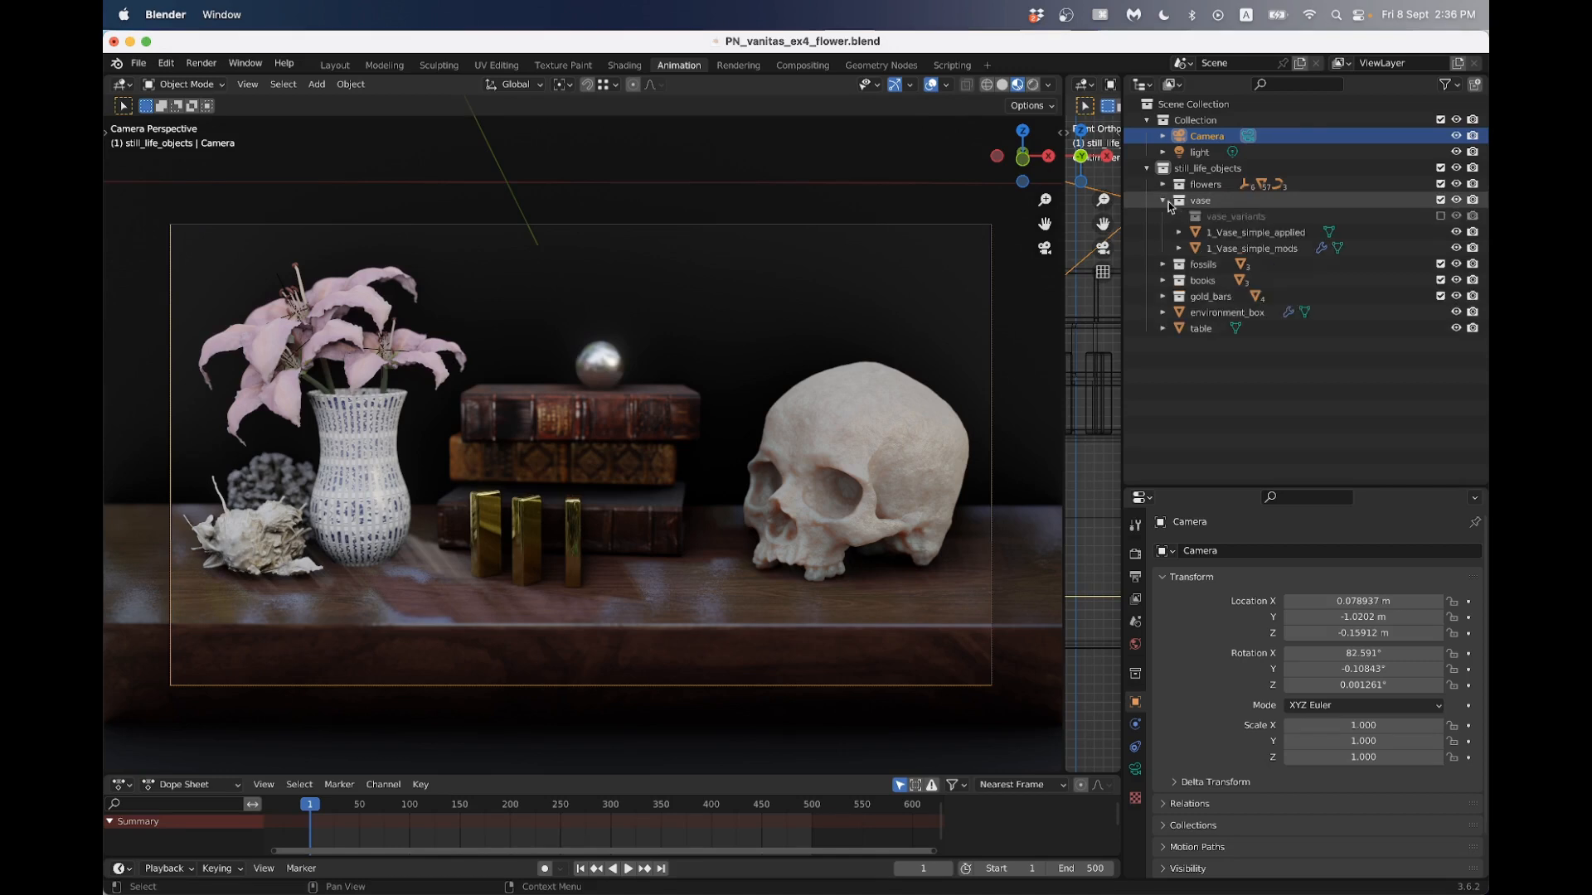
- Hide the 1_Vase_simple_mods object in the viewport and disable it in renders, then collapse the vase collection
{"action": "left_click", "coordinate": [1455, 248]}
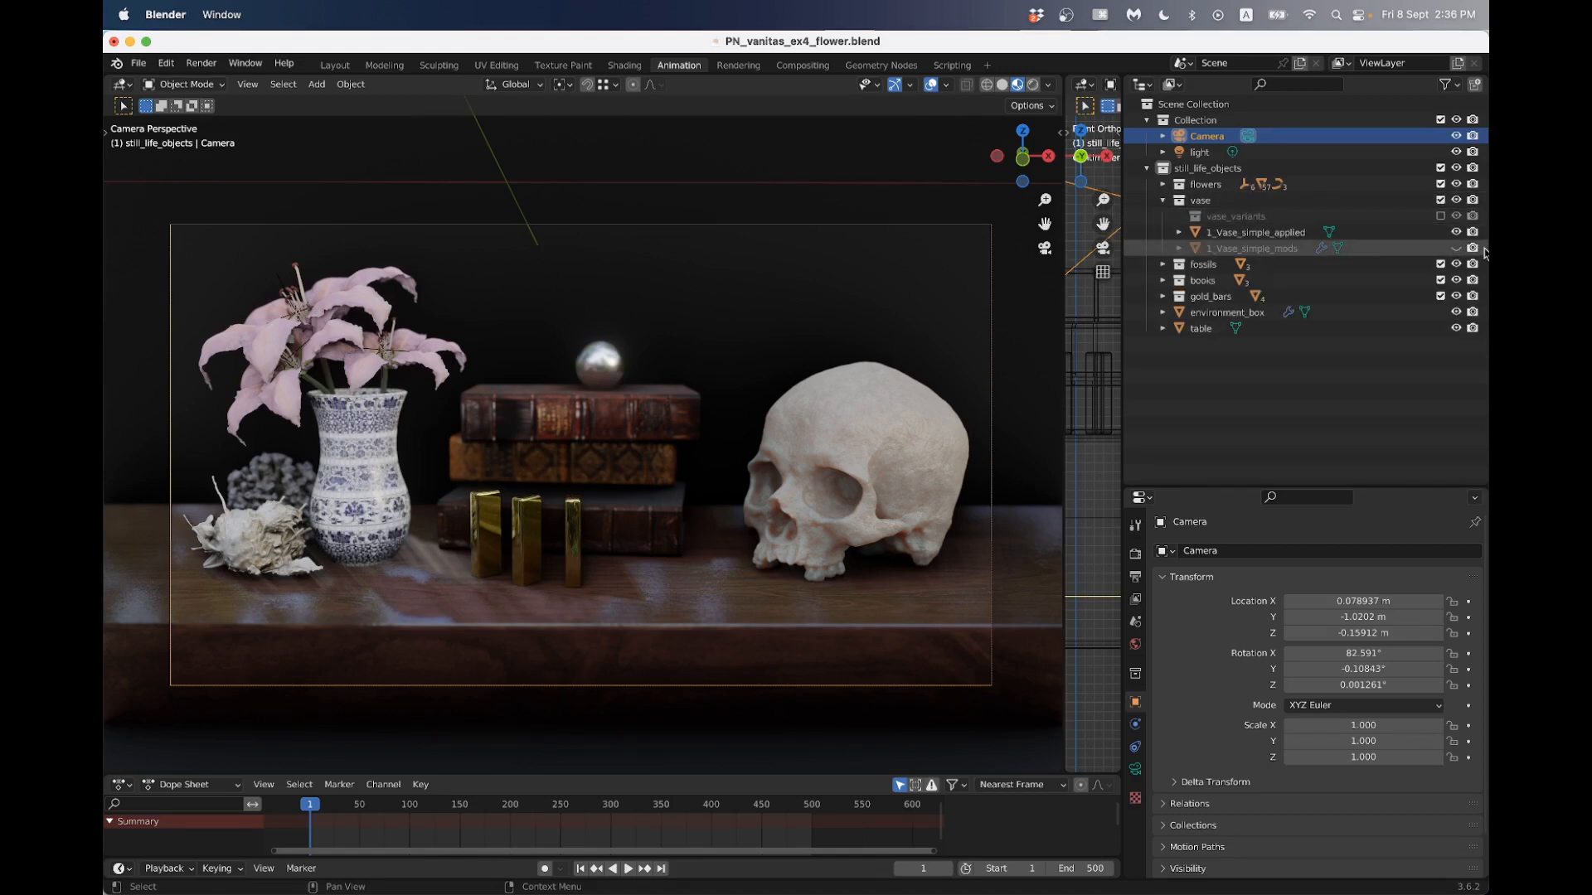
{"action": "left_click", "coordinate": [1473, 248]}
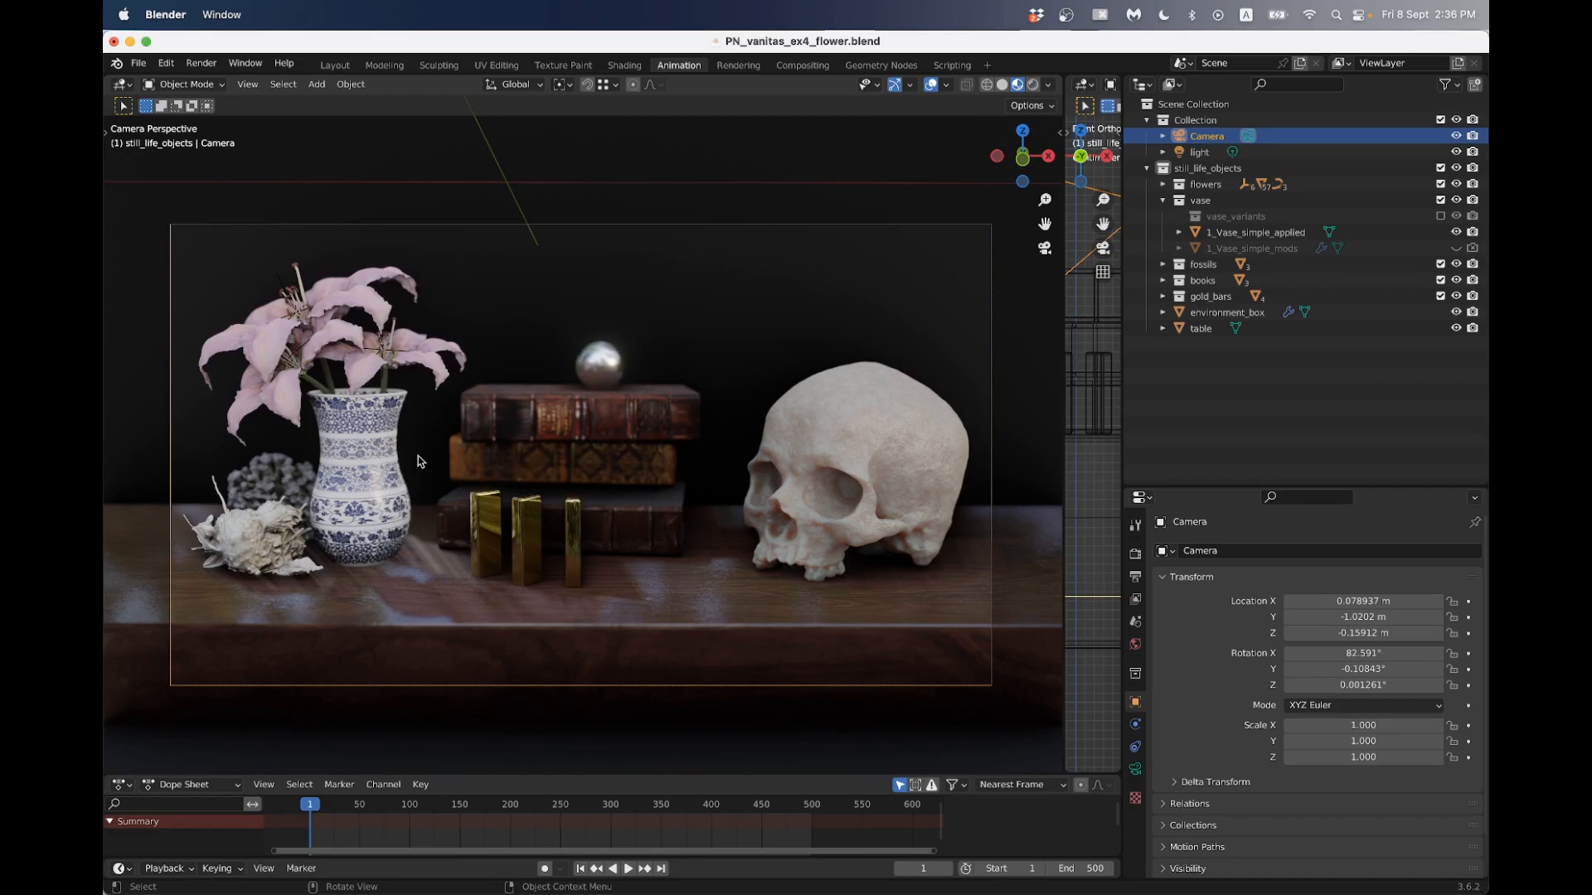
{"action": "left_click", "coordinate": [1163, 201]}
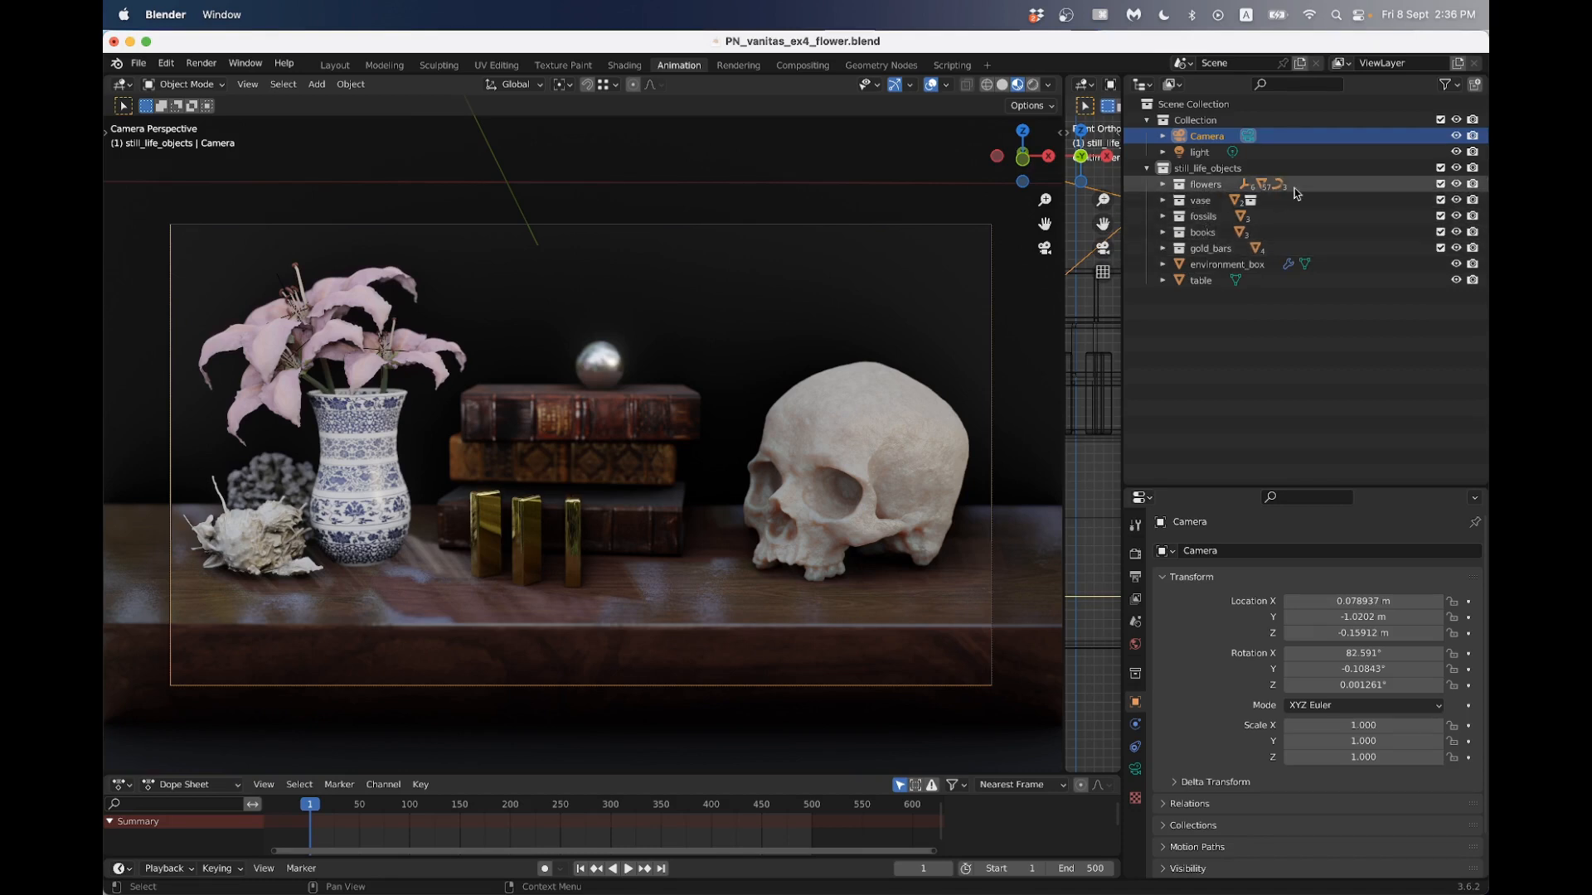
- Exclude the gold_bars, books, fossils and vase collections from the view layer
{"action": "left_click", "coordinate": [1441, 248]}
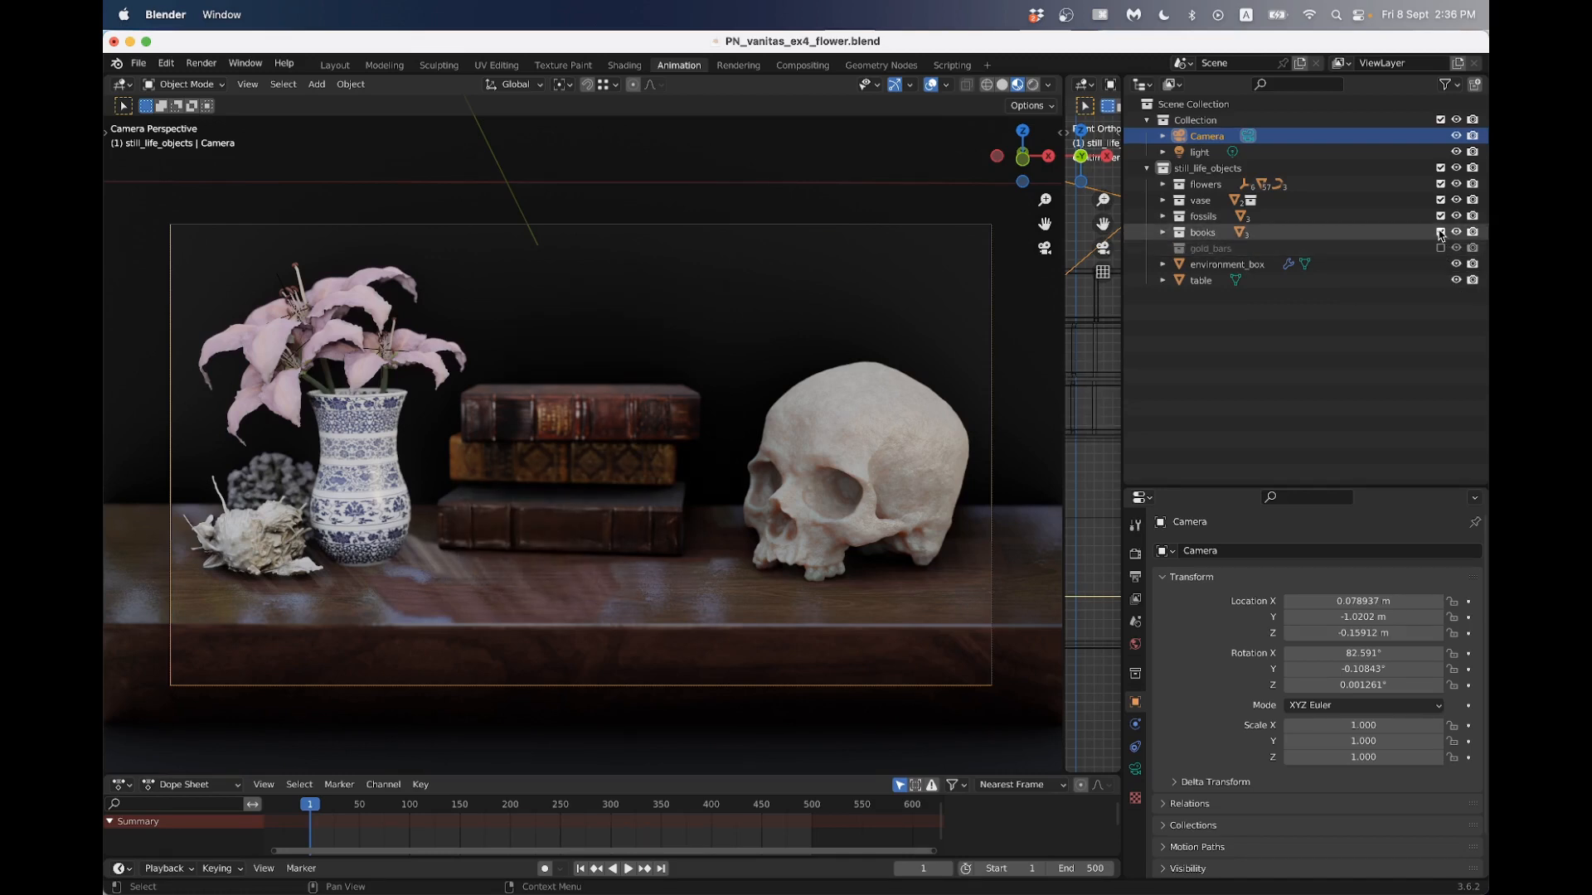
{"action": "left_click", "coordinate": [1440, 232]}
{"action": "left_click", "coordinate": [1440, 217]}
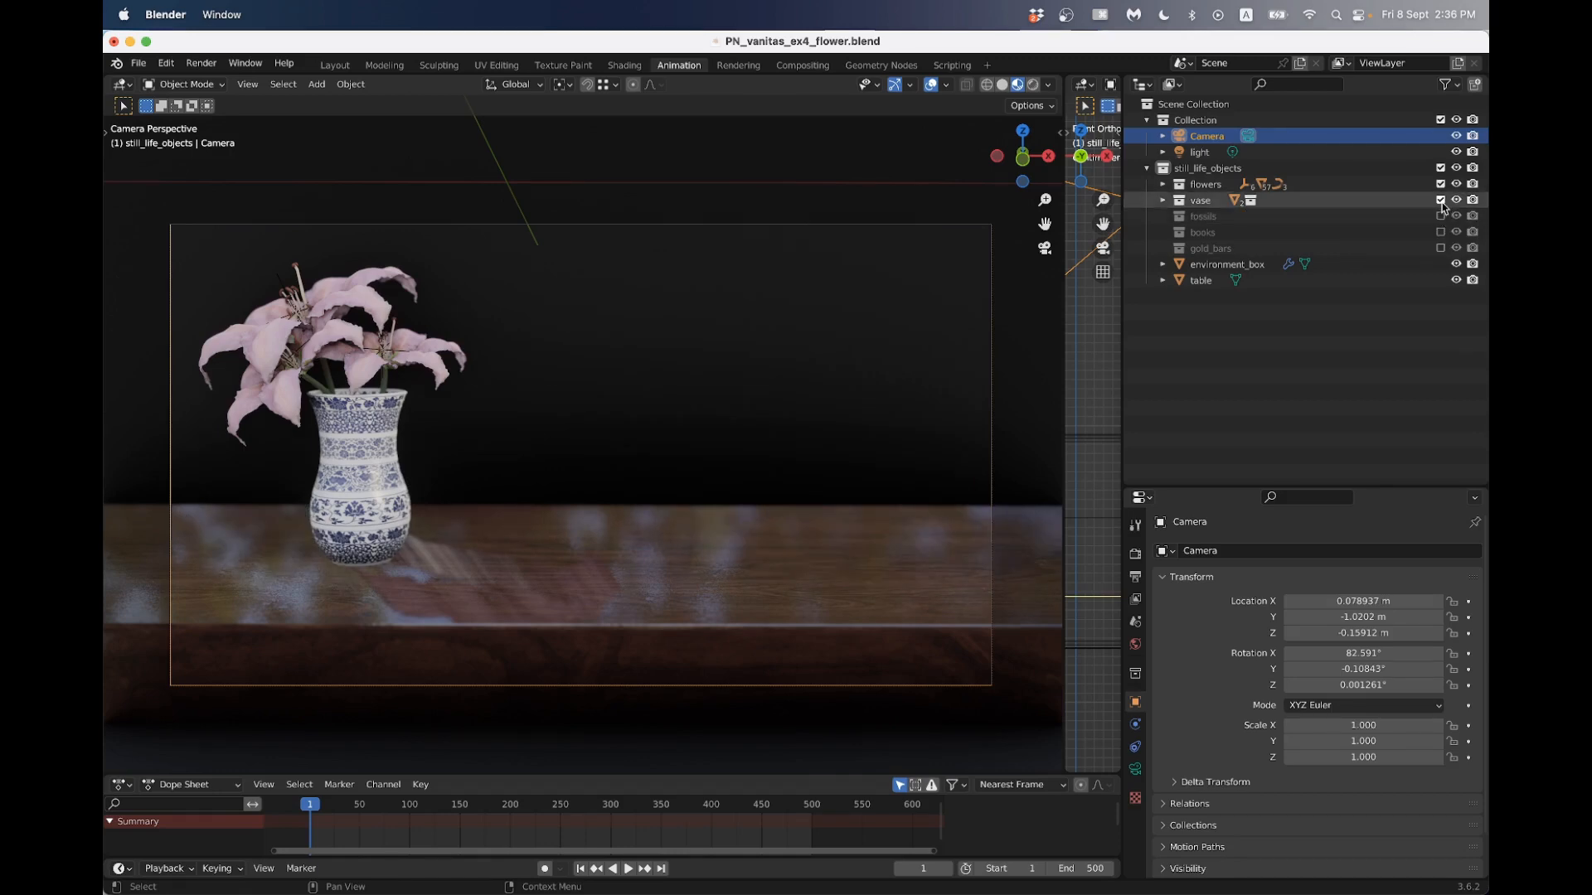
{"action": "left_click", "coordinate": [1440, 201]}
- Hide the table, environment_box and Camera objects in the viewport
{"action": "left_click", "coordinate": [1456, 280]}
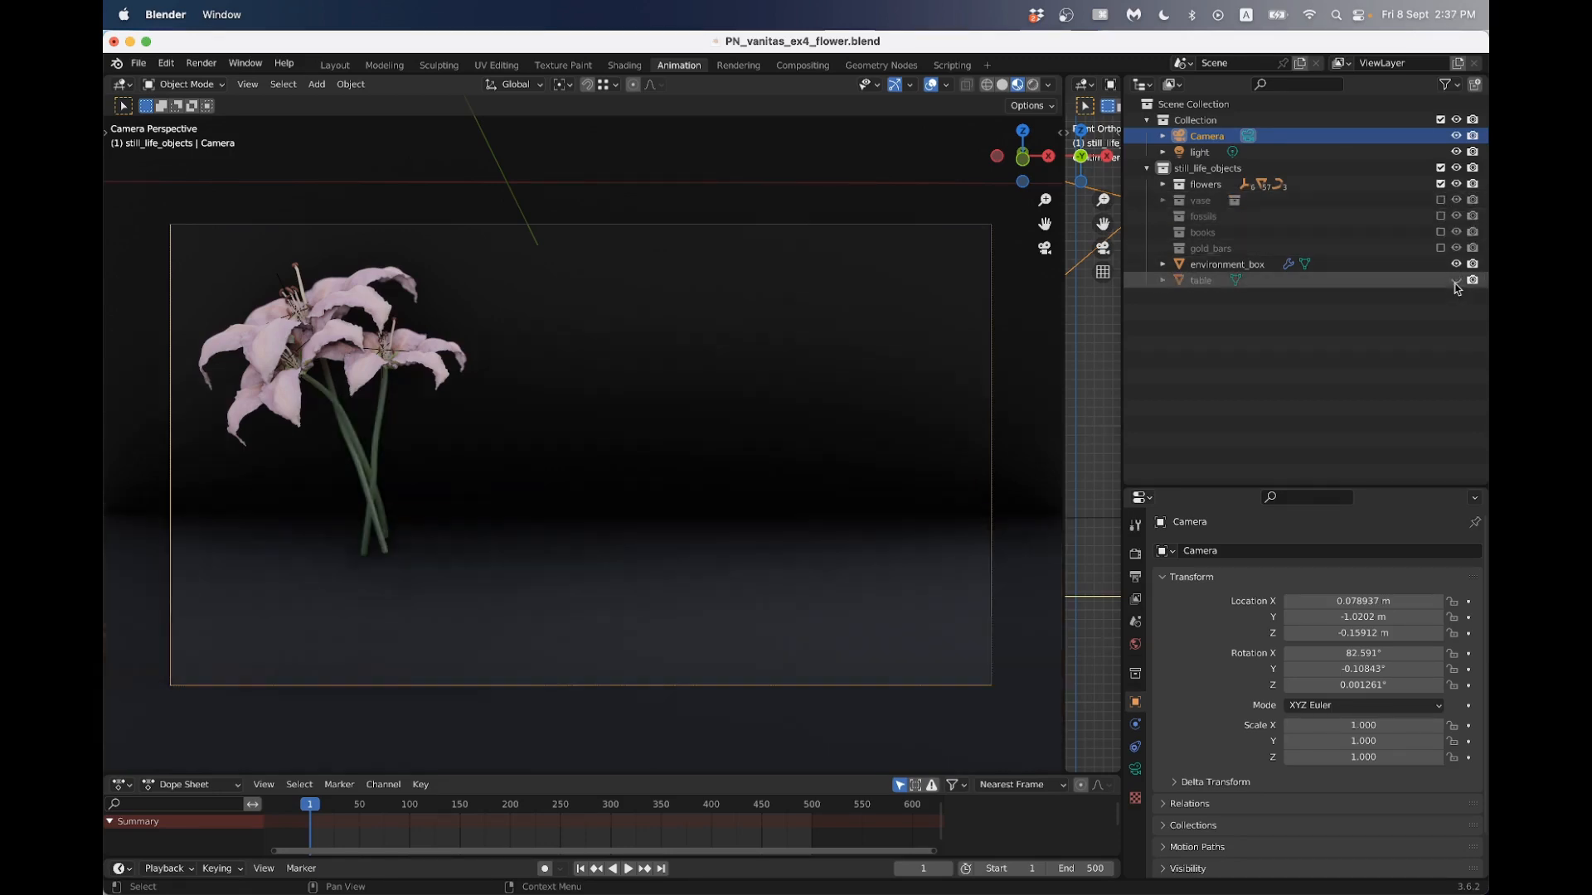
{"action": "left_click", "coordinate": [1456, 263]}
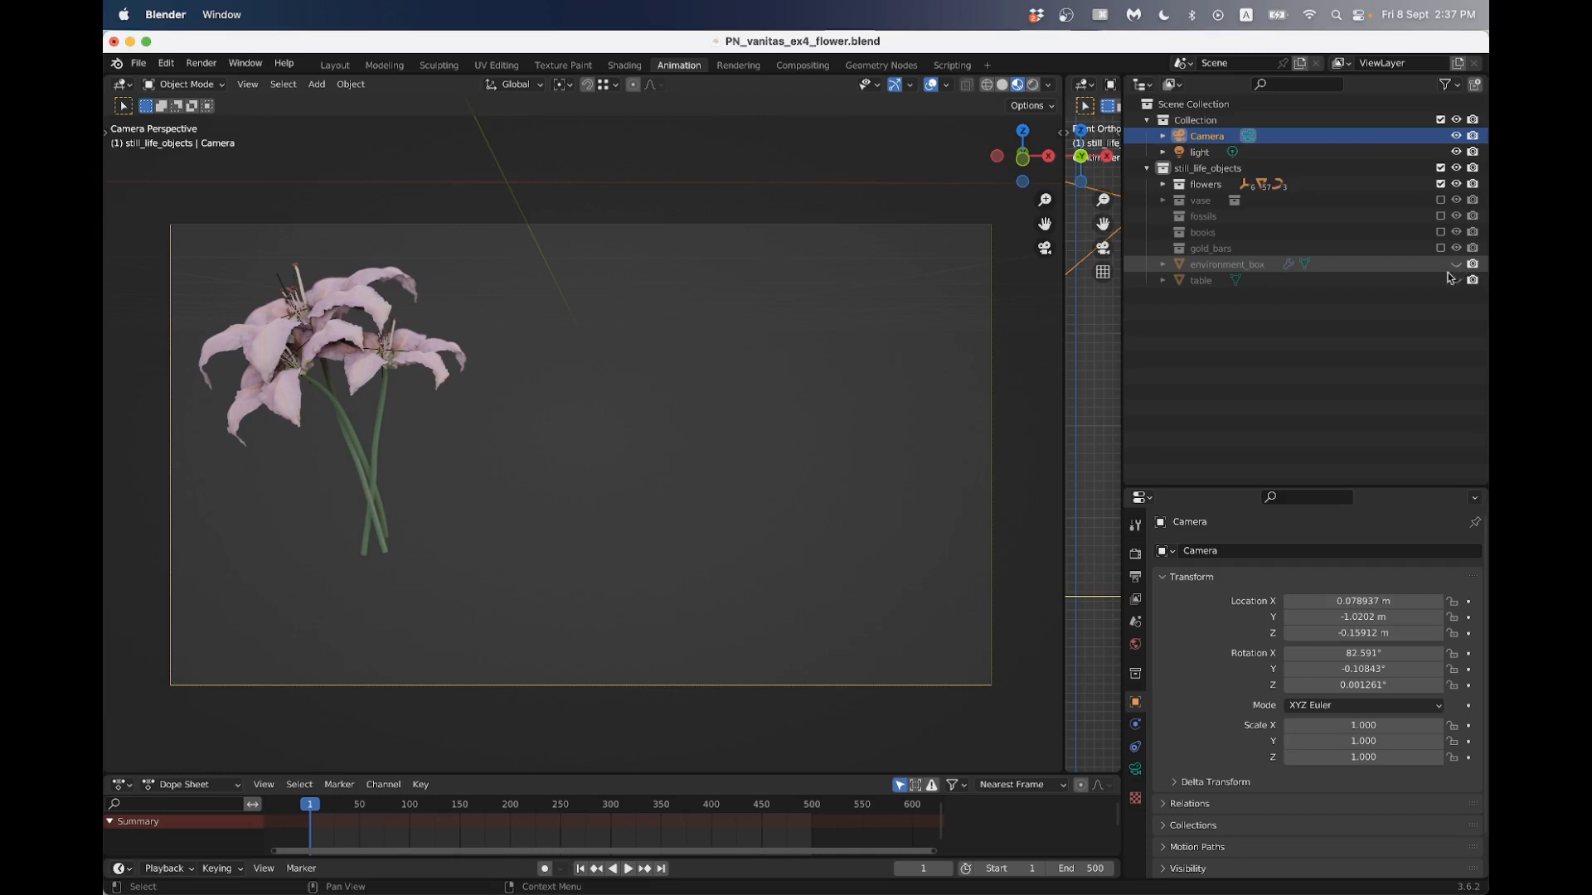
{"action": "middle_click_drag", "start_coordinate": [743, 379], "coordinate": [554, 398]}
{"action": "left_click", "coordinate": [1456, 135]}
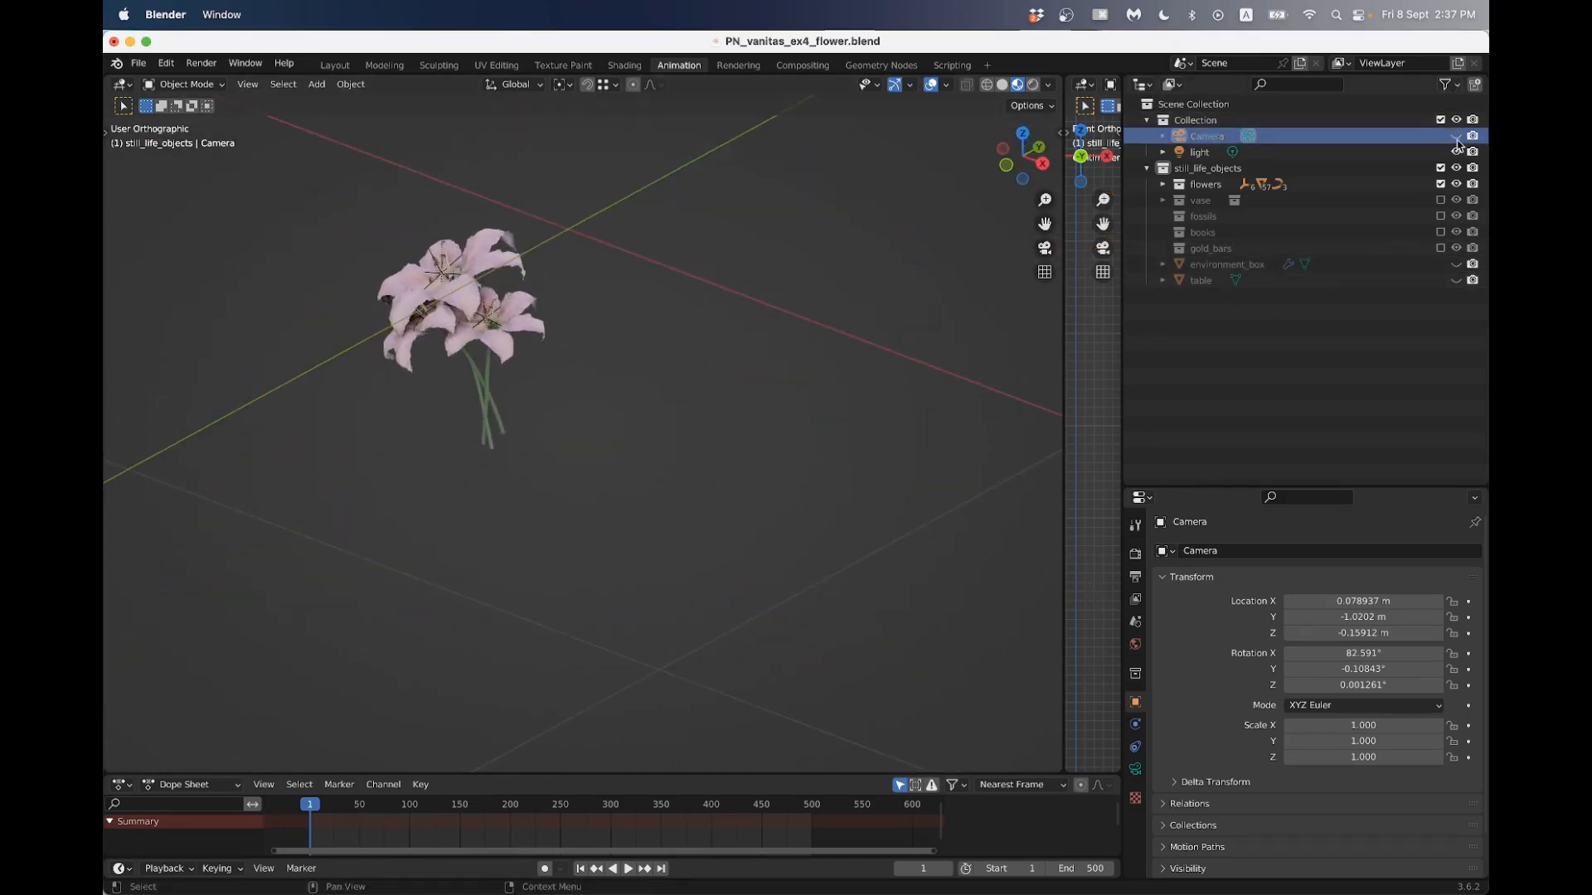
- Examine the lily bouquet's petals, stamens and stems from several angles, close up and from afar
{"action": "middle_click_drag", "start_coordinate": [359, 345], "coordinate": [753, 366]}
{"action": "scroll", "coordinate": [572, 423], "scroll_direction": "up", "scroll_amount": 5}
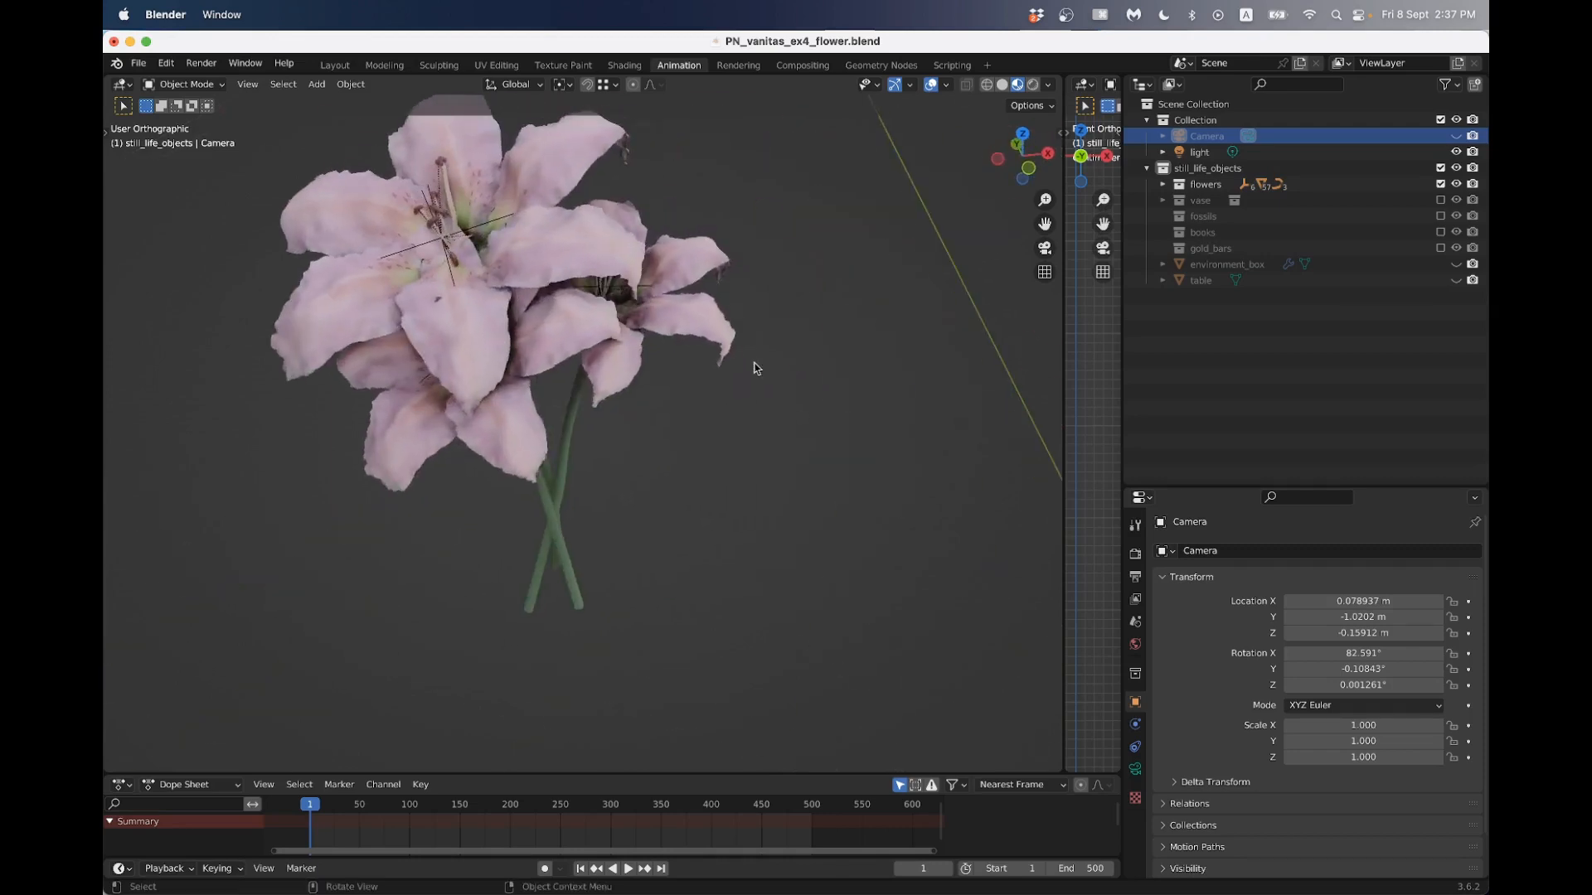
{"action": "scroll", "coordinate": [754, 366], "scroll_direction": "down", "scroll_amount": 3}
{"action": "middle_click_drag", "start_coordinate": [651, 361], "coordinate": [564, 344]}
{"action": "scroll", "coordinate": [563, 345], "scroll_direction": "up", "scroll_amount": 4}
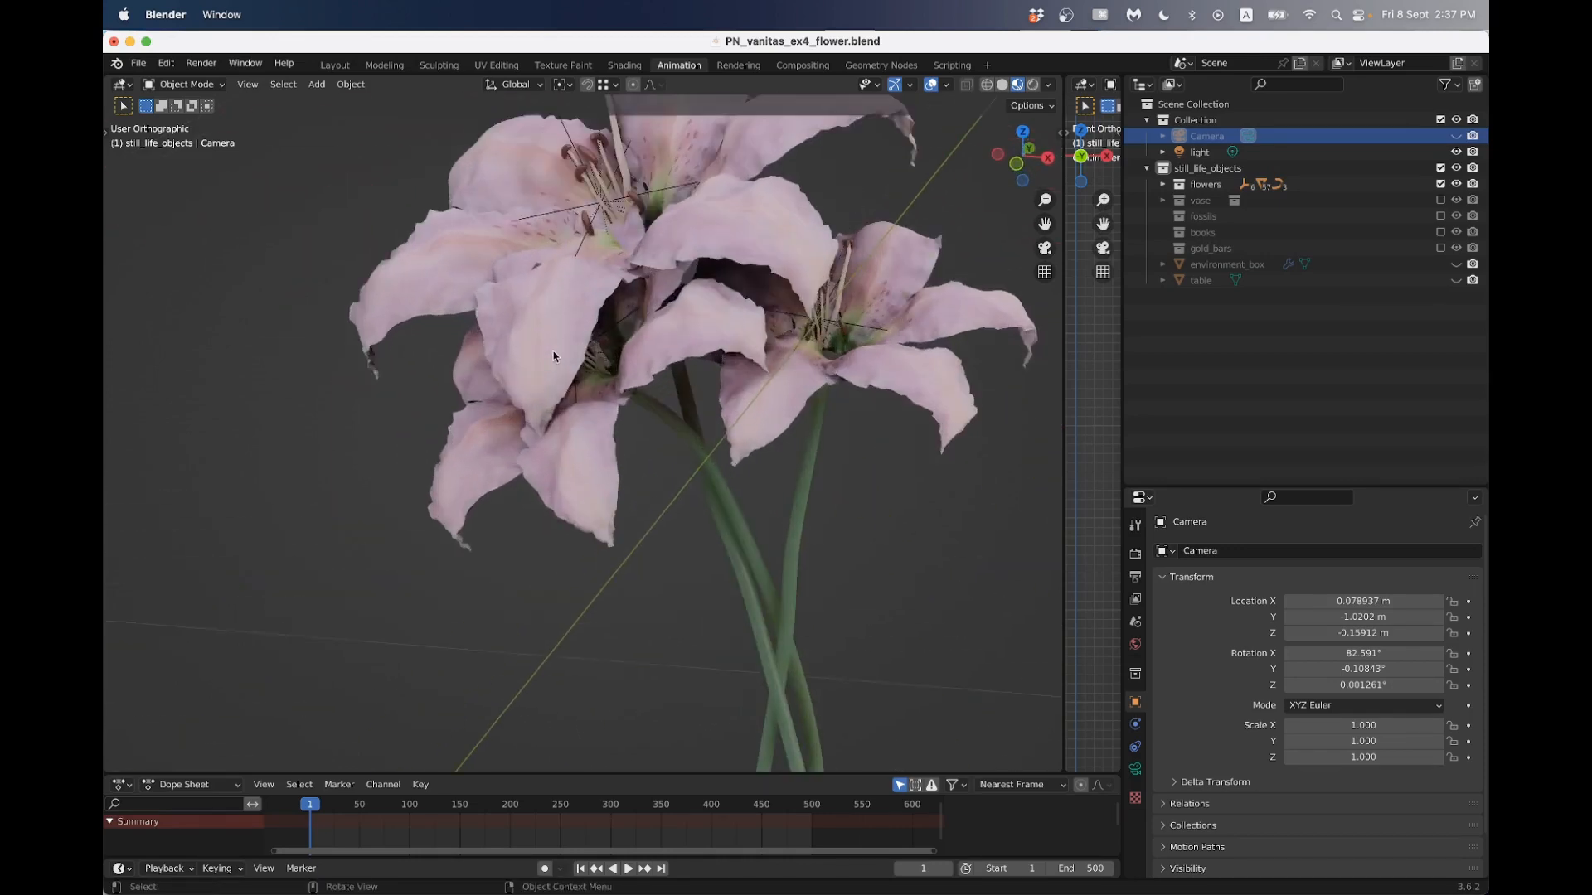
{"action": "scroll", "coordinate": [554, 356], "scroll_direction": "down", "scroll_amount": 3}
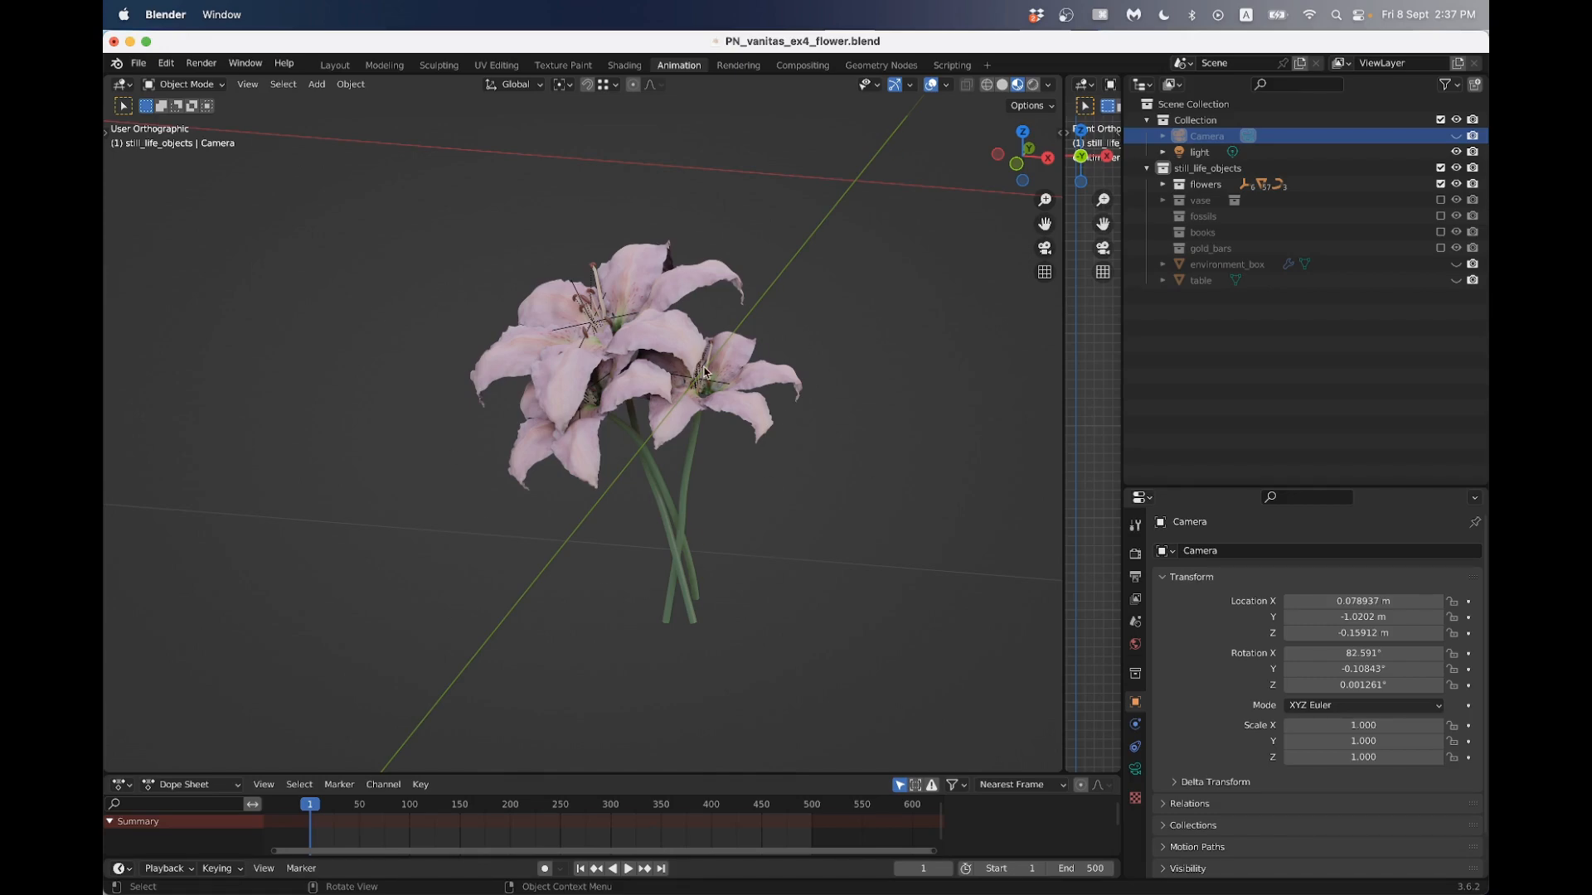
- Switch to Chrome and look through the YouTube results for "blender flower" for flower modelling tutorials
{"action": "key", "text": "super+Tab"}
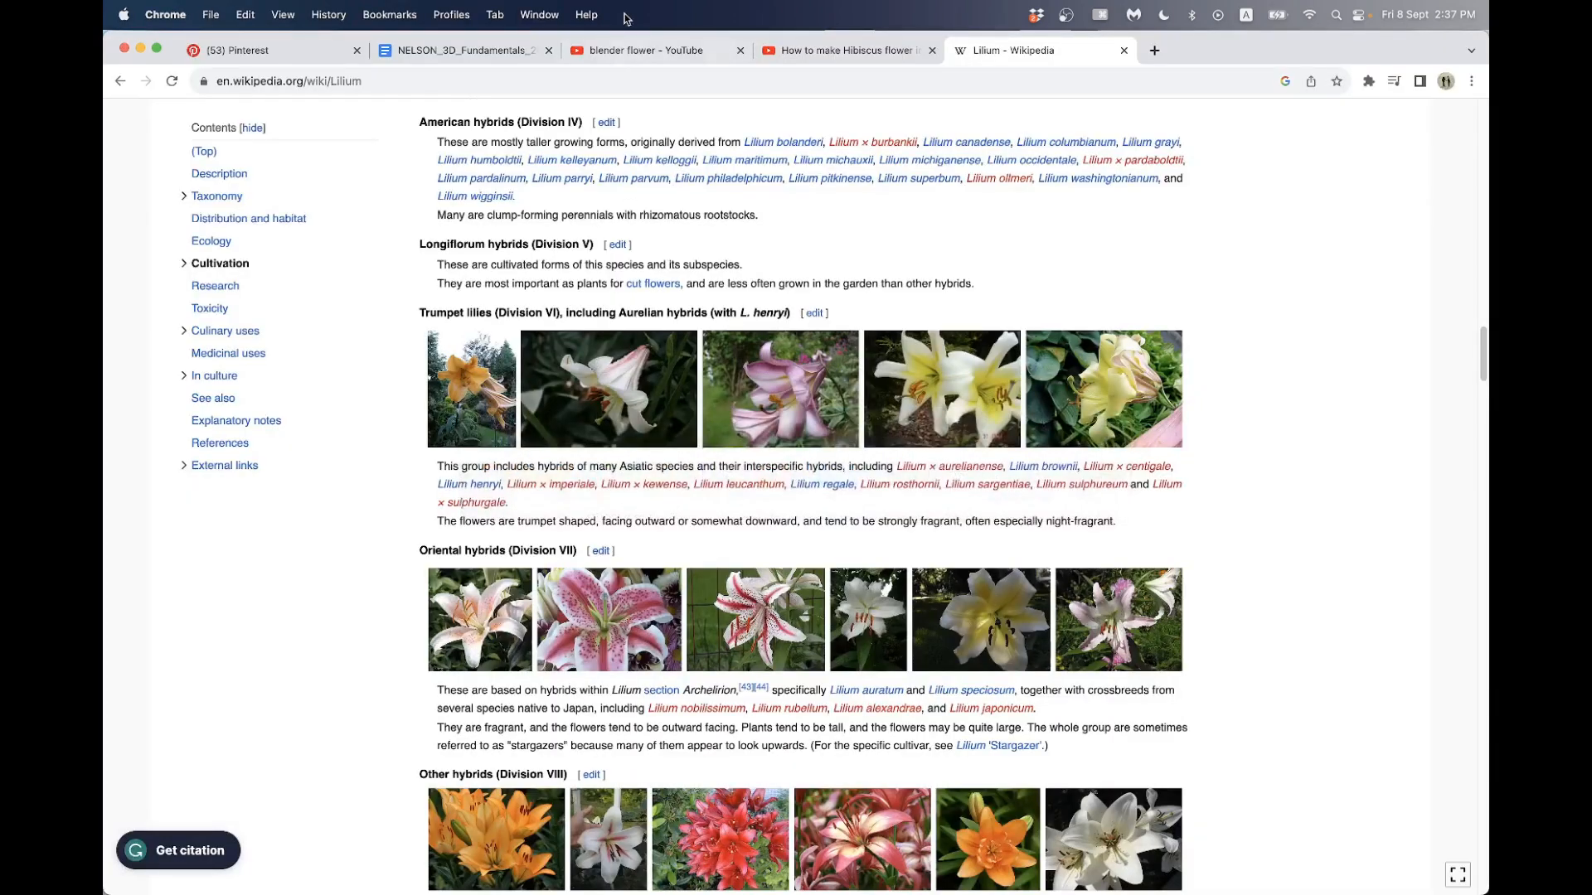
{"action": "left_click", "coordinate": [608, 54]}
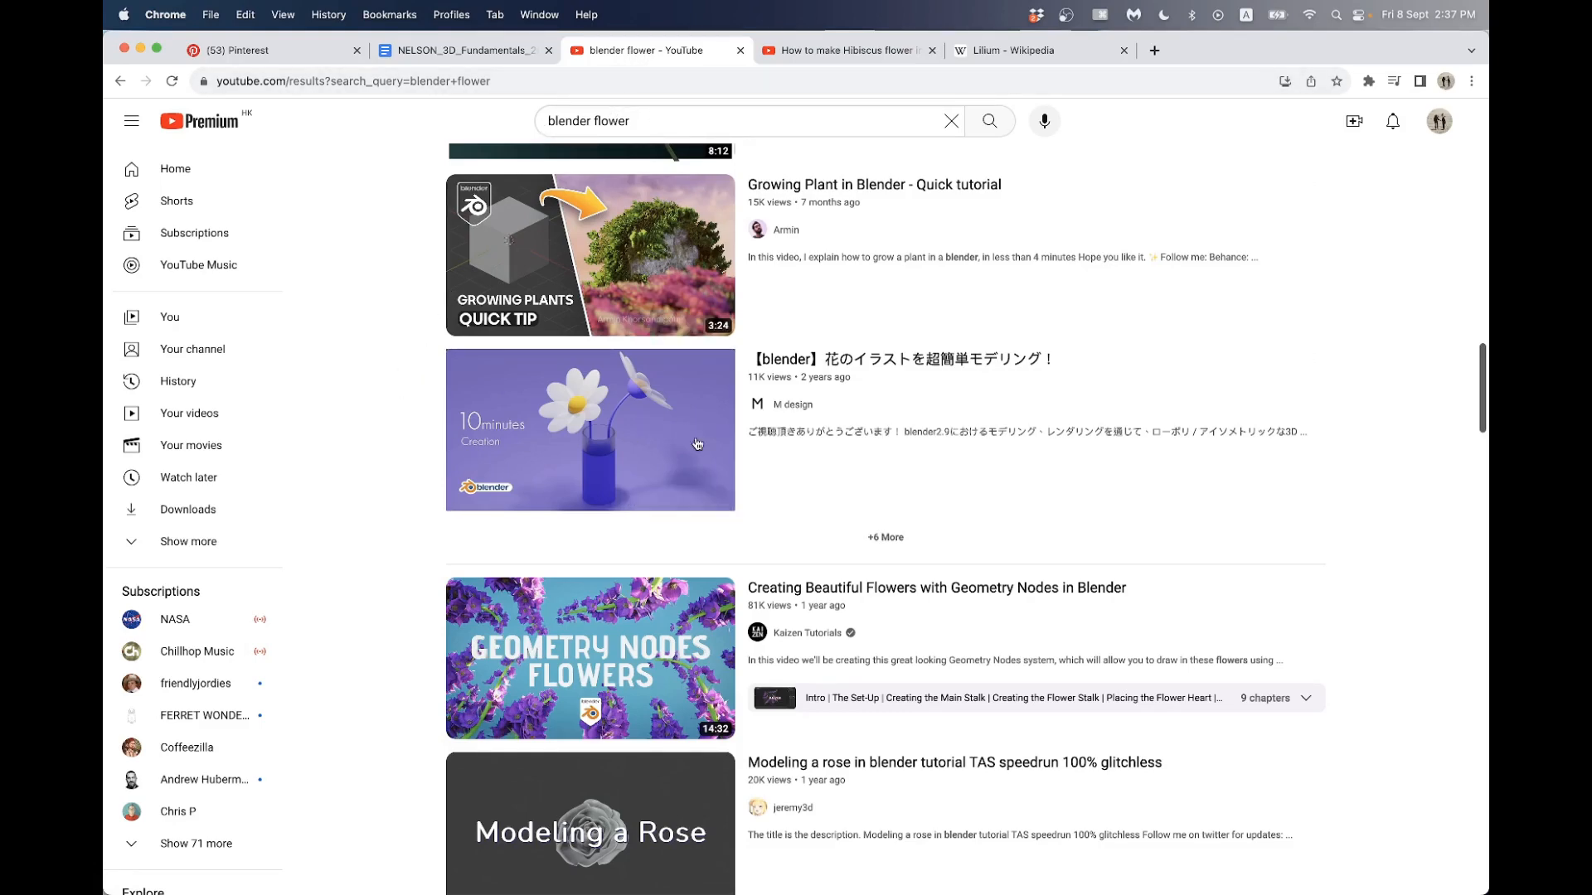
{"action": "scroll", "coordinate": [755, 417], "scroll_direction": "up", "scroll_amount": 10}
{"action": "scroll", "coordinate": [755, 417], "scroll_direction": "up", "scroll_amount": 5}
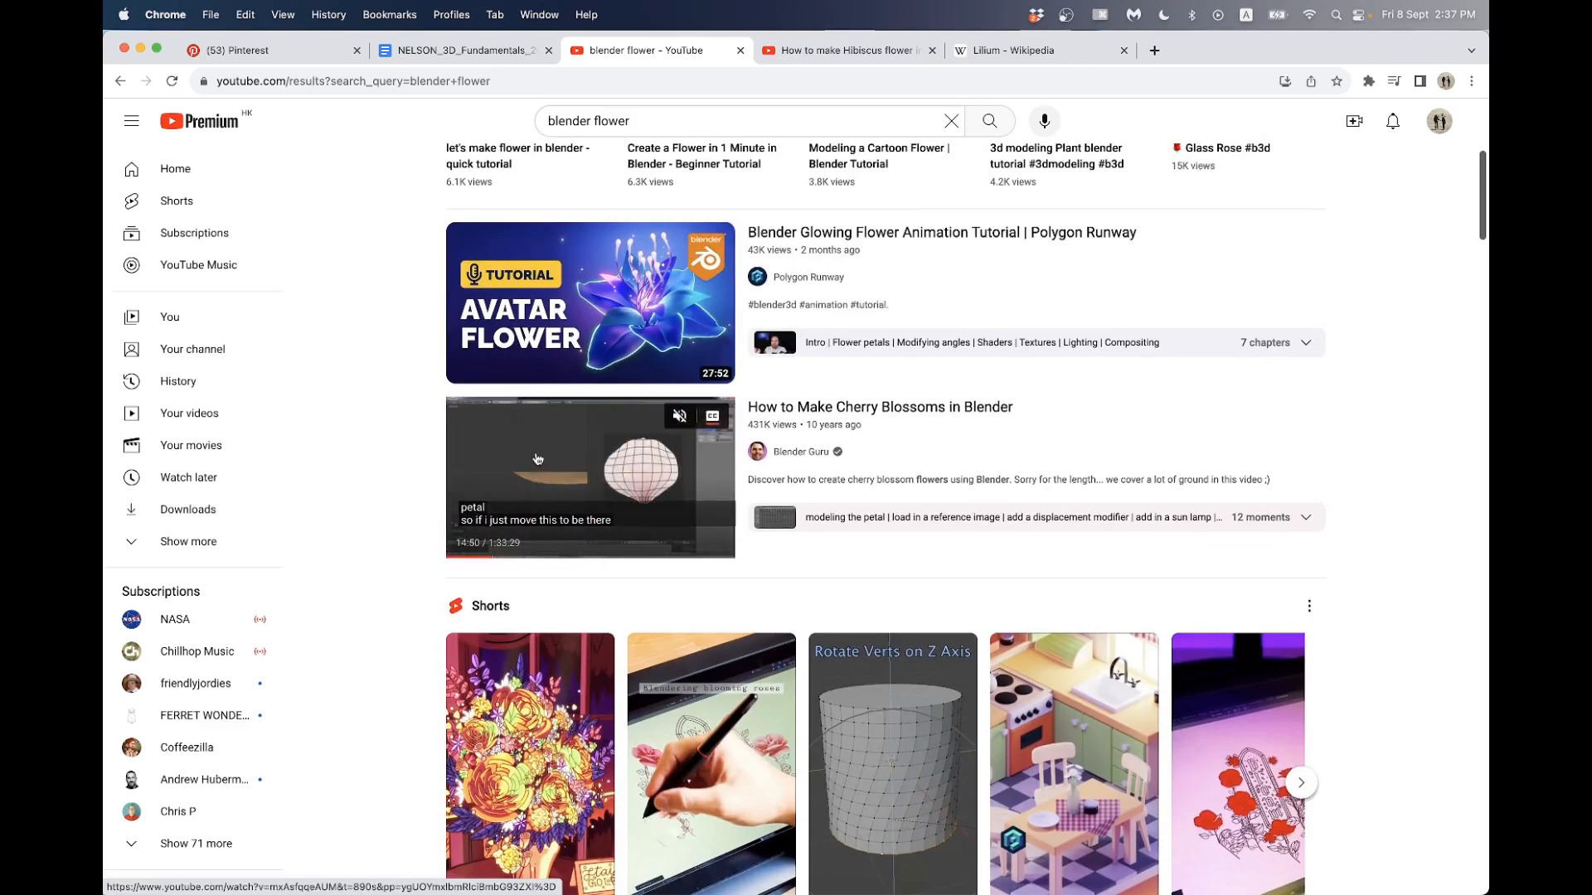
{"action": "scroll", "coordinate": [417, 478], "scroll_direction": "down", "scroll_amount": 1}
{"action": "scroll", "coordinate": [418, 476], "scroll_direction": "down", "scroll_amount": 4}
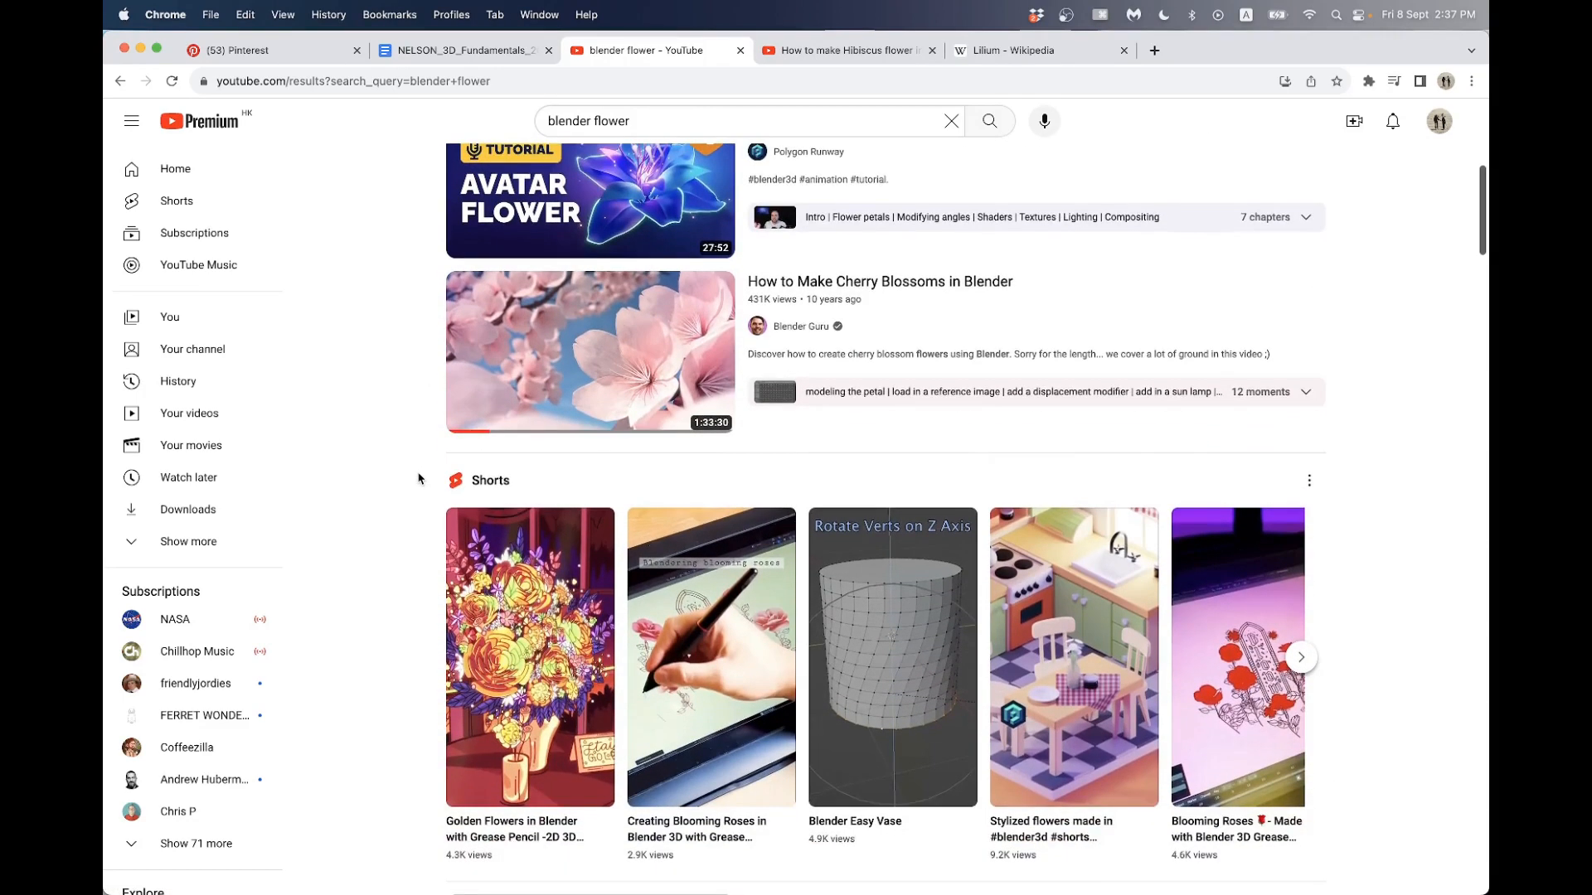
{"action": "scroll", "coordinate": [420, 473], "scroll_direction": "down", "scroll_amount": 1}
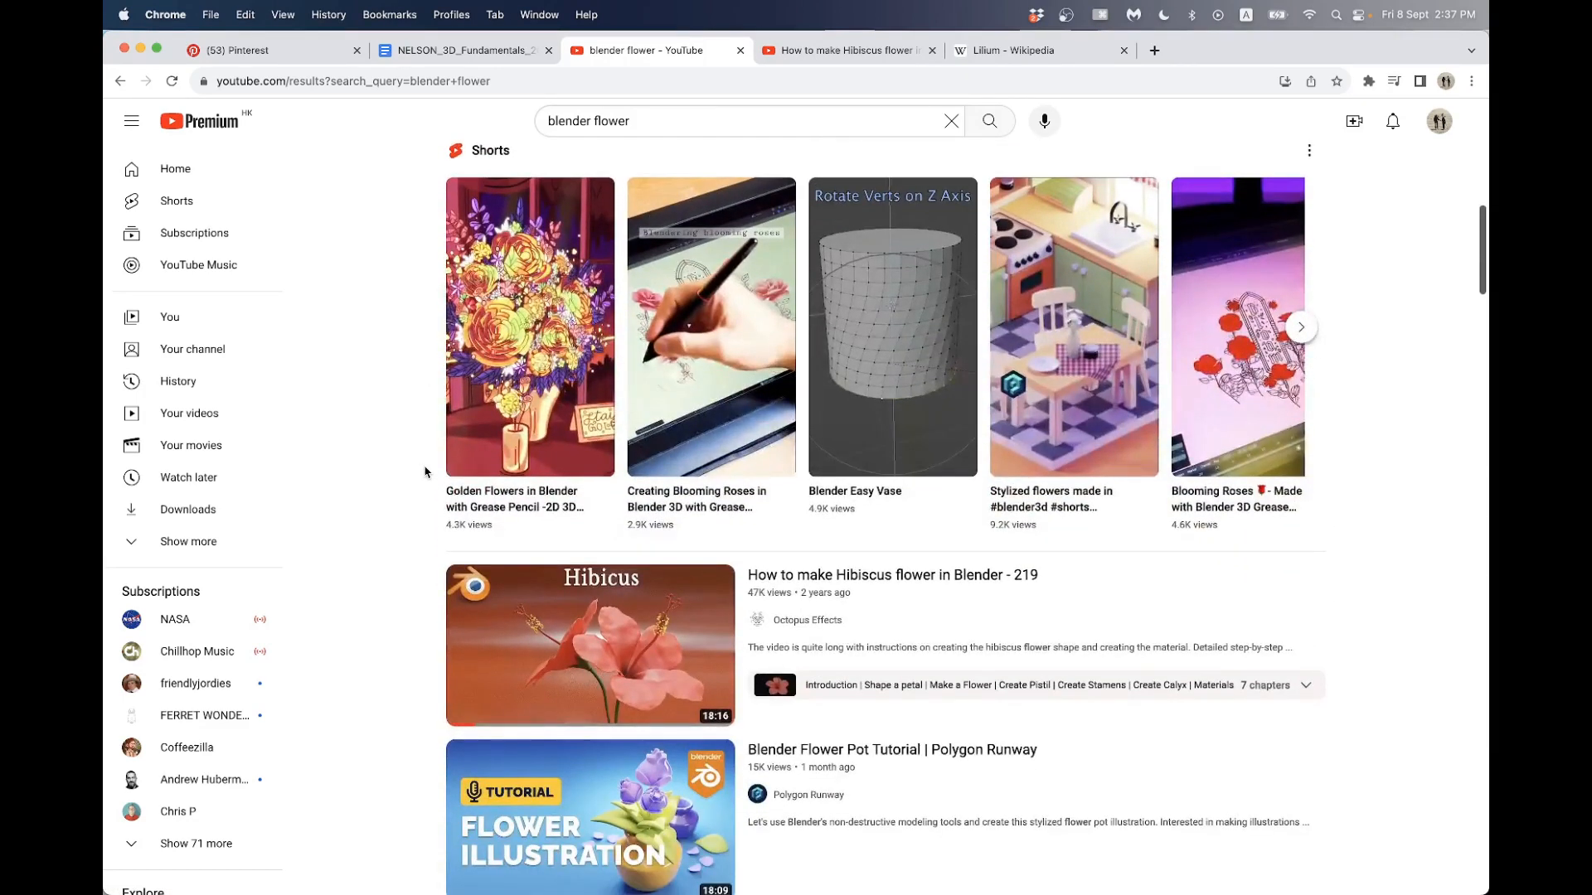
{"action": "scroll", "coordinate": [419, 483], "scroll_direction": "down", "scroll_amount": 5}
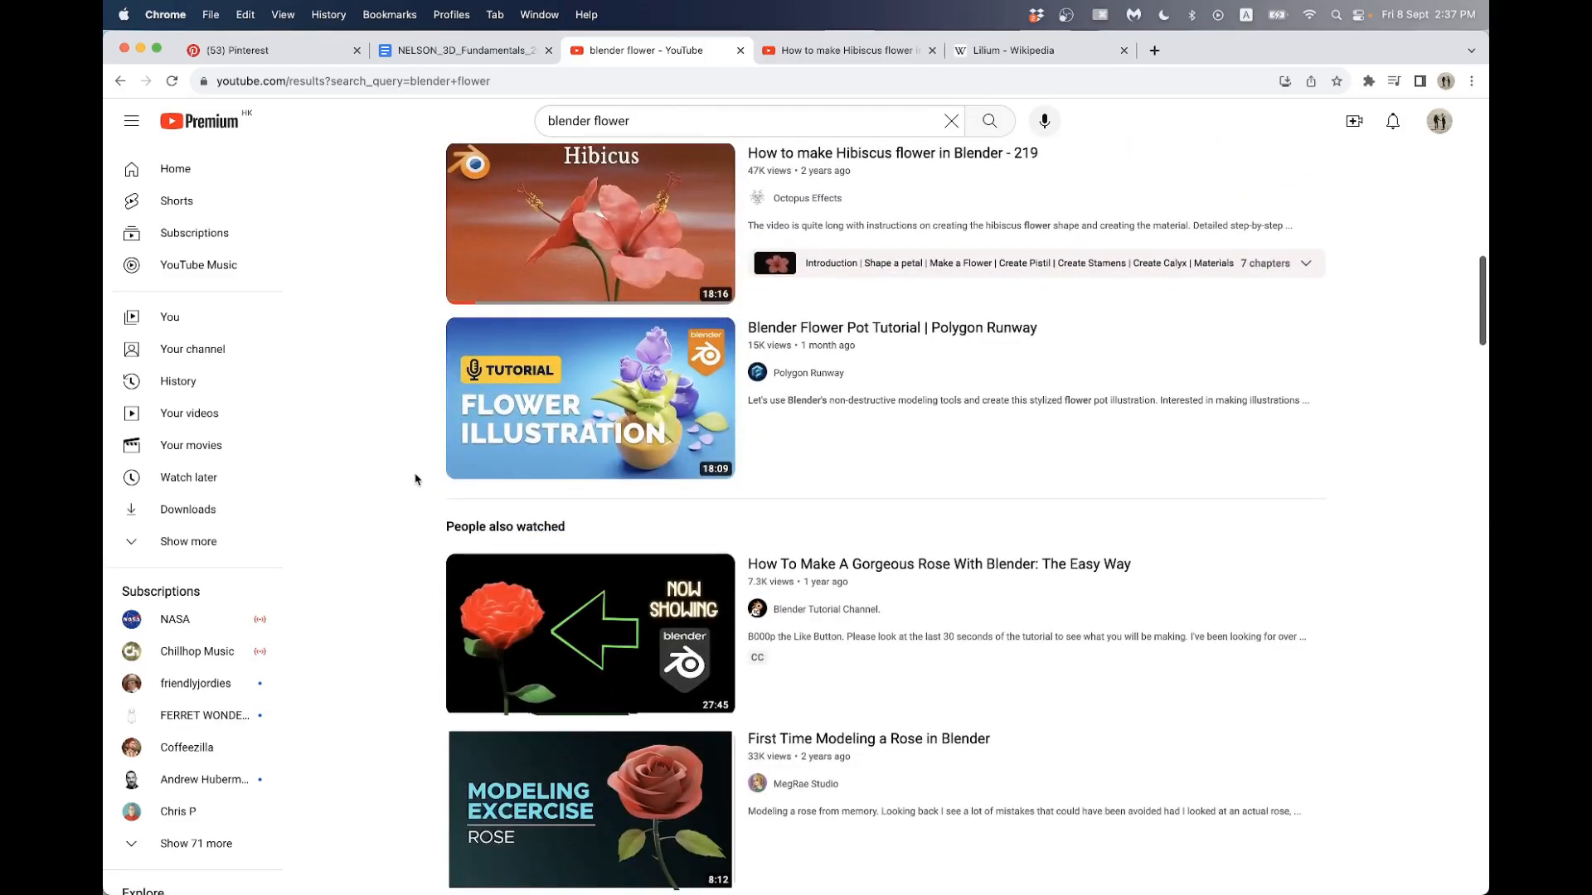
{"action": "scroll", "coordinate": [418, 480], "scroll_direction": "down", "scroll_amount": 2}
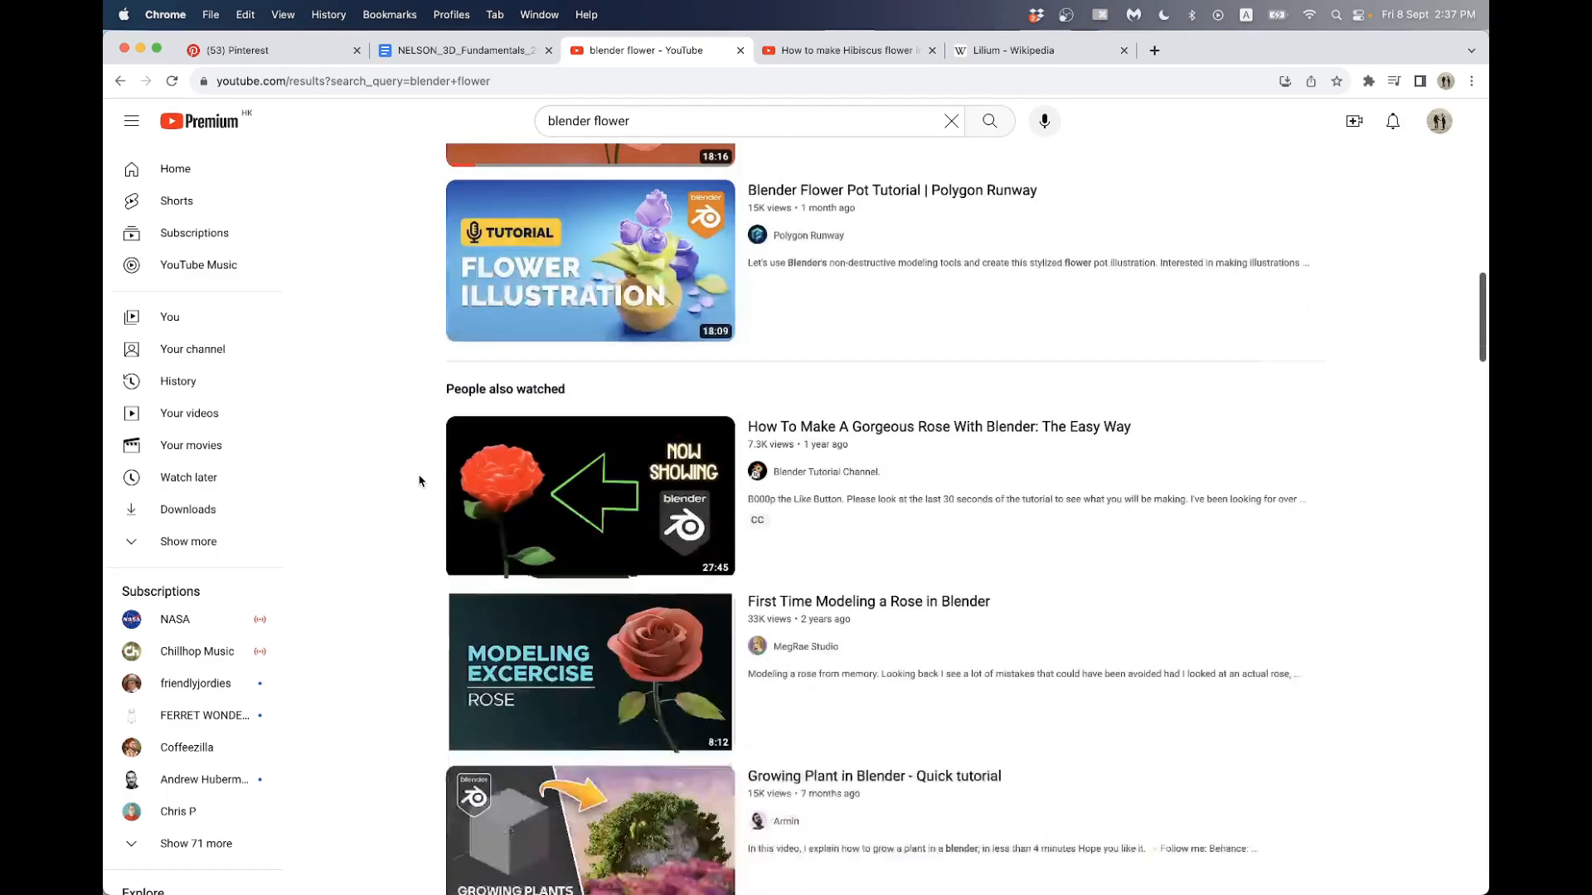
{"action": "scroll", "coordinate": [420, 481], "scroll_direction": "down", "scroll_amount": 4}
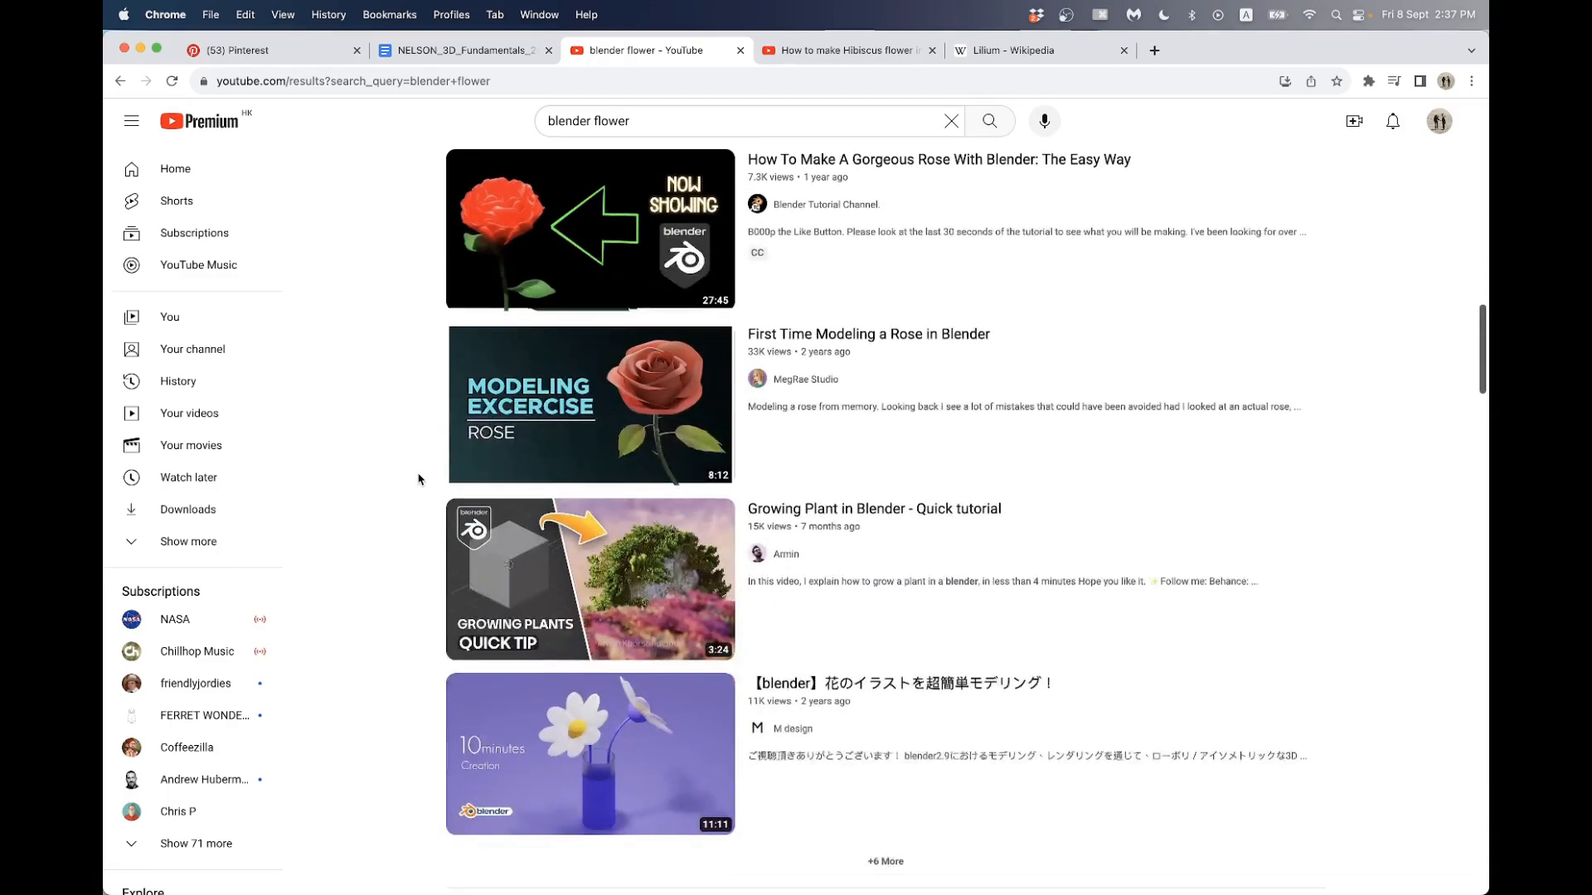
{"action": "scroll", "coordinate": [420, 479], "scroll_direction": "down", "scroll_amount": 2}
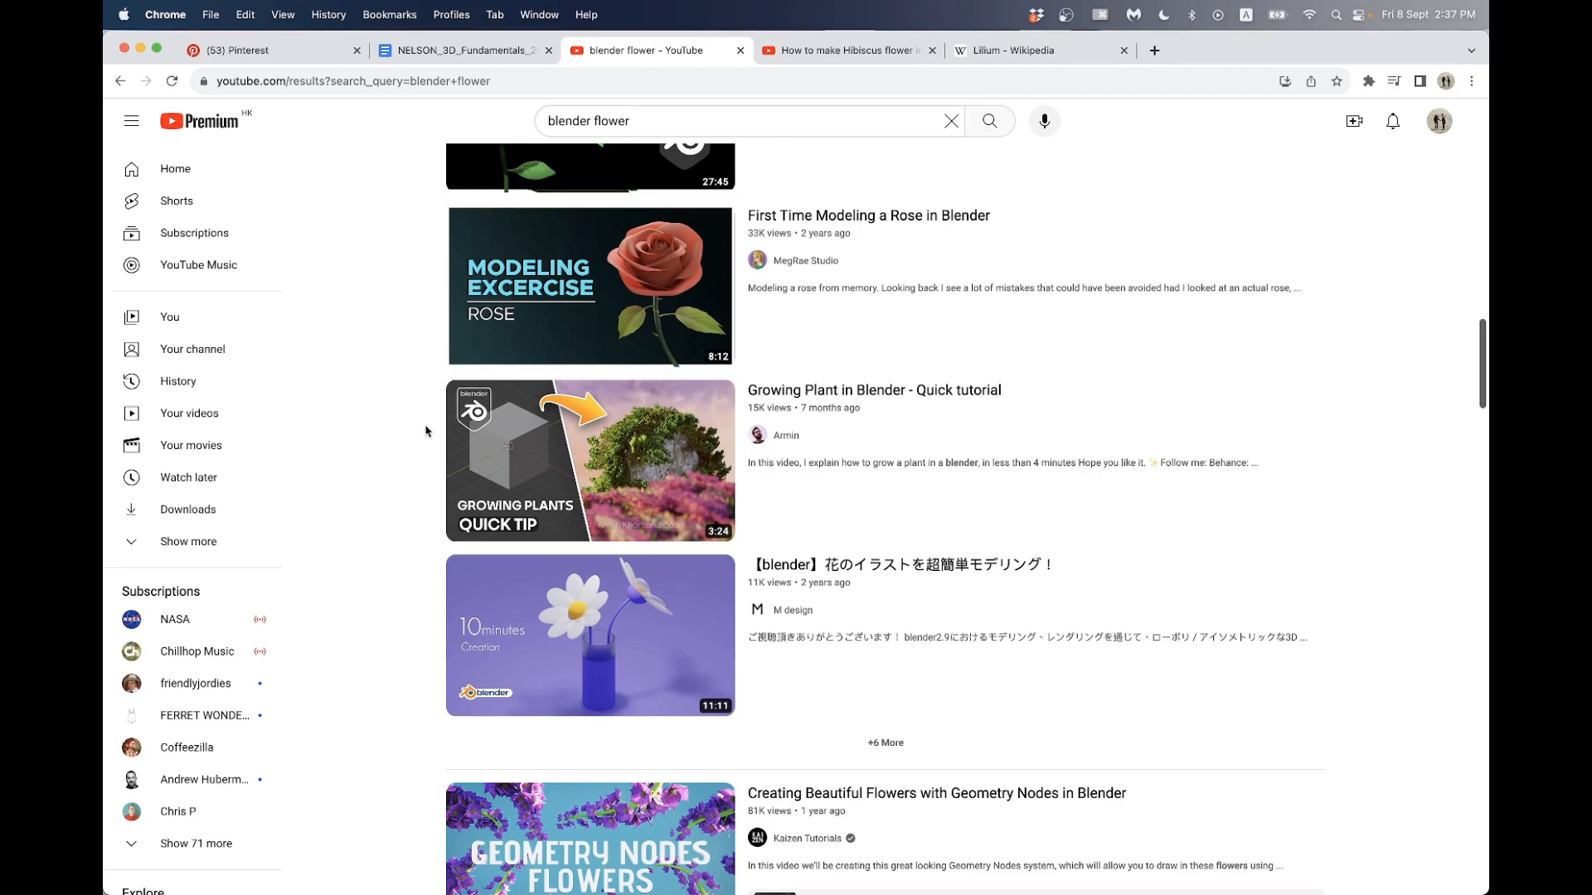
{"action": "scroll", "coordinate": [423, 456], "scroll_direction": "up", "scroll_amount": 10}
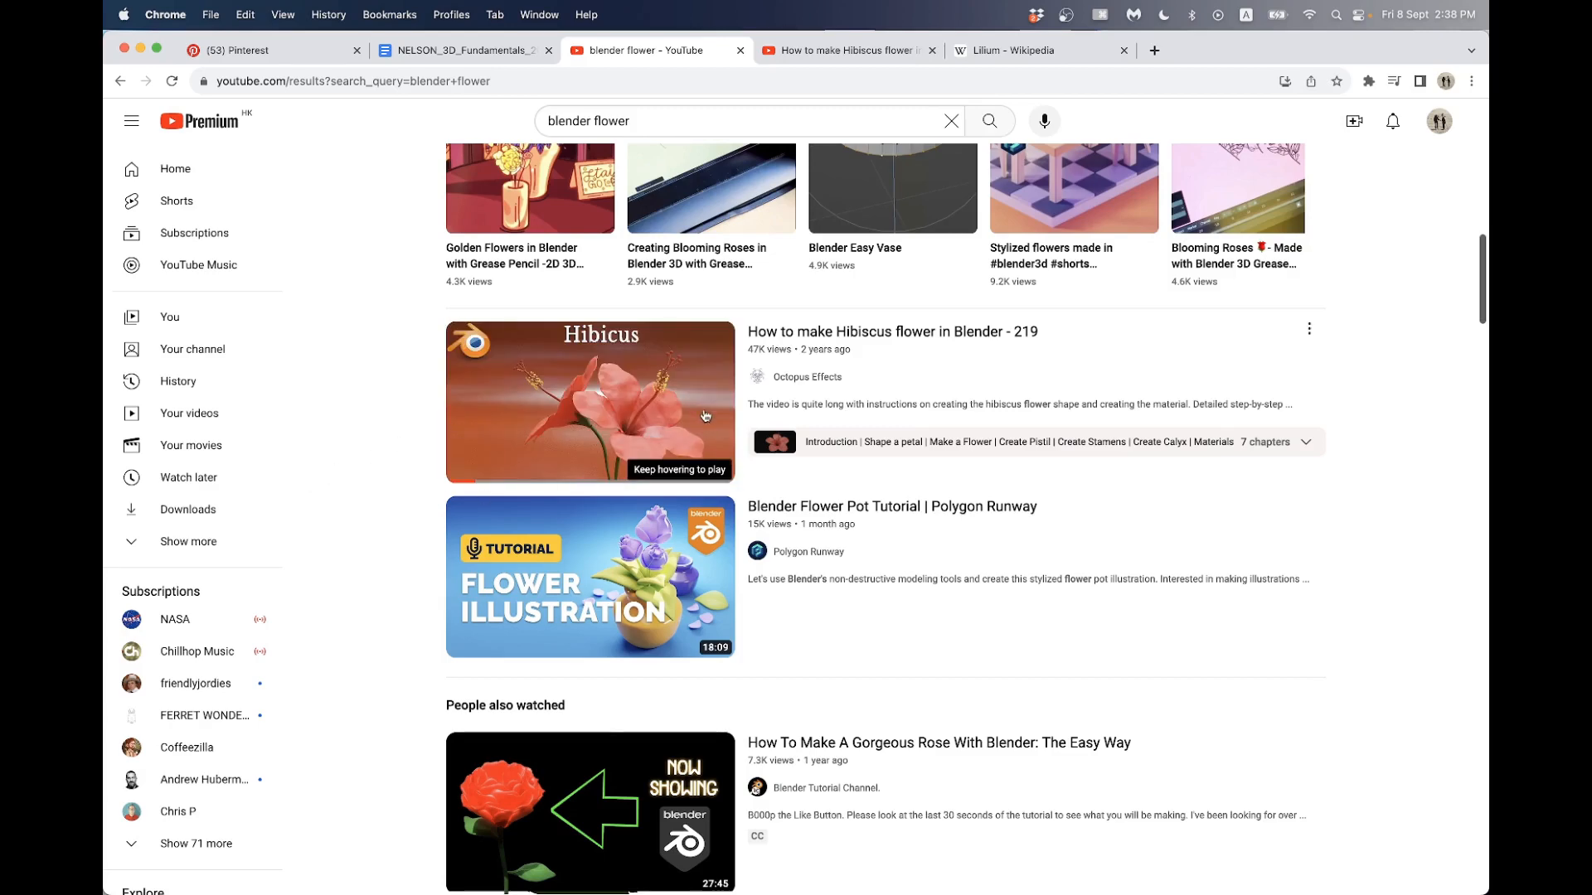
- Review the lily photos in the Lilium Wikipedia article and the open Hibiscus flower tutorial video as references
{"action": "left_click", "coordinate": [1061, 55]}
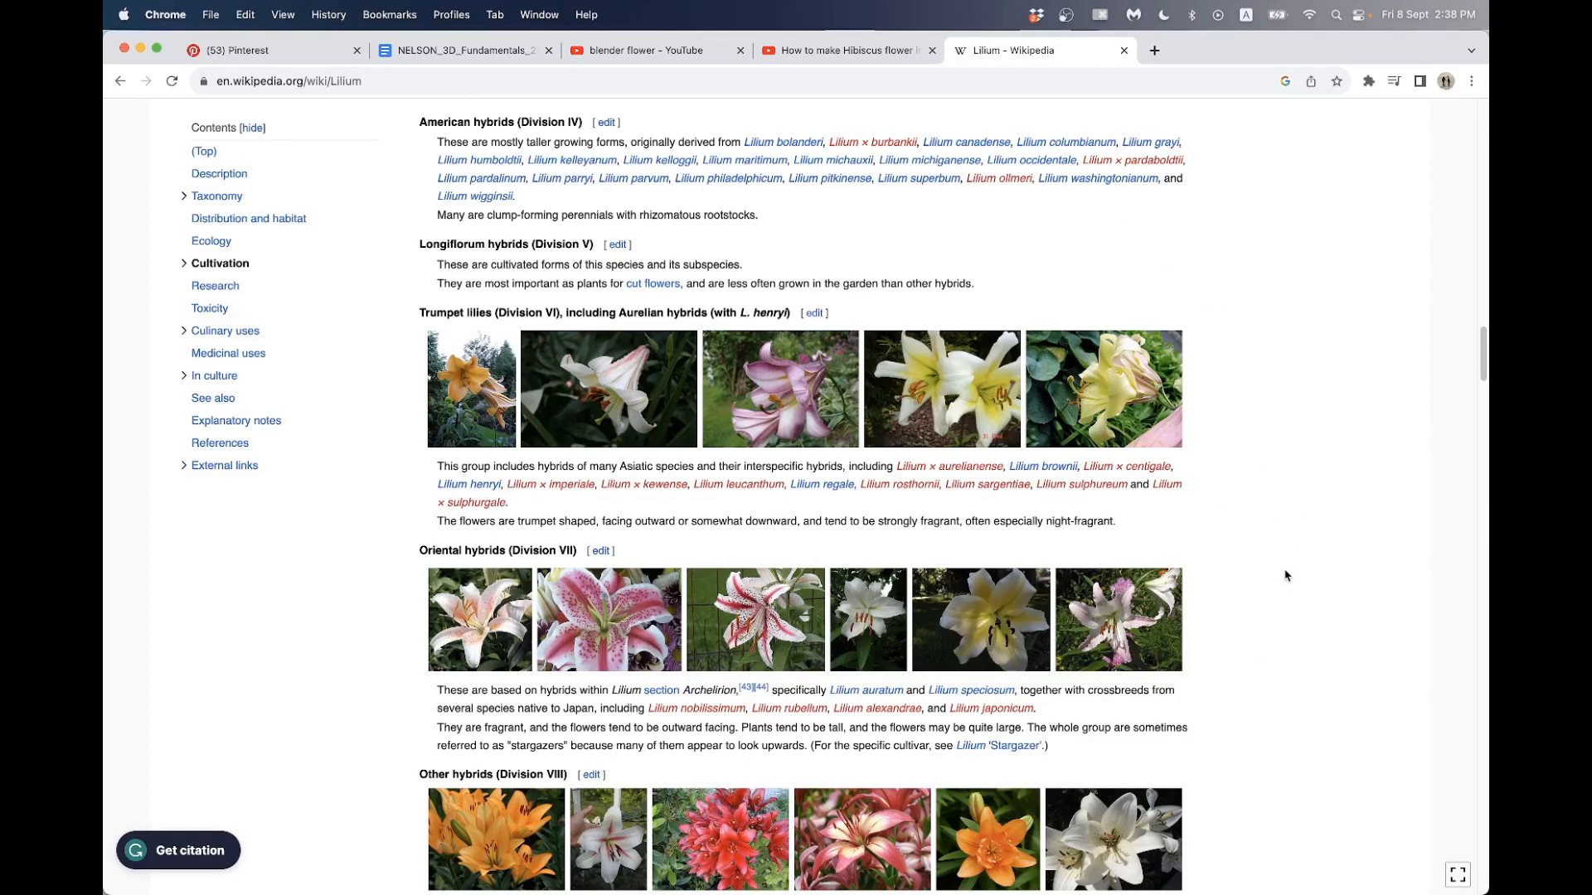
{"action": "scroll", "coordinate": [1299, 559], "scroll_direction": "down", "scroll_amount": 2}
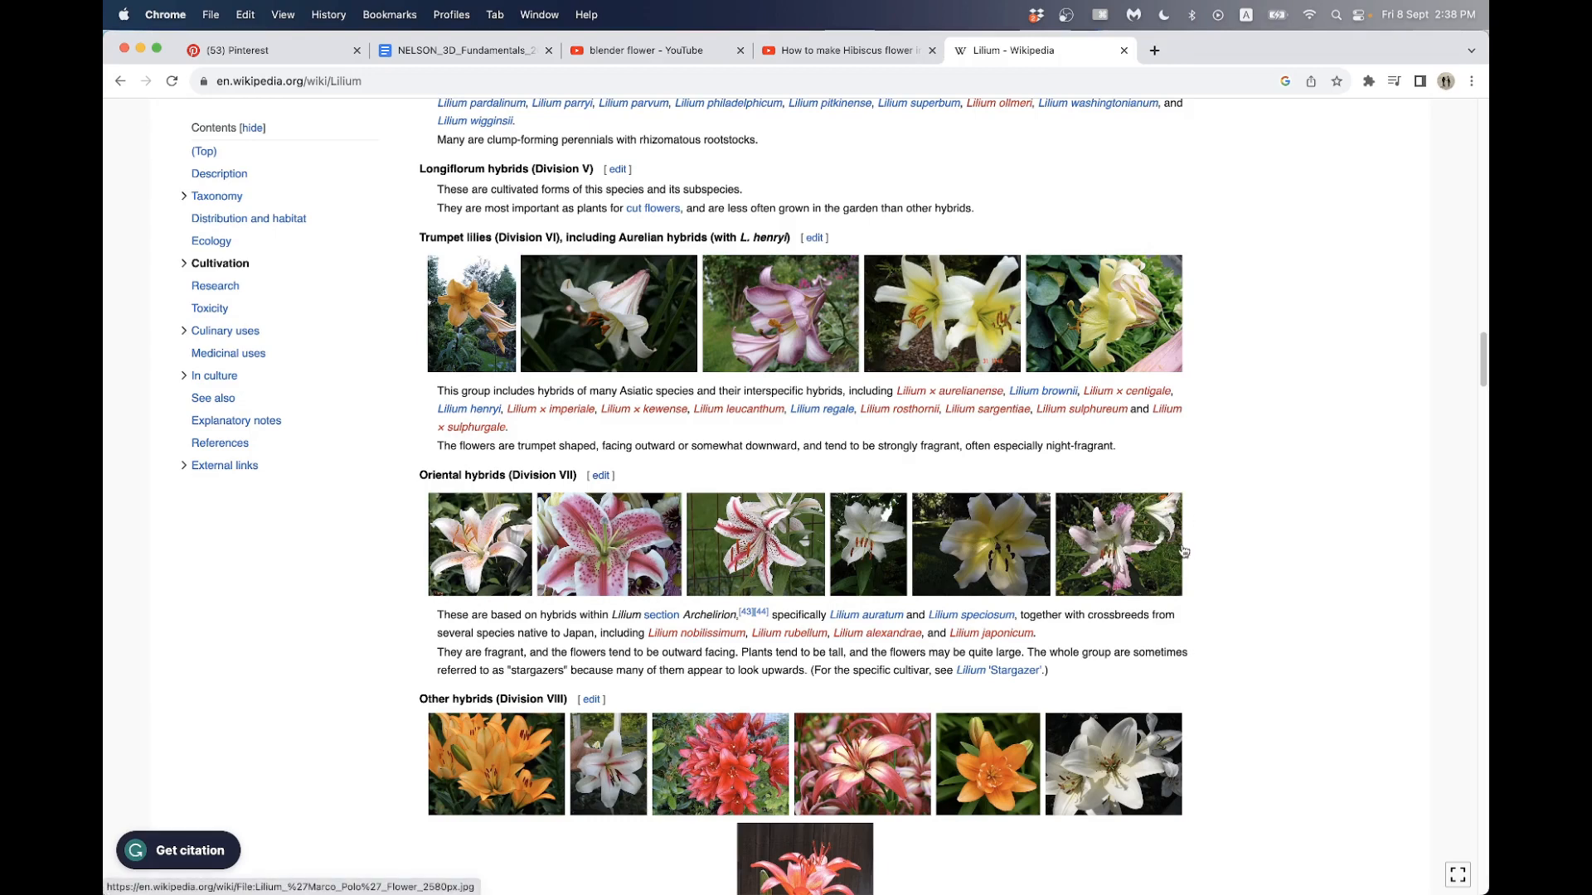
{"action": "left_click", "coordinate": [854, 52]}
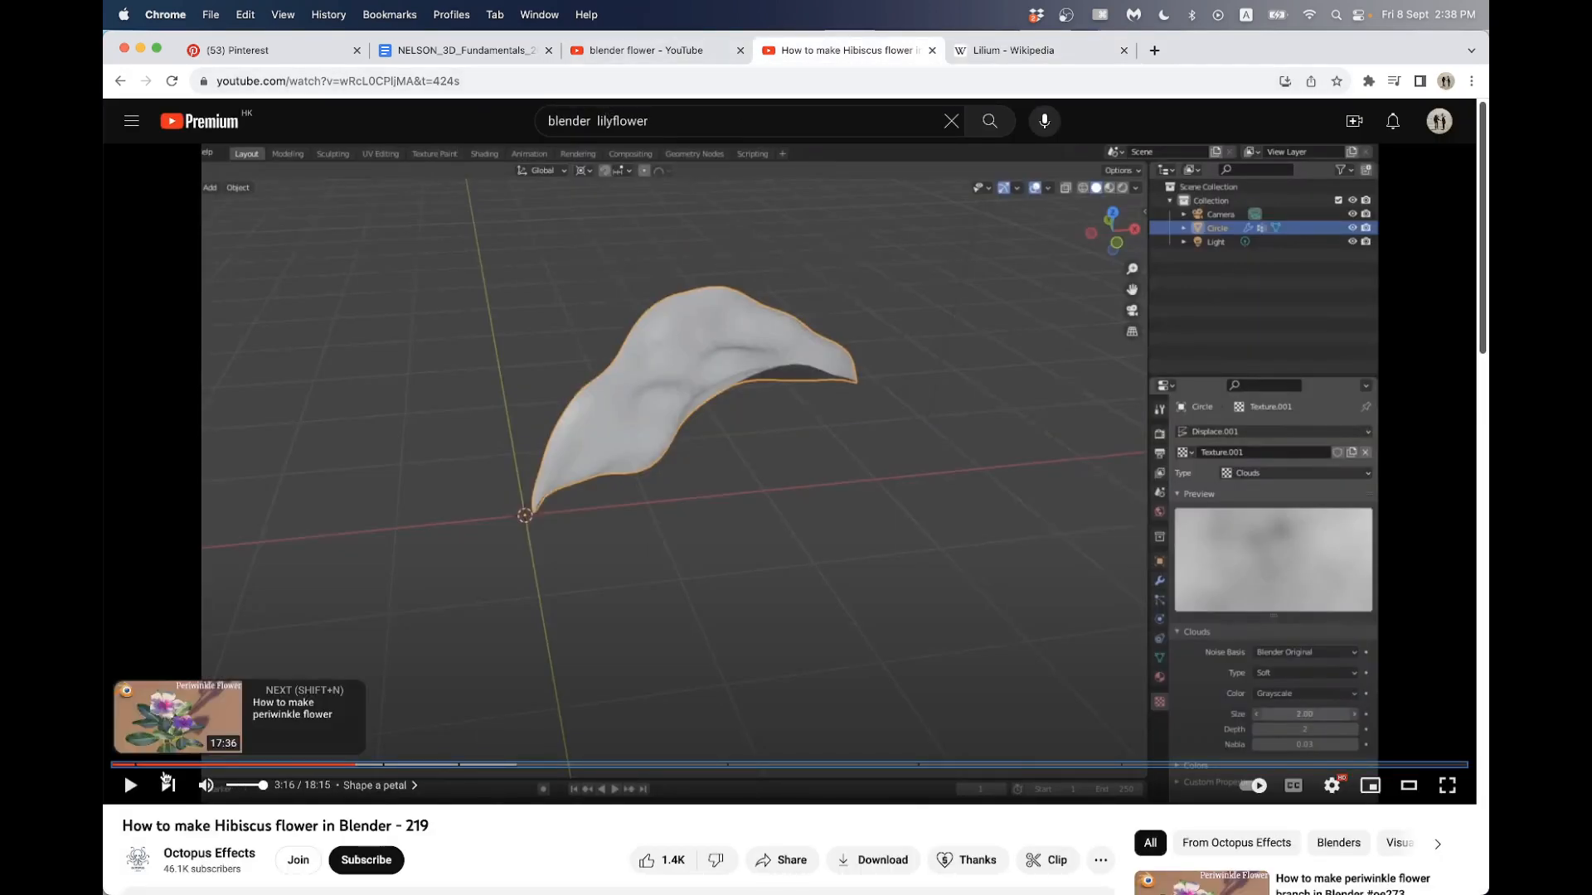
{"action": "left_click", "coordinate": [645, 51]}
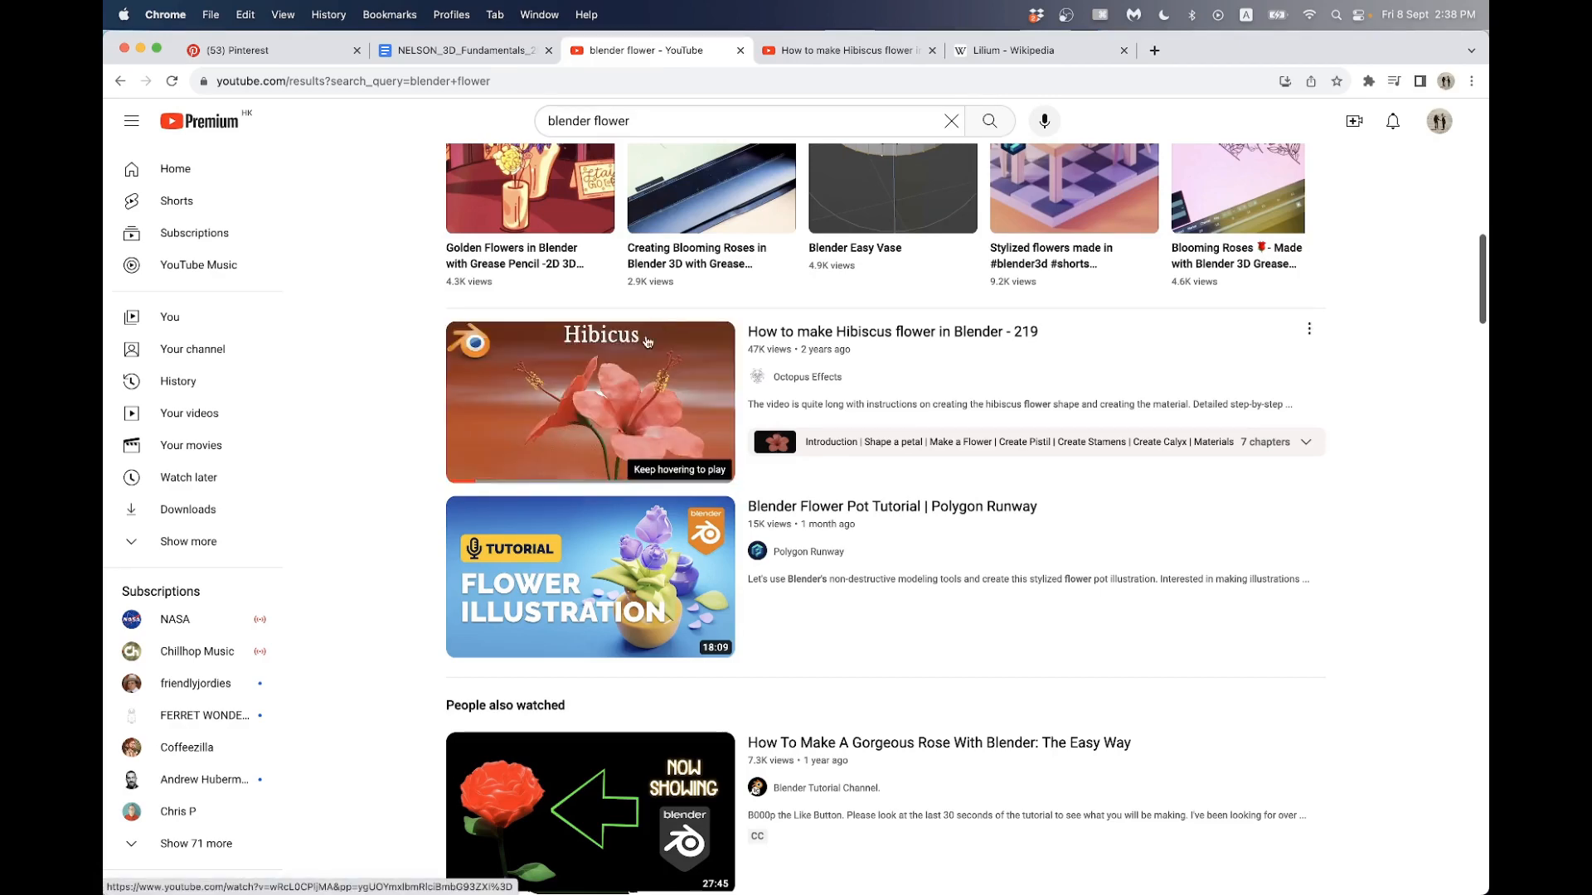
- Switch back to Blender and inspect the shape and details of the finished lilies from different sides
{"action": "key", "text": "super+Tab"}
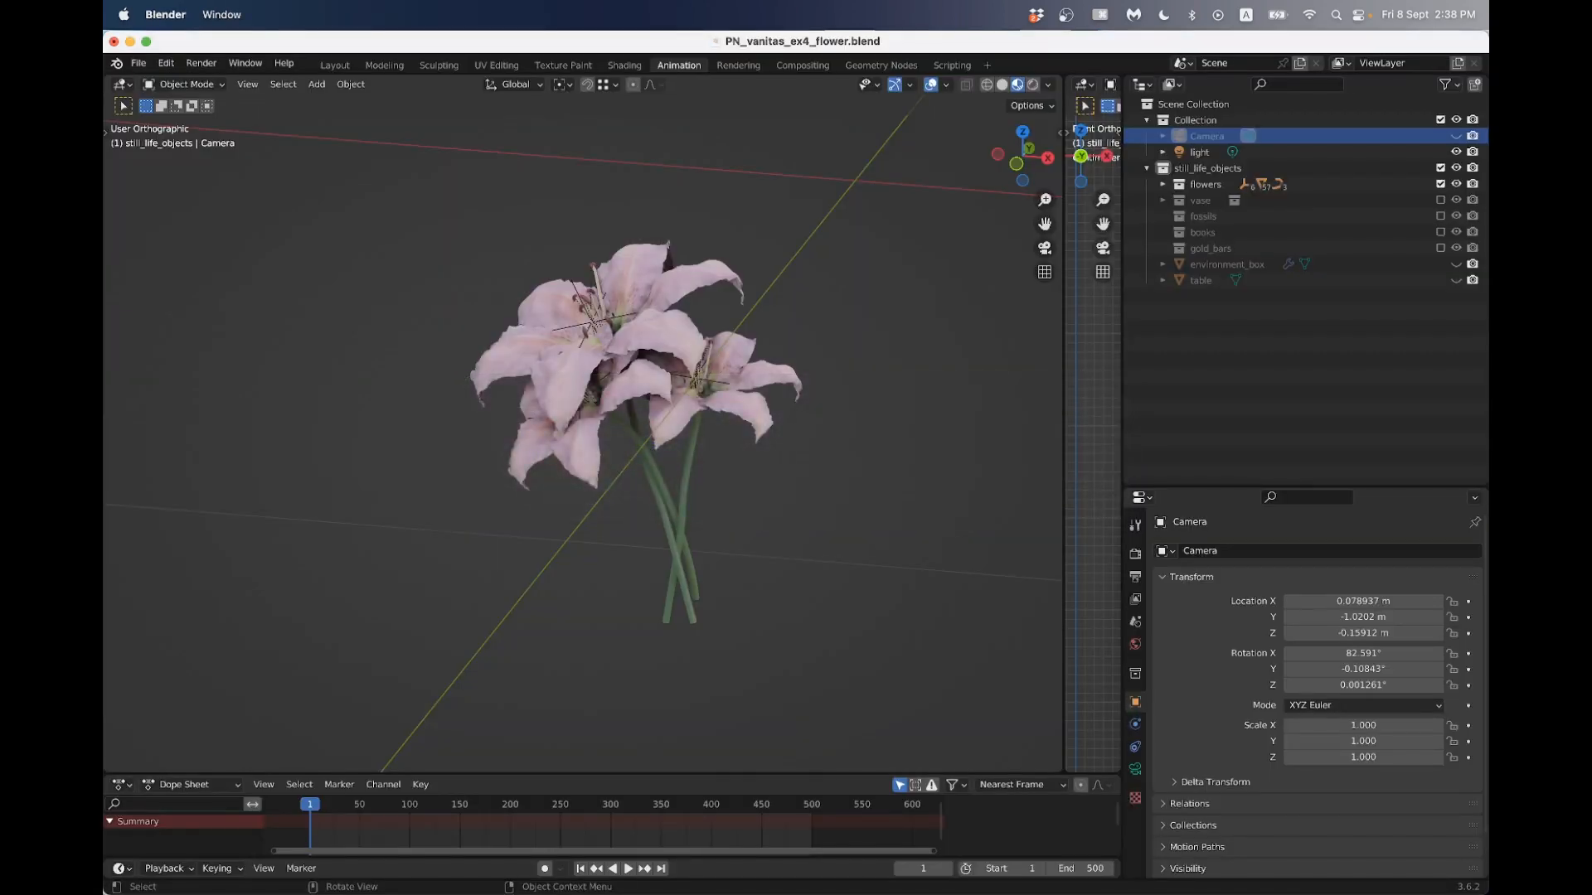
{"action": "scroll", "coordinate": [583, 431], "scroll_direction": "down", "scroll_amount": 2}
{"action": "mouse_move", "coordinate": [583, 431]}
{"action": "middle_mouse_down"}
{"action": "mouse_move", "coordinate": [642, 444]}
{"action": "mouse_move", "coordinate": [610, 444]}
{"action": "middle_mouse_up"}
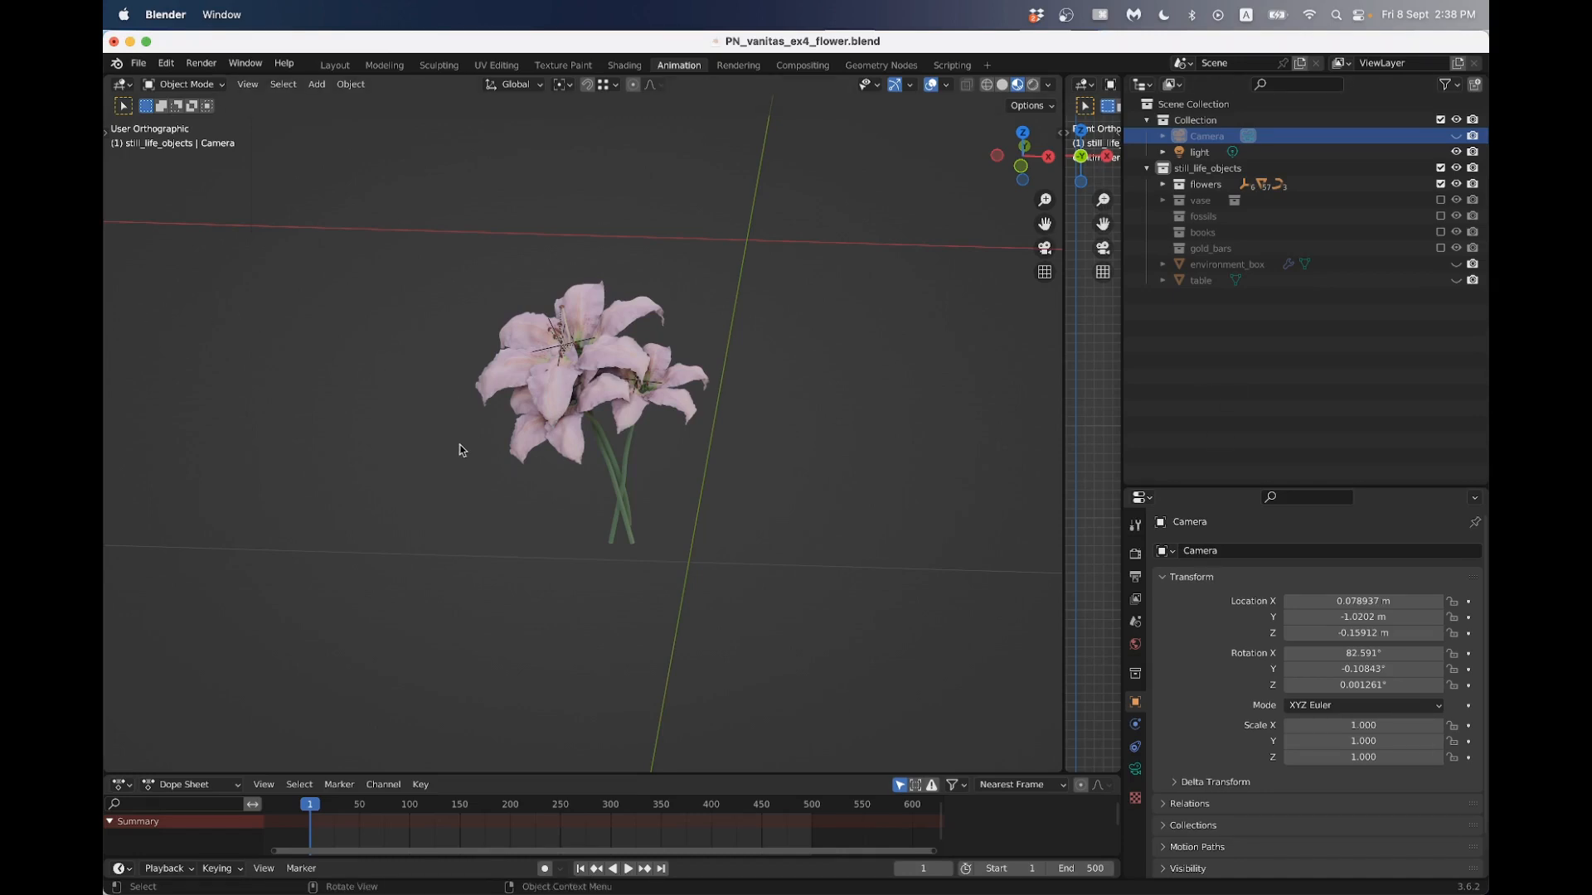
{"action": "middle_click_drag", "start_coordinate": [496, 428], "coordinate": [645, 459]}
{"action": "scroll", "coordinate": [572, 469], "scroll_direction": "up", "scroll_amount": 2}
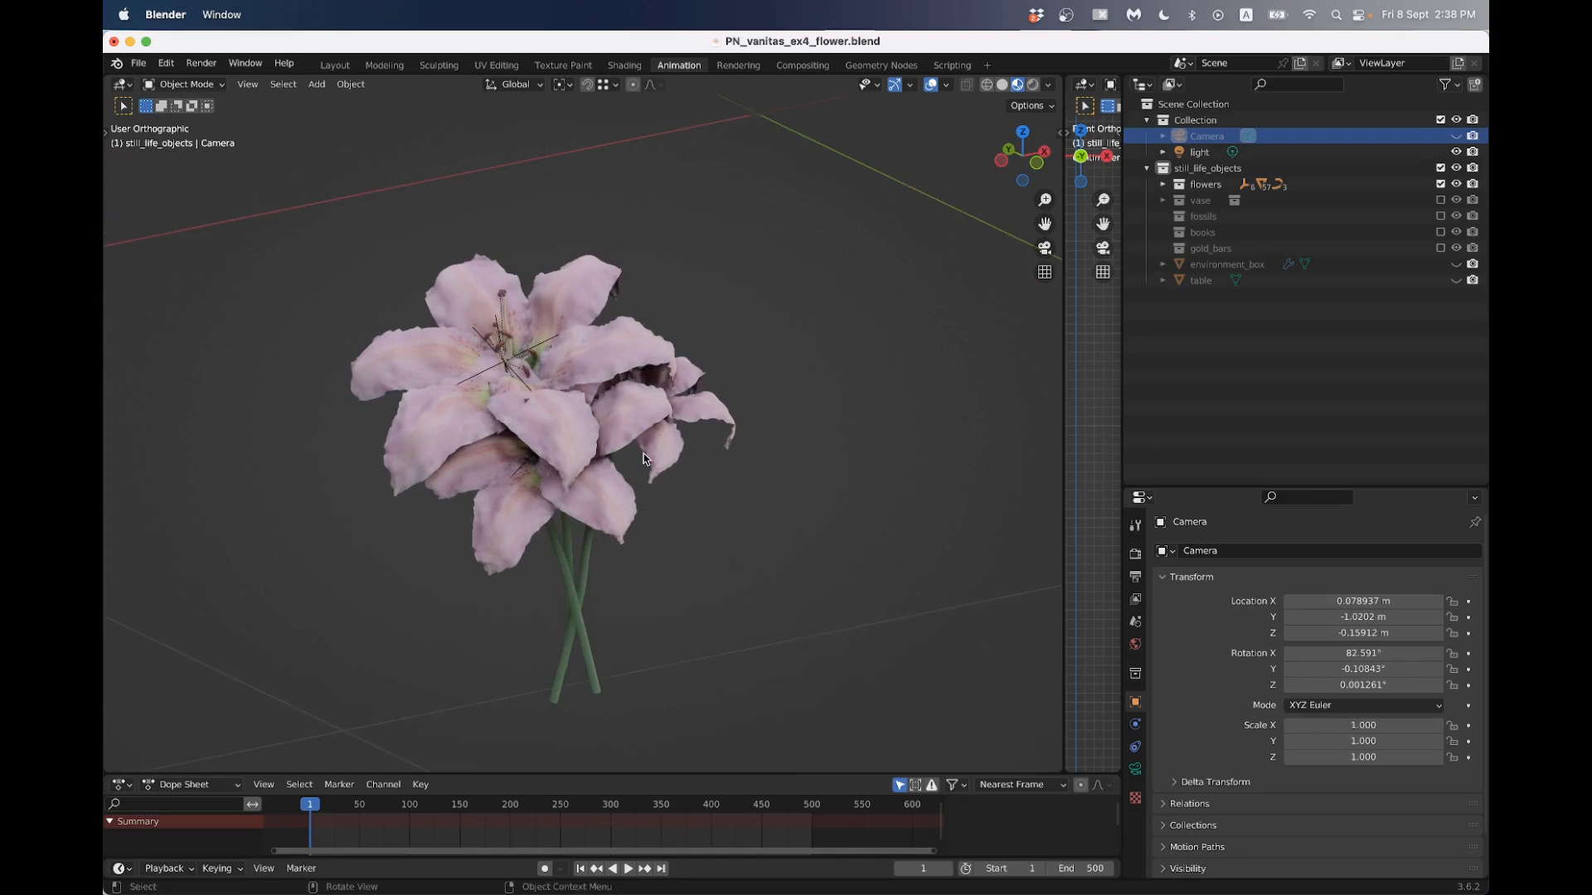
{"action": "scroll", "coordinate": [482, 452], "scroll_direction": "up", "scroll_amount": 3}
{"action": "scroll", "coordinate": [491, 437], "scroll_direction": "up", "scroll_amount": 3}
{"action": "scroll", "coordinate": [494, 437], "scroll_direction": "down", "scroll_amount": 3}
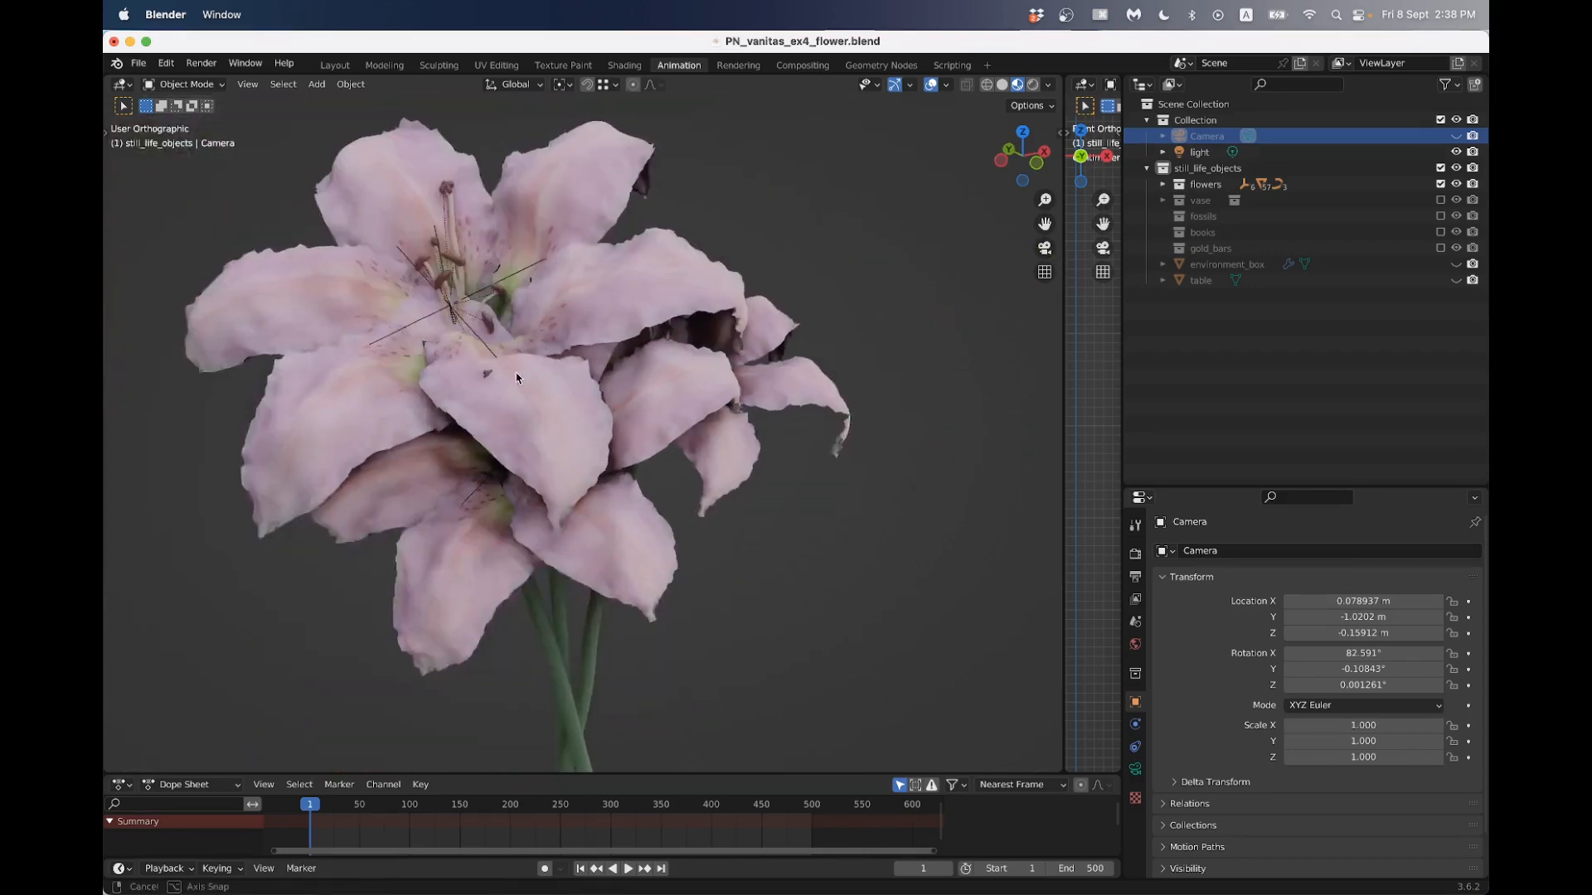
{"action": "middle_click_drag", "start_coordinate": [613, 375], "coordinate": [527, 381]}
{"action": "scroll", "coordinate": [525, 384], "scroll_direction": "down", "scroll_amount": 9}
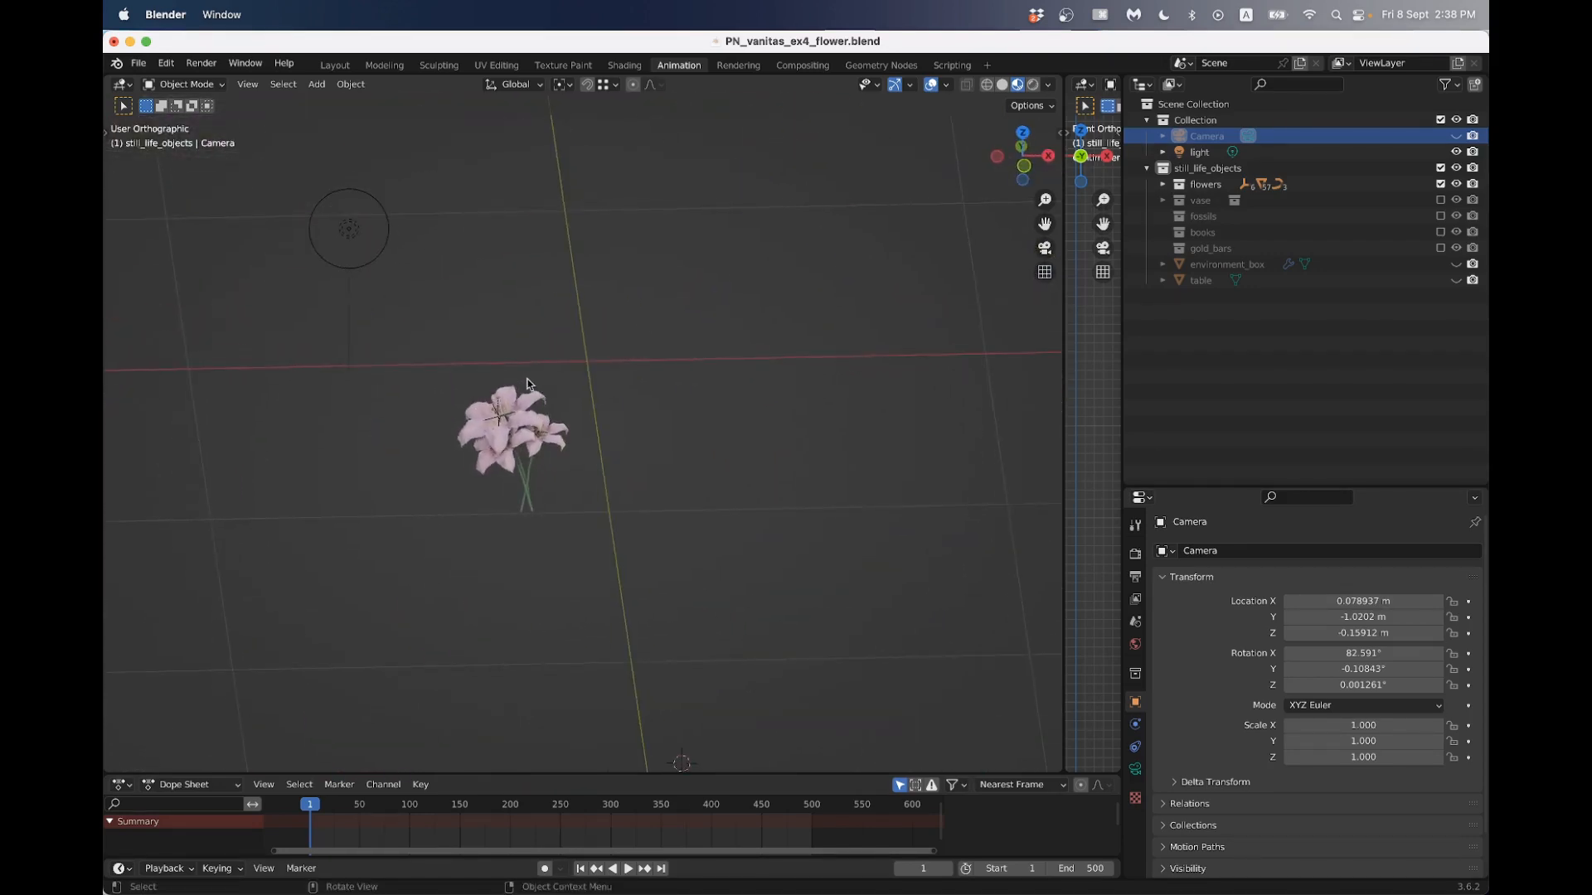
- Snap the 3D cursor to the world origin and add a mesh plane there
{"action": "key", "text": "shift+s"}
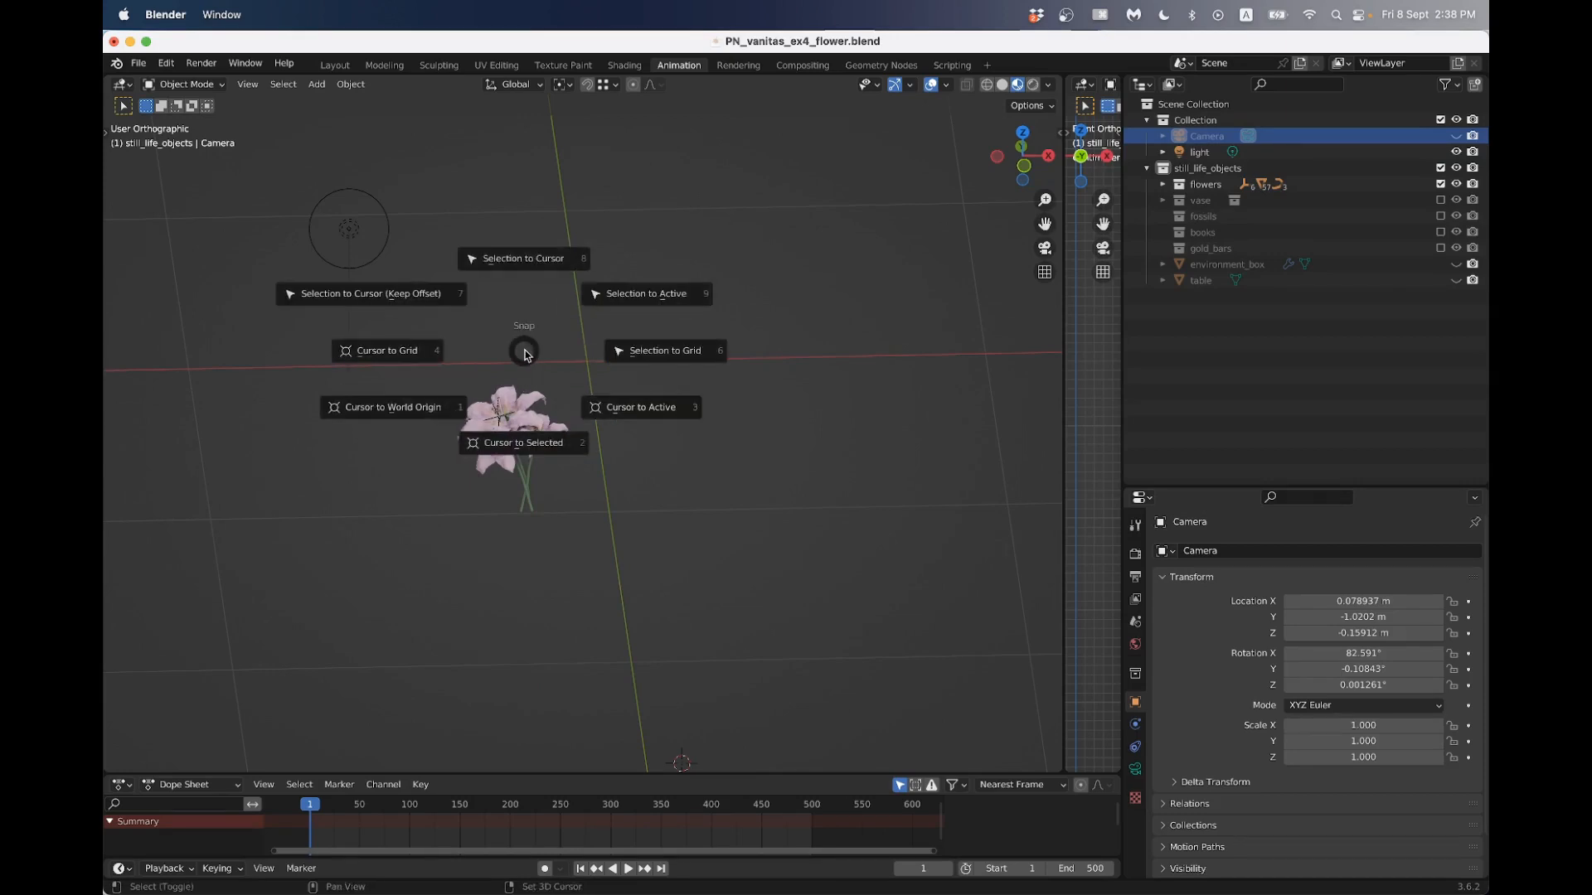
{"action": "left_click", "coordinate": [440, 409]}
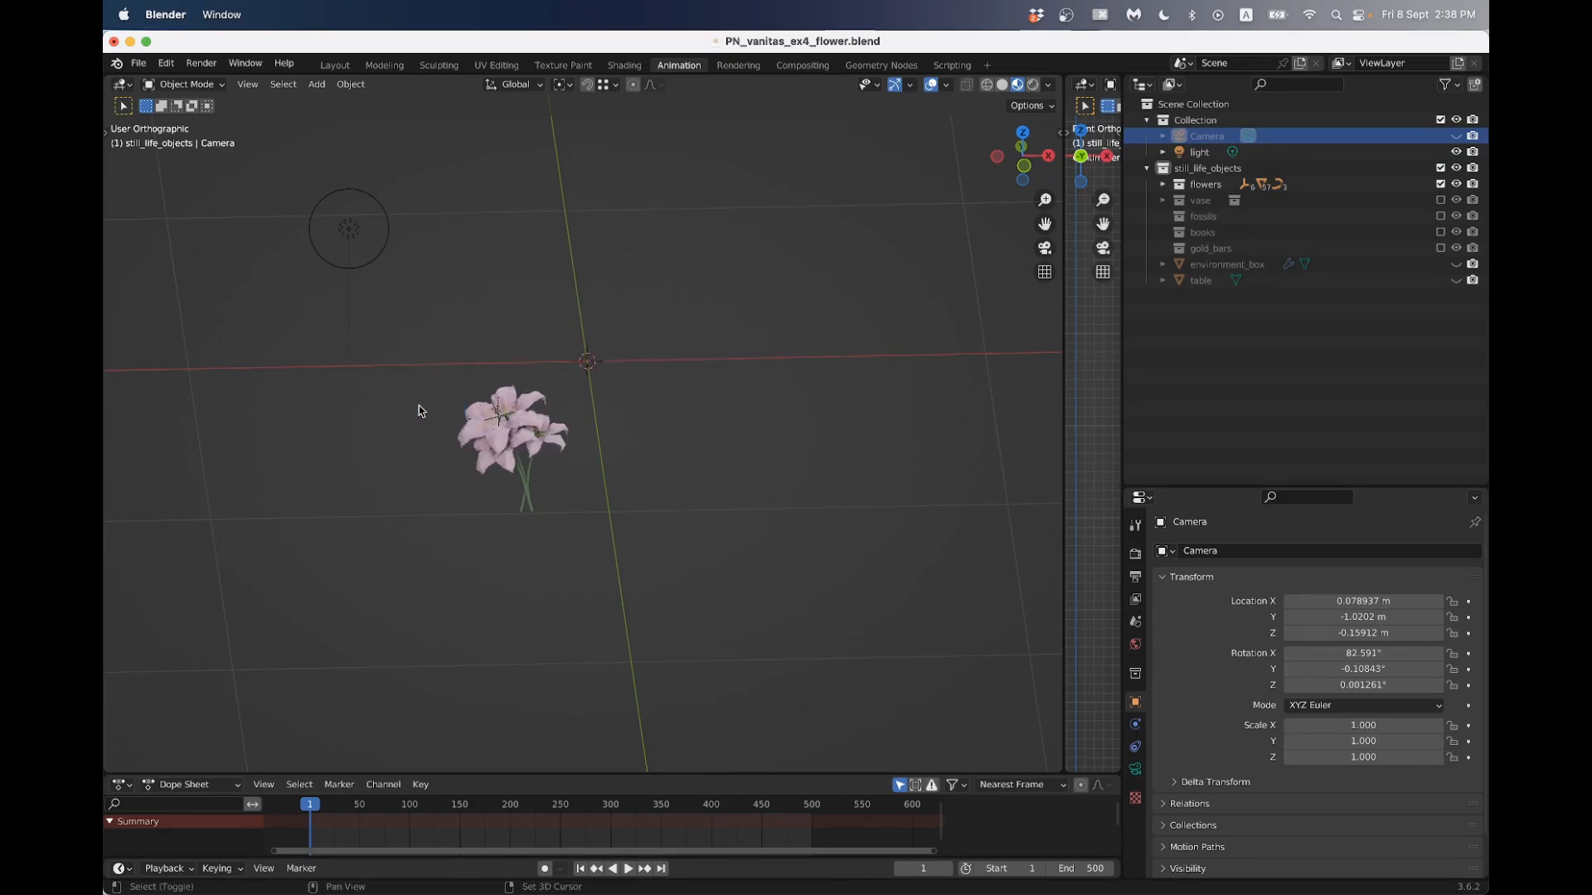
{"action": "key", "text": "shift+a"}
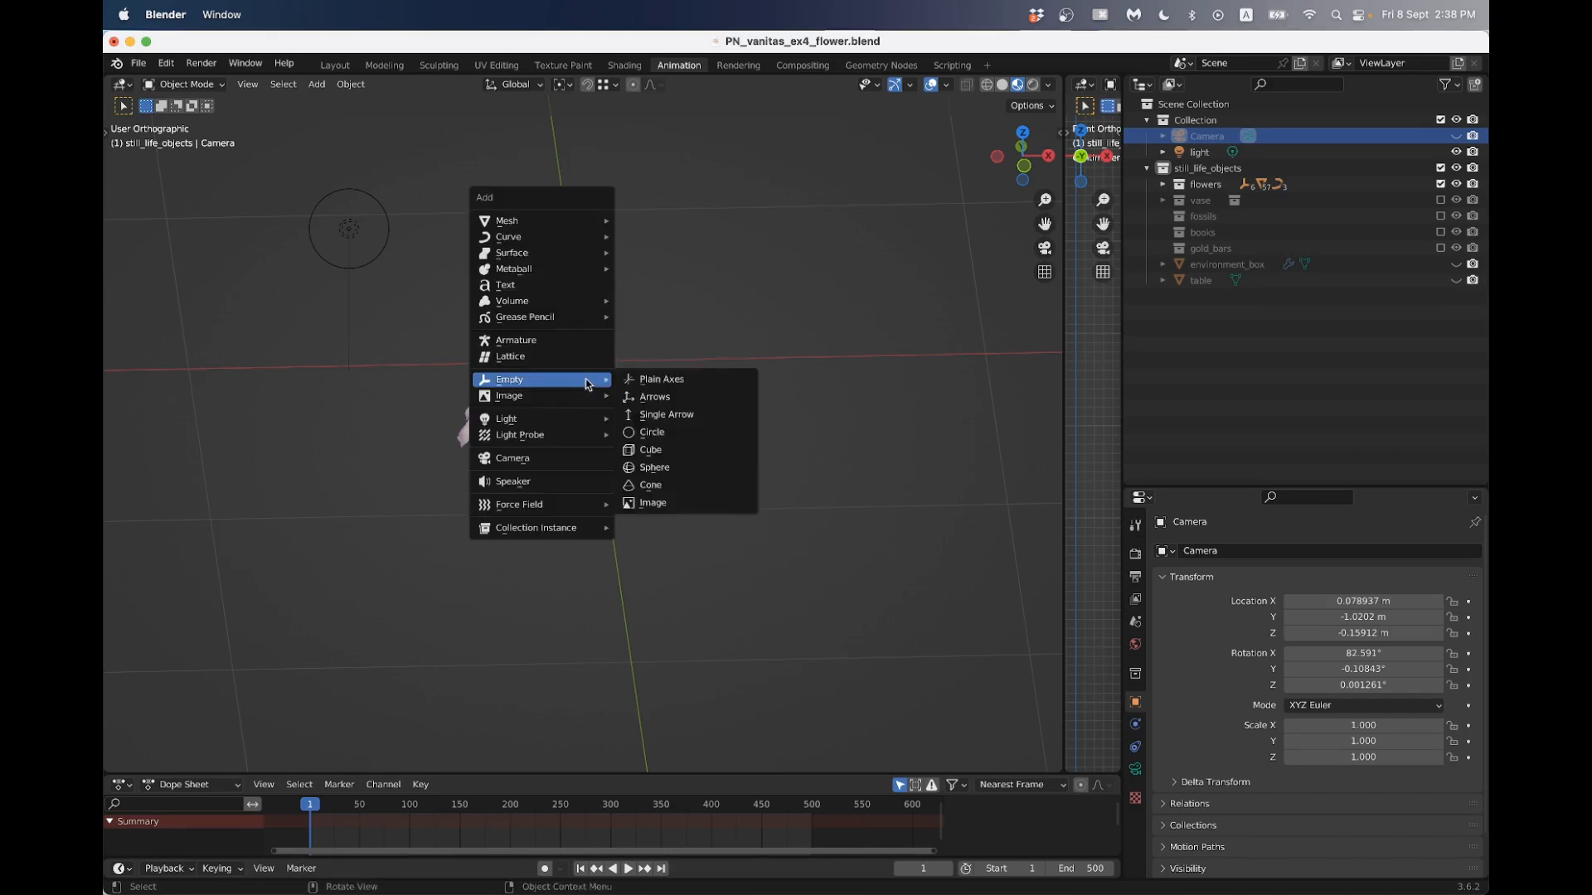
{"action": "mouse_move", "coordinate": [564, 221]}
{"action": "left_click", "coordinate": [655, 226]}
{"action": "scroll", "coordinate": [664, 291], "scroll_direction": "down", "scroll_amount": 5}
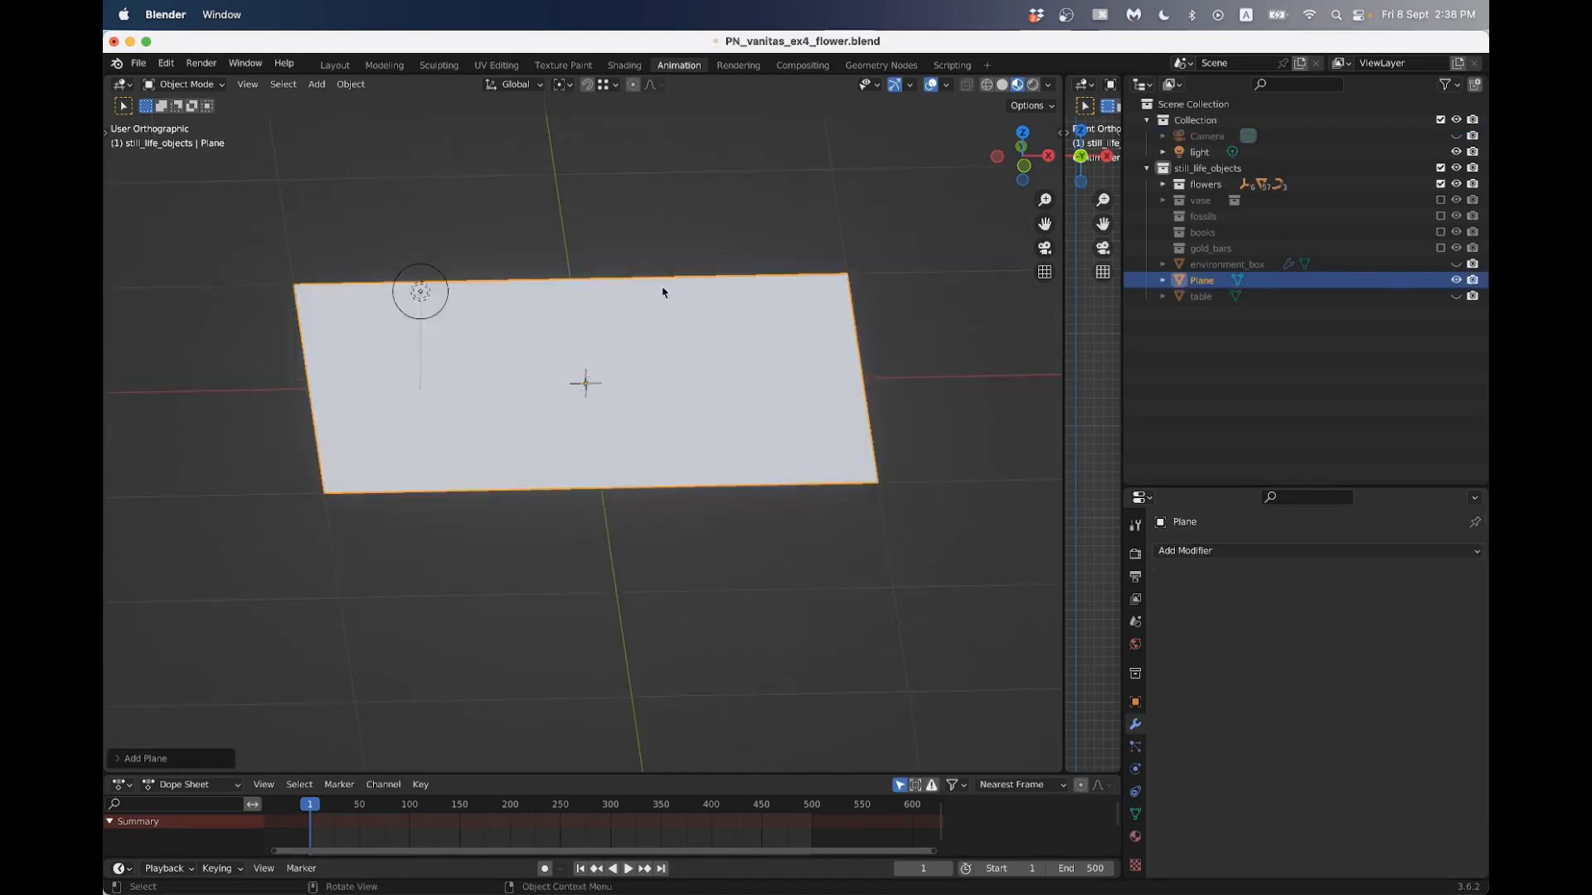
{"action": "middle_click_drag", "start_coordinate": [665, 291], "coordinate": [657, 312]}
{"action": "left_click_drag", "start_coordinate": [1019, 174], "coordinate": [709, 346]}
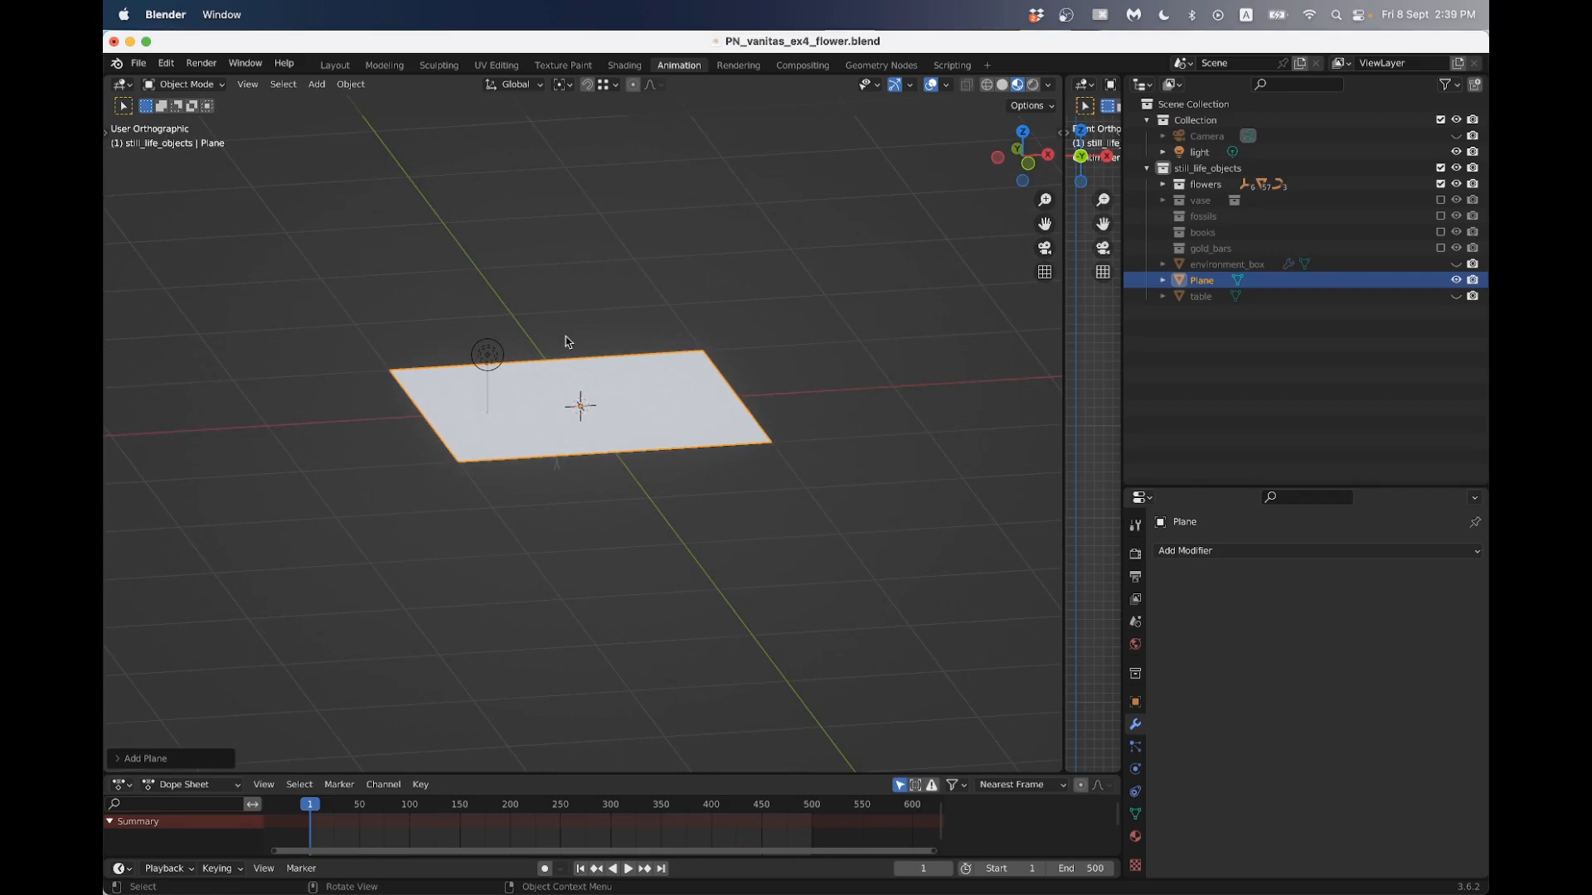
- In Edit Mode from the top view, extrude the plane's -X edge outward to start lengthening it into a petal
{"action": "left_click", "coordinate": [1031, 165]}
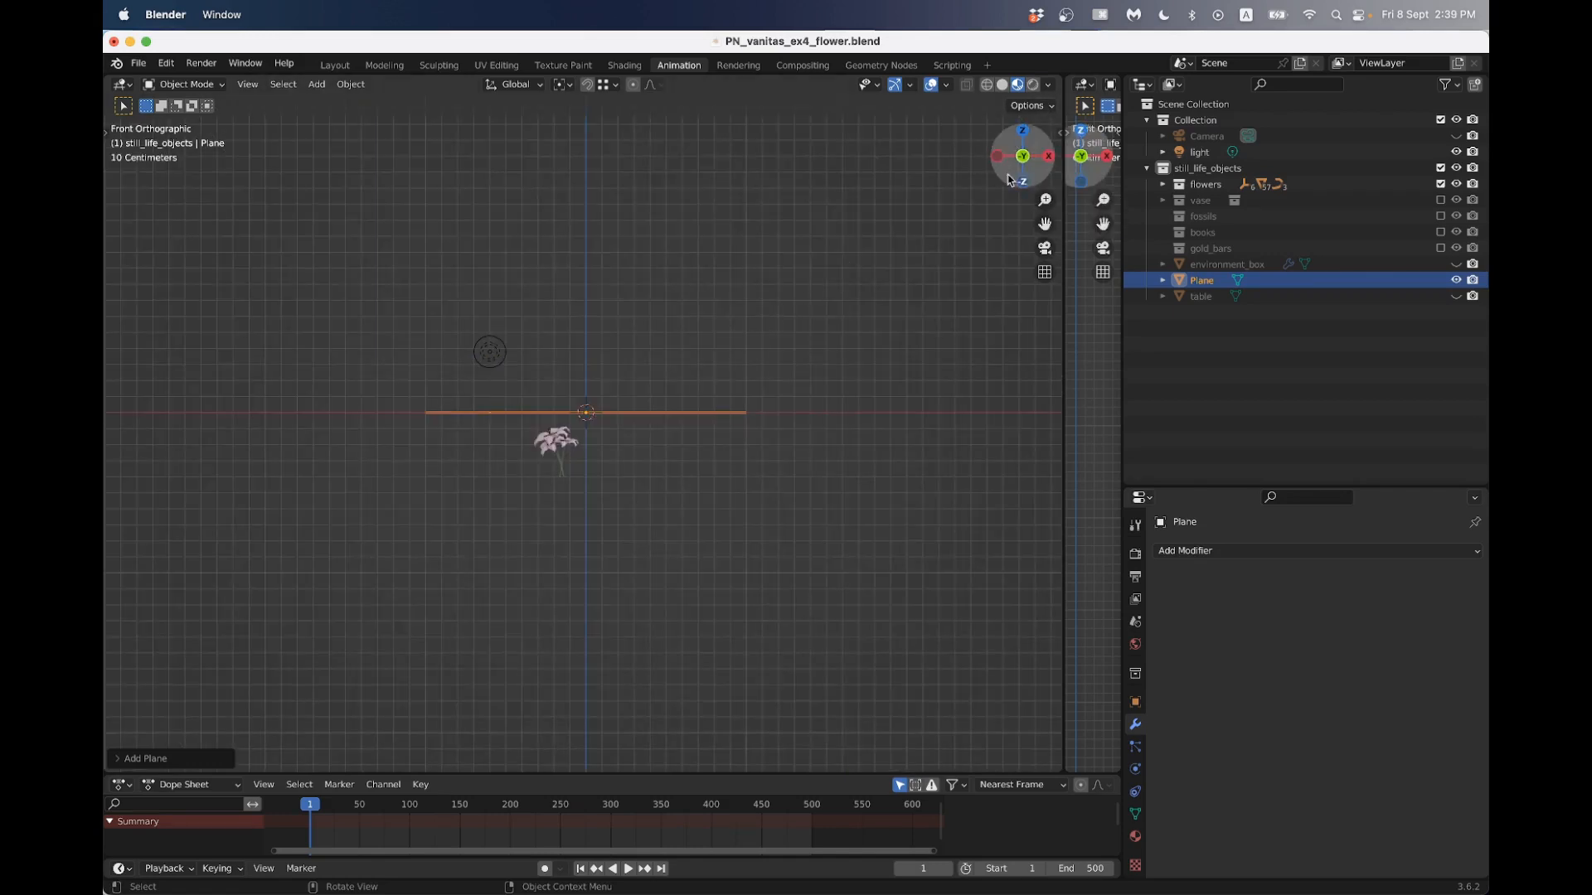
{"action": "middle_click_drag", "start_coordinate": [793, 245], "coordinate": [739, 325]}
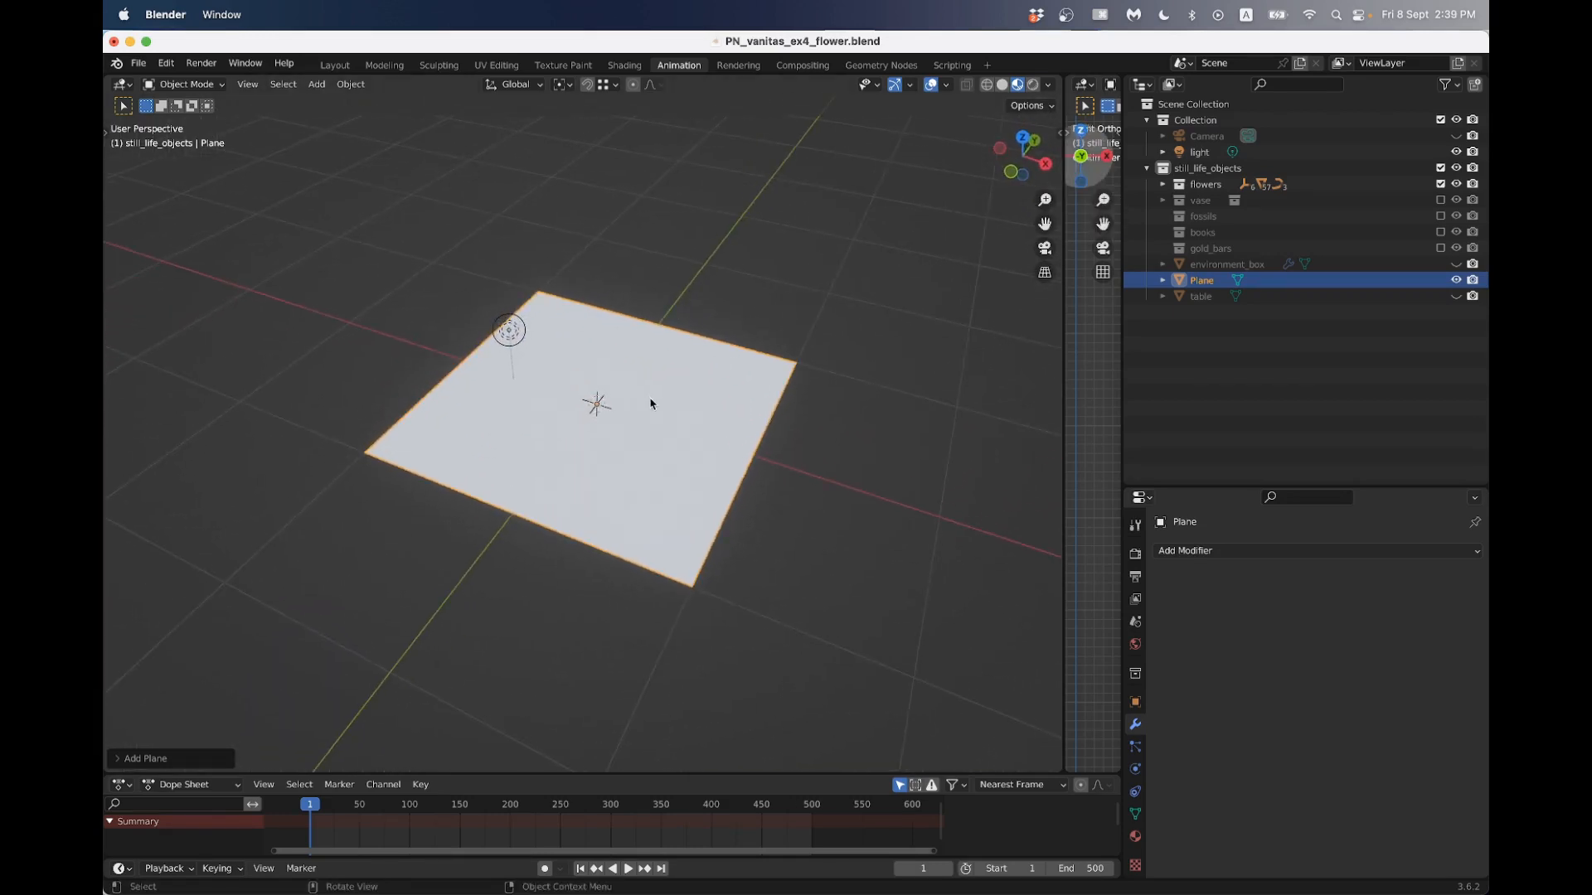
{"action": "middle_click_drag", "start_coordinate": [651, 404], "coordinate": [625, 381]}
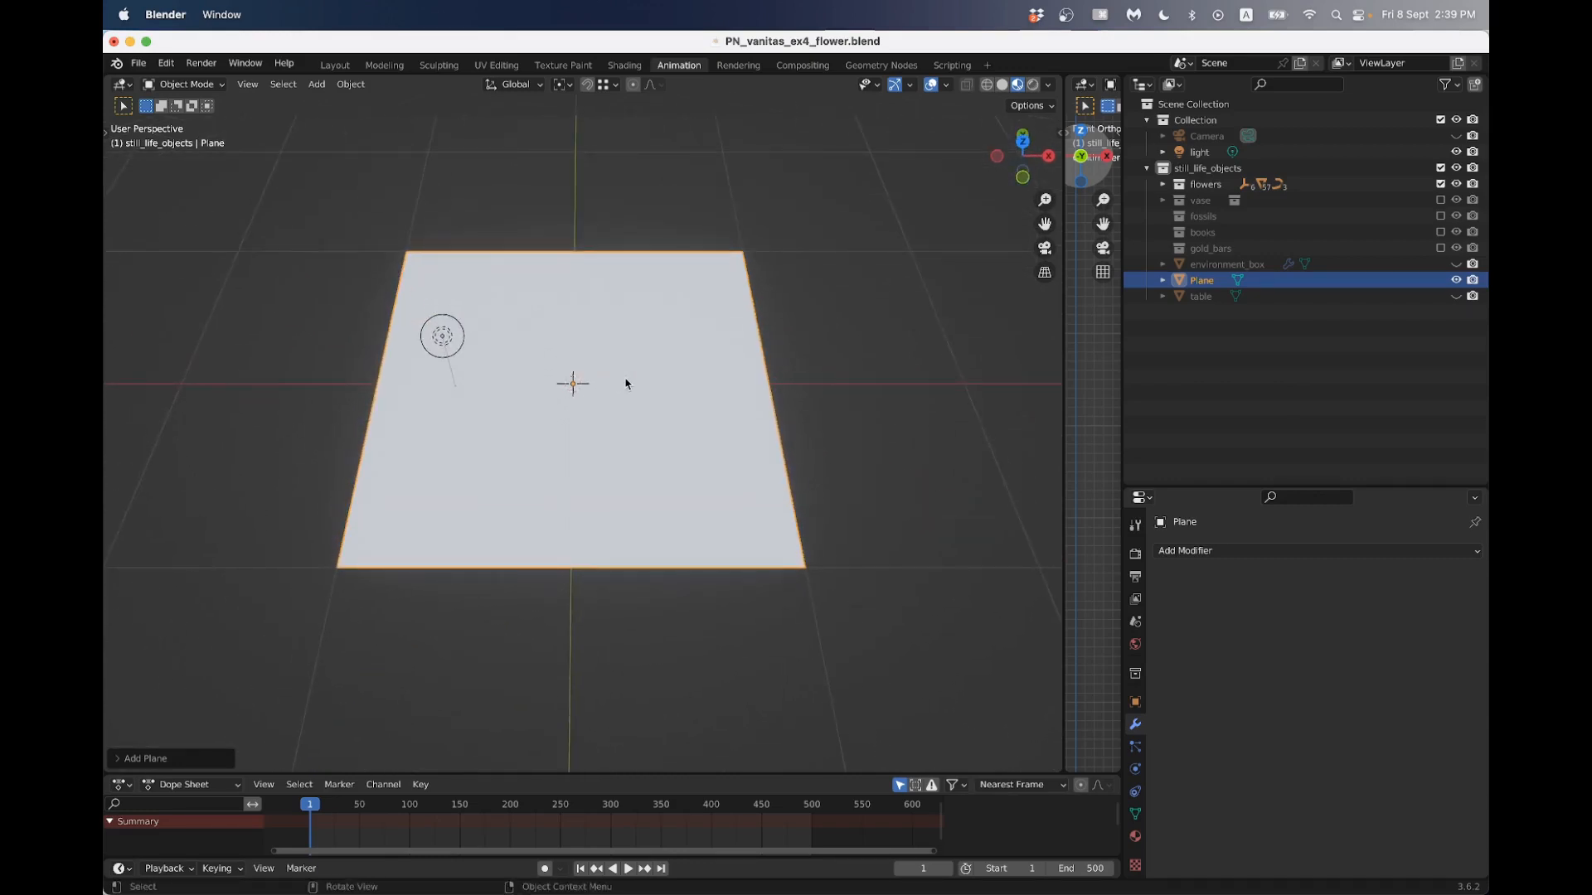
{"action": "key", "text": "KP_7"}
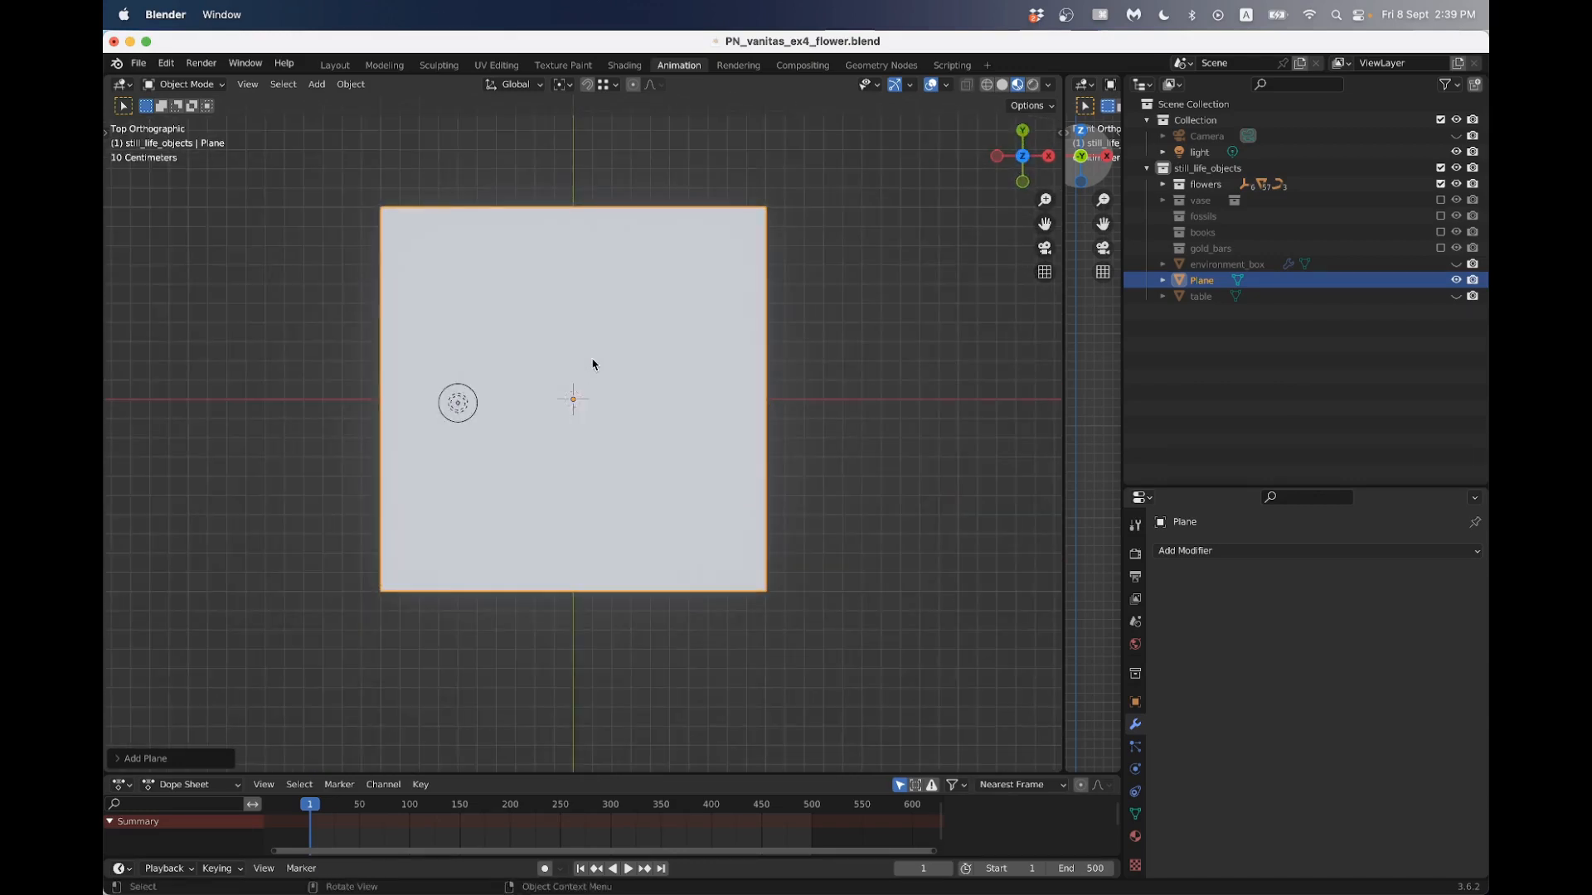
{"action": "scroll", "coordinate": [658, 363], "scroll_direction": "down", "scroll_amount": 2}
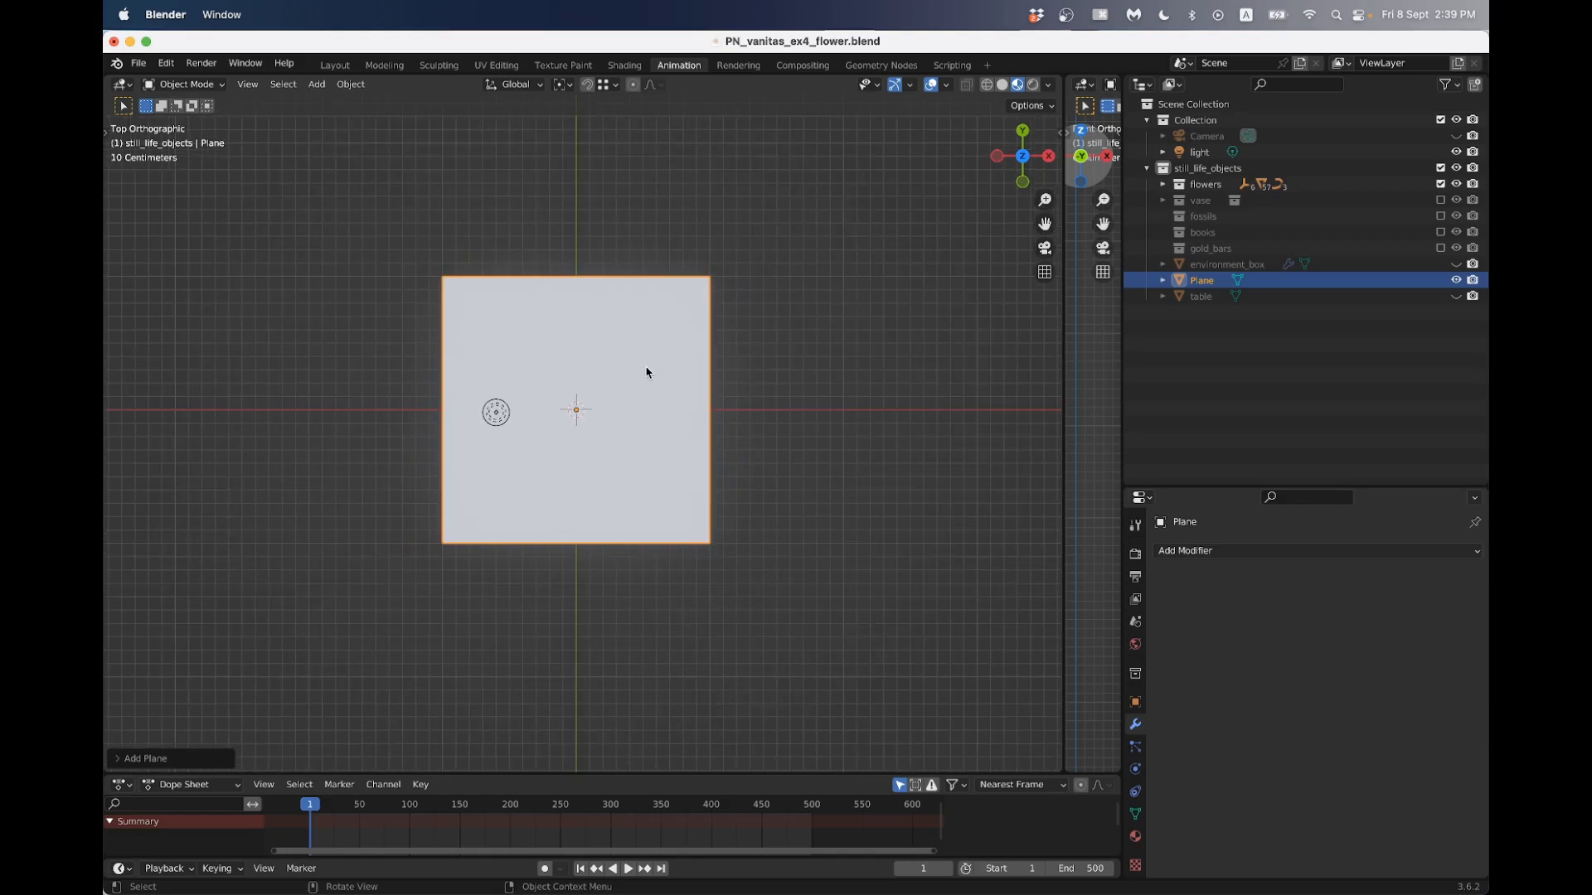
{"action": "key", "text": "Tab"}
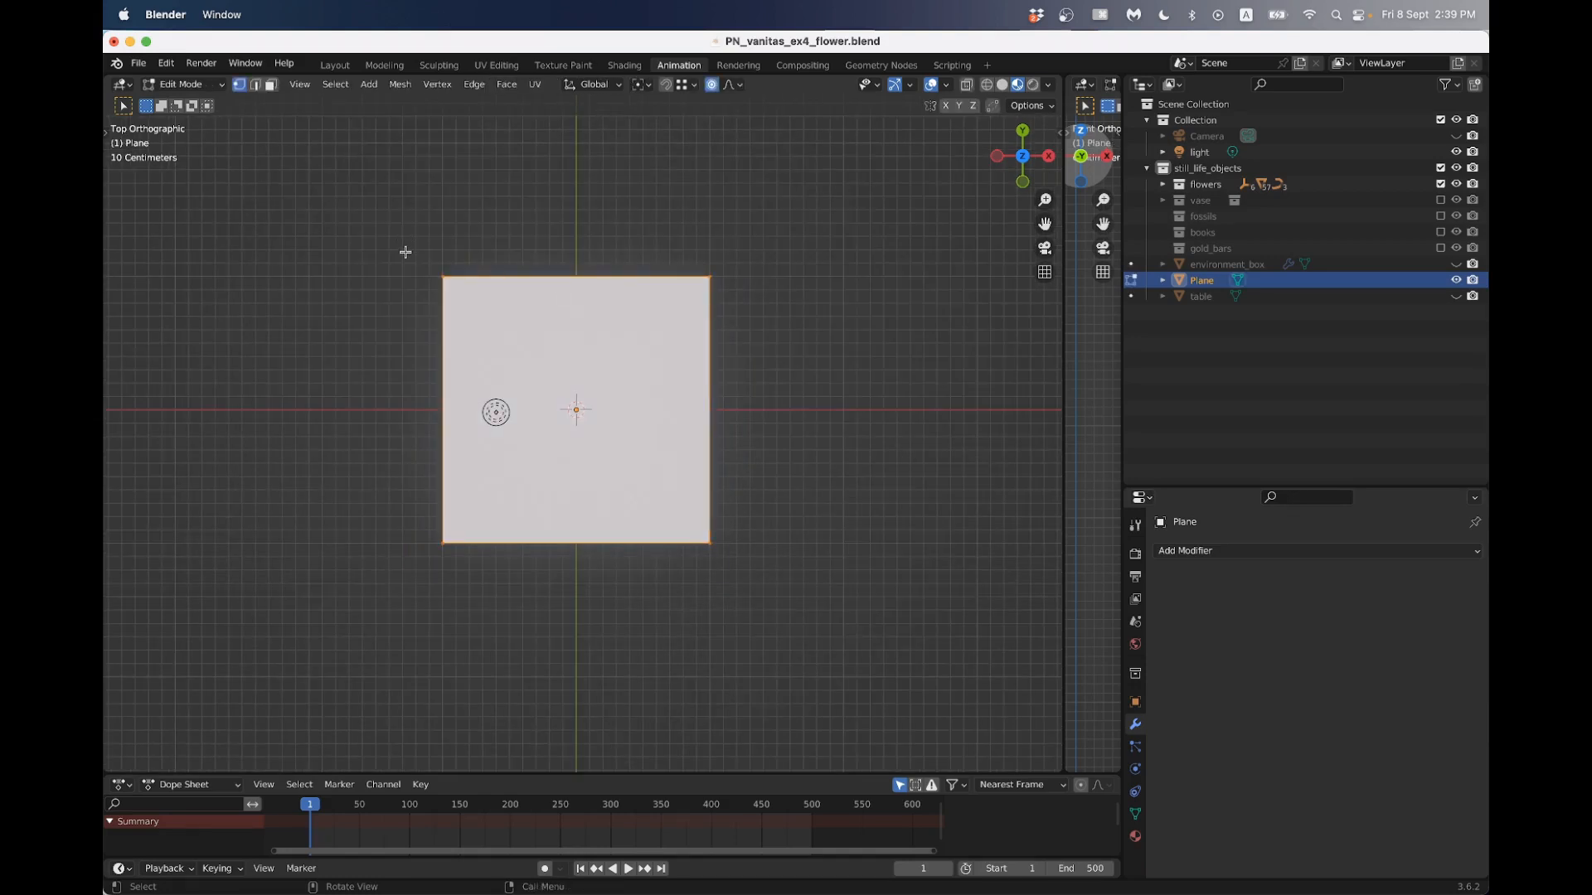
{"action": "key", "text": "2"}
{"action": "left_click", "coordinate": [441, 338]}
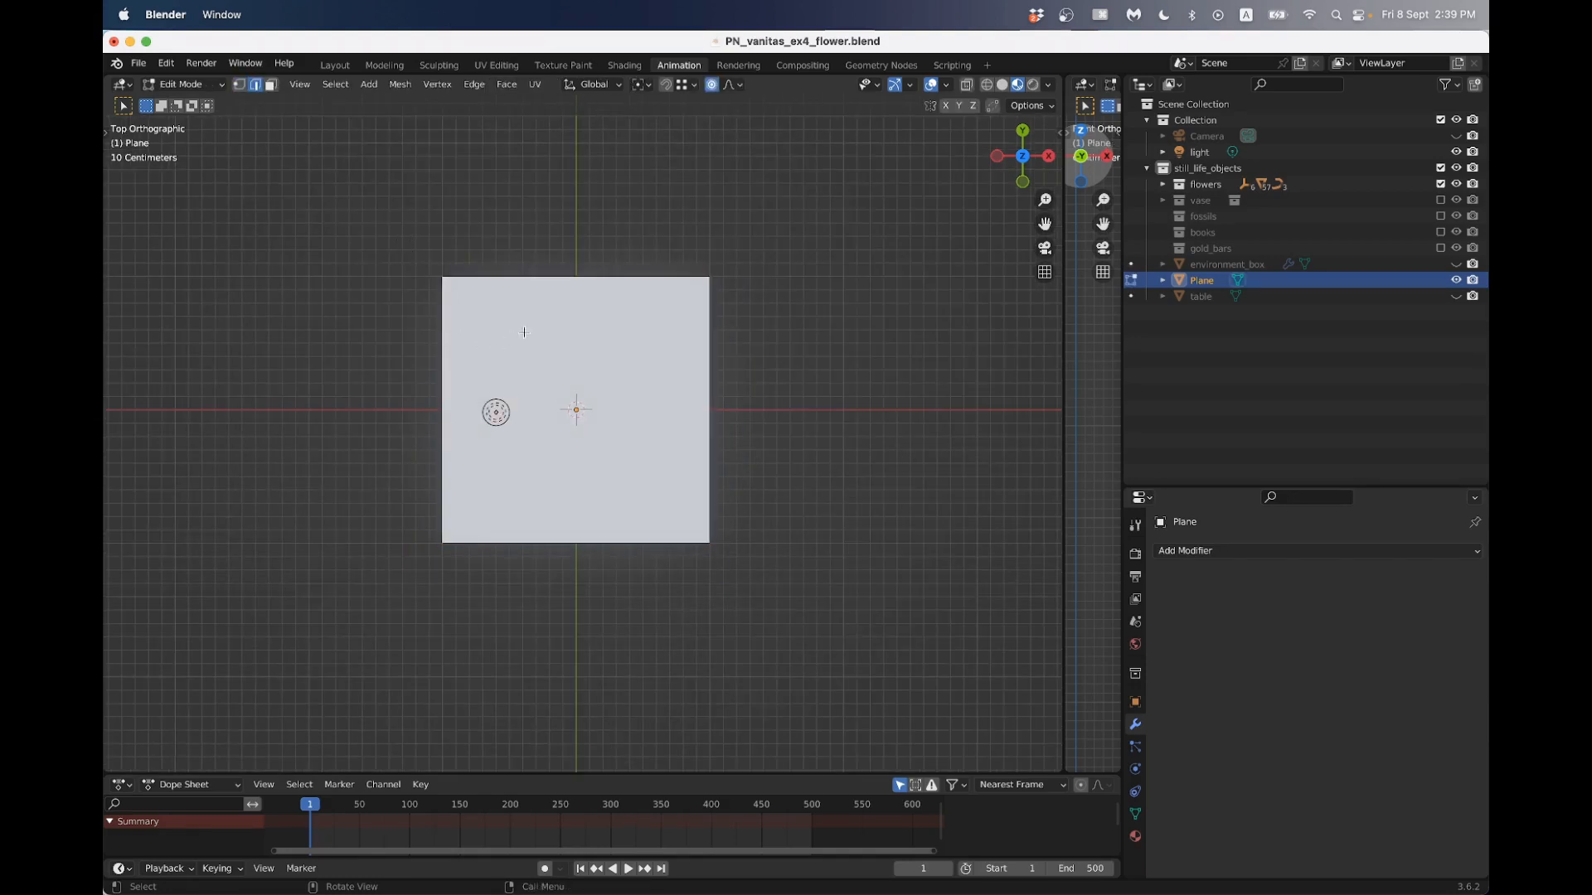
{"action": "key", "text": "e"}
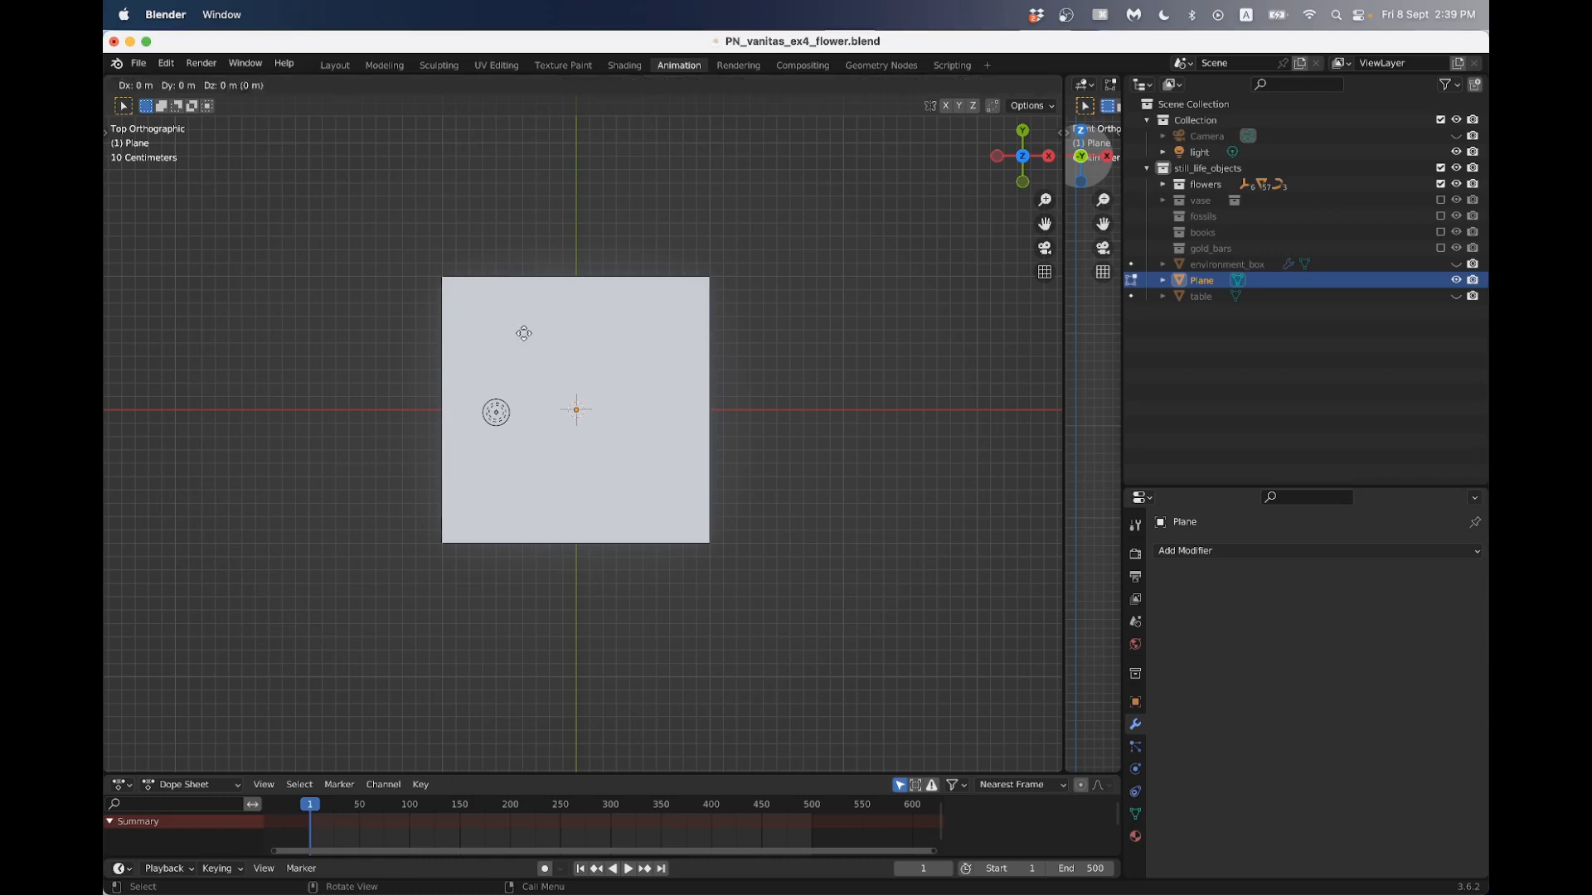
{"action": "left_click", "coordinate": [408, 330]}
- Turn off proportional editing, scale the extruded -X edge narrower, and move it slightly further outward
{"action": "key", "text": "s"}
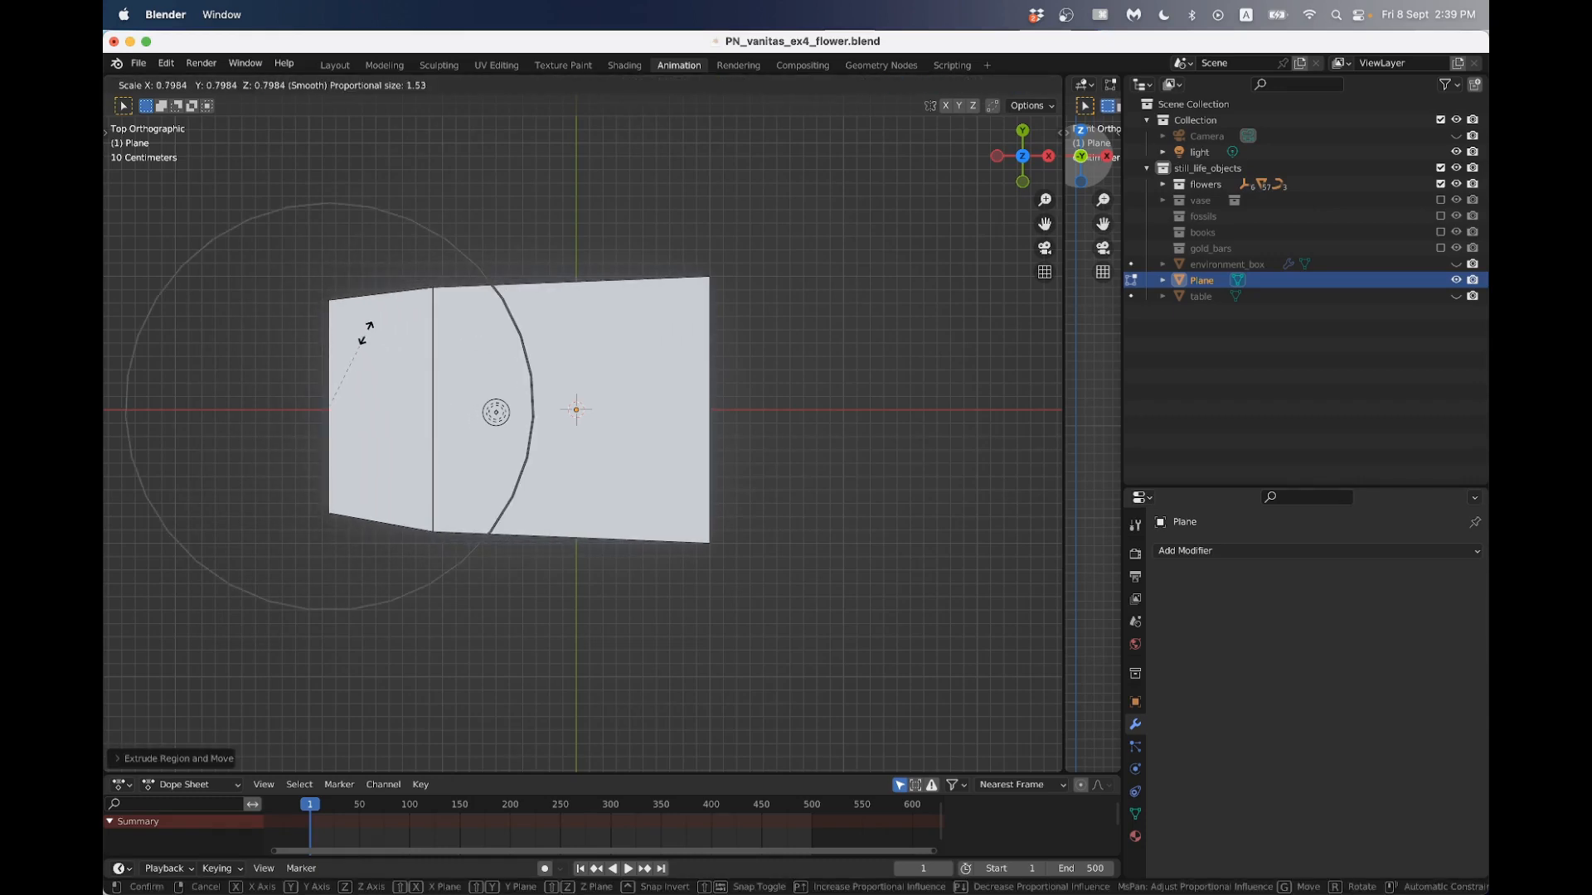
{"action": "key", "text": "Escape"}
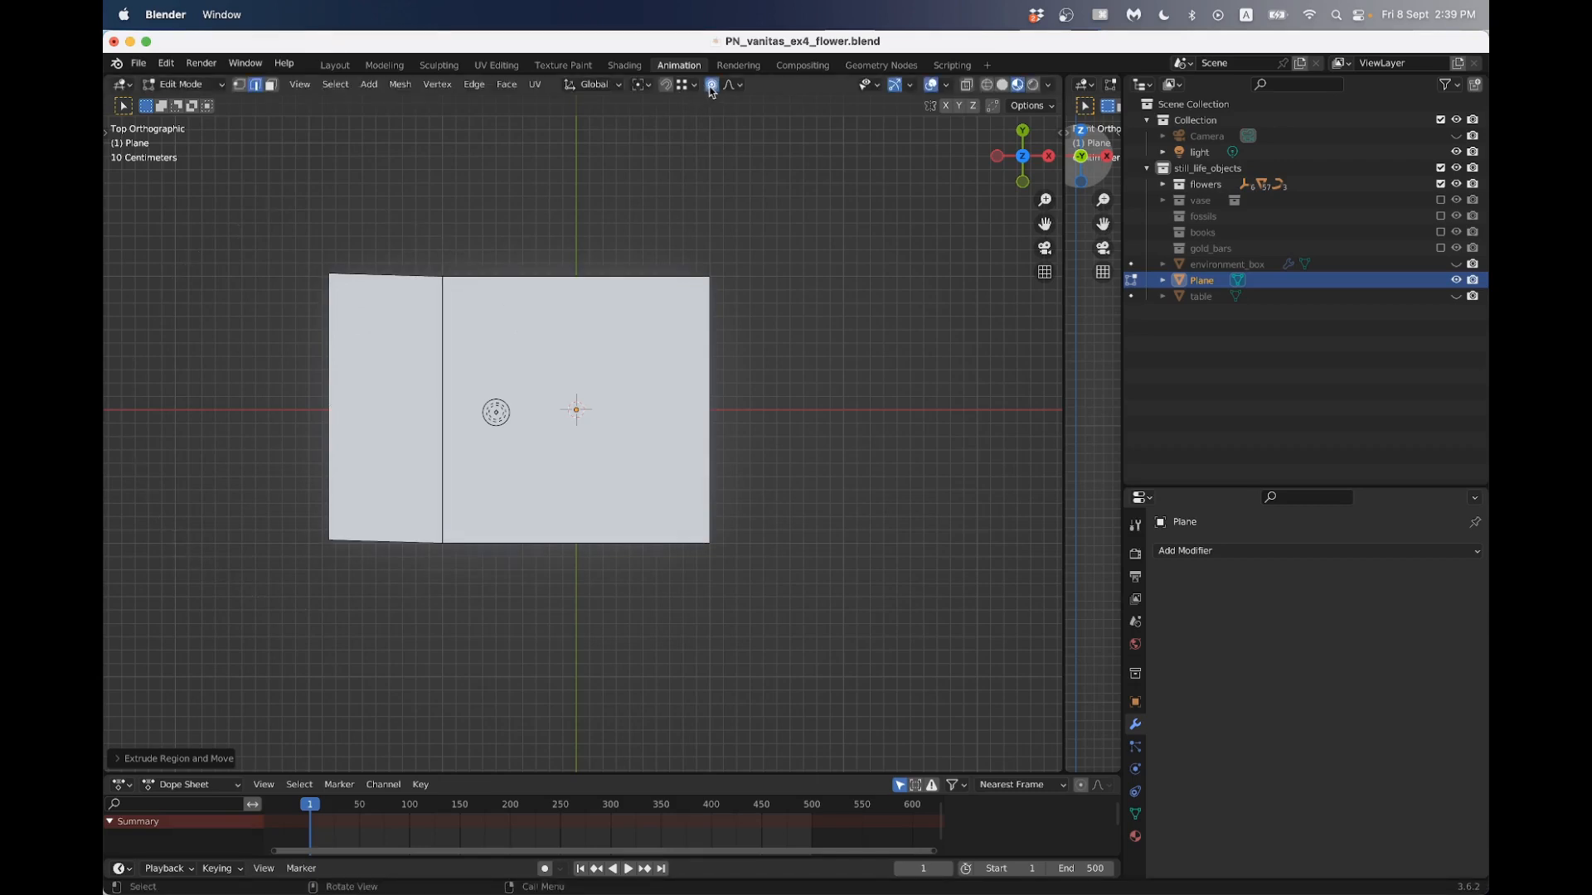
{"action": "key", "text": "s"}
{"action": "left_click", "coordinate": [489, 373]}
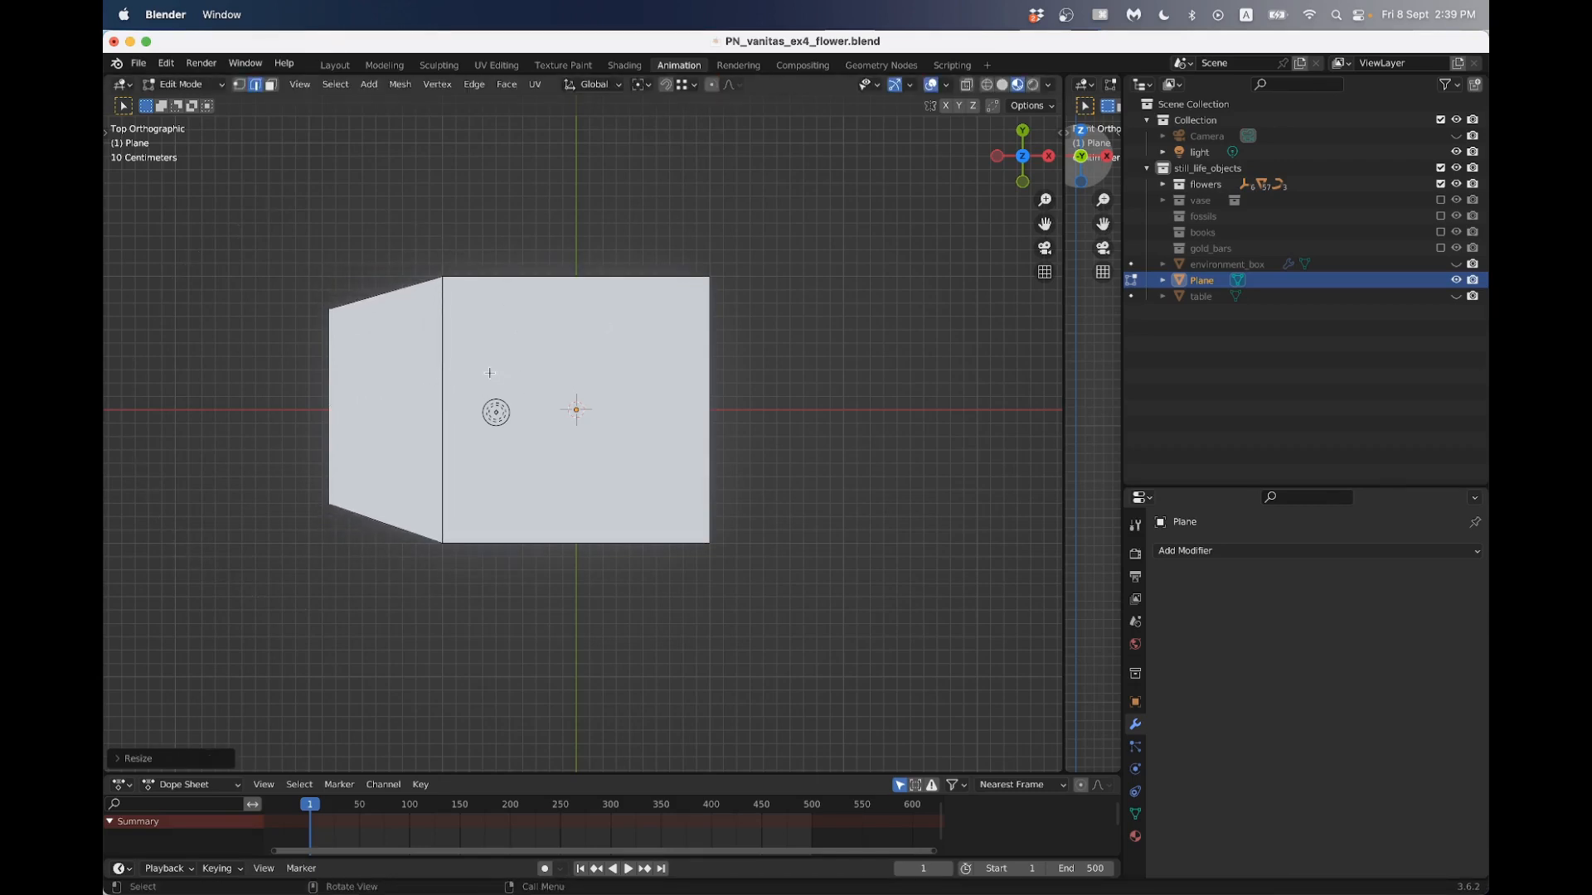
{"action": "key", "text": "g"}
{"action": "left_click", "coordinate": [469, 381]}
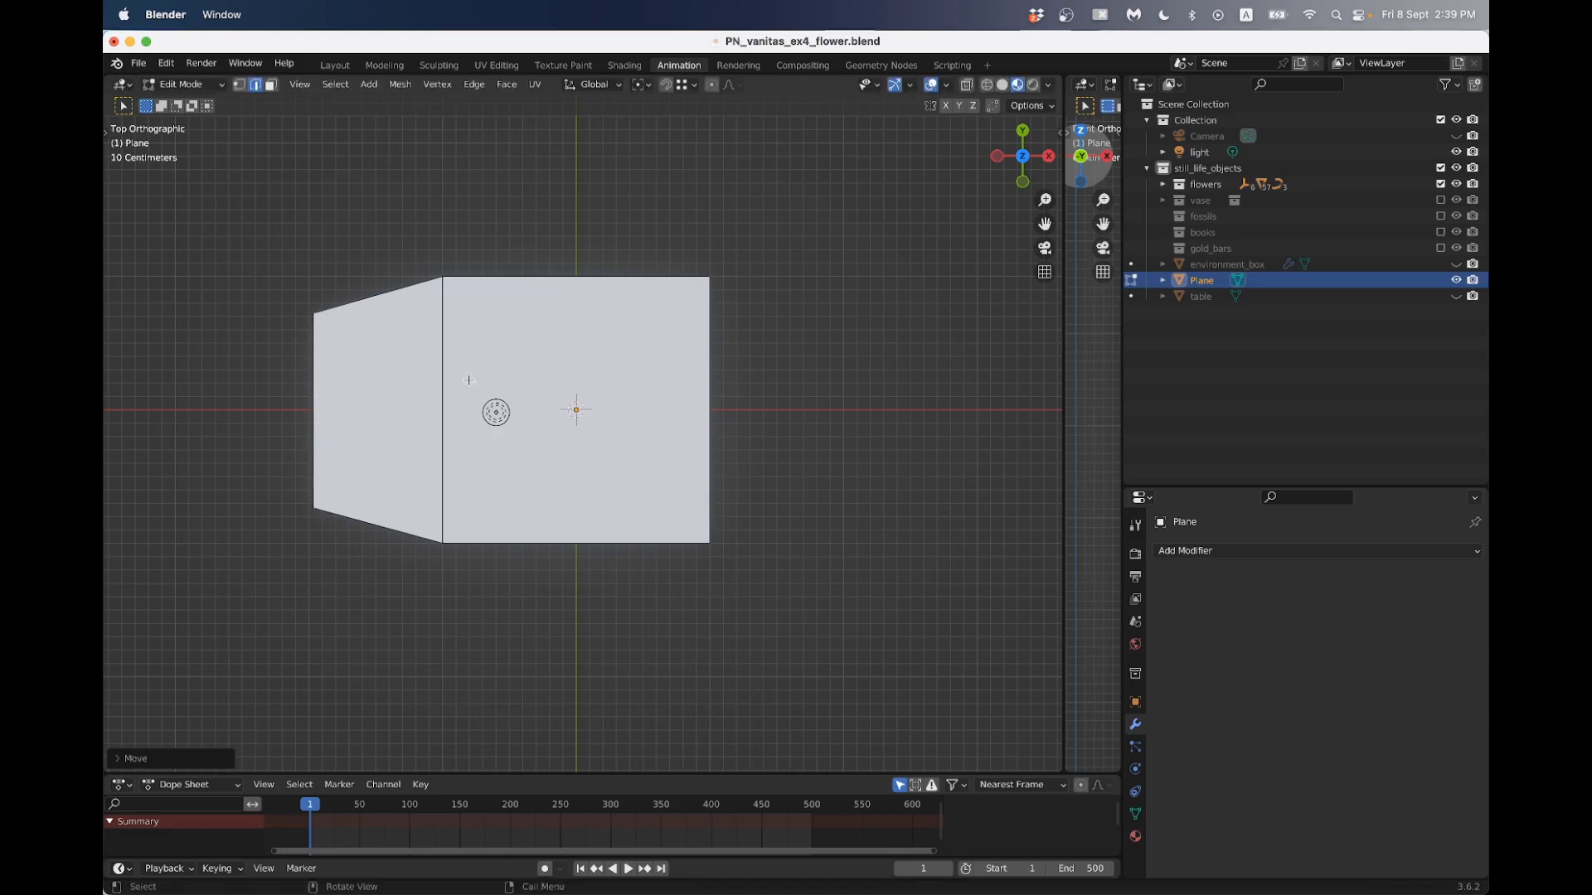
- Extrude another segment from the -X edge and scale its end narrower to continue the petal's taper
{"action": "key", "text": "e"}
{"action": "left_click", "coordinate": [397, 378]}
{"action": "key", "text": "s"}
{"action": "left_click", "coordinate": [337, 381]}
{"action": "key", "text": "g"}
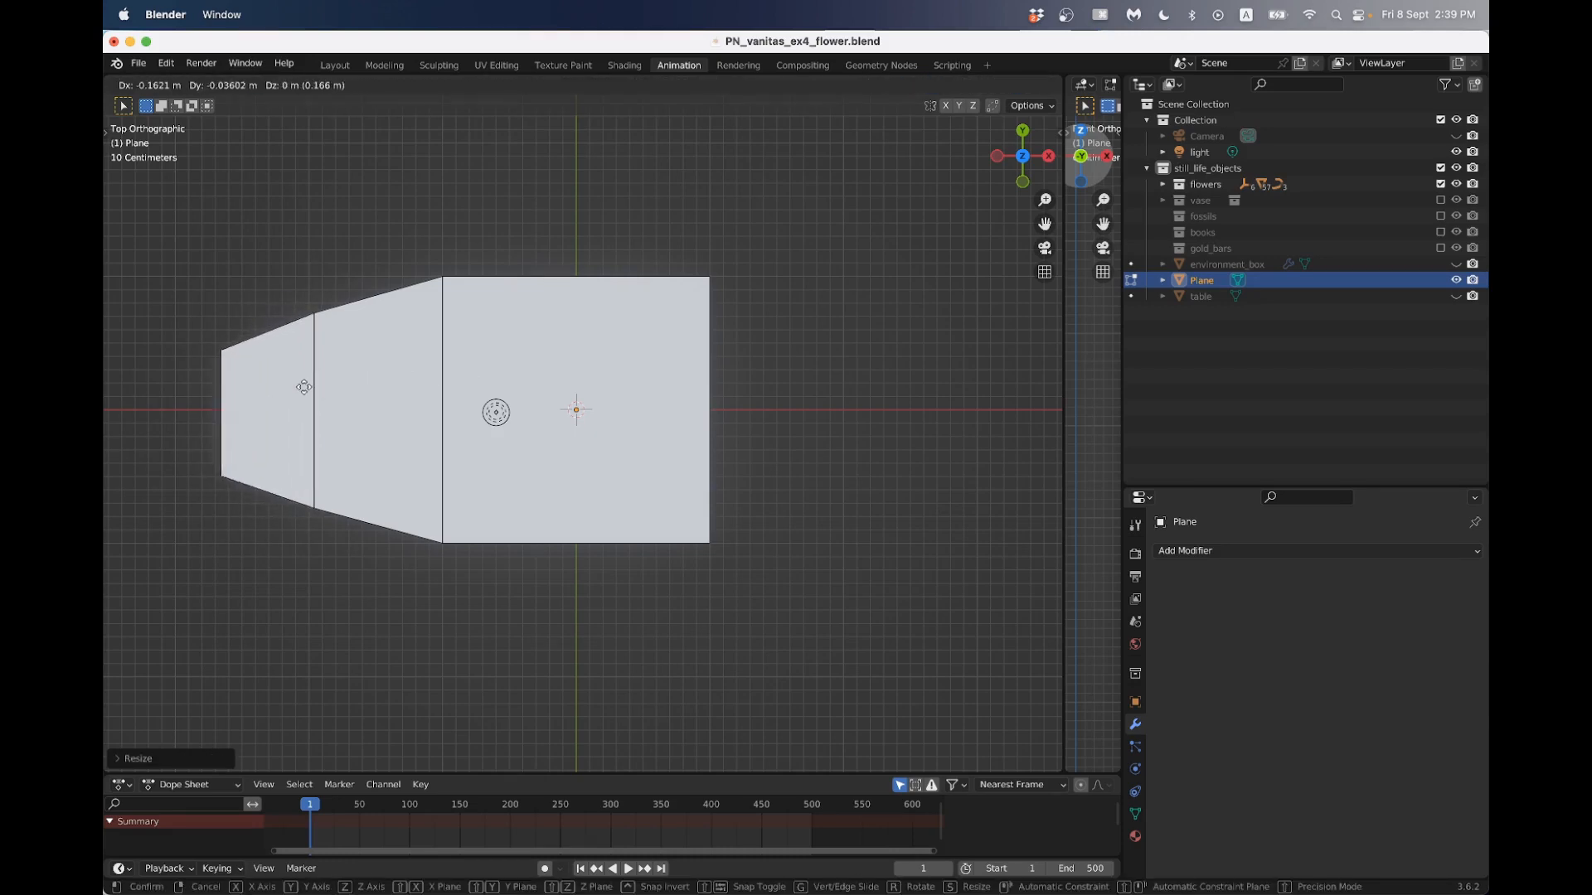
{"action": "left_click", "coordinate": [302, 387]}
{"action": "key", "text": "s"}
{"action": "left_click", "coordinate": [269, 365]}
- Scale the plane's +X edge to about 1.26 and move it inward toward the centre as the petal's widest part
{"action": "left_click_drag", "start_coordinate": [630, 240], "coordinate": [811, 530]}
{"action": "key", "text": "s"}
{"action": "right_click", "coordinate": [866, 526]}
{"action": "left_click_drag", "start_coordinate": [679, 238], "coordinate": [804, 674]}
{"action": "key", "text": "s"}
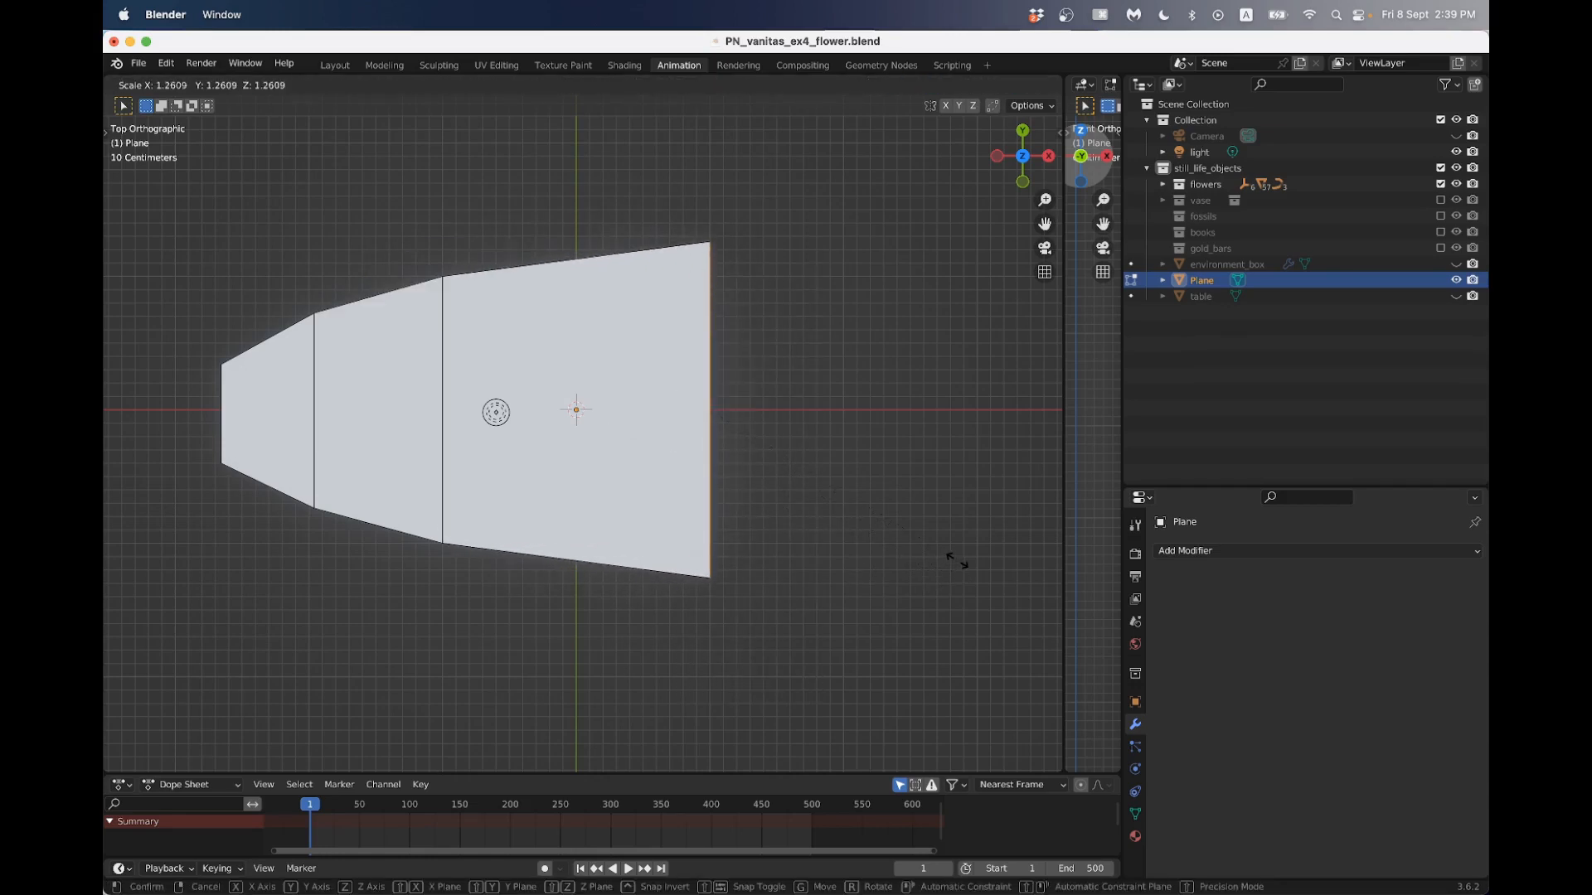
{"action": "left_click", "coordinate": [954, 543]}
{"action": "key", "text": "g"}
{"action": "left_click", "coordinate": [830, 431]}
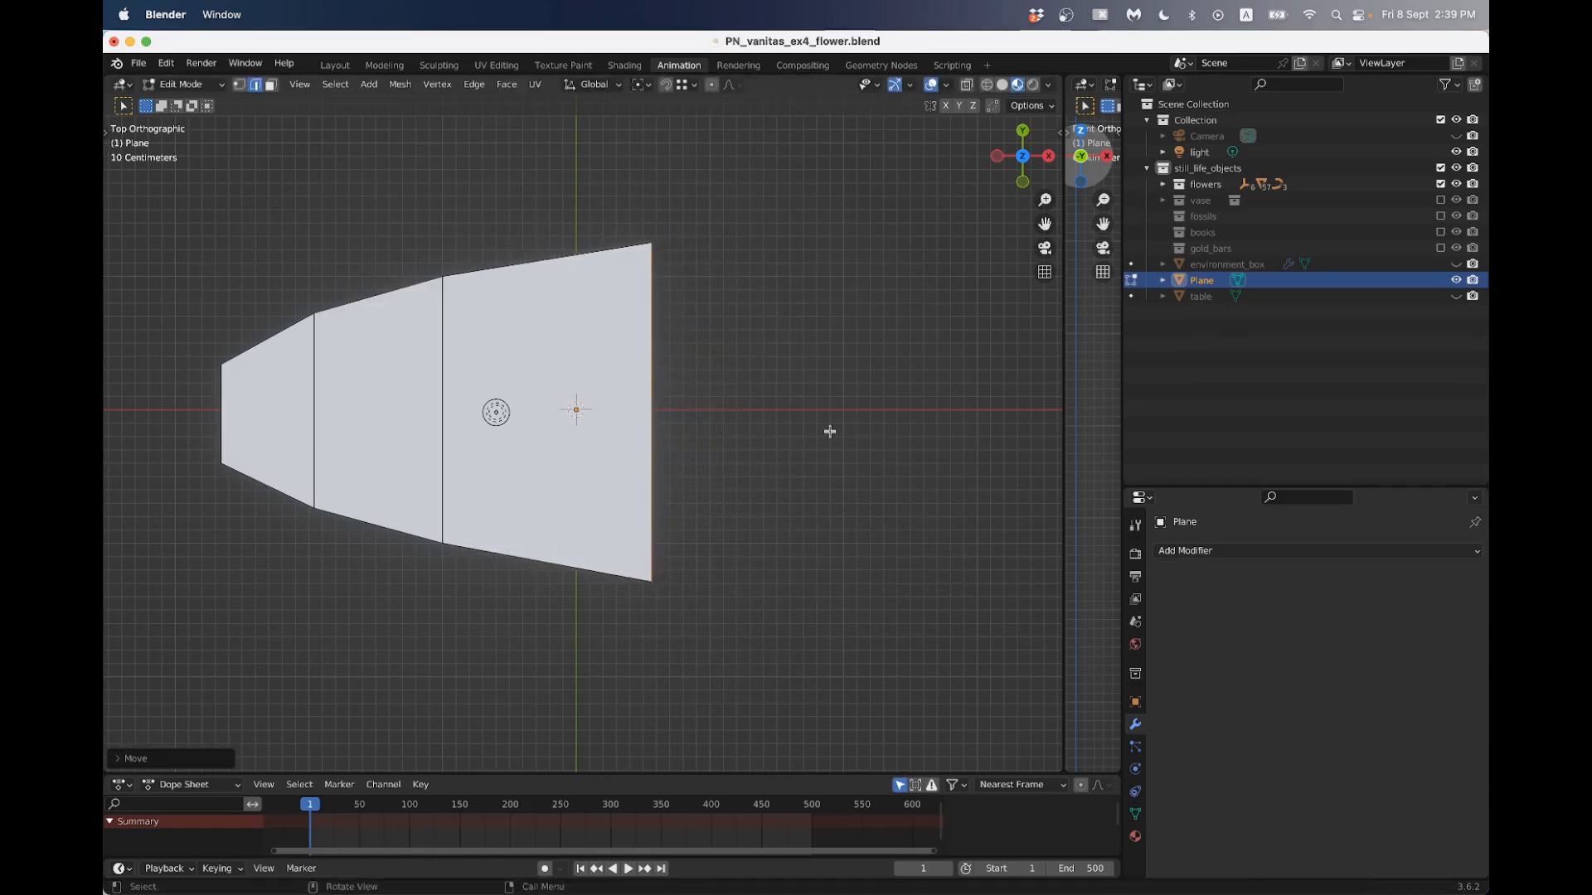
- Extrude two more segments outward from the wide +X edge, scaling each new end edge narrower than the last
{"action": "key", "text": "e"}
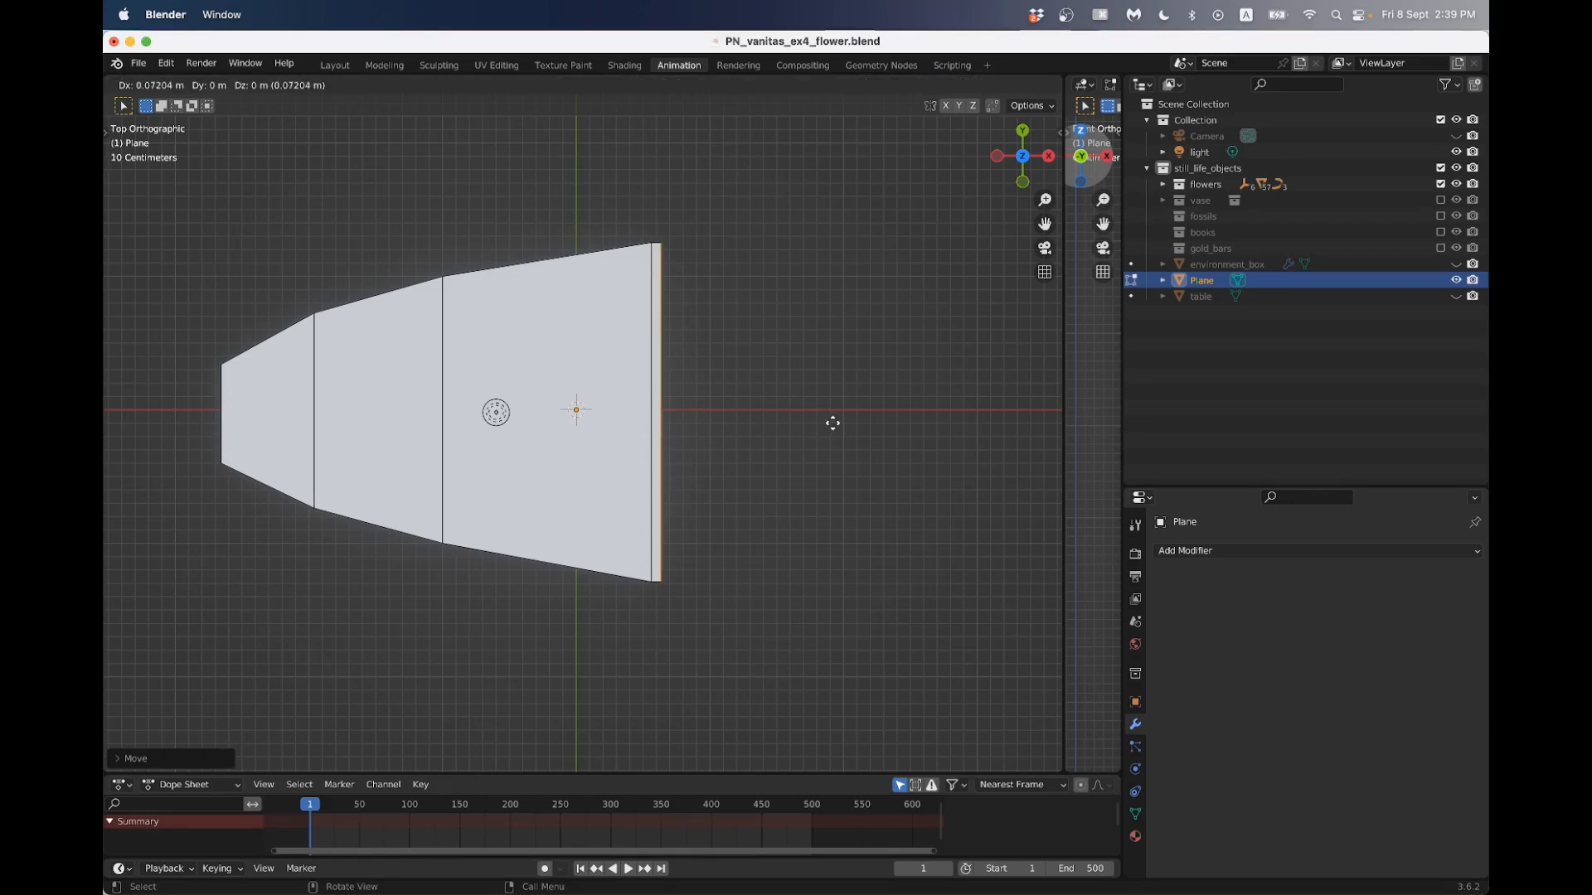
{"action": "left_click", "coordinate": [970, 422]}
{"action": "key", "text": "s"}
{"action": "left_click", "coordinate": [903, 396]}
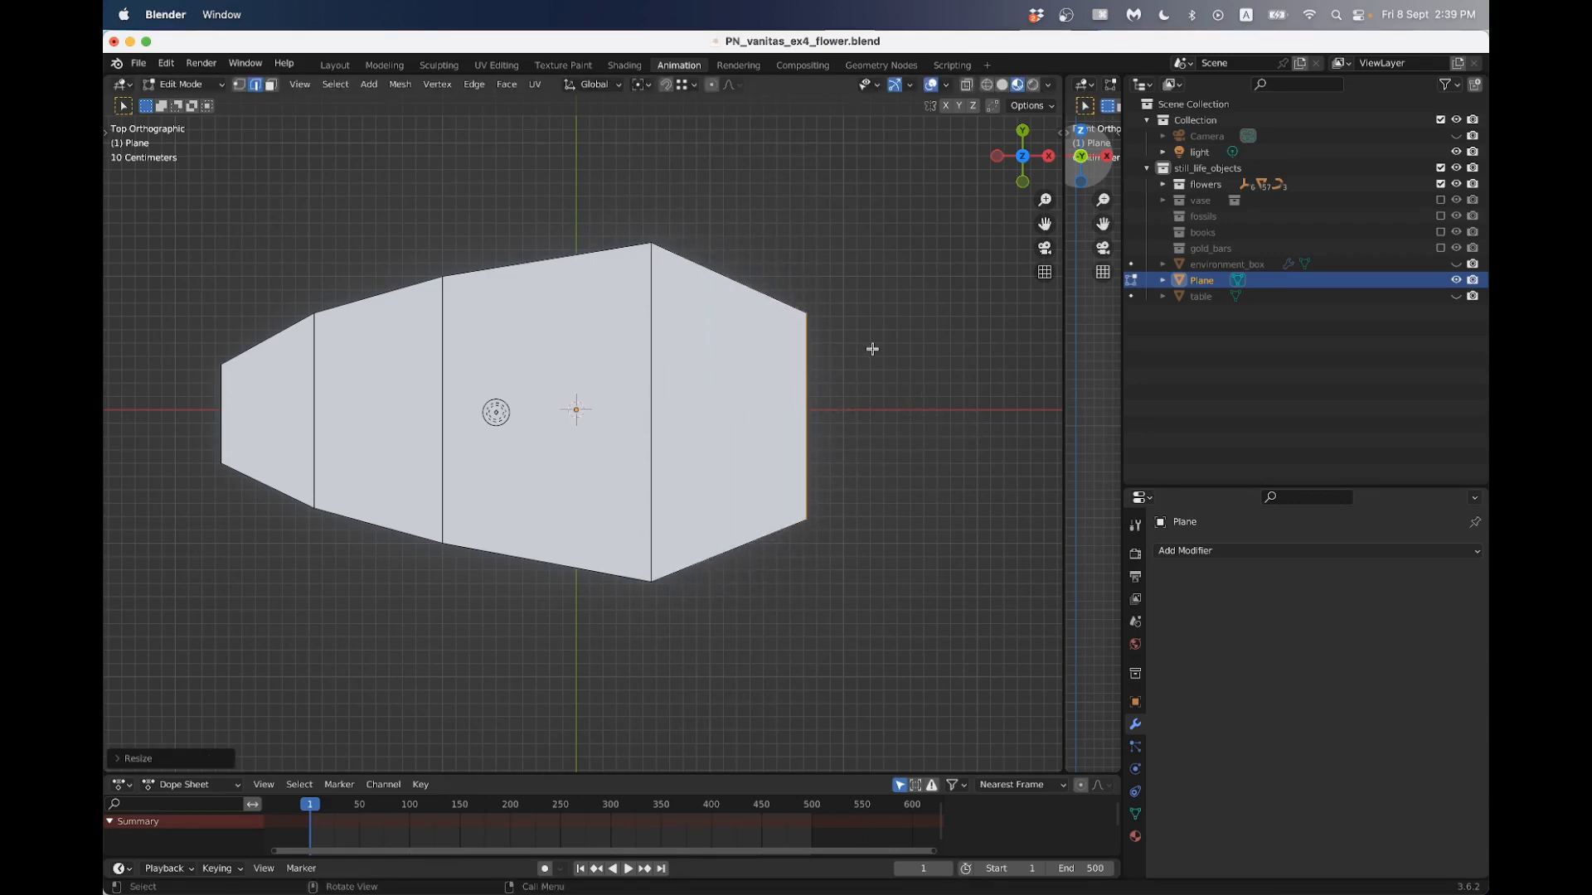
{"action": "key", "text": "e"}
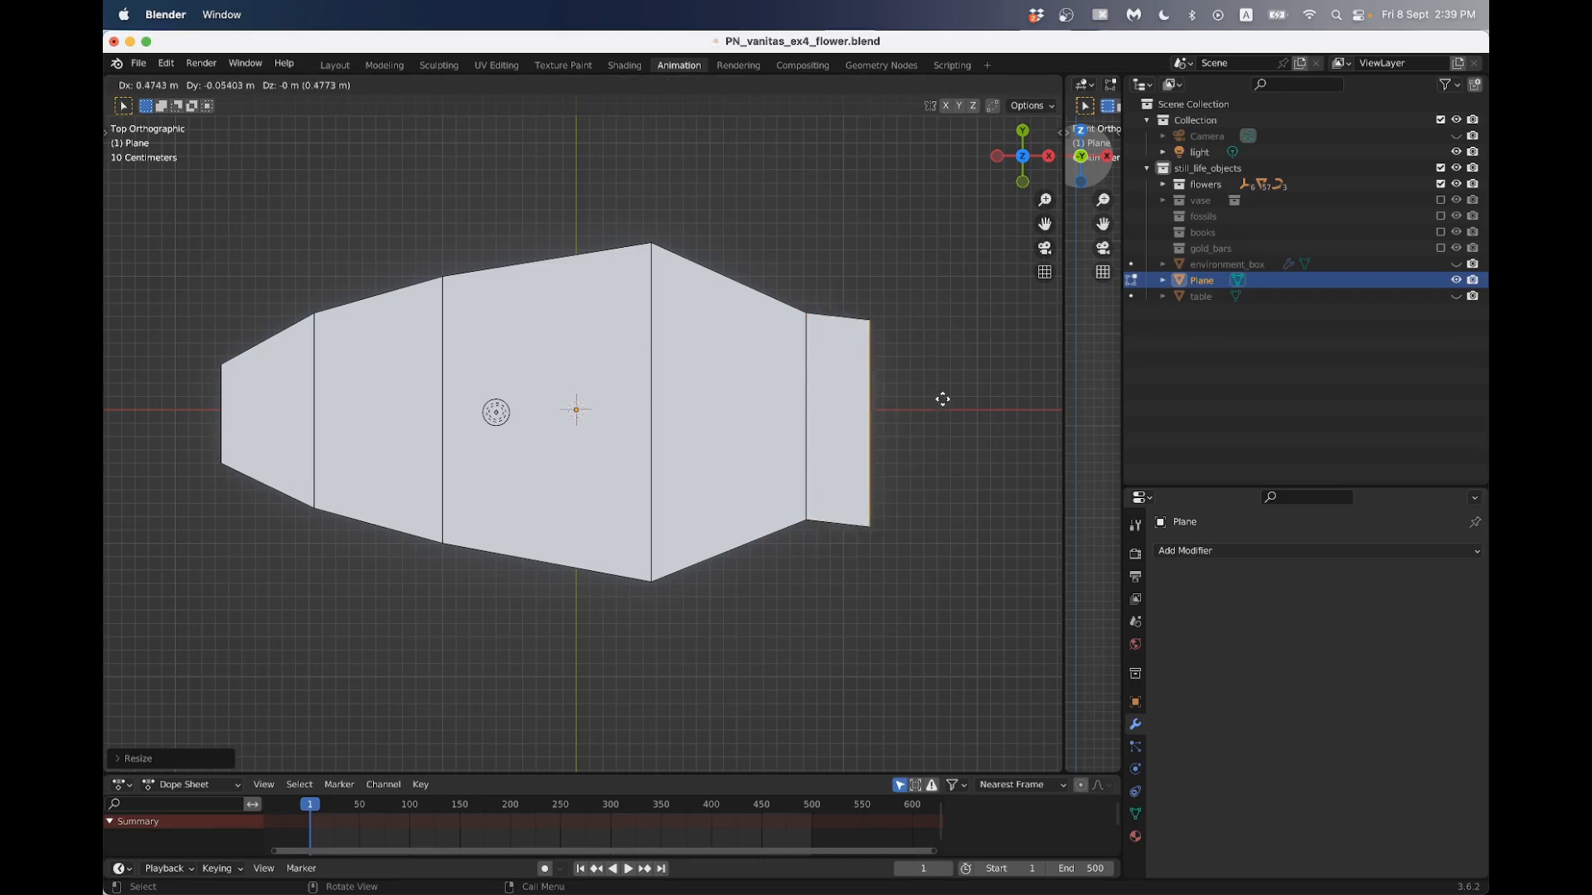
{"action": "left_click", "coordinate": [939, 398]}
{"action": "key", "text": "s"}
{"action": "left_click", "coordinate": [885, 370]}
- Scale the petal's outermost -X edge down to about half its width to sharpen that end
{"action": "left_click", "coordinate": [222, 439]}
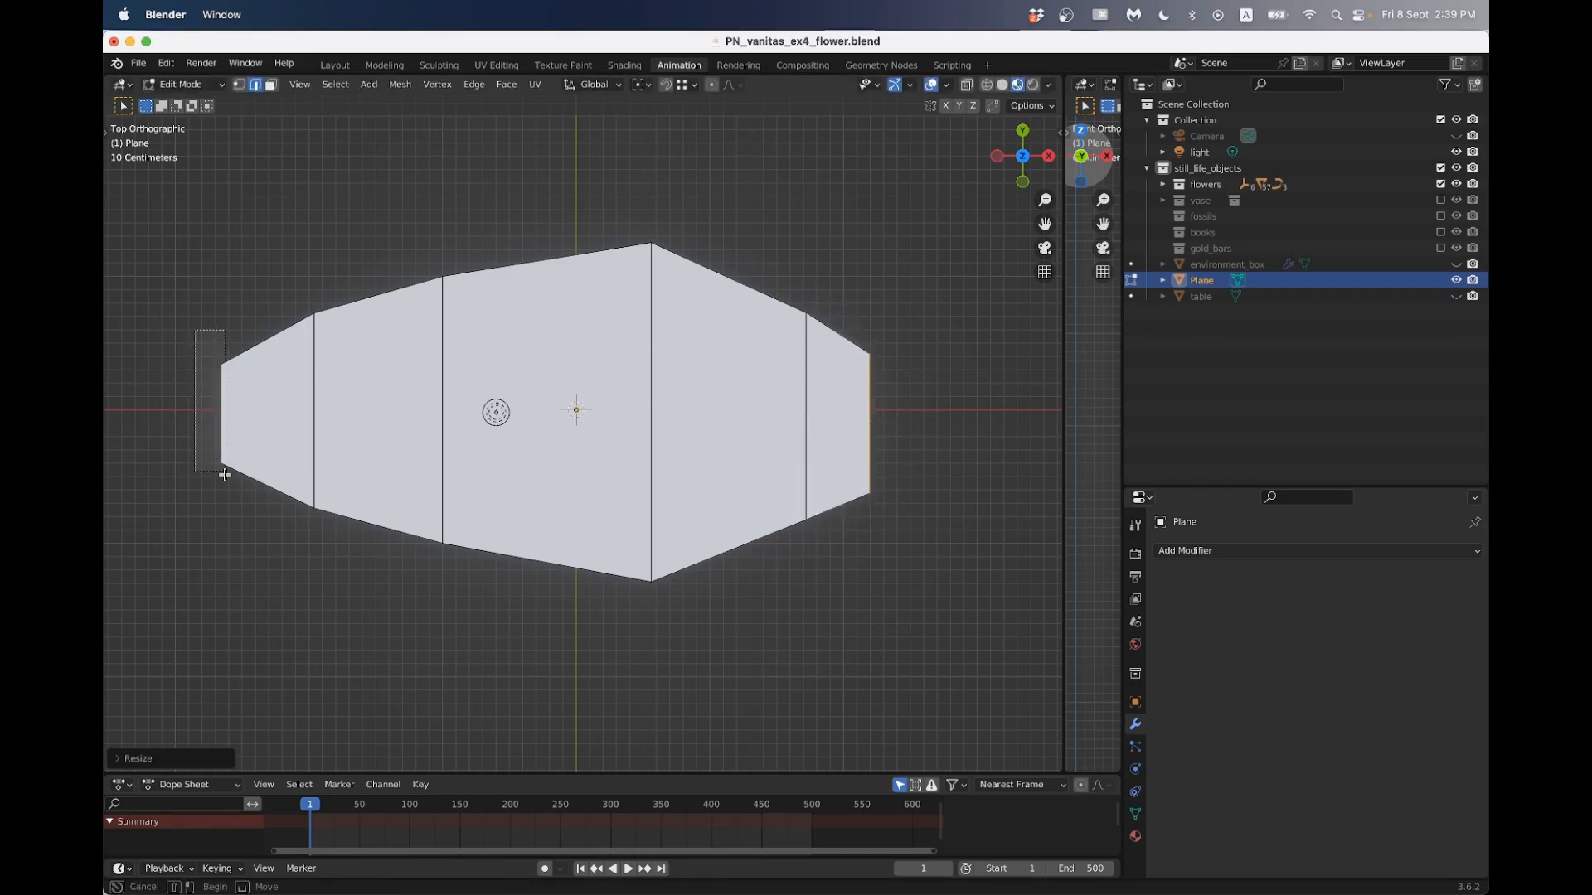
{"action": "key", "text": "s"}
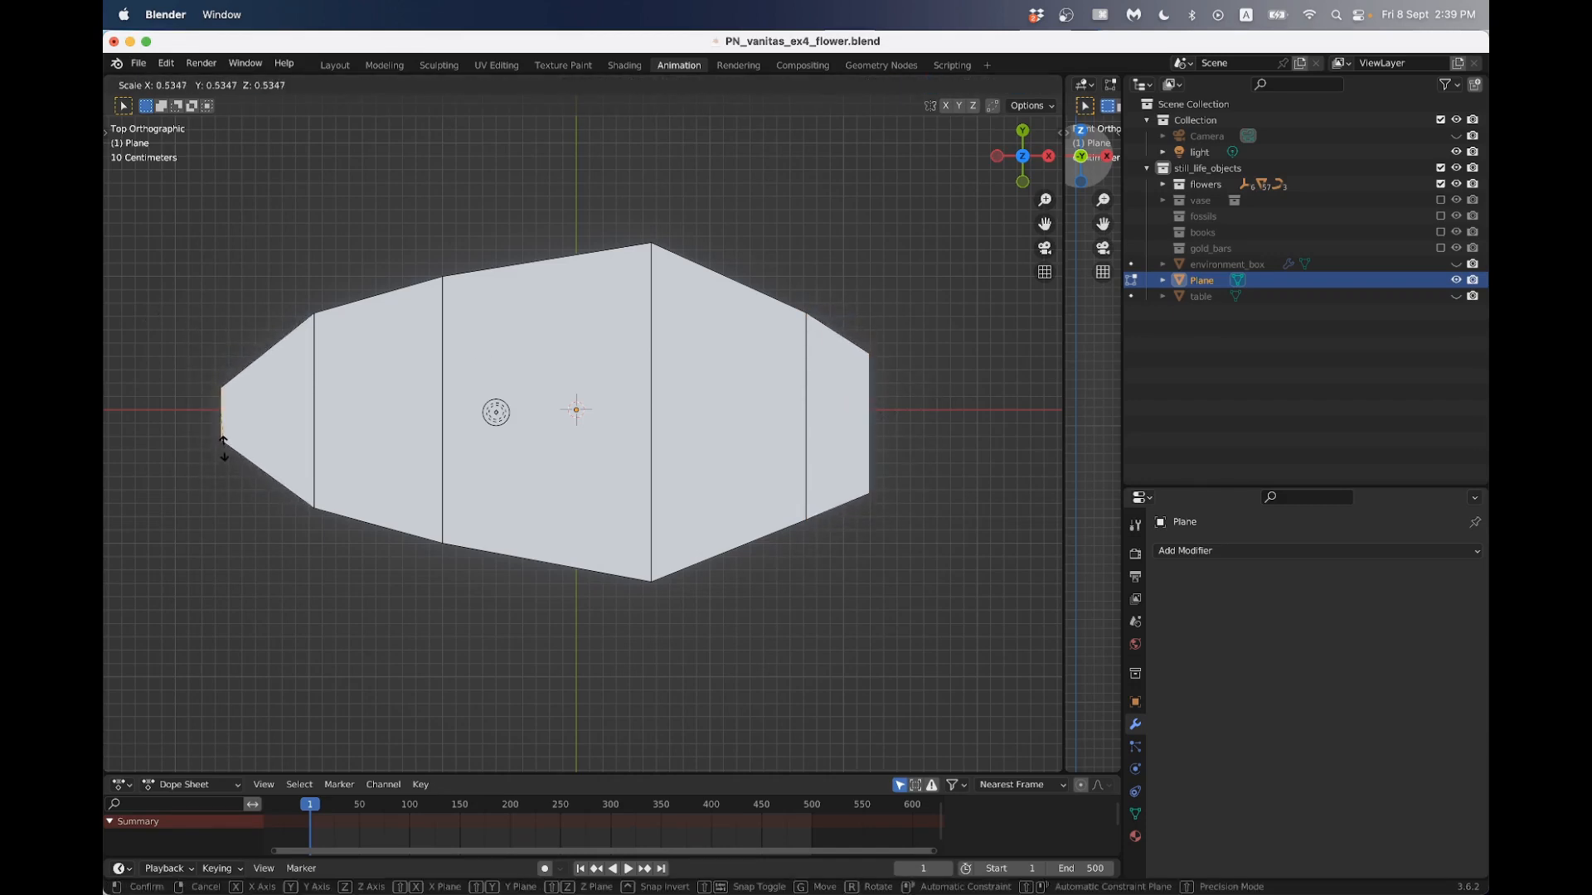
{"action": "left_click", "coordinate": [222, 455]}
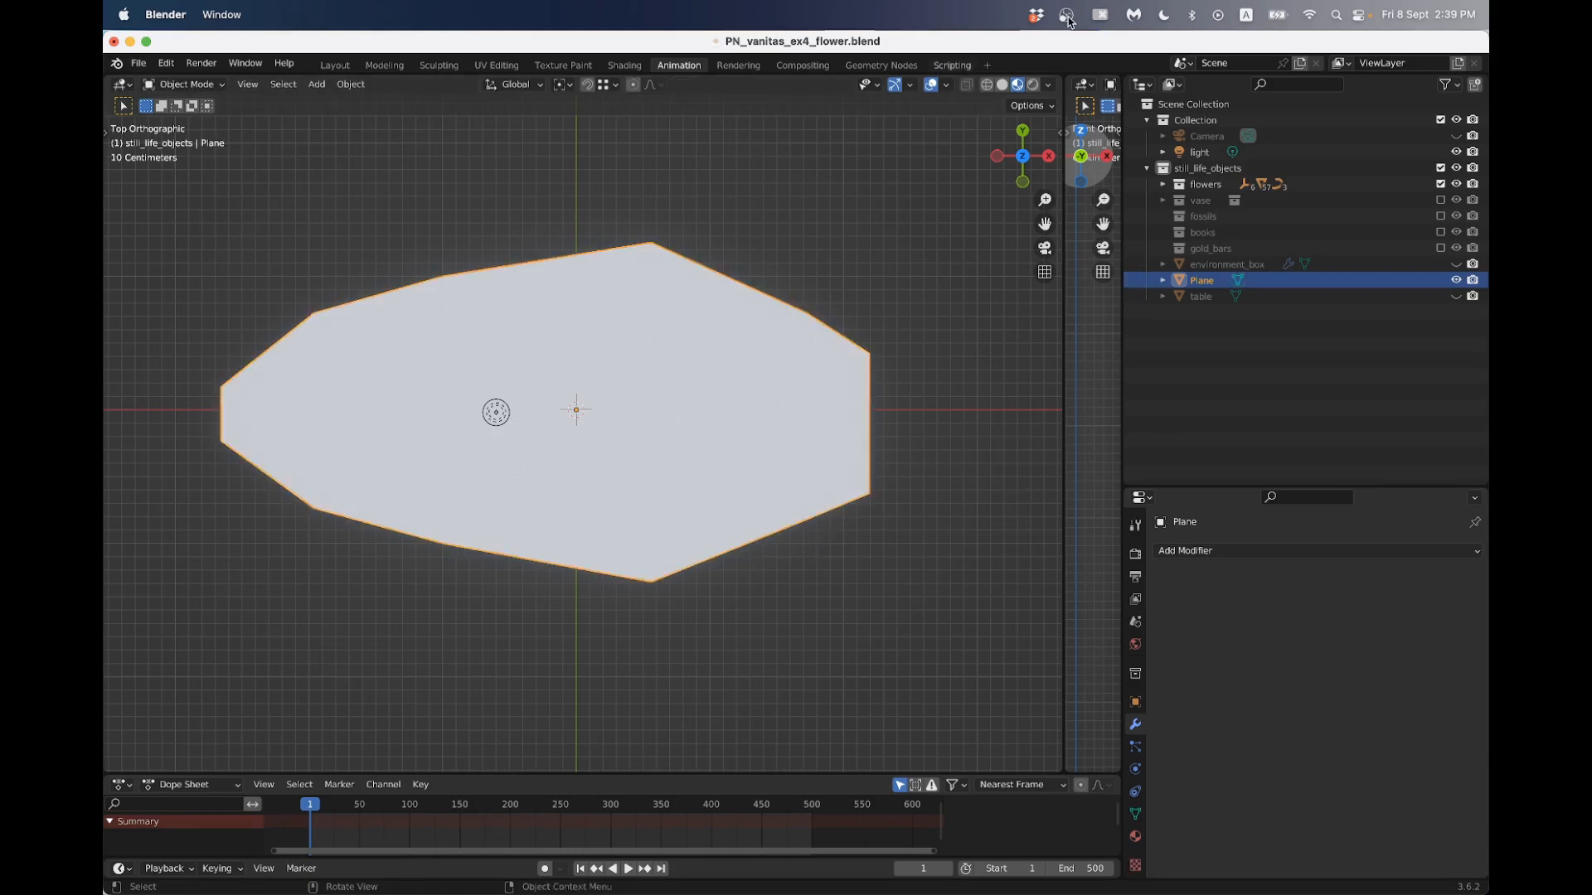
{"action": "left_click", "coordinate": [1092, 18]}
{"action": "left_click", "coordinate": [1095, 80]}
- Add three evenly spaced lengthwise loop cuts to the petal, one along the middle and one in each half
{"action": "key", "text": "Tab"}
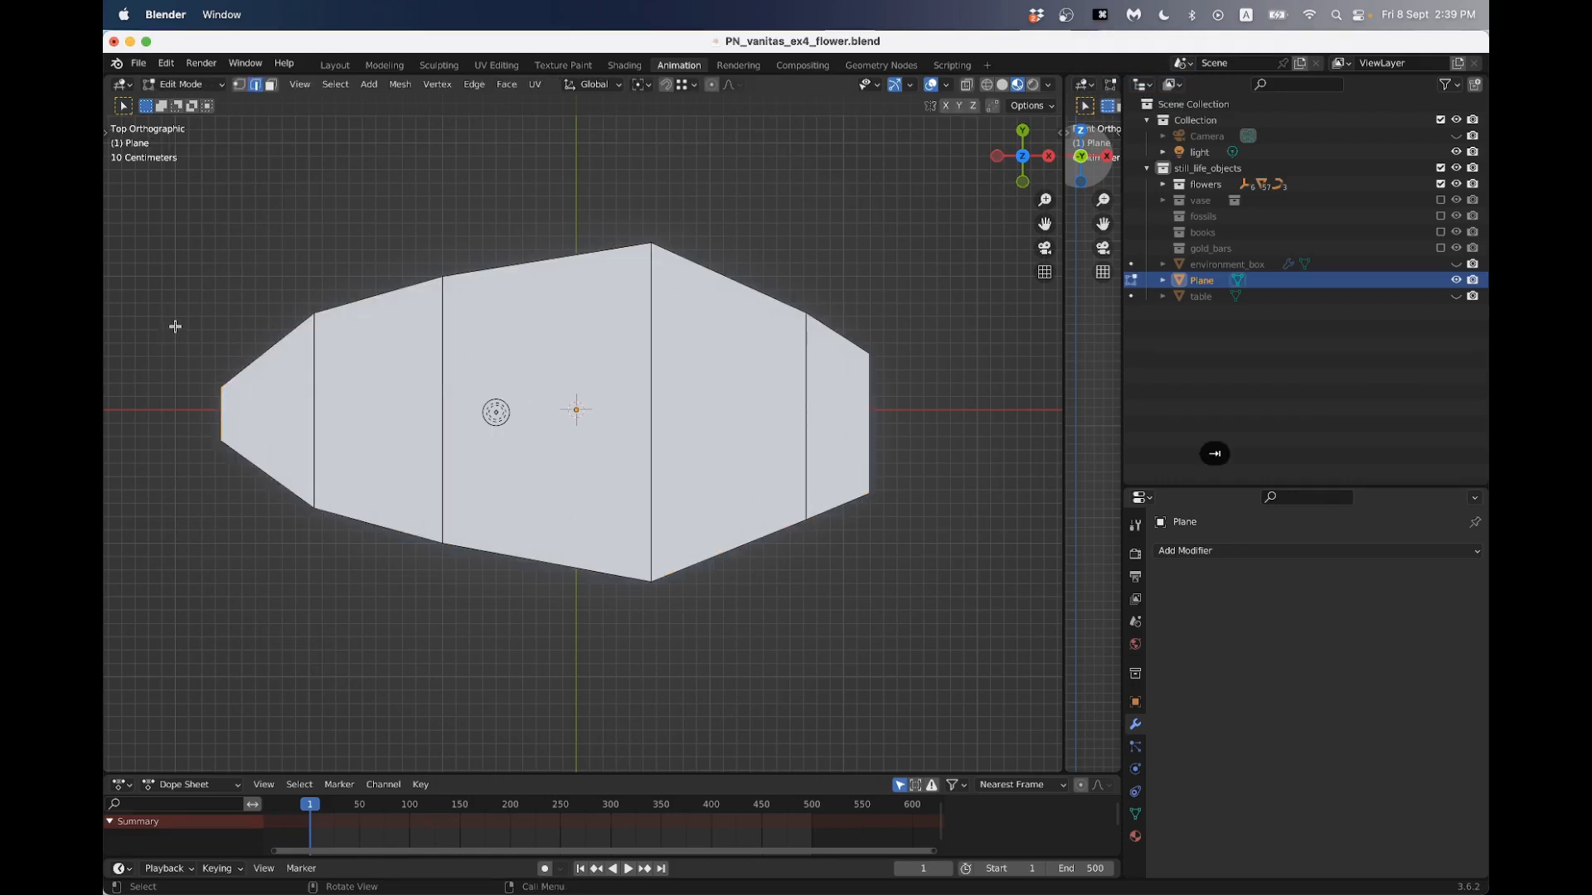
{"action": "key", "text": "n"}
{"action": "key", "text": "t"}
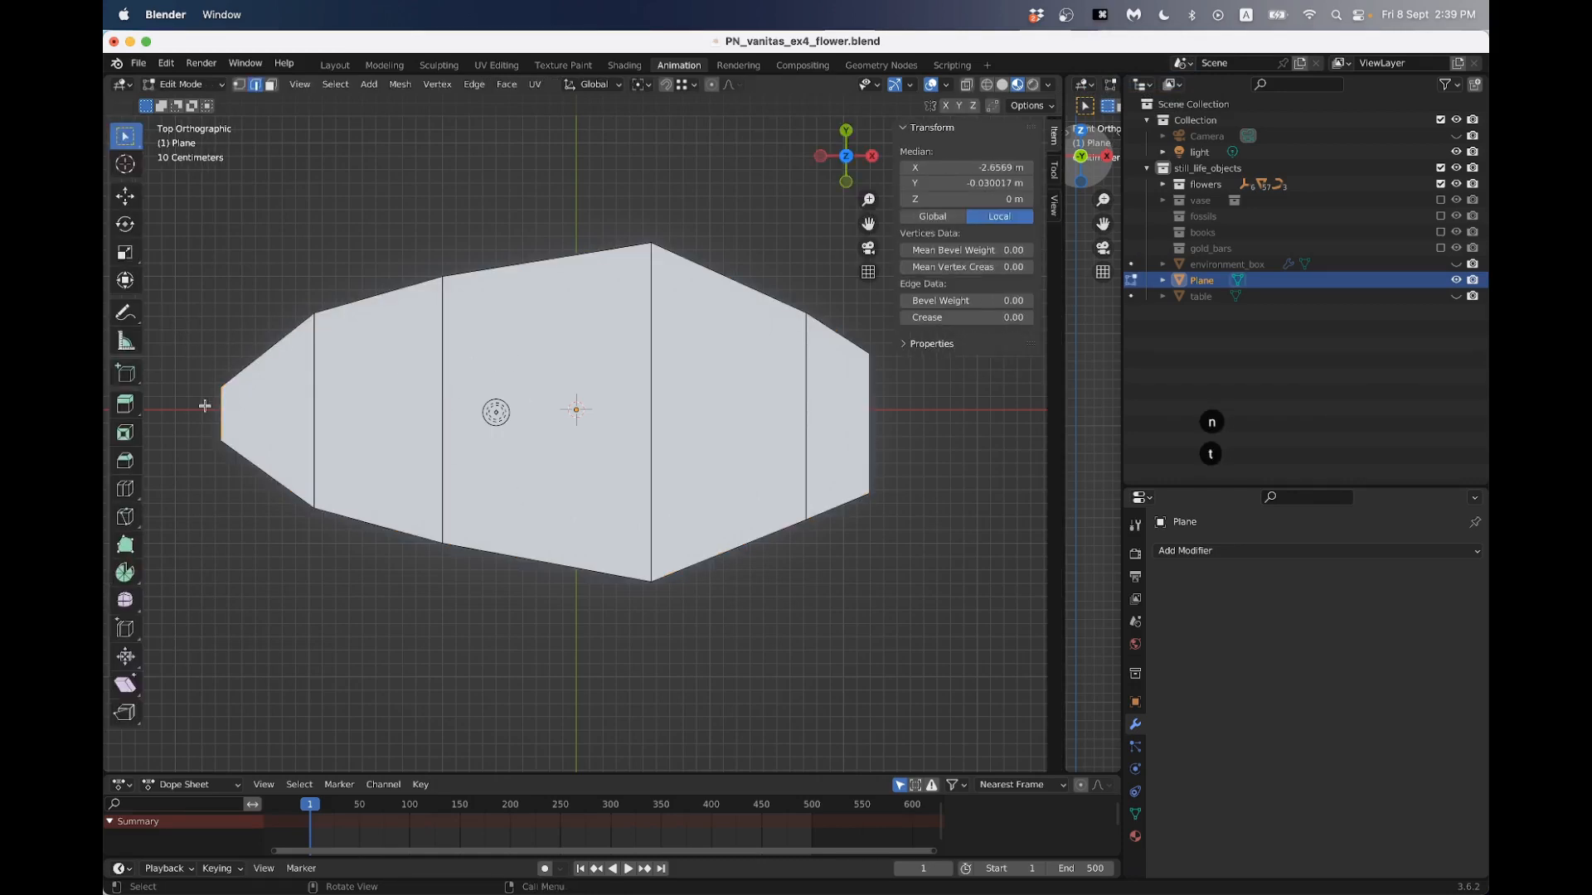
{"action": "left_click", "coordinate": [124, 491]}
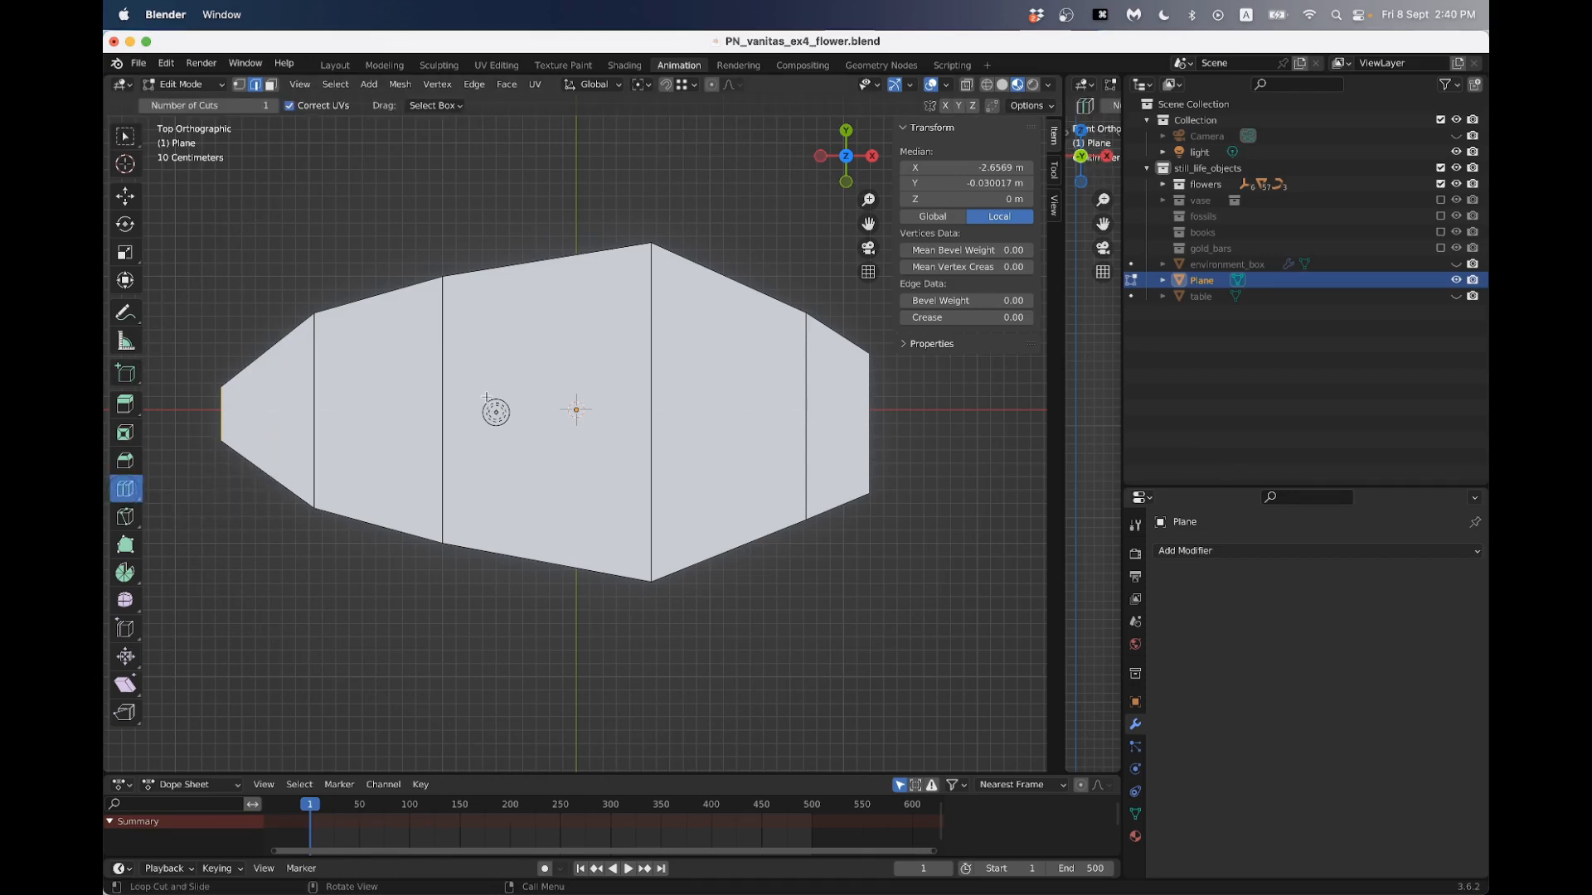
{"action": "left_click_drag", "start_coordinate": [440, 405], "coordinate": [447, 360]}
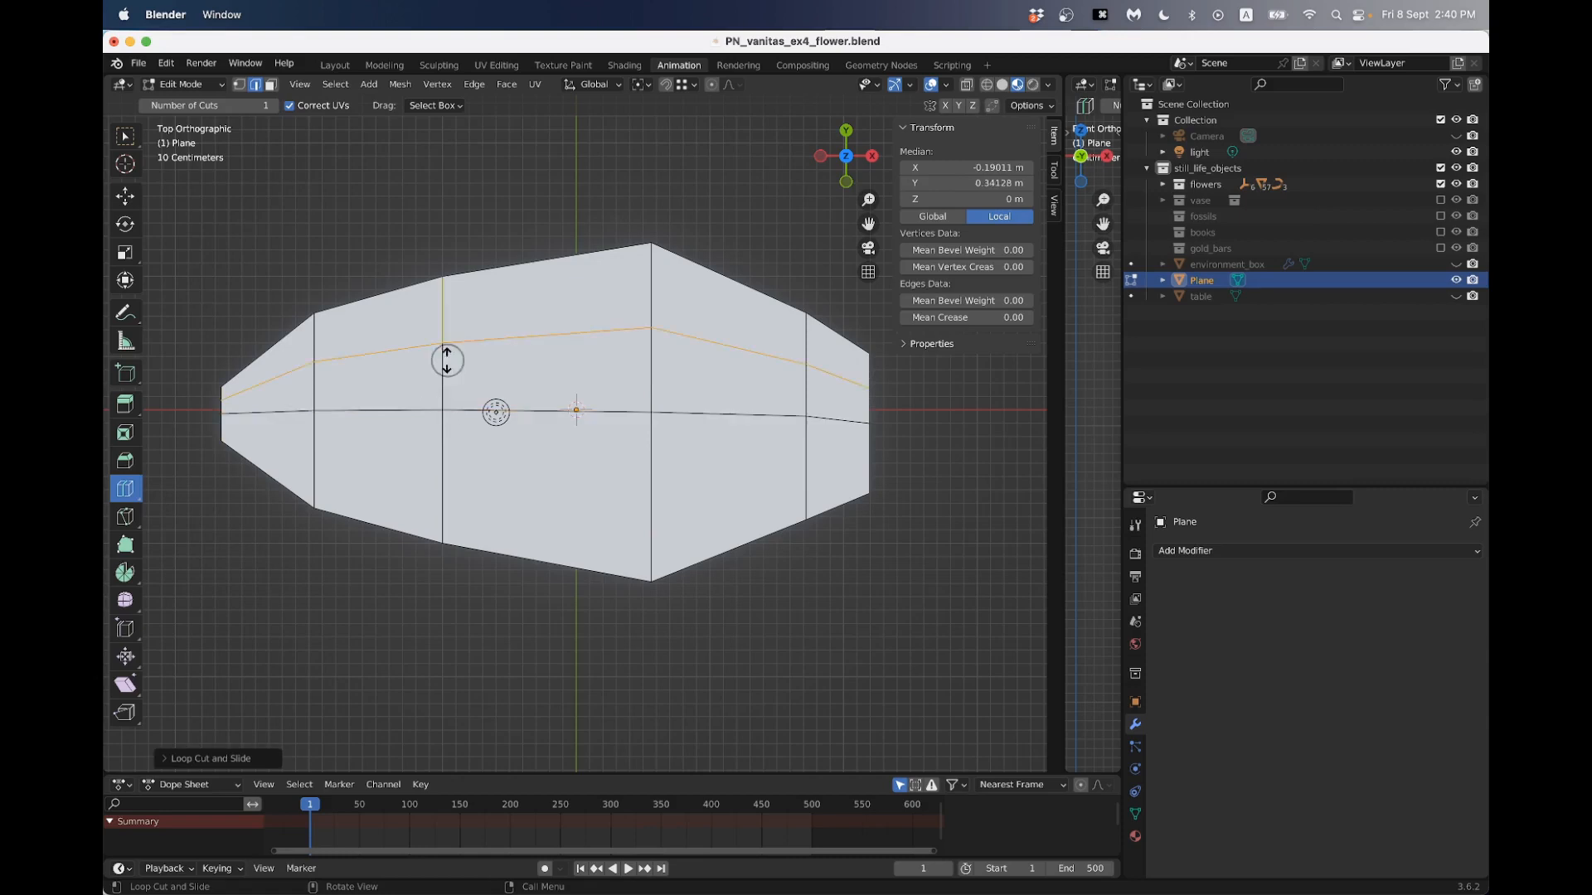
{"action": "left_click", "coordinate": [446, 470]}
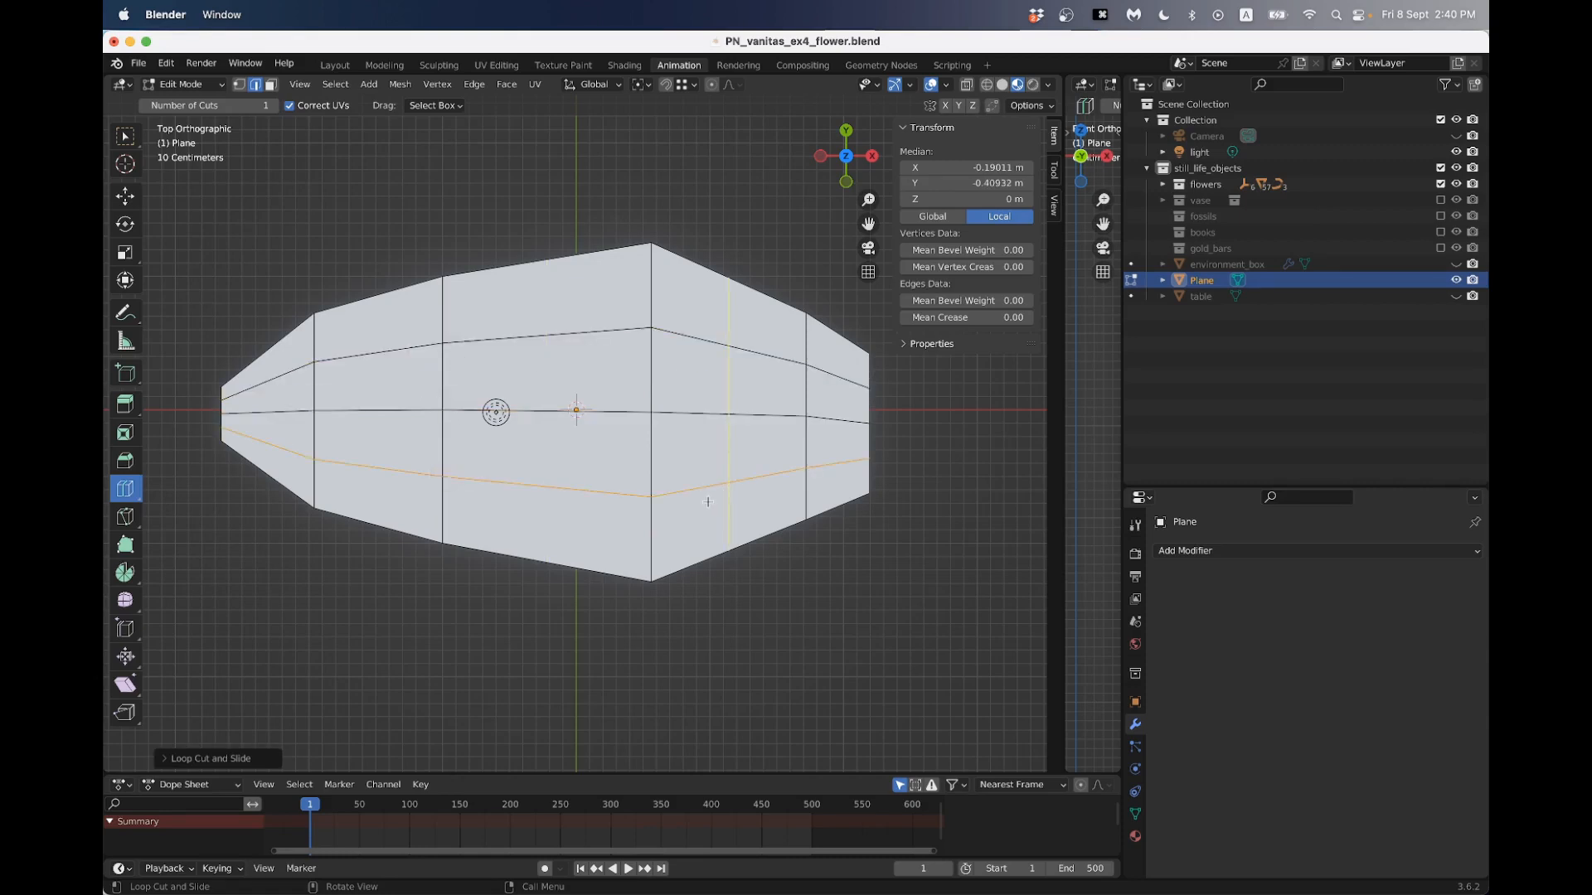
- Select the crosswise edge loop at the petal's widest part and turn on proportional editing
{"action": "left_click", "coordinate": [135, 139]}
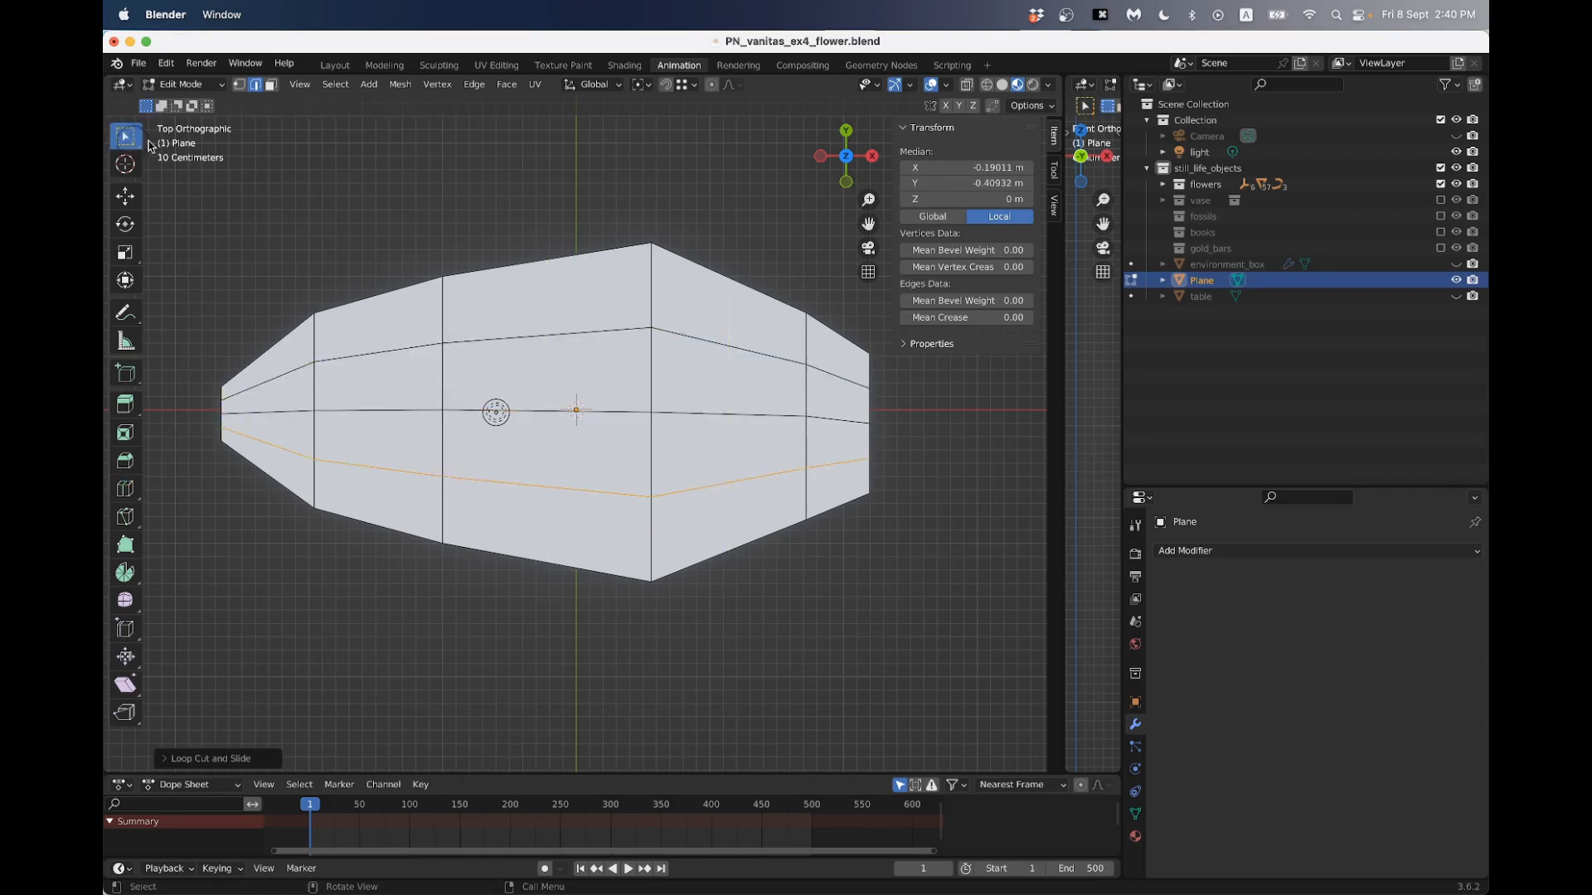
{"action": "left_click_drag", "start_coordinate": [618, 189], "coordinate": [677, 665]}
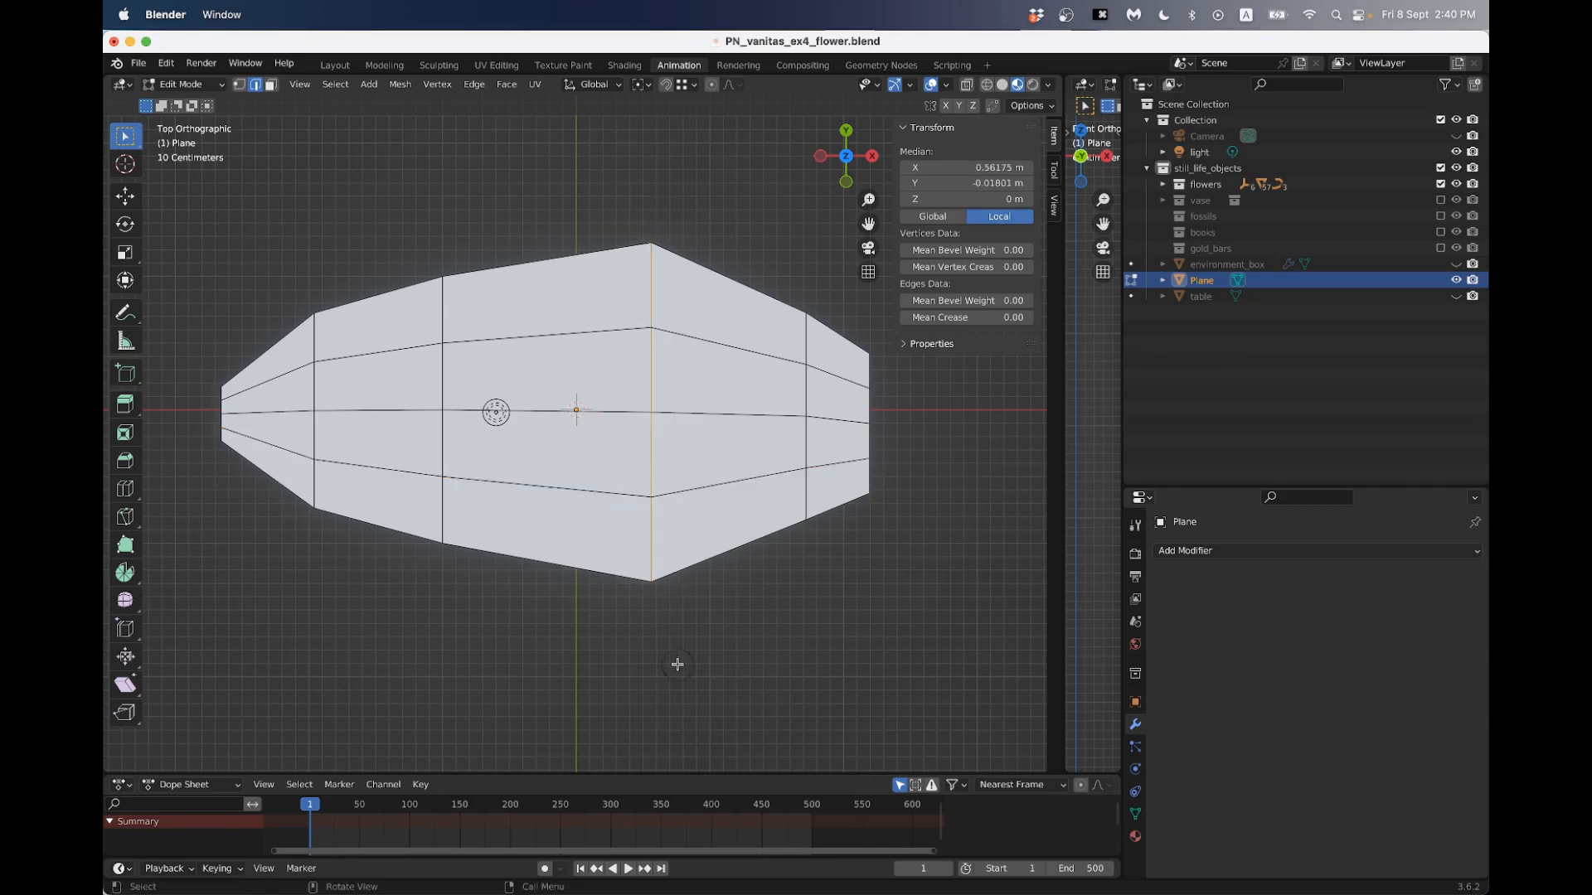
{"action": "middle_click_drag", "start_coordinate": [681, 339], "coordinate": [573, 384]}
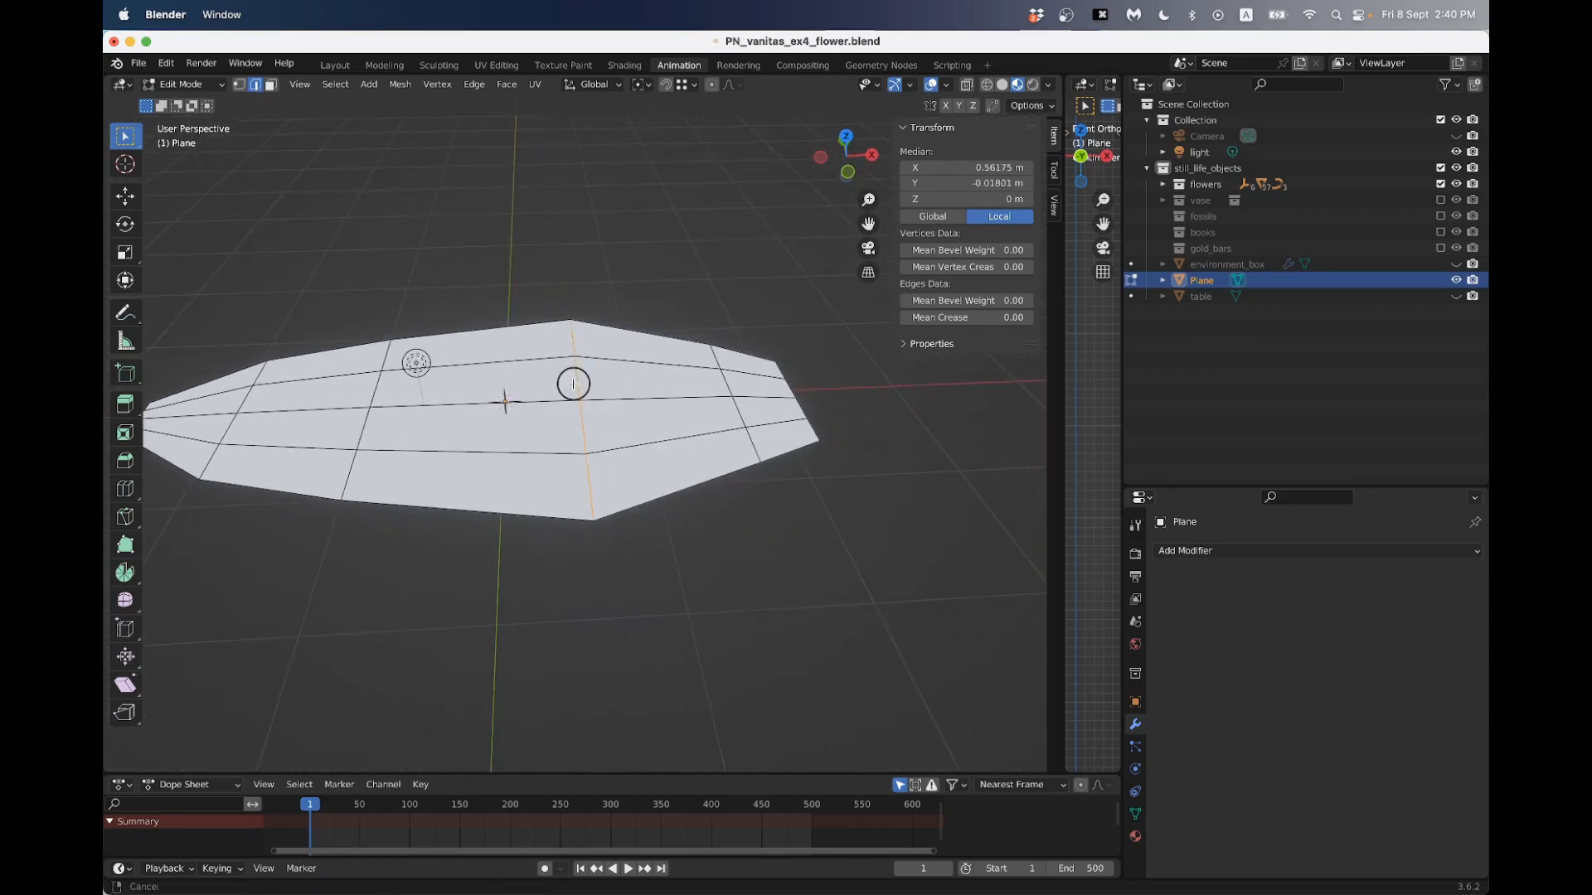
{"action": "left_click", "coordinate": [713, 85]}
{"action": "middle_click_drag", "start_coordinate": [658, 346], "coordinate": [689, 336]}
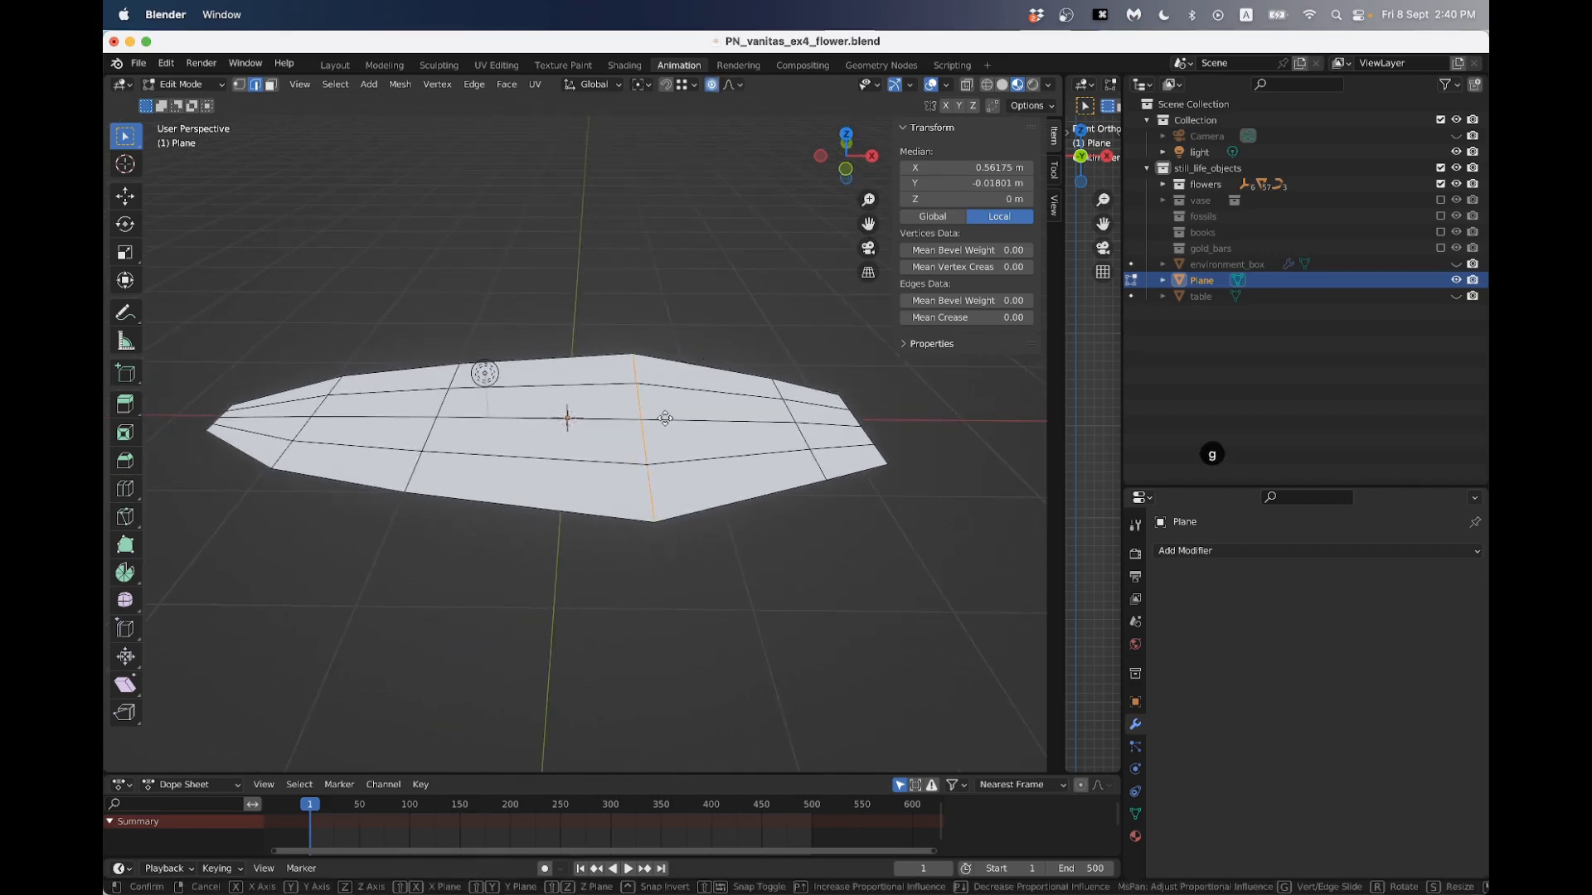
{"action": "key", "text": "g"}
{"action": "key", "text": "z"}
{"action": "scroll", "coordinate": [665, 418], "scroll_direction": "down", "scroll_amount": 3}
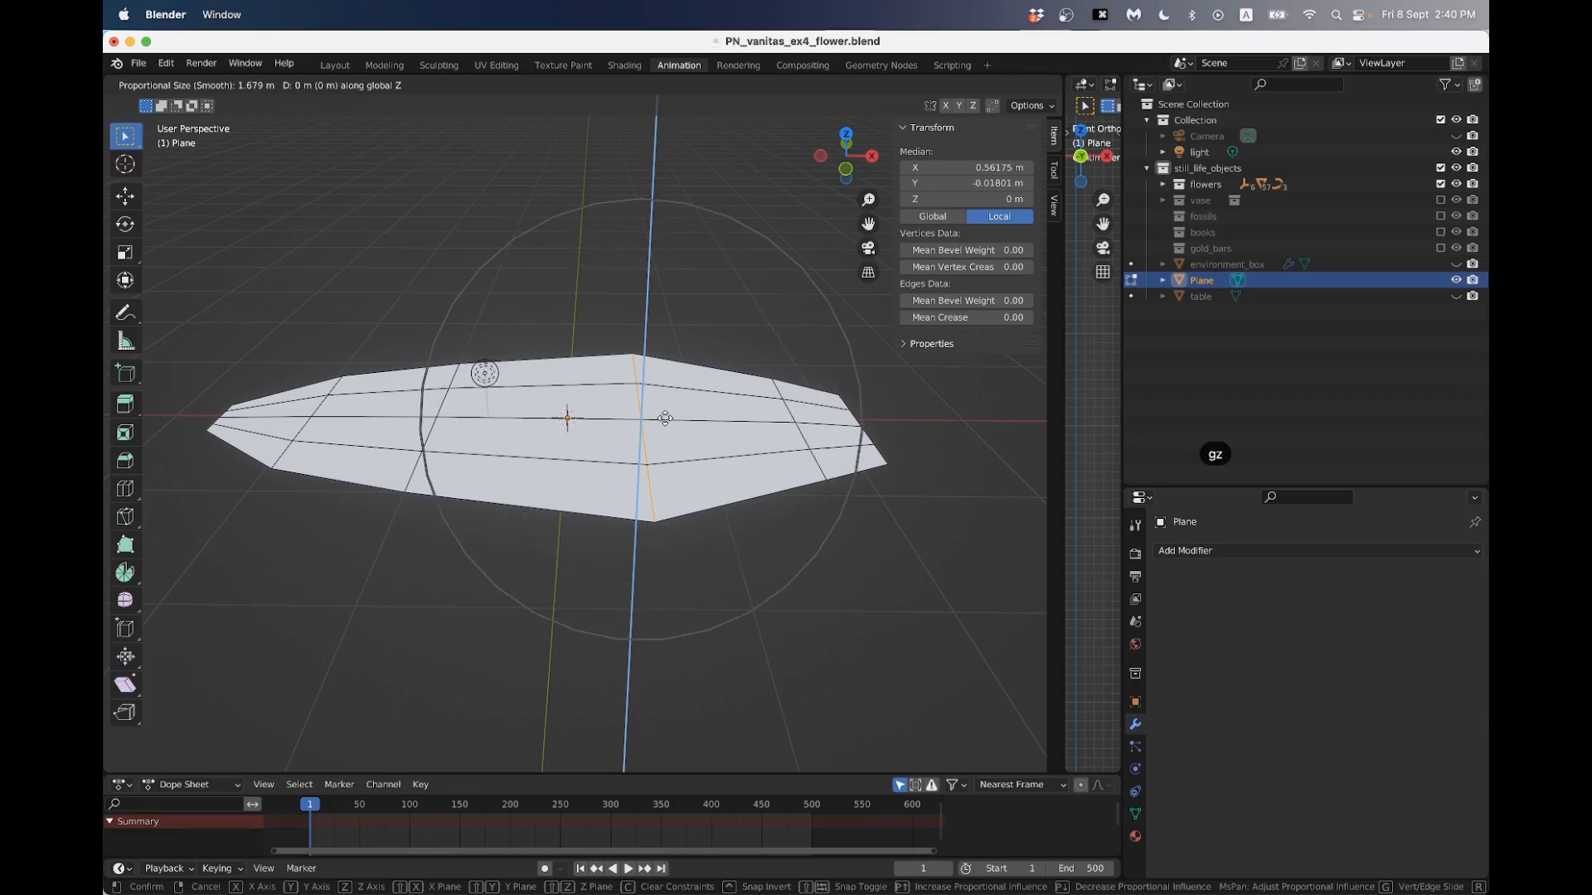
{"action": "scroll", "coordinate": [665, 418], "scroll_direction": "up", "scroll_amount": 15}
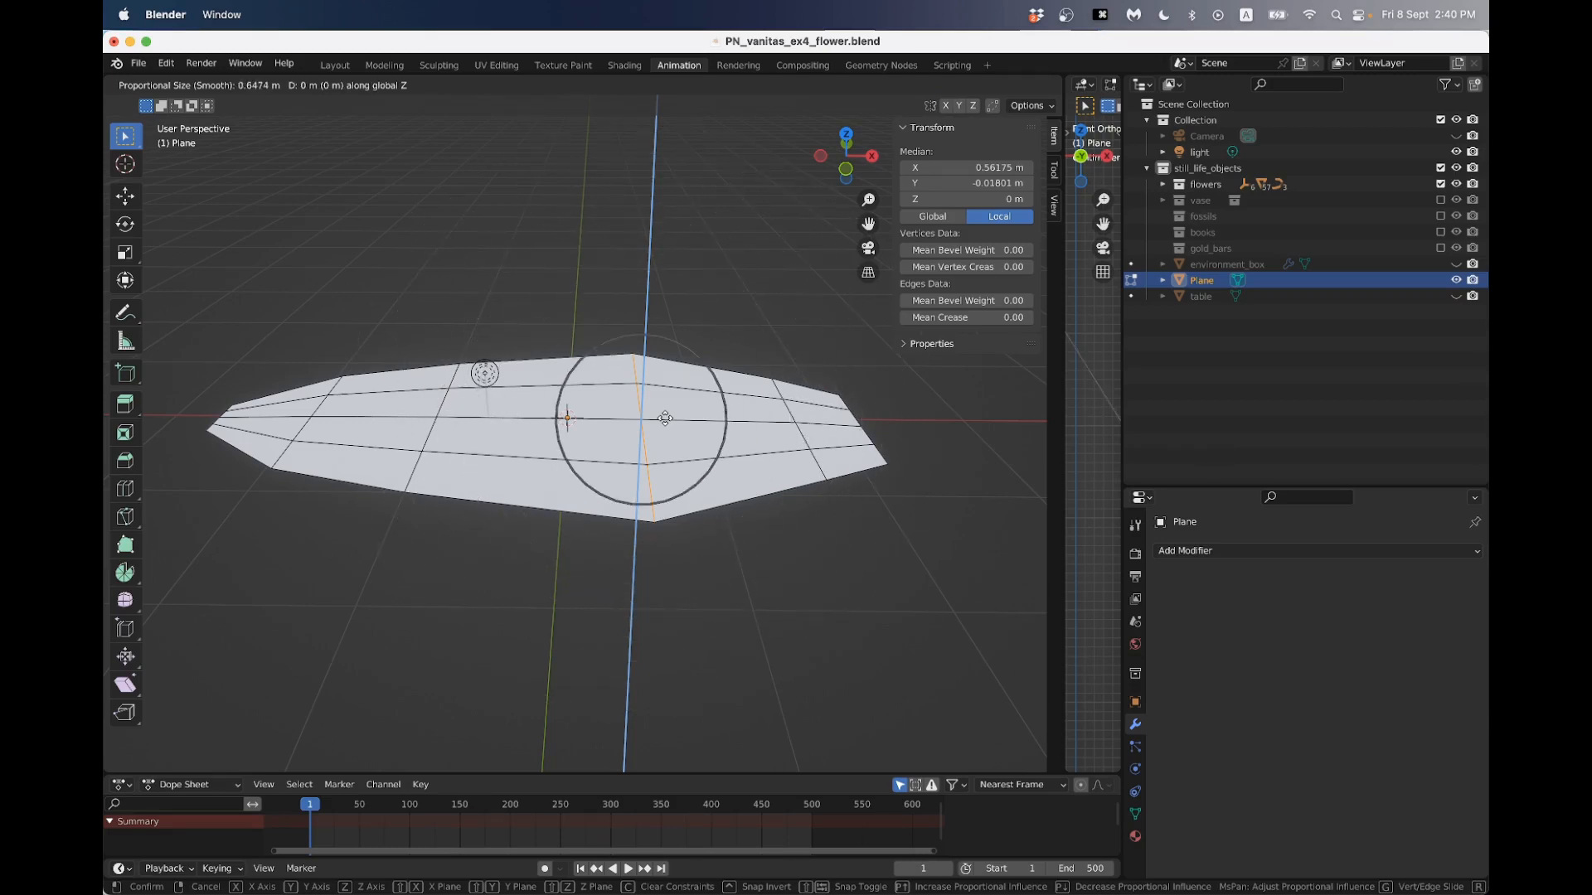
{"action": "scroll", "coordinate": [672, 366], "scroll_direction": "down", "scroll_amount": 20}
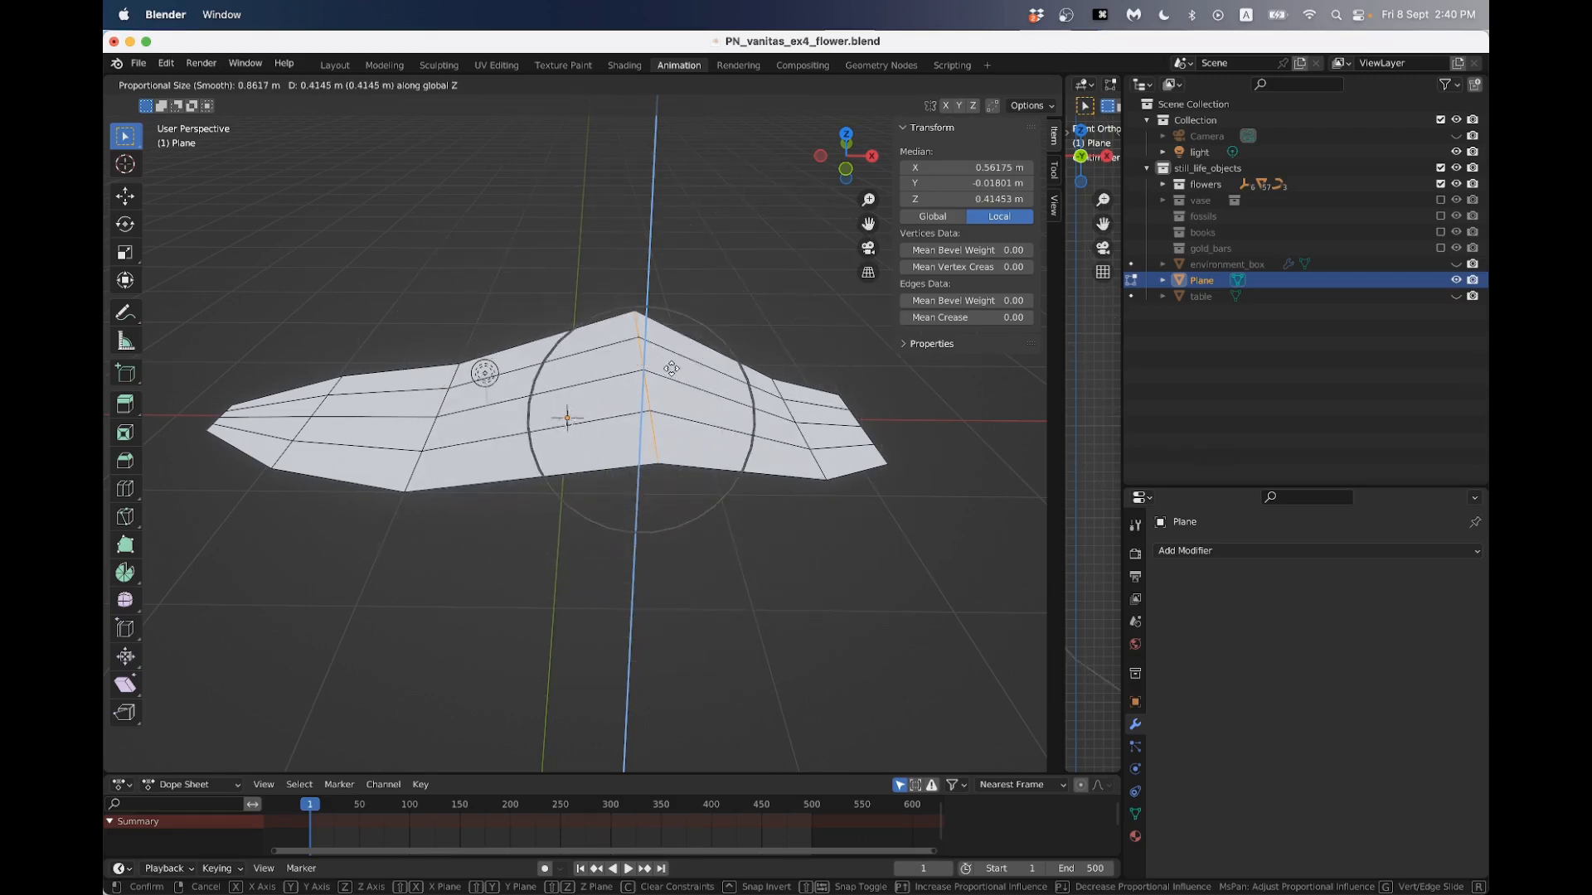
{"action": "scroll", "coordinate": [672, 368], "scroll_direction": "up", "scroll_amount": 4}
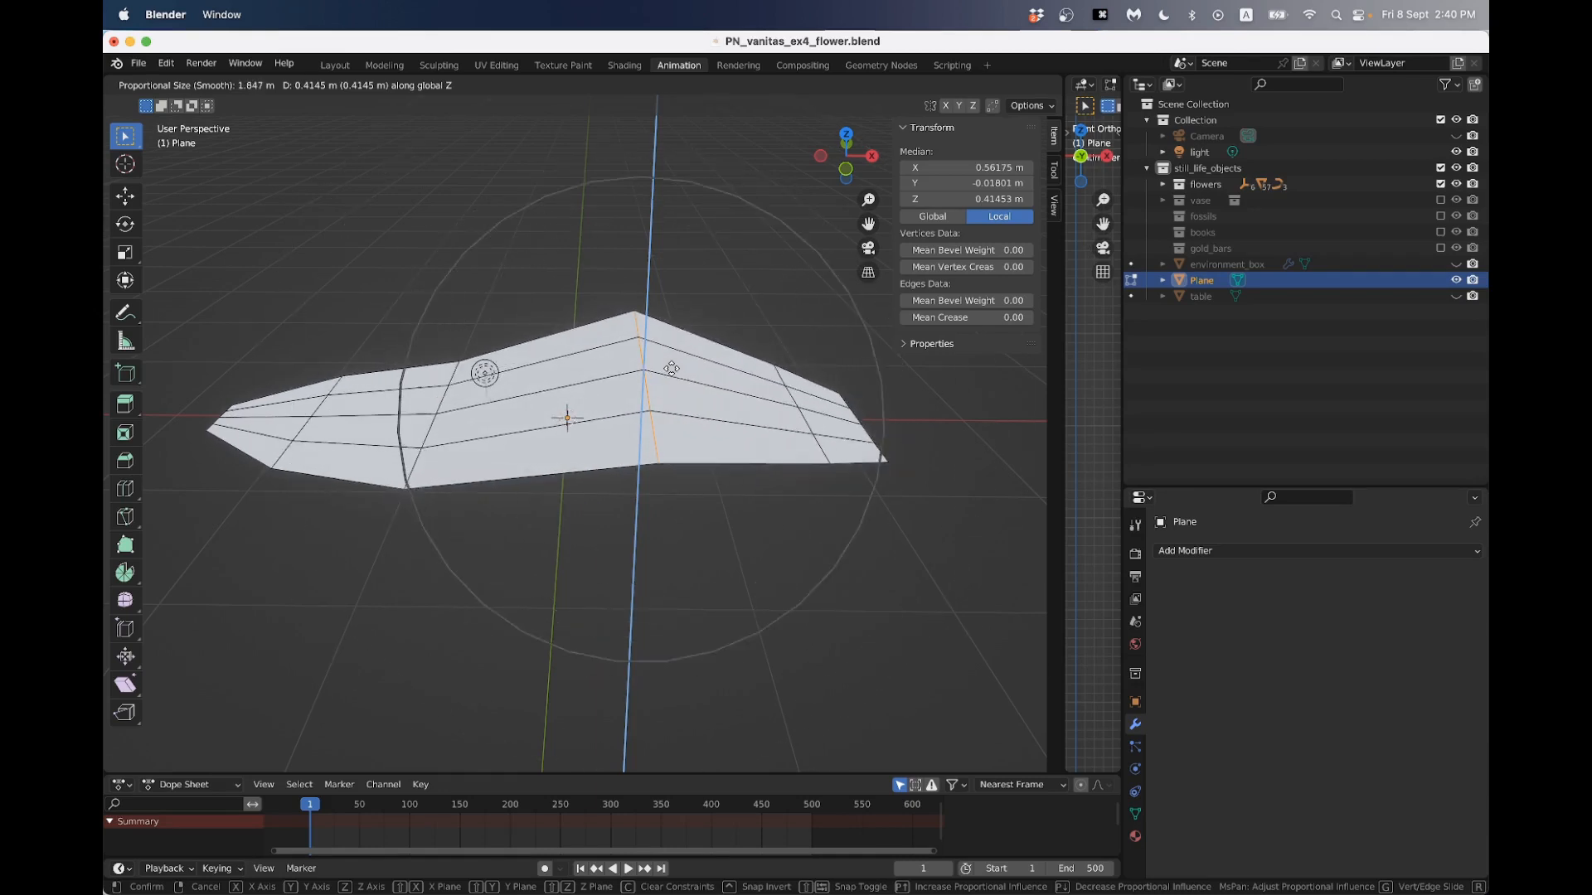
{"action": "scroll", "coordinate": [672, 368], "scroll_direction": "up", "scroll_amount": 1}
{"action": "scroll", "coordinate": [671, 368], "scroll_direction": "down", "scroll_amount": 4}
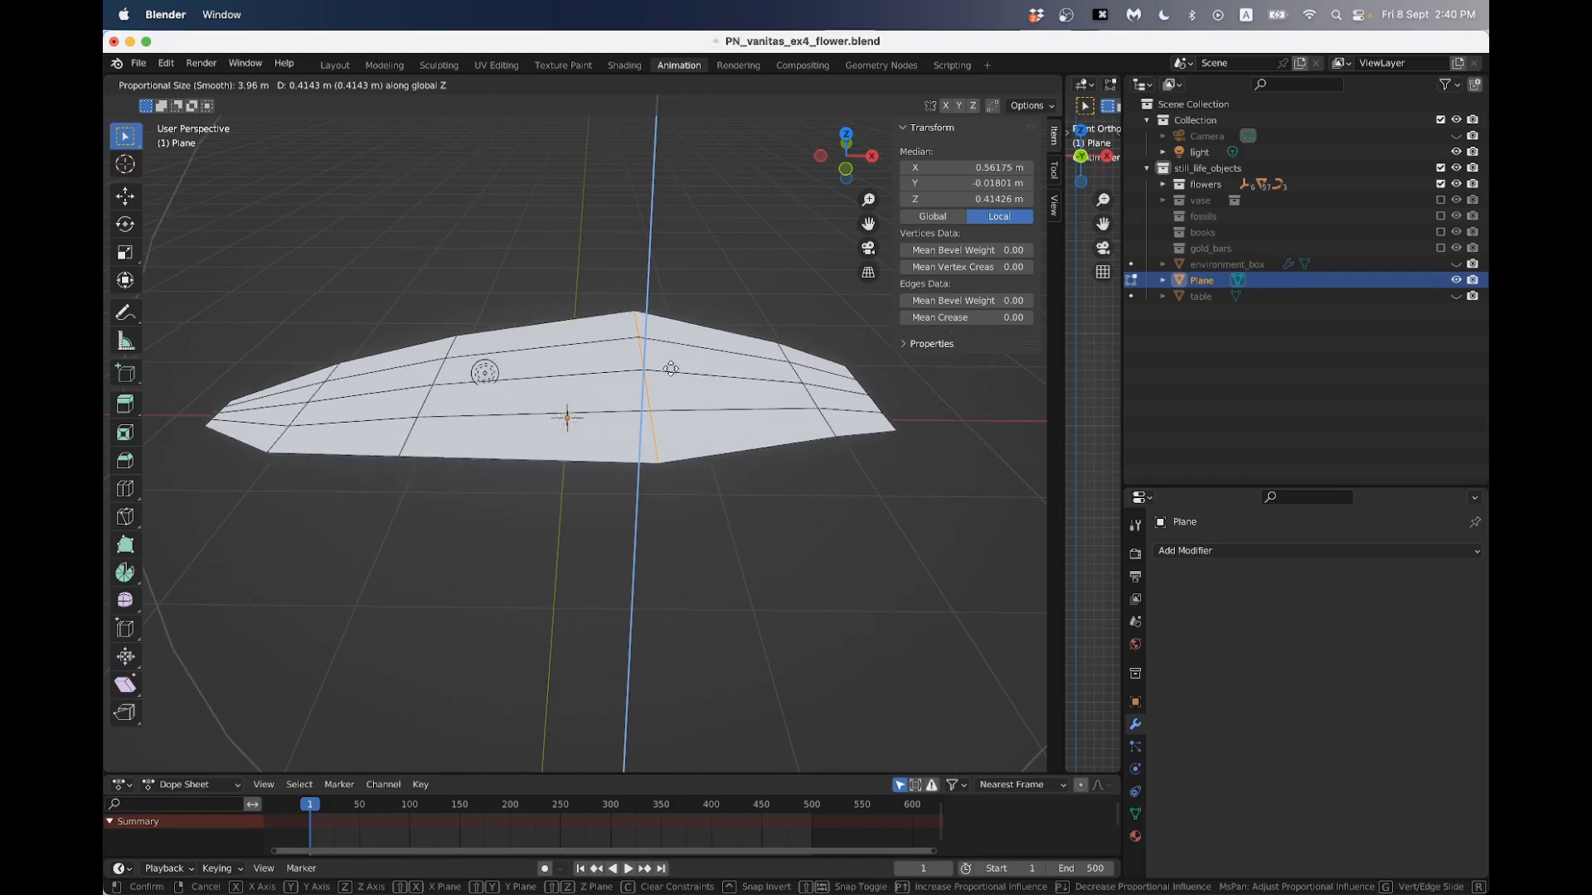
{"action": "scroll", "coordinate": [671, 368], "scroll_direction": "up", "scroll_amount": 3}
{"action": "right_click", "coordinate": [670, 370]}
- Lower the petal's outermost +X edge about 0.31 m along Z with proportional editing and rotate it about the Y axis
{"action": "scroll", "coordinate": [669, 370], "scroll_direction": "up", "scroll_amount": 1}
{"action": "middle_click_drag", "start_coordinate": [669, 370], "coordinate": [566, 360]}
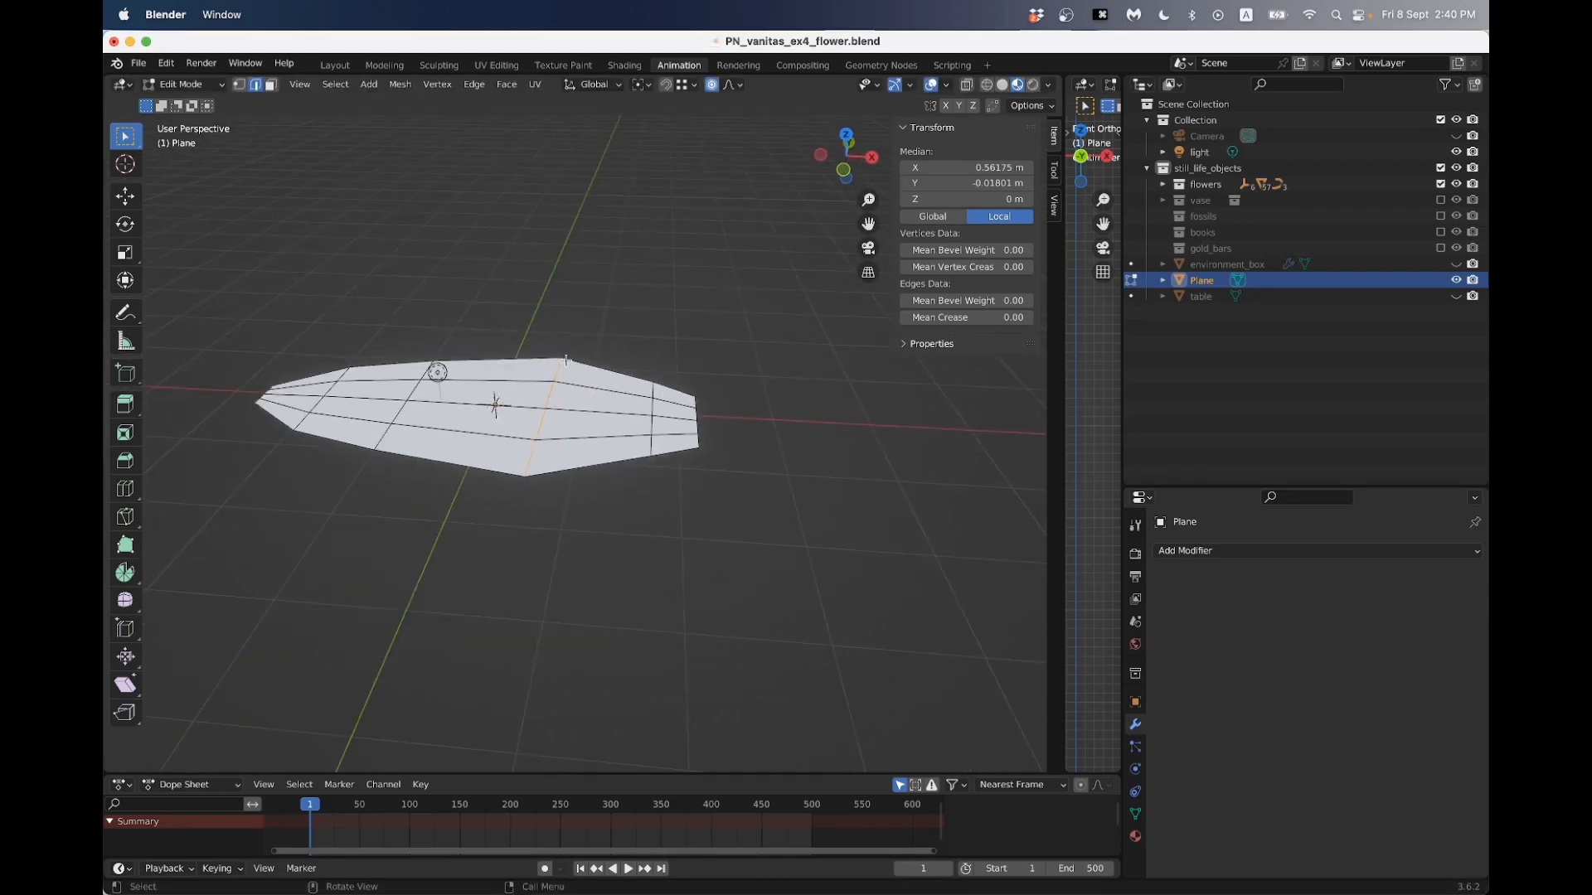
{"action": "left_click_drag", "start_coordinate": [676, 363], "coordinate": [731, 497]}
{"action": "middle_click_drag", "start_coordinate": [731, 498], "coordinate": [636, 395]}
{"action": "key", "text": "g"}
{"action": "key", "text": "z"}
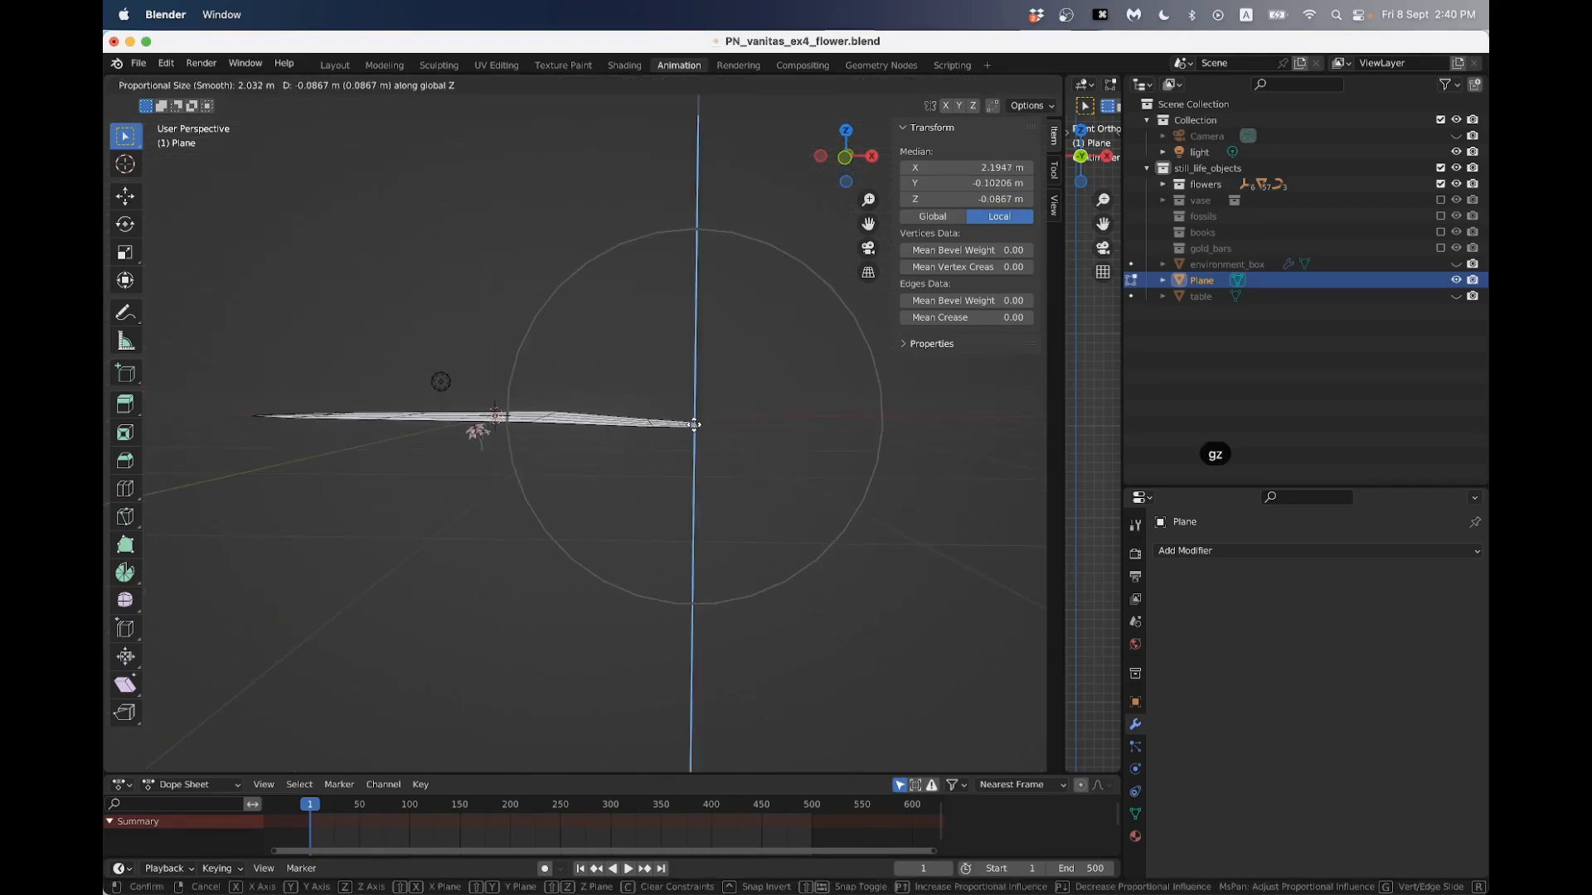
{"action": "left_click", "coordinate": [696, 443]}
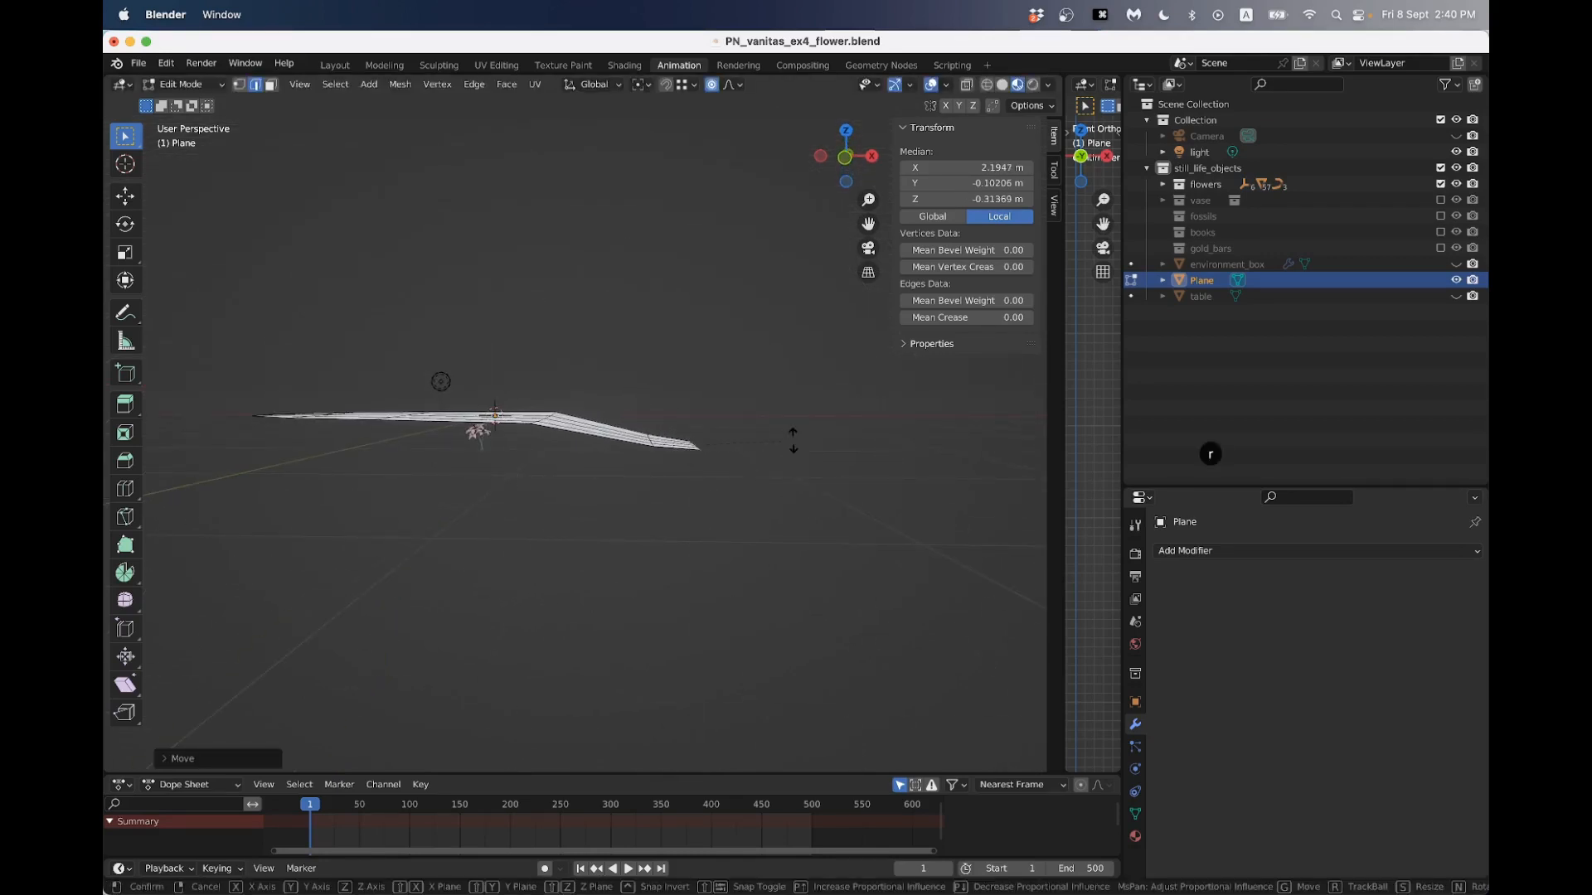
{"action": "key", "text": "r"}
{"action": "key", "text": "y"}
{"action": "left_click", "coordinate": [748, 484]}
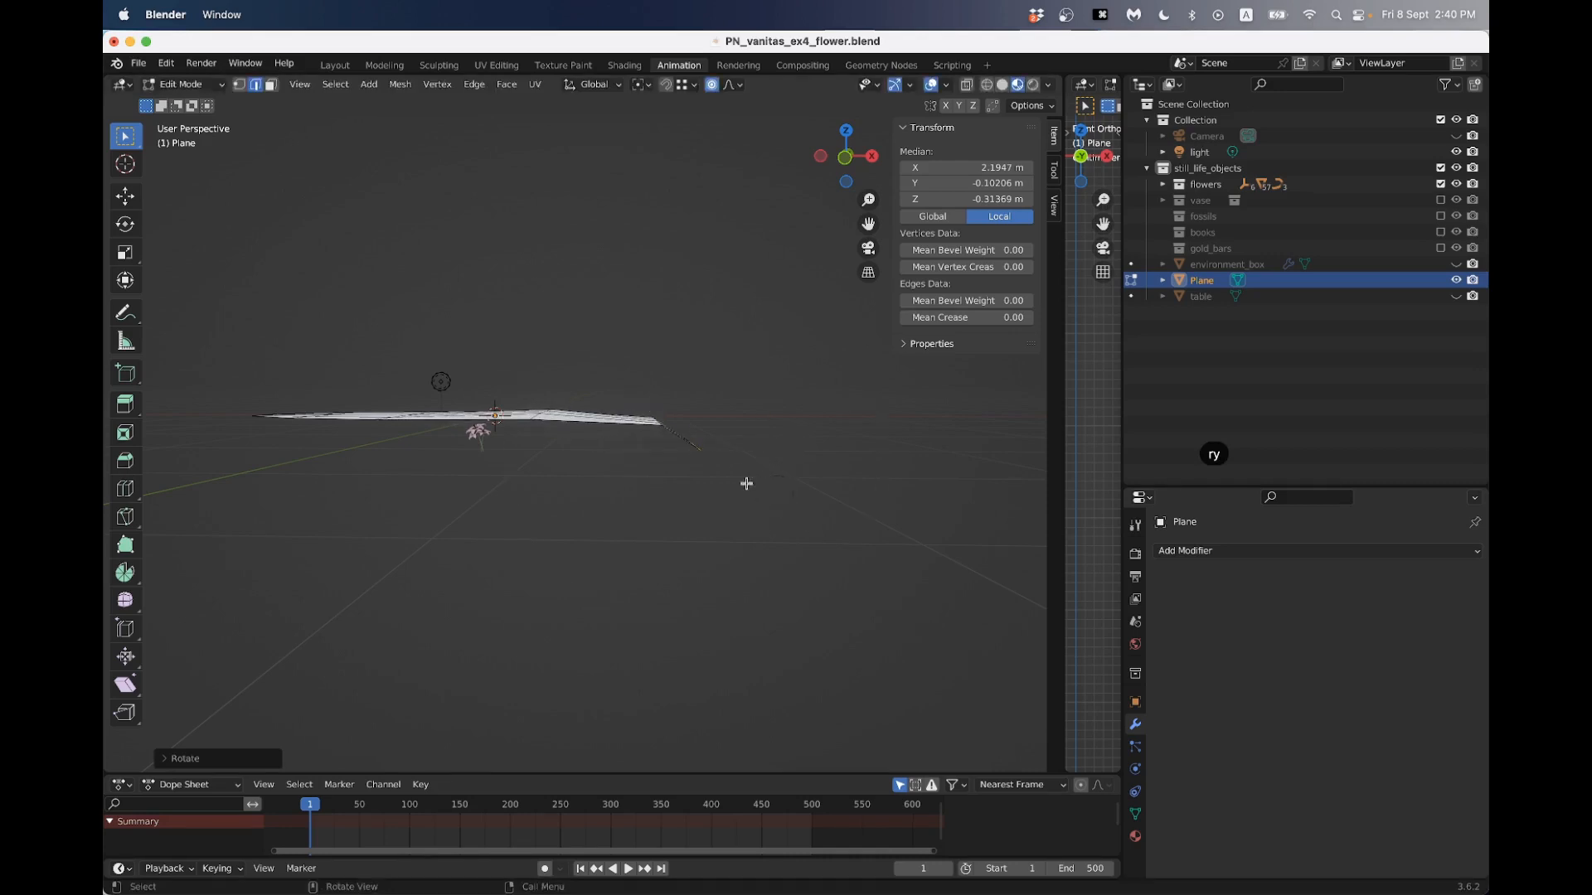
- Lower the petal's outermost -X edge about 0.38 m along Z with proportional editing and rotate it about the Y axis
{"action": "middle_click_drag", "start_coordinate": [746, 483], "coordinate": [659, 531]}
{"action": "left_click_drag", "start_coordinate": [214, 394], "coordinate": [238, 479]}
{"action": "middle_click_drag", "start_coordinate": [359, 434], "coordinate": [465, 374]}
{"action": "key", "text": "g"}
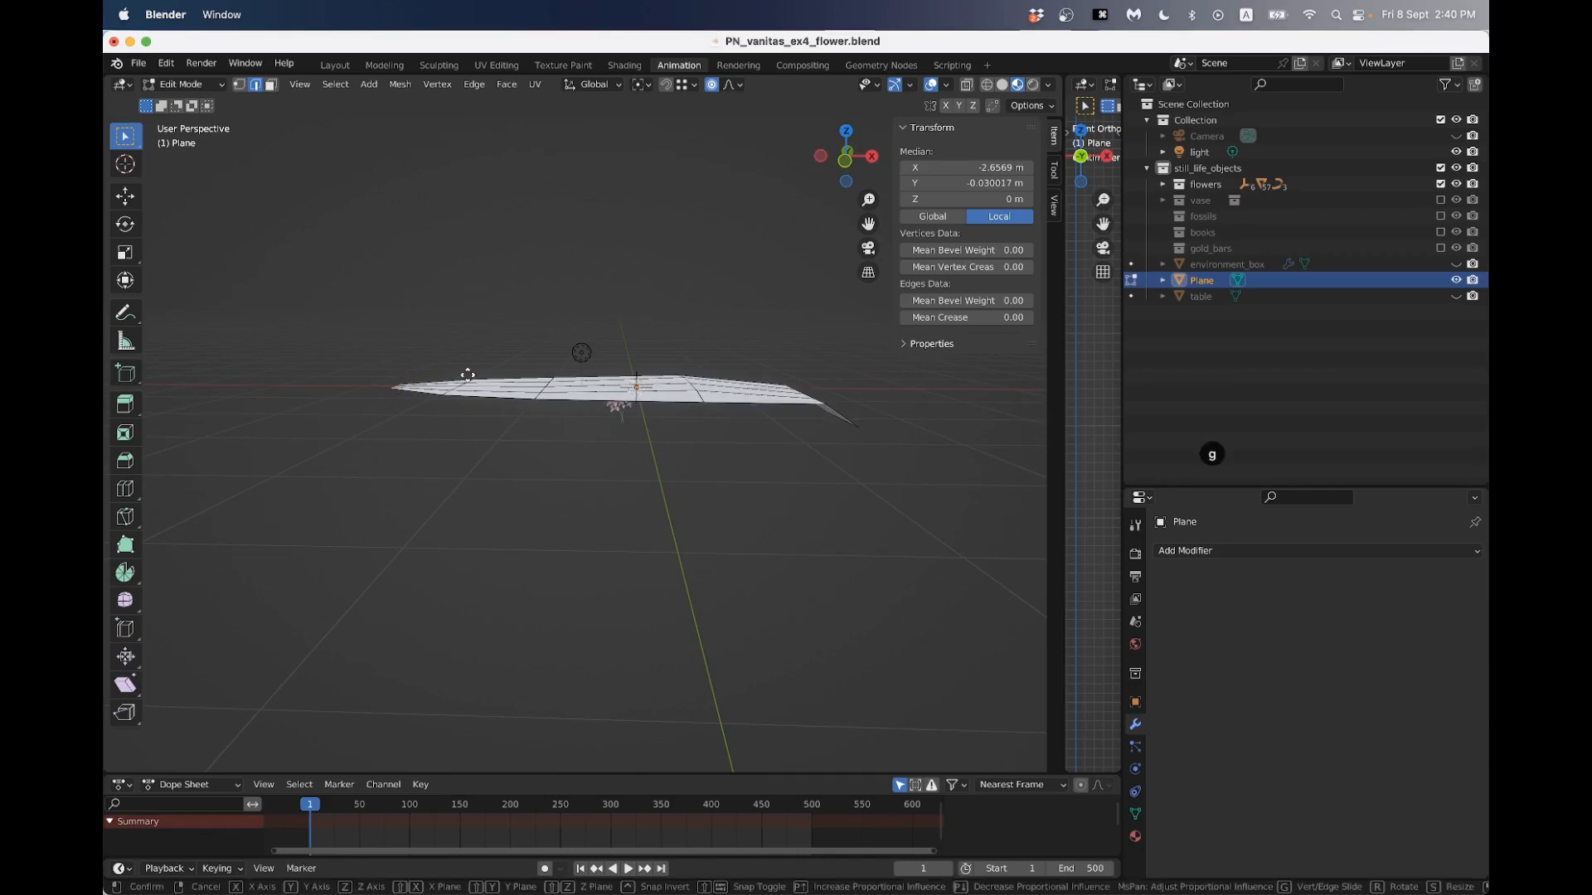
{"action": "key", "text": "z"}
{"action": "left_click", "coordinate": [520, 406]}
{"action": "key", "text": "r"}
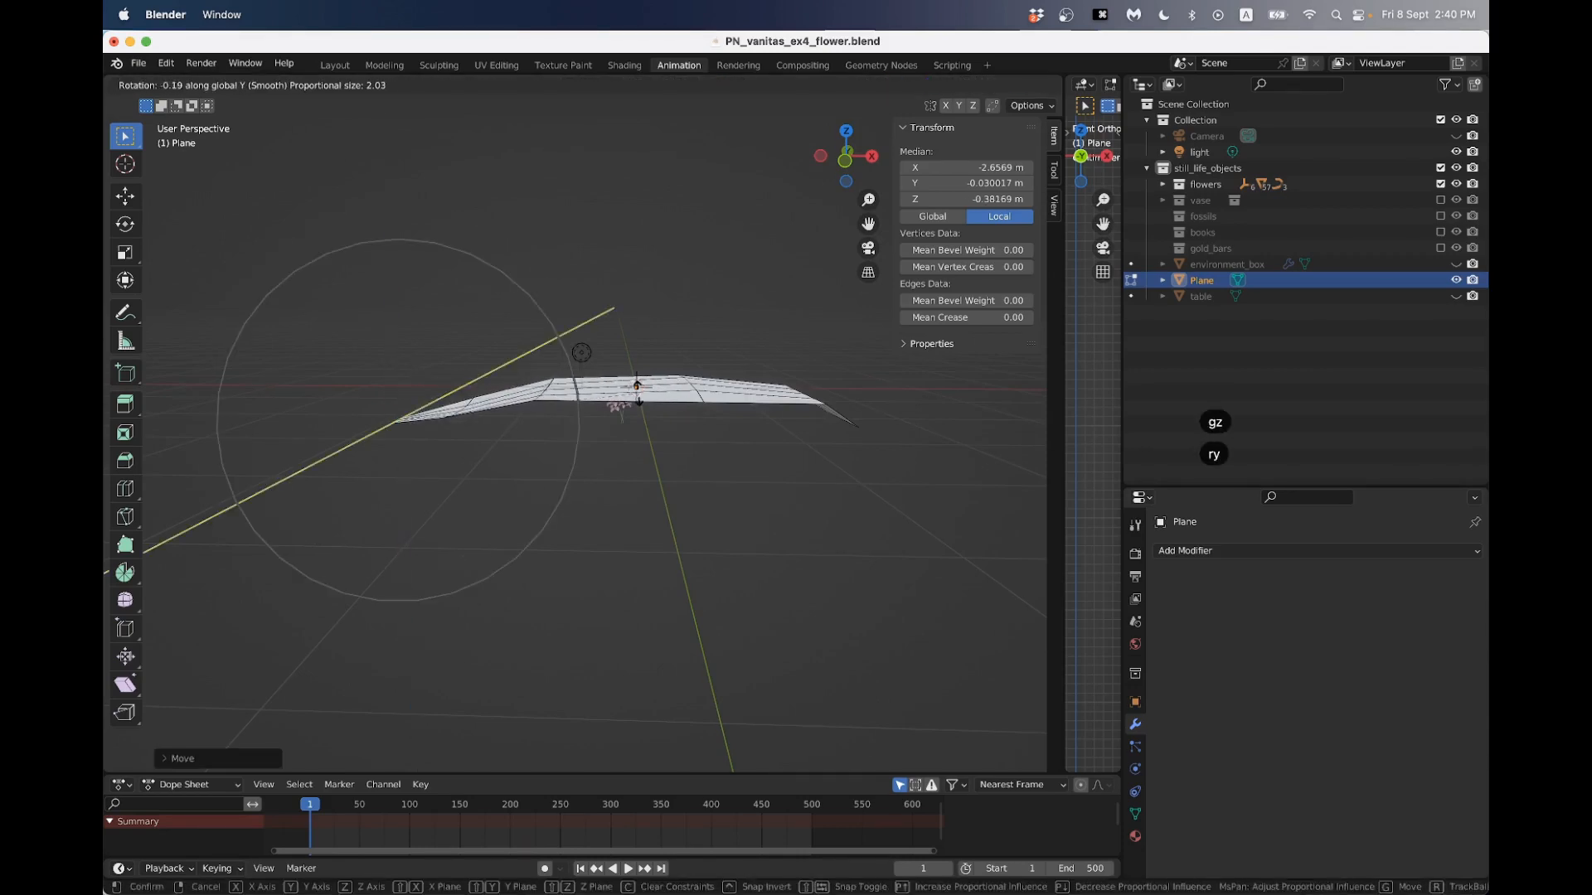
{"action": "key", "text": "y"}
{"action": "left_click", "coordinate": [614, 355]}
- Add three crosswise loop cuts to the petal, one in each section between the two end segments
{"action": "middle_click_drag", "start_coordinate": [614, 355], "coordinate": [633, 405]}
{"action": "left_click_drag", "start_coordinate": [664, 238], "coordinate": [729, 524]}
{"action": "middle_click_drag", "start_coordinate": [670, 499], "coordinate": [696, 458]}
{"action": "left_click", "coordinate": [132, 494]}
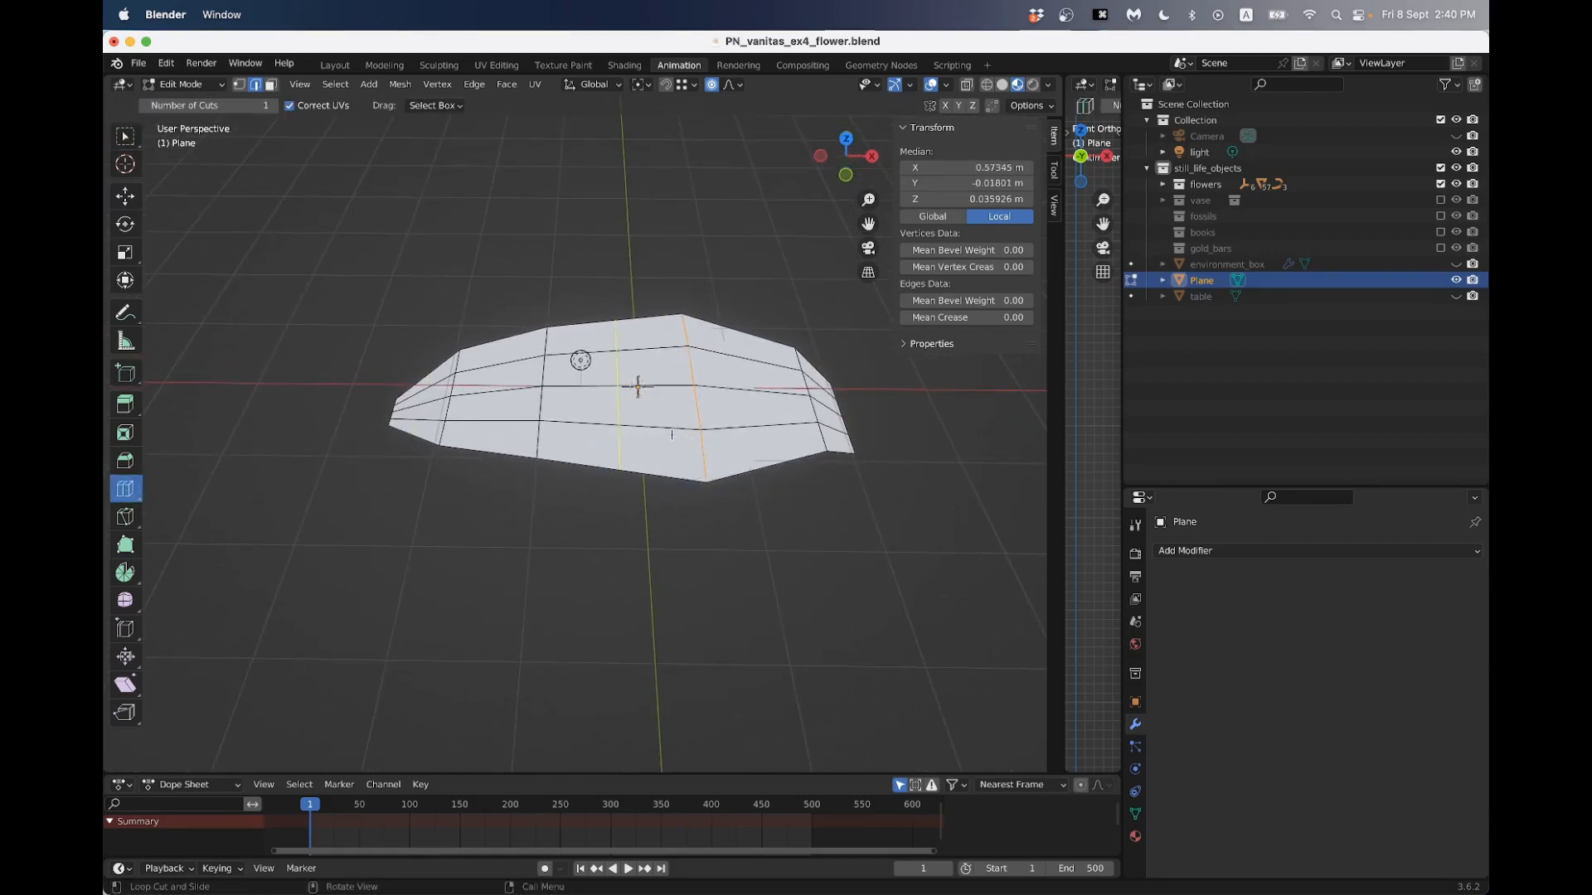
{"action": "left_click", "coordinate": [672, 433]}
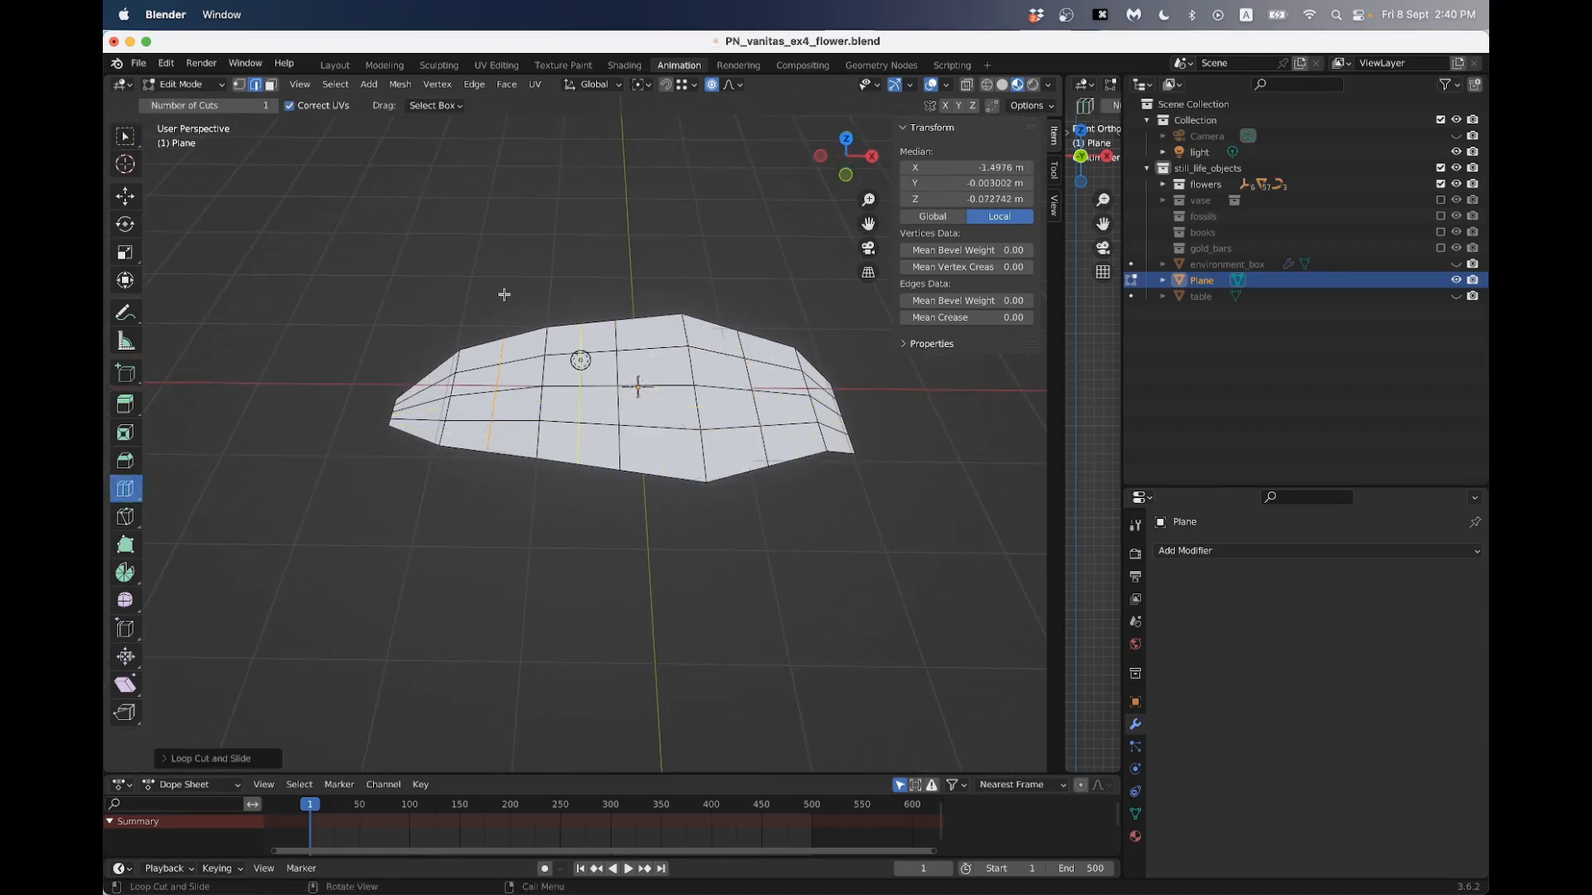
{"action": "left_click", "coordinate": [126, 136]}
- Raise the crosswise loop at the petal's middle about 0.53 m along Z, using a proportional size of about 2.46 m
{"action": "middle_click_drag", "start_coordinate": [630, 256], "coordinate": [625, 286]}
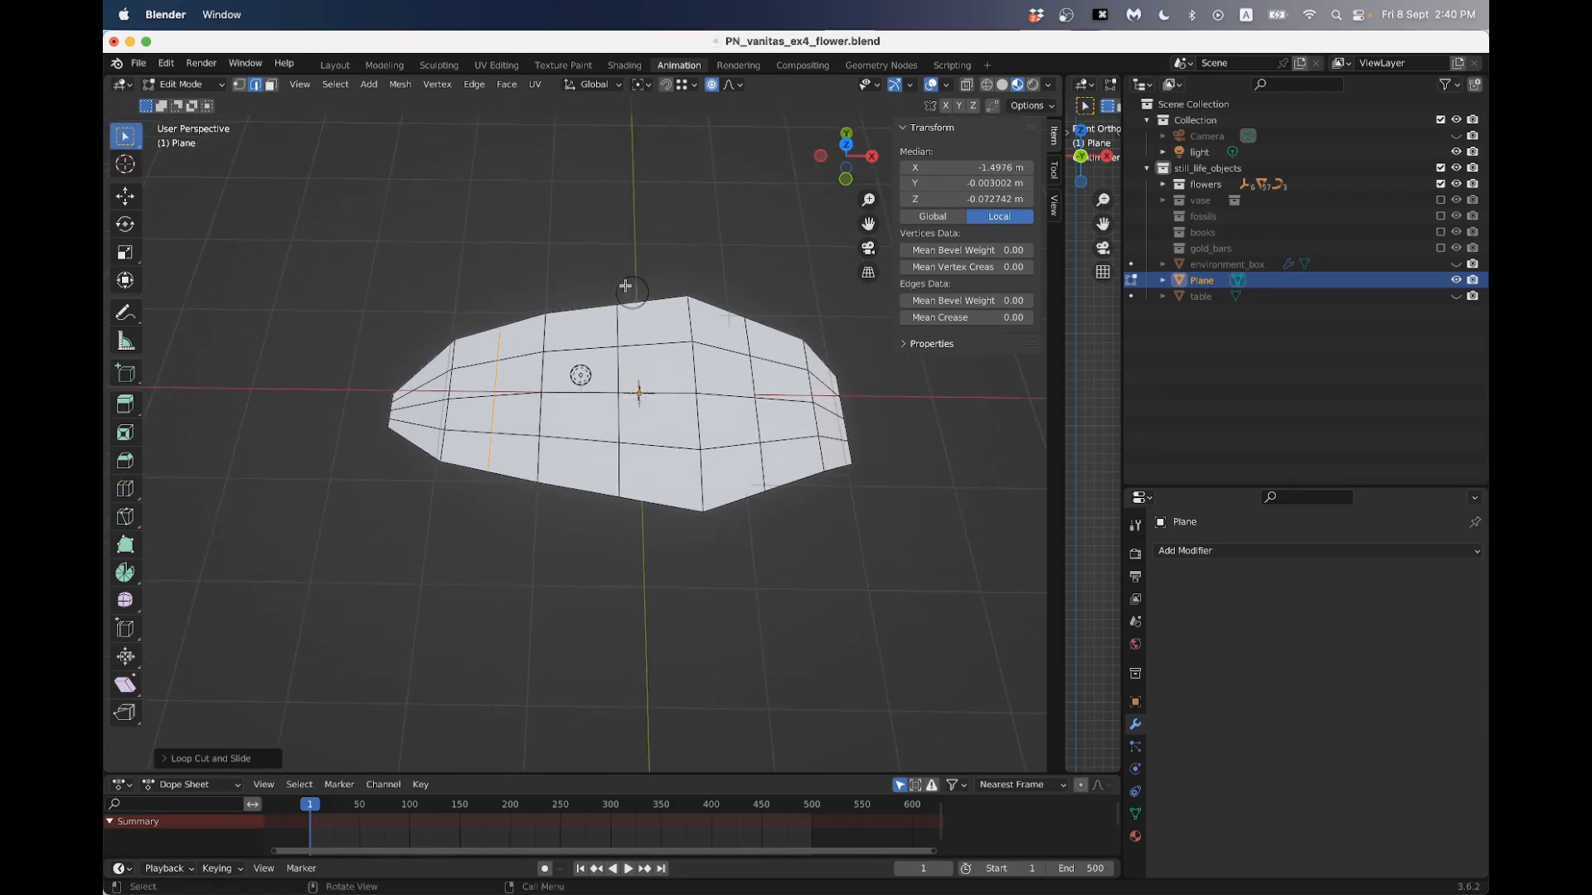
{"action": "left_click_drag", "start_coordinate": [611, 249], "coordinate": [639, 549]}
{"action": "middle_click_drag", "start_coordinate": [637, 488], "coordinate": [639, 366]}
{"action": "key", "text": "g"}
{"action": "key", "text": "z"}
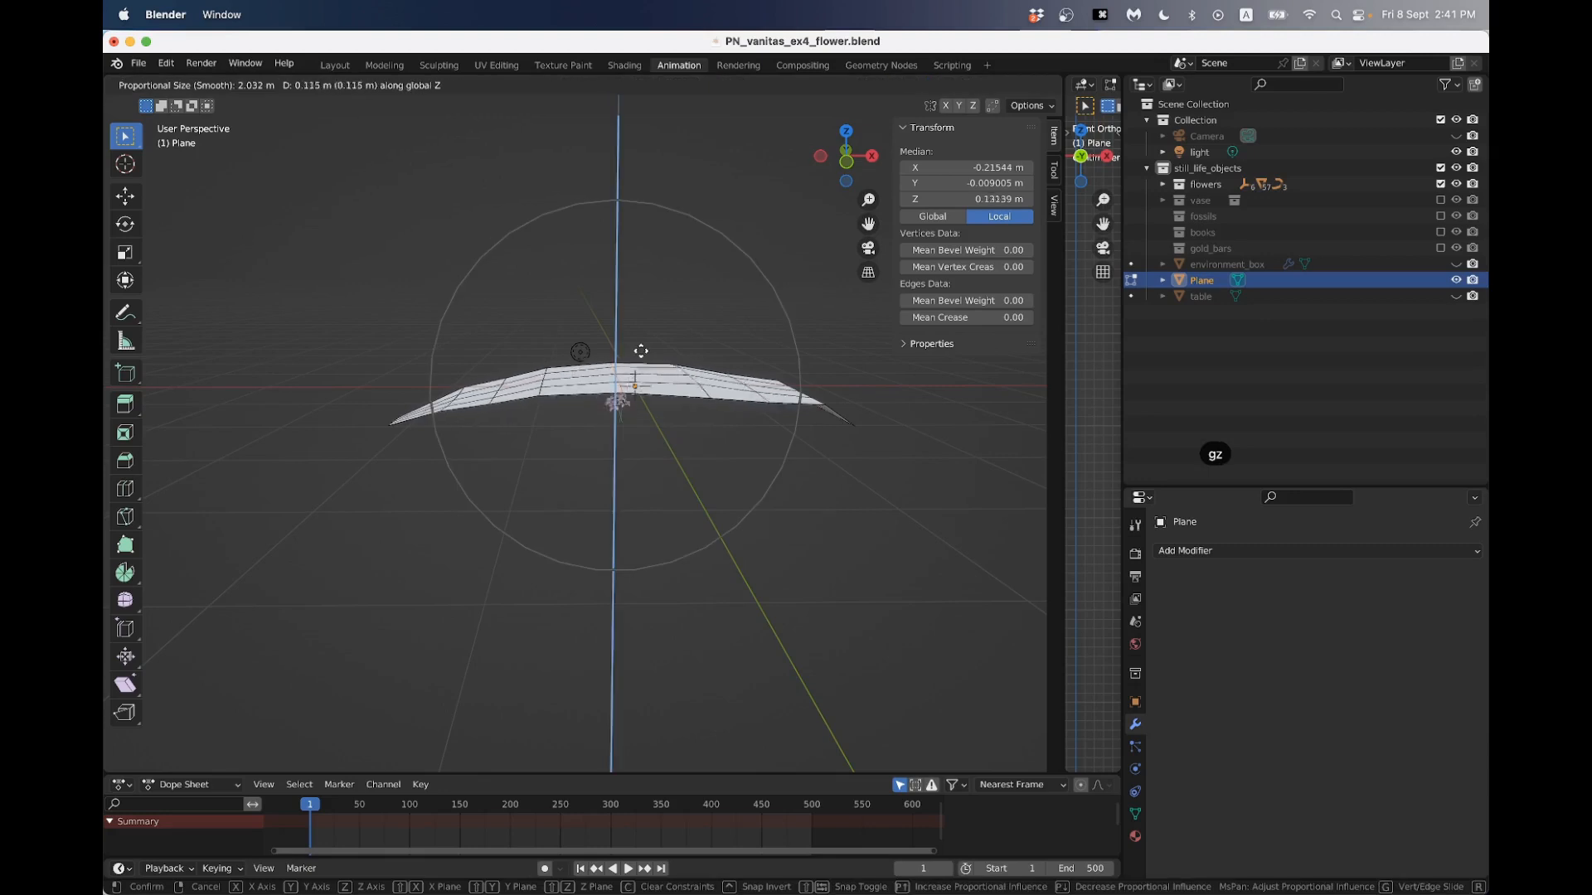
{"action": "scroll", "coordinate": [644, 330], "scroll_direction": "down", "scroll_amount": 2}
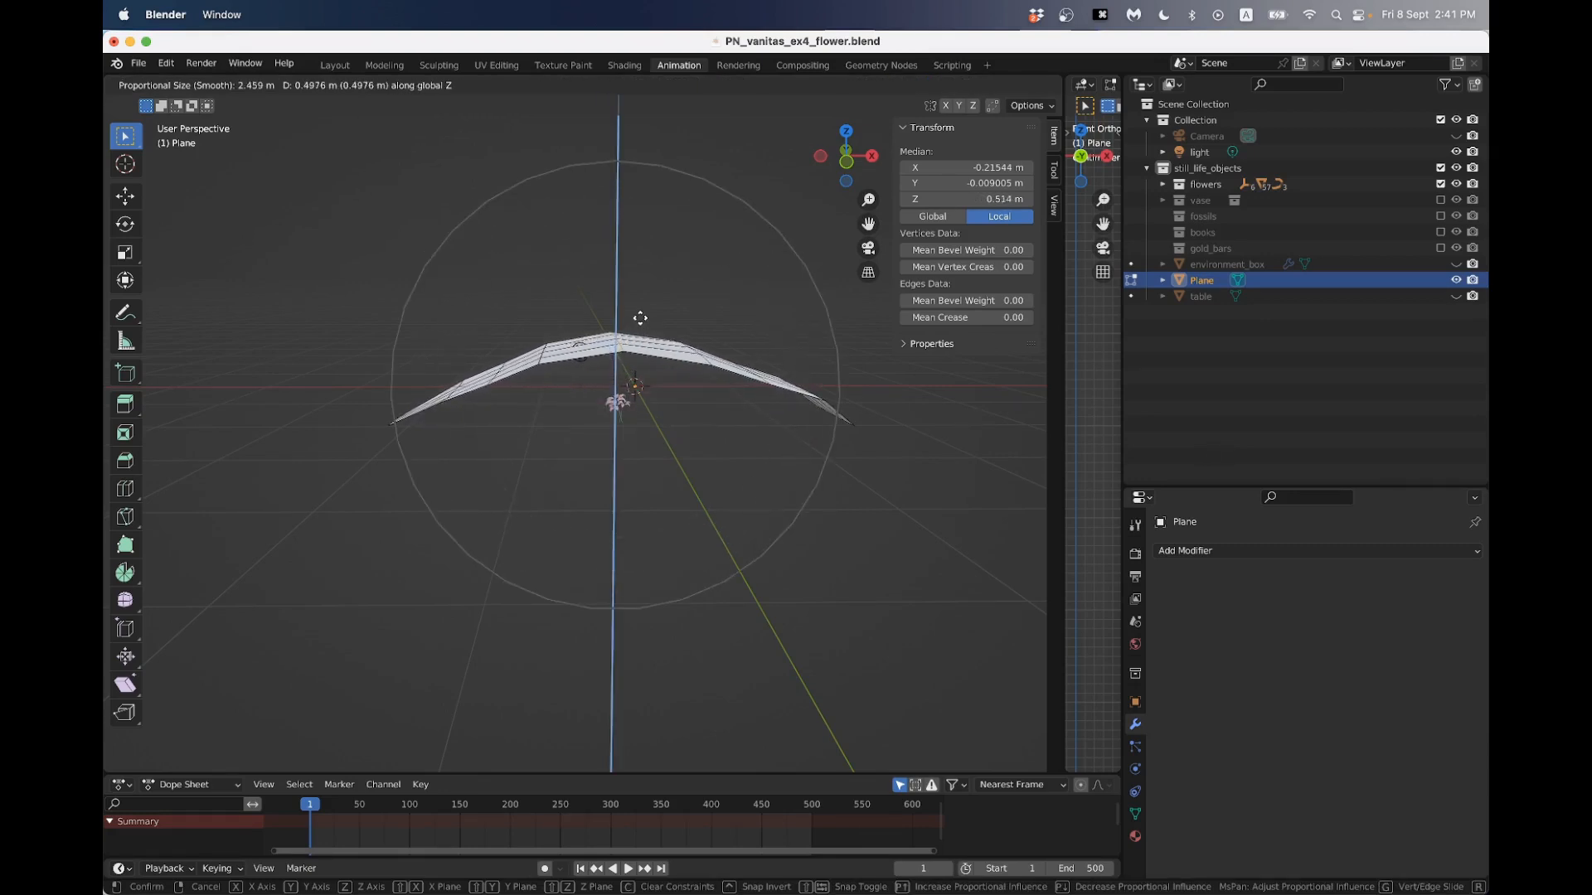
{"action": "scroll", "coordinate": [640, 319], "scroll_direction": "up", "scroll_amount": 1}
{"action": "scroll", "coordinate": [641, 318], "scroll_direction": "down", "scroll_amount": 1}
{"action": "left_click", "coordinate": [640, 318]}
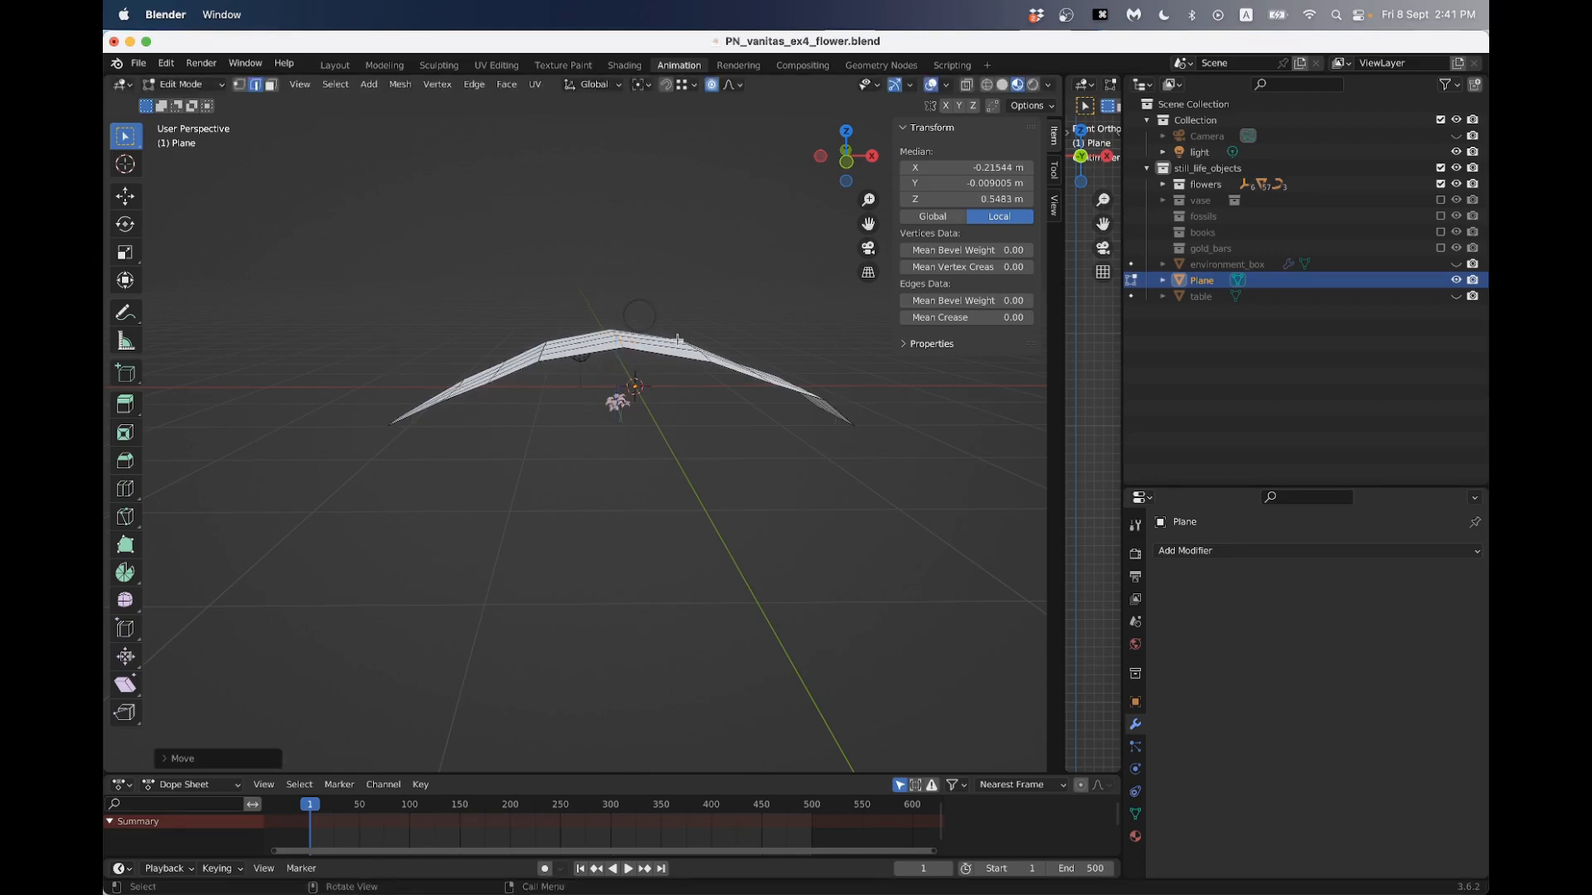
- Lower the petal's +X end segment about 0.12 m along Z with proportional editing and rotate it about the Y axis
{"action": "middle_click_drag", "start_coordinate": [738, 355], "coordinate": [677, 384]}
{"action": "left_click_drag", "start_coordinate": [781, 368], "coordinate": [930, 530]}
{"action": "middle_click_drag", "start_coordinate": [858, 448], "coordinate": [857, 390]}
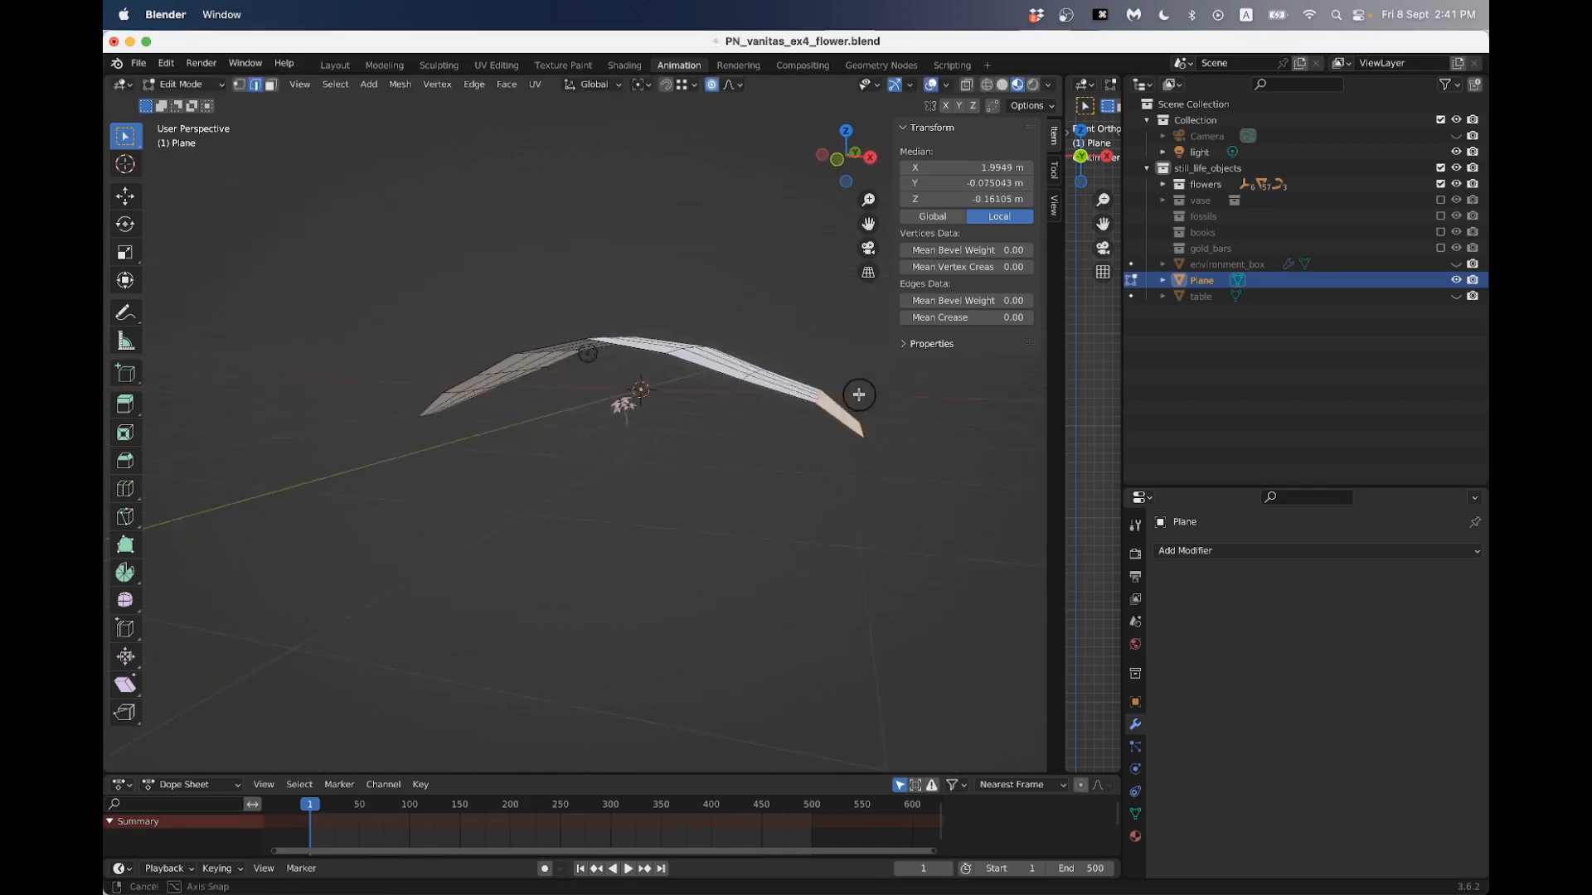
{"action": "key", "text": "g"}
{"action": "key", "text": "z"}
{"action": "left_click", "coordinate": [867, 406]}
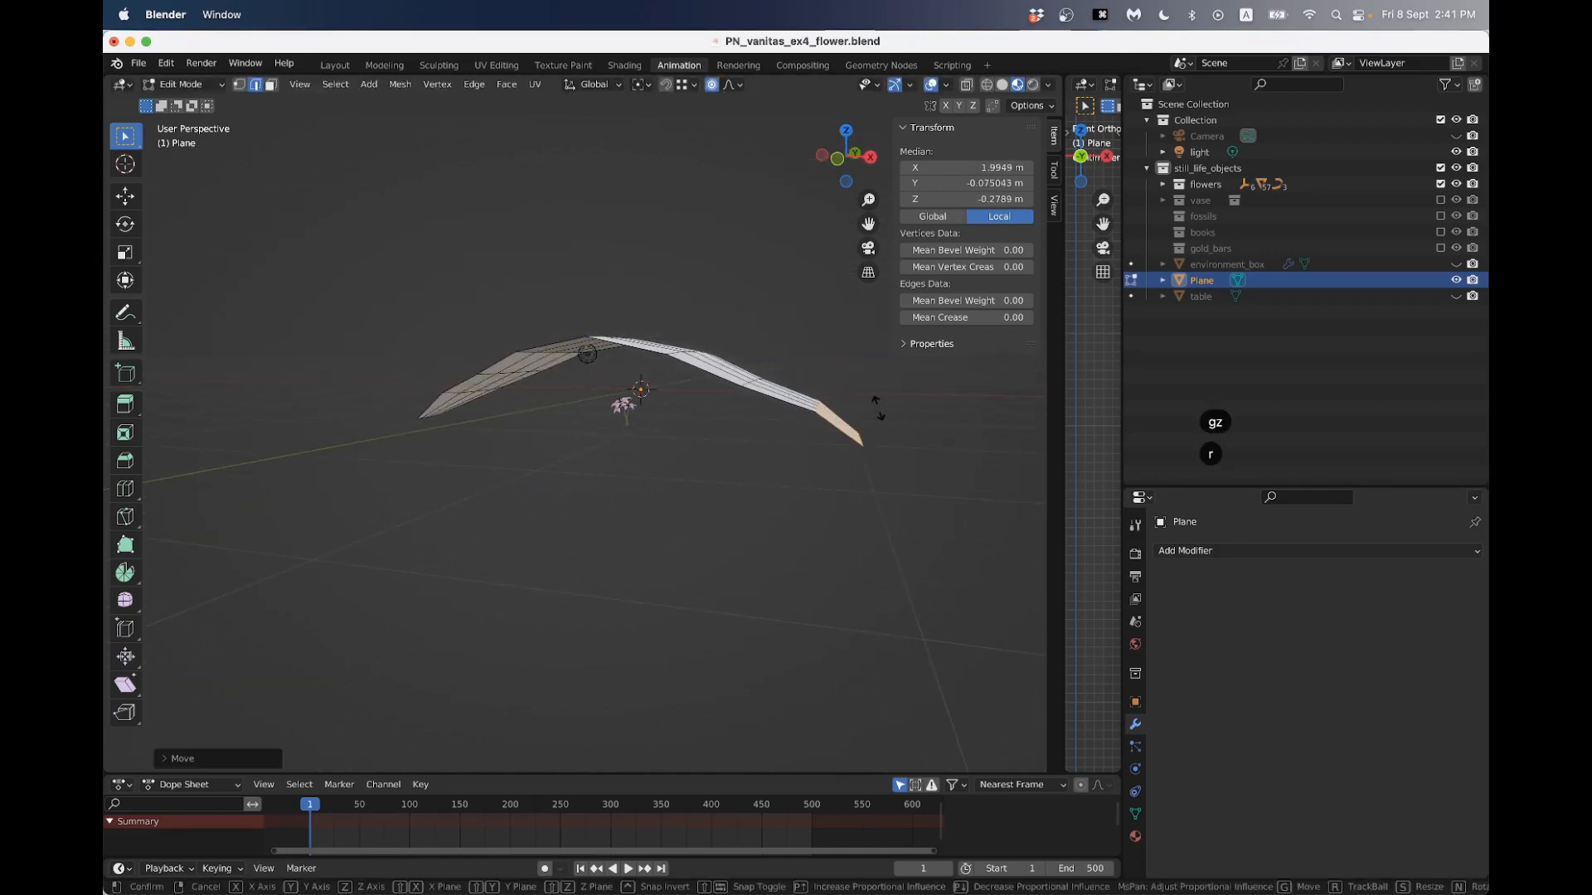
{"action": "key", "text": "r"}
{"action": "key", "text": "y"}
{"action": "left_click", "coordinate": [880, 422]}
- Rotate the petal's -X tip edge about -20° around the Y axis with proportional editing
{"action": "middle_click_drag", "start_coordinate": [877, 422], "coordinate": [498, 420]}
{"action": "left_click_drag", "start_coordinate": [346, 395], "coordinate": [384, 439]}
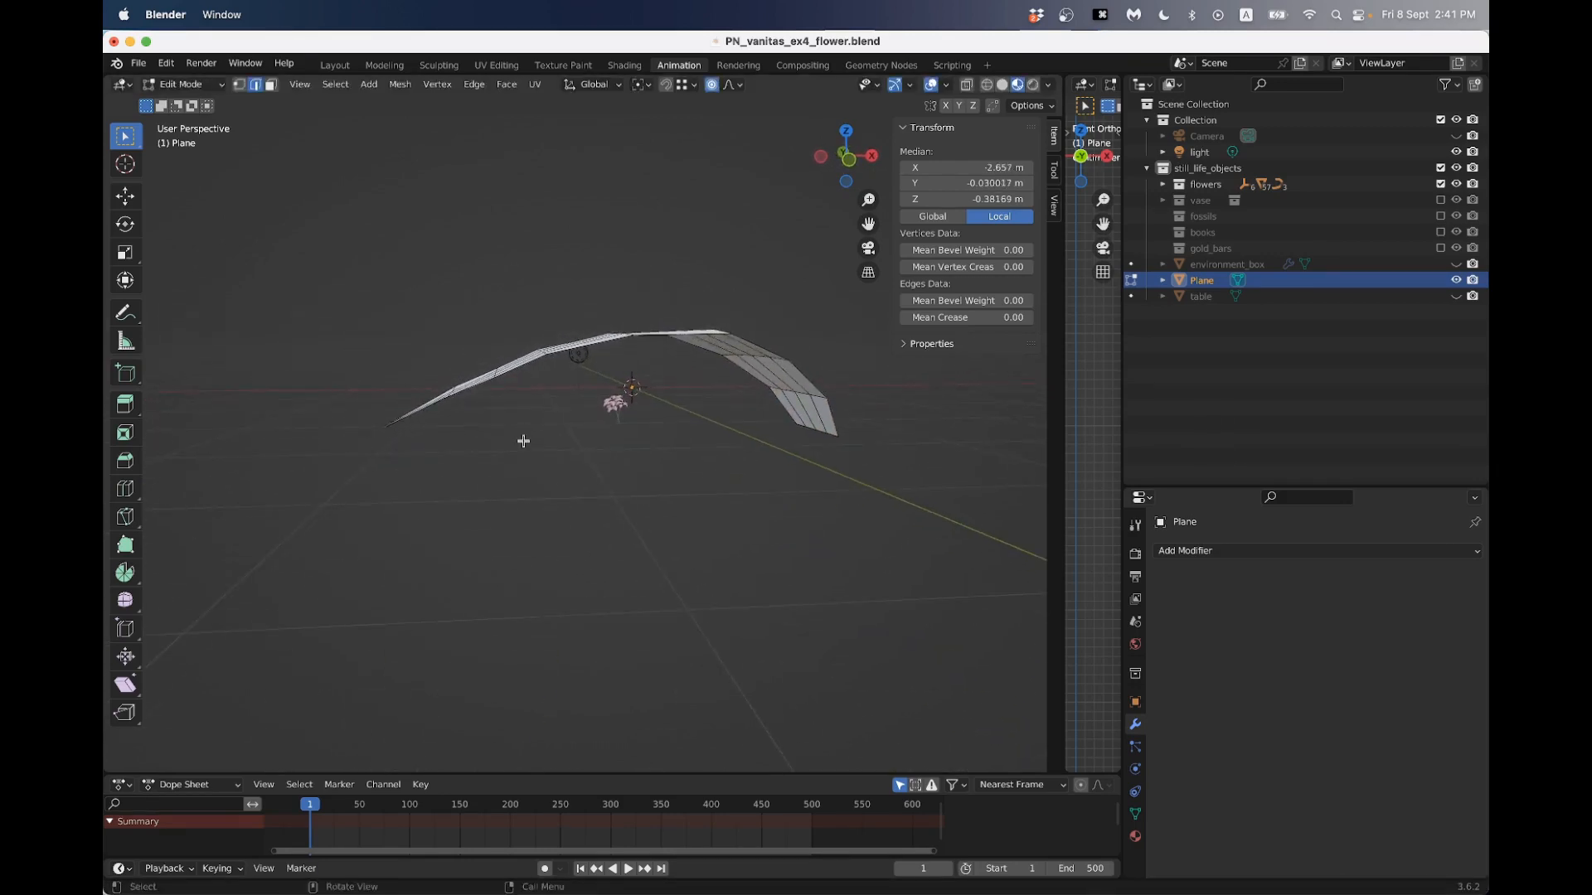
{"action": "key", "text": "r"}
{"action": "key", "text": "y"}
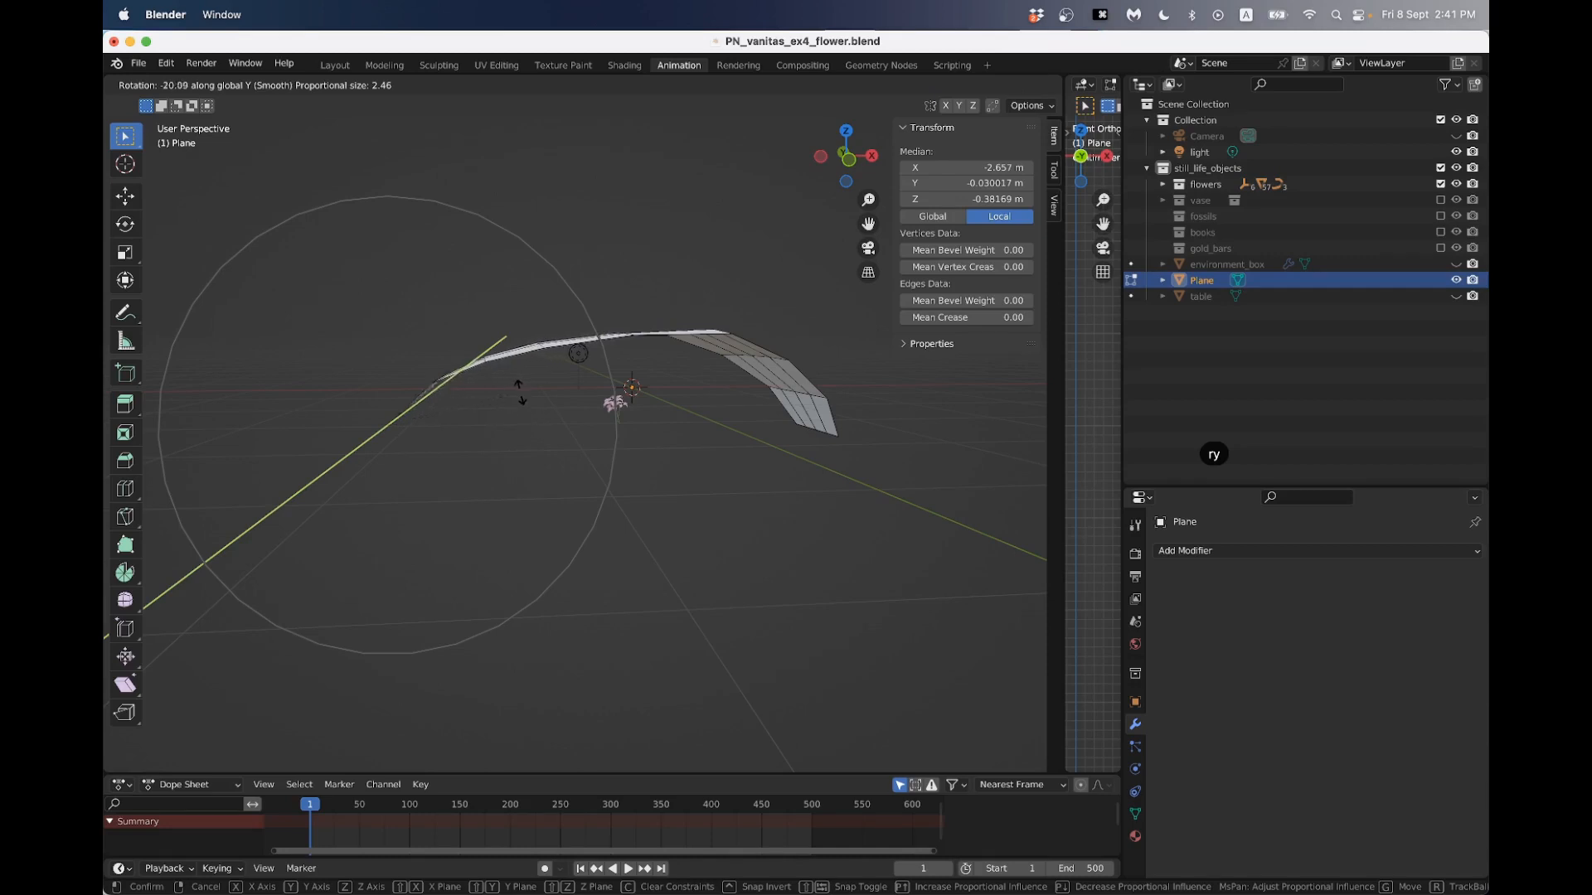
{"action": "left_click", "coordinate": [514, 389]}
- Select the lengthwise centre edge line along the petal from the -X tip to the +X end
{"action": "middle_click_drag", "start_coordinate": [514, 389], "coordinate": [645, 483]}
{"action": "left_click", "coordinate": [416, 445]}
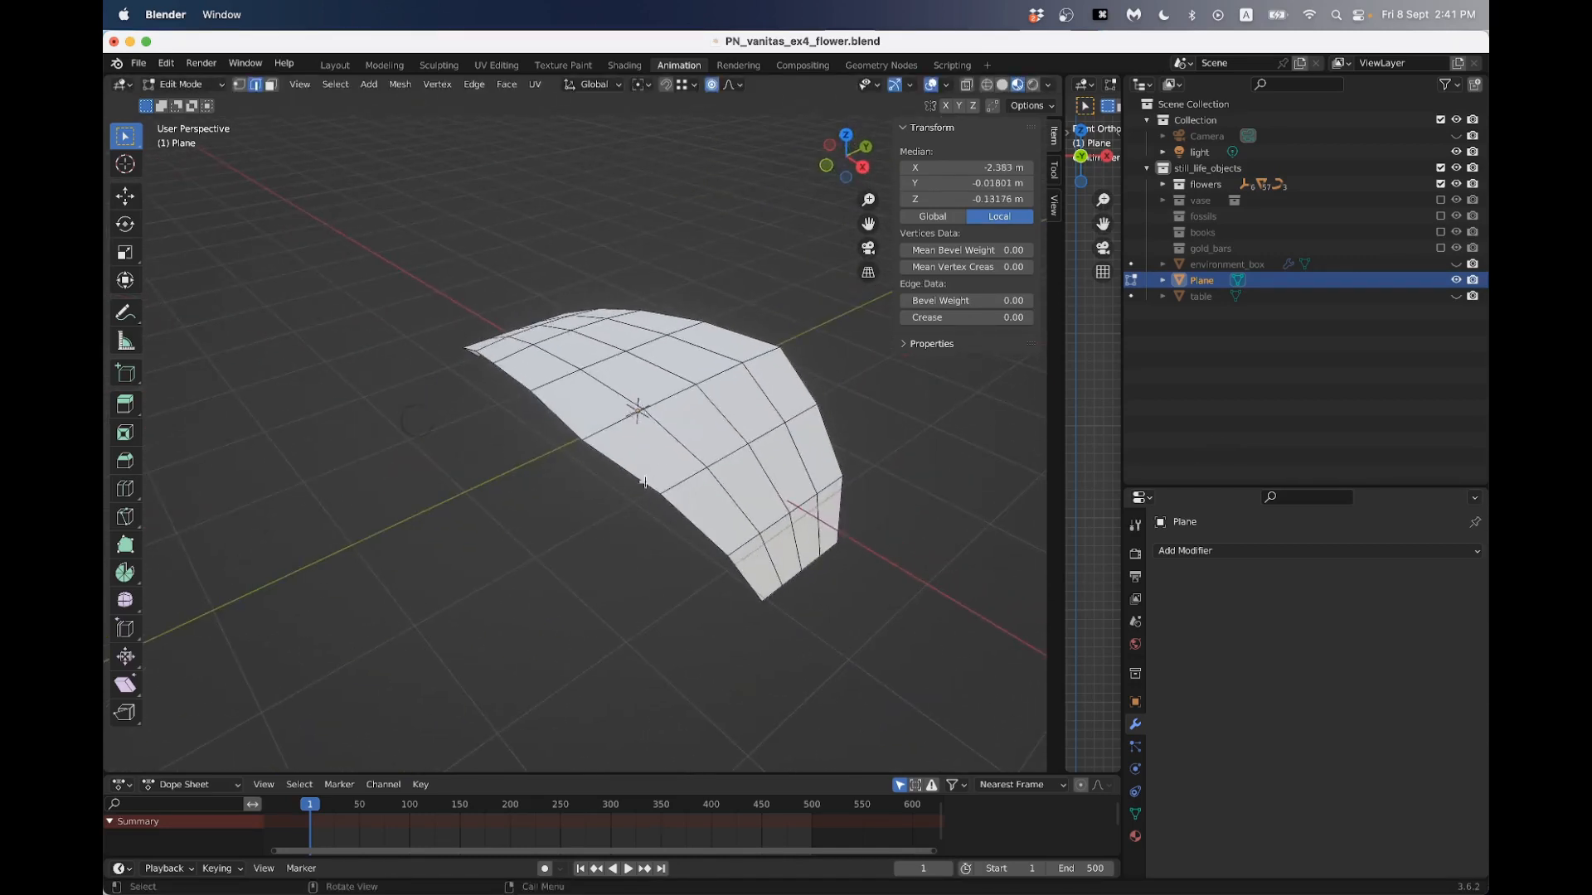
{"action": "left_click", "coordinate": [800, 532], "text": "ctrl"}
{"action": "middle_click_drag", "start_coordinate": [800, 522], "coordinate": [601, 395]}
- Try to lower the lengthwise centre line about 0.33 m along Z with a proportional size of about 0.95 m
{"action": "key", "text": "g"}
{"action": "key", "text": "z"}
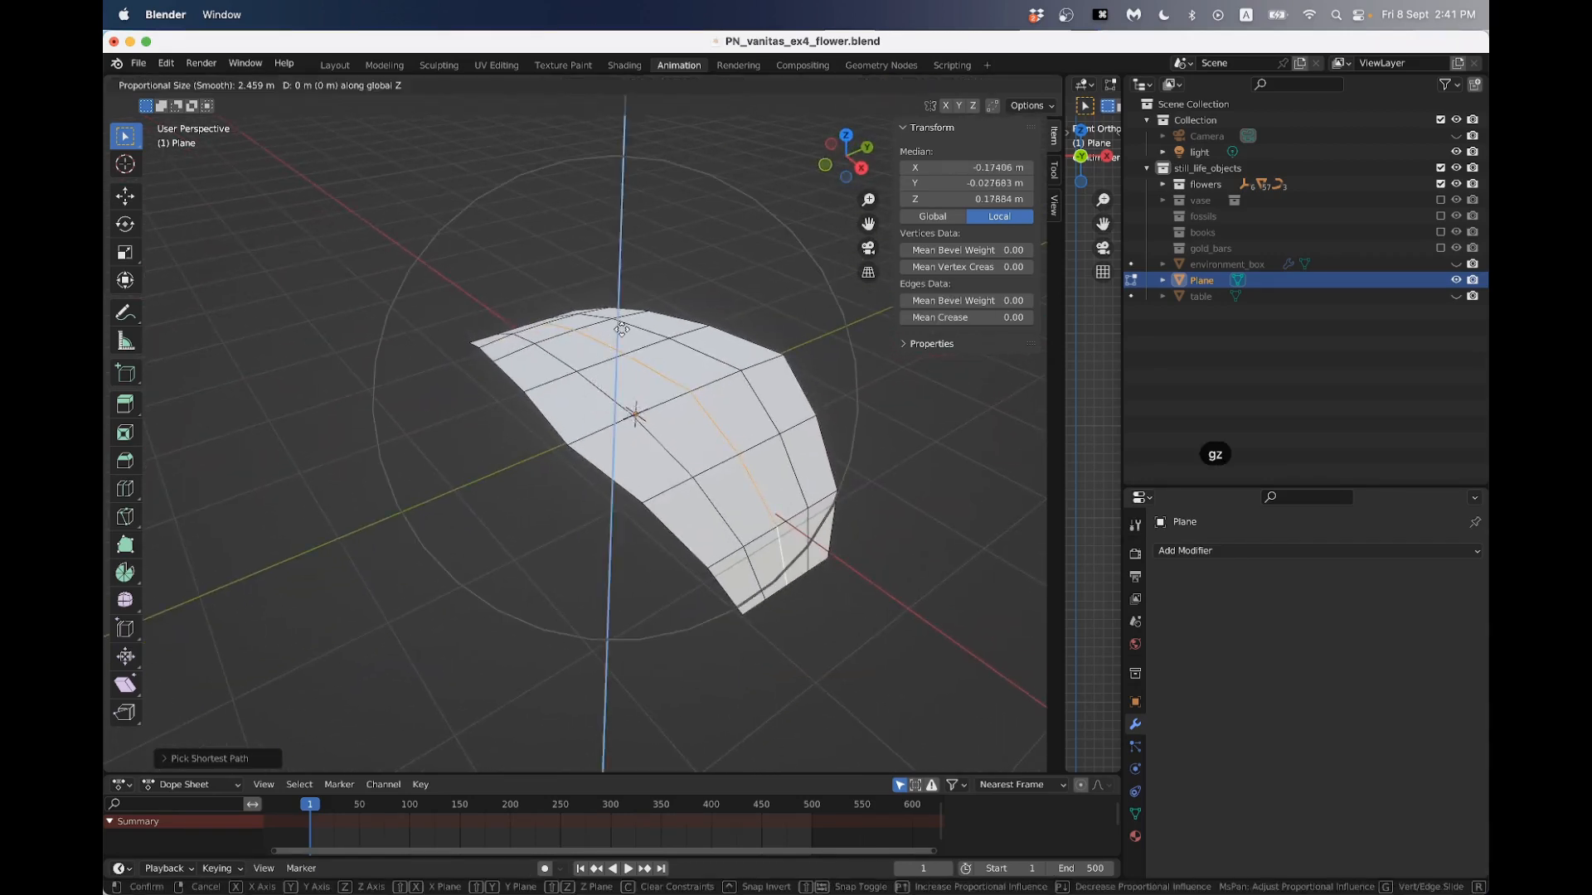
{"action": "scroll", "coordinate": [621, 340], "scroll_direction": "up", "scroll_amount": 10}
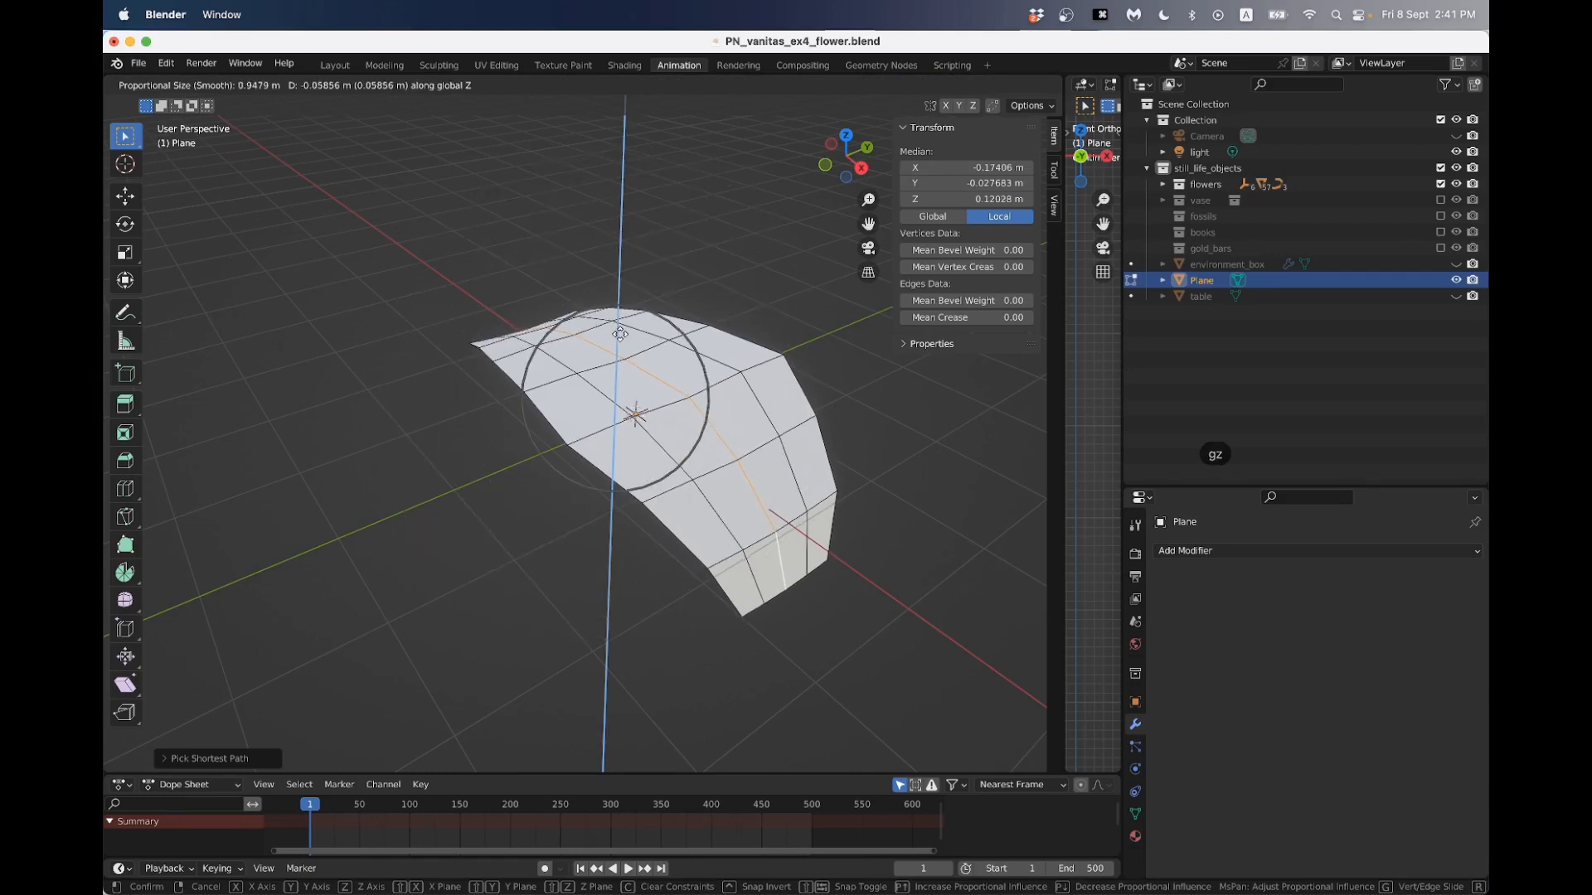
{"action": "left_click", "coordinate": [618, 352]}
{"action": "middle_click_drag", "start_coordinate": [618, 353], "coordinate": [521, 342]}
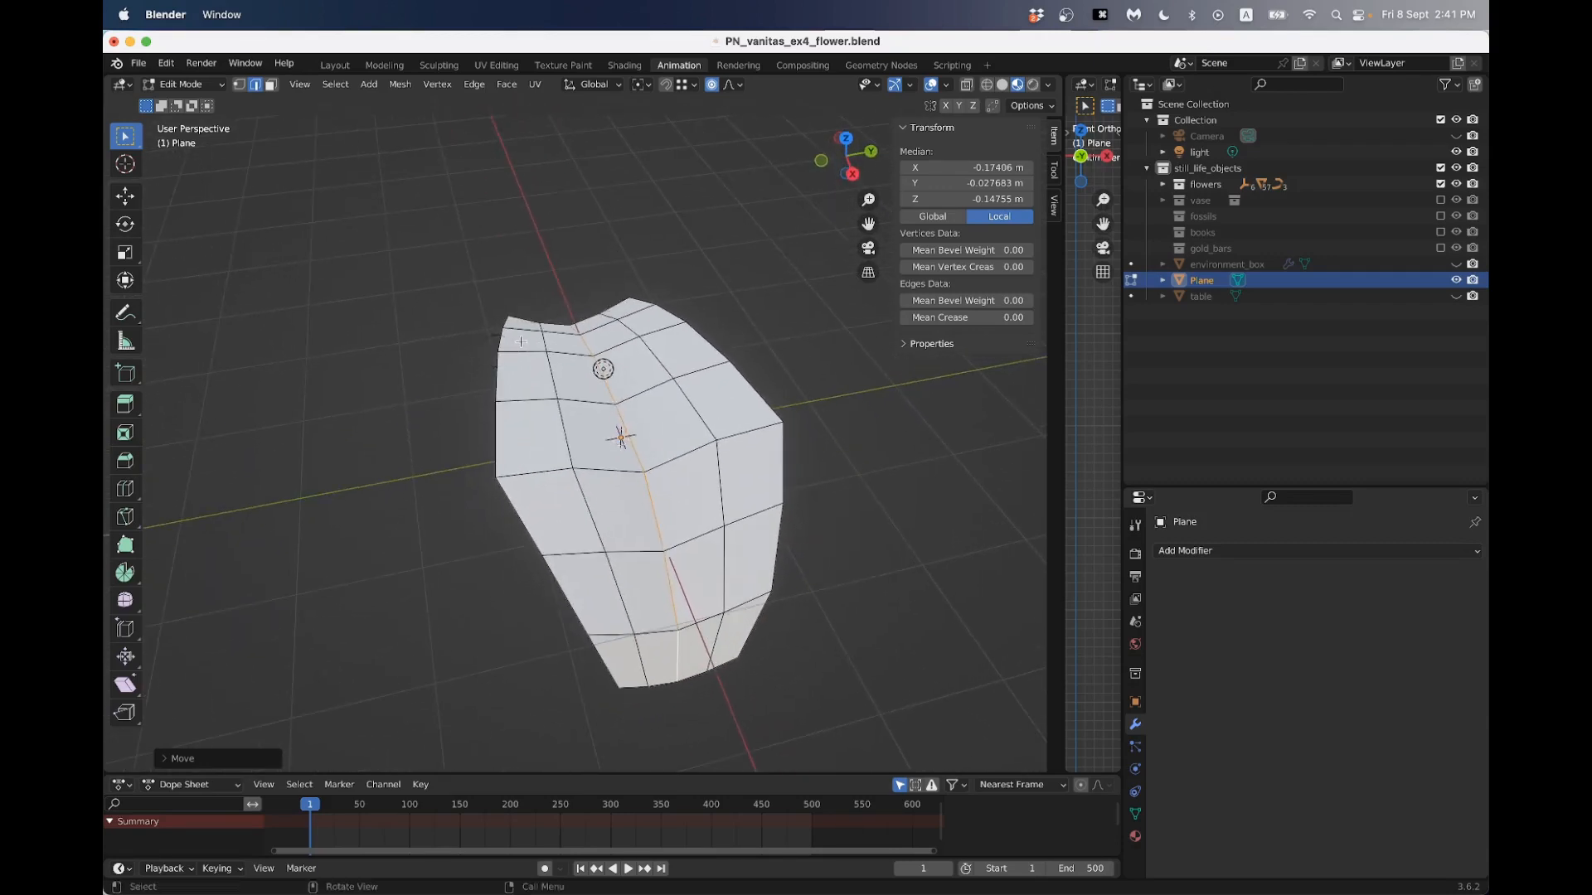
{"action": "key", "text": "super+z"}
{"action": "key", "text": "g"}
{"action": "key", "text": "z"}
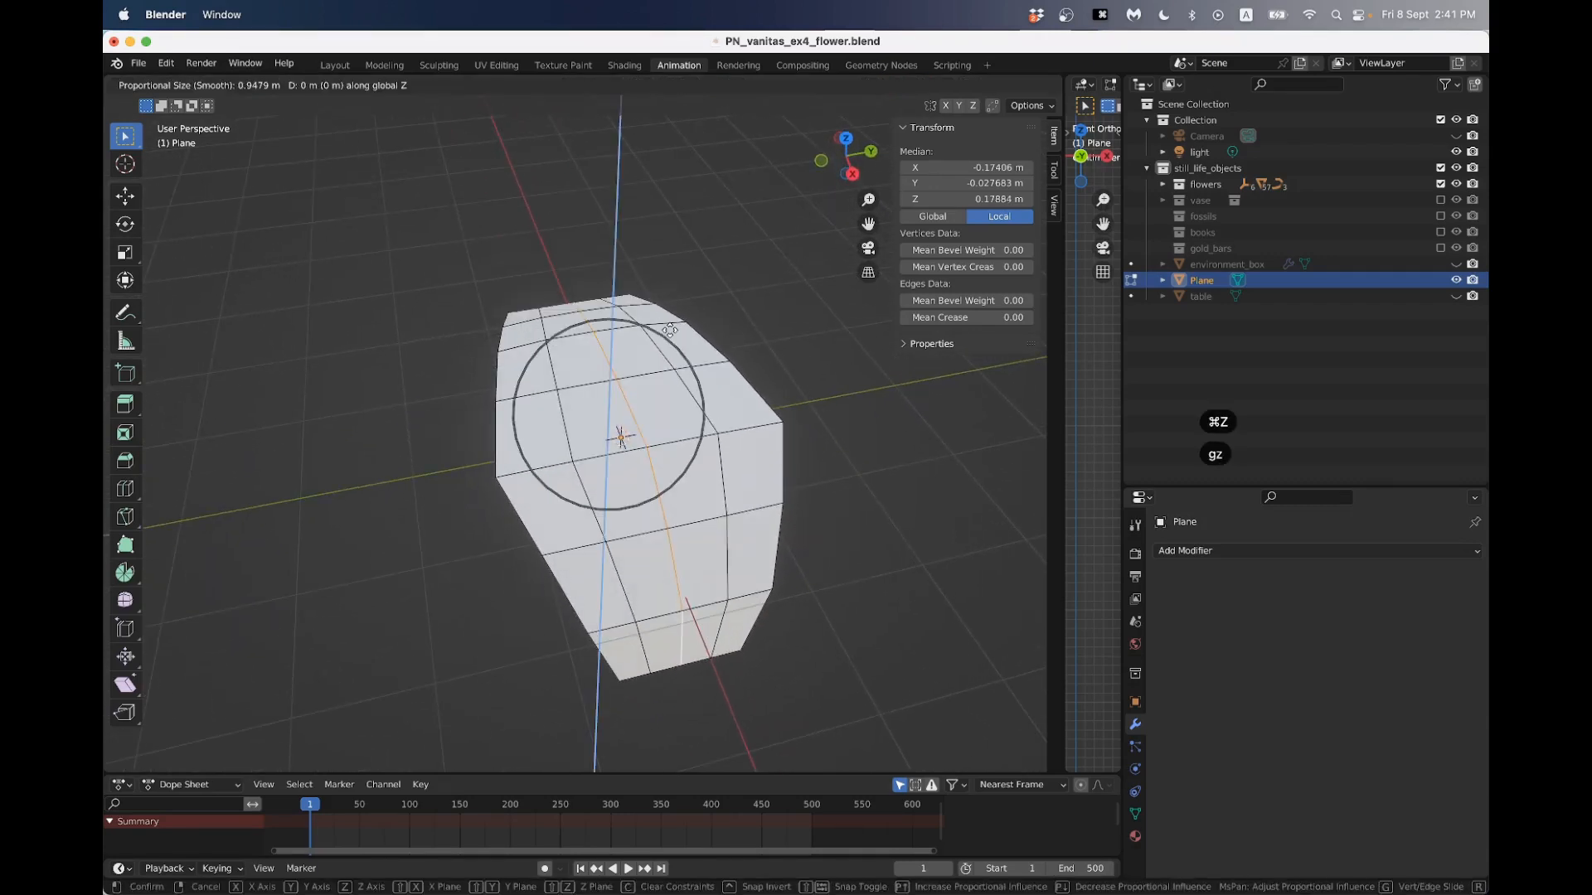
{"action": "scroll", "coordinate": [669, 329], "scroll_direction": "down", "scroll_amount": 4}
{"action": "key", "text": "x"}
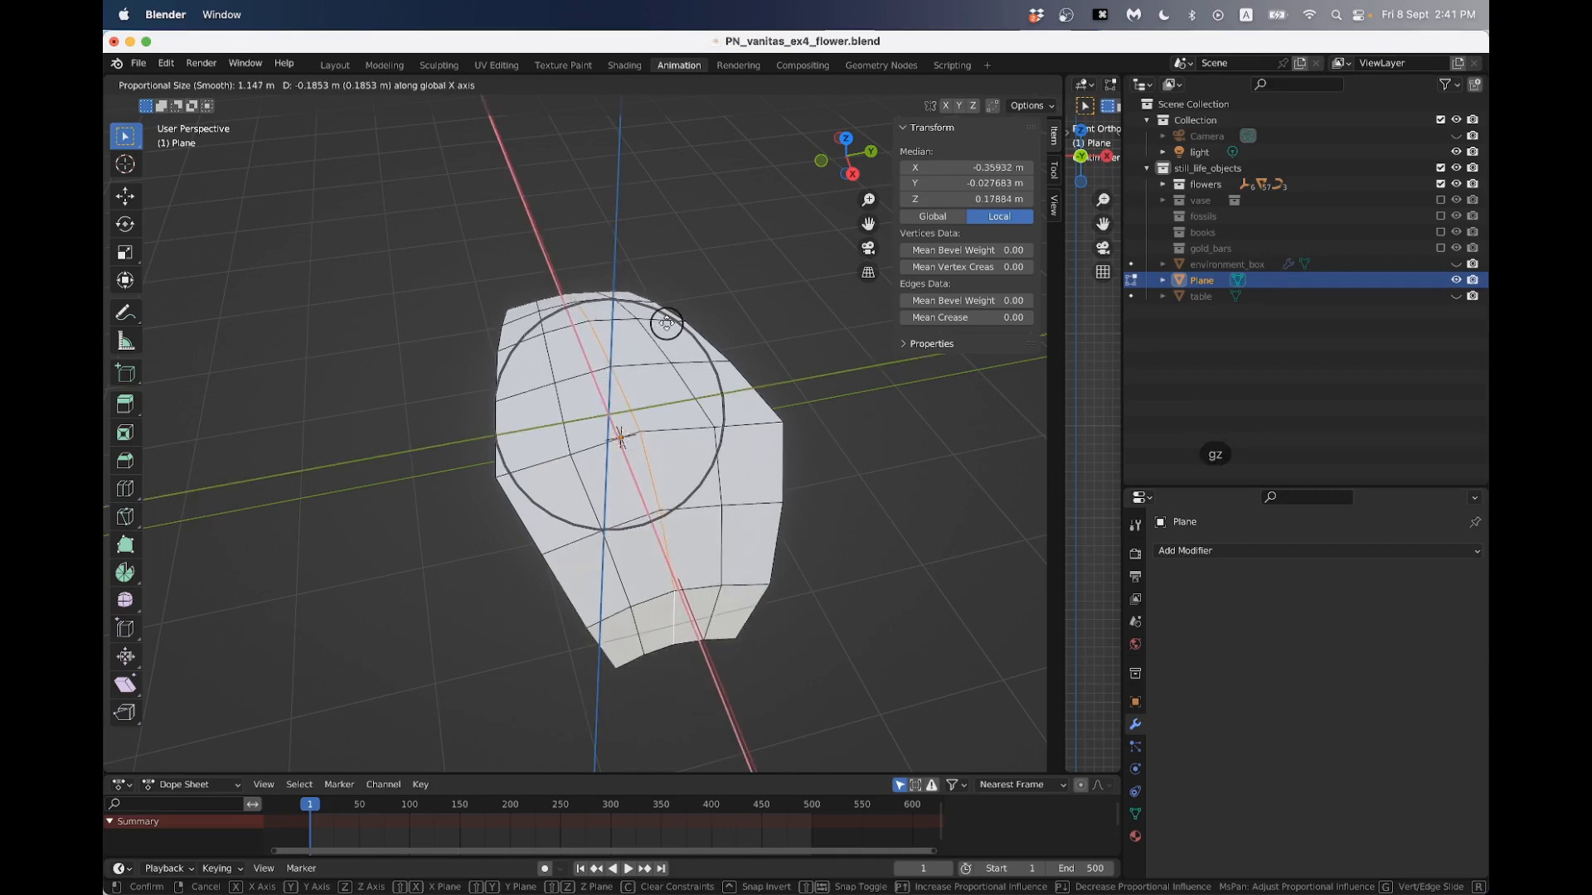
{"action": "key", "text": "super+z"}
{"action": "right_click", "coordinate": [650, 346]}
- Lower the petal's lengthwise centre line about 0.38 m along Z with a proportional size of about 1.26 m and leave Edit Mode
{"action": "middle_click_drag", "start_coordinate": [650, 346], "coordinate": [601, 309]}
{"action": "key", "text": "g"}
{"action": "key", "text": "z"}
{"action": "scroll", "coordinate": [602, 315], "scroll_direction": "down", "scroll_amount": 4}
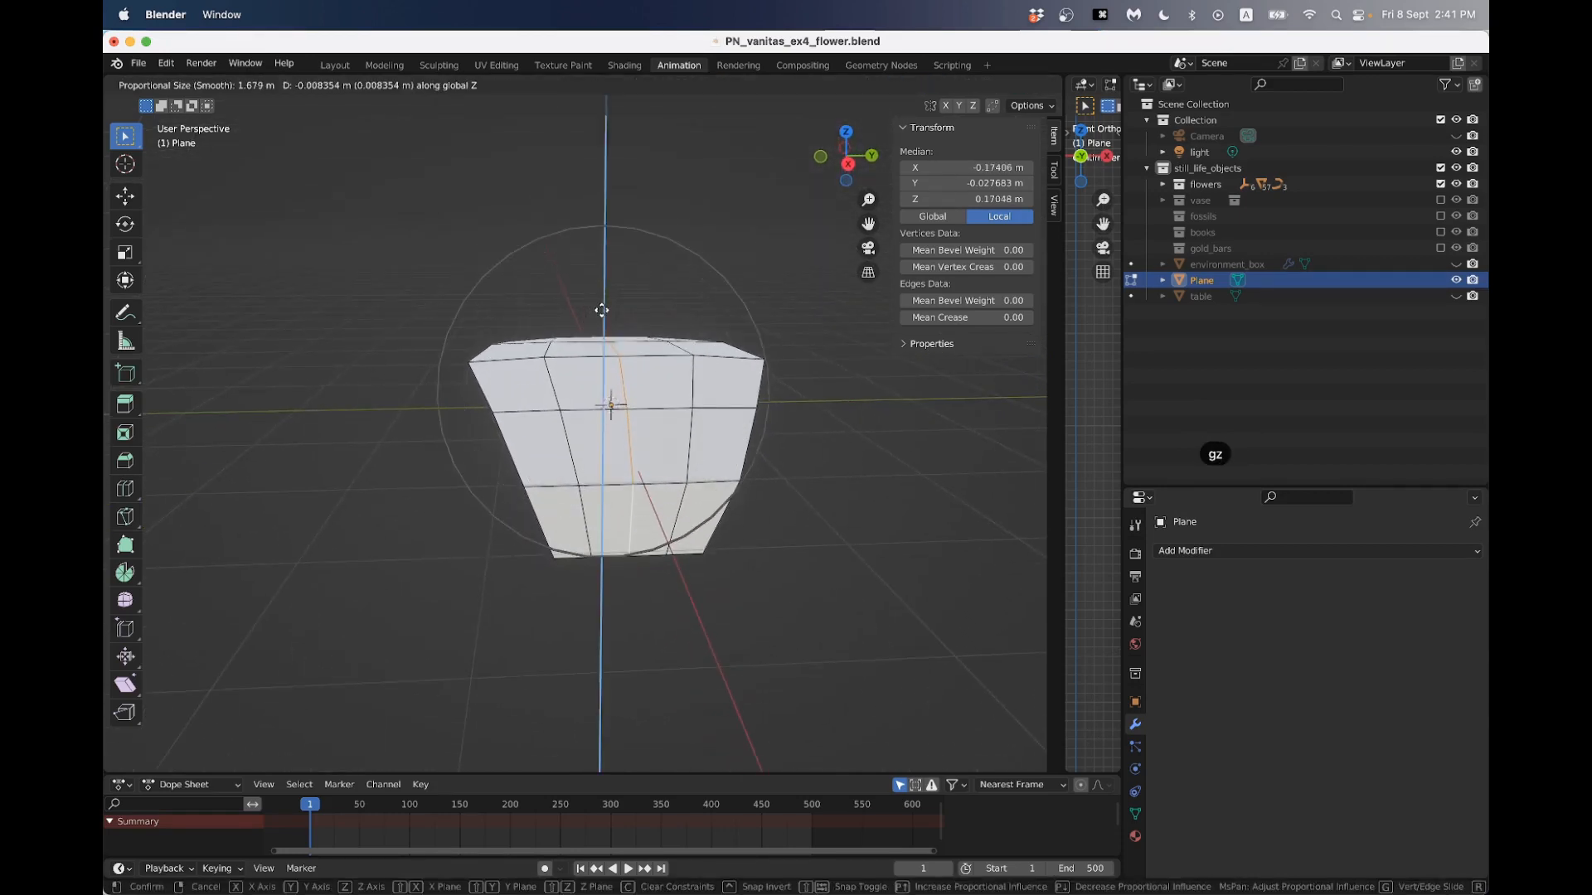
{"action": "scroll", "coordinate": [602, 332], "scroll_direction": "up", "scroll_amount": 3}
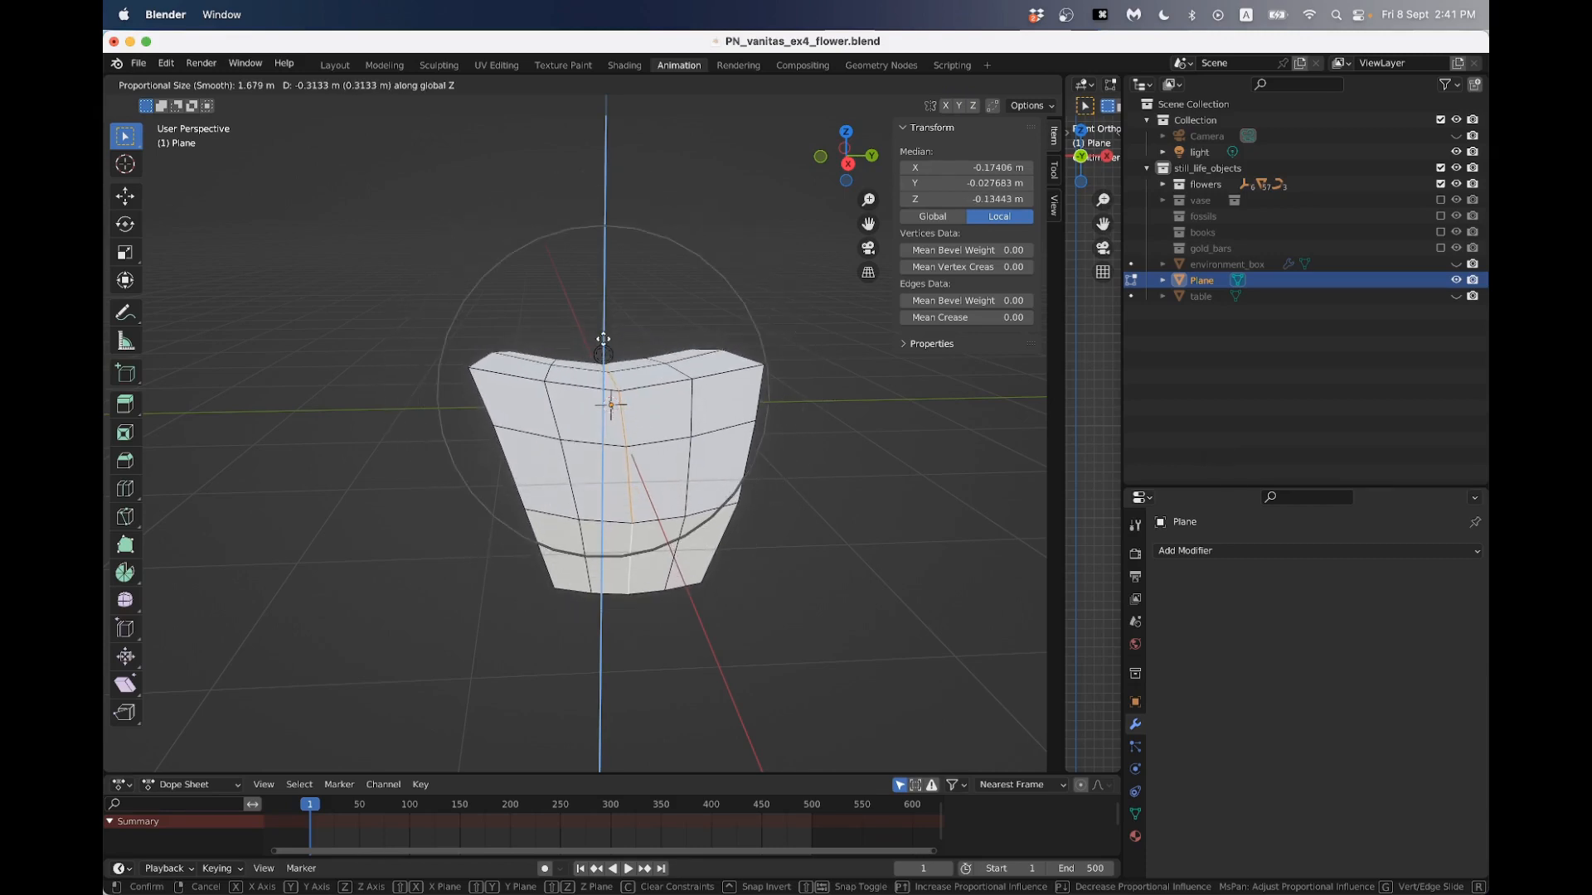
{"action": "scroll", "coordinate": [604, 343], "scroll_direction": "up", "scroll_amount": 4}
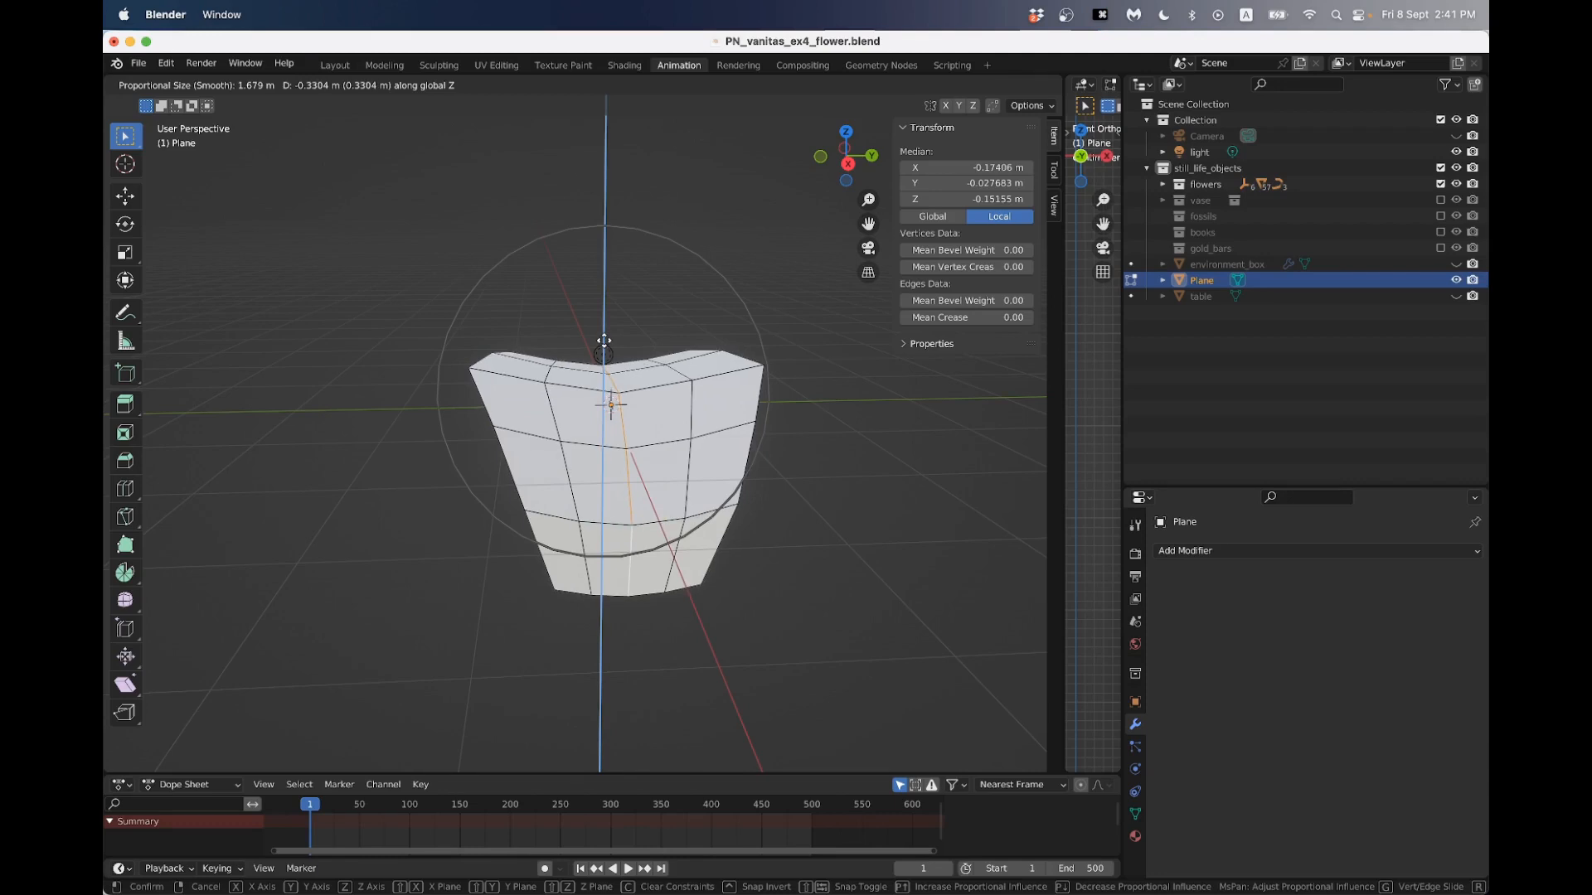
{"action": "scroll", "coordinate": [604, 344], "scroll_direction": "down", "scroll_amount": 2}
{"action": "scroll", "coordinate": [604, 347], "scroll_direction": "up", "scroll_amount": 1}
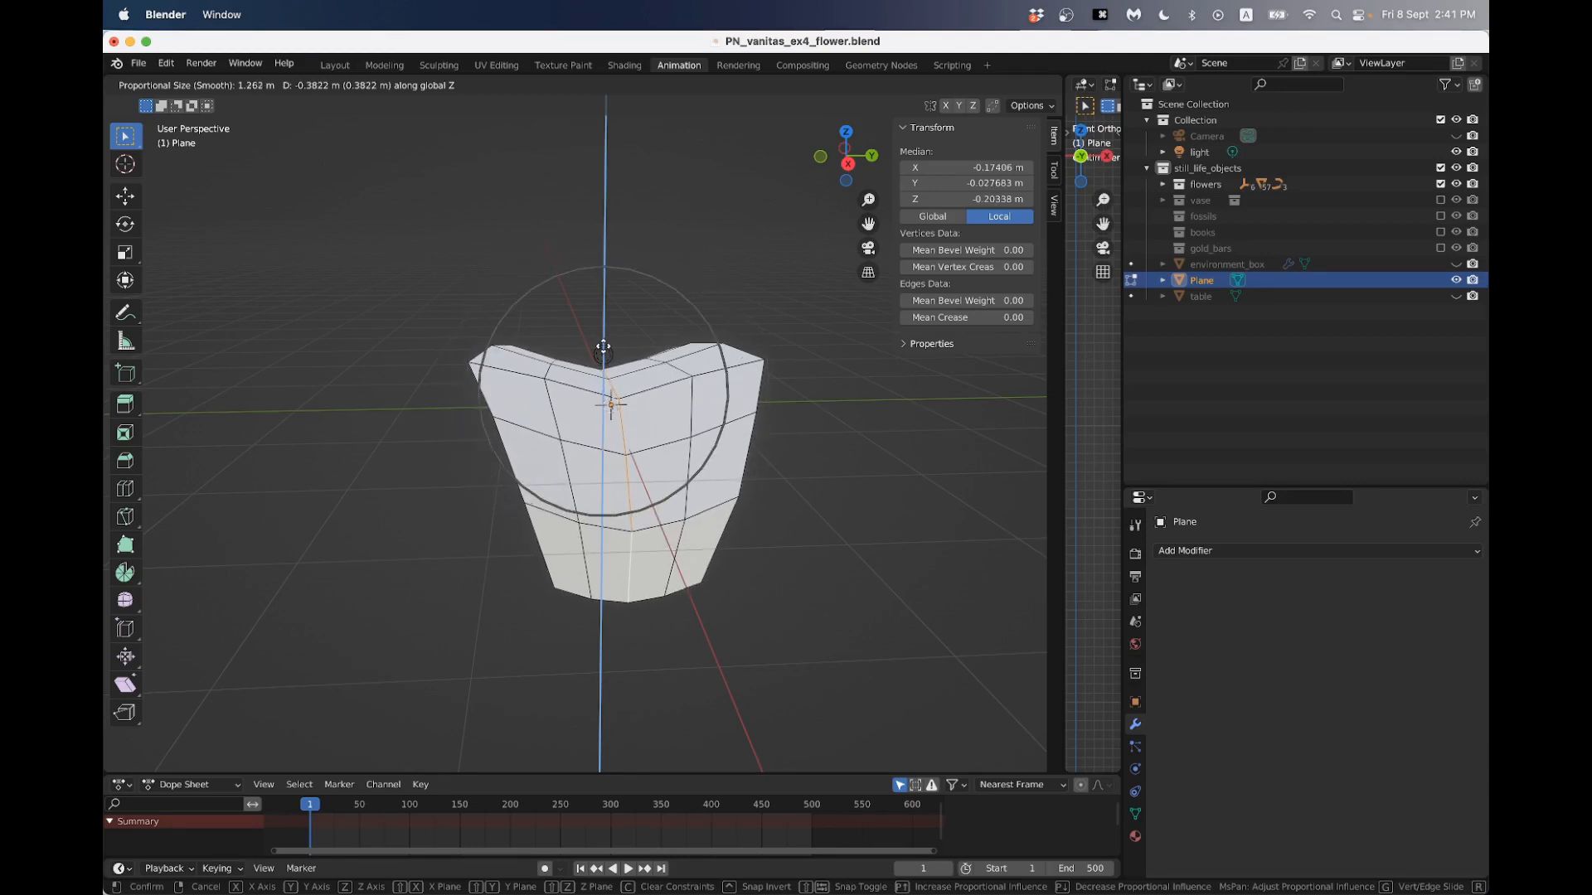
{"action": "left_click", "coordinate": [602, 353]}
{"action": "key", "text": "Tab"}
- Add a Subdivision Surface modifier to the petal plane
{"action": "middle_click_drag", "start_coordinate": [602, 353], "coordinate": [546, 413]}
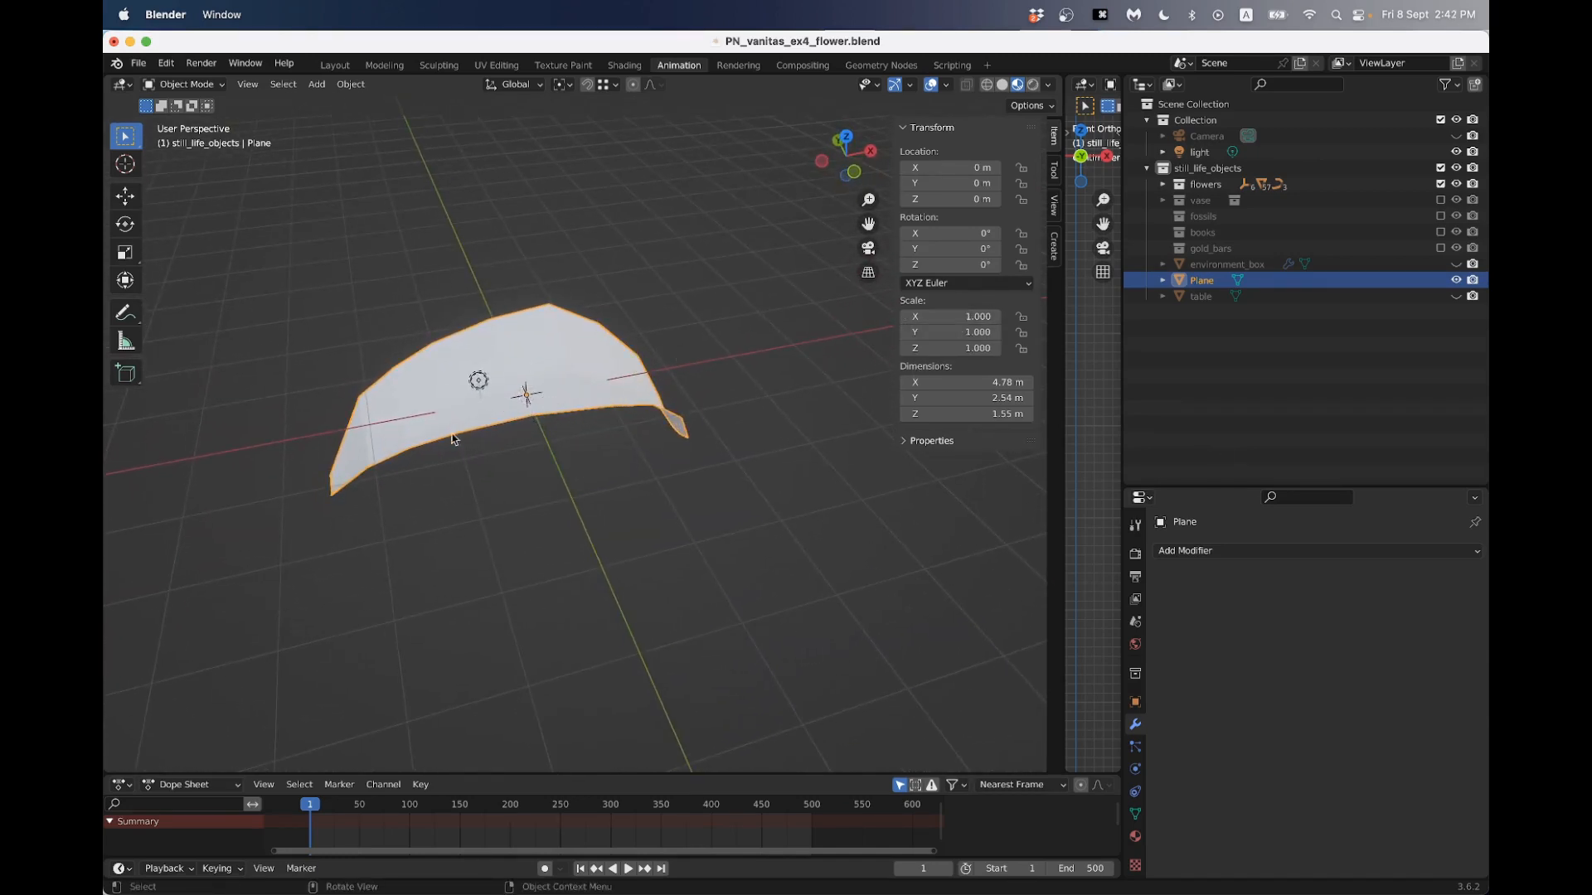
{"action": "middle_click_drag", "start_coordinate": [572, 440], "coordinate": [567, 387]}
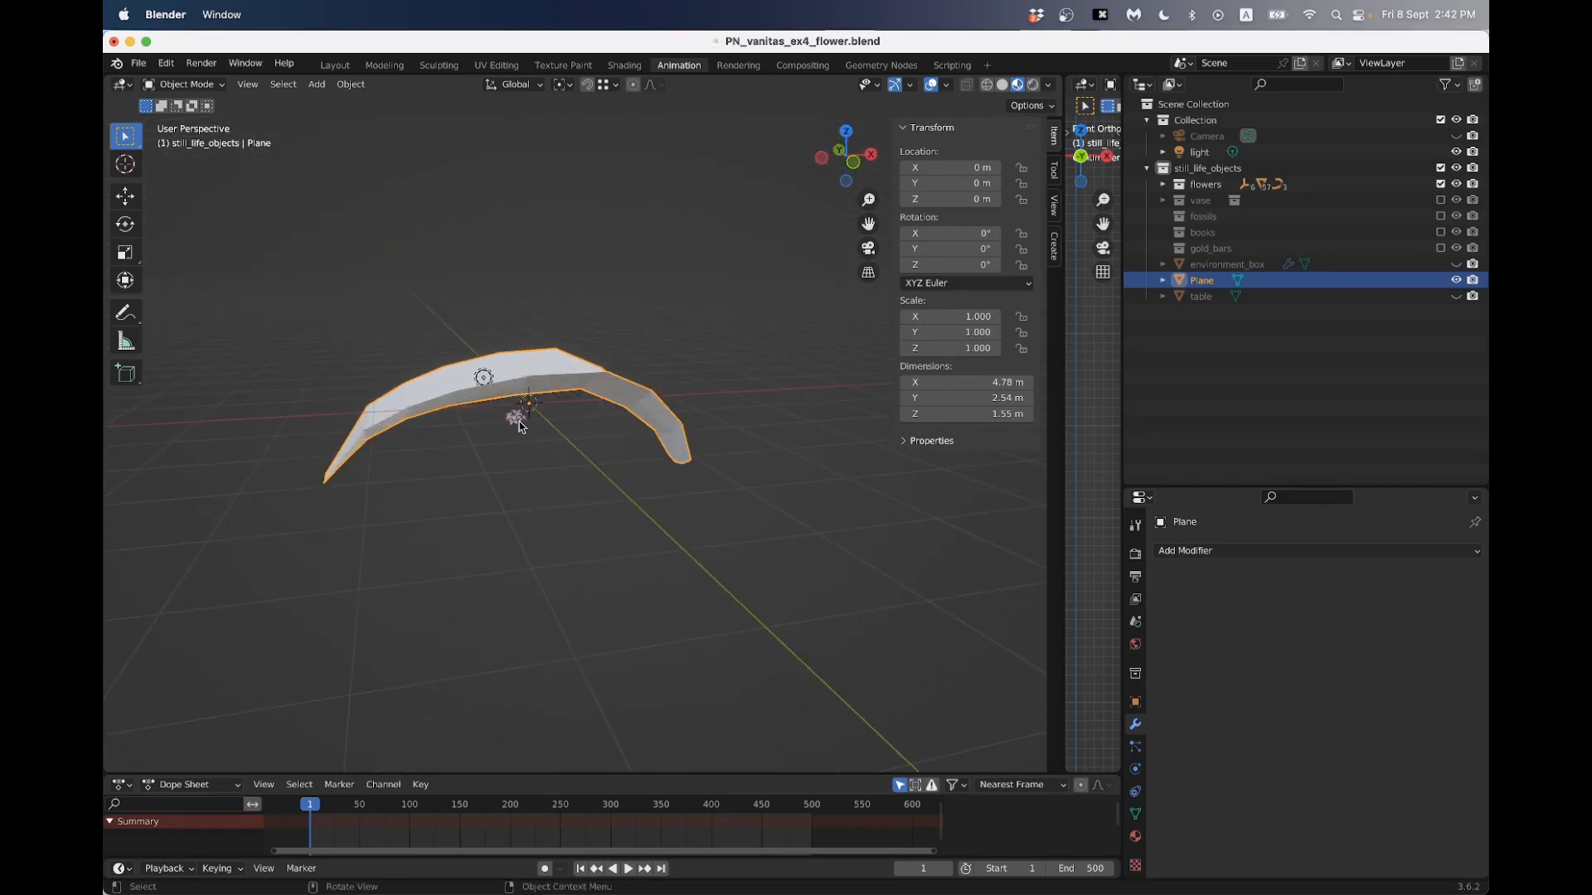
{"action": "middle_click_drag", "start_coordinate": [647, 392], "coordinate": [572, 498]}
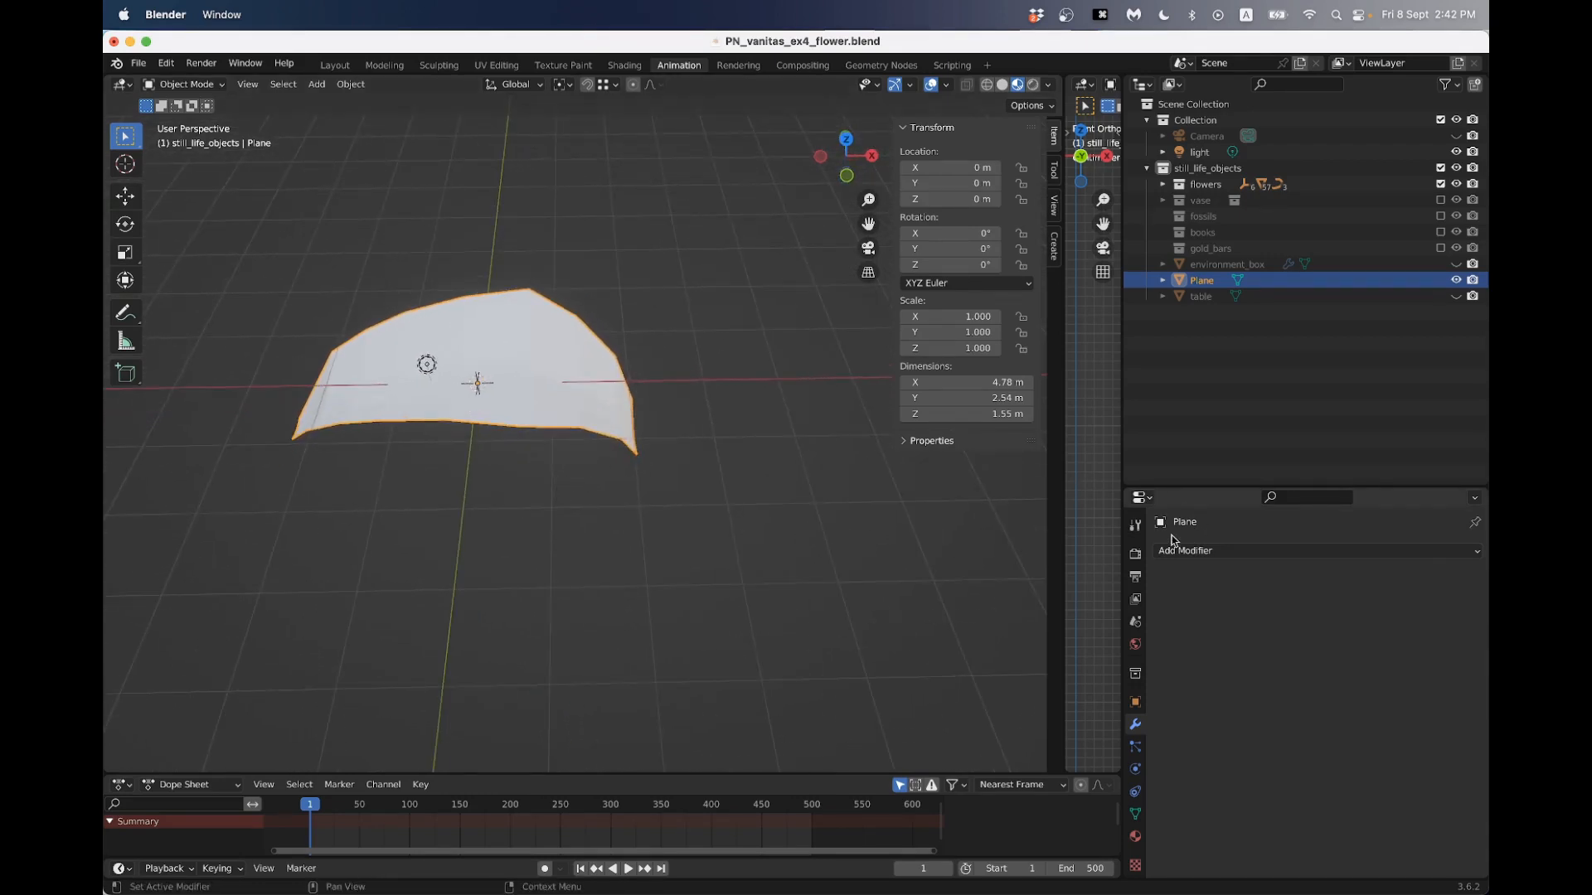
{"action": "left_click", "coordinate": [1221, 553]}
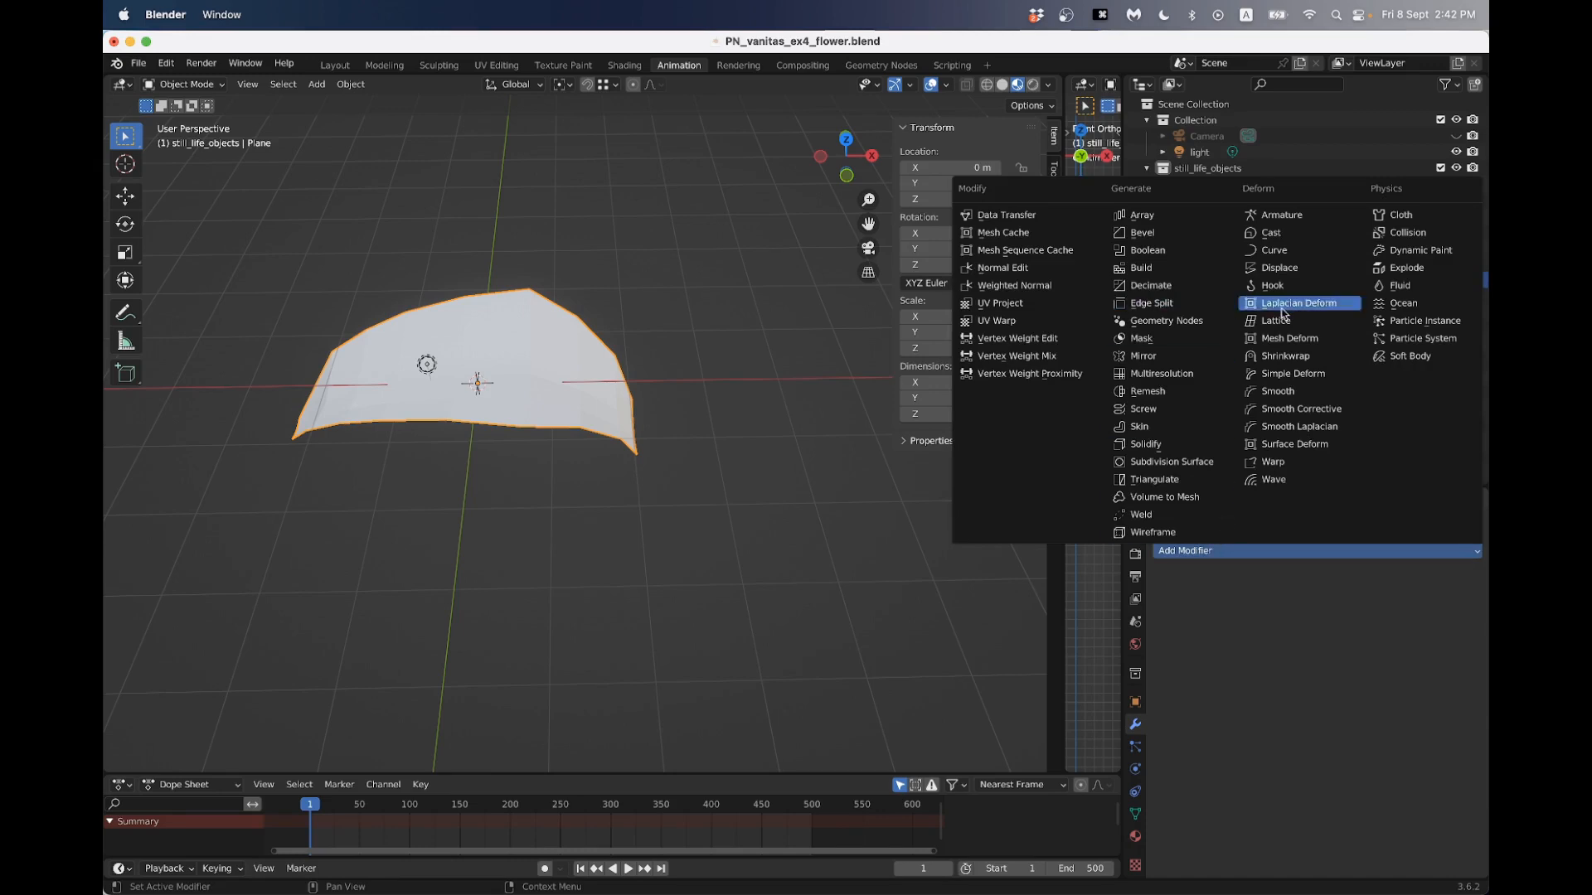
{"action": "left_click", "coordinate": [1225, 462]}
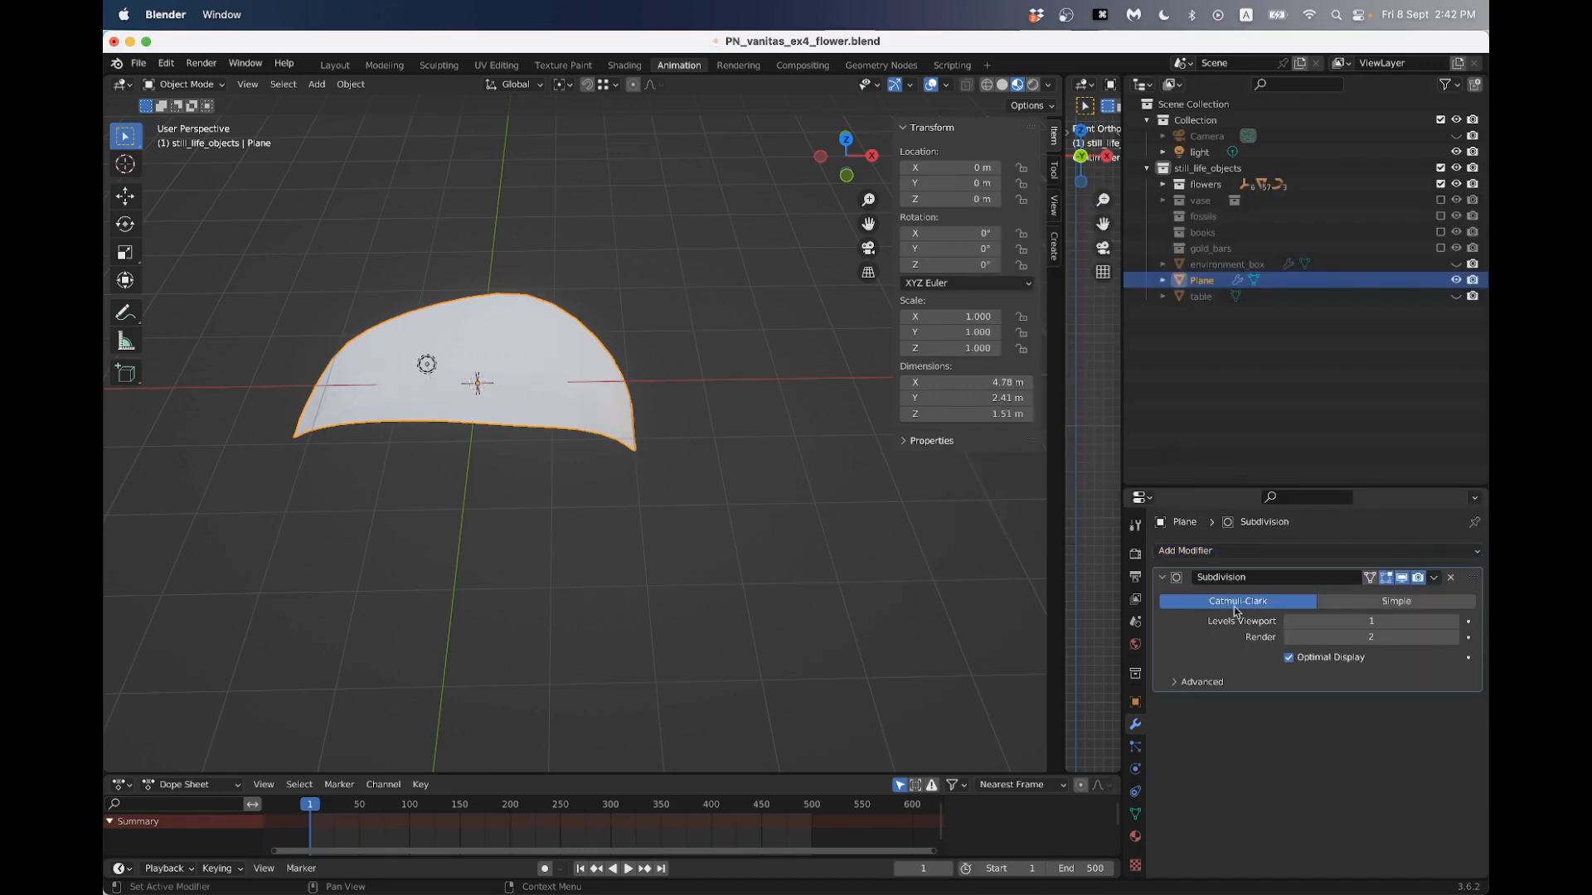
{"action": "middle_click_drag", "start_coordinate": [431, 444], "coordinate": [614, 430]}
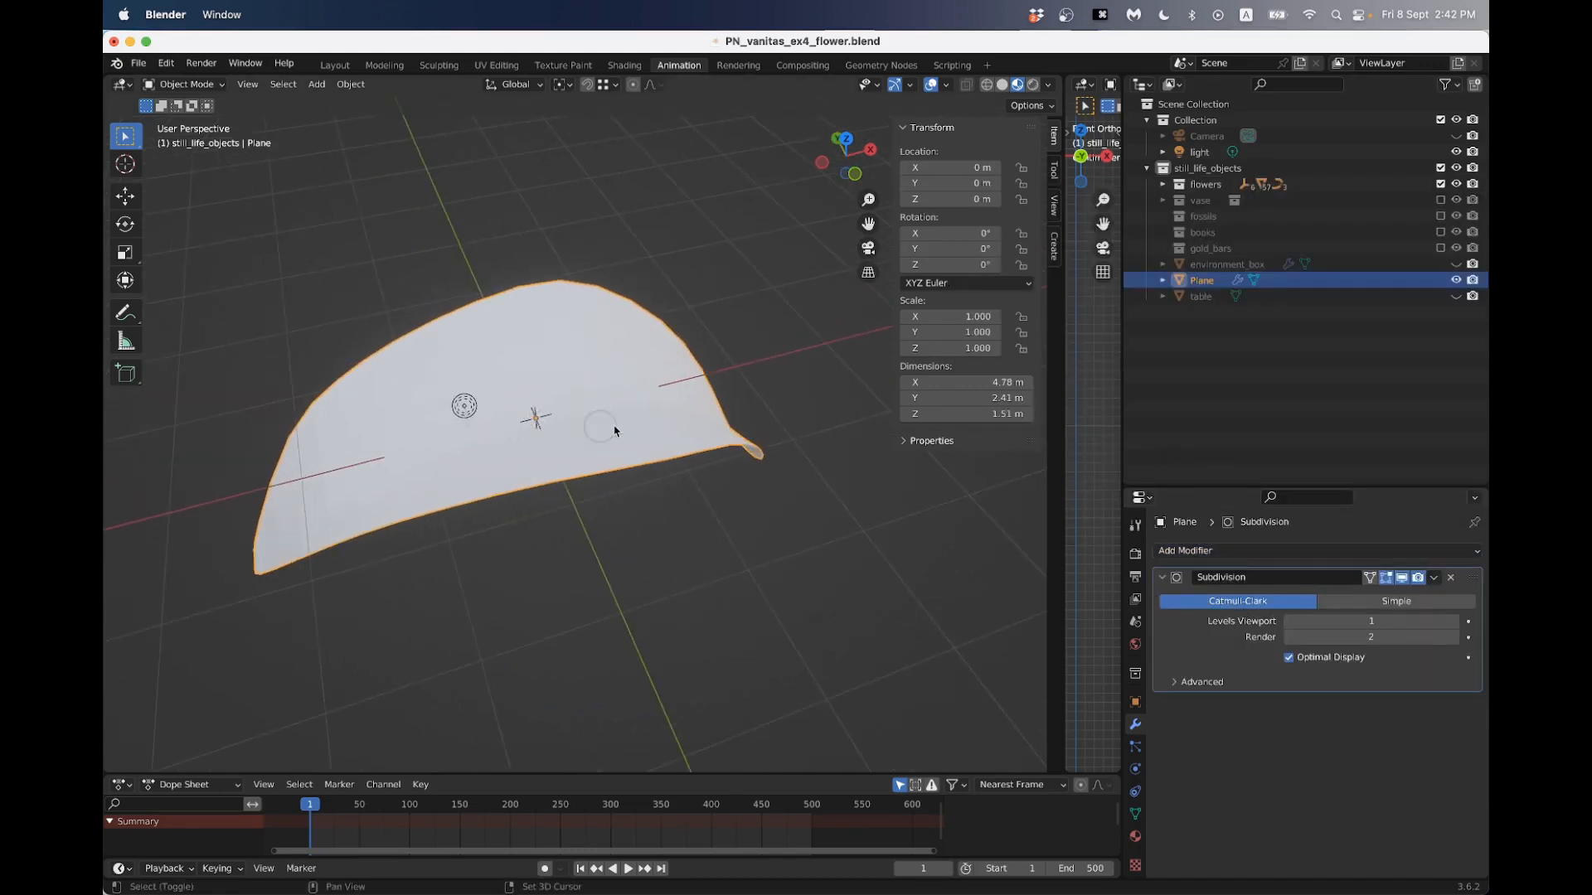
- Try applying the petal's Subdivision modifier in Simple mode and check the mesh it produces in Edit Mode
{"action": "left_click", "coordinate": [1393, 603]}
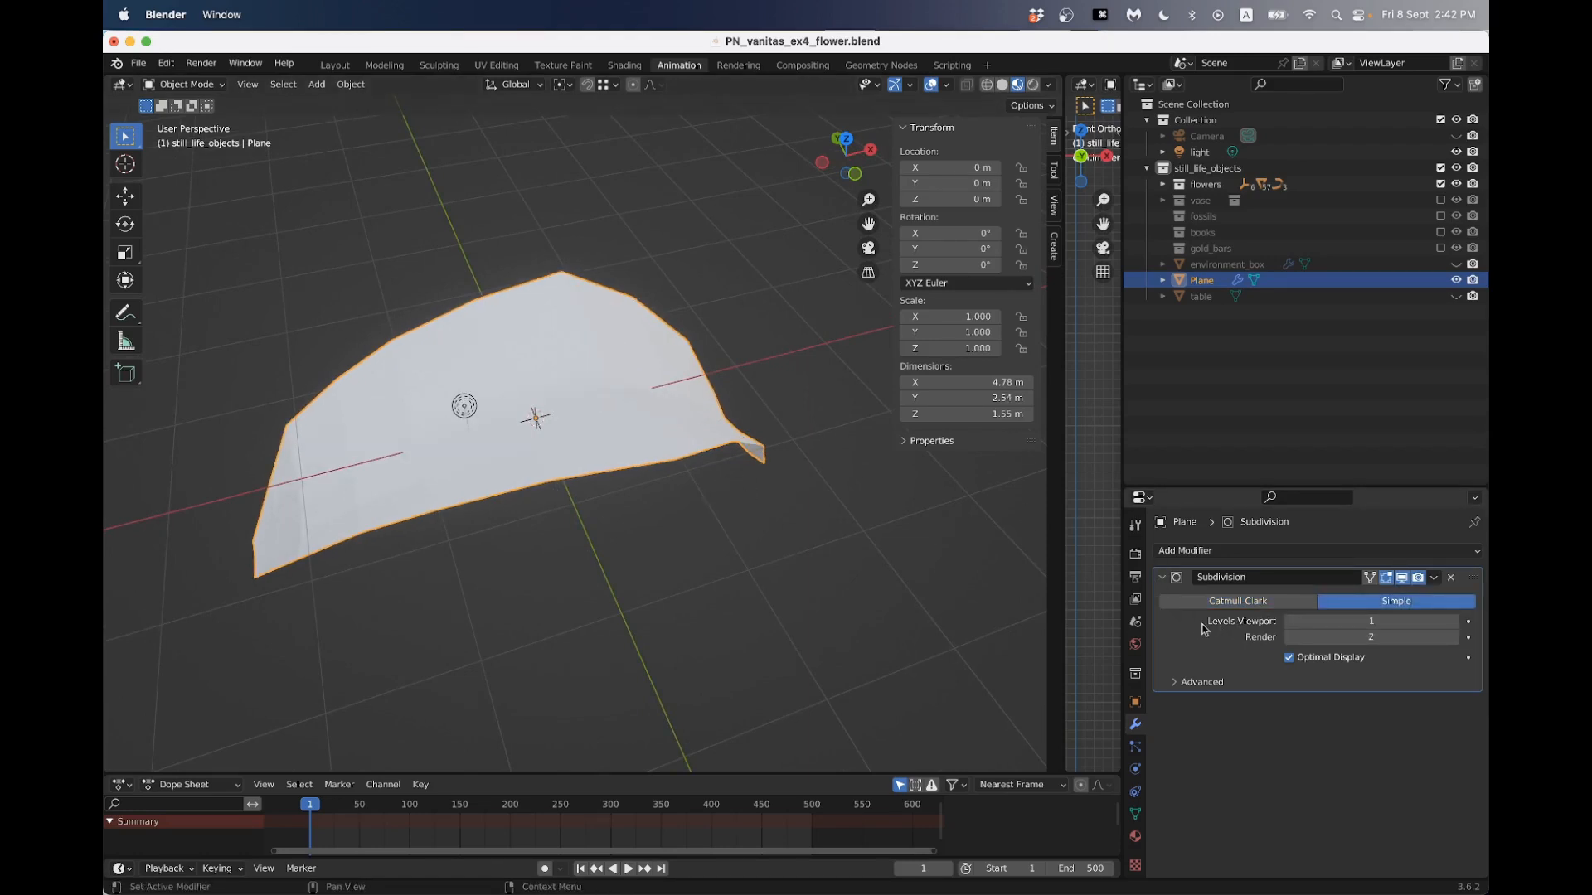
{"action": "left_click", "coordinate": [1433, 578]}
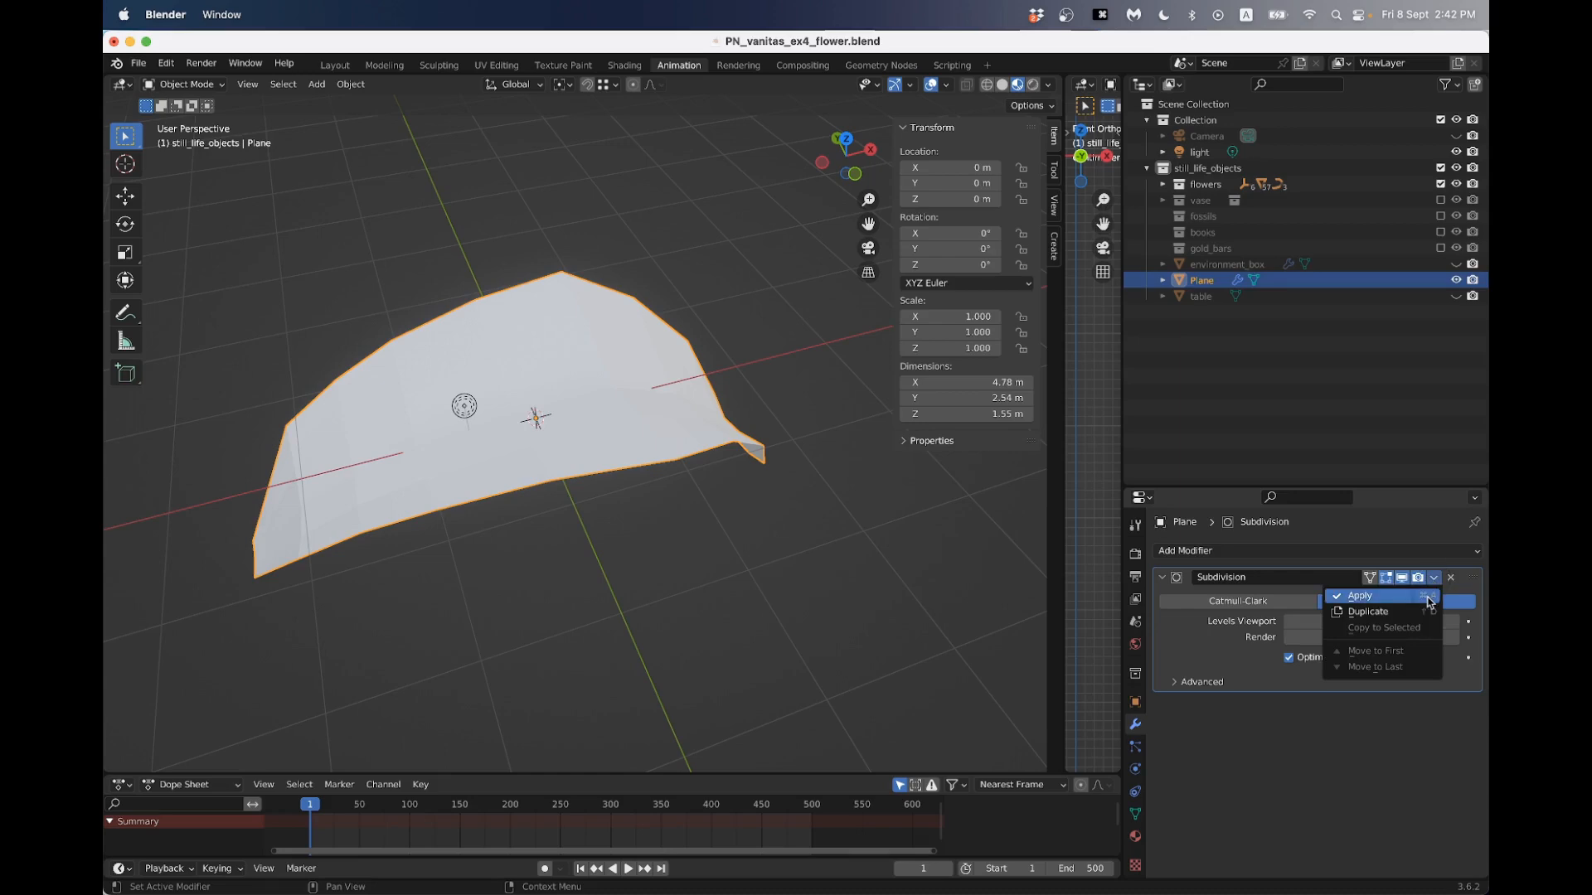
{"action": "left_click", "coordinate": [1374, 596]}
{"action": "key", "text": "Tab"}
{"action": "middle_click_drag", "start_coordinate": [590, 406], "coordinate": [607, 375]}
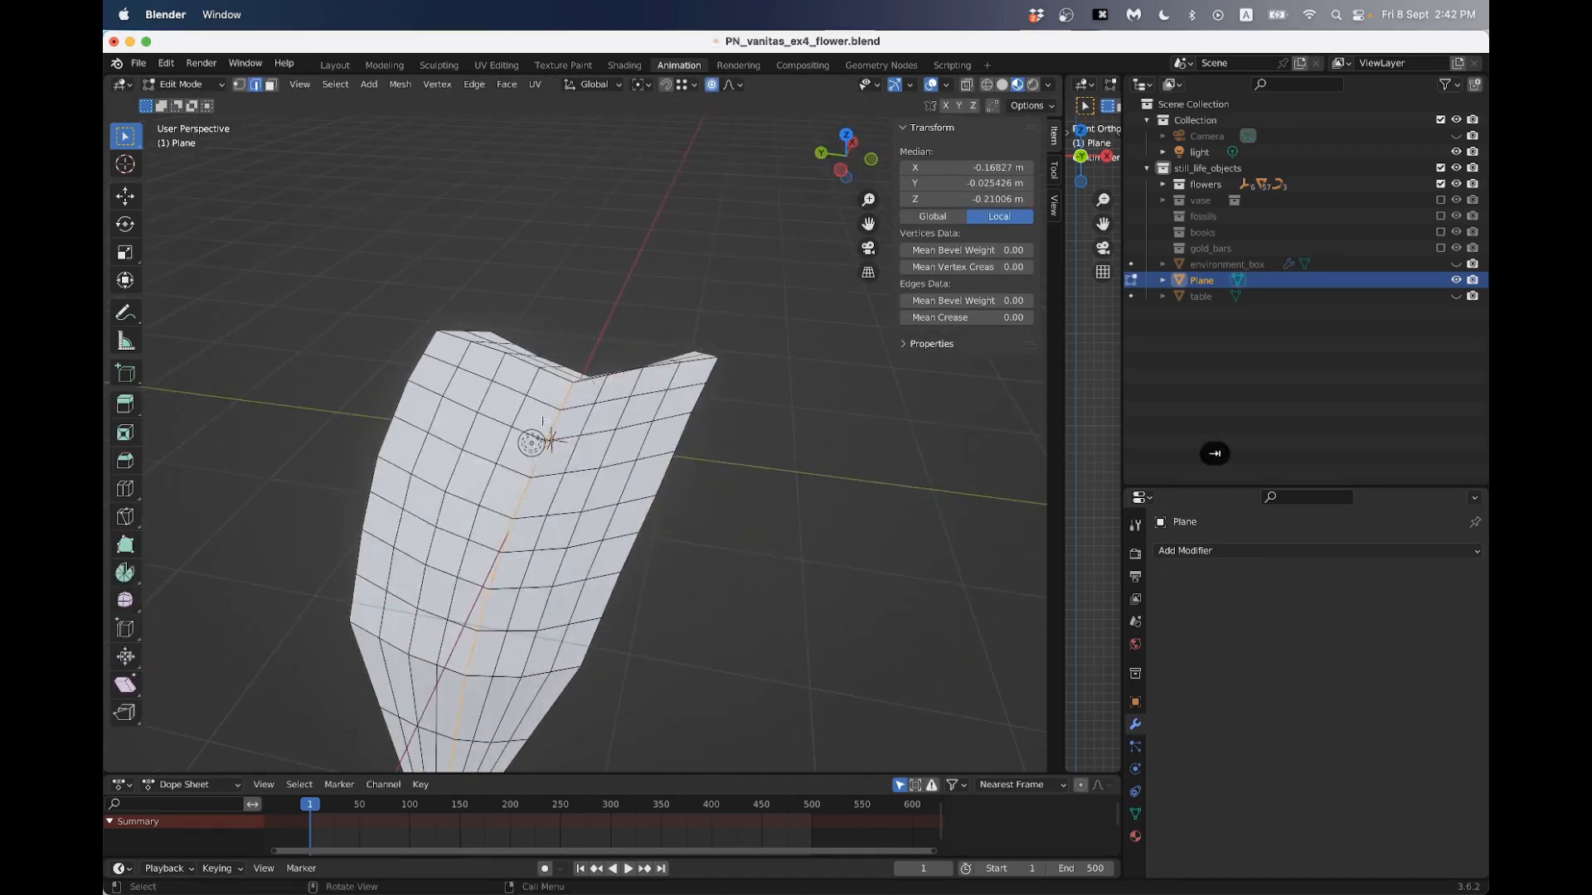
{"action": "key", "text": "Tab"}
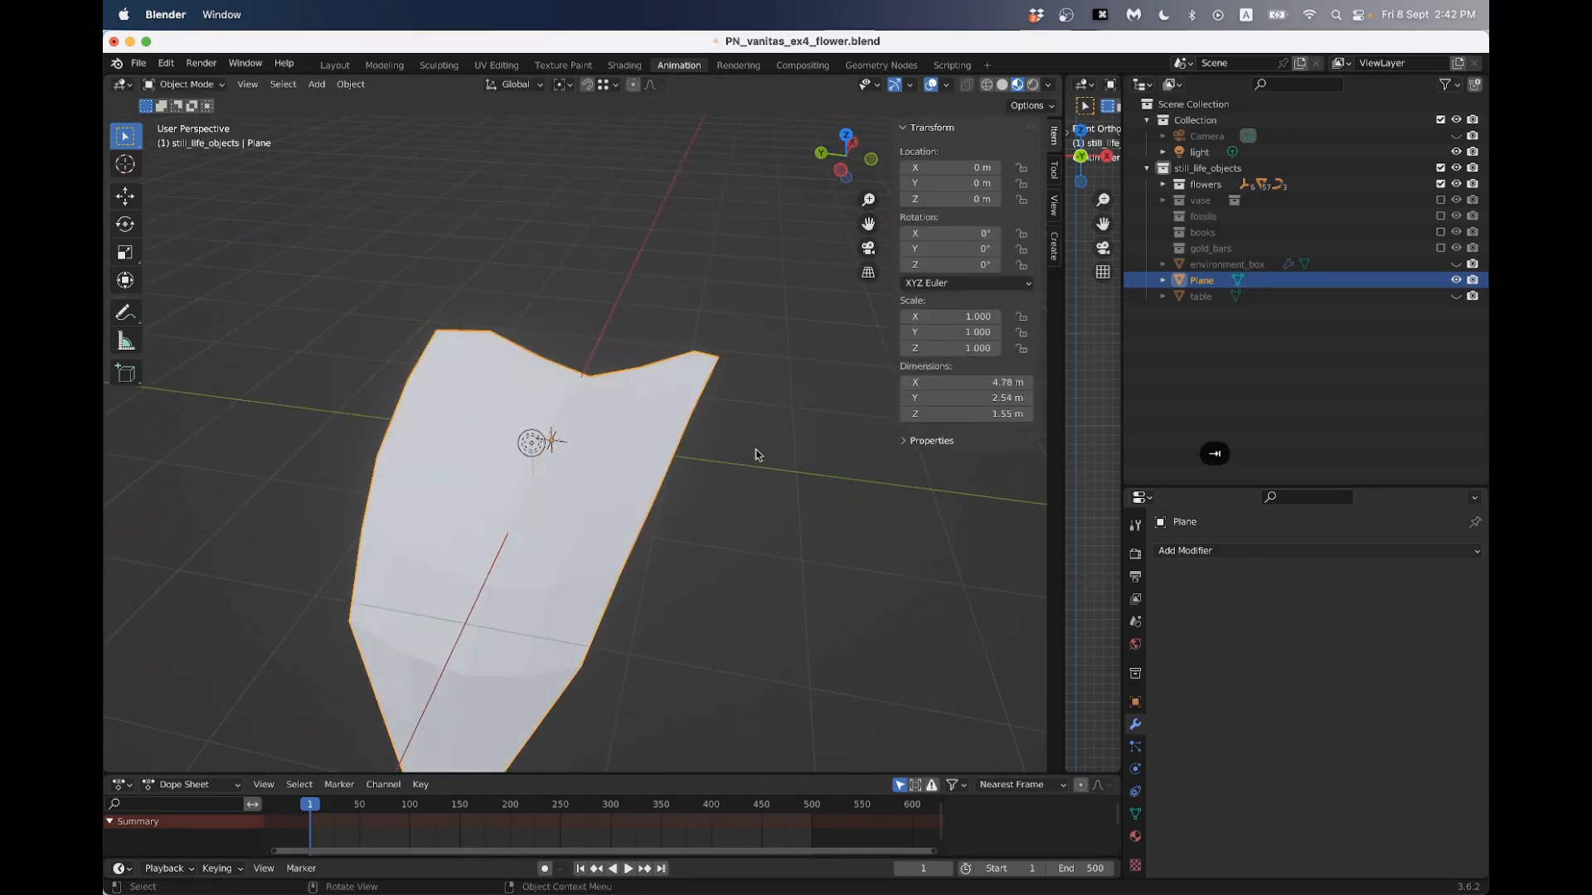
- Undo the application of the Simple subdivision to bring the modifier back
{"action": "key", "text": "super+z"}
{"action": "key", "text": "super+z"}
{"action": "key", "text": "super+z"}
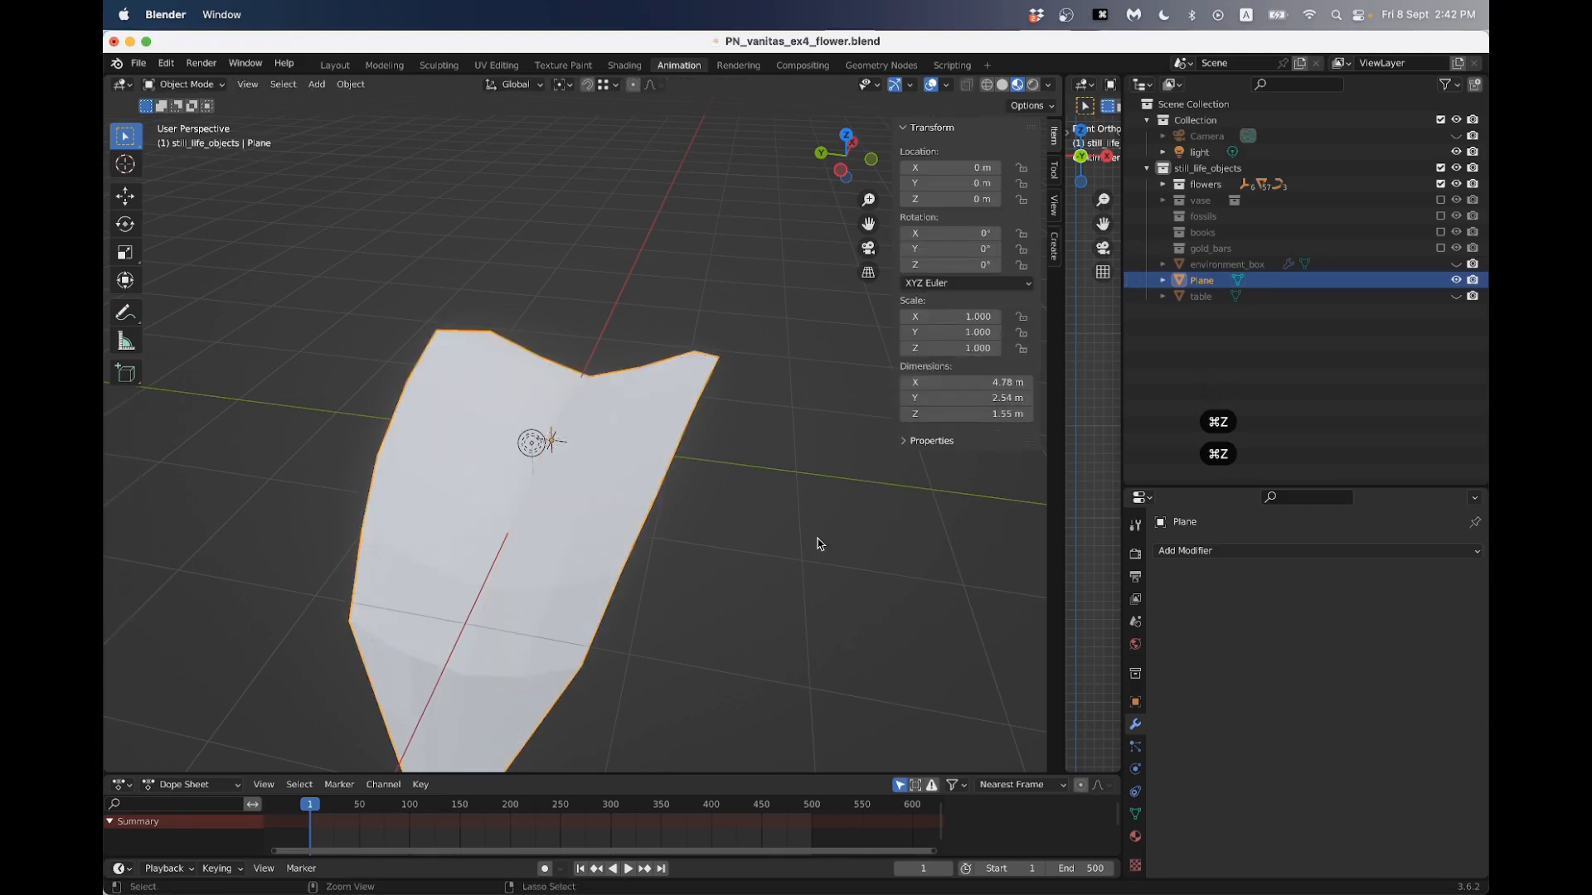
- Set the Subdivision modifier's viewport levels to 3
{"action": "middle_click_drag", "start_coordinate": [931, 569], "coordinate": [918, 572]}
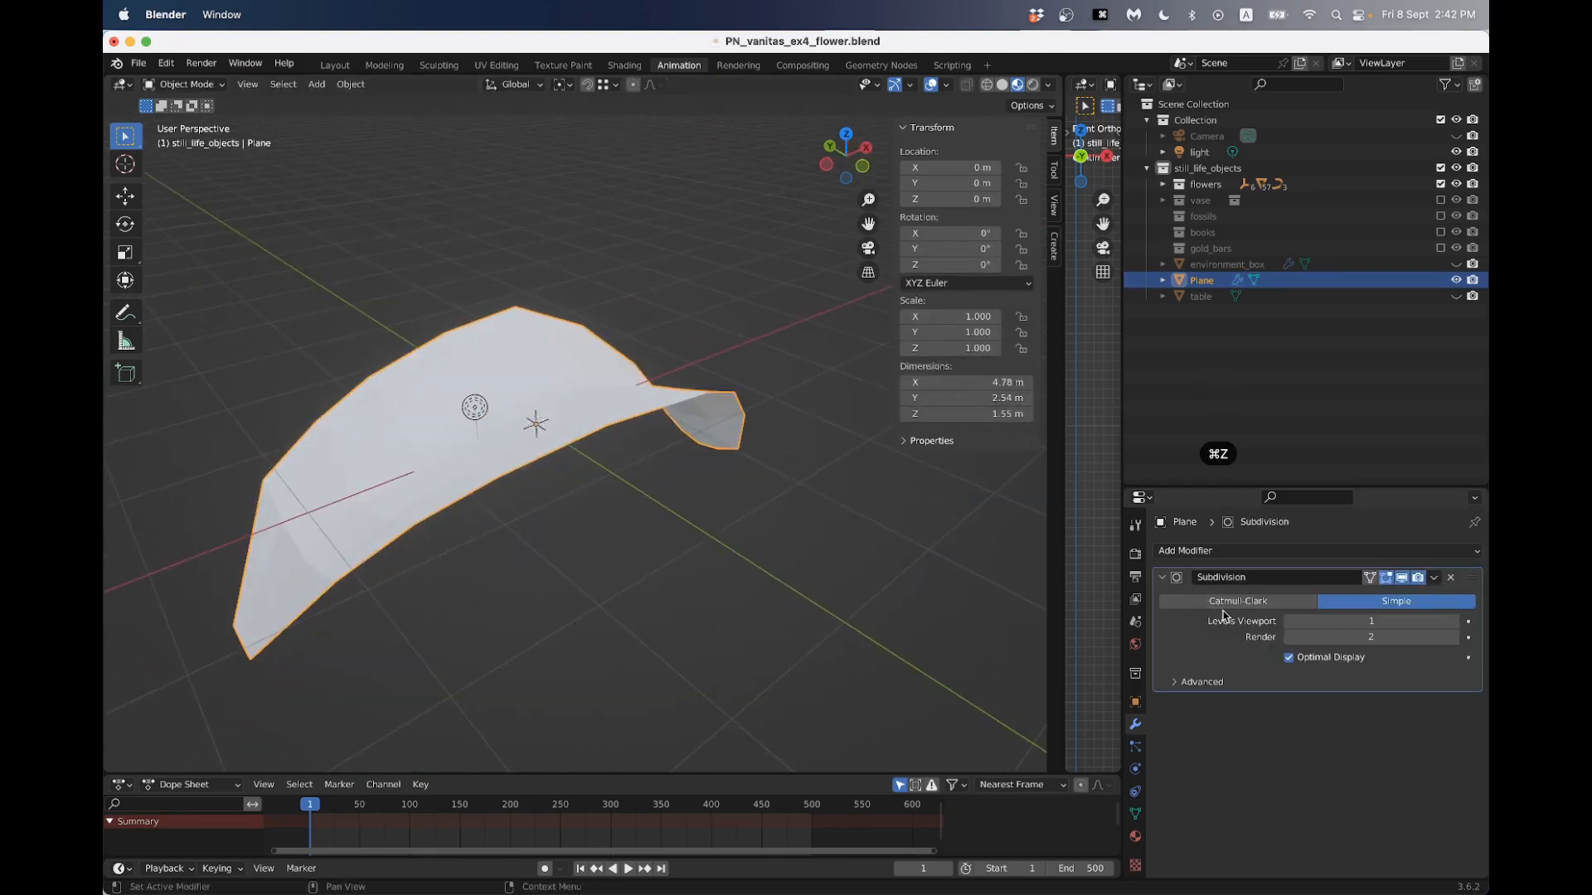
{"action": "left_click", "coordinate": [1452, 623]}
{"action": "left_click", "coordinate": [1452, 623]}
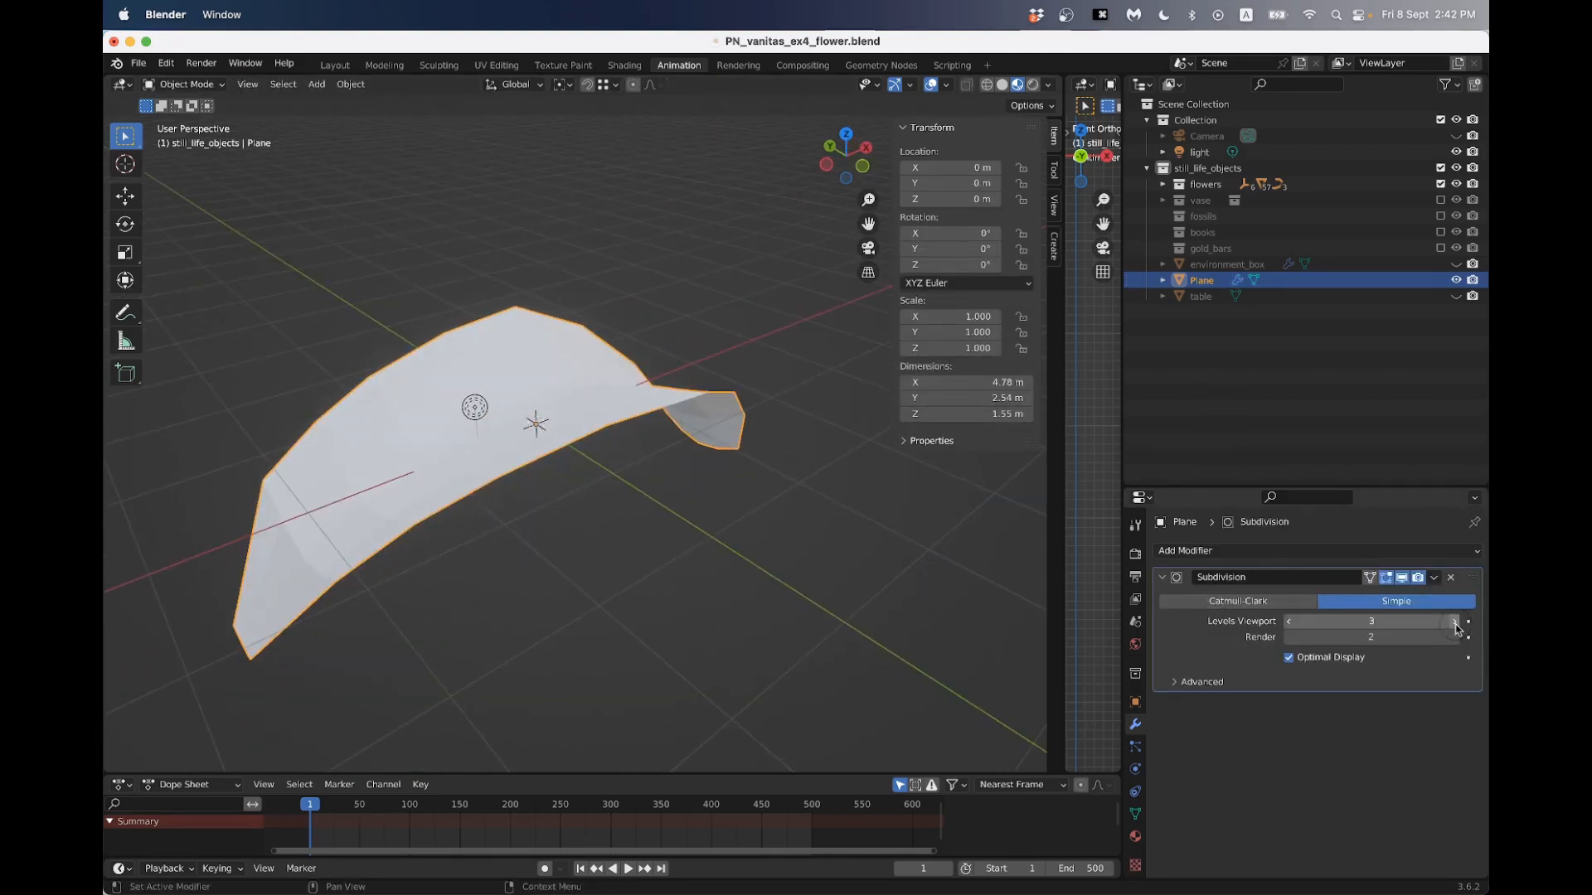
- Try applying the Simple subdivision at viewport level 3 and inspect the petal's mesh density in Edit Mode
{"action": "left_click", "coordinate": [1434, 578]}
{"action": "left_click", "coordinate": [1339, 595]}
{"action": "key", "text": "Tab"}
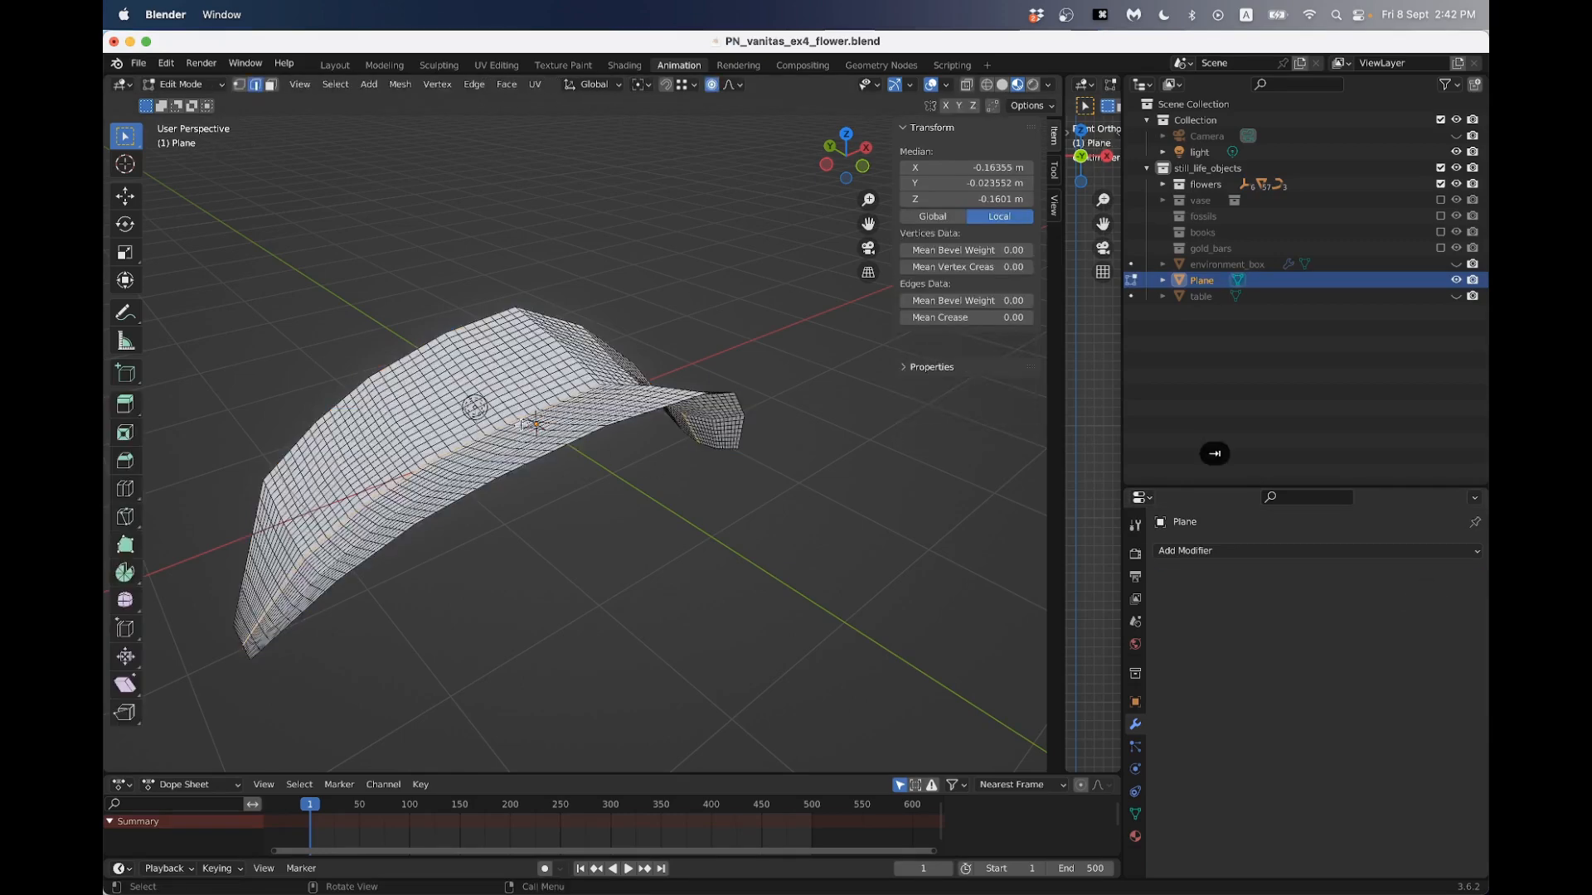
{"action": "middle_click_drag", "start_coordinate": [630, 498], "coordinate": [597, 481]}
{"action": "middle_click_drag", "start_coordinate": [550, 423], "coordinate": [604, 412]}
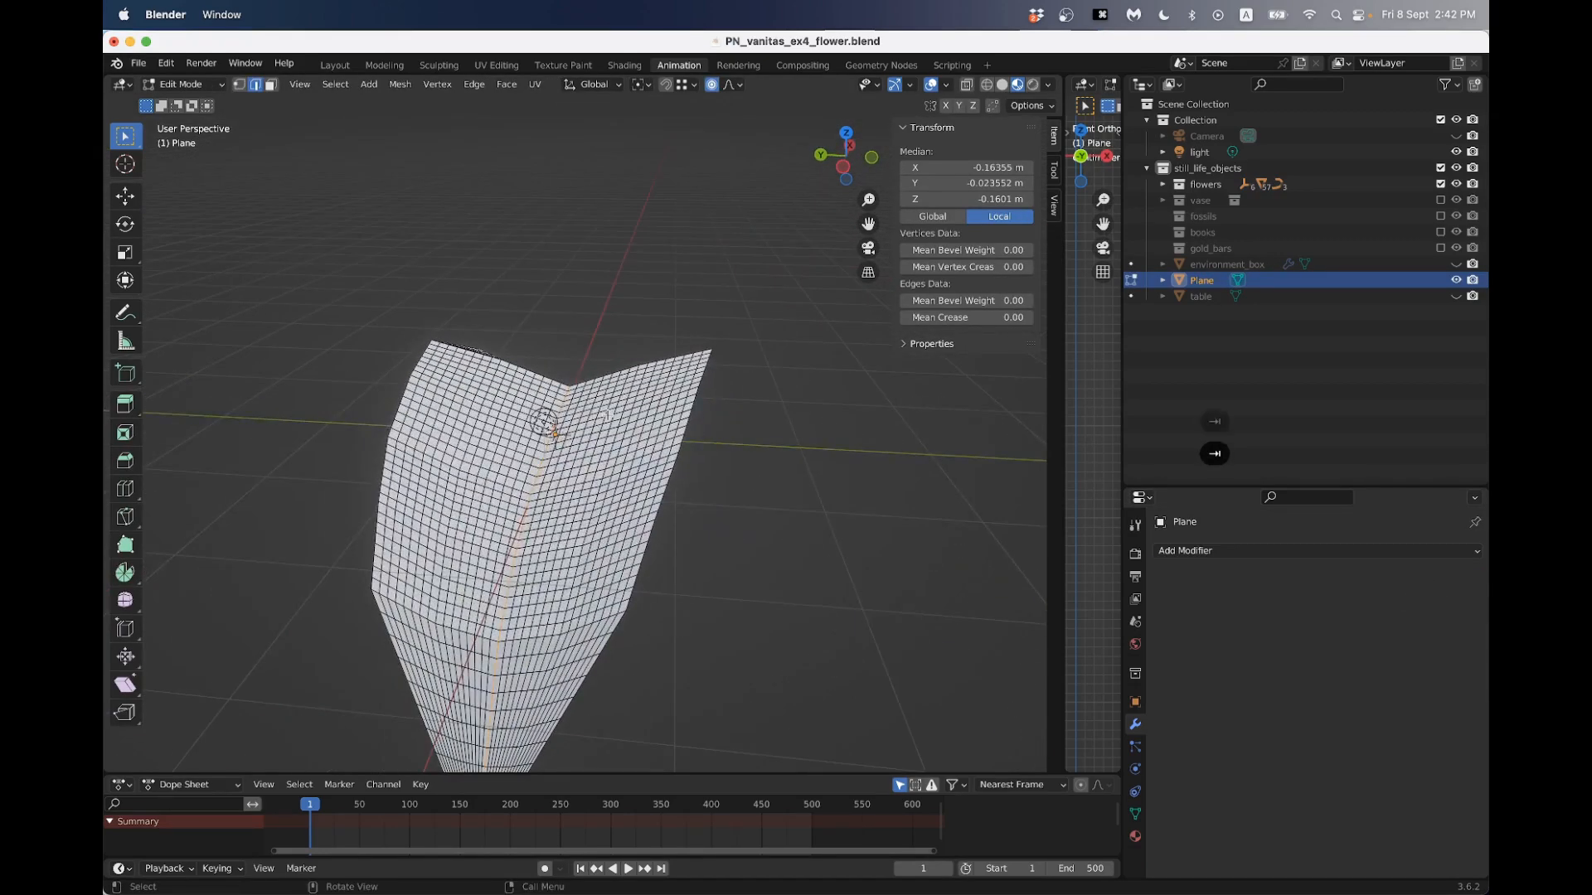
{"action": "key", "text": "Tab"}
- Undo the application of the level 3 subdivision and set the modifier to Catmull-Clark
{"action": "key", "text": "super+z"}
{"action": "key", "text": "super+z"}
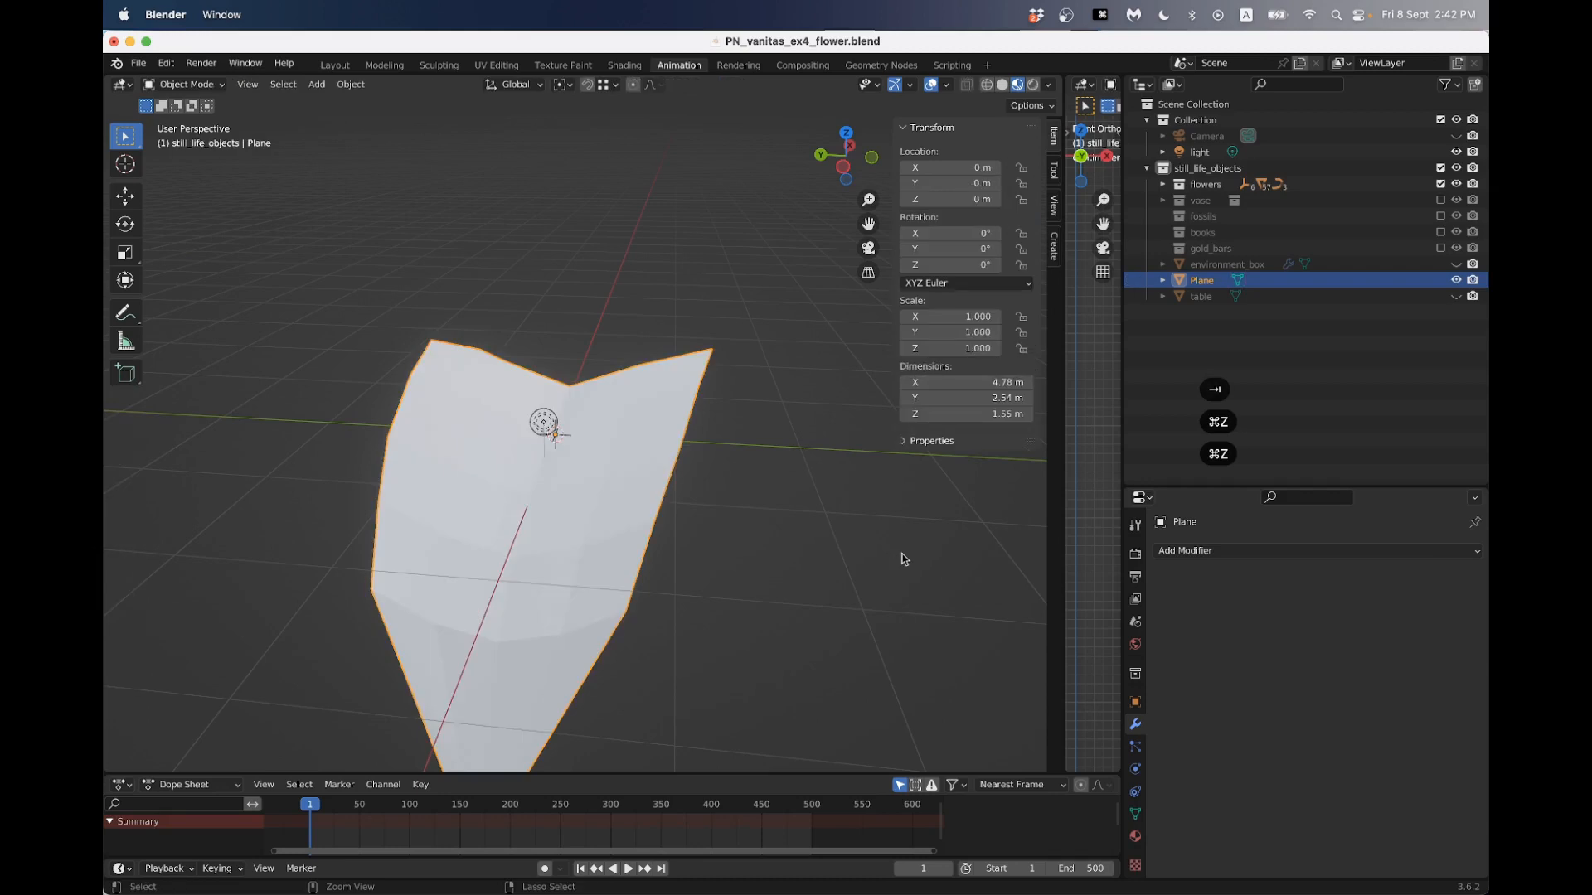
{"action": "key", "text": "super+z"}
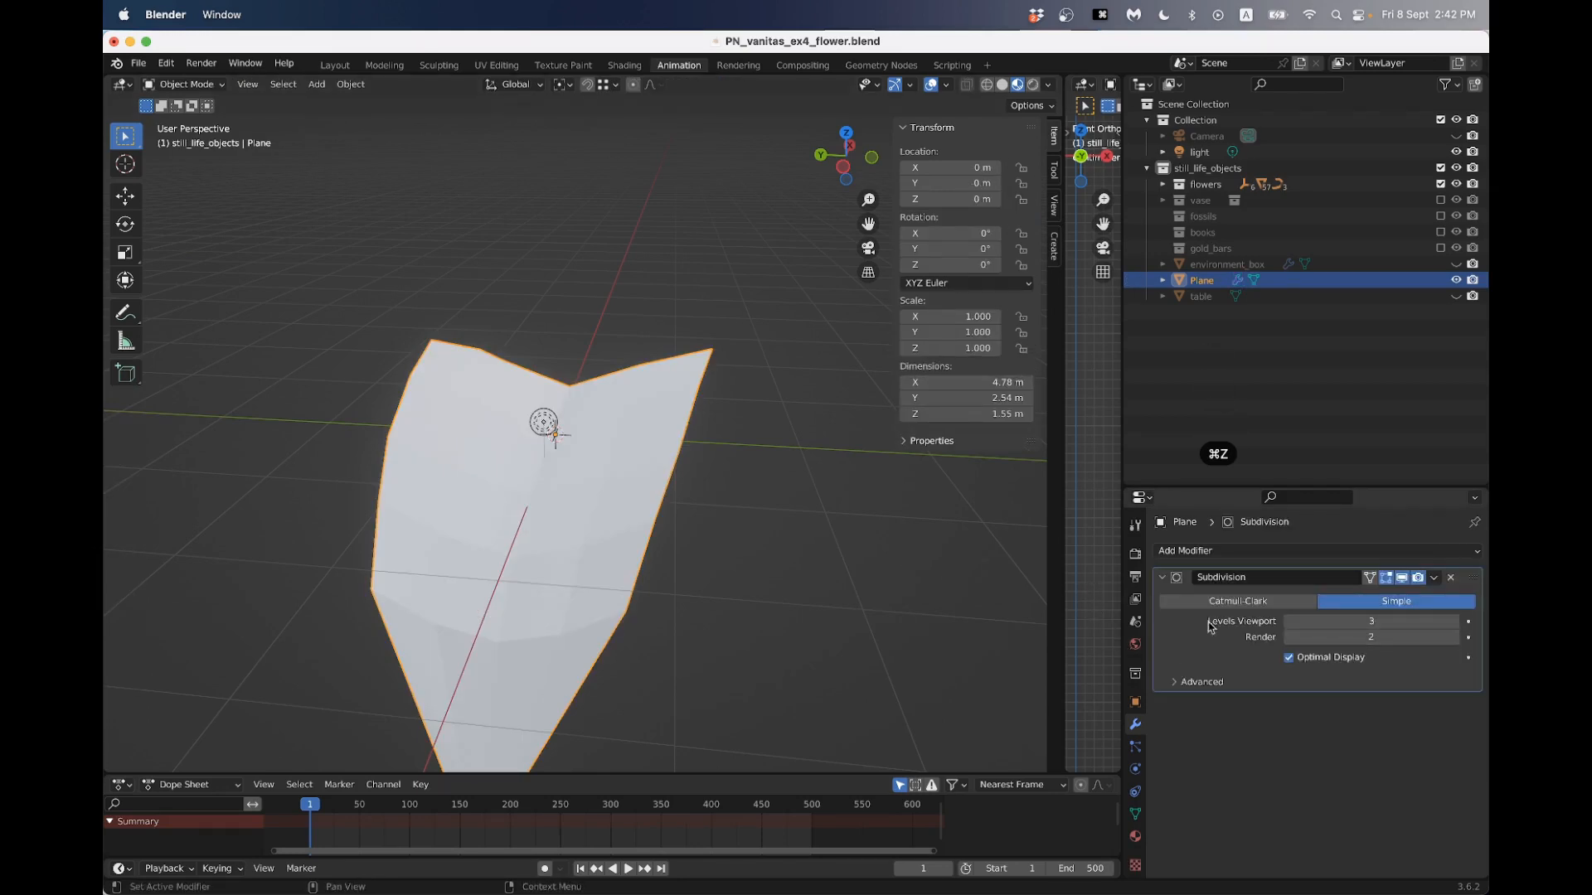
{"action": "left_click", "coordinate": [1237, 602]}
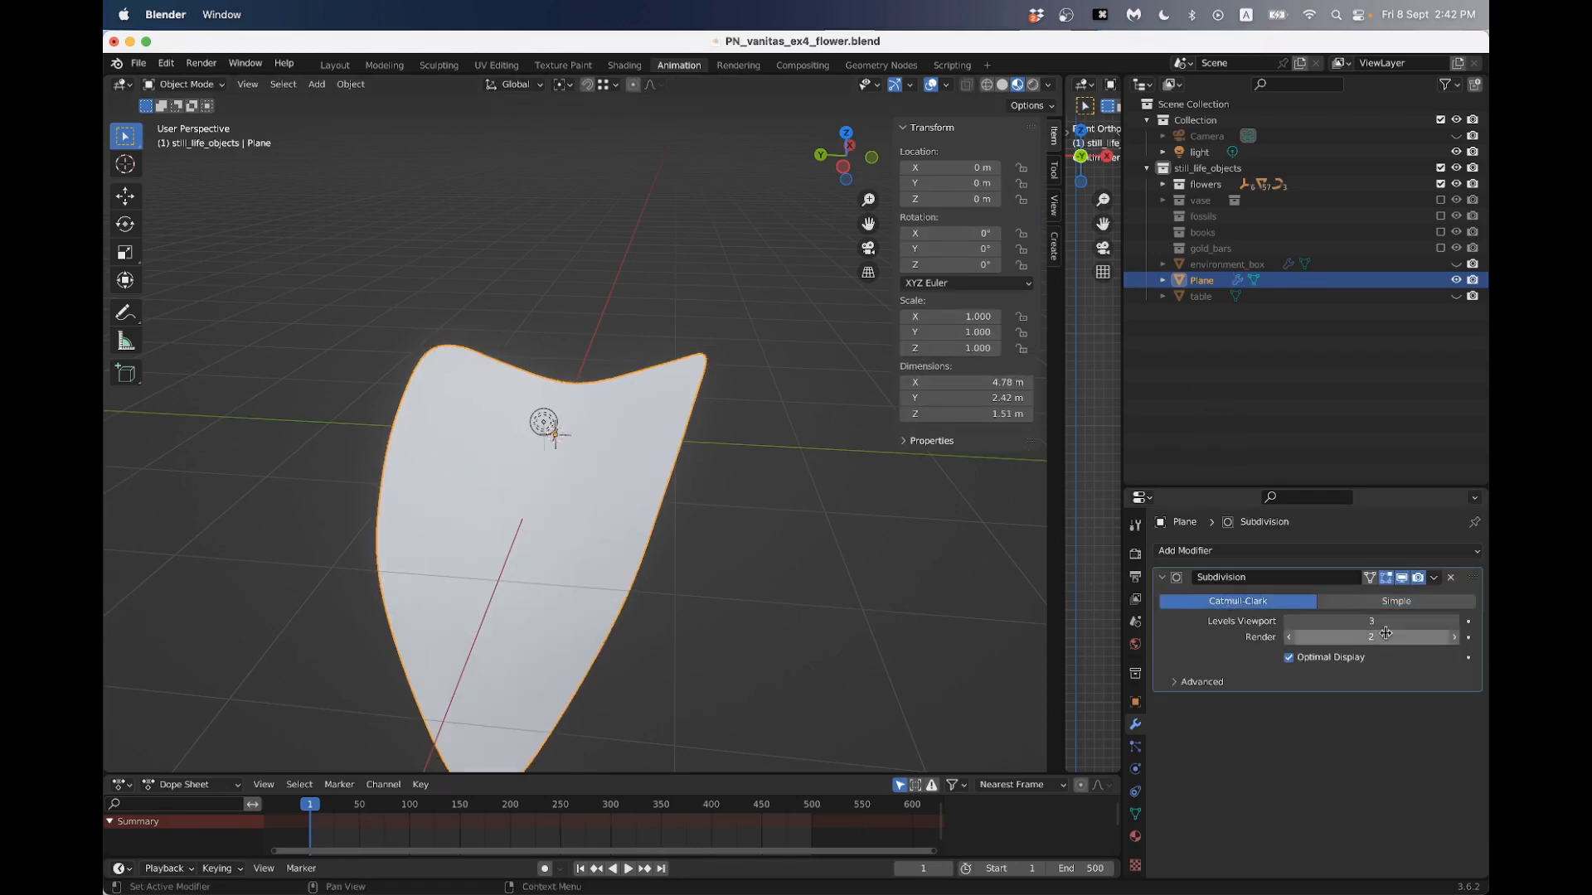
- Try applying the Catmull-Clark subdivision with viewport levels set to 4 and inspect the petal's mesh
{"action": "left_click", "coordinate": [1455, 621]}
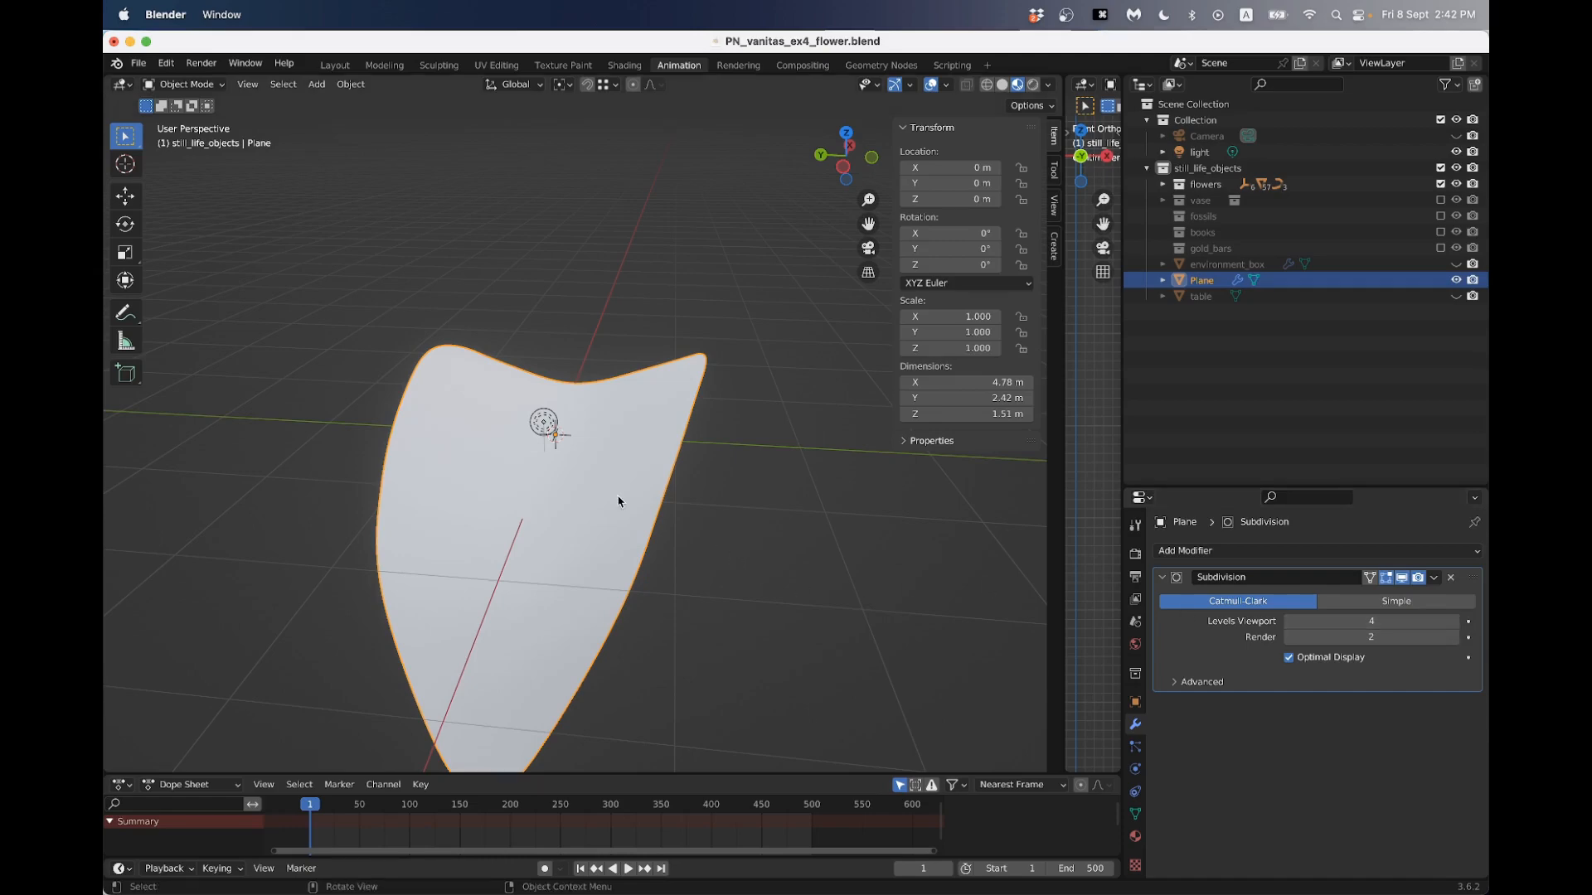
{"action": "left_click", "coordinate": [1433, 577]}
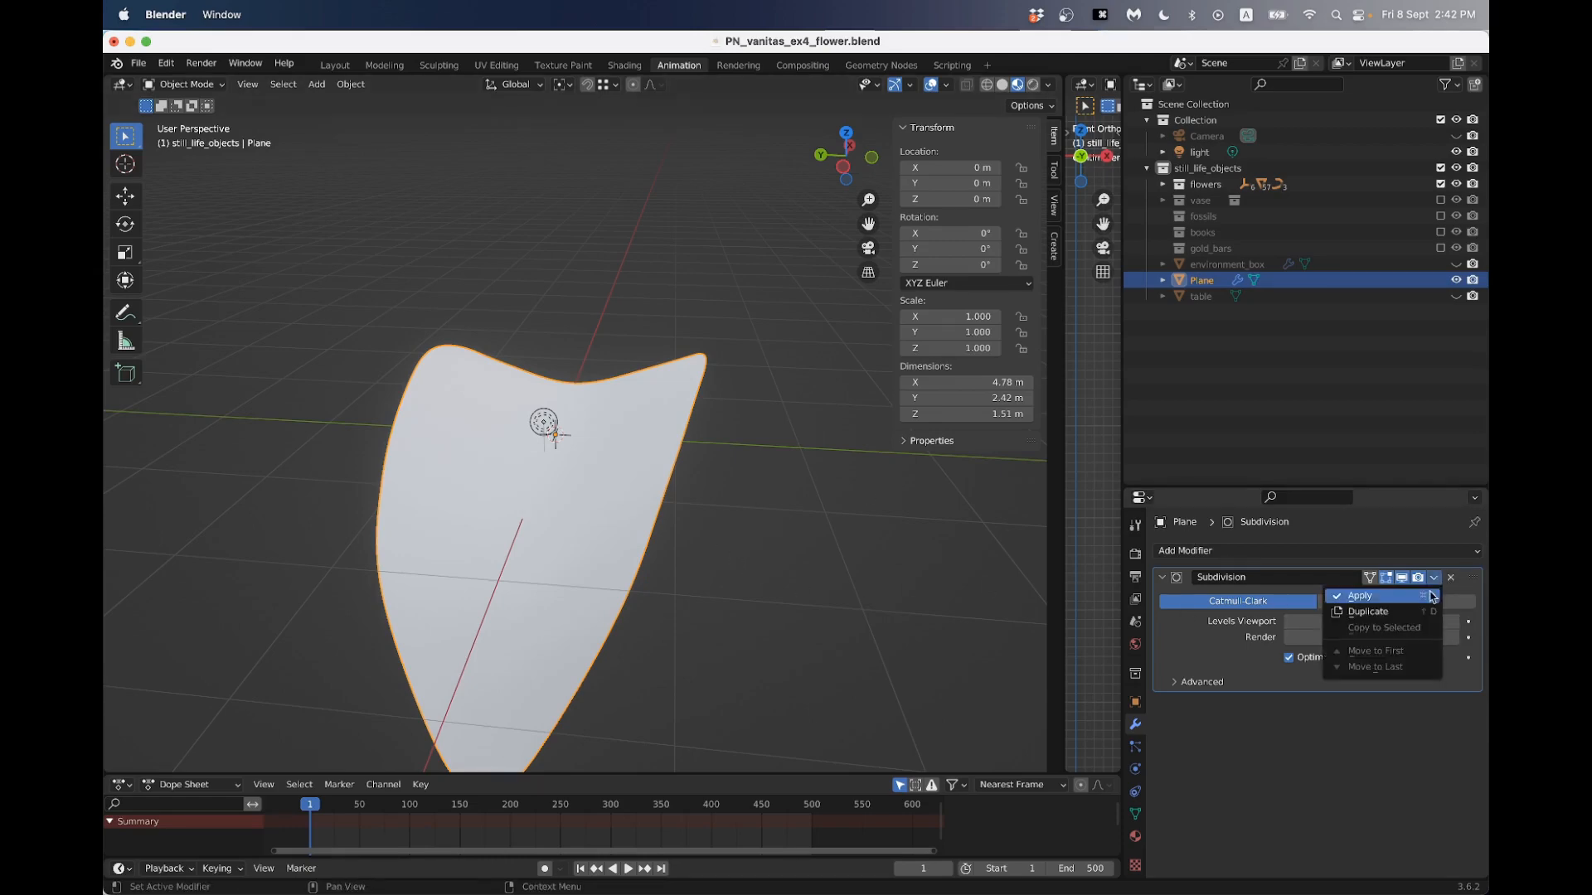
{"action": "left_click", "coordinate": [1360, 596]}
{"action": "key", "text": "Tab"}
{"action": "middle_click_drag", "start_coordinate": [584, 522], "coordinate": [543, 516]}
{"action": "key", "text": "Tab"}
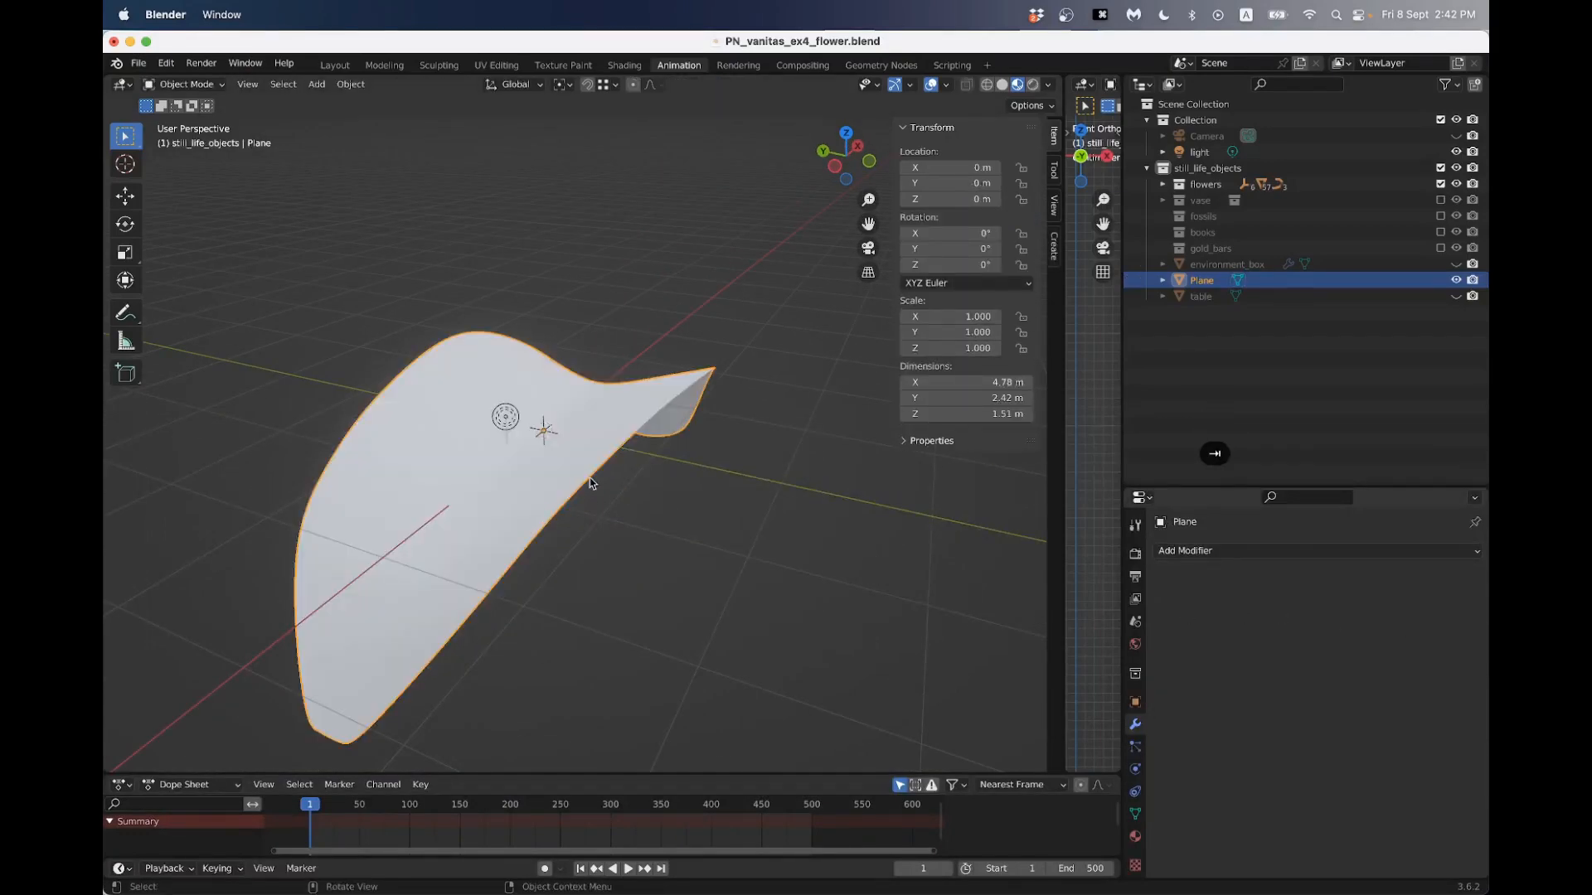
- Undo the level 4 subdivision's application and its increase in viewport levels
{"action": "key", "text": "super+z"}
{"action": "key", "text": "super+z"}
{"action": "key", "text": "super+z"}
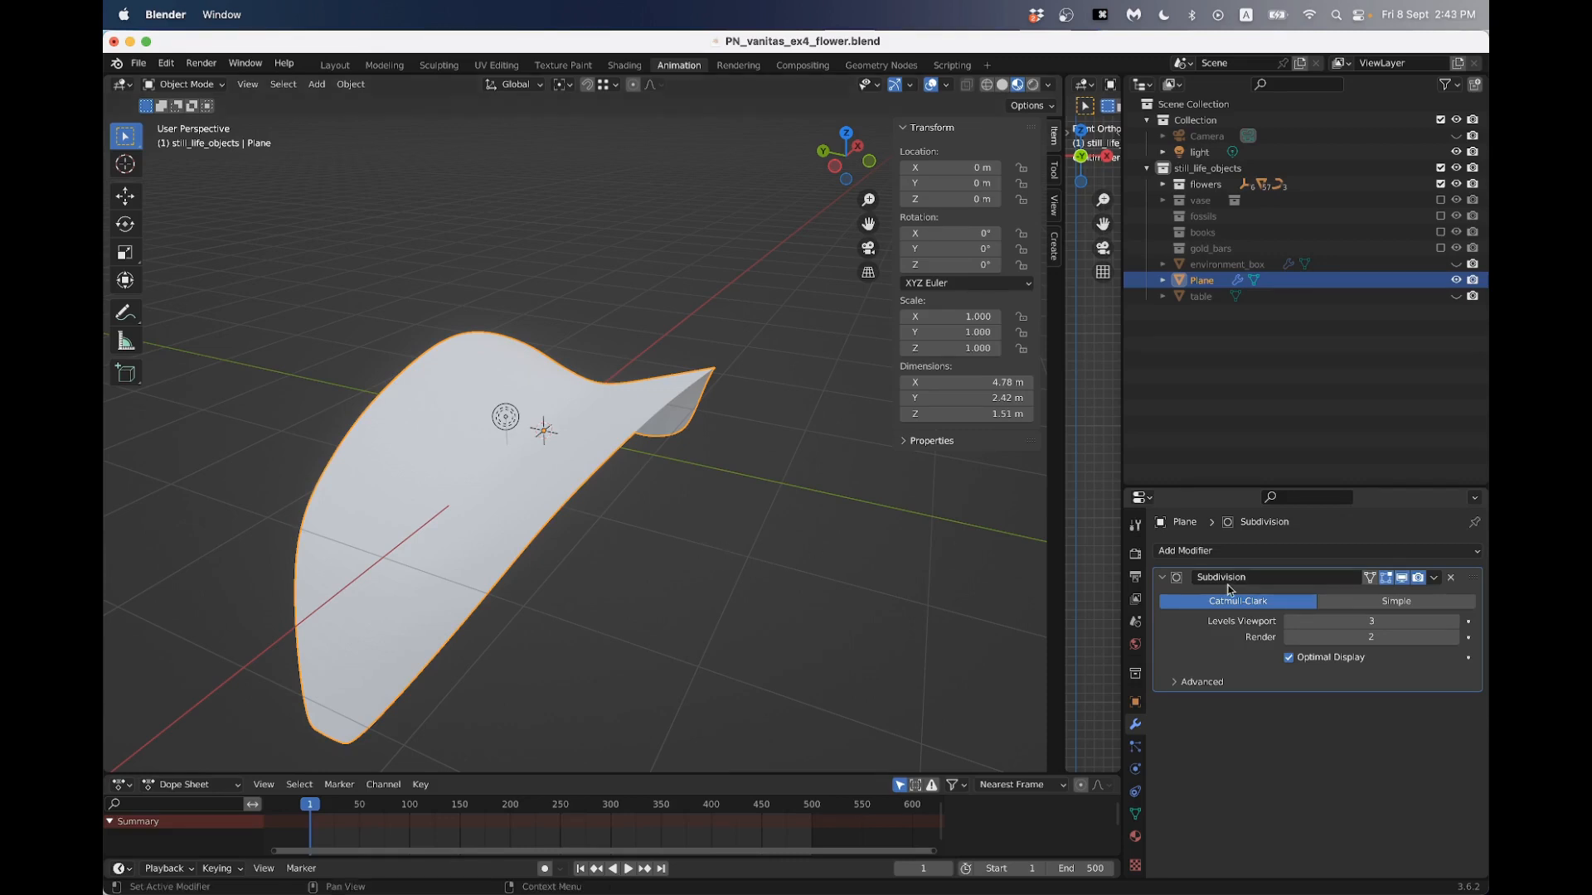
- Set the Subdivision modifier's render levels to 3
{"action": "left_click", "coordinate": [1452, 637]}
{"action": "middle_click_drag", "start_coordinate": [800, 563], "coordinate": [707, 574]}
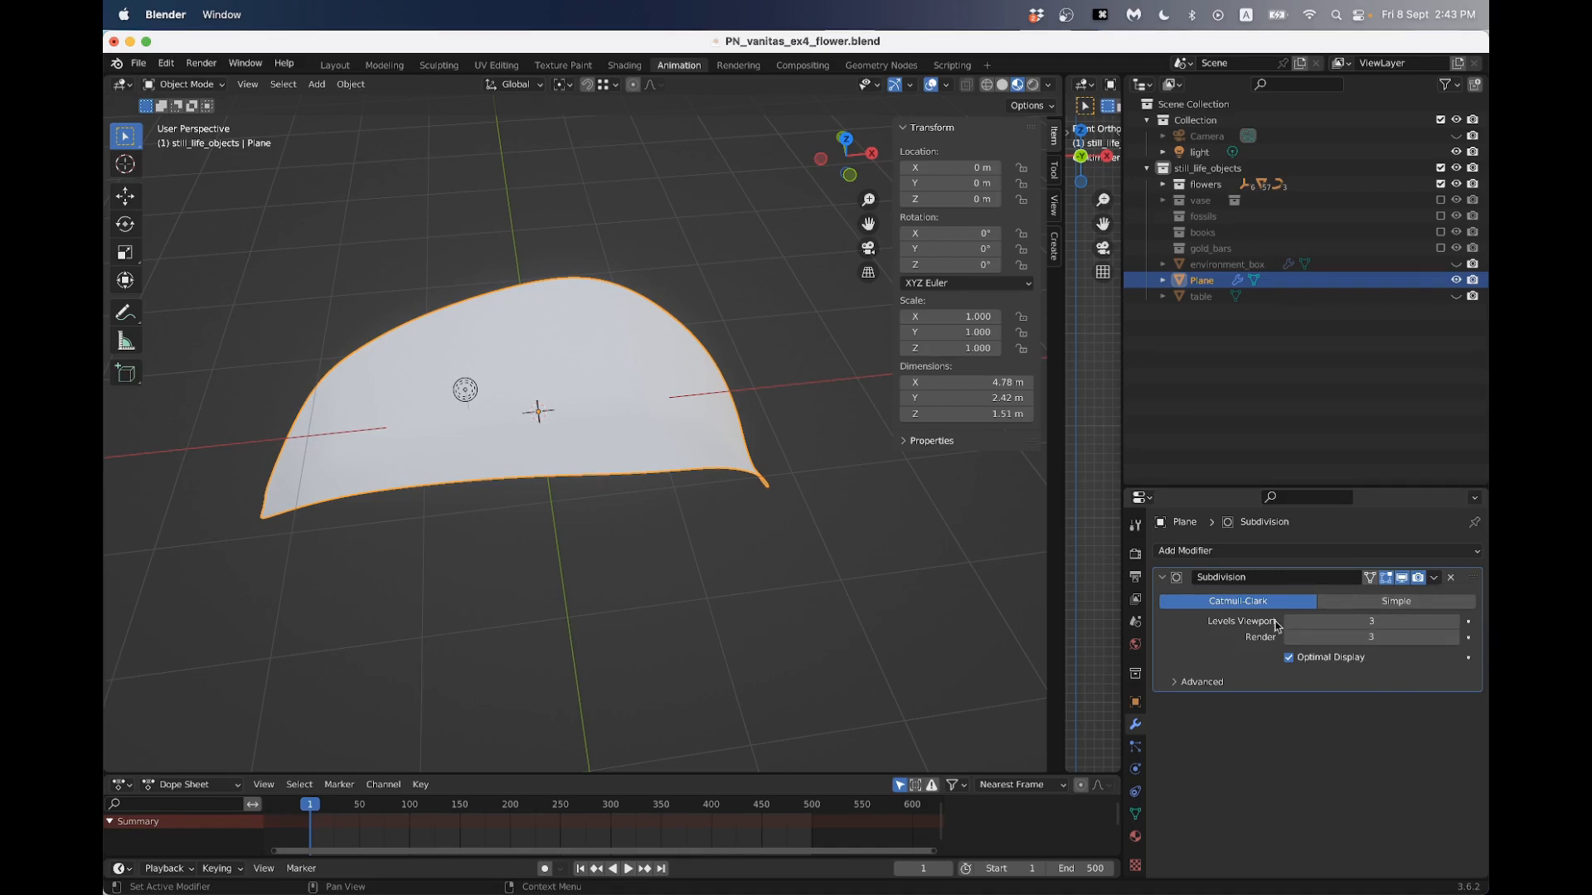
{"action": "middle_click_drag", "start_coordinate": [736, 501], "coordinate": [672, 463]}
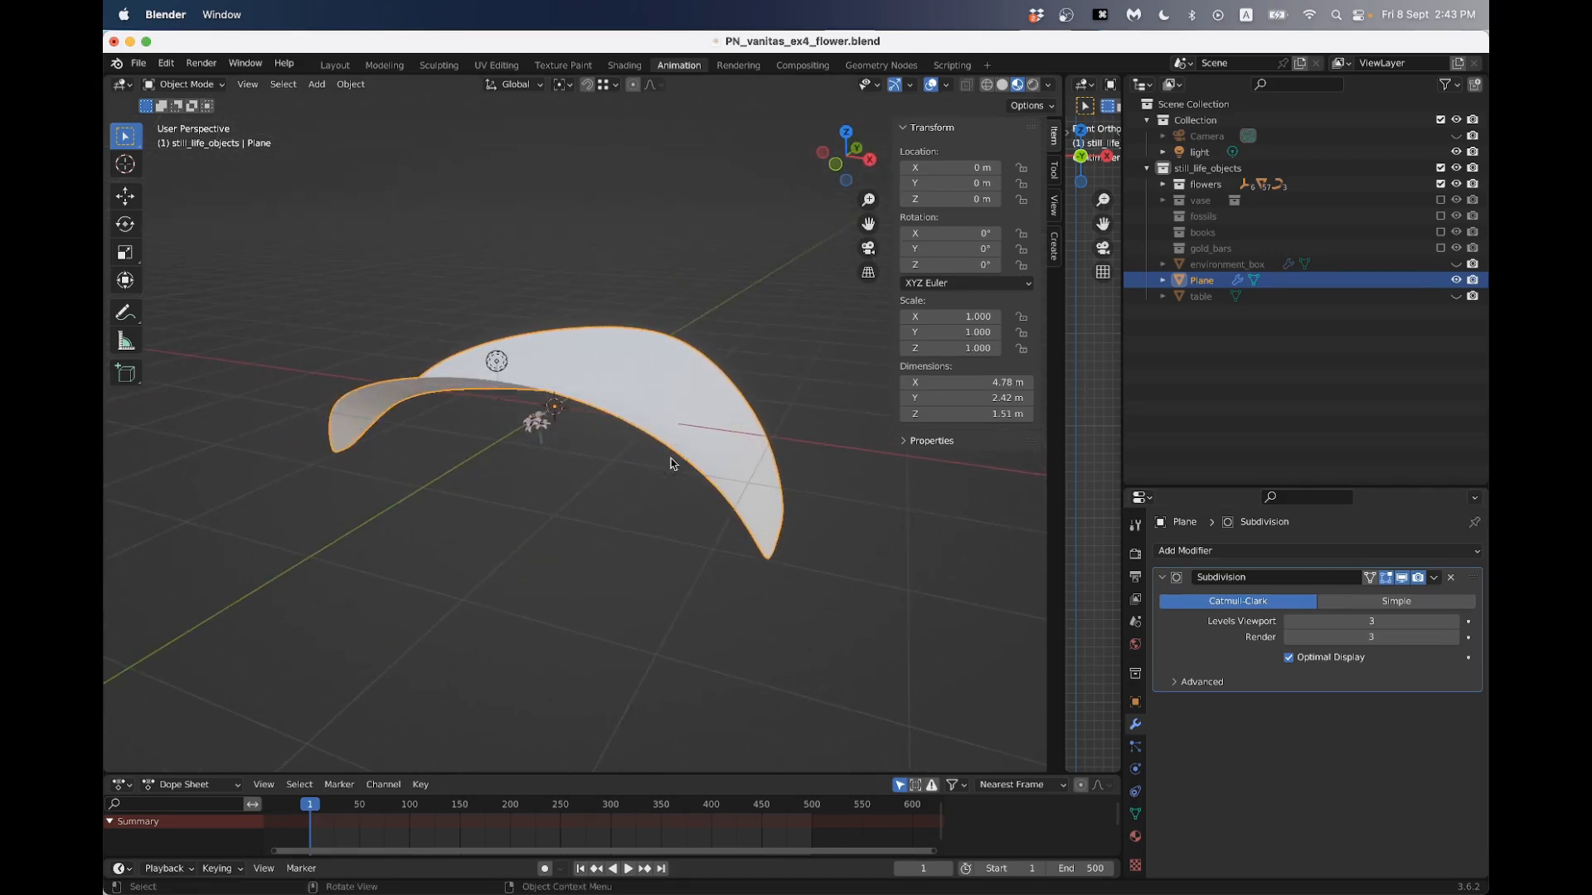
- Save the scene as a new incremented file, PN_vanitas_ex5_flower.blend, in the Blender_Project_Files folder
{"action": "left_click", "coordinate": [133, 63]}
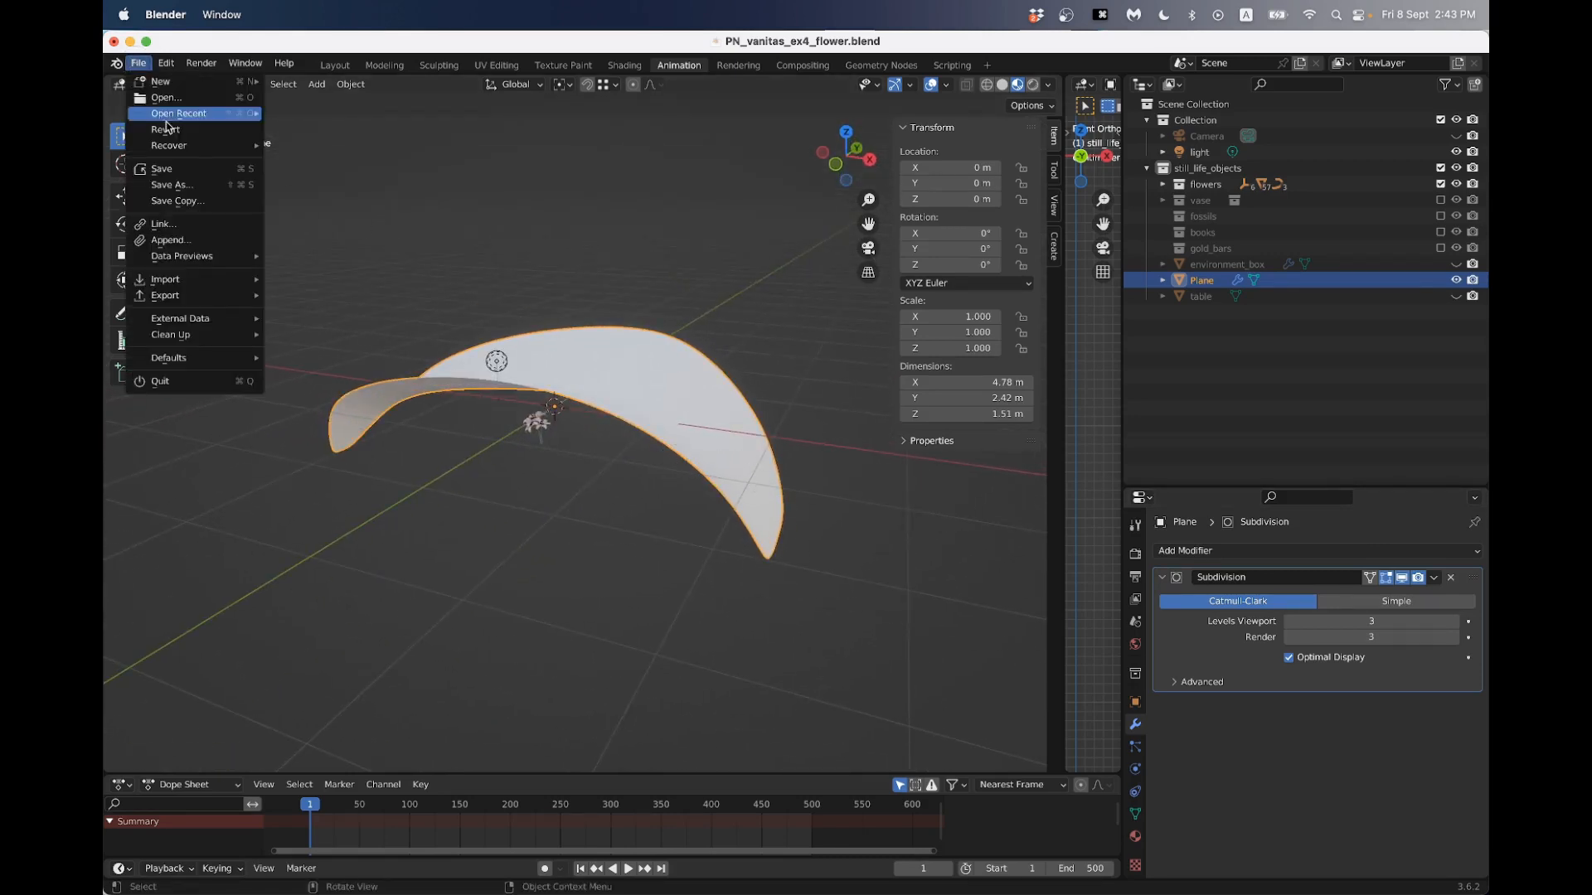
{"action": "left_click", "coordinate": [190, 192]}
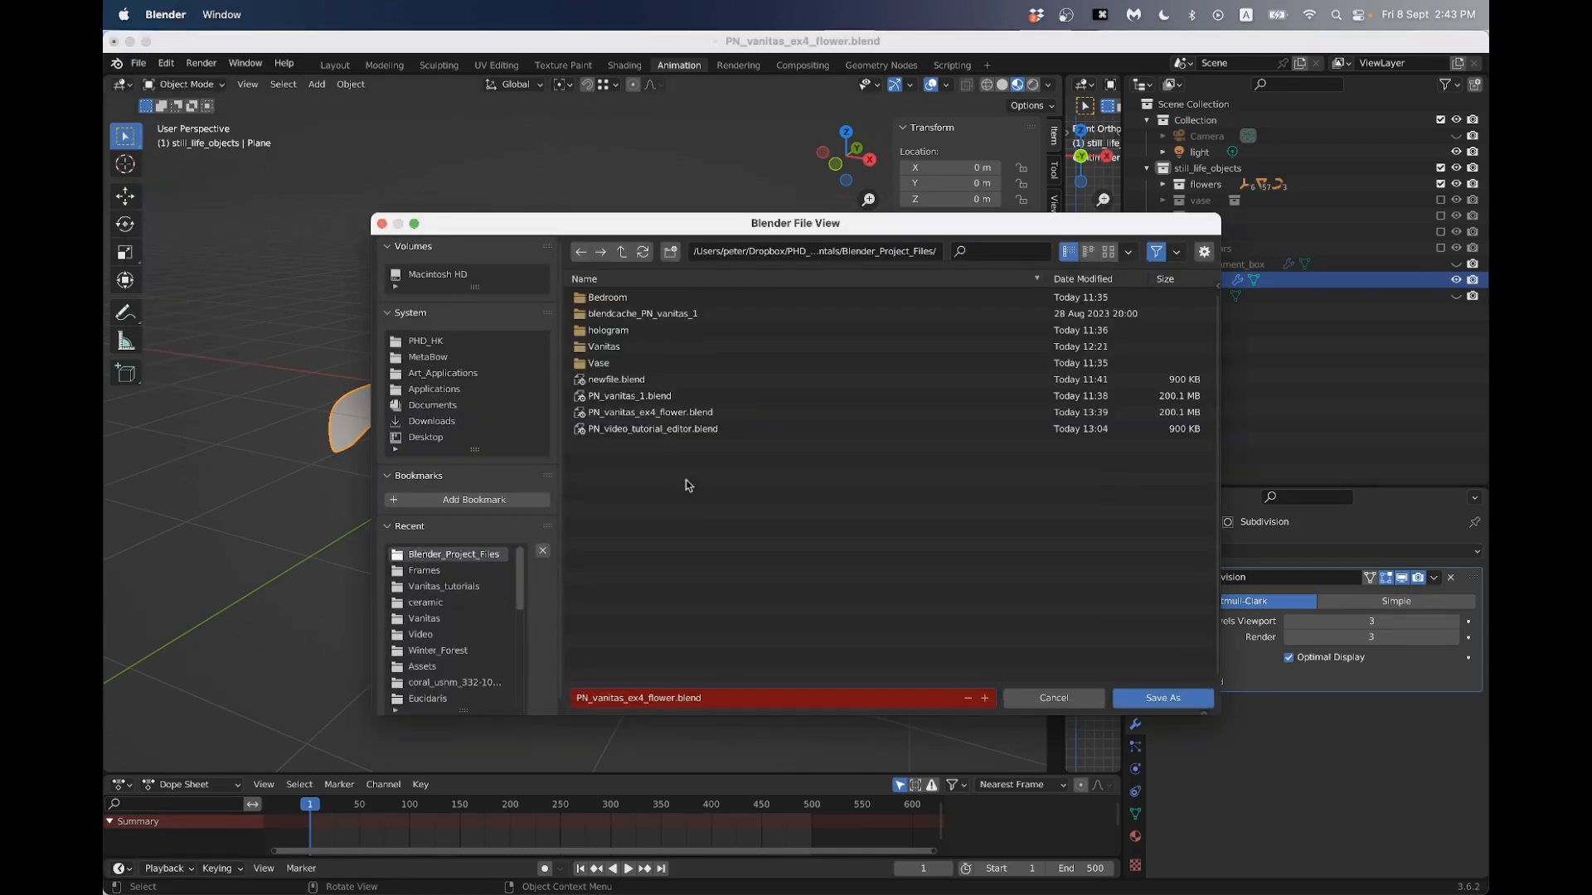
{"action": "left_click", "coordinate": [985, 698]}
{"action": "left_click", "coordinate": [1155, 699]}
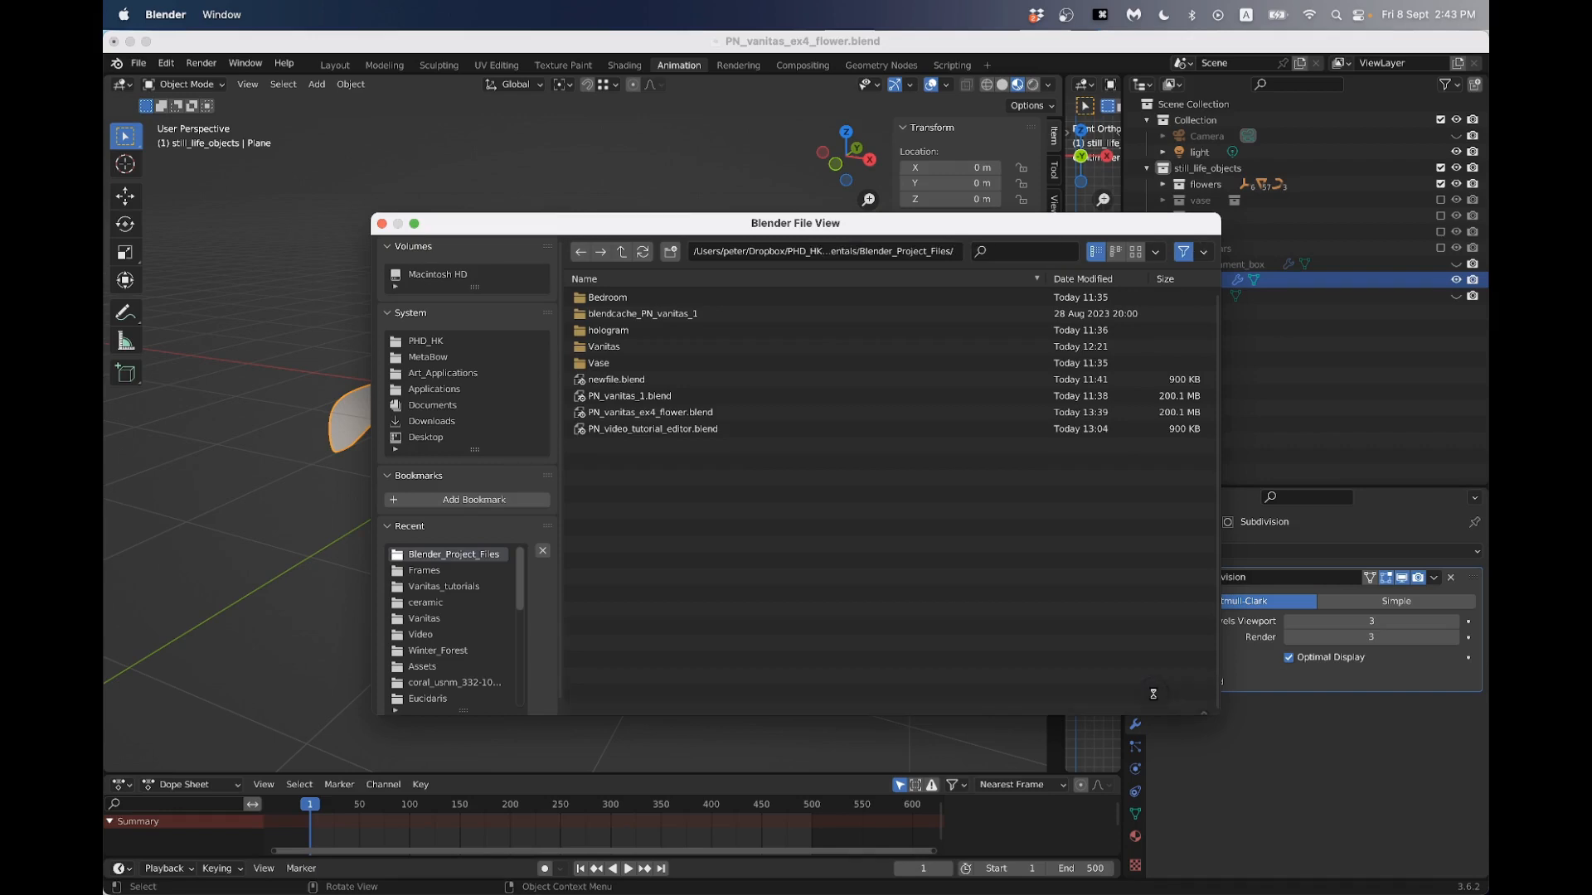
- View the smoothed petal from several angles and collapse its Subdivision modifier's settings
{"action": "middle_click_drag", "start_coordinate": [608, 493], "coordinate": [644, 478]}
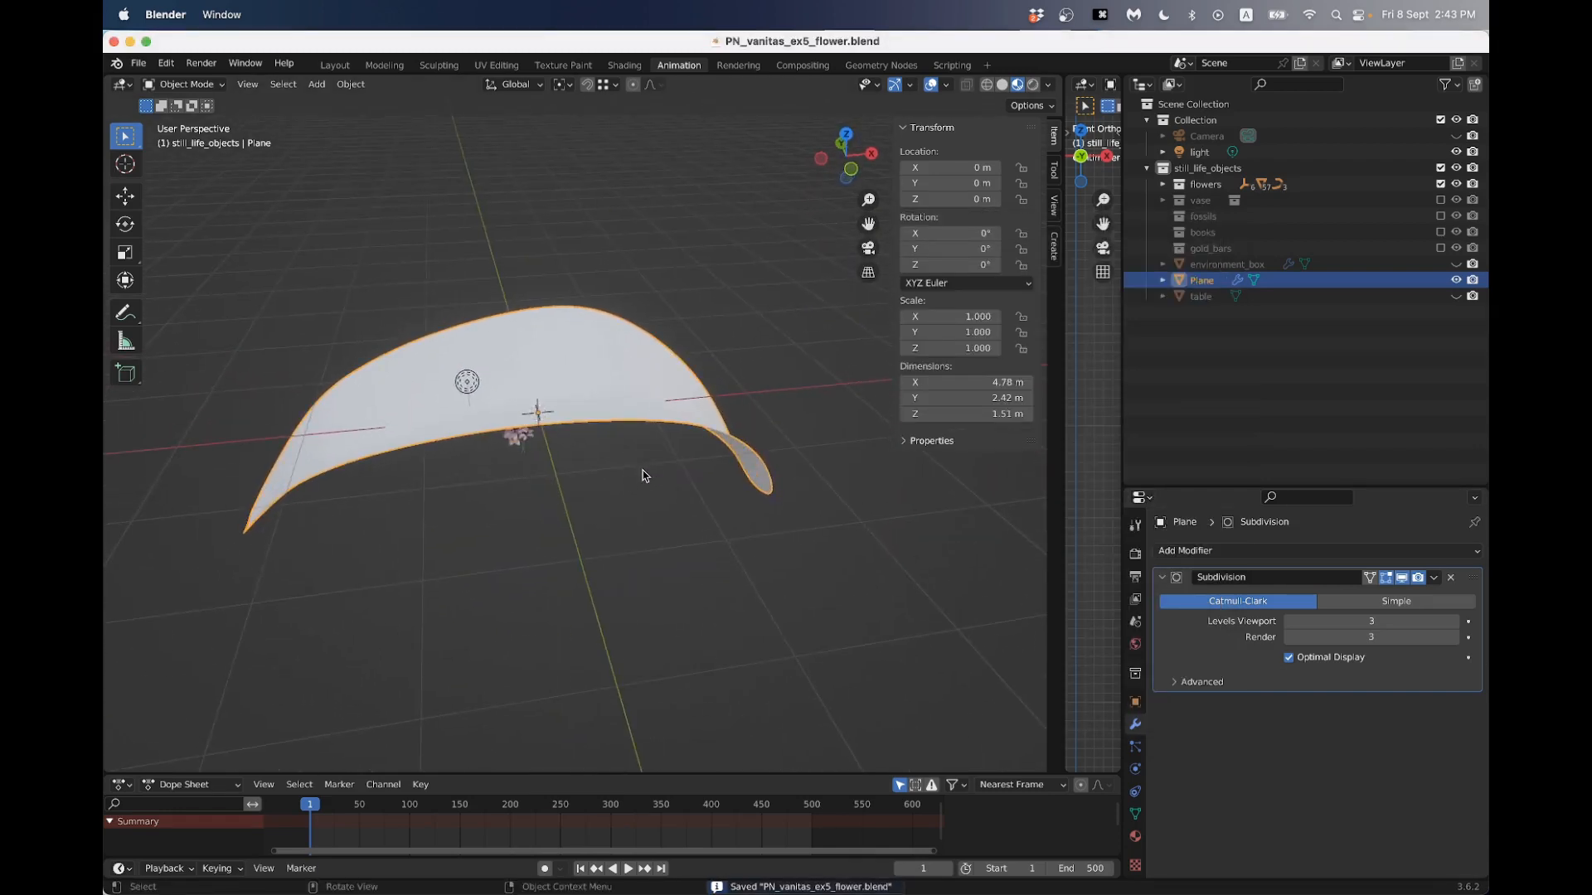
{"action": "middle_click_drag", "start_coordinate": [801, 468], "coordinate": [813, 458]}
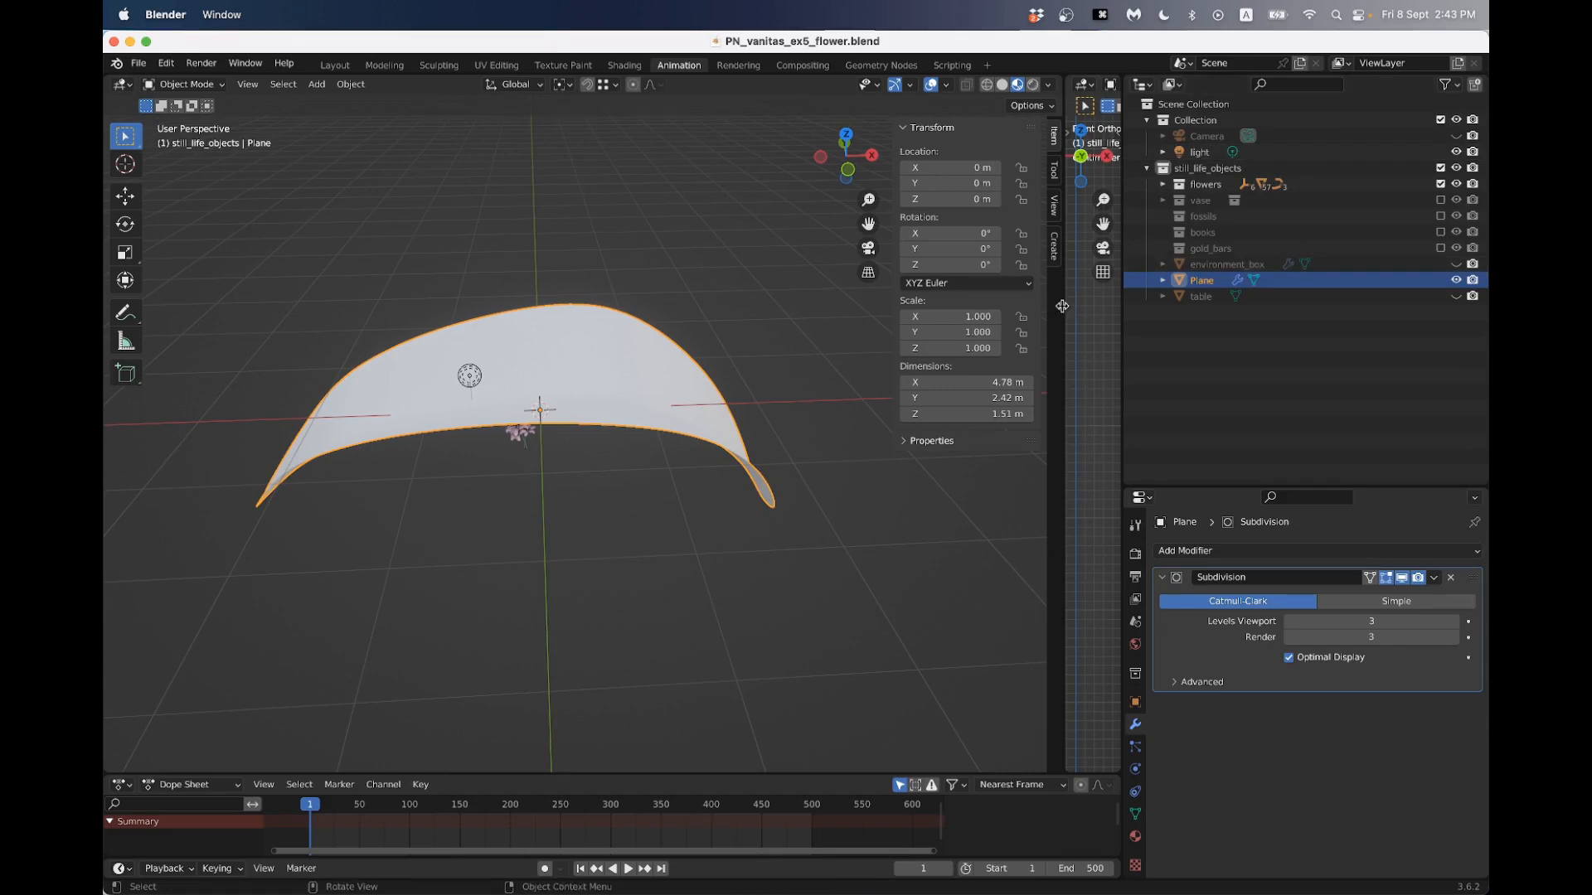
{"action": "middle_click_drag", "start_coordinate": [782, 420], "coordinate": [670, 392]}
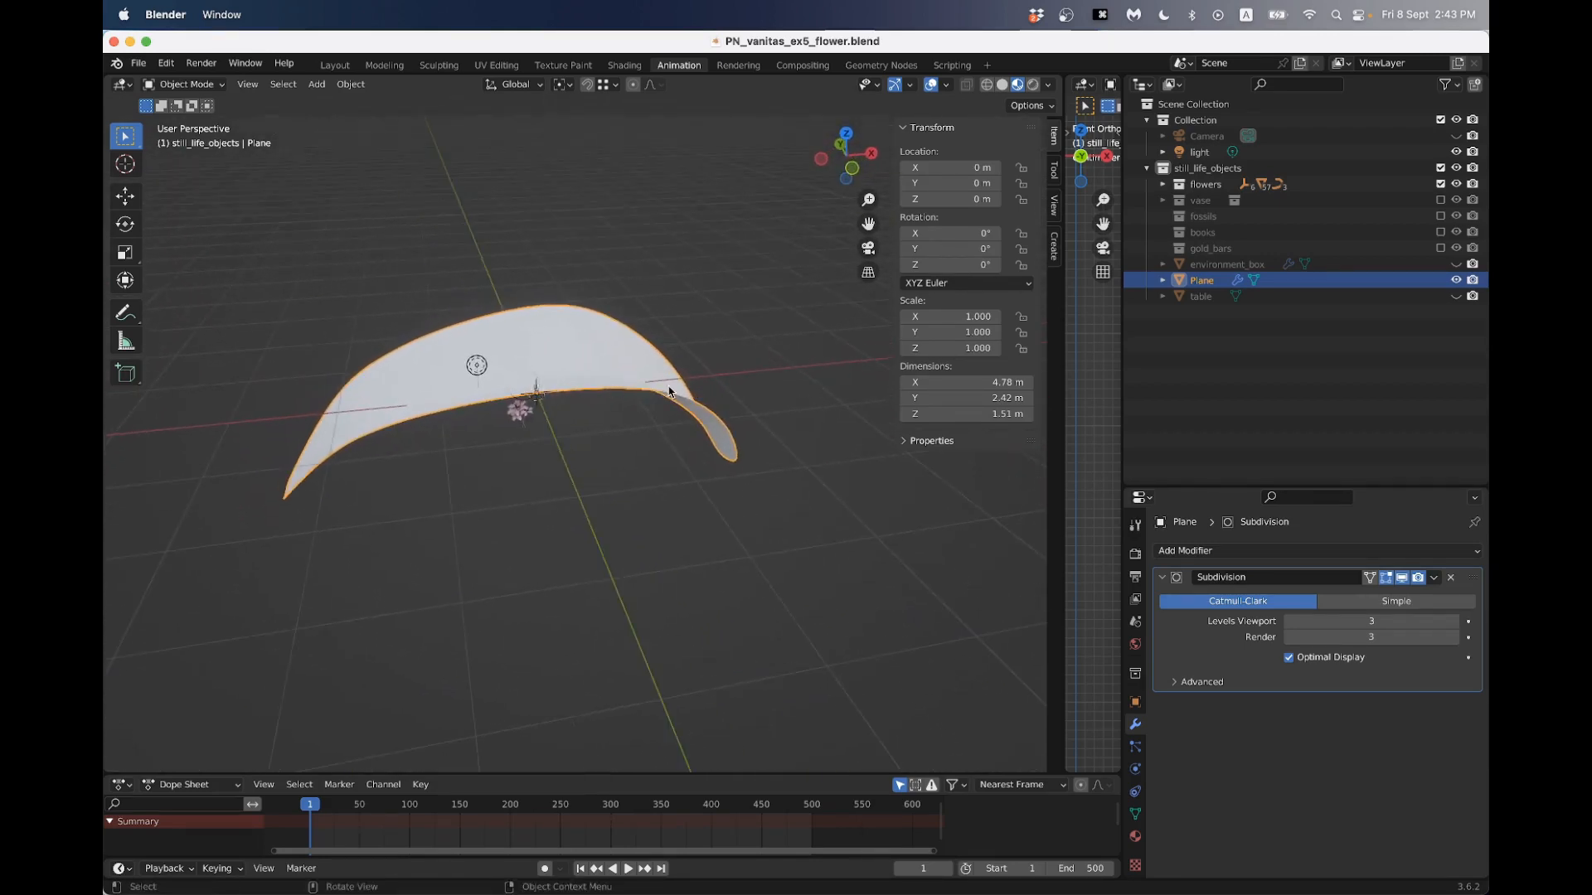
{"action": "left_click", "coordinate": [1164, 579]}
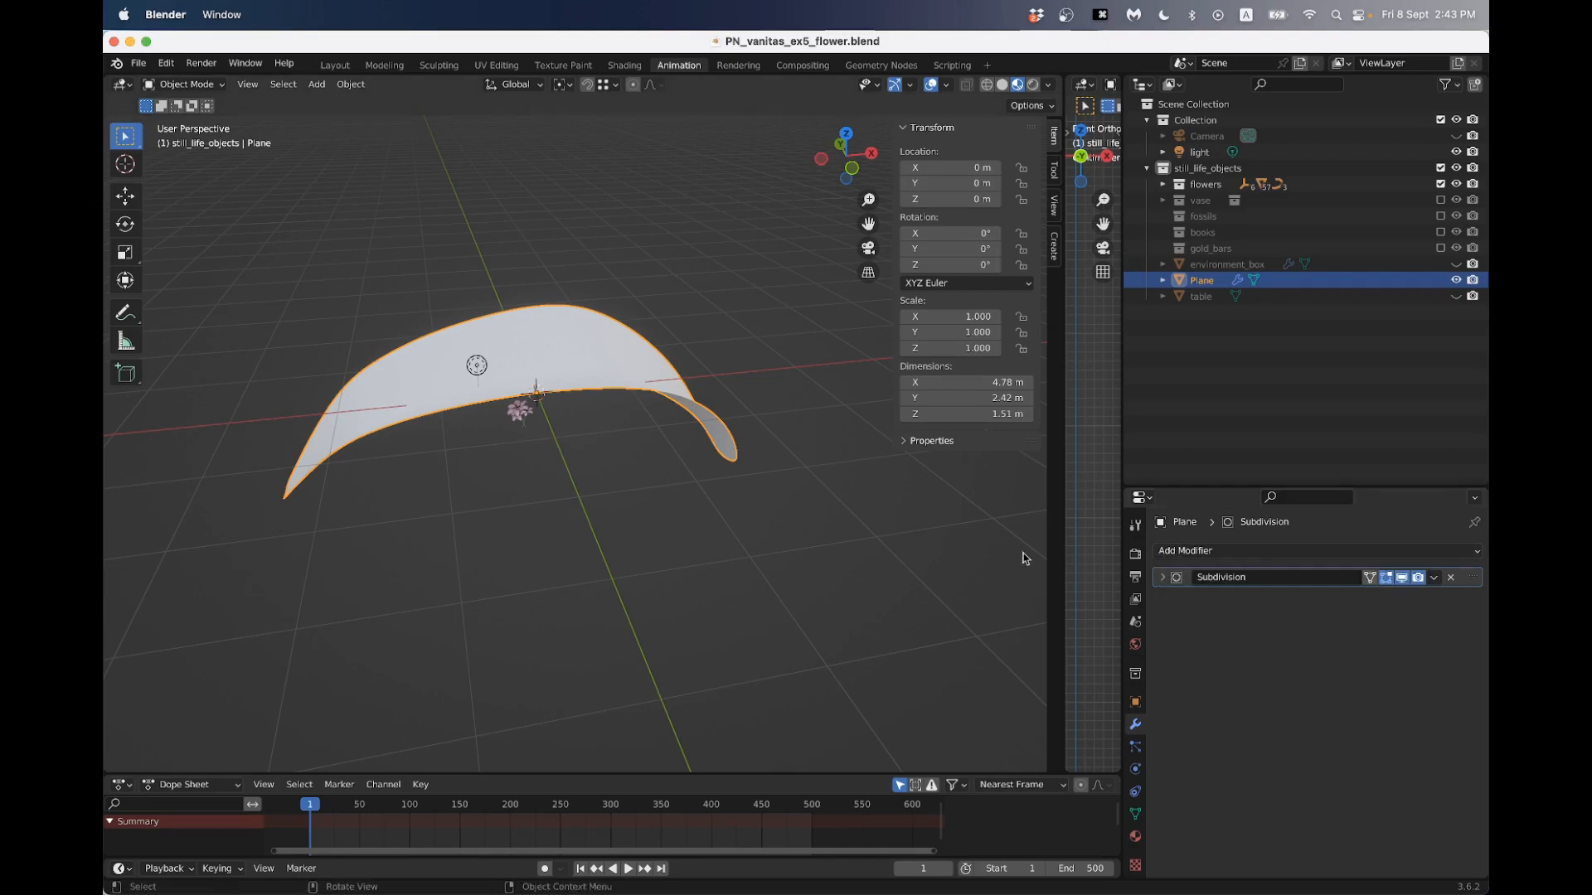
- Add a Displace modifier to the petal below its Subdivision modifier
{"action": "middle_click_drag", "start_coordinate": [578, 407], "coordinate": [631, 411]}
{"action": "left_click", "coordinate": [1163, 578]}
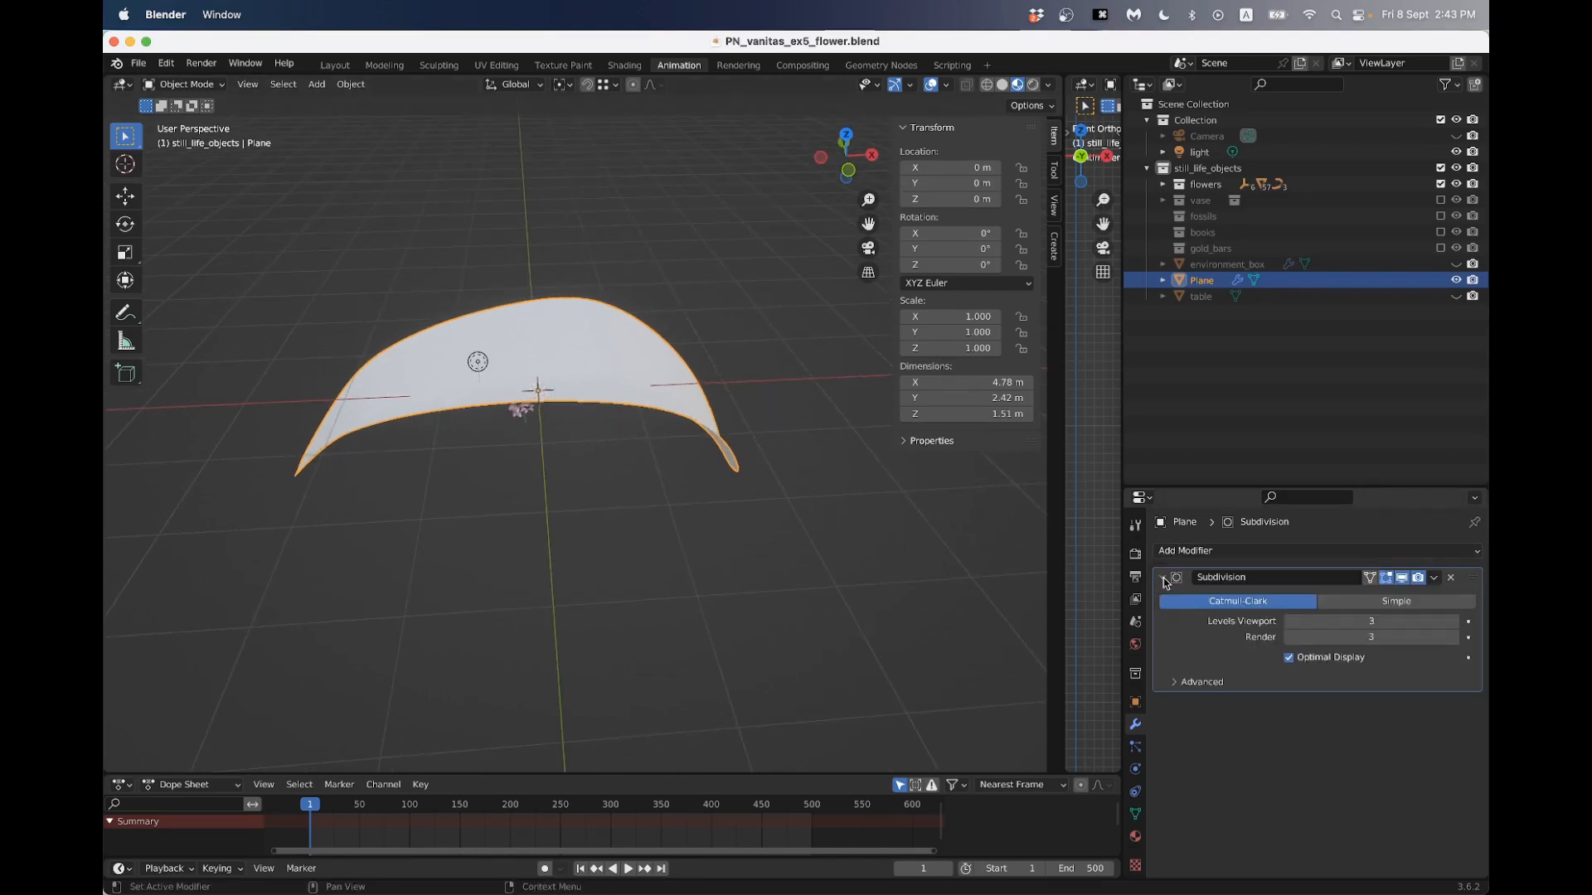
{"action": "left_click", "coordinate": [1164, 578]}
{"action": "left_click", "coordinate": [1176, 551]}
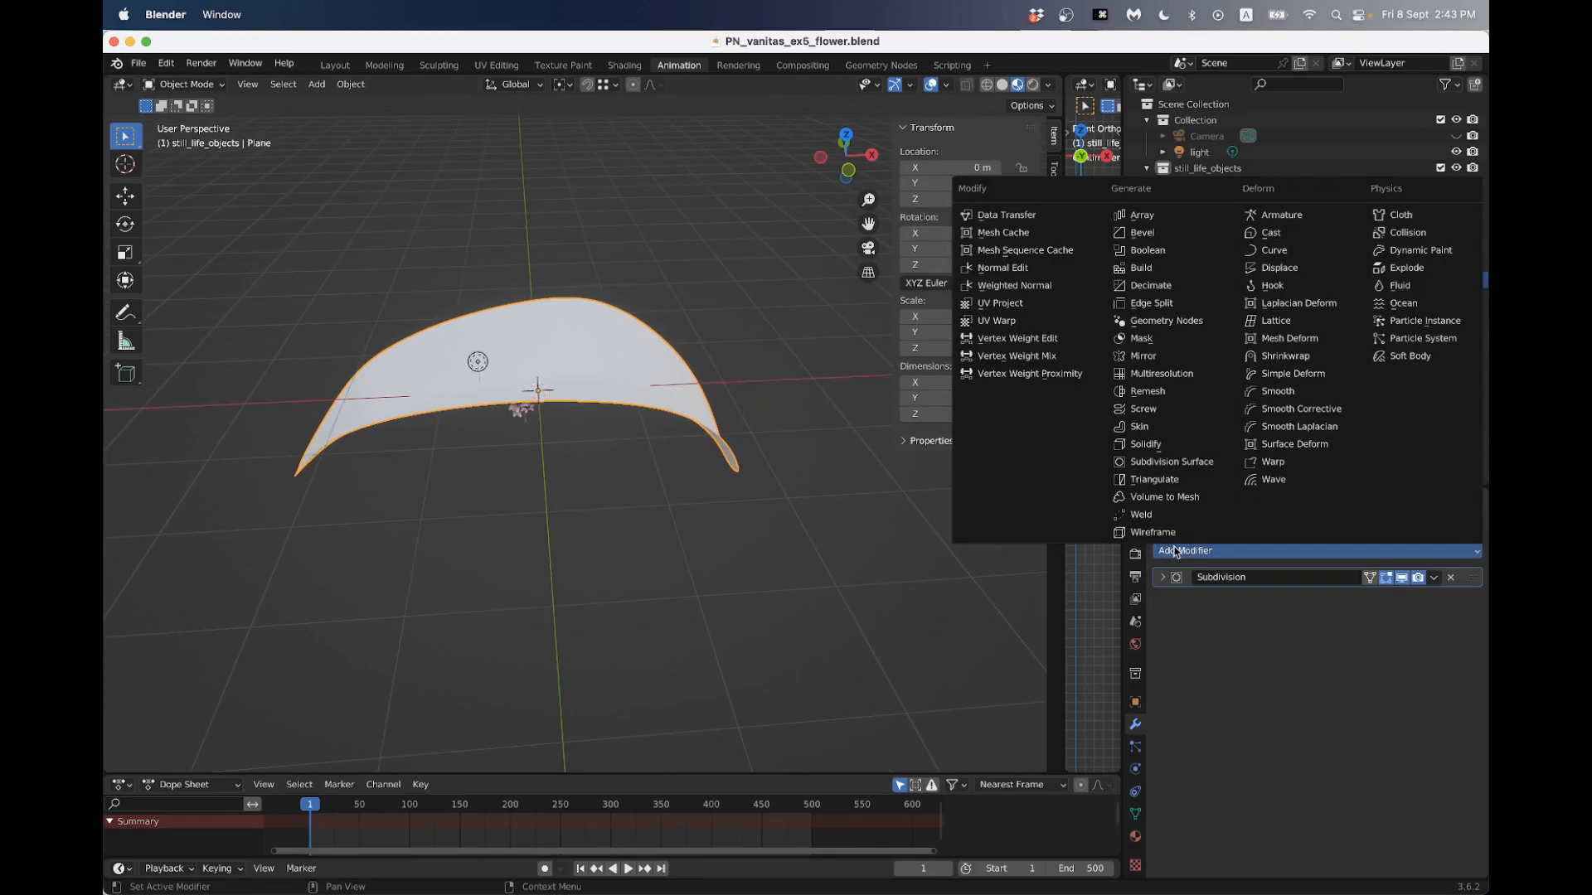
{"action": "left_click", "coordinate": [1310, 272]}
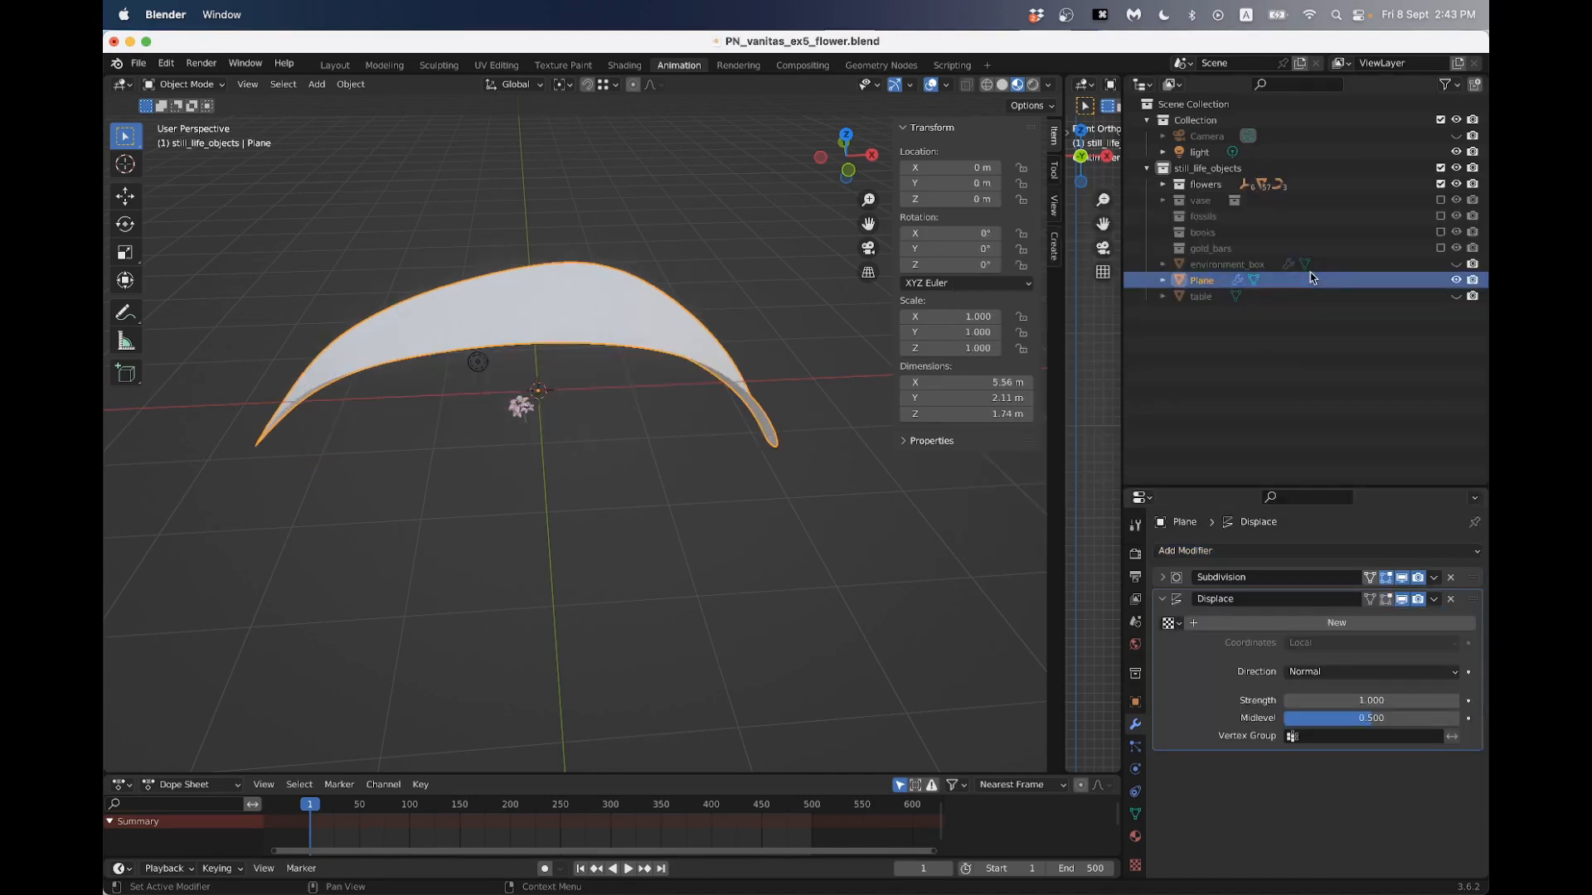
{"action": "middle_click_drag", "start_coordinate": [604, 415], "coordinate": [722, 401]}
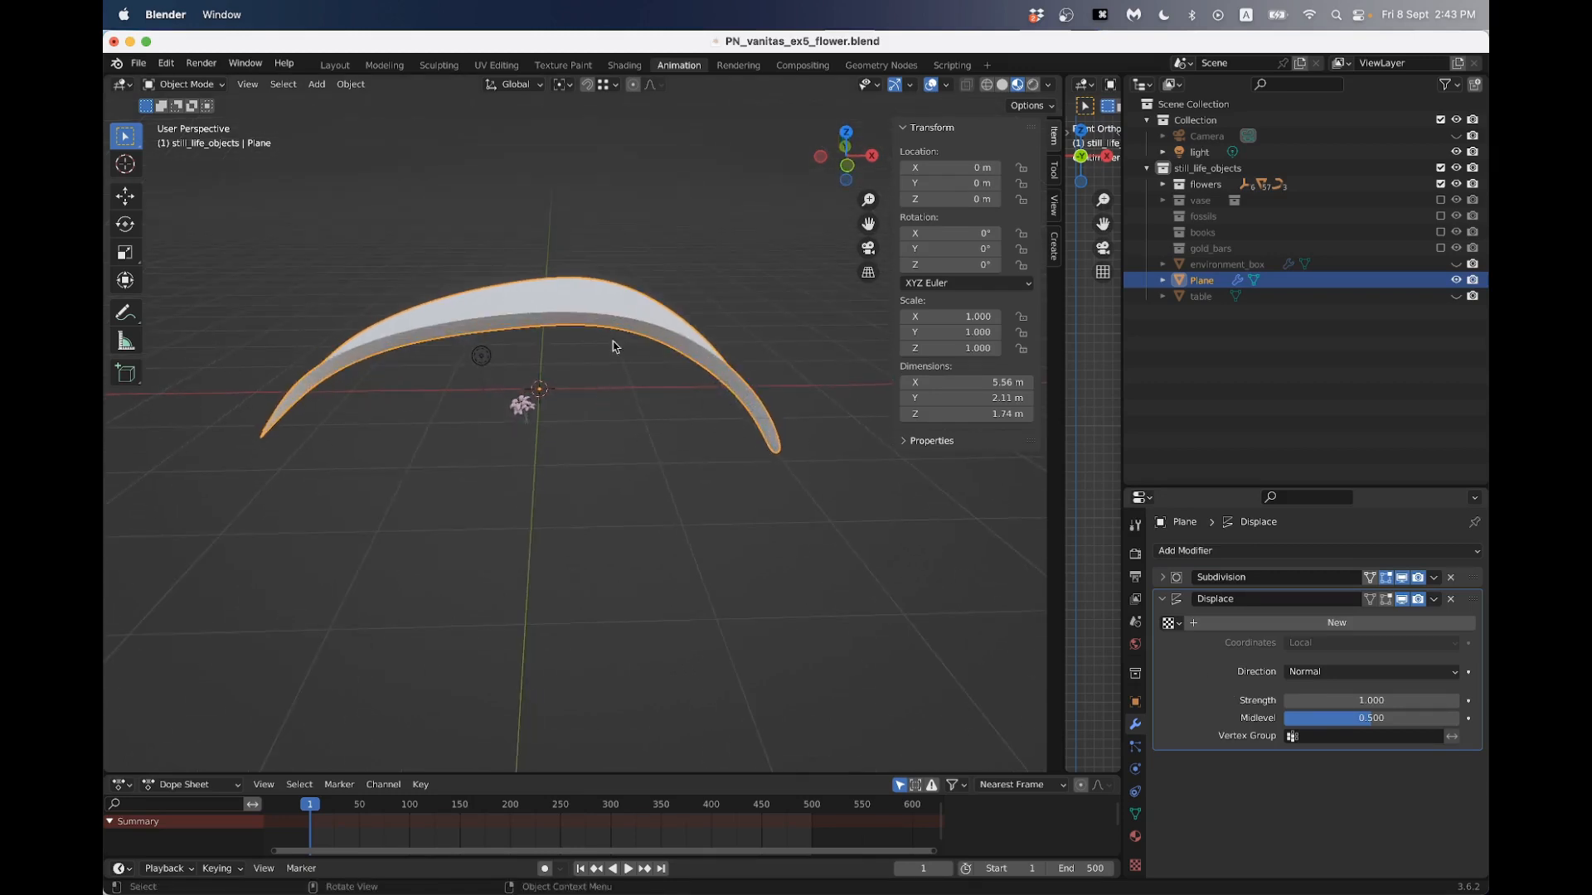
{"action": "middle_click_drag", "start_coordinate": [614, 345], "coordinate": [614, 372]}
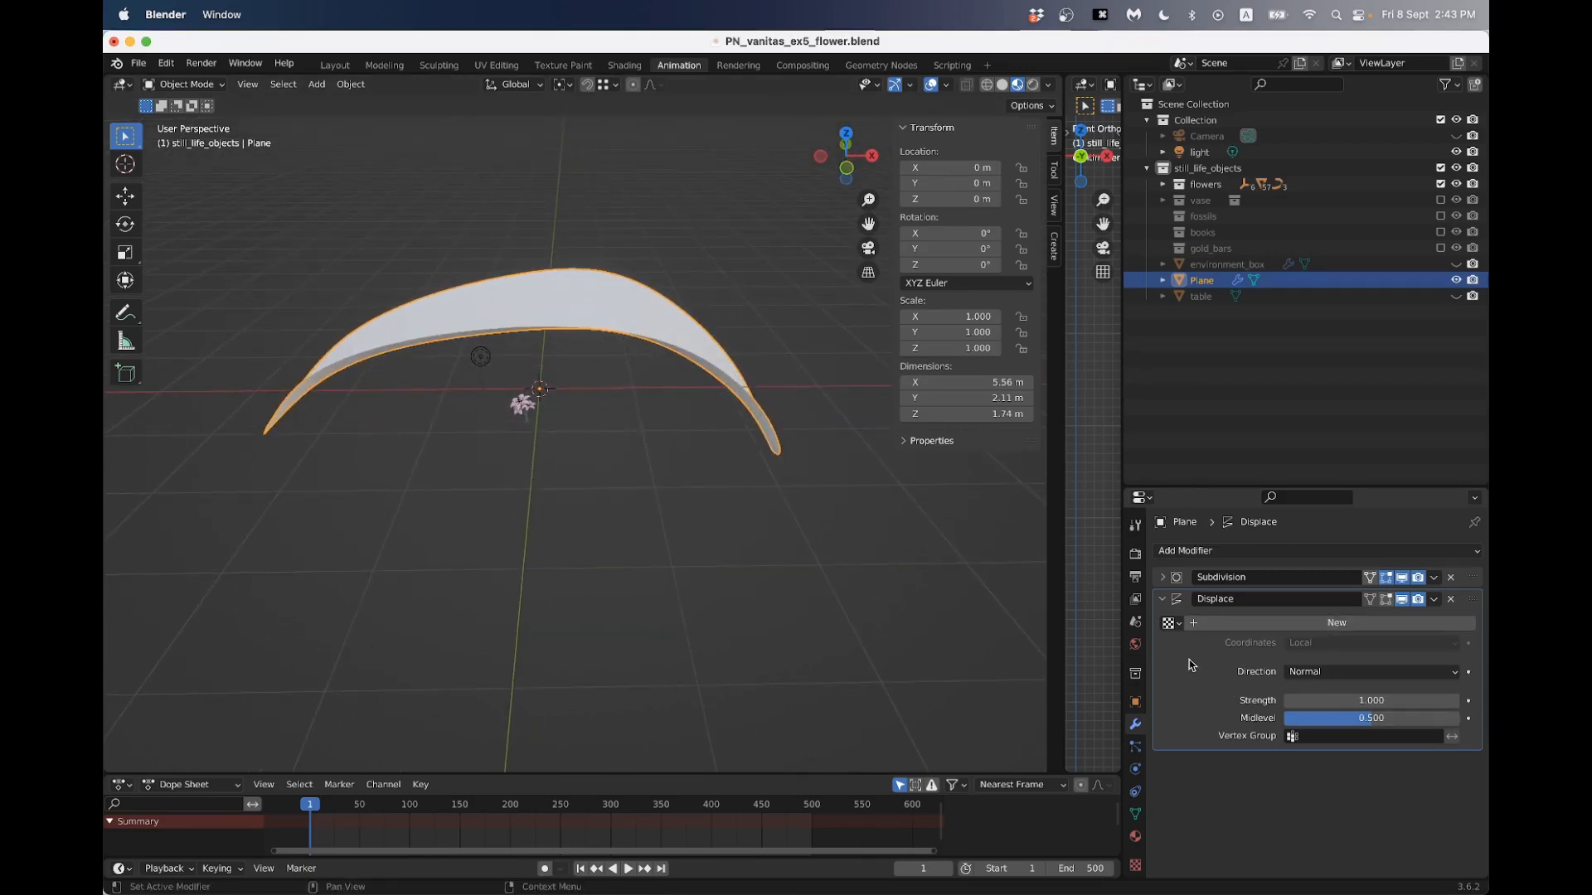
- Create a new texture for the petal's Displace modifier and set its type to Clouds
{"action": "left_click", "coordinate": [1247, 626]}
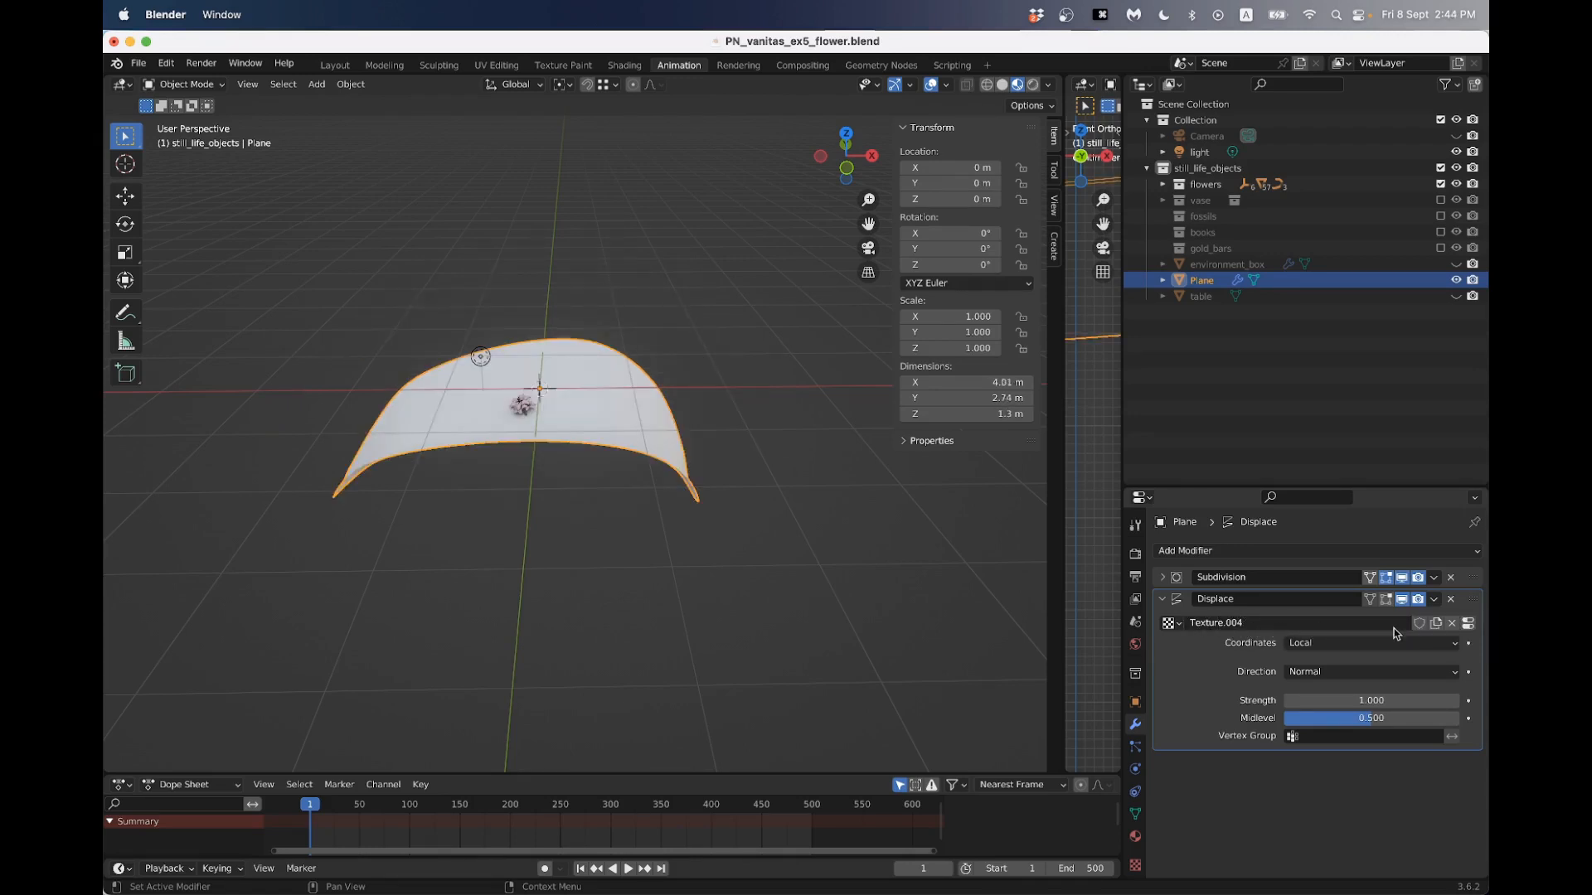
{"action": "left_click", "coordinate": [1467, 624]}
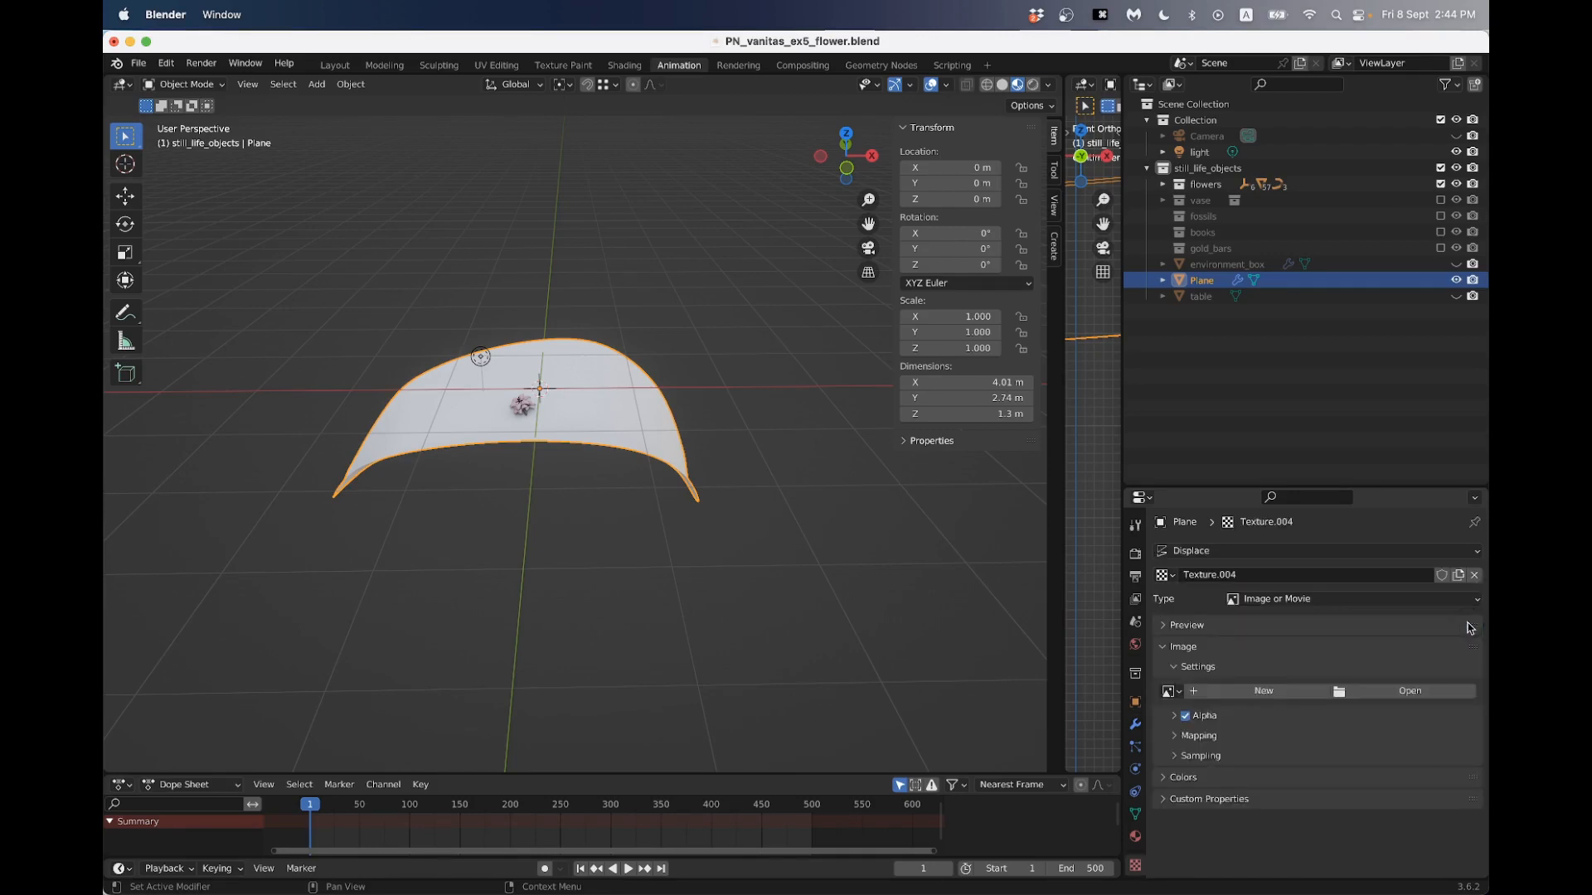
{"action": "left_click", "coordinate": [1287, 601]}
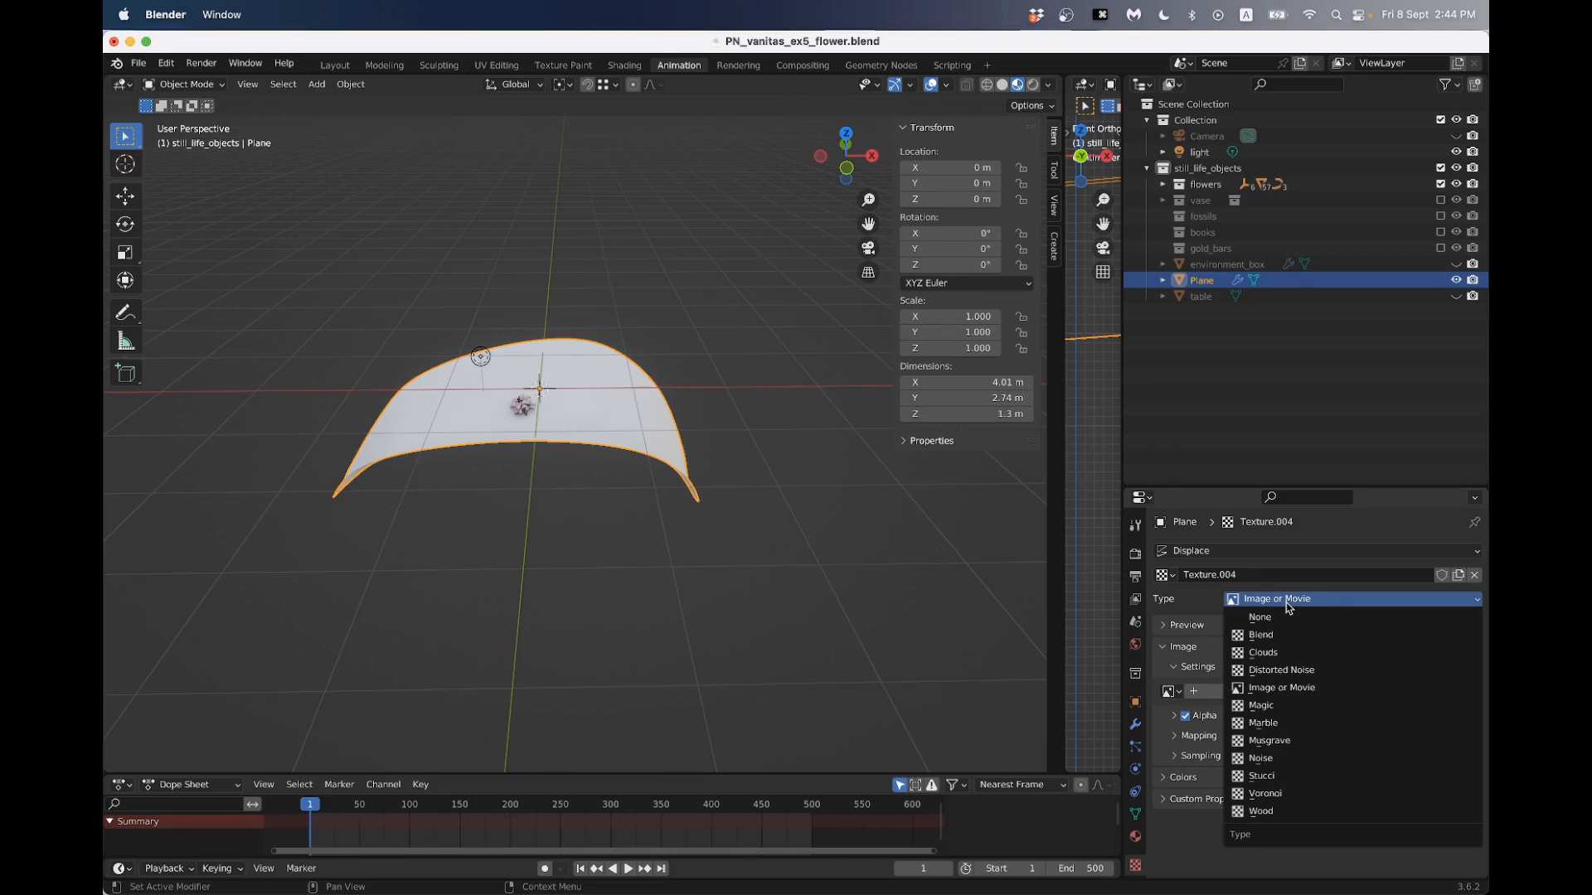
{"action": "left_click", "coordinate": [1263, 653]}
{"action": "middle_click_drag", "start_coordinate": [518, 393], "coordinate": [632, 434]}
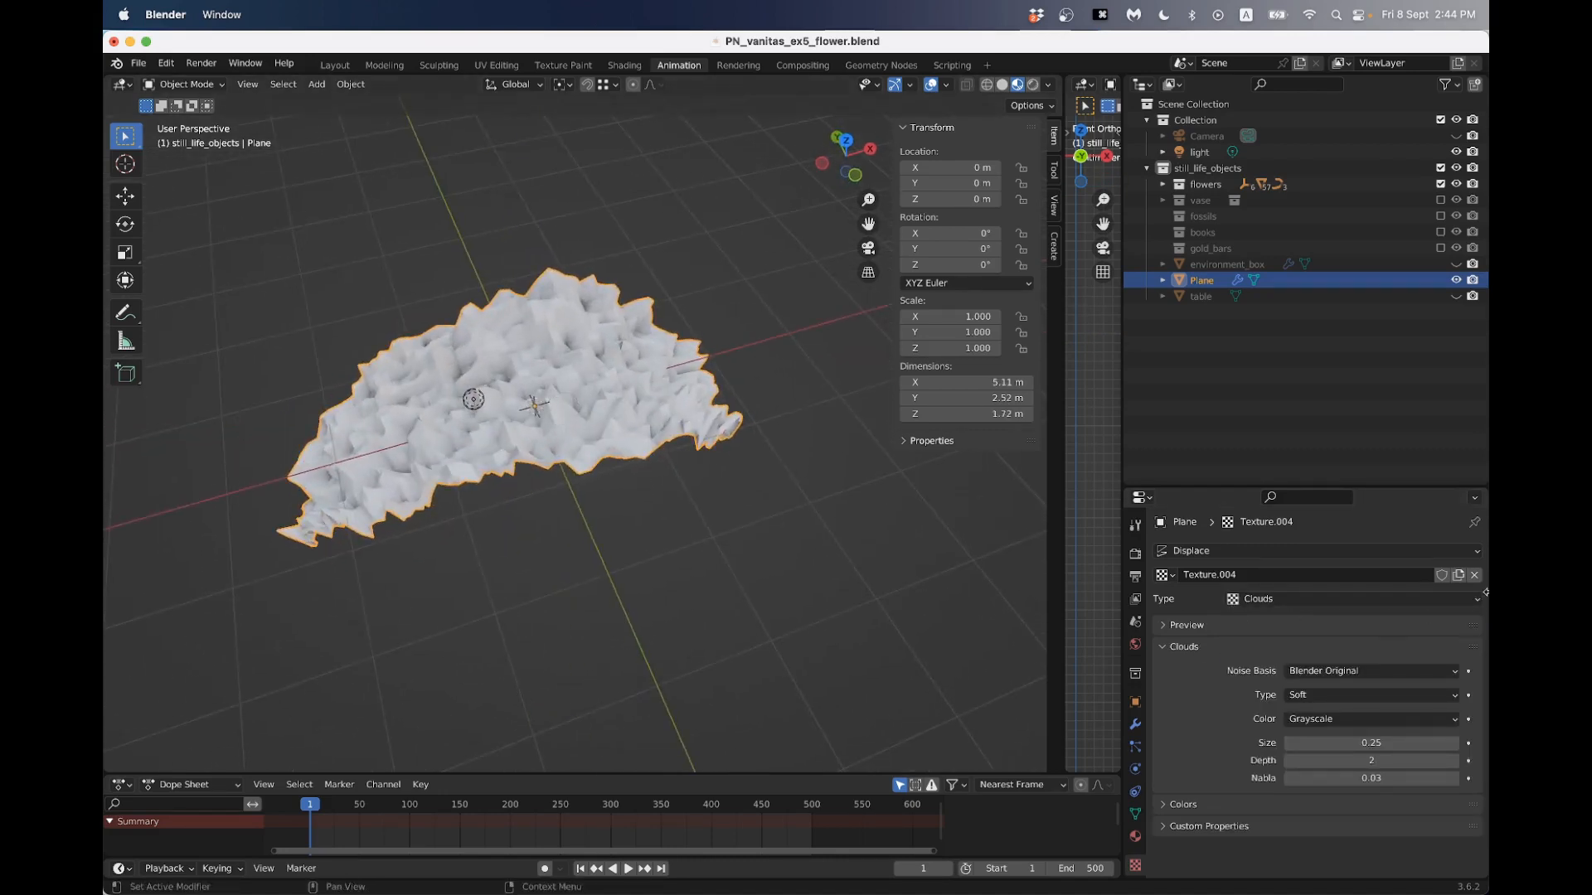
- Show the Clouds texture's preview and compare it with the displaced petal surface up close
{"action": "left_click", "coordinate": [1163, 626]}
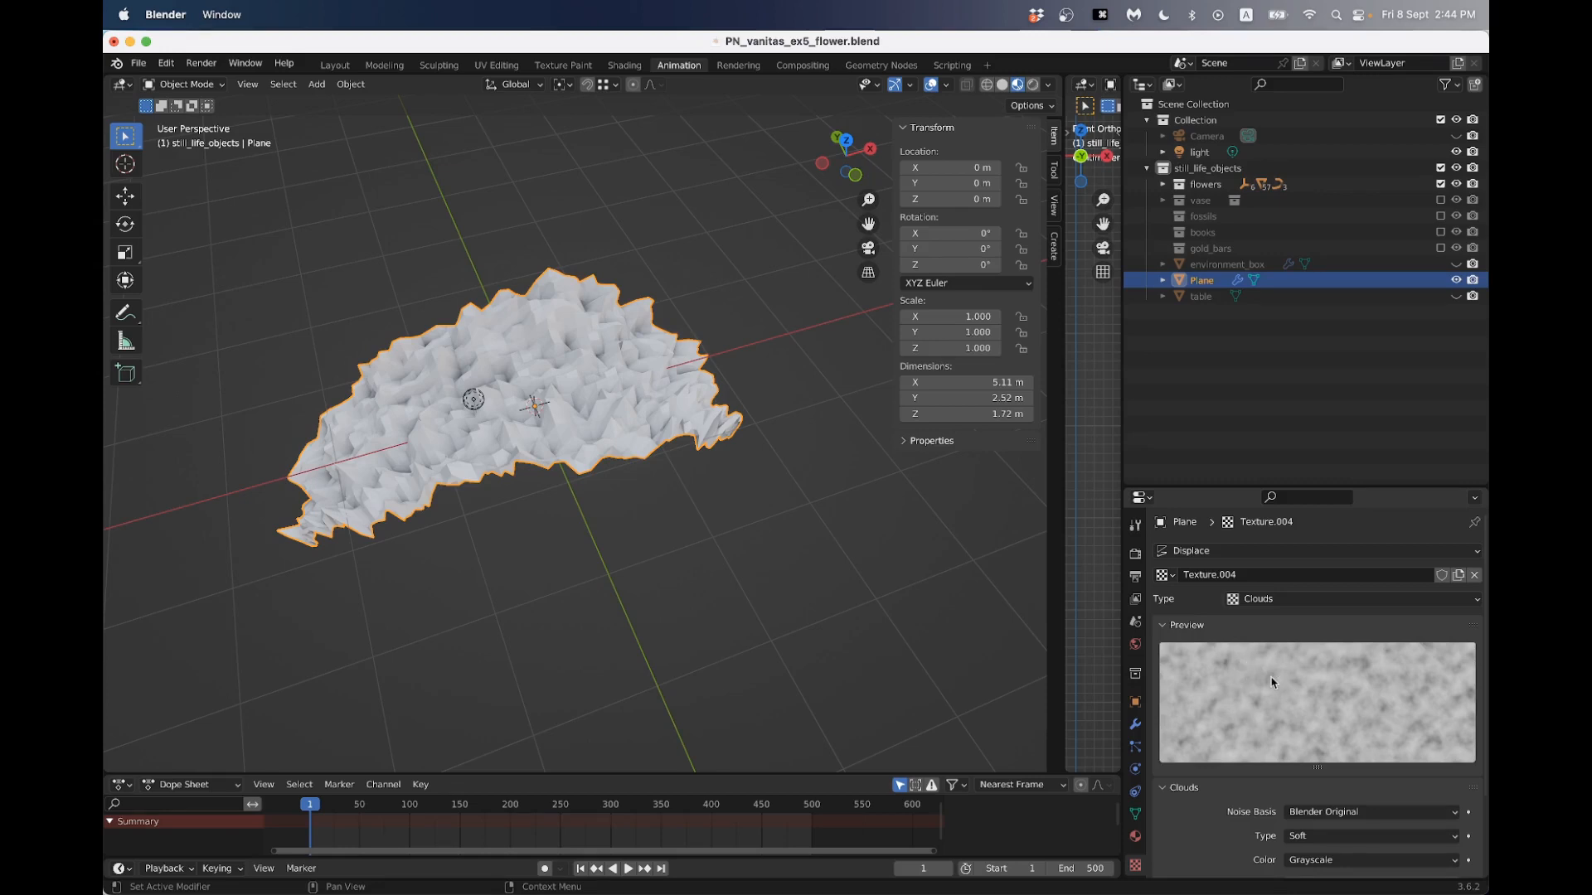
{"action": "scroll", "coordinate": [1268, 680], "scroll_direction": "down", "scroll_amount": 2}
{"action": "scroll", "coordinate": [1281, 676], "scroll_direction": "up", "scroll_amount": 2}
{"action": "middle_click_drag", "start_coordinate": [341, 329], "coordinate": [391, 316]}
{"action": "scroll", "coordinate": [424, 347], "scroll_direction": "up", "scroll_amount": 3}
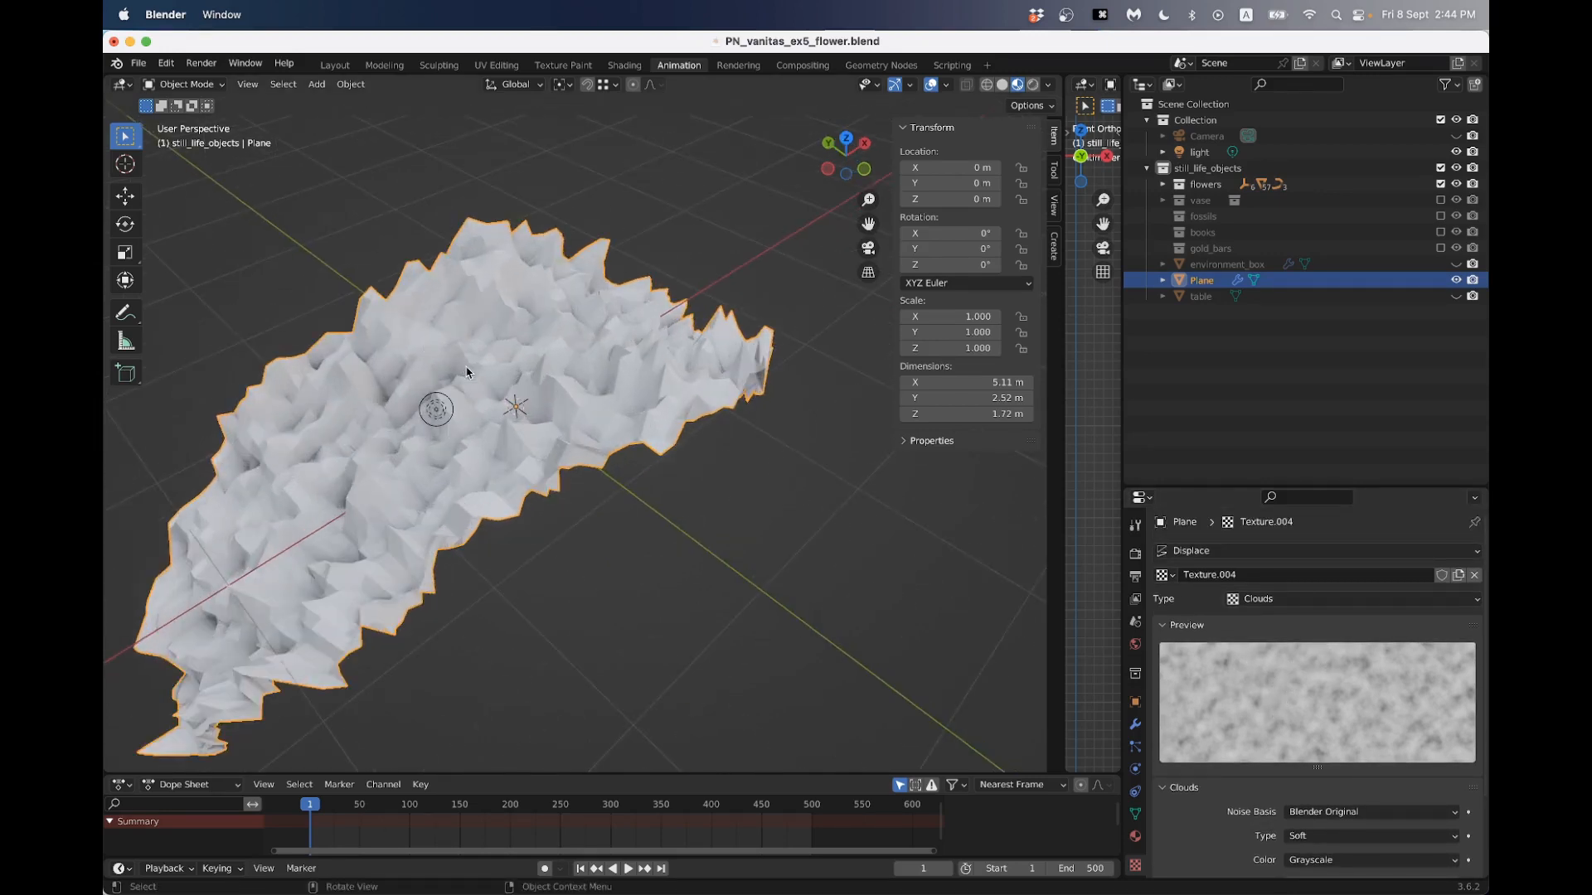
{"action": "middle_click_drag", "start_coordinate": [466, 372], "coordinate": [514, 377]}
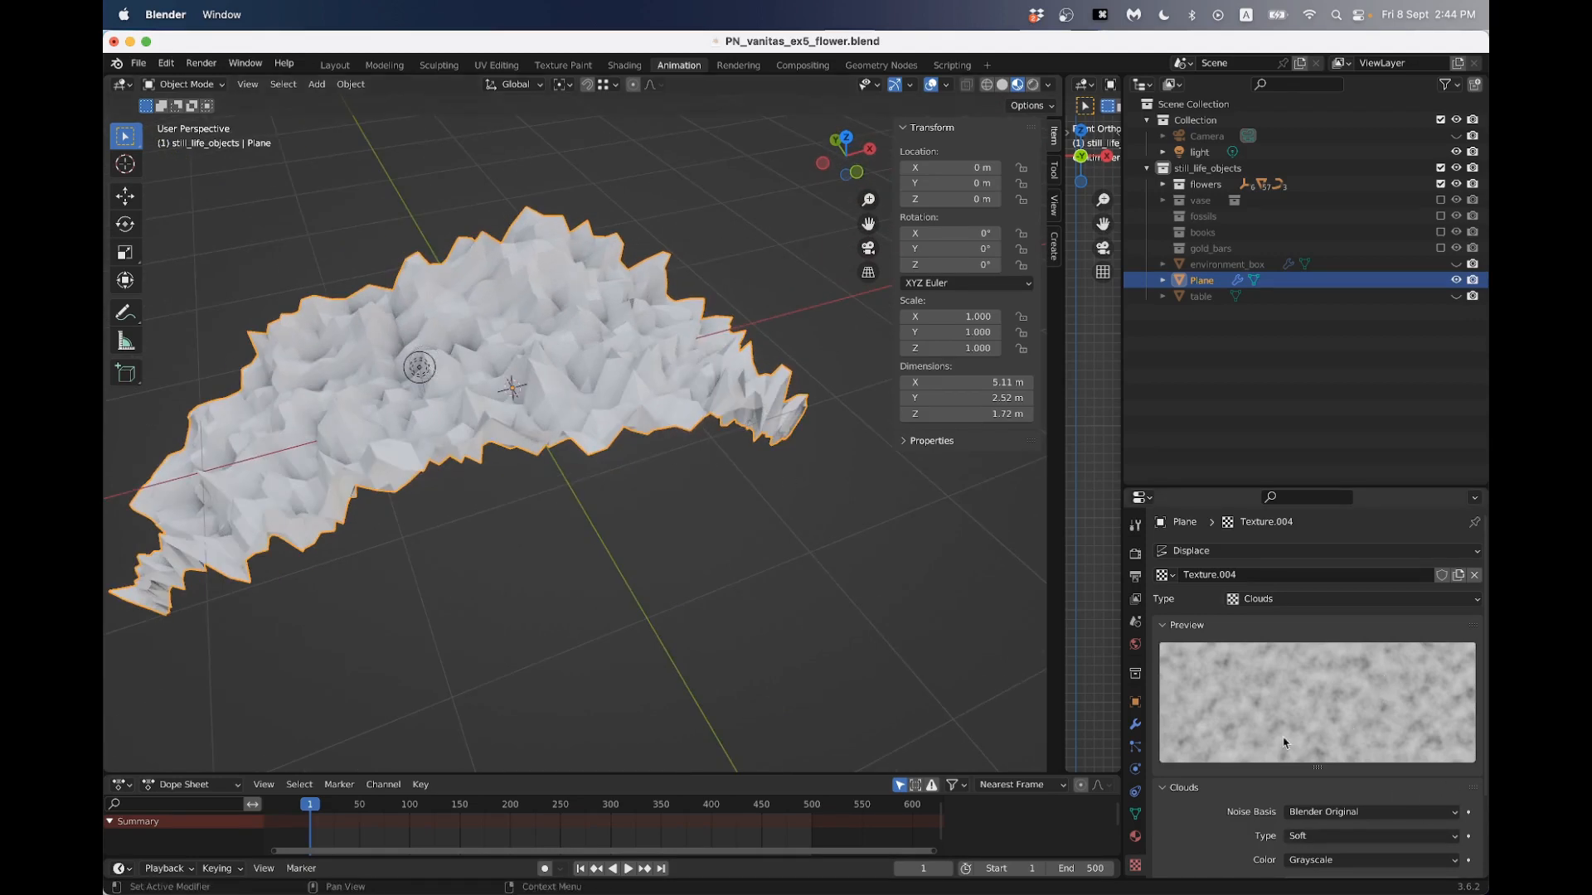
{"action": "scroll", "coordinate": [1293, 713], "scroll_direction": "down", "scroll_amount": 1}
{"action": "scroll", "coordinate": [1296, 668], "scroll_direction": "down", "scroll_amount": 1}
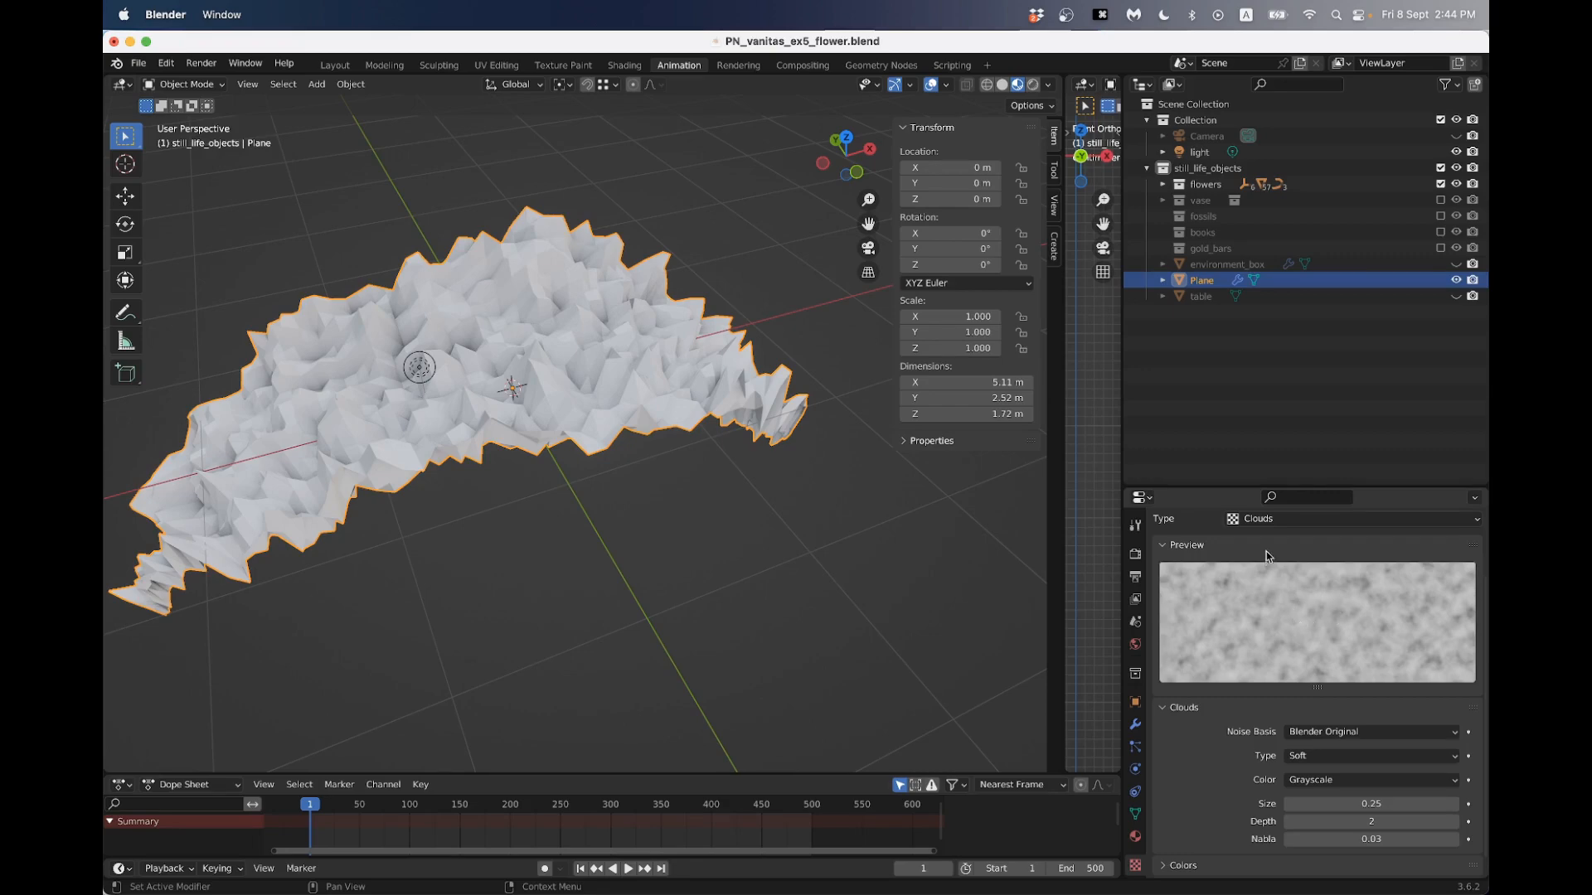
- Try the Noise type for the displacement texture and view the petal from several angles
{"action": "left_click", "coordinate": [1269, 520]}
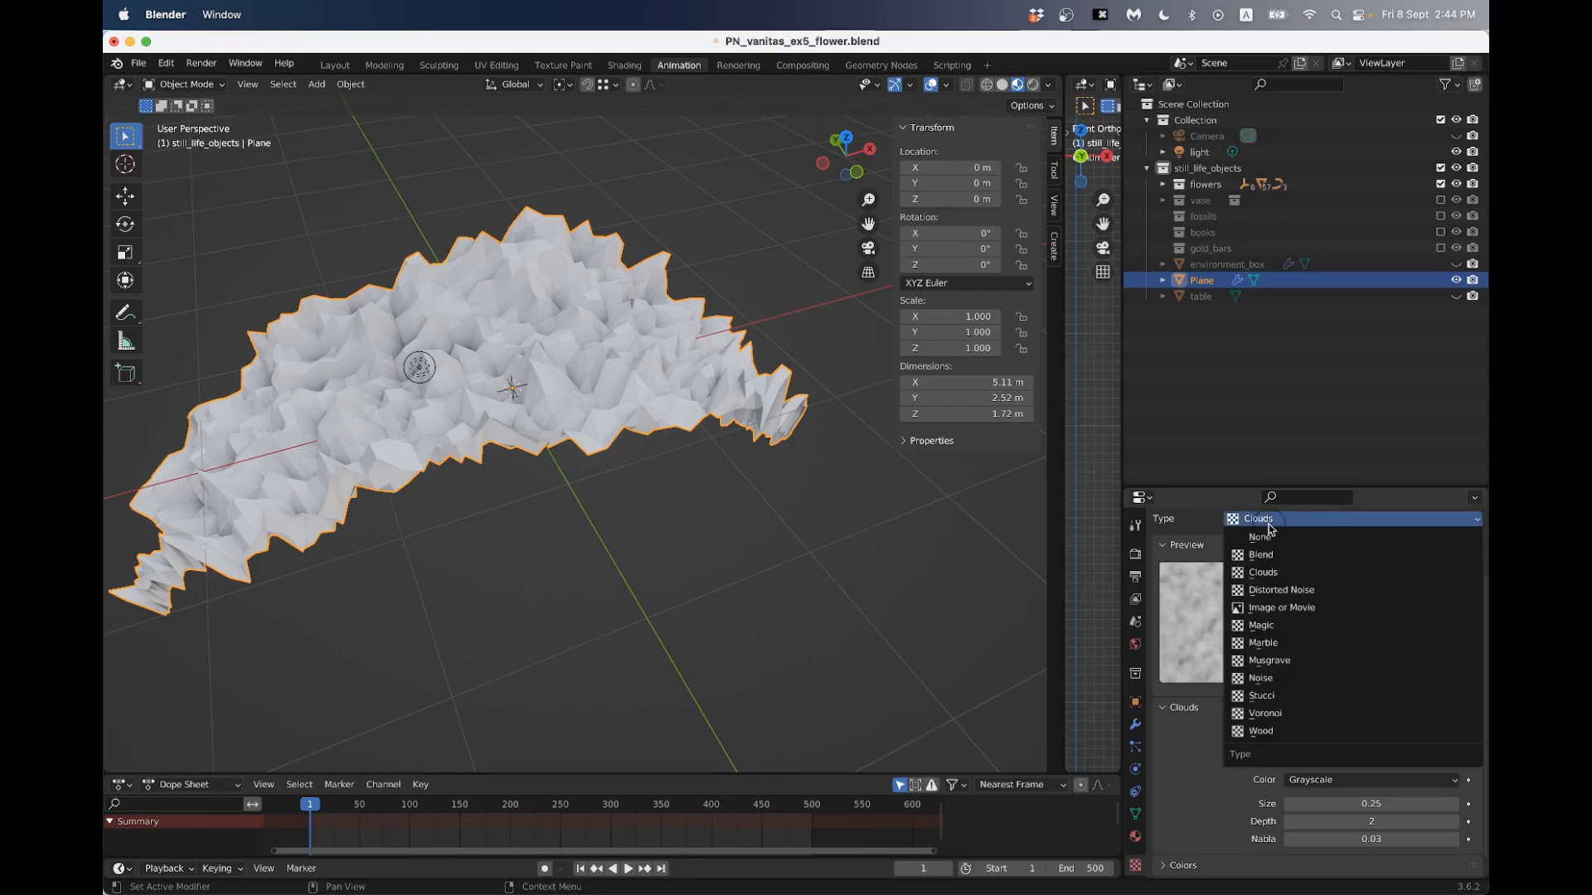
{"action": "left_click", "coordinate": [1296, 679]}
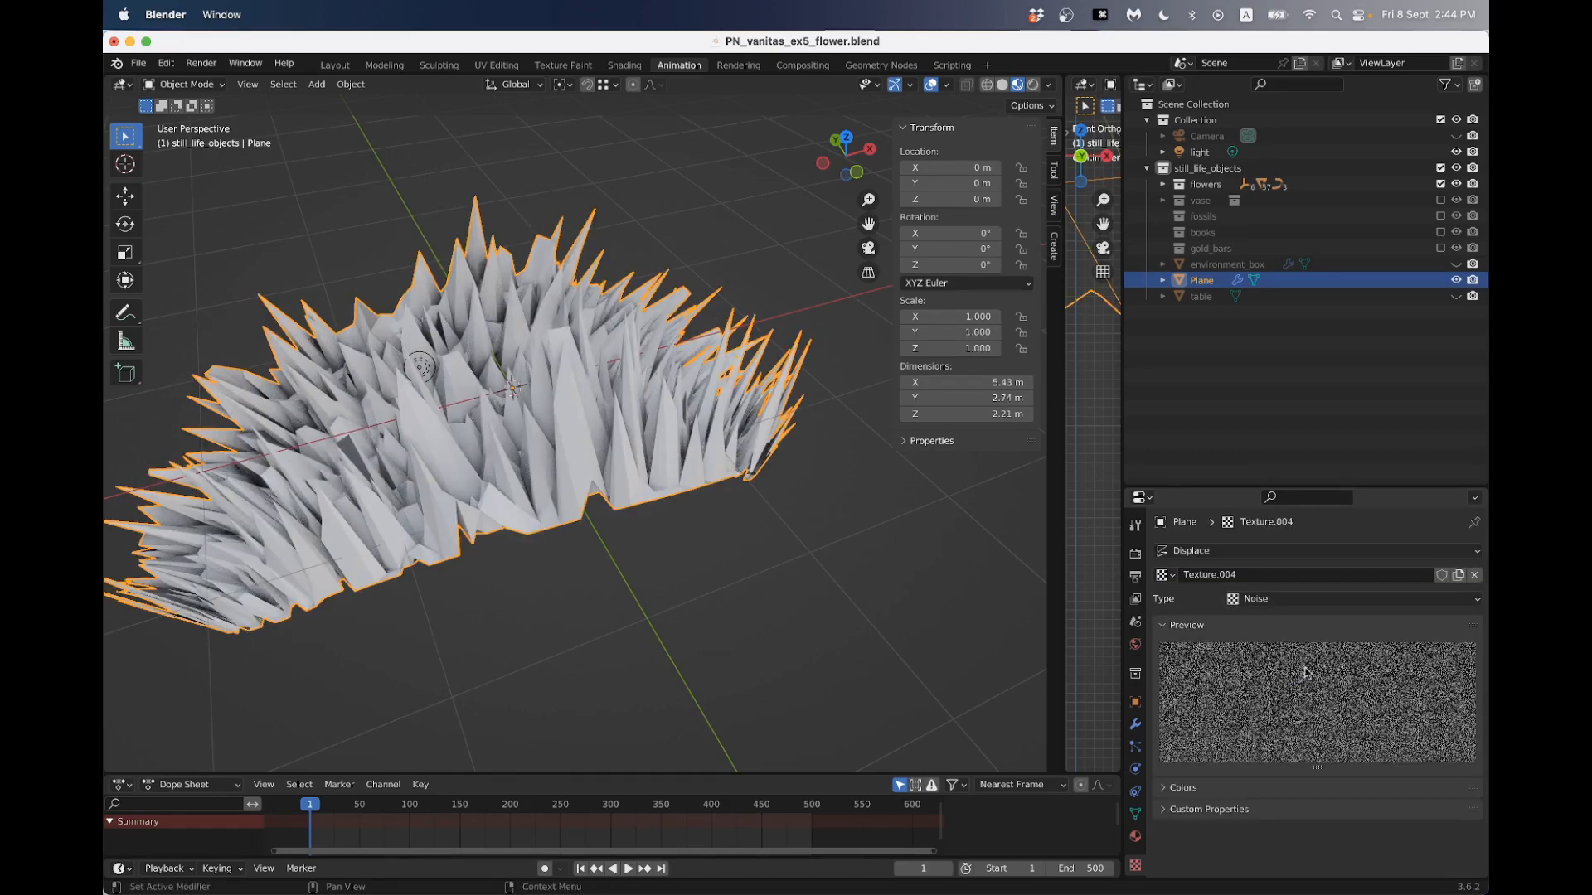
{"action": "middle_click_drag", "start_coordinate": [766, 580], "coordinate": [910, 547]}
{"action": "scroll", "coordinate": [729, 515], "scroll_direction": "up", "scroll_amount": 5}
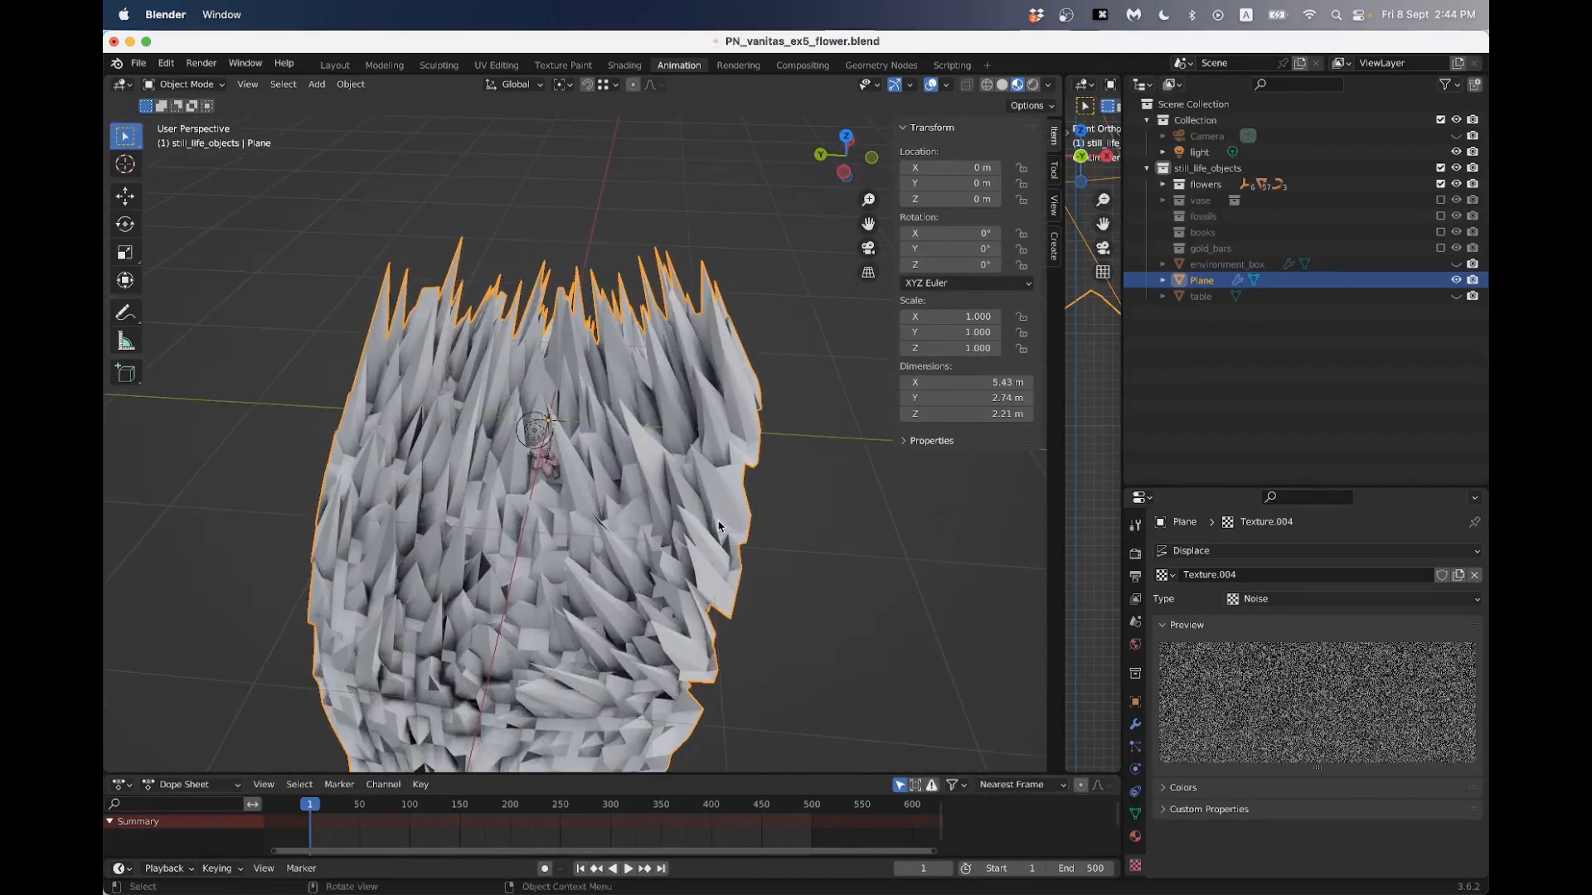
{"action": "scroll", "coordinate": [720, 526], "scroll_direction": "down", "scroll_amount": 5}
{"action": "middle_click_drag", "start_coordinate": [720, 525], "coordinate": [650, 540]}
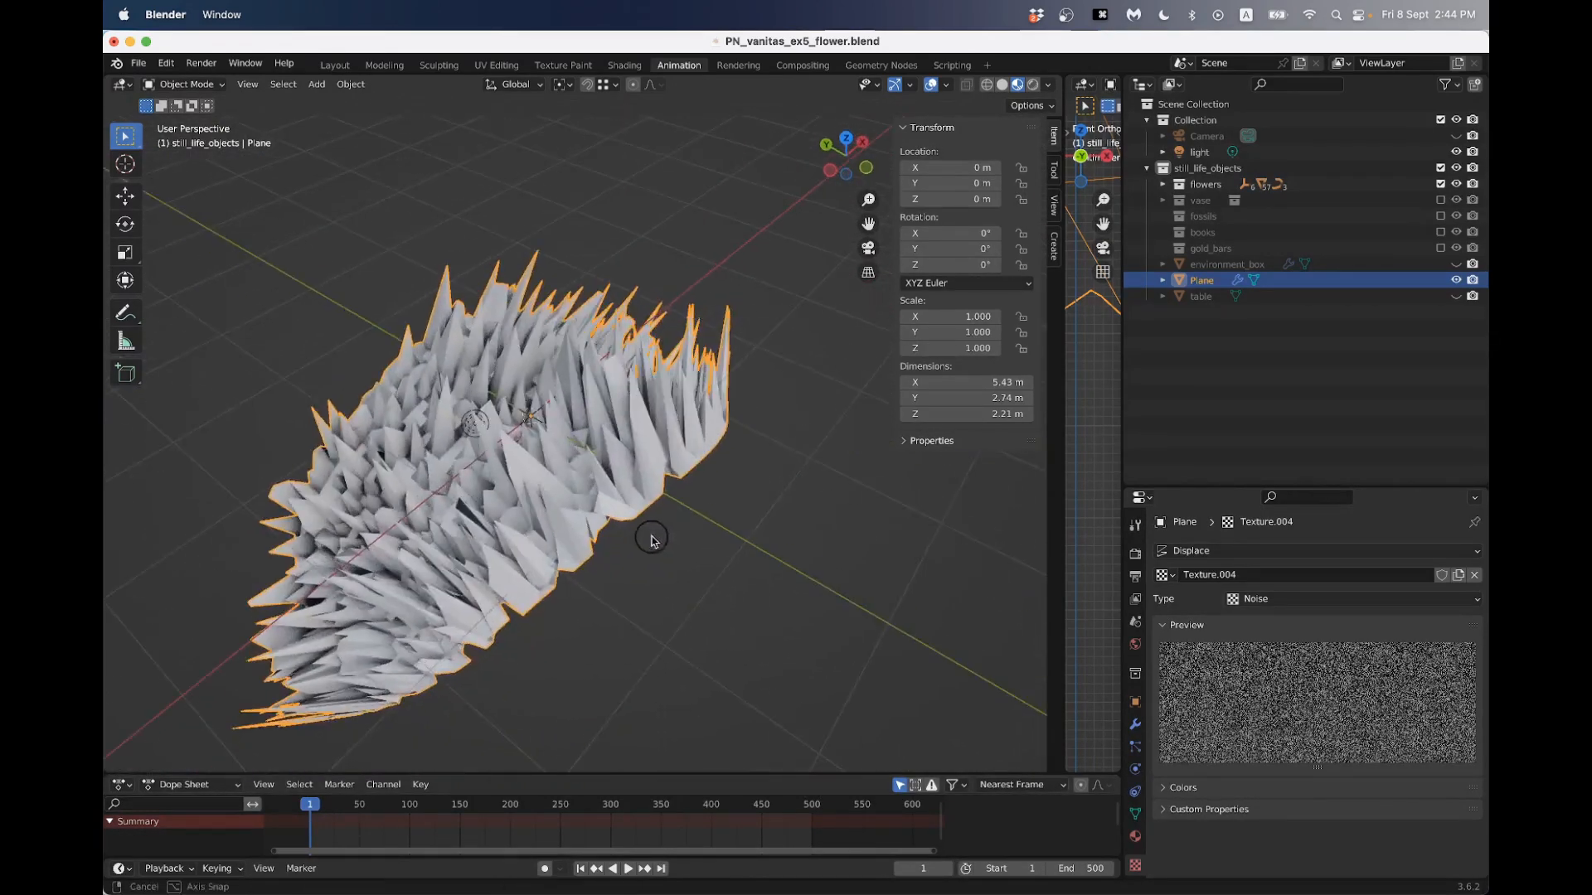
- Switch the displacement texture back to Clouds and set its size to 1.83
{"action": "left_click", "coordinate": [1325, 598]}
{"action": "left_click", "coordinate": [1296, 654]}
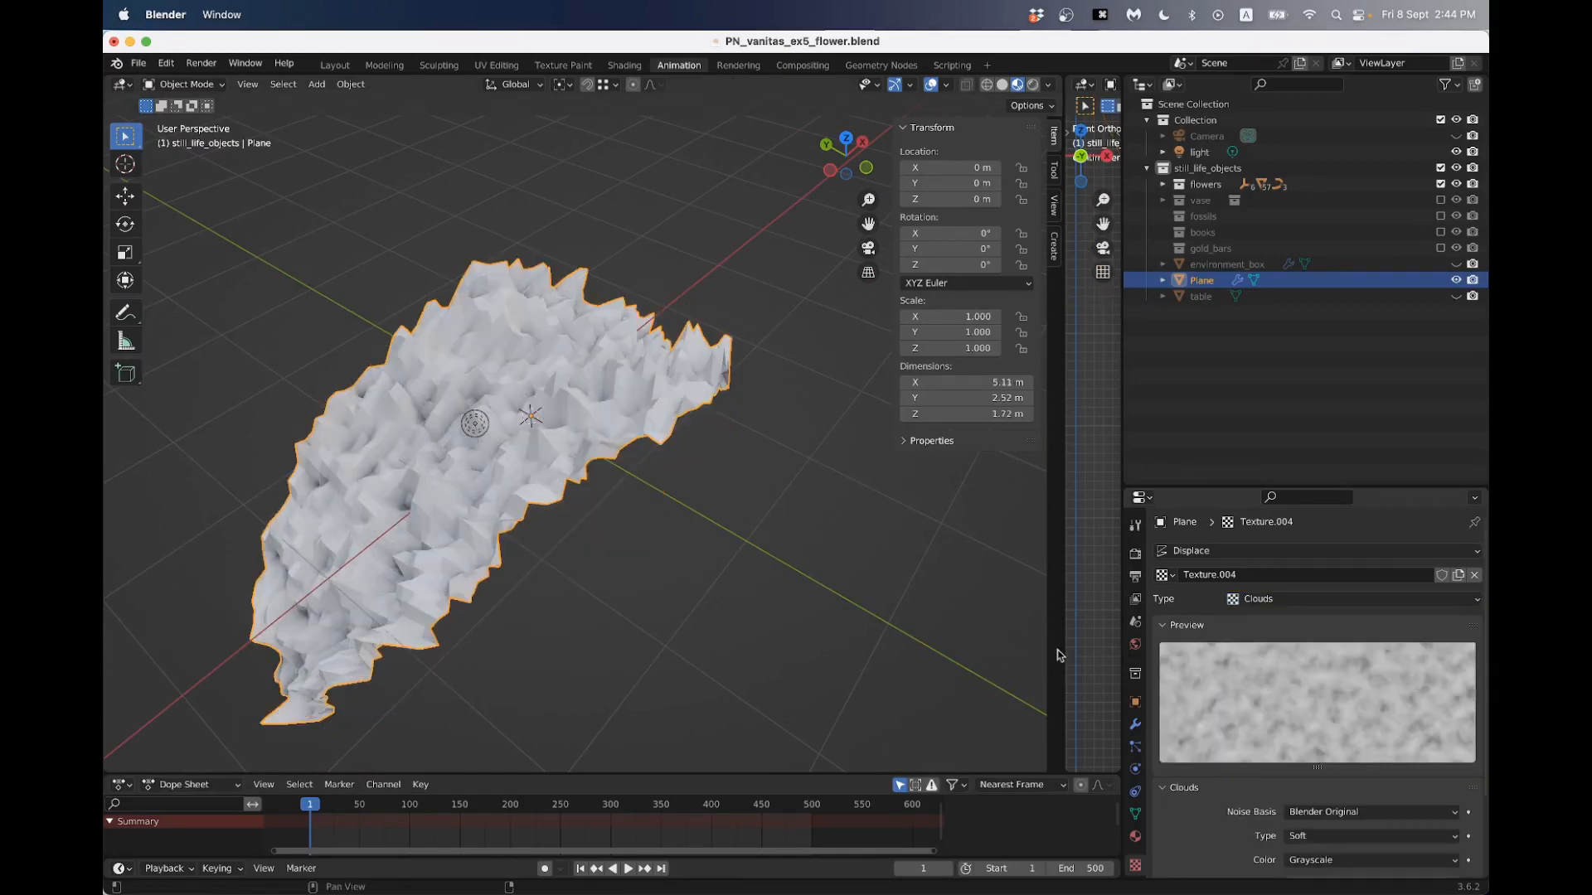
{"action": "middle_click_drag", "start_coordinate": [833, 572], "coordinate": [802, 554]}
{"action": "scroll", "coordinate": [1327, 705], "scroll_direction": "down", "scroll_amount": 3}
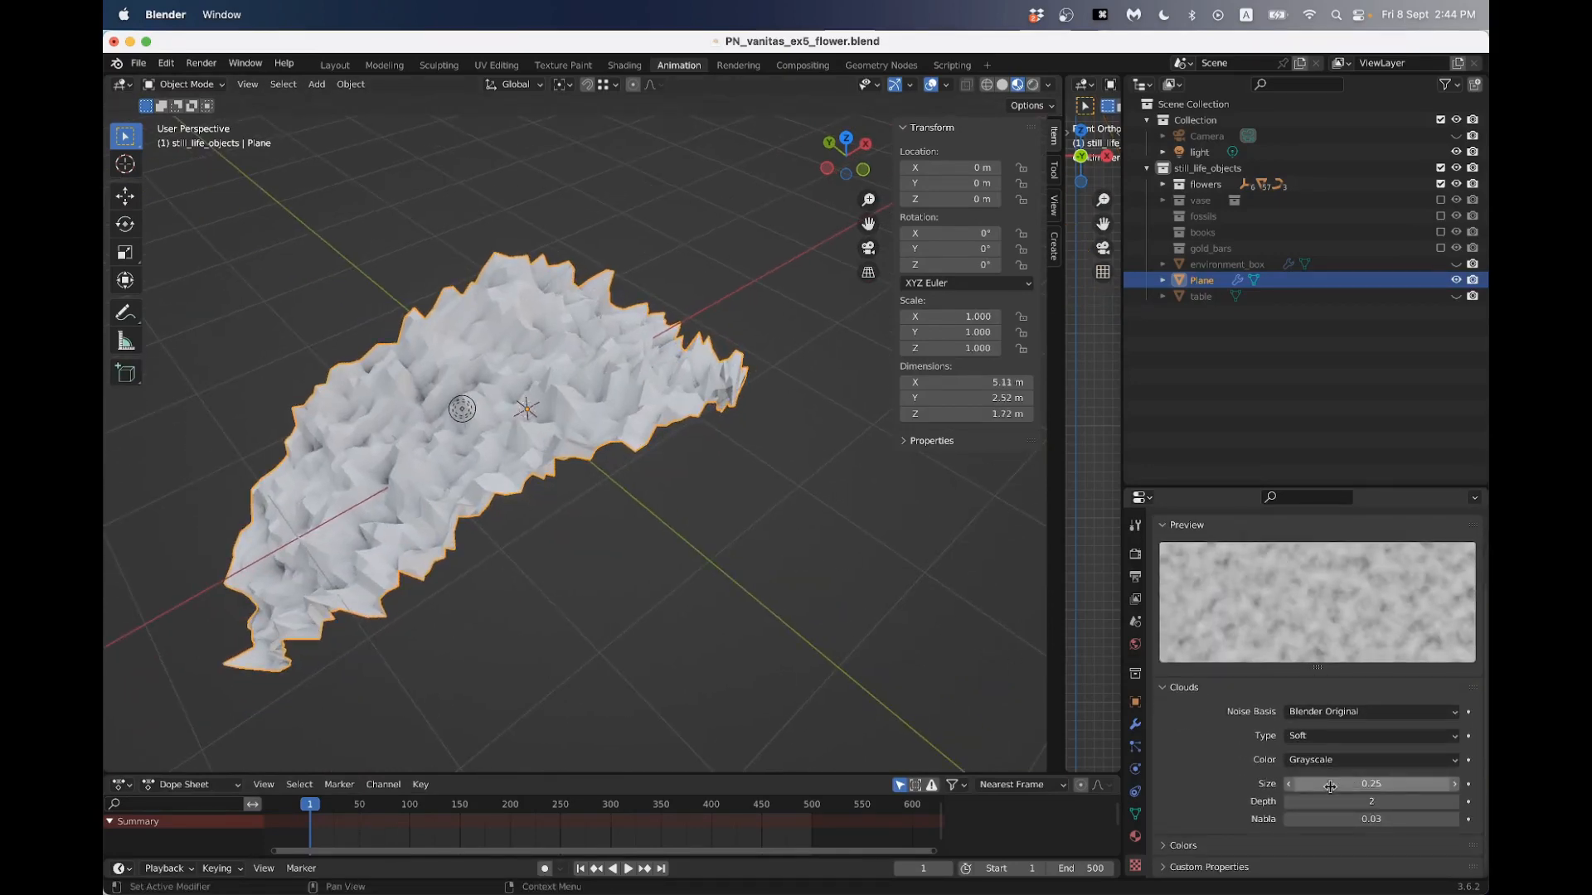
{"action": "left_click_drag", "start_coordinate": [1347, 784], "coordinate": [1363, 777]}
{"action": "middle_click_drag", "start_coordinate": [763, 539], "coordinate": [564, 503]}
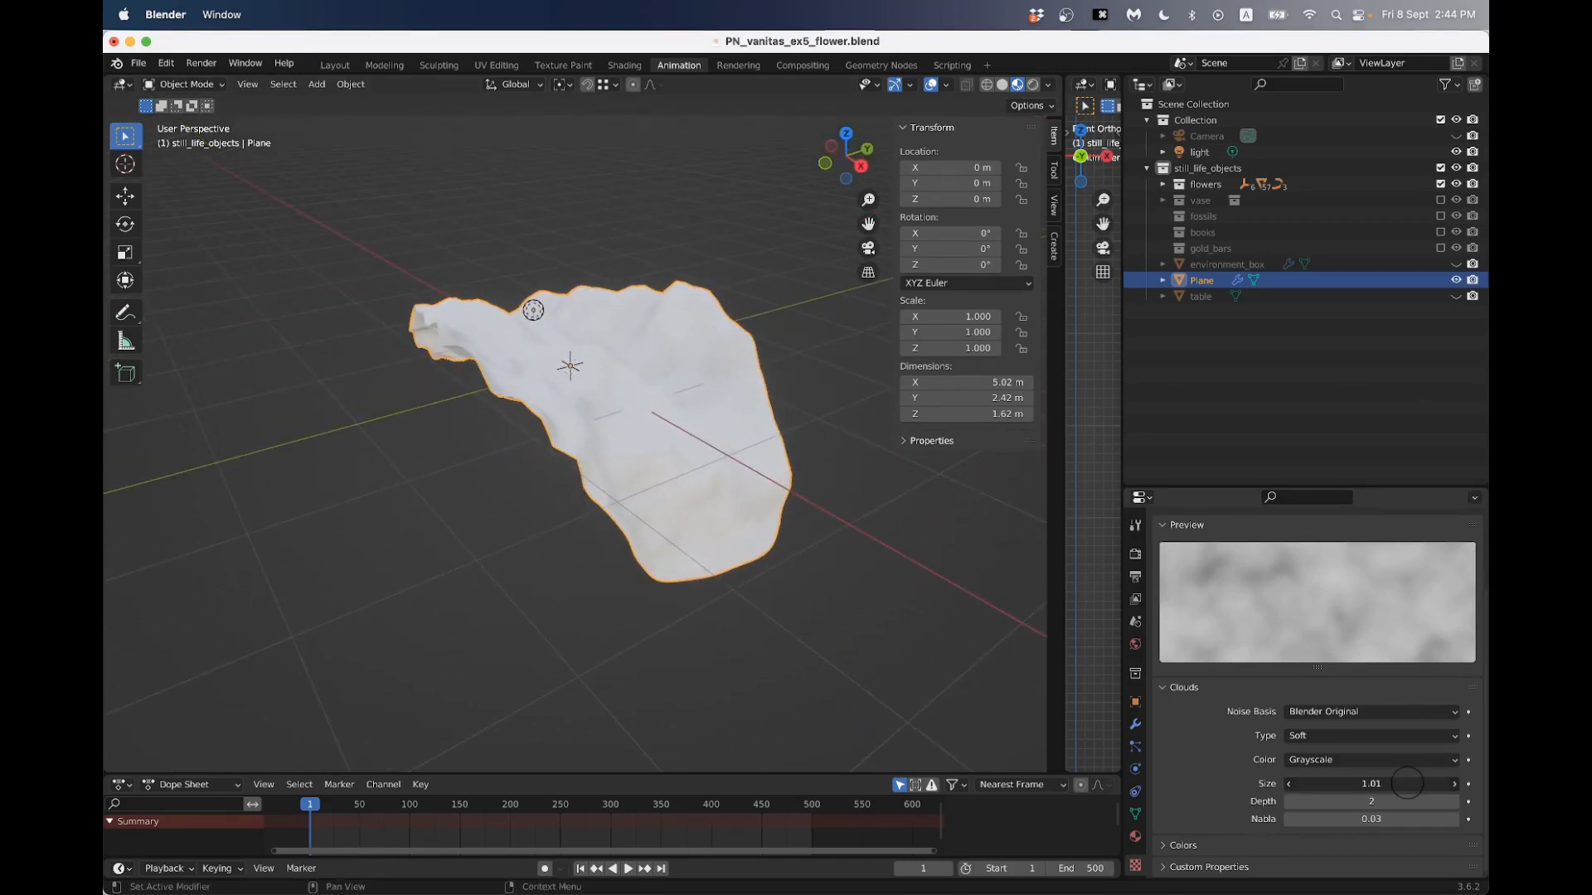
{"action": "left_click_drag", "start_coordinate": [1402, 783], "coordinate": [1439, 777]}
{"action": "middle_click_drag", "start_coordinate": [722, 544], "coordinate": [883, 528]}
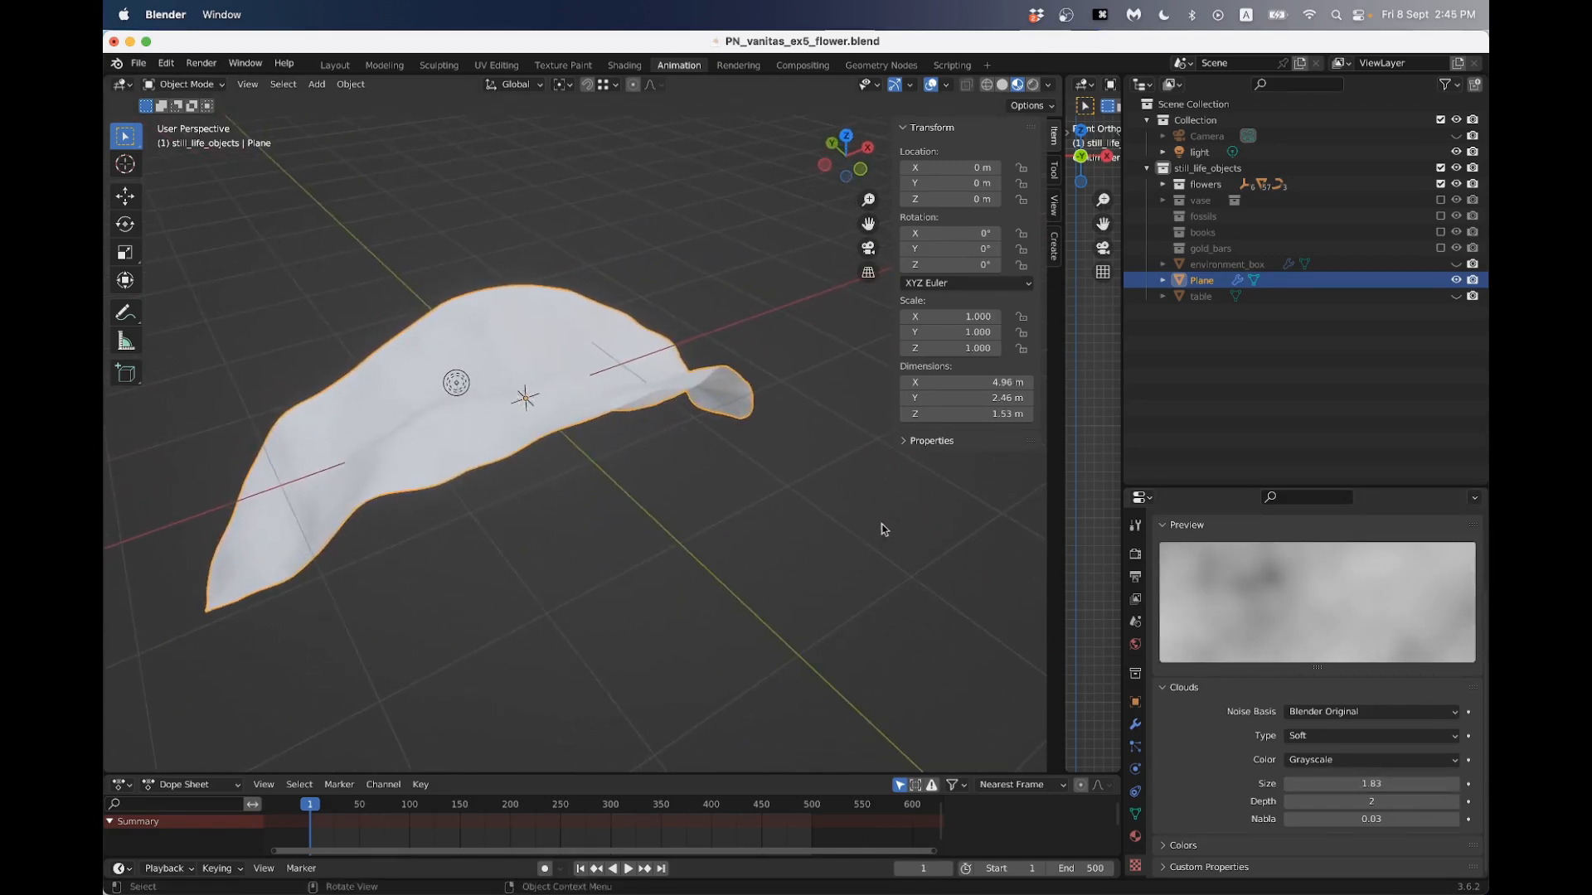
- Try a Displace modifier strength of 5.8 and view the deformed petal from several angles
{"action": "left_click", "coordinate": [1136, 724]}
{"action": "middle_click_drag", "start_coordinate": [682, 451], "coordinate": [618, 465]}
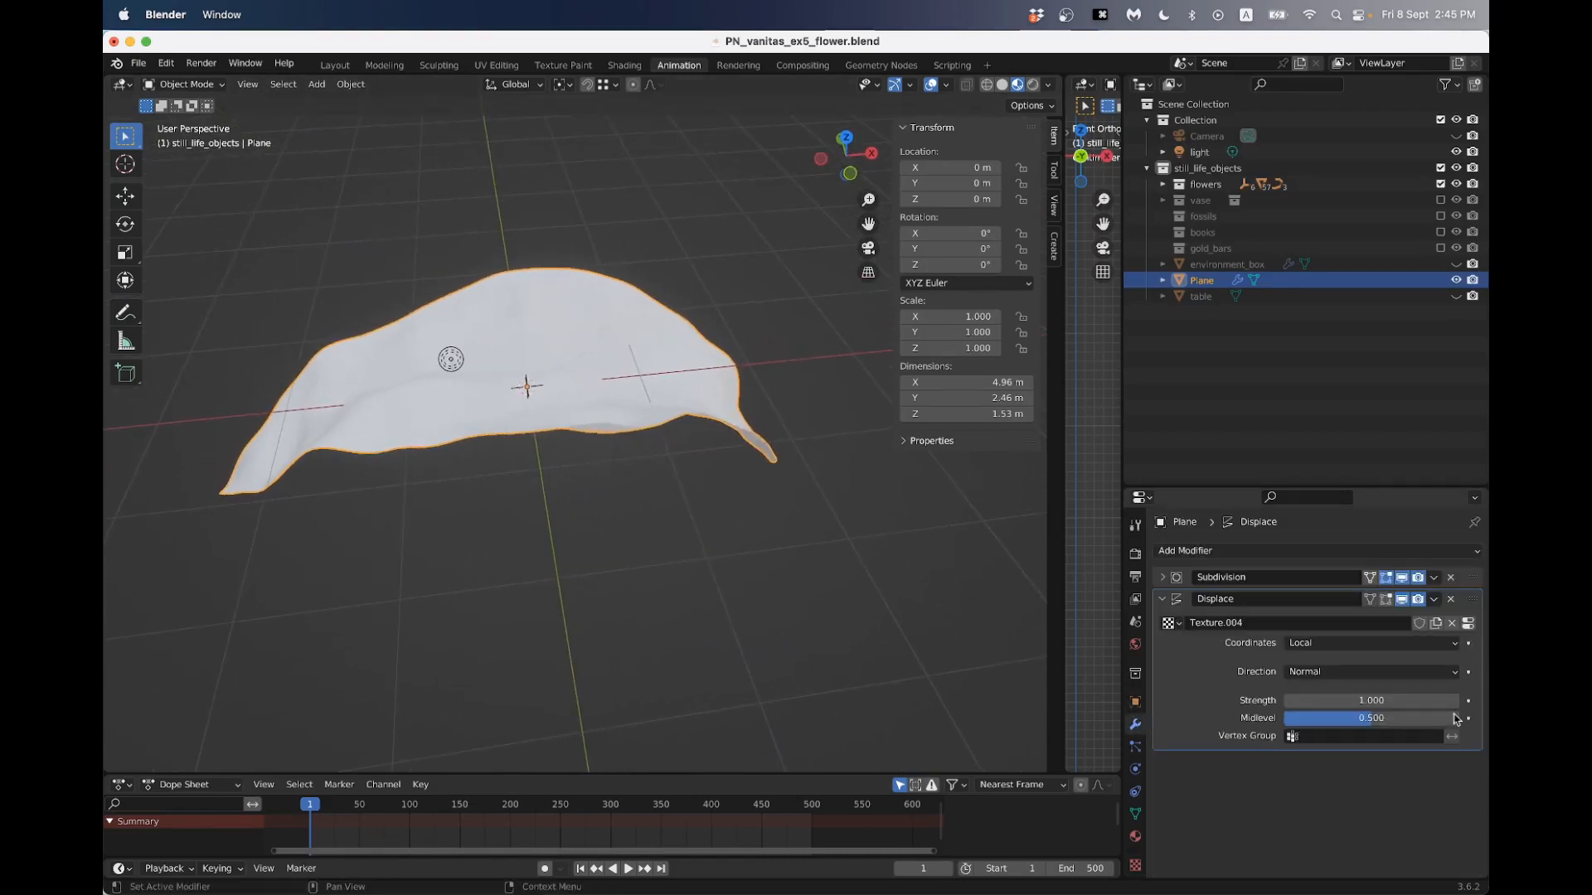
{"action": "mouse_move", "coordinate": [1377, 701]}
{"action": "left_mouse_down"}
{"action": "mouse_move", "coordinate": [1399, 694]}
{"action": "mouse_move", "coordinate": [1359, 697]}
{"action": "mouse_move", "coordinate": [1402, 690]}
{"action": "left_mouse_up"}
{"action": "middle_click_drag", "start_coordinate": [384, 522], "coordinate": [643, 507]}
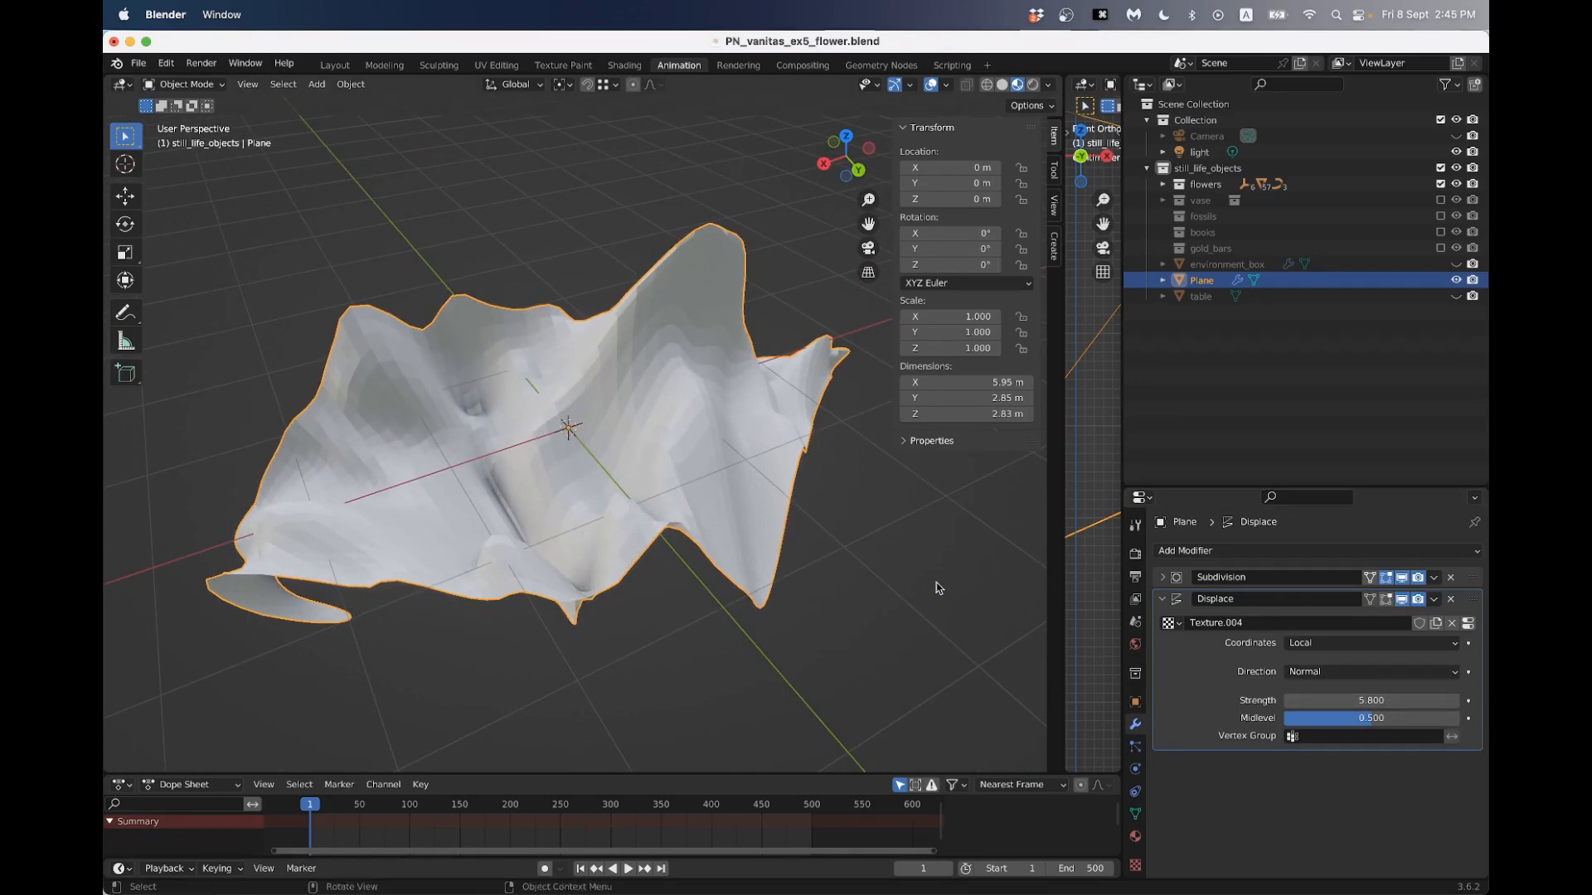
{"action": "middle_click_drag", "start_coordinate": [804, 573], "coordinate": [769, 571]}
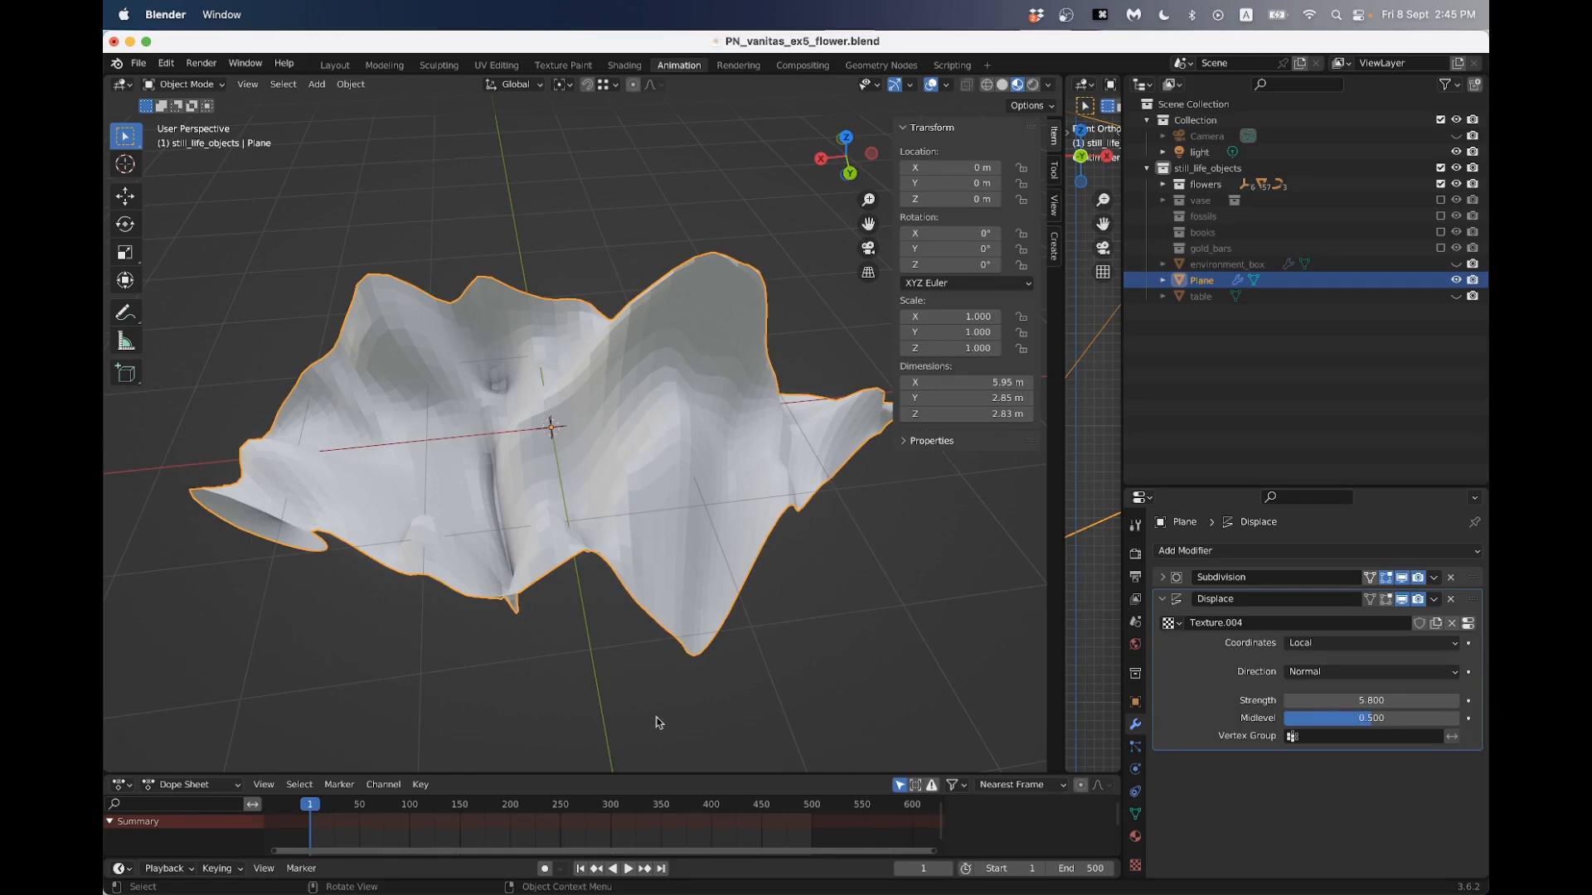
{"action": "middle_click_drag", "start_coordinate": [630, 432], "coordinate": [590, 452]}
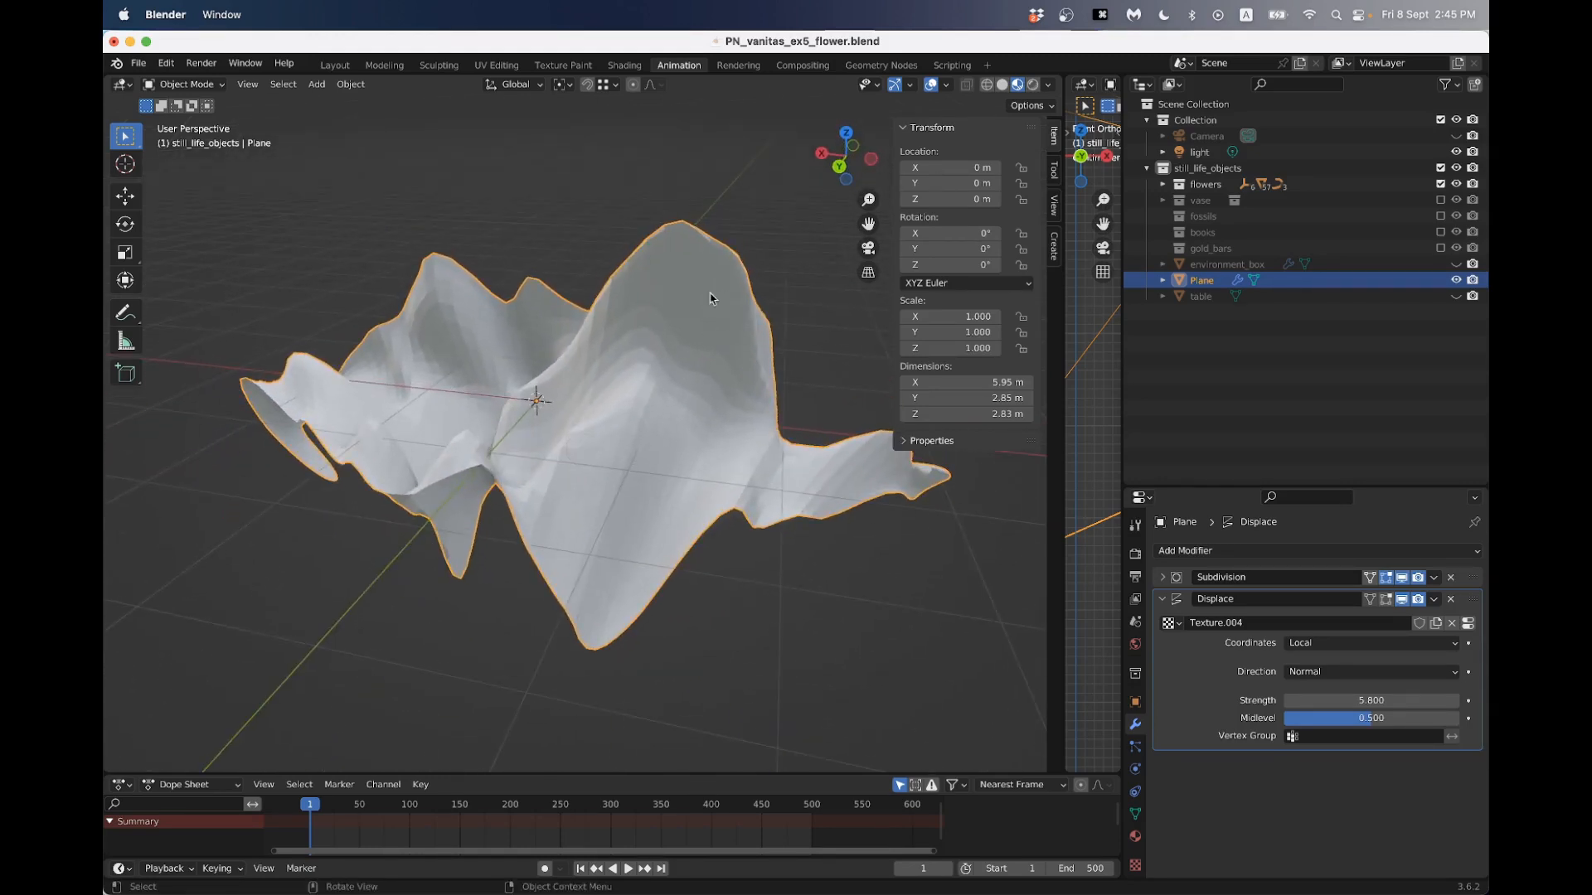
{"action": "middle_click_drag", "start_coordinate": [522, 385], "coordinate": [658, 465]}
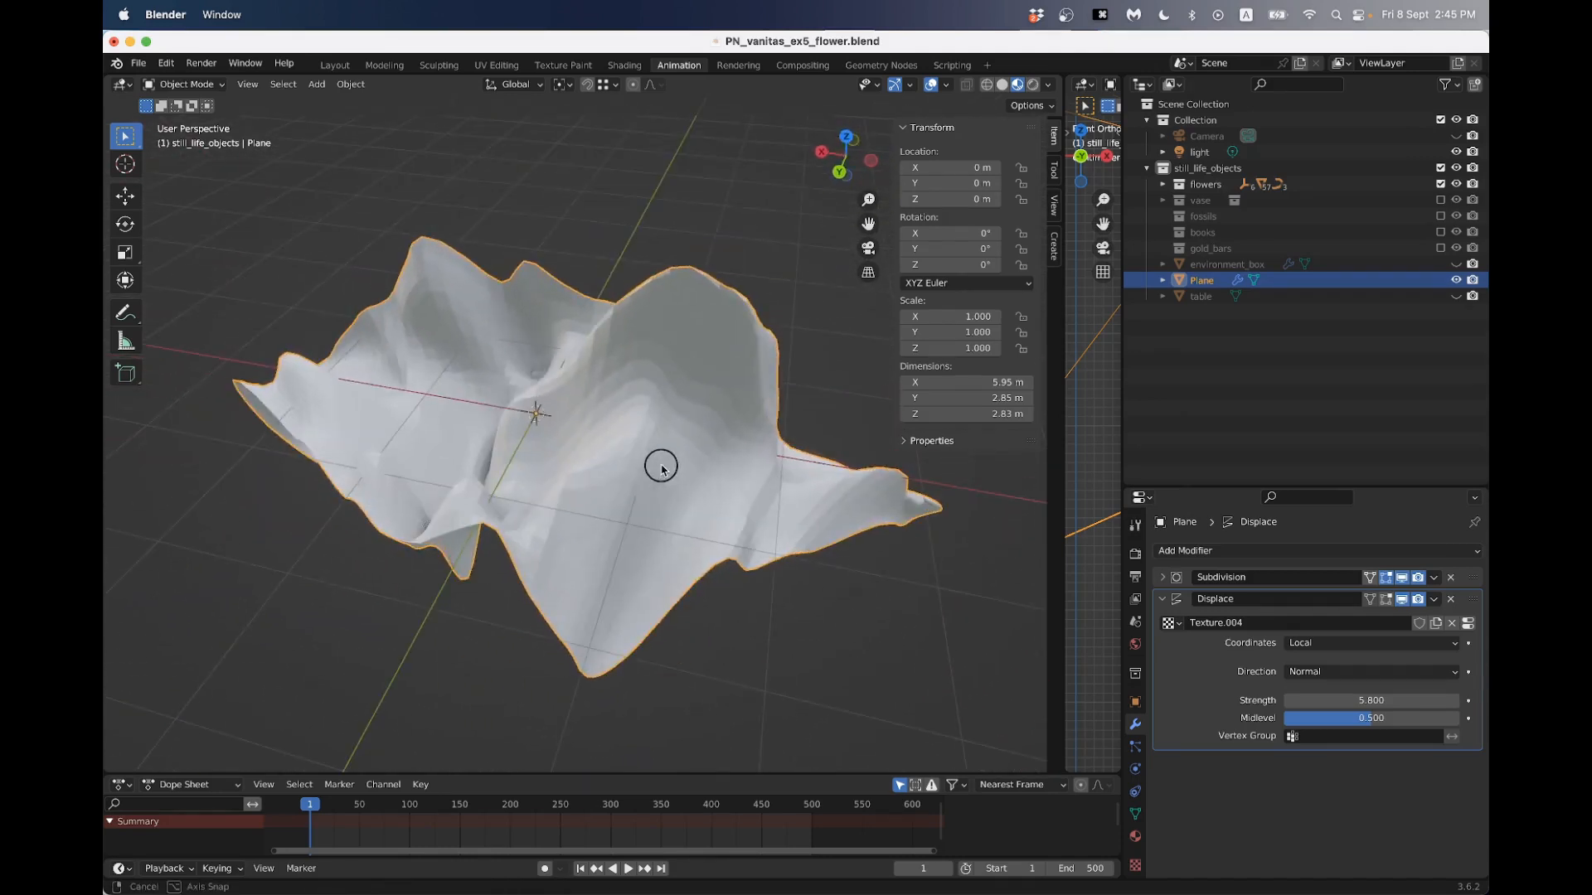
- Set the Displace modifier's strength to 1 and check the petal's shape
{"action": "left_click", "coordinate": [1343, 699]}
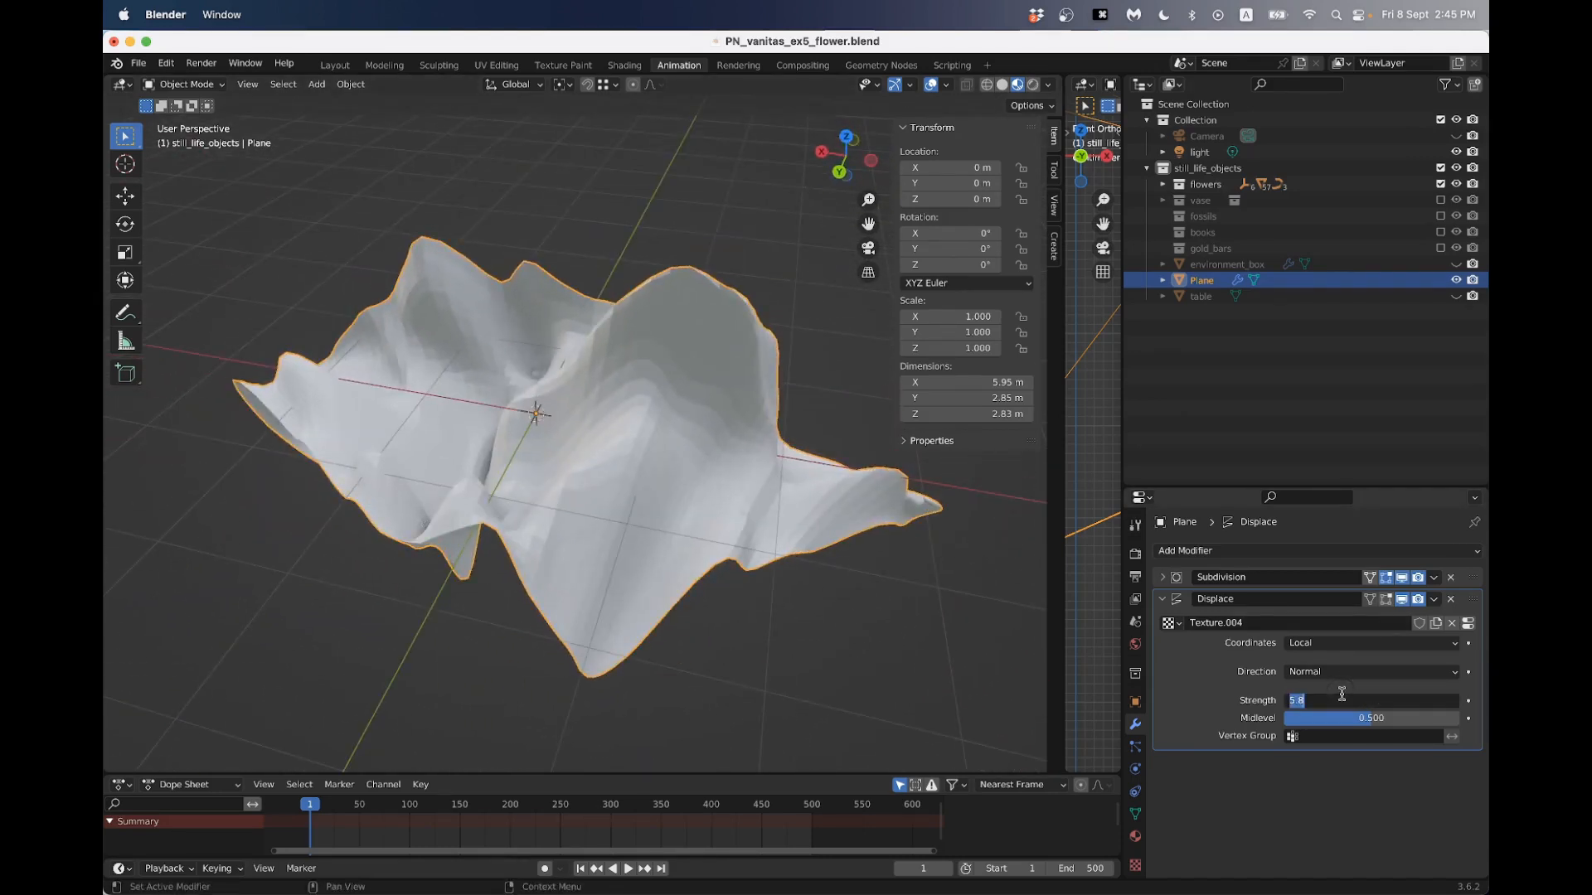
{"action": "type", "text": "1"}
{"action": "key", "text": "Return"}
{"action": "middle_click_drag", "start_coordinate": [657, 501], "coordinate": [582, 394]}
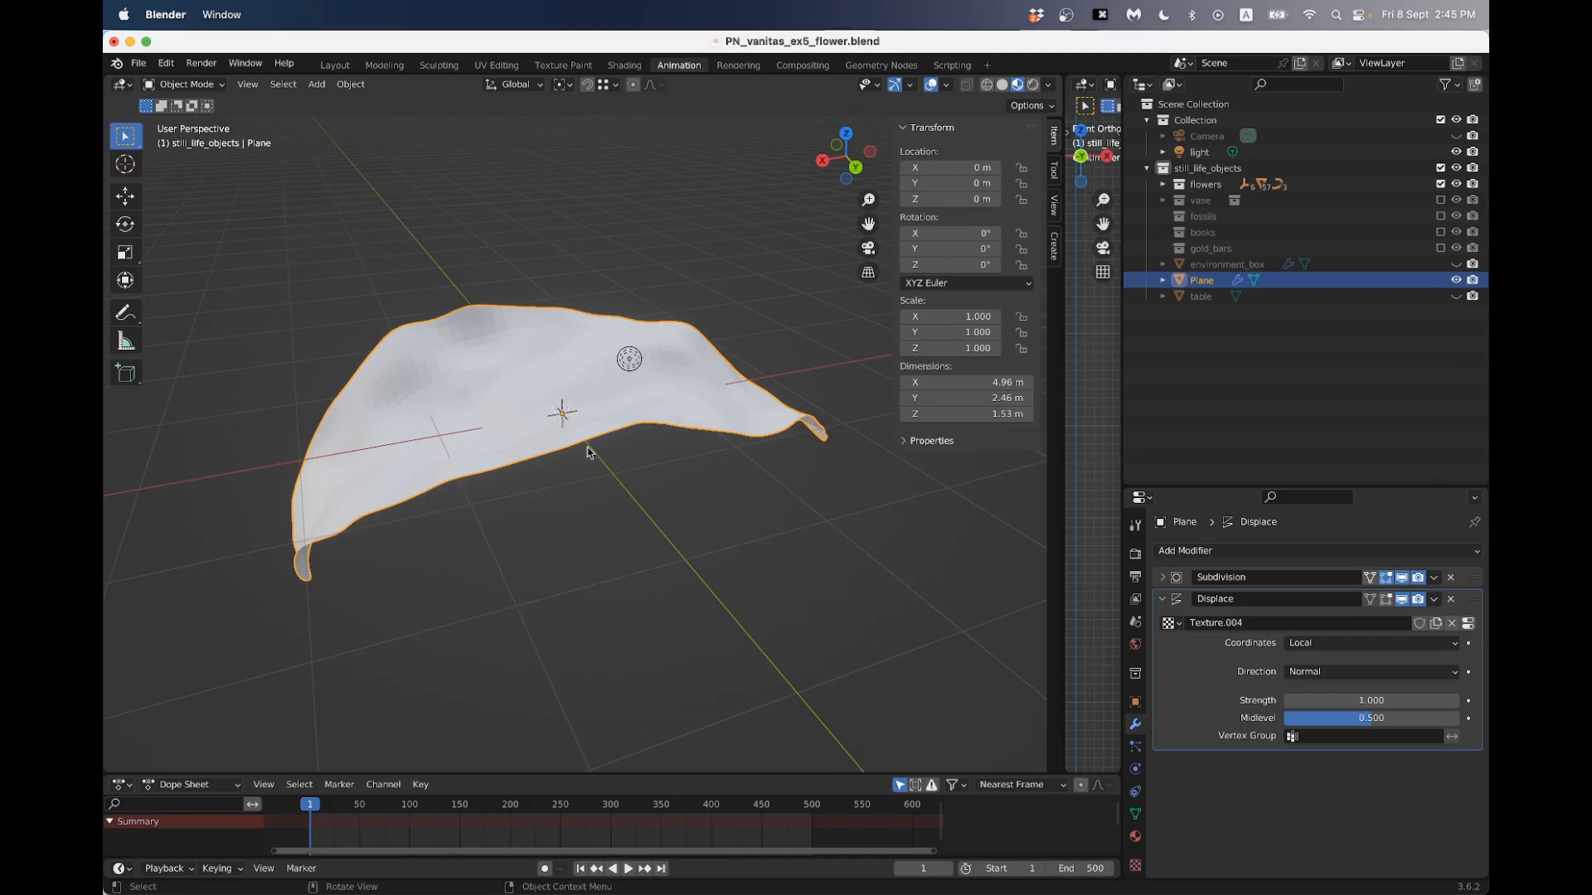
{"action": "middle_click_drag", "start_coordinate": [726, 363], "coordinate": [639, 390]}
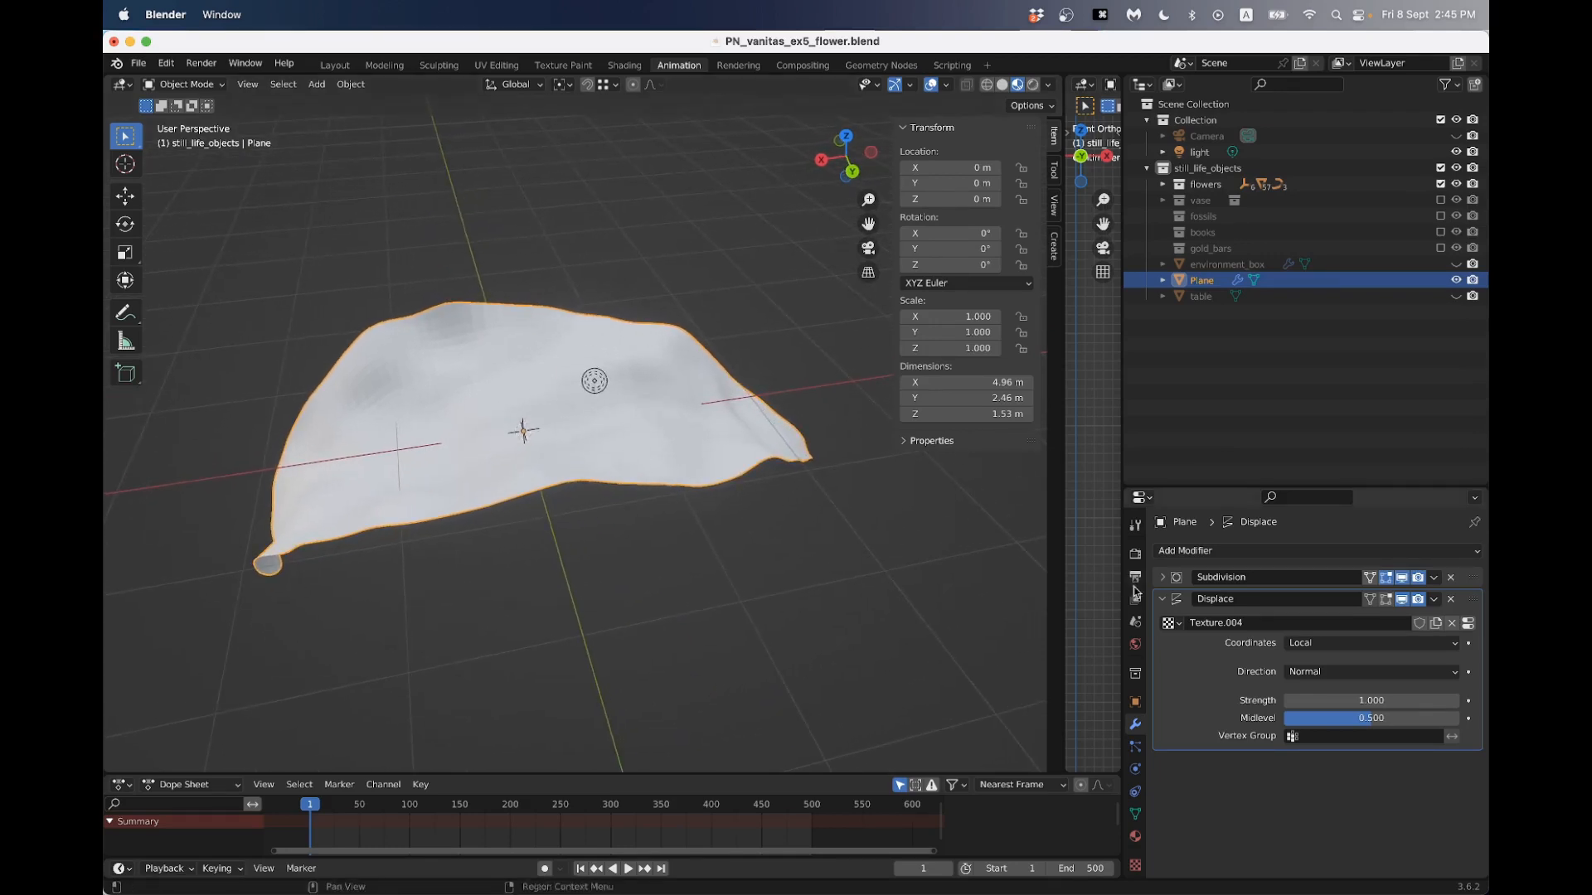
- Collapse the first Displace modifier's settings and add a second Displace modifier with its own new texture
{"action": "left_click", "coordinate": [1170, 601]}
{"action": "left_click", "coordinate": [1172, 551]}
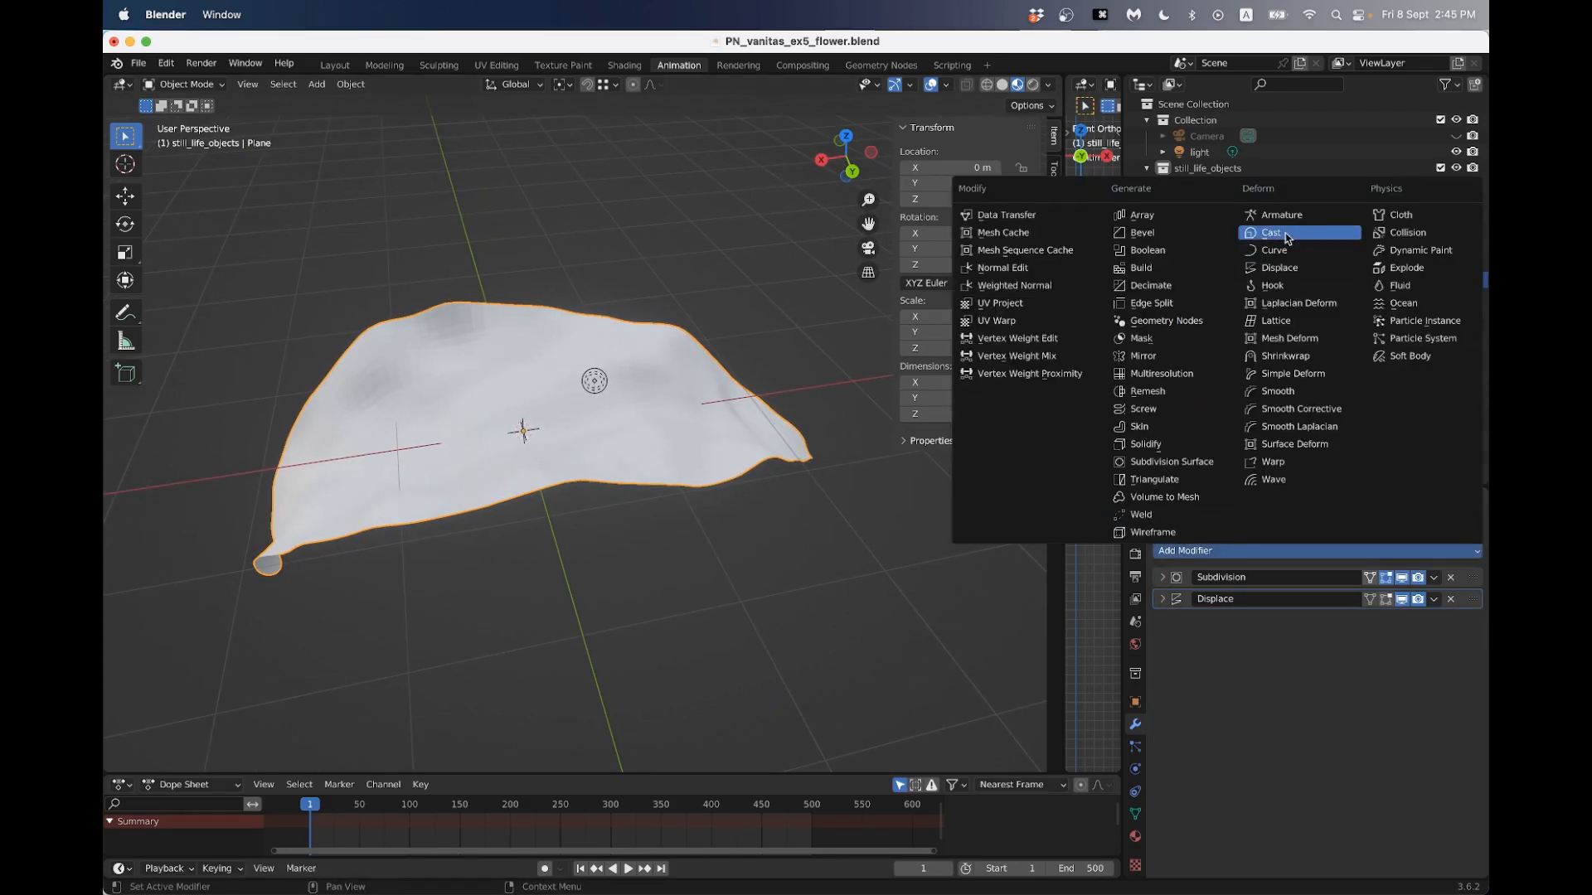
{"action": "left_click", "coordinate": [1281, 268]}
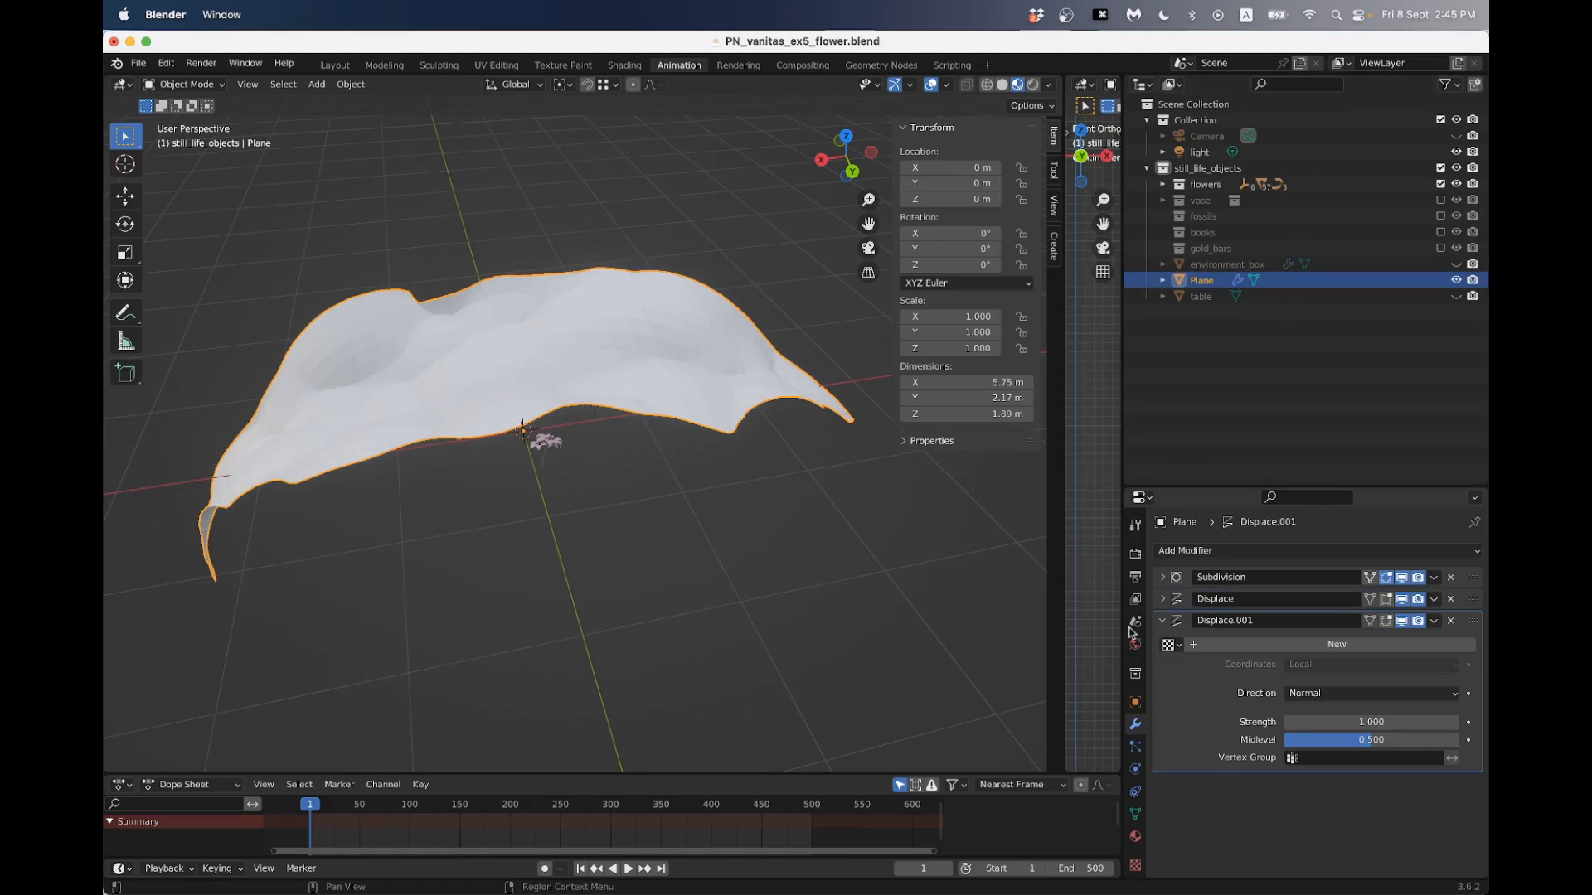
{"action": "left_click", "coordinate": [1352, 648]}
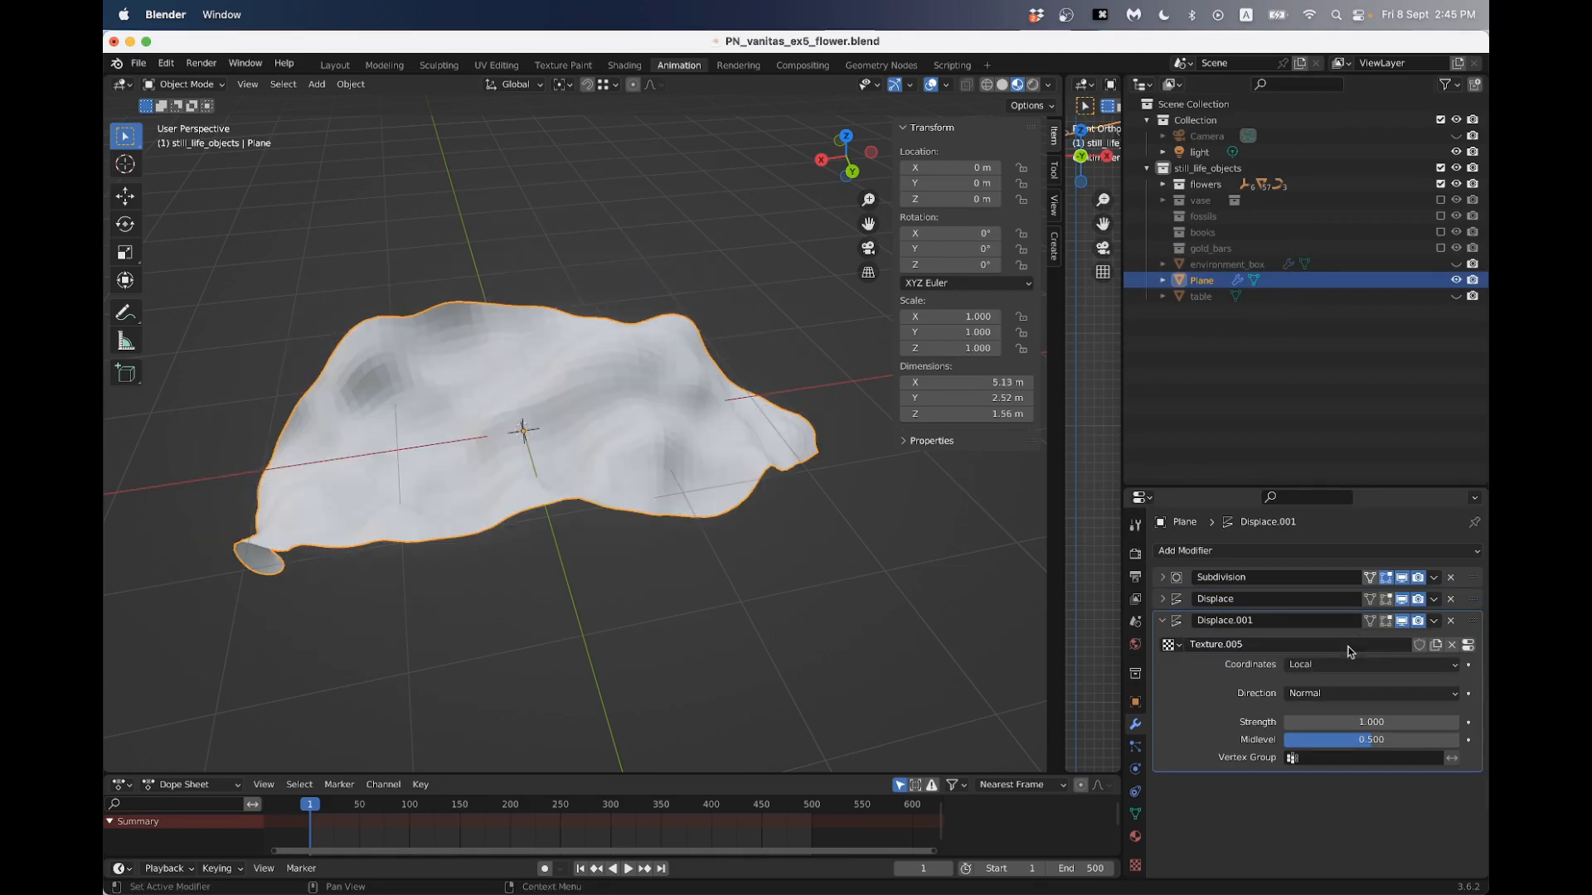
- Set the second Displace modifier's Clouds texture size to 0.55, check the petal, and return to the modifier settings
{"action": "left_click", "coordinate": [1468, 647]}
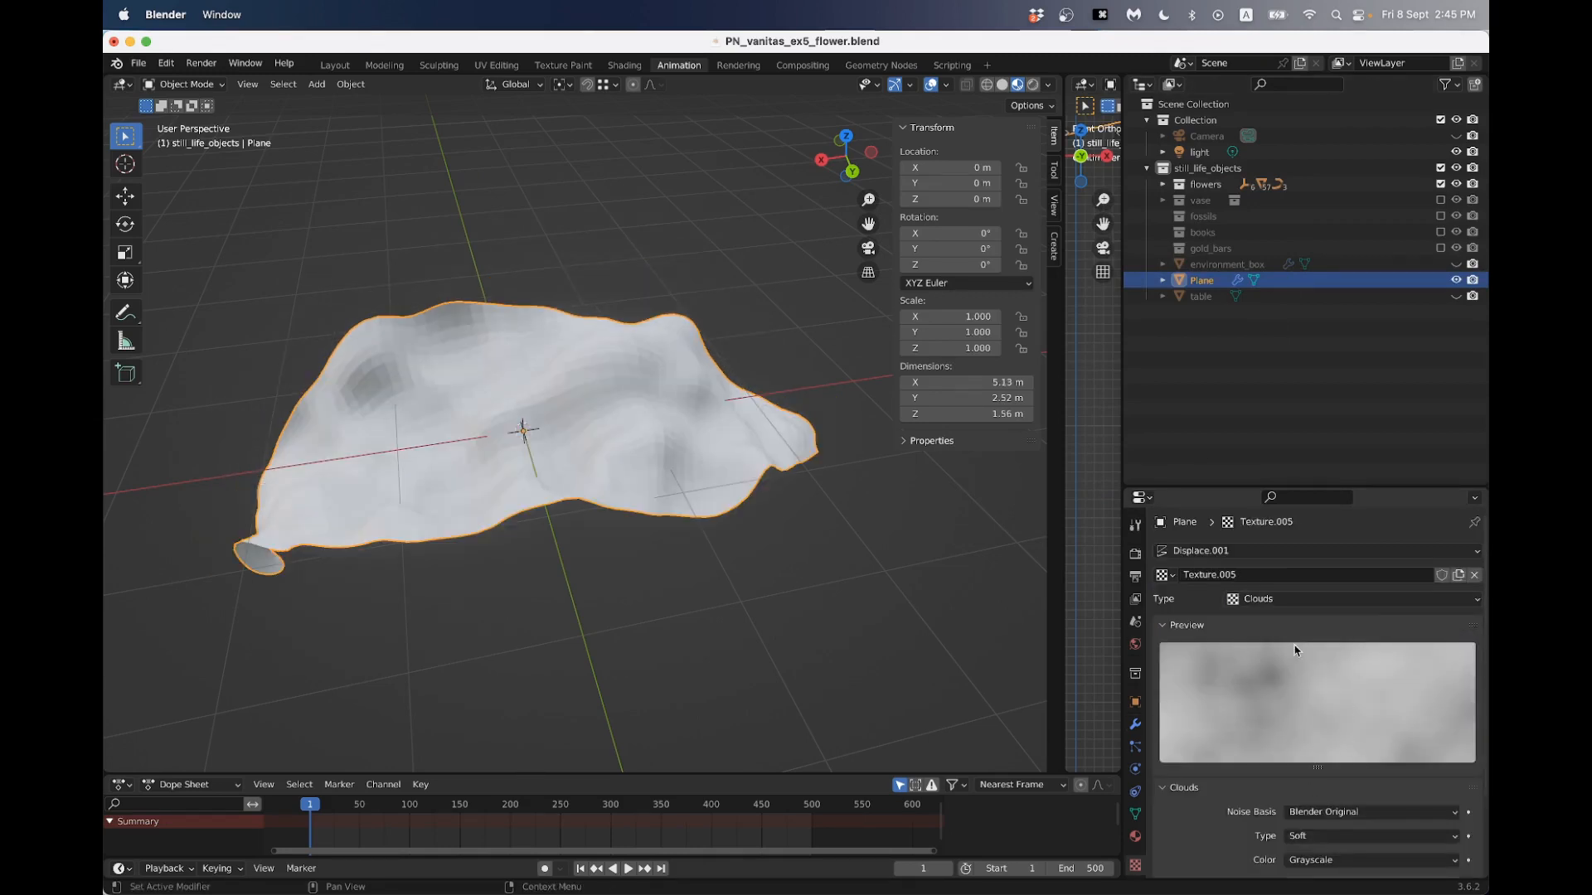
{"action": "scroll", "coordinate": [1296, 663], "scroll_direction": "down", "scroll_amount": 4}
{"action": "left_click_drag", "start_coordinate": [1383, 782], "coordinate": [1335, 769]}
{"action": "middle_click_drag", "start_coordinate": [837, 593], "coordinate": [740, 464]}
{"action": "scroll", "coordinate": [587, 464], "scroll_direction": "up", "scroll_amount": 3}
{"action": "middle_click_drag", "start_coordinate": [579, 465], "coordinate": [517, 471]}
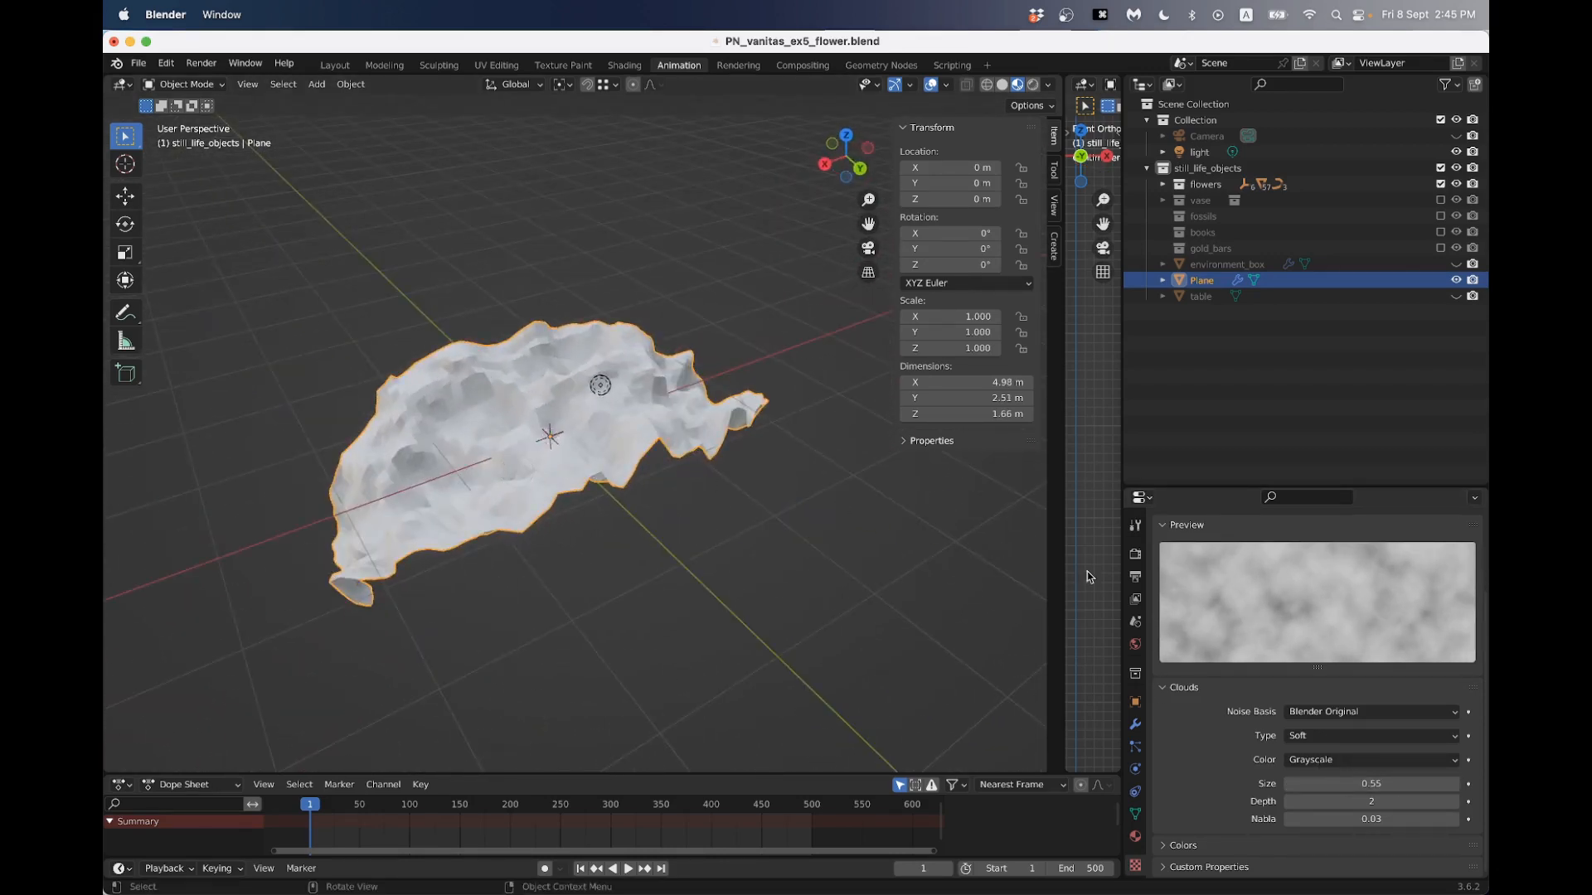
{"action": "left_click", "coordinate": [1135, 725]}
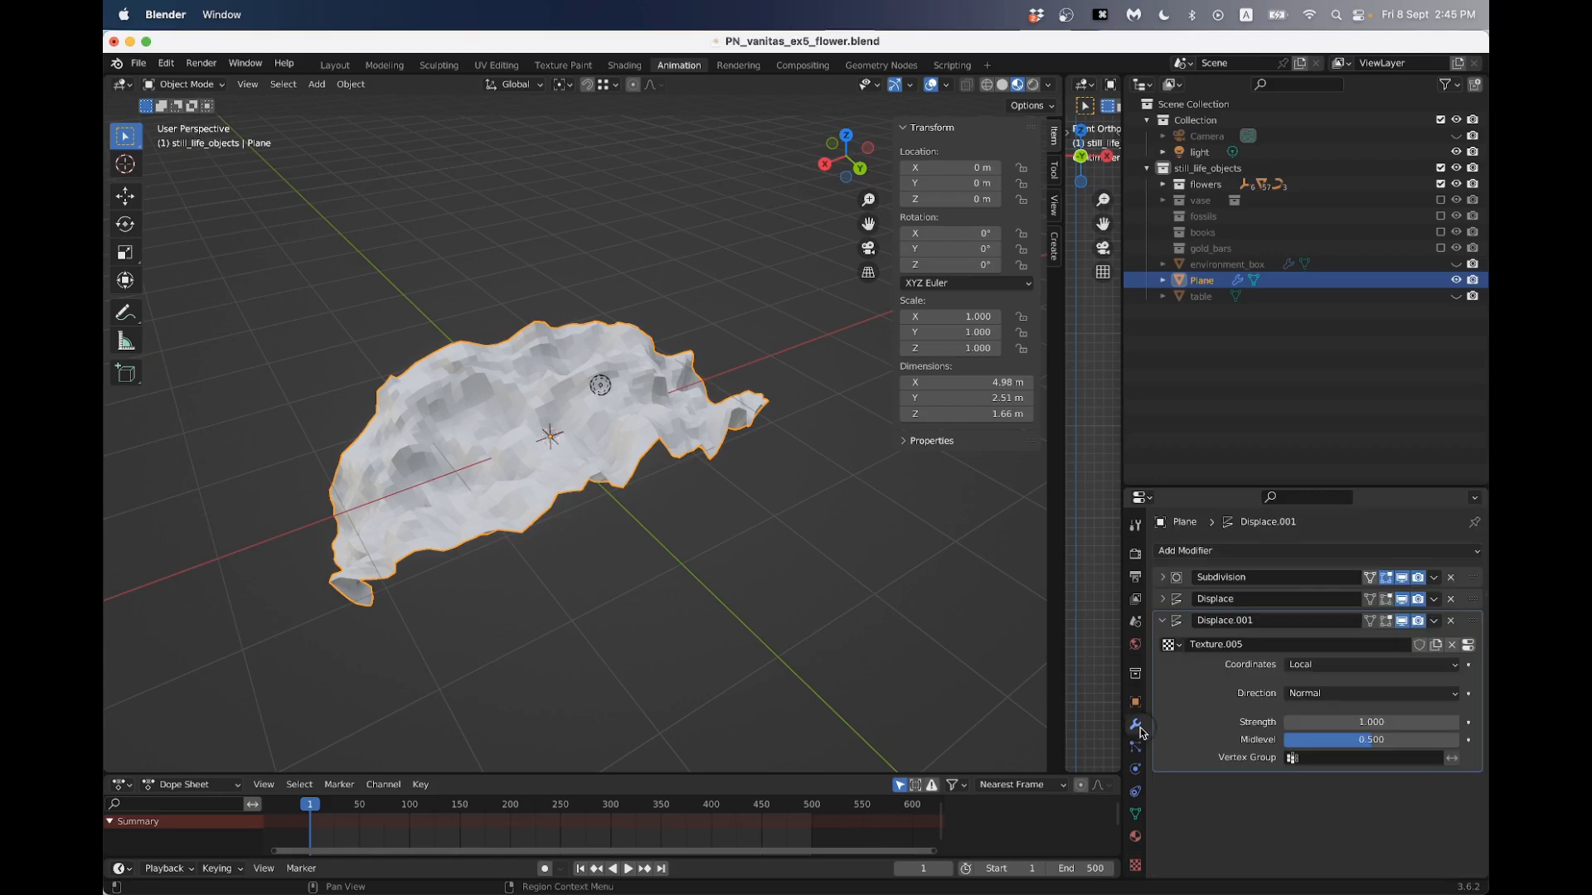
- Collapse the second Displace modifier's settings and hide the Subdivision and both Displace modifiers in the viewport
{"action": "left_click", "coordinate": [1164, 621]}
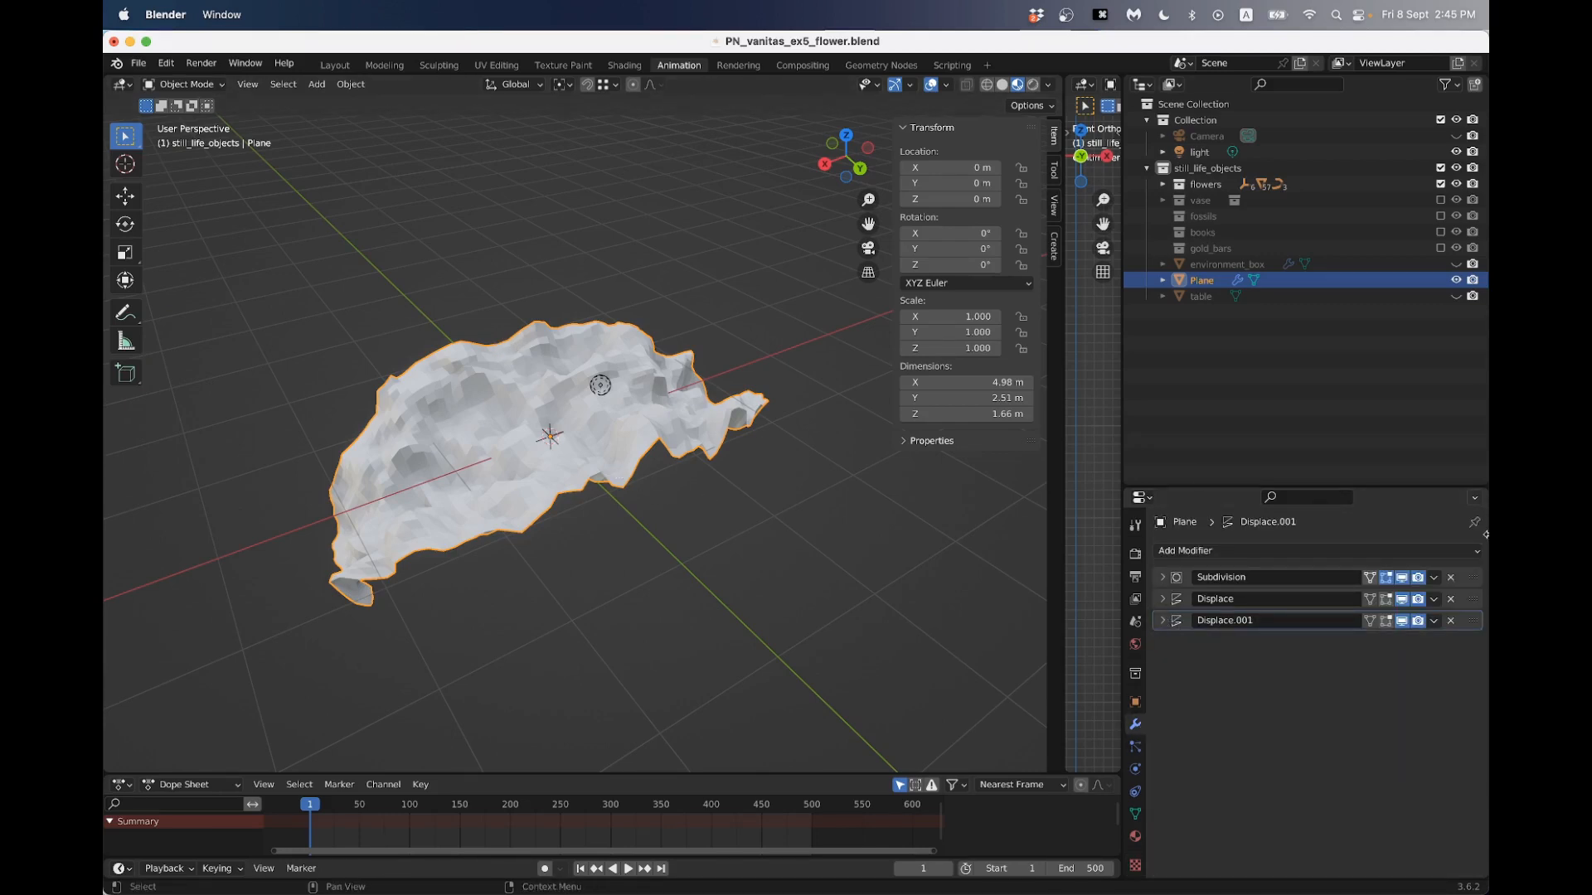
{"action": "left_click", "coordinate": [1402, 621]}
{"action": "left_click", "coordinate": [1401, 599]}
{"action": "left_click", "coordinate": [1402, 578]}
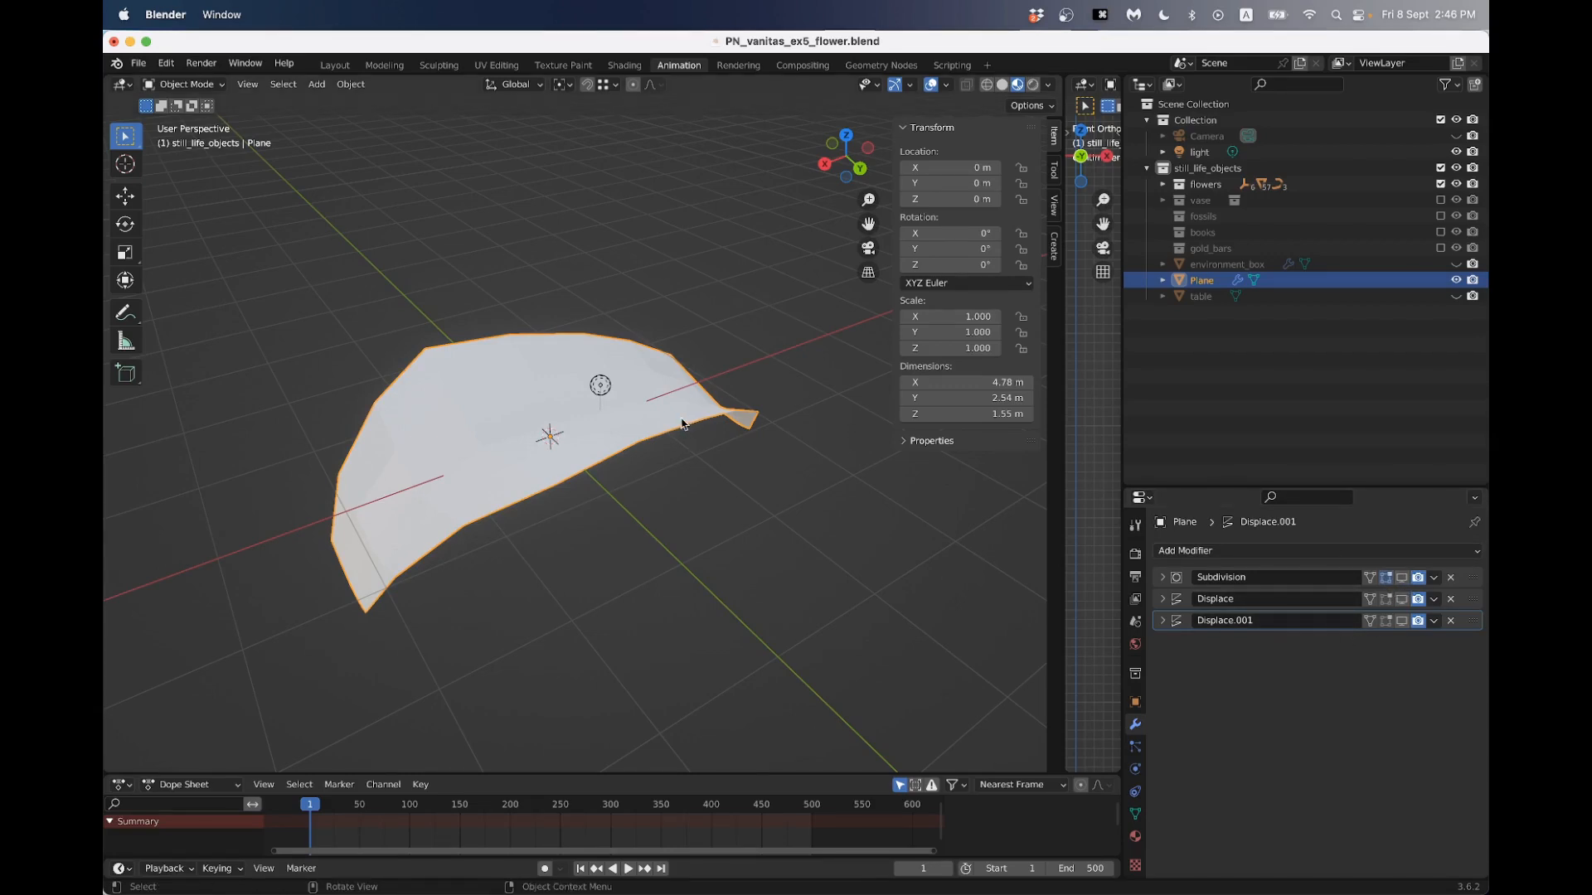
- Edit the petal mesh in vertex mode, select the first vertices along one long edge, and turn off proportional editing
{"action": "key", "text": "Tab"}
{"action": "middle_click_drag", "start_coordinate": [685, 420], "coordinate": [616, 484]}
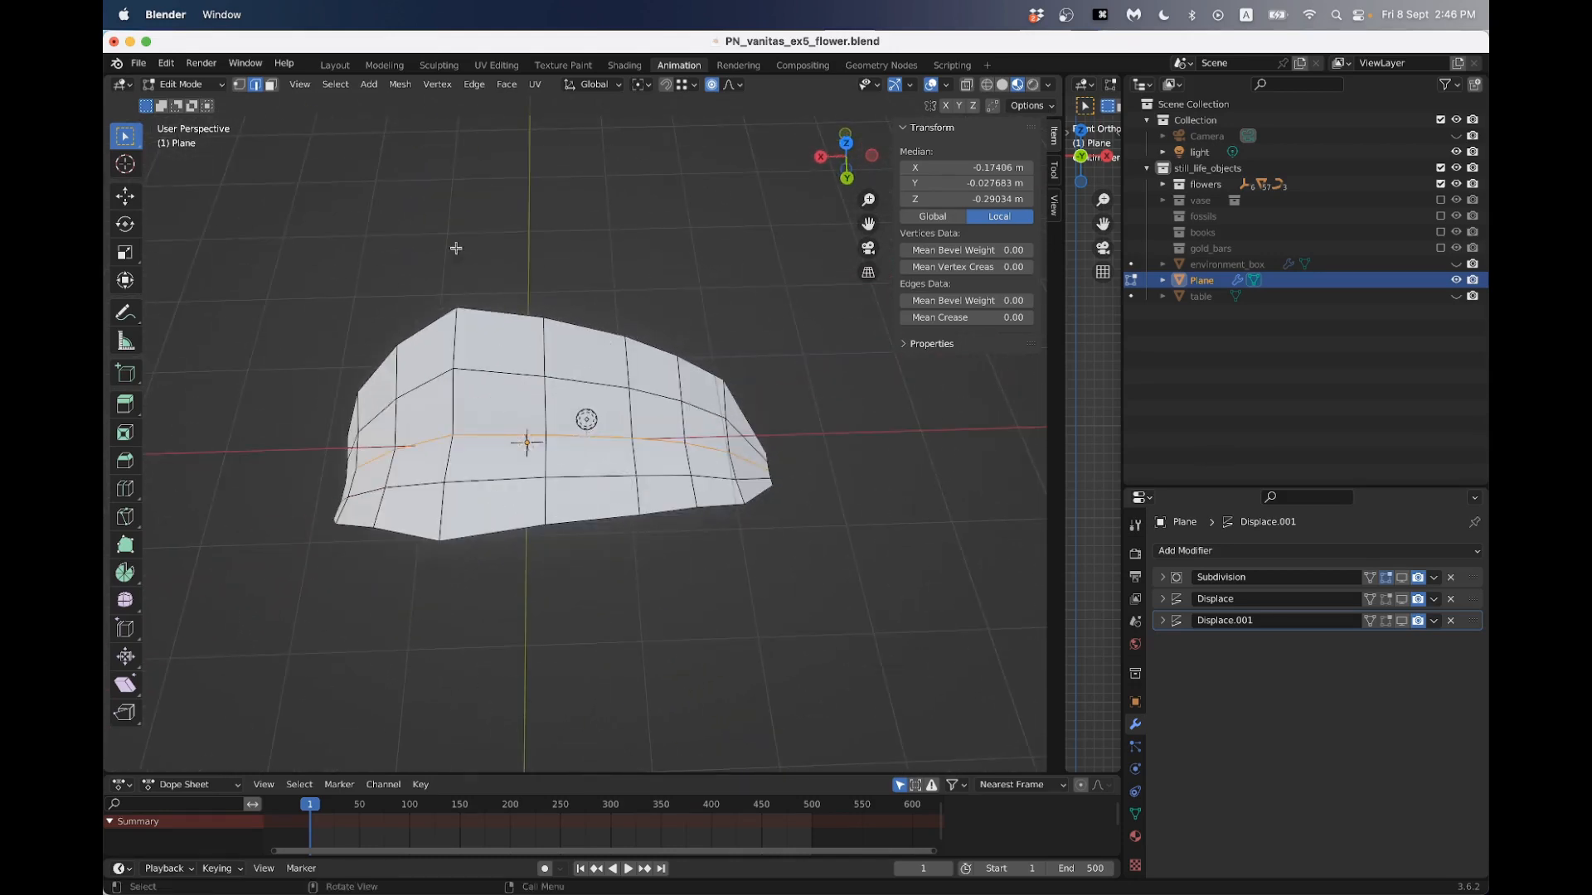
{"action": "left_click", "coordinate": [240, 85]}
{"action": "middle_click_drag", "start_coordinate": [514, 348], "coordinate": [674, 288]}
{"action": "scroll", "coordinate": [373, 500], "scroll_direction": "up", "scroll_amount": 2}
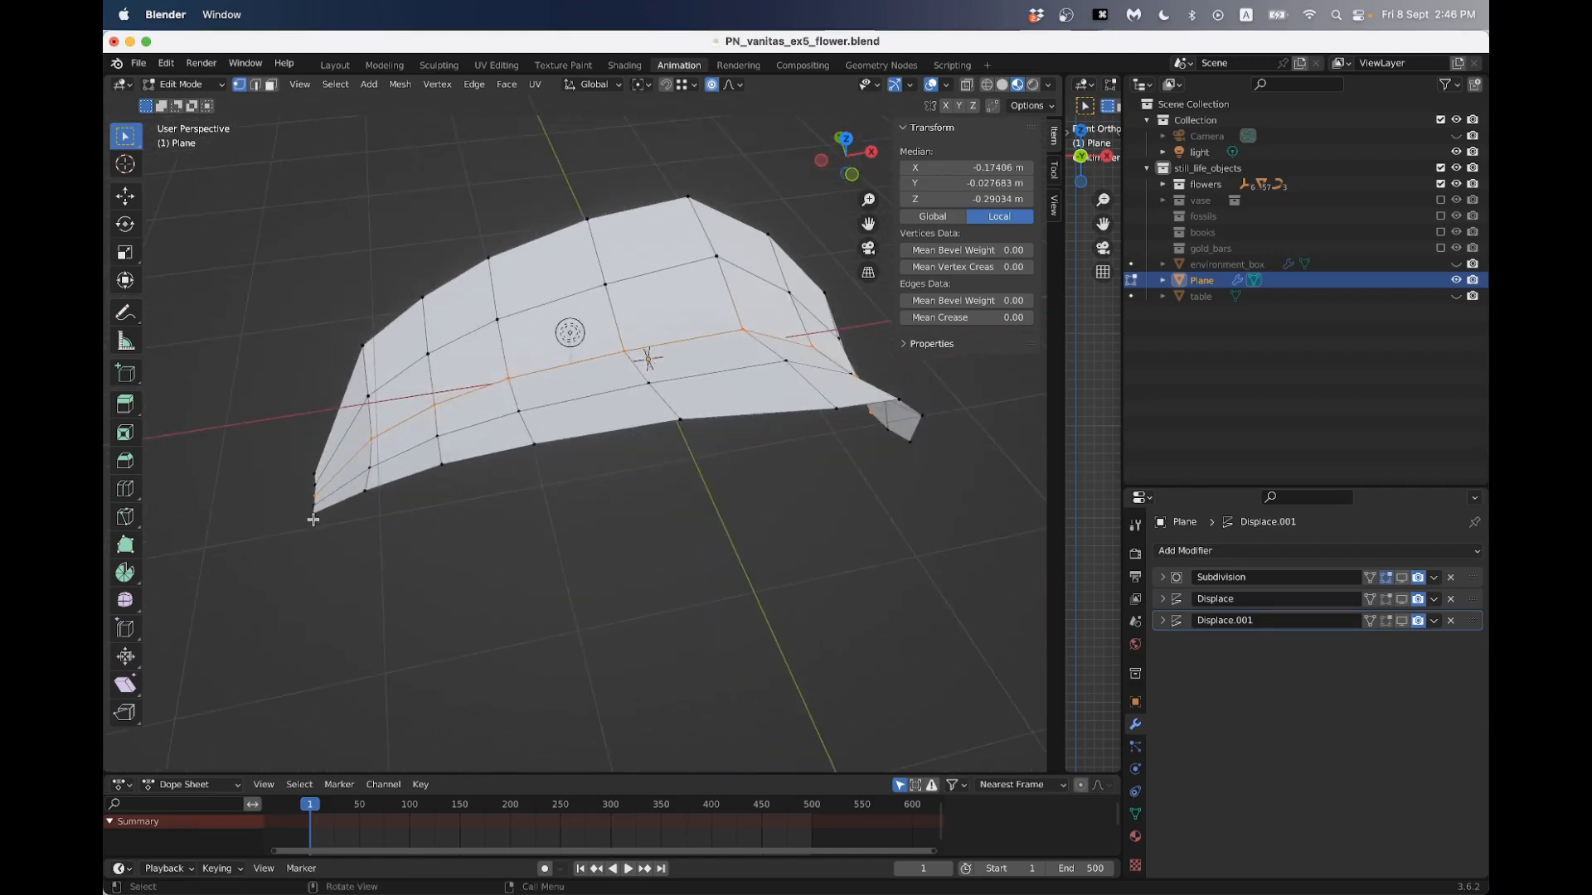
{"action": "left_click", "coordinate": [314, 516]}
{"action": "left_click", "coordinate": [370, 489], "text": "shift"}
{"action": "left_click", "coordinate": [442, 464], "text": "shift"}
{"action": "left_click", "coordinate": [712, 84]}
- Extend the vertex selection along the rest of that long edge of the petal
{"action": "middle_click_drag", "start_coordinate": [699, 281], "coordinate": [615, 480]}
{"action": "left_click_drag", "start_coordinate": [516, 502], "coordinate": [612, 565], "text": "shift"}
{"action": "left_click_drag", "start_coordinate": [675, 509], "coordinate": [715, 545], "text": "shift"}
{"action": "middle_click_drag", "start_coordinate": [712, 537], "coordinate": [627, 512]}
{"action": "left_click_drag", "start_coordinate": [676, 522], "coordinate": [750, 573], "text": "shift"}
{"action": "scroll", "coordinate": [626, 491], "scroll_direction": "up", "scroll_amount": 3}
{"action": "left_click_drag", "start_coordinate": [704, 498], "coordinate": [761, 534], "text": "shift"}
{"action": "scroll", "coordinate": [735, 504], "scroll_direction": "down", "scroll_amount": 3}
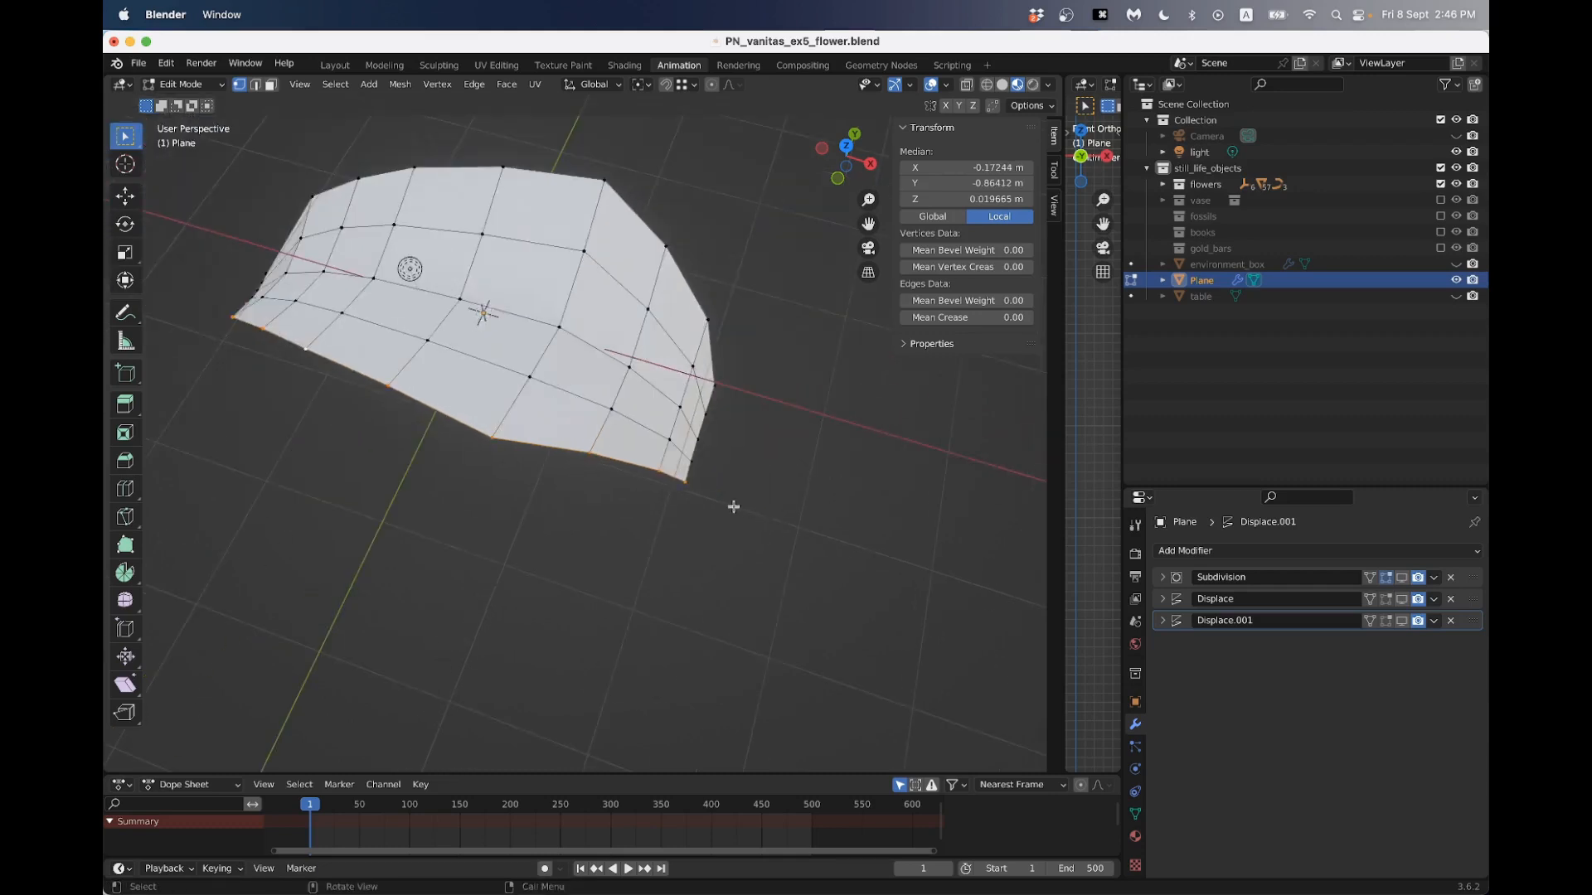
- Add the vertices along the opposite long edge of the petal to the selection
{"action": "middle_click_drag", "start_coordinate": [735, 504], "coordinate": [494, 490]}
{"action": "left_click_drag", "start_coordinate": [623, 565], "coordinate": [640, 582], "text": "shift"}
{"action": "left_click_drag", "start_coordinate": [703, 519], "coordinate": [736, 556], "text": "shift"}
{"action": "middle_click_drag", "start_coordinate": [735, 551], "coordinate": [586, 582], "text": "shift"}
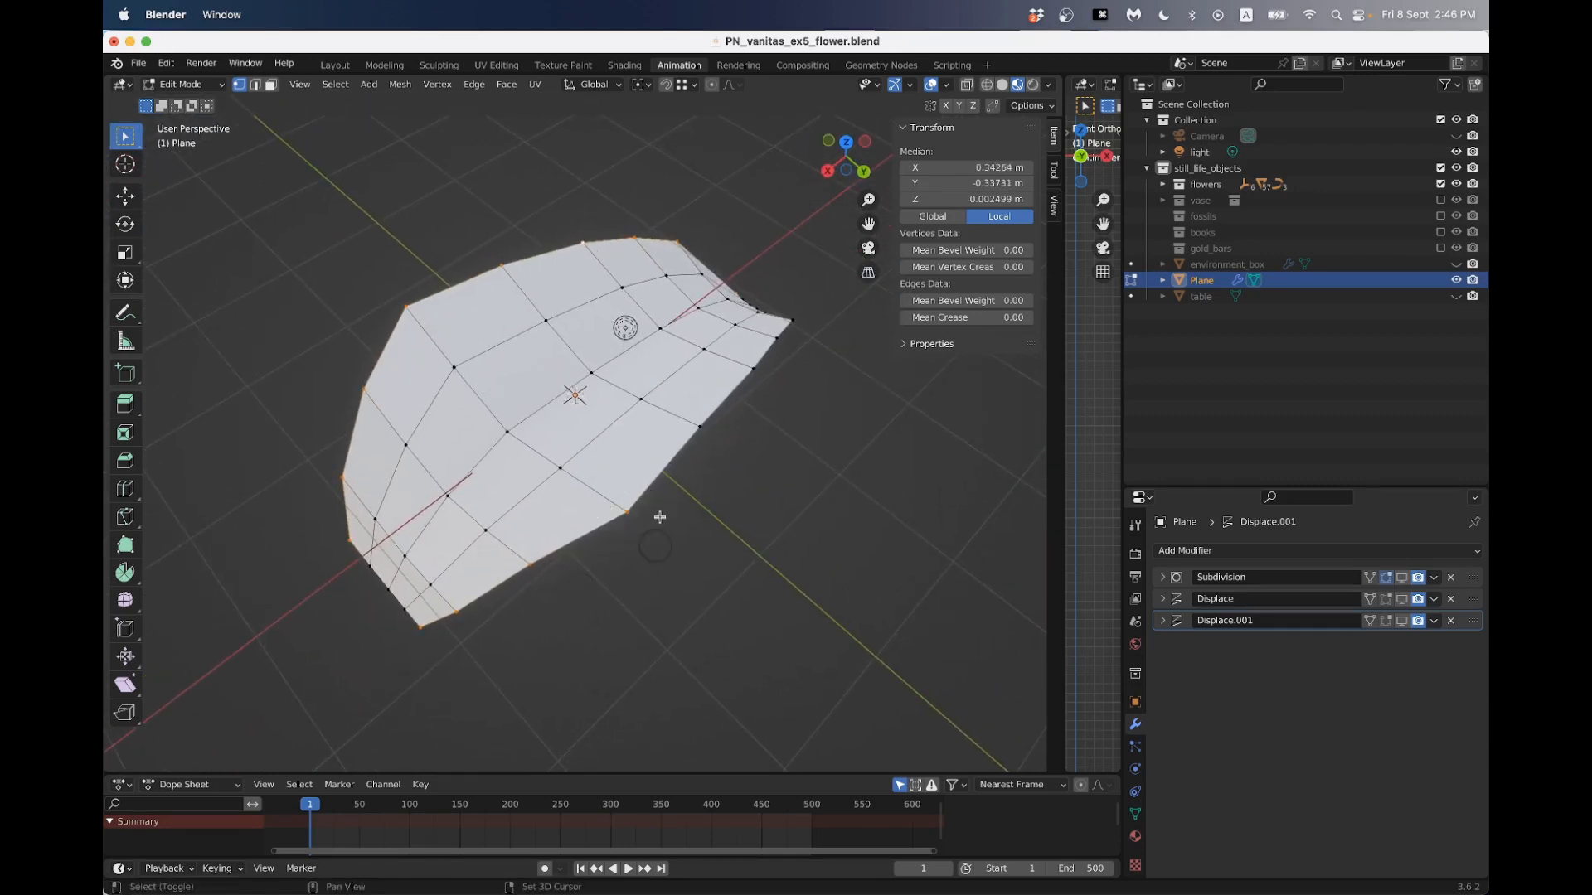
{"action": "left_click_drag", "start_coordinate": [688, 421], "coordinate": [707, 437], "text": "shift"}
{"action": "middle_click_drag", "start_coordinate": [711, 457], "coordinate": [641, 486]}
{"action": "middle_click_drag", "start_coordinate": [640, 486], "coordinate": [587, 446], "text": "shift"}
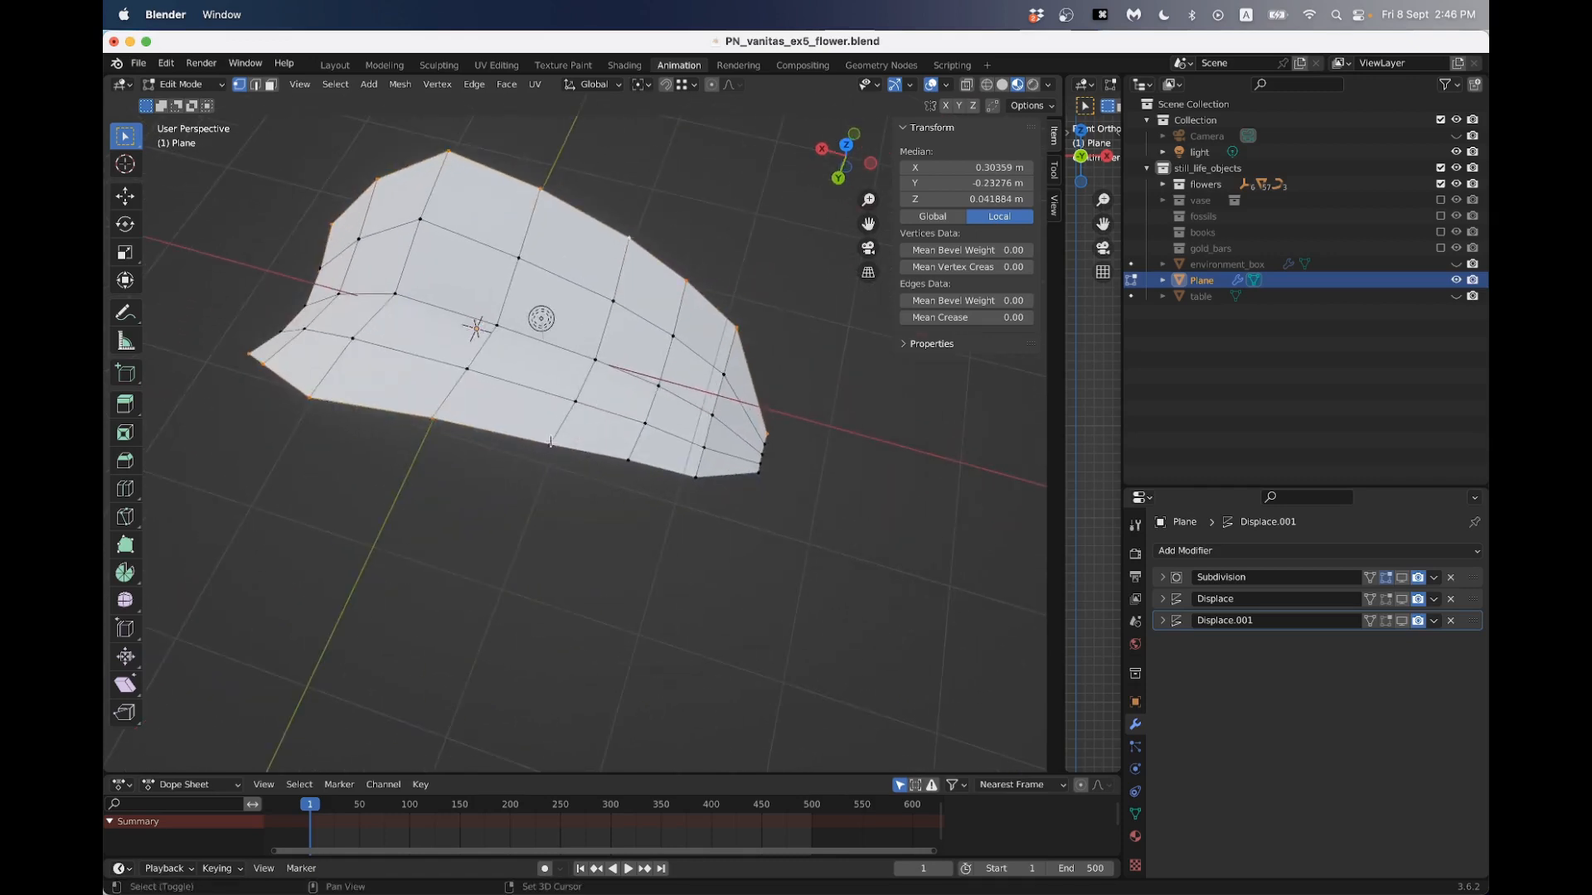
{"action": "left_click_drag", "start_coordinate": [541, 436], "coordinate": [669, 513], "text": "shift"}
{"action": "middle_click_drag", "start_coordinate": [713, 525], "coordinate": [619, 483], "text": "shift"}
{"action": "scroll", "coordinate": [619, 483], "scroll_direction": "up", "scroll_amount": 5}
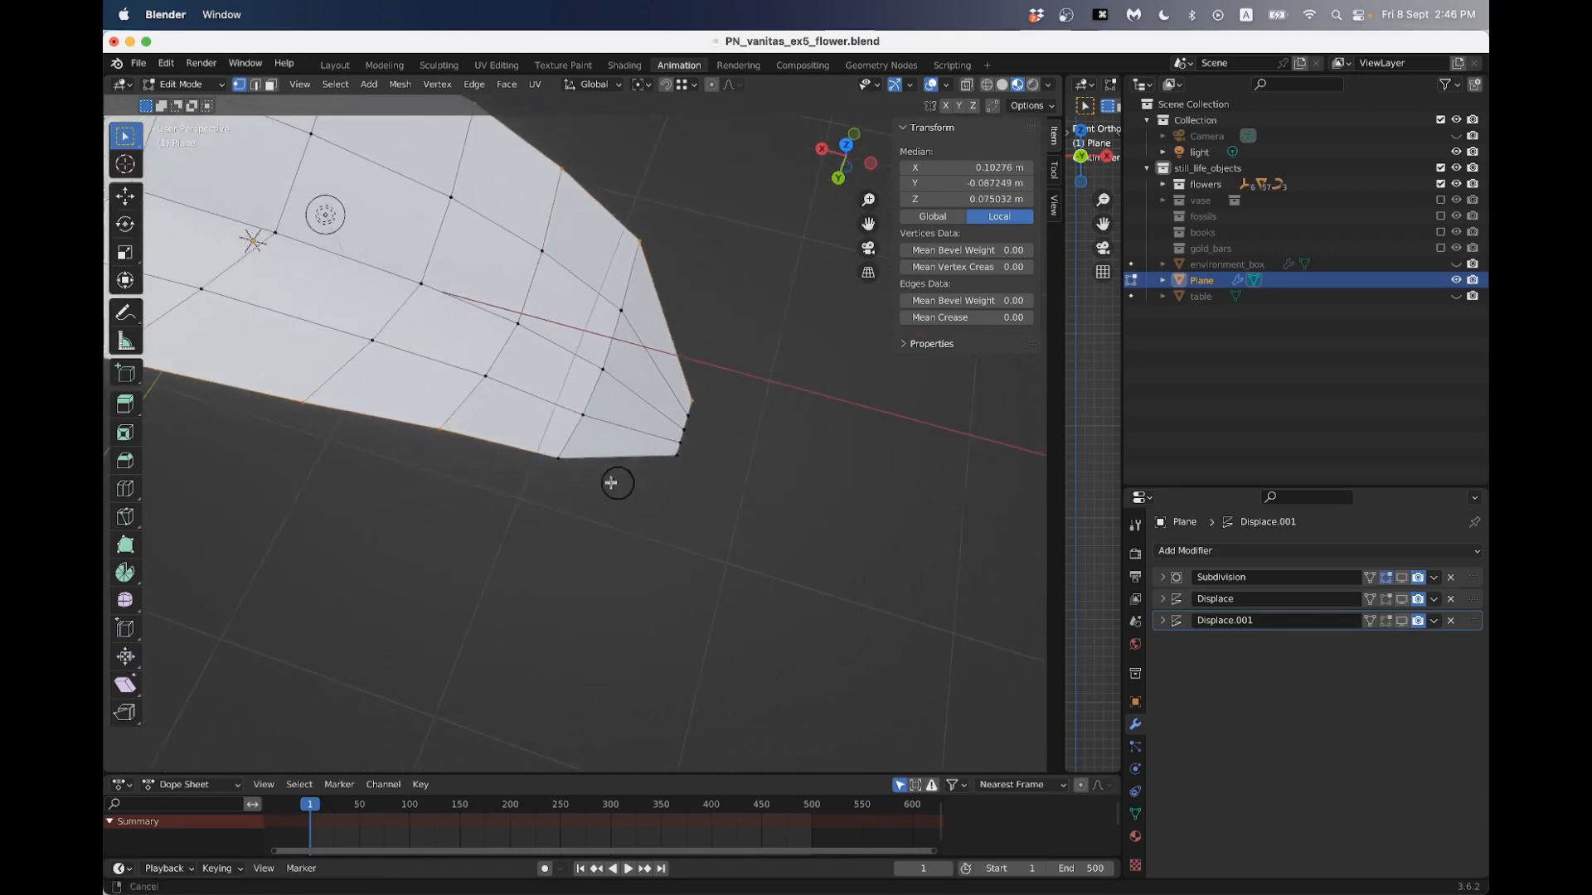
{"action": "left_click", "coordinate": [604, 530], "text": "shift"}
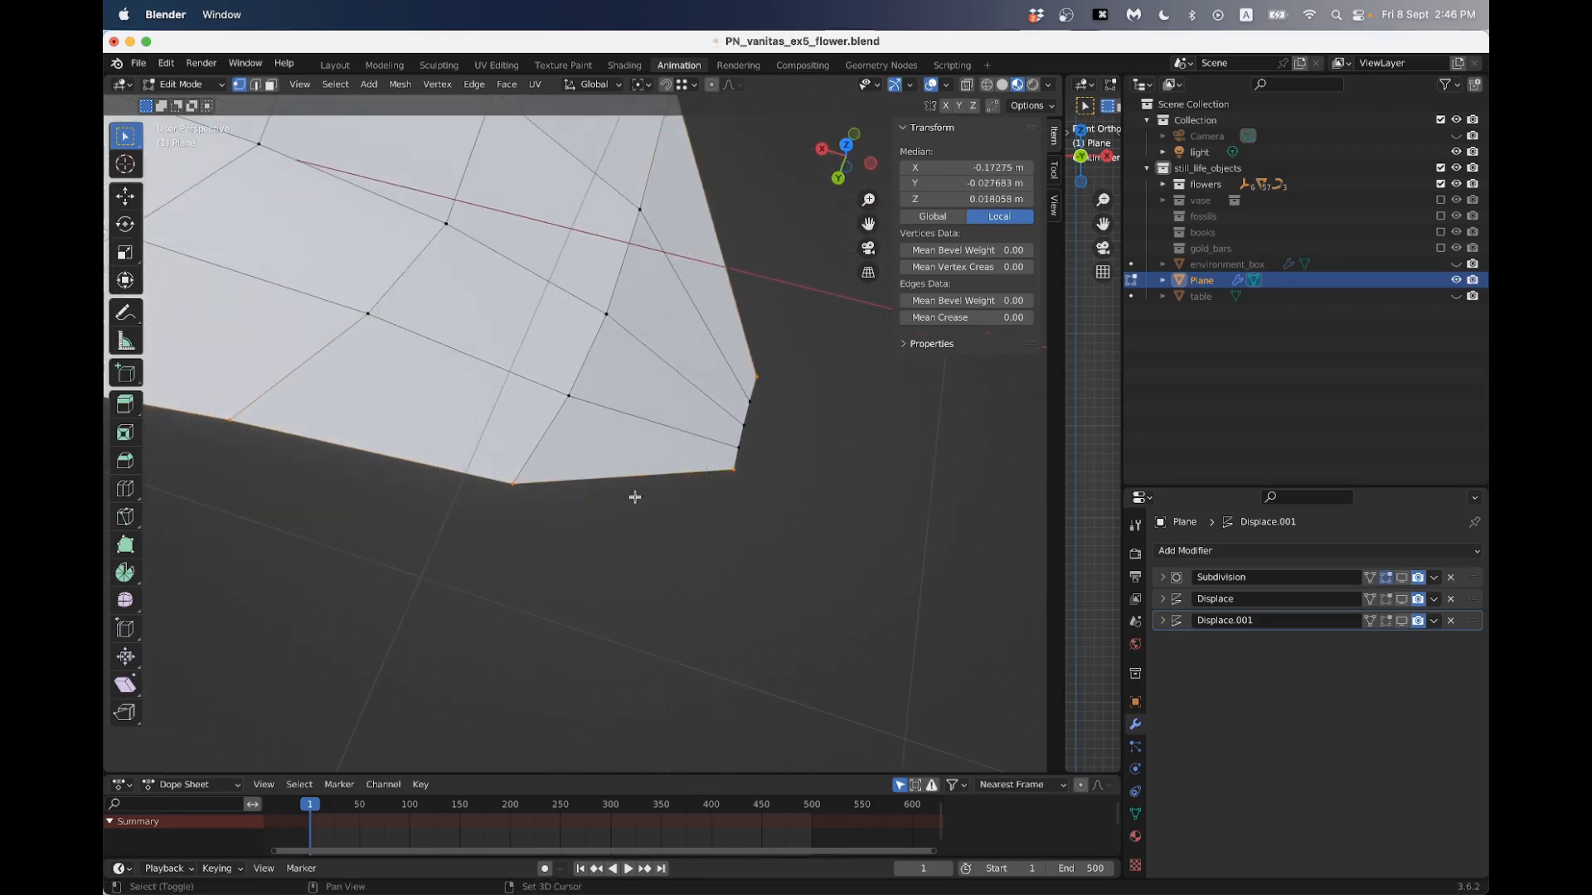
{"action": "scroll", "coordinate": [572, 489], "scroll_direction": "down", "scroll_amount": 5}
{"action": "middle_click_drag", "start_coordinate": [497, 483], "coordinate": [750, 441]}
{"action": "scroll", "coordinate": [689, 472], "scroll_direction": "up", "scroll_amount": 4}
{"action": "middle_click_drag", "start_coordinate": [610, 508], "coordinate": [712, 490]}
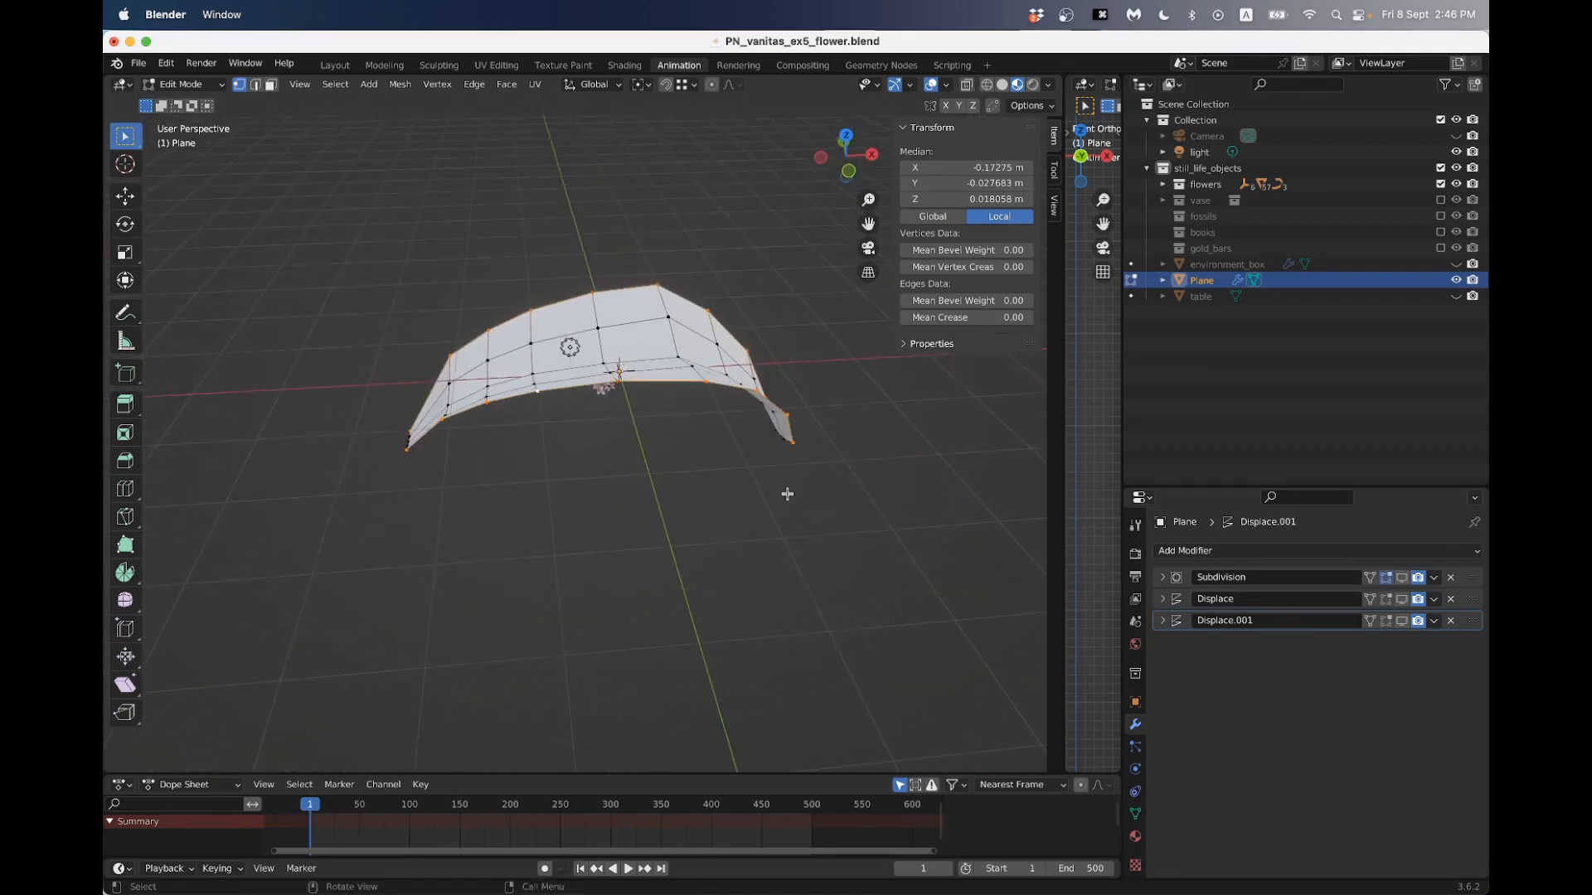
- Create a vertex group named petal_edge and assign the selected edge vertices to it with weight 1
{"action": "left_click", "coordinate": [1136, 815]}
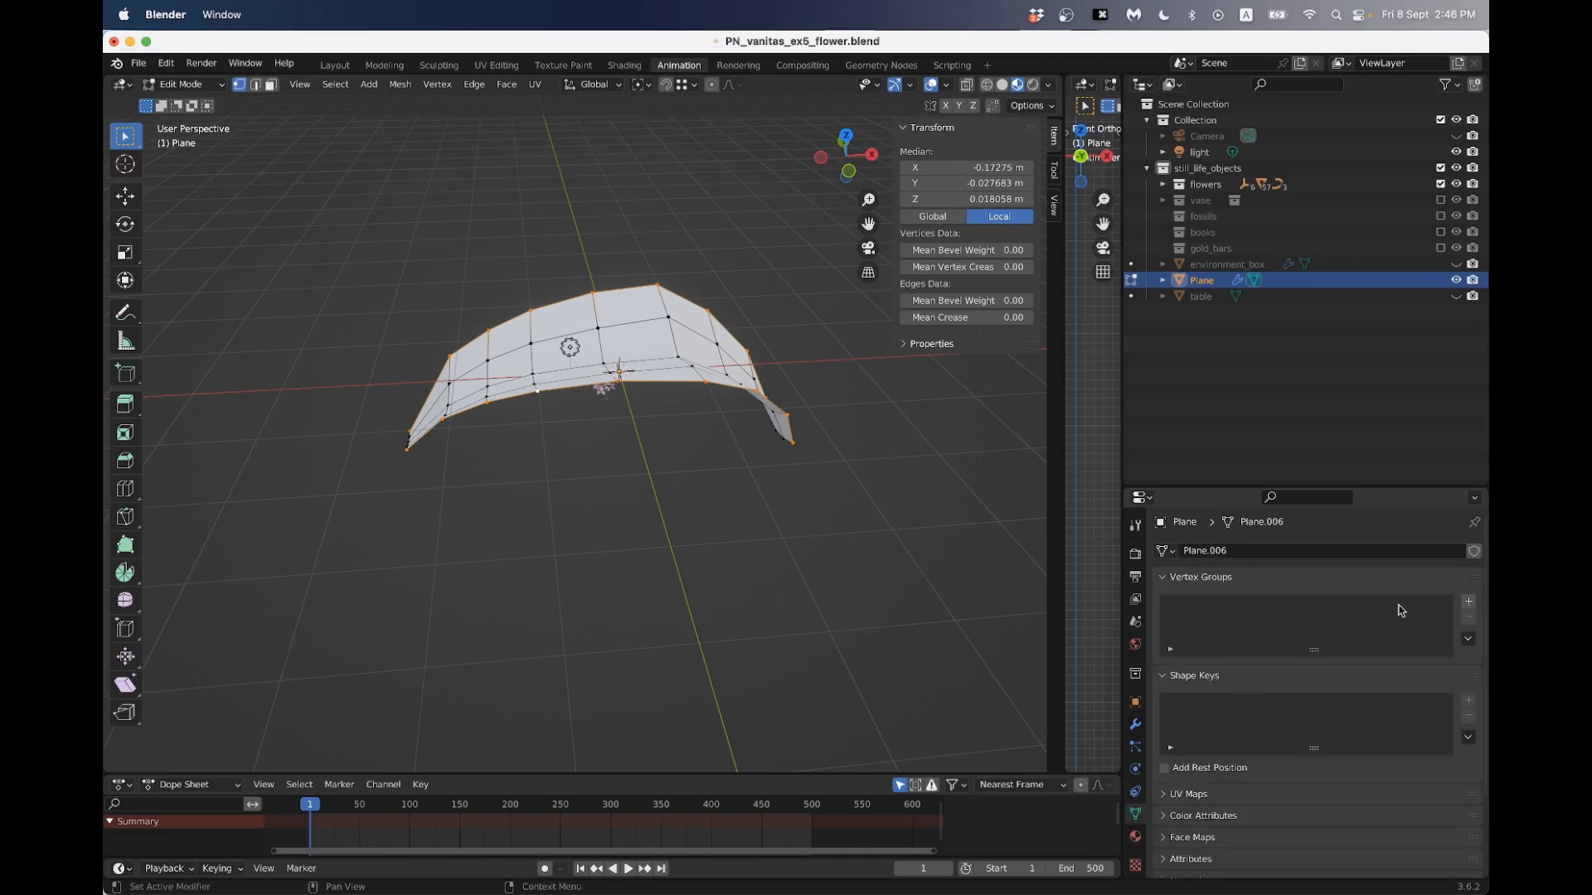
{"action": "left_click", "coordinate": [1469, 604]}
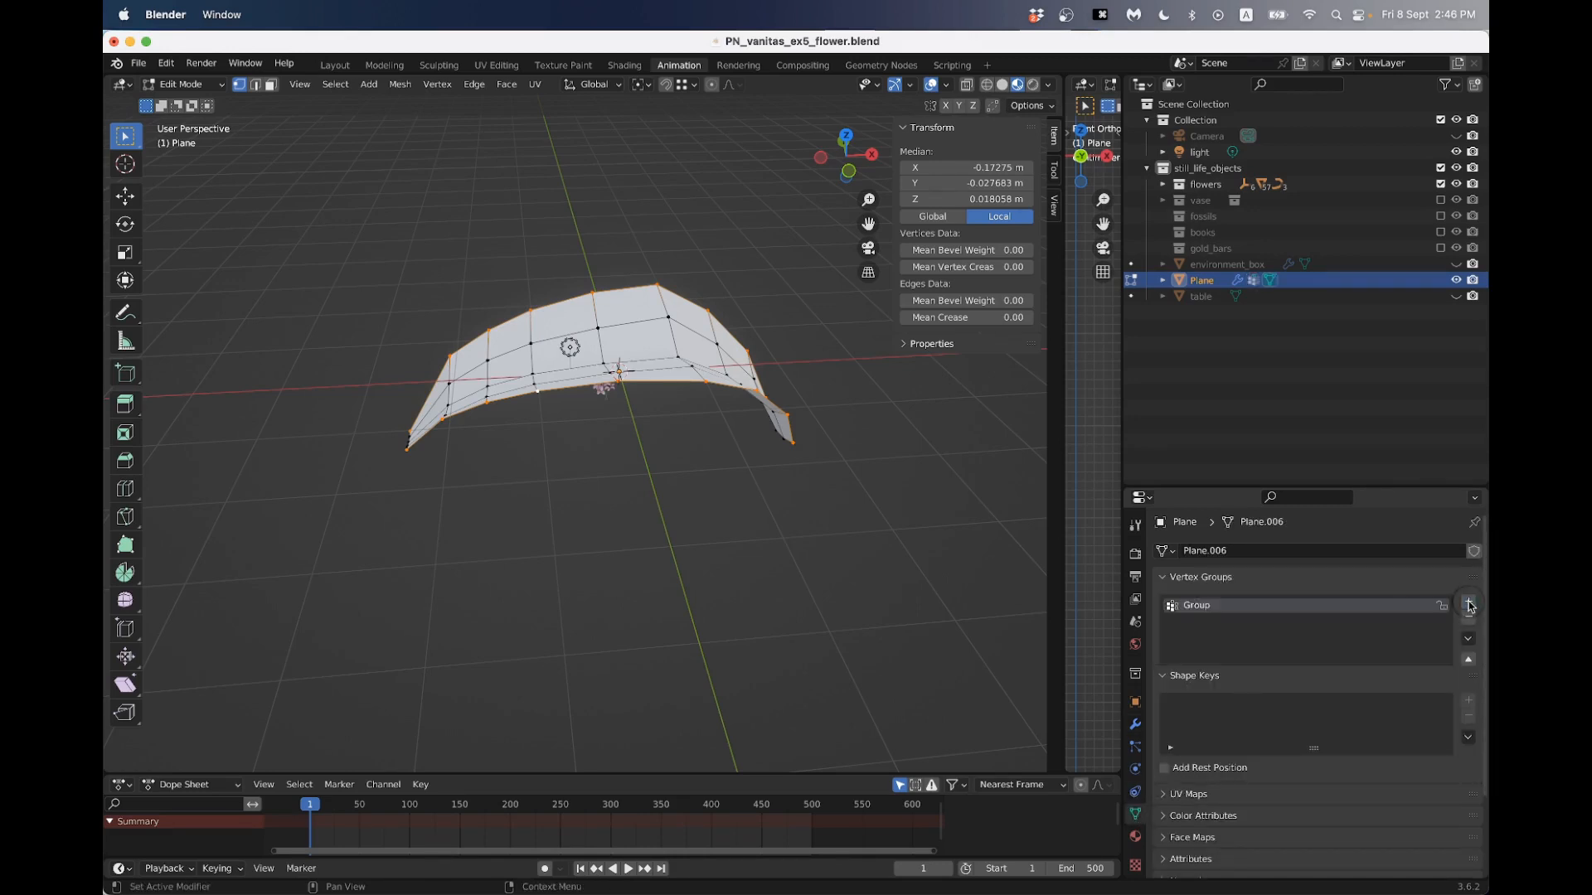
{"action": "double_click", "coordinate": [1204, 607]}
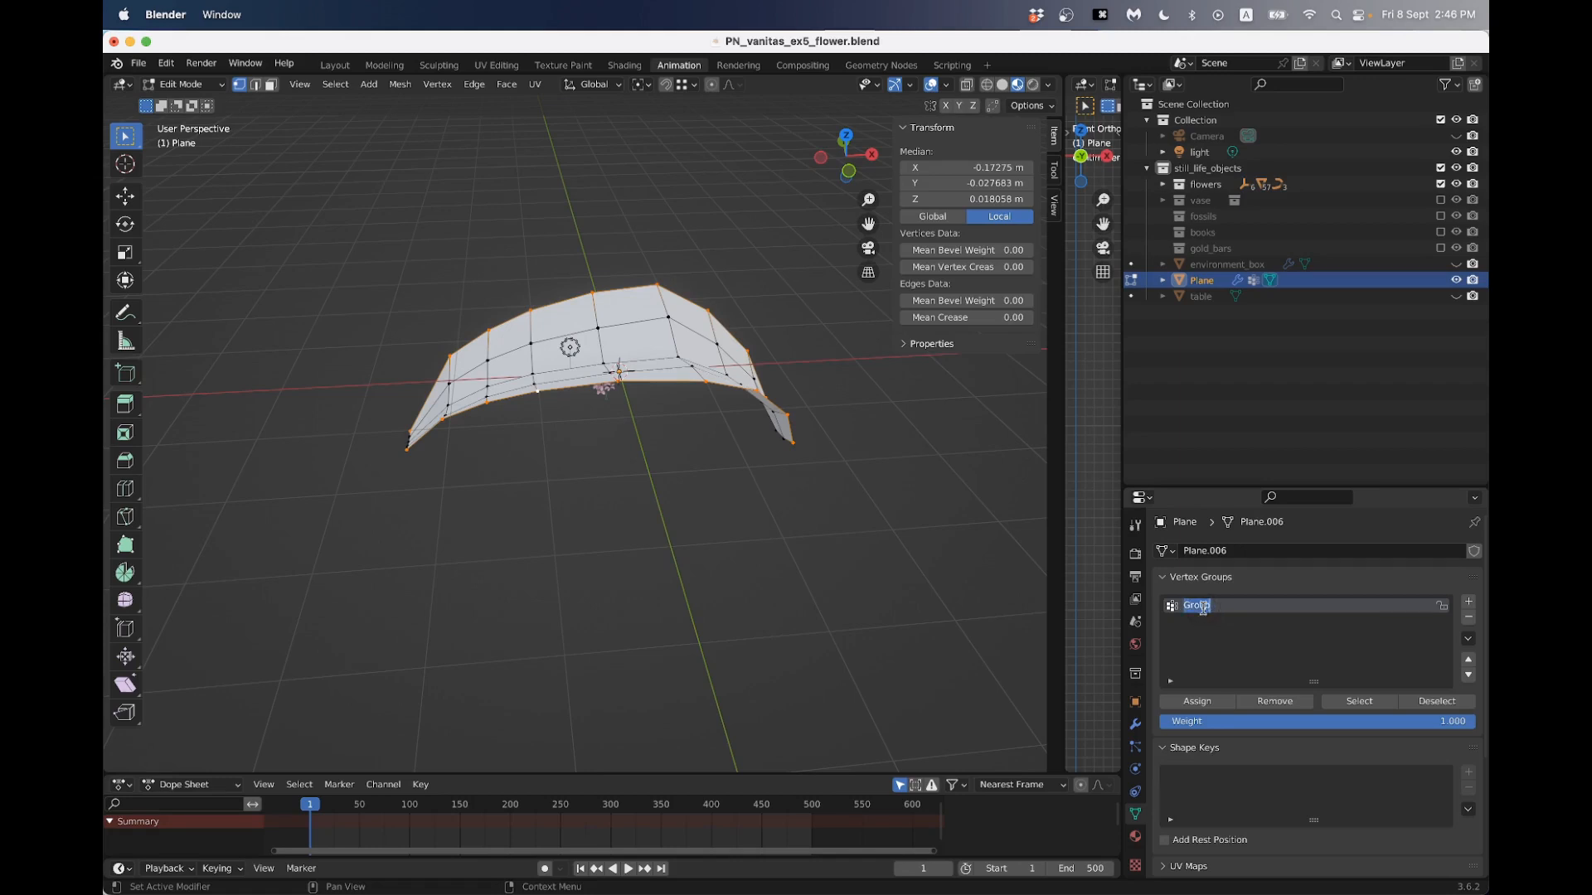
{"action": "type", "text": "petal_edg"}
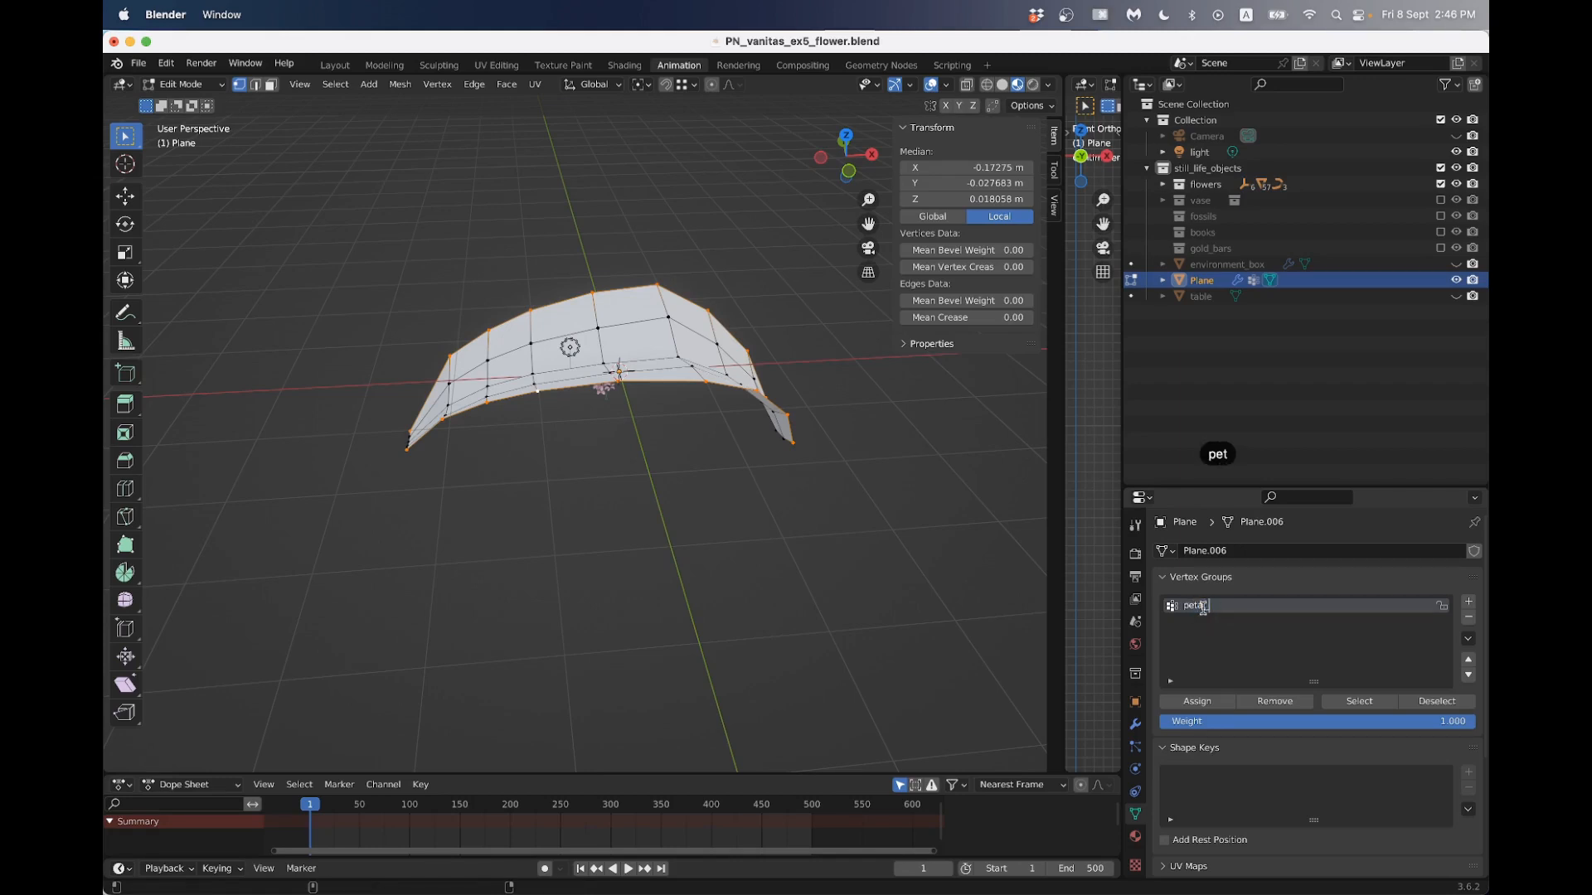
{"action": "type", "text": "e"}
{"action": "key", "text": "Return"}
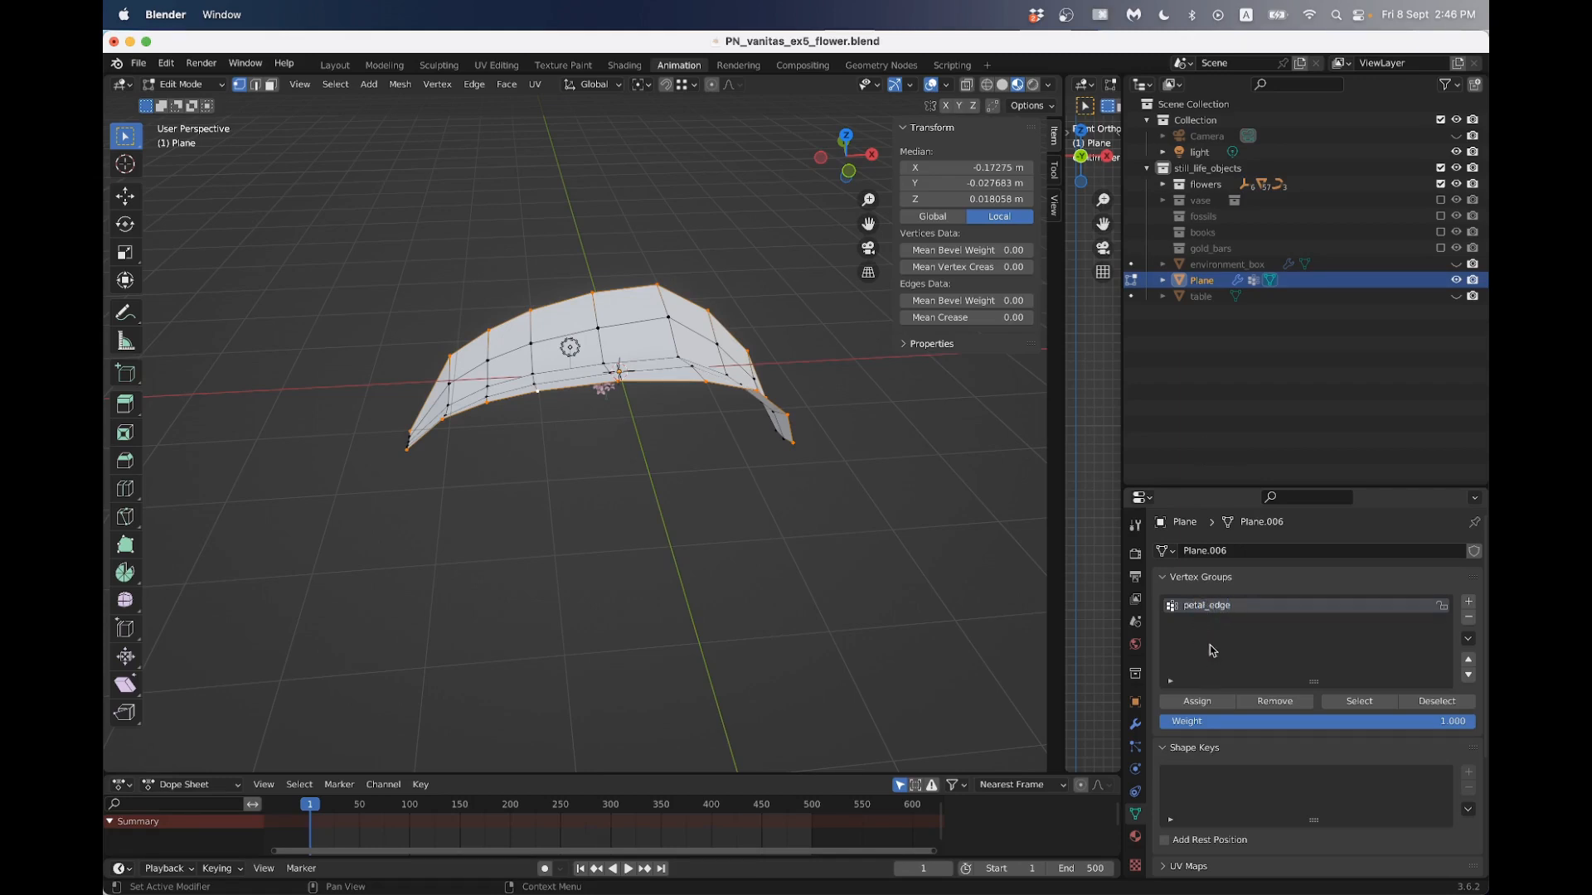
{"action": "left_click", "coordinate": [1197, 701]}
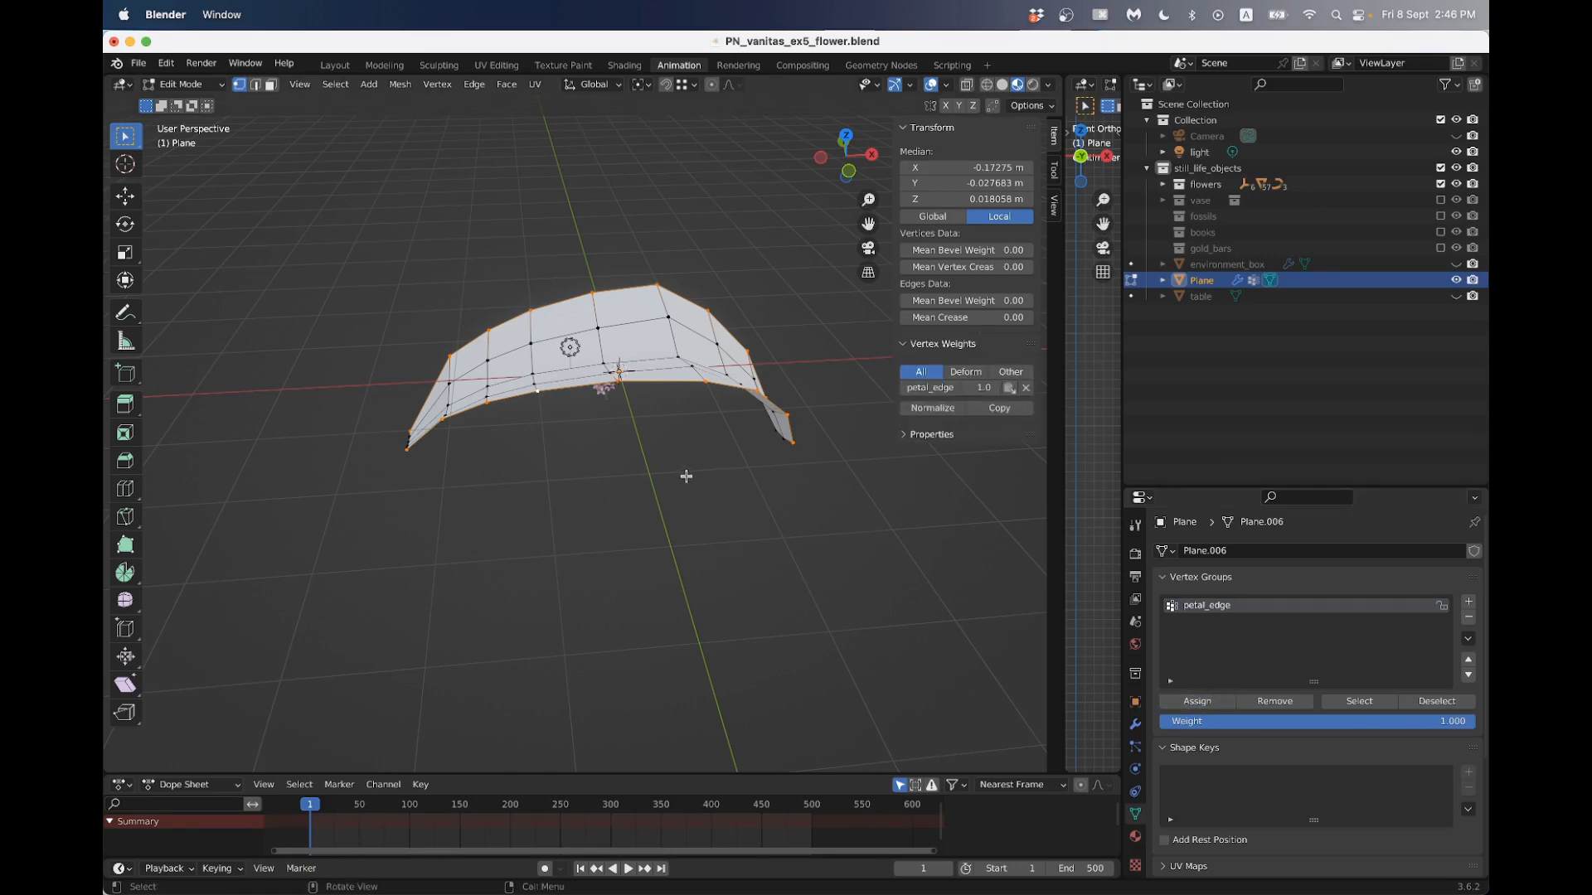
- Check the petal_edge group by clearing the selection, reselecting the group's vertices, and deselecting them again
{"action": "left_click", "coordinate": [560, 458]}
{"action": "scroll", "coordinate": [639, 465], "scroll_direction": "right", "scroll_amount": 5}
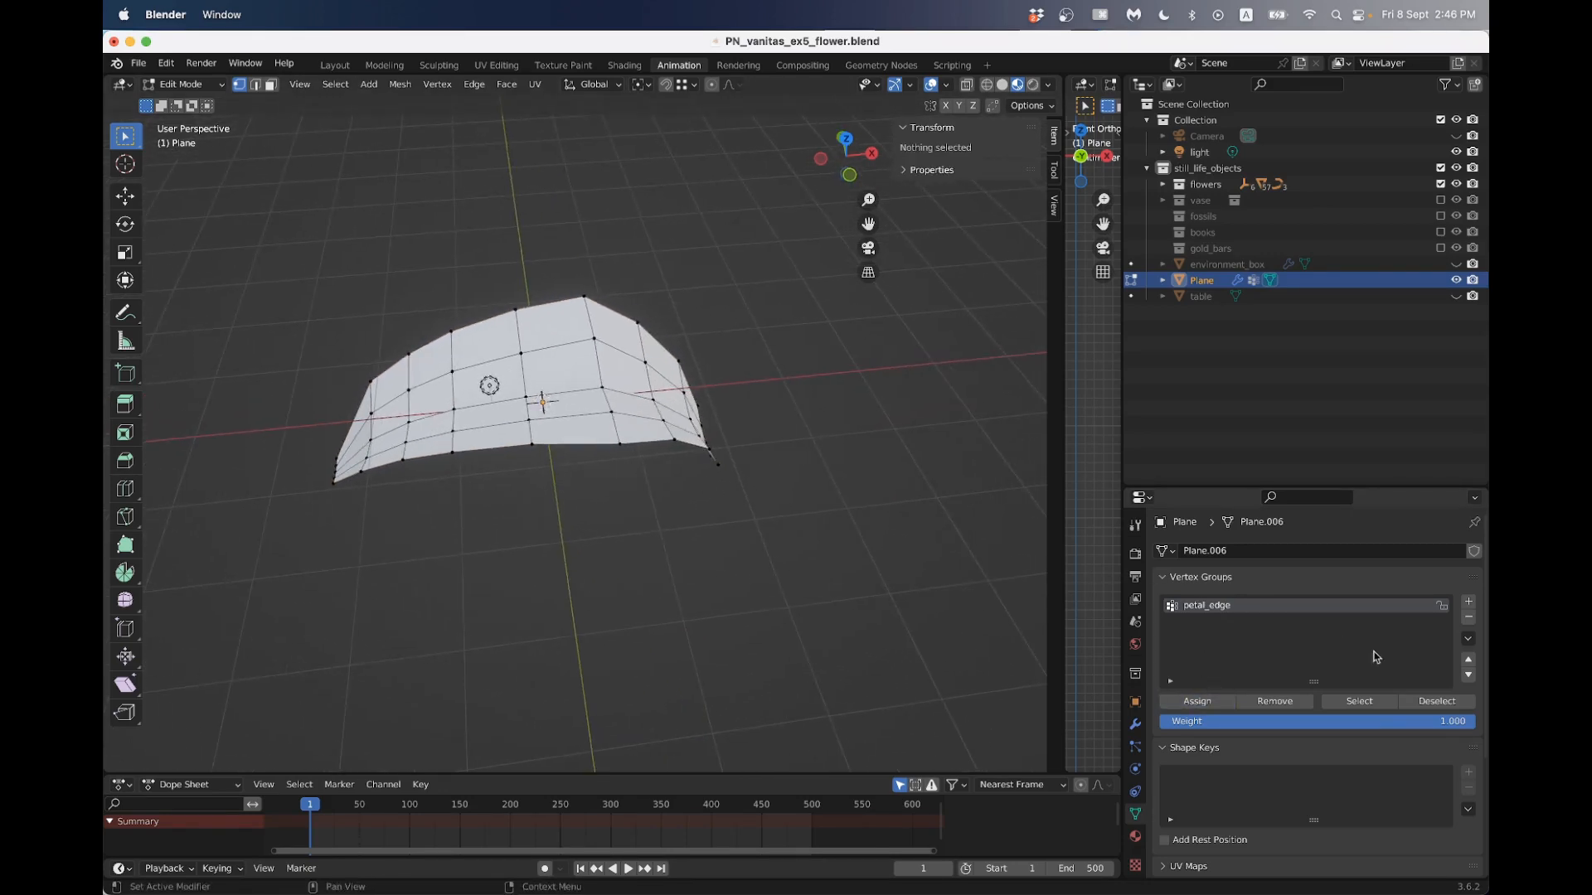
{"action": "left_click", "coordinate": [1359, 701]}
{"action": "middle_click_drag", "start_coordinate": [580, 469], "coordinate": [611, 547]}
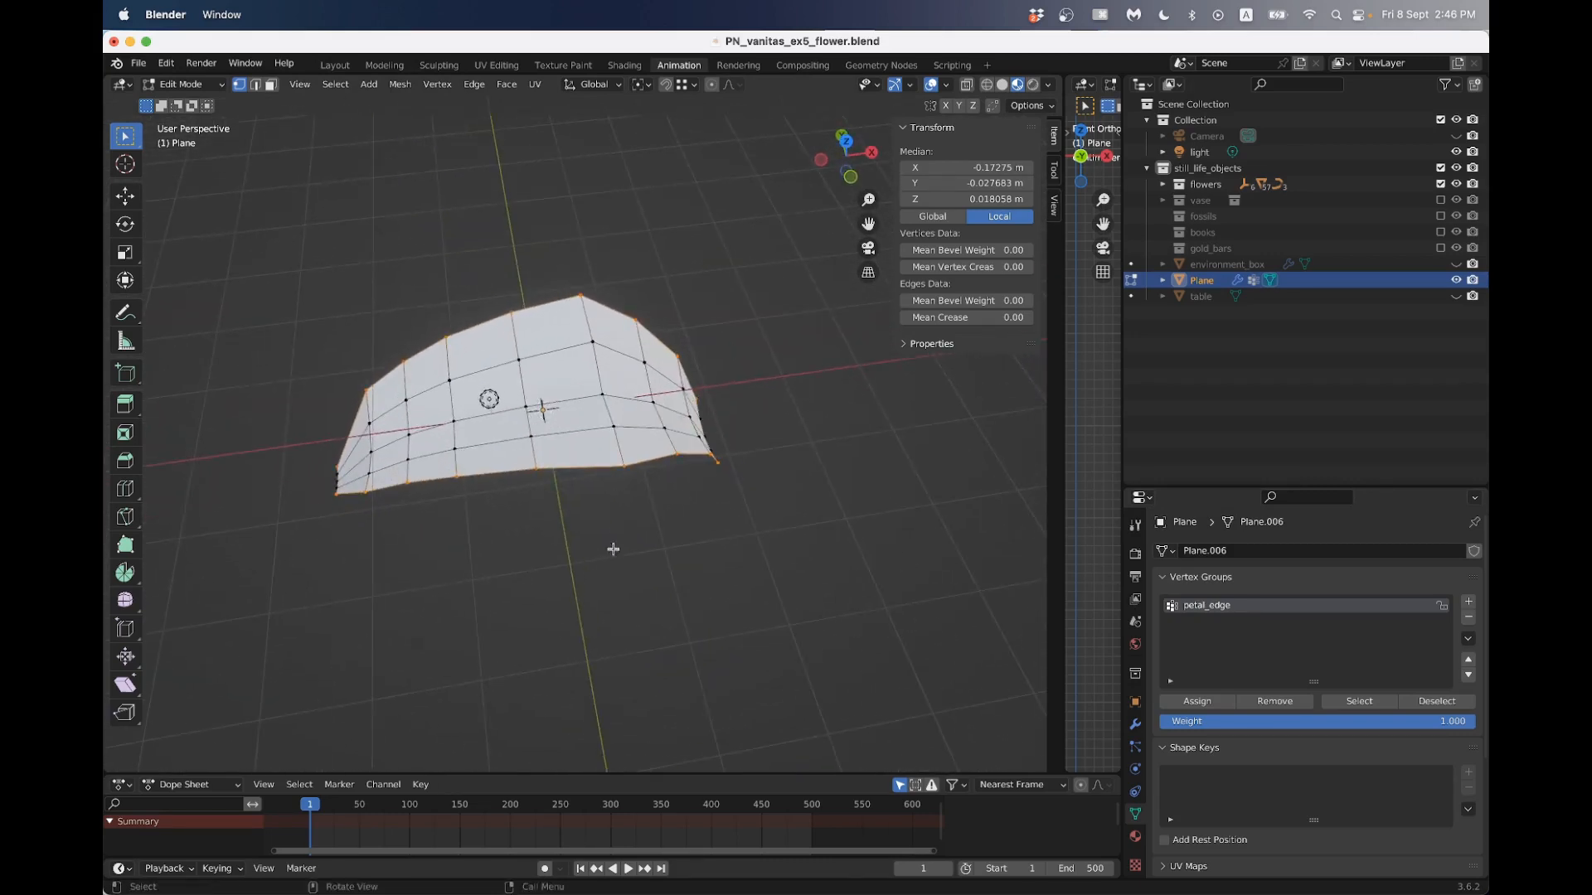
{"action": "left_click", "coordinate": [657, 503]}
- Return the petal to Object Mode and show the Subdivision and both Displace modifiers in the viewport again
{"action": "left_click", "coordinate": [1135, 724]}
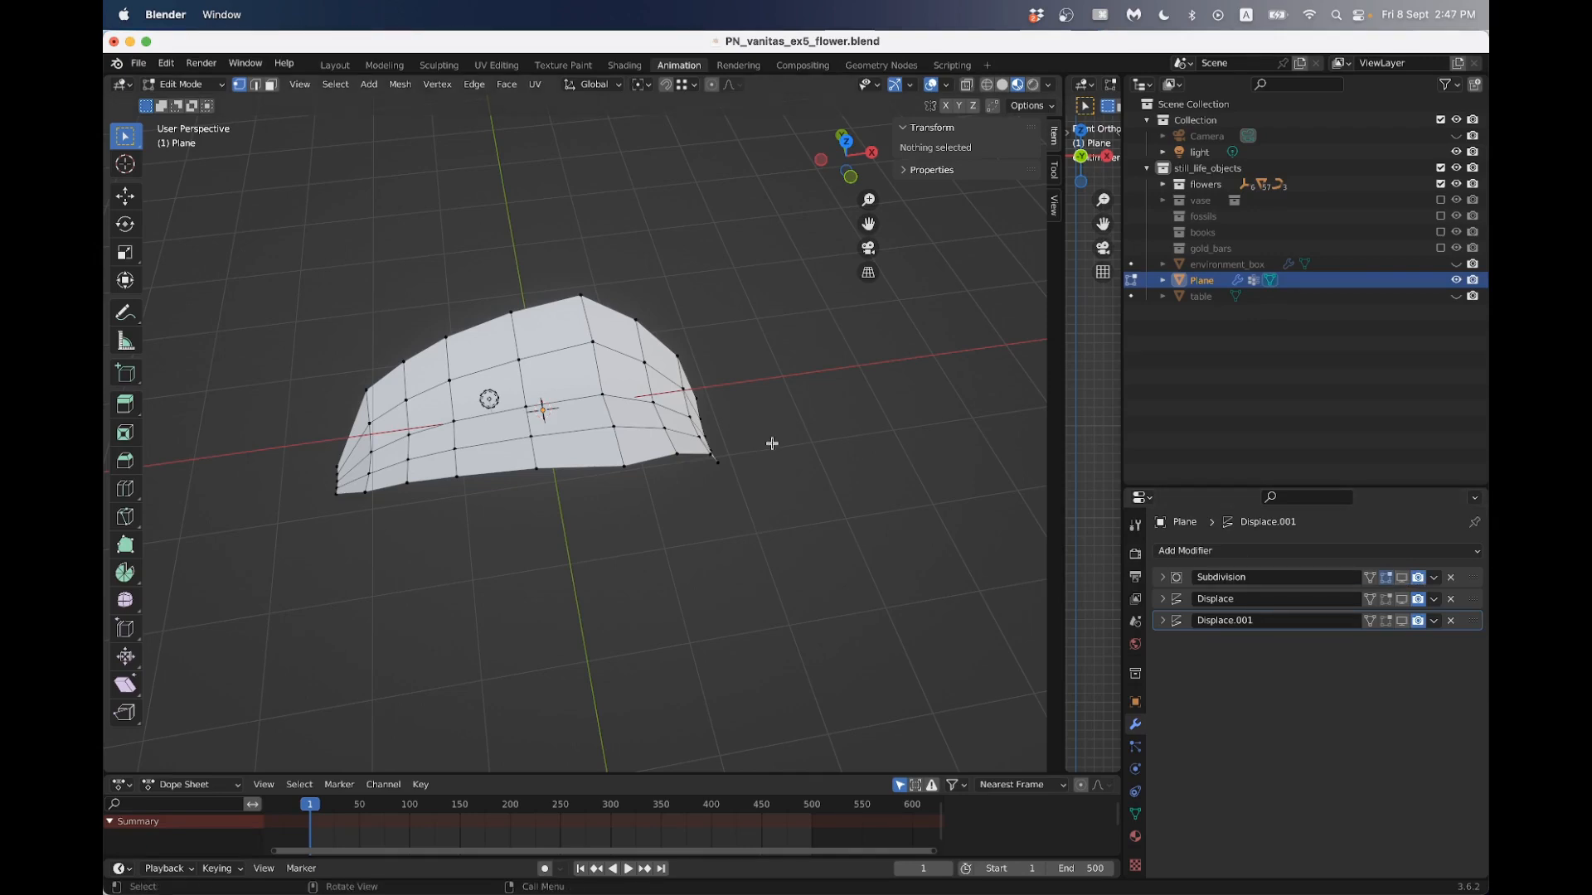
{"action": "key", "text": "Tab"}
{"action": "middle_click_drag", "start_coordinate": [809, 501], "coordinate": [793, 461]}
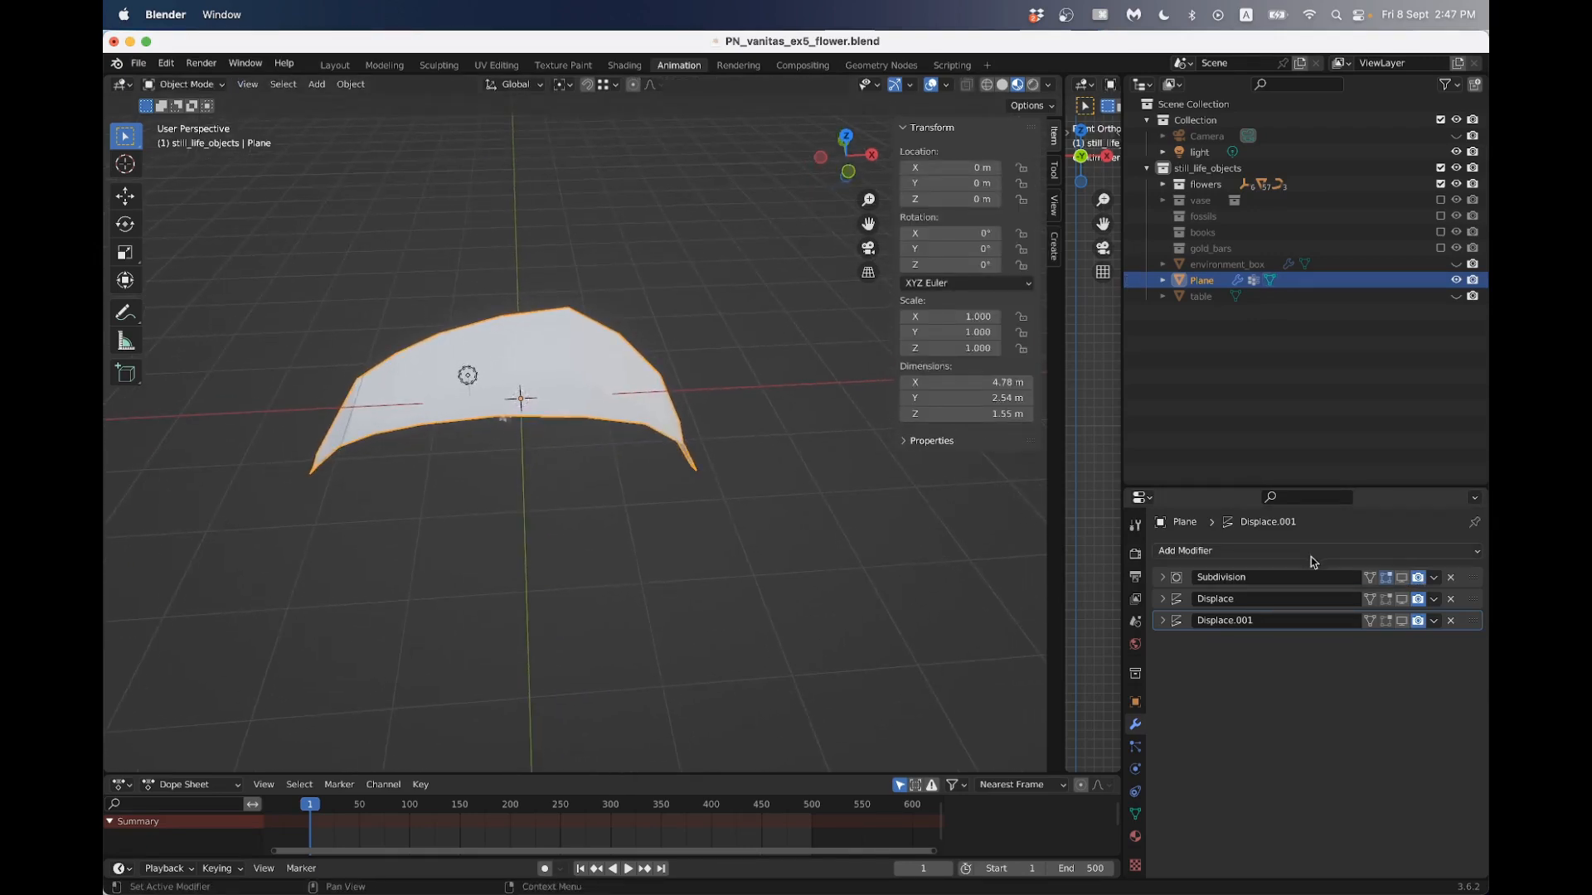
{"action": "left_click", "coordinate": [1401, 578]}
{"action": "left_click", "coordinate": [1402, 599]}
{"action": "left_click", "coordinate": [1401, 620]}
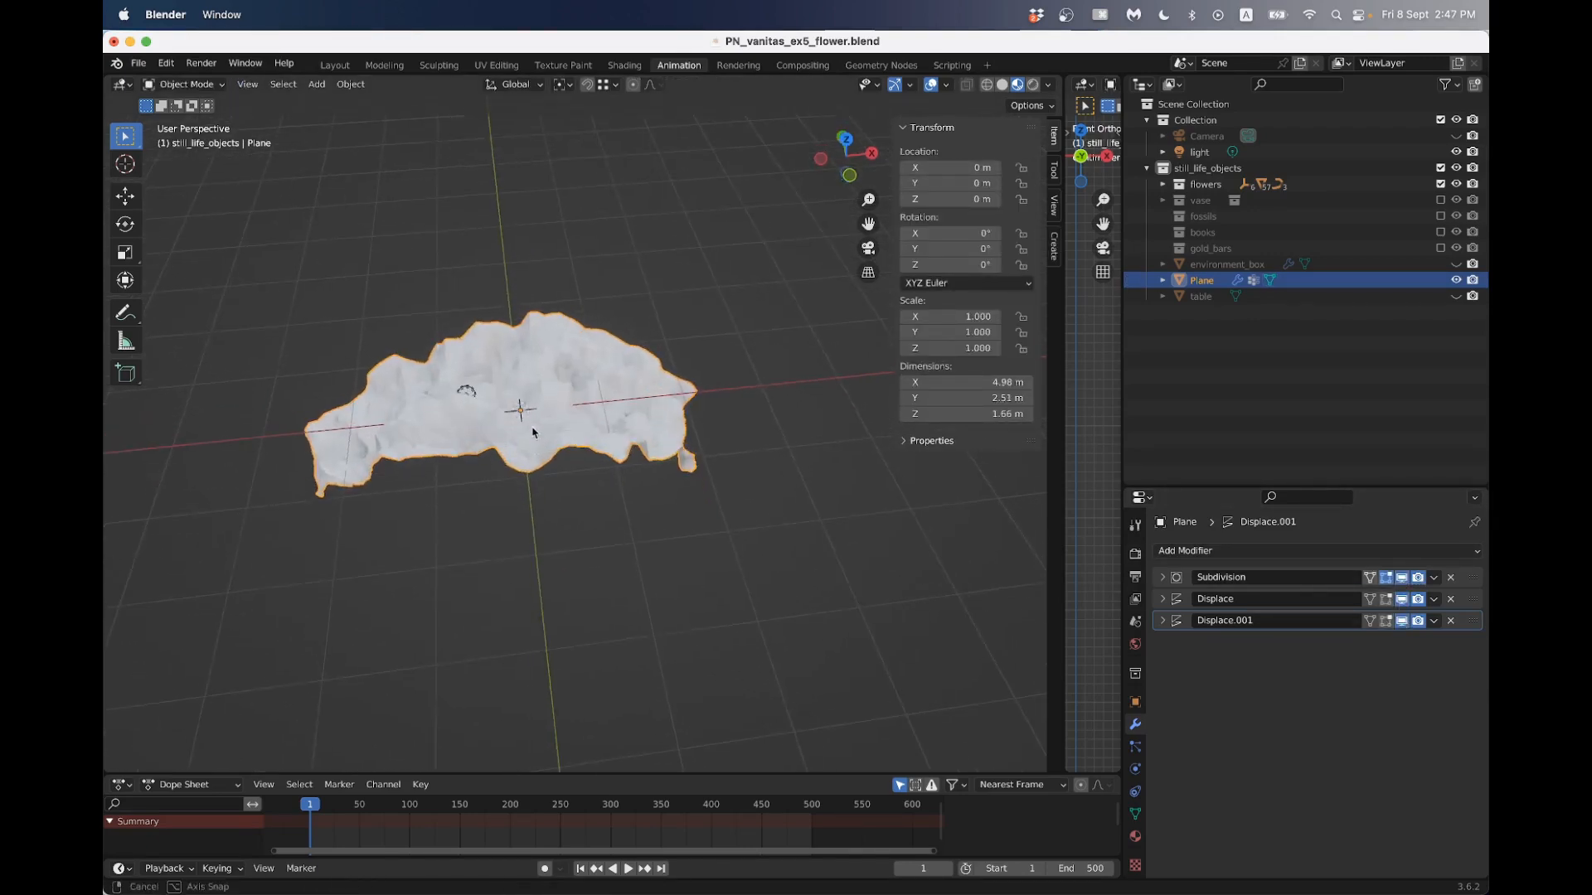
- Limit the second Displace modifier to the petal_edge vertex group and check the petal
{"action": "middle_click_drag", "start_coordinate": [1037, 629], "coordinate": [1116, 630]}
{"action": "left_click", "coordinate": [1163, 621]}
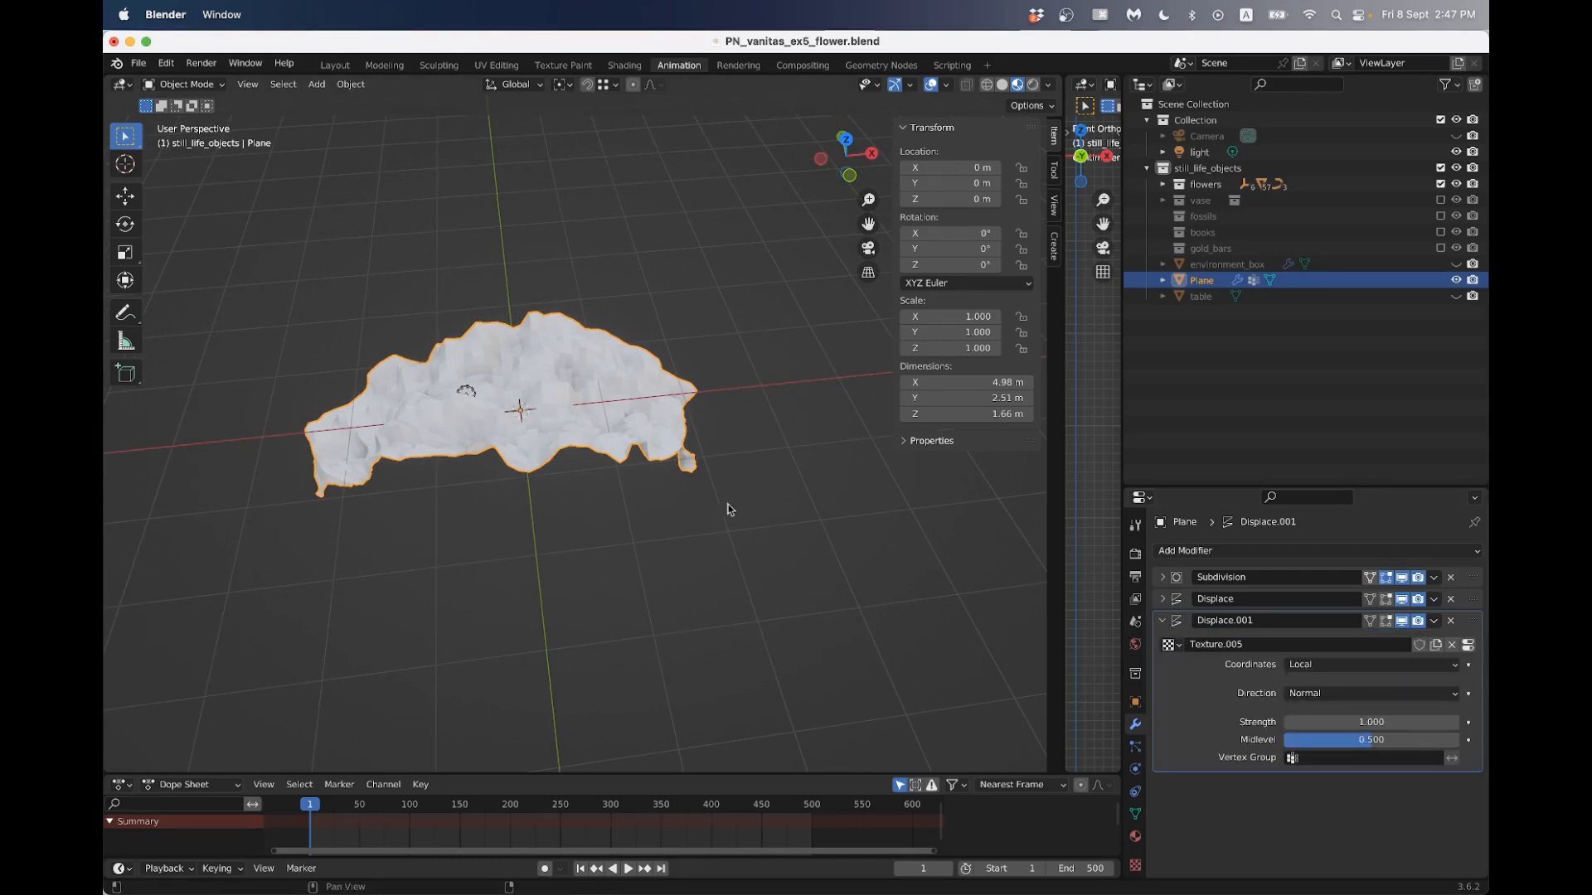
{"action": "scroll", "coordinate": [548, 456], "scroll_direction": "up", "scroll_amount": 4}
{"action": "middle_click_drag", "start_coordinate": [587, 473], "coordinate": [465, 477]}
{"action": "left_click", "coordinate": [1293, 758]}
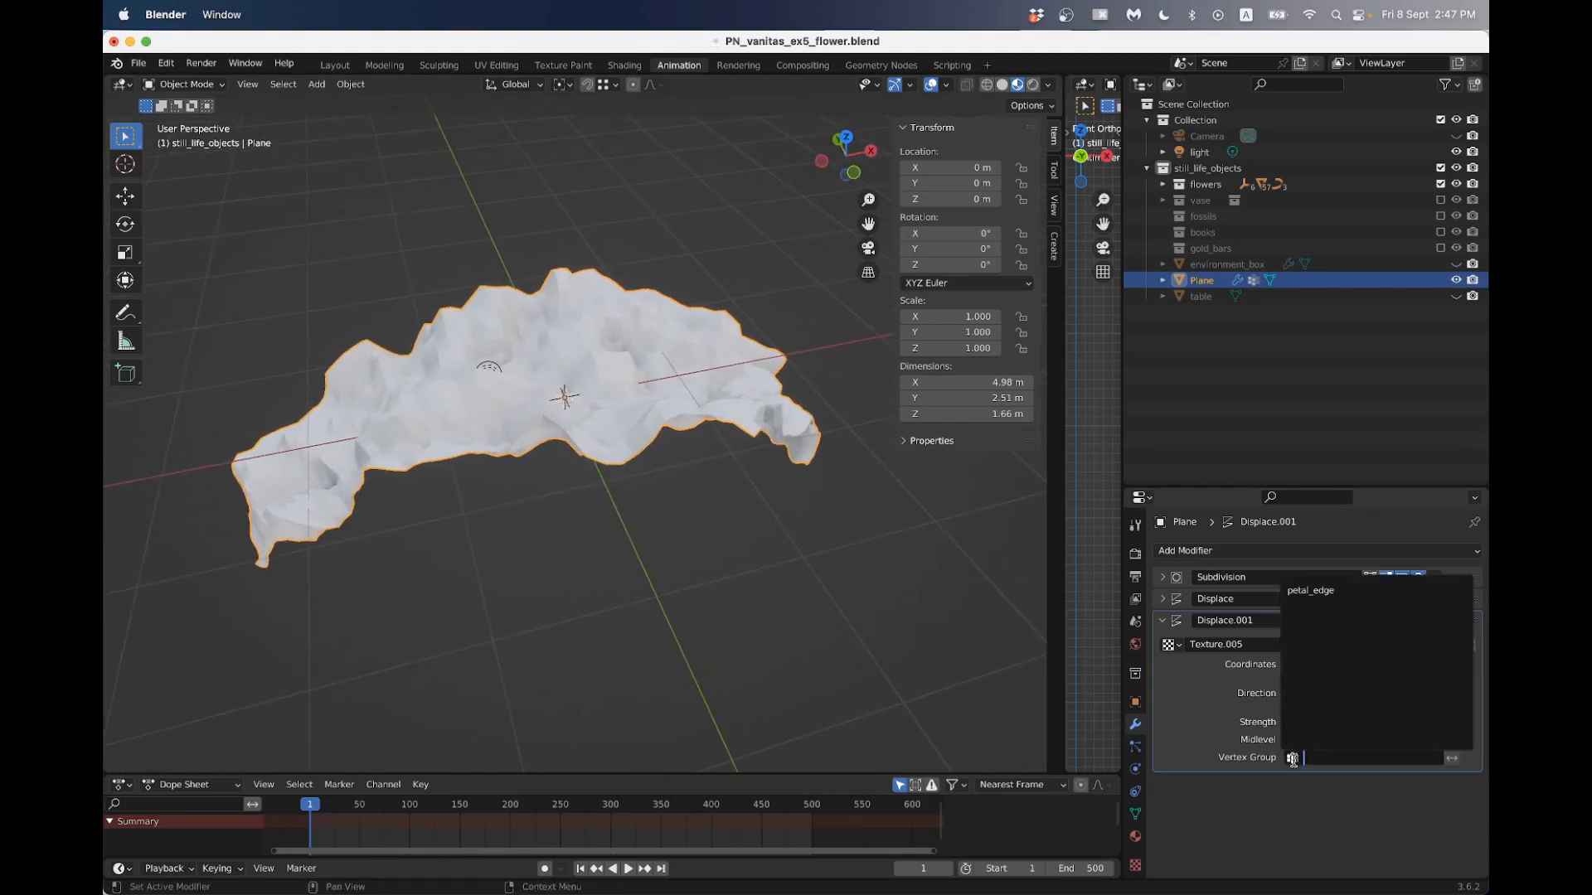
{"action": "left_click", "coordinate": [1310, 590]}
{"action": "middle_click_drag", "start_coordinate": [959, 554], "coordinate": [787, 491]}
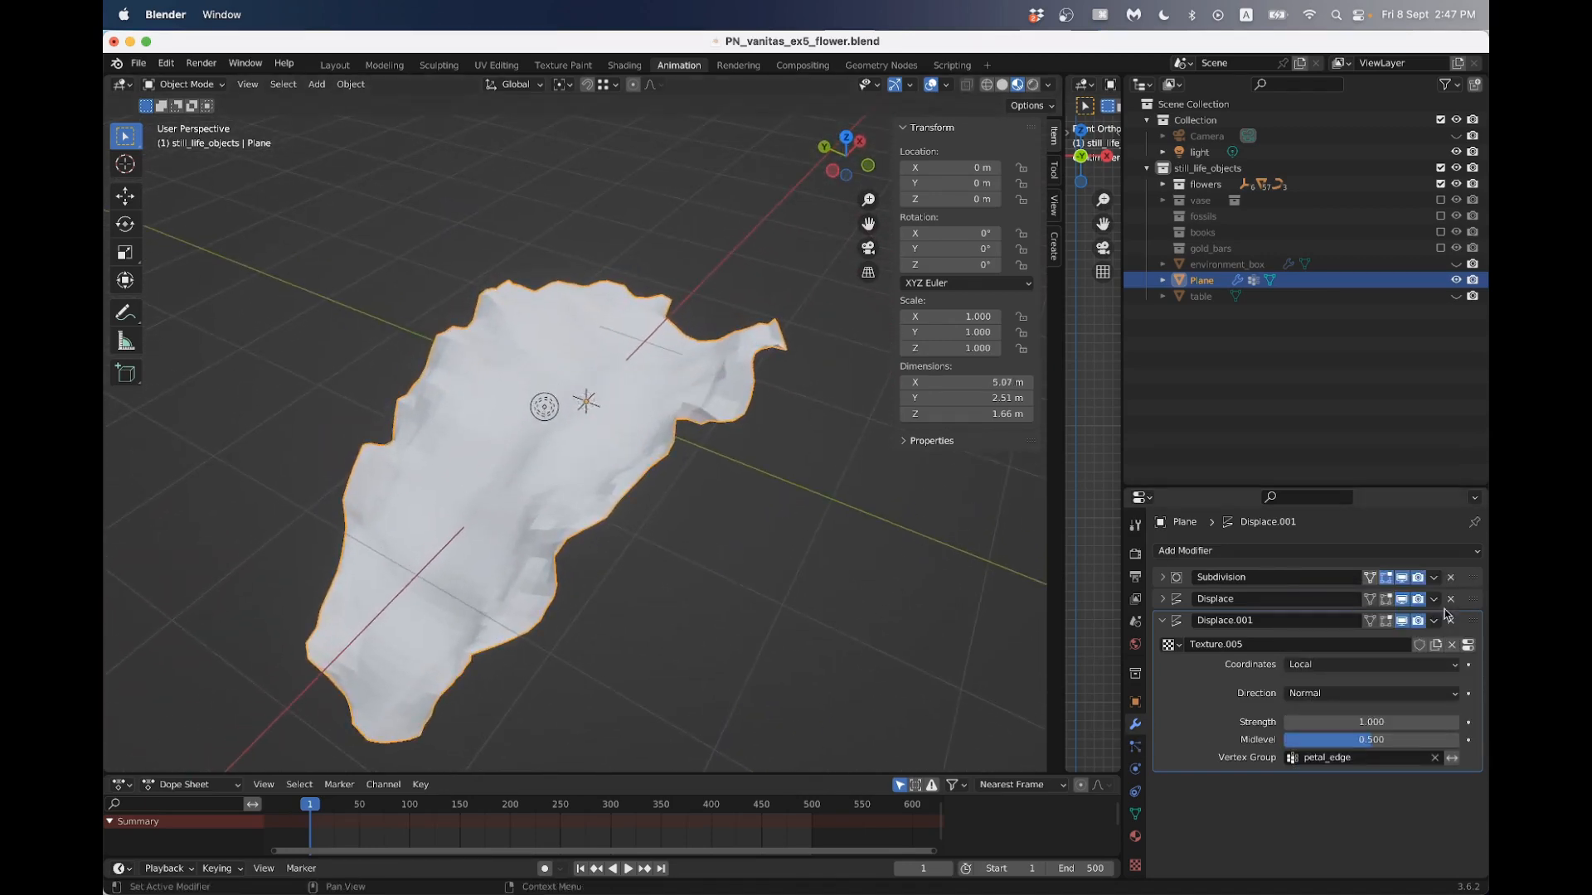
- Try a strength of 0.6 on the second Displace modifier and view the petal's edges
{"action": "left_click", "coordinate": [1371, 723]}
{"action": "type", "text": "0.6"}
{"action": "key", "text": "Return"}
{"action": "mouse_move", "coordinate": [1371, 722]}
{"action": "left_mouse_down"}
{"action": "mouse_move", "coordinate": [1385, 722]}
{"action": "mouse_move", "coordinate": [1372, 722]}
{"action": "left_mouse_up"}
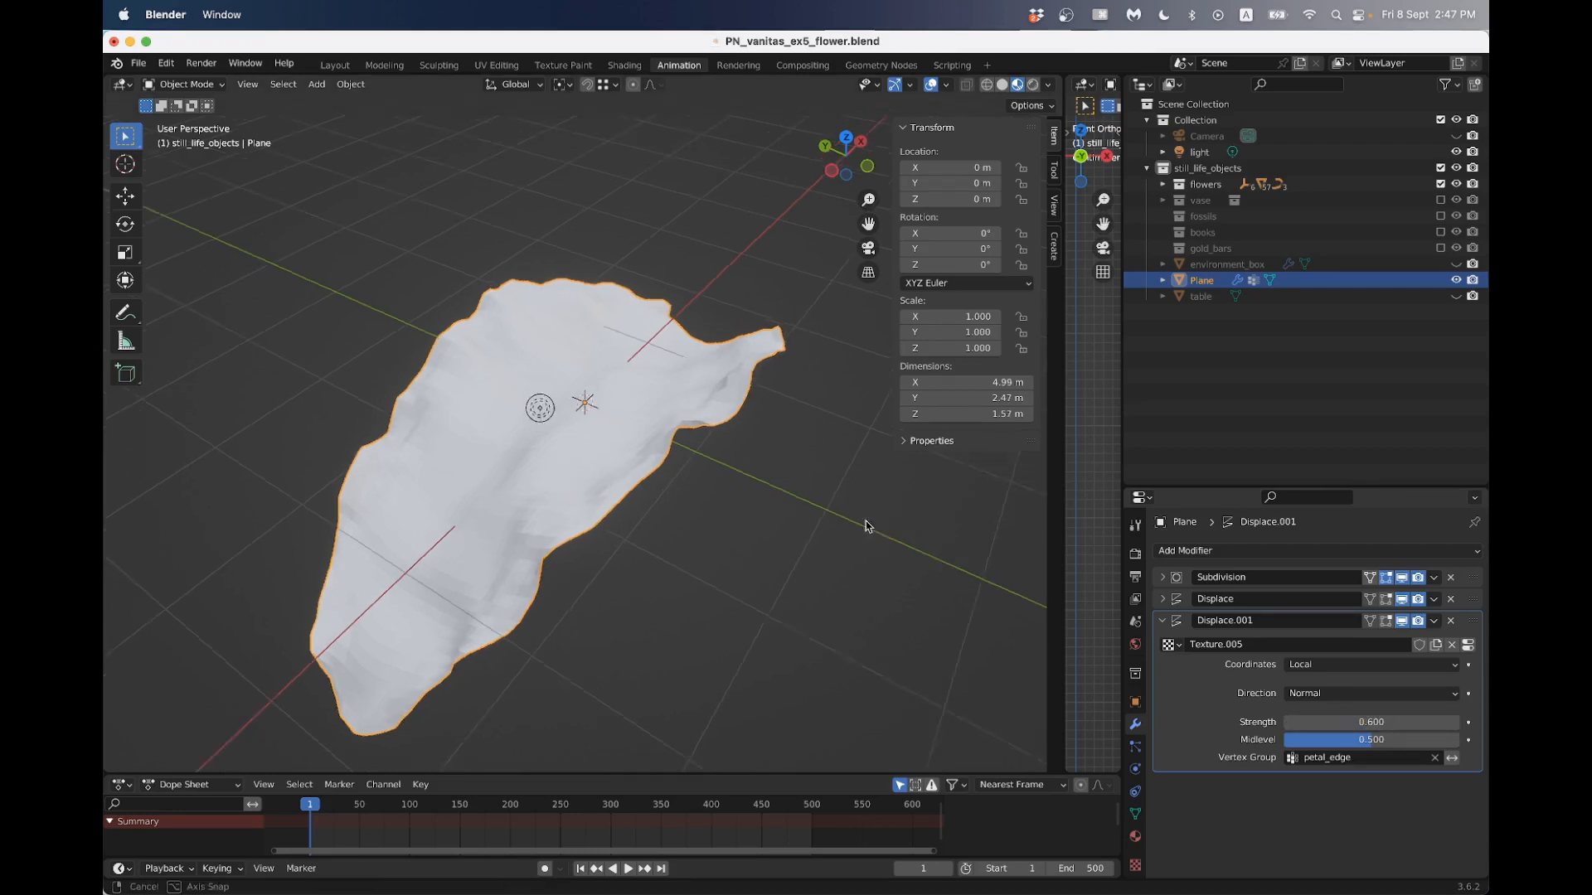
{"action": "middle_click_drag", "start_coordinate": [863, 526], "coordinate": [746, 514]}
- Set the second Displace modifier's strength to 0.5, inspect the petal from several angles, and collapse the modifier's settings
{"action": "left_click", "coordinate": [1398, 720]}
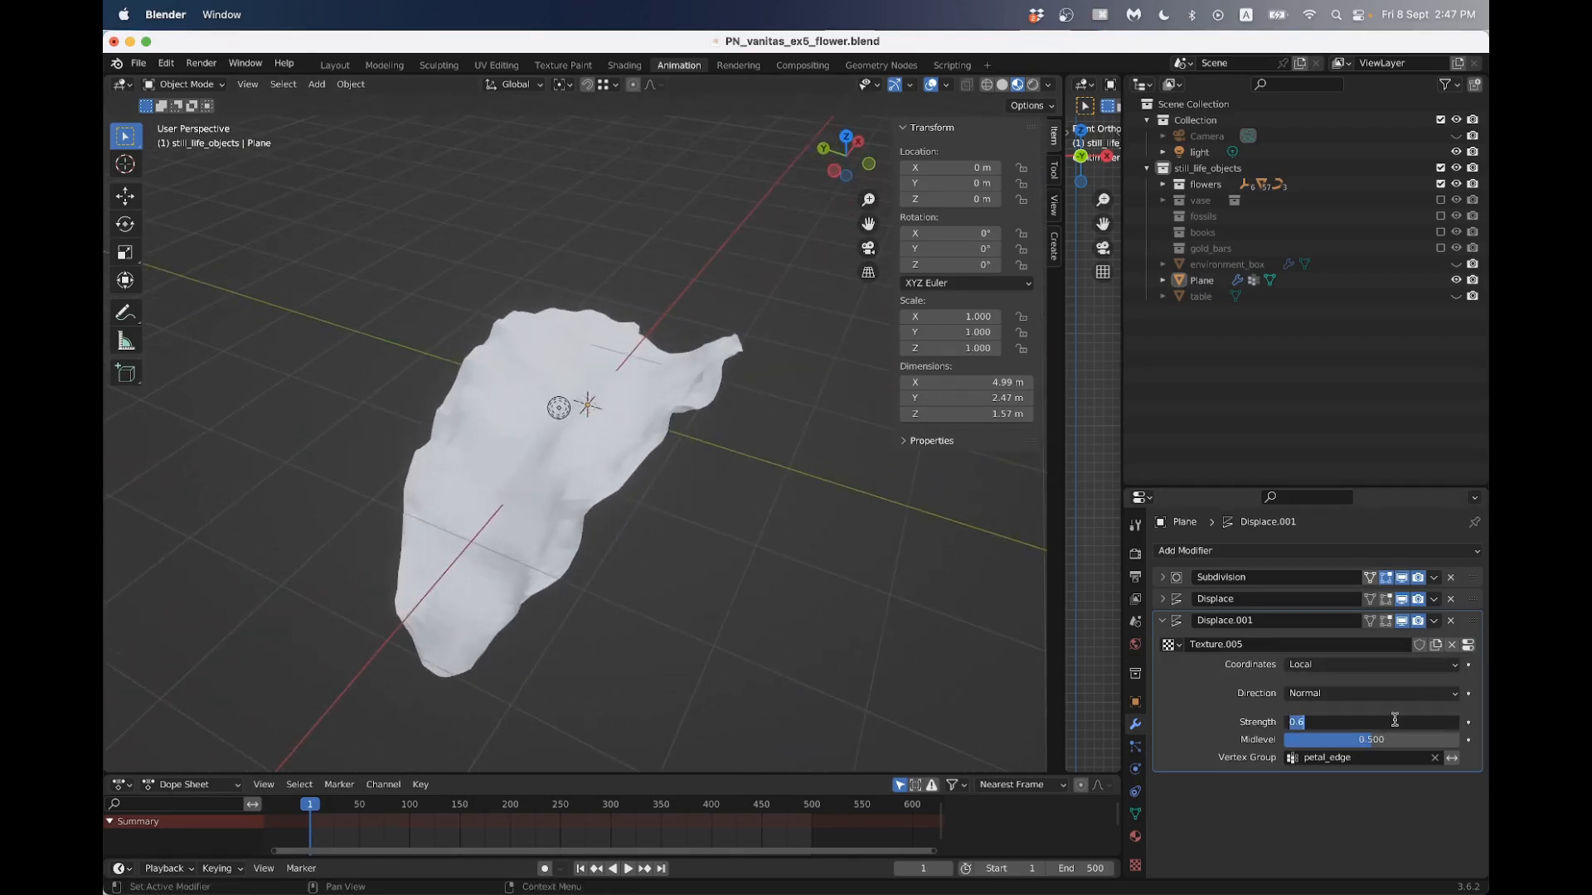
{"action": "type", "text": "0.5"}
{"action": "key", "text": "Return"}
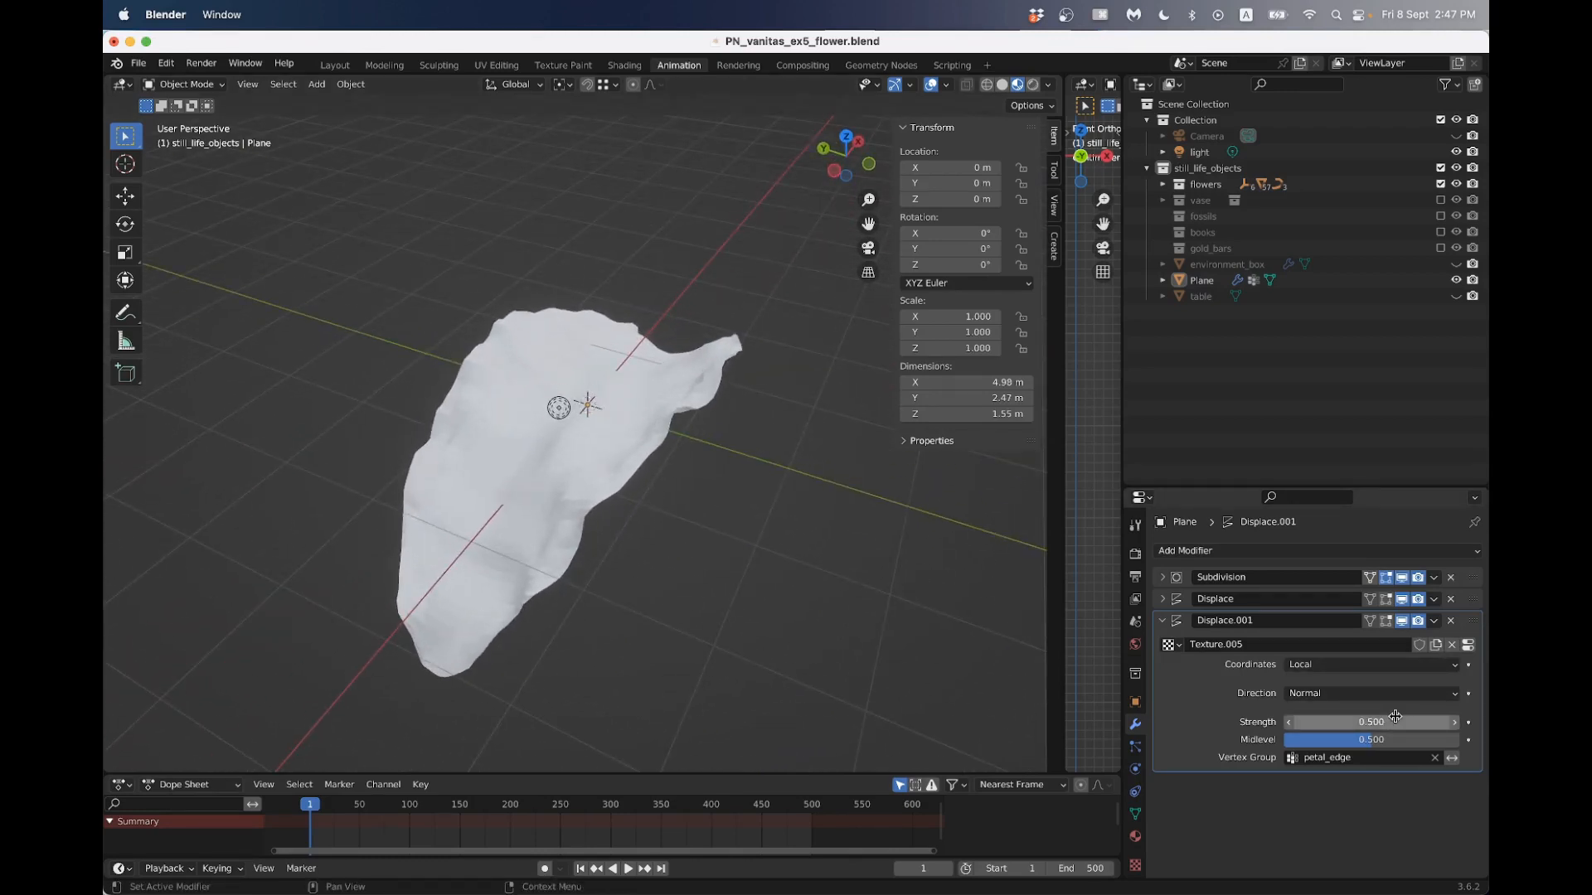
{"action": "middle_click_drag", "start_coordinate": [659, 539], "coordinate": [553, 555]}
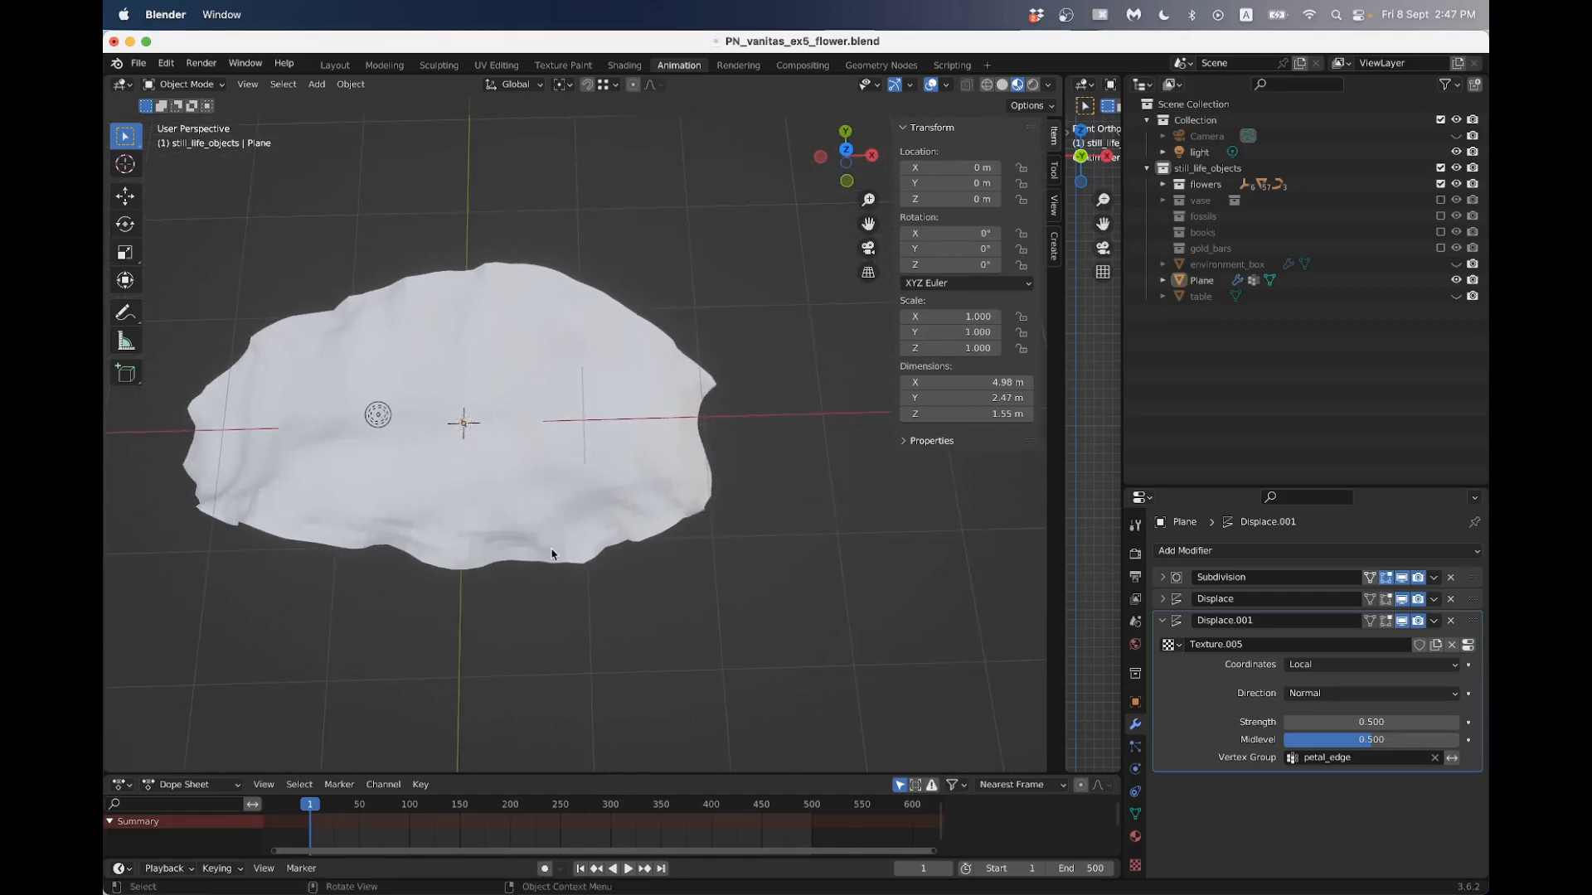
{"action": "left_click", "coordinate": [1163, 621]}
{"action": "middle_click_drag", "start_coordinate": [409, 407], "coordinate": [433, 312]}
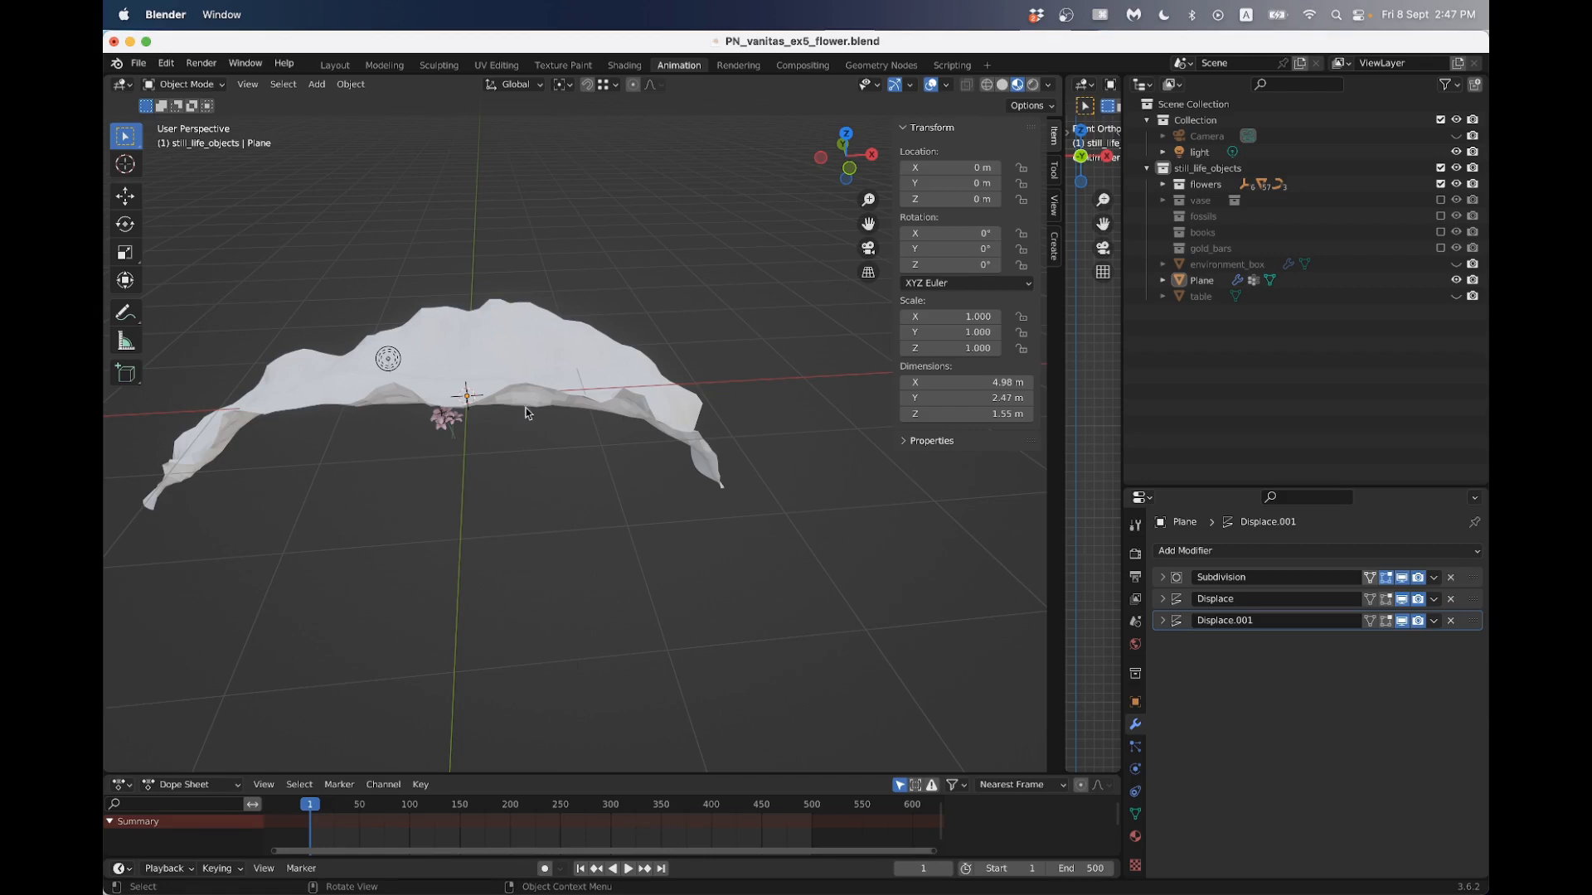
{"action": "middle_click_drag", "start_coordinate": [525, 413], "coordinate": [492, 251]}
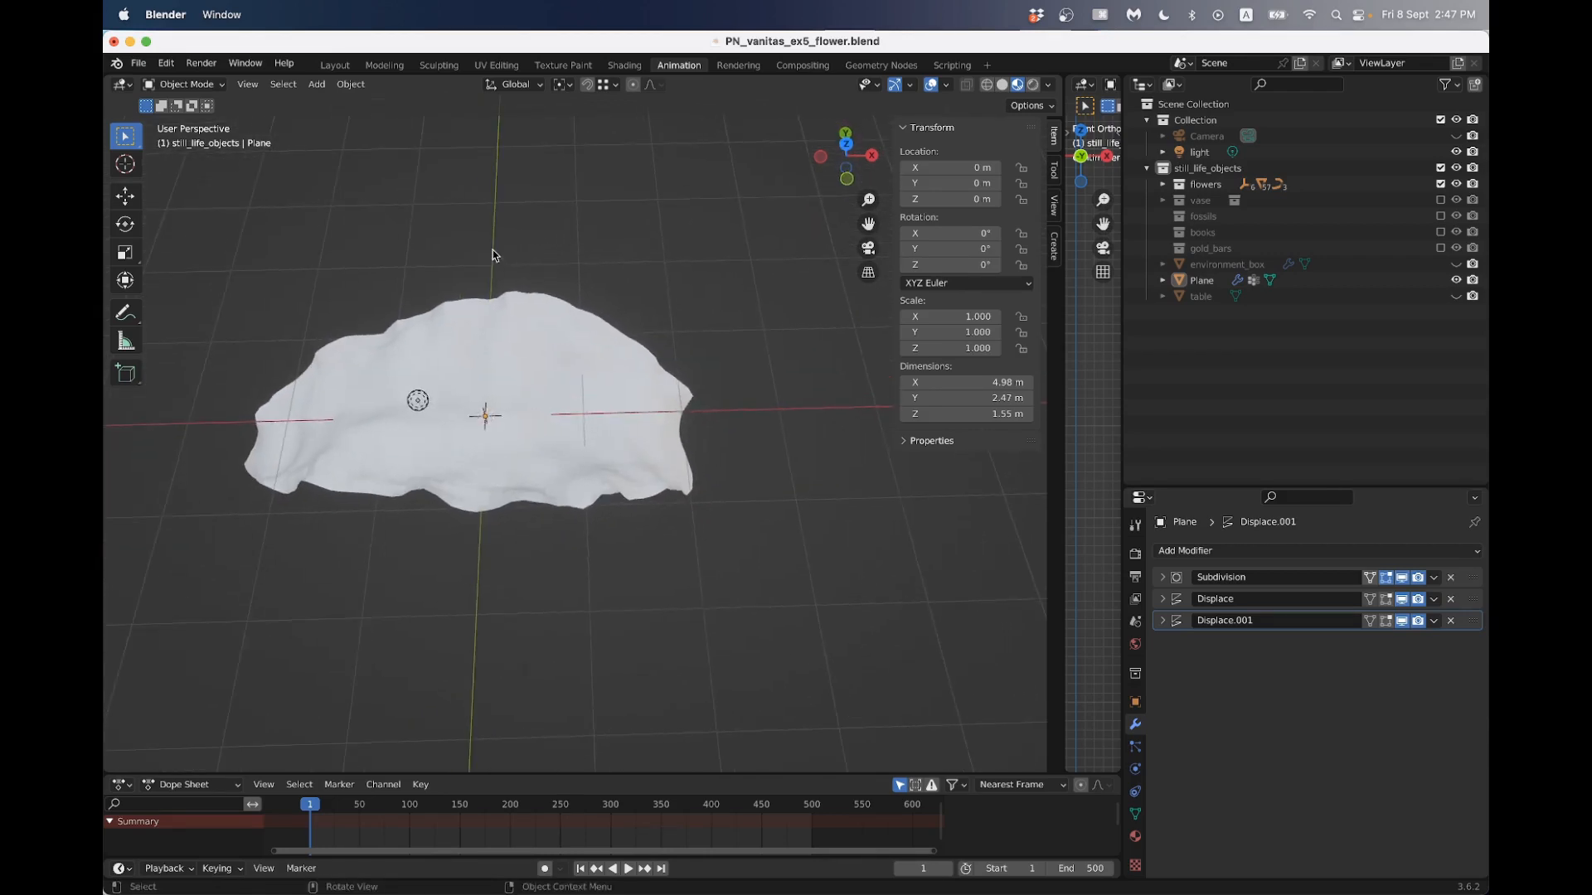
- Switch to the UV Editing workspace, bring the petal into view, and show it in Object Mode
{"action": "left_click", "coordinate": [495, 66]}
{"action": "middle_click_drag", "start_coordinate": [563, 312], "coordinate": [487, 366]}
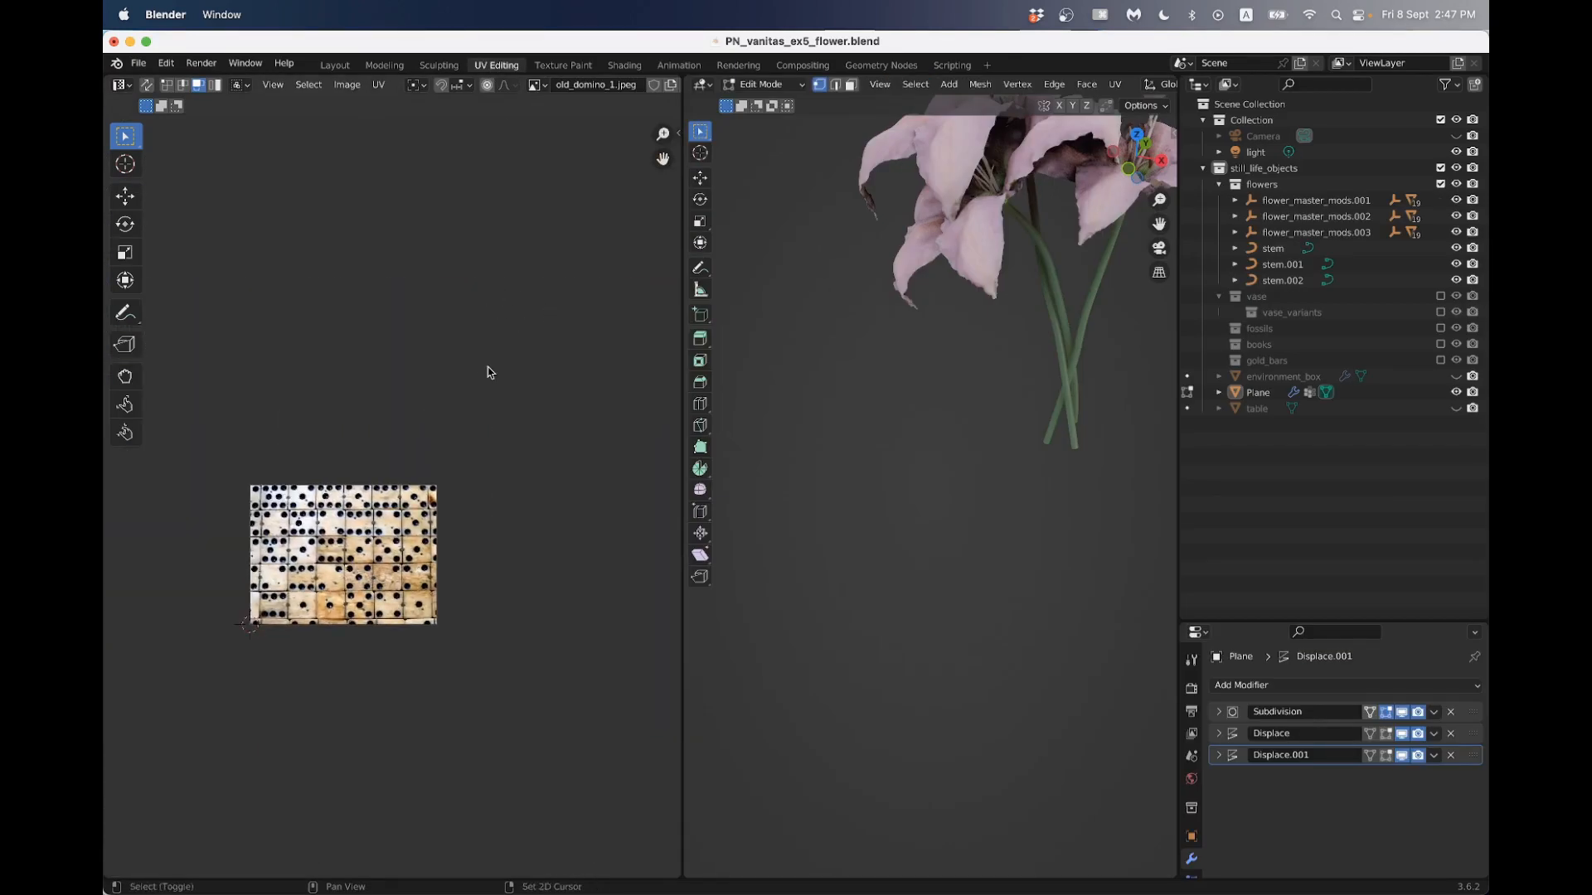
{"action": "scroll", "coordinate": [896, 374], "scroll_direction": "down", "scroll_amount": 8}
{"action": "scroll", "coordinate": [896, 374], "scroll_direction": "down", "scroll_amount": 5}
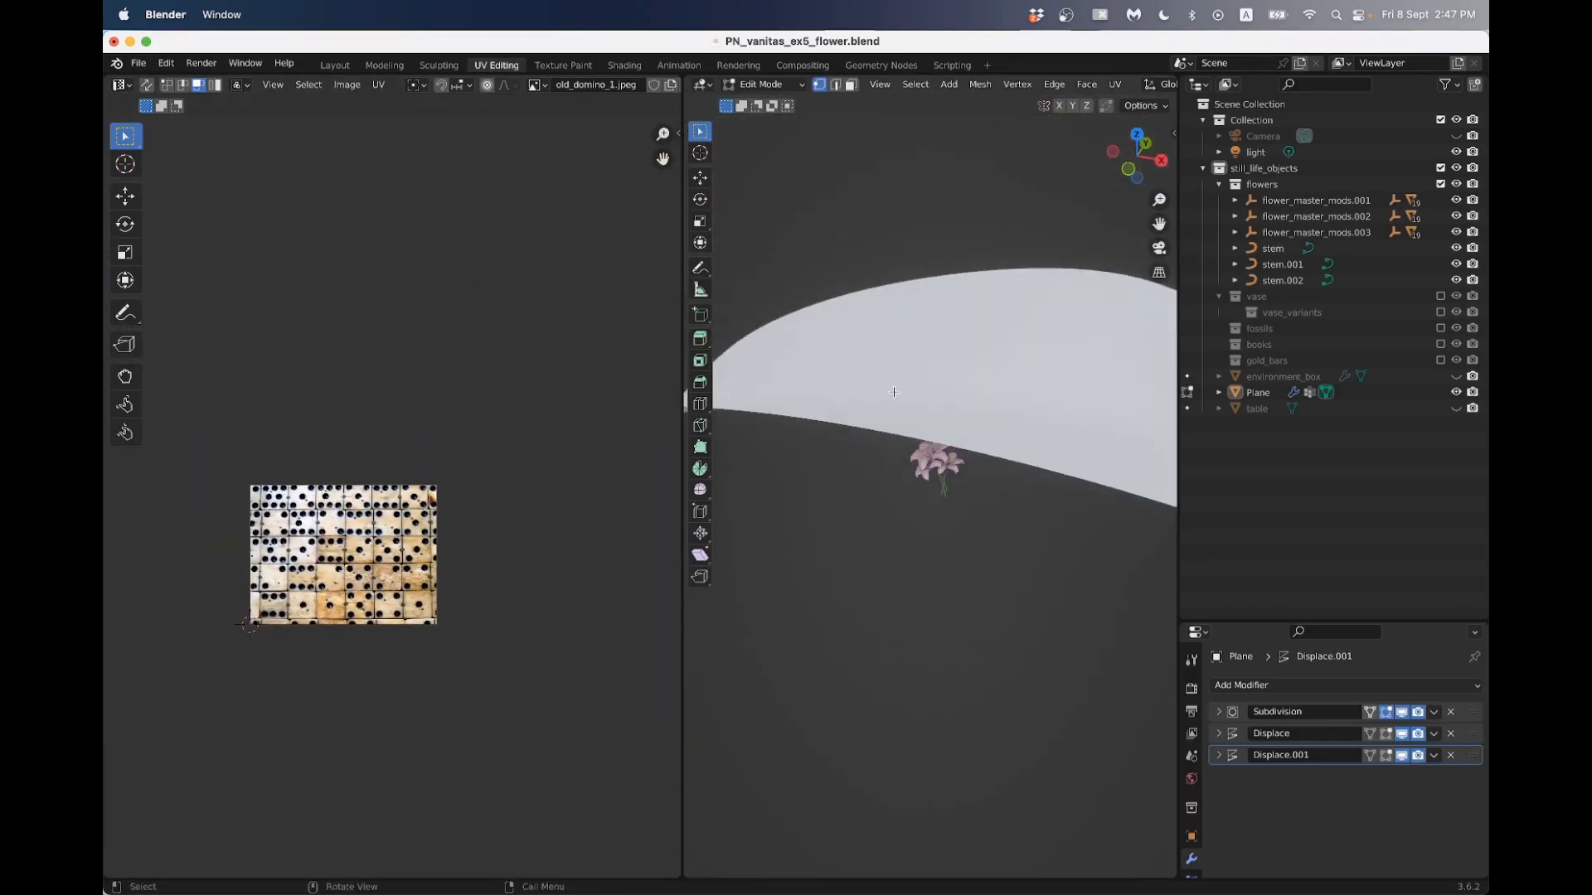
{"action": "key", "text": "Tab"}
{"action": "key", "text": "Tab"}
{"action": "mouse_move", "coordinate": [922, 419]}
{"action": "middle_mouse_down"}
{"action": "mouse_move", "coordinate": [940, 444]}
{"action": "mouse_move", "coordinate": [945, 420]}
{"action": "middle_mouse_up"}
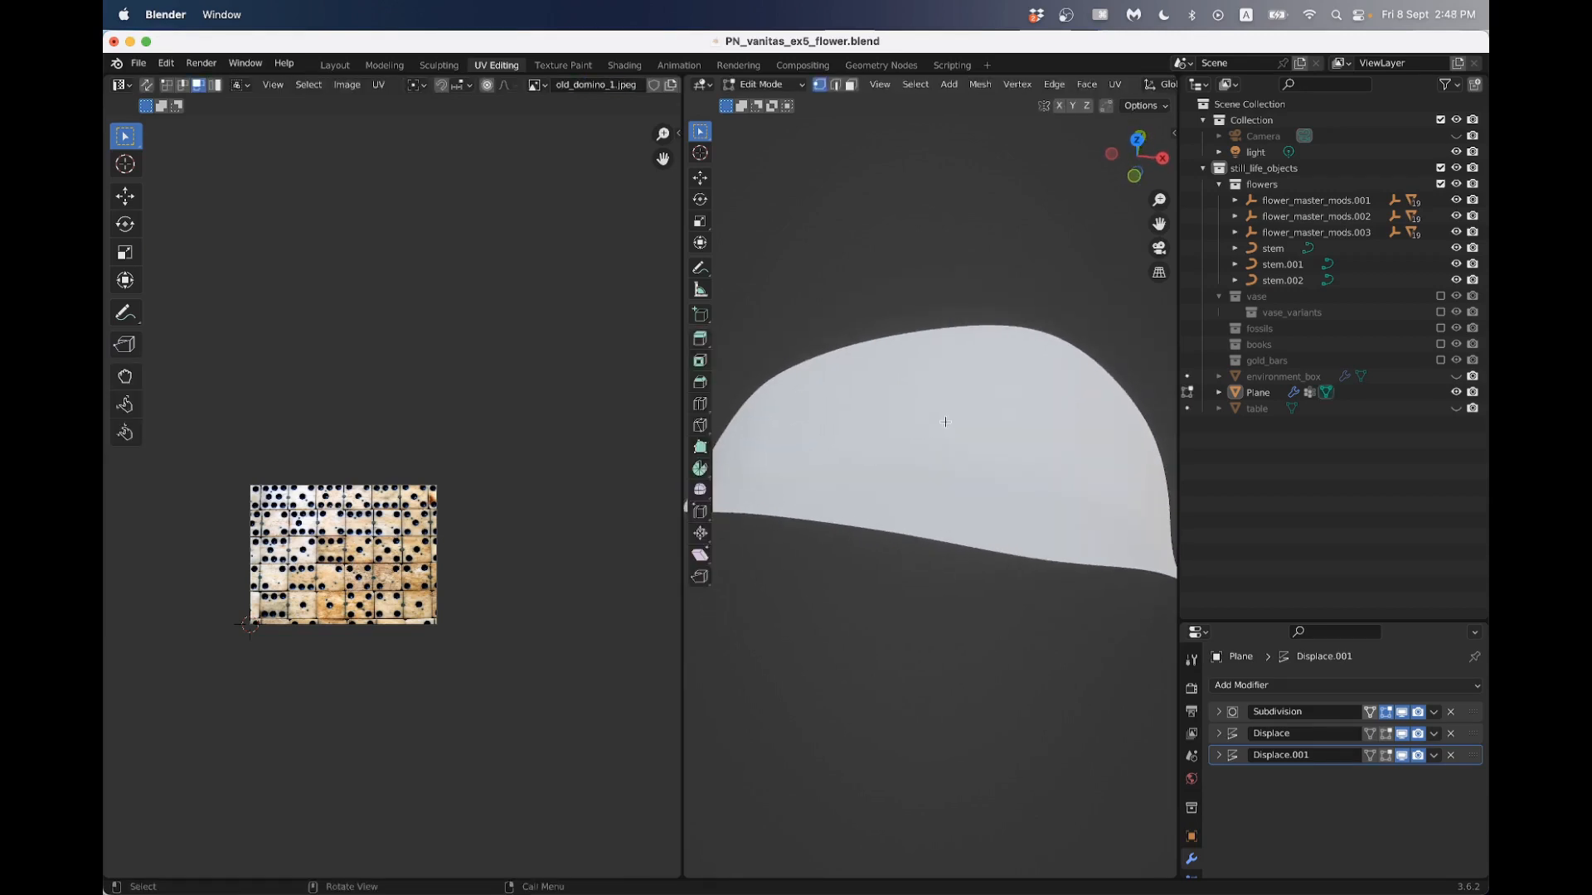
{"action": "key", "text": "Tab"}
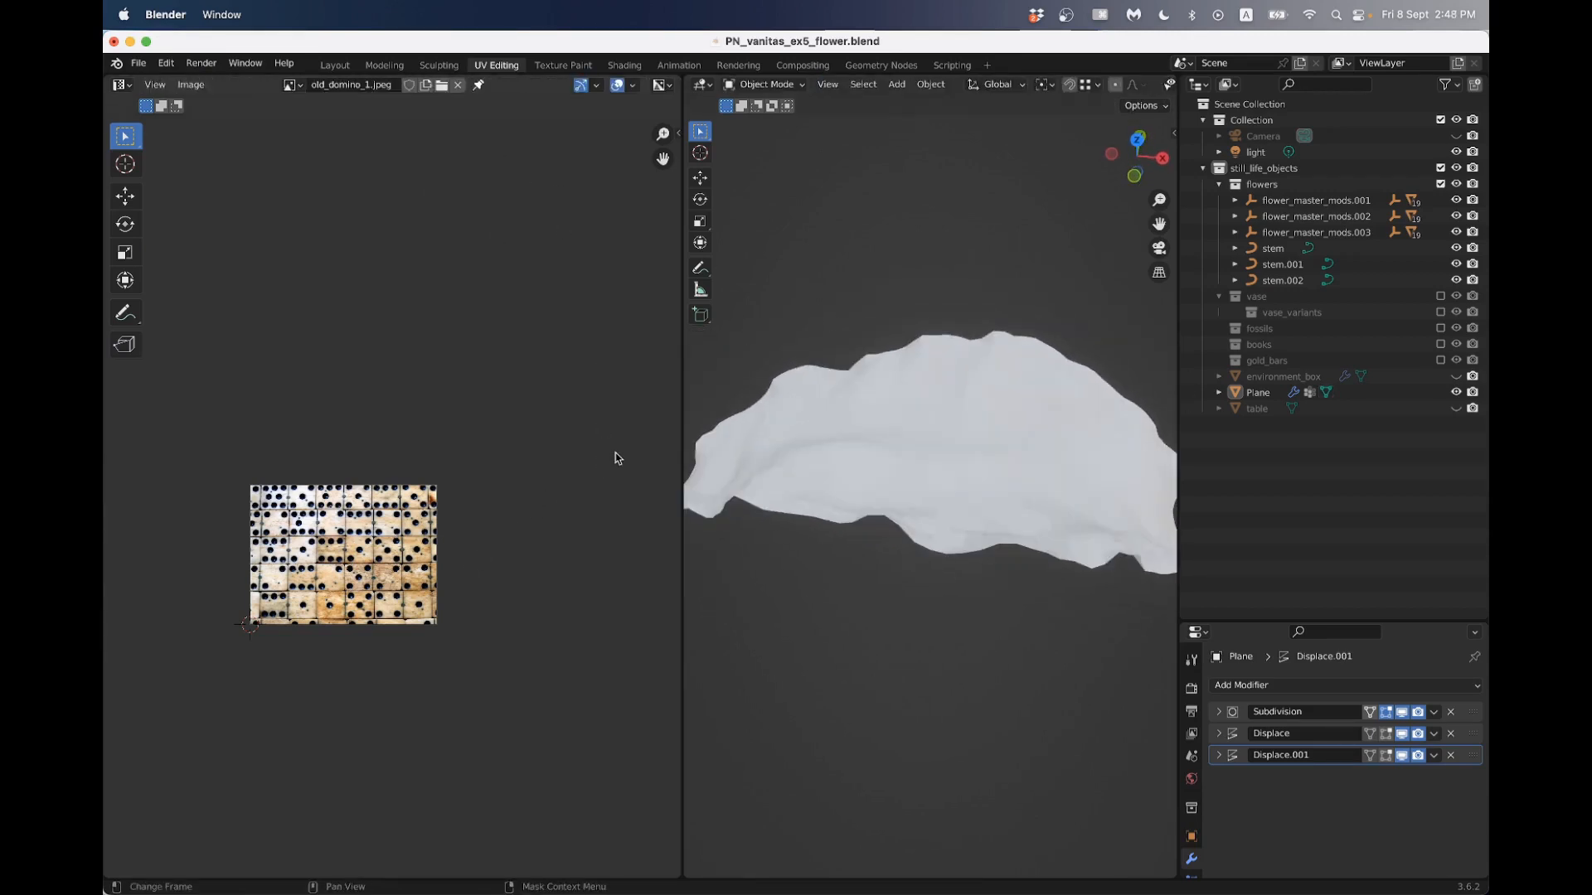
- Switch to Finder and preview lily_petal_diffuse.png in the Textures folder
{"action": "key", "text": "super+Tab"}
{"action": "left_click", "coordinate": [860, 441]}
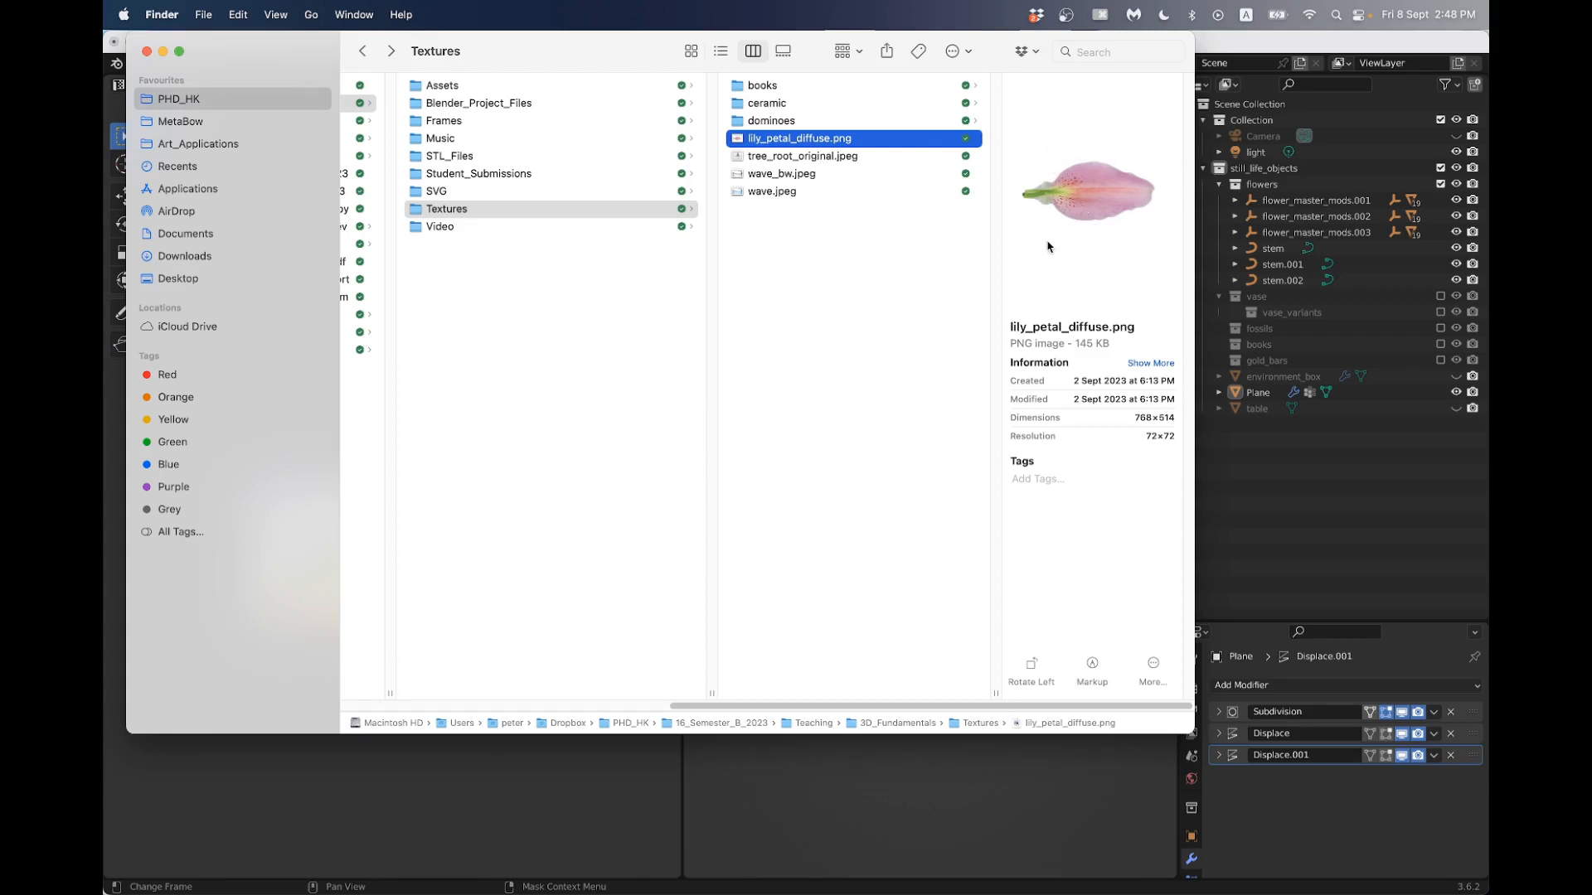
- Switch to Chrome, enlarge the Lilium x Dresdener Romance photo on Wikipedia's Lilium page, and compare it with the petal texture in Finder
{"action": "key", "text": "super+Tab"}
{"action": "key", "text": "super+Tab"}
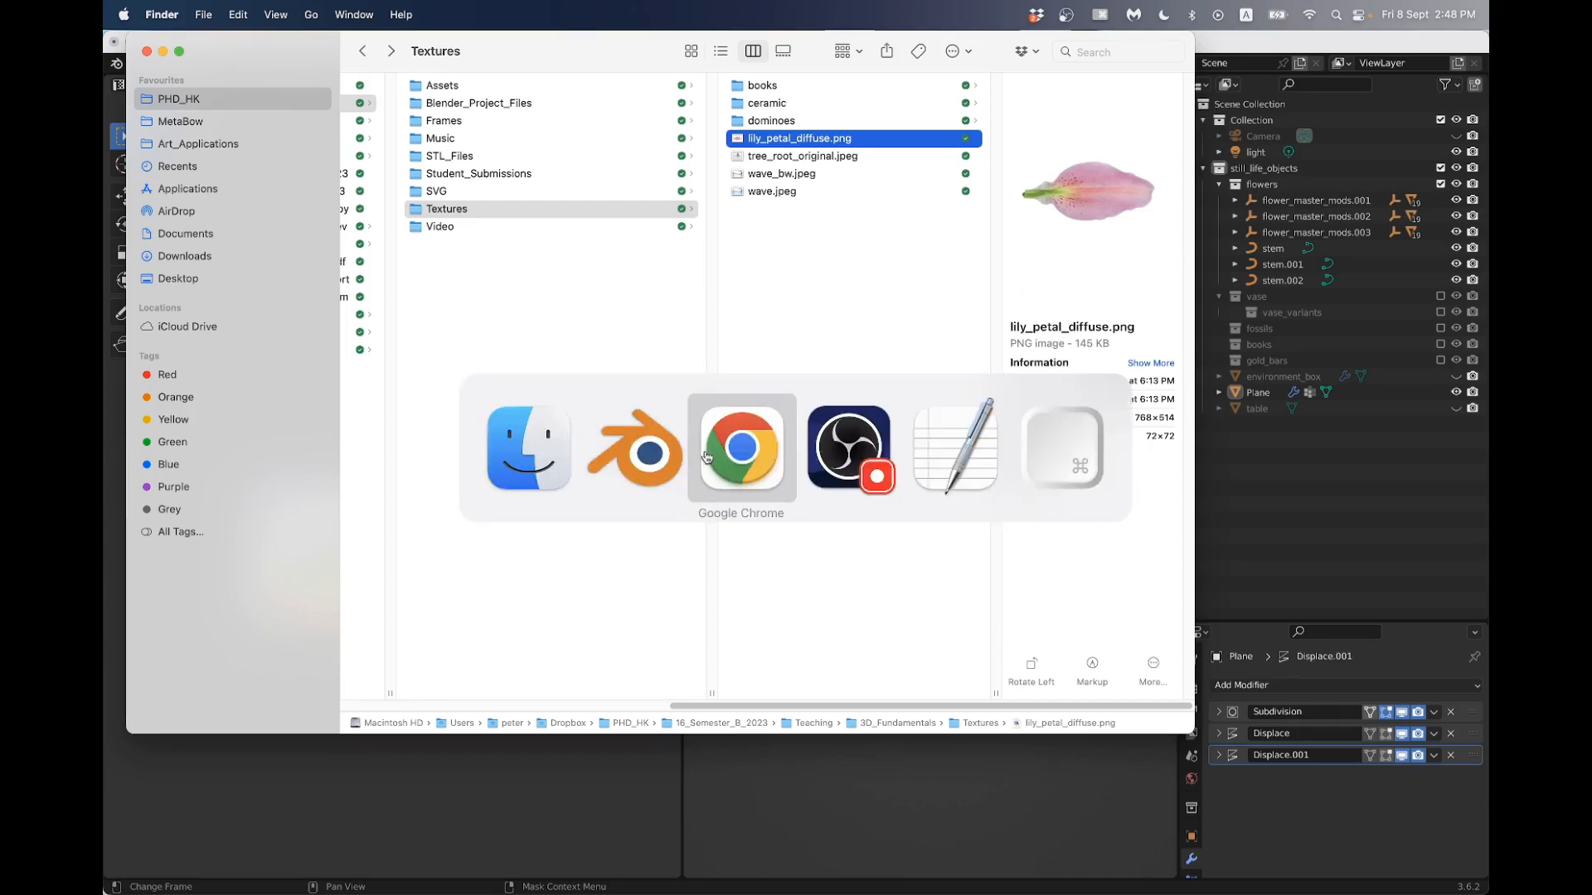
{"action": "scroll", "coordinate": [817, 208], "scroll_direction": "up", "scroll_amount": 2}
{"action": "key", "text": "ctrl+Tab"}
{"action": "key", "text": "ctrl+Tab"}
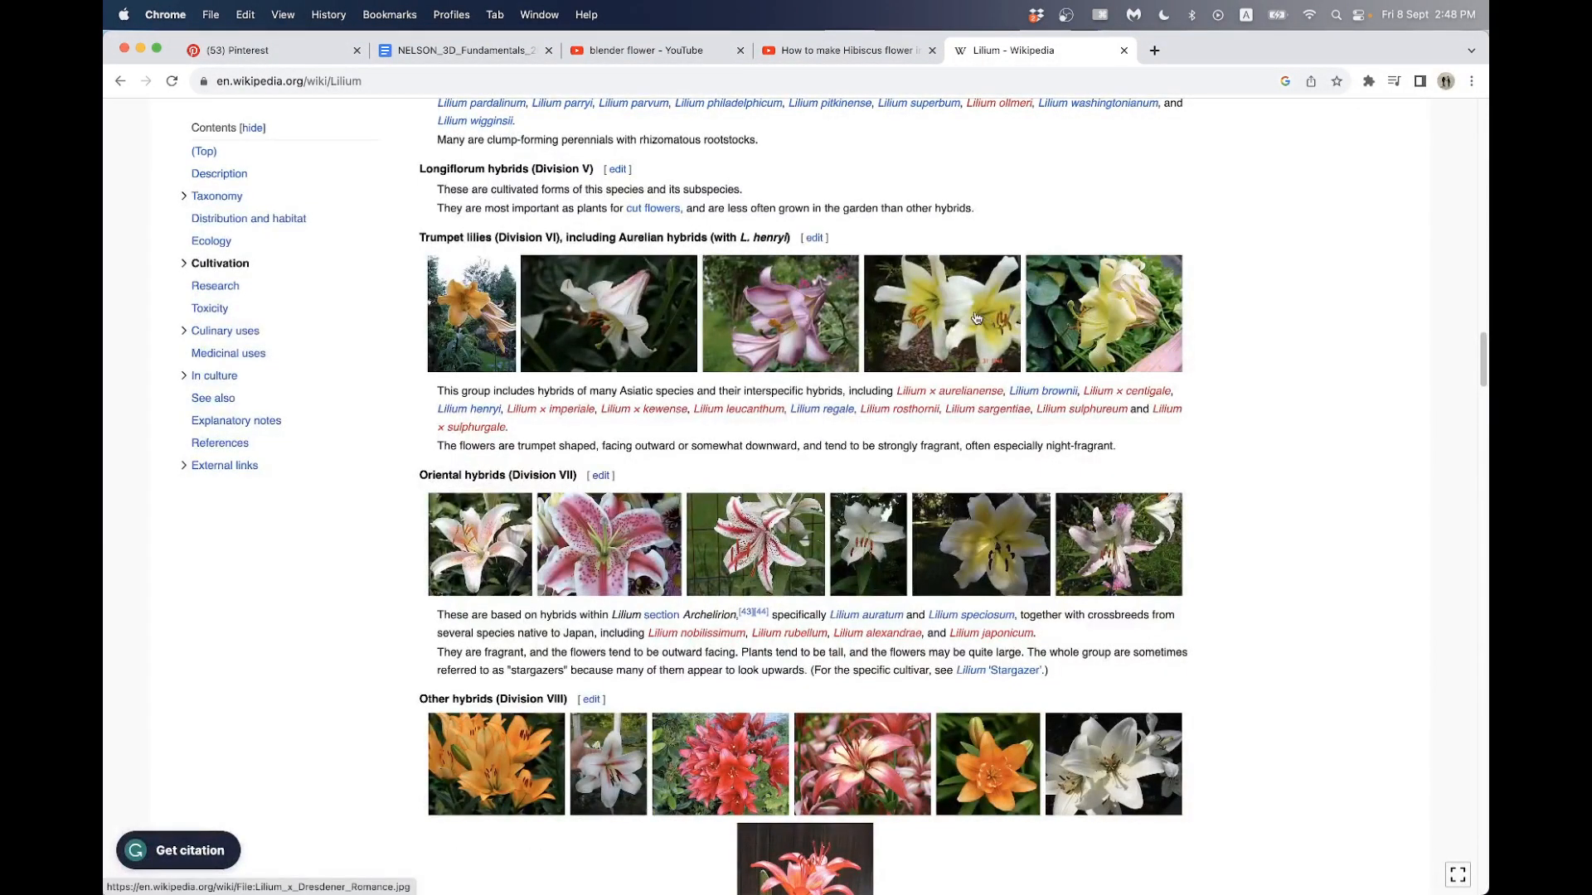
{"action": "left_click", "coordinate": [940, 313]}
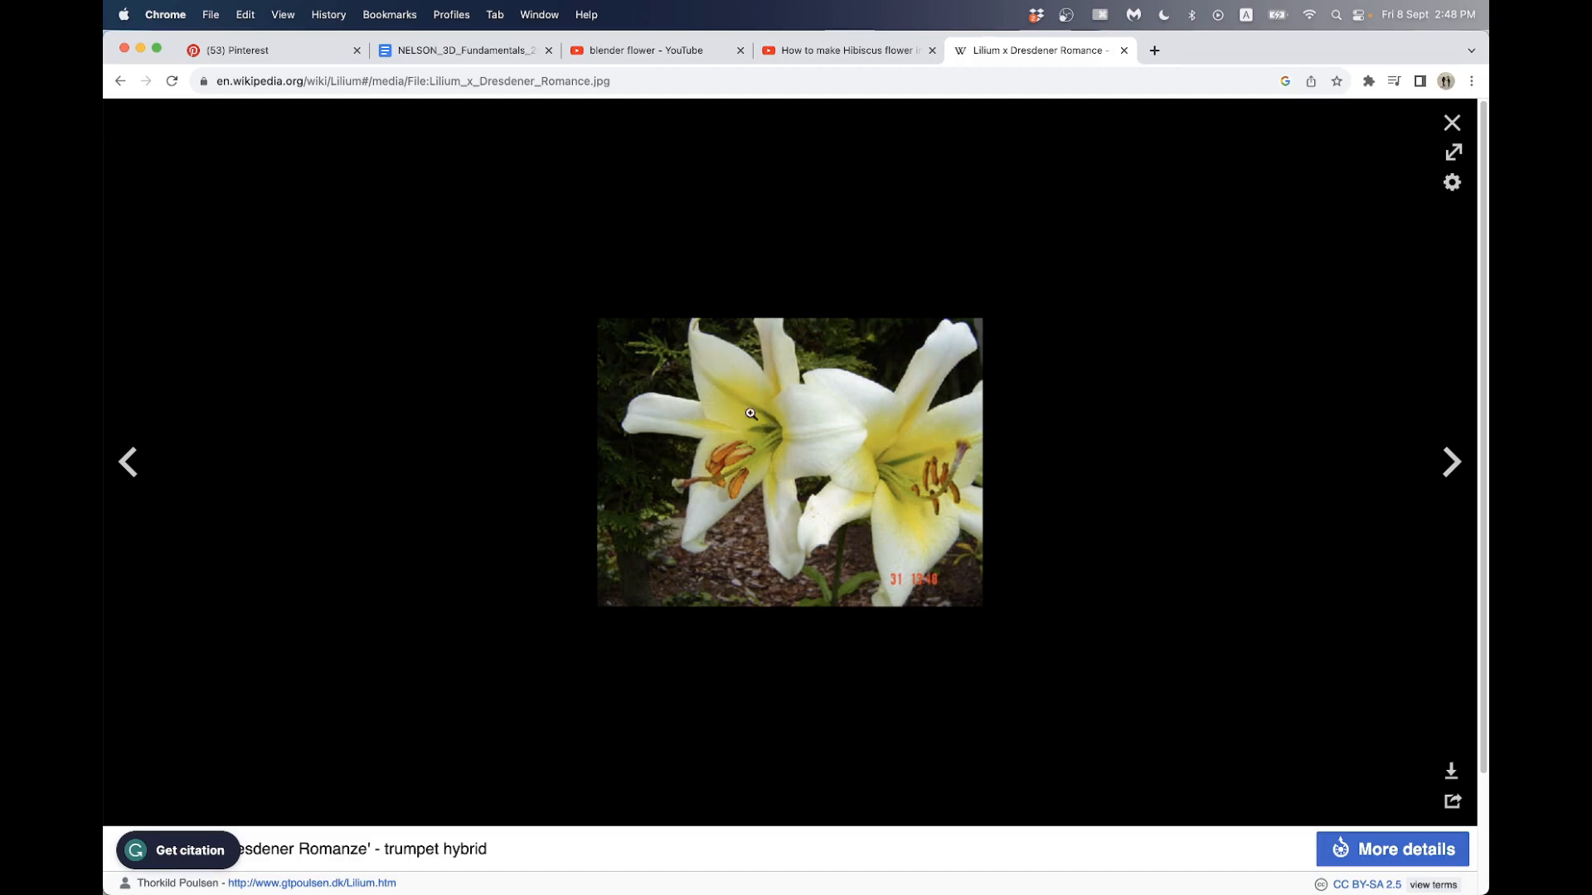
{"action": "key", "text": "super+Tab"}
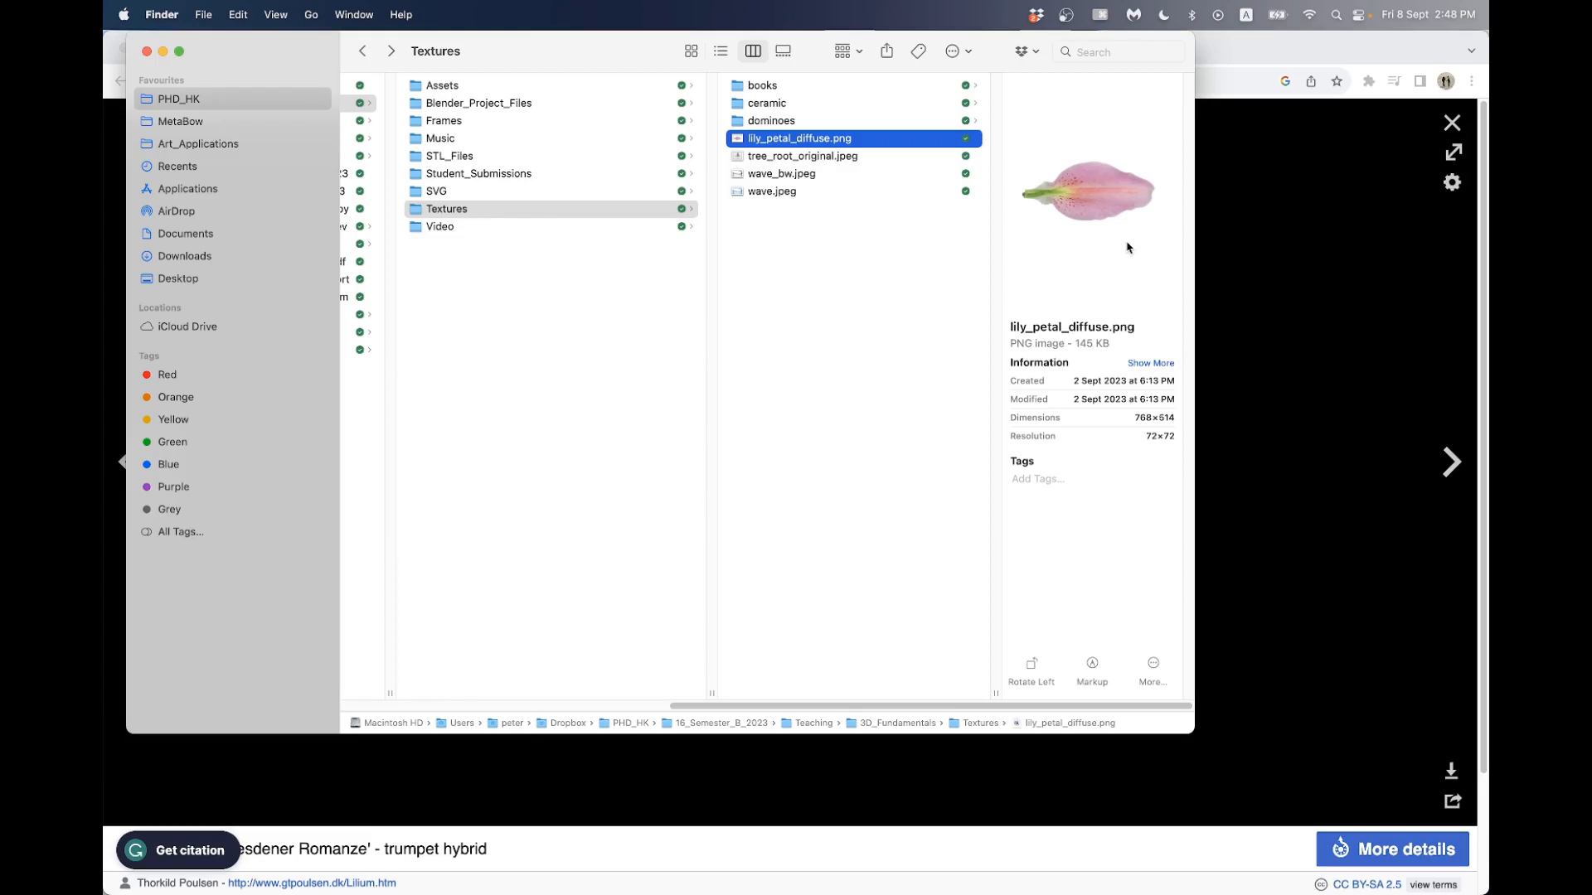
- Switch to Blender, open the Shading workspace, select the petal plane and give it a new material
{"action": "key", "text": "super+Tab"}
{"action": "key", "text": "super+Tab"}
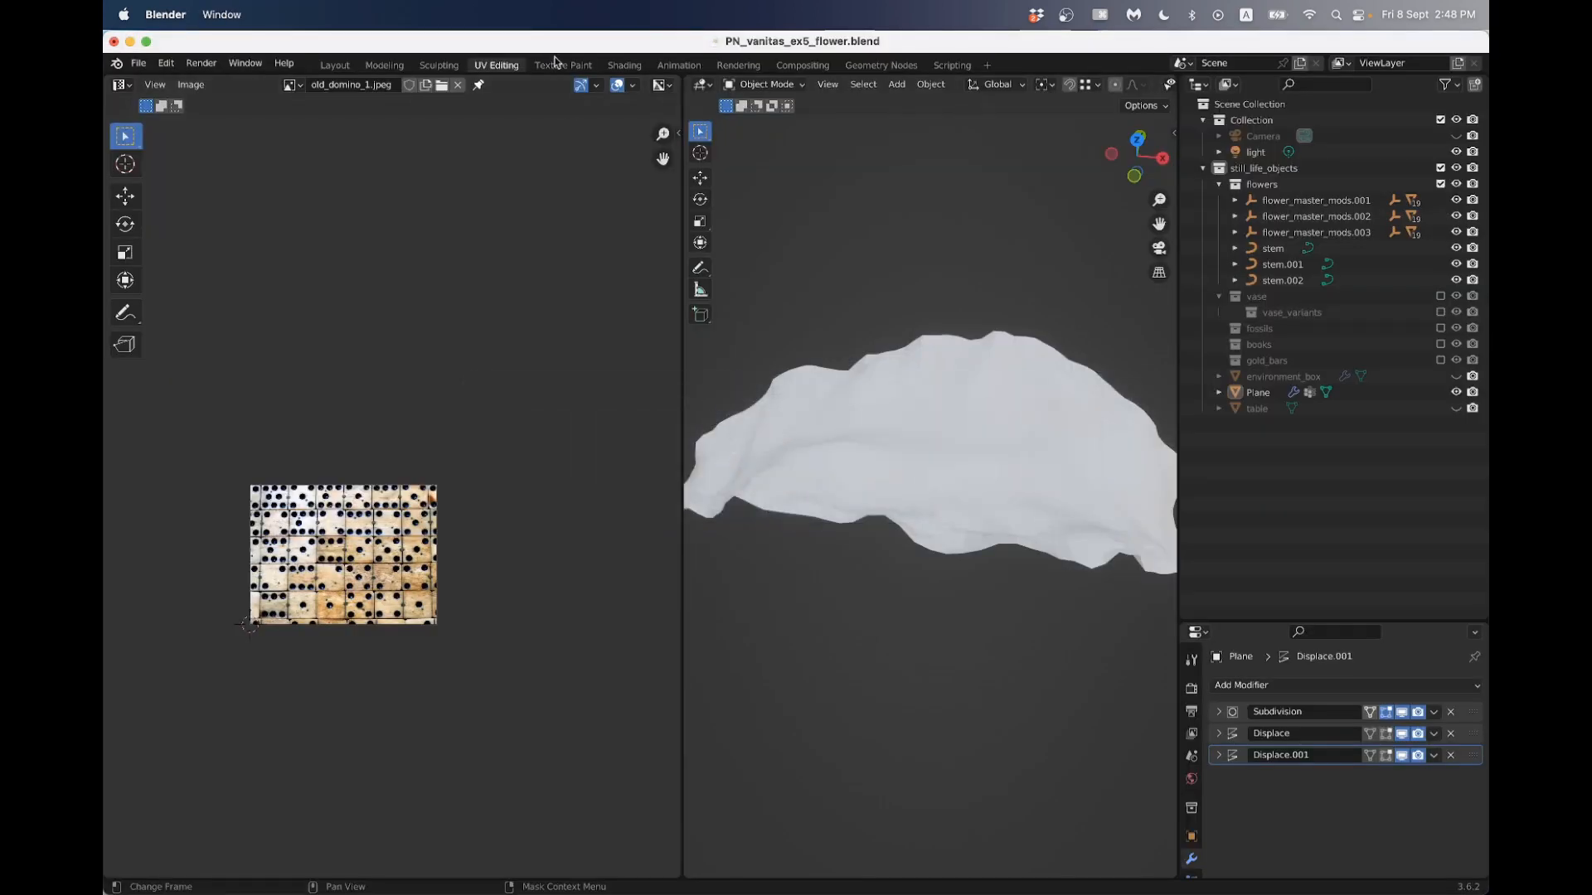
{"action": "left_click", "coordinate": [626, 66]}
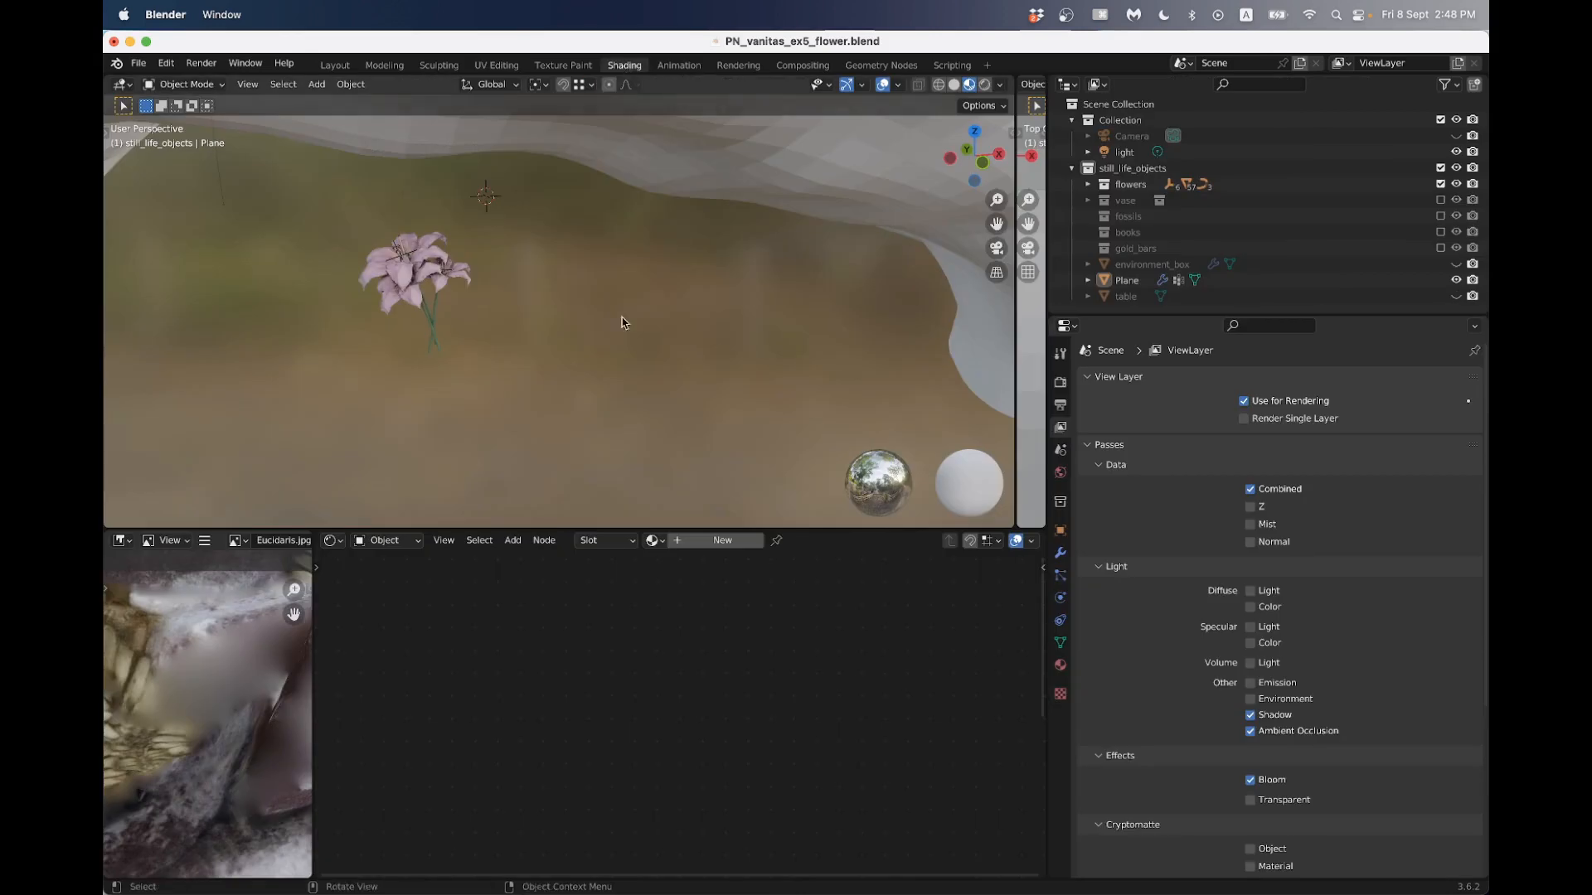
{"action": "scroll", "coordinate": [596, 316], "scroll_direction": "down", "scroll_amount": 10}
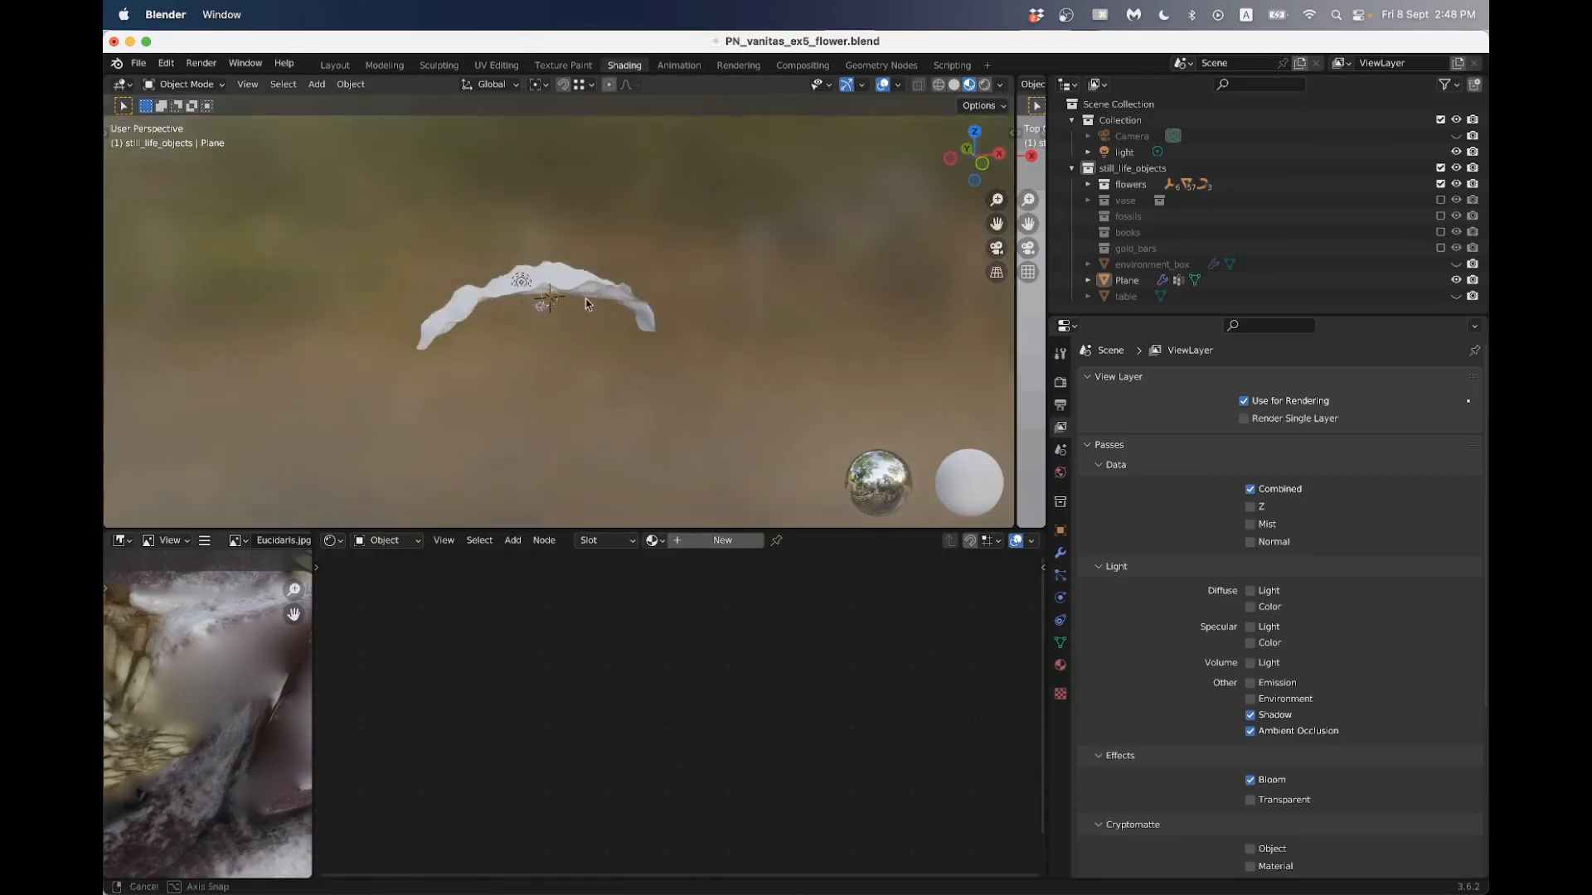
{"action": "middle_click_drag", "start_coordinate": [590, 292], "coordinate": [574, 304]}
{"action": "left_click", "coordinate": [574, 300]}
{"action": "scroll", "coordinate": [574, 300], "scroll_direction": "up", "scroll_amount": 3}
{"action": "left_click", "coordinate": [706, 543]}
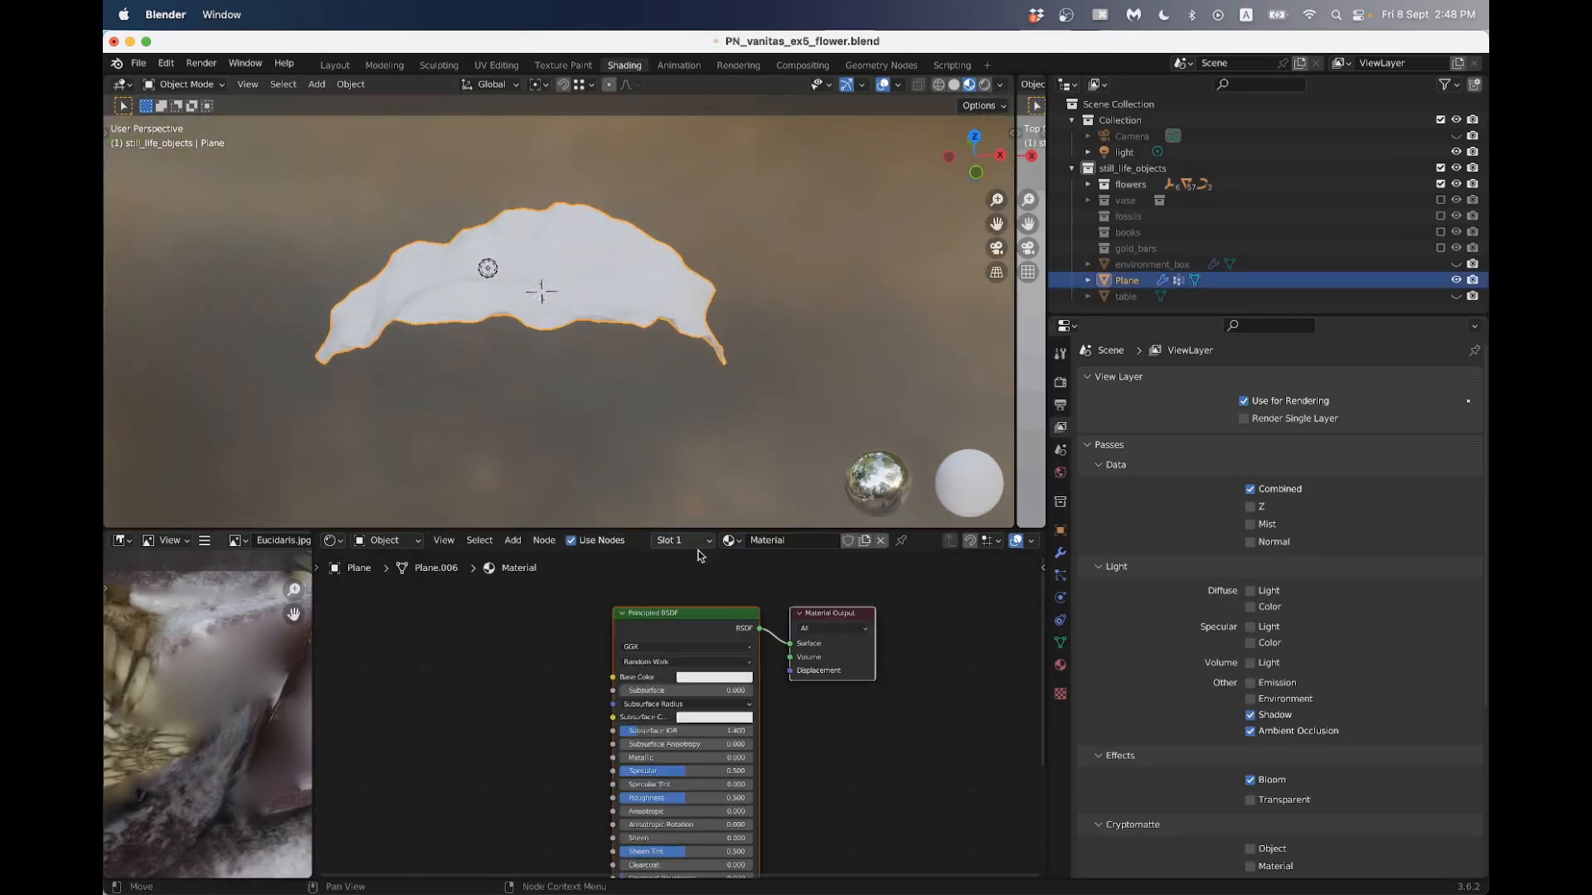
- Add lily_petal_diffuse.png from Finder to the petal's shader nodes as an image texture, and rename the material as petal
{"action": "key", "text": "super+Tab"}
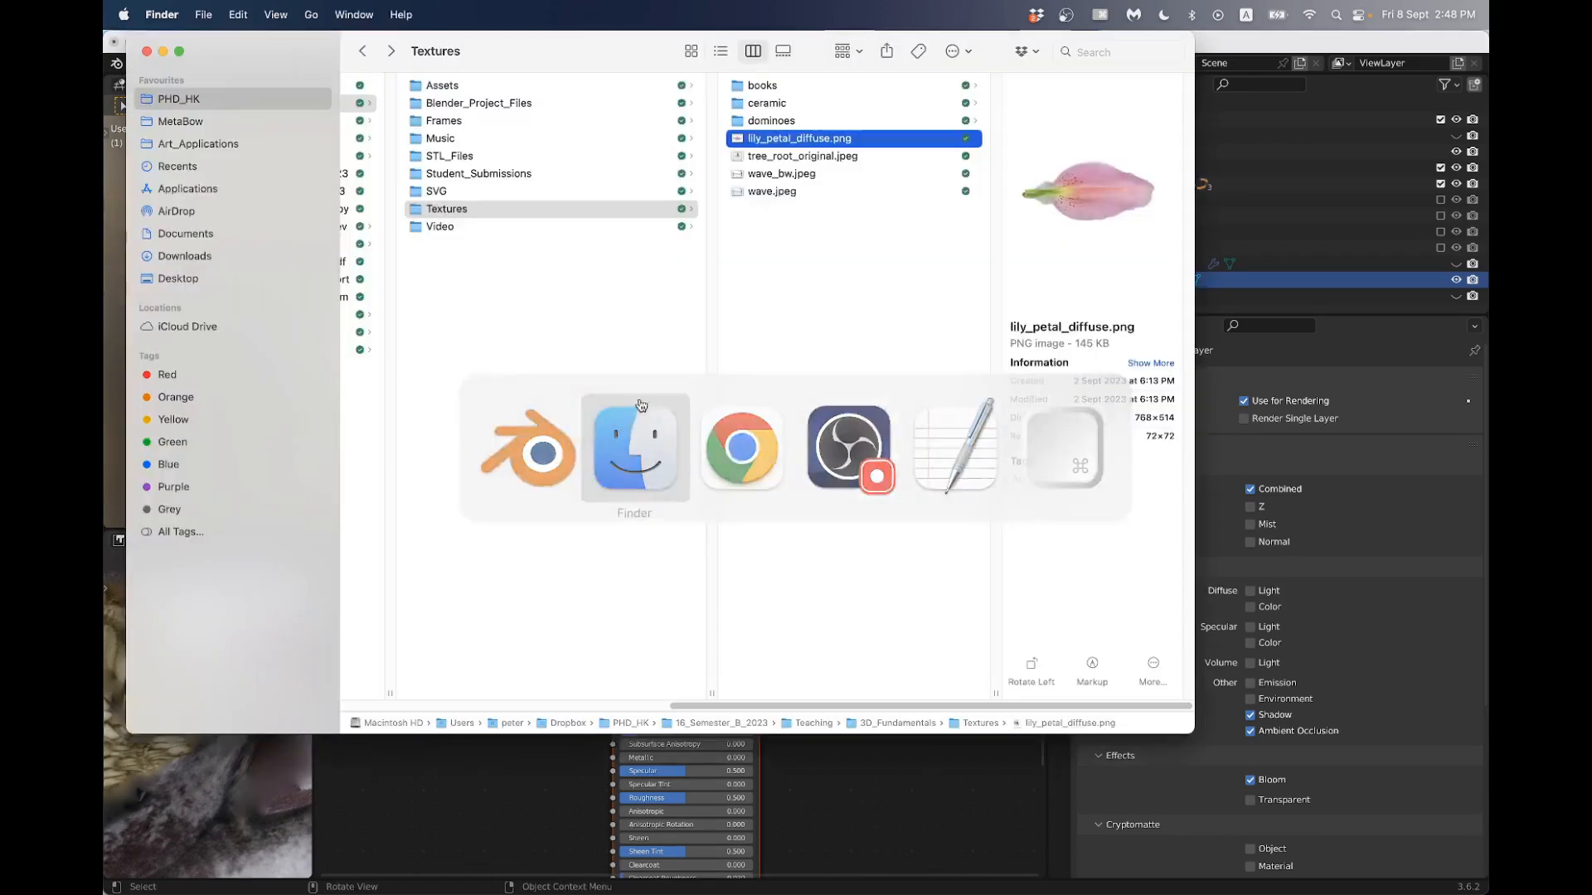
{"action": "left_click_drag", "start_coordinate": [763, 140], "coordinate": [432, 798]}
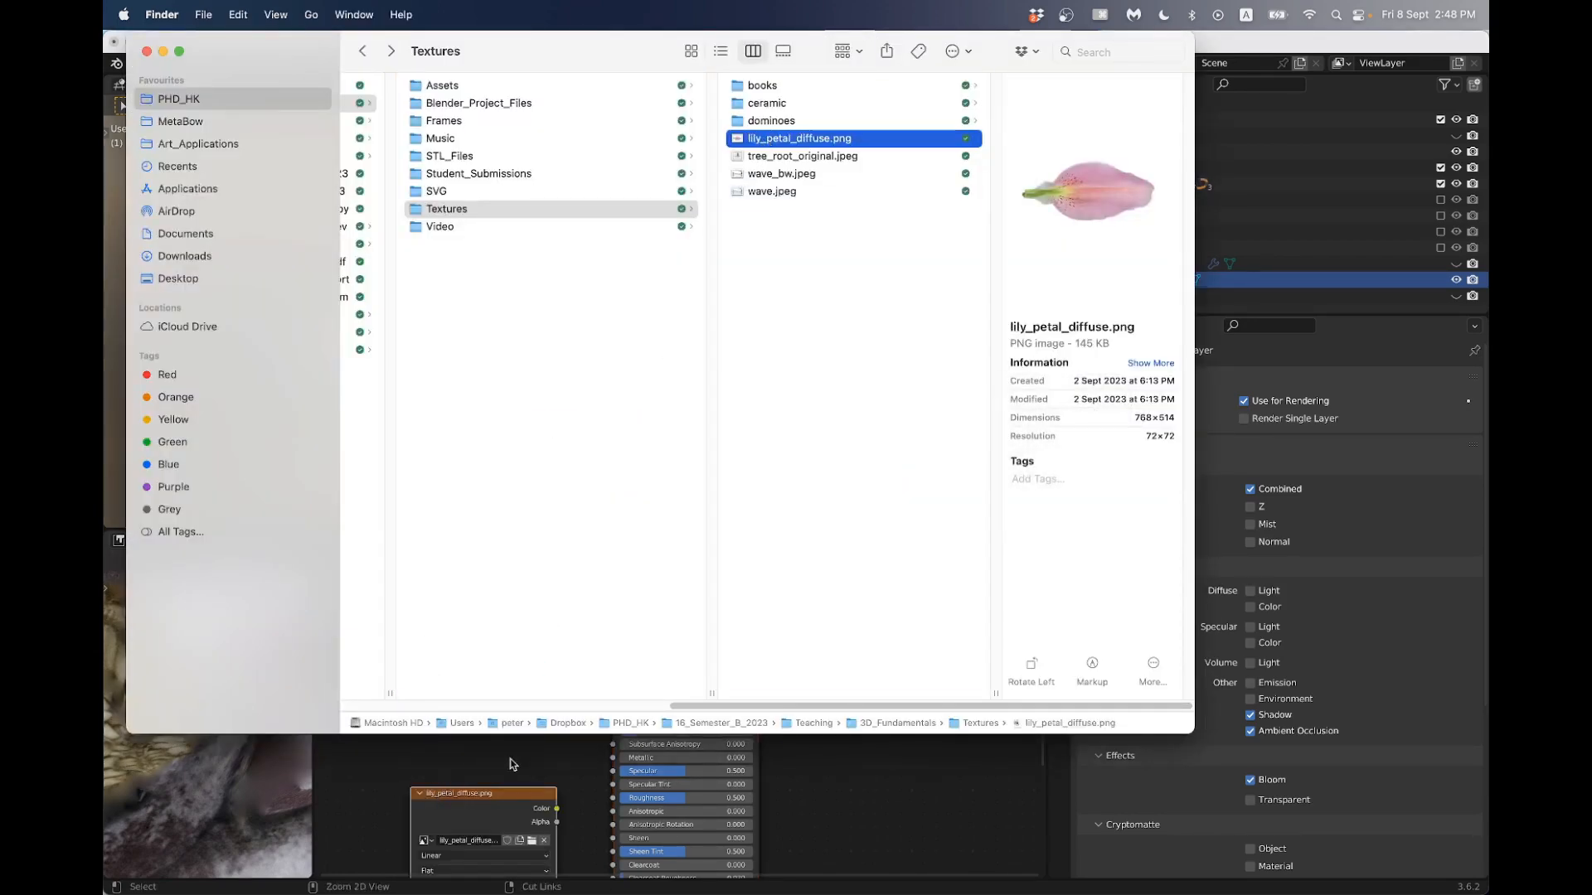
{"action": "left_click", "coordinate": [835, 777]}
{"action": "double_click", "coordinate": [779, 540]}
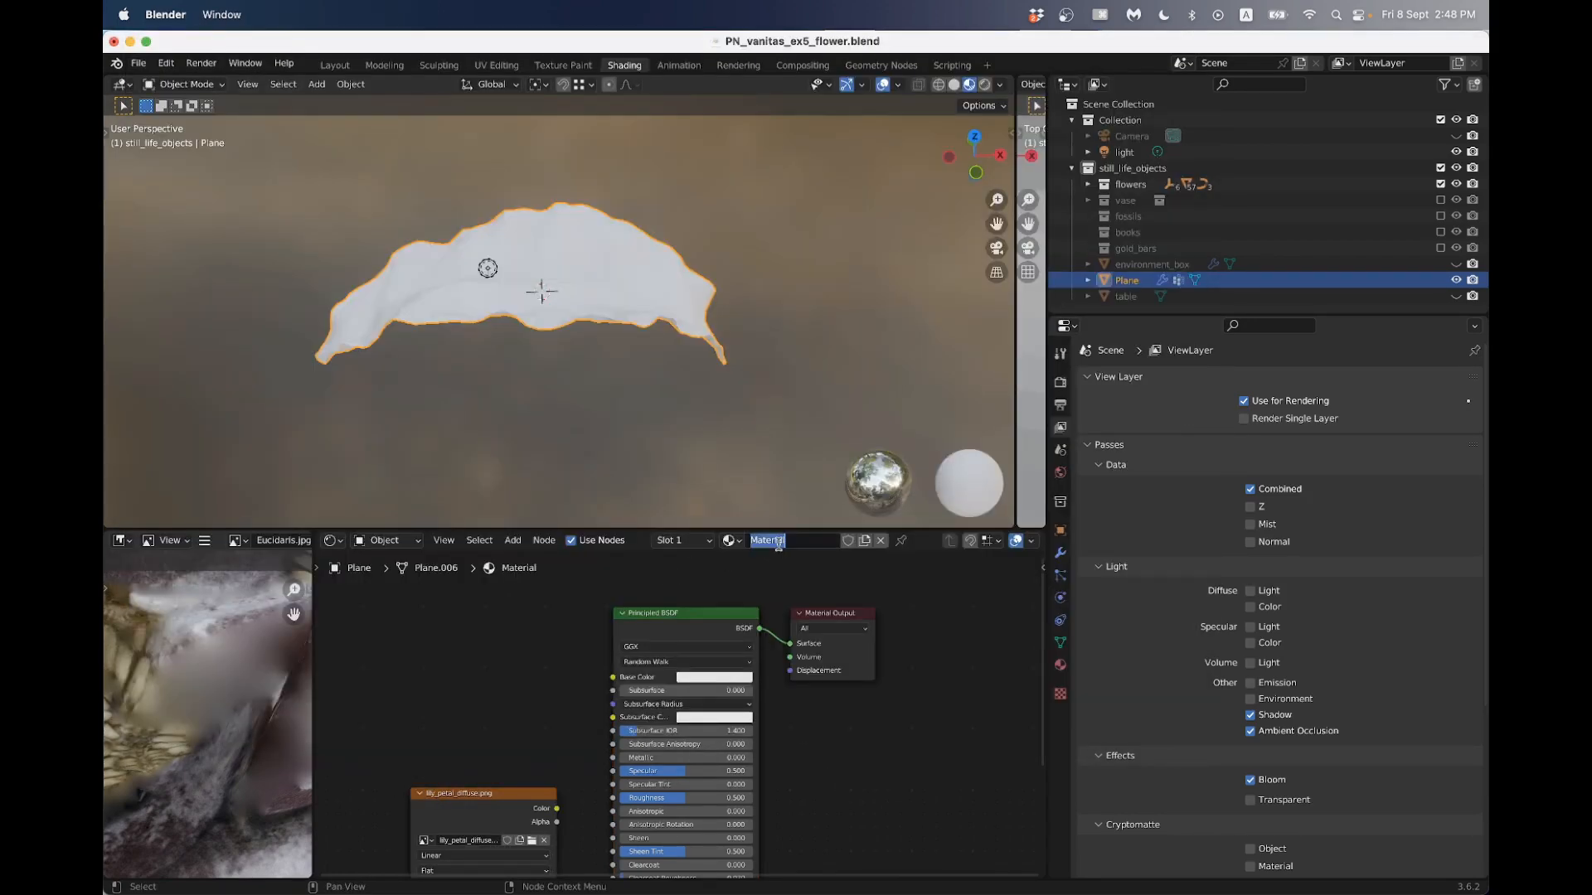
{"action": "type", "text": "petal"}
{"action": "key", "text": "Return"}
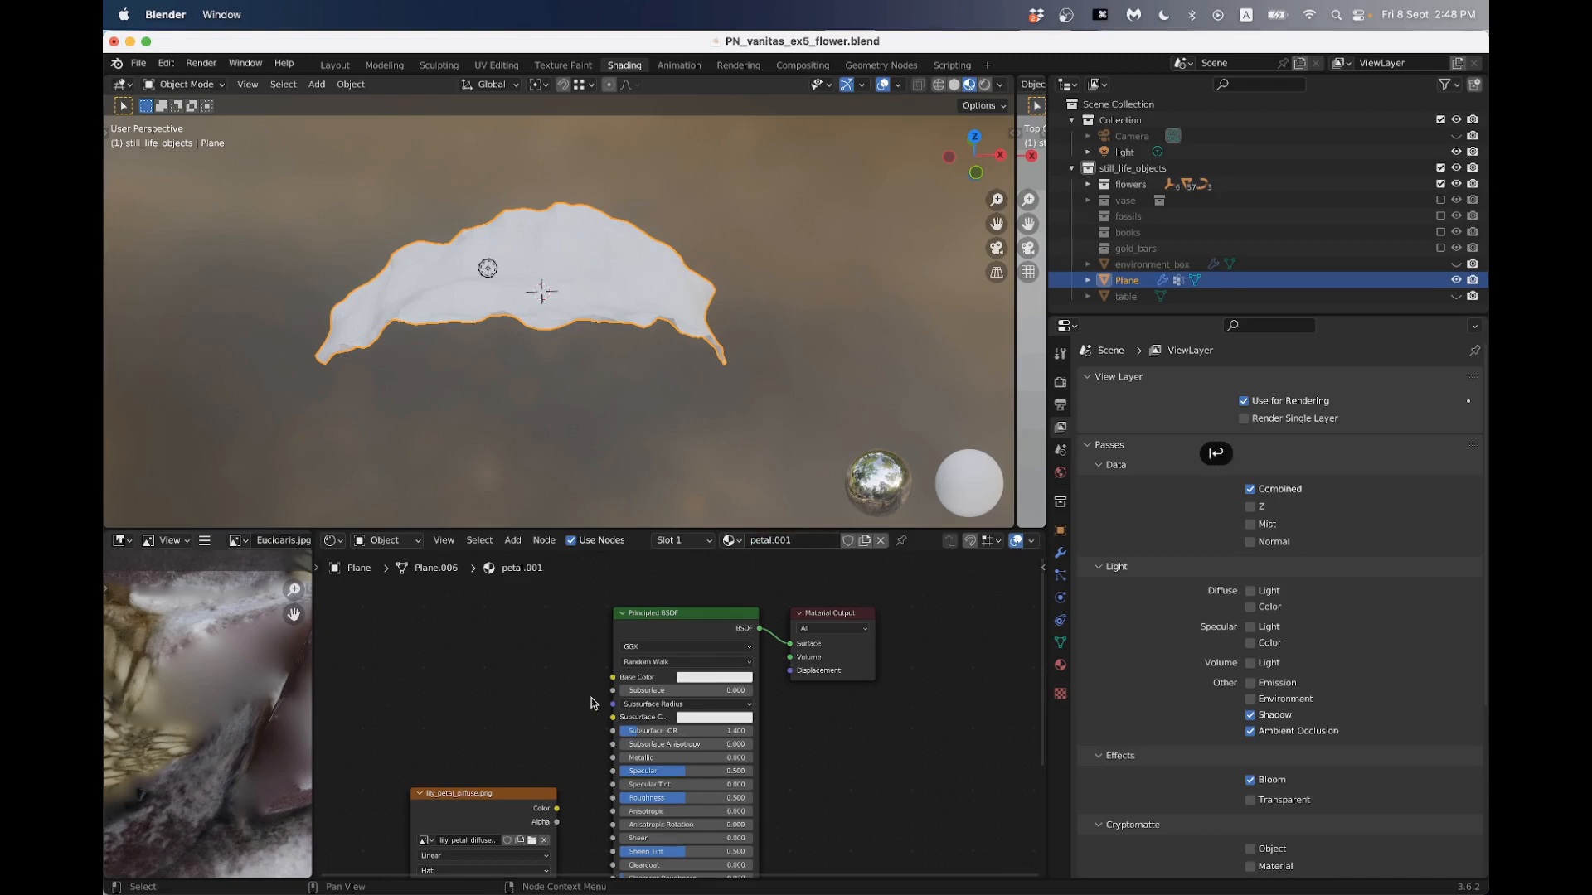
- Connect the image texture's Color output to the Principled BSDF's Base Color and inspect the texture on the petal
{"action": "middle_click_drag", "start_coordinate": [521, 685], "coordinate": [606, 684]}
{"action": "left_click_drag", "start_coordinate": [581, 795], "coordinate": [704, 664]}
{"action": "scroll", "coordinate": [600, 670], "scroll_direction": "up", "scroll_amount": 4}
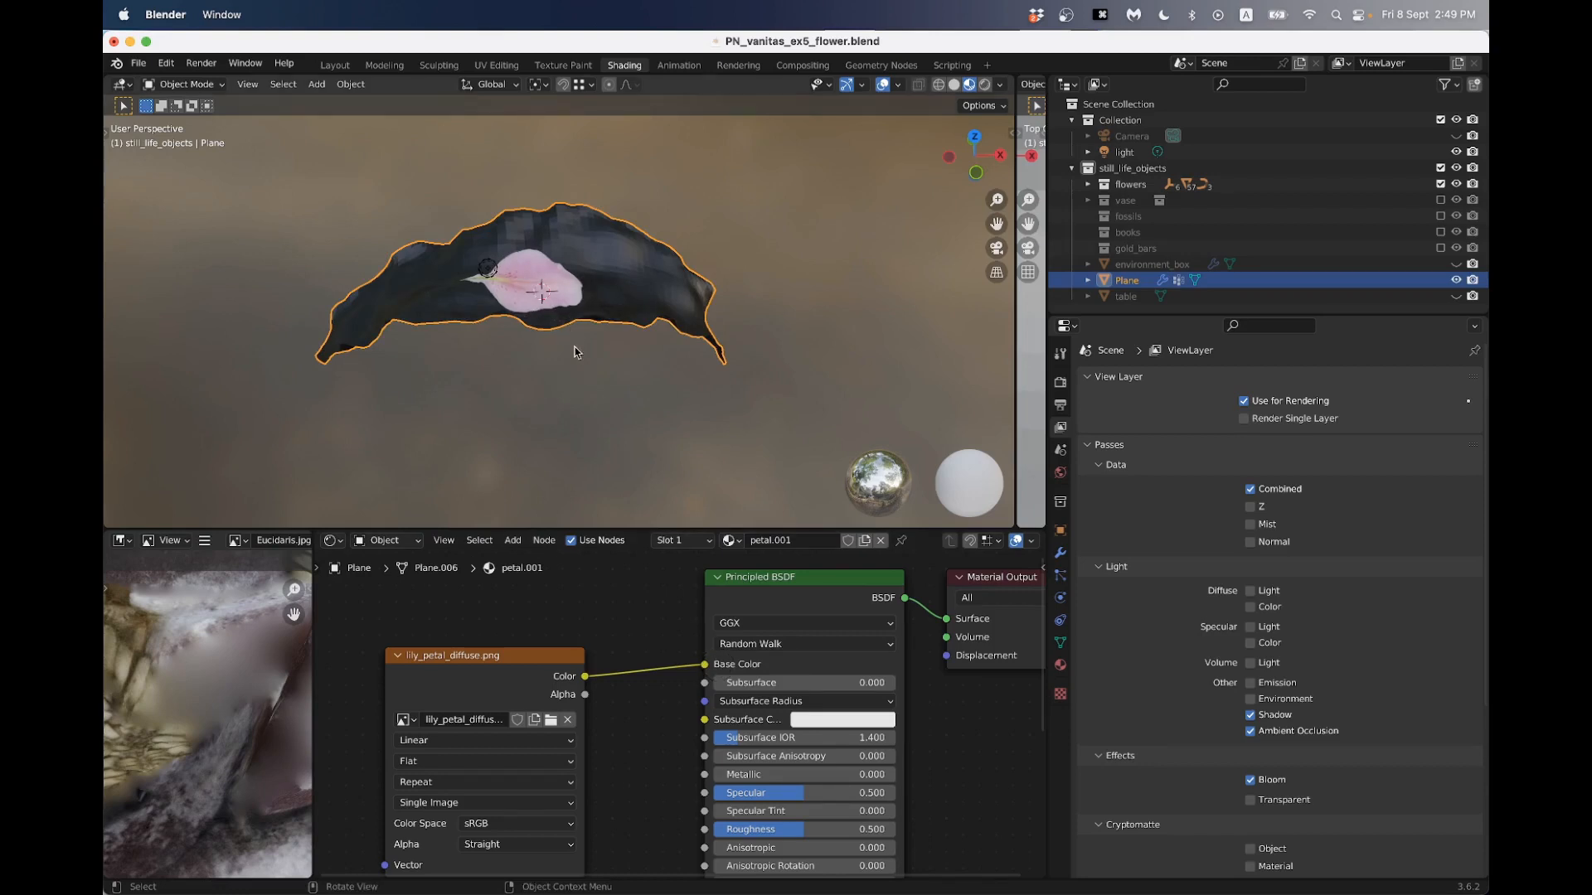
{"action": "middle_click_drag", "start_coordinate": [575, 348], "coordinate": [554, 391]}
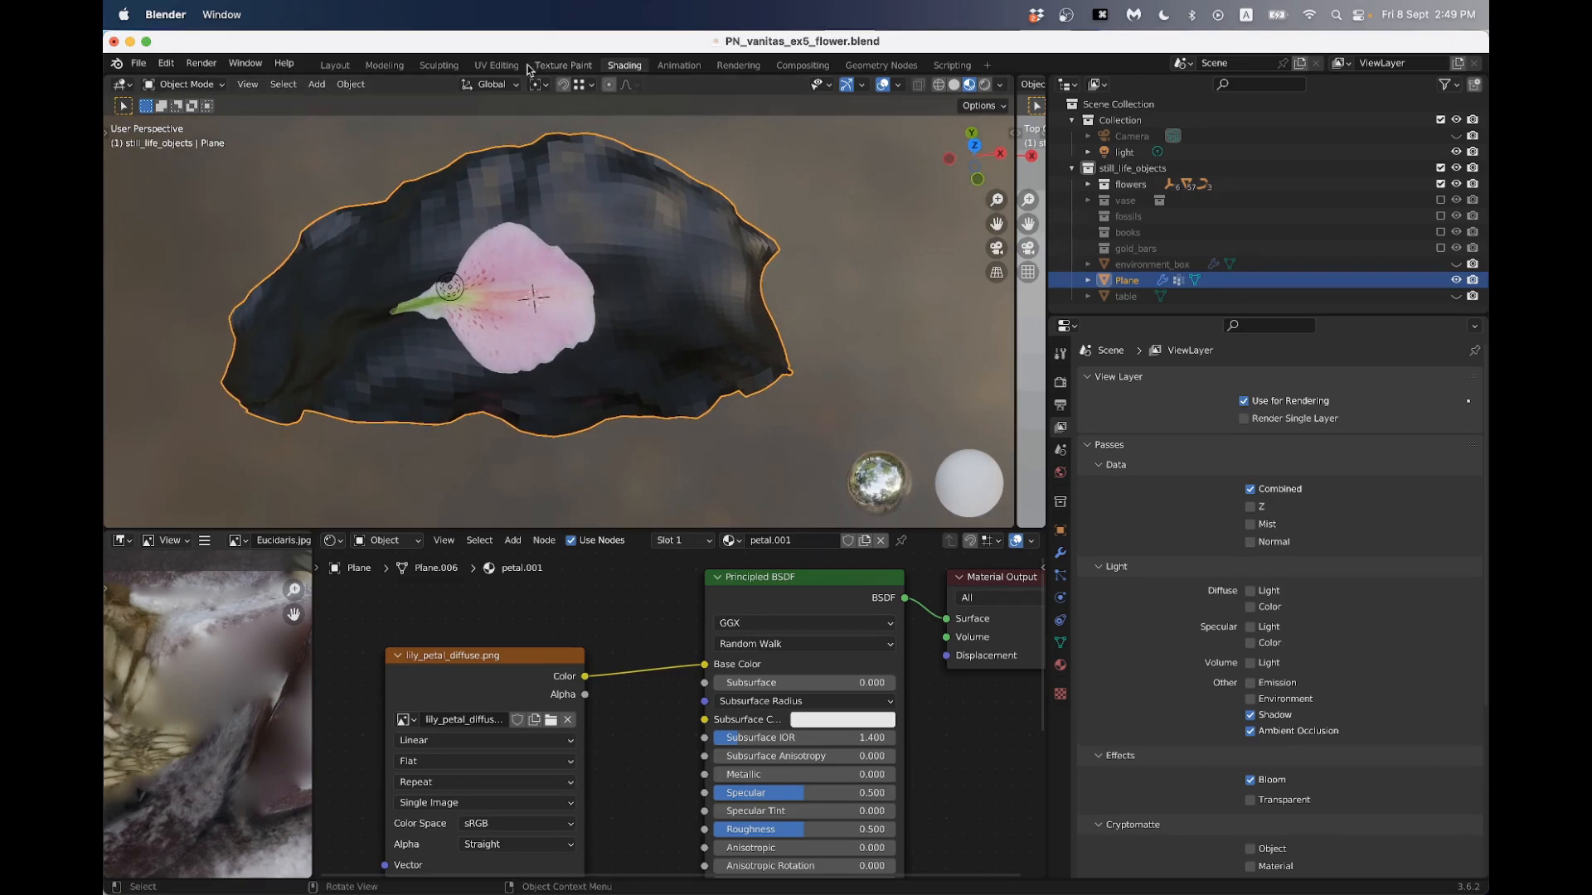
- Switch to the UV Editing workspace and display lily_petal_diffuse.png in the UV editor
{"action": "left_click", "coordinate": [502, 65]}
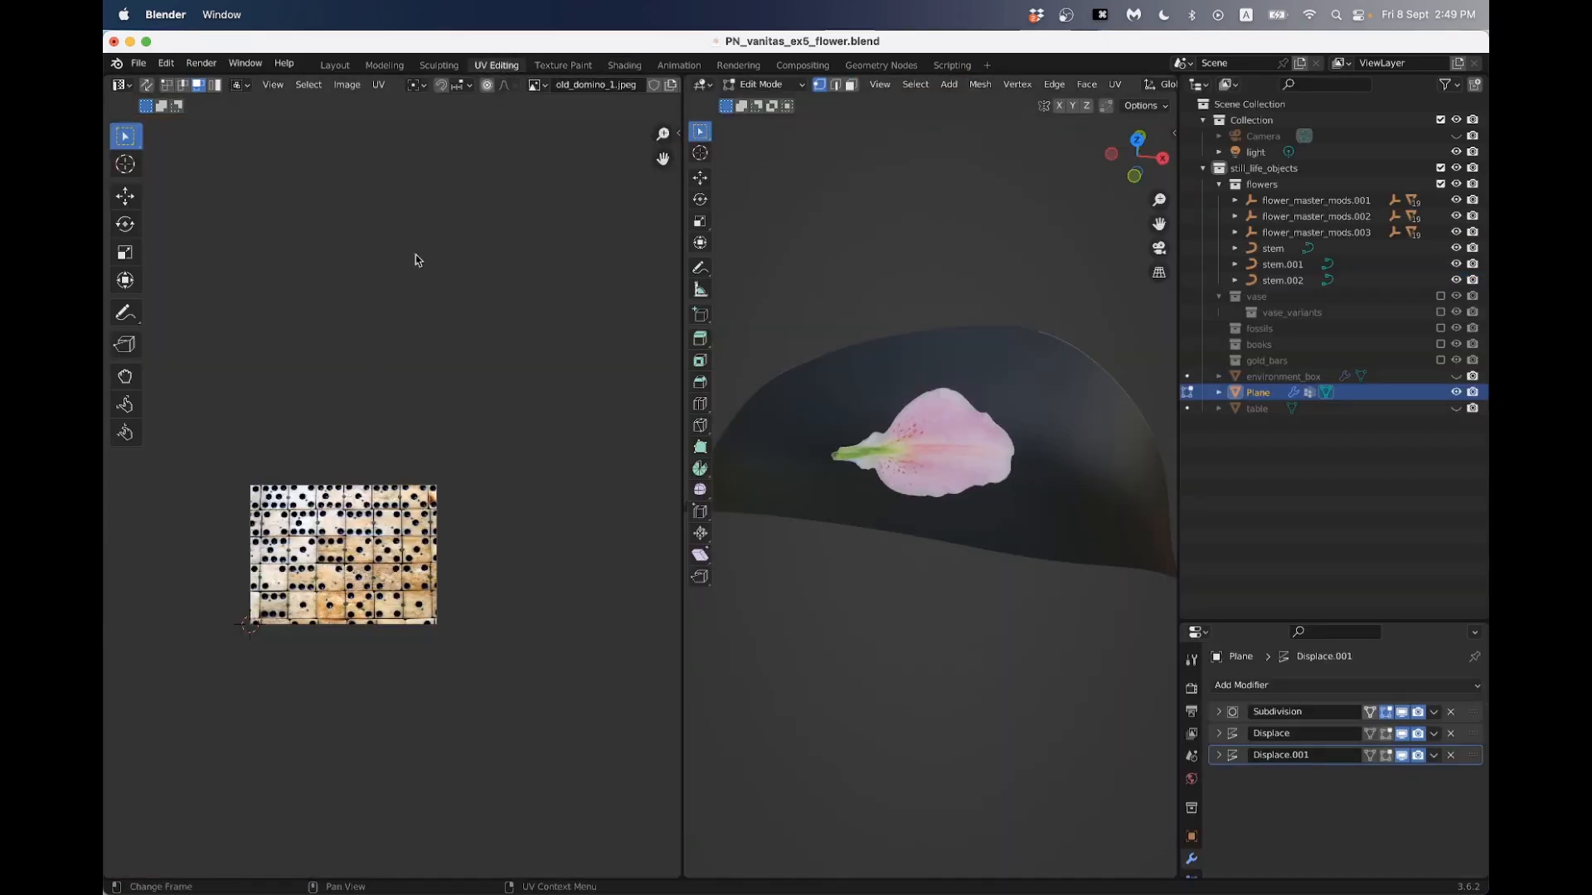
{"action": "left_click", "coordinate": [533, 85]}
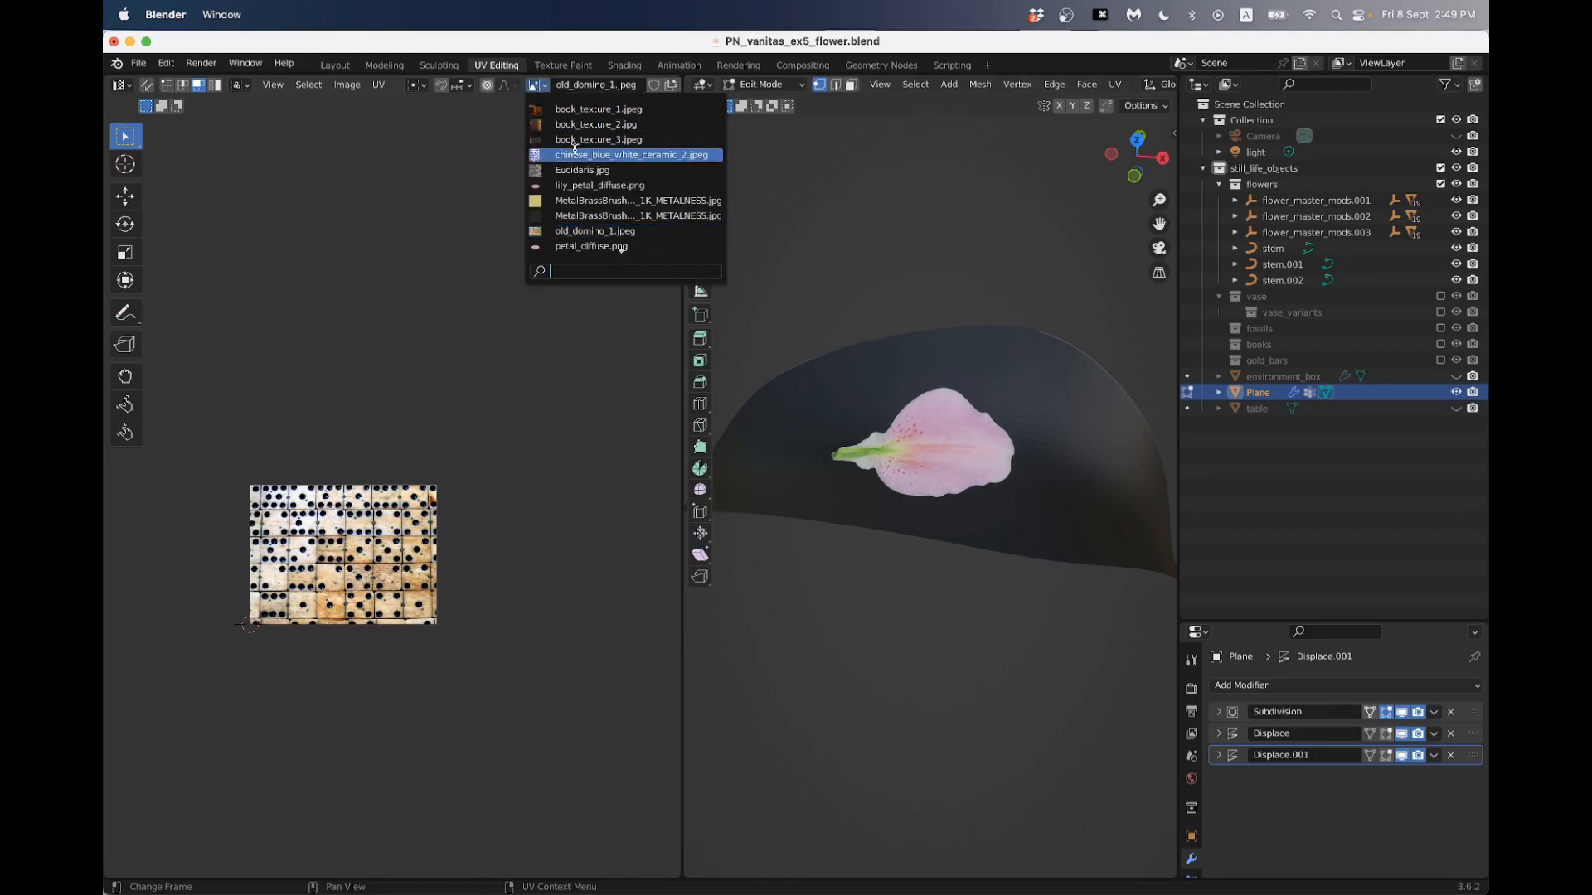
{"action": "left_click", "coordinate": [582, 184]}
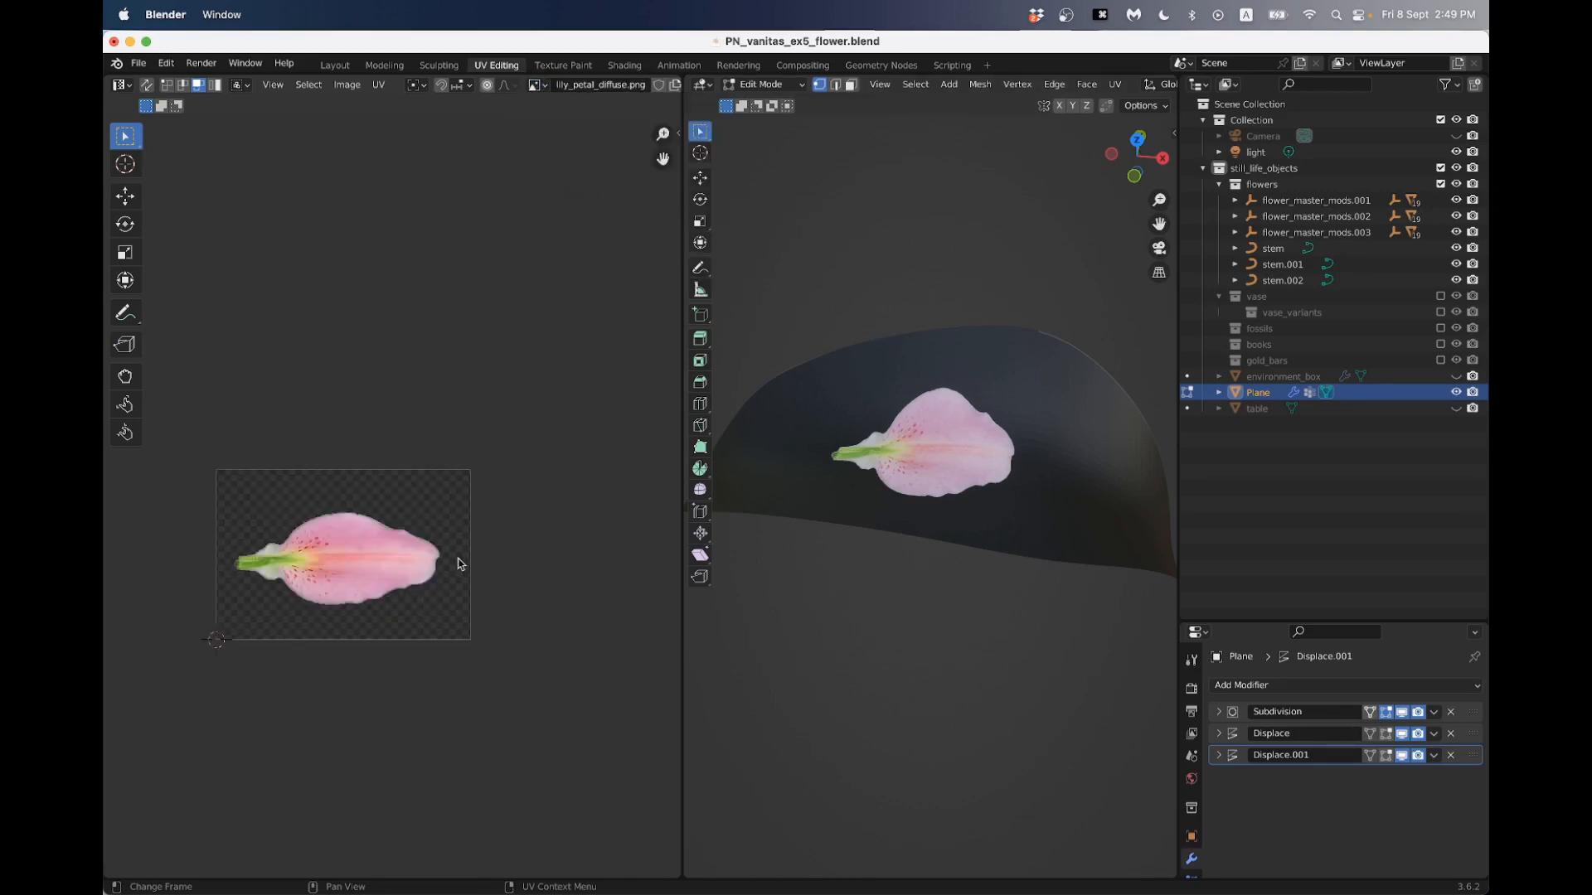
{"action": "scroll", "coordinate": [464, 539], "scroll_direction": "up", "scroll_amount": 4}
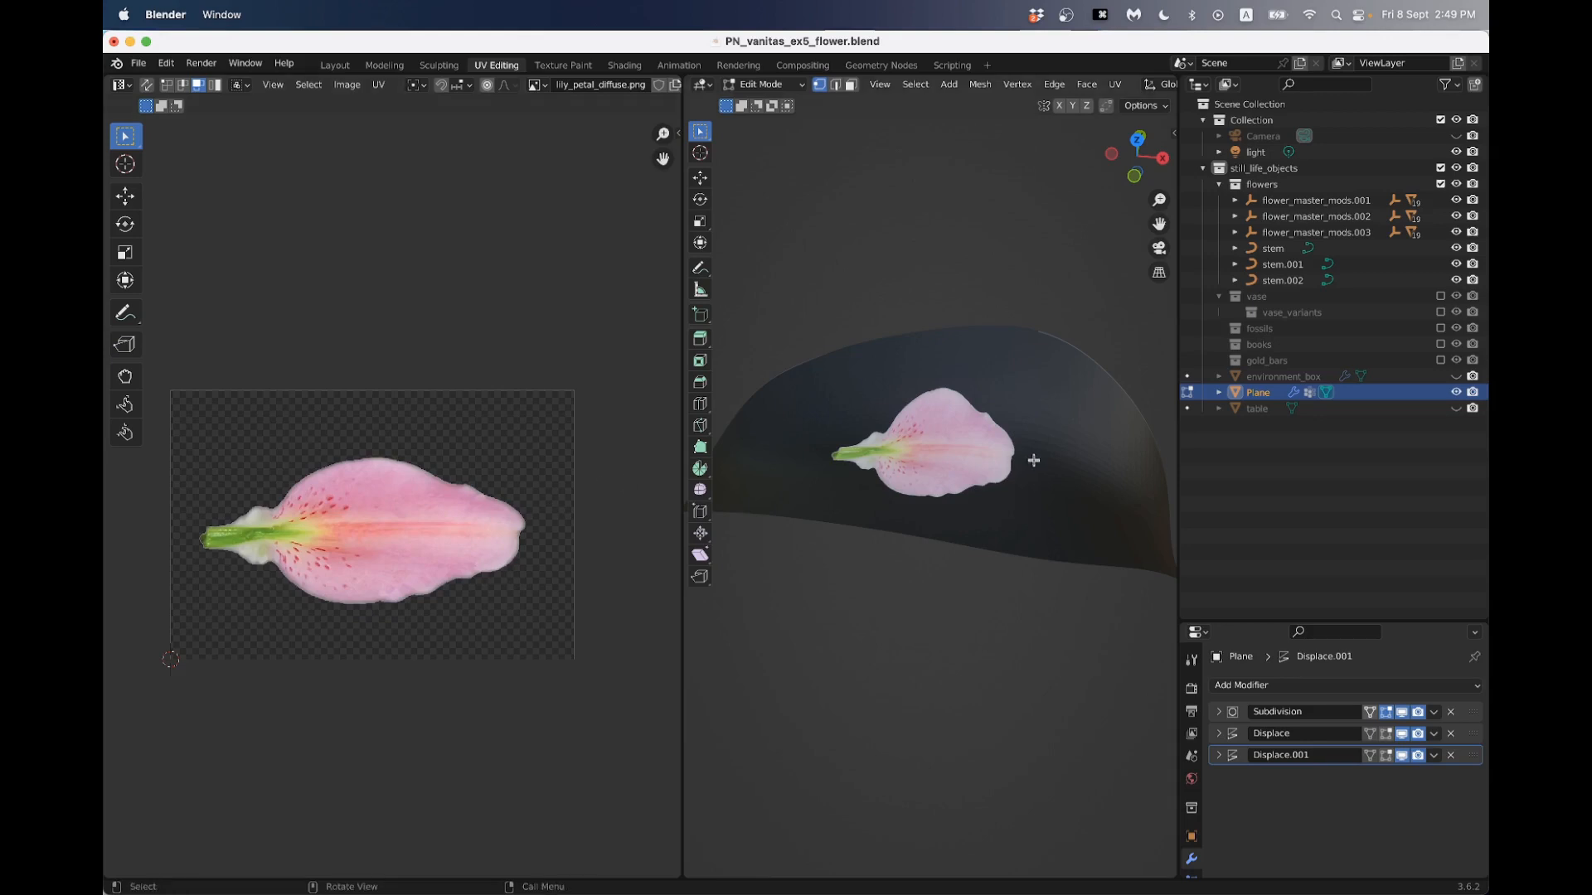
- Turn off the viewport display of both Displace modifiers and the Subdivision modifier on the petal
{"action": "key", "text": "Tab"}
{"action": "key", "text": "Tab"}
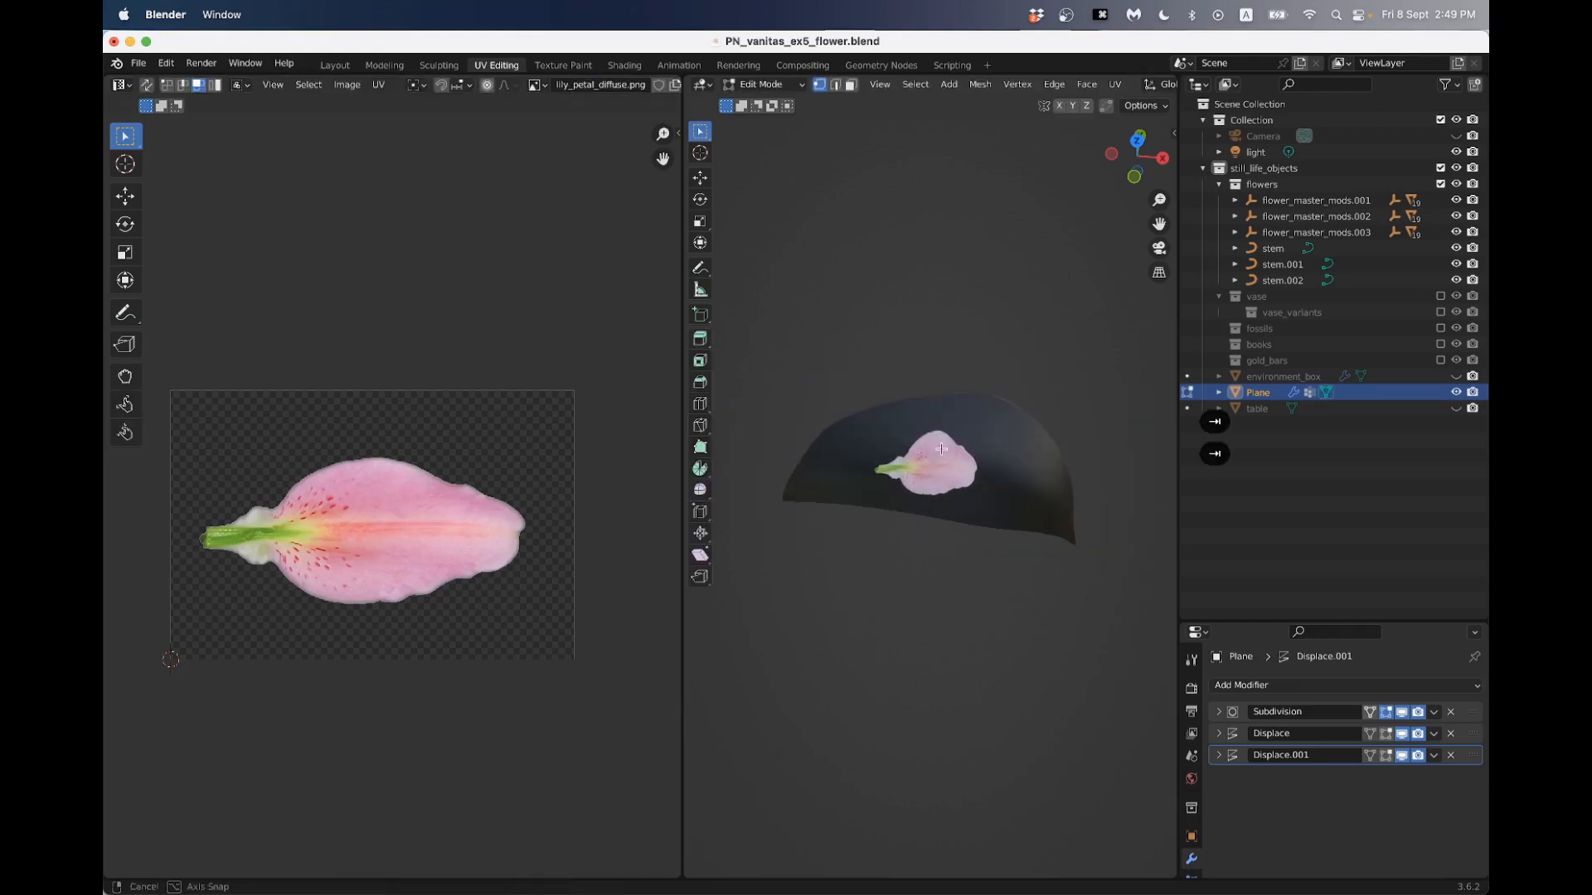
{"action": "left_click", "coordinate": [1402, 757]}
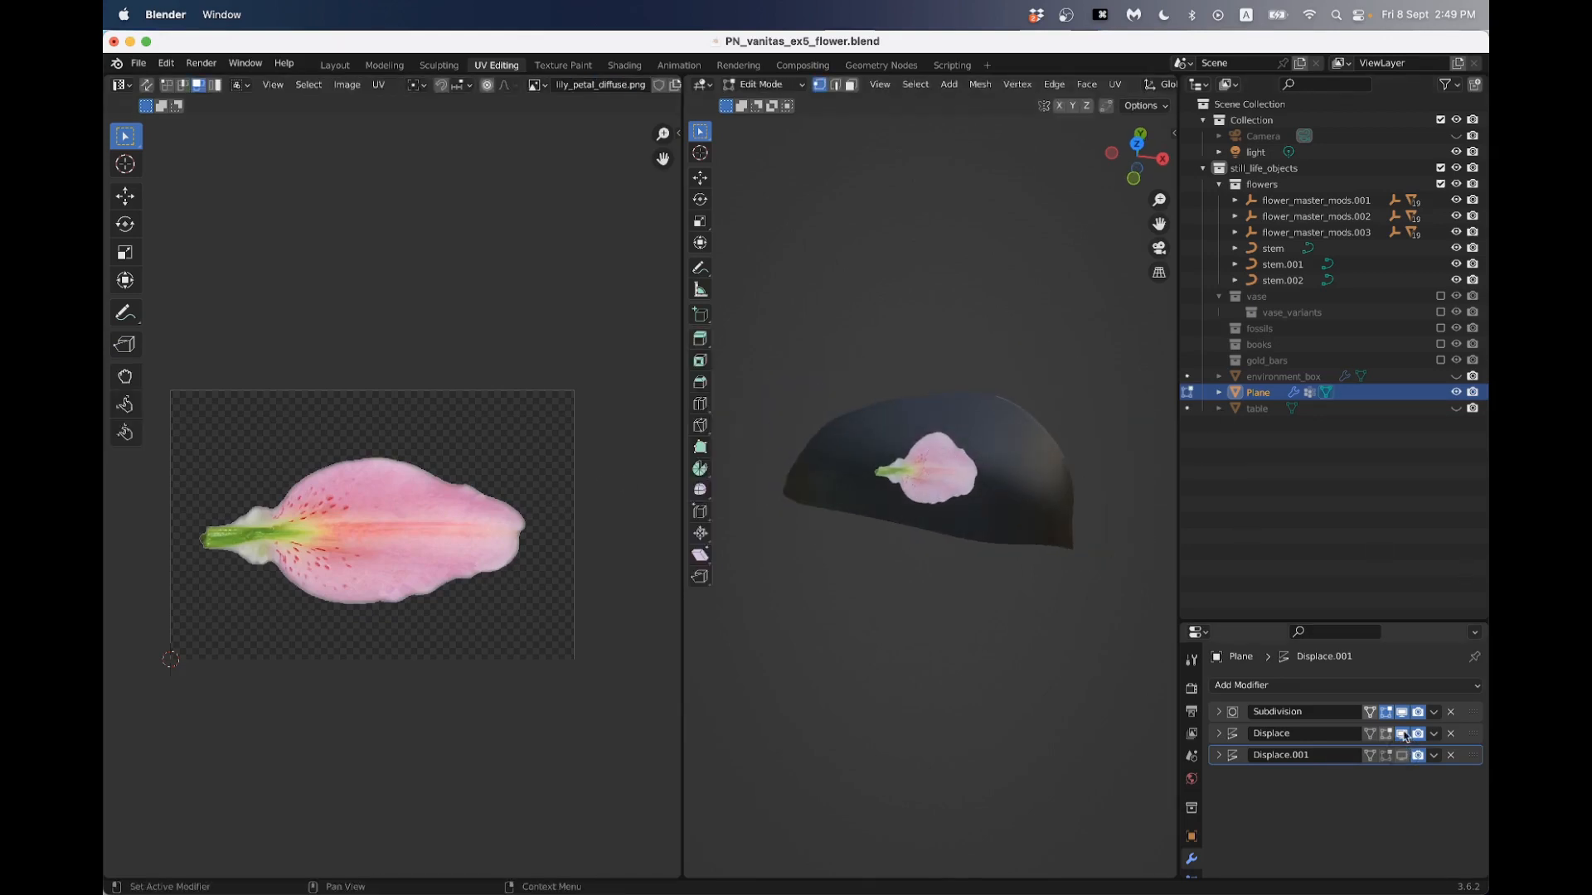
{"action": "left_click", "coordinate": [1402, 735]}
{"action": "left_click", "coordinate": [1402, 713]}
{"action": "middle_click_drag", "start_coordinate": [834, 454], "coordinate": [869, 463]}
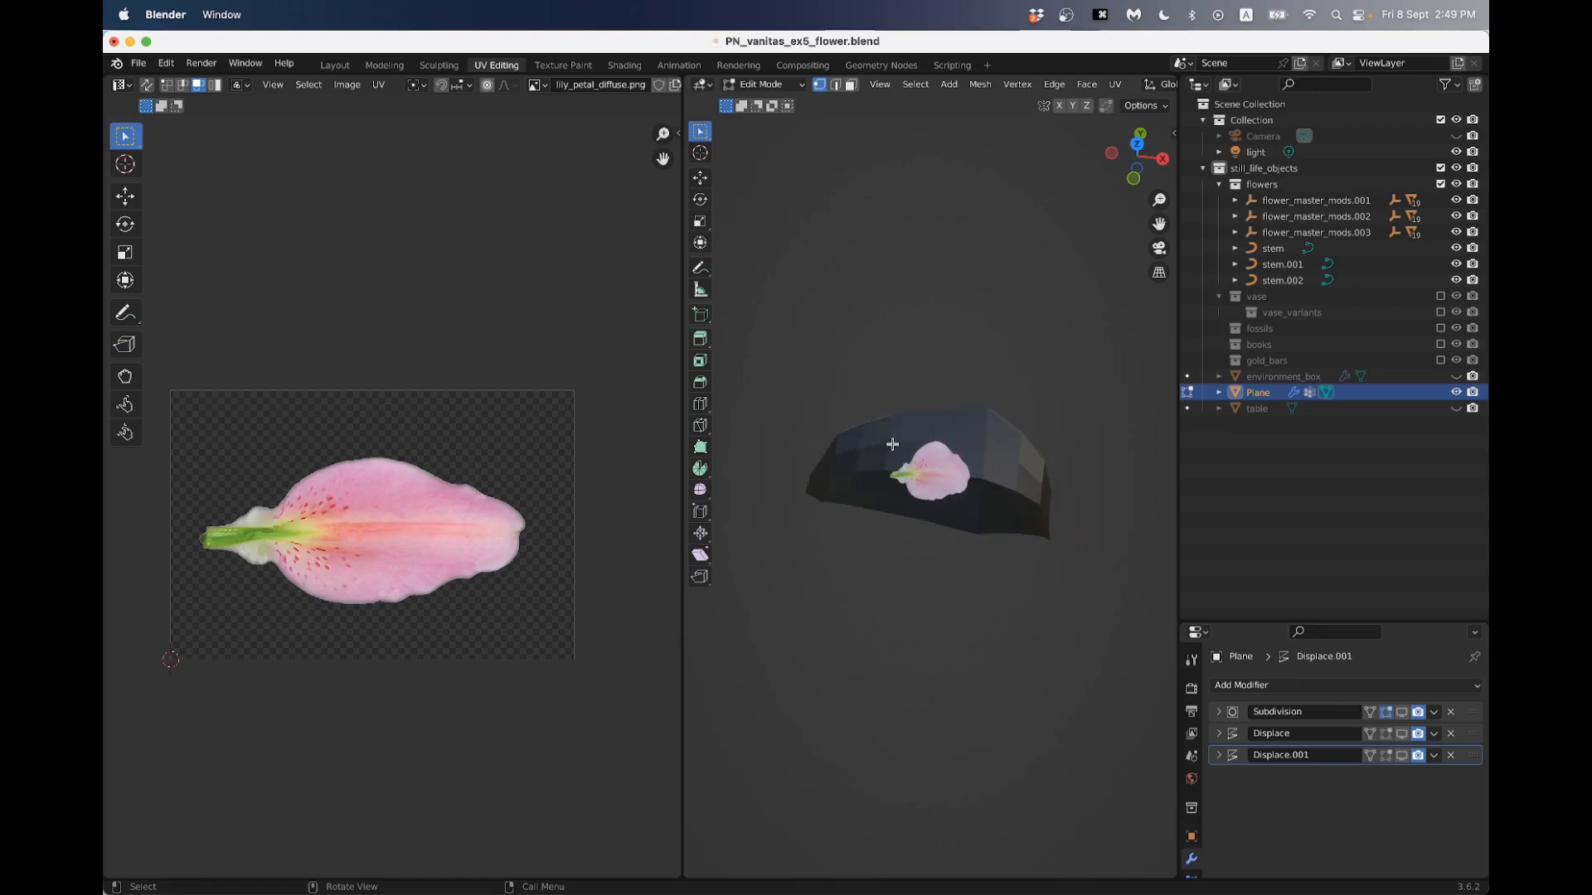
- Select all of the petal's faces in Edit Mode using face selection so their UV layout shows over the texture
{"action": "key", "text": "Tab"}
{"action": "key", "text": "Tab"}
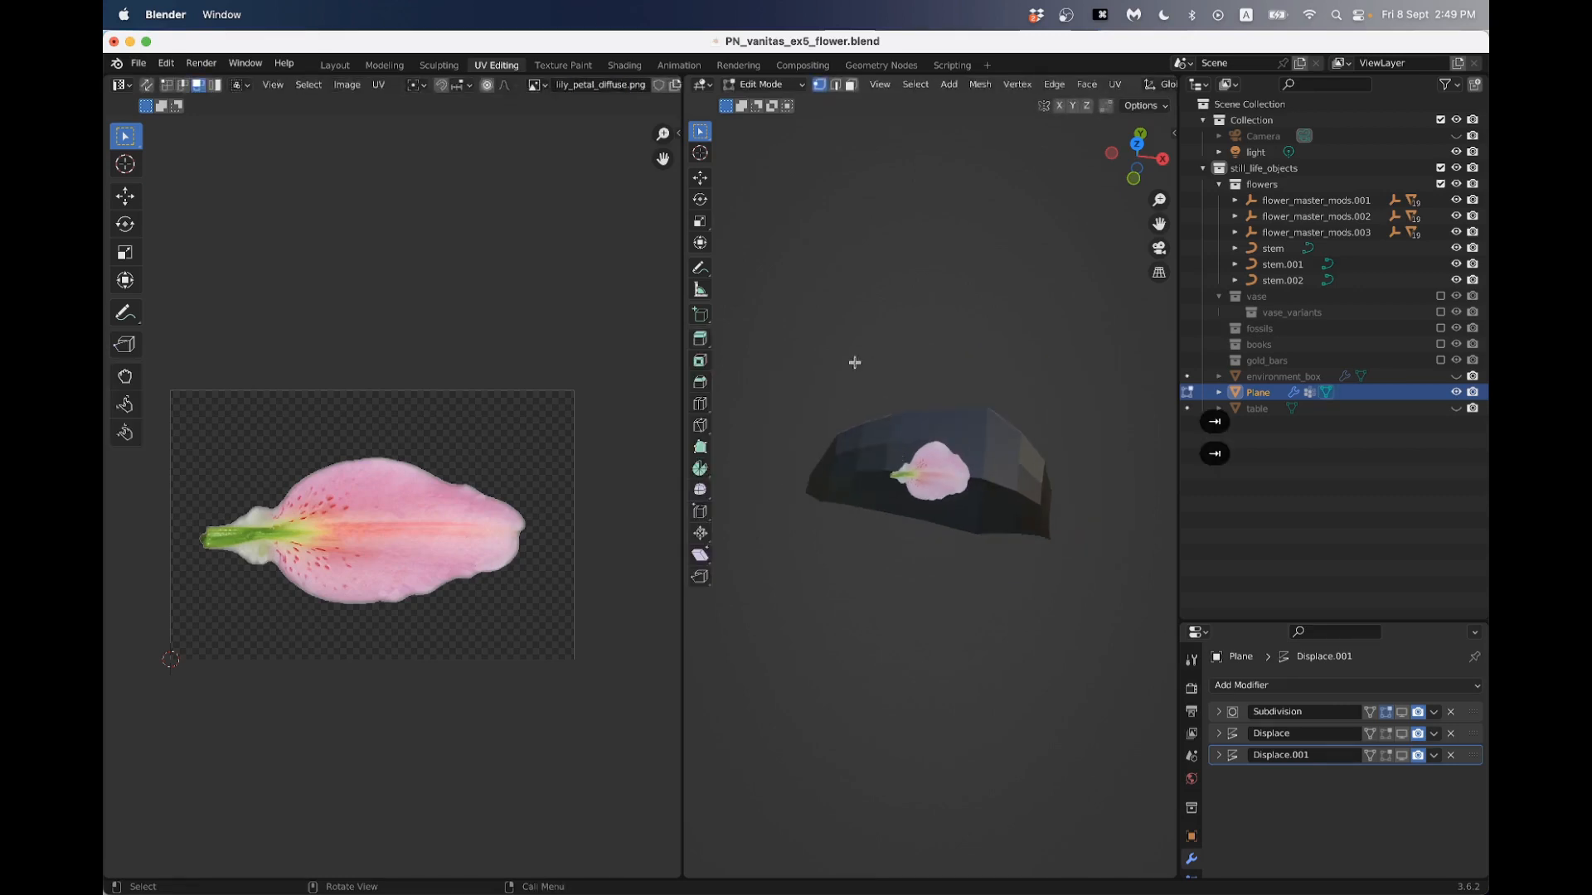
{"action": "key", "text": "3"}
{"action": "key", "text": "a"}
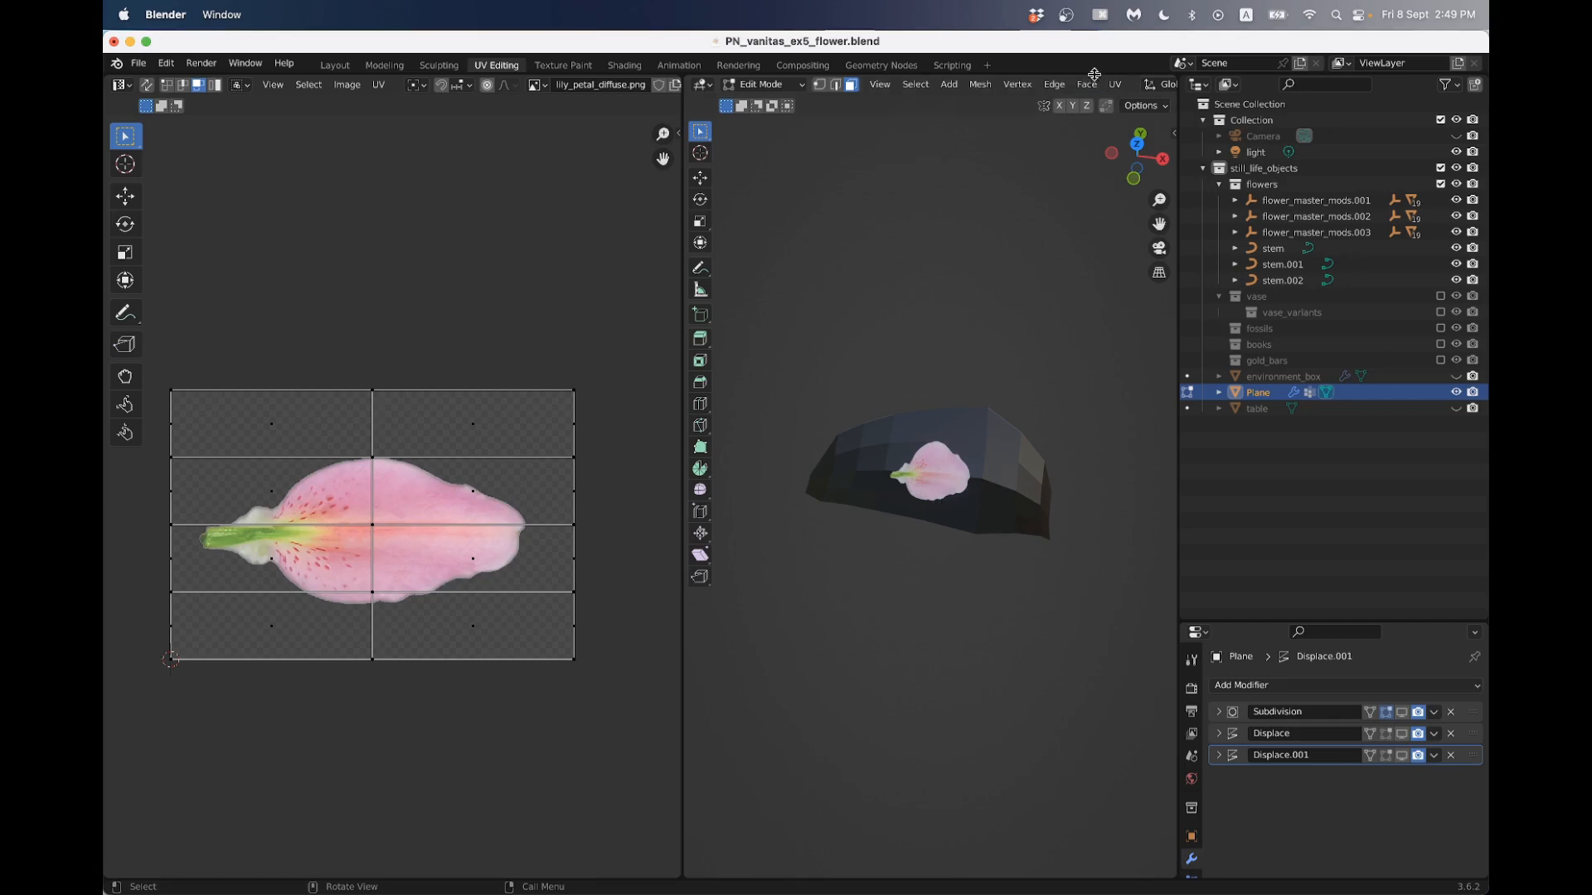
- Turn on the viewport overlays so the petal's selected faces and wireframe show in the 3D view
{"action": "scroll", "coordinate": [1078, 101], "scroll_direction": "down", "scroll_amount": 4}
{"action": "scroll", "coordinate": [976, 100], "scroll_direction": "up", "scroll_amount": 3}
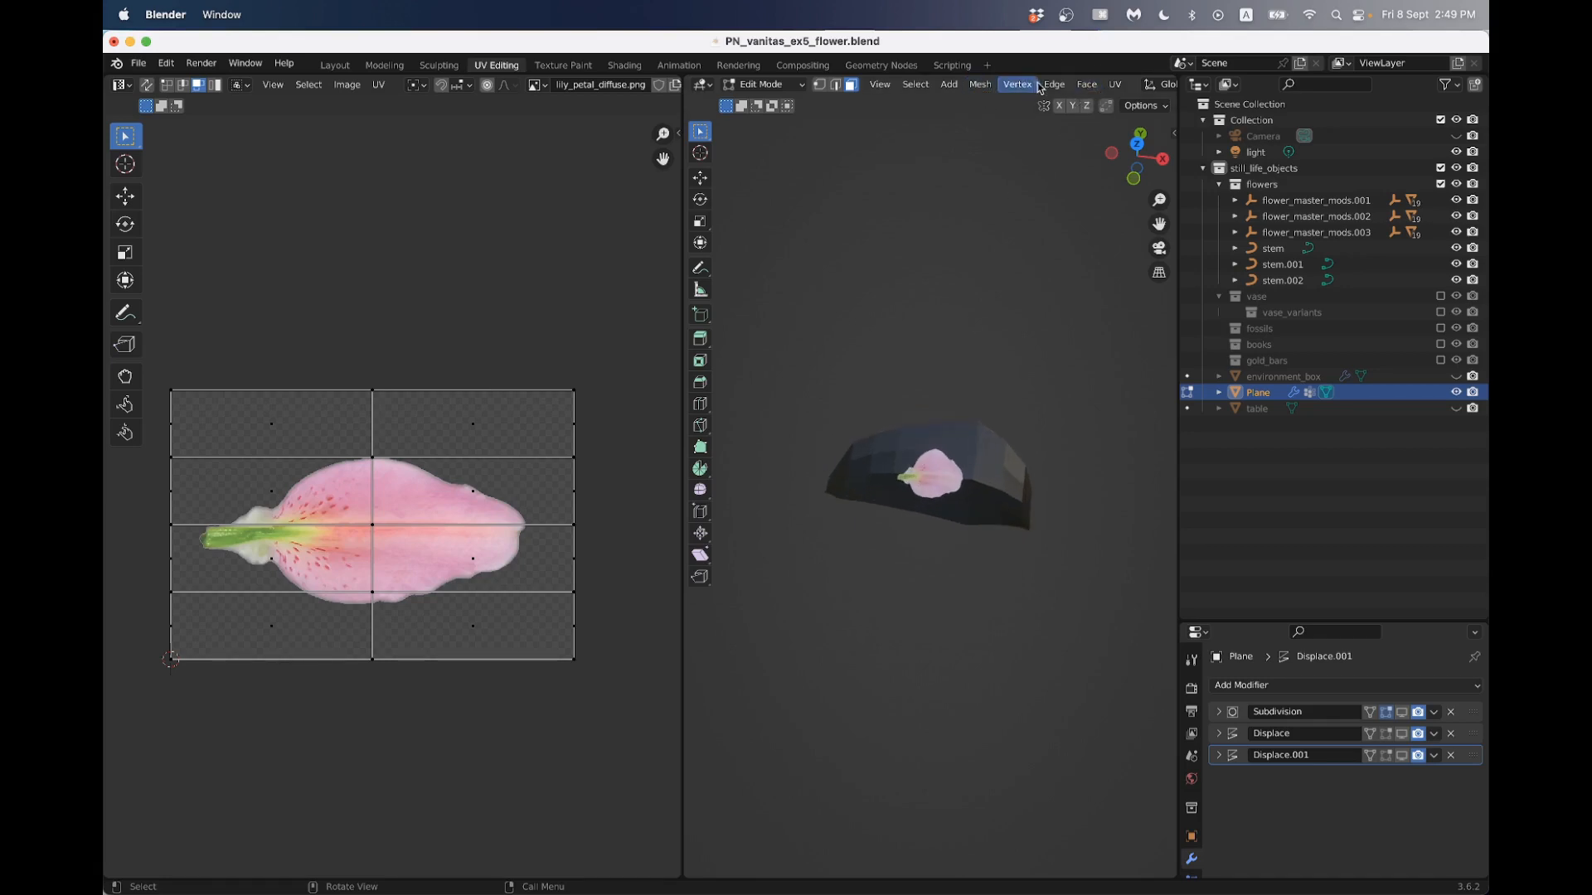
{"action": "scroll", "coordinate": [1036, 85], "scroll_direction": "down", "scroll_amount": 5}
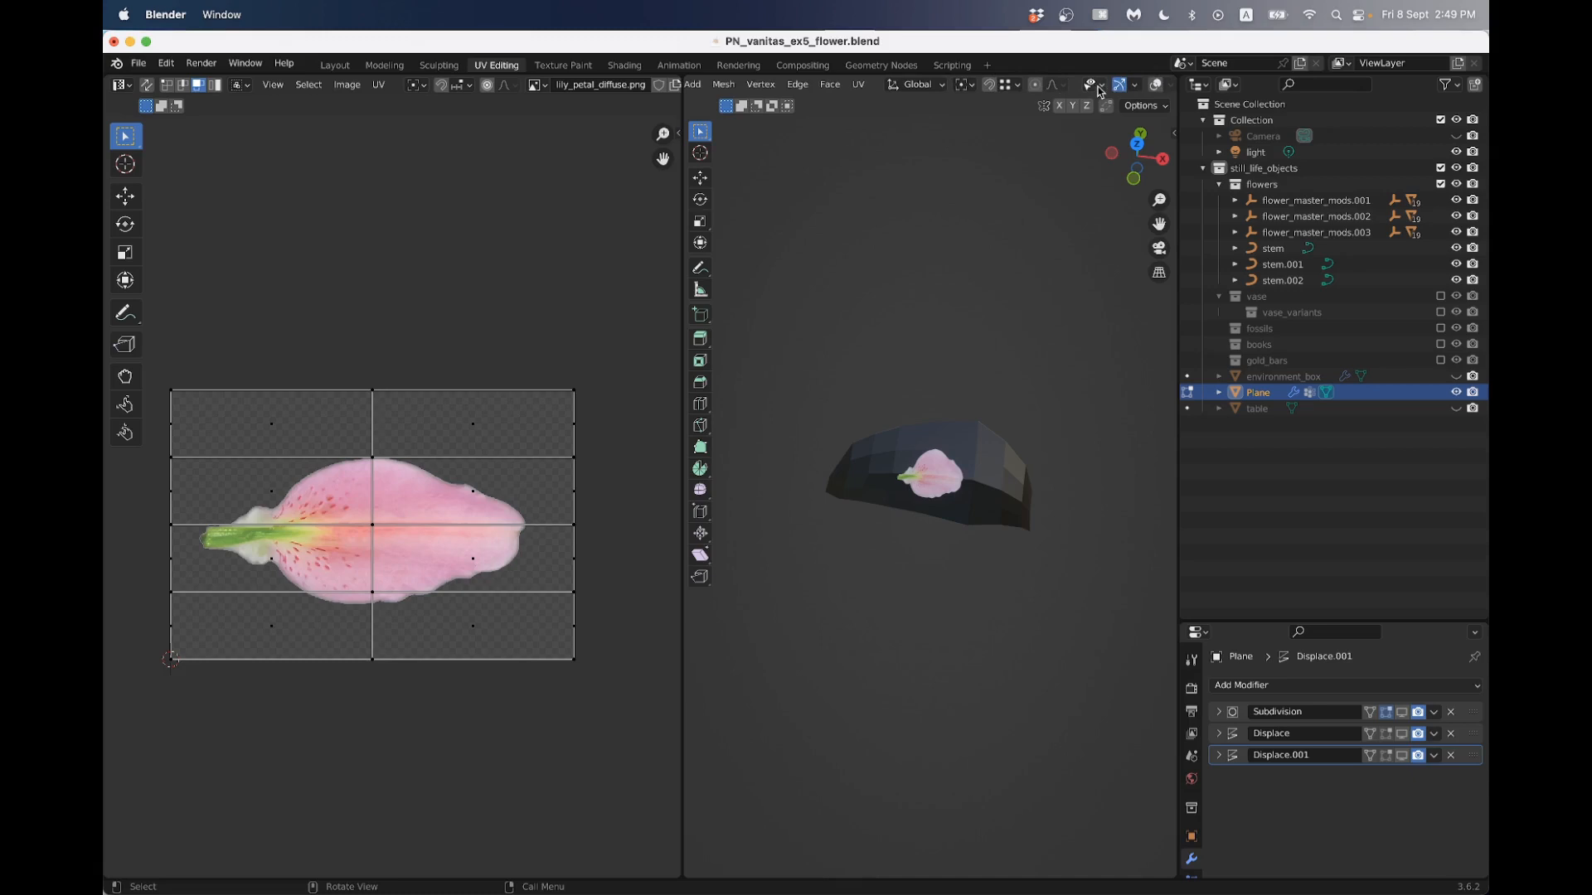
{"action": "left_click", "coordinate": [1152, 86]}
{"action": "scroll", "coordinate": [913, 384], "scroll_direction": "up", "scroll_amount": 3}
{"action": "middle_click_drag", "start_coordinate": [913, 384], "coordinate": [936, 377]}
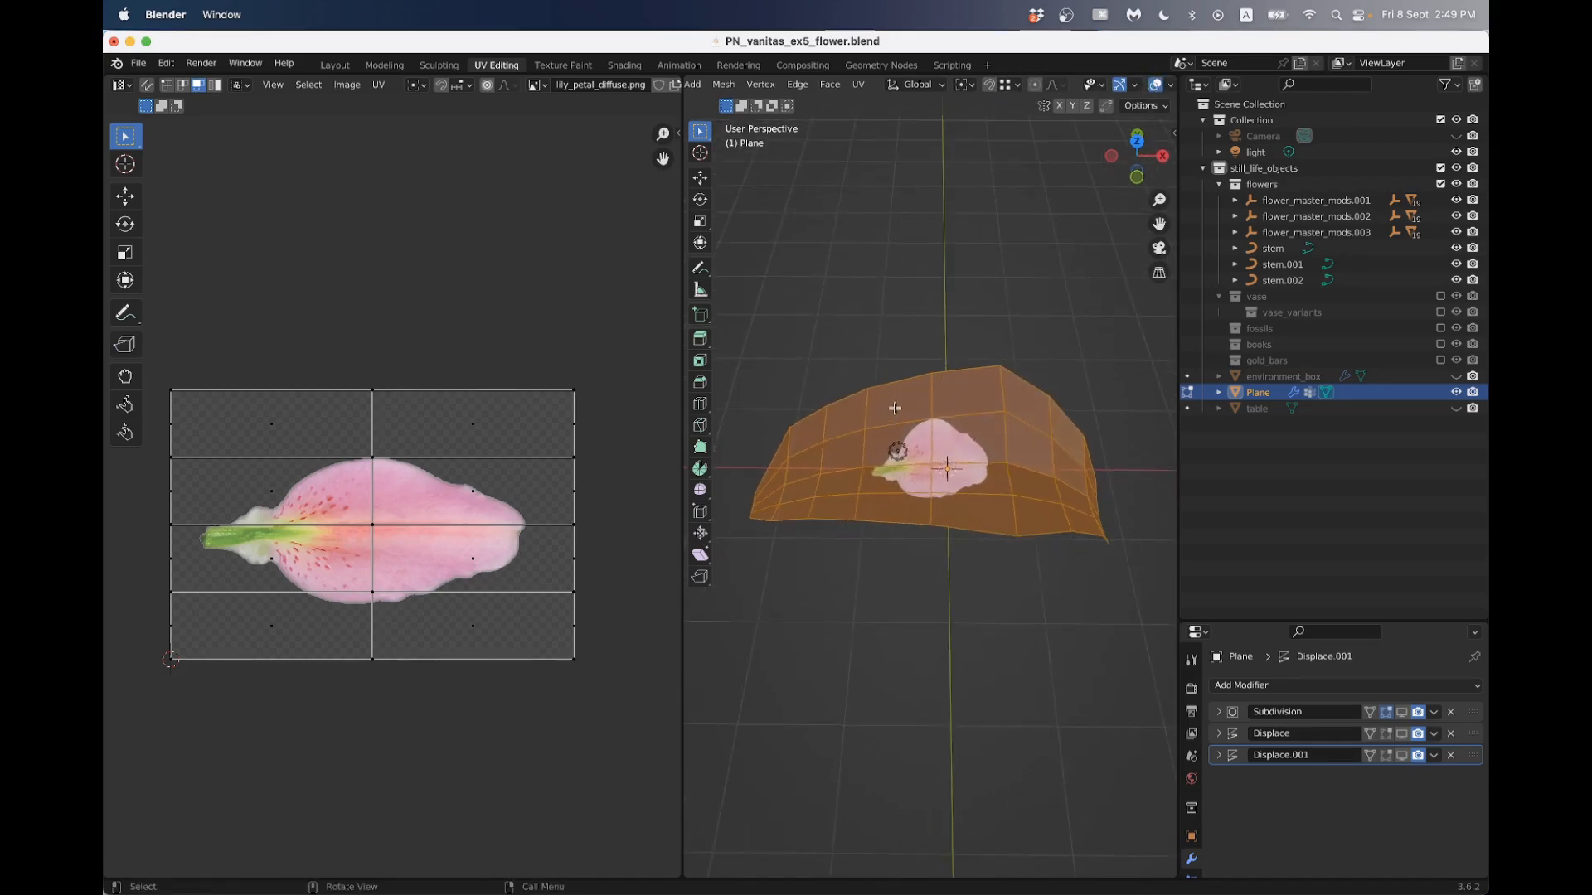
- Try unwrapping the petal's faces with Cube Projection and with Smart UV Project at a 66° angle limit
{"action": "key", "text": "u"}
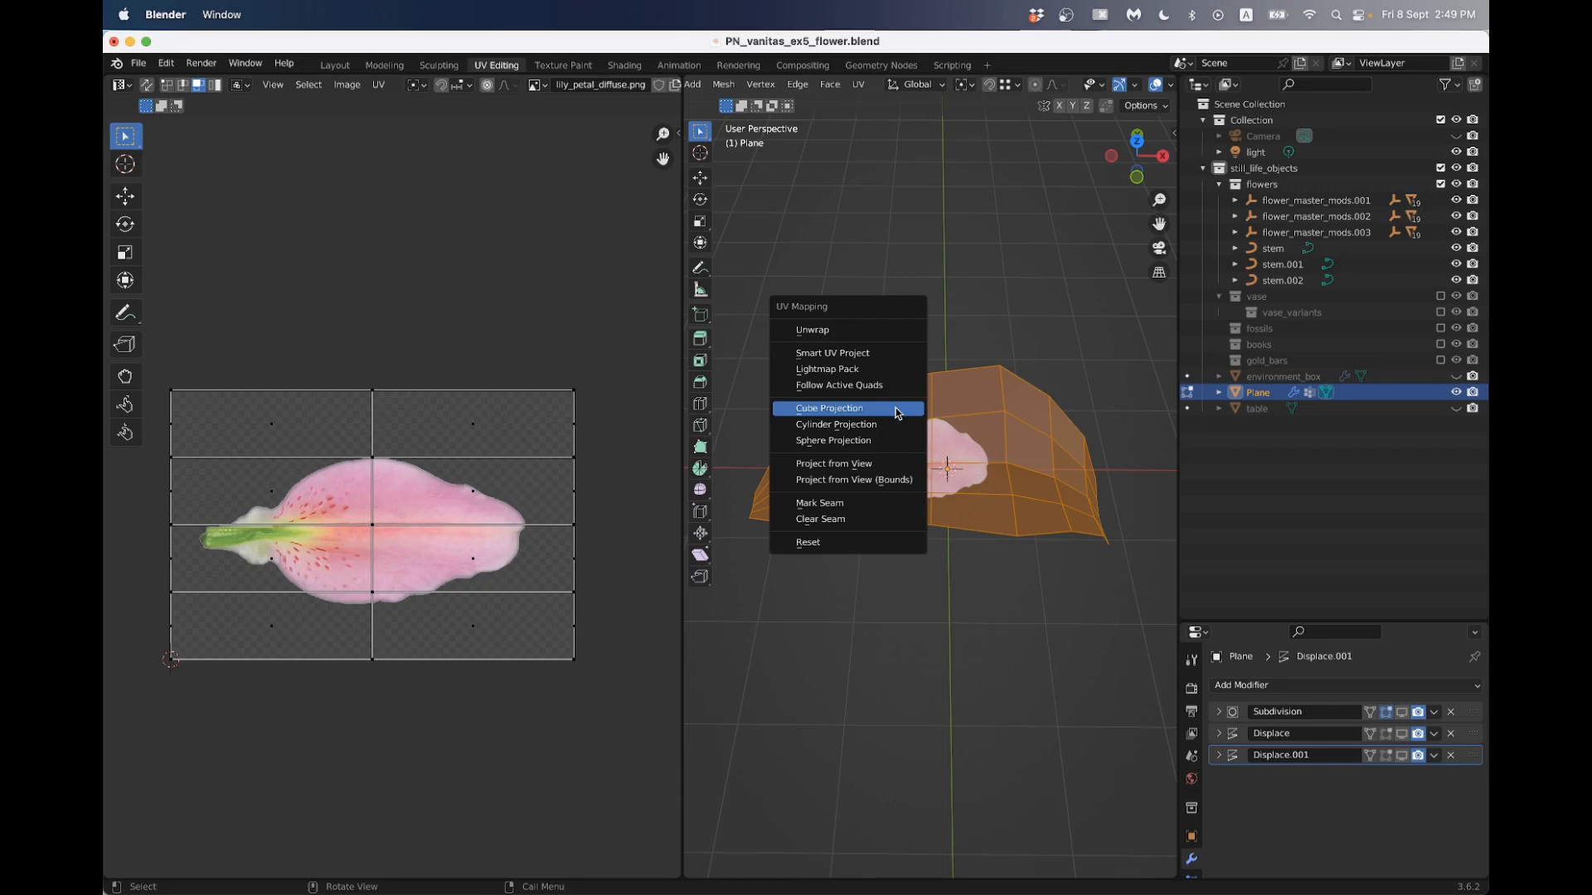
{"action": "left_click", "coordinate": [898, 410]}
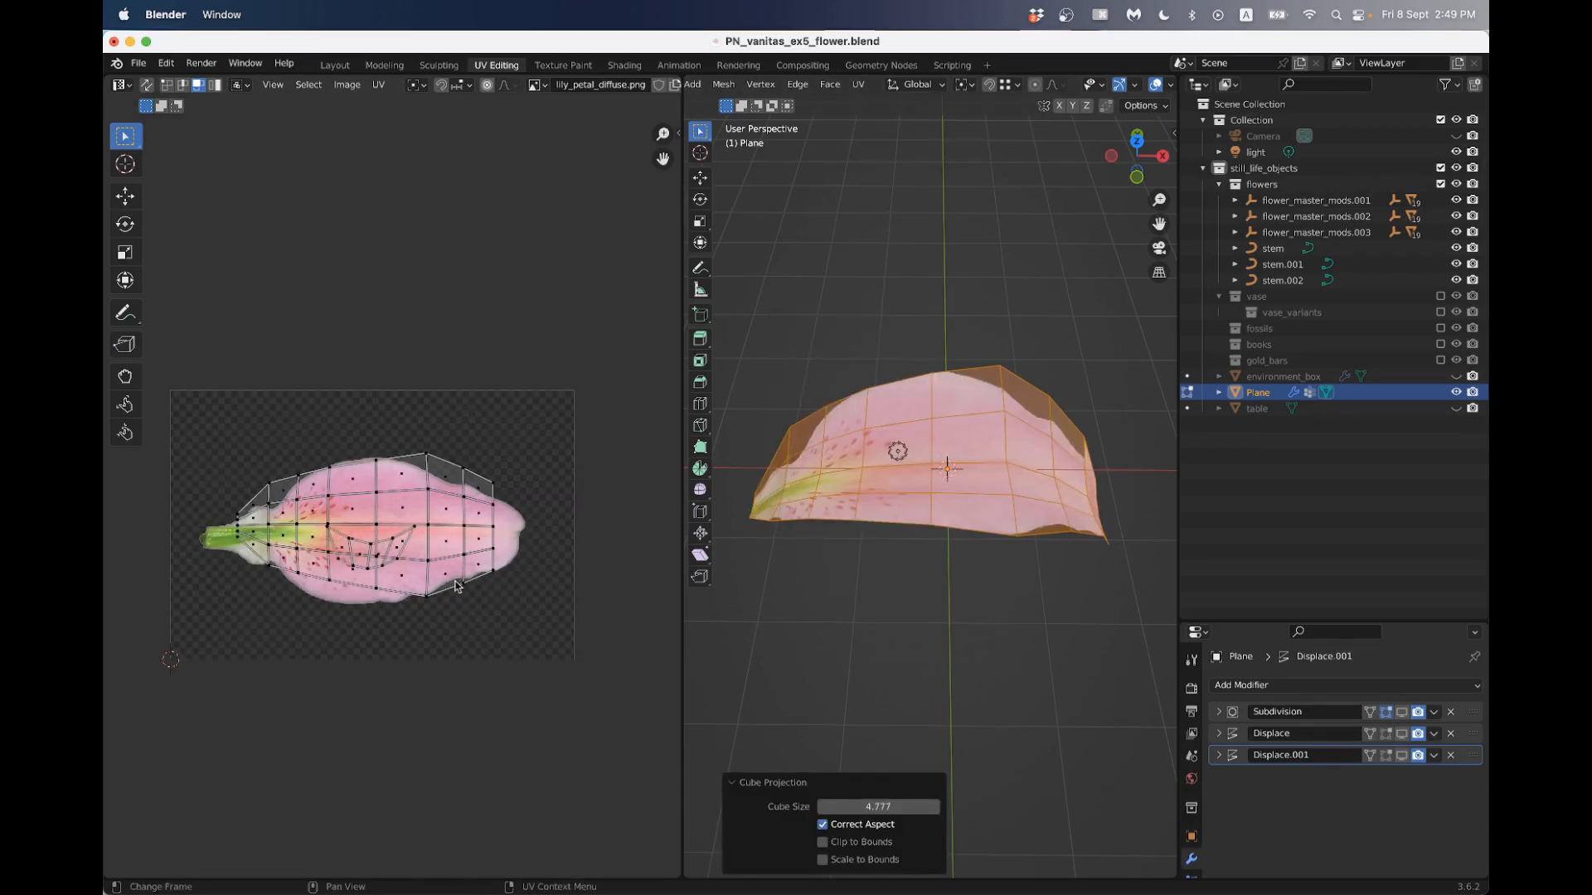
{"action": "scroll", "coordinate": [456, 585], "scroll_direction": "up", "scroll_amount": 2}
{"action": "middle_click_drag", "start_coordinate": [953, 498], "coordinate": [1068, 470]}
{"action": "key", "text": "u"}
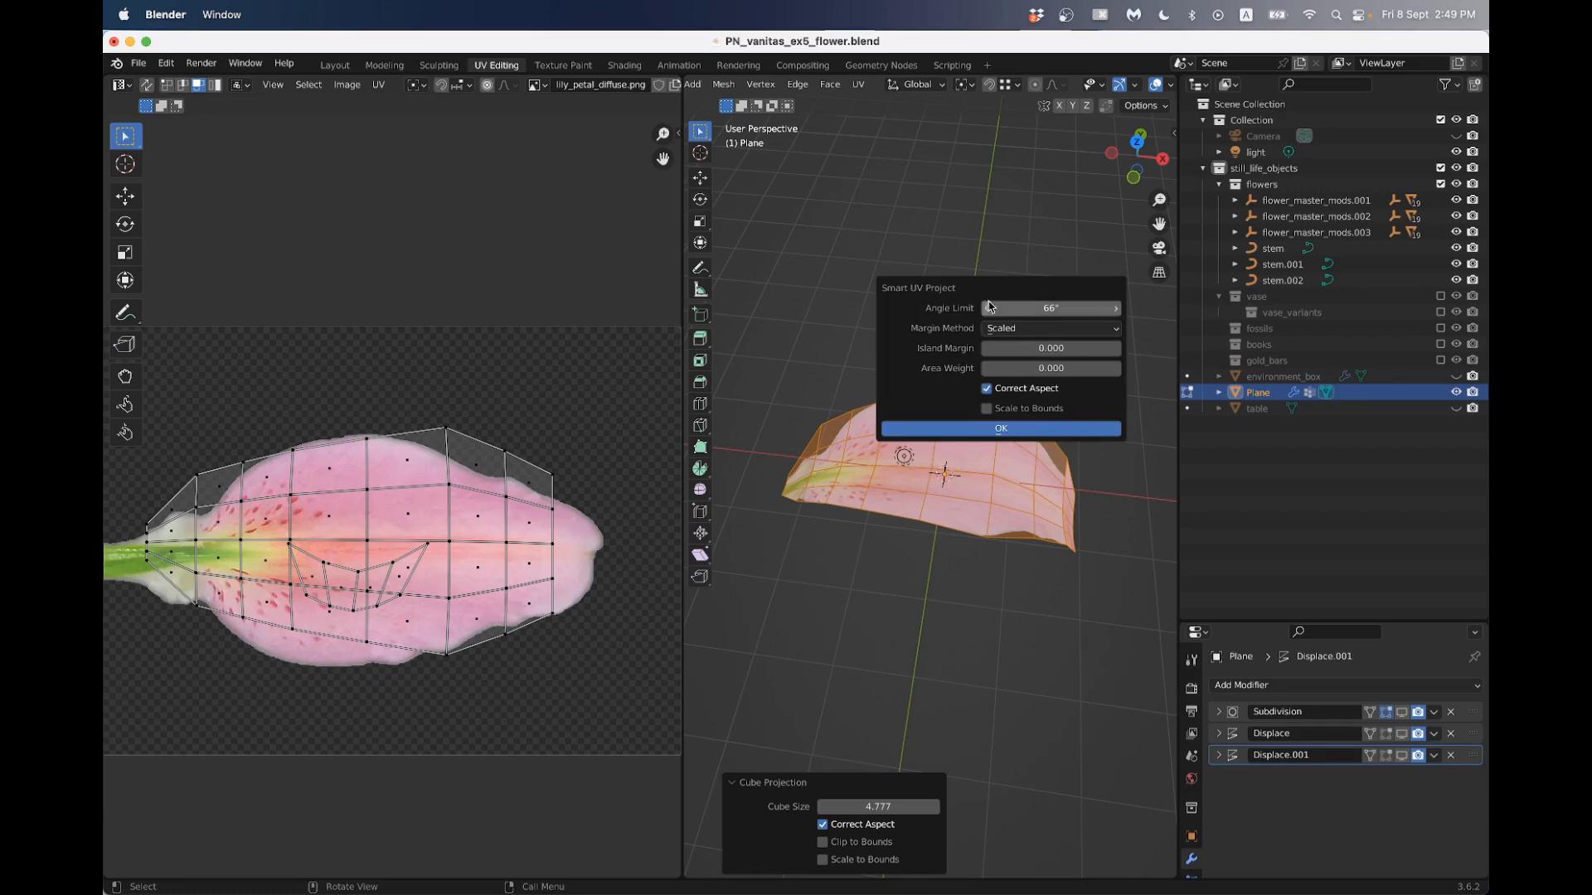
{"action": "left_click", "coordinate": [1008, 428]}
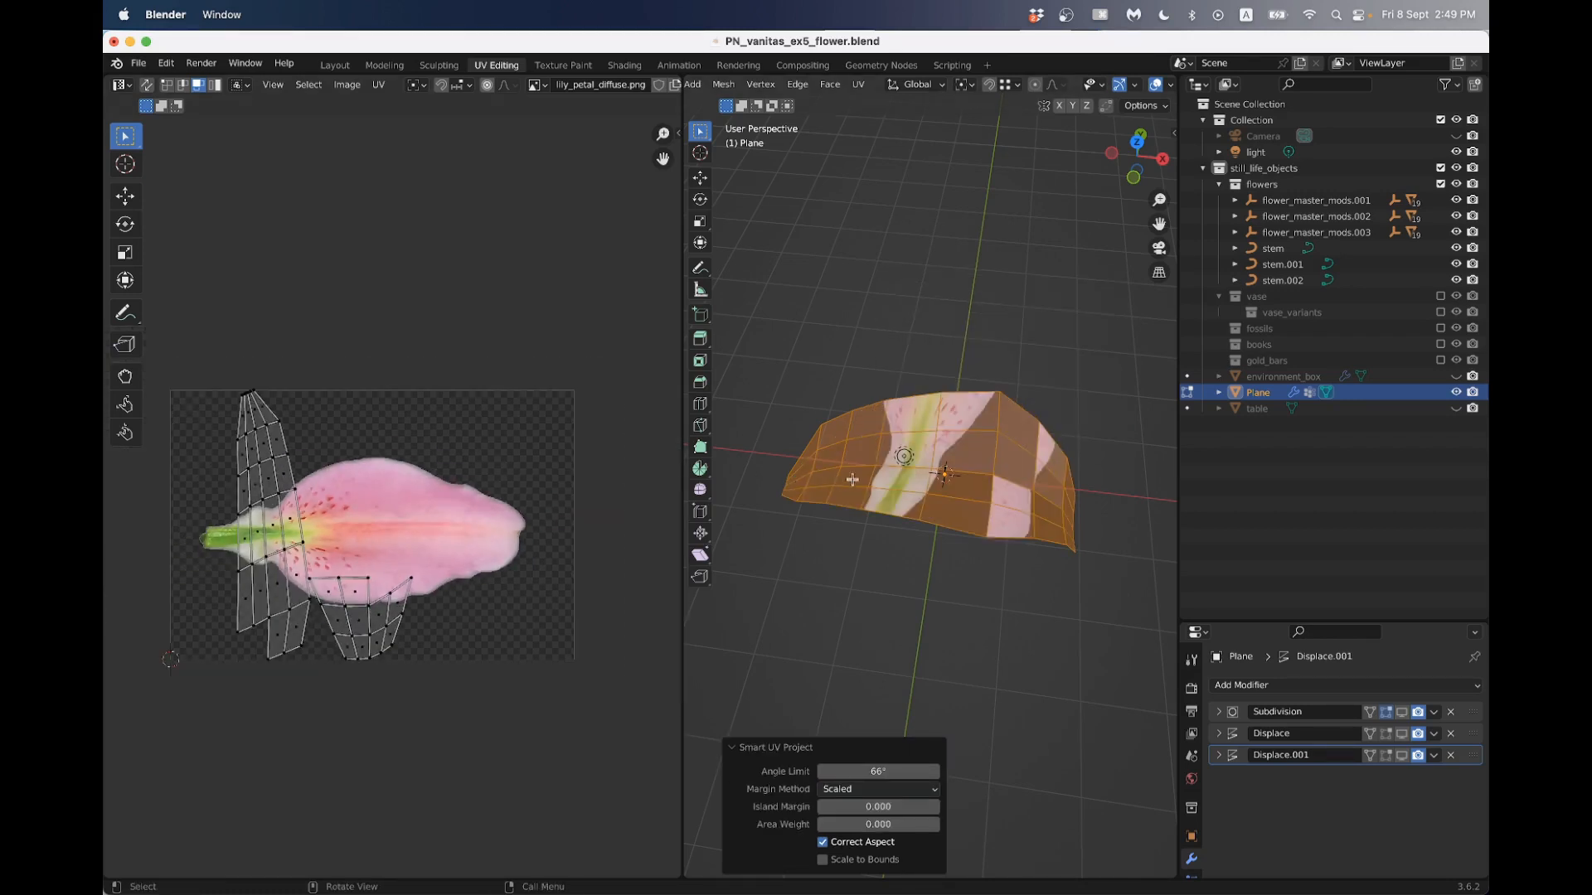
- Unwrap the petal's faces with Project from View from the top orthographic view
{"action": "key", "text": "u"}
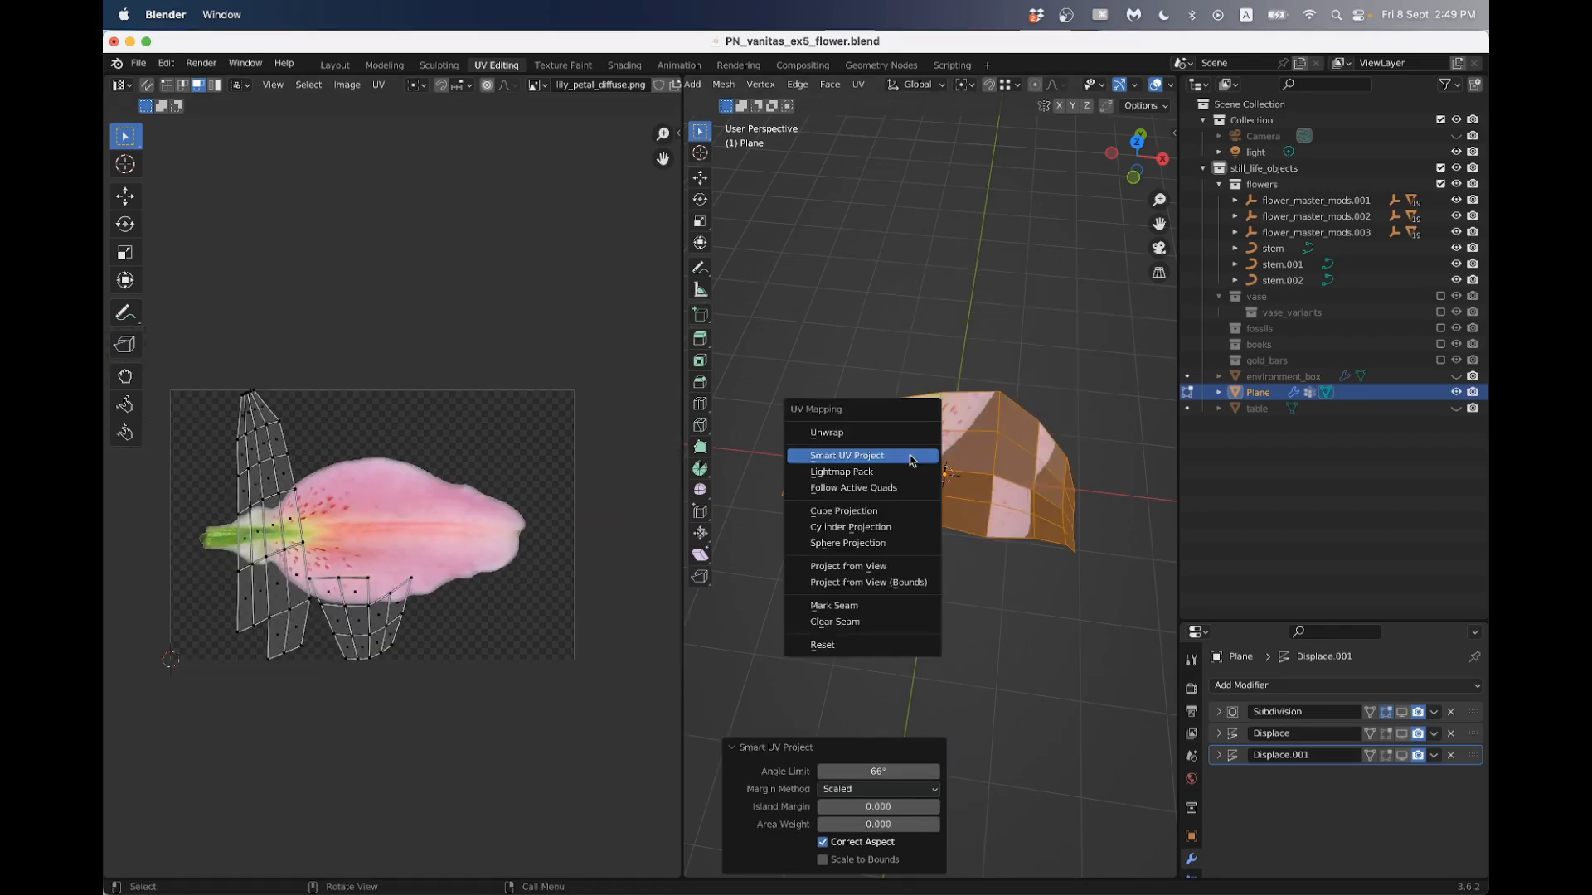
{"action": "left_click", "coordinate": [1137, 144]}
{"action": "key", "text": "u"}
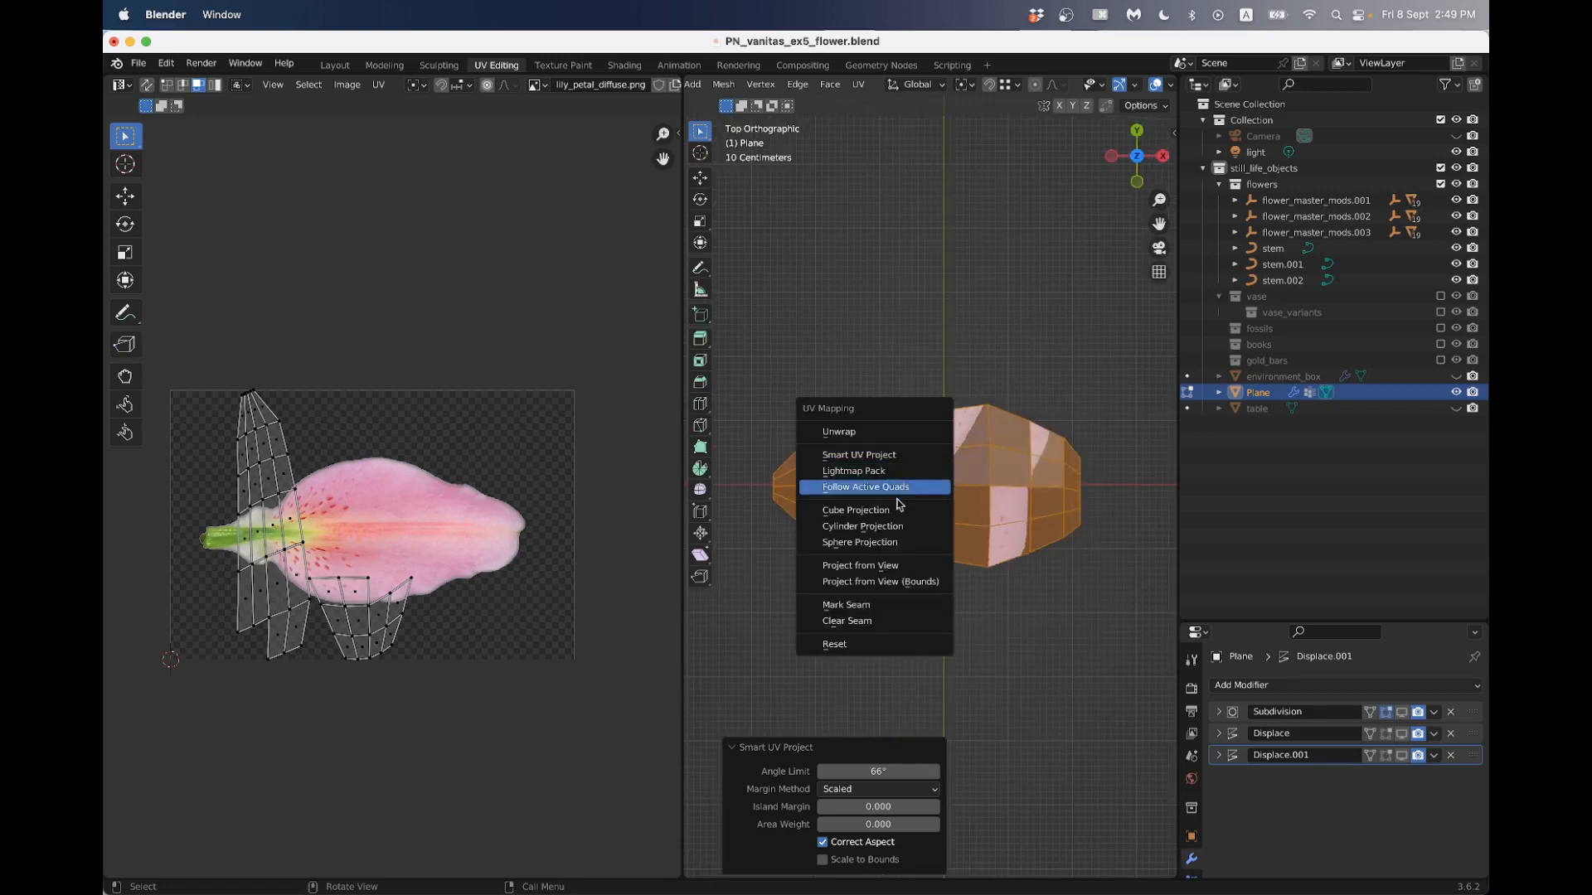
{"action": "left_click", "coordinate": [880, 561]}
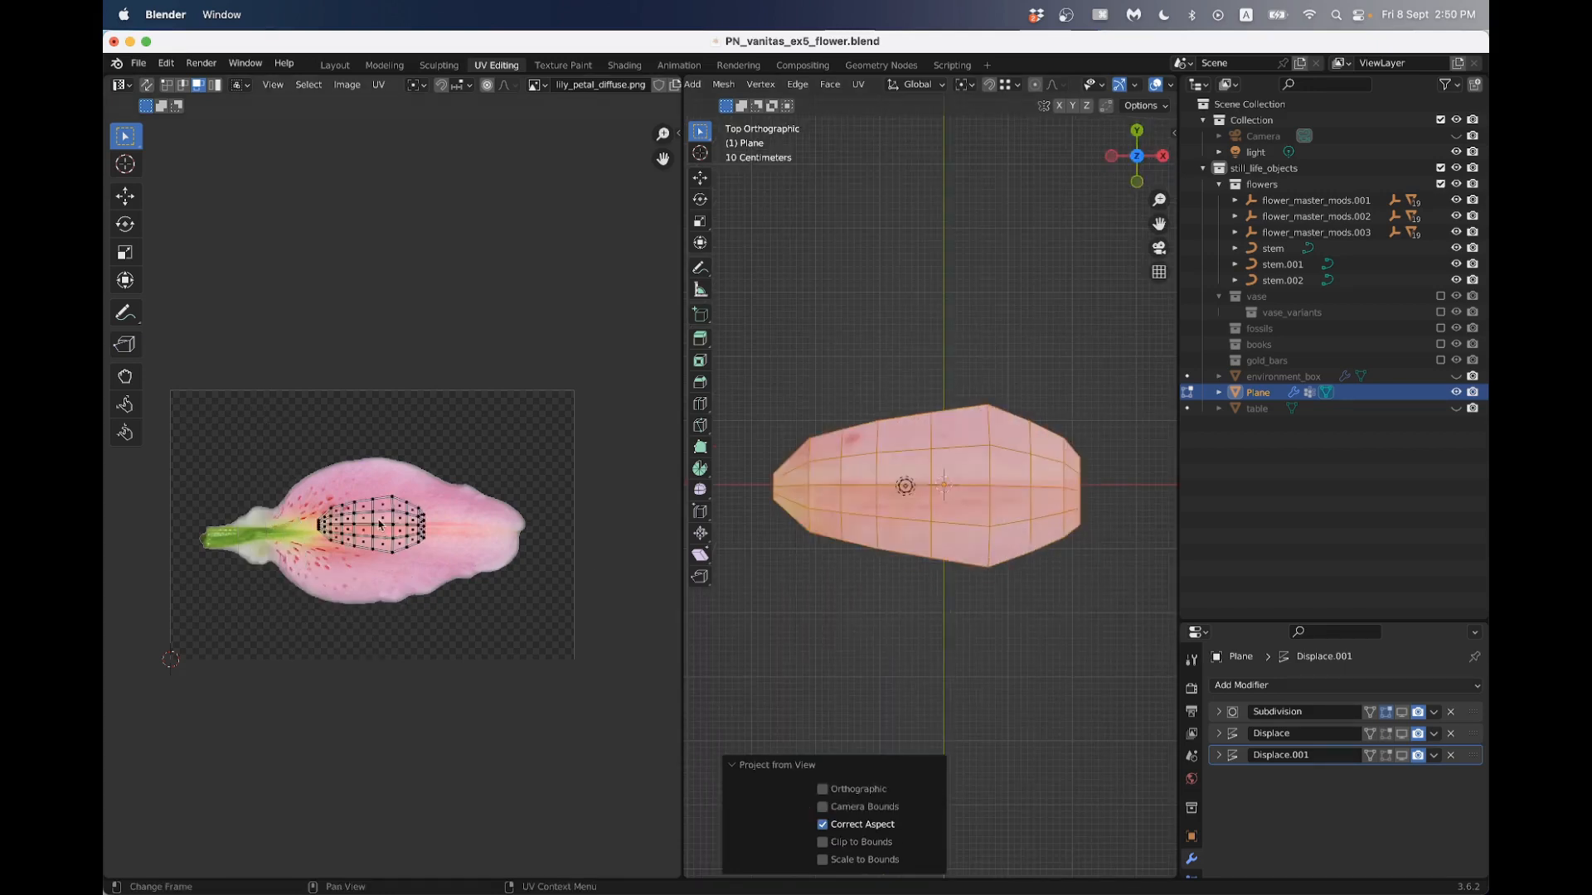
- Select the whole UV layout of the petal and rotate it 180 degrees
{"action": "left_click_drag", "start_coordinate": [296, 449], "coordinate": [512, 596]}
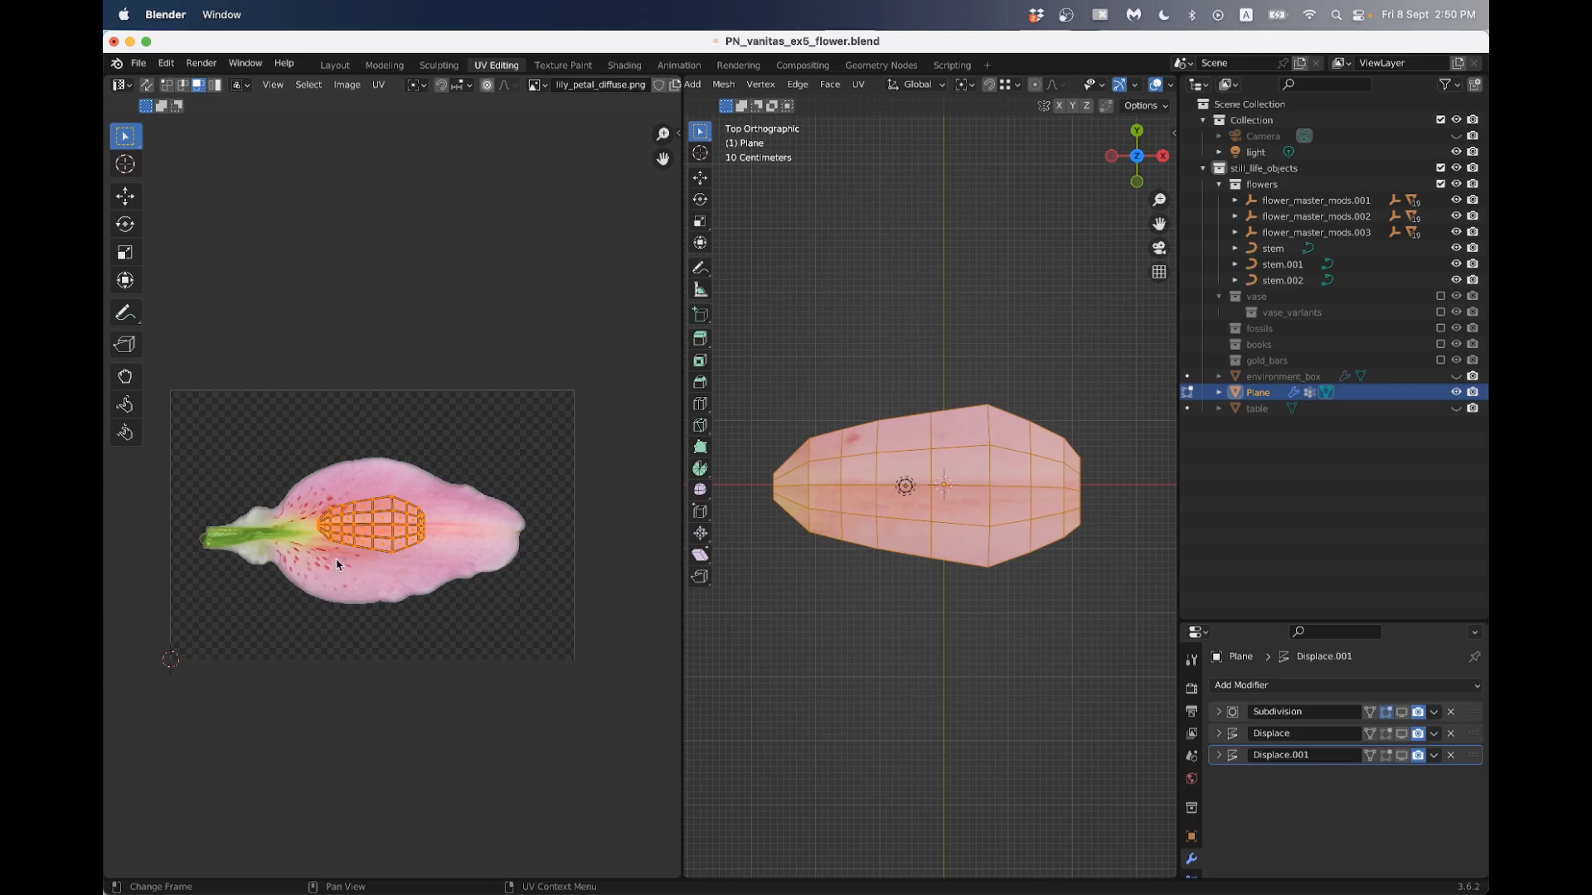
{"action": "scroll", "coordinate": [336, 564], "scroll_direction": "up", "scroll_amount": 3}
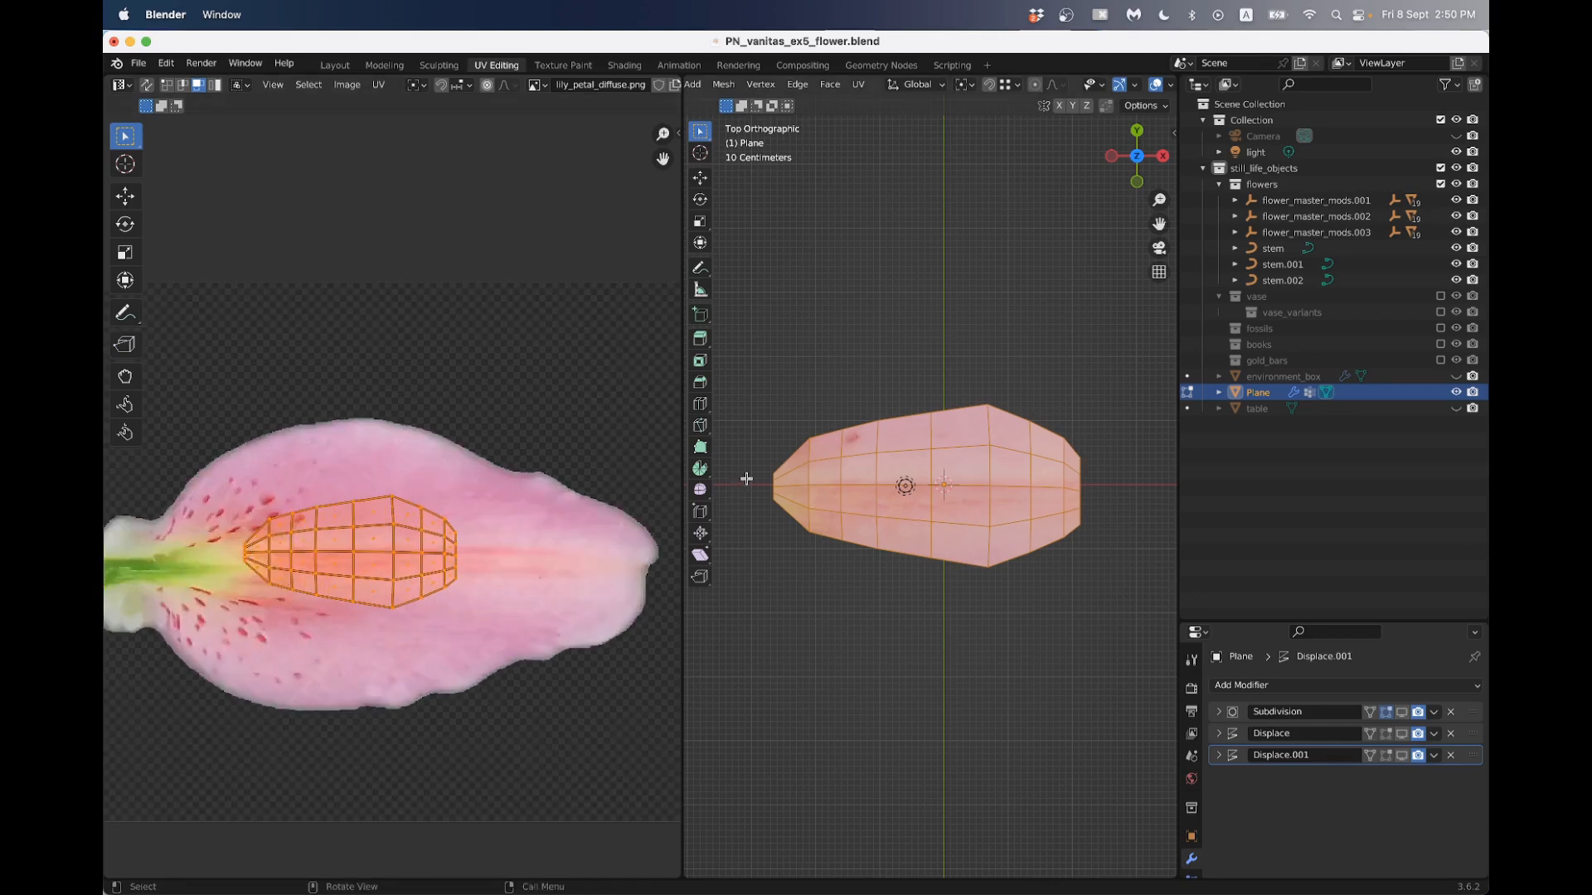
{"action": "scroll", "coordinate": [281, 524], "scroll_direction": "down", "scroll_amount": 3}
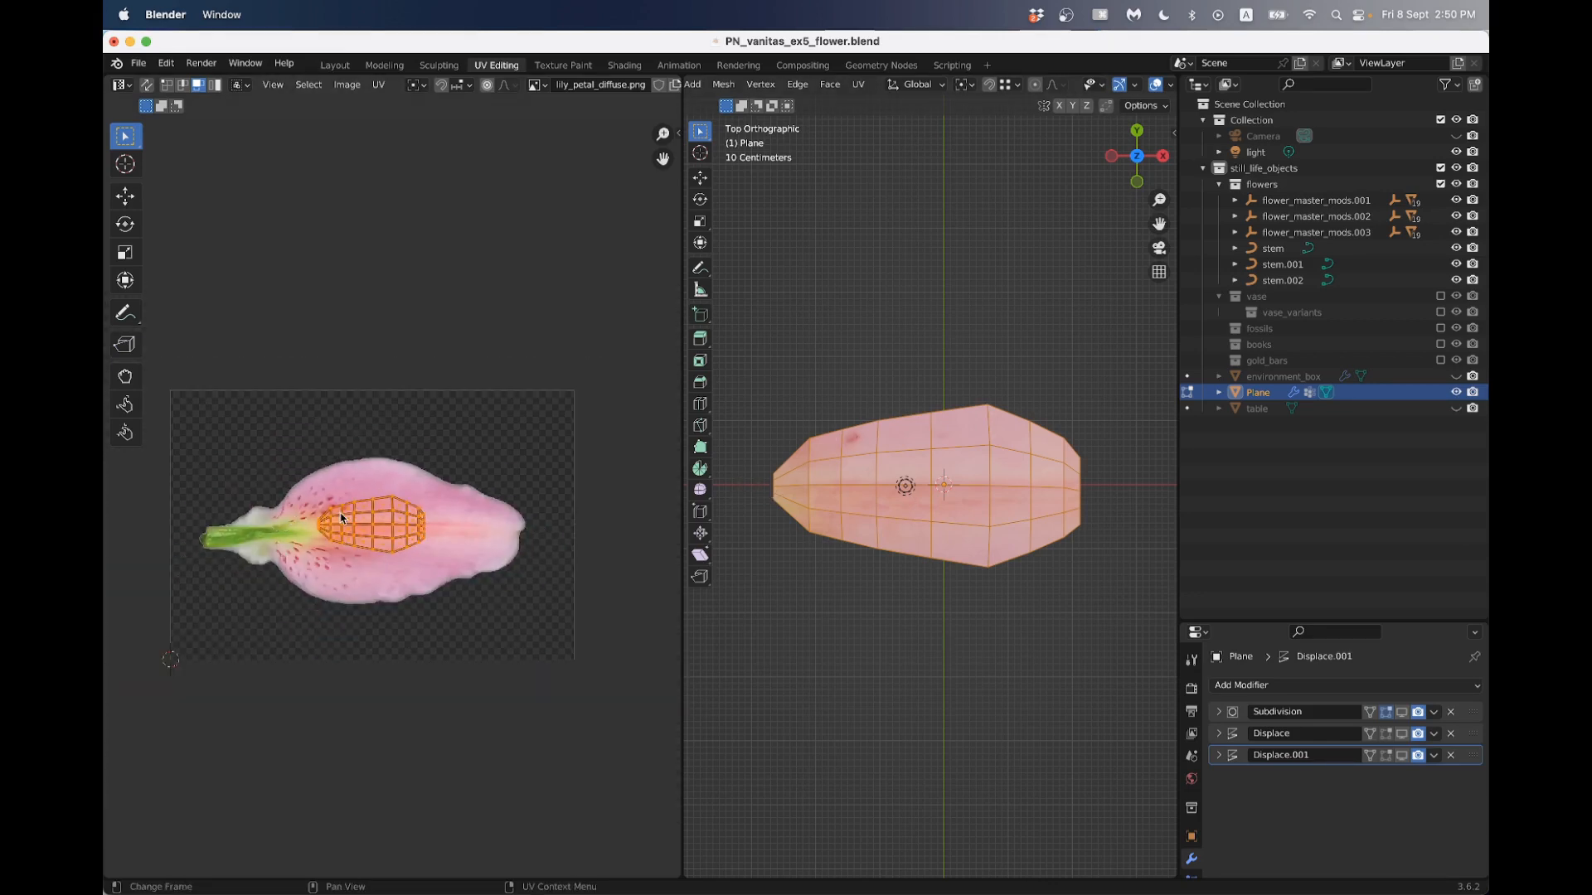
{"action": "type", "text": "r180"}
{"action": "key", "text": "Return"}
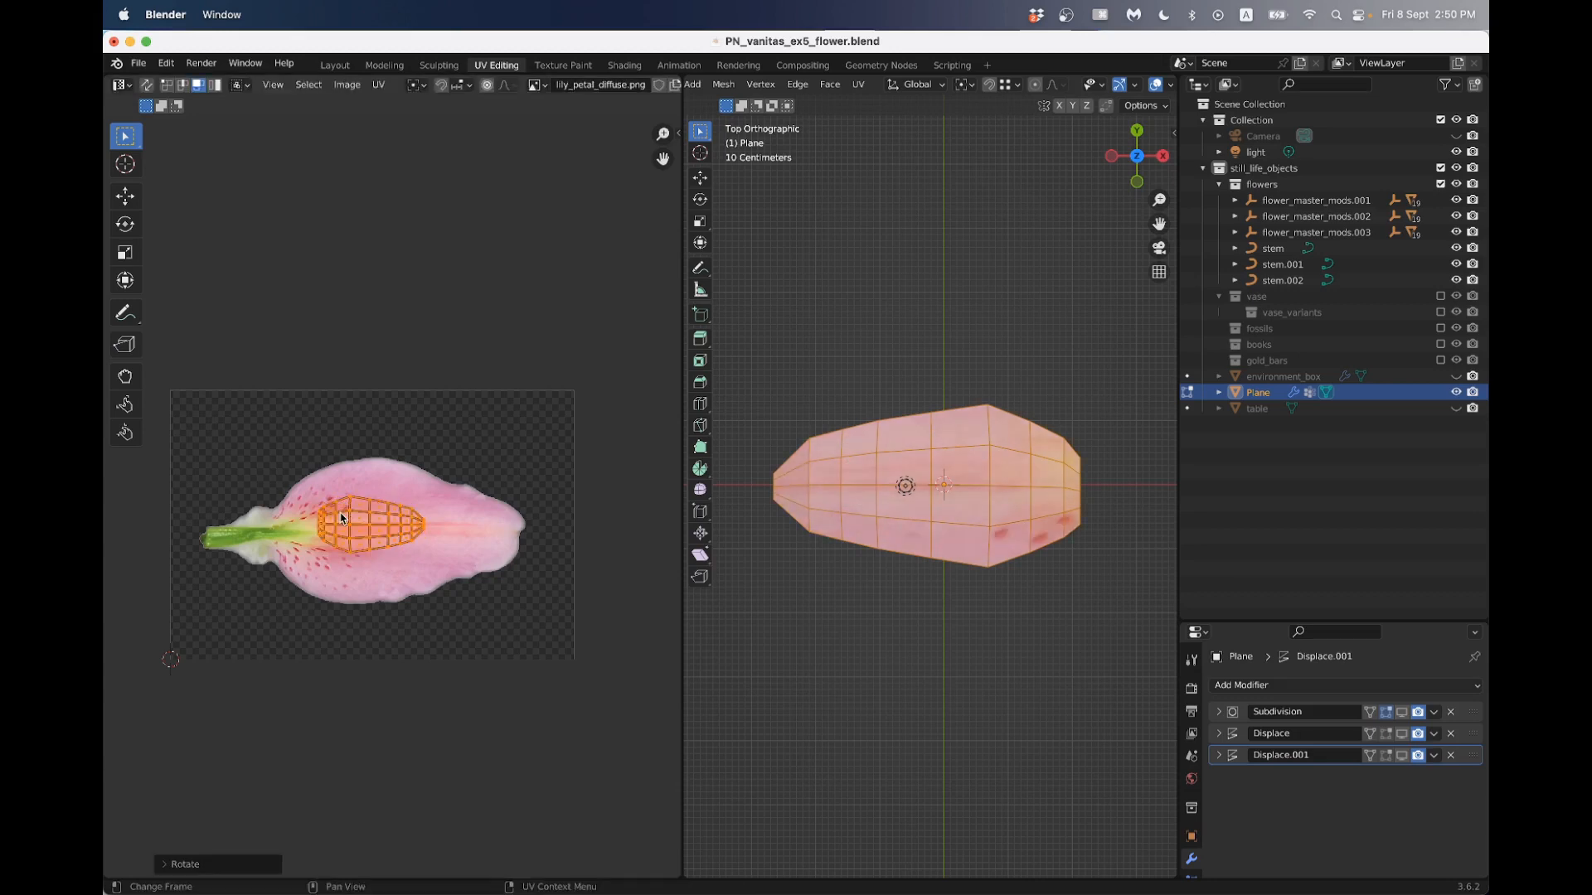
- Scale up the petal's UV layout and position it over the lily petal image, aligned with the petal's tip
{"action": "key", "text": "s"}
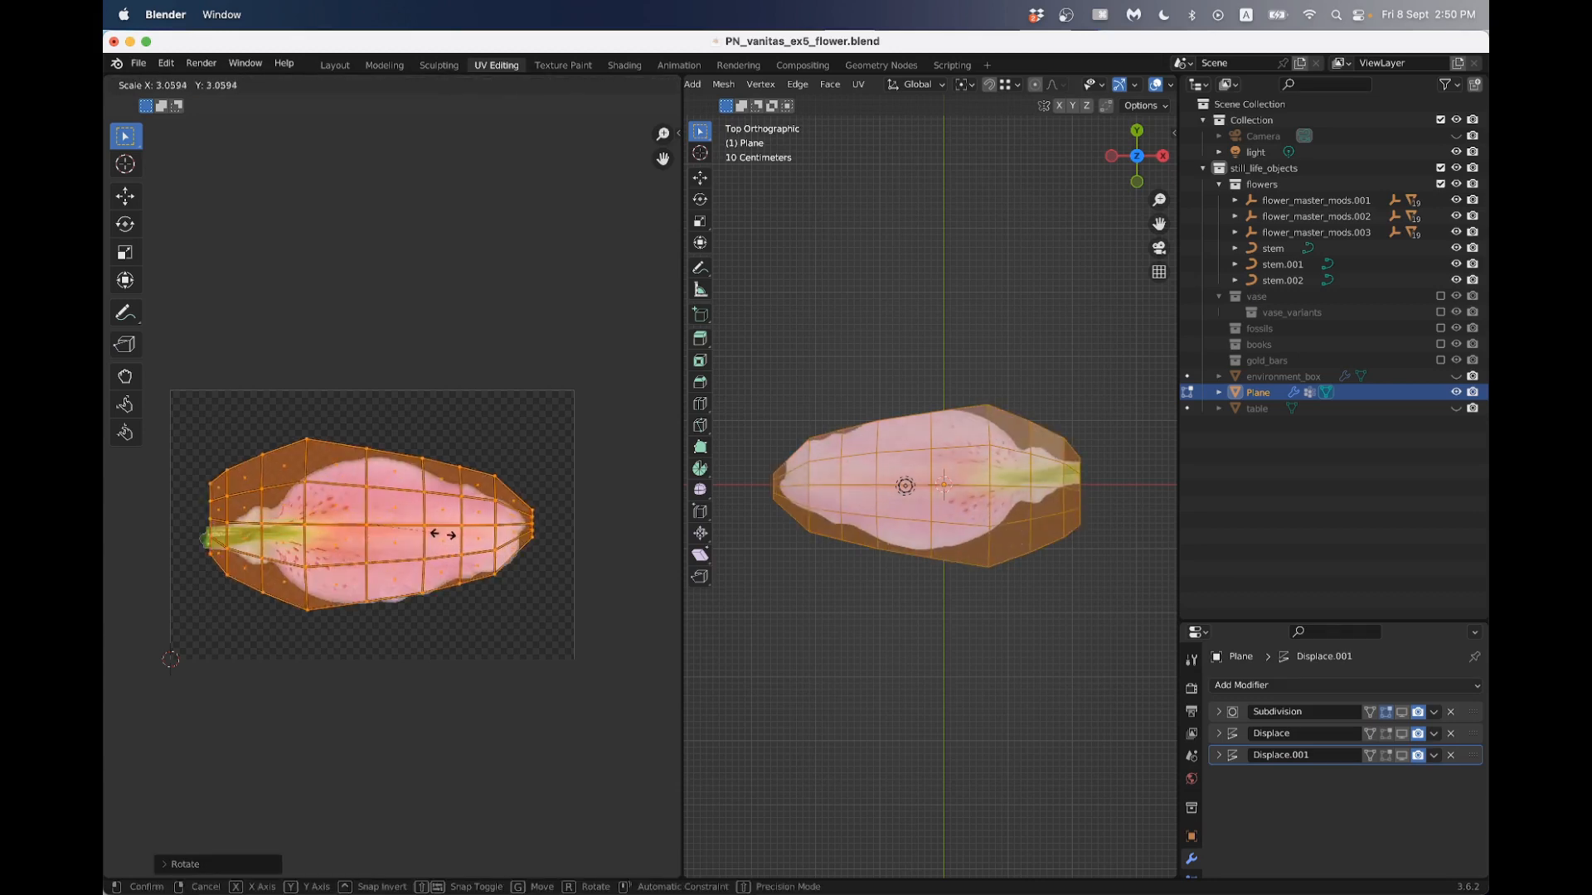
{"action": "left_click", "coordinate": [439, 543]}
{"action": "key", "text": "g"}
{"action": "left_click", "coordinate": [444, 547]}
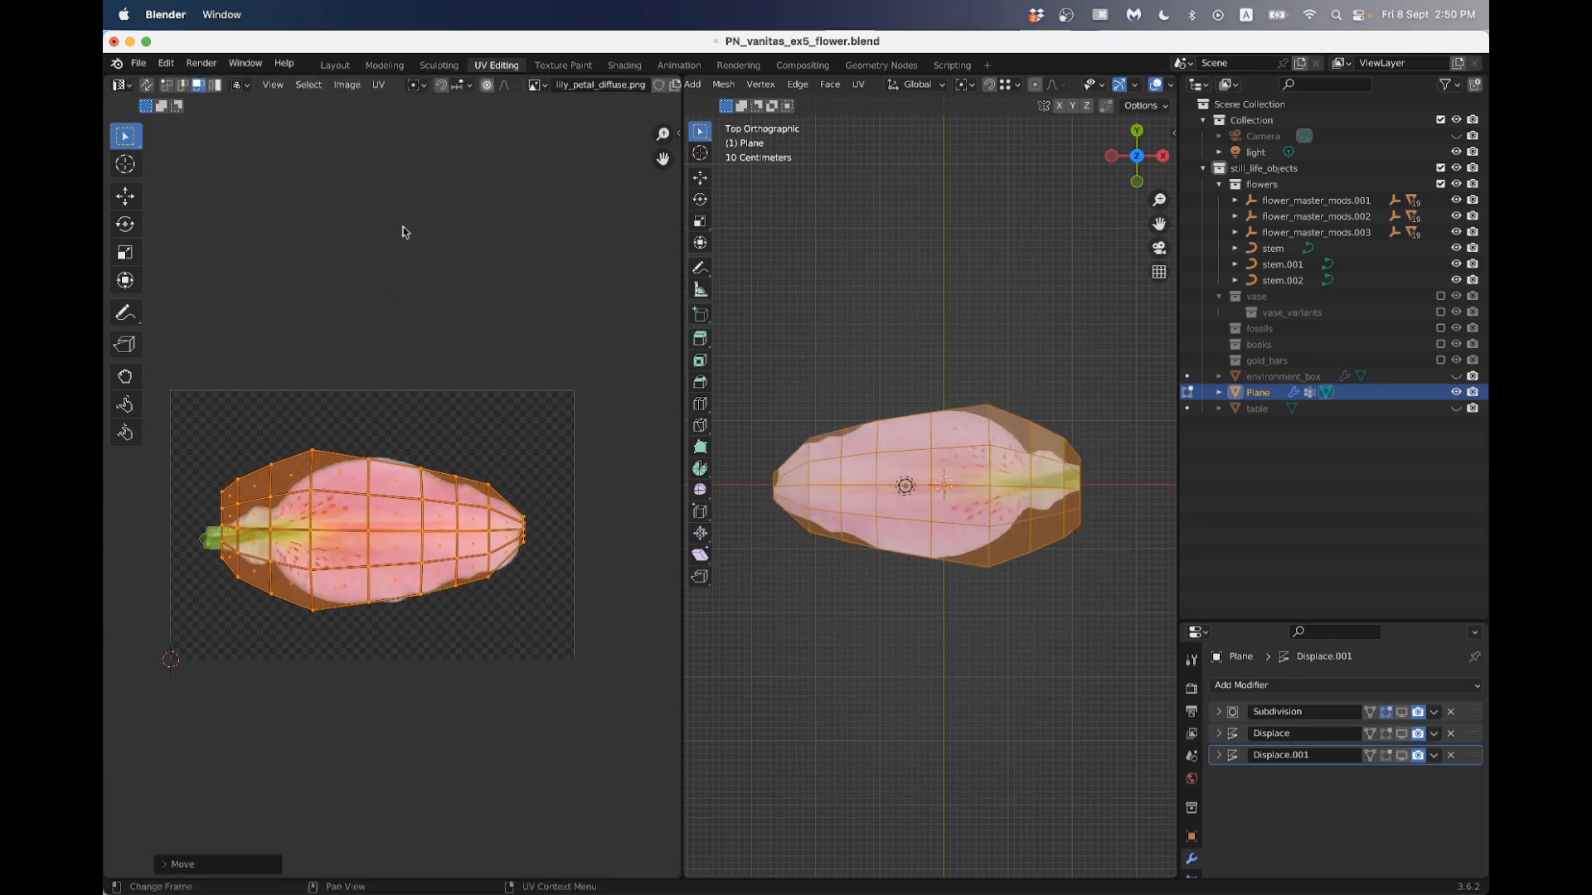
- Enable proportional editing with UV vertex selection and scale the stem-end column of UVs down to about 0.40
{"action": "left_click", "coordinate": [489, 85]}
{"action": "scroll", "coordinate": [214, 470], "scroll_direction": "up", "scroll_amount": 2}
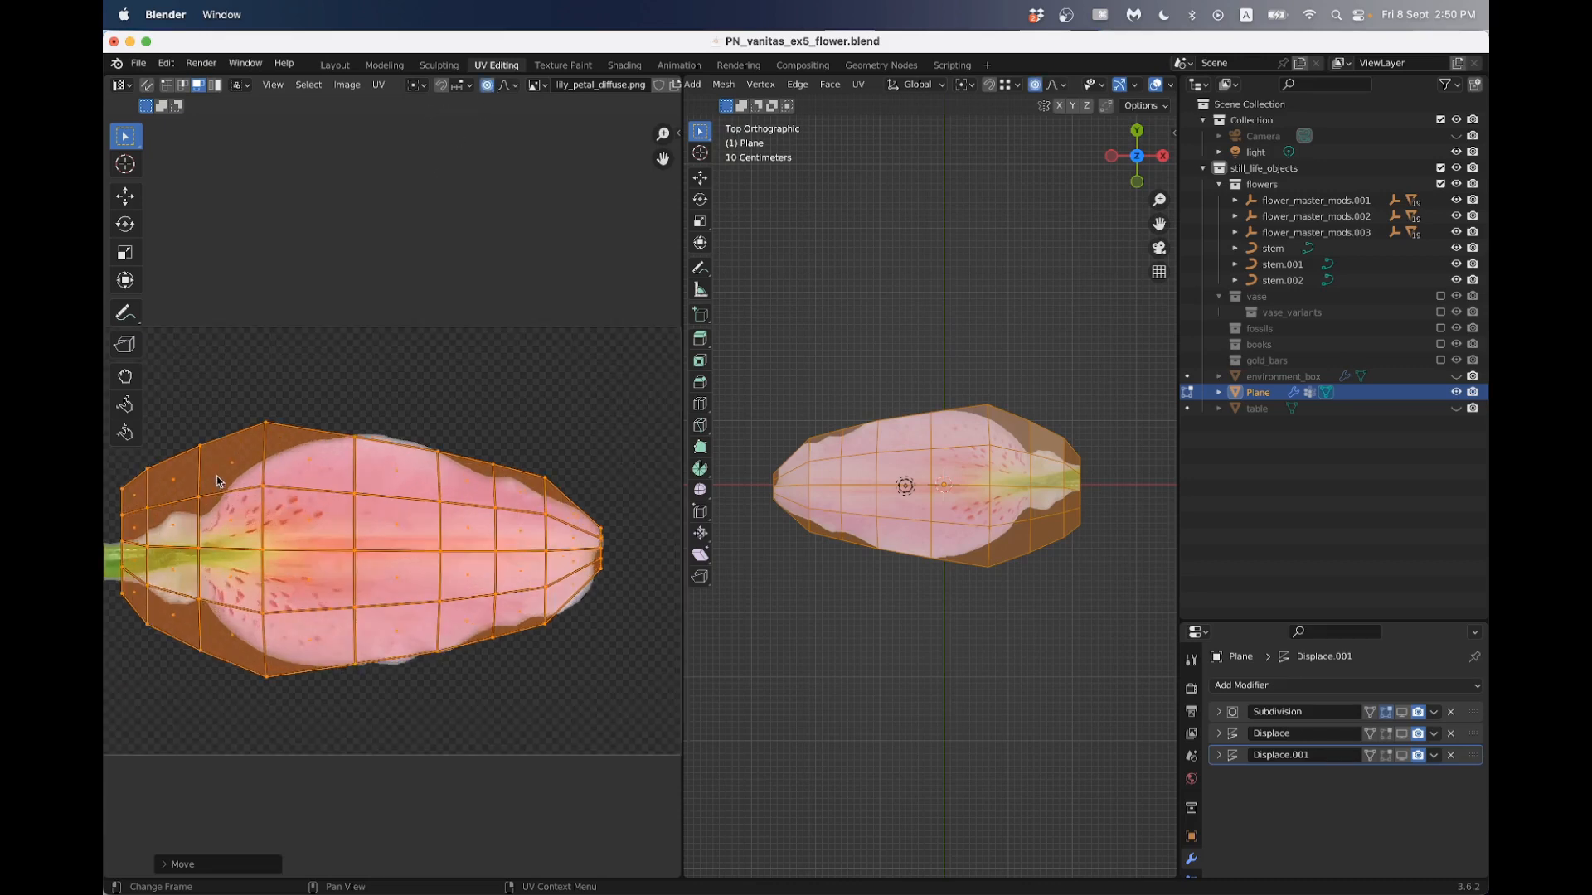
{"action": "scroll", "coordinate": [214, 474], "scroll_direction": "down", "scroll_amount": 2}
{"action": "middle_click_drag", "start_coordinate": [213, 469], "coordinate": [340, 429], "text": "shift"}
{"action": "scroll", "coordinate": [340, 429], "scroll_direction": "up", "scroll_amount": 2}
{"action": "left_click_drag", "start_coordinate": [303, 392], "coordinate": [335, 556]}
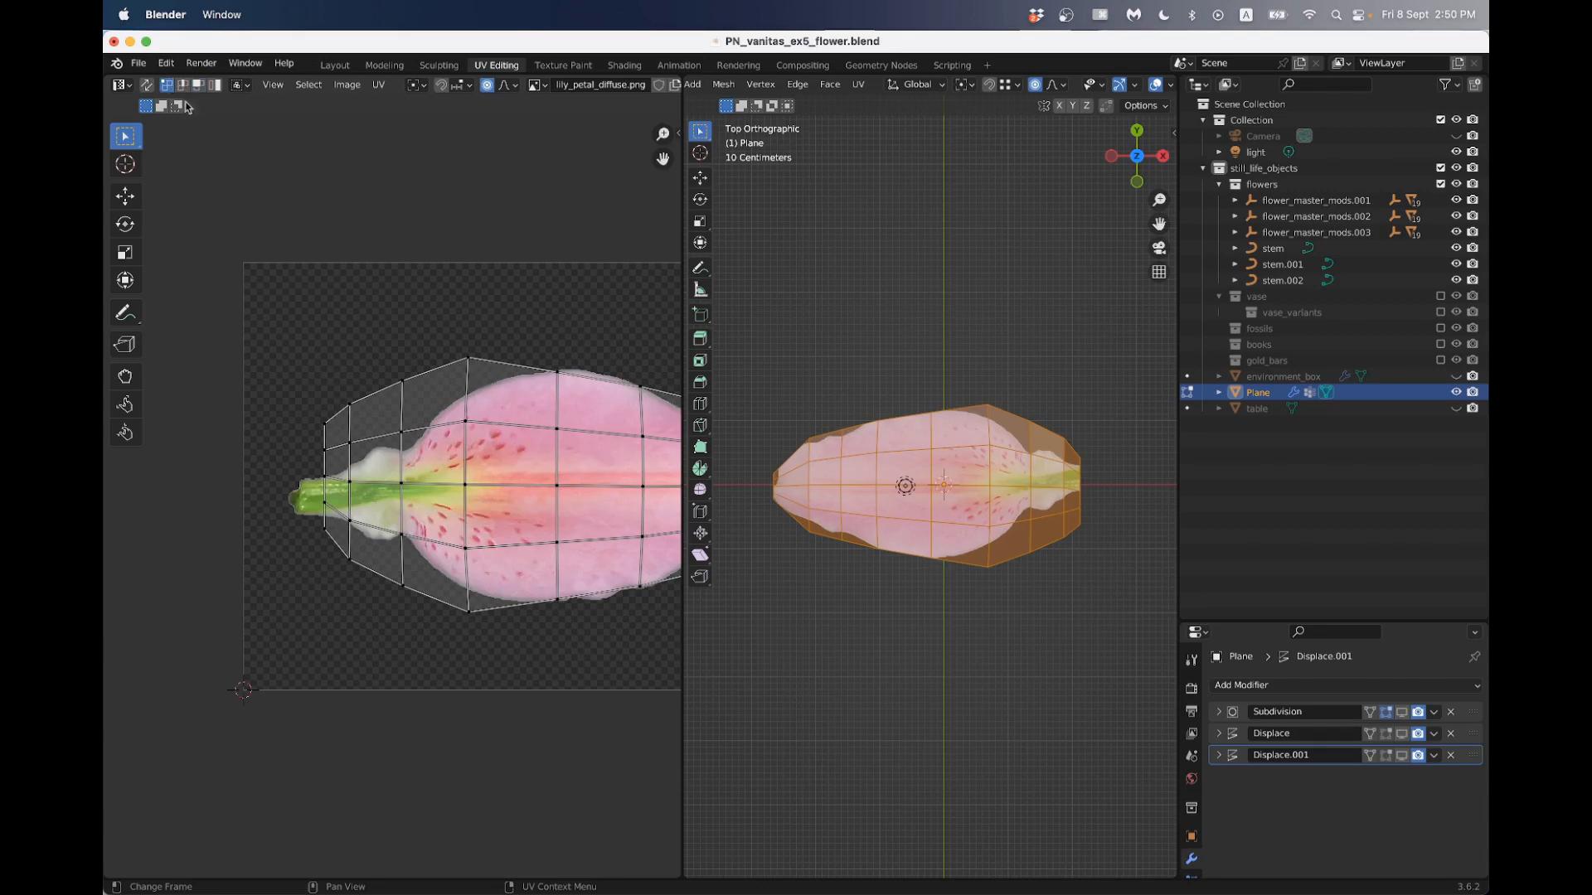
{"action": "left_click_drag", "start_coordinate": [311, 412], "coordinate": [336, 562]}
{"action": "key", "text": "s"}
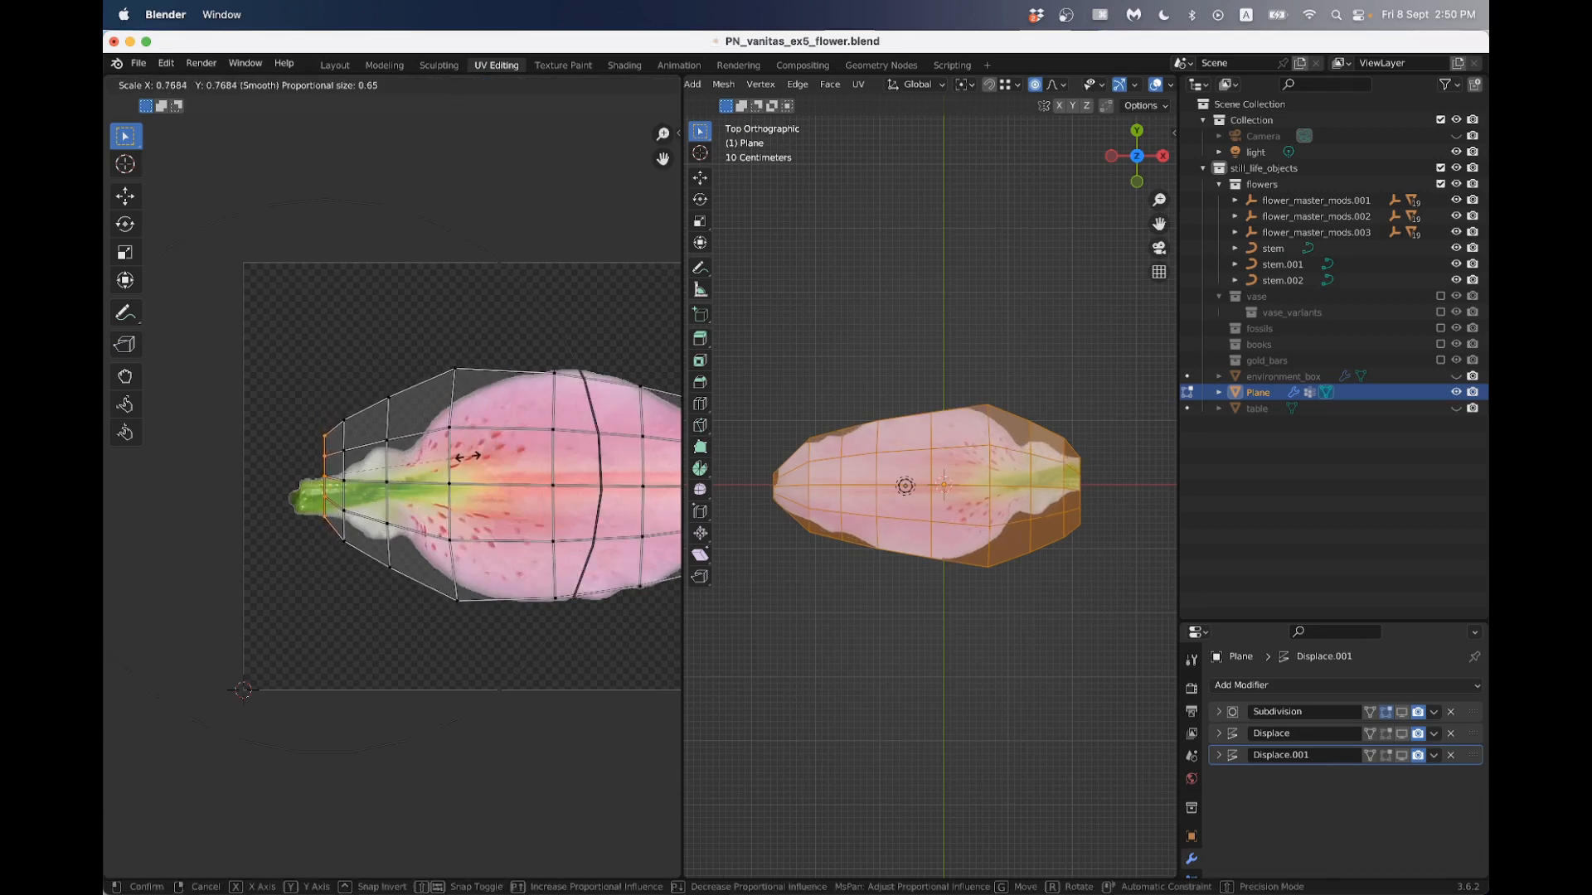
{"action": "scroll", "coordinate": [468, 457], "scroll_direction": "up", "scroll_amount": 8}
{"action": "scroll", "coordinate": [439, 450], "scroll_direction": "down", "scroll_amount": 9}
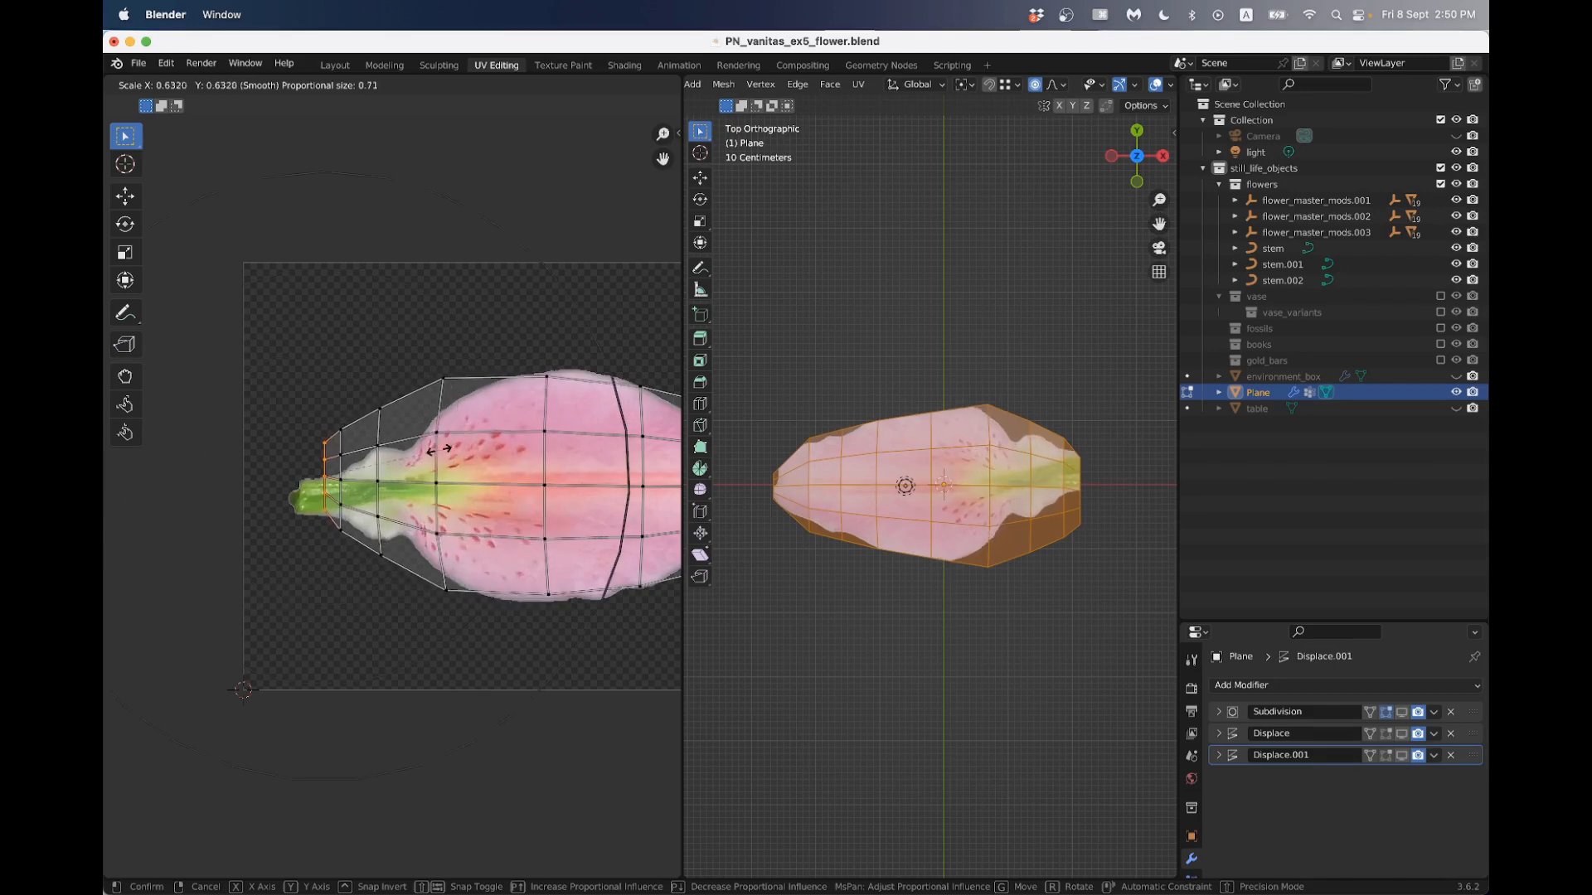
{"action": "scroll", "coordinate": [439, 450], "scroll_direction": "up", "scroll_amount": 6}
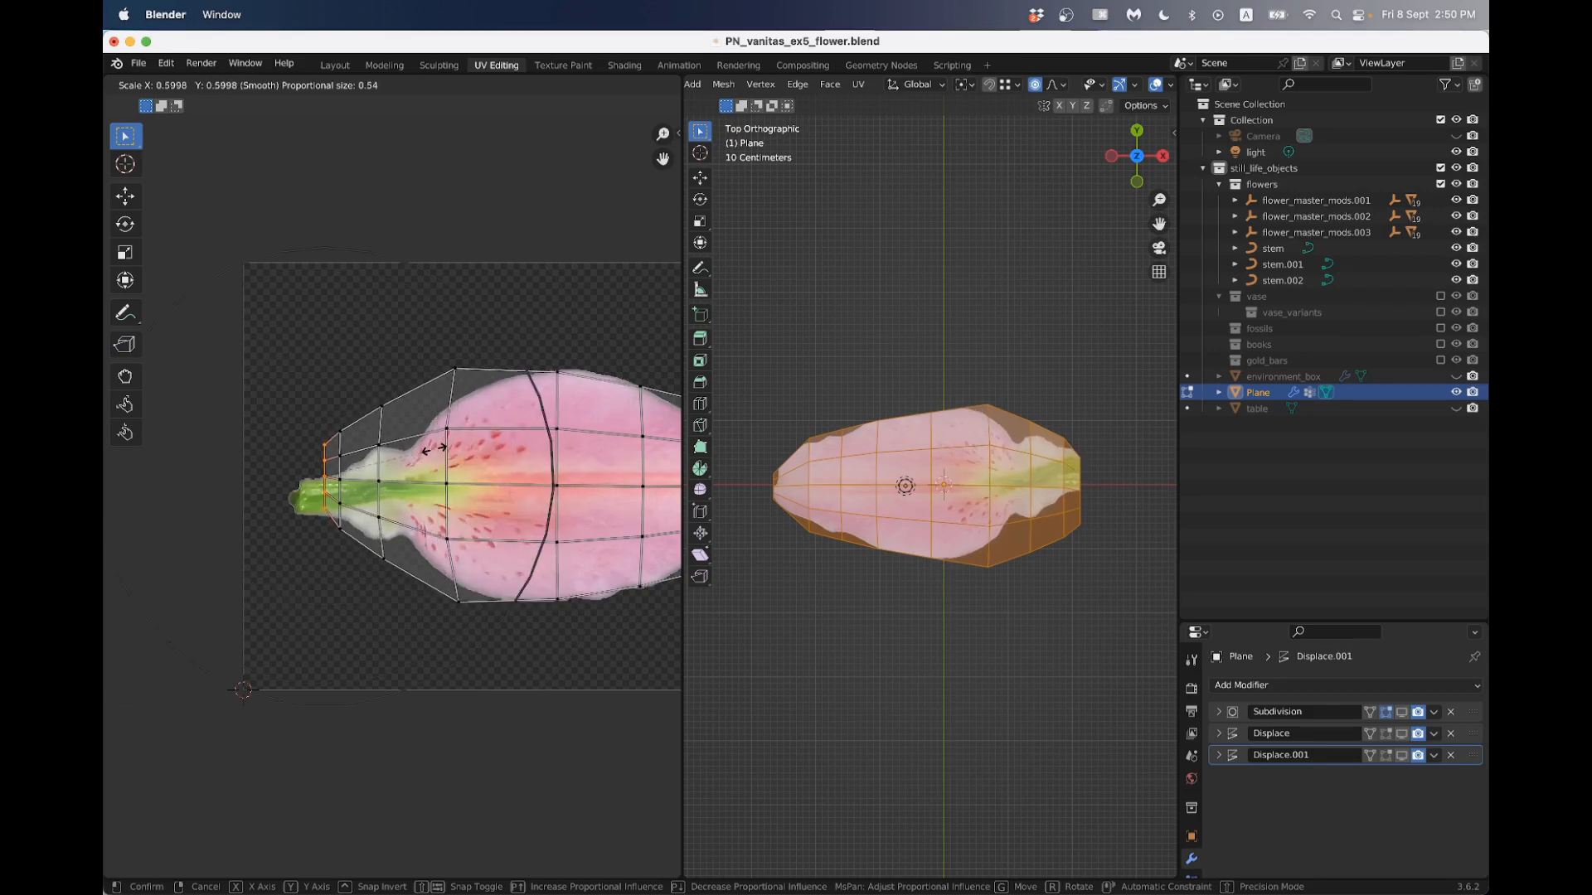
{"action": "left_click", "coordinate": [394, 451]}
- Move the stem-end UV column inward toward the blade with a larger proportional influence
{"action": "key", "text": "g"}
{"action": "scroll", "coordinate": [402, 456], "scroll_direction": "down", "scroll_amount": 6}
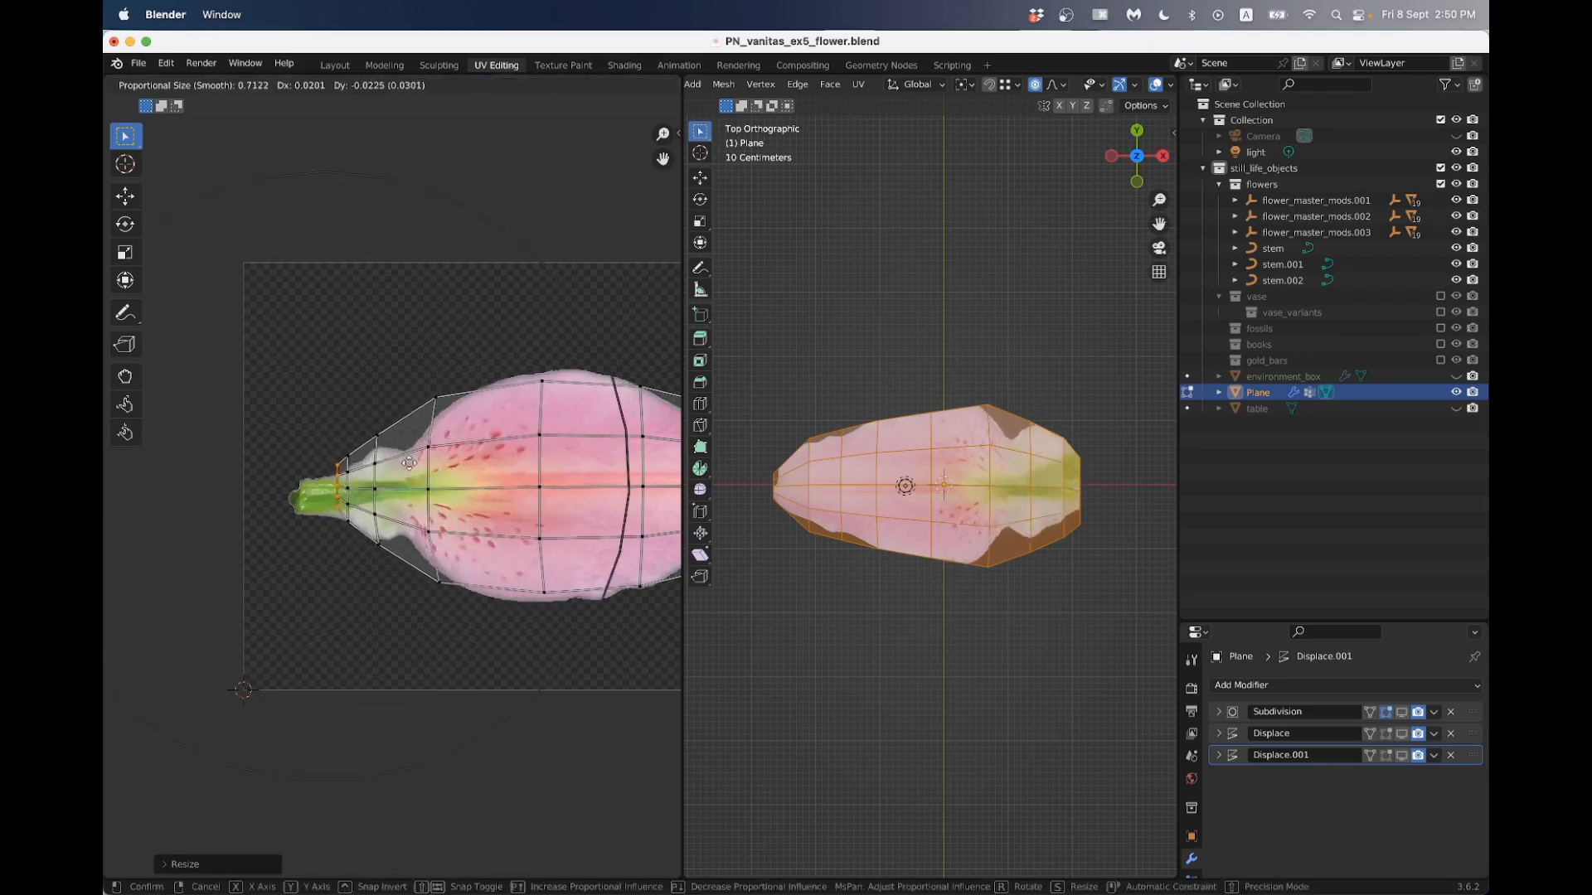
{"action": "left_click", "coordinate": [429, 471]}
- Scale the UV column at the start of the blade to about 0.86 and the column at its widest part to about 1.09
{"action": "left_click_drag", "start_coordinate": [439, 375], "coordinate": [467, 595]}
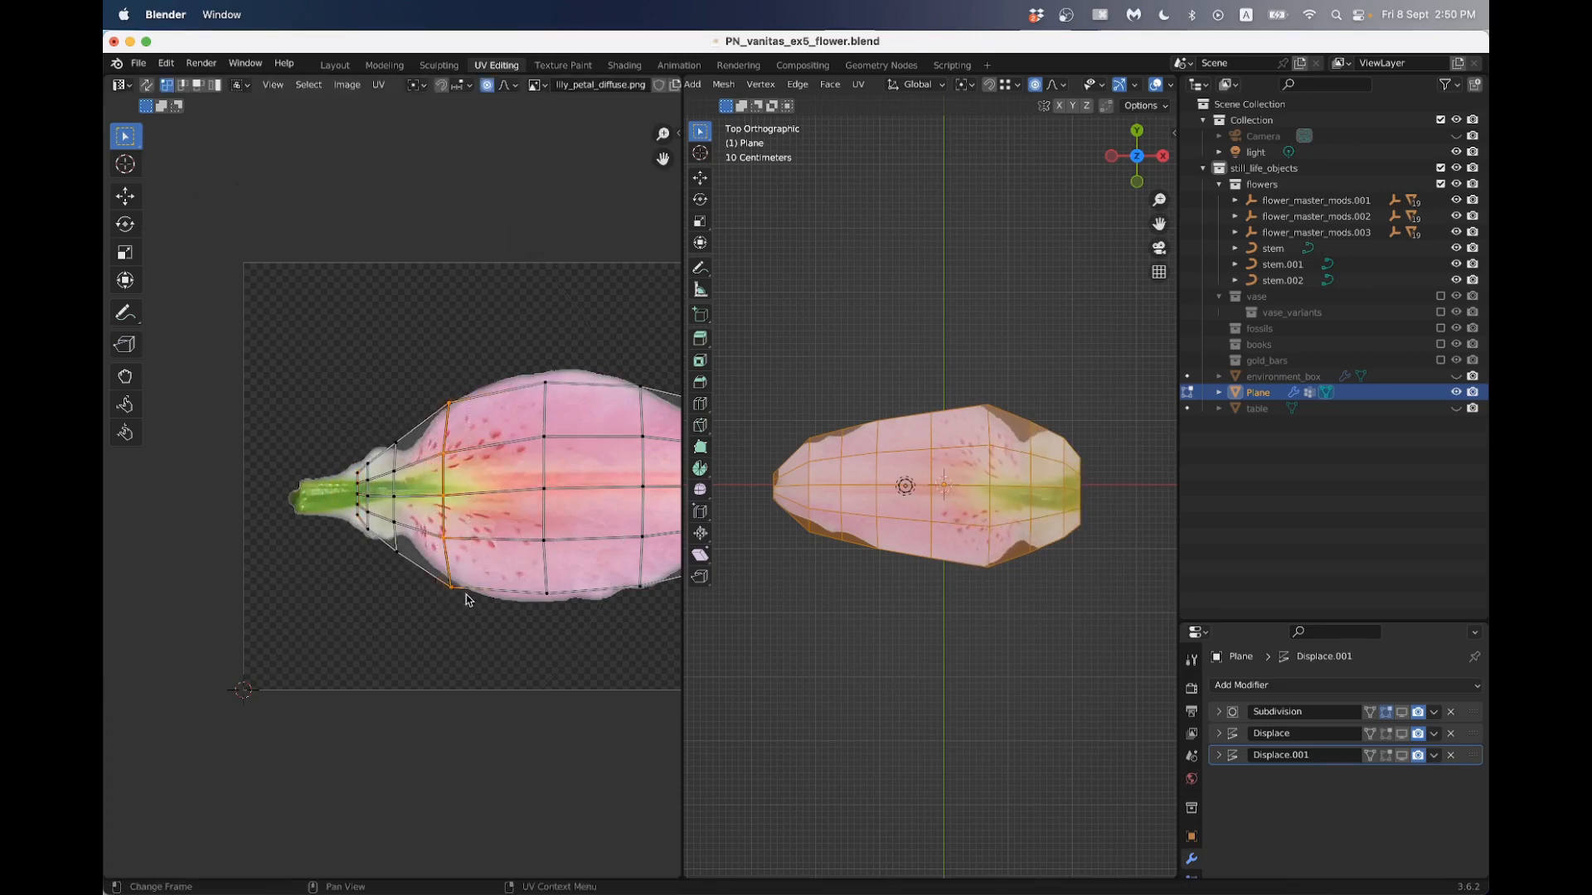
{"action": "scroll", "coordinate": [466, 599], "scroll_direction": "down", "scroll_amount": 2}
{"action": "key", "text": "s"}
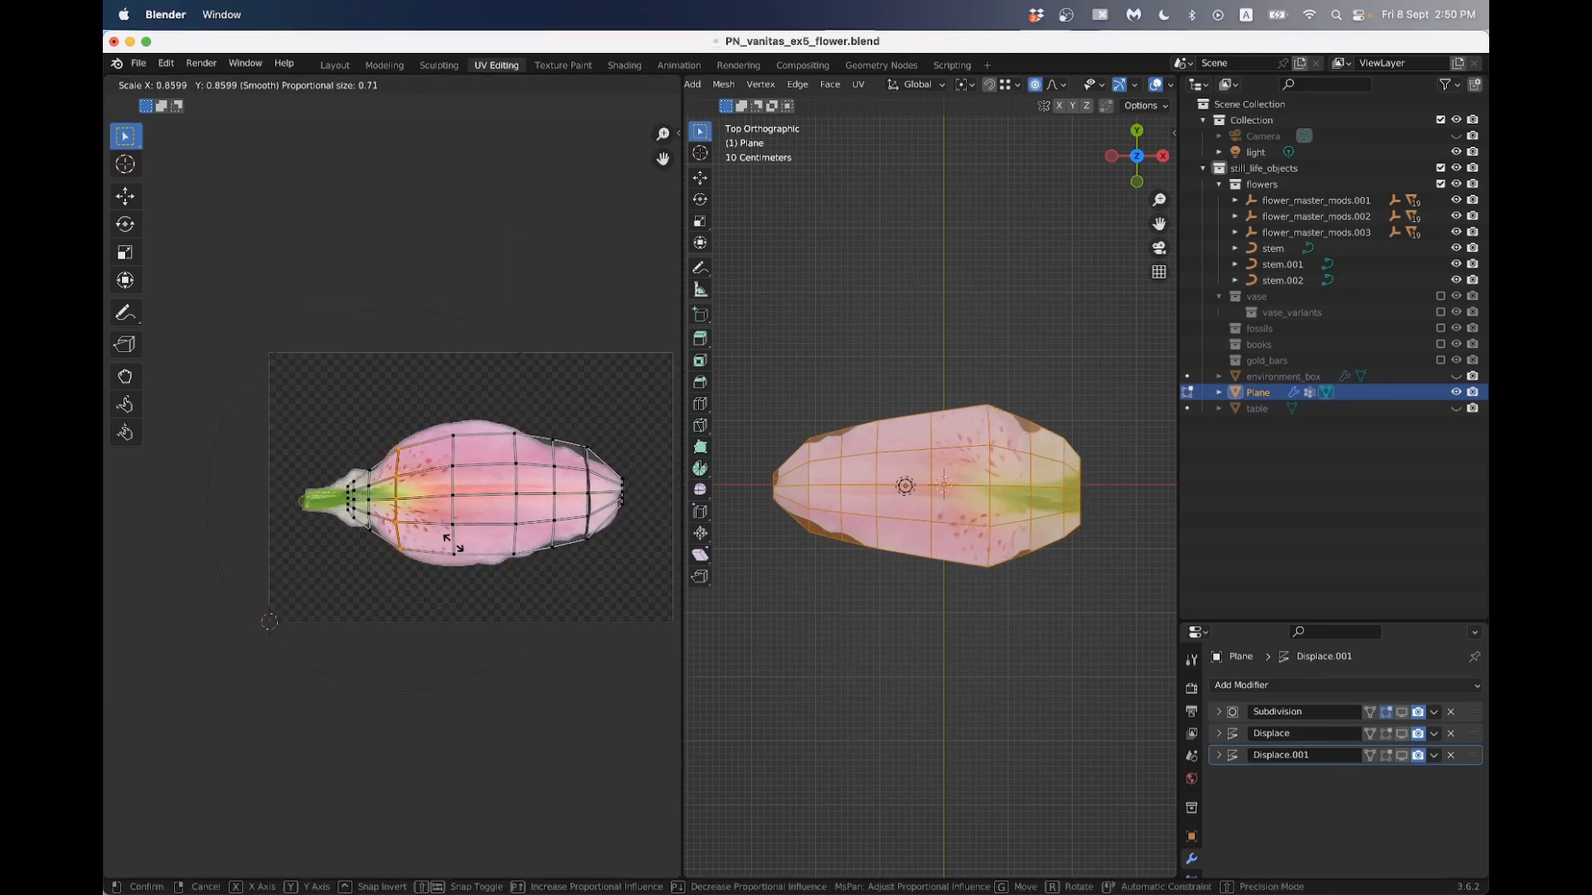
{"action": "left_click", "coordinate": [455, 544]}
{"action": "left_click_drag", "start_coordinate": [443, 417], "coordinate": [478, 579]}
{"action": "key", "text": "s"}
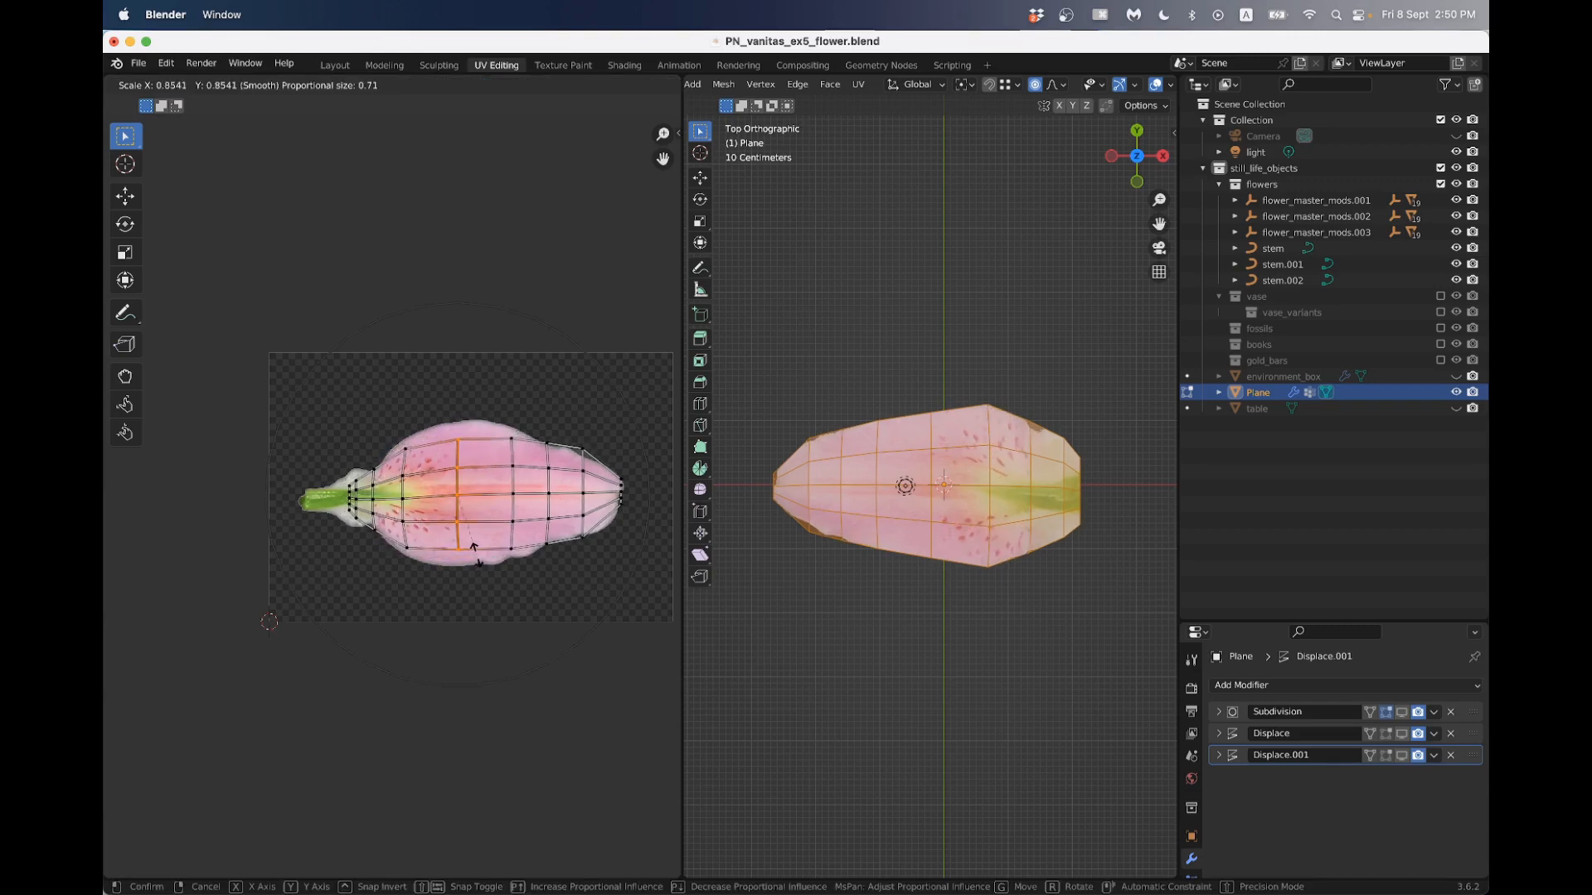
{"action": "scroll", "coordinate": [474, 546], "scroll_direction": "up", "scroll_amount": 12}
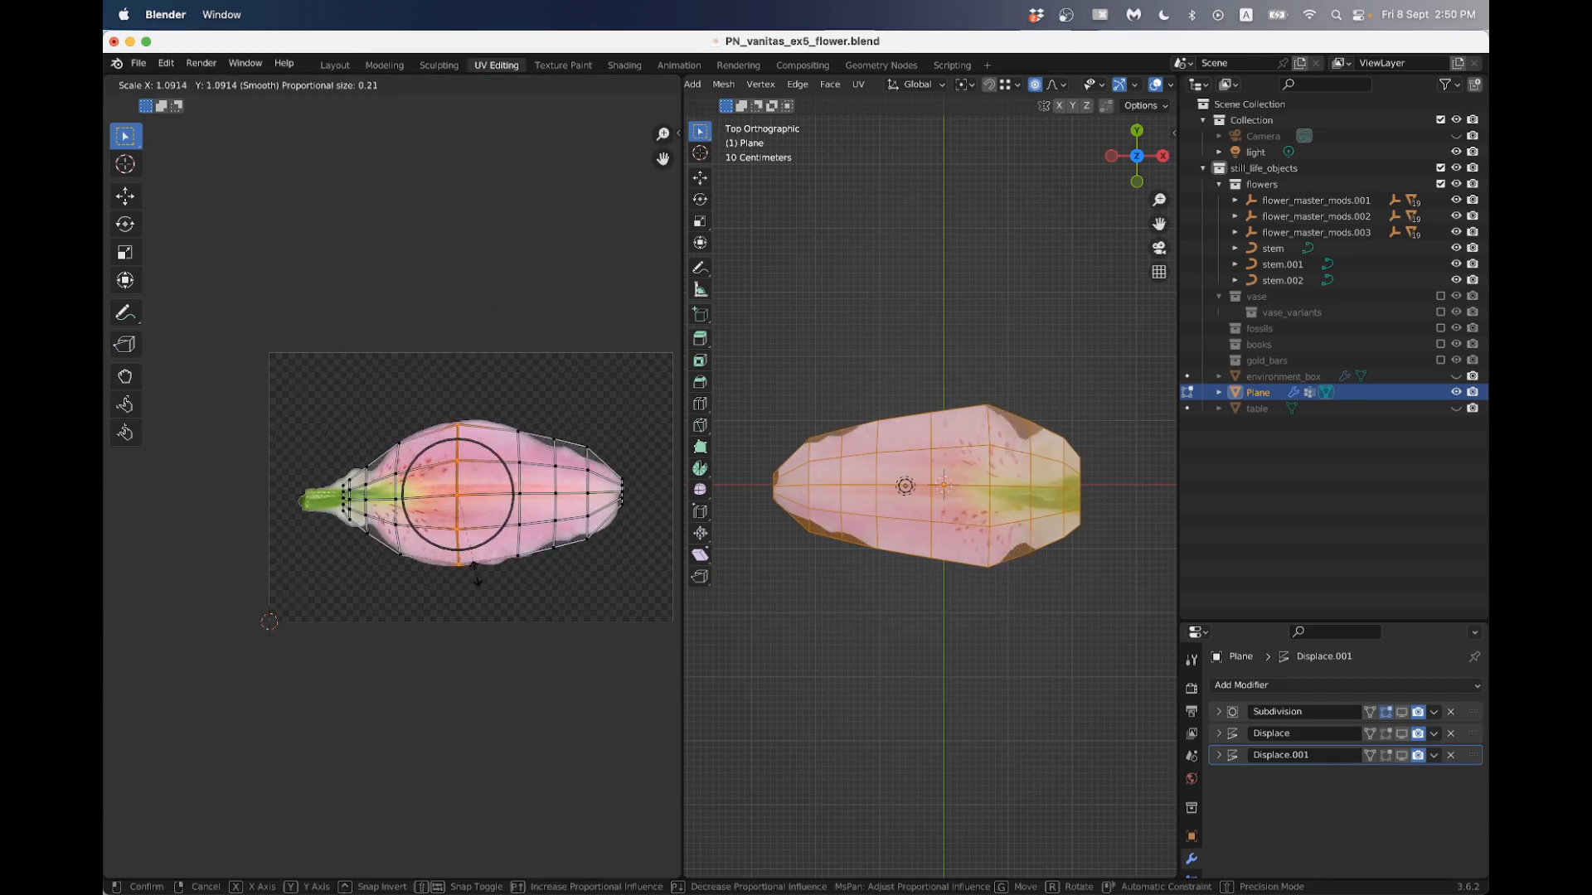
{"action": "left_click", "coordinate": [477, 574]}
- Scale each of the three UV columns between the widest part and the tip to match the petal image's outline
{"action": "left_click_drag", "start_coordinate": [510, 416], "coordinate": [526, 586]}
{"action": "key", "text": "s"}
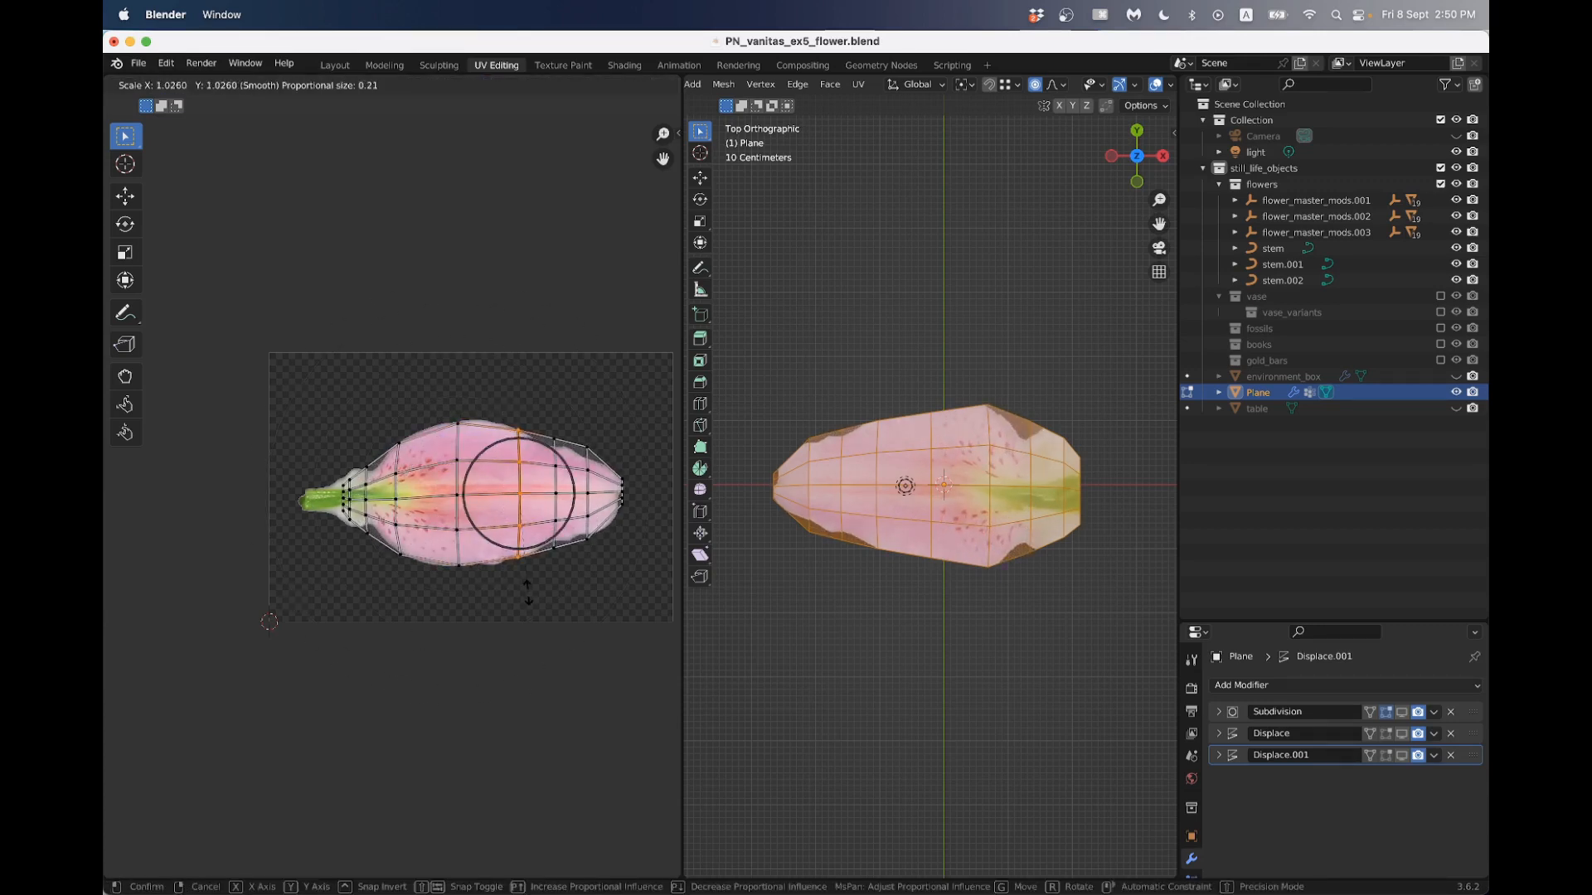
{"action": "left_click", "coordinate": [528, 586]}
{"action": "left_click_drag", "start_coordinate": [537, 424], "coordinate": [569, 575]}
{"action": "key", "text": "s"}
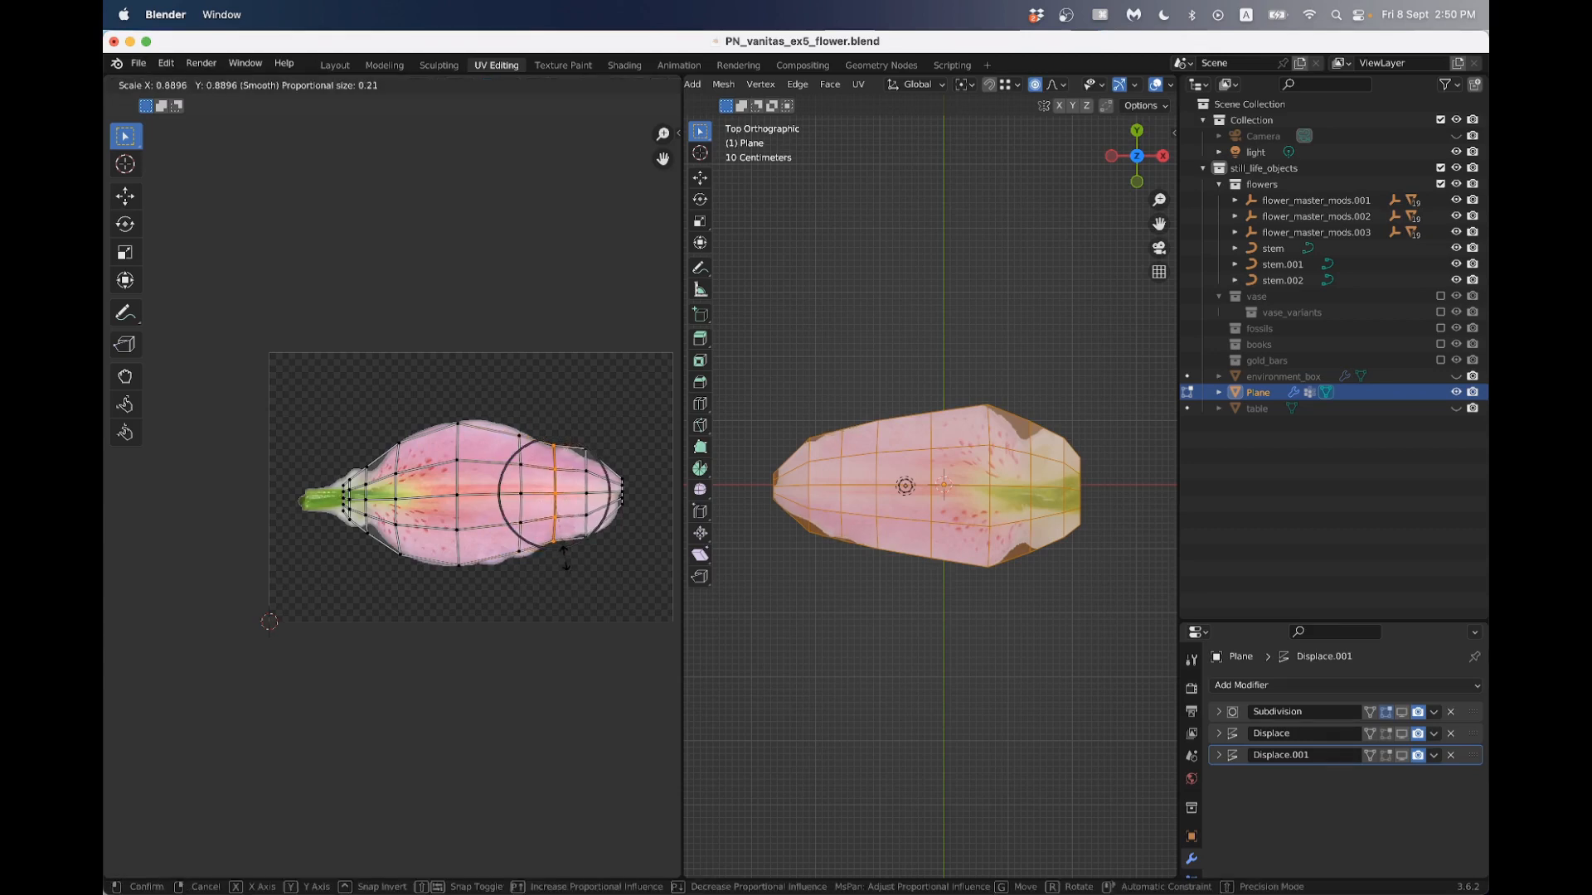
{"action": "left_click", "coordinate": [565, 553]}
{"action": "left_click_drag", "start_coordinate": [582, 426], "coordinate": [599, 551]}
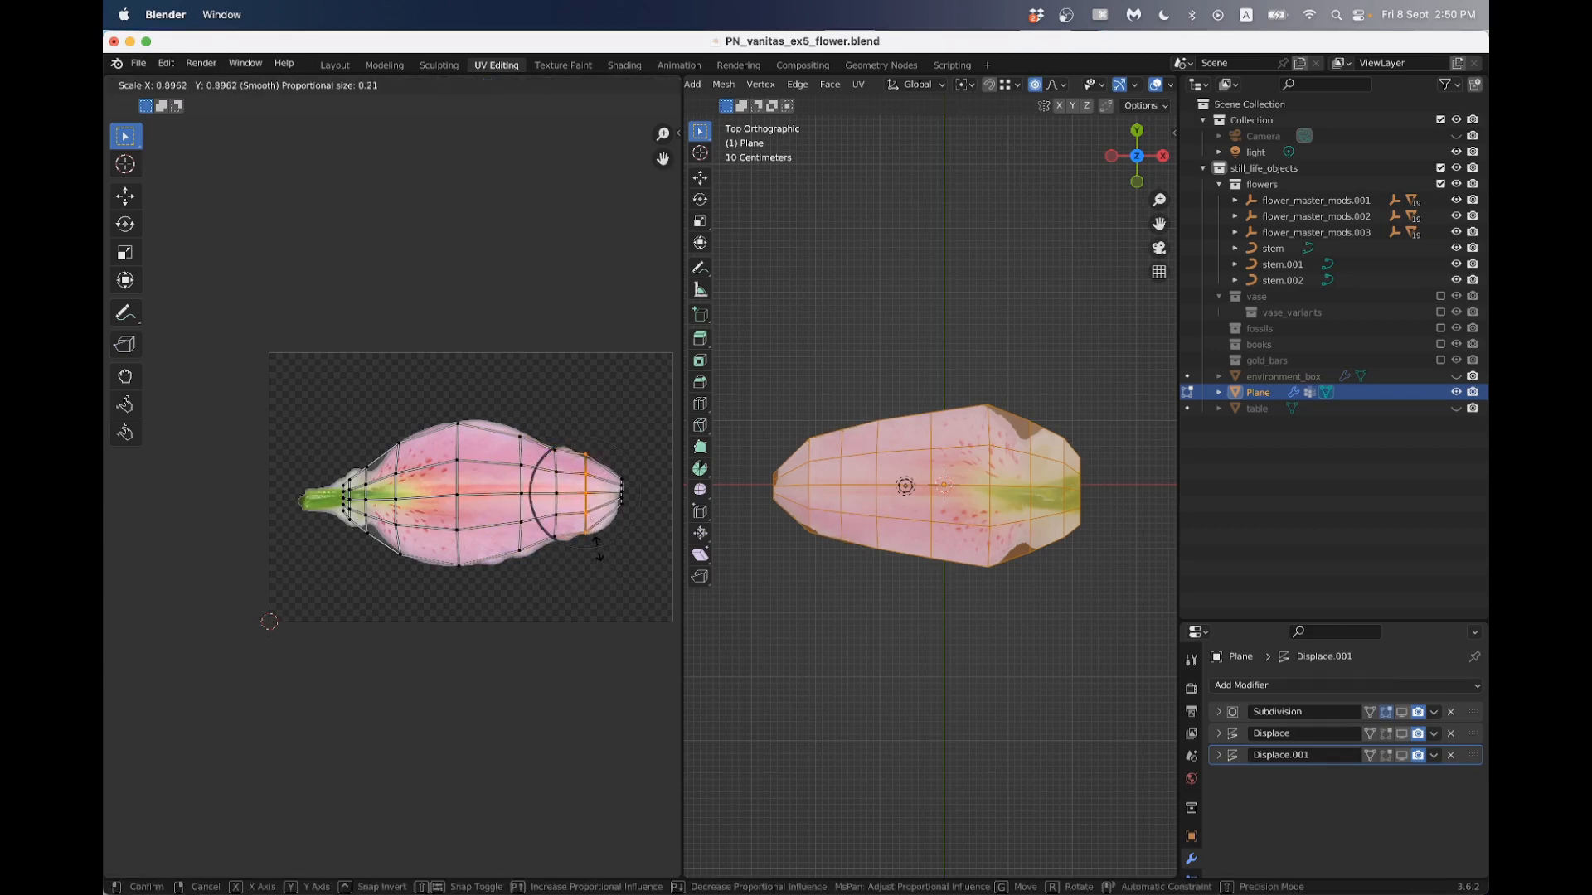
{"action": "key", "text": "s"}
{"action": "left_click", "coordinate": [601, 537]}
- Move the last UV column at the petal's tip to align with the tip in the image
{"action": "scroll", "coordinate": [600, 537], "scroll_direction": "up", "scroll_amount": 2}
{"action": "left_click_drag", "start_coordinate": [613, 414], "coordinate": [646, 536]}
{"action": "key", "text": "g"}
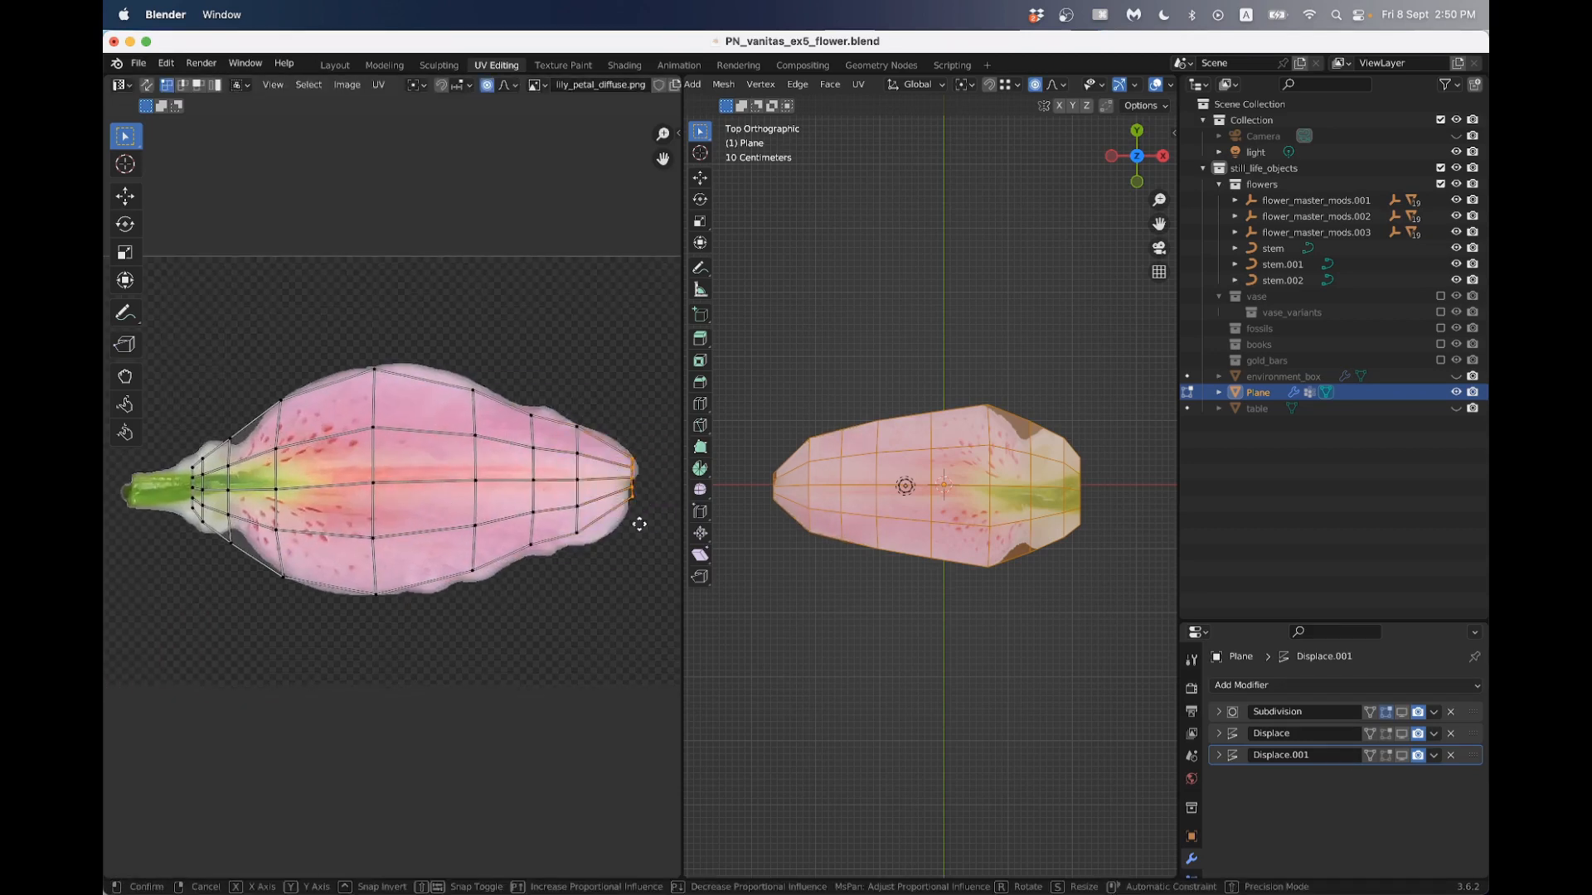
{"action": "left_click", "coordinate": [633, 526]}
- Slightly scale down the UV column at the start of the spotted blade to keep it inside the petal image
{"action": "scroll", "coordinate": [371, 518], "scroll_direction": "down", "scroll_amount": 1}
{"action": "middle_click_drag", "start_coordinate": [341, 501], "coordinate": [447, 498]}
{"action": "left_click_drag", "start_coordinate": [401, 383], "coordinate": [417, 565]}
{"action": "key", "text": "s"}
{"action": "left_click", "coordinate": [388, 509]}
- With proportional editing off, scale the third UV column from the stem to about 0.89 and move it toward the blade
{"action": "scroll", "coordinate": [388, 509], "scroll_direction": "up", "scroll_amount": 1}
{"action": "middle_click_drag", "start_coordinate": [387, 508], "coordinate": [556, 489], "text": "shift"}
{"action": "scroll", "coordinate": [490, 438], "scroll_direction": "up", "scroll_amount": 2}
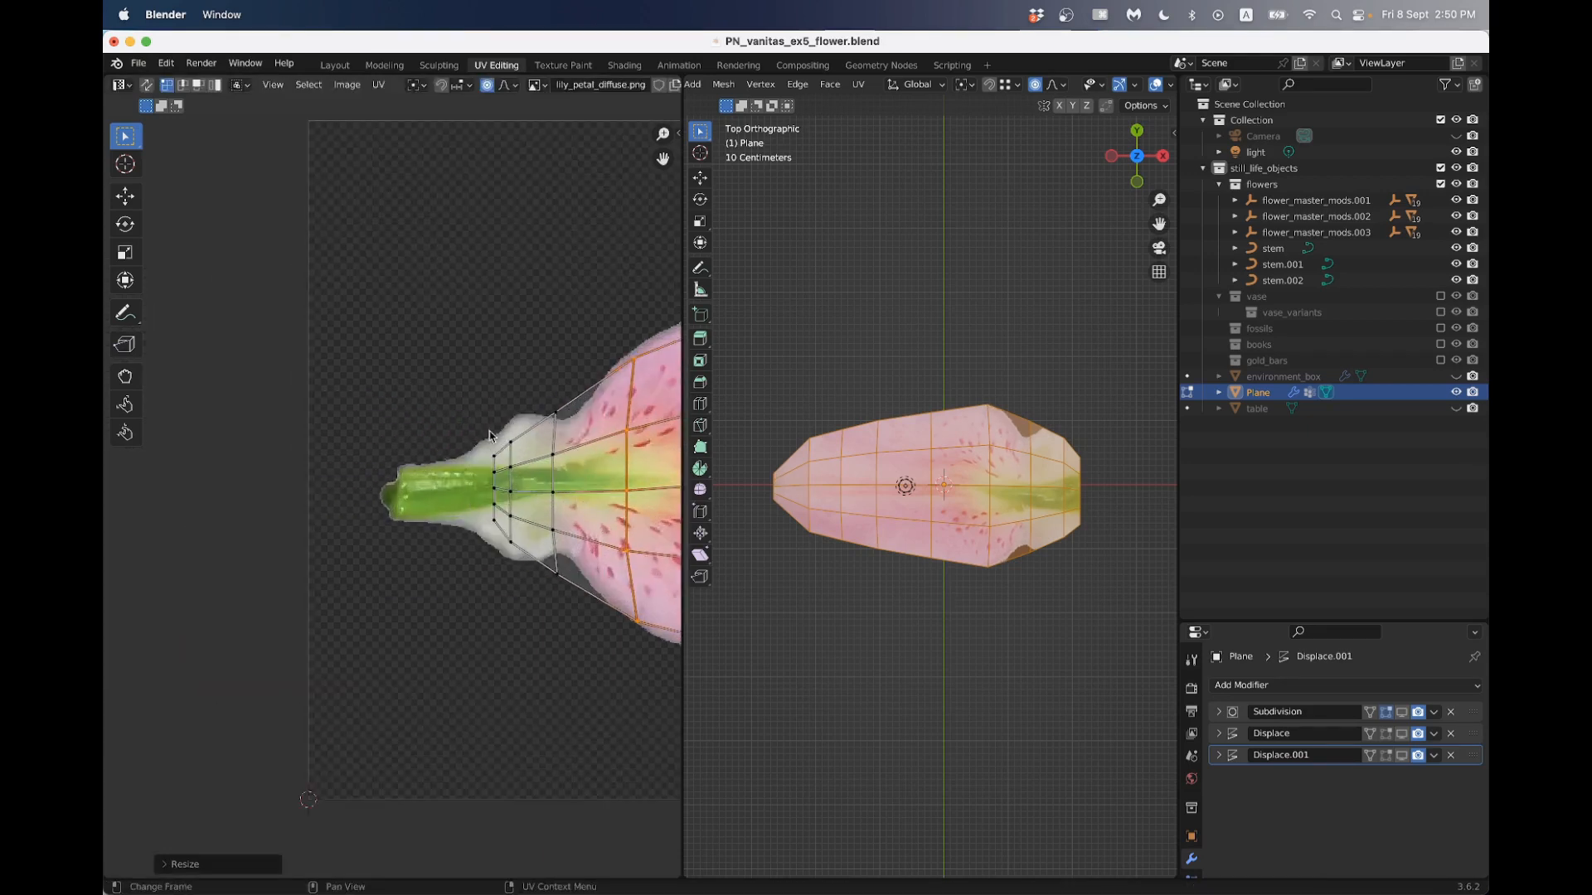
{"action": "left_click", "coordinate": [489, 85]}
{"action": "scroll", "coordinate": [650, 440], "scroll_direction": "down", "scroll_amount": 2}
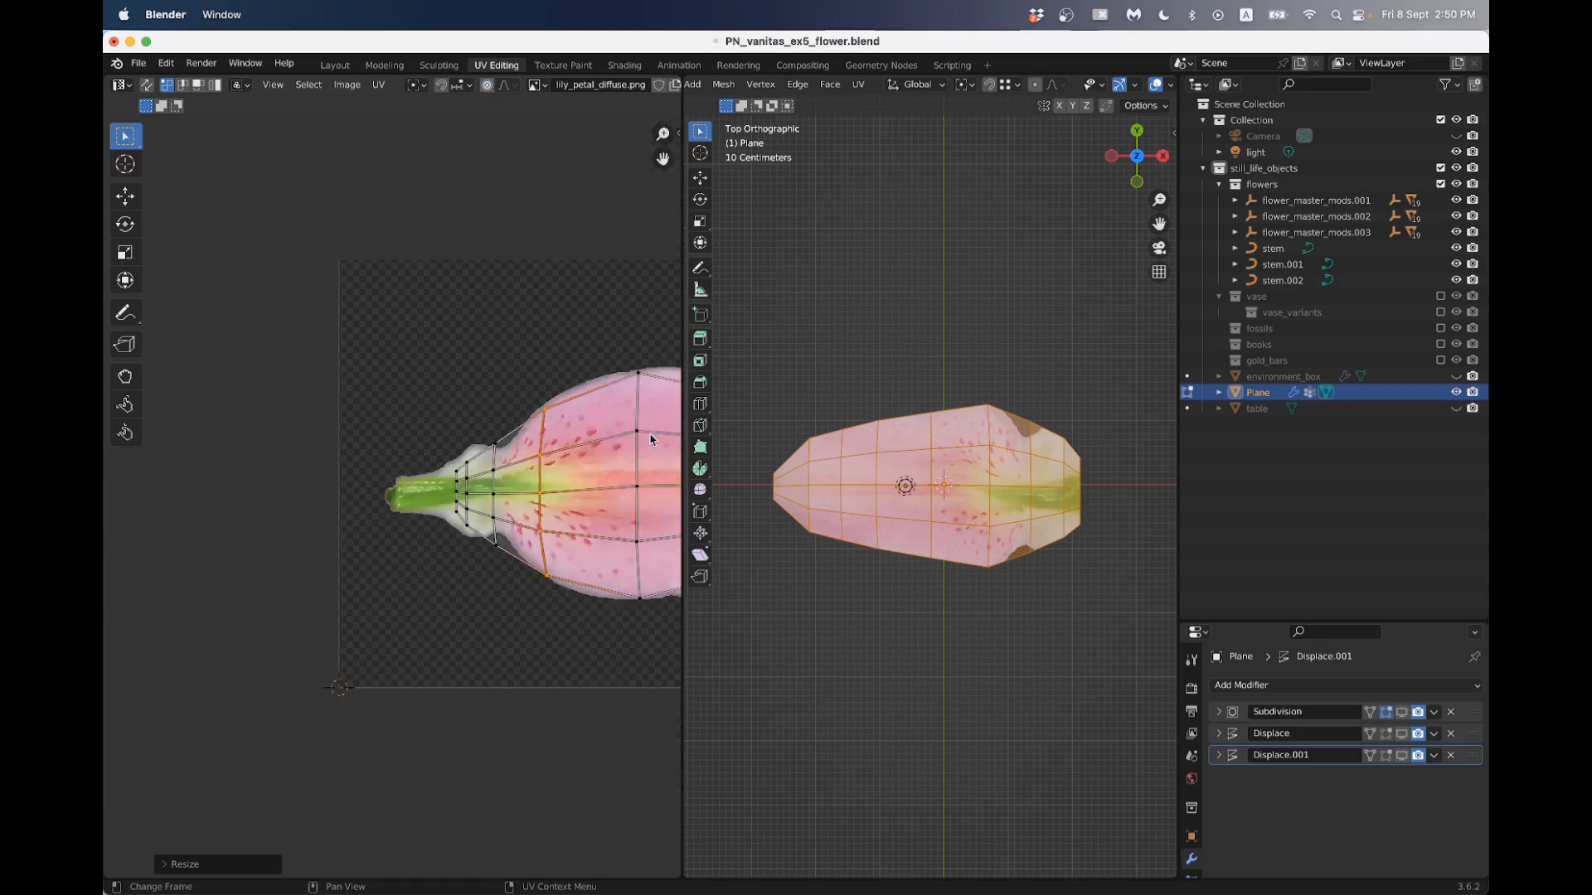
{"action": "middle_click_drag", "start_coordinate": [650, 440], "coordinate": [641, 437], "text": "shift"}
{"action": "left_click_drag", "start_coordinate": [468, 410], "coordinate": [499, 549]}
{"action": "scroll", "coordinate": [528, 552], "scroll_direction": "up", "scroll_amount": 2}
{"action": "key", "text": "s"}
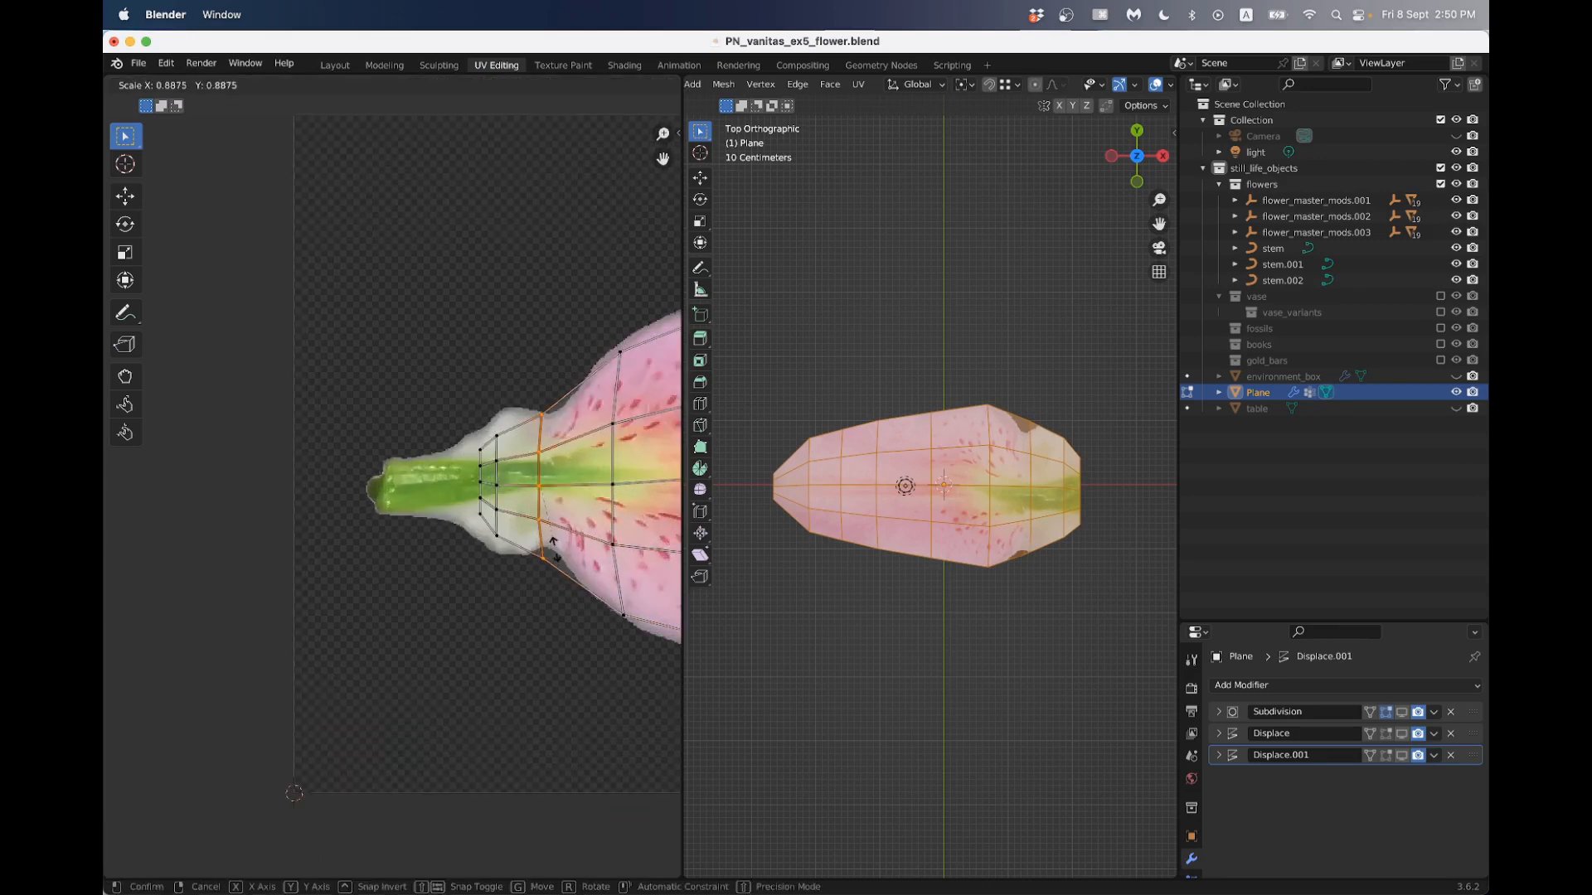
{"action": "left_click", "coordinate": [551, 543]}
{"action": "key", "text": "g"}
{"action": "left_click", "coordinate": [537, 483]}
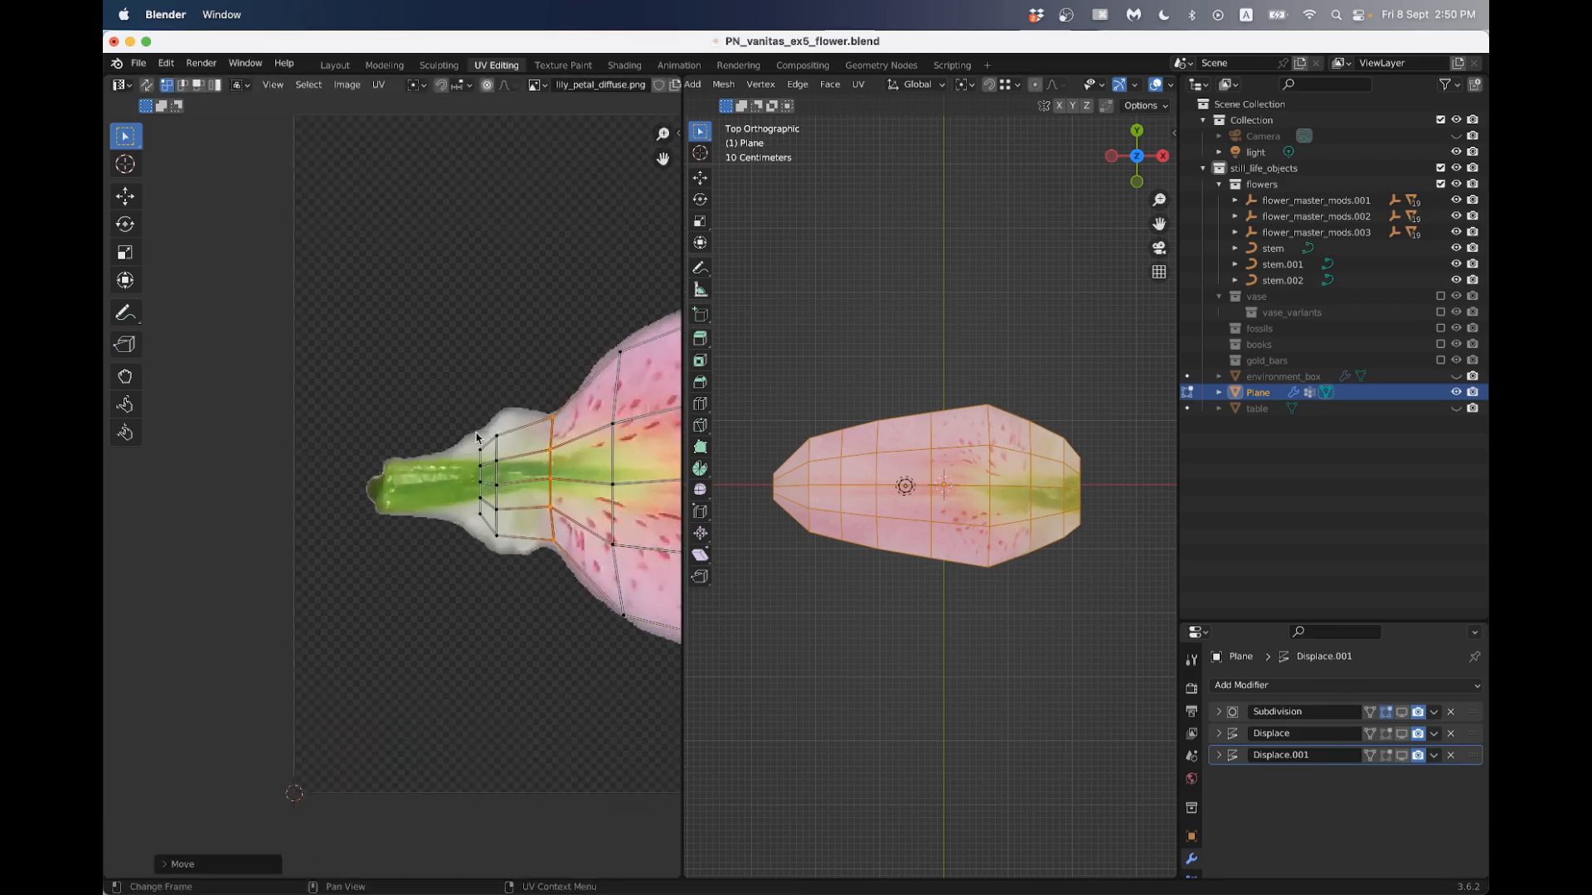
- Select the outermost UV column at the stem end and scale it to fit the petal base
{"action": "left_click_drag", "start_coordinate": [474, 435], "coordinate": [482, 525]}
{"action": "key", "text": "s"}
{"action": "left_click", "coordinate": [470, 517]}
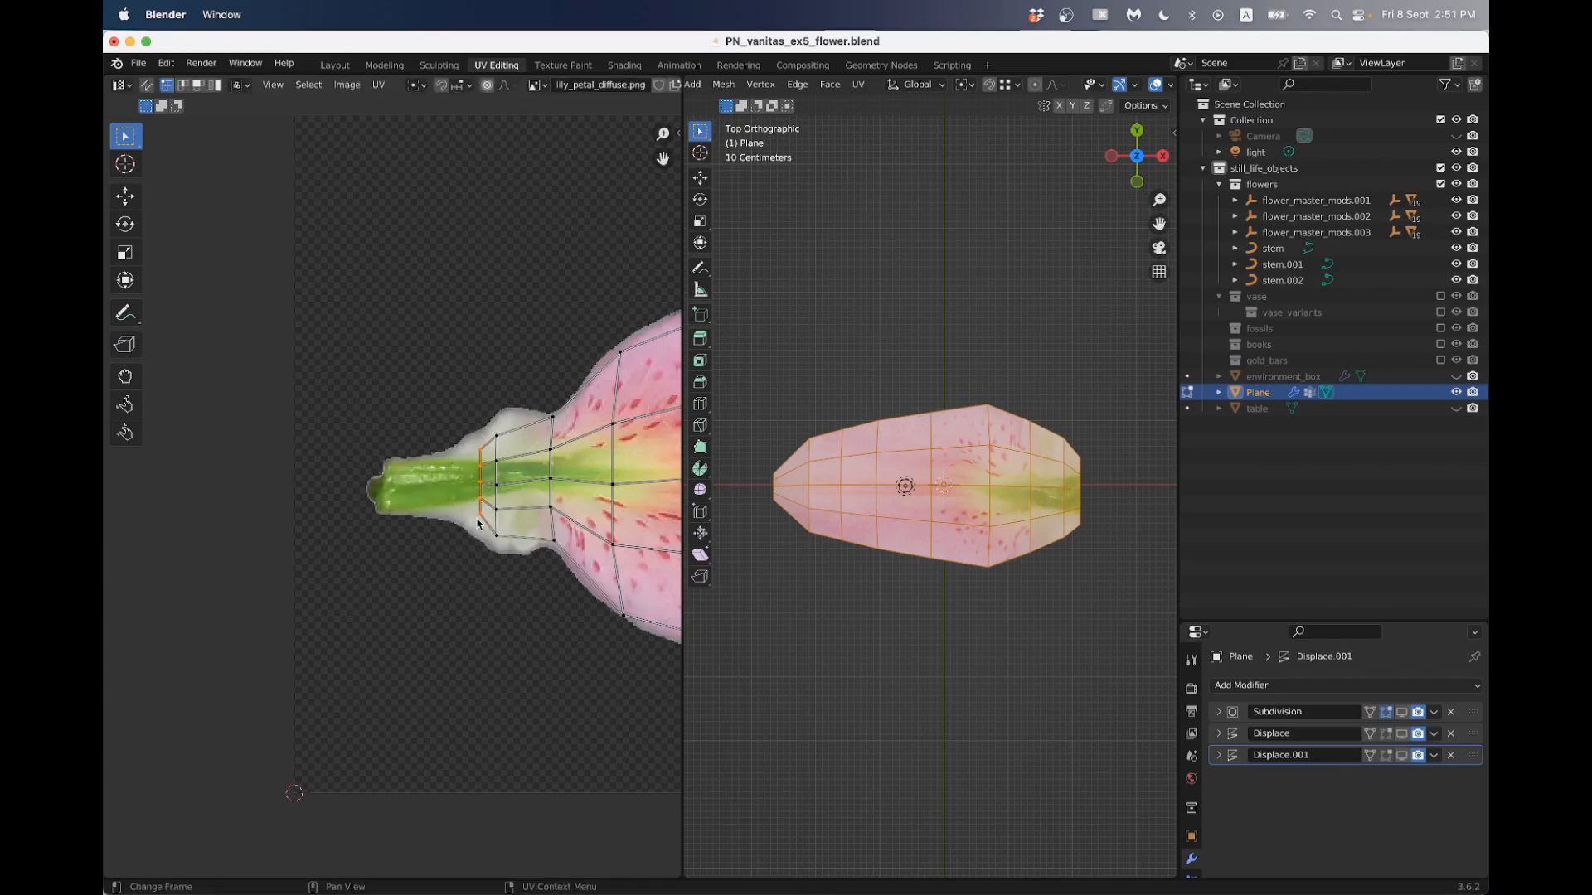
- Move the outermost UV column onto the green stem near its end and scale it to the stem's width
{"action": "key", "text": "s"}
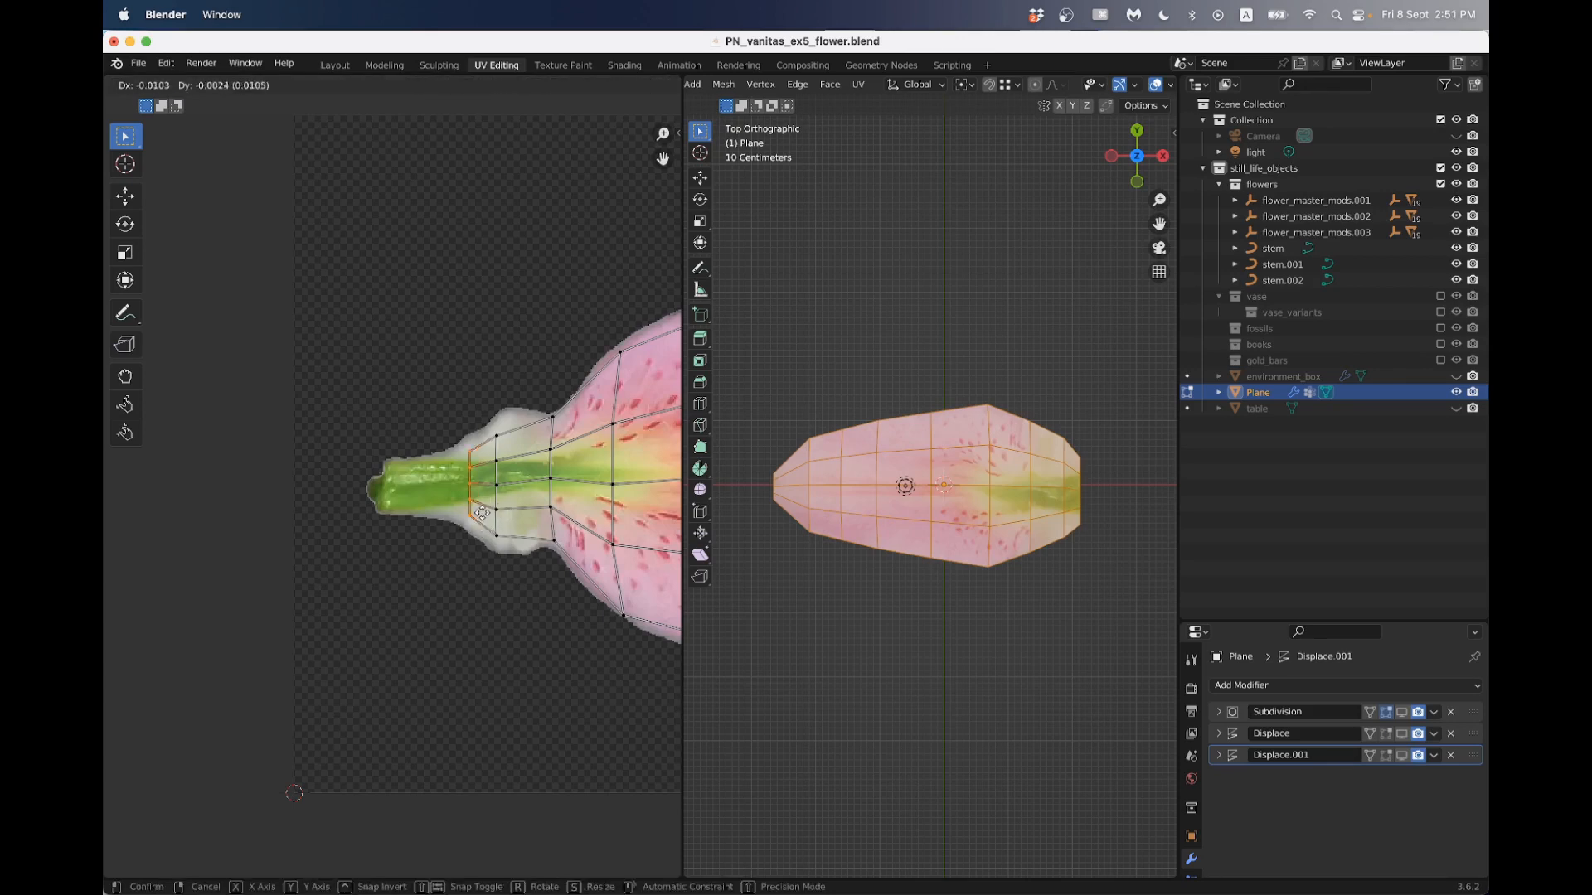
{"action": "left_click", "coordinate": [421, 501]}
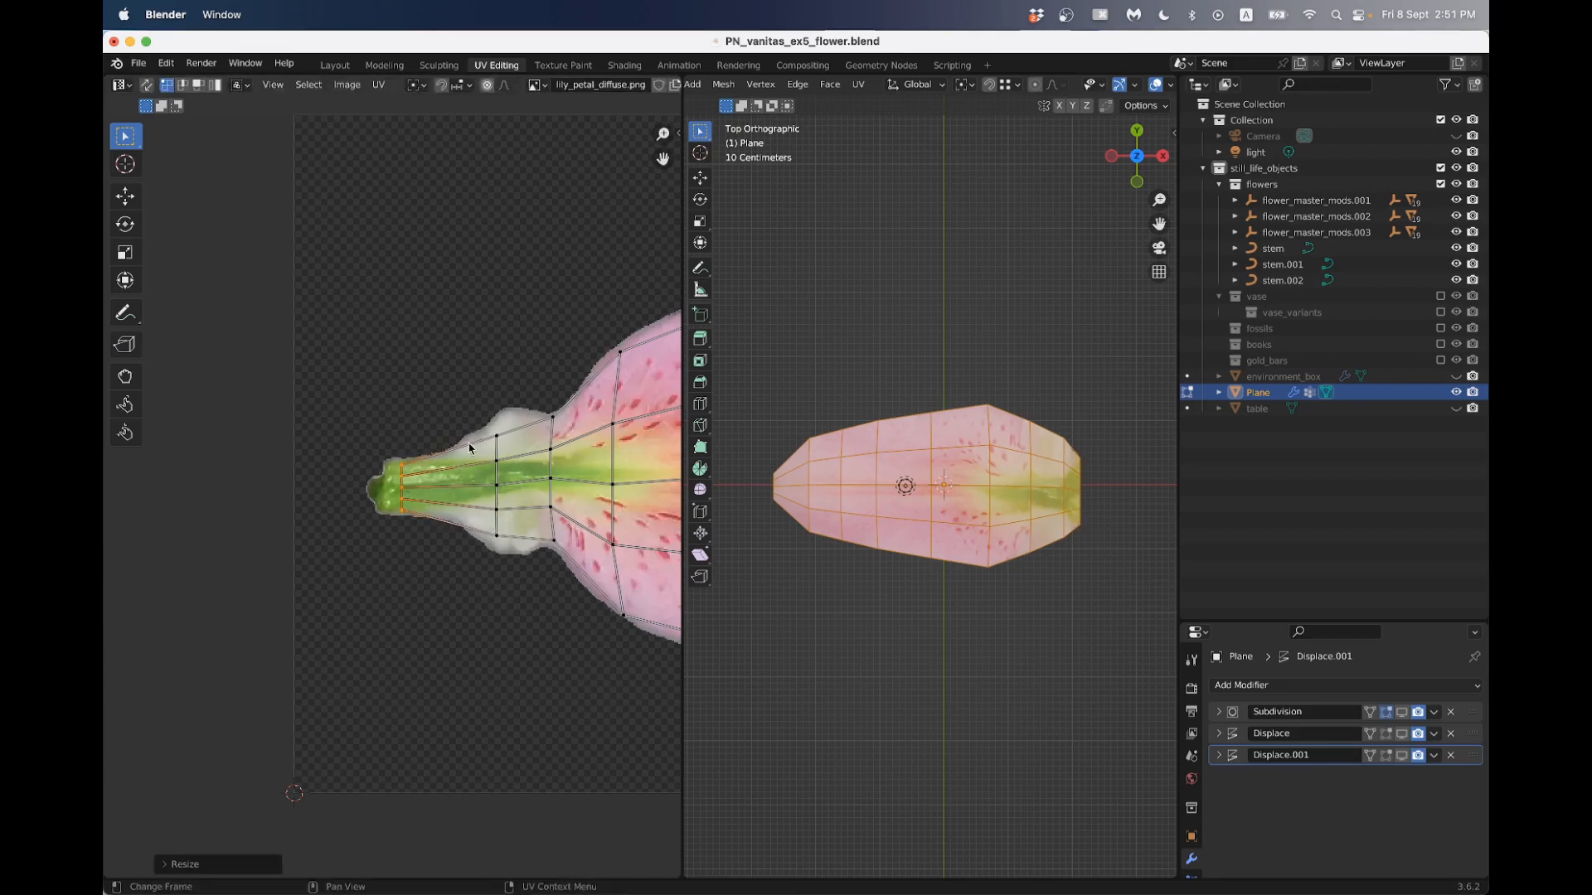
- Select the second UV column from the stem, move it toward the stem and scale it to fit the white petal base
{"action": "left_click_drag", "start_coordinate": [470, 427], "coordinate": [508, 533]}
{"action": "key", "text": "g"}
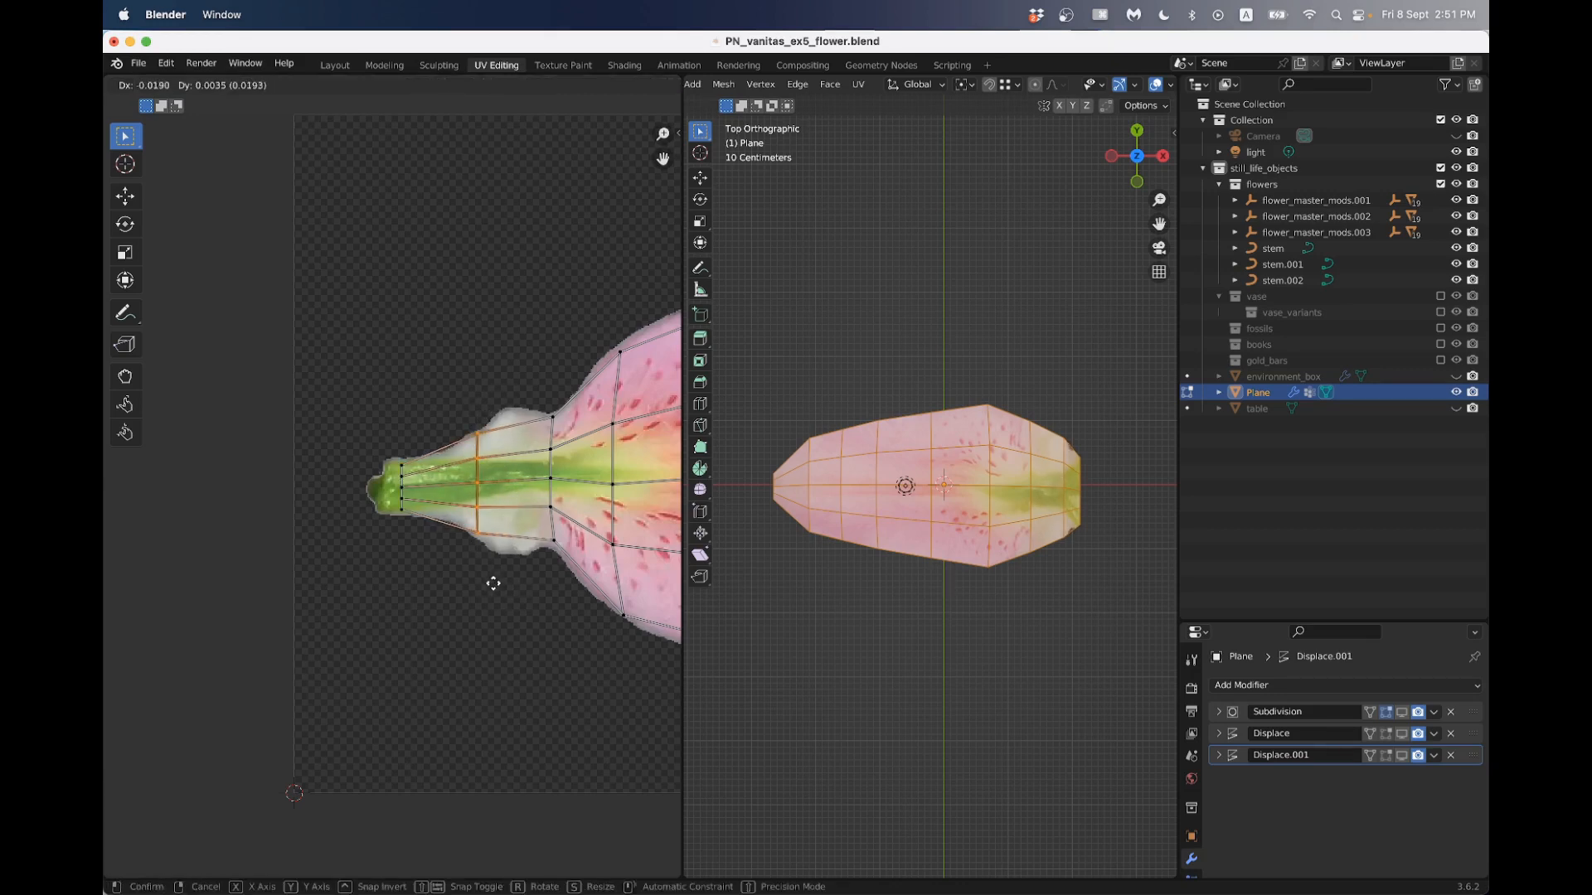
{"action": "left_click", "coordinate": [490, 577]}
{"action": "key", "text": "s"}
{"action": "left_click", "coordinate": [490, 535]}
{"action": "key", "text": "g"}
{"action": "key", "text": "s"}
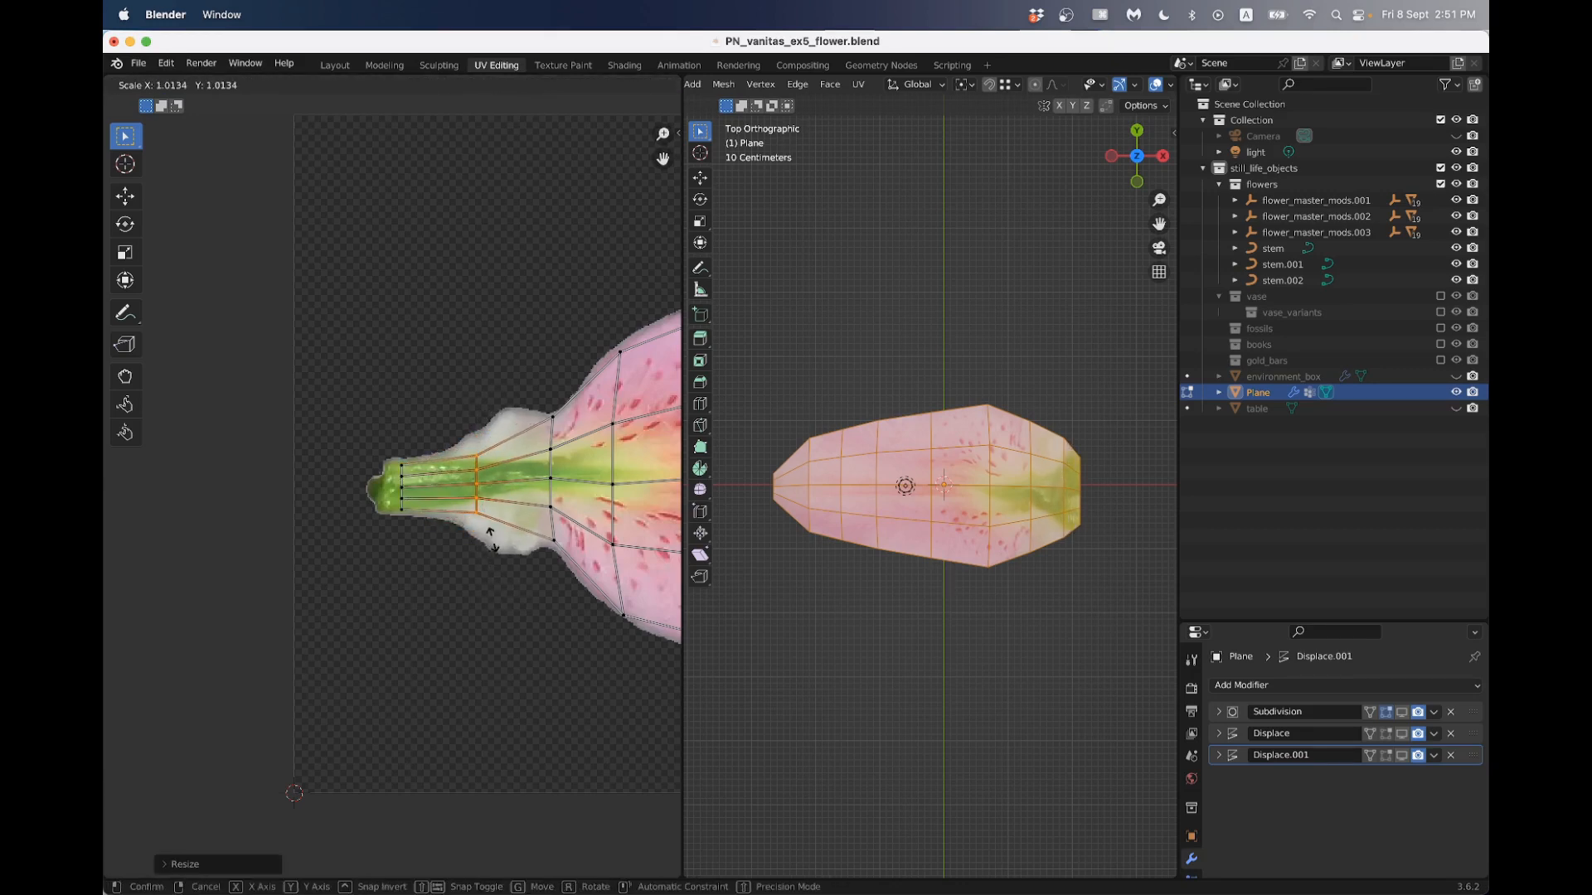
{"action": "left_click", "coordinate": [493, 539]}
{"action": "key", "text": "s"}
{"action": "left_click", "coordinate": [502, 557]}
{"action": "key", "text": "g"}
{"action": "left_click", "coordinate": [500, 560]}
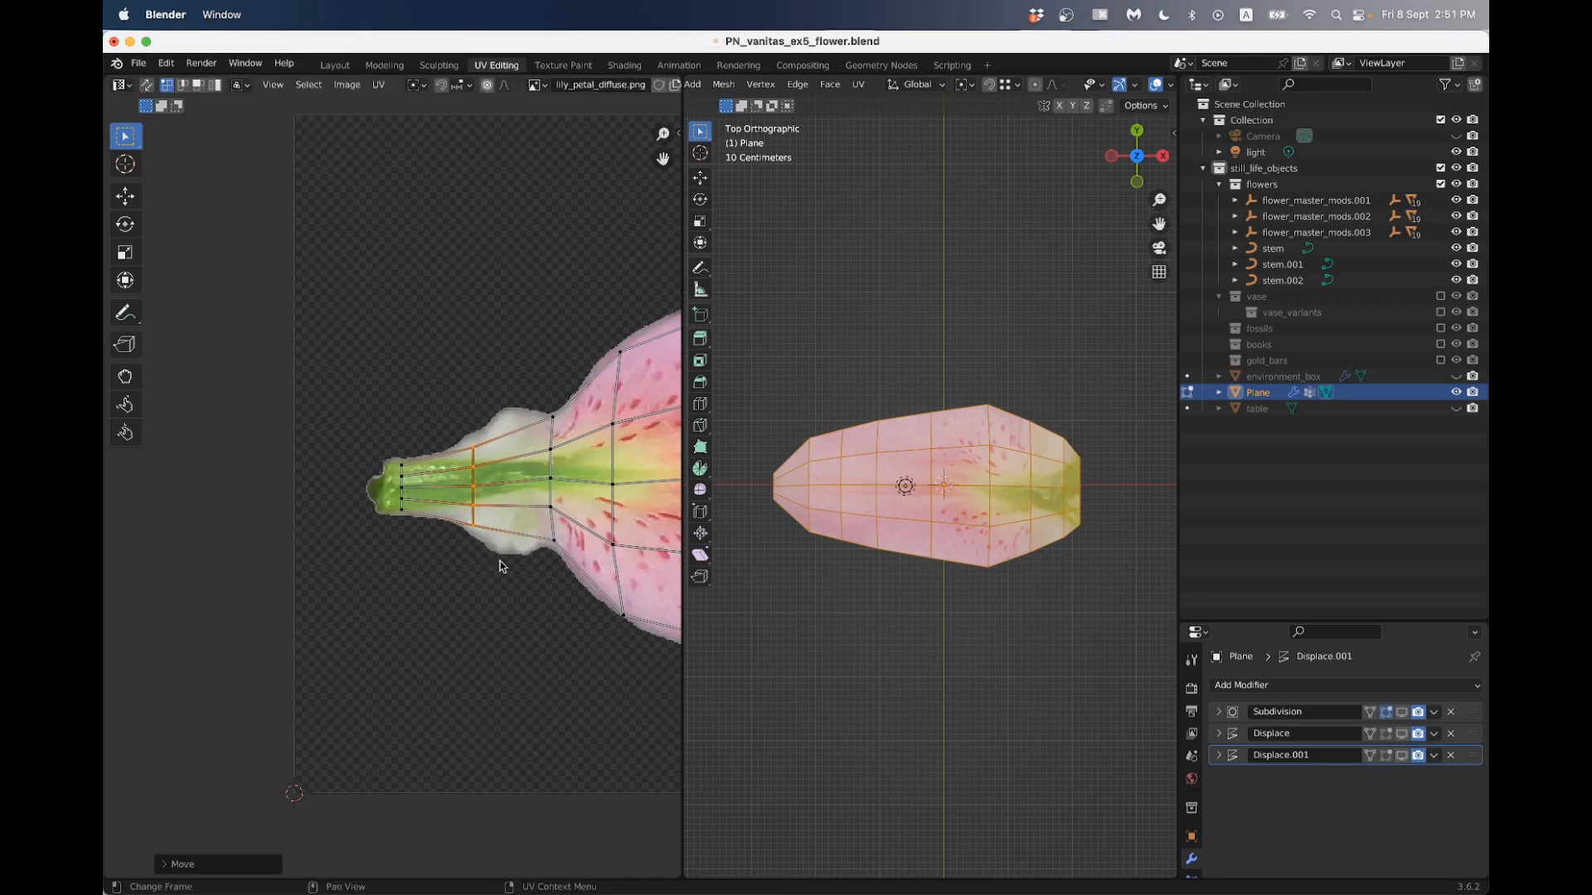
- Move the third UV column slightly toward the stem and scale it to the narrow start of the spotted blade
{"action": "left_click_drag", "start_coordinate": [527, 381], "coordinate": [567, 555]}
{"action": "key", "text": "g"}
{"action": "left_click", "coordinate": [560, 572]}
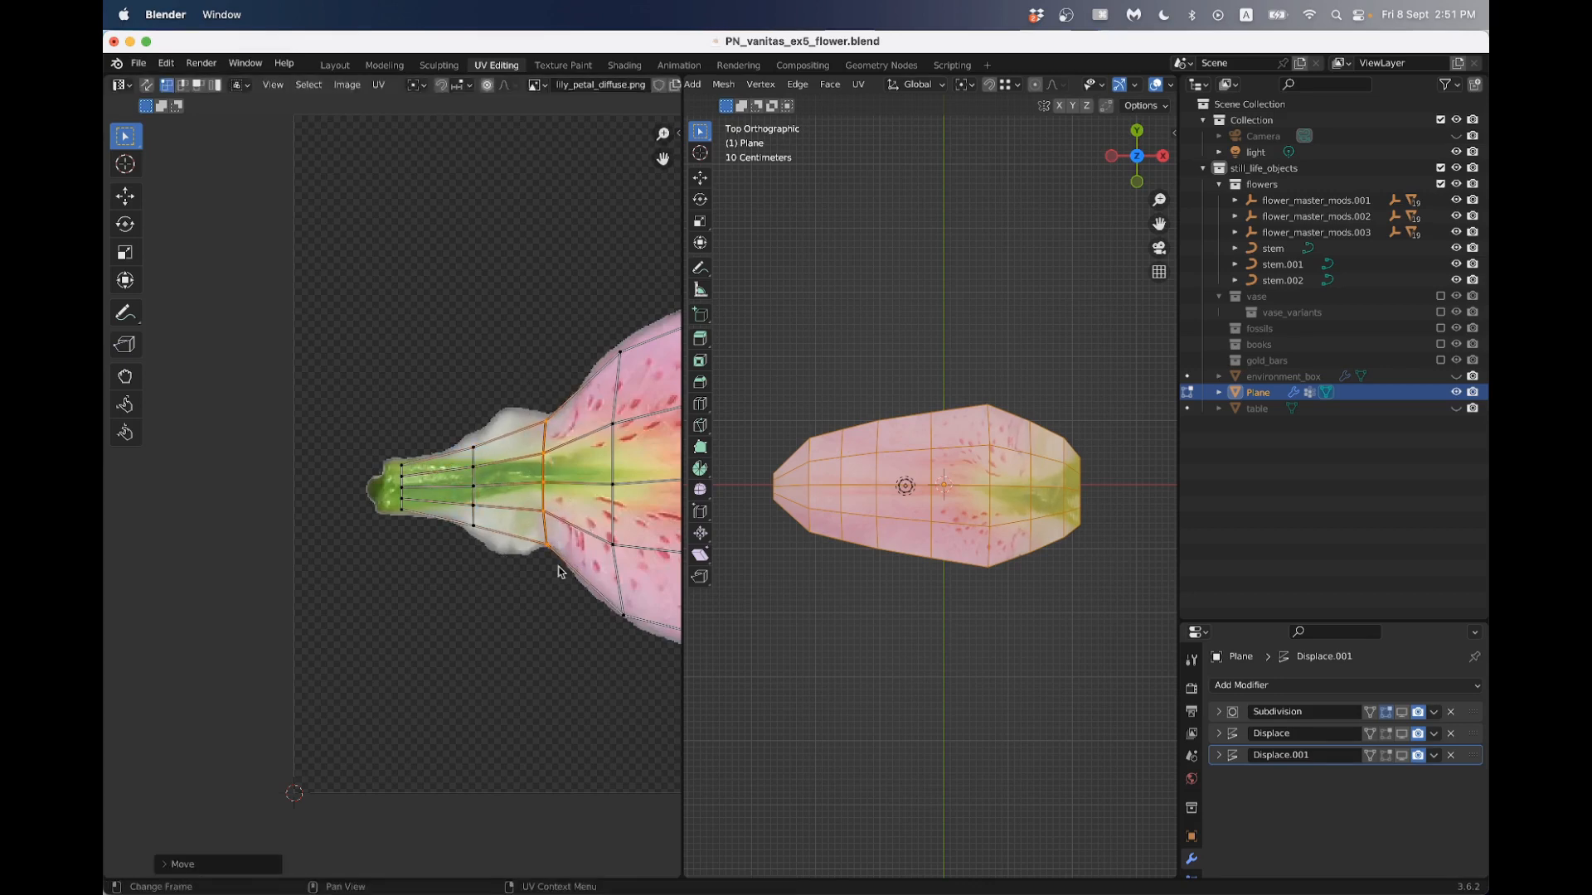
{"action": "key", "text": "s"}
{"action": "left_click", "coordinate": [561, 569]}
{"action": "scroll", "coordinate": [570, 552], "scroll_direction": "down", "scroll_amount": 3}
{"action": "scroll", "coordinate": [539, 550], "scroll_direction": "up", "scroll_amount": 2}
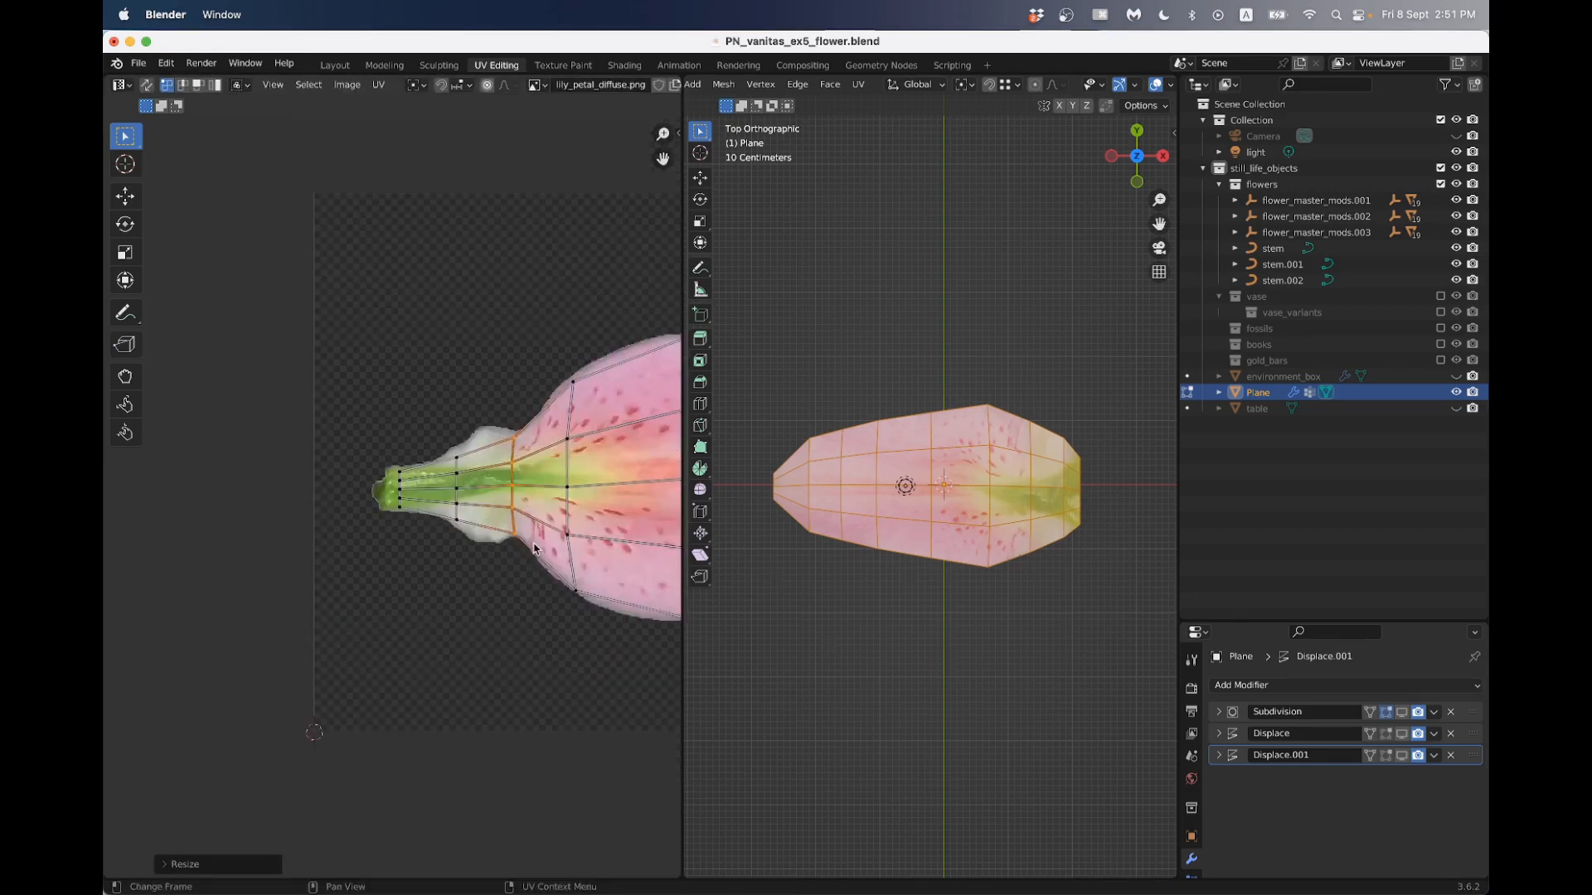
{"action": "scroll", "coordinate": [534, 548], "scroll_direction": "down", "scroll_amount": 3}
{"action": "middle_click_drag", "start_coordinate": [553, 555], "coordinate": [476, 542]}
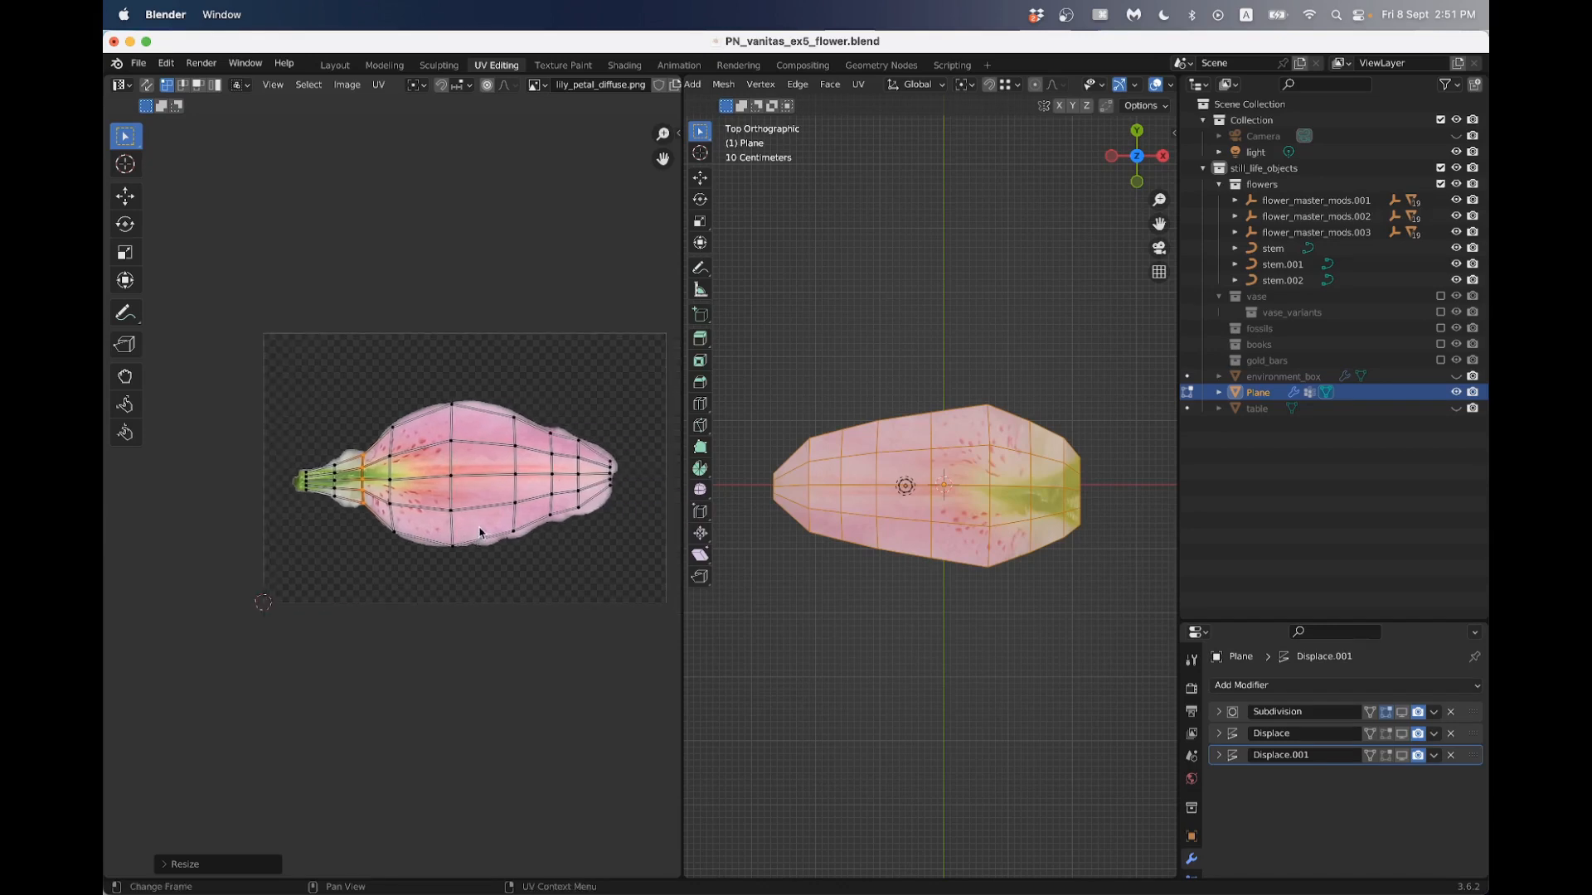
- Return to Object Mode and turn on viewport display for the petal's Subdivision, Displace and Displace.001 modifiers
{"action": "key", "text": "Tab"}
{"action": "middle_click_drag", "start_coordinate": [771, 547], "coordinate": [903, 555]}
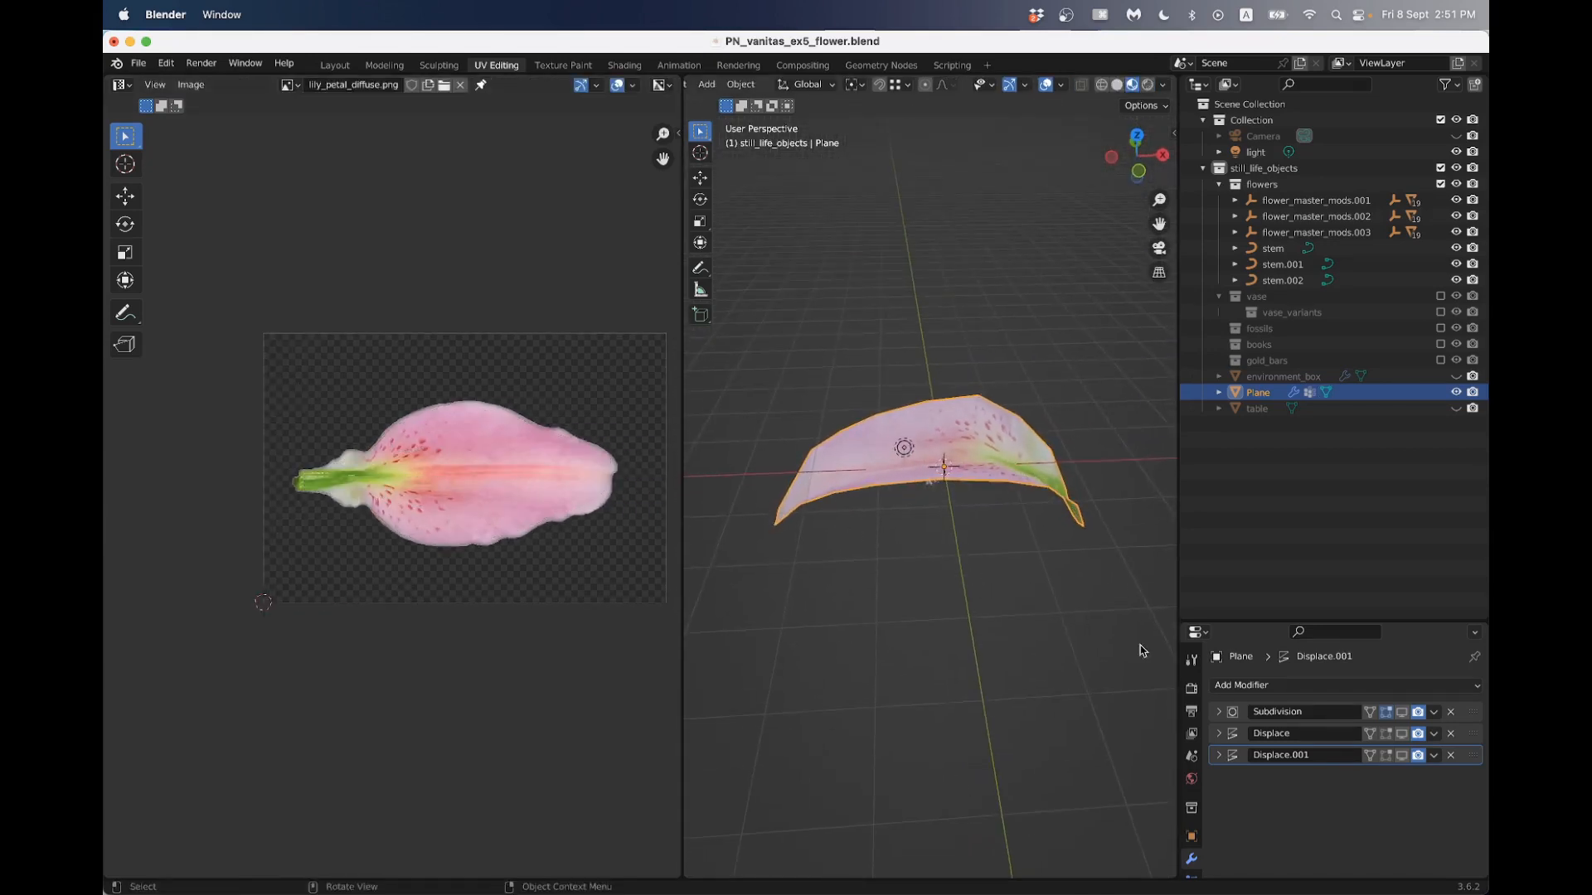
{"action": "left_click", "coordinate": [1402, 757]}
{"action": "left_click", "coordinate": [1402, 735]}
{"action": "left_click", "coordinate": [1402, 713]}
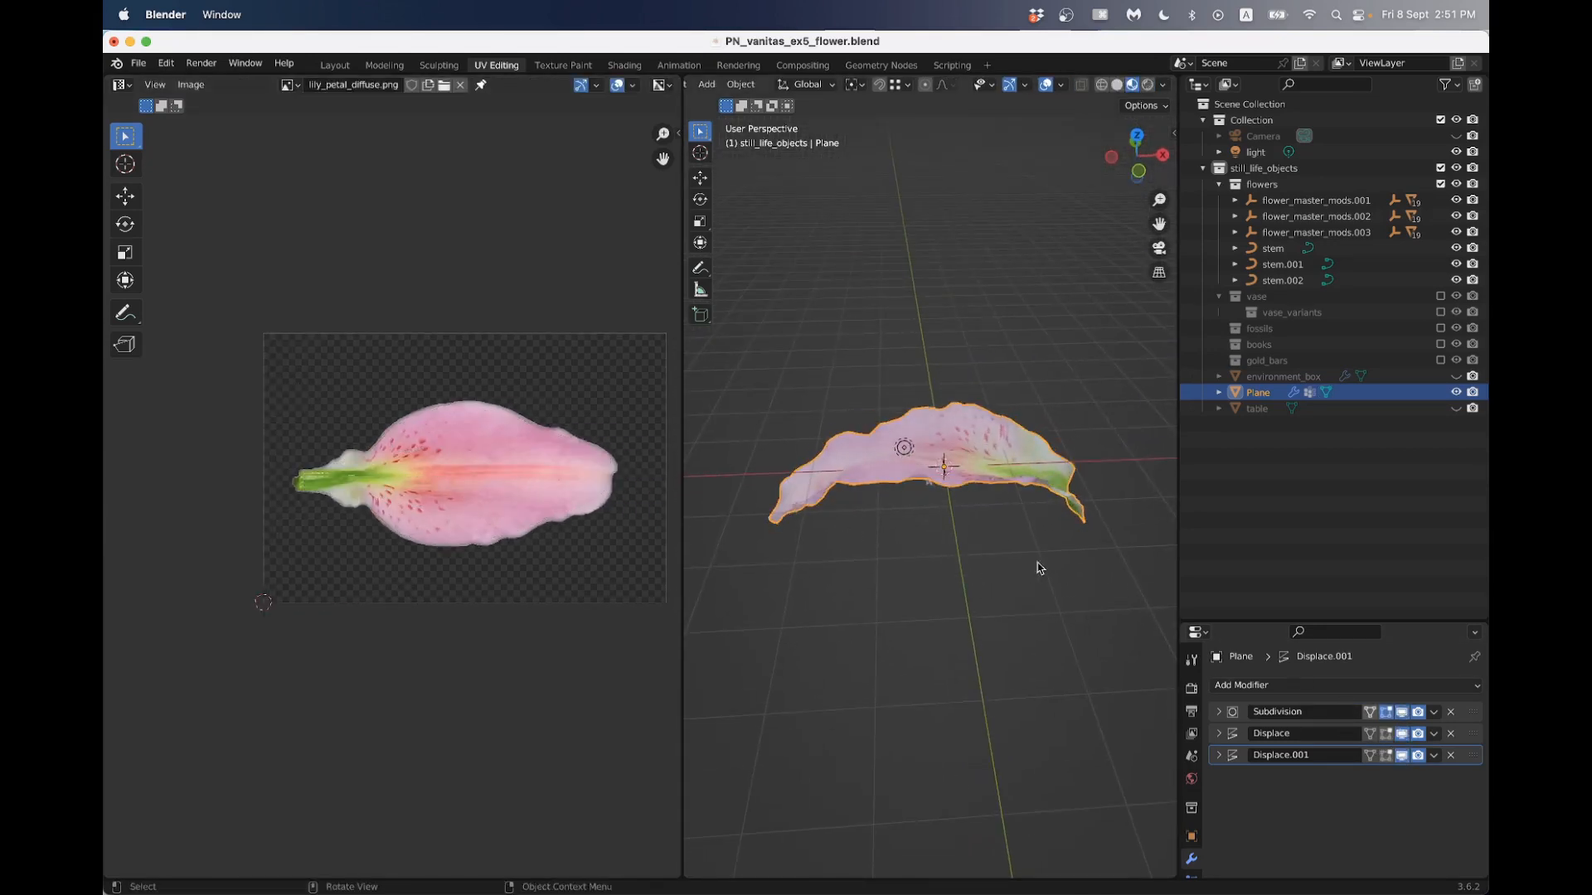
{"action": "middle_click_drag", "start_coordinate": [1039, 568], "coordinate": [989, 615]}
{"action": "left_click", "coordinate": [986, 610]}
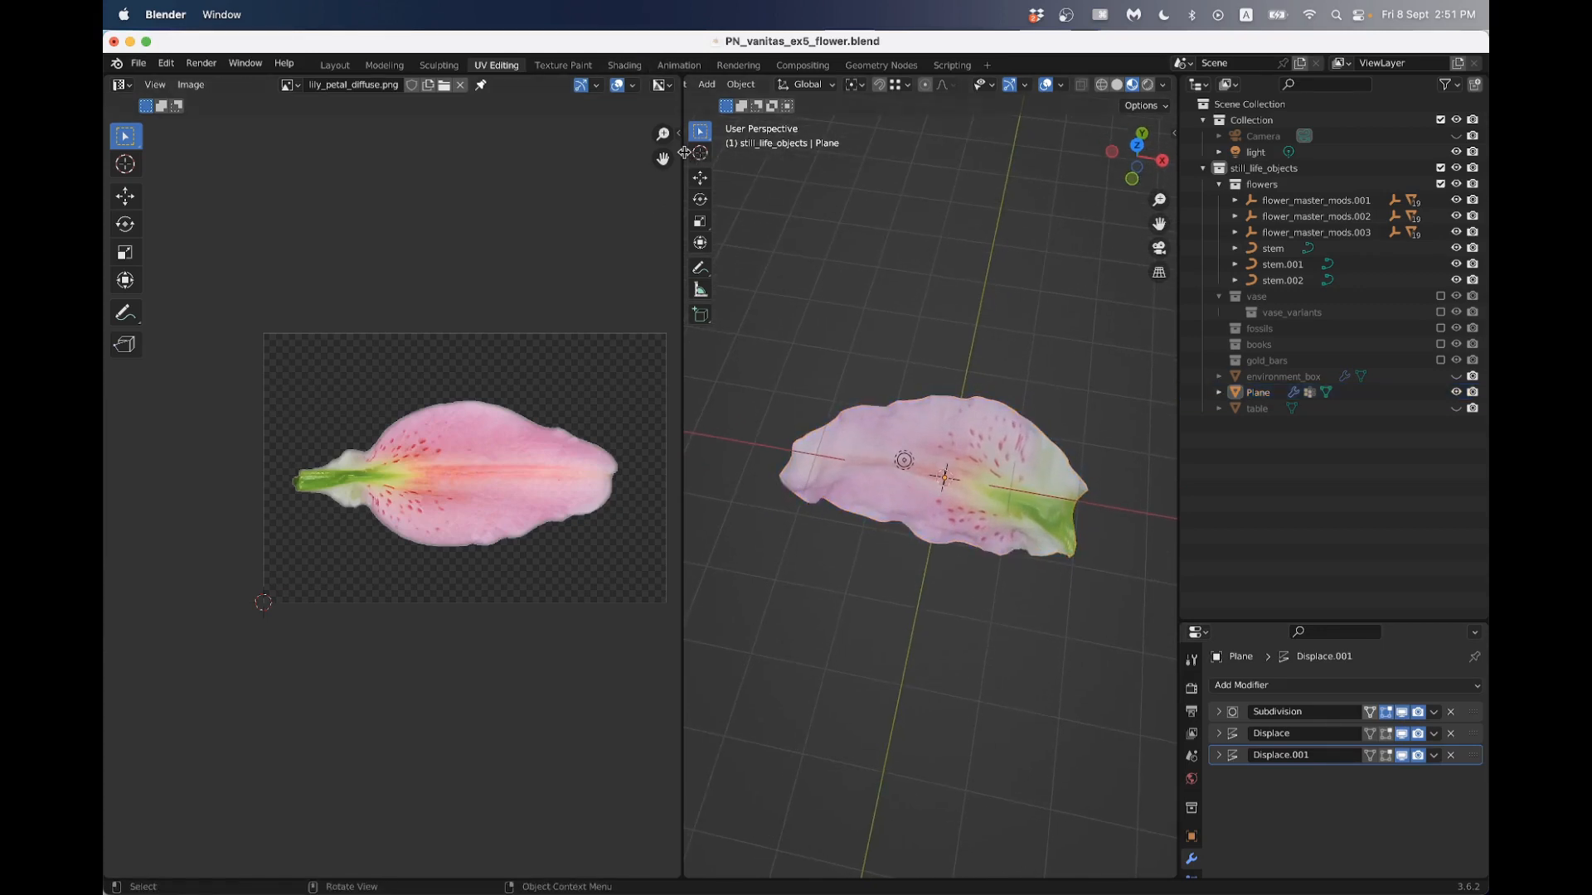
{"action": "left_click_drag", "start_coordinate": [684, 153], "coordinate": [600, 153]}
{"action": "middle_click_drag", "start_coordinate": [912, 373], "coordinate": [859, 218]}
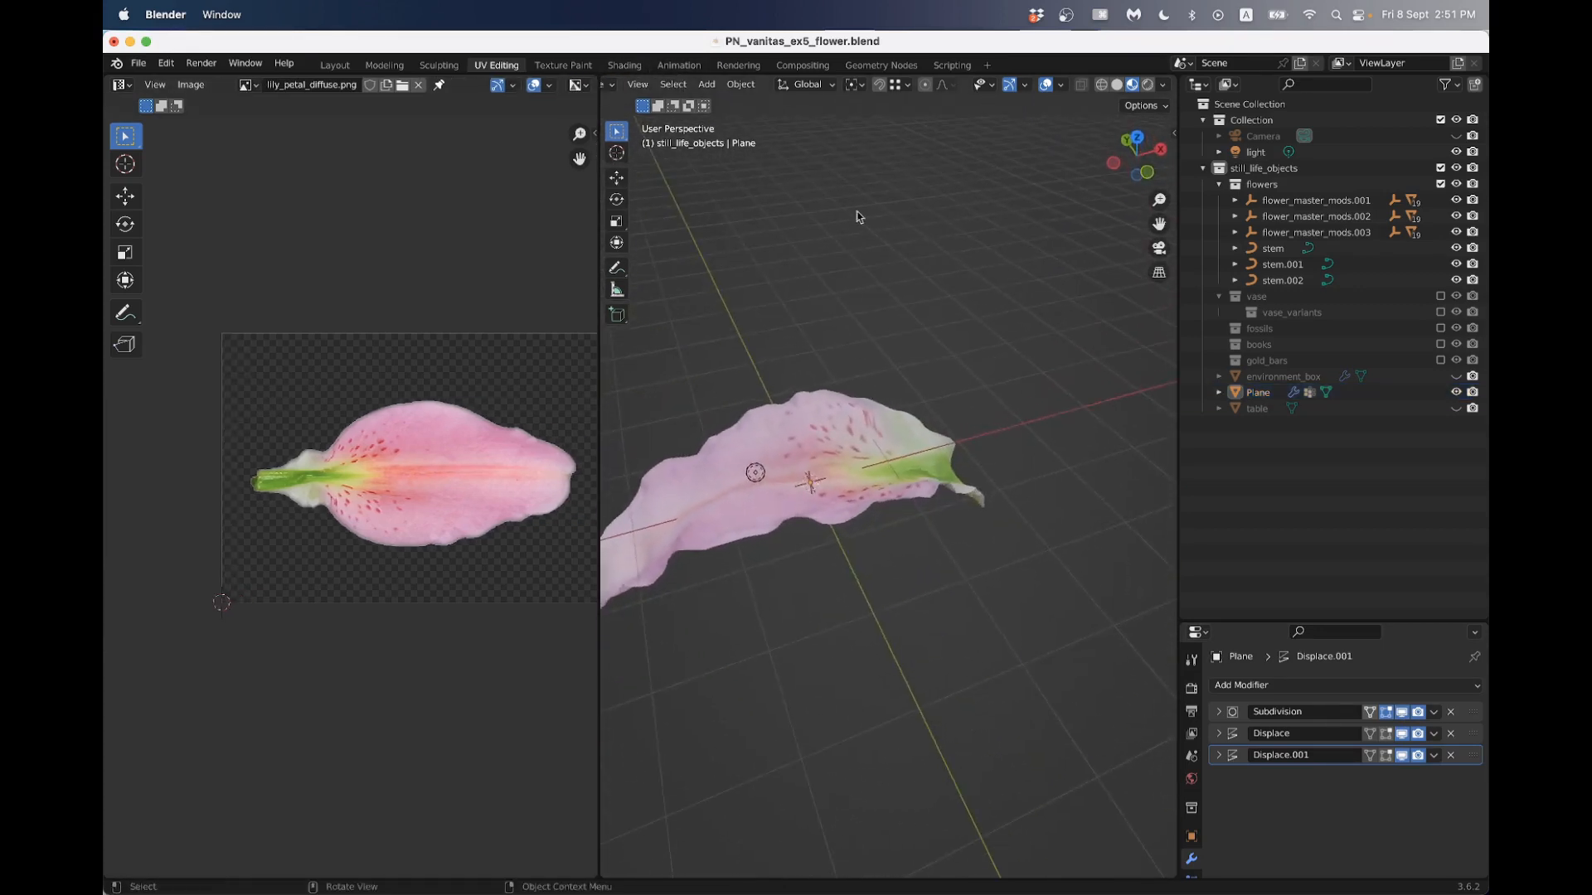
- In the Shading workspace, select the petal and apply Shade Smooth
{"action": "left_click", "coordinate": [624, 66]}
{"action": "middle_click_drag", "start_coordinate": [598, 479], "coordinate": [627, 617]}
{"action": "left_click", "coordinate": [567, 279]}
{"action": "right_click", "coordinate": [569, 280]}
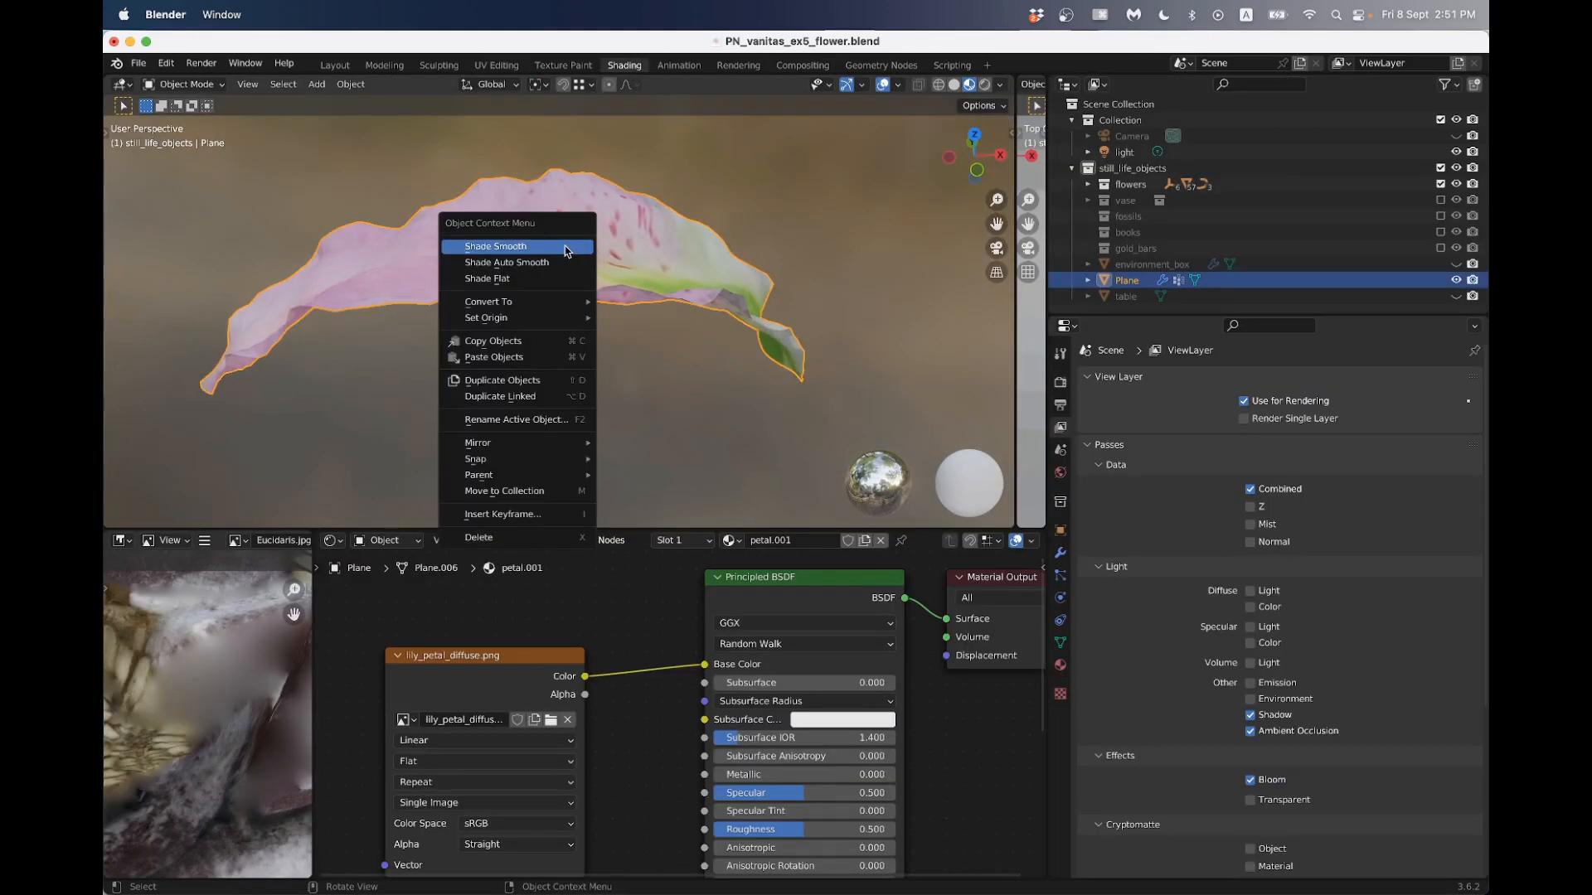
{"action": "left_click", "coordinate": [522, 236]}
- Try a Roughness of 0.293 on the petal material's Principled BSDF
{"action": "middle_click_drag", "start_coordinate": [572, 280], "coordinate": [583, 338]}
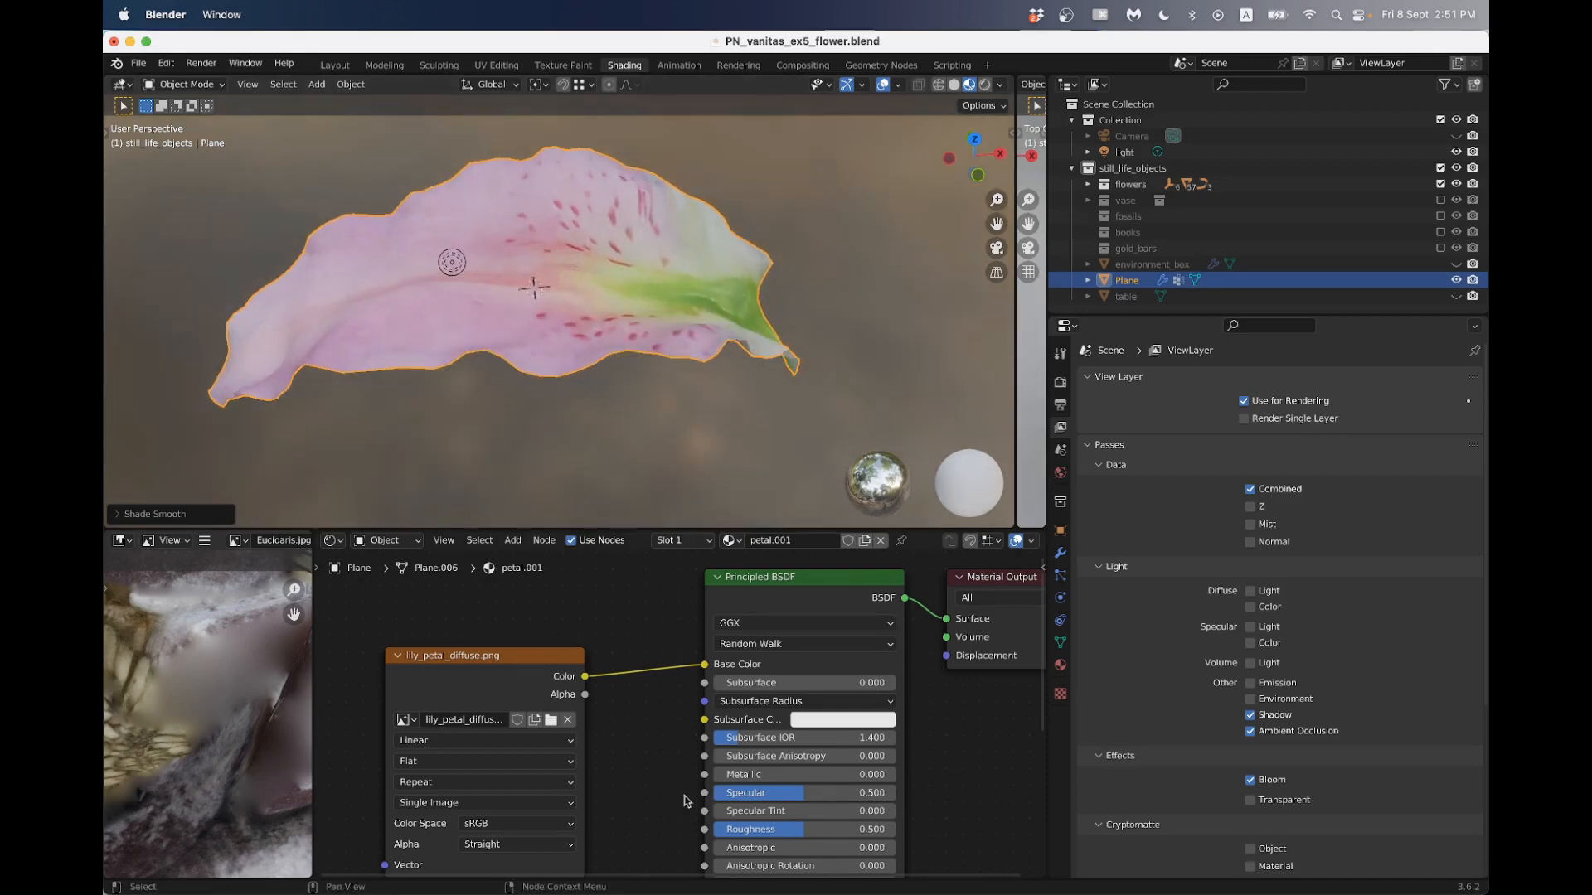
{"action": "middle_click_drag", "start_coordinate": [684, 801], "coordinate": [696, 734]}
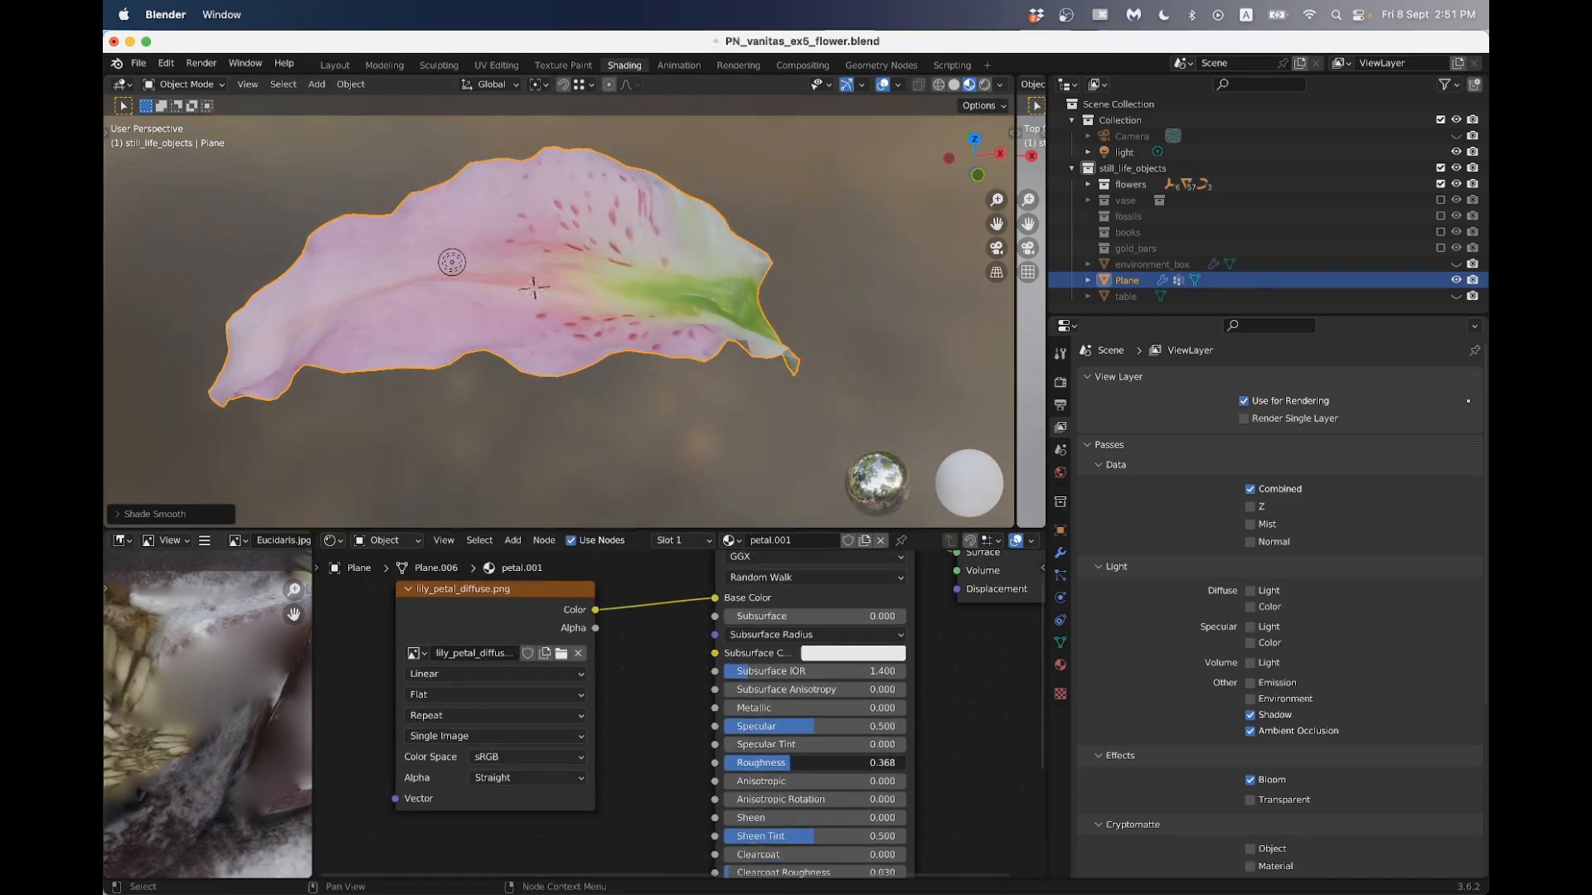
{"action": "left_click_drag", "start_coordinate": [780, 762], "coordinate": [776, 763]}
{"action": "middle_click_drag", "start_coordinate": [643, 373], "coordinate": [620, 328]}
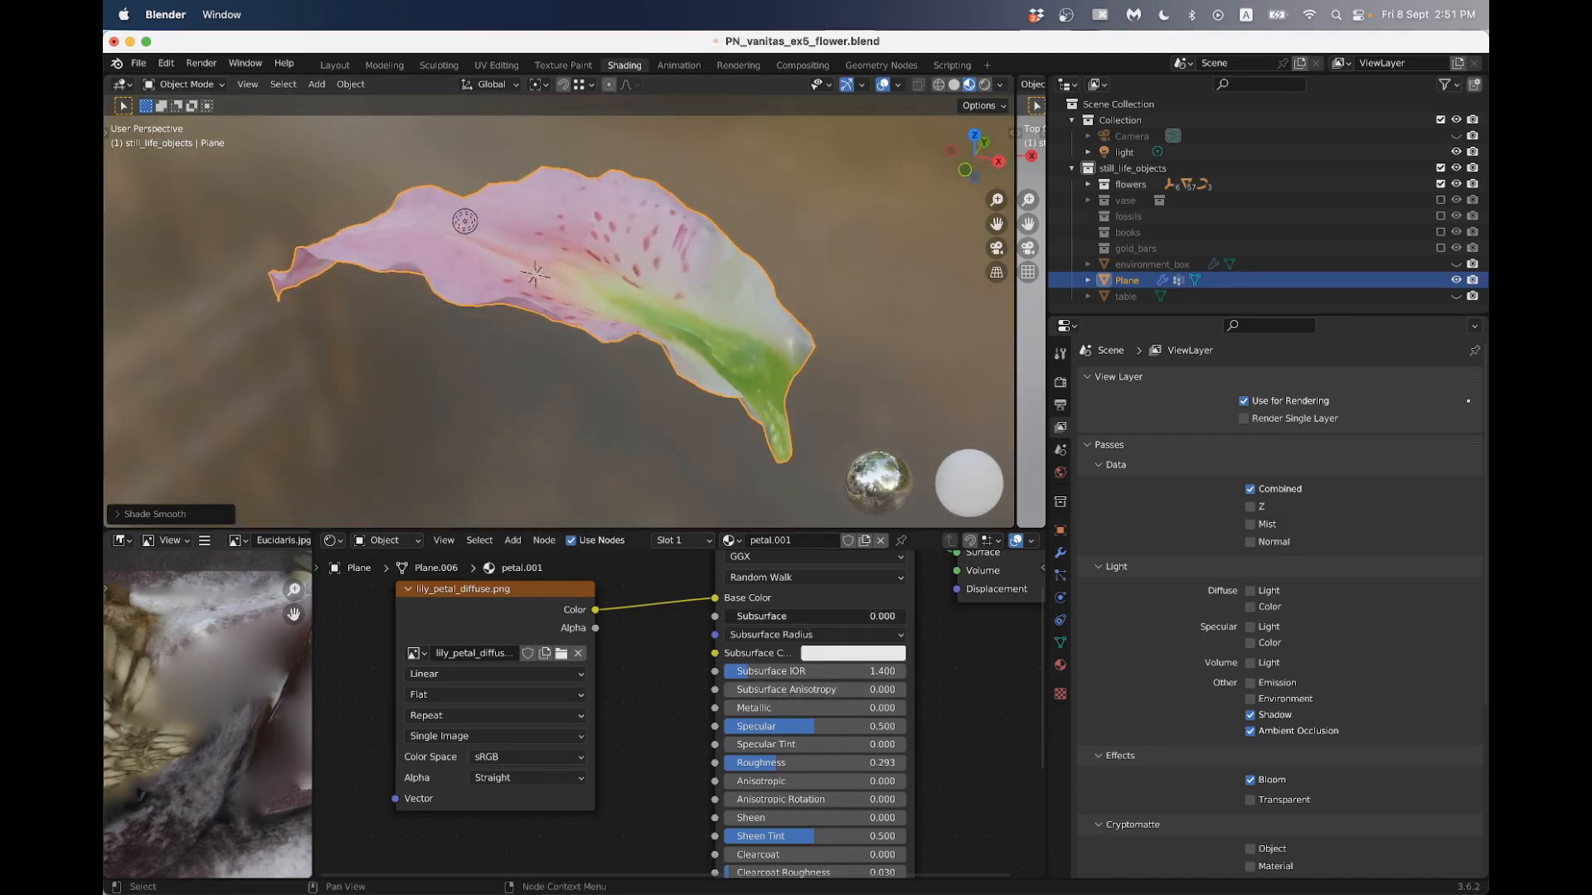
- Try a Subsurface value of 0.005 on the petal material
{"action": "left_click", "coordinate": [807, 615]}
{"action": "type", "text": ".005"}
{"action": "key", "text": "Return"}
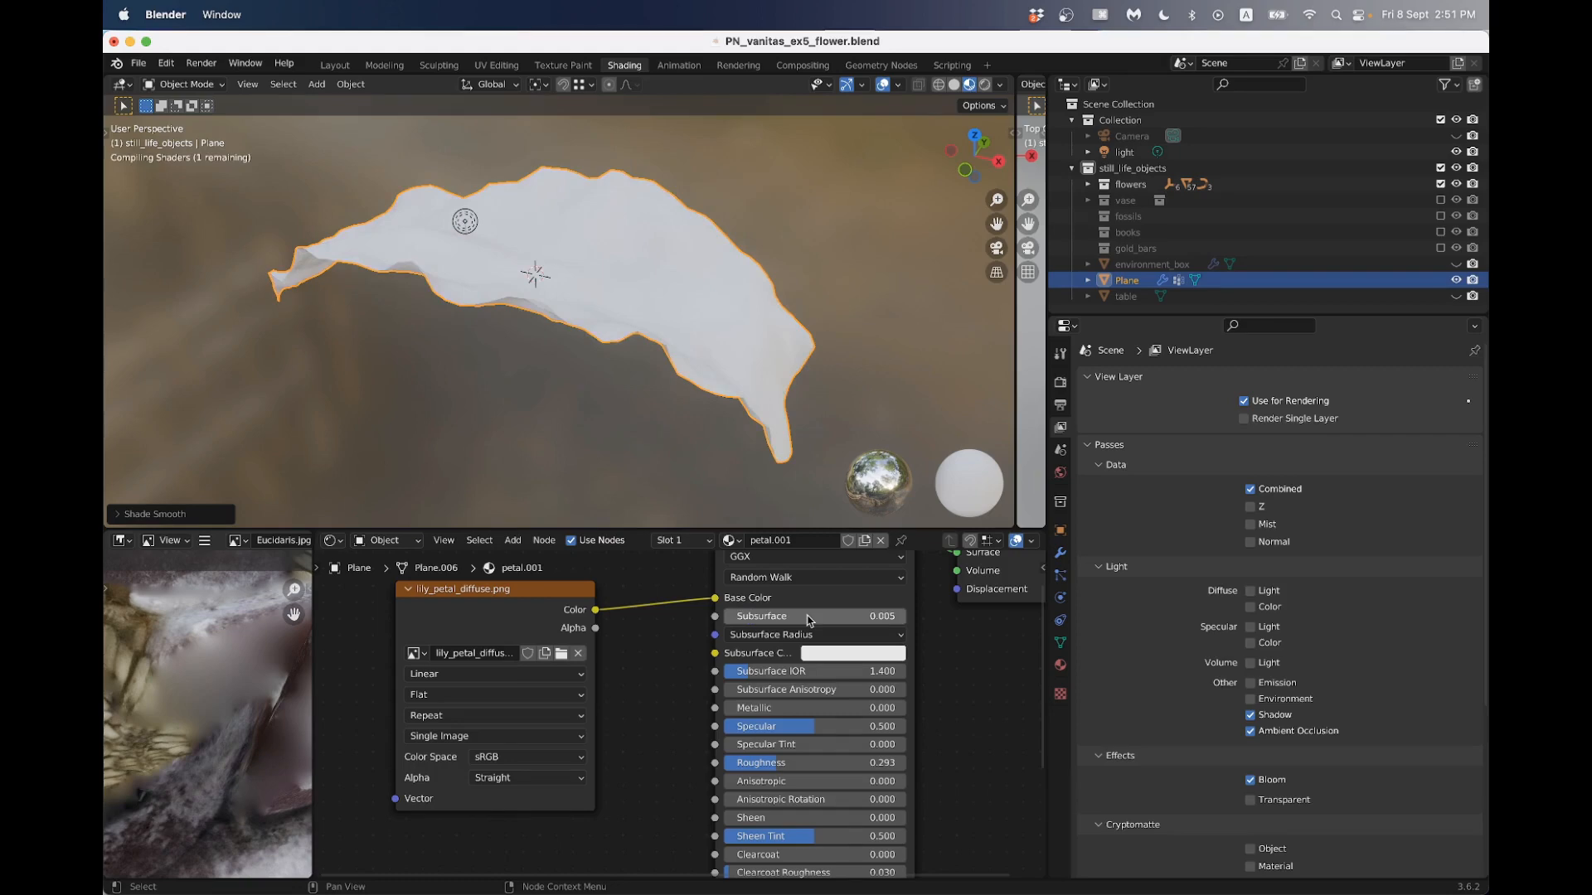
{"action": "middle_click_drag", "start_coordinate": [597, 464], "coordinate": [530, 373]}
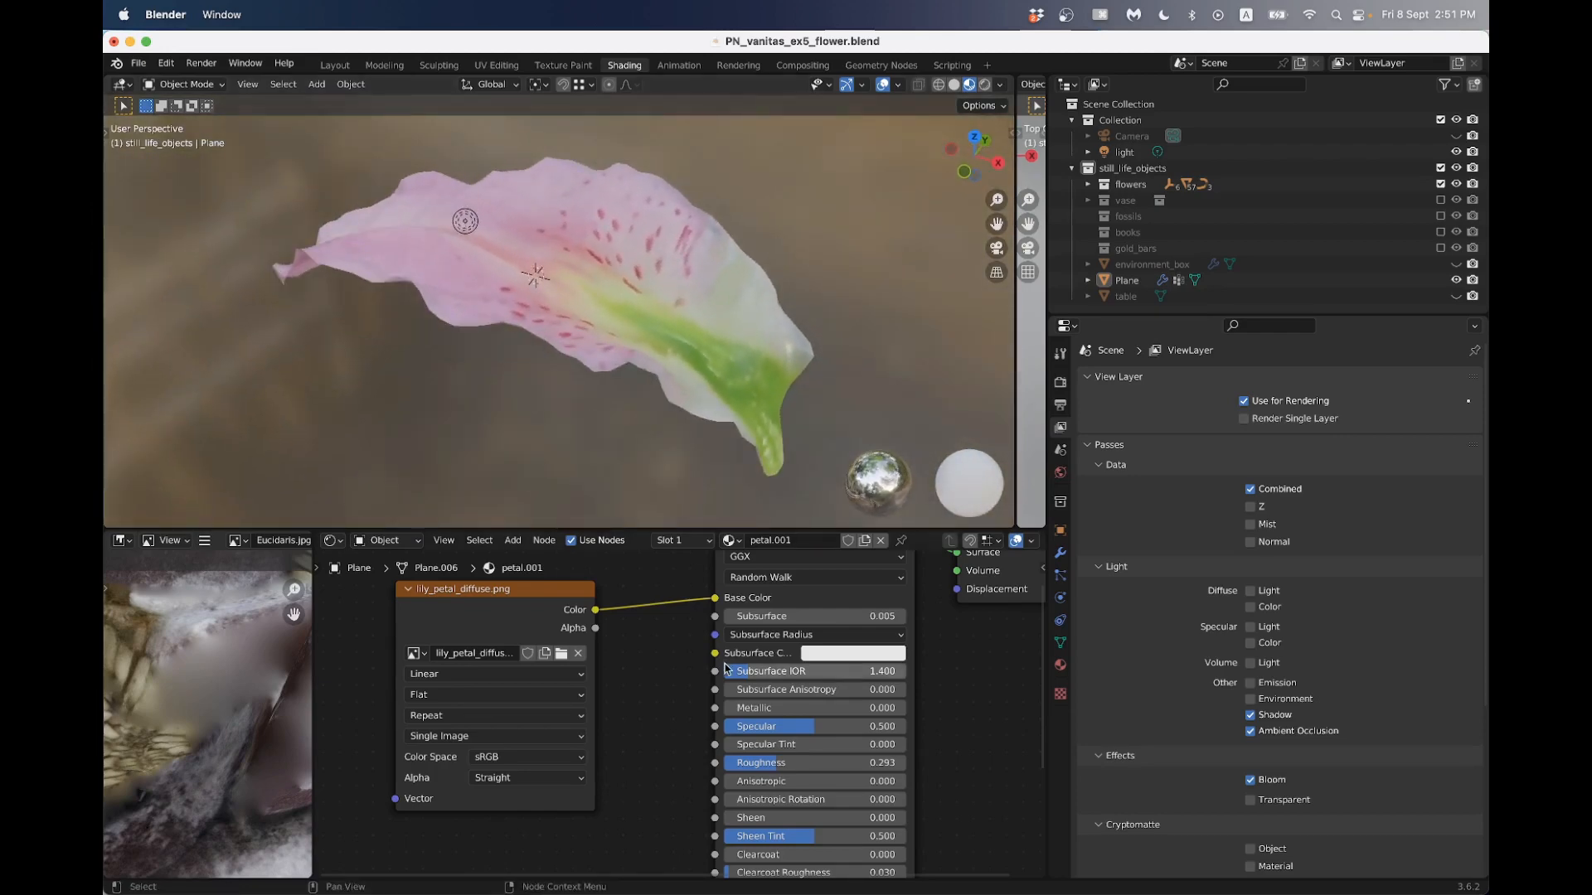
- Raise the petal material's Roughness to about 0.839
{"action": "left_click_drag", "start_coordinate": [758, 763], "coordinate": [858, 763]}
{"action": "middle_click_drag", "start_coordinate": [569, 412], "coordinate": [550, 378]}
{"action": "scroll", "coordinate": [524, 404], "scroll_direction": "up", "scroll_amount": 2}
{"action": "scroll", "coordinate": [550, 377], "scroll_direction": "down", "scroll_amount": 4}
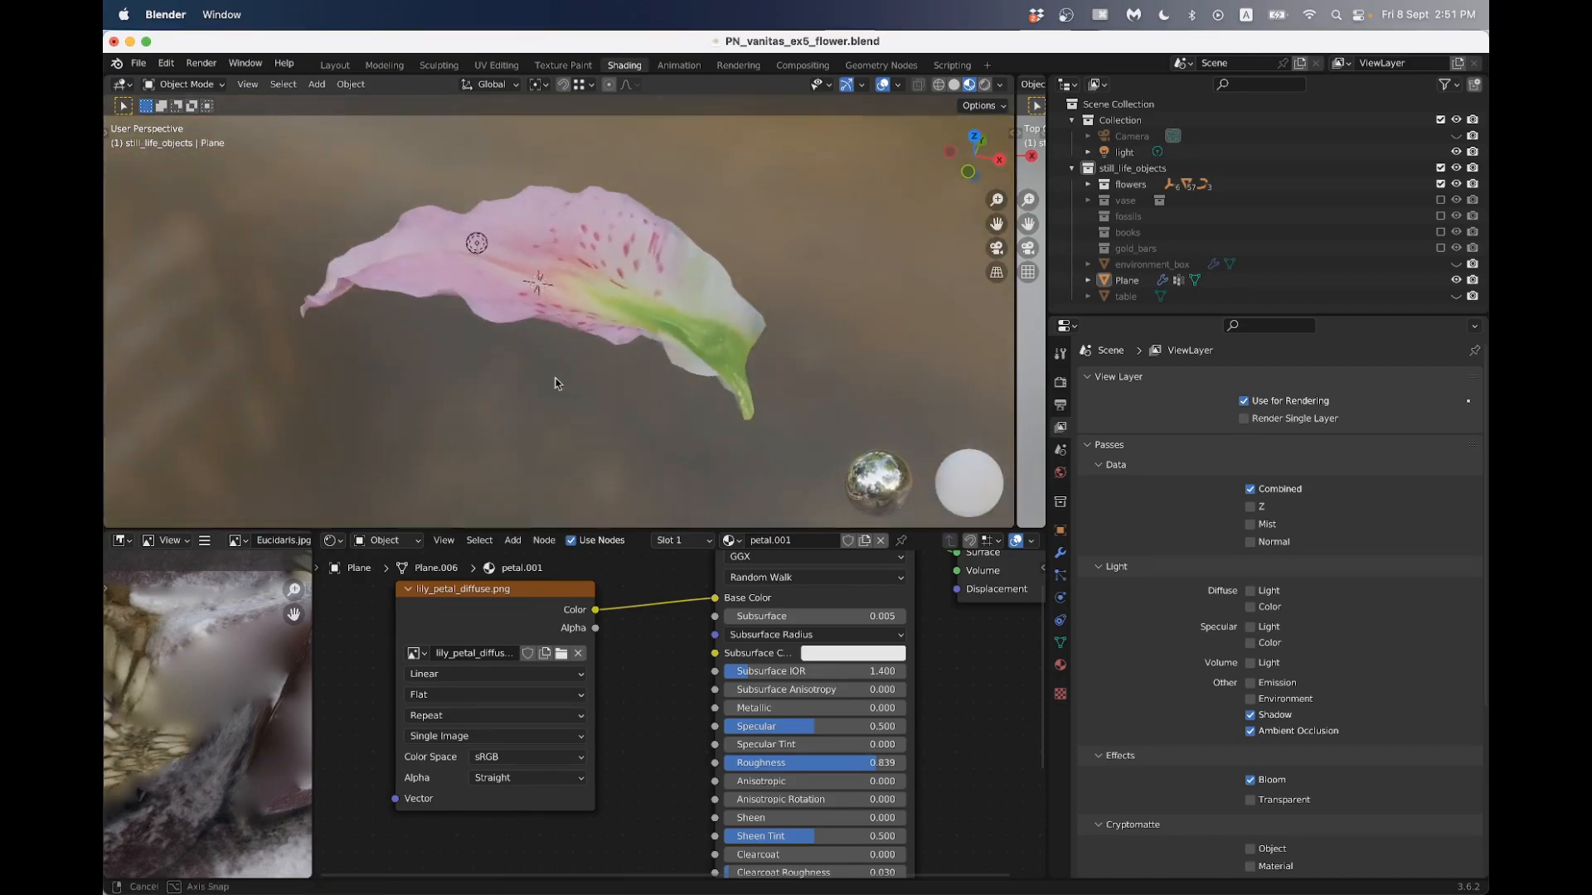
- Try stronger Subsurface values of 0.010 and 0.1 on the petal material
{"action": "left_click", "coordinate": [801, 616]}
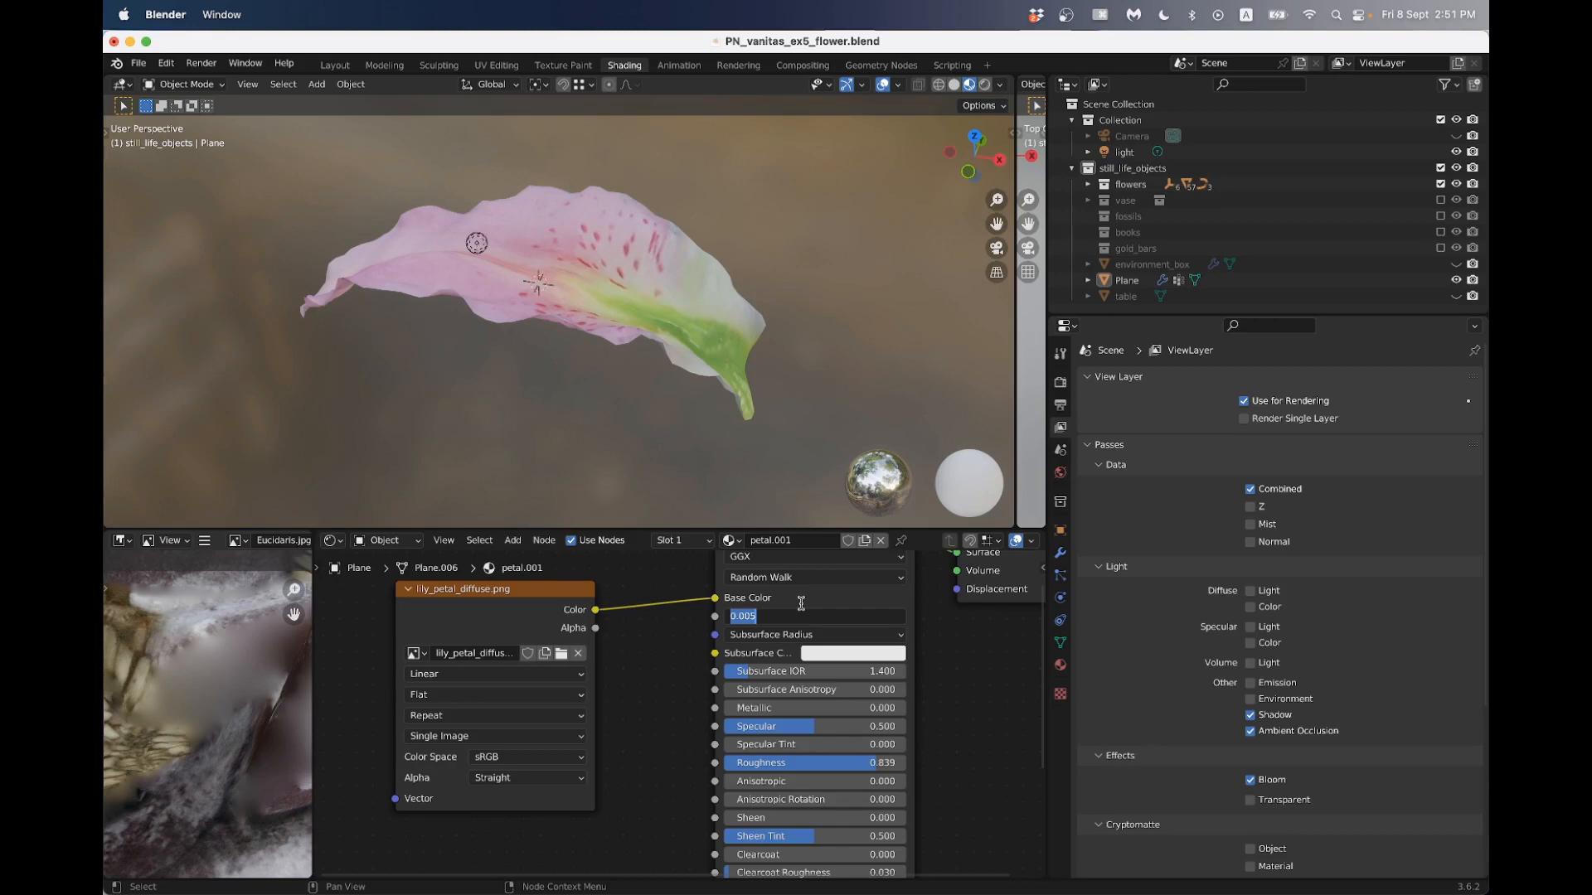
{"action": "key", "text": "Return"}
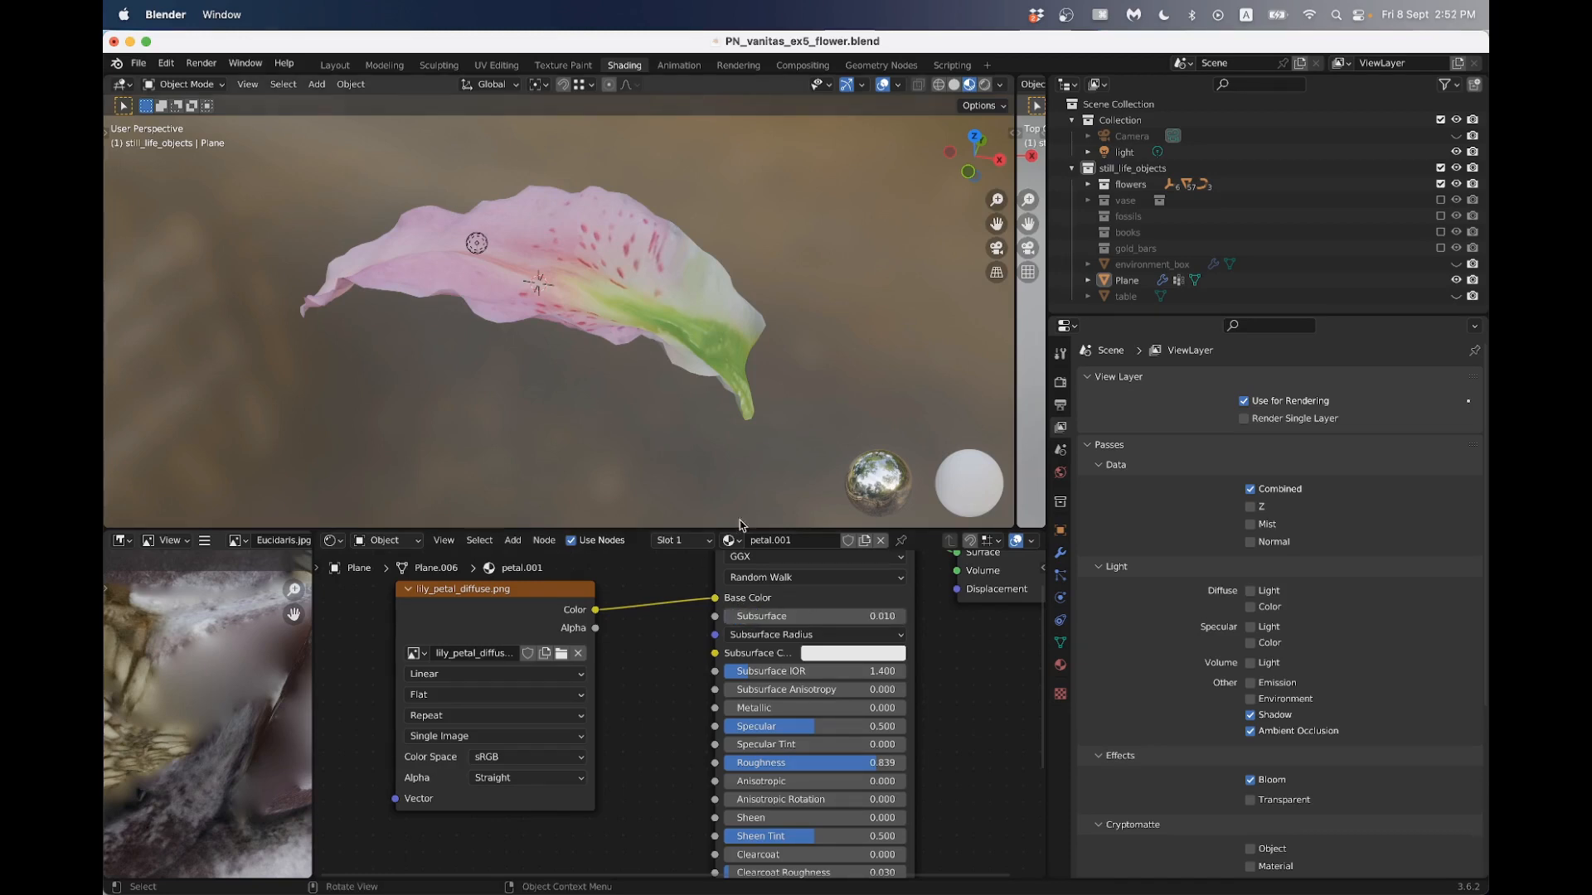
{"action": "left_click", "coordinate": [777, 614]}
{"action": "type", "text": ".1"}
{"action": "key", "text": "Return"}
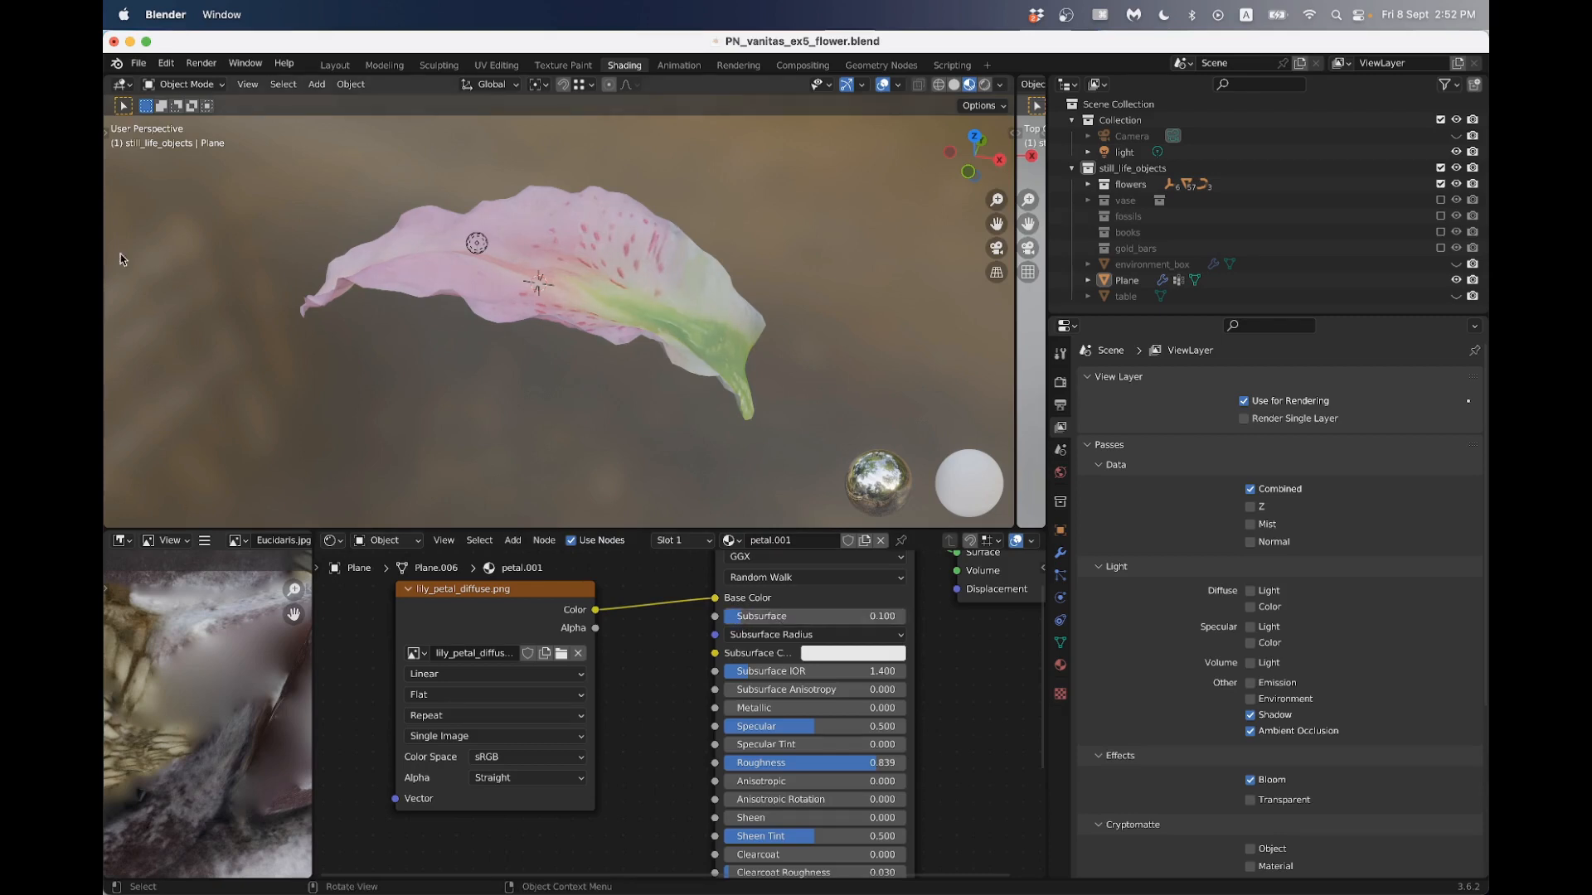
{"action": "middle_click_drag", "start_coordinate": [417, 298], "coordinate": [576, 342]}
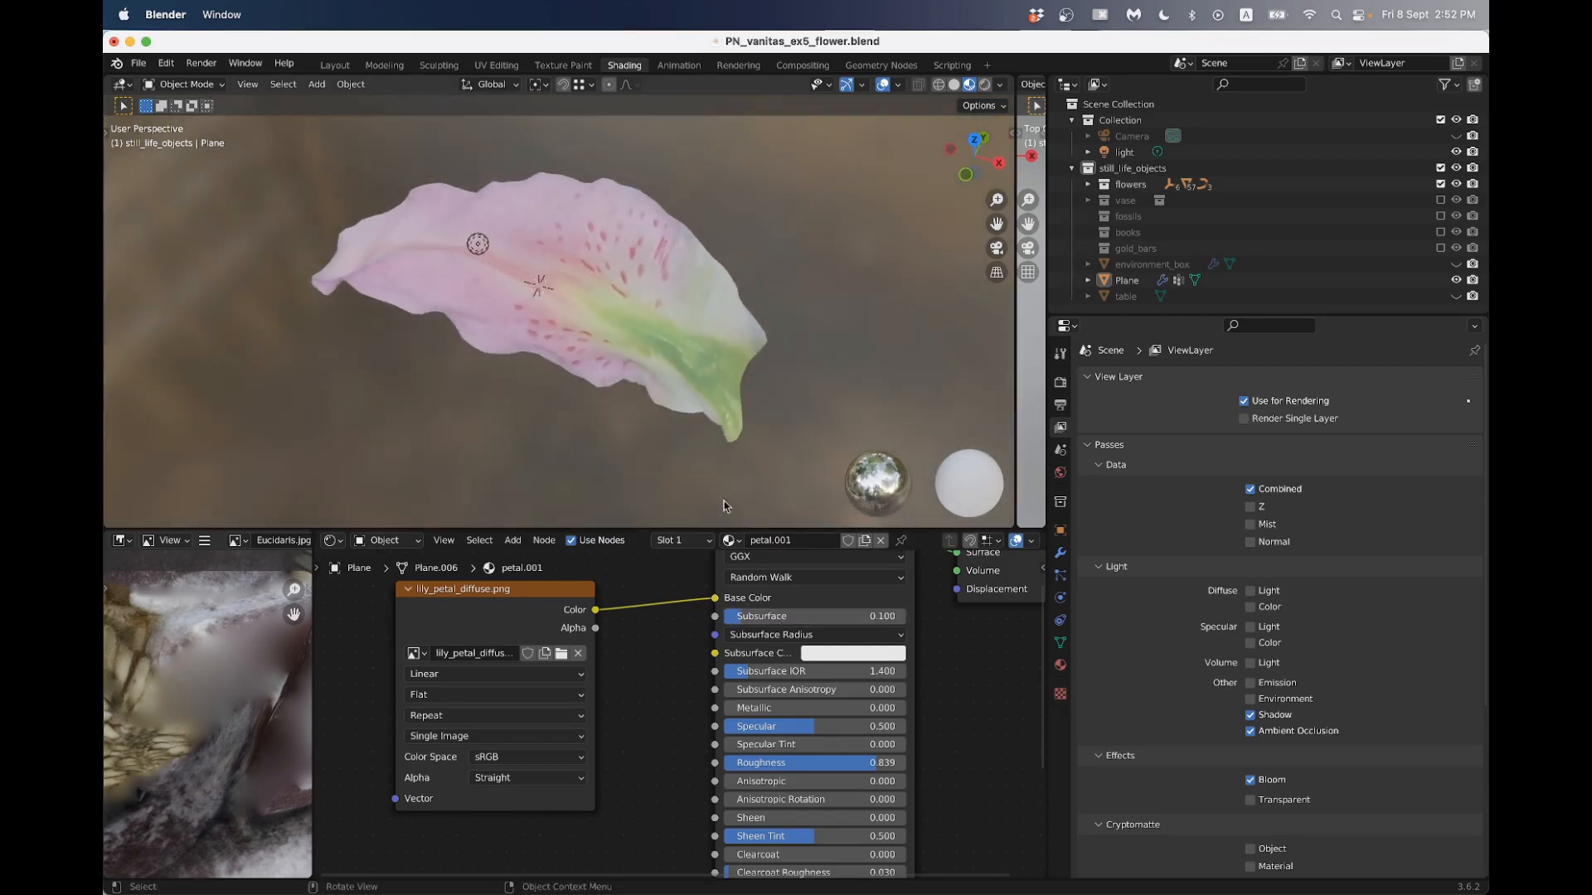
- Set the petal material's Subsurface to 0.05 and check the shading from above and below
{"action": "left_click", "coordinate": [805, 617]}
{"action": "type", "text": ".05"}
{"action": "key", "text": "Return"}
{"action": "middle_click_drag", "start_coordinate": [626, 326], "coordinate": [659, 314]}
{"action": "scroll", "coordinate": [682, 286], "scroll_direction": "up", "scroll_amount": 2}
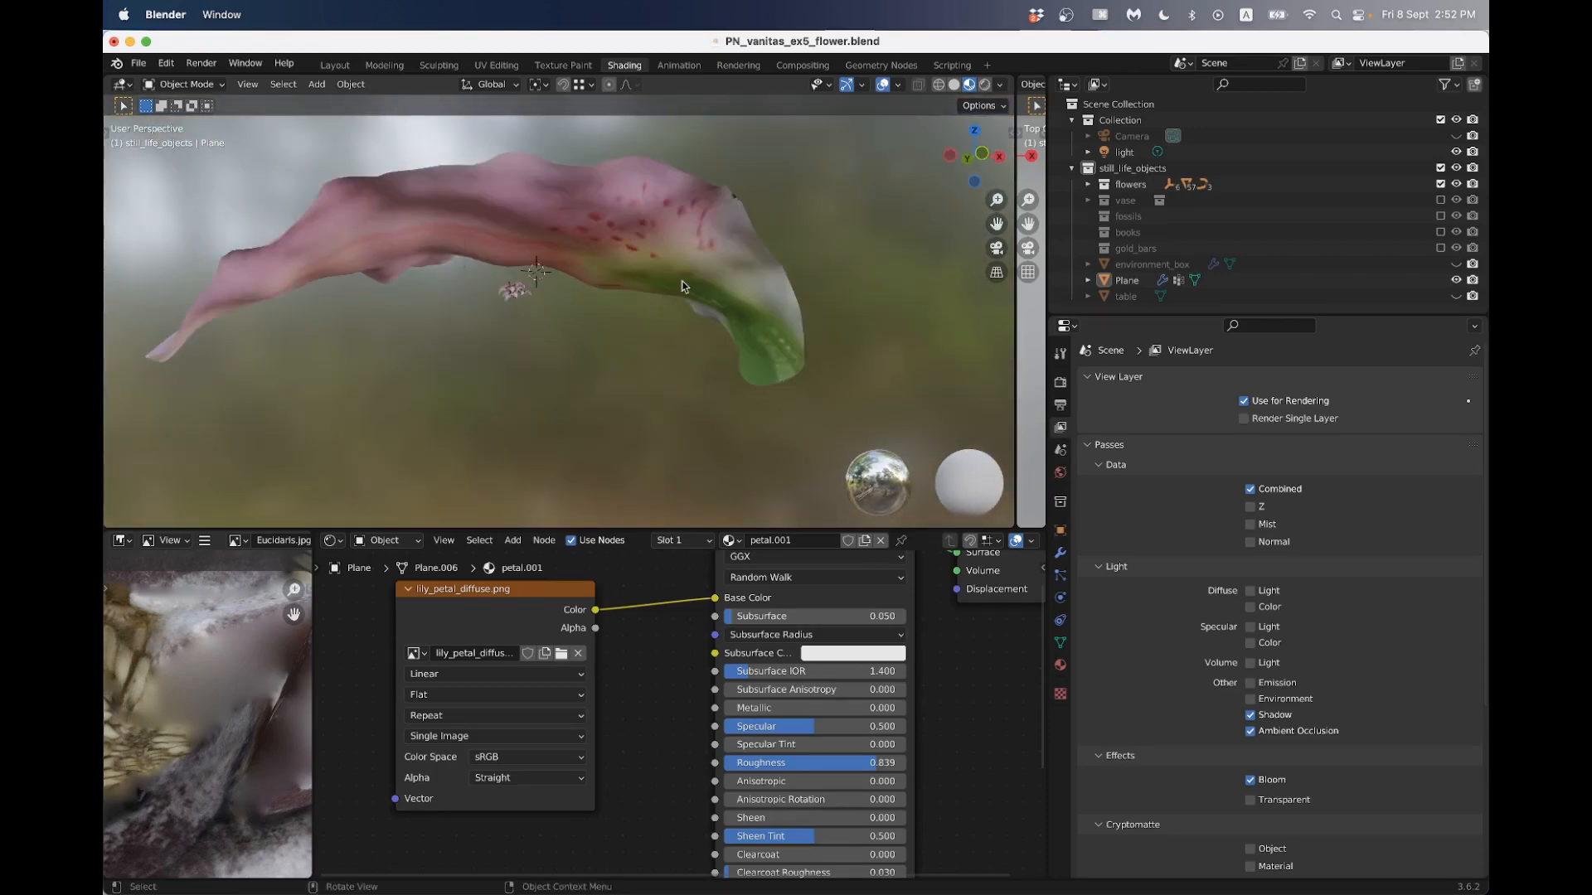
{"action": "scroll", "coordinate": [632, 279], "scroll_direction": "down", "scroll_amount": 2}
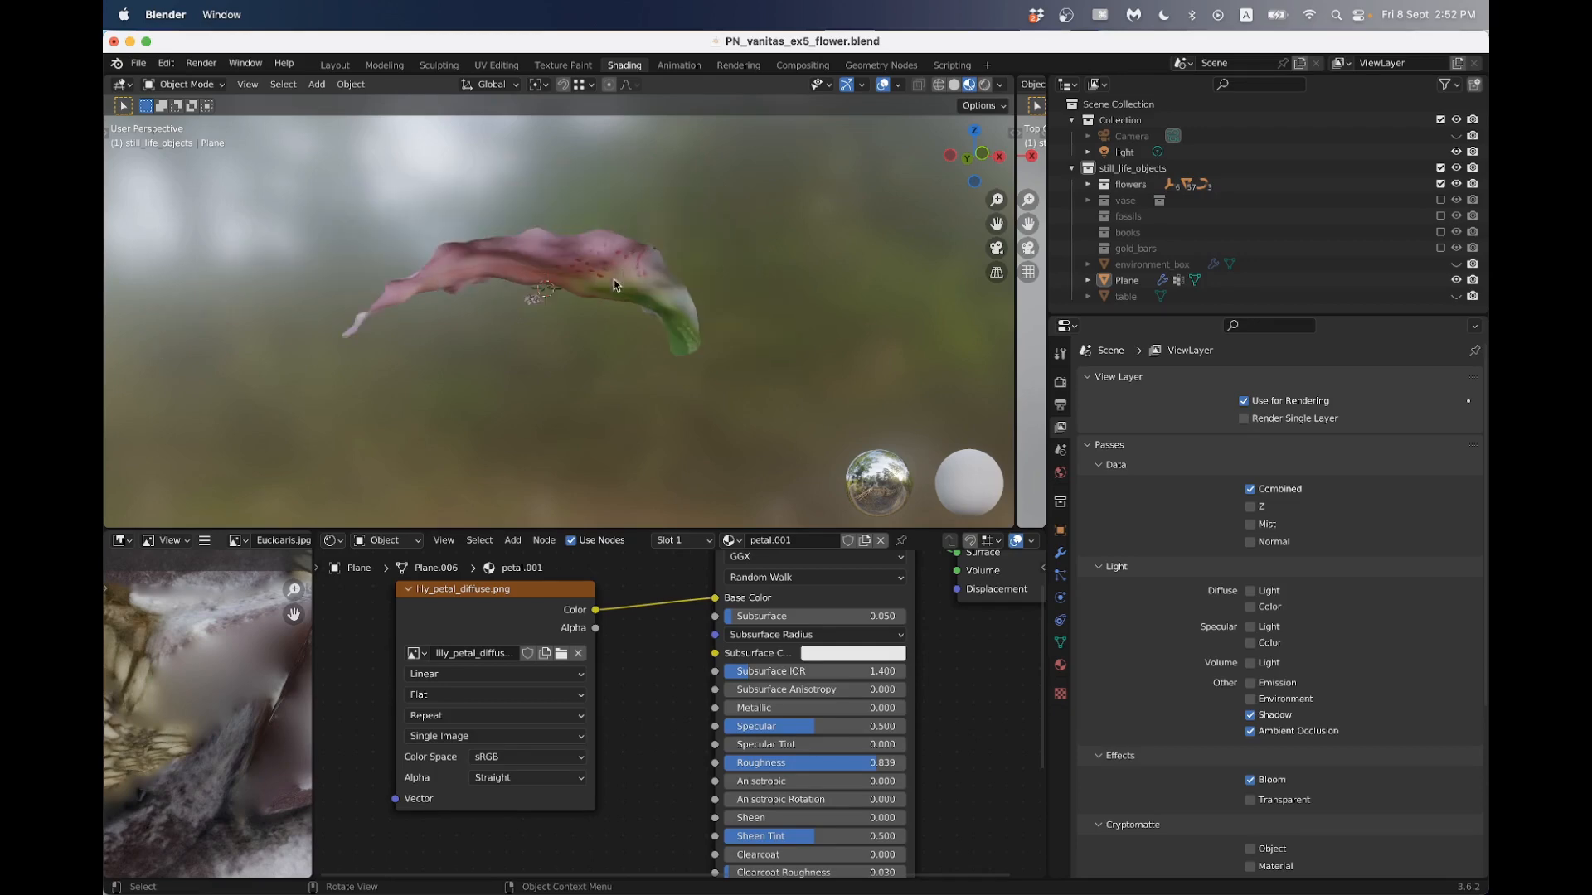
{"action": "middle_click_drag", "start_coordinate": [626, 281], "coordinate": [571, 349]}
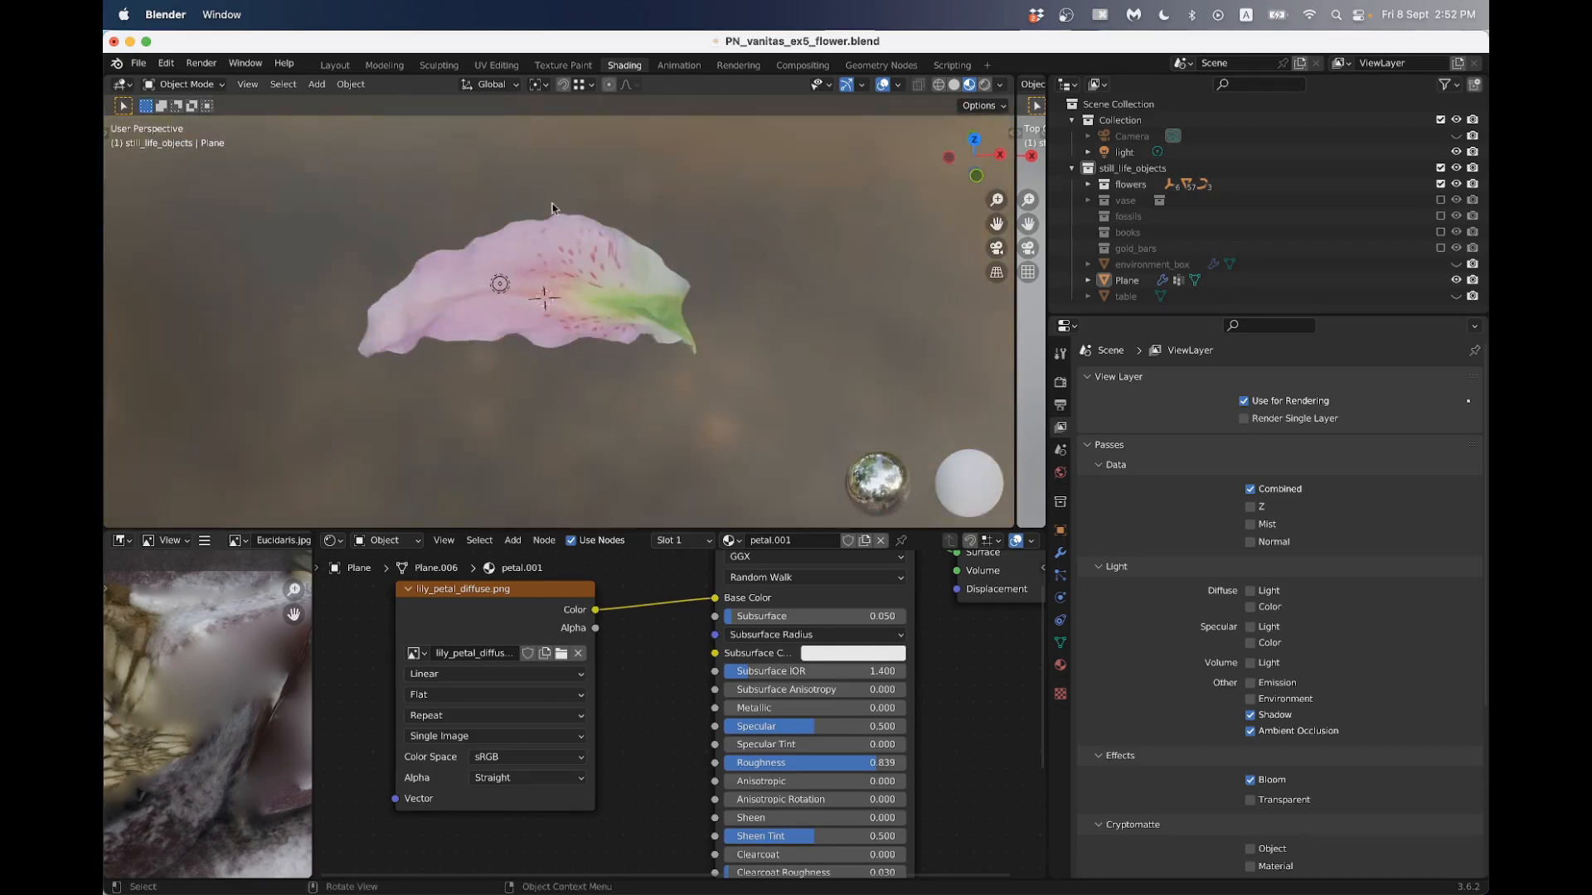
- Switch to the Animation workspace, select the petal and examine its curvature from the side and above
{"action": "left_click", "coordinate": [668, 69]}
{"action": "mouse_move", "coordinate": [511, 373]}
{"action": "middle_mouse_down"}
{"action": "mouse_move", "coordinate": [493, 308]}
{"action": "mouse_move", "coordinate": [508, 346]}
{"action": "middle_mouse_up"}
{"action": "scroll", "coordinate": [579, 382], "scroll_direction": "down", "scroll_amount": 2}
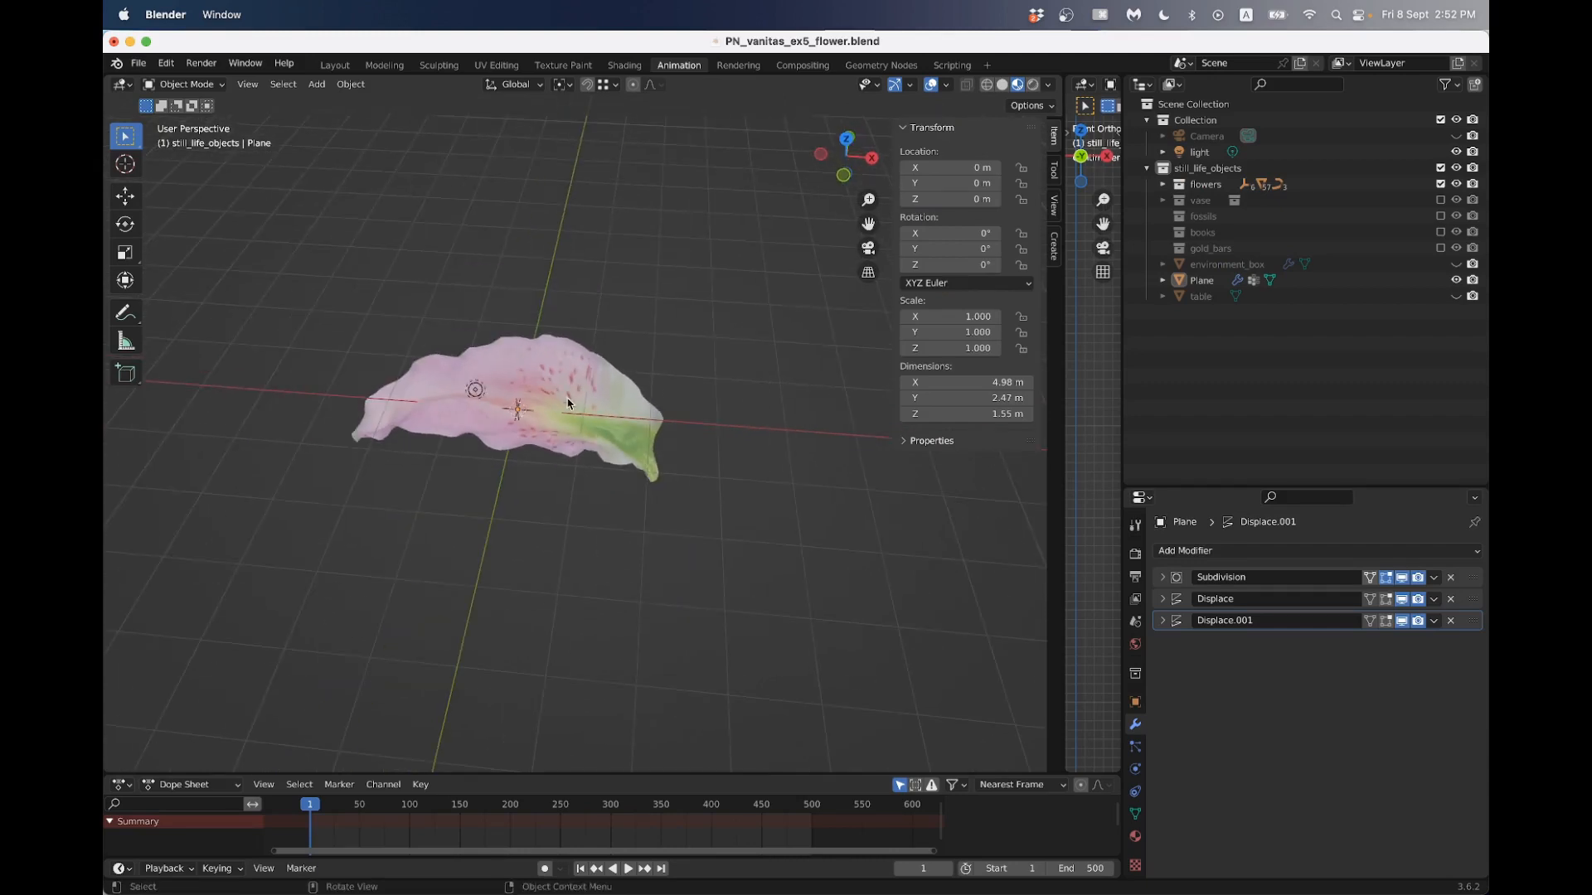
{"action": "left_click", "coordinate": [537, 375]}
{"action": "scroll", "coordinate": [673, 382], "scroll_direction": "down", "scroll_amount": 1}
{"action": "middle_click_drag", "start_coordinate": [648, 376], "coordinate": [609, 310], "text": "shift"}
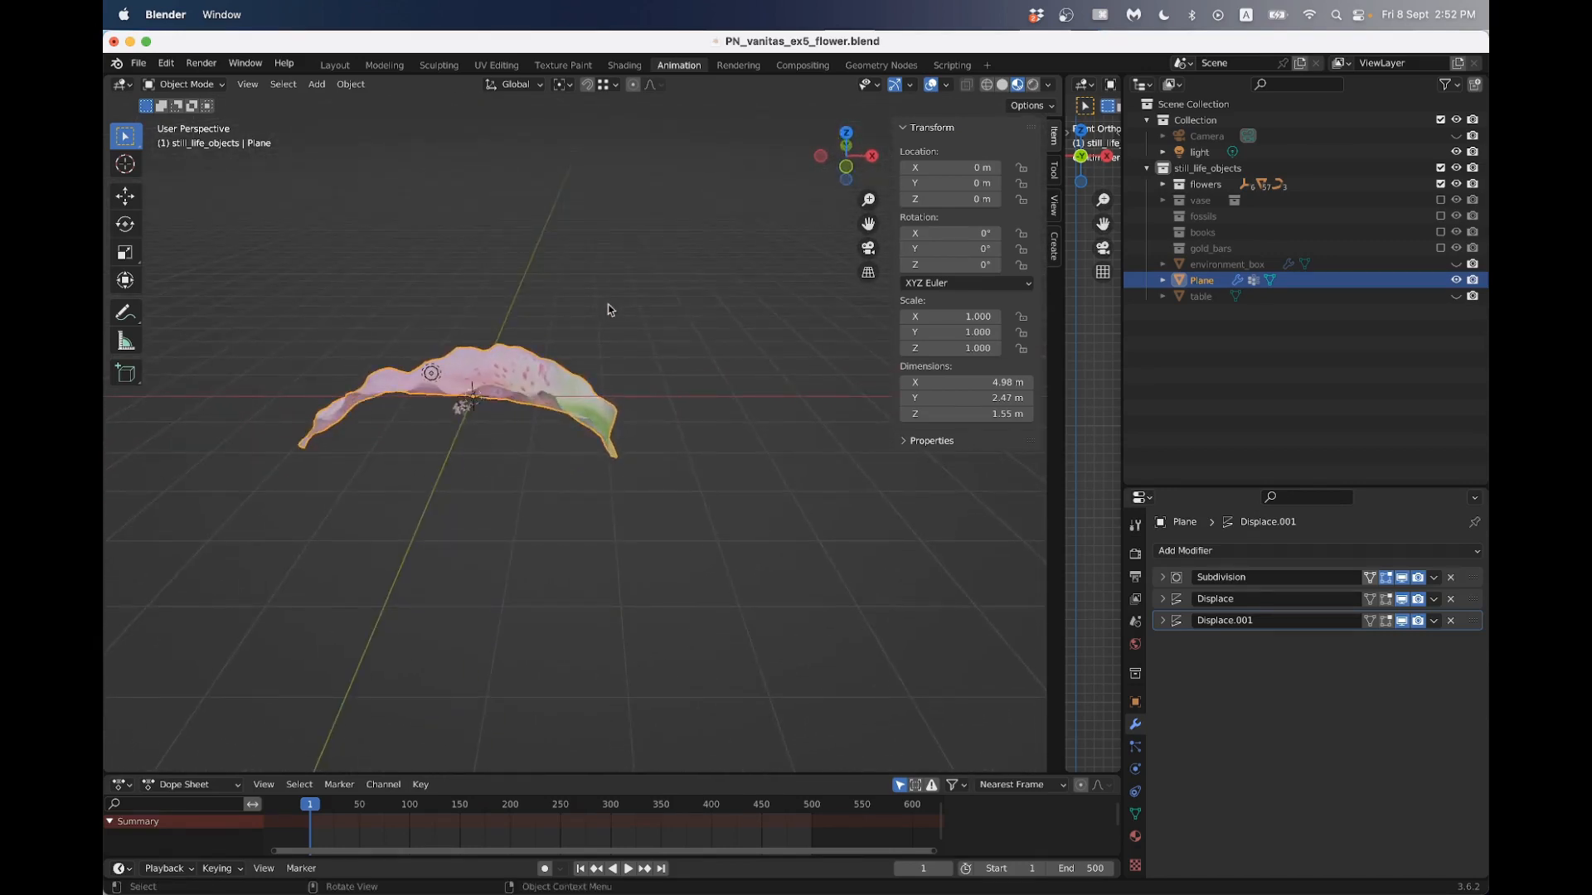
{"action": "mouse_move", "coordinate": [570, 403]}
{"action": "middle_mouse_down"}
{"action": "mouse_move", "coordinate": [565, 496]}
{"action": "mouse_move", "coordinate": [562, 385]}
{"action": "middle_mouse_up"}
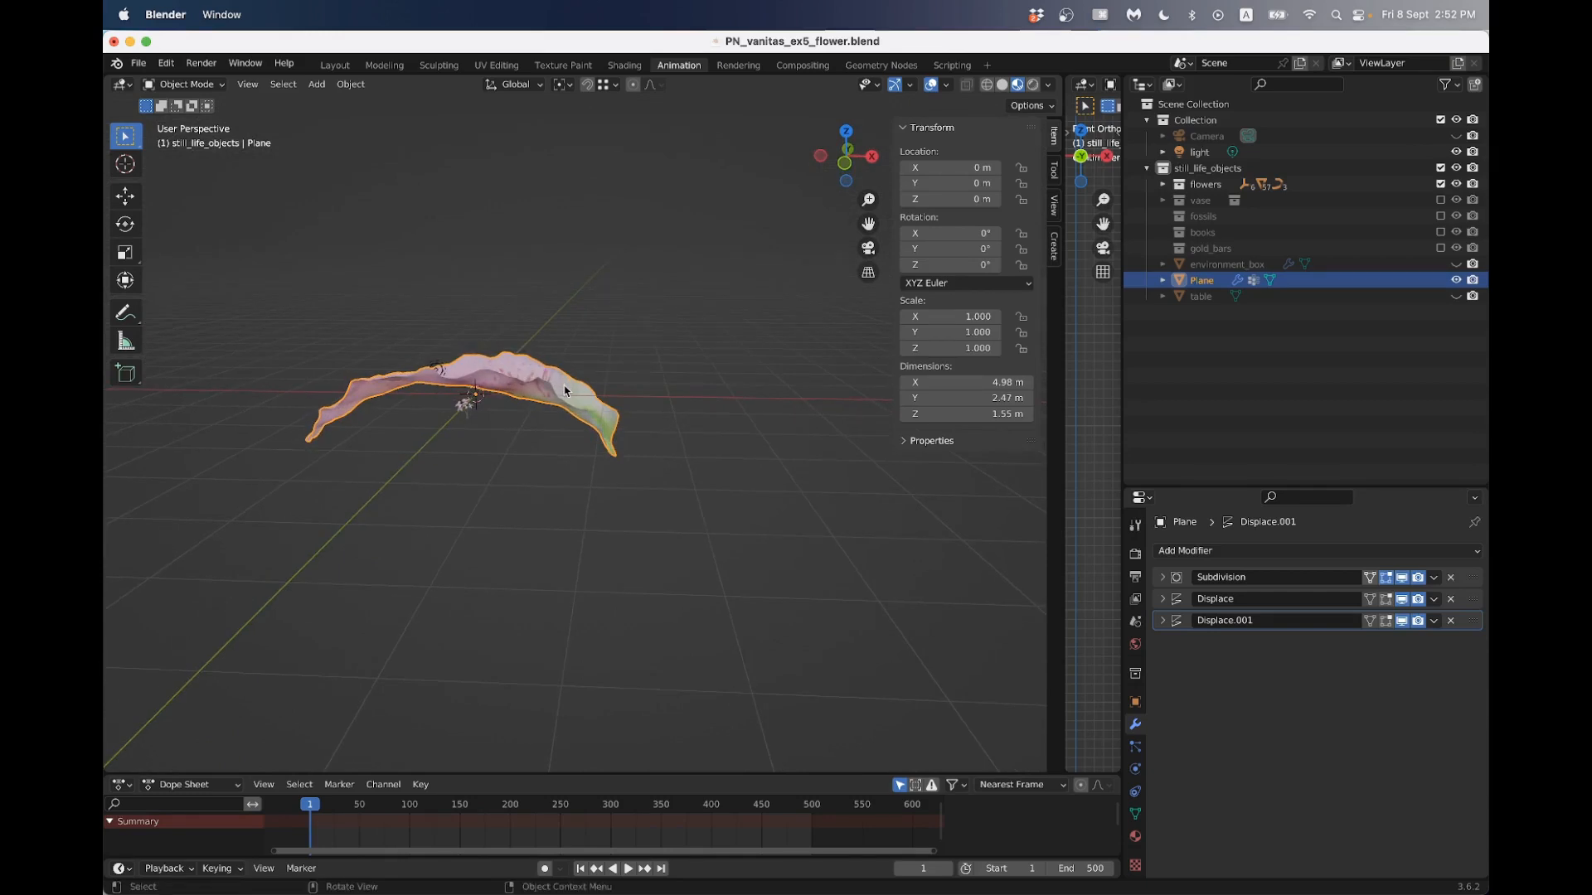
{"action": "middle_click_drag", "start_coordinate": [573, 401], "coordinate": [578, 488]}
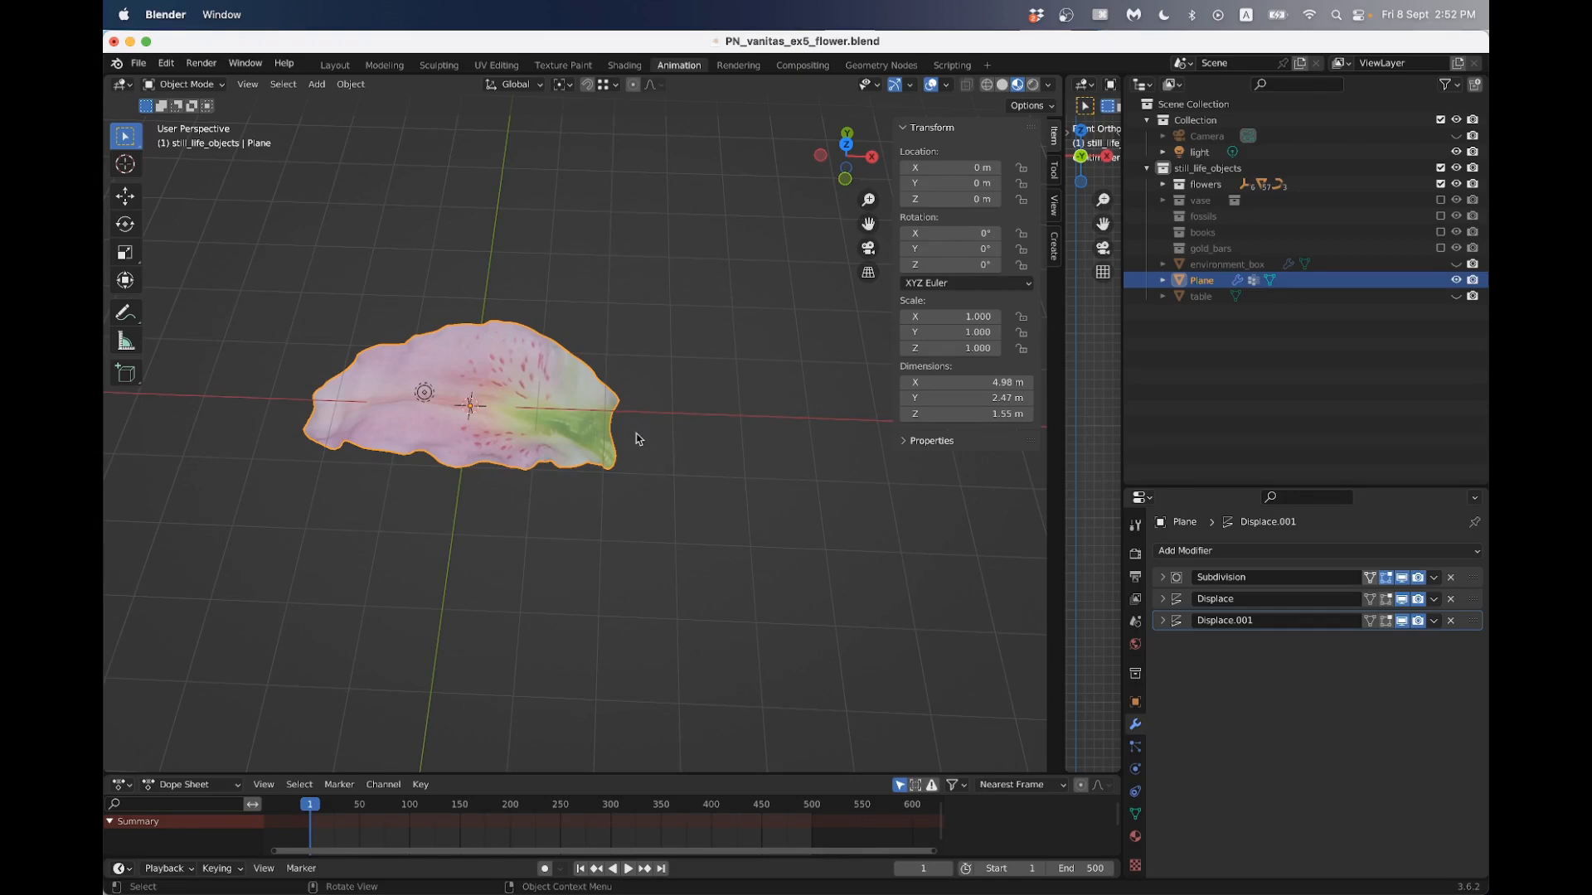
{"action": "middle_click_drag", "start_coordinate": [644, 479], "coordinate": [597, 424], "text": "shift"}
- Snap the 3D cursor to the vertex at the green stem end of the petal mesh
{"action": "scroll", "coordinate": [514, 400], "scroll_direction": "up", "scroll_amount": 1}
{"action": "key", "text": "Tab"}
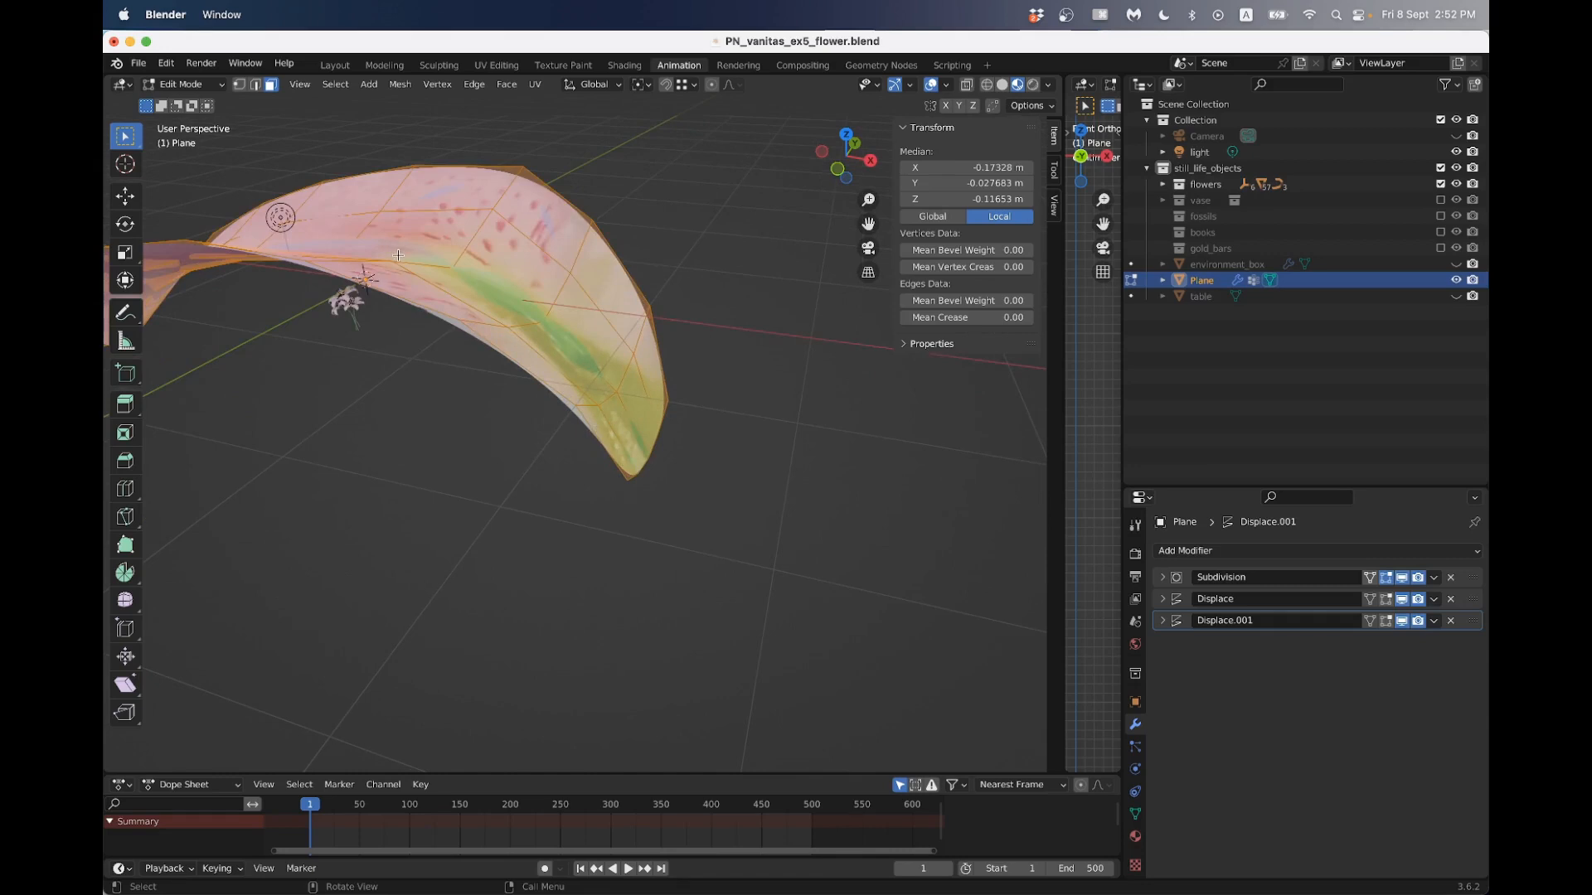
{"action": "left_click", "coordinate": [256, 85]}
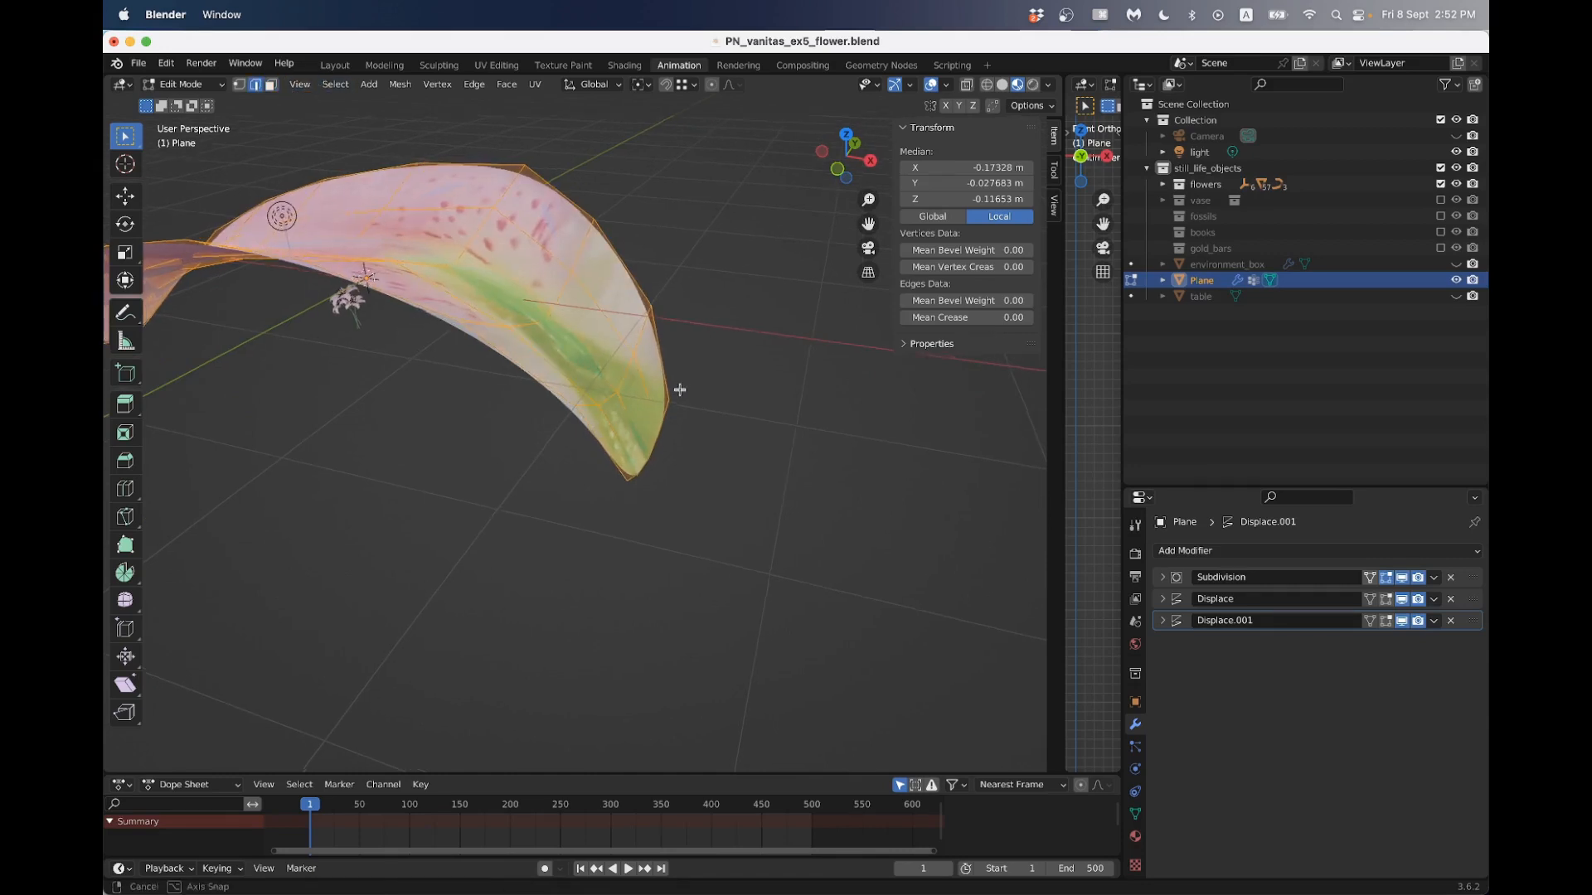
{"action": "mouse_move", "coordinate": [655, 468]}
{"action": "middle_mouse_down"}
{"action": "mouse_move", "coordinate": [687, 484]}
{"action": "mouse_move", "coordinate": [658, 471]}
{"action": "middle_mouse_up"}
{"action": "key", "text": "1"}
{"action": "left_click", "coordinate": [608, 458]}
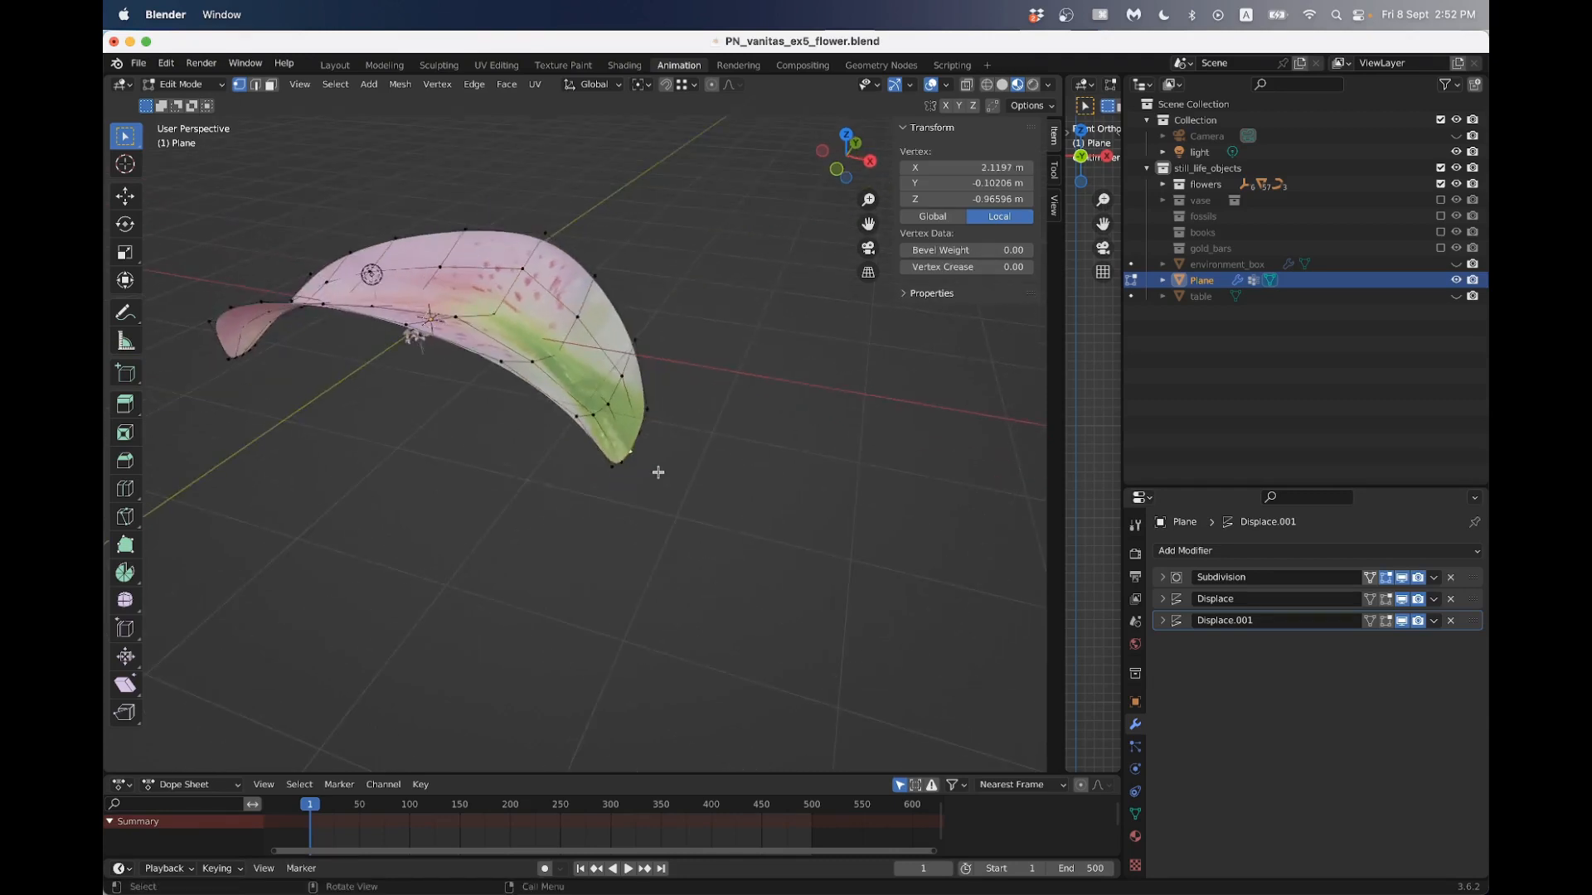
{"action": "key", "text": "shift+s"}
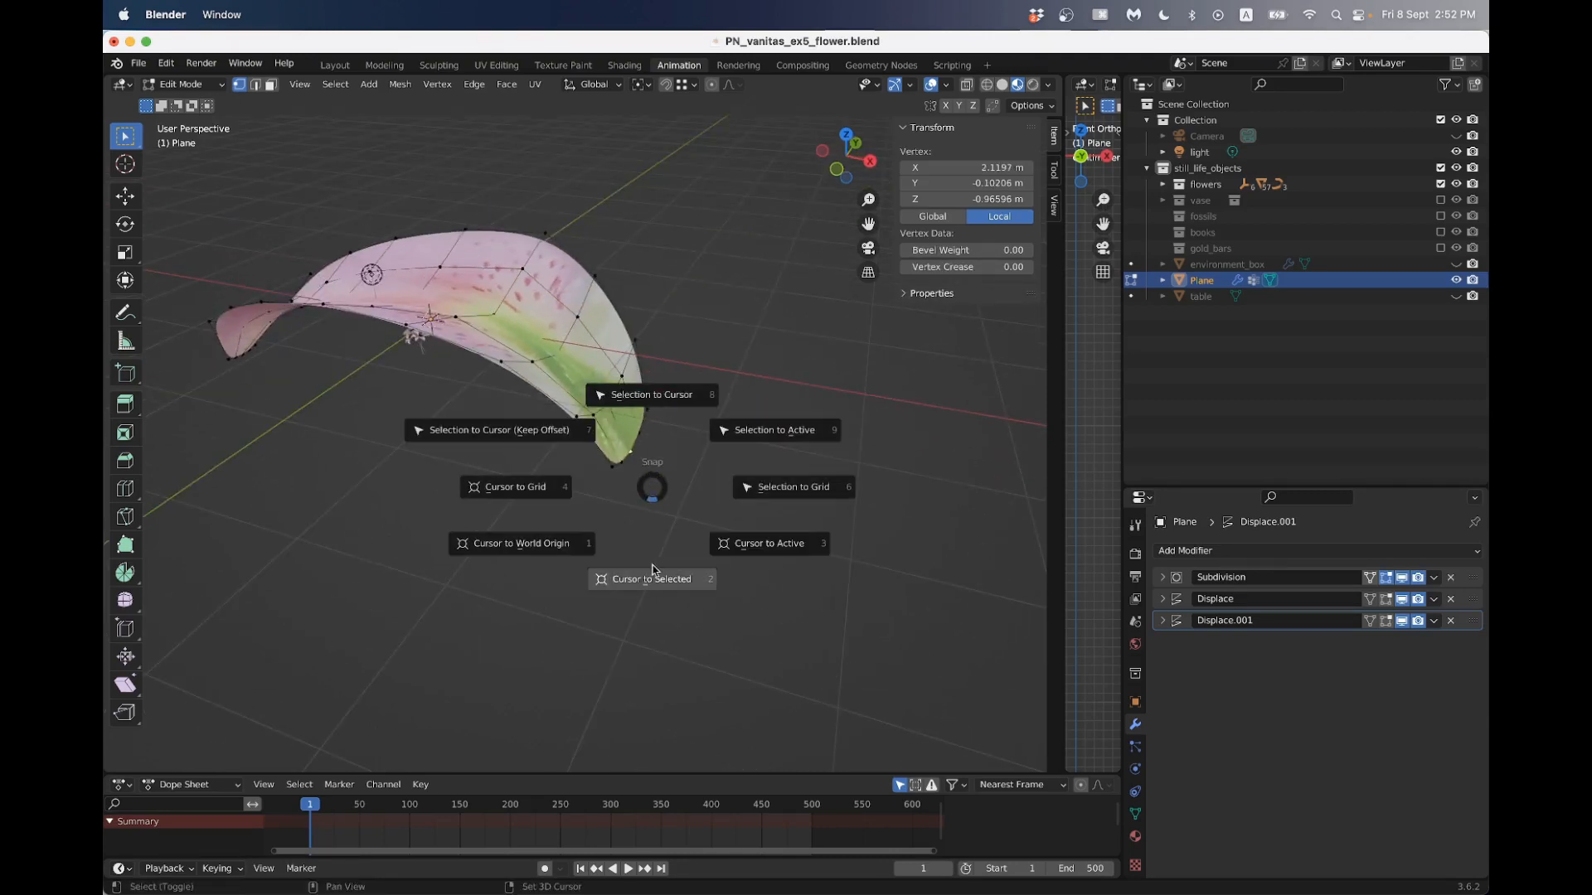
{"action": "left_click", "coordinate": [654, 581]}
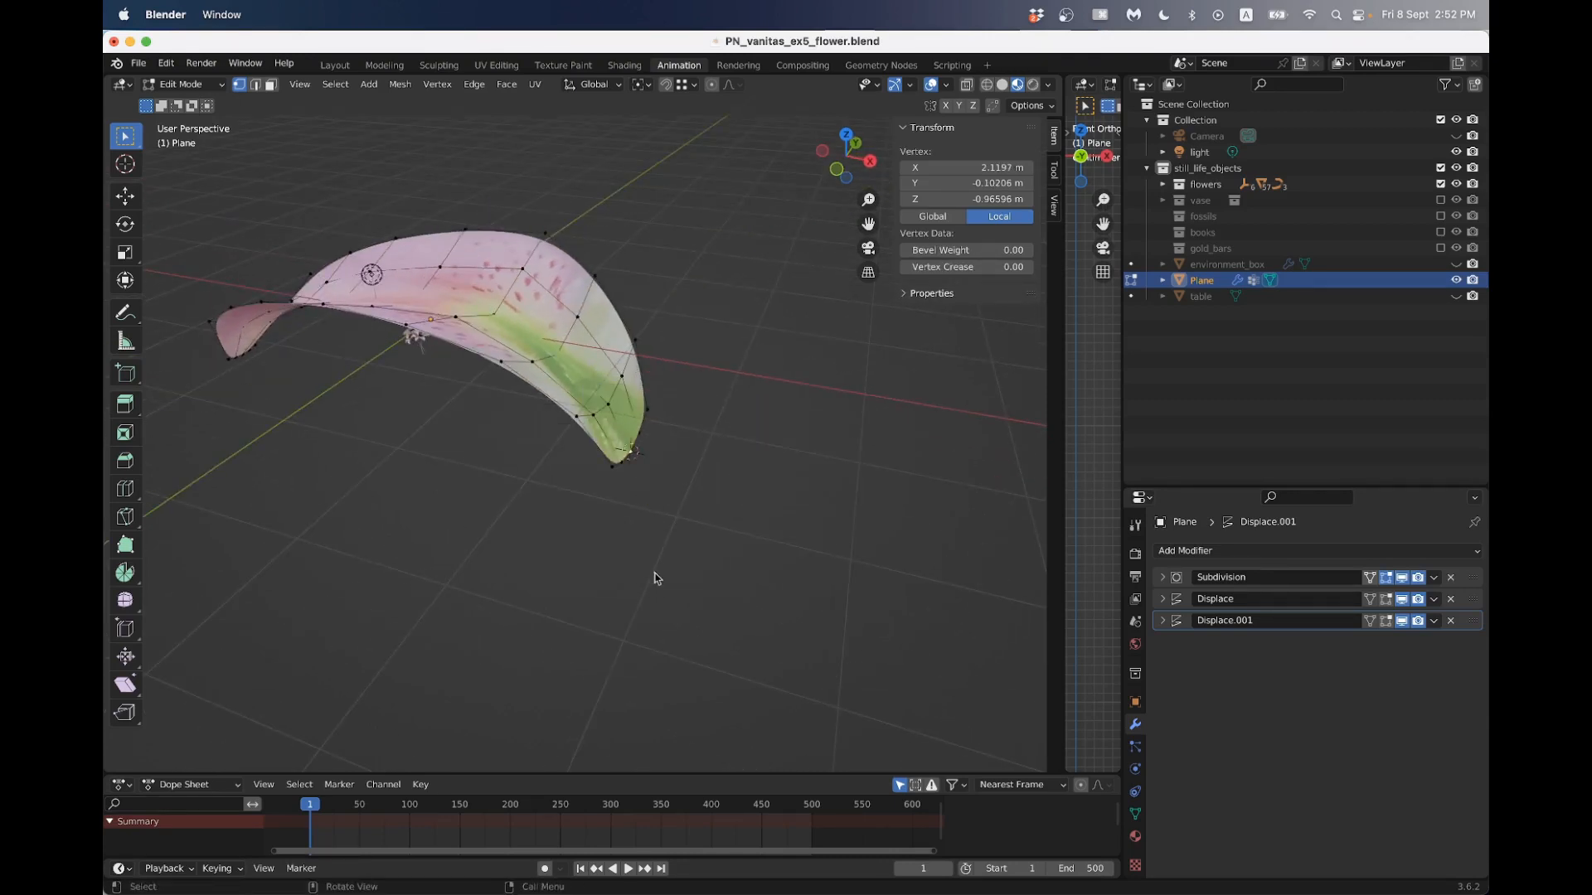
{"action": "key", "text": "Tab"}
- Add a Plain Axes empty at the 3D cursor on the petal's stem end
{"action": "middle_click_drag", "start_coordinate": [655, 578], "coordinate": [584, 470]}
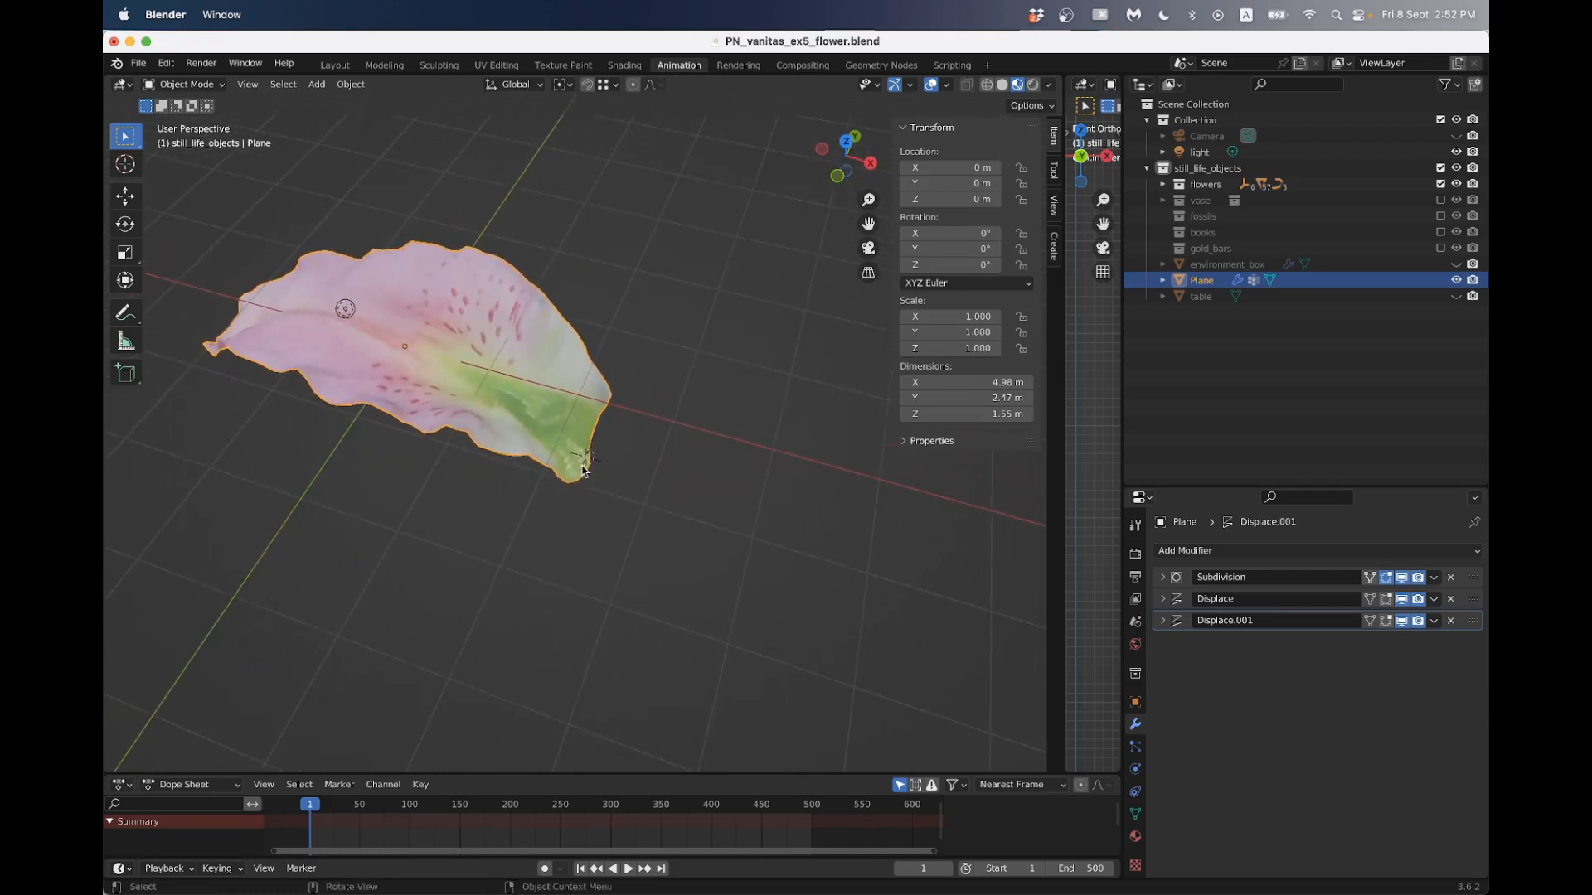
{"action": "key", "text": "shift+a"}
{"action": "mouse_move", "coordinate": [594, 469]}
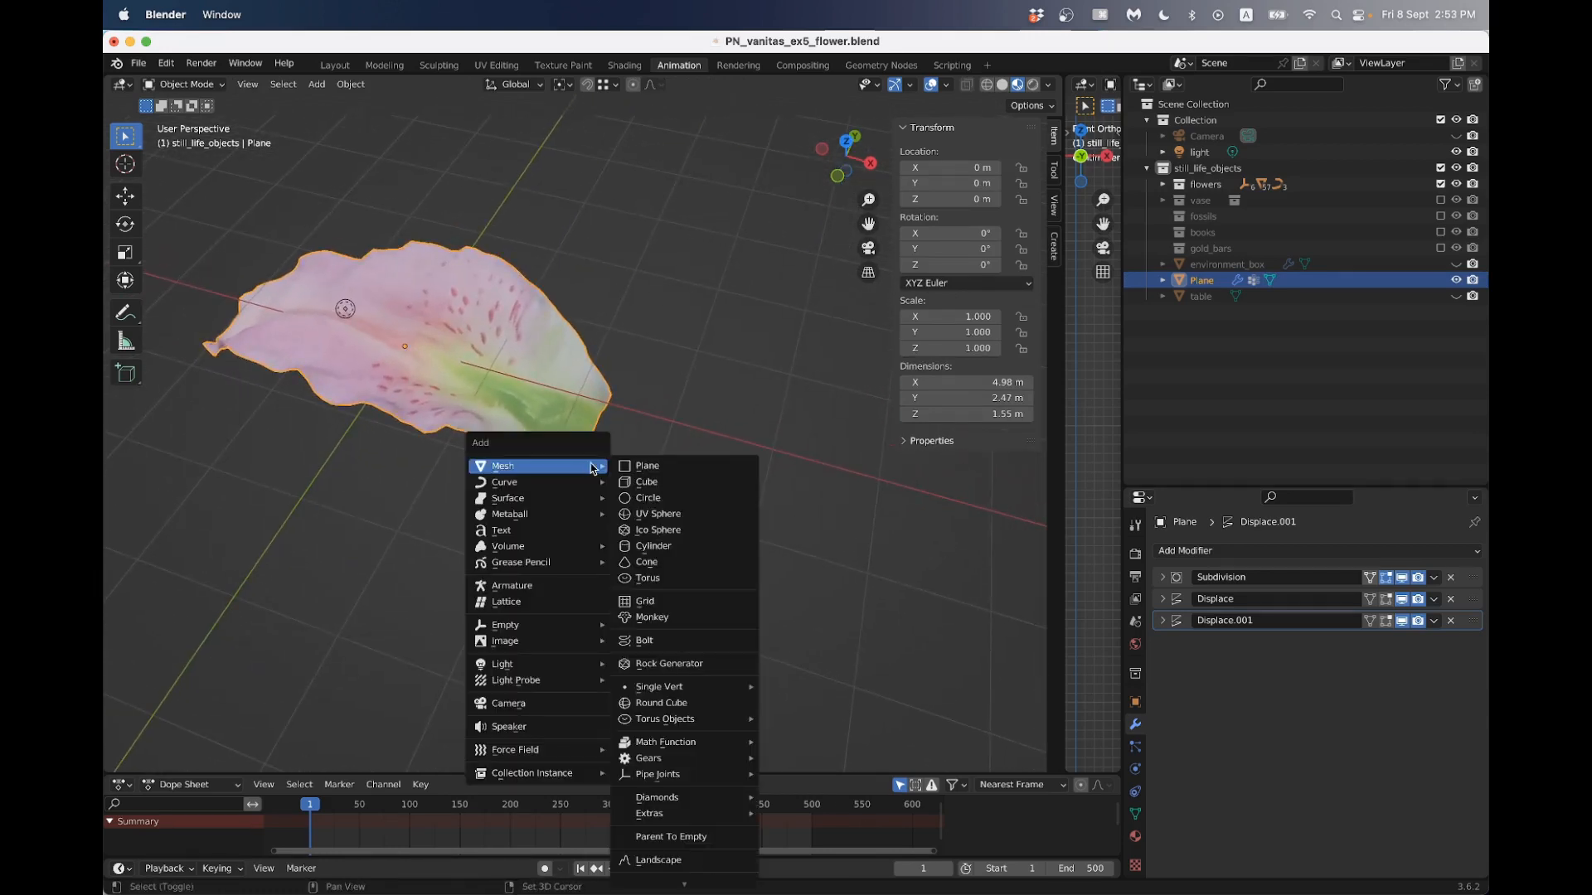
{"action": "mouse_move", "coordinate": [597, 625]}
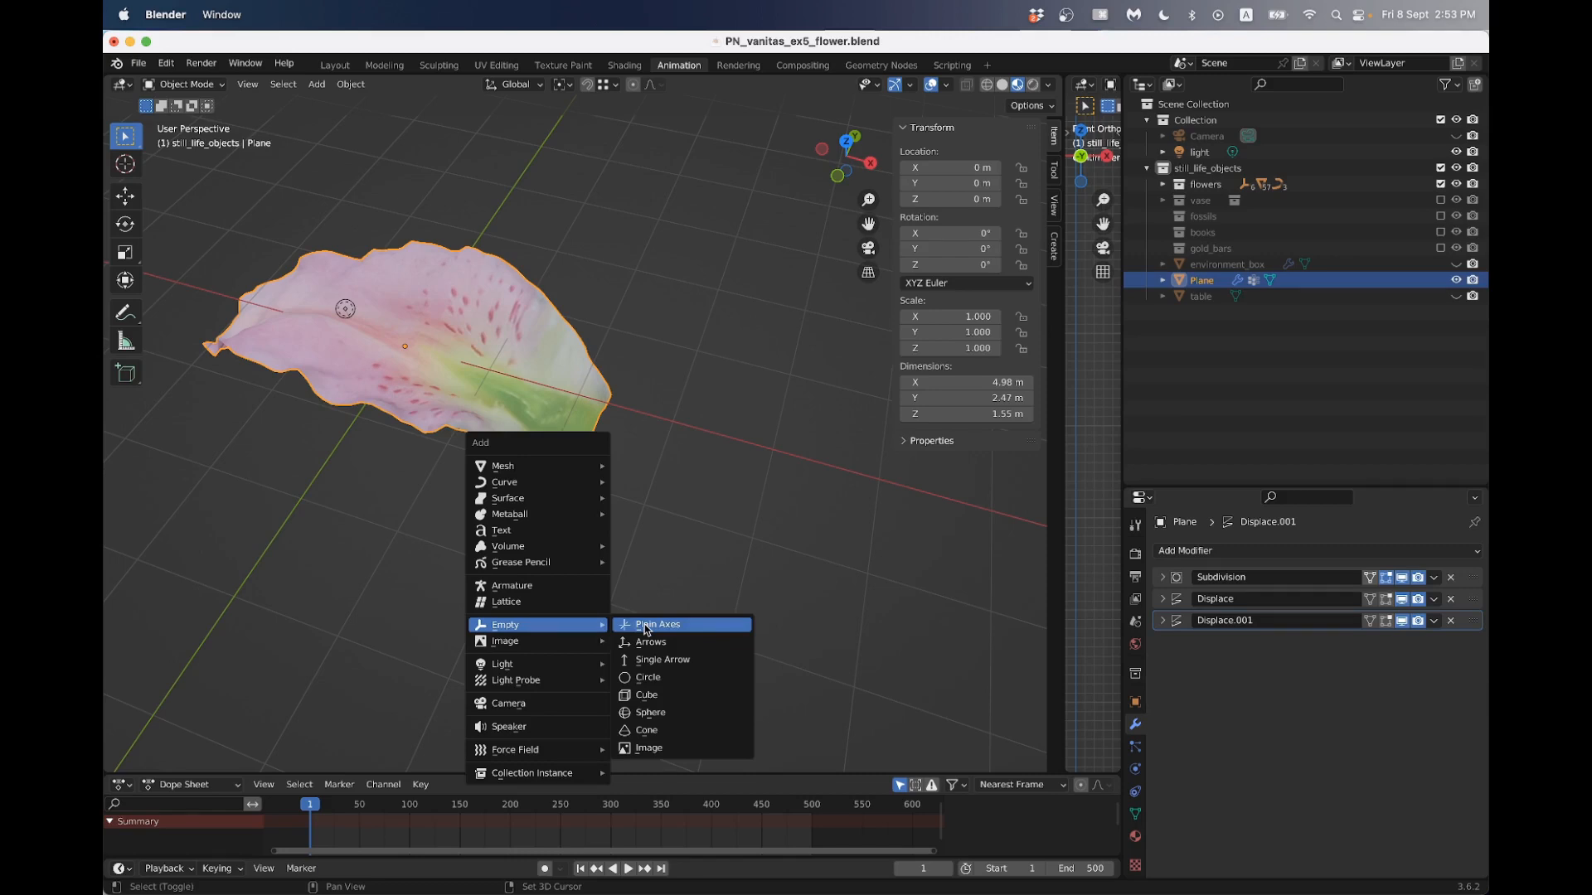
{"action": "left_click", "coordinate": [646, 627]}
{"action": "scroll", "coordinate": [653, 572], "scroll_direction": "up", "scroll_amount": 1}
{"action": "middle_click_drag", "start_coordinate": [653, 567], "coordinate": [664, 518]}
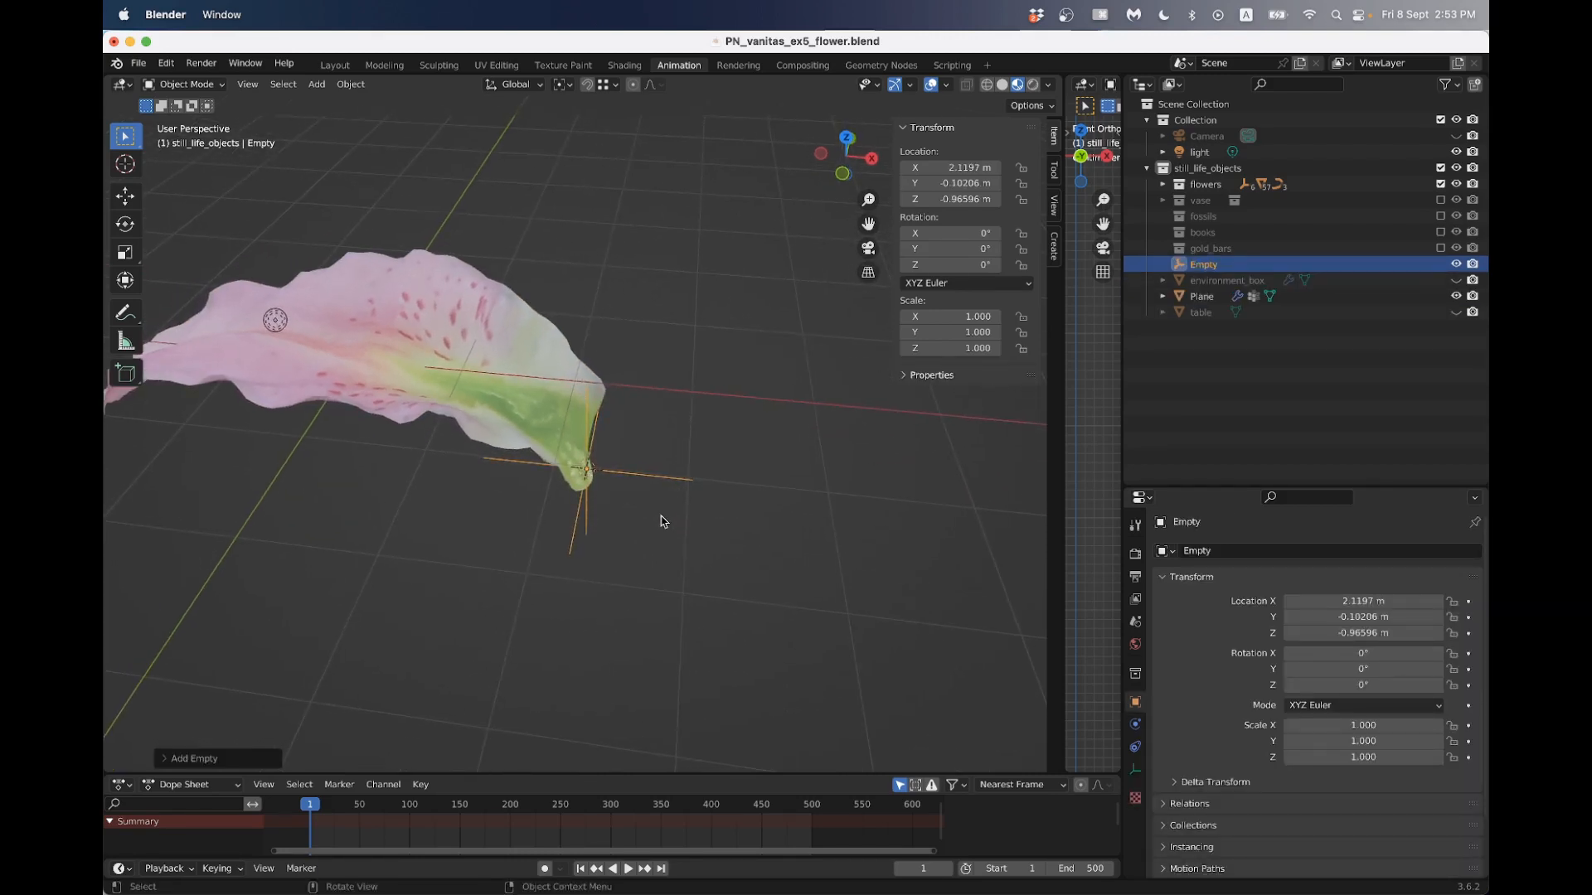
- Parent the petal to the empty with the Object option
{"action": "left_click", "coordinate": [549, 449]}
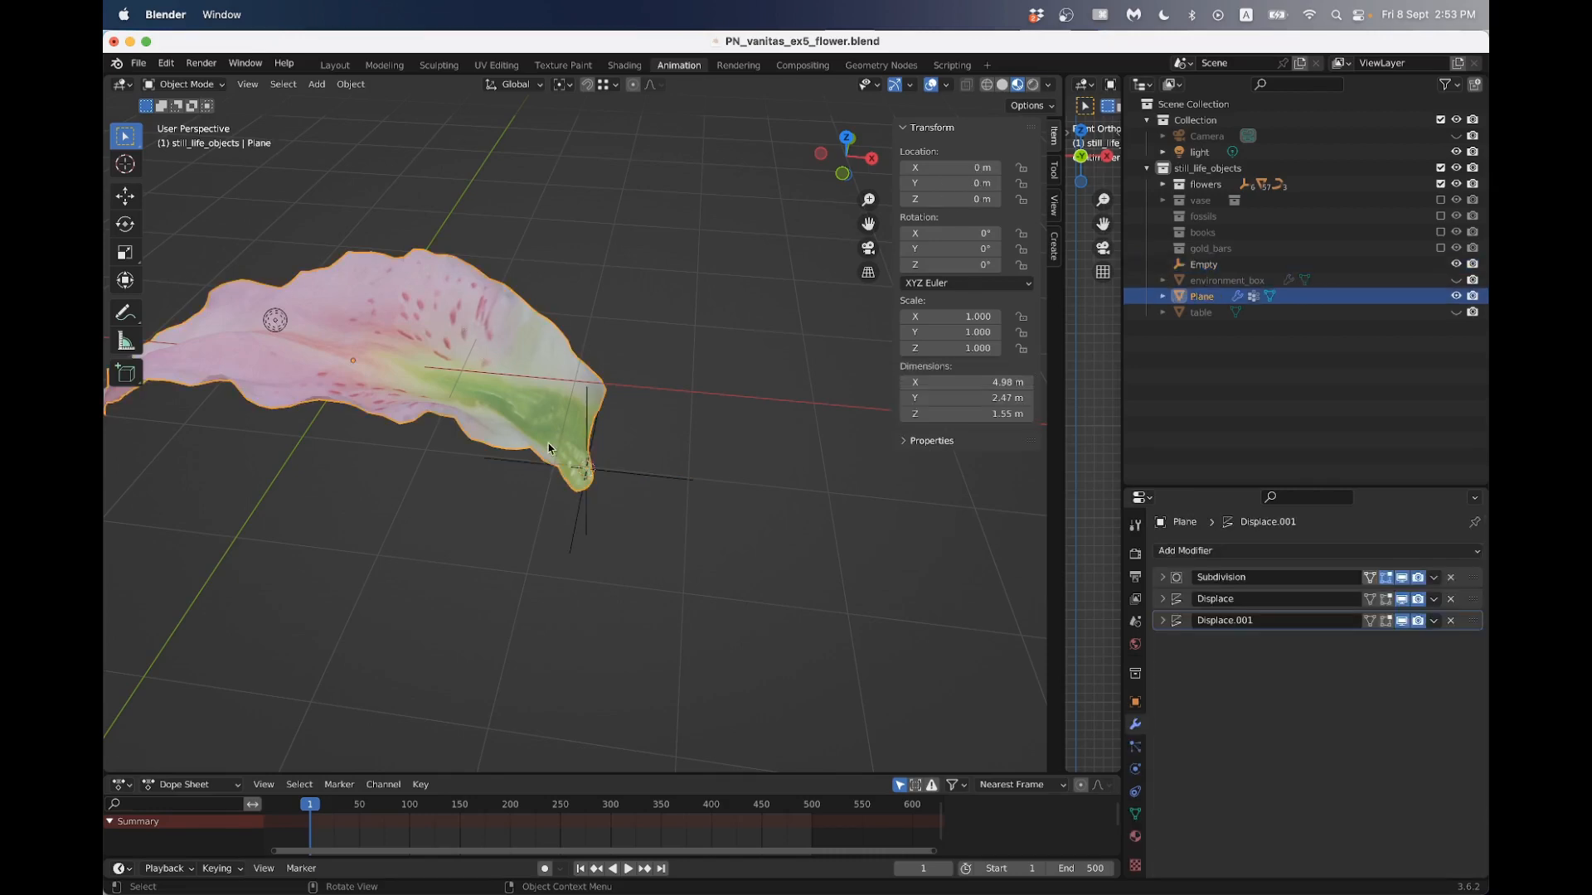
{"action": "left_click", "coordinate": [498, 354]}
{"action": "left_click", "coordinate": [655, 479], "text": "shift"}
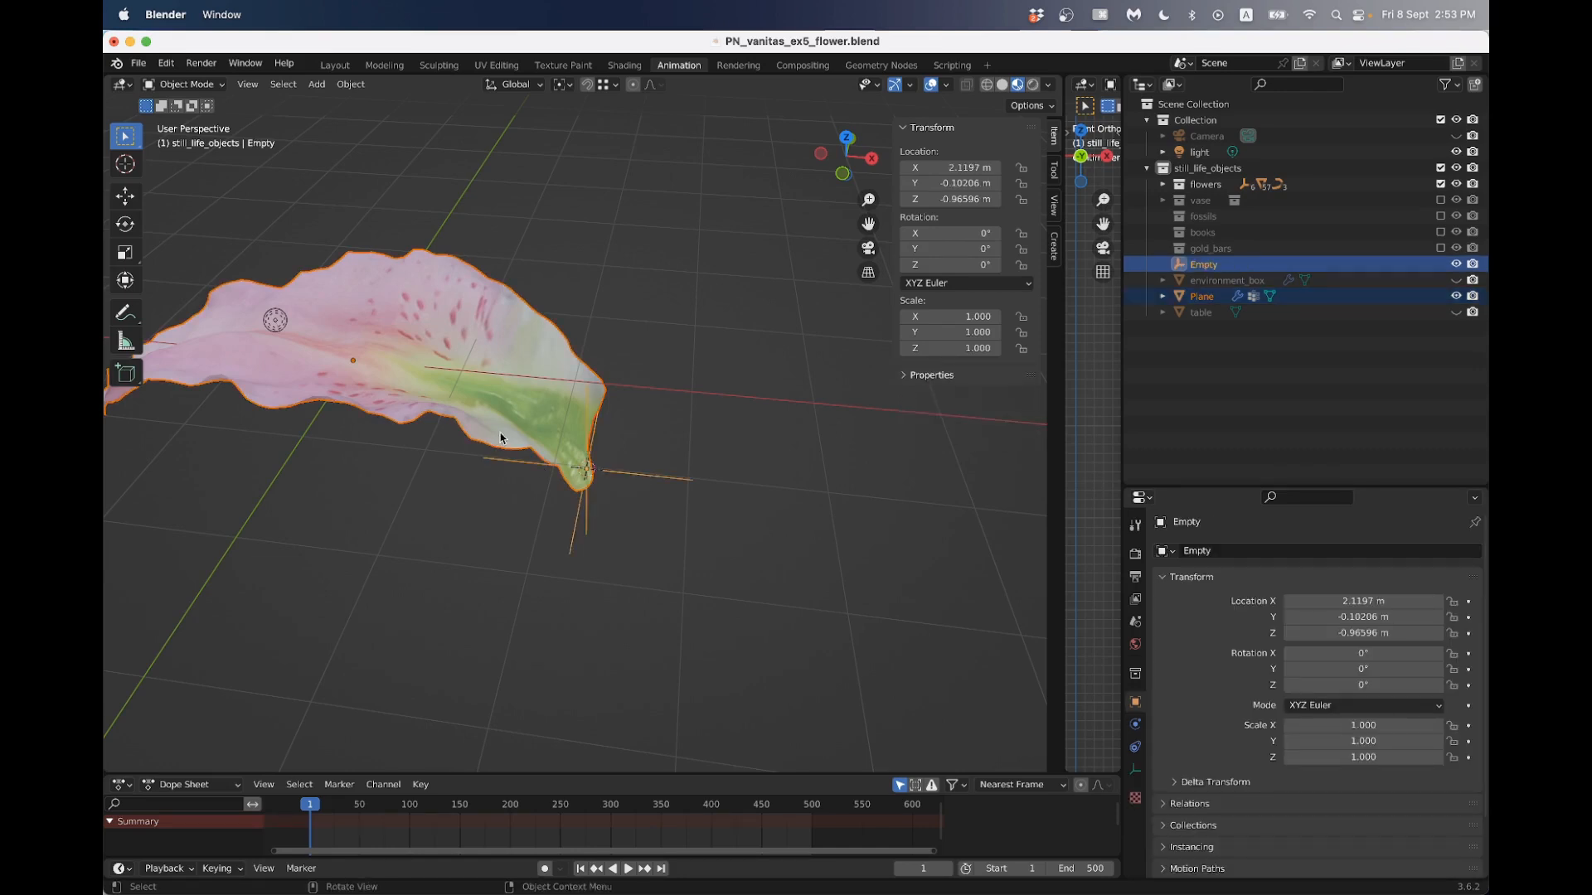
{"action": "key", "text": "ctrl+p"}
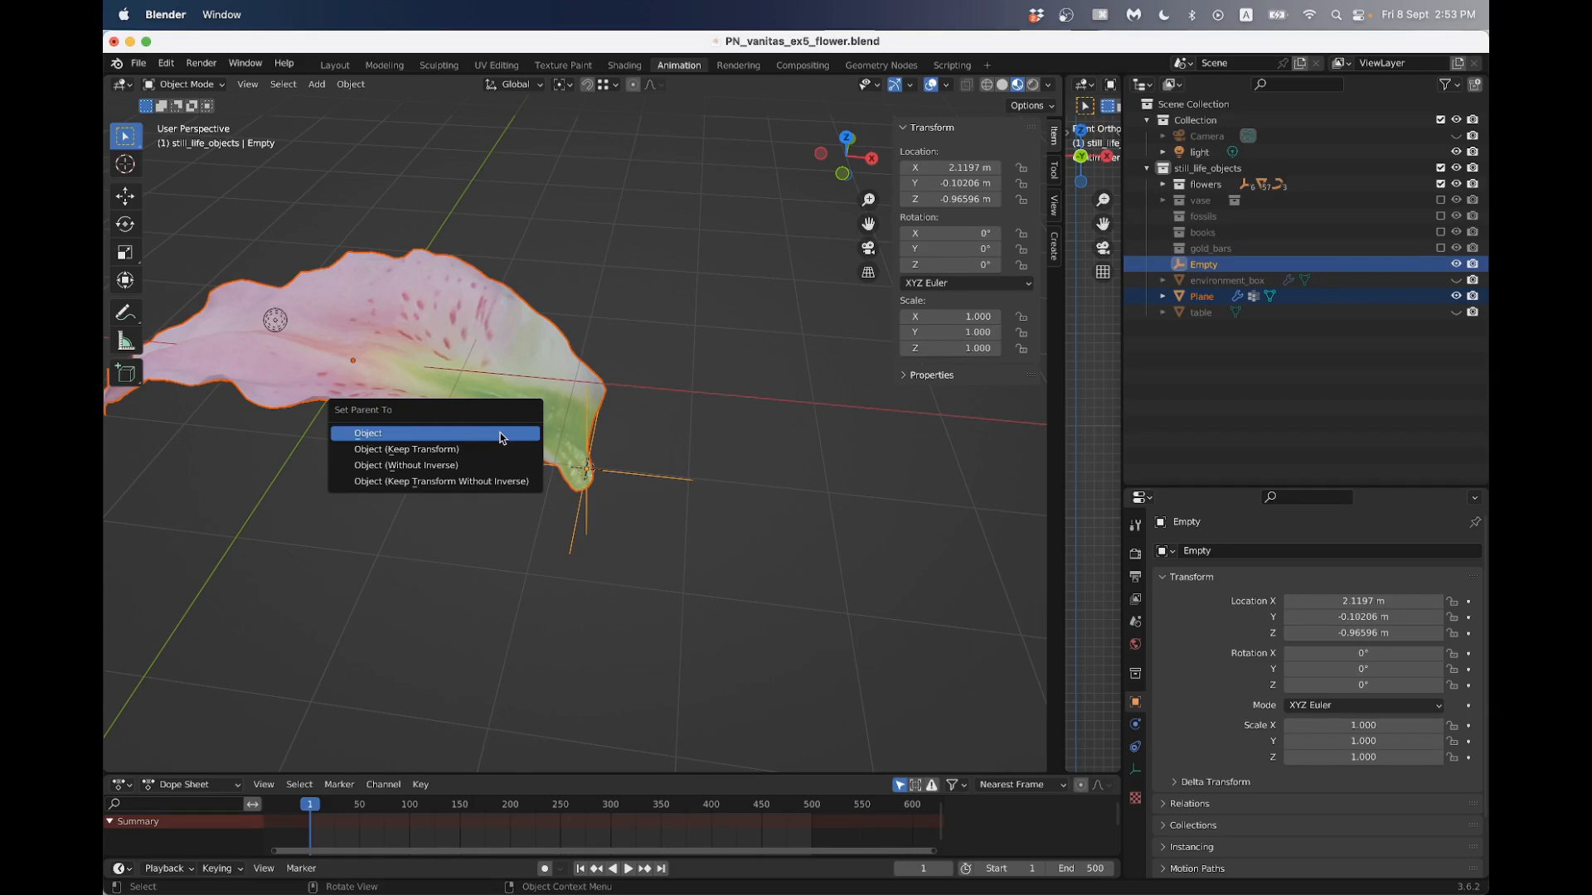
{"action": "left_click", "coordinate": [503, 436]}
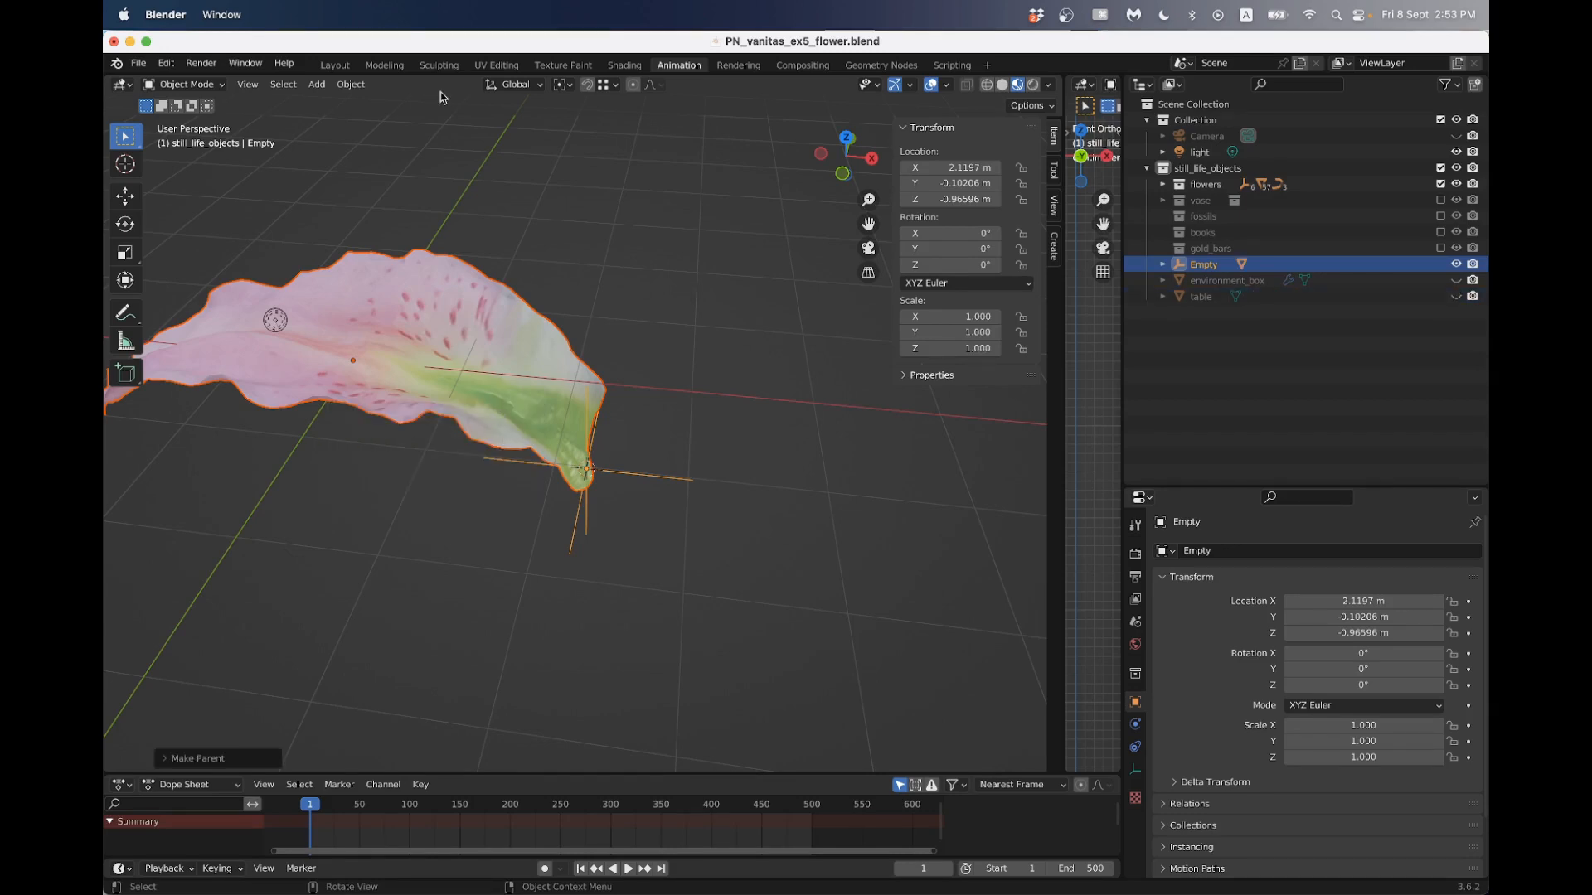
{"action": "left_click", "coordinate": [350, 83]}
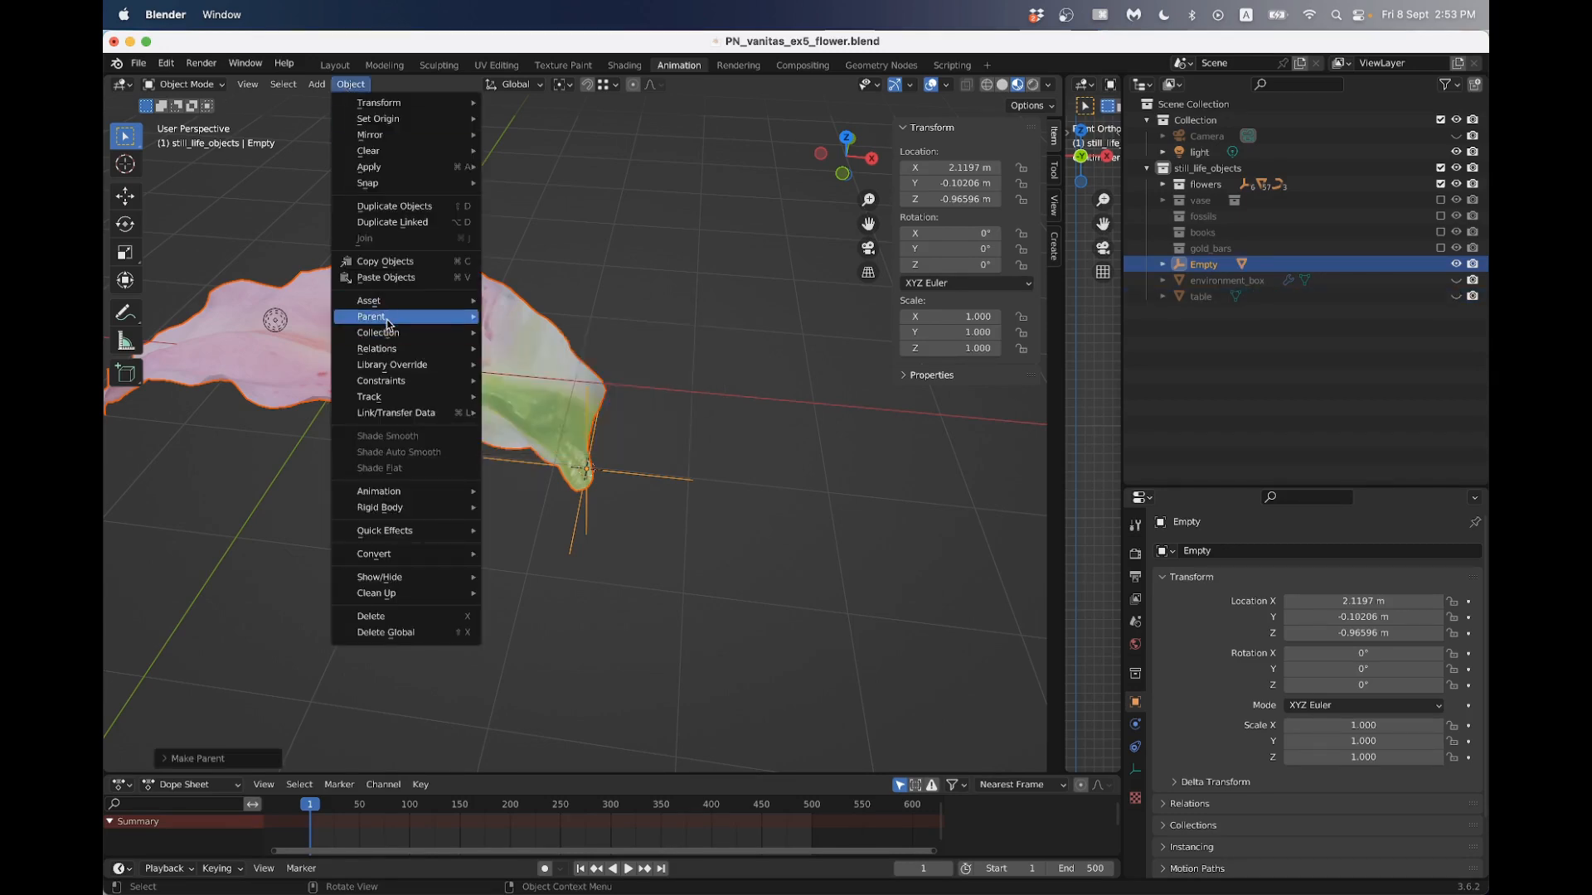
{"action": "mouse_move", "coordinate": [387, 322]}
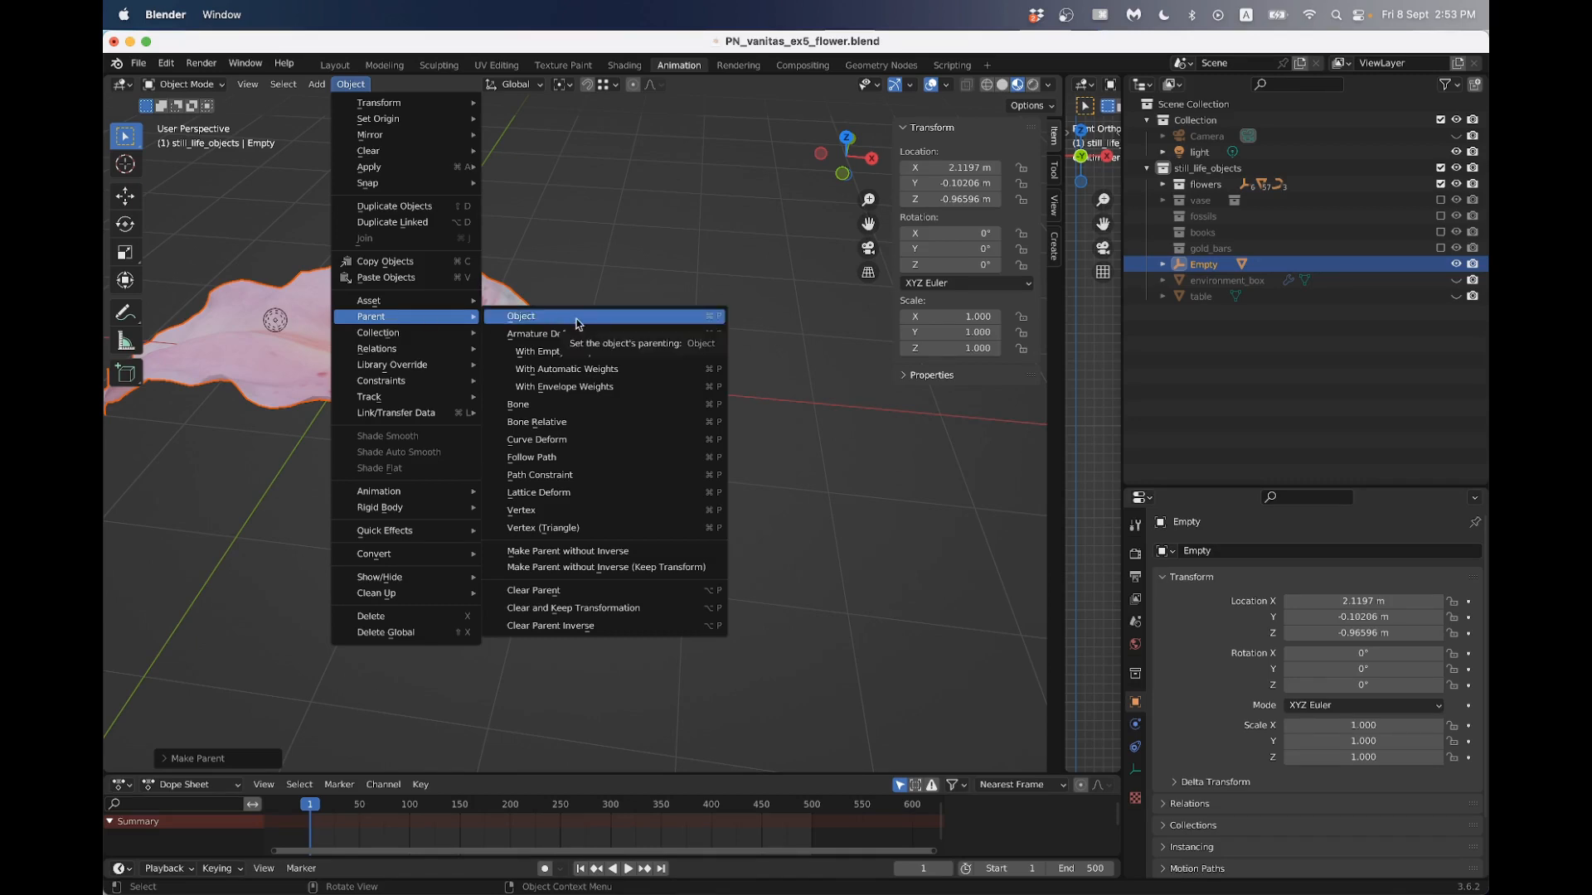
{"action": "left_click", "coordinate": [602, 433]}
- Try moving the empty to test its parenting with the petal
{"action": "left_click", "coordinate": [623, 477]}
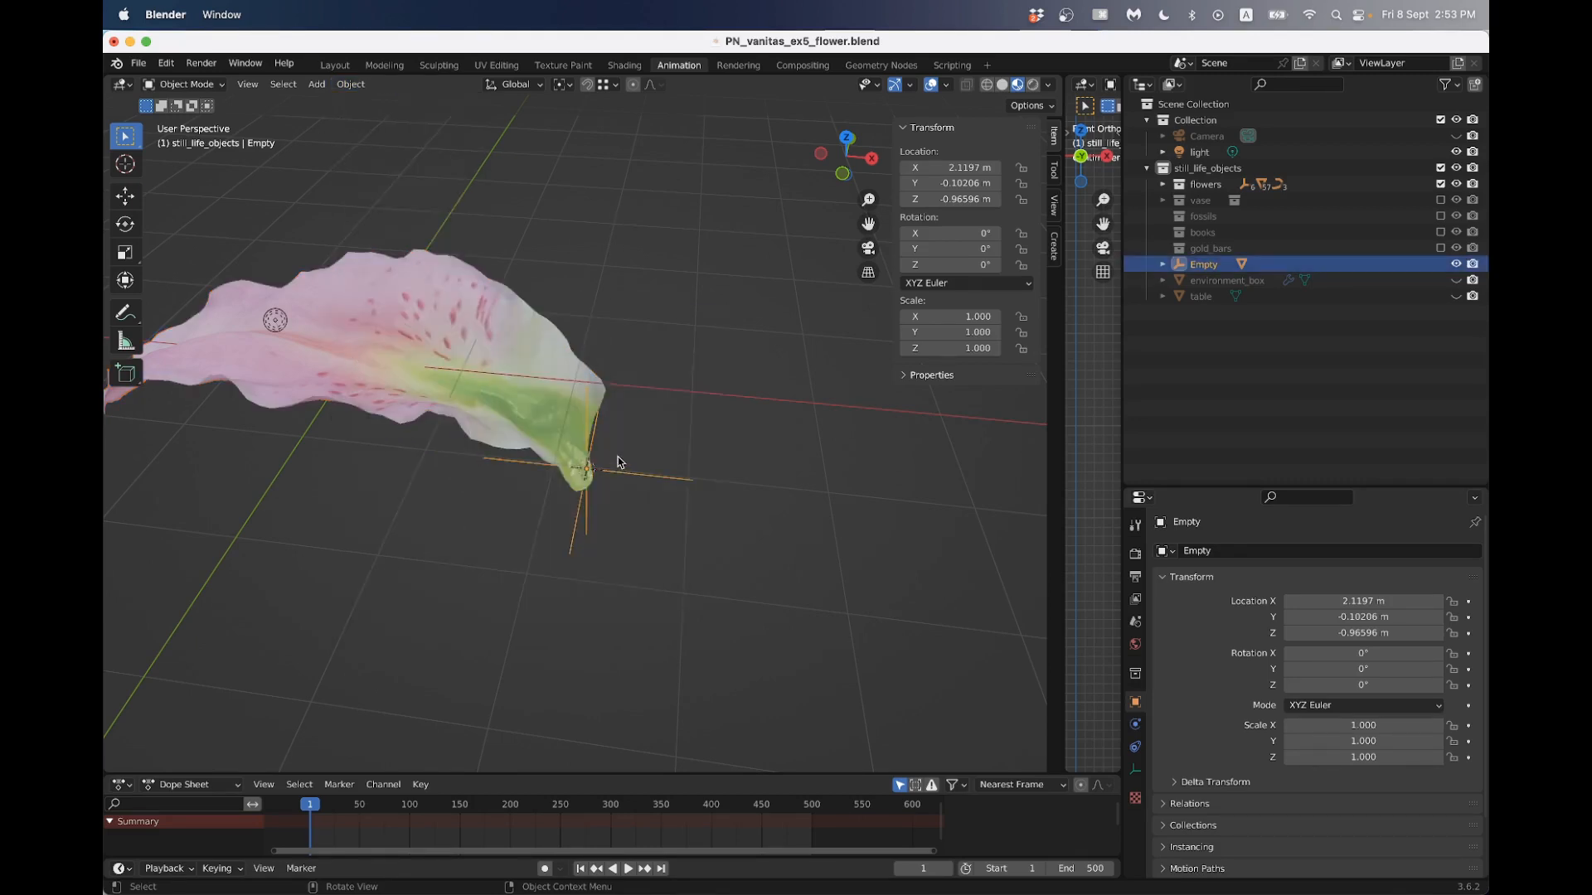
{"action": "key", "text": "g"}
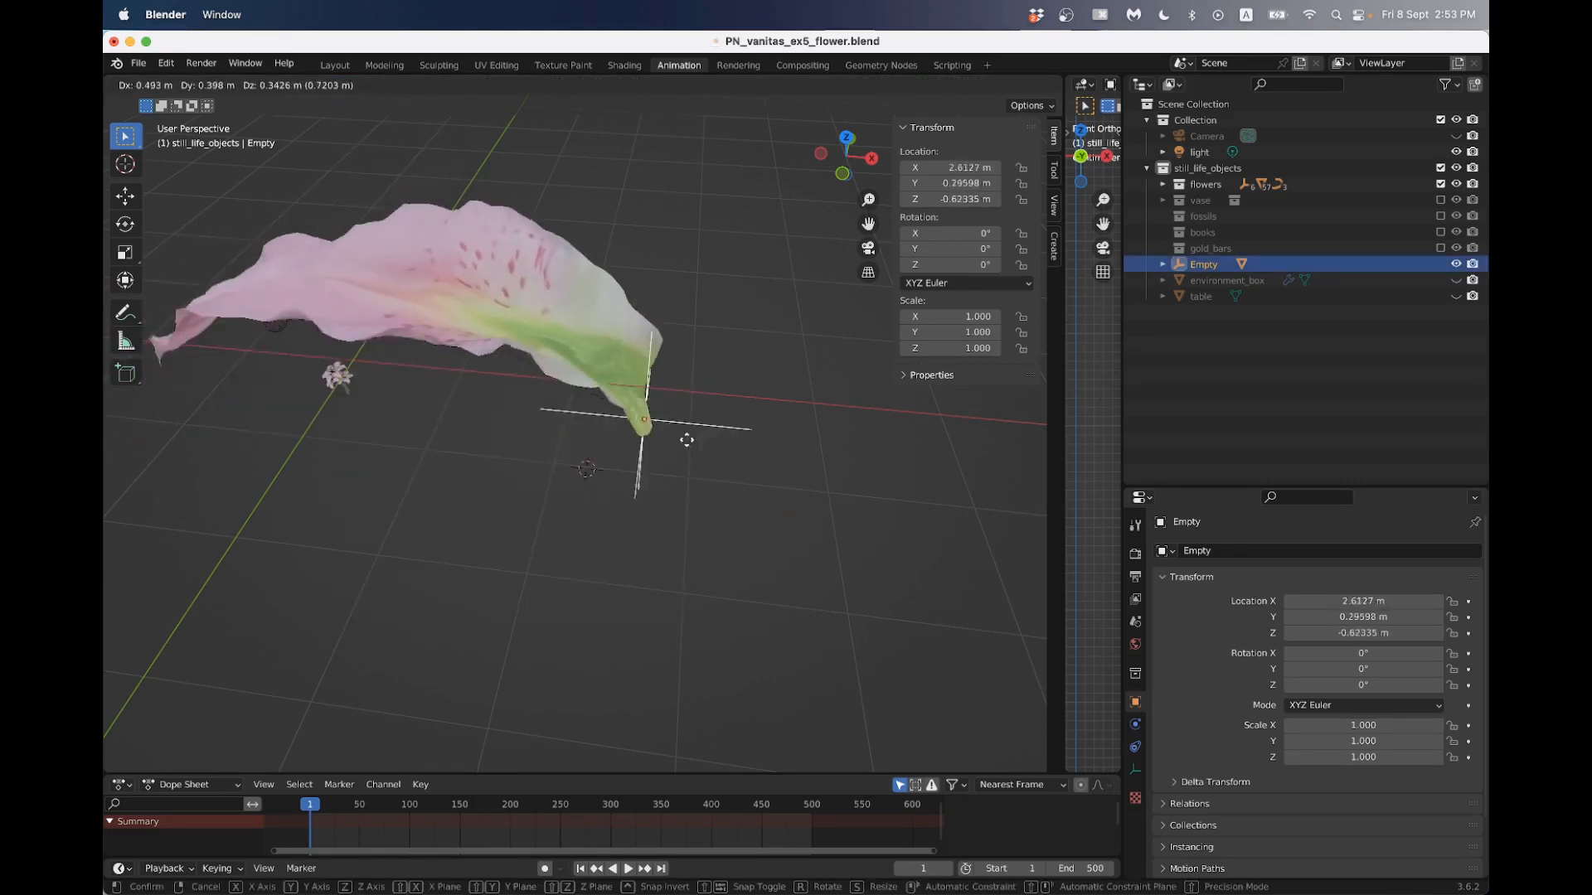
{"action": "left_click", "coordinate": [592, 423]}
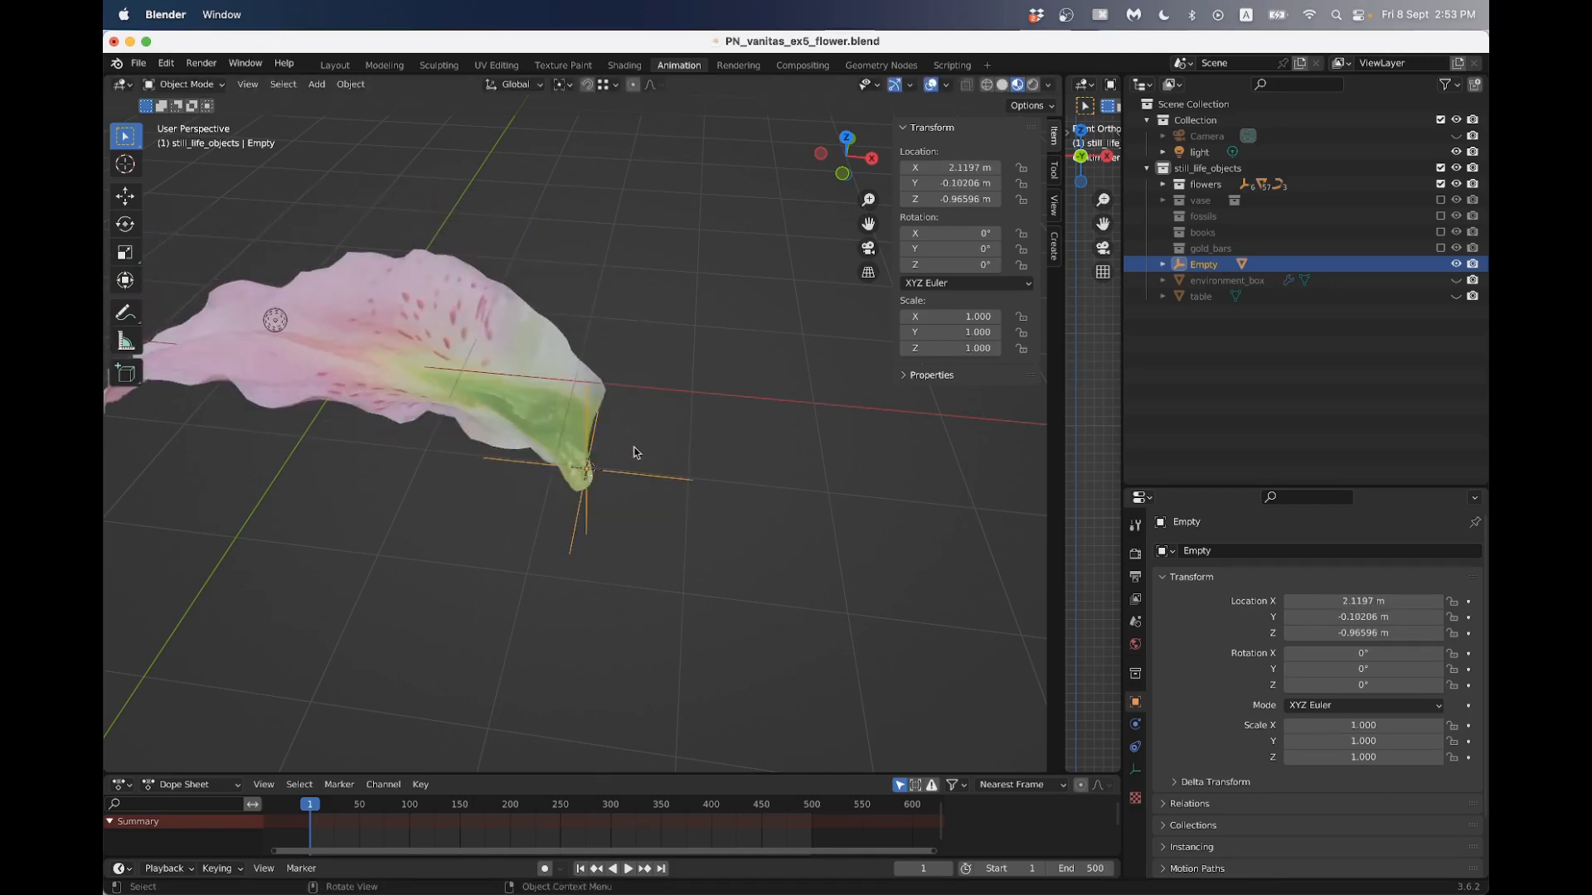
- Set the petal's first Displace modifier to Object texture coordinates and choose the empty as the reference object
{"action": "left_click", "coordinate": [497, 385]}
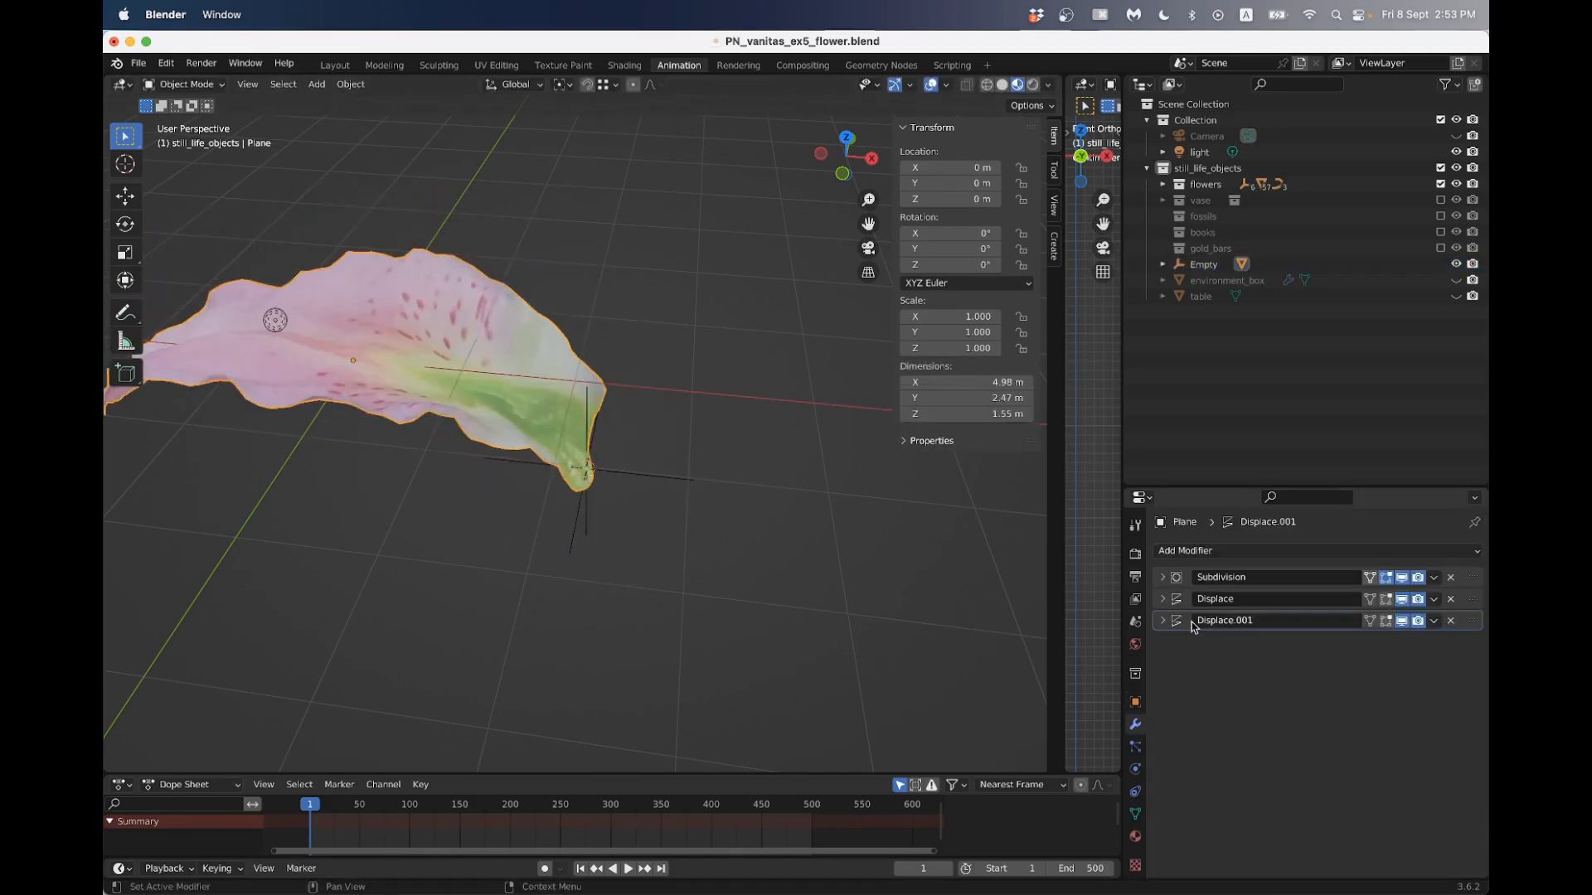
{"action": "left_click", "coordinate": [1163, 600]}
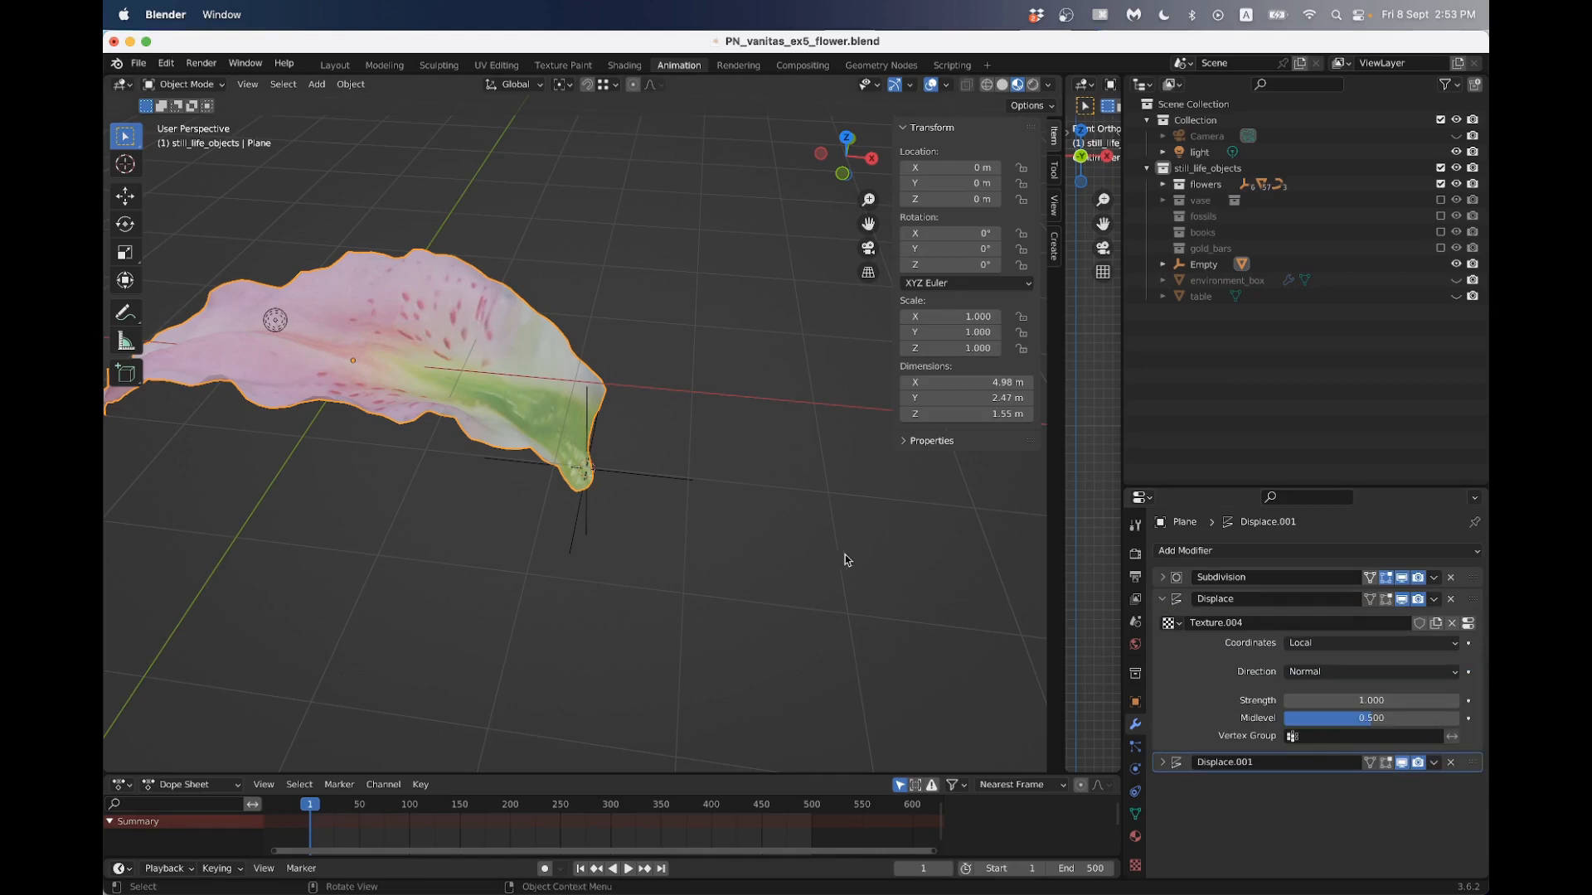
{"action": "left_click", "coordinate": [1343, 673]}
{"action": "left_click", "coordinate": [1286, 672]}
{"action": "left_click", "coordinate": [1336, 645]}
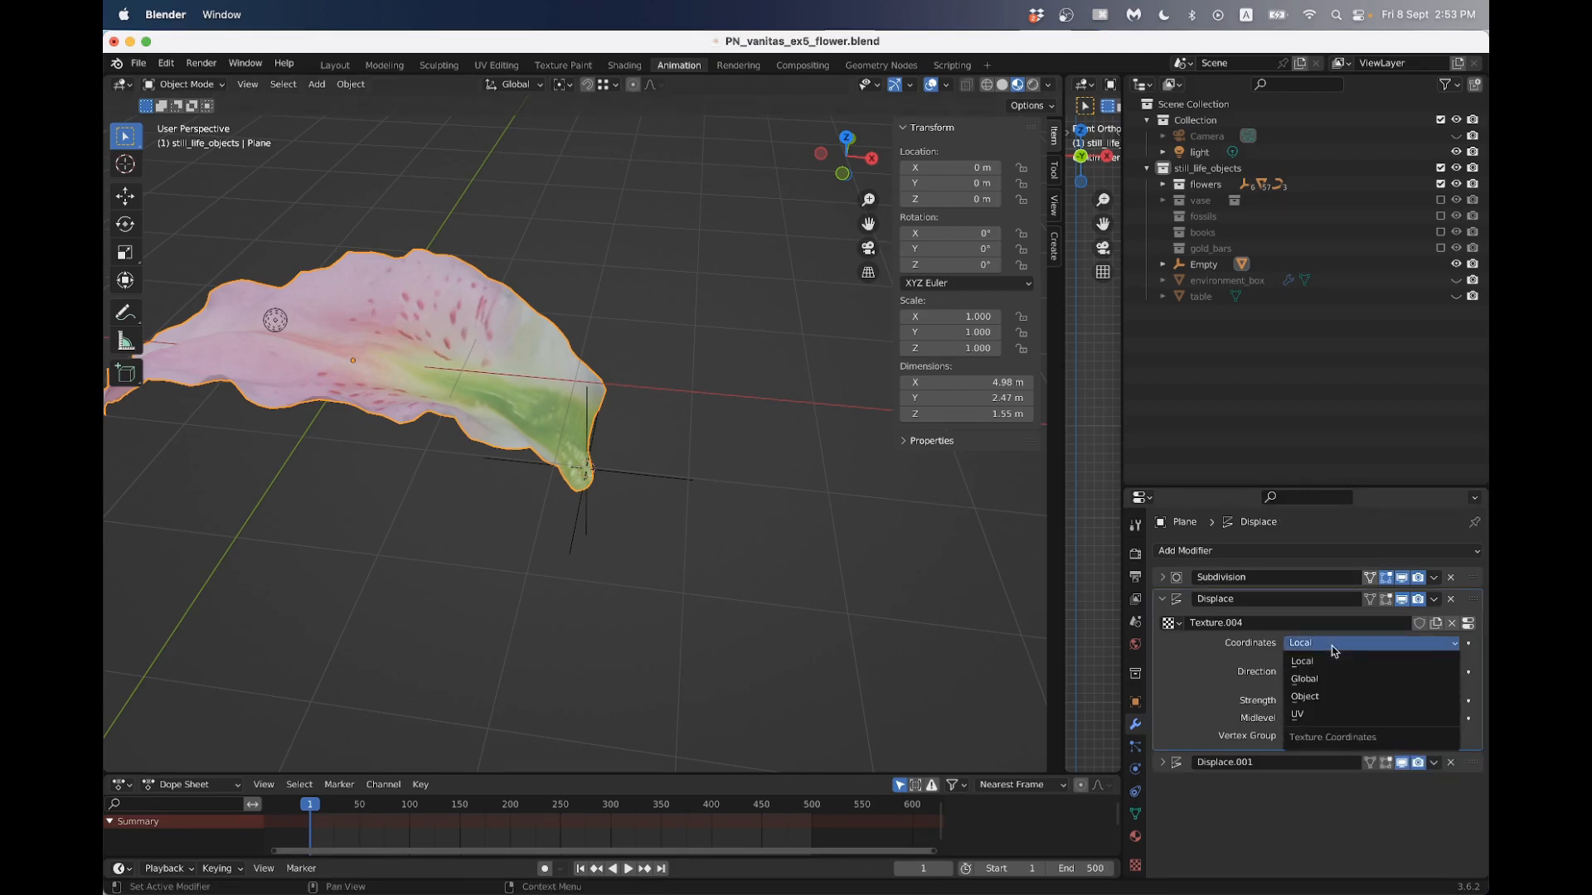
{"action": "left_click", "coordinate": [1321, 696]}
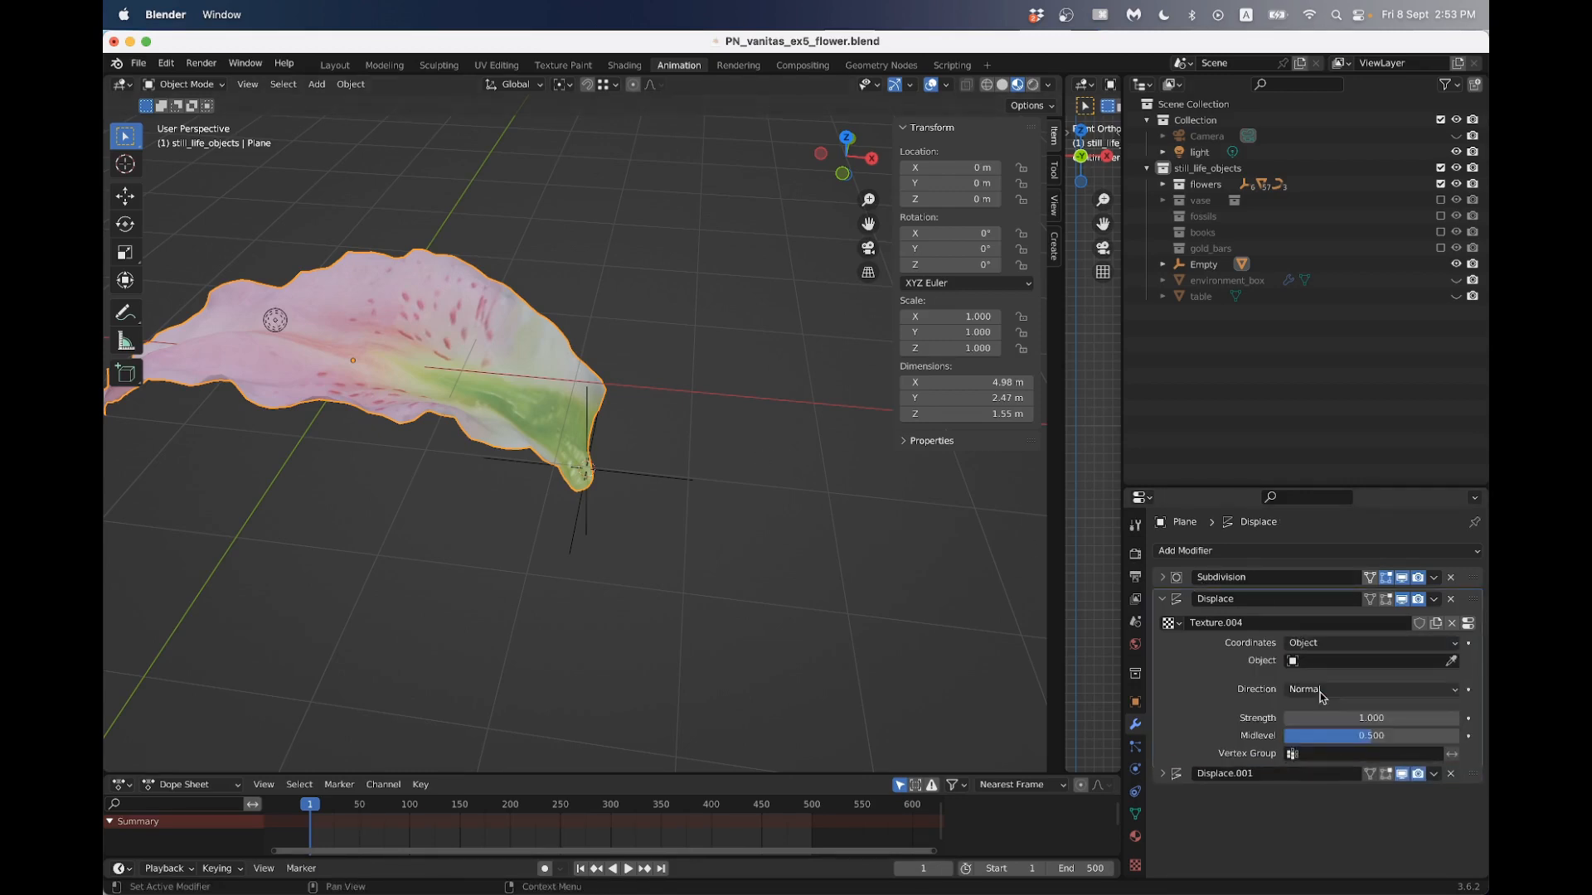
{"action": "left_click", "coordinate": [1452, 661]}
{"action": "left_click", "coordinate": [693, 473]}
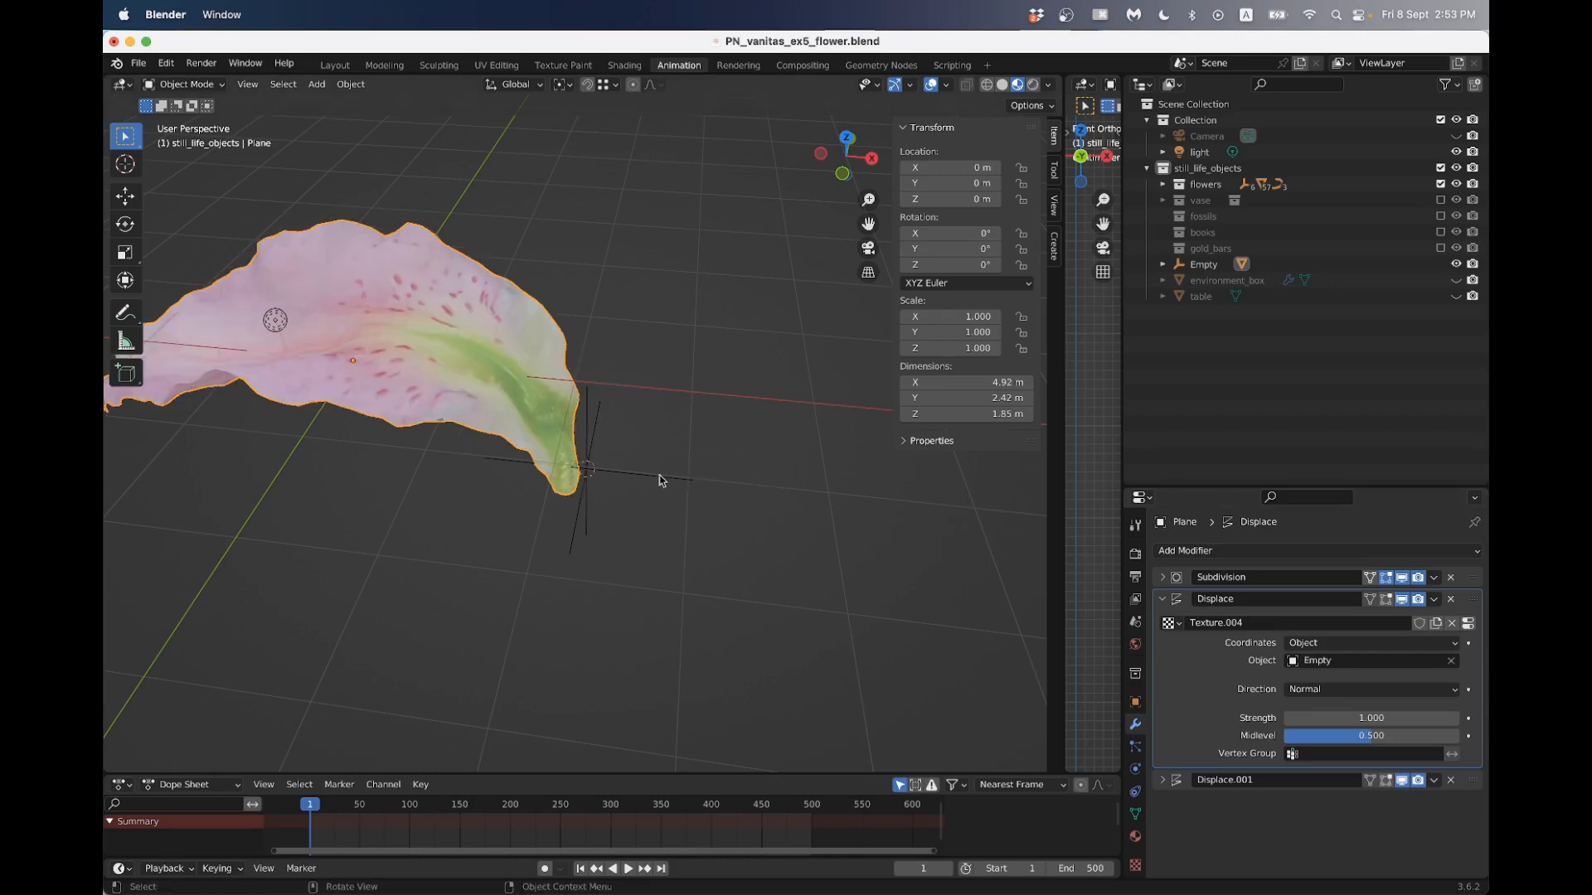
- Try moving the petal relative to the empty to test how the displacement responds
{"action": "left_click", "coordinate": [643, 475]}
{"action": "left_click", "coordinate": [509, 405]}
{"action": "key", "text": "g"}
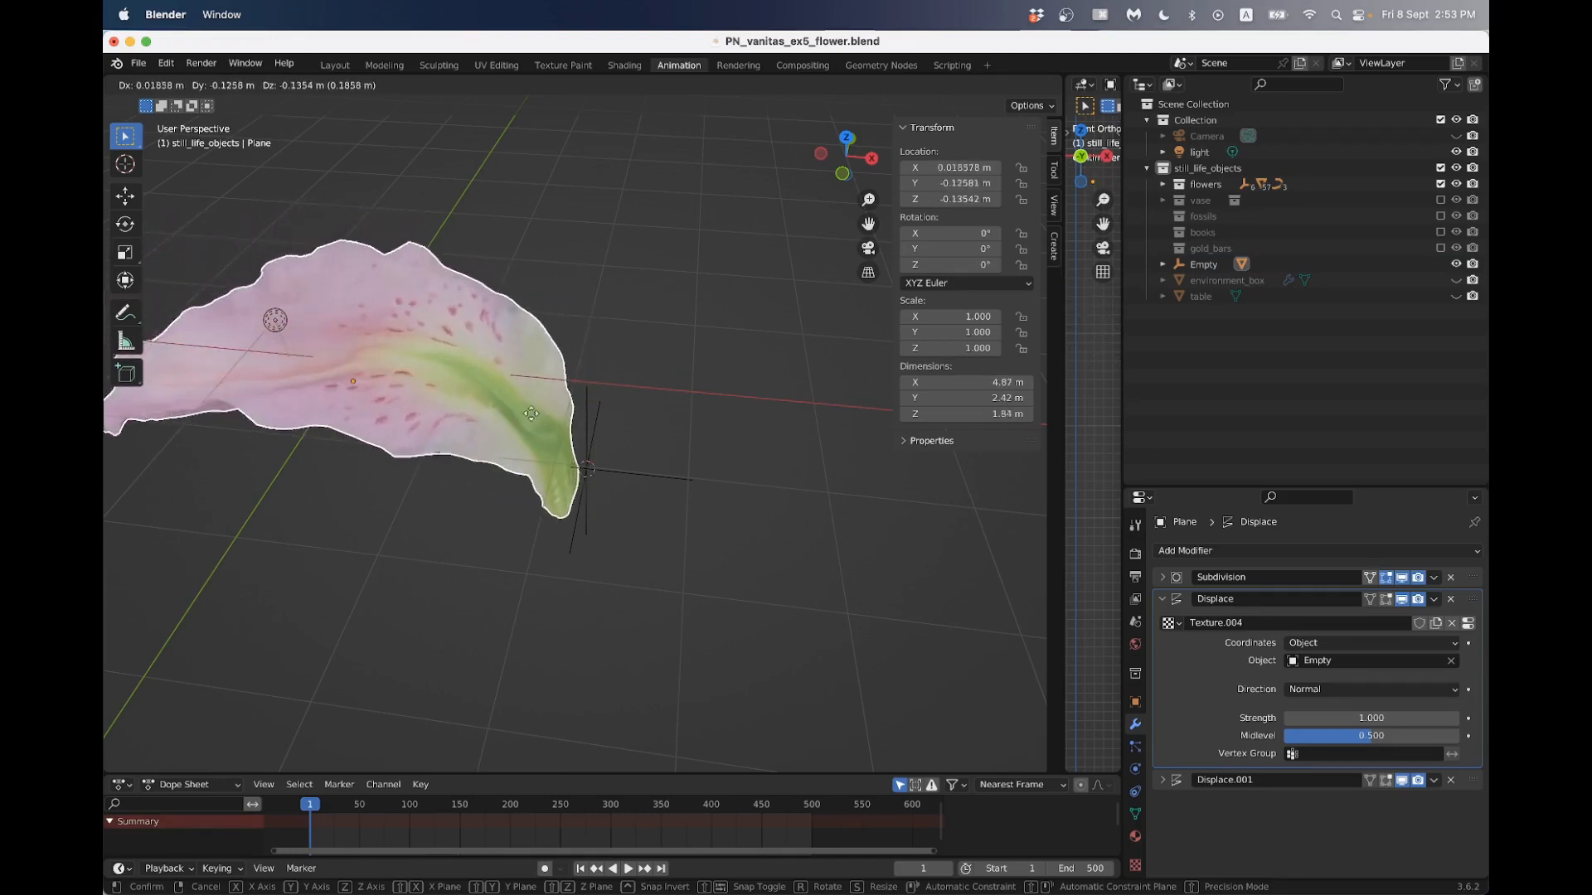
{"action": "key", "text": "Escape"}
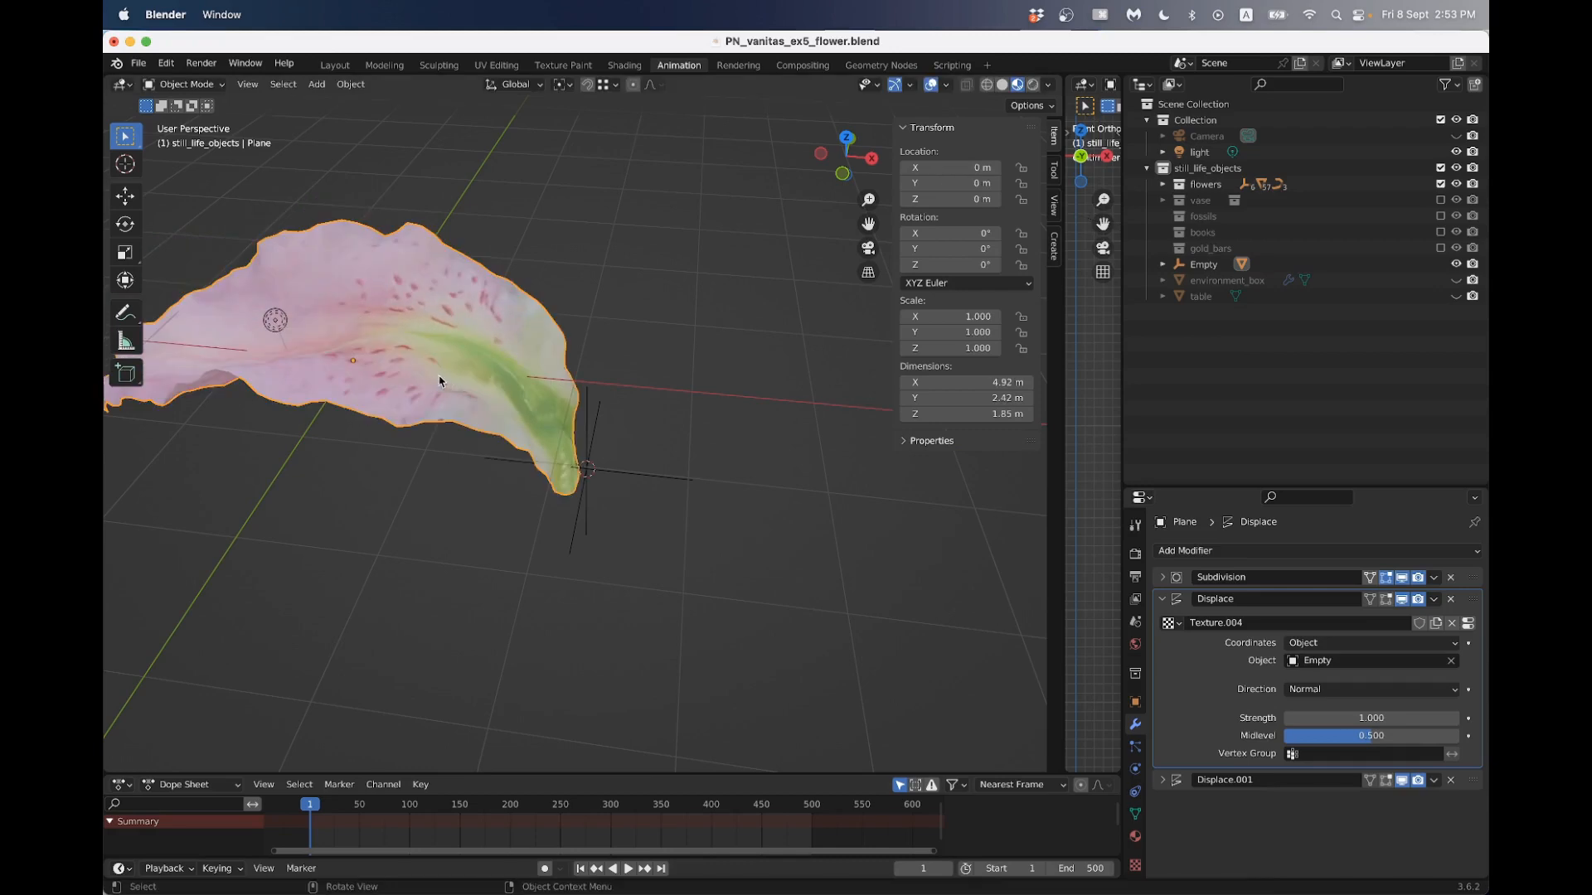
- Set the Displace.001 modifier to Object texture coordinates and choose the empty as the reference object
{"action": "left_click", "coordinate": [1176, 775]}
{"action": "scroll", "coordinate": [1194, 754], "scroll_direction": "down", "scroll_amount": 2}
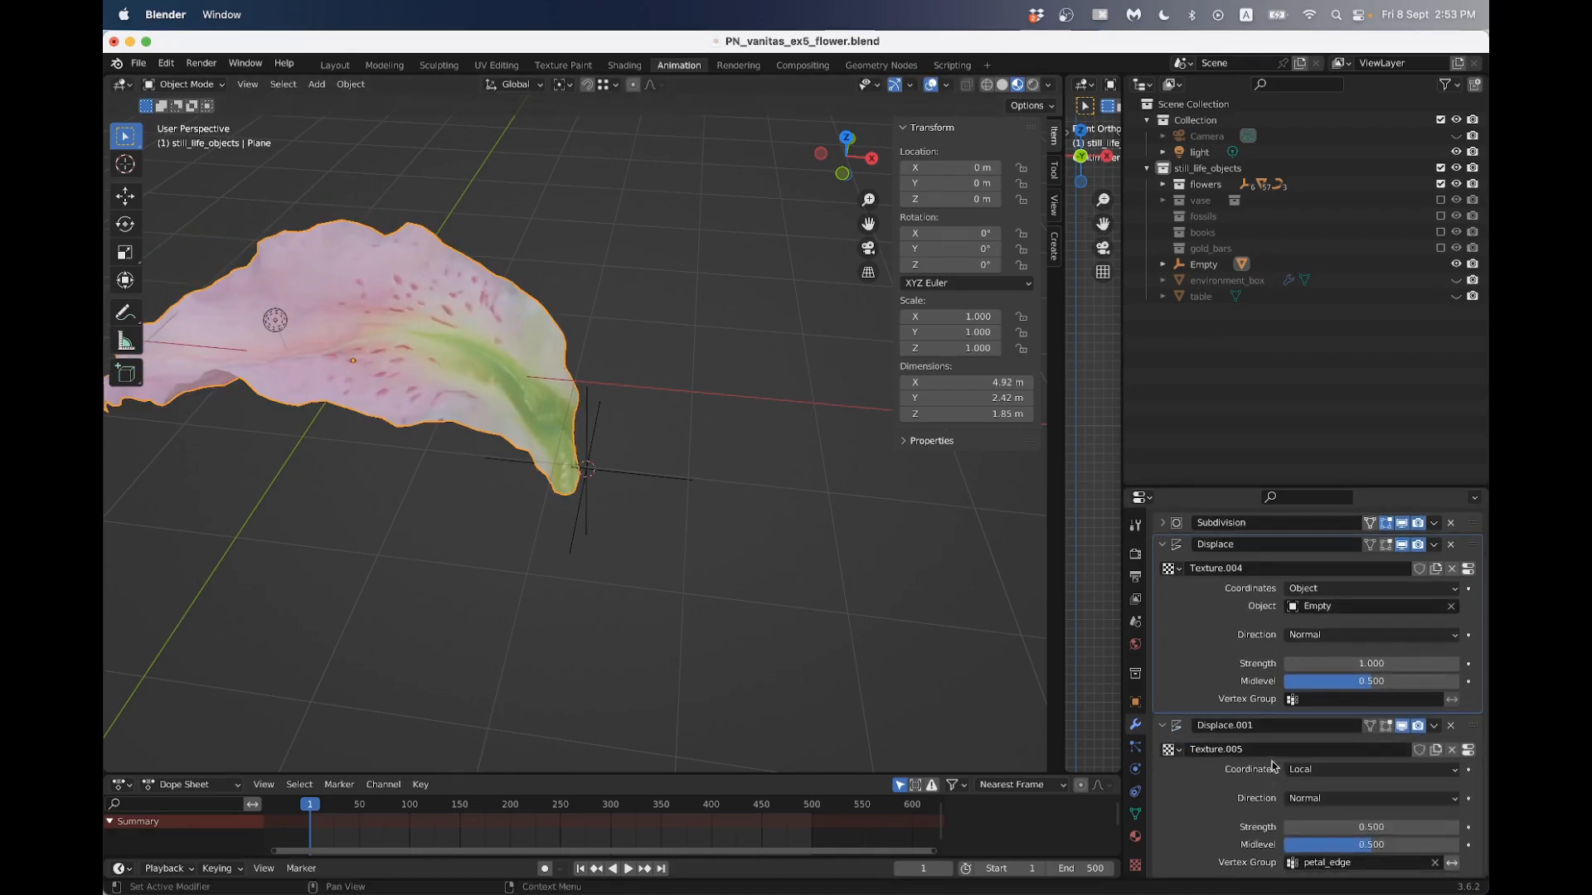
{"action": "left_click", "coordinate": [1305, 771]}
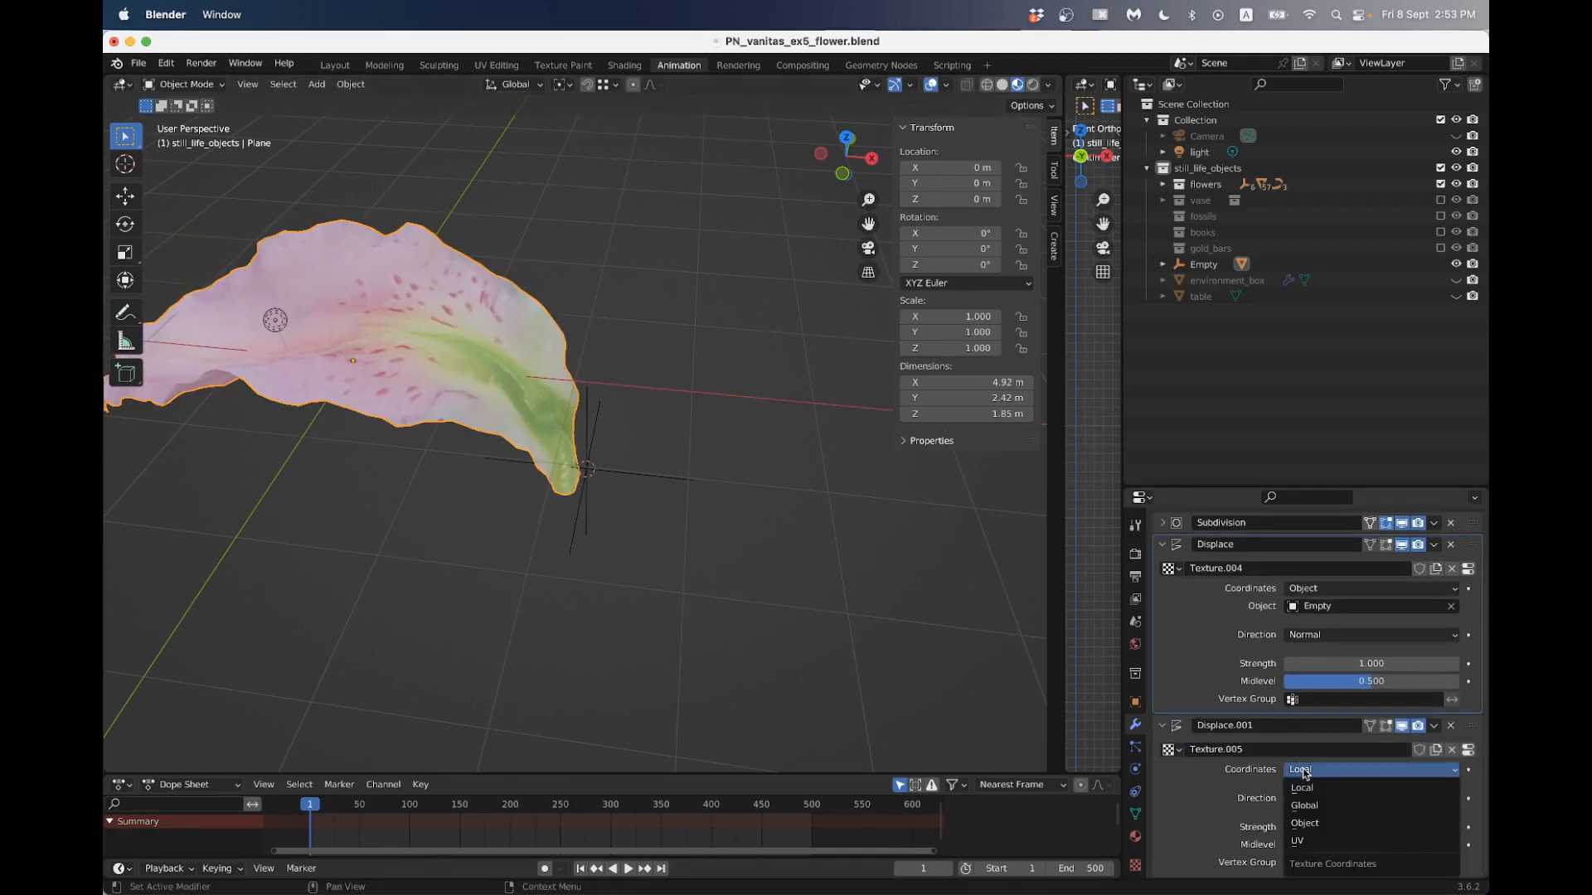
{"action": "left_click", "coordinate": [1305, 824]}
{"action": "left_click", "coordinate": [1449, 771]}
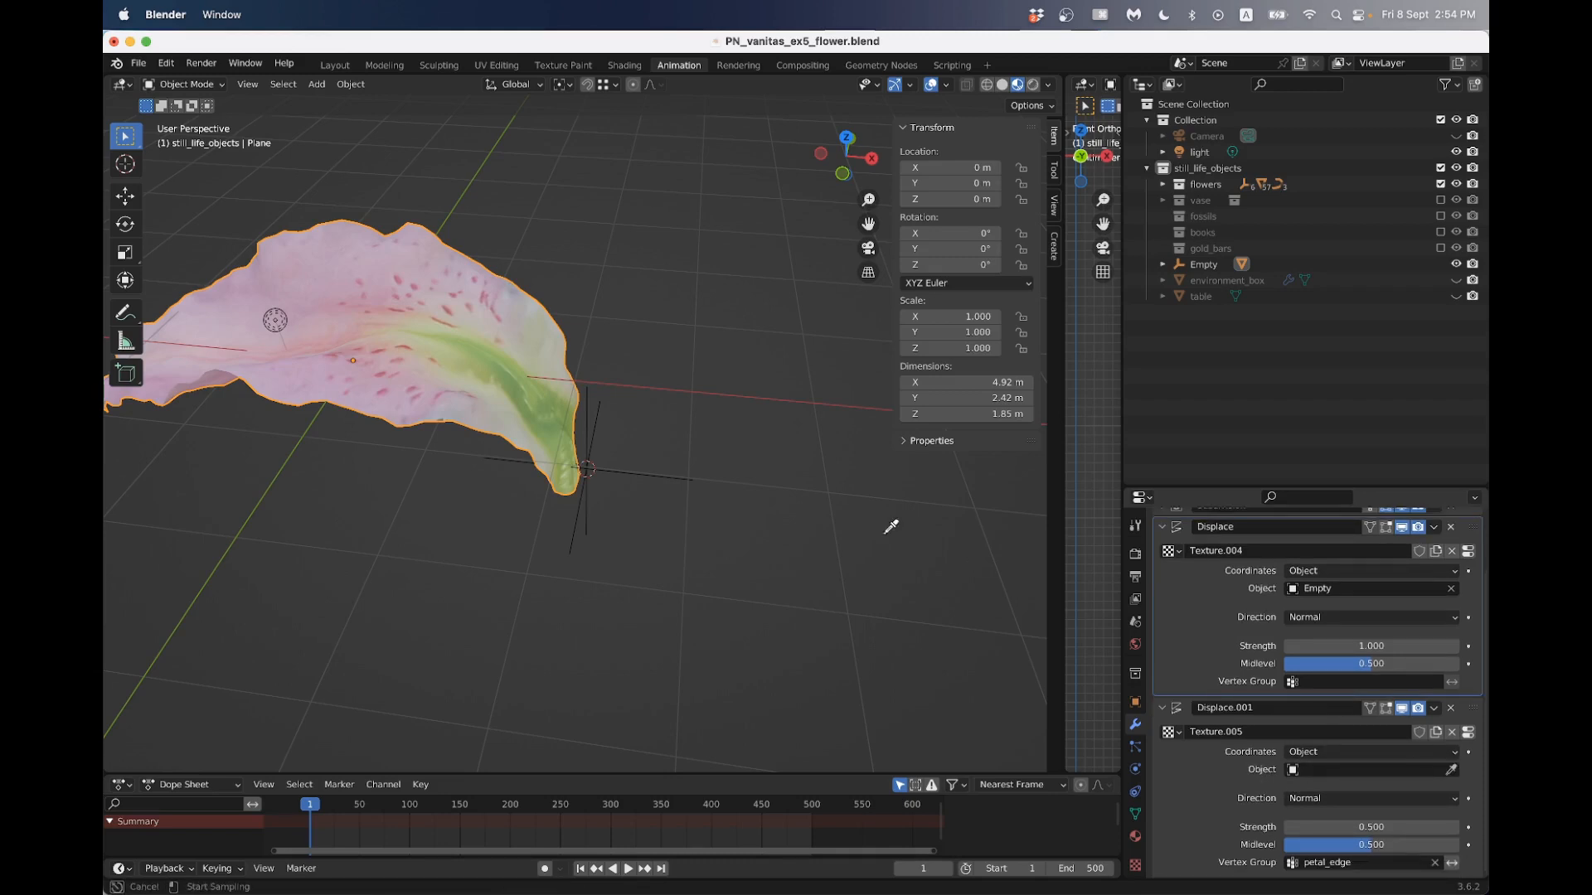
{"action": "left_click", "coordinate": [673, 476]}
- Select the petal and view it from the top
{"action": "middle_click_drag", "start_coordinate": [674, 476], "coordinate": [579, 480]}
{"action": "scroll", "coordinate": [579, 481], "scroll_direction": "up", "scroll_amount": 3}
{"action": "left_click", "coordinate": [639, 459]}
{"action": "left_click", "coordinate": [508, 416]}
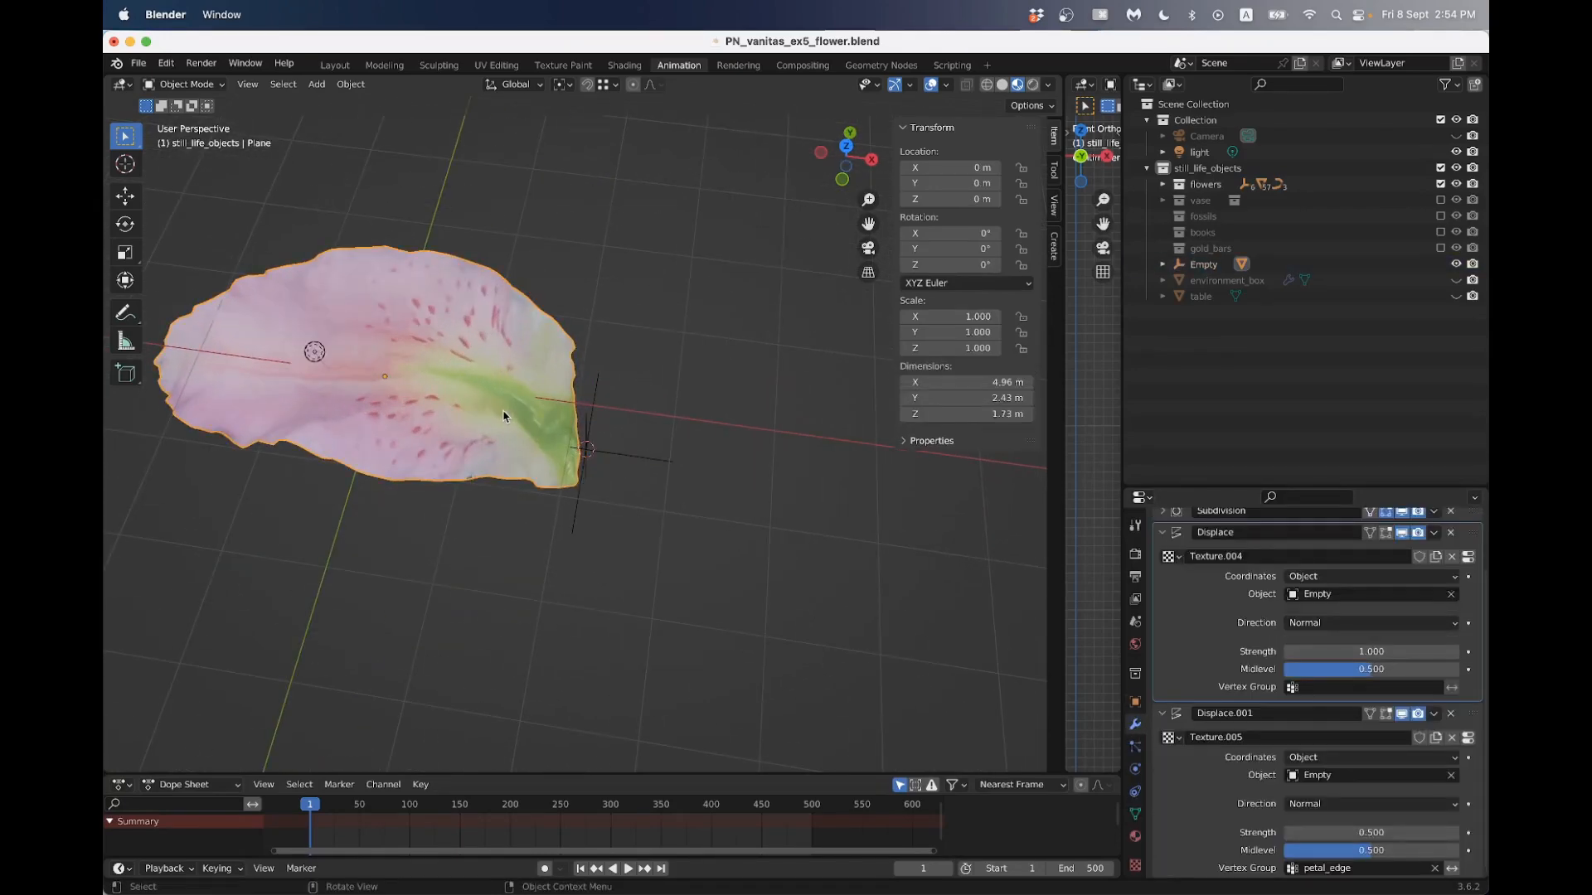
{"action": "scroll", "coordinate": [518, 412], "scroll_direction": "down", "scroll_amount": 3}
{"action": "key", "text": "KP_7"}
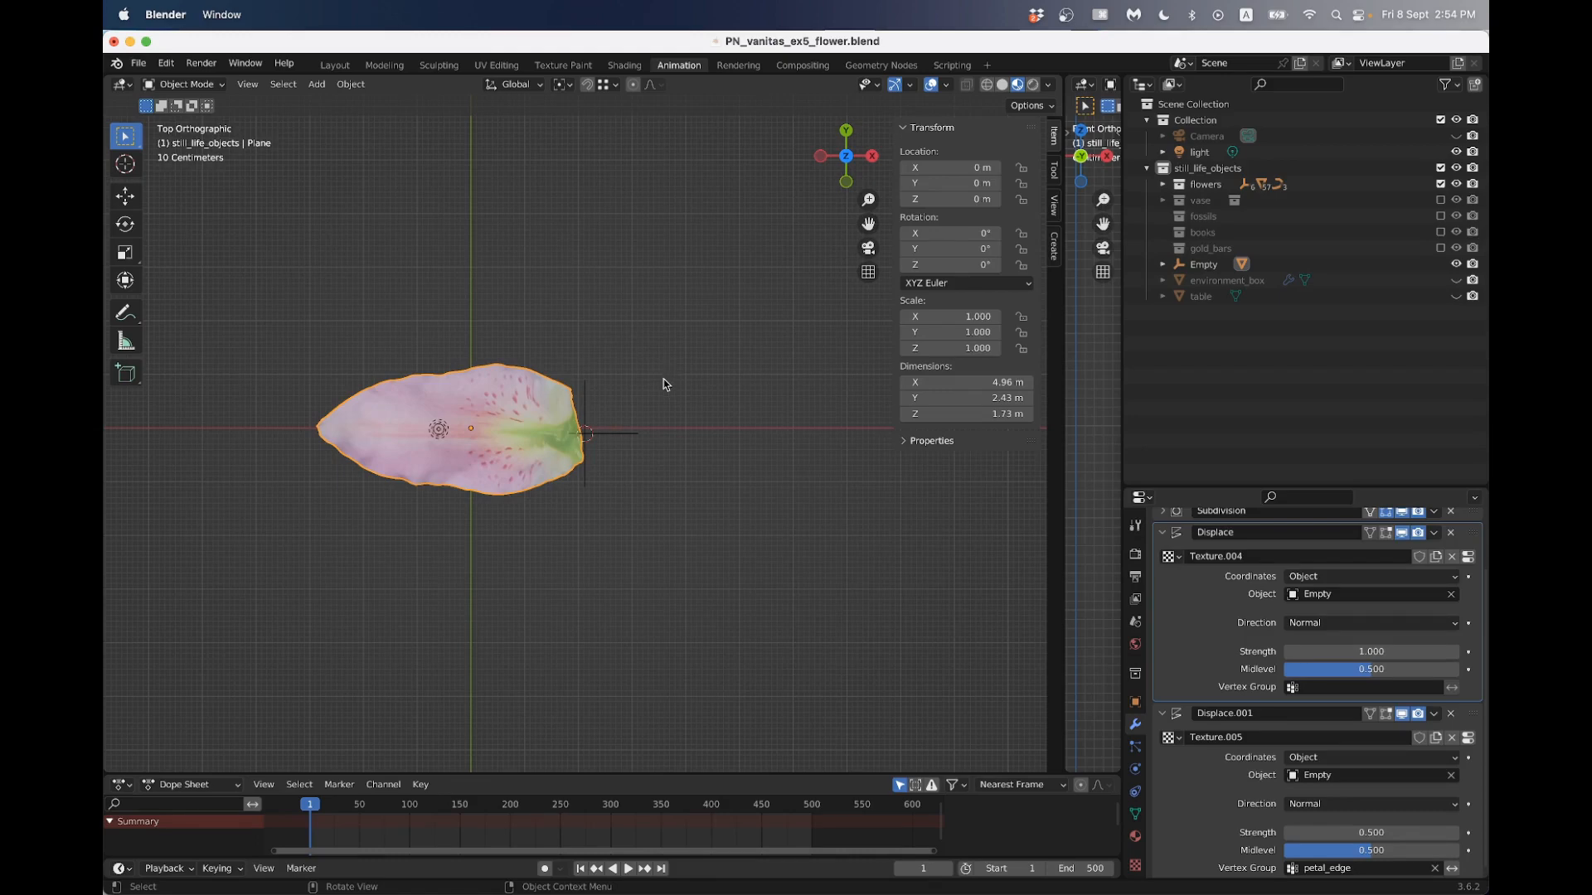
- Switch to Chrome, examine the lily reference photo for its petal arrangement, and close the enlarged image
{"action": "key", "text": "super+Tab"}
{"action": "key", "text": "super+Tab"}
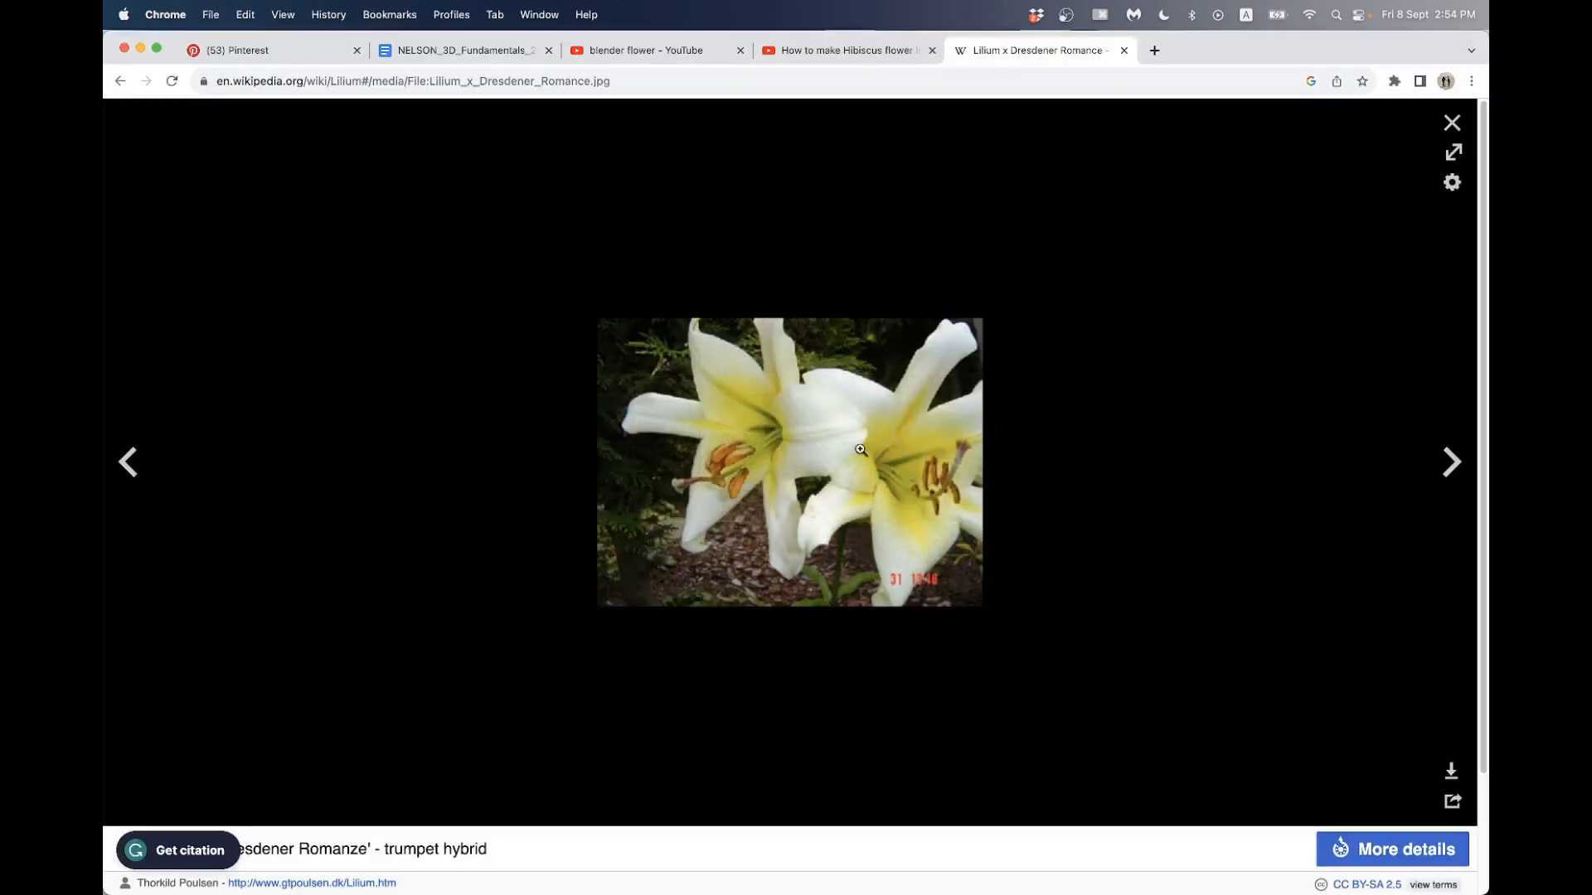
{"action": "left_click", "coordinate": [721, 411]}
{"action": "key", "text": "Escape"}
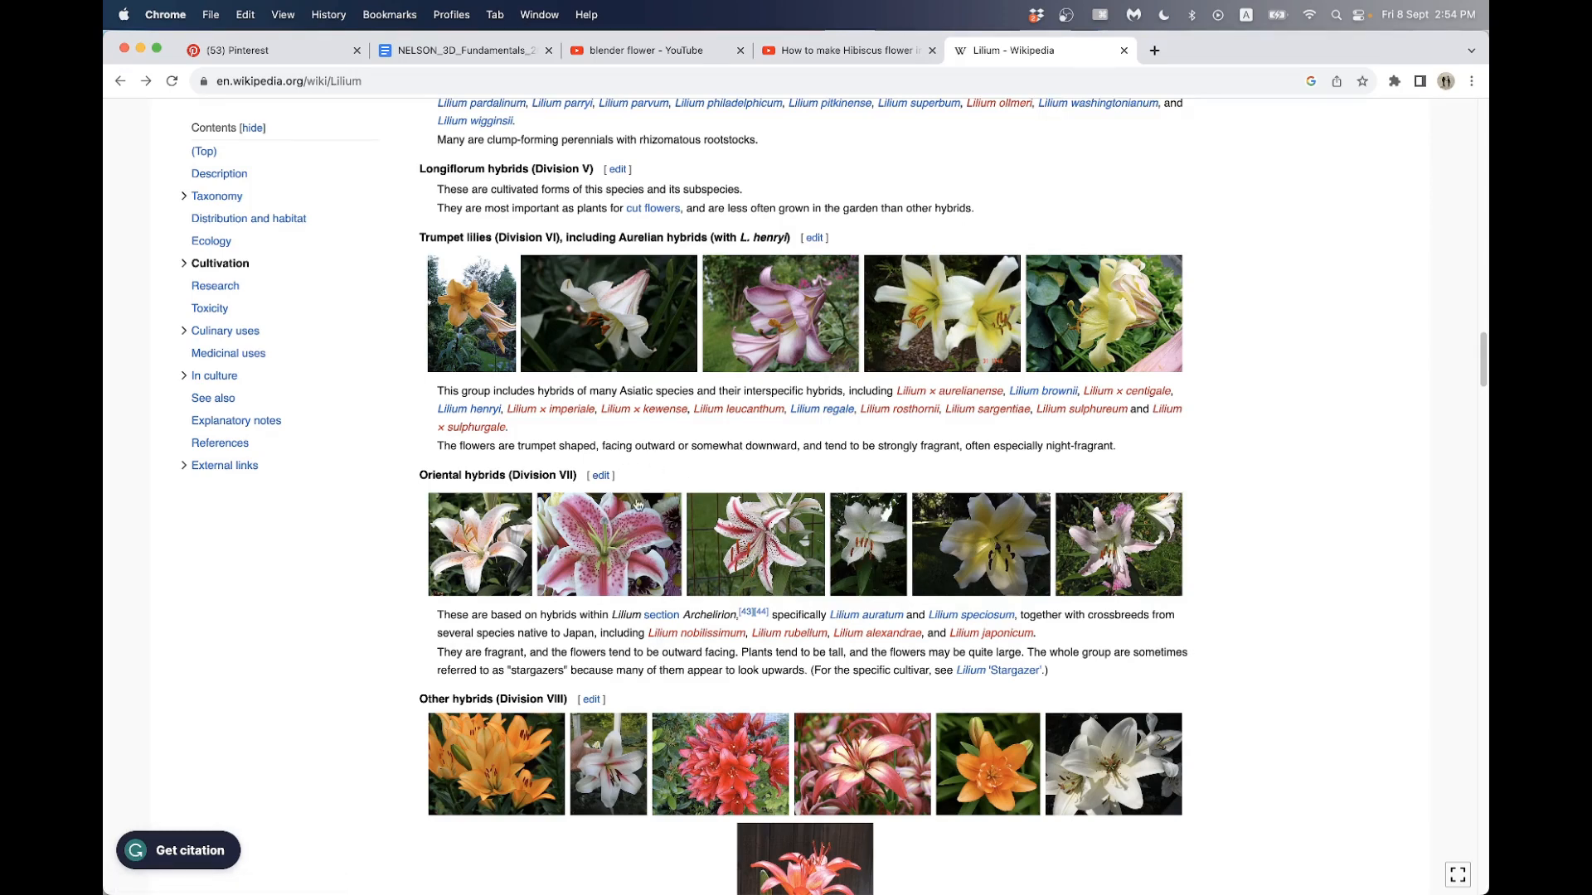
- Return to Blender and calculate 360/3 in the system search for the petal spacing angle
{"action": "key", "text": "super+Tab"}
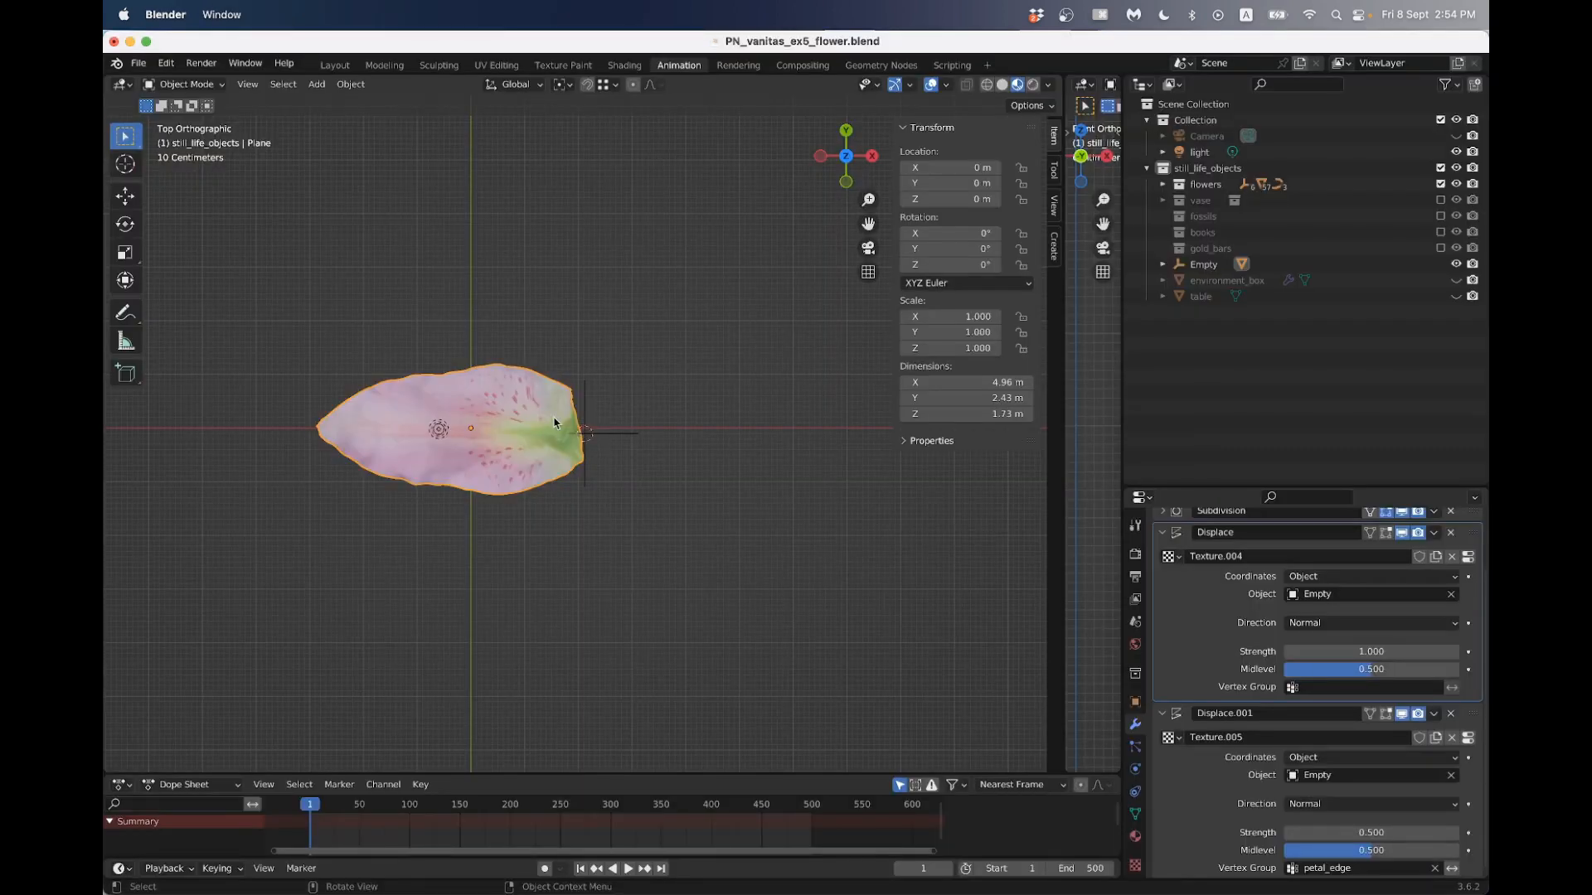
{"action": "key", "text": "super+space"}
{"action": "type", "text": "3"}
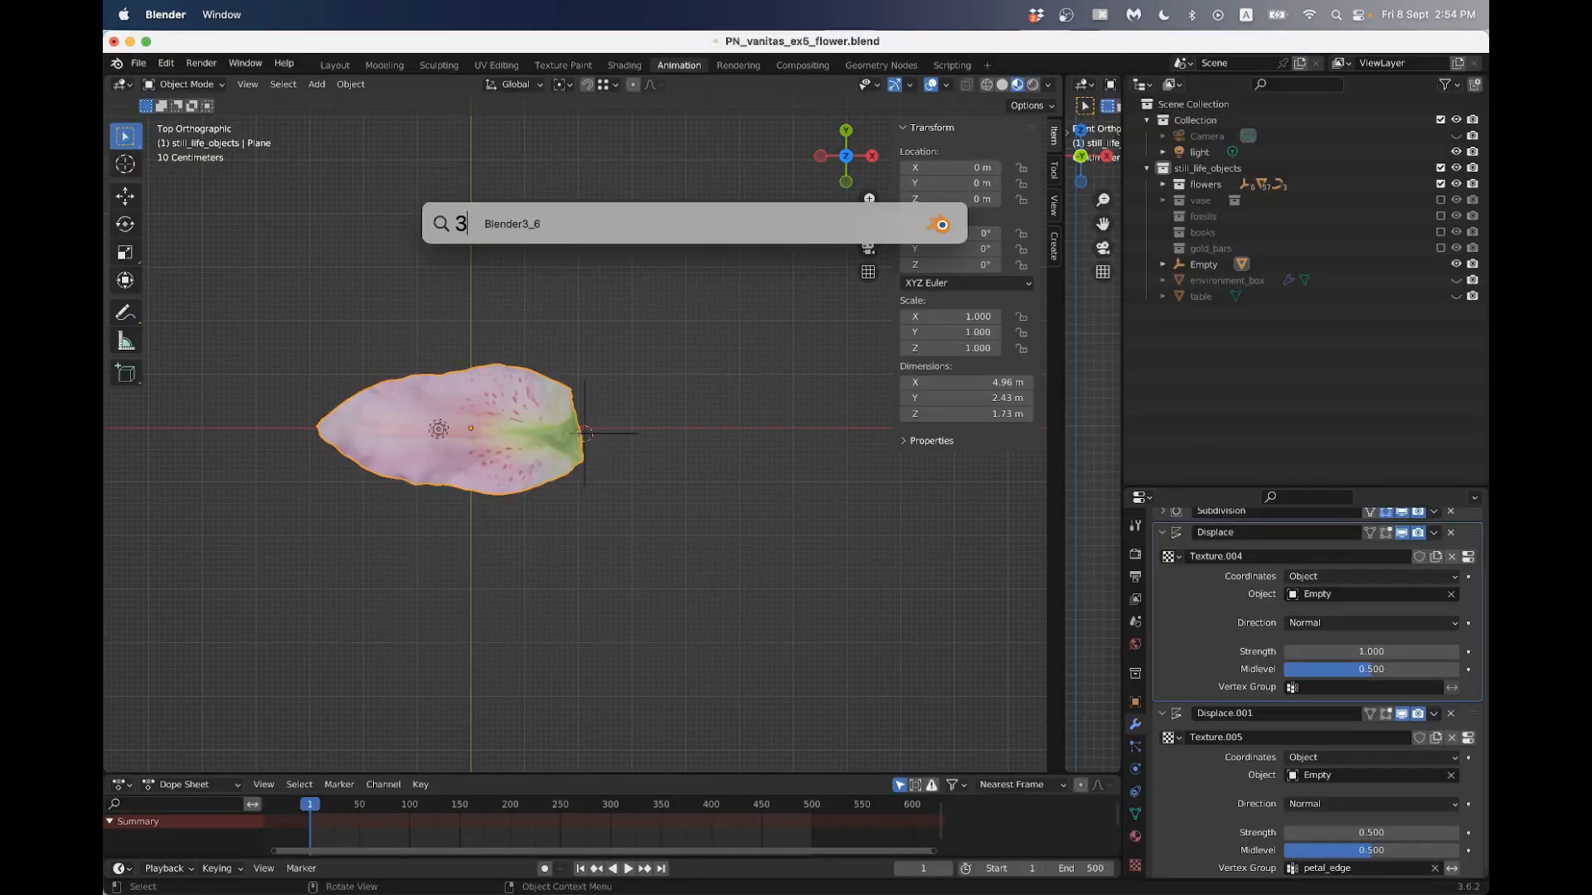
{"action": "type", "text": "60/53"}
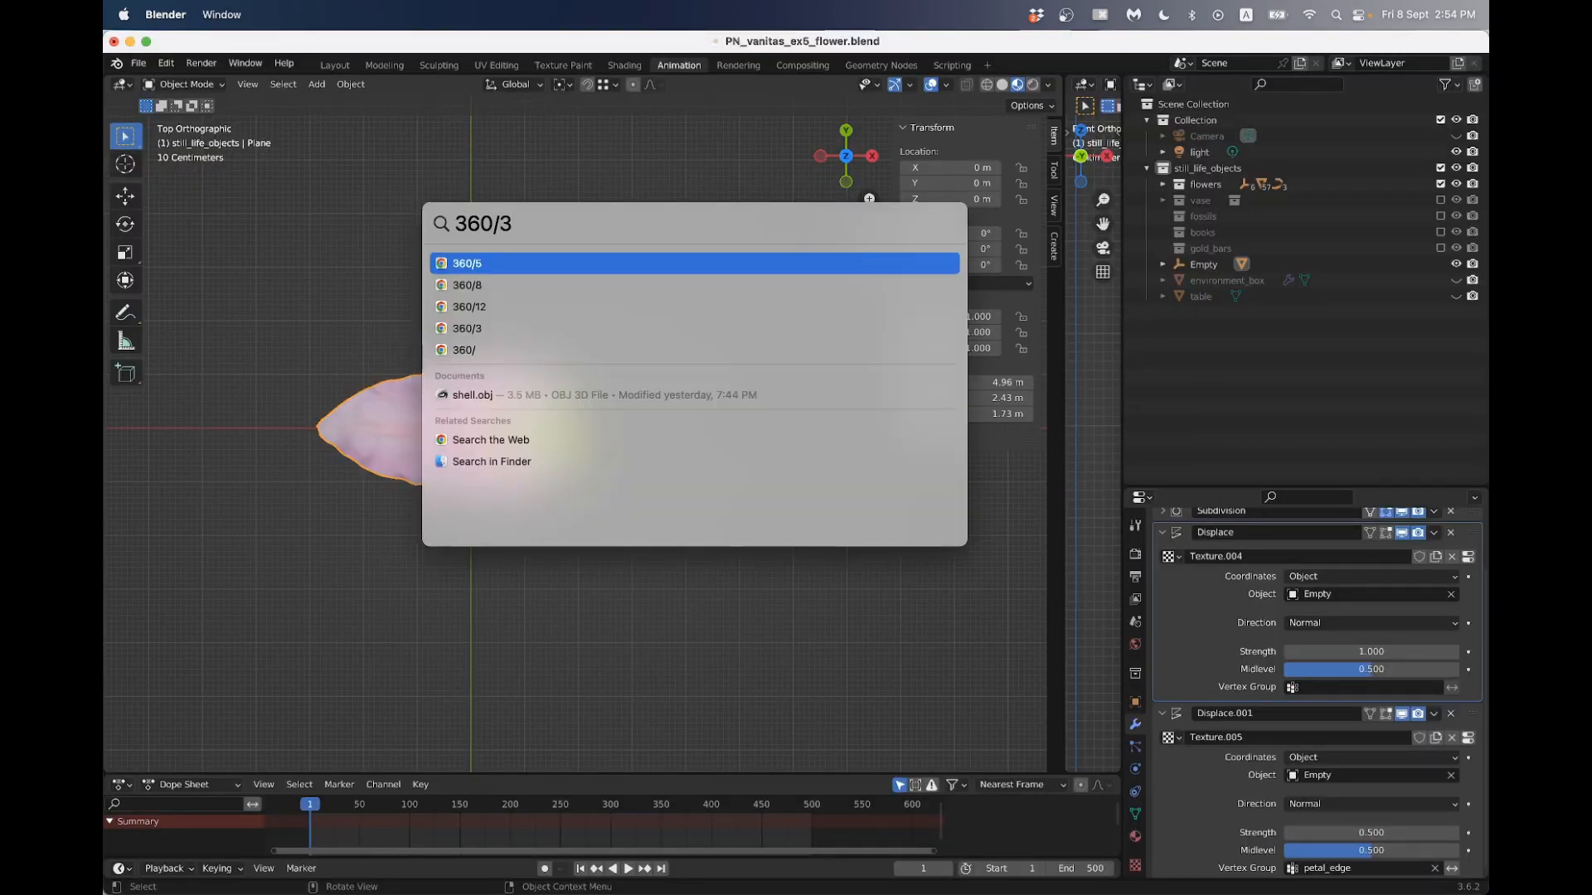
- Close the system search, then try to duplicate the petal in place and rotate the copy 120 degrees around the Z axis
{"action": "key", "text": "Escape"}
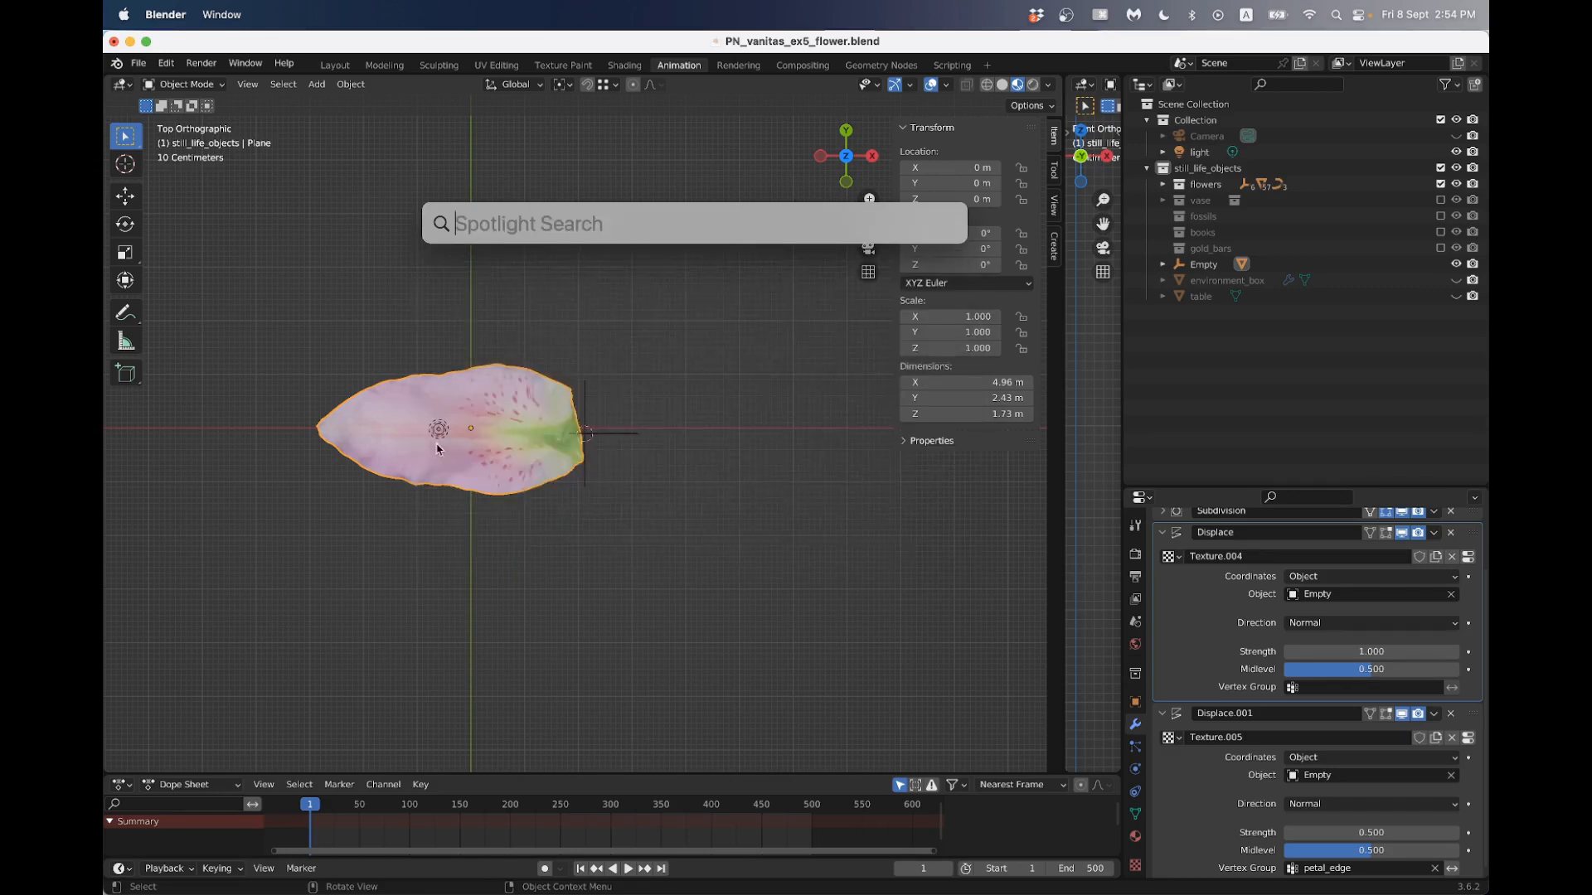
{"action": "key", "text": "Escape"}
{"action": "middle_click_drag", "start_coordinate": [490, 414], "coordinate": [419, 423], "text": "shift"}
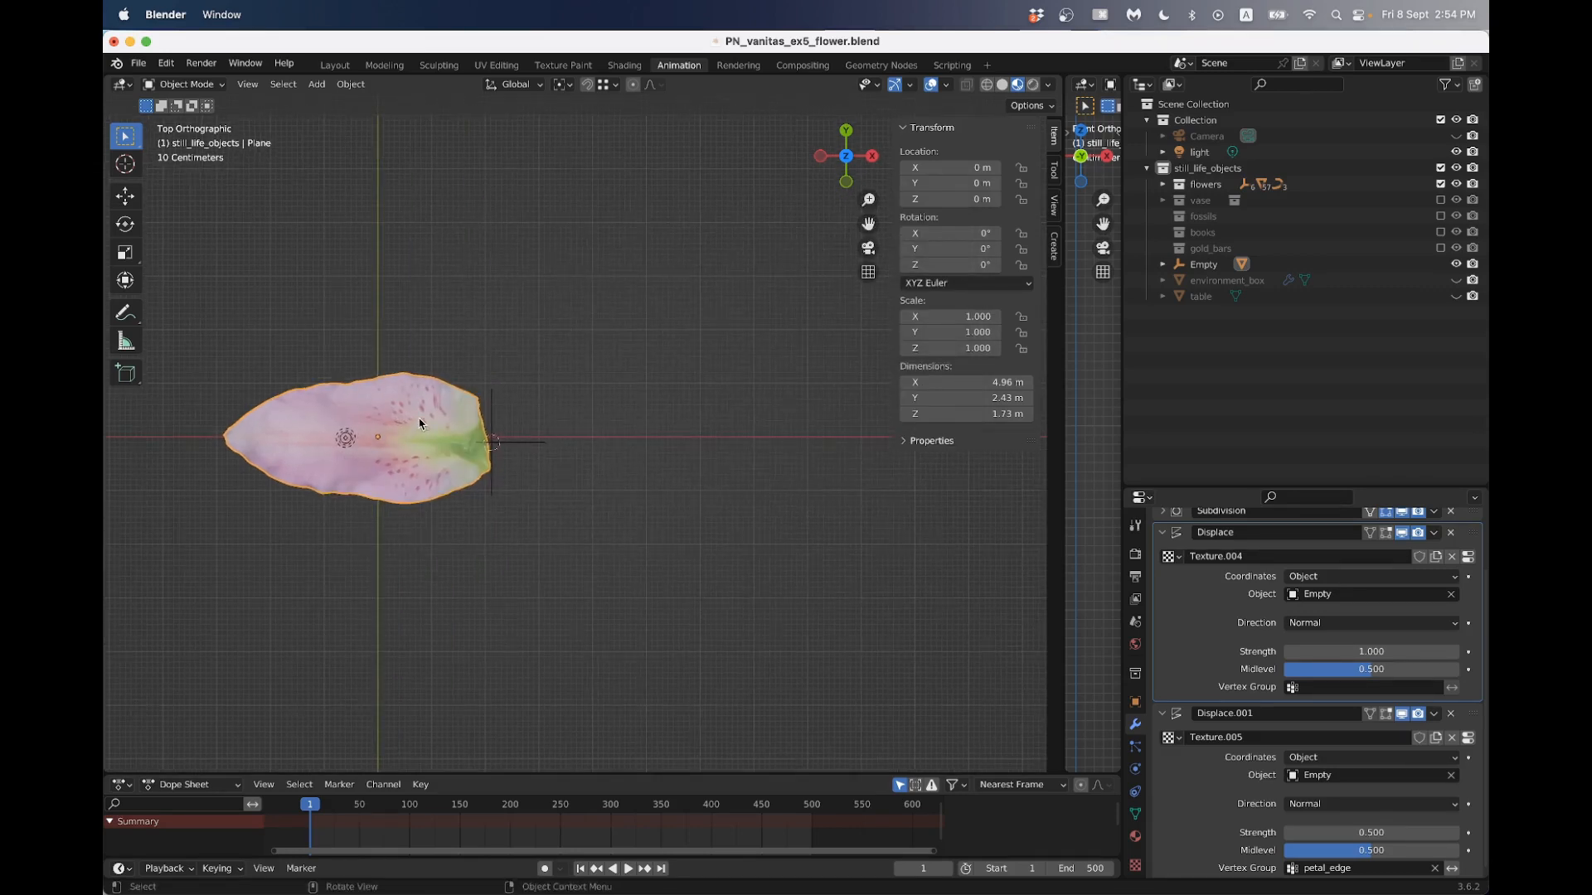
{"action": "key", "text": "shift+d"}
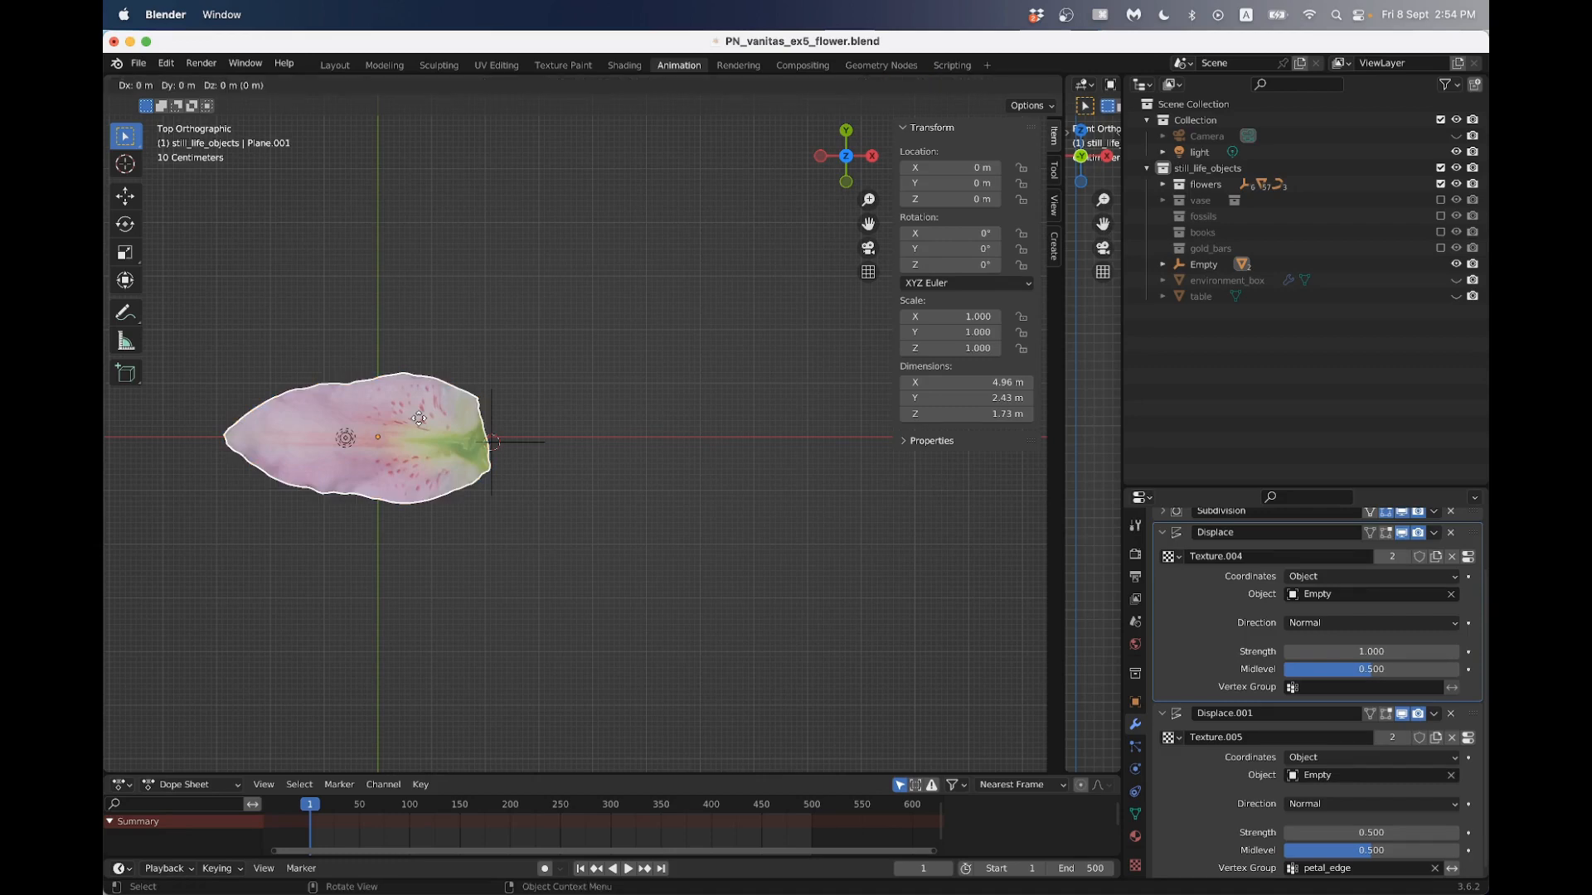
{"action": "key", "text": "Escape"}
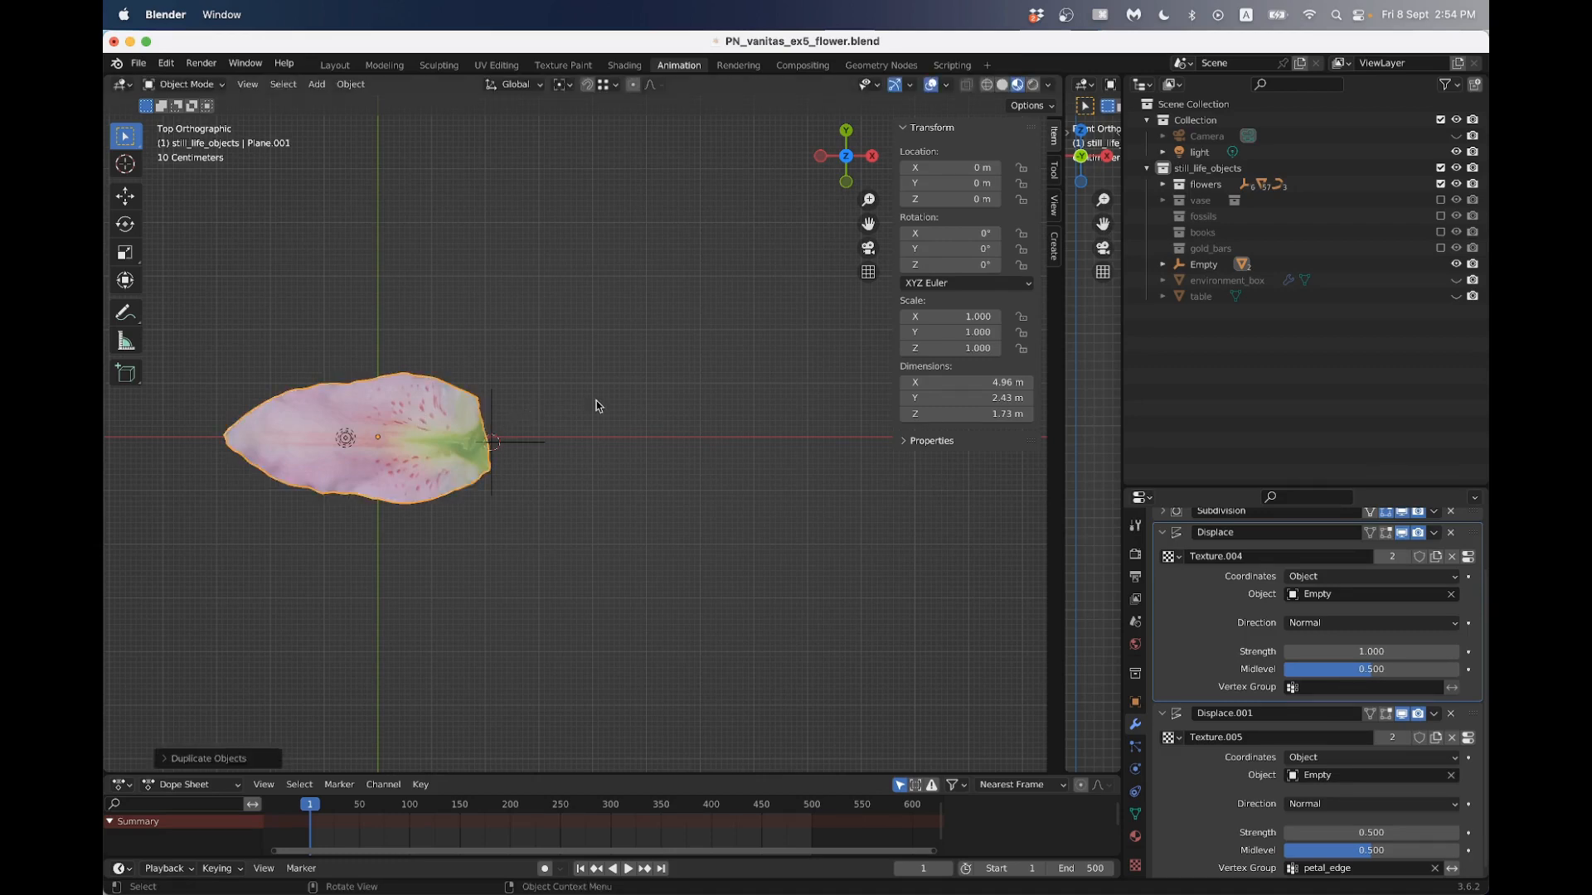
{"action": "type", "text": "r"}
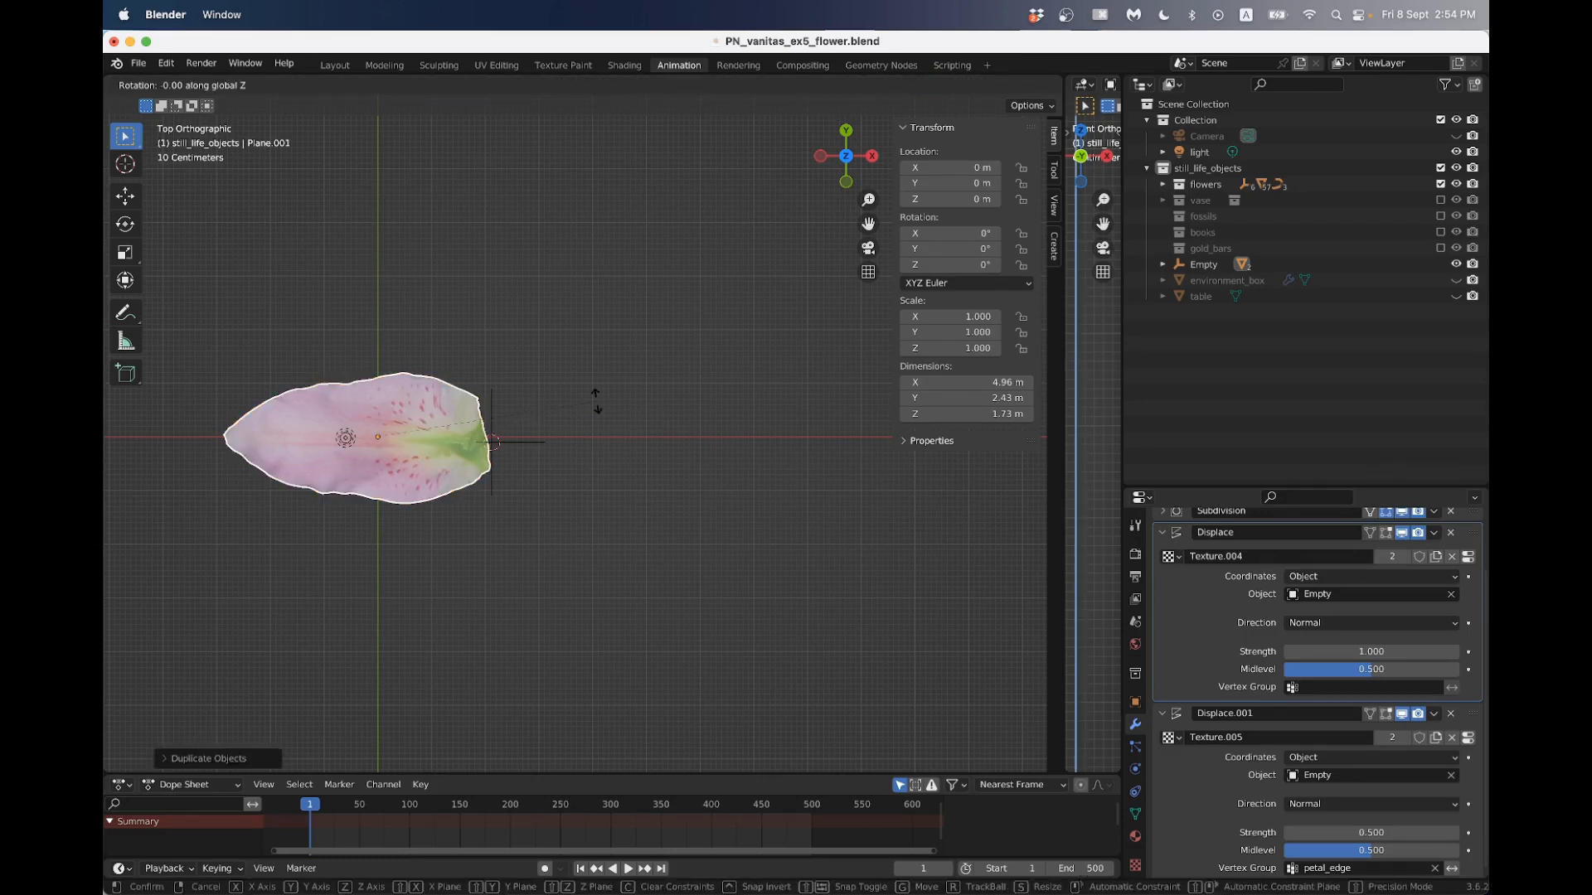
{"action": "type", "text": "120"}
{"action": "key", "text": "Return"}
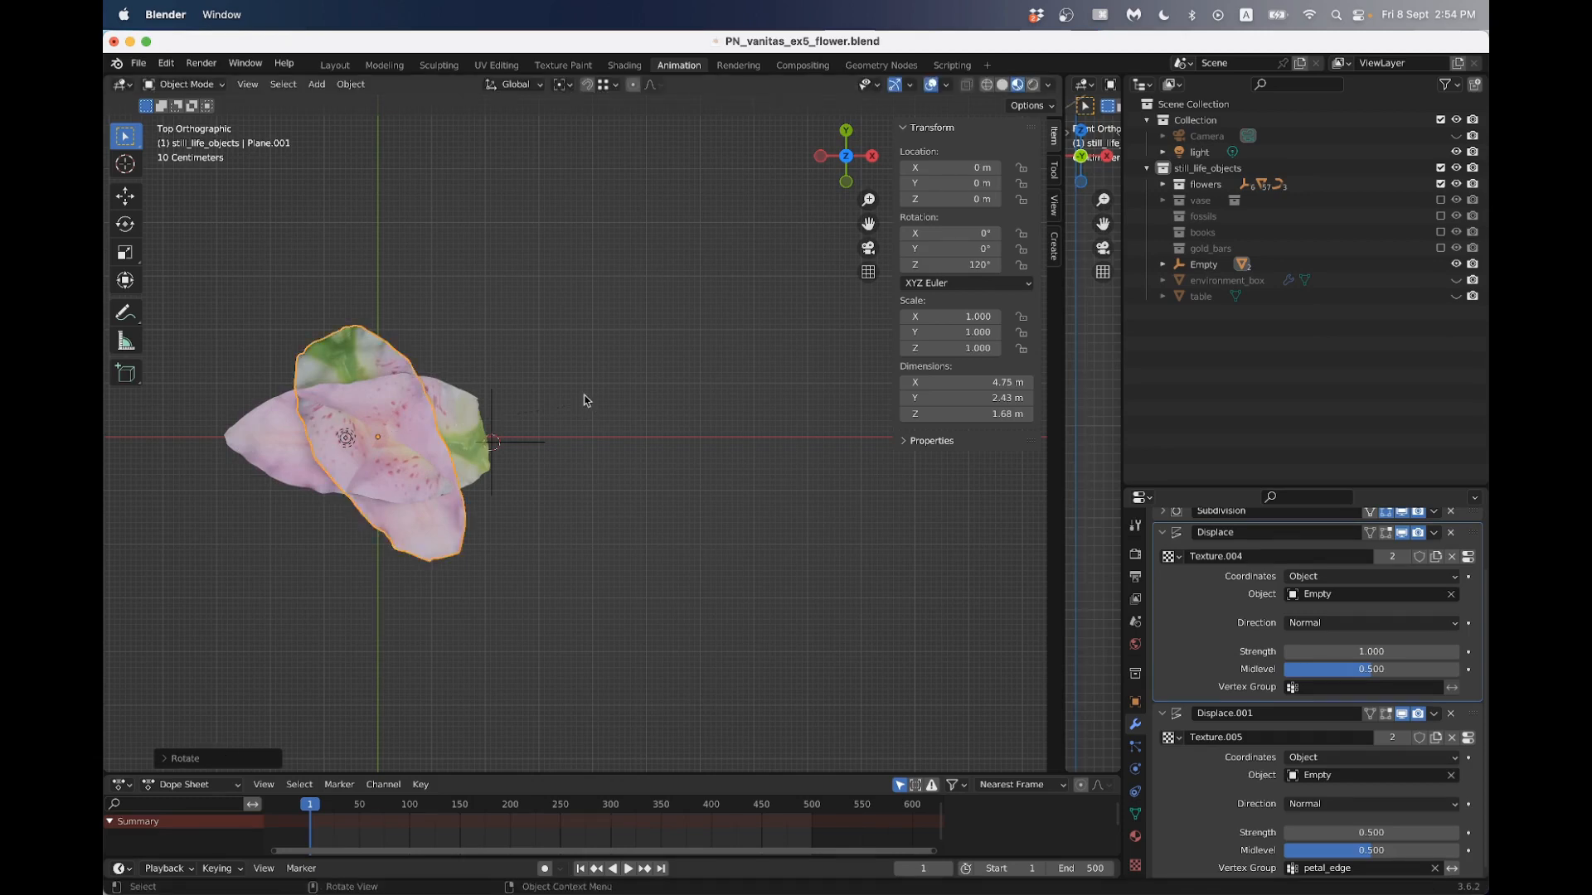
- Undo the rotation and delete the duplicated petal
{"action": "key", "text": "ctrl+z"}
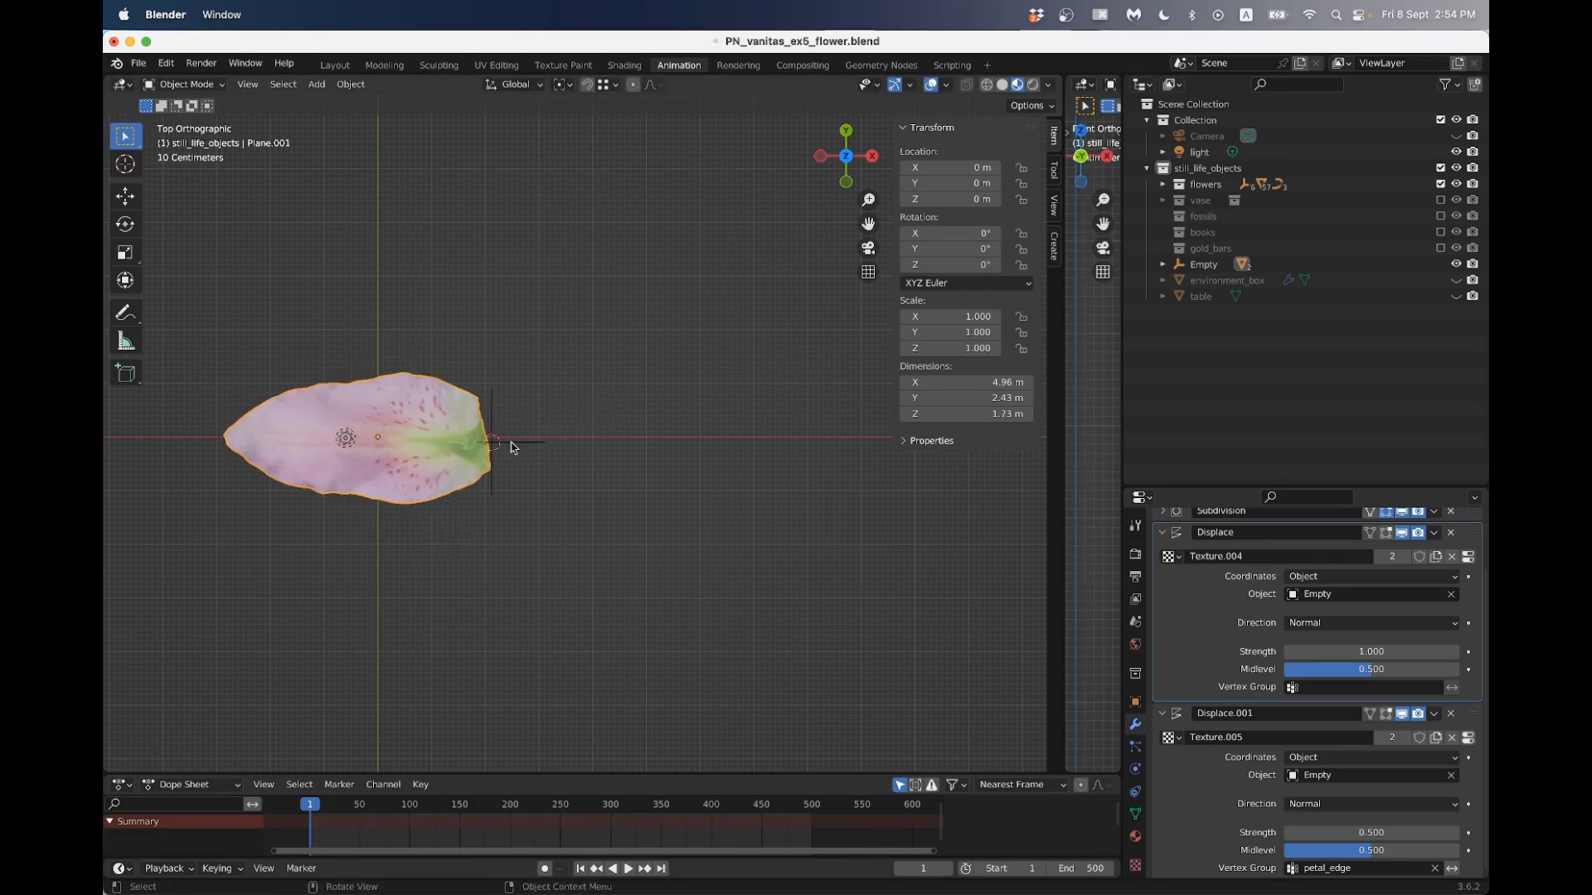
{"action": "key", "text": "x"}
{"action": "left_click", "coordinate": [448, 424]}
- Set the petal's origin to the 3D cursor at its stem end
{"action": "middle_click_drag", "start_coordinate": [447, 423], "coordinate": [530, 391]}
{"action": "scroll", "coordinate": [408, 415], "scroll_direction": "up", "scroll_amount": 3}
{"action": "left_click", "coordinate": [602, 405]}
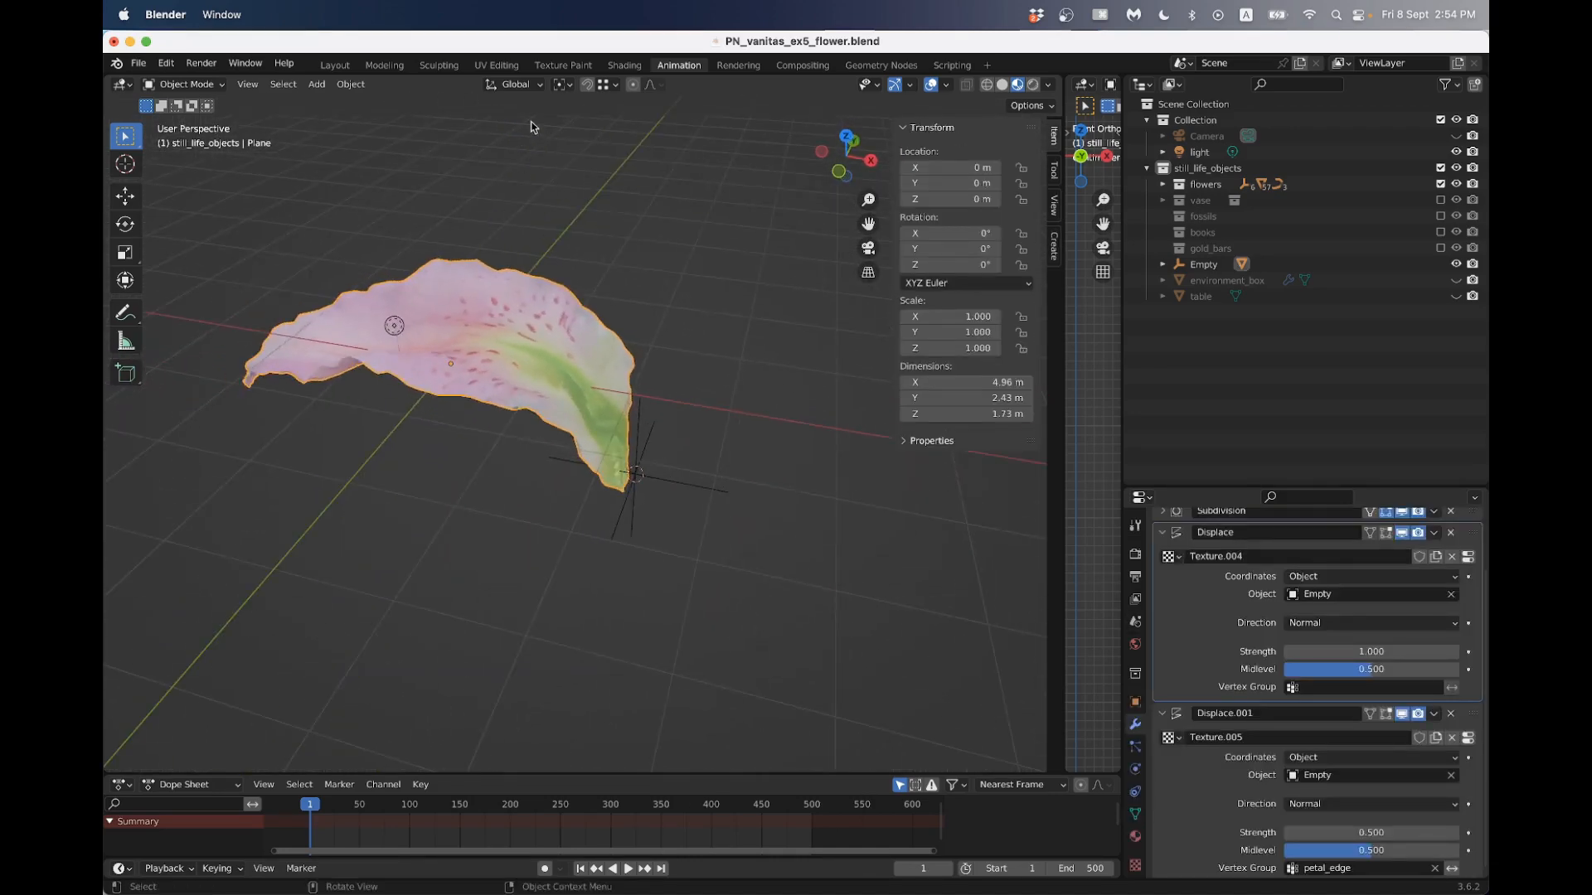
{"action": "left_click", "coordinate": [351, 83]}
{"action": "mouse_move", "coordinate": [370, 118]}
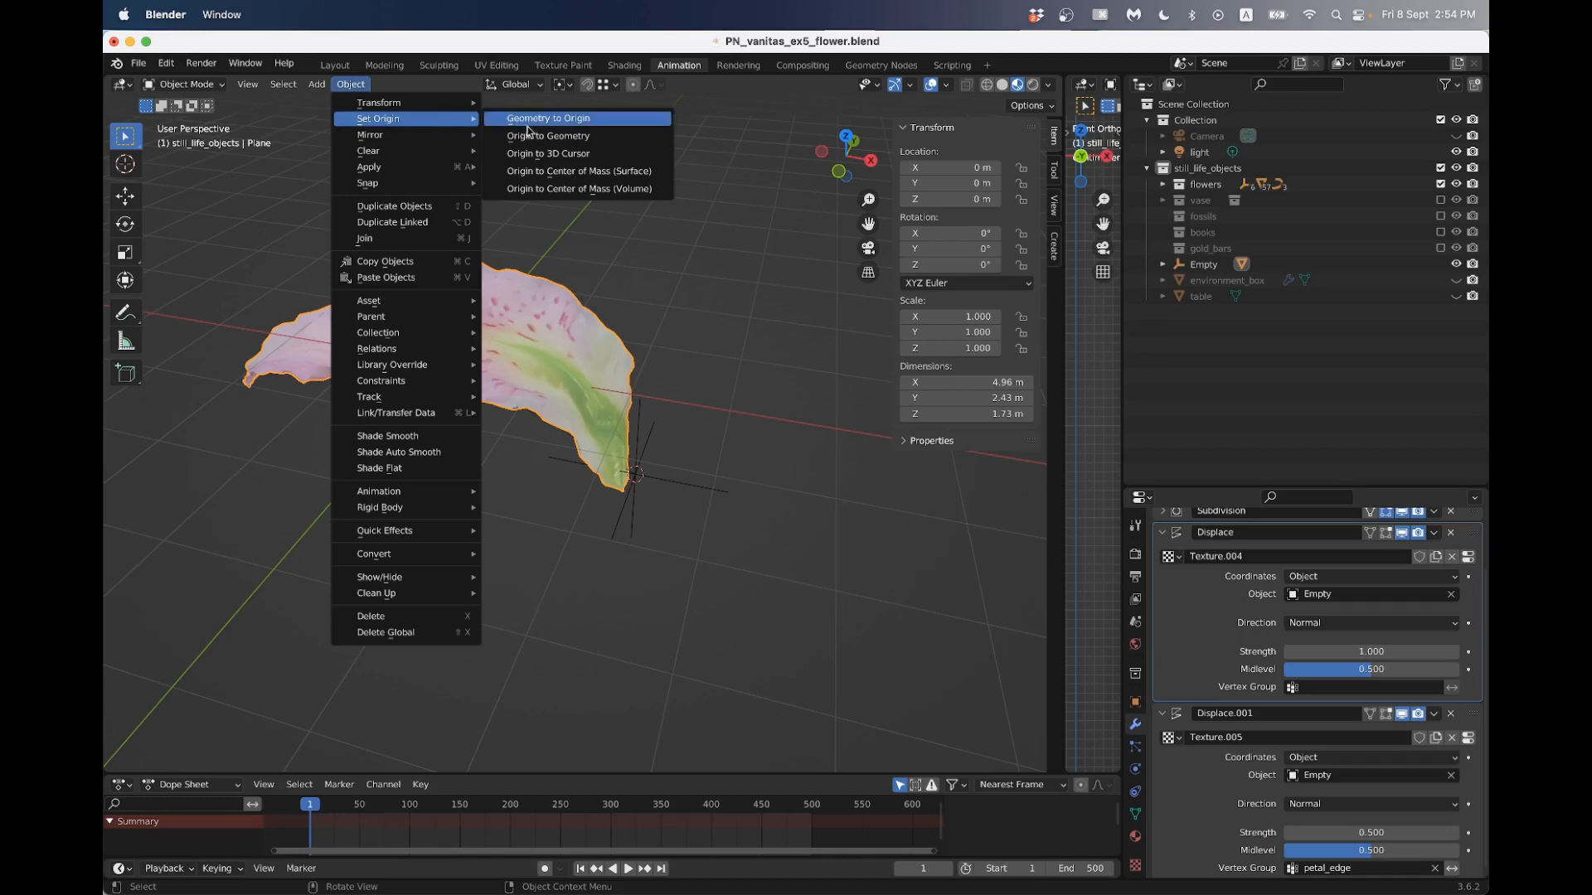
{"action": "left_click", "coordinate": [570, 155]}
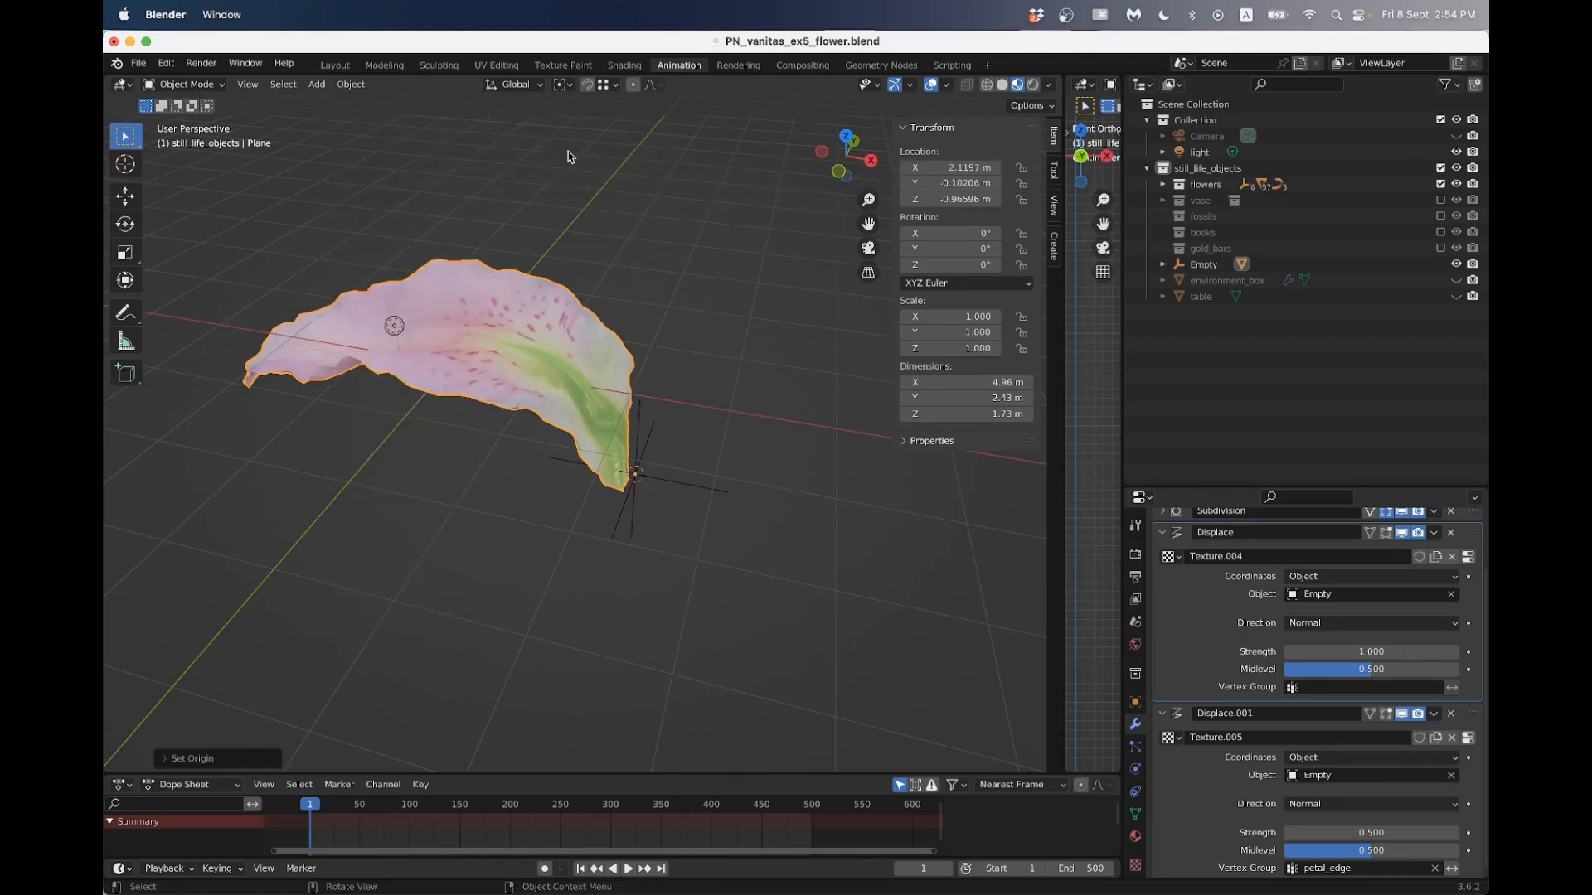
- Try rotating the petal around the global Z axis to check how it pivots at the stem end
{"action": "middle_click_drag", "start_coordinate": [569, 151], "coordinate": [548, 335]}
{"action": "key", "text": "r"}
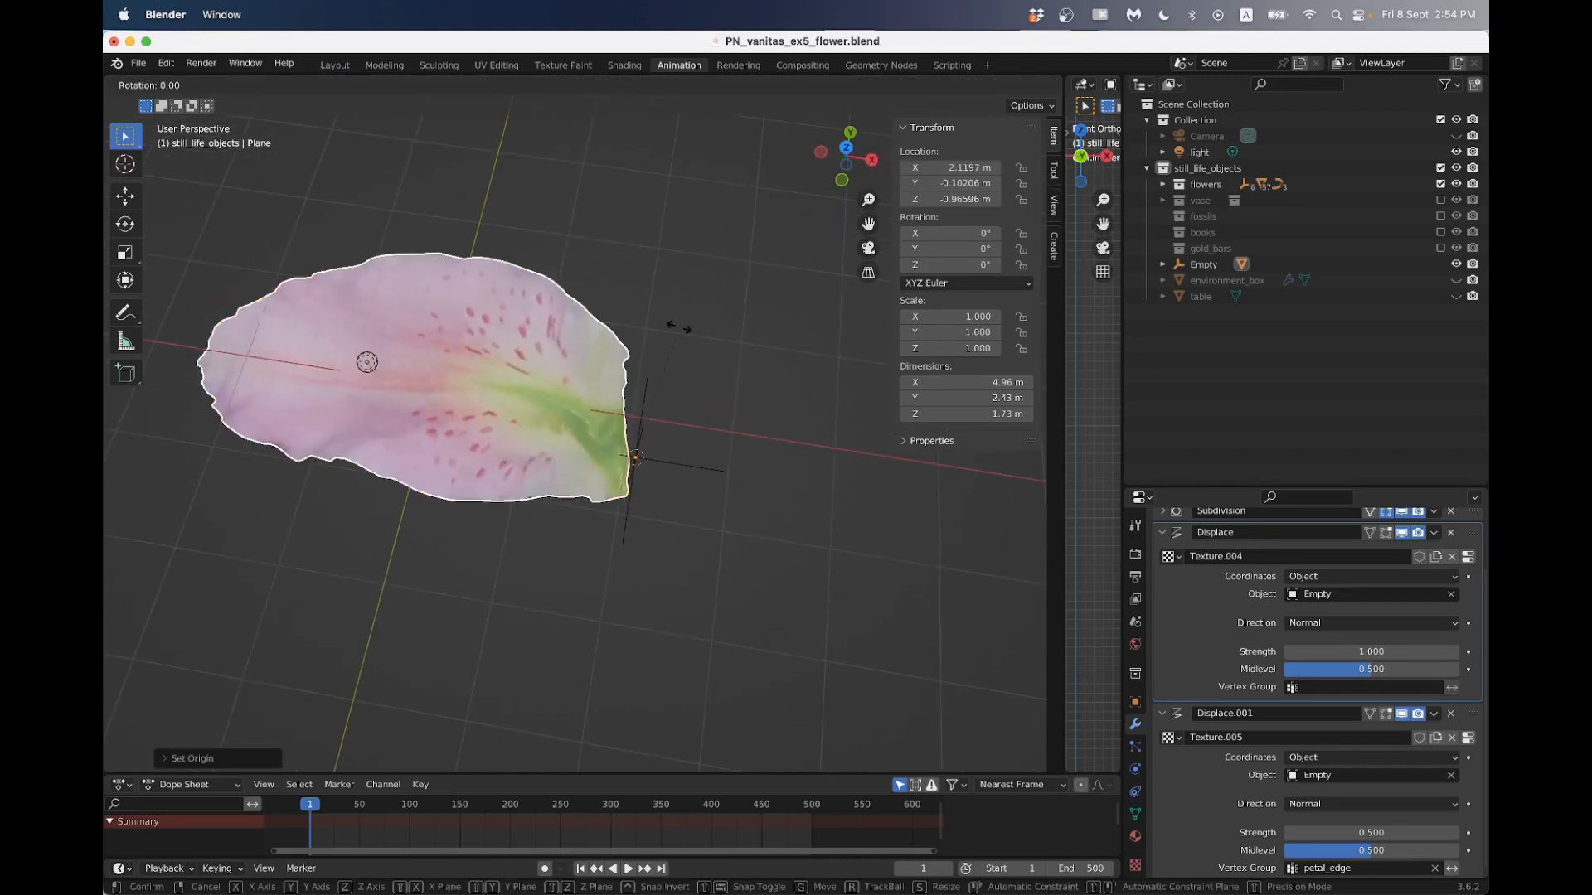
{"action": "key", "text": "z"}
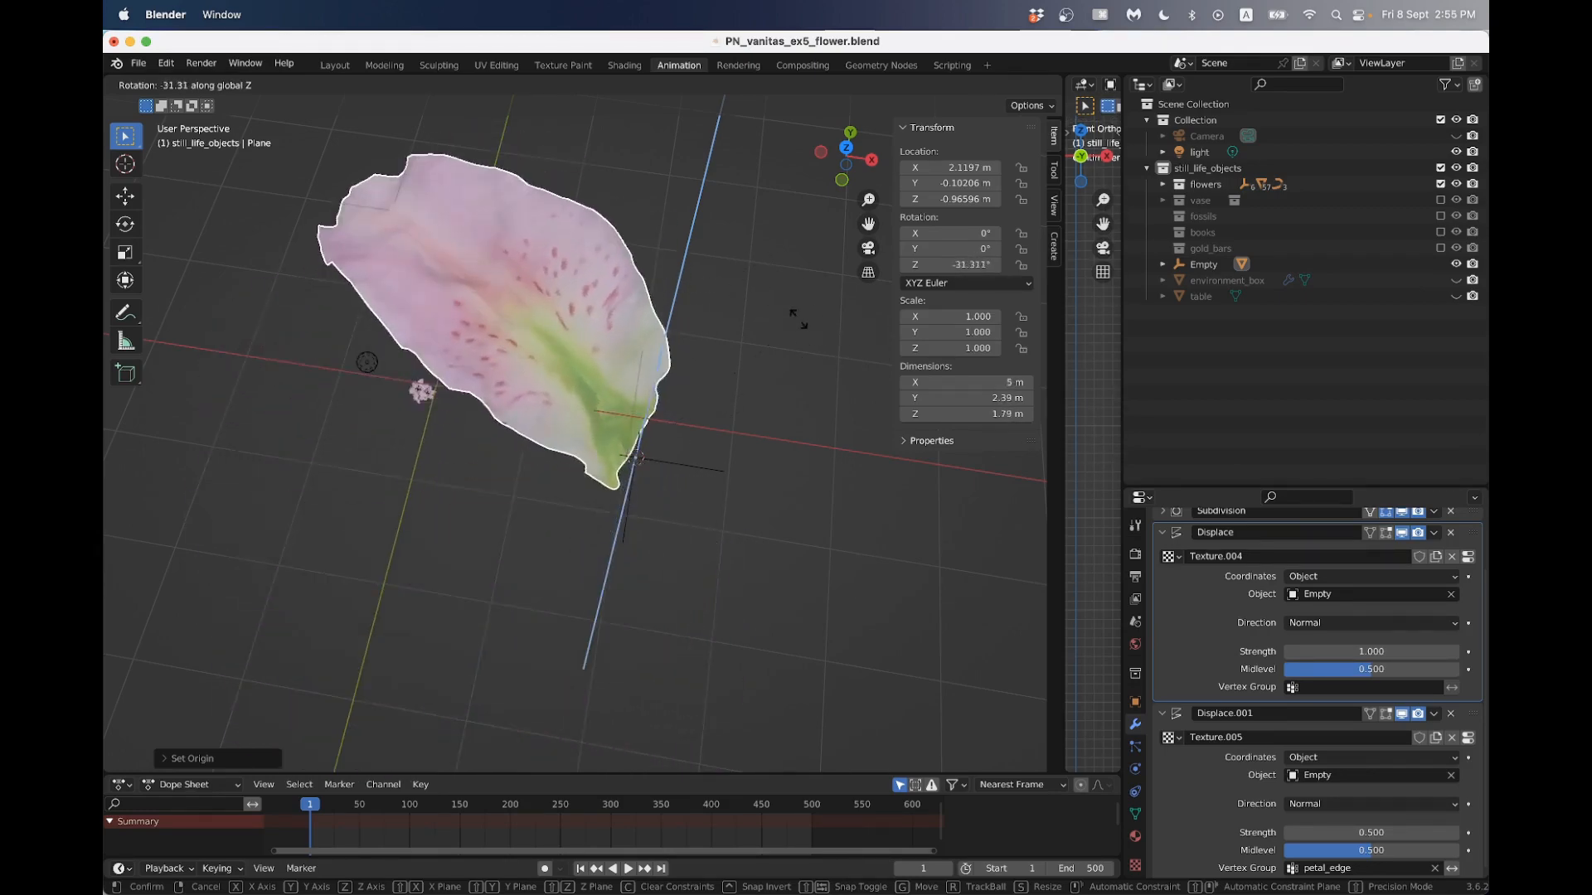
{"action": "right_click", "coordinate": [587, 295]}
{"action": "middle_click_drag", "start_coordinate": [587, 295], "coordinate": [527, 289]}
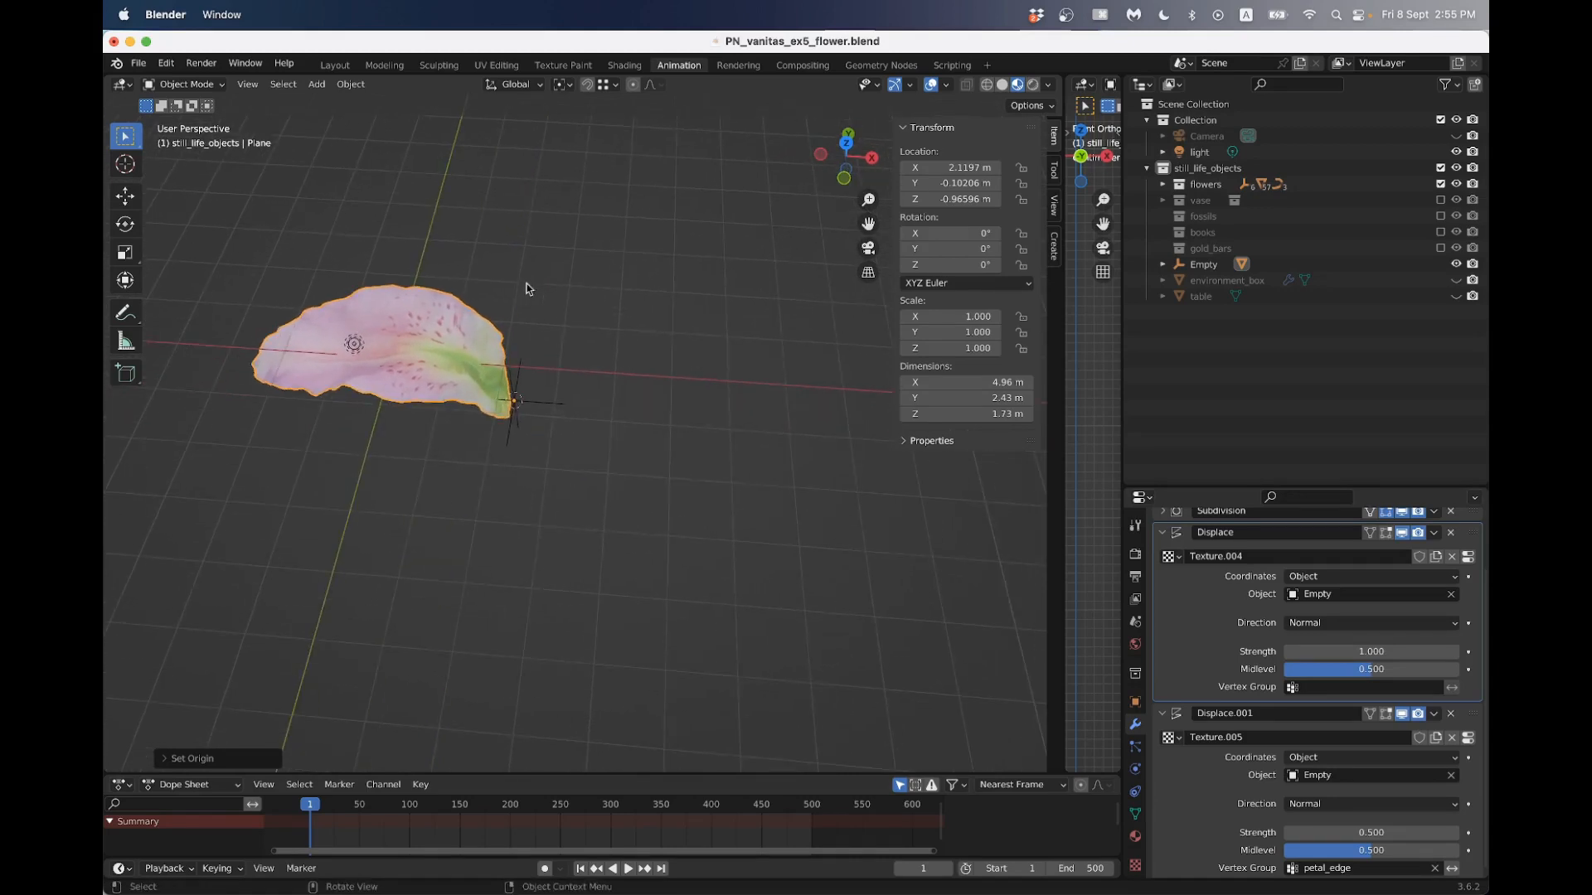
- From the top view, duplicate the petal in place and rotate the copy 120 degrees around the Z axis
{"action": "left_click", "coordinate": [848, 145]}
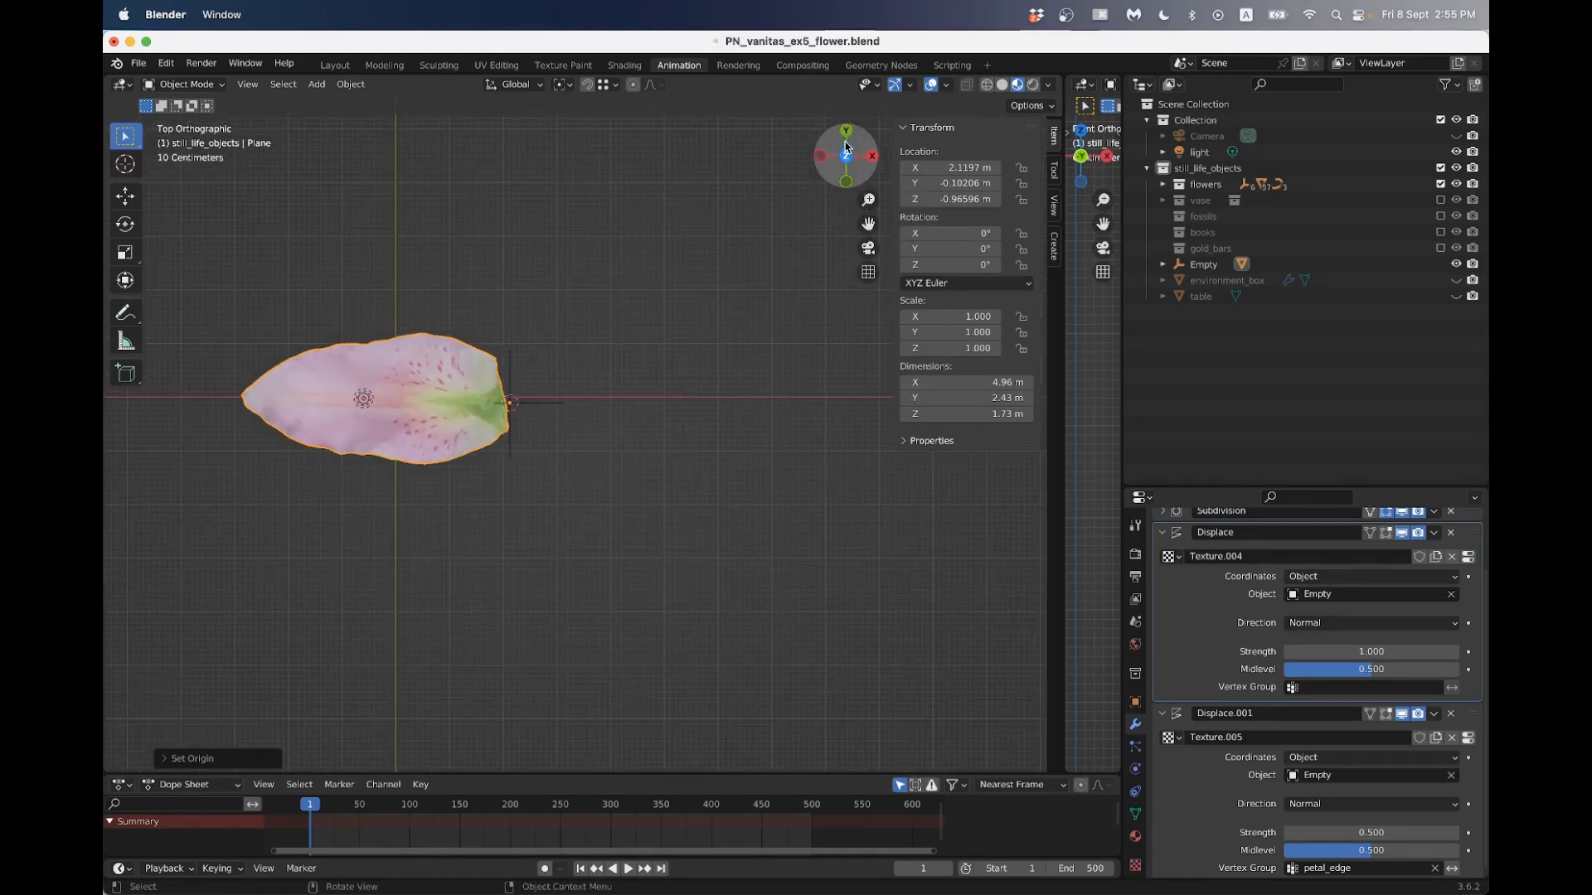
{"action": "key", "text": "shift+d"}
{"action": "right_click", "coordinate": [534, 311]}
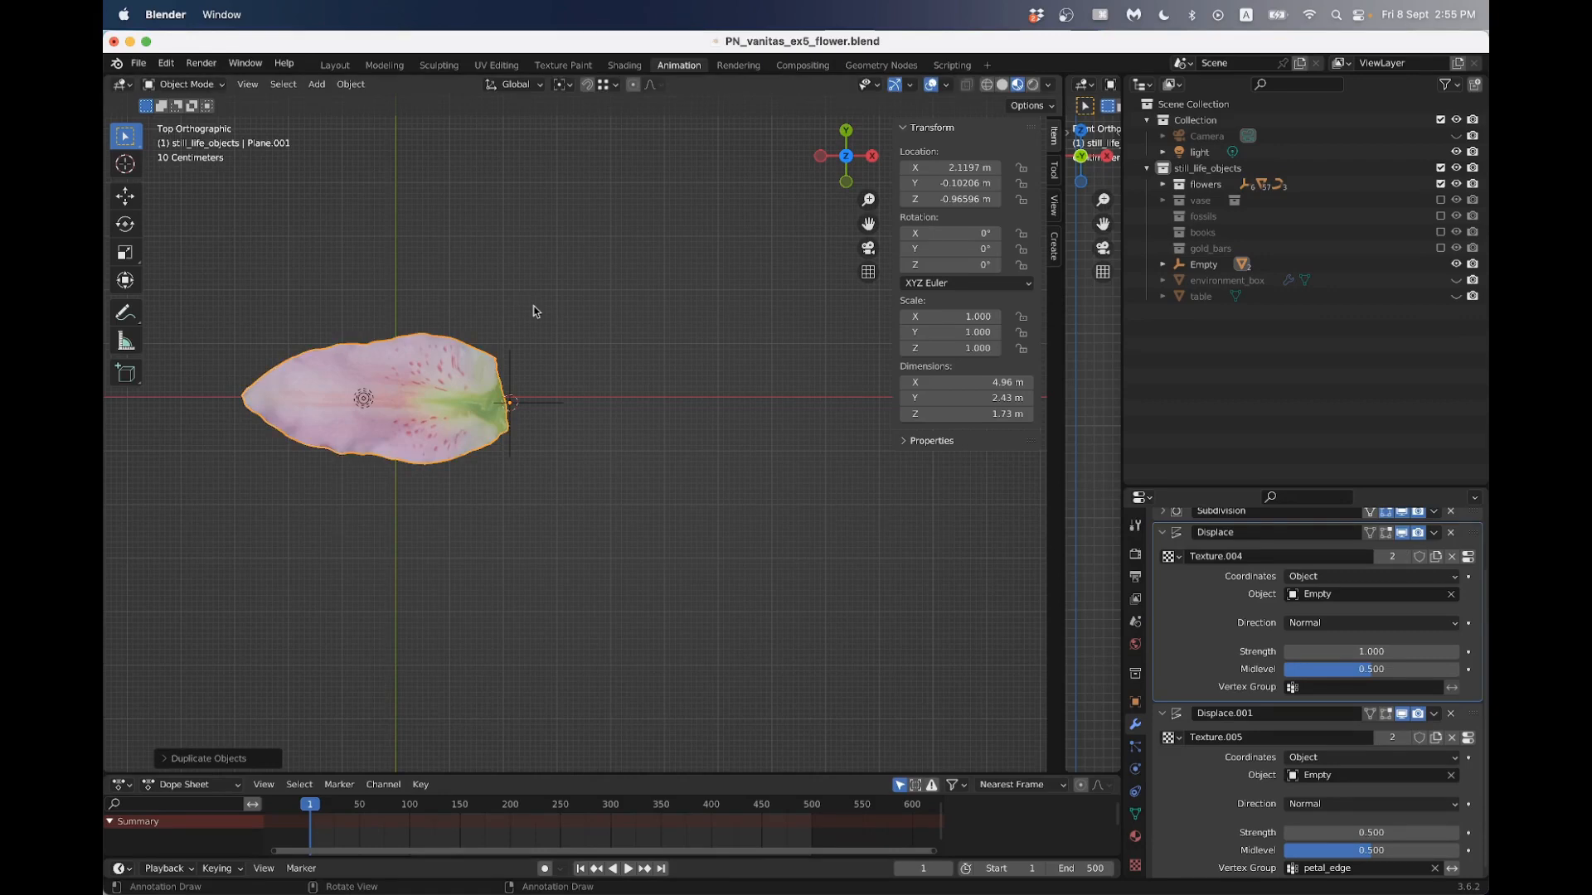
{"action": "type", "text": "rz120"}
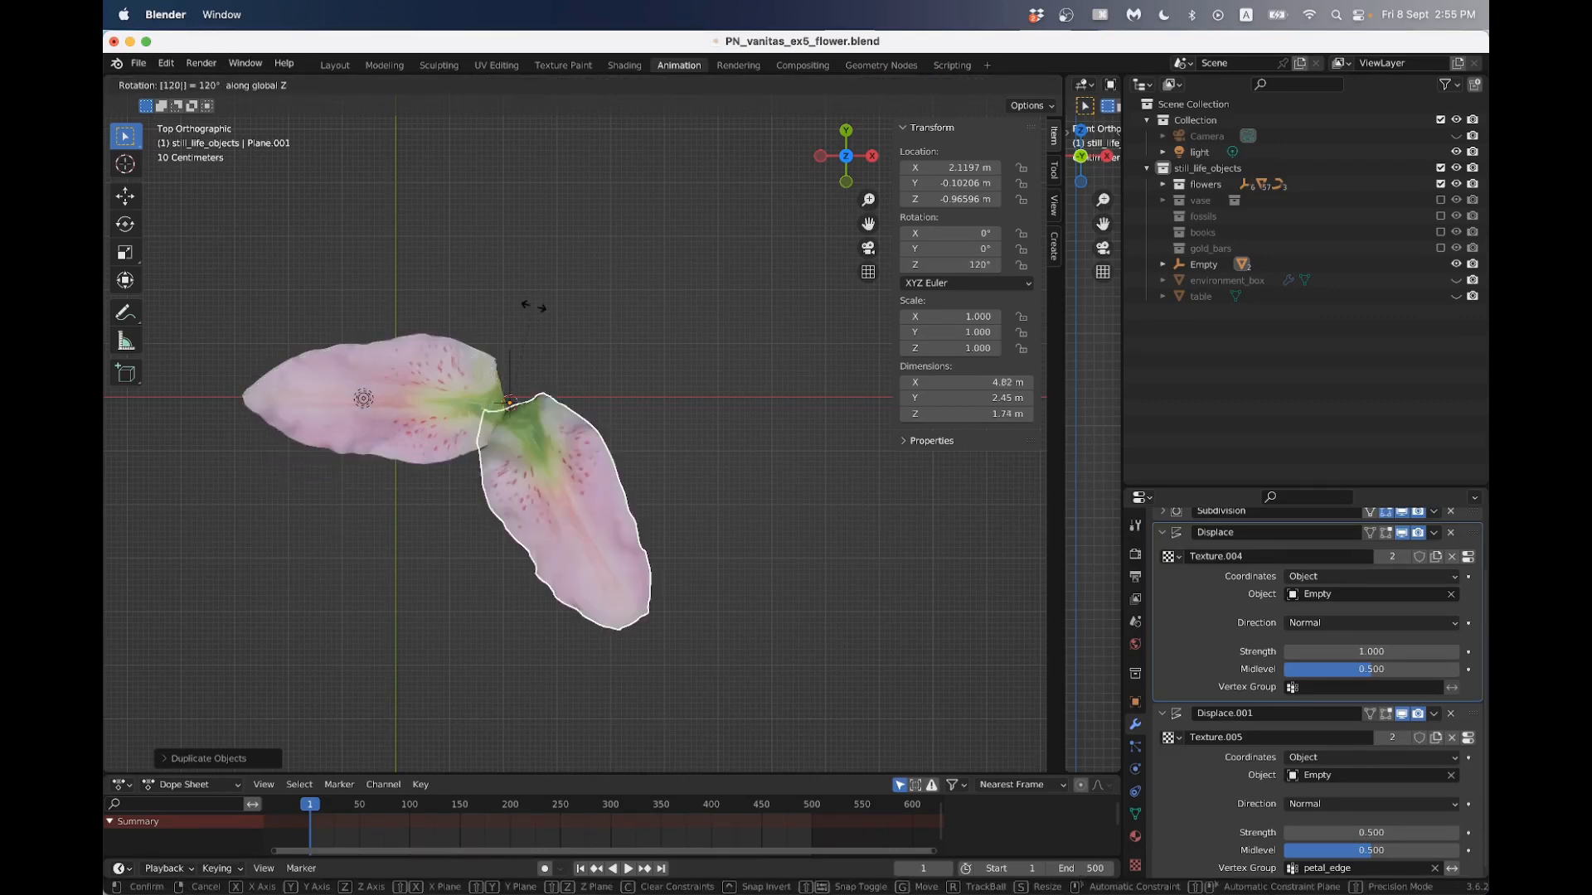
{"action": "key", "text": "Return"}
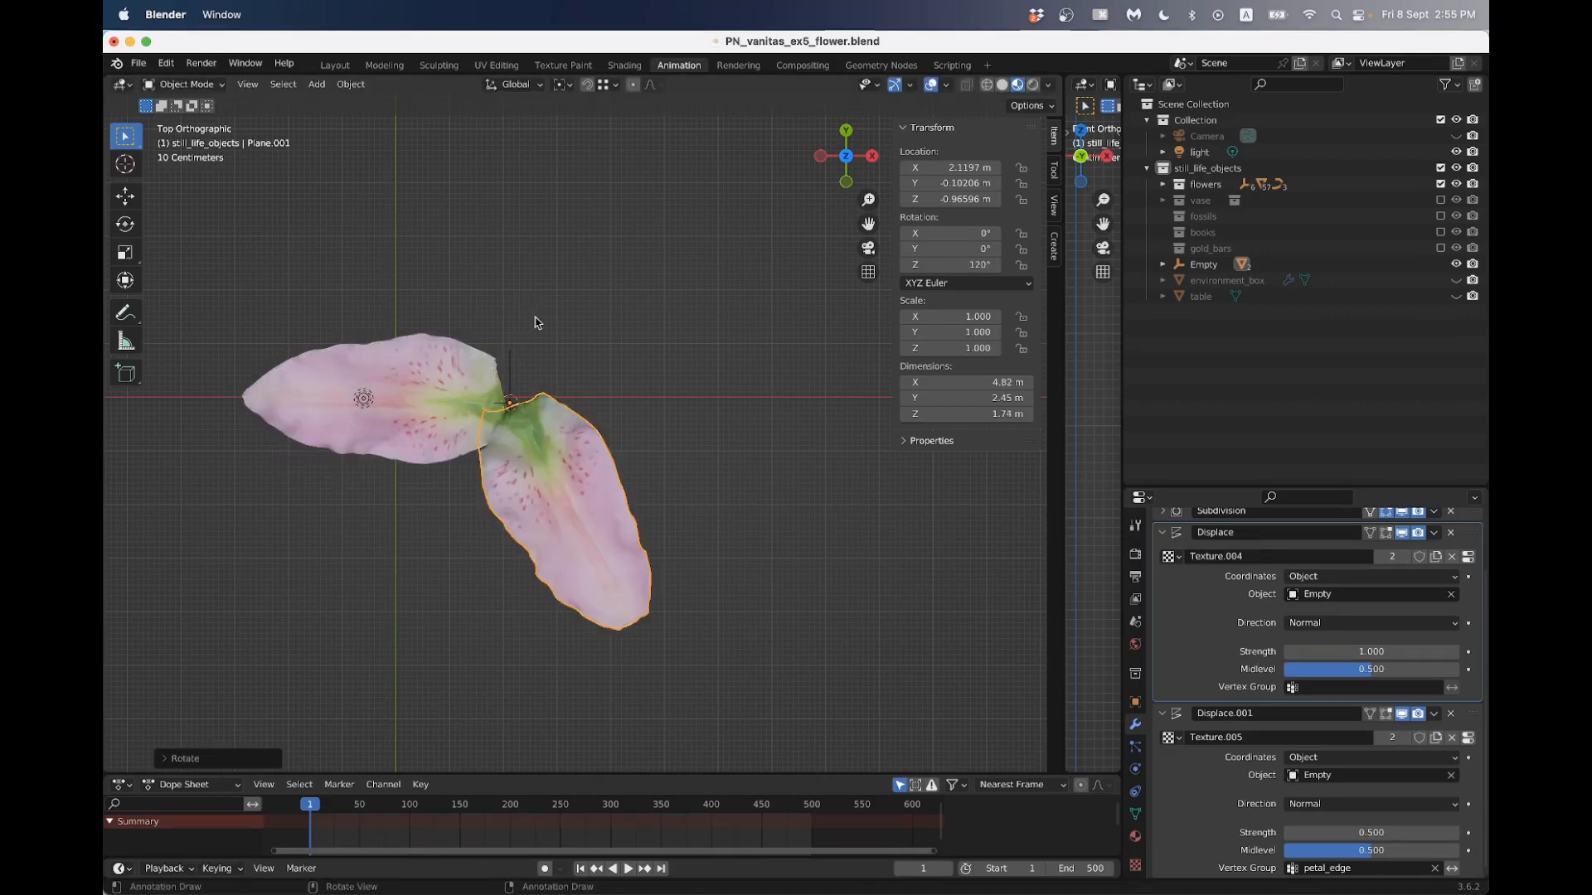
- Duplicate the second petal in place and rotate the new copy a further 120 degrees around Z
{"action": "key", "text": "shift+d"}
{"action": "right_click", "coordinate": [534, 324]}
{"action": "type", "text": "rz120"}
{"action": "key", "text": "Return"}
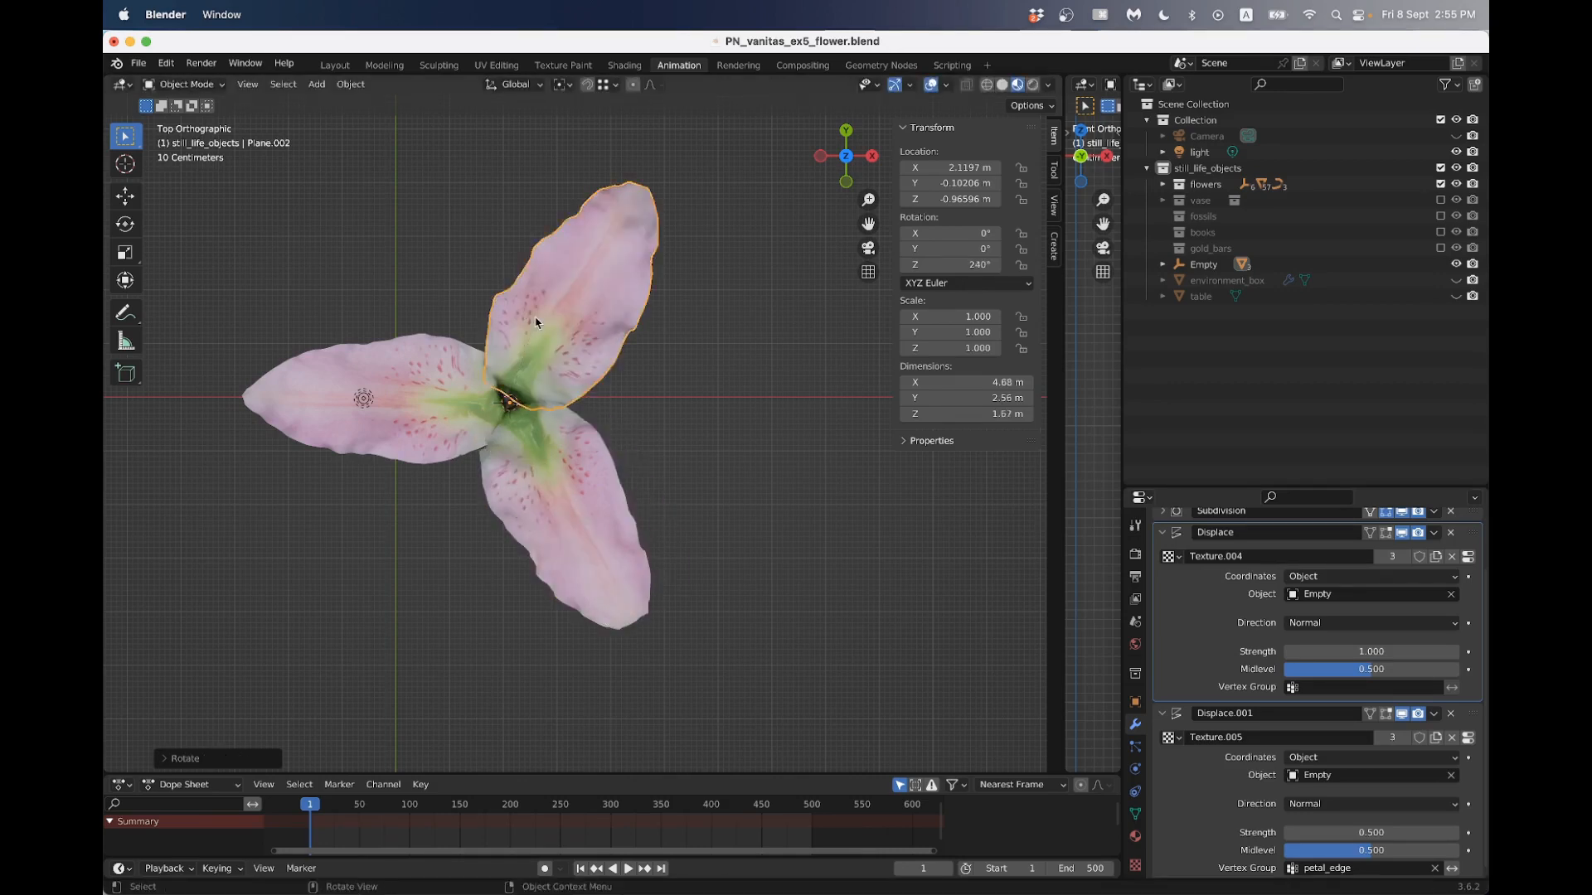
- Expand the empty's children in the outliner and rename the original Plane object as petal
{"action": "left_click", "coordinate": [1203, 264]}
{"action": "left_click", "coordinate": [1163, 264]}
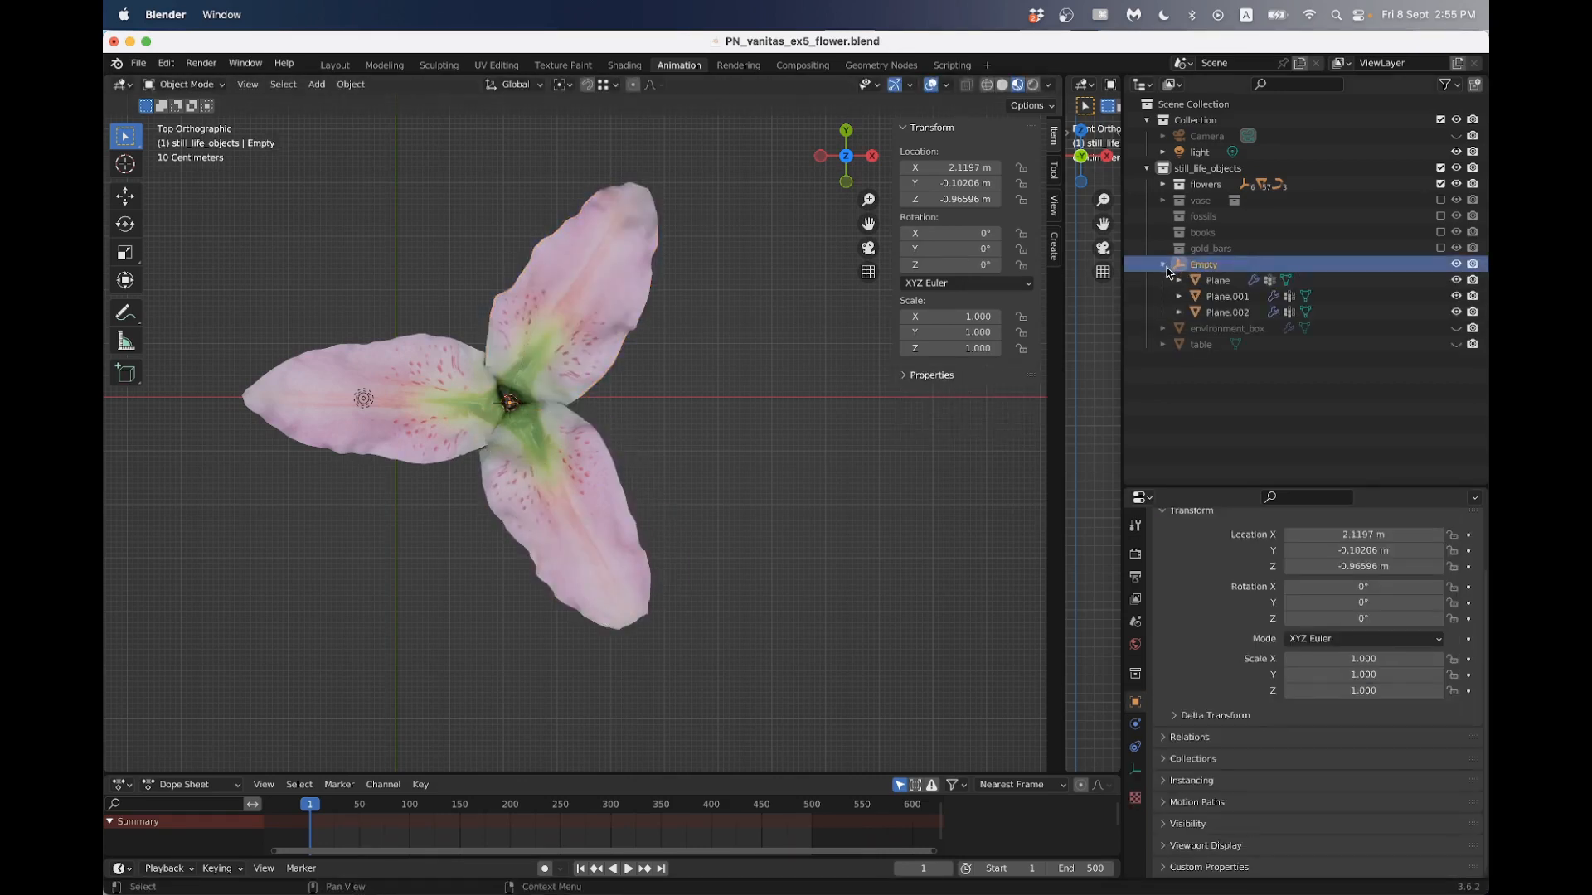
{"action": "left_click", "coordinate": [1217, 282]}
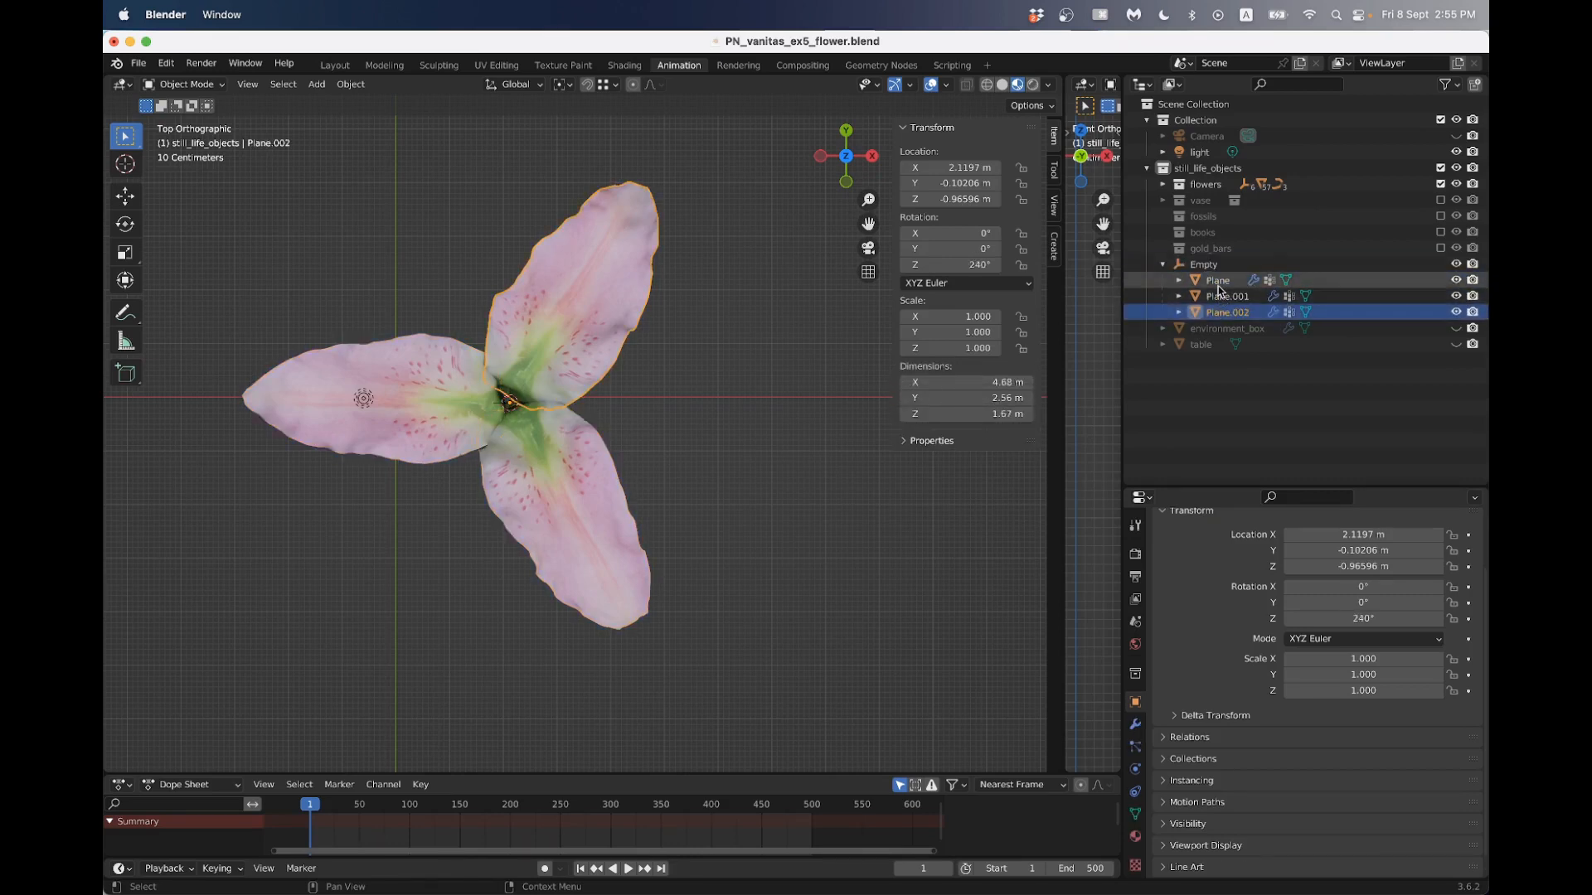
{"action": "double_click", "coordinate": [1217, 282]}
{"action": "type", "text": "petal"}
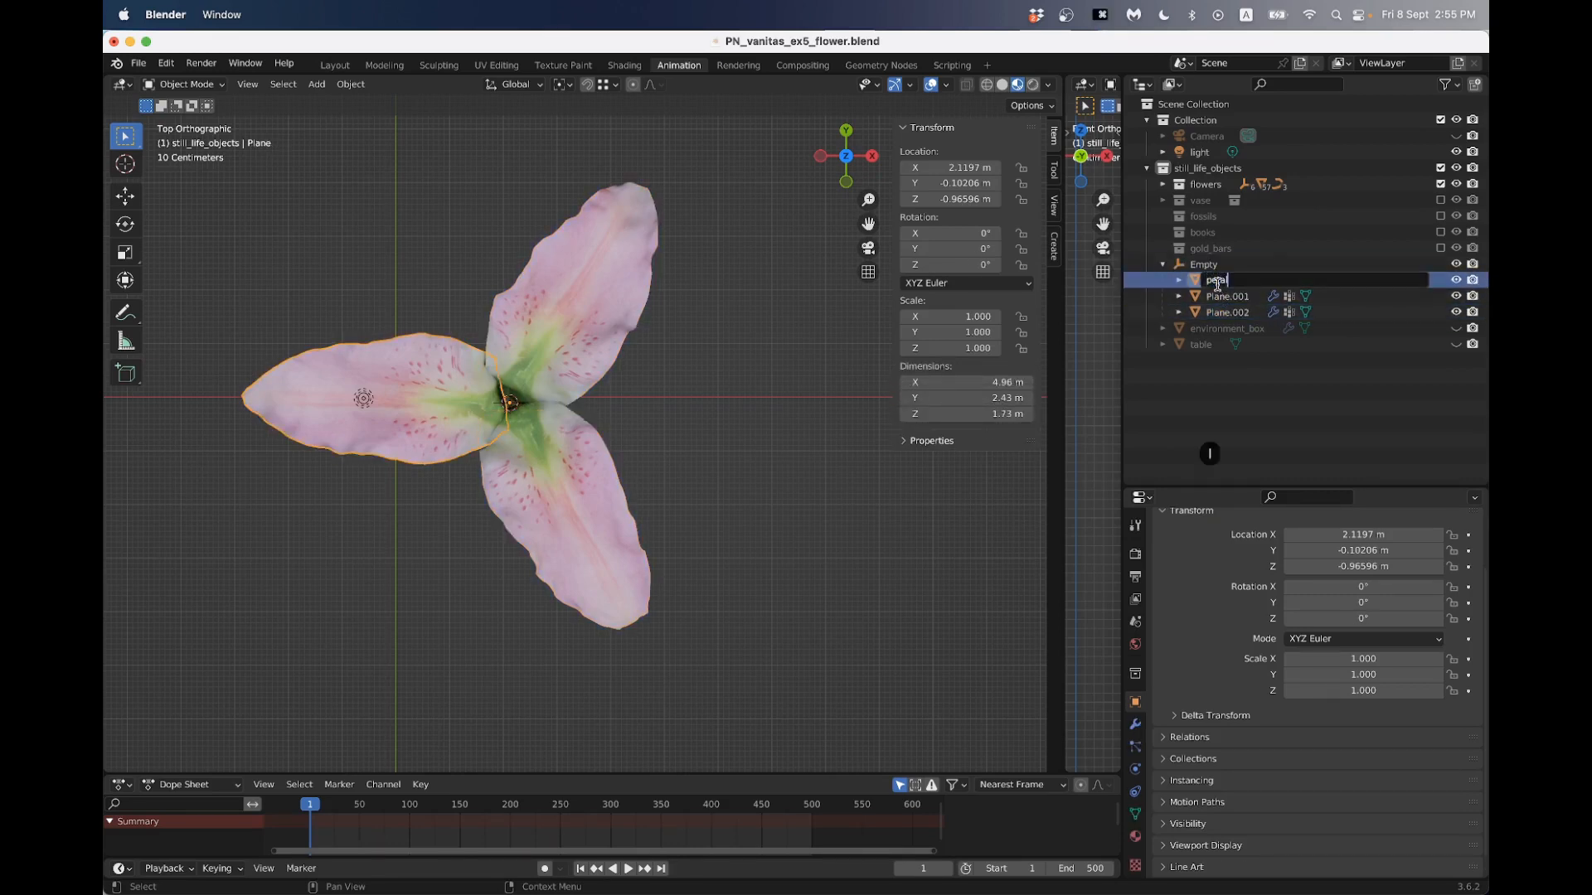
{"action": "key", "text": "Return"}
- Rename Plane.001 as petal2 and Plane.002 as petal3
{"action": "left_click", "coordinate": [1220, 296]}
{"action": "double_click", "coordinate": [1223, 296]}
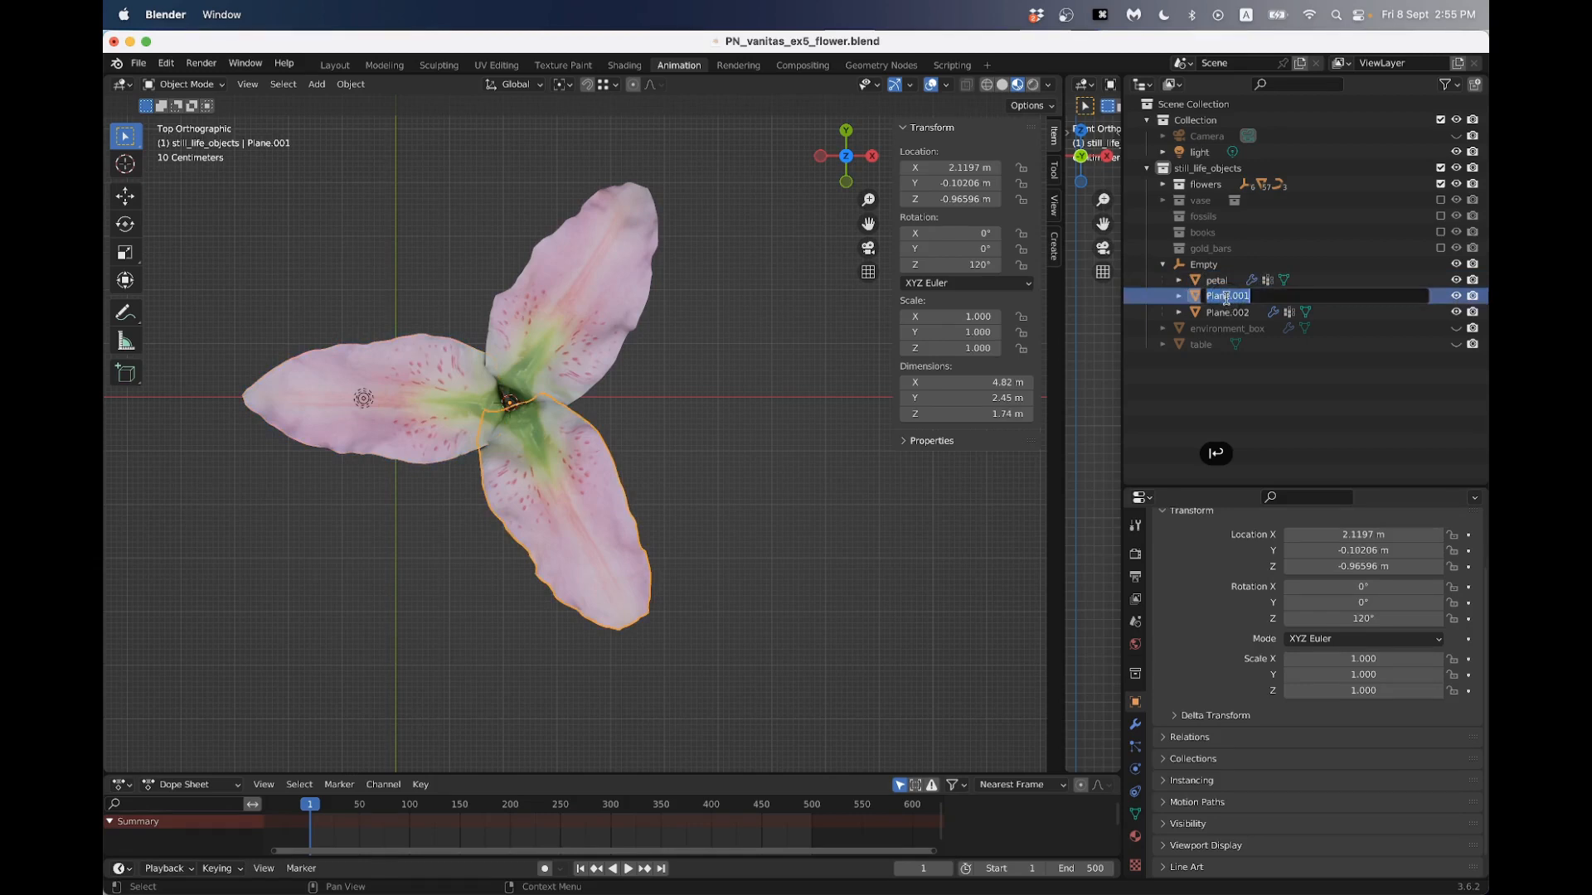
{"action": "type", "text": "petal2"}
{"action": "key", "text": "Tab"}
{"action": "type", "text": "petal"}
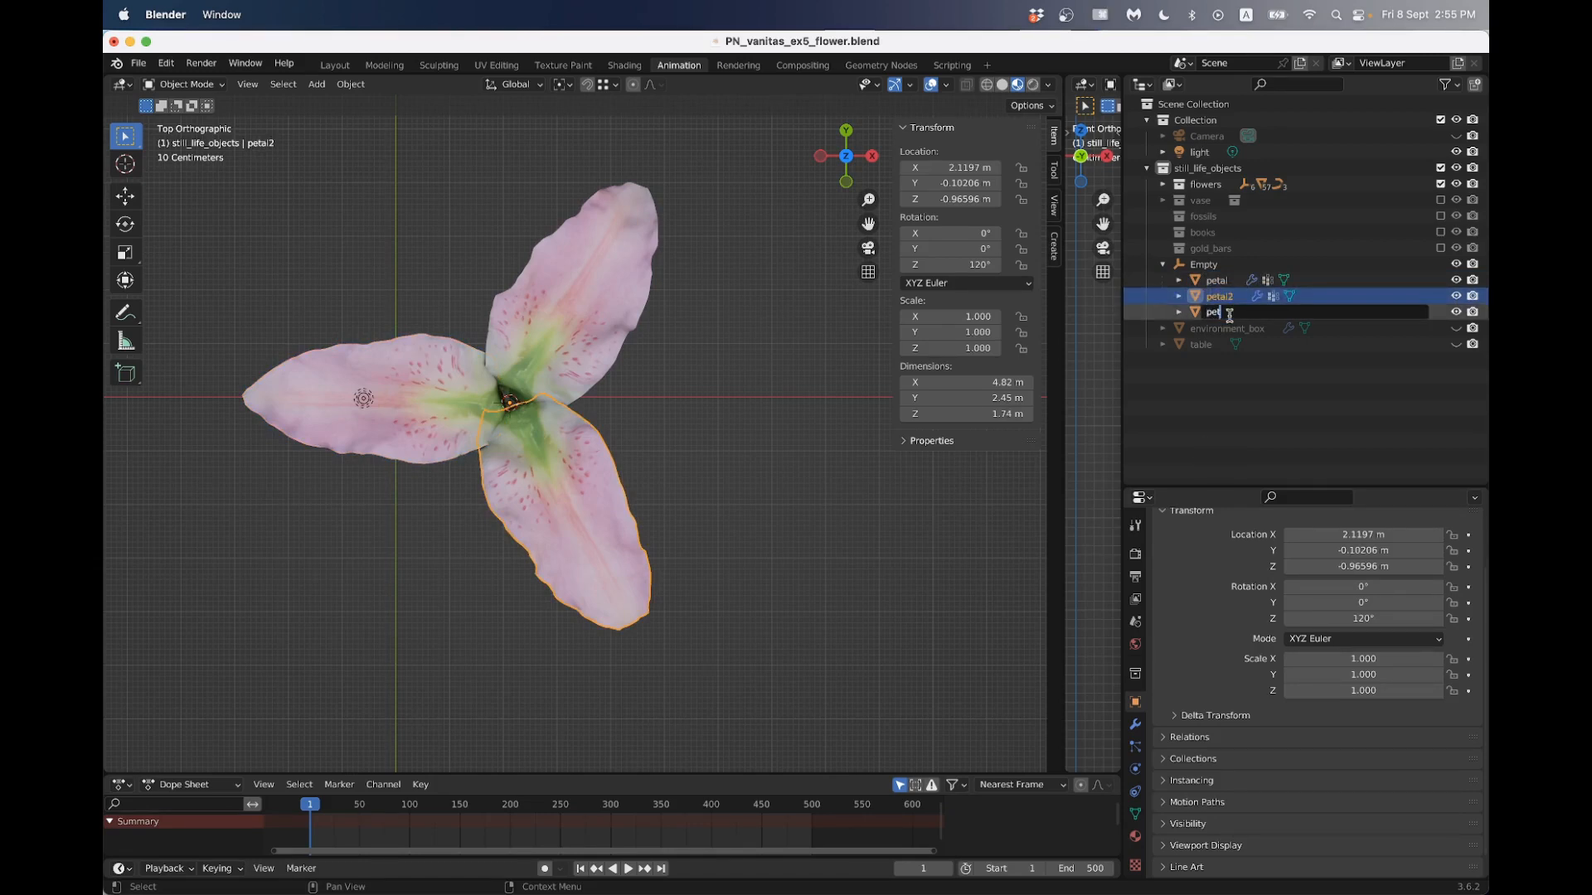
{"action": "type", "text": "3"}
{"action": "left_click", "coordinate": [640, 425]}
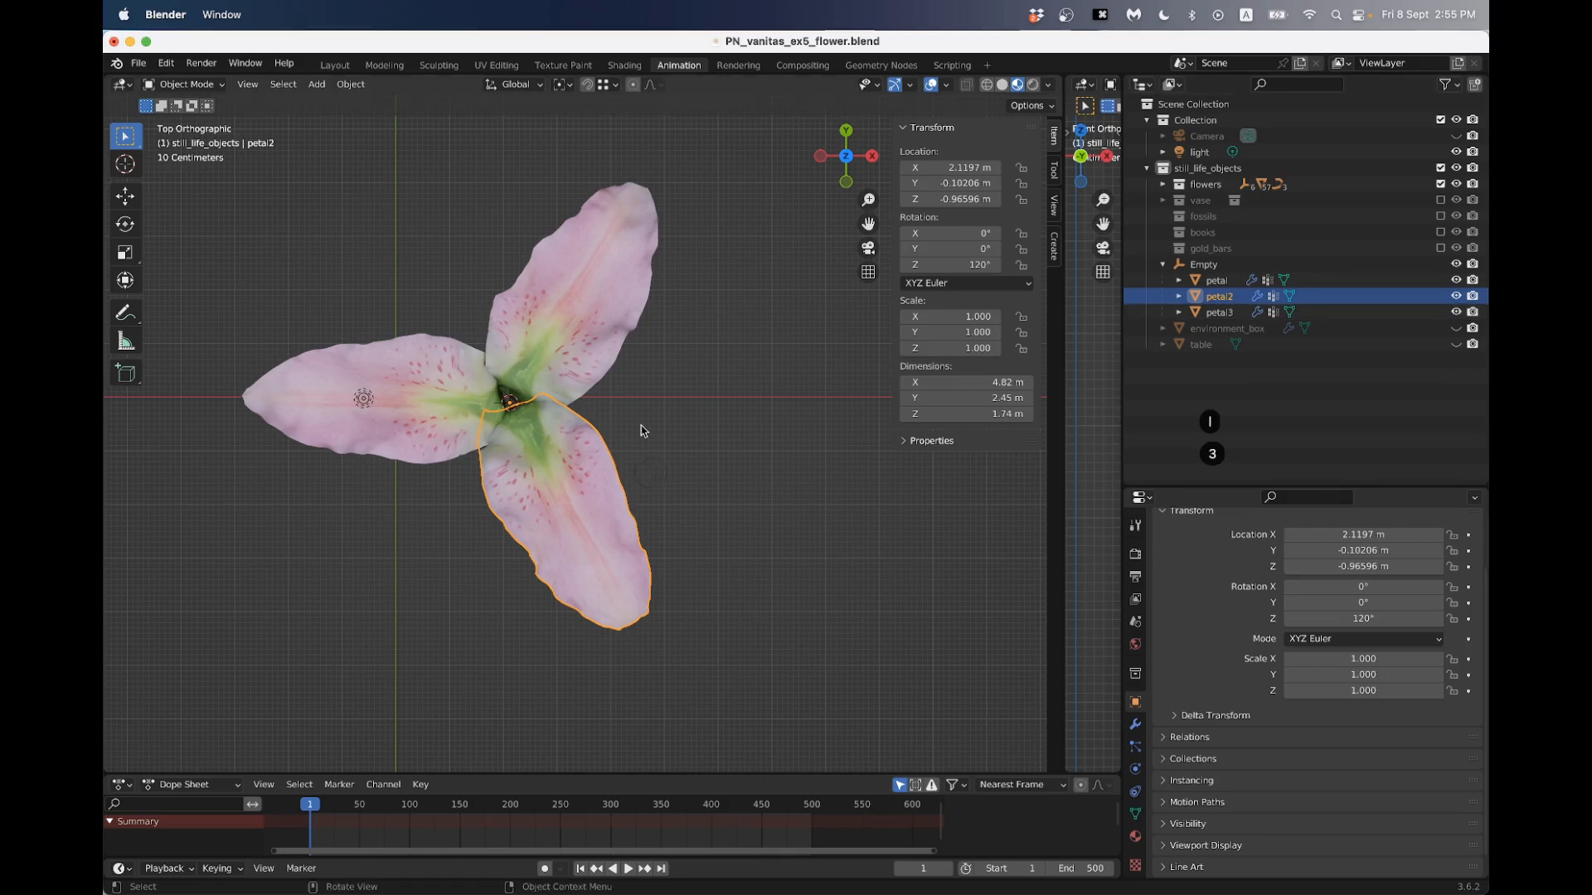
- Select all three petals and duplicate them in place
{"action": "left_click", "coordinate": [688, 363]}
{"action": "left_click", "coordinate": [572, 324]}
{"action": "left_click", "coordinate": [383, 379], "text": "shift"}
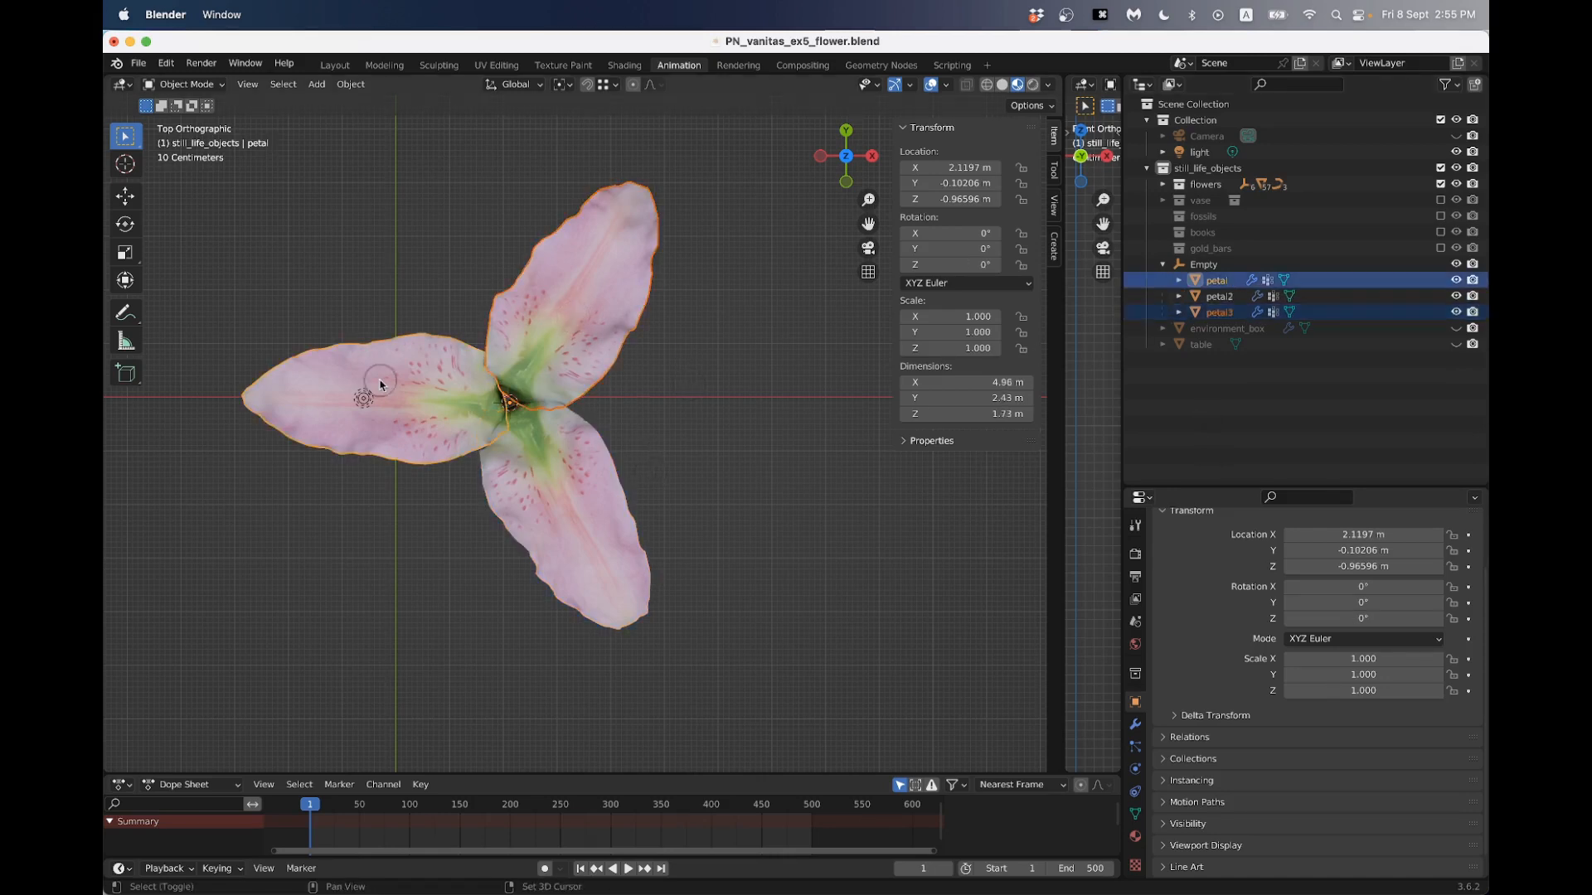
{"action": "left_click", "coordinate": [581, 468], "text": "shift"}
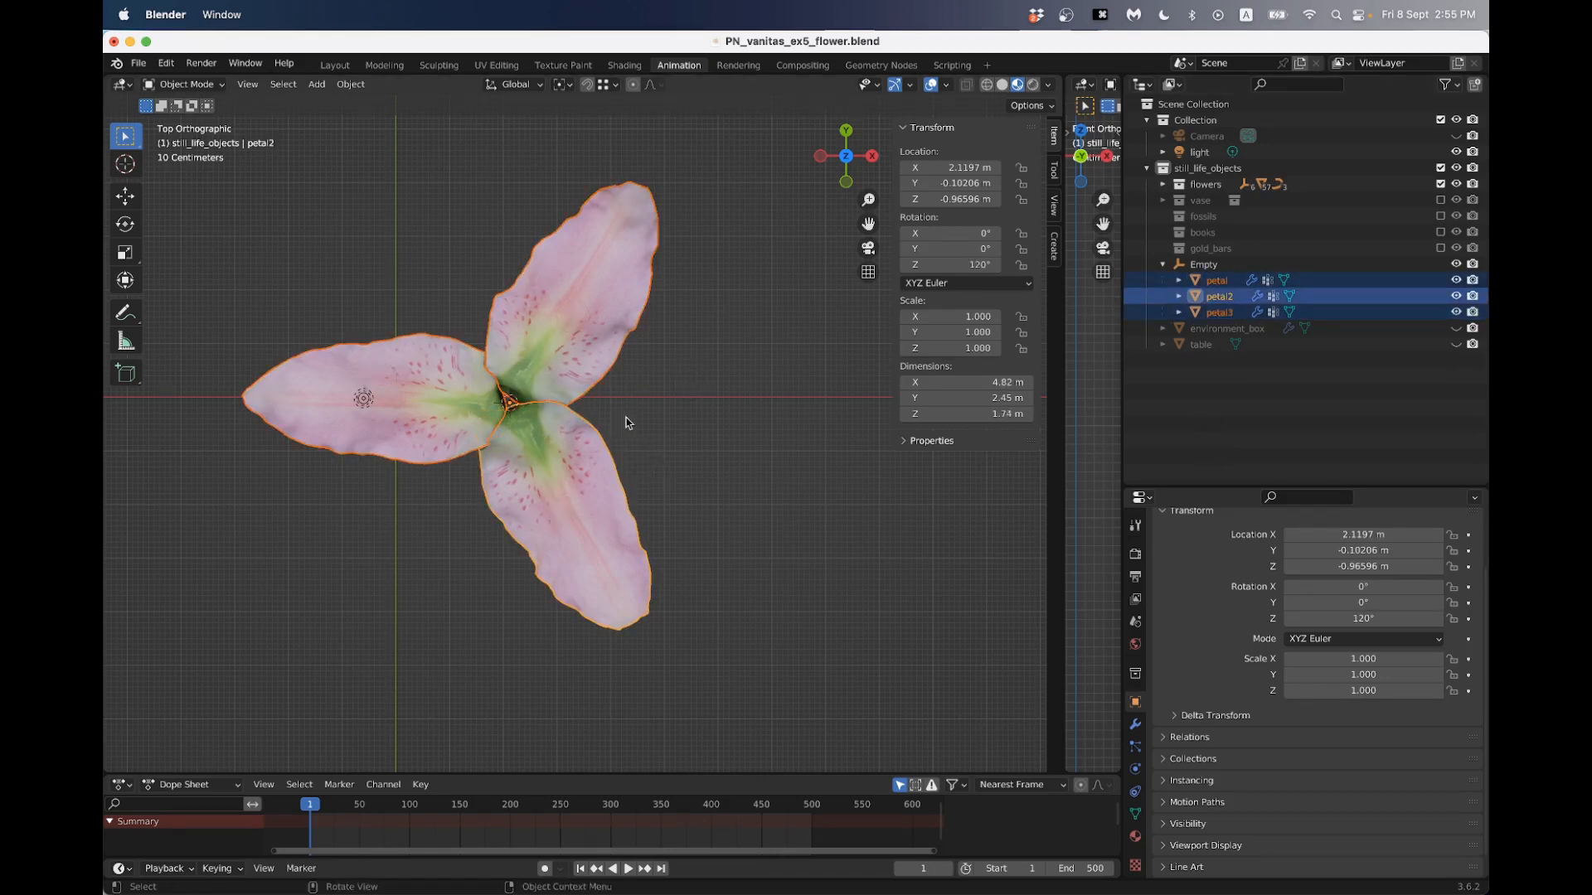
{"action": "key", "text": "shift+d"}
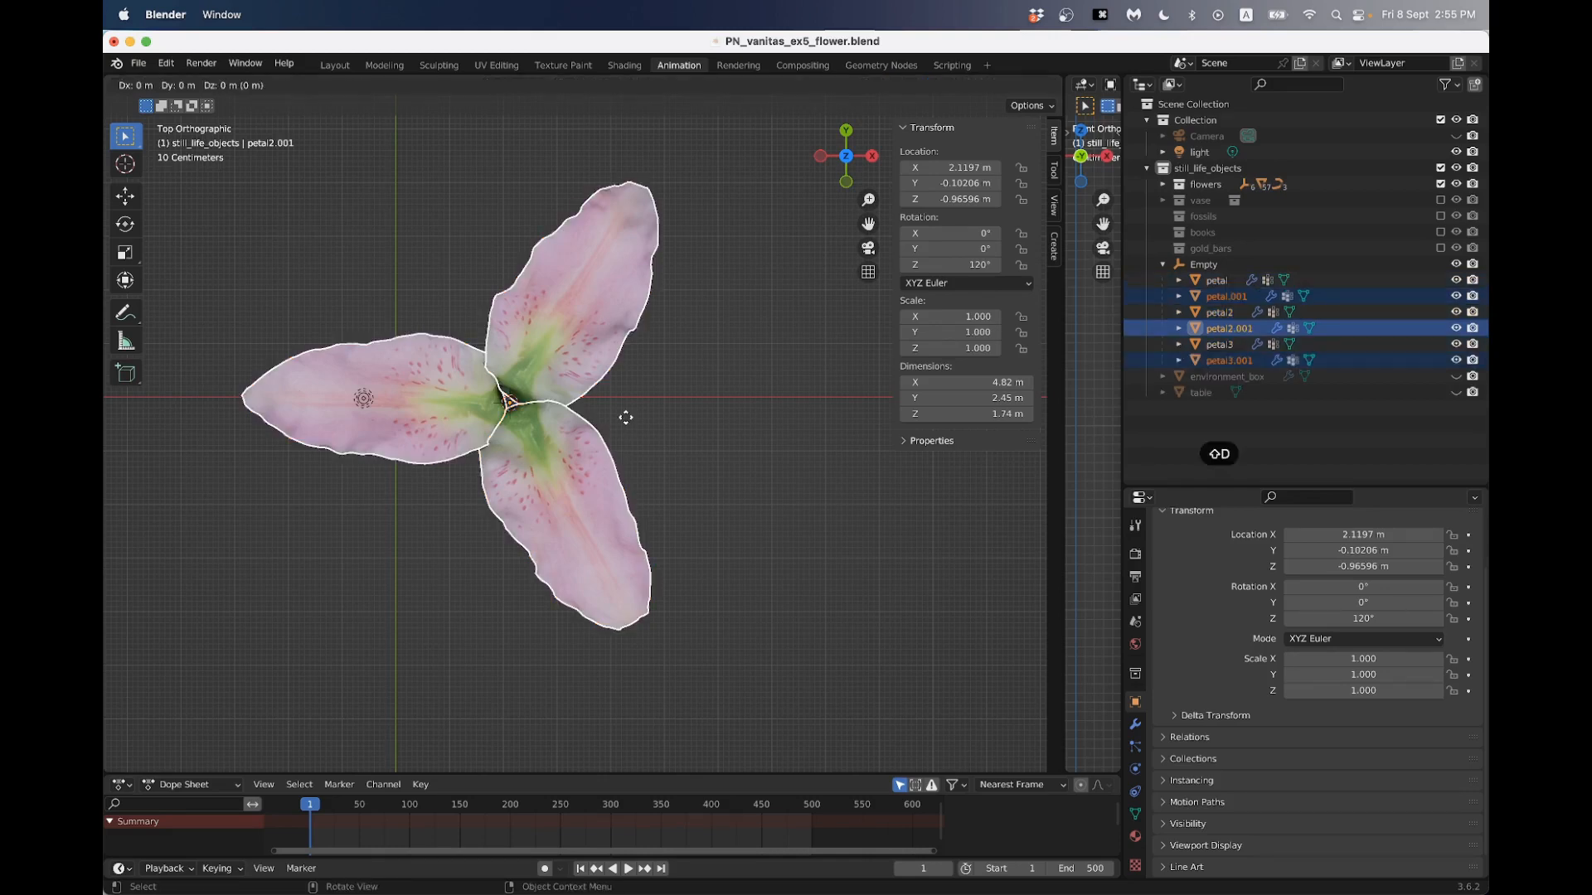
{"action": "right_click", "coordinate": [628, 423]}
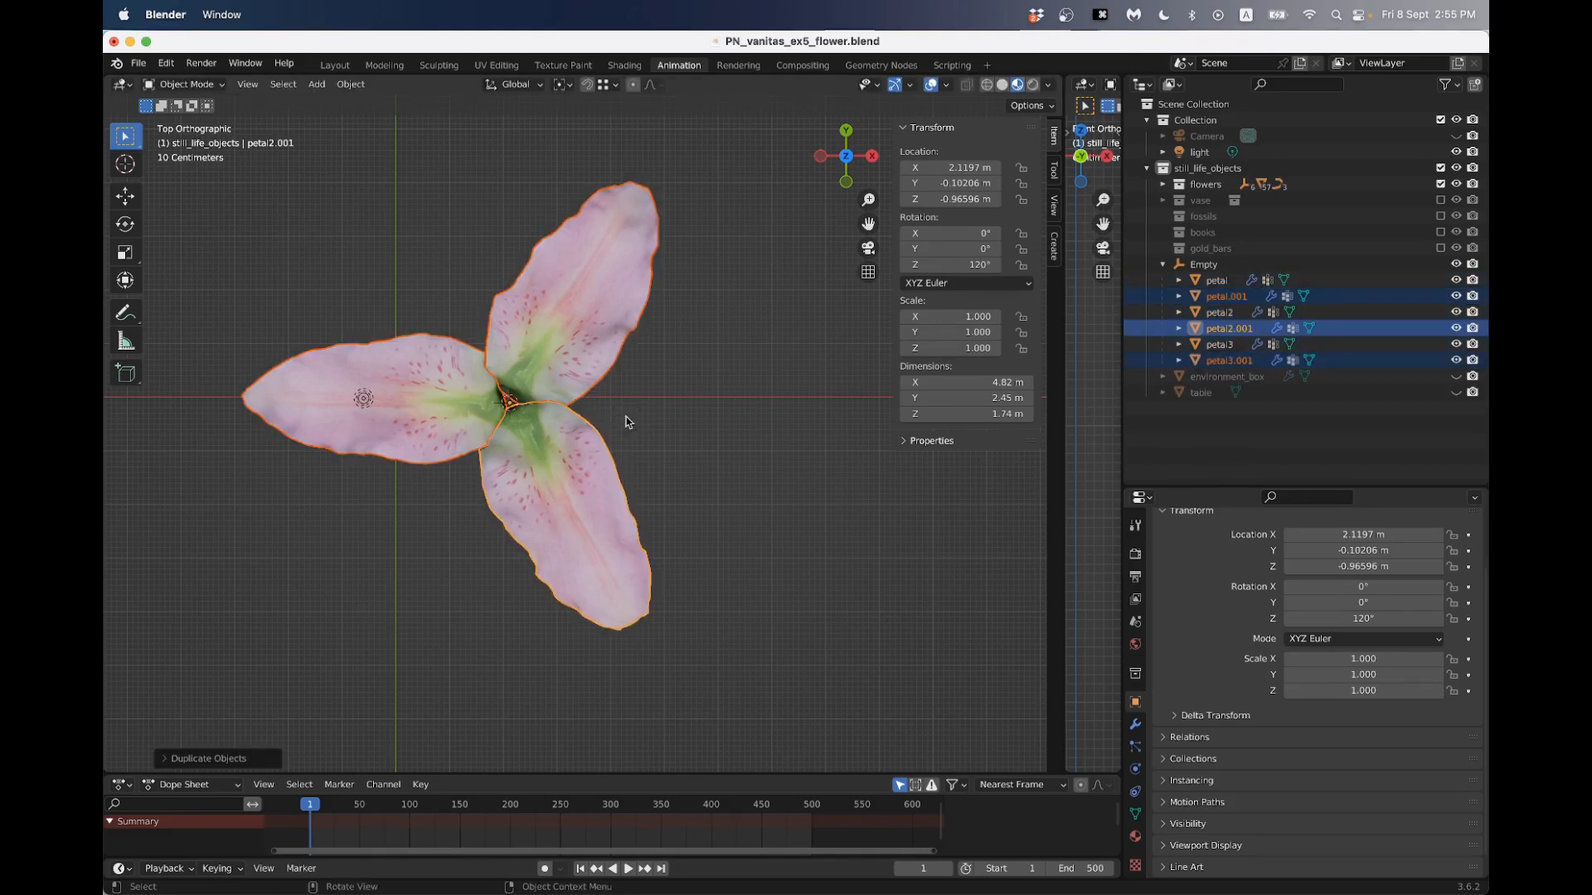
- Try rotating the three duplicated petals 120 degrees around the Z axis
{"action": "key", "text": "r"}
{"action": "key", "text": "z"}
{"action": "key", "text": "1"}
{"action": "key", "text": "2"}
{"action": "key", "text": "0"}
{"action": "key", "text": "Return"}
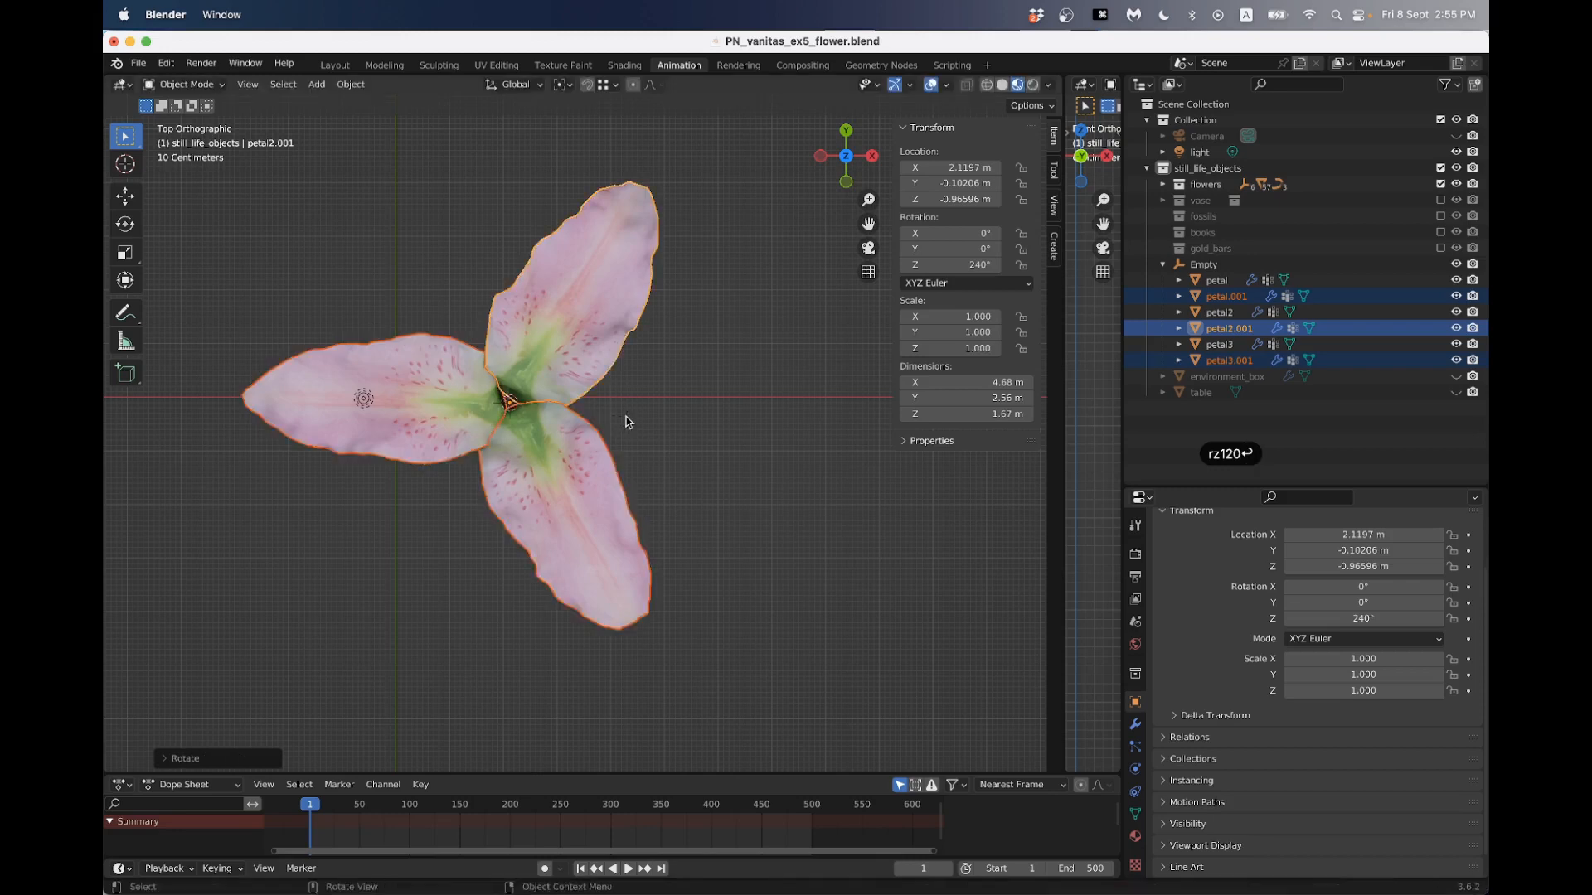
{"action": "key", "text": "super+z"}
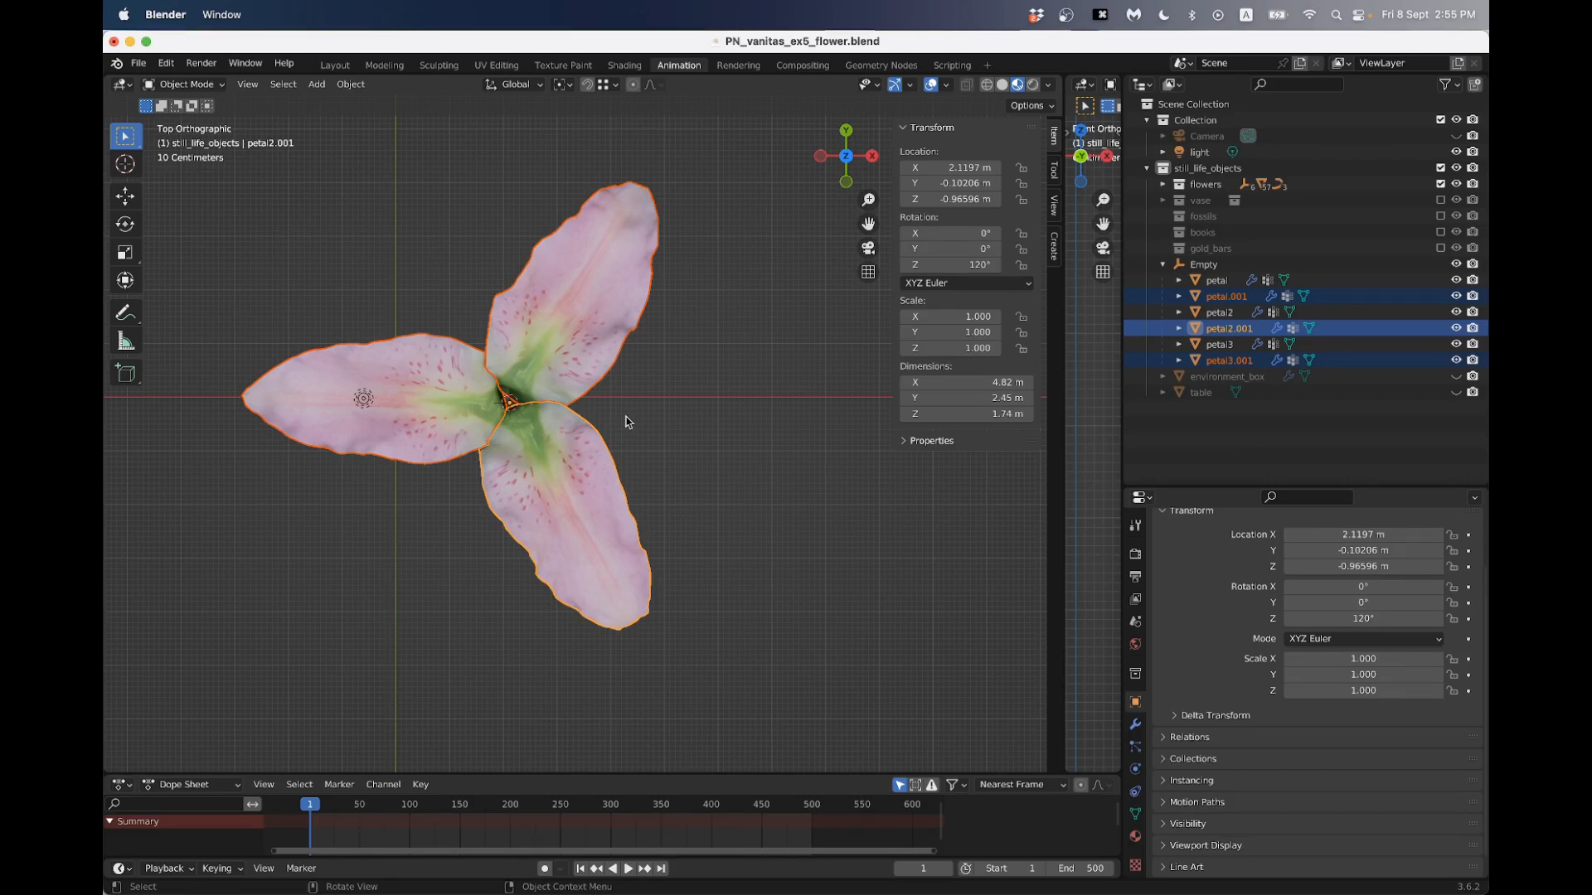
- Rotate the three duplicated petals 60 degrees around Z to fill the gaps between the original petals
{"action": "type", "text": "rz"}
{"action": "type", "text": "60"}
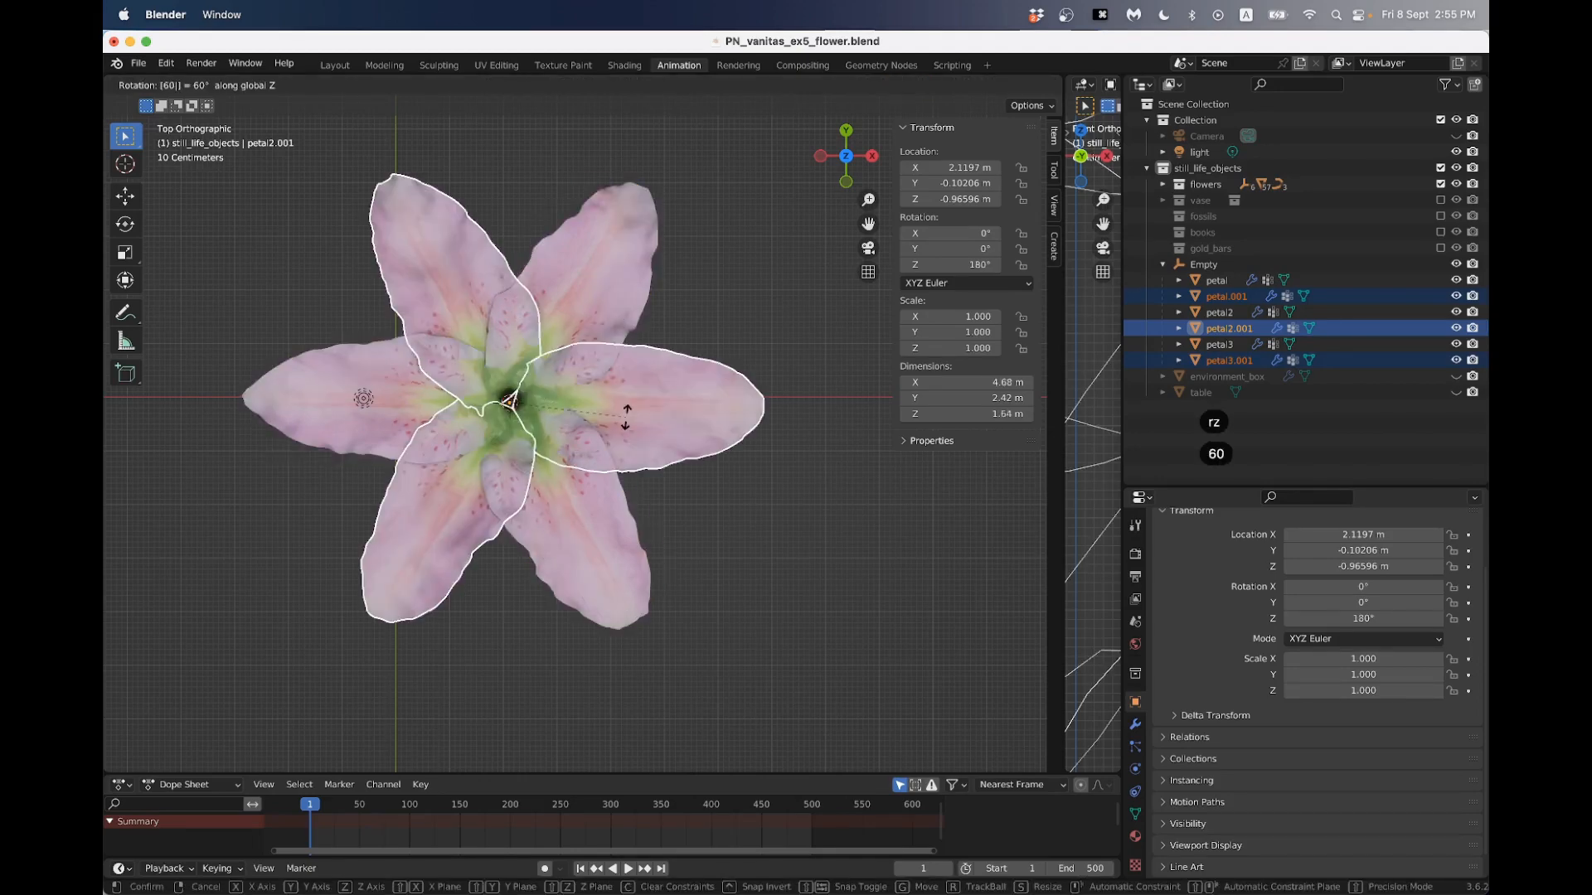
{"action": "key", "text": "Return"}
- Lower the three duplicated petals along Z to about -1.16 m, beneath the original set, and deselect them
{"action": "middle_click_drag", "start_coordinate": [621, 415], "coordinate": [527, 306]}
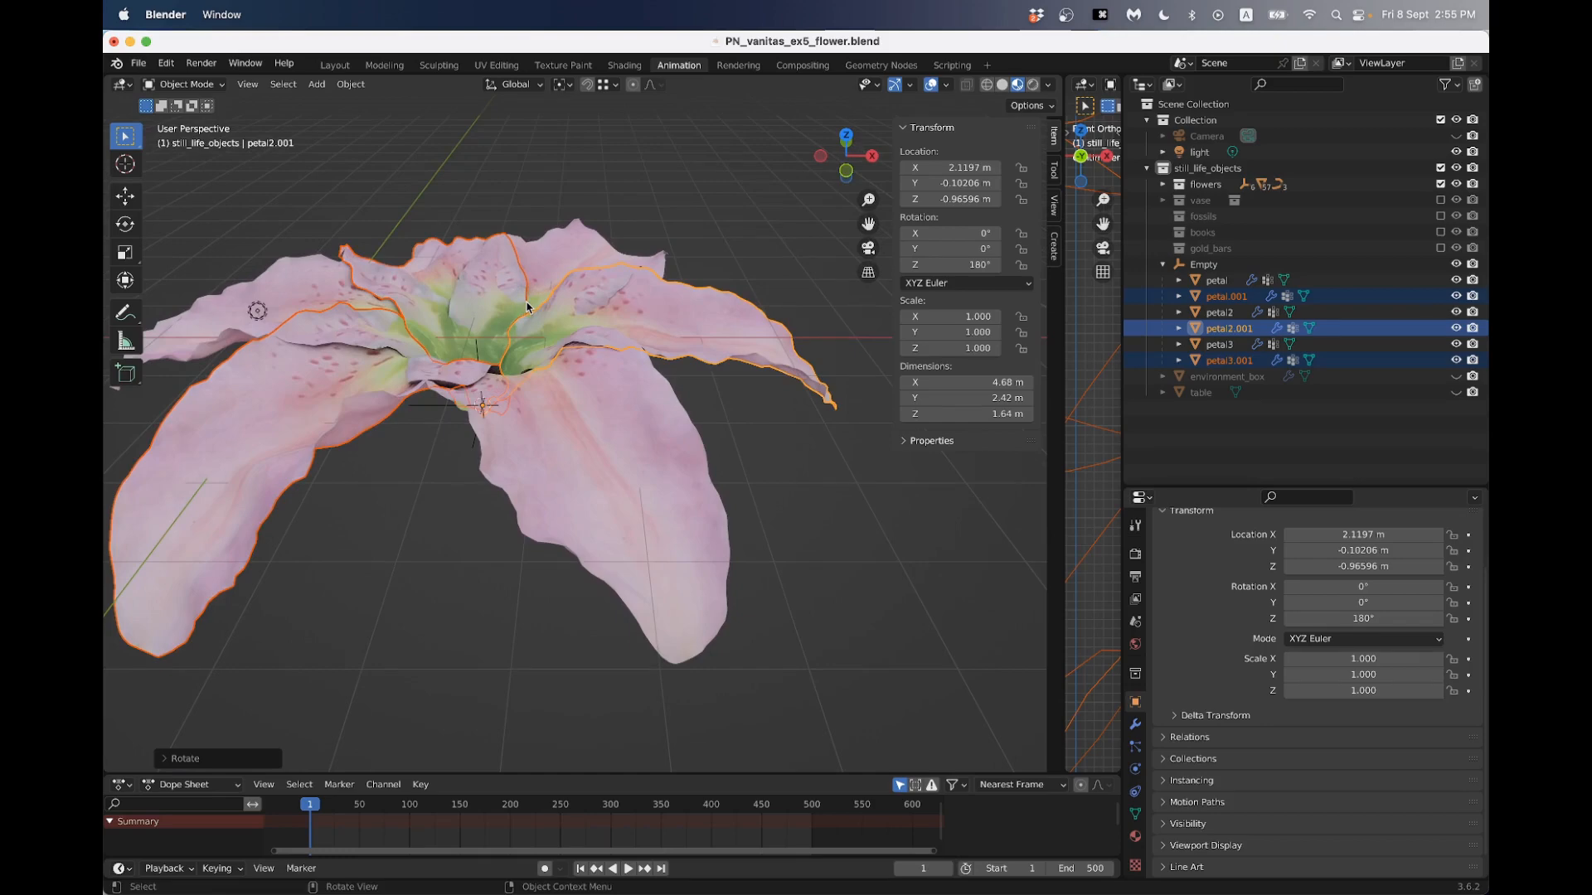
{"action": "key", "text": "g"}
{"action": "key", "text": "z"}
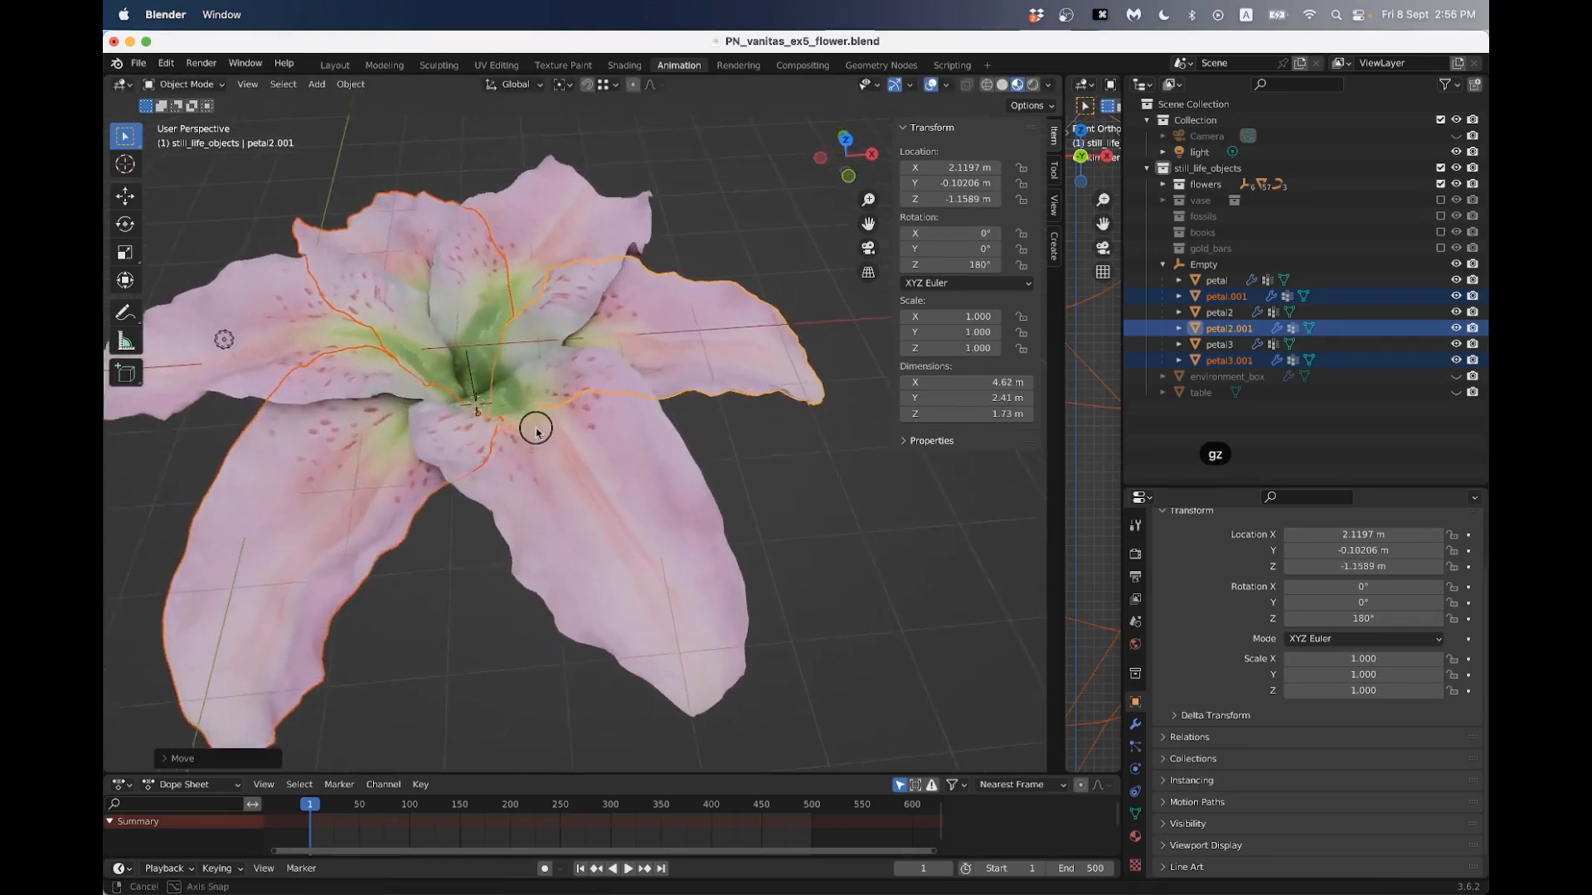
{"action": "middle_click_drag", "start_coordinate": [535, 433], "coordinate": [572, 605]}
{"action": "left_click", "coordinate": [546, 559]}
{"action": "scroll", "coordinate": [583, 467], "scroll_direction": "down", "scroll_amount": 4}
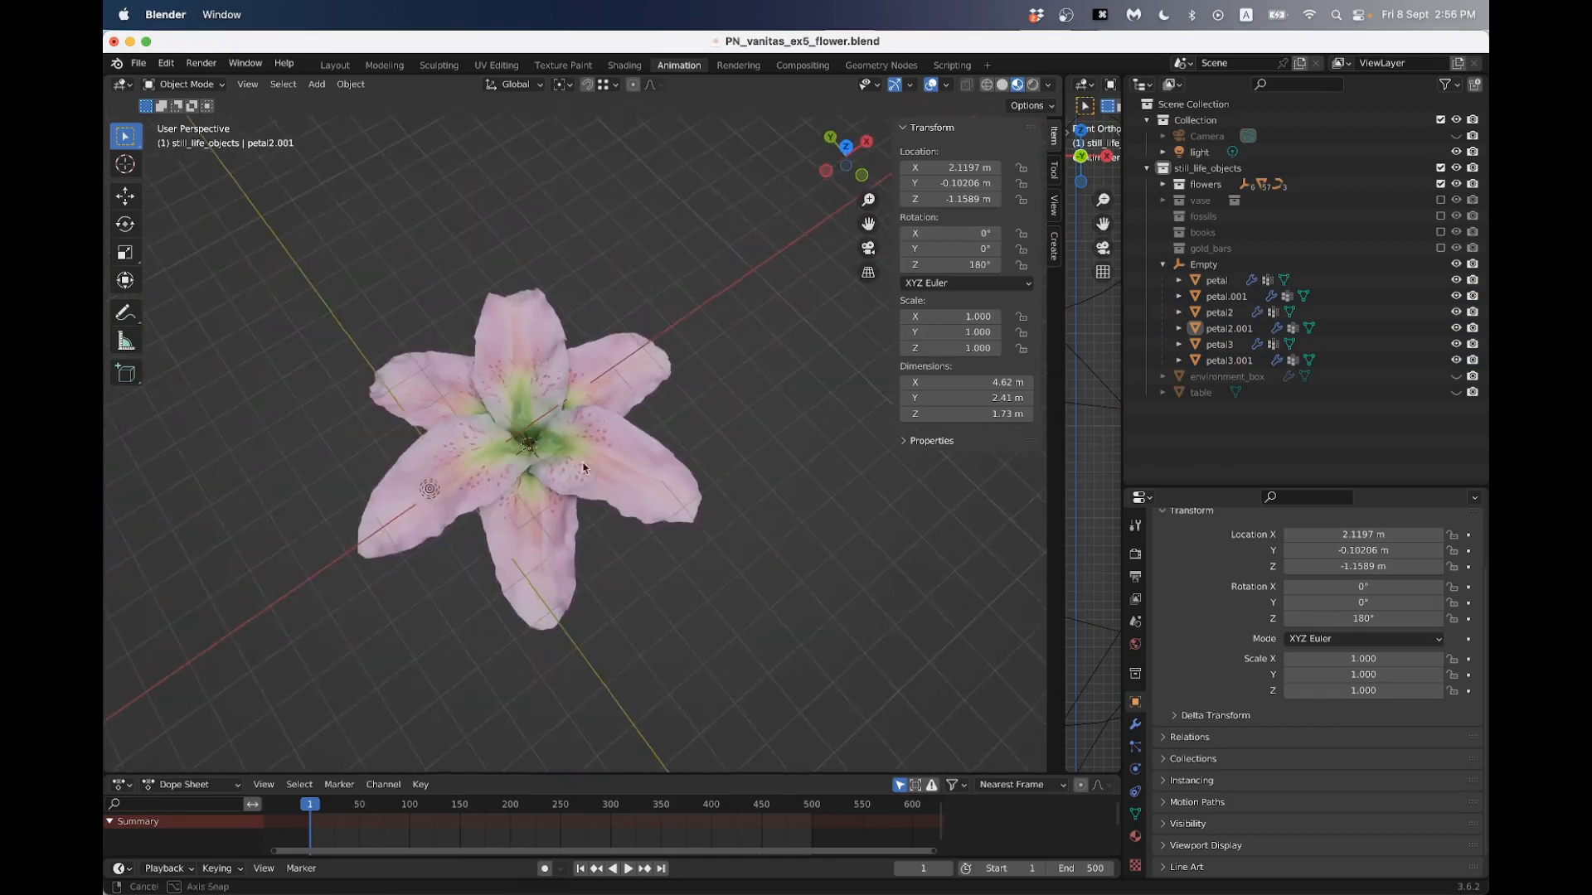
- Try to raise petal2's middle vertices along Z with smooth proportional editing and an influence size of about 2.46 m
{"action": "middle_click_drag", "start_coordinate": [582, 467], "coordinate": [699, 420]}
{"action": "scroll", "coordinate": [597, 426], "scroll_direction": "up", "scroll_amount": 3}
{"action": "left_click", "coordinate": [649, 404]}
{"action": "key", "text": "Tab"}
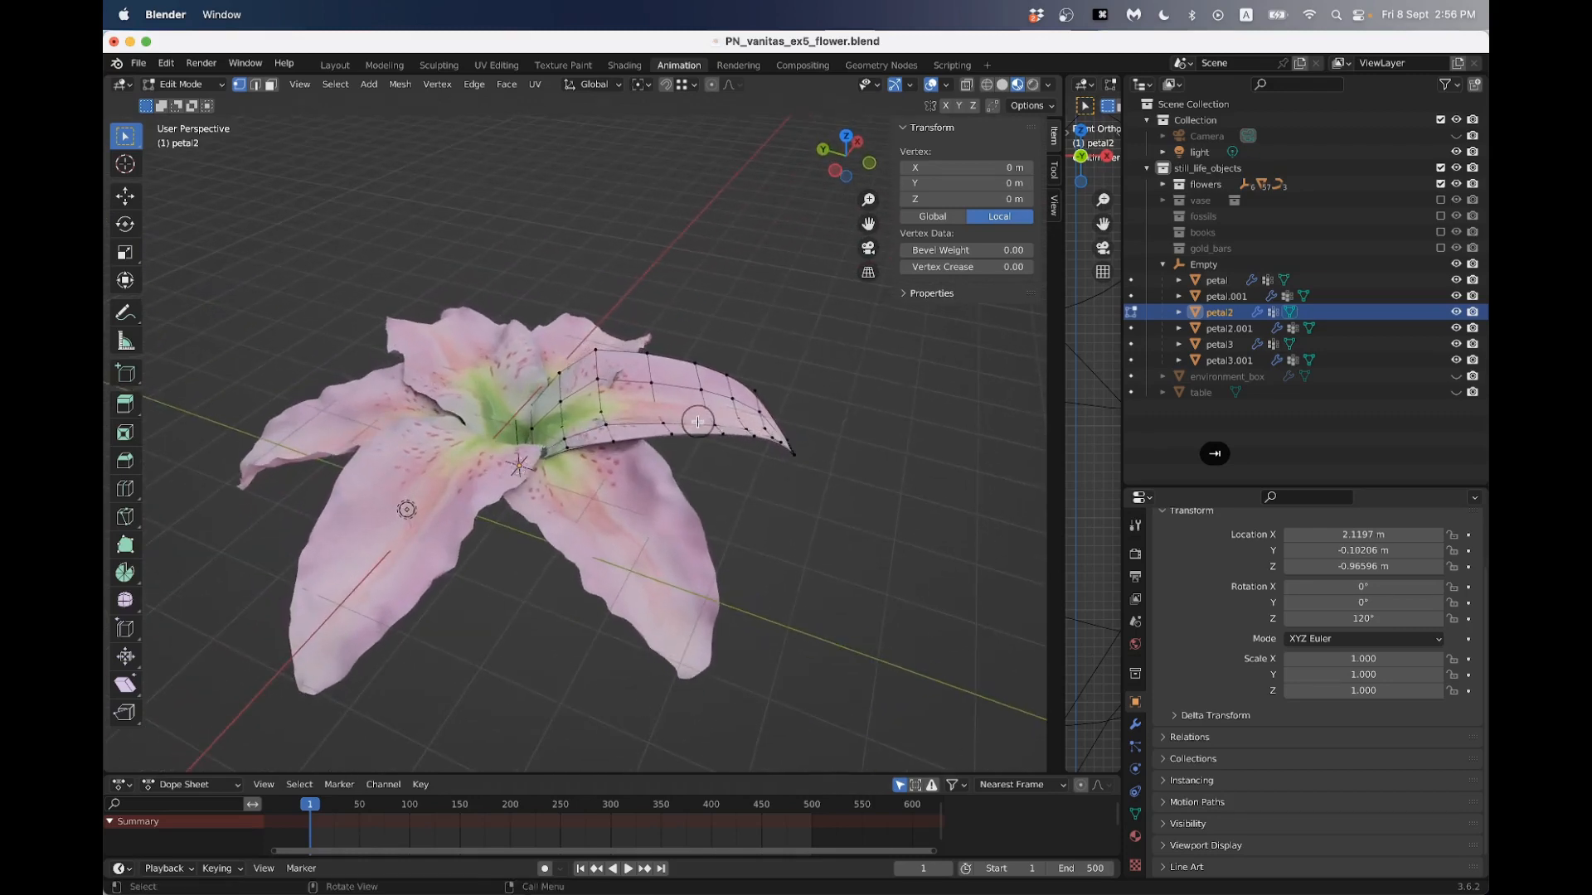
{"action": "left_click", "coordinate": [1135, 724]}
{"action": "middle_click_drag", "start_coordinate": [809, 472], "coordinate": [641, 389]}
{"action": "left_click_drag", "start_coordinate": [646, 326], "coordinate": [671, 486]}
{"action": "left_click", "coordinate": [711, 86]}
{"action": "middle_click_drag", "start_coordinate": [620, 423], "coordinate": [605, 366]}
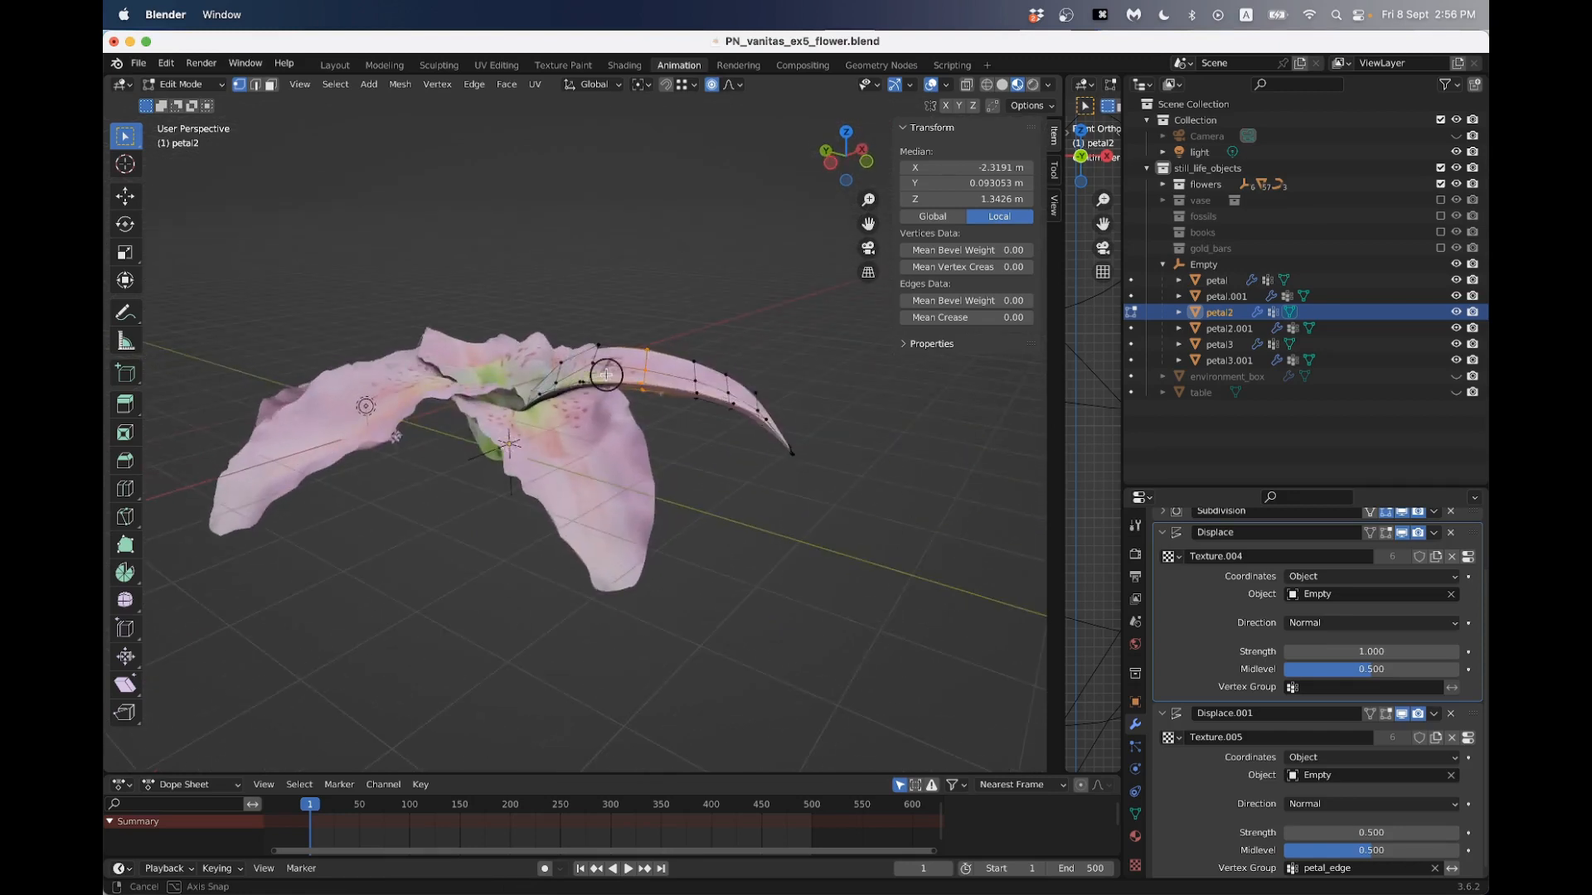
{"action": "key", "text": "g"}
{"action": "key", "text": "z"}
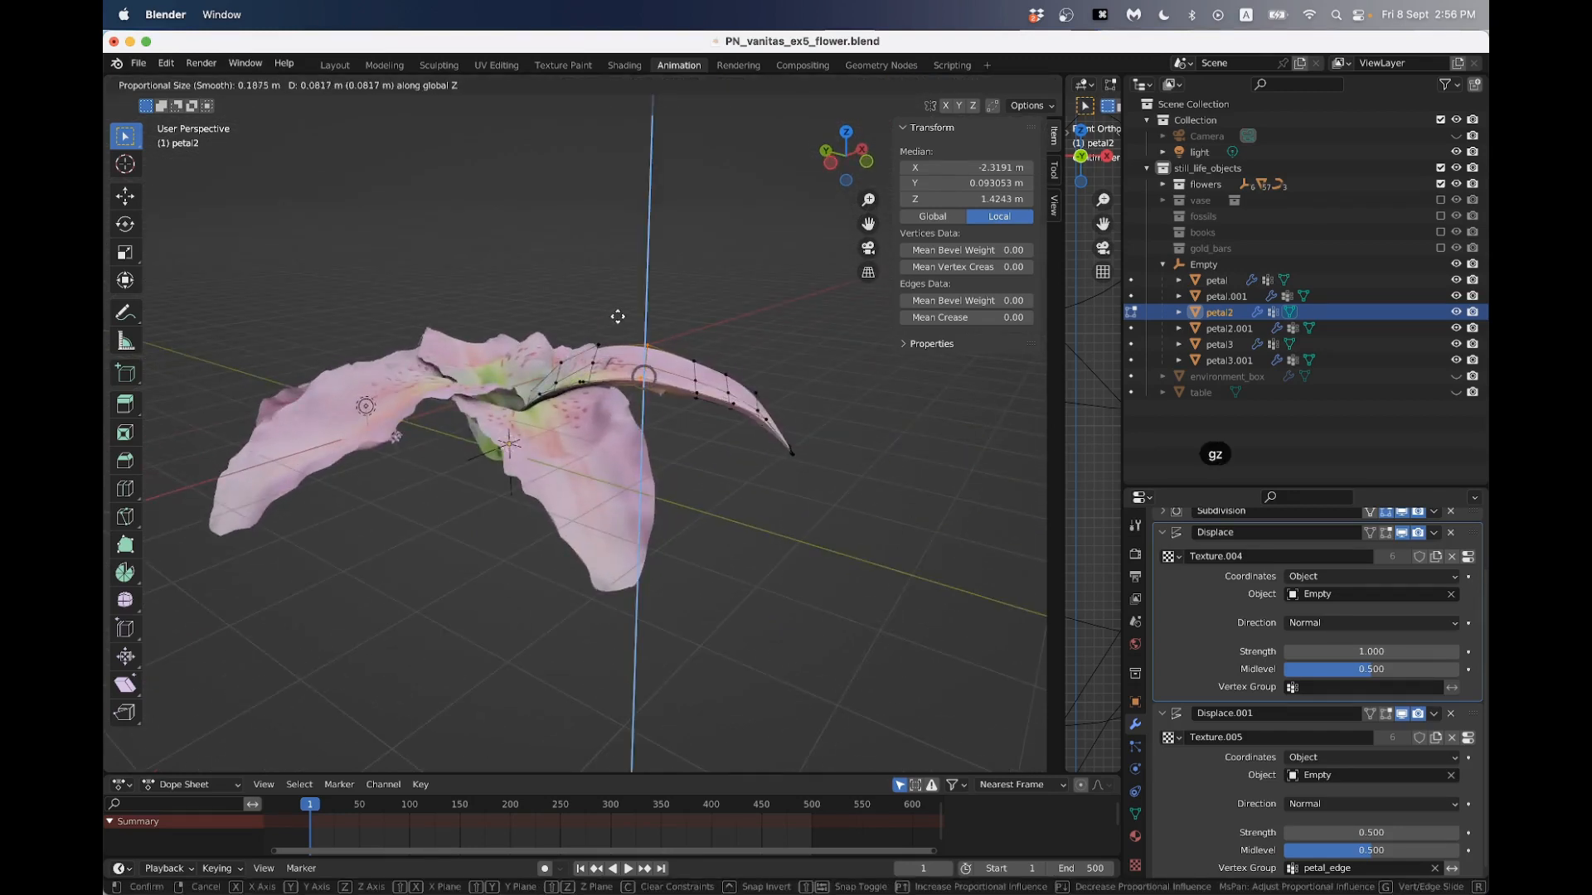
{"action": "scroll", "coordinate": [624, 303], "scroll_direction": "down", "scroll_amount": 9}
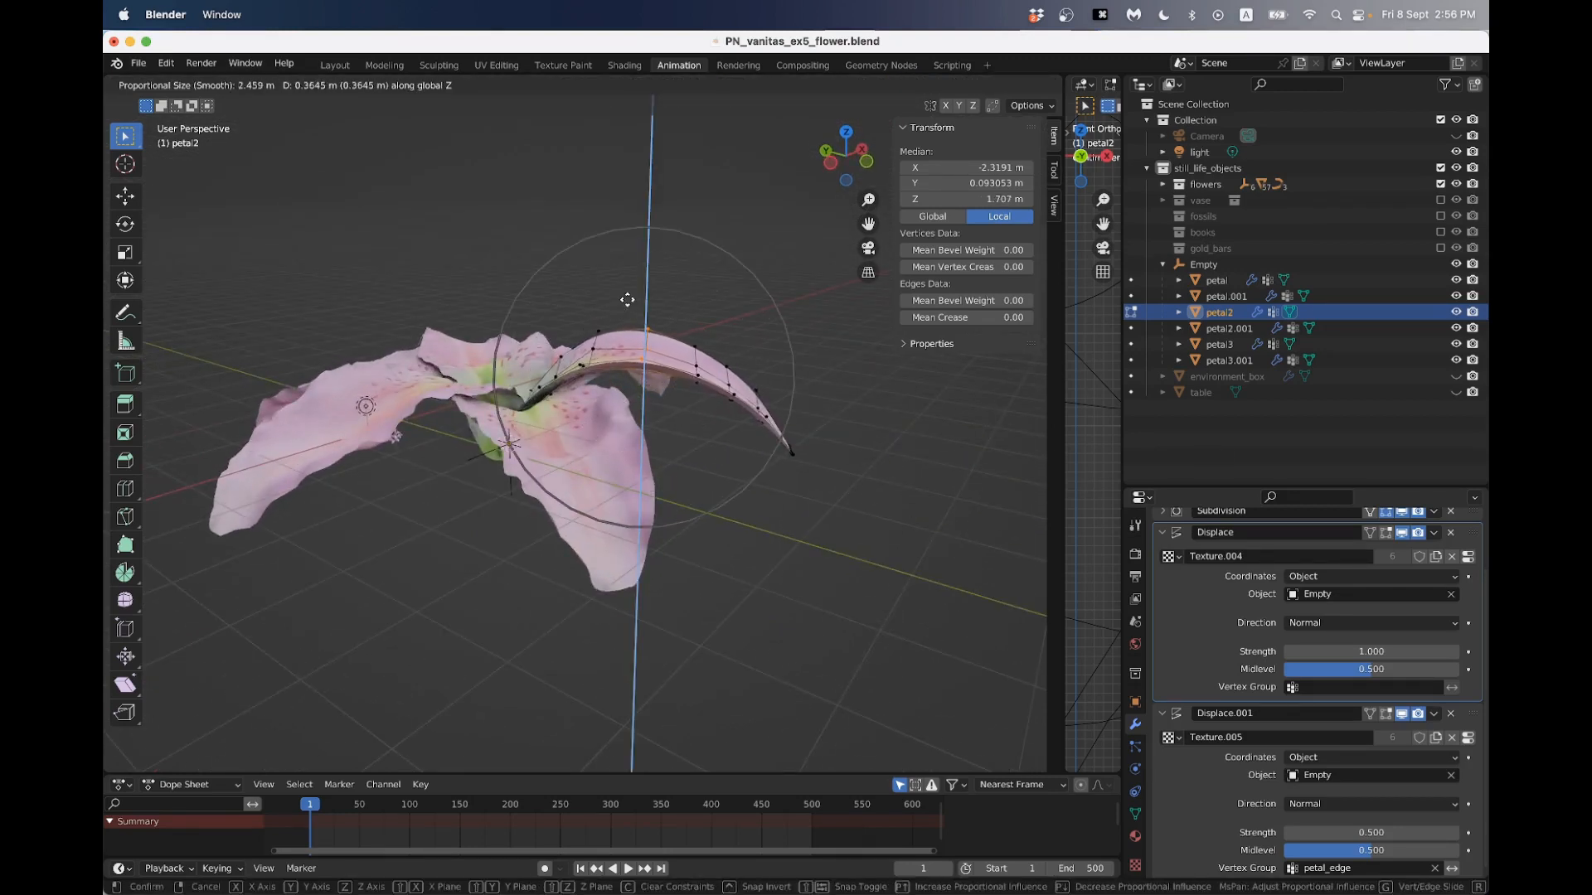
{"action": "left_click", "coordinate": [632, 282]}
{"action": "key", "text": "Tab"}
{"action": "middle_click_drag", "start_coordinate": [633, 284], "coordinate": [660, 331]}
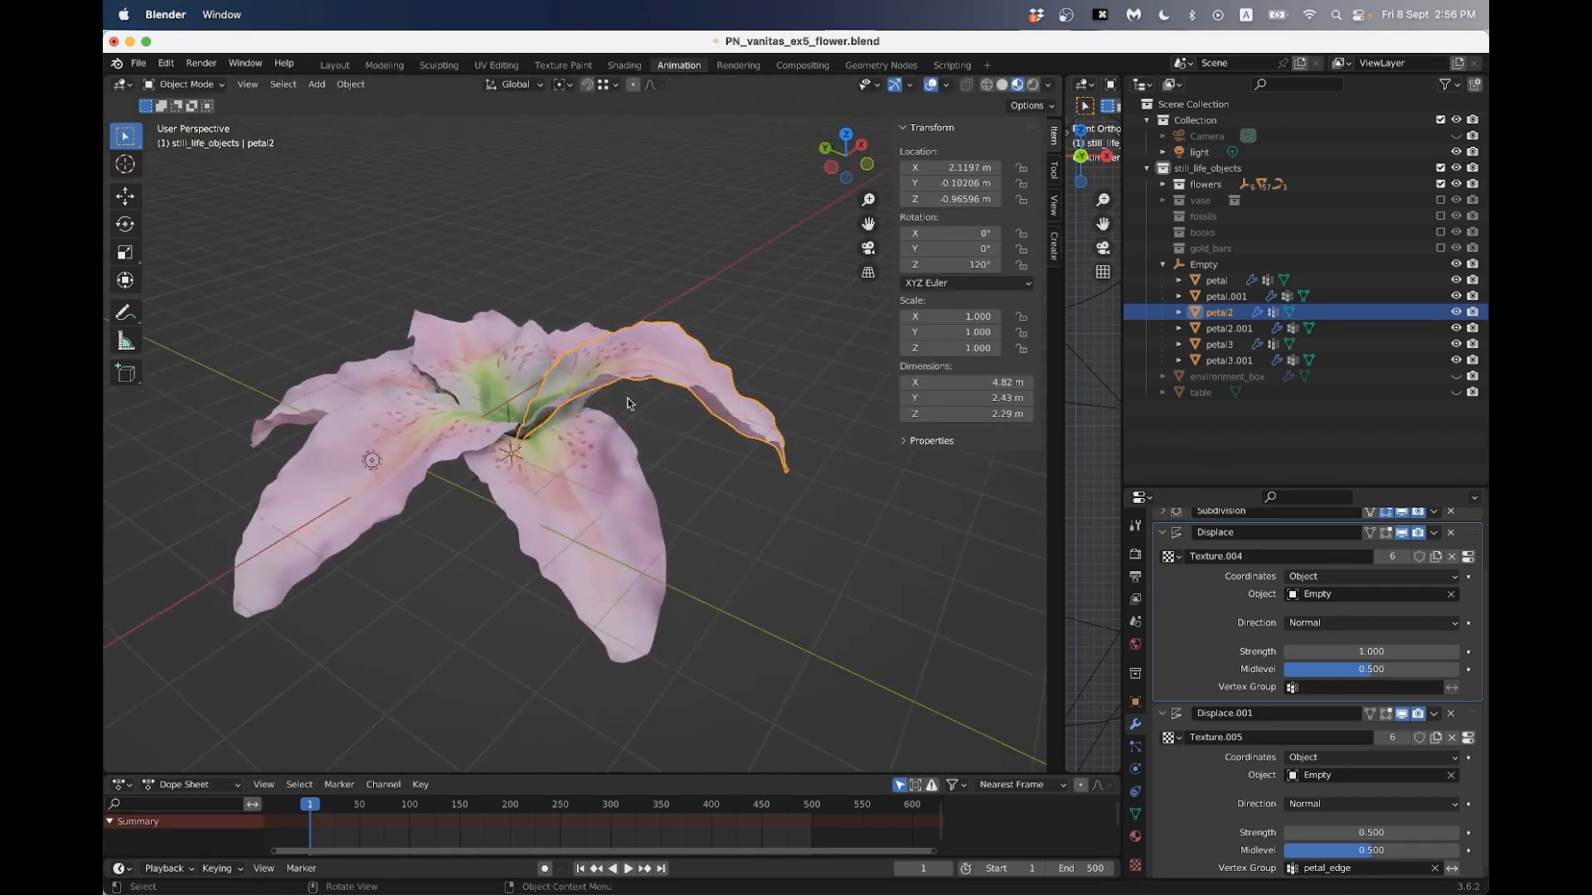
{"action": "mouse_move", "coordinate": [630, 404]}
{"action": "middle_mouse_down"}
{"action": "mouse_move", "coordinate": [650, 369]}
{"action": "mouse_move", "coordinate": [634, 417]}
{"action": "mouse_move", "coordinate": [698, 419]}
{"action": "mouse_move", "coordinate": [655, 406]}
{"action": "middle_mouse_up"}
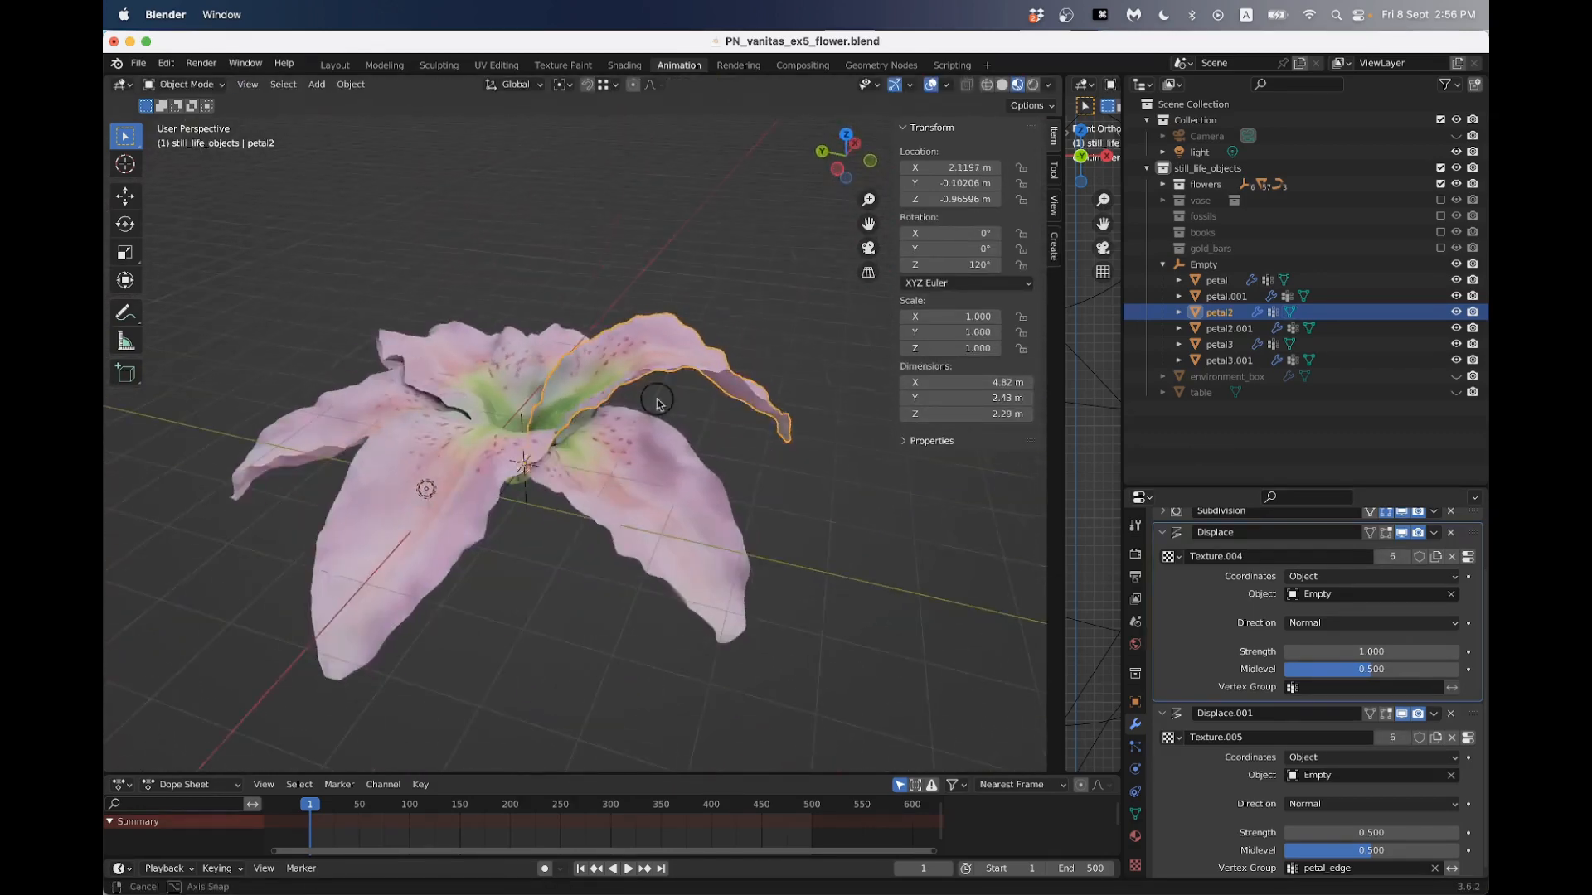
- Undo the raised arch on petal2, return to Object Mode and deselect the petal
{"action": "key", "text": "super+z"}
{"action": "key", "text": "super+z"}
{"action": "key", "text": "Tab"}
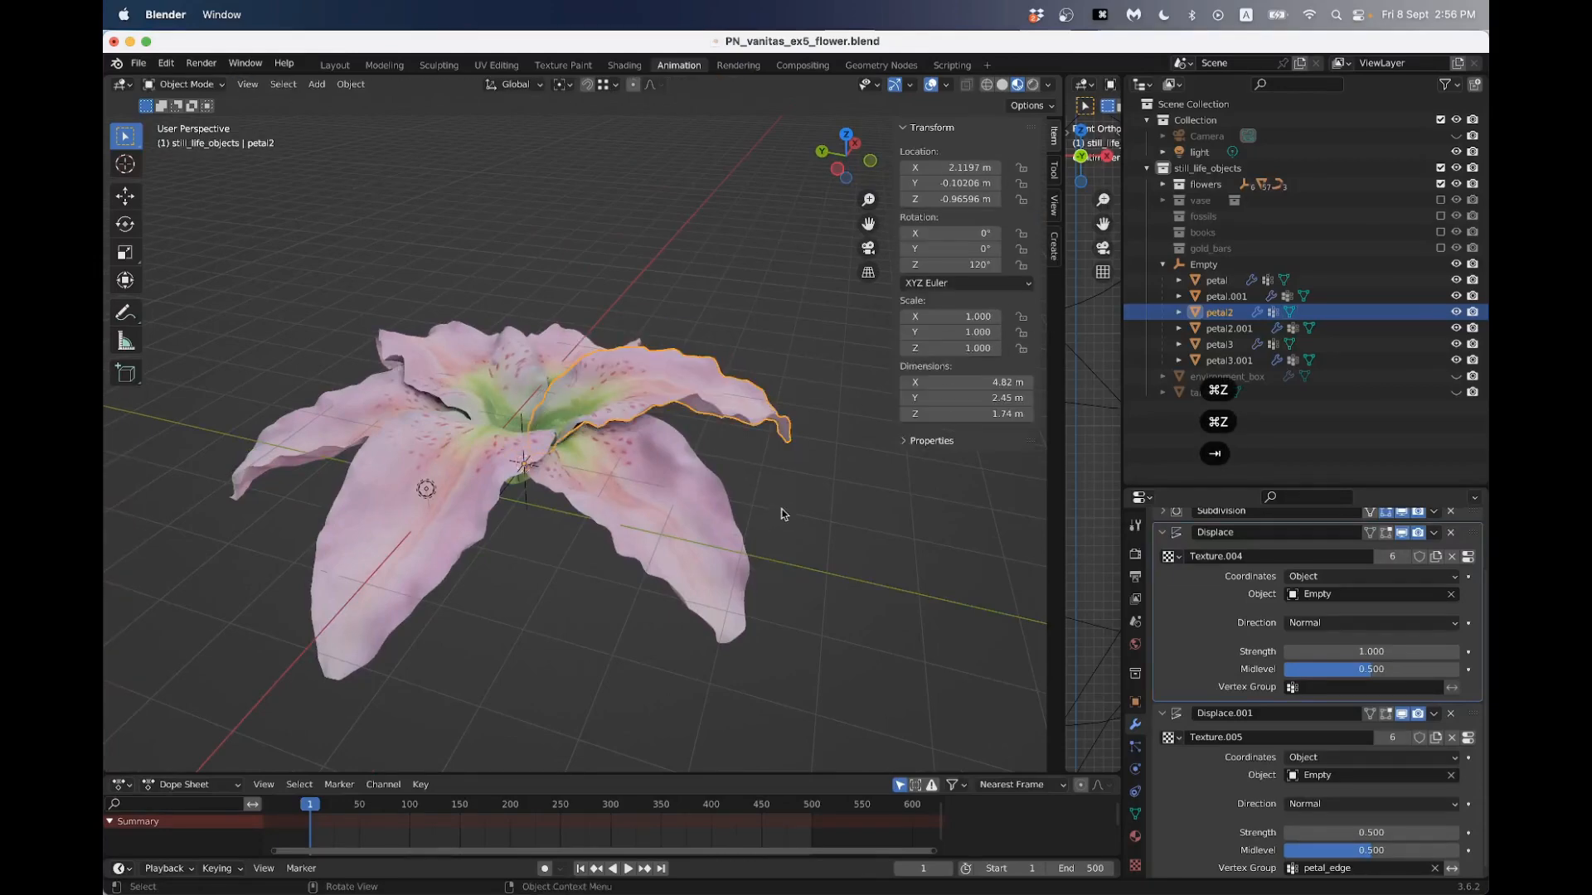
{"action": "middle_click_drag", "start_coordinate": [781, 513], "coordinate": [693, 543]}
{"action": "left_click", "coordinate": [748, 514]}
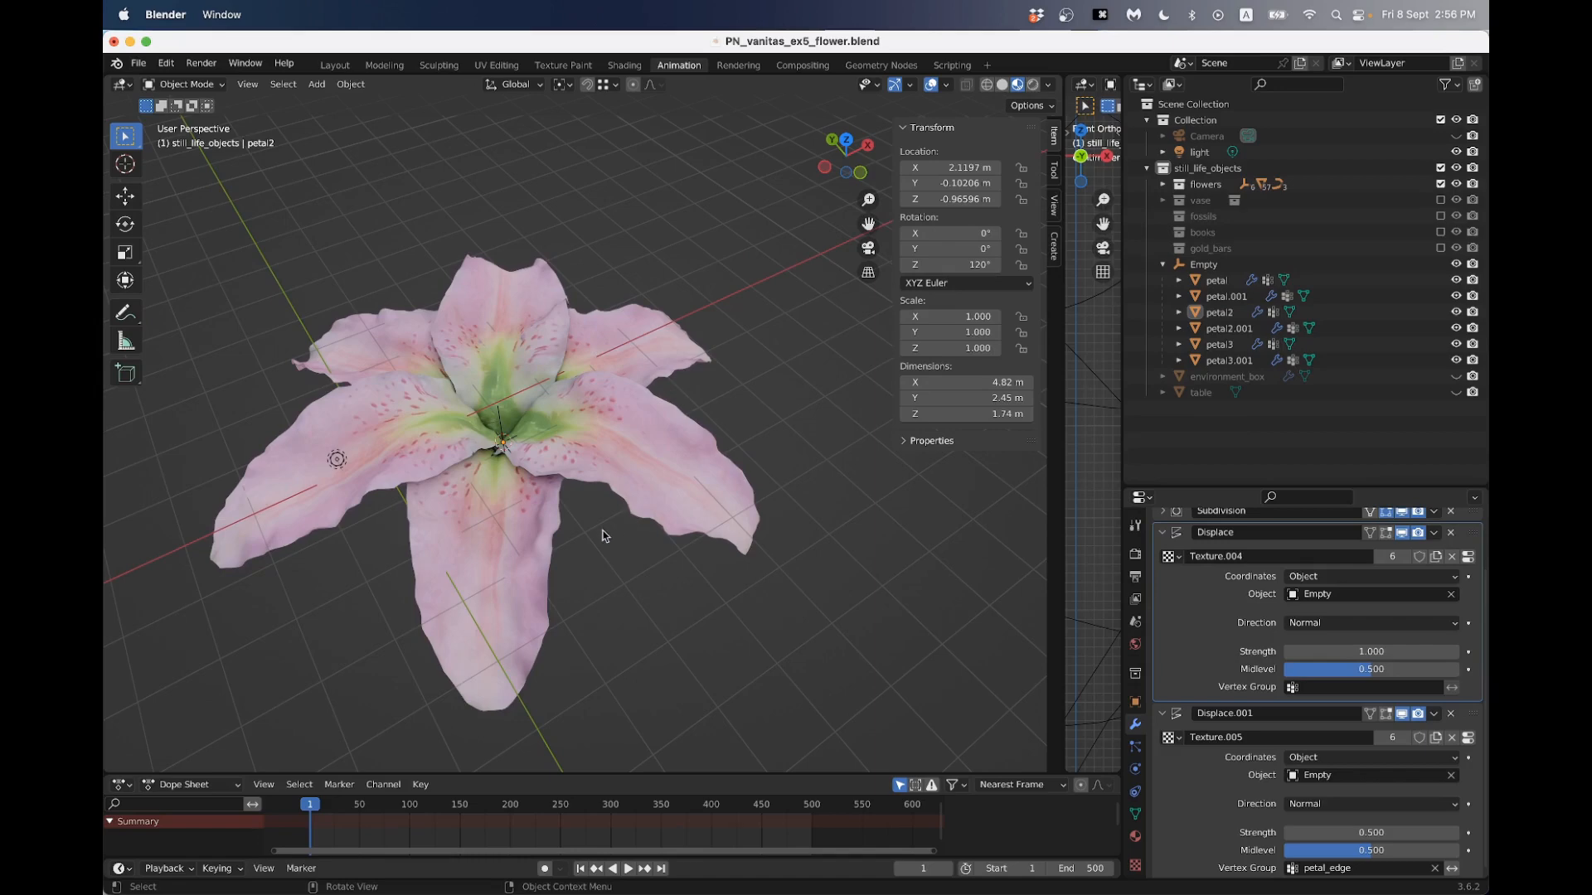
- Examine the flower's base and petal centre around the empty, and compare them with the lily reference photos on Wikipedia in Chrome
{"action": "middle_click_drag", "start_coordinate": [603, 536], "coordinate": [562, 461]}
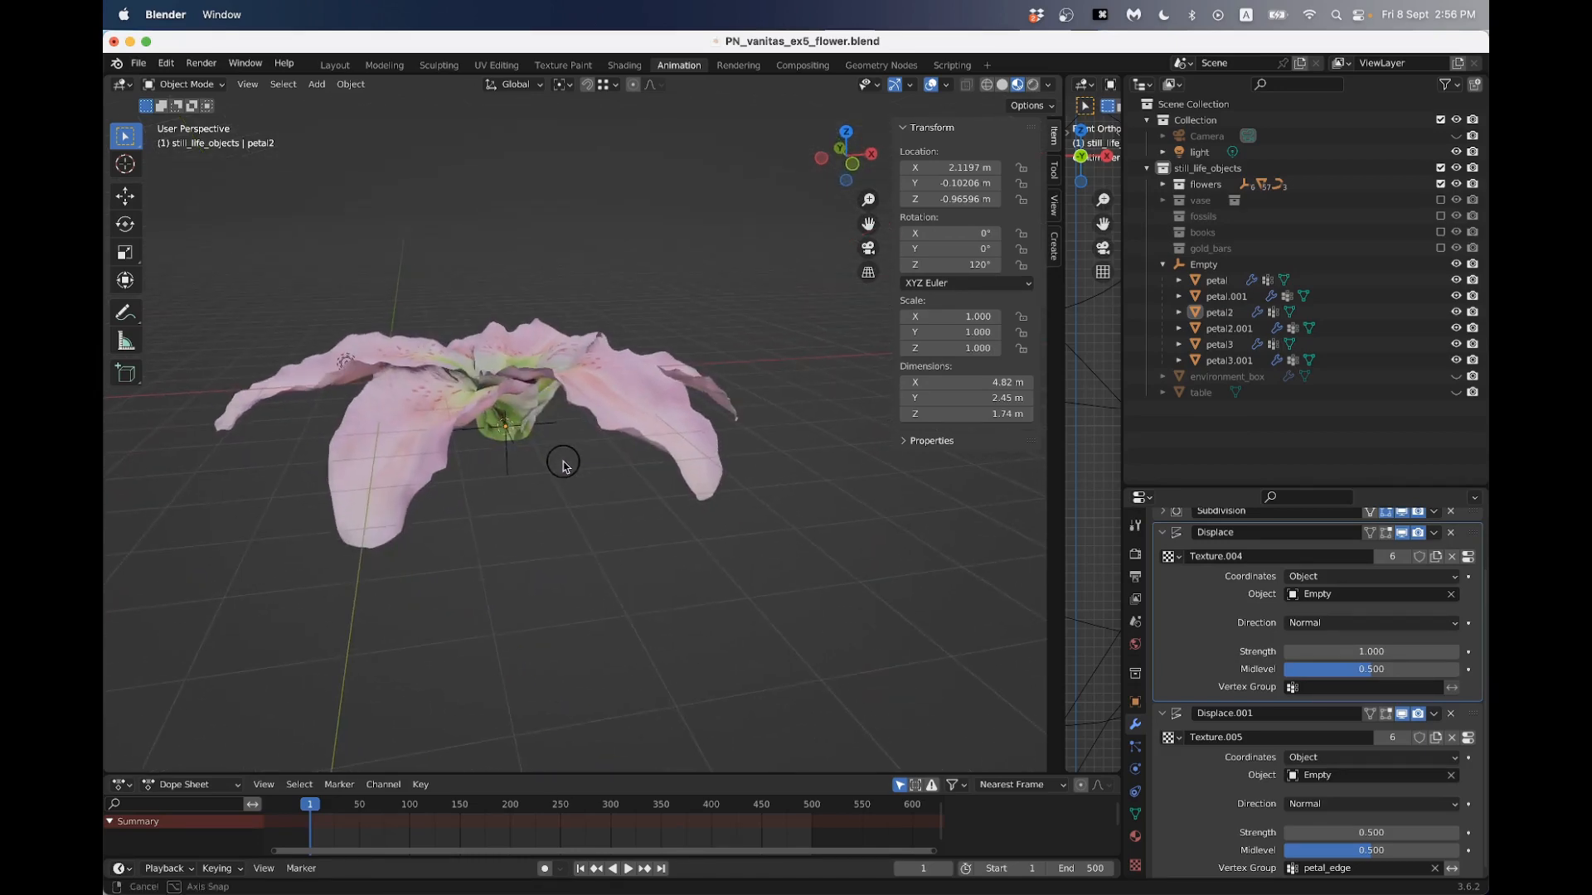
{"action": "left_click", "coordinate": [509, 466]}
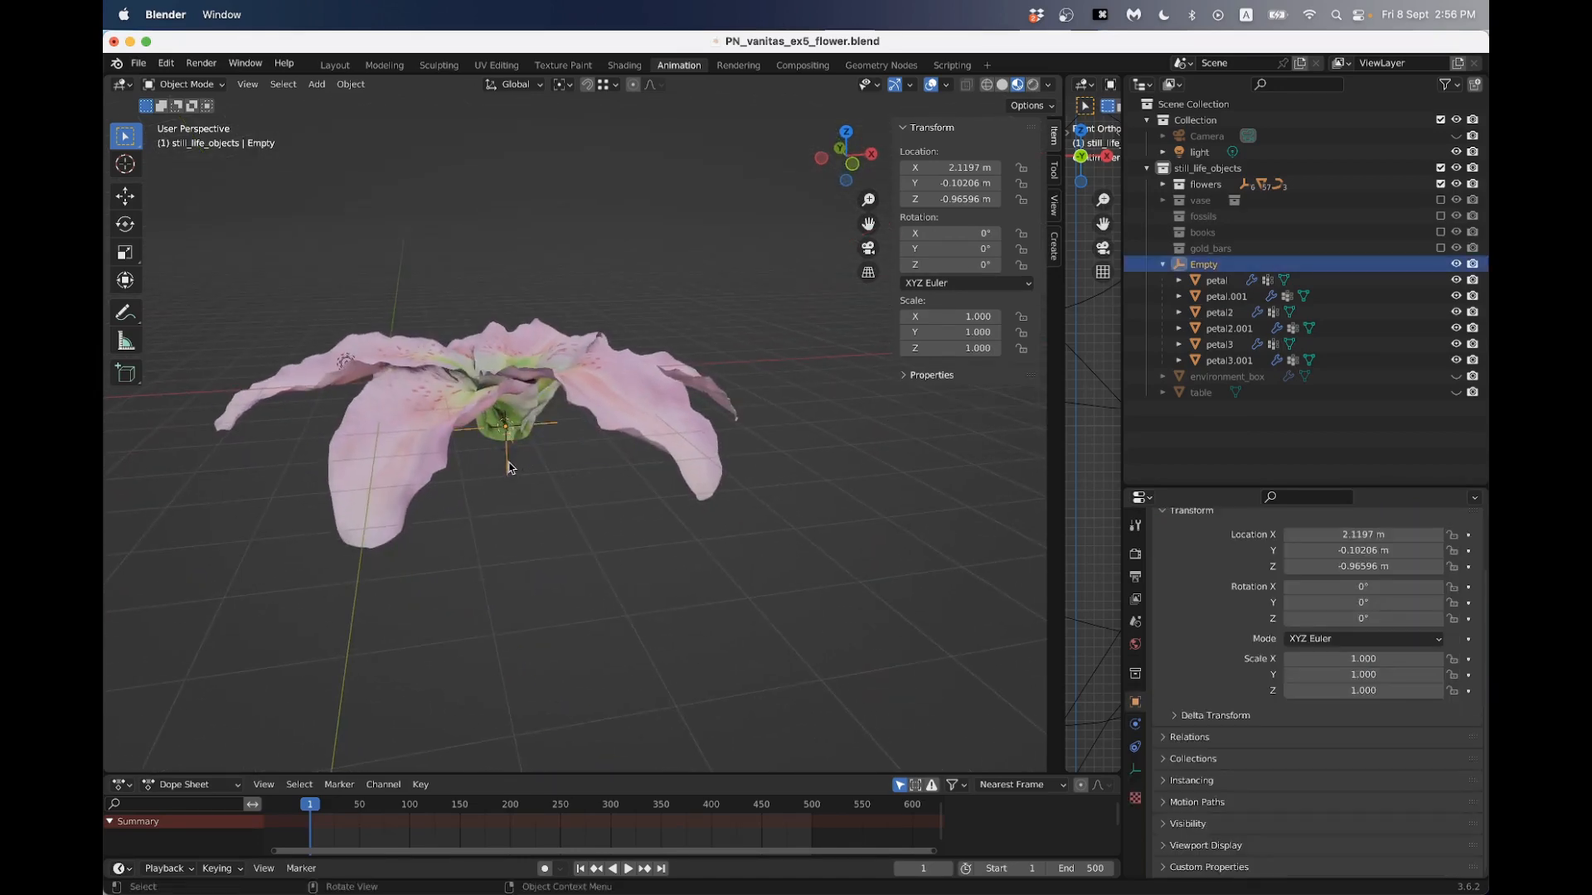
{"action": "middle_click_drag", "start_coordinate": [508, 467], "coordinate": [498, 557]}
{"action": "scroll", "coordinate": [496, 443], "scroll_direction": "up", "scroll_amount": 3}
{"action": "middle_click_drag", "start_coordinate": [498, 425], "coordinate": [522, 370]}
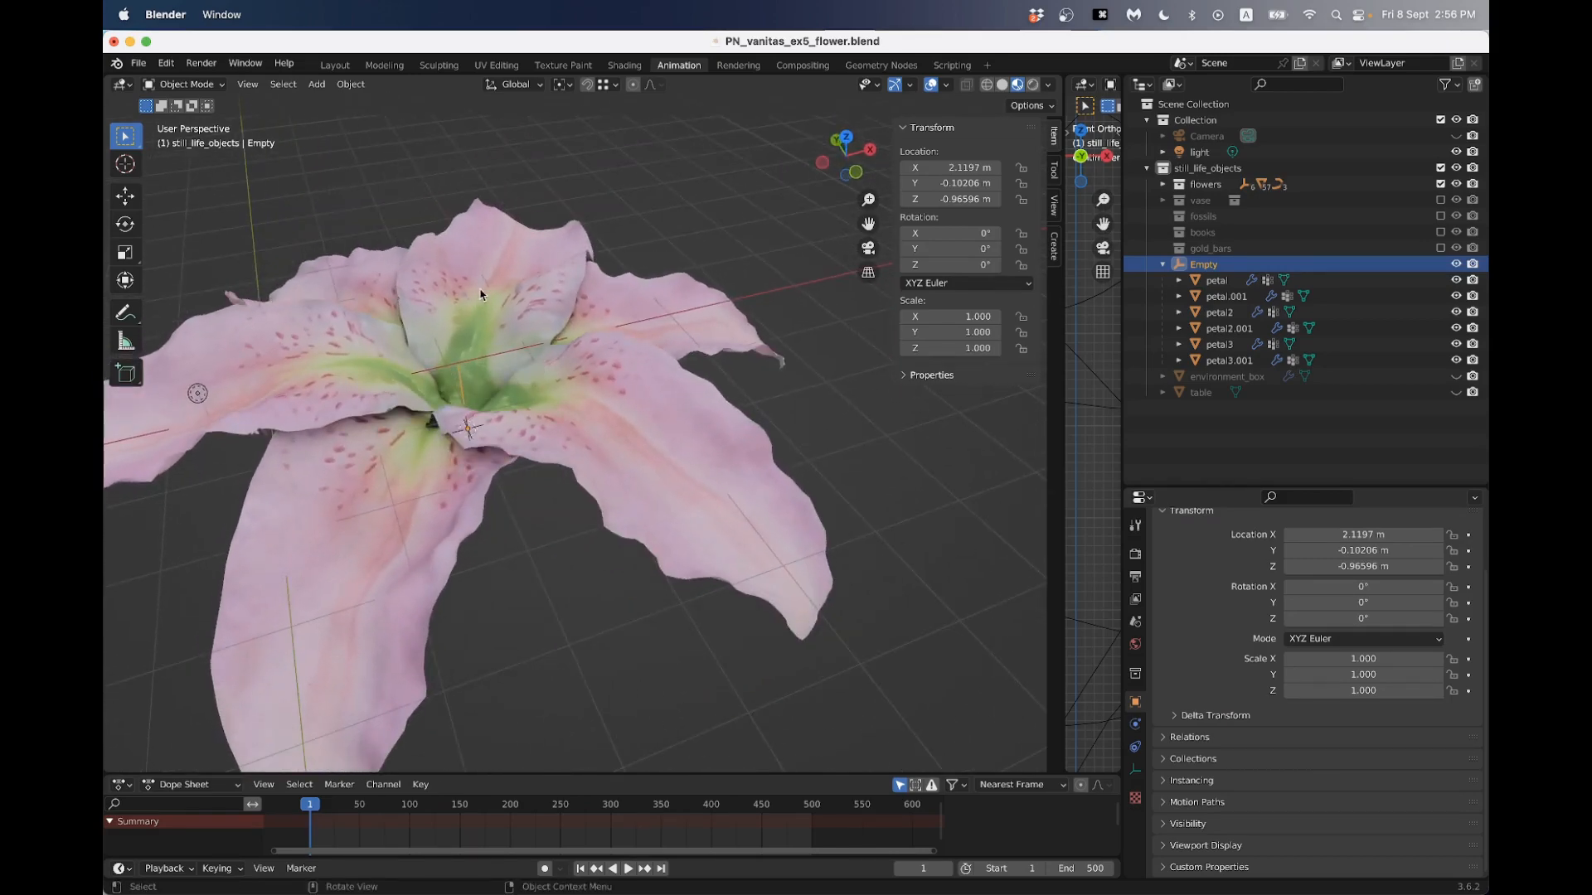
{"action": "key", "text": "super+Tab"}
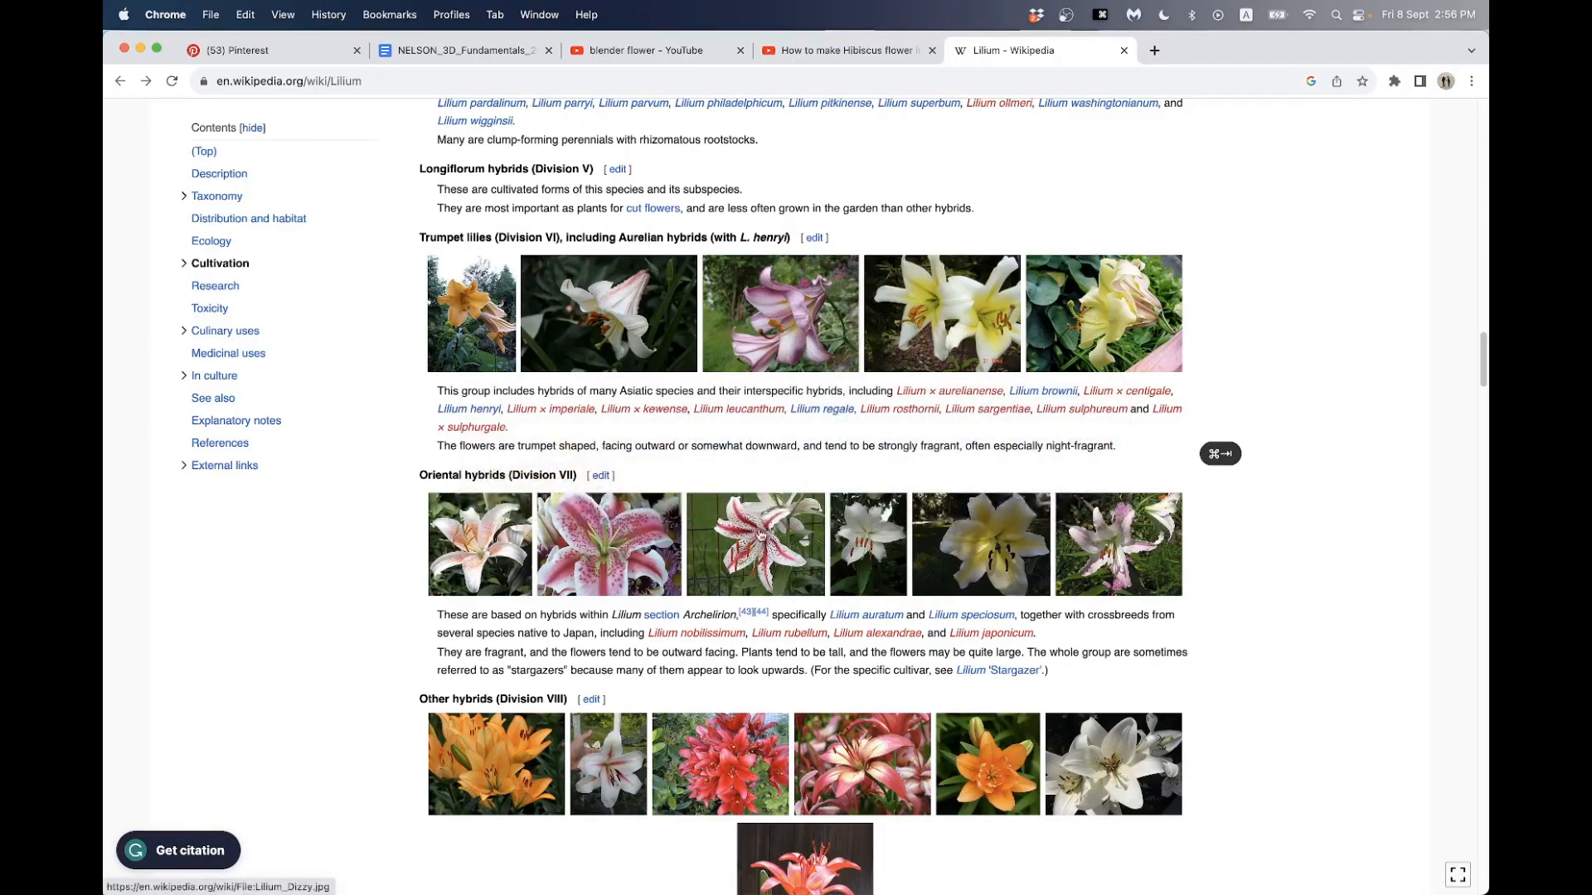
{"action": "key", "text": "super+Tab"}
{"action": "middle_click_drag", "start_coordinate": [578, 489], "coordinate": [515, 475]}
{"action": "scroll", "coordinate": [531, 442], "scroll_direction": "down", "scroll_amount": 2}
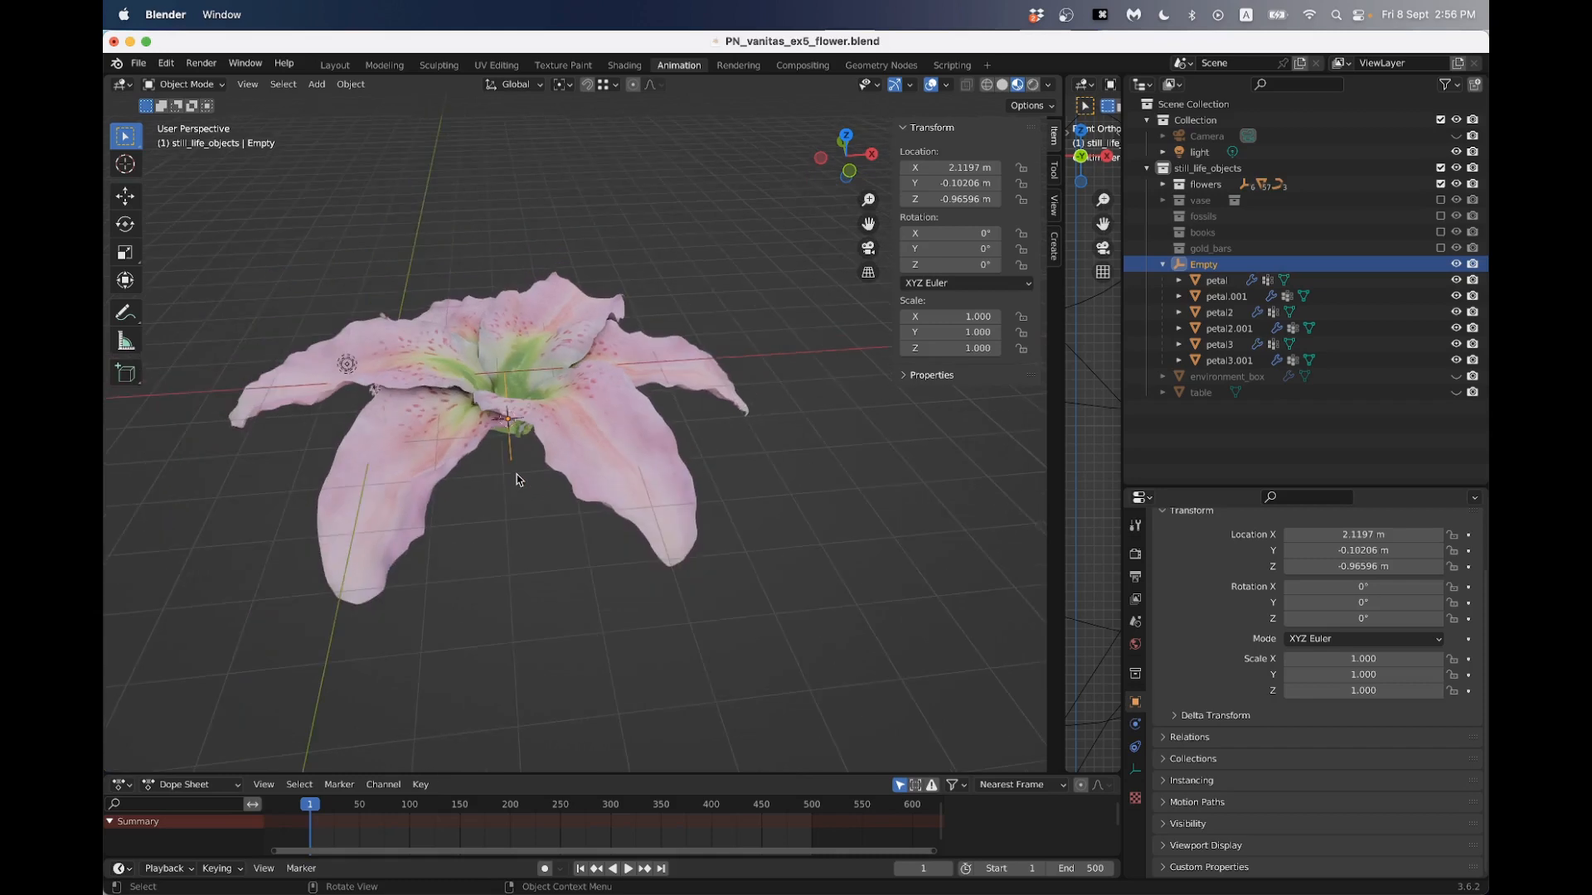
- Add a Bezier curve at the flower's base for the stem and rotate it 90 degrees in the front view
{"action": "key", "text": "shift+a"}
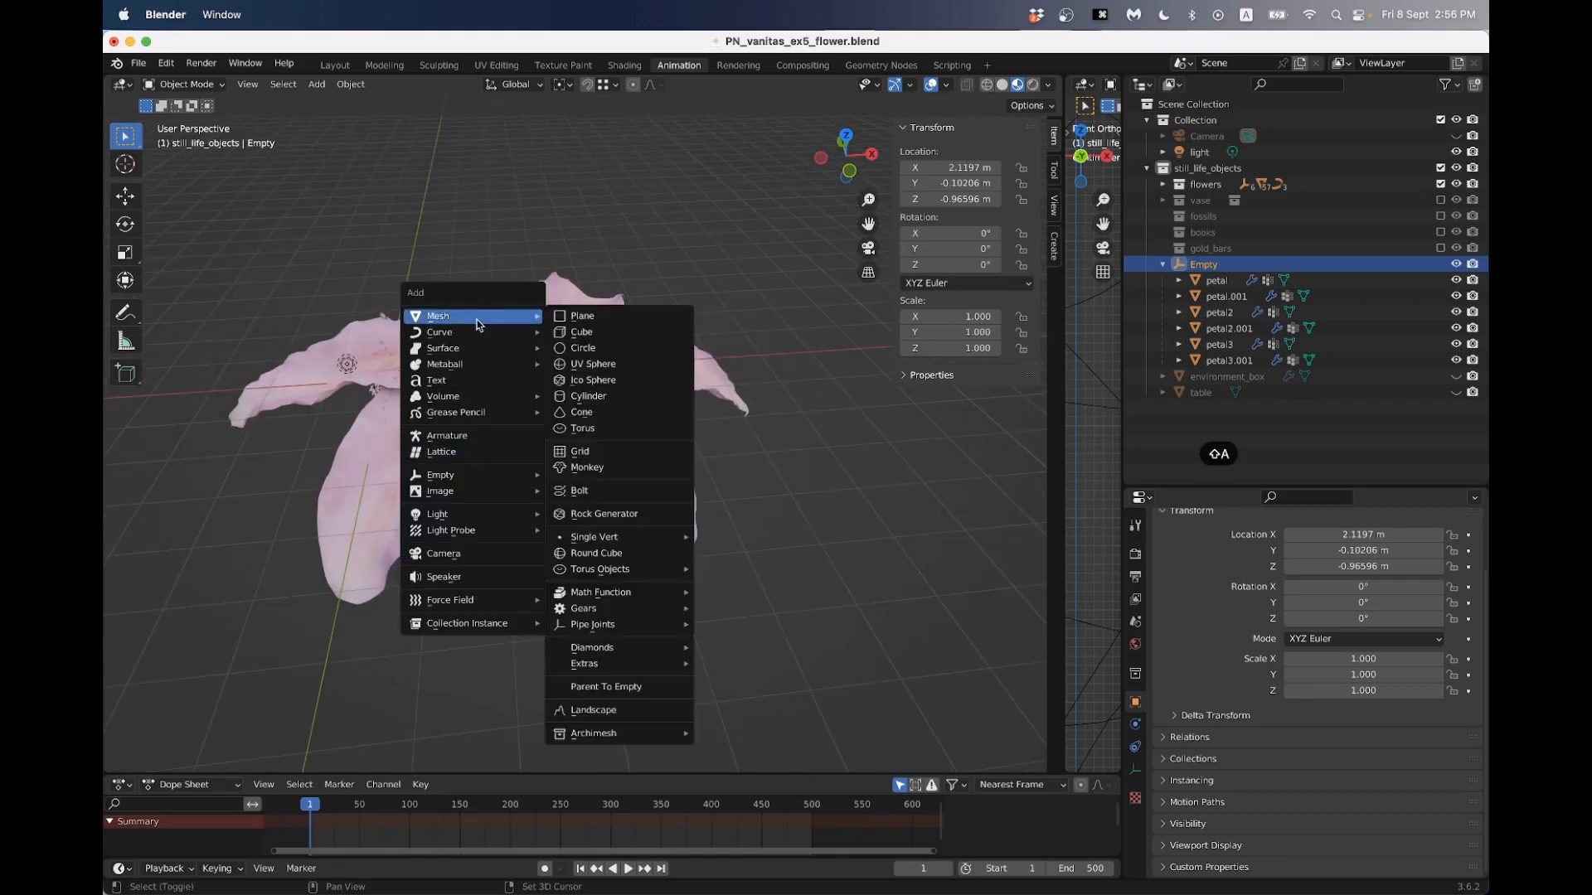
{"action": "mouse_move", "coordinate": [465, 331]}
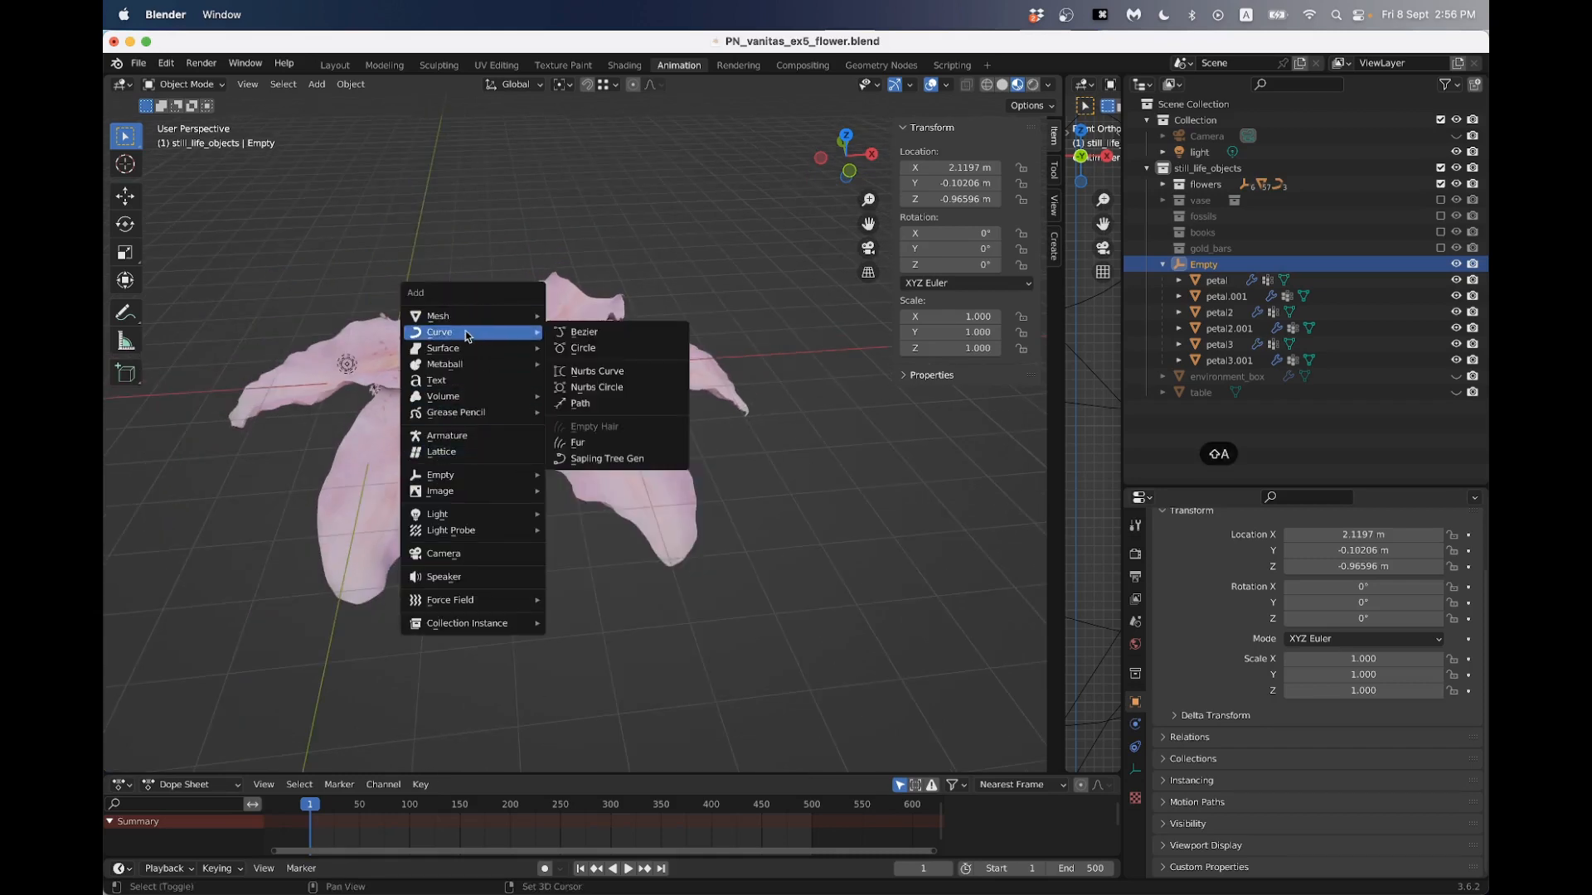
{"action": "left_click", "coordinate": [587, 341]}
{"action": "scroll", "coordinate": [509, 413], "scroll_direction": "up", "scroll_amount": 3}
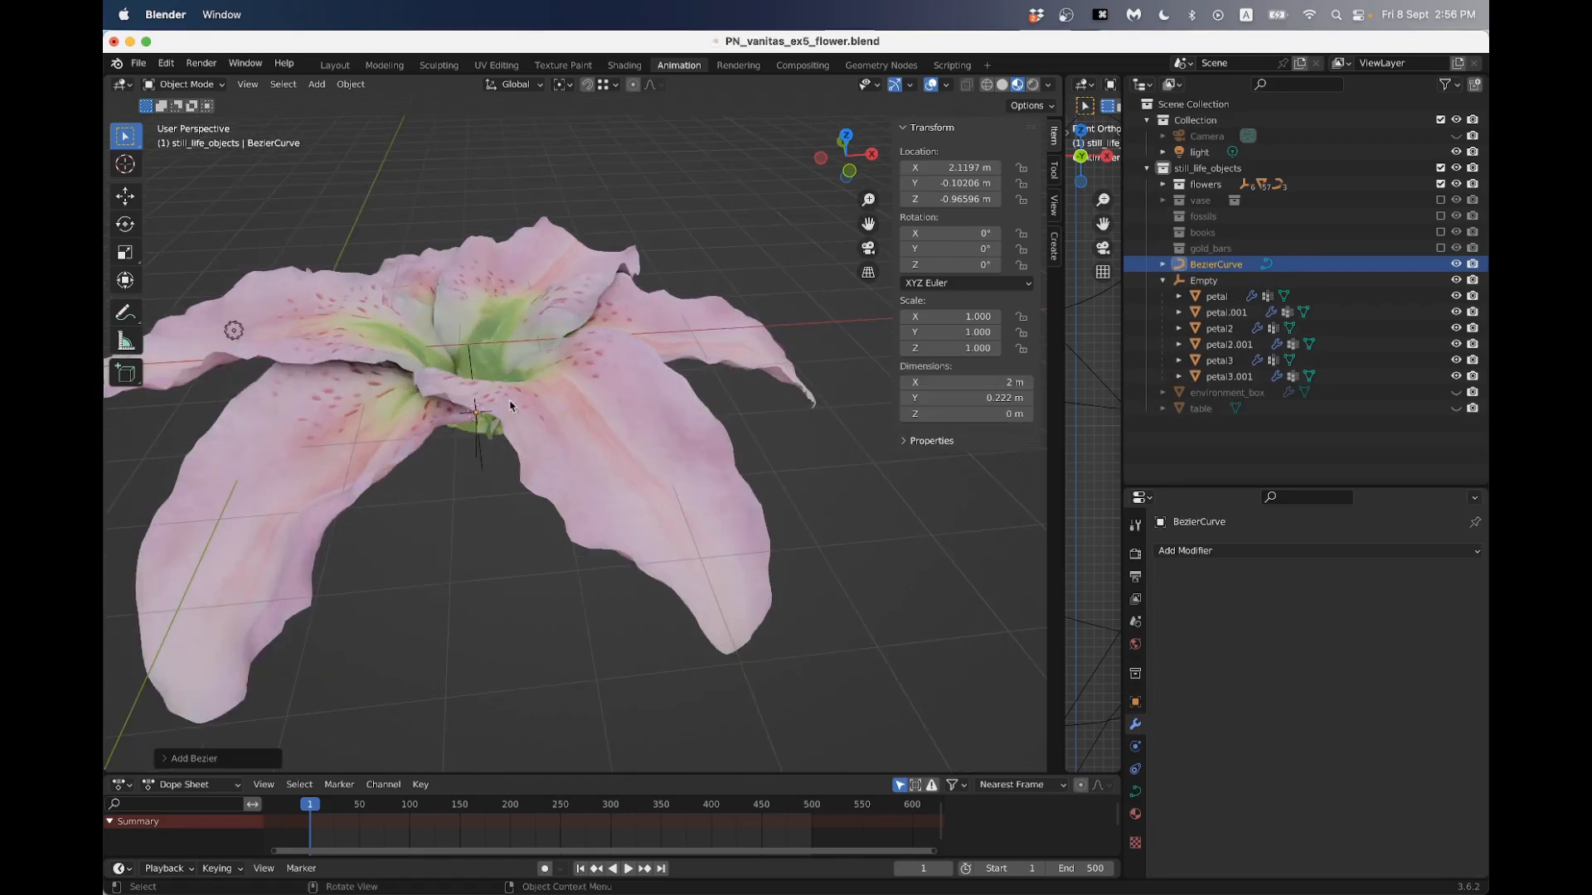
{"action": "middle_click_drag", "start_coordinate": [509, 413], "coordinate": [465, 481]}
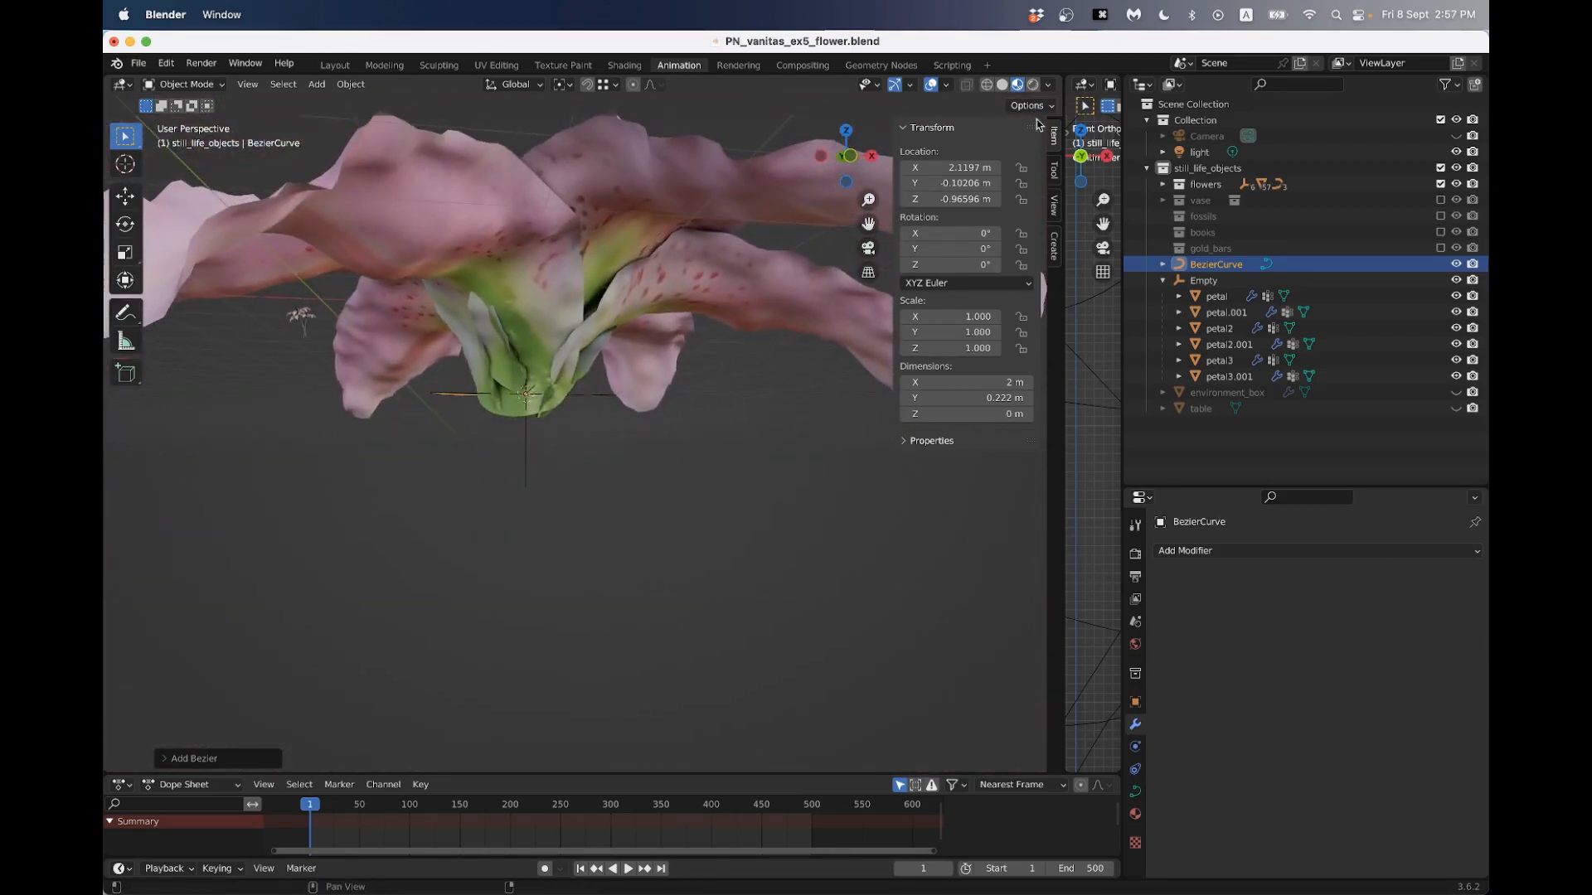
{"action": "scroll", "coordinate": [736, 220], "scroll_direction": "down", "scroll_amount": 3}
{"action": "left_click", "coordinate": [850, 162]}
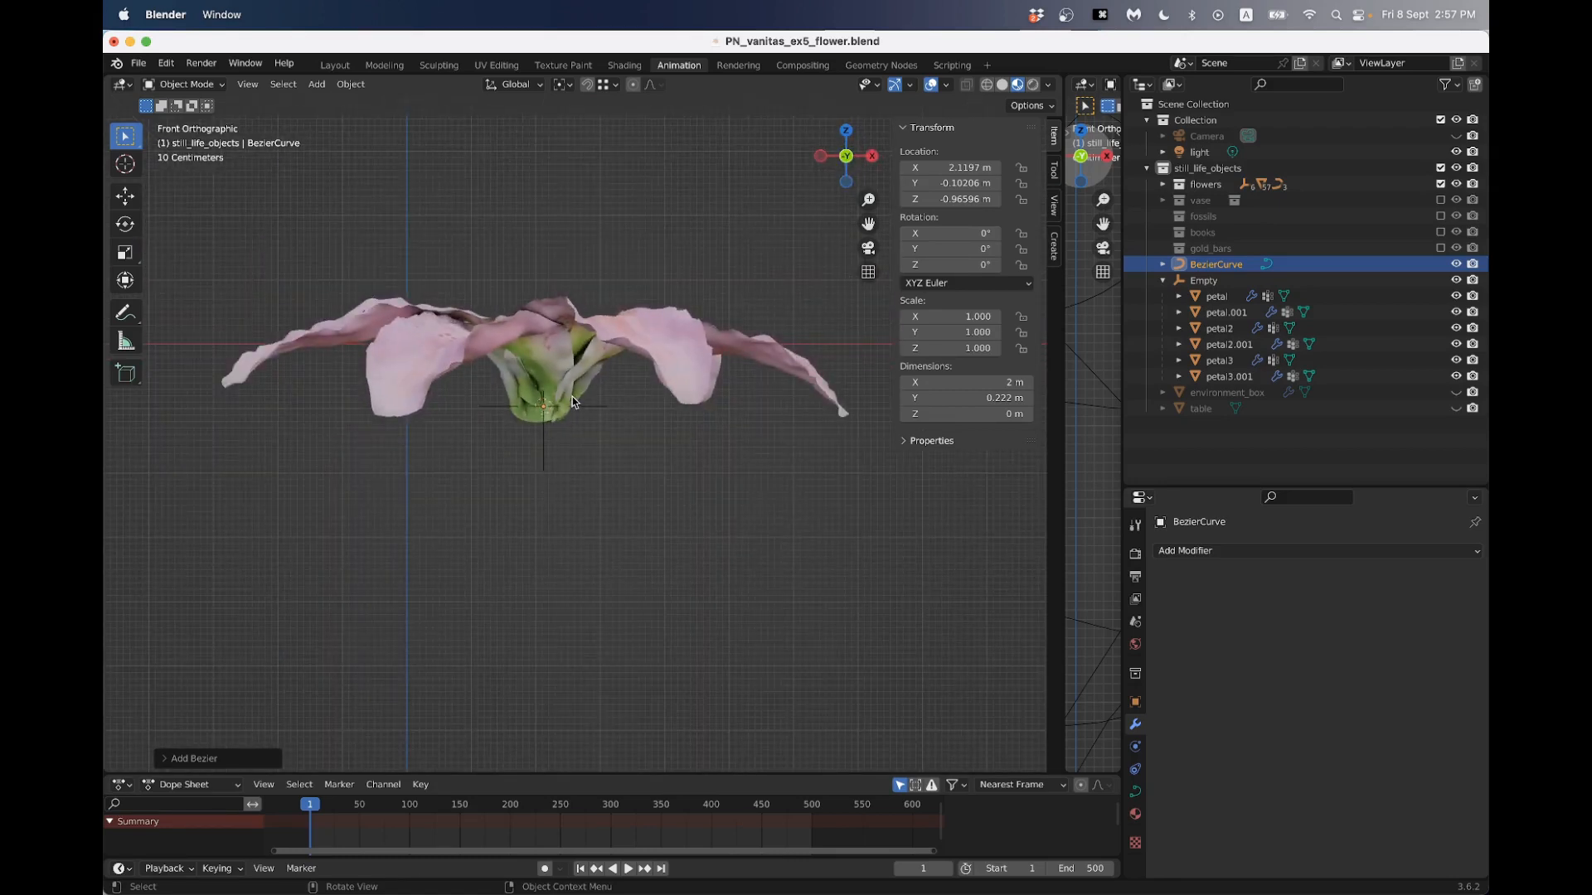
{"action": "type", "text": "r90"}
{"action": "key", "text": "Return"}
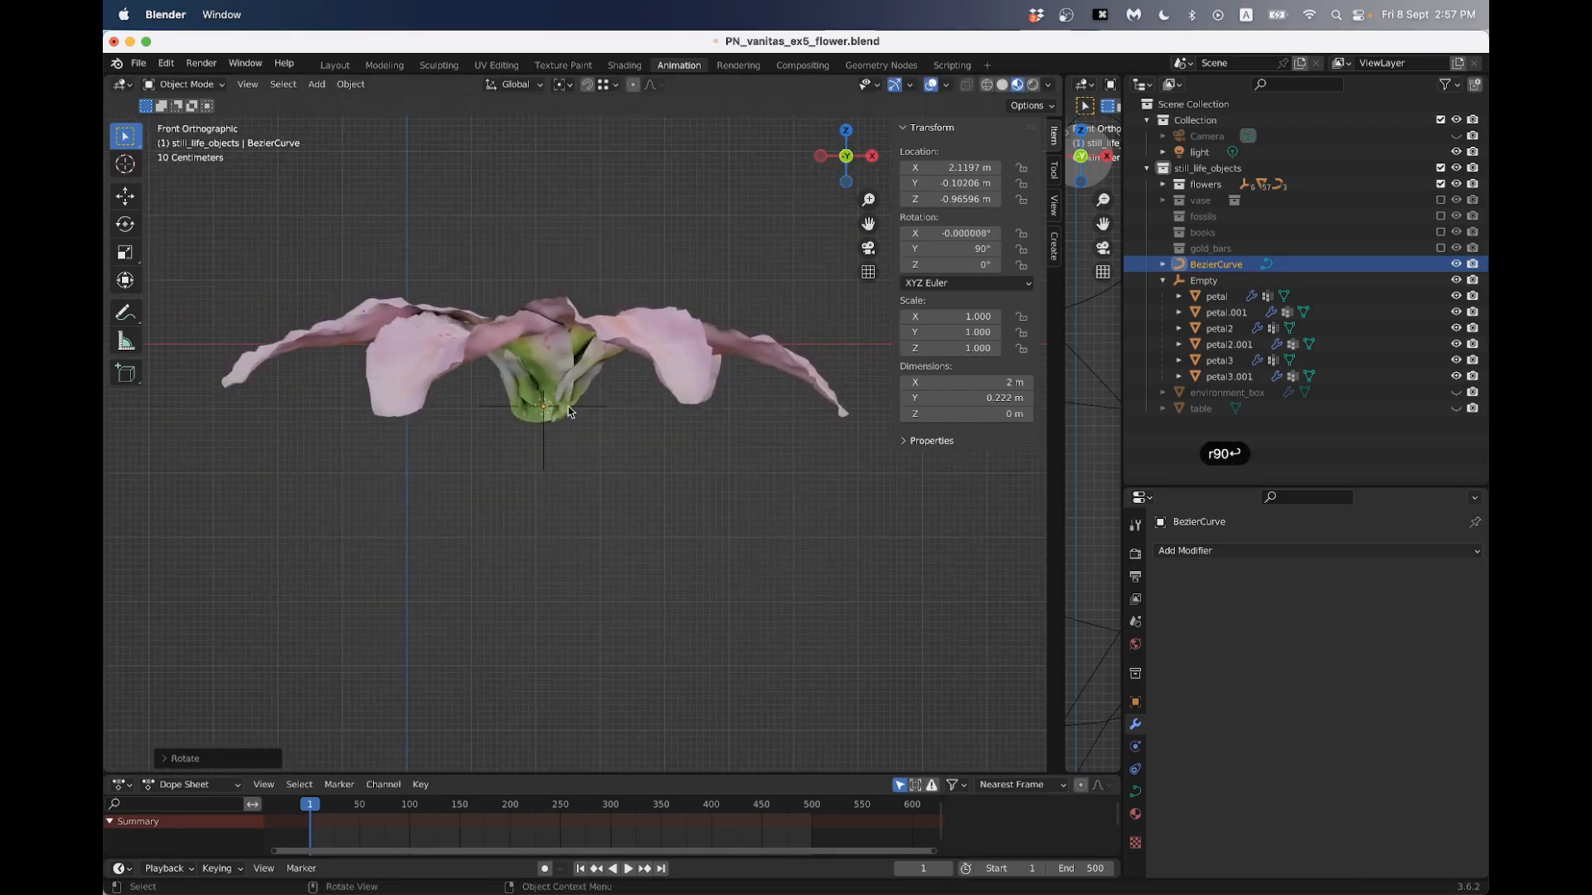
- Move the stem curve below the flower and enlarge it to a scale of about 7.62
{"action": "key", "text": "g"}
{"action": "left_click", "coordinate": [531, 501]}
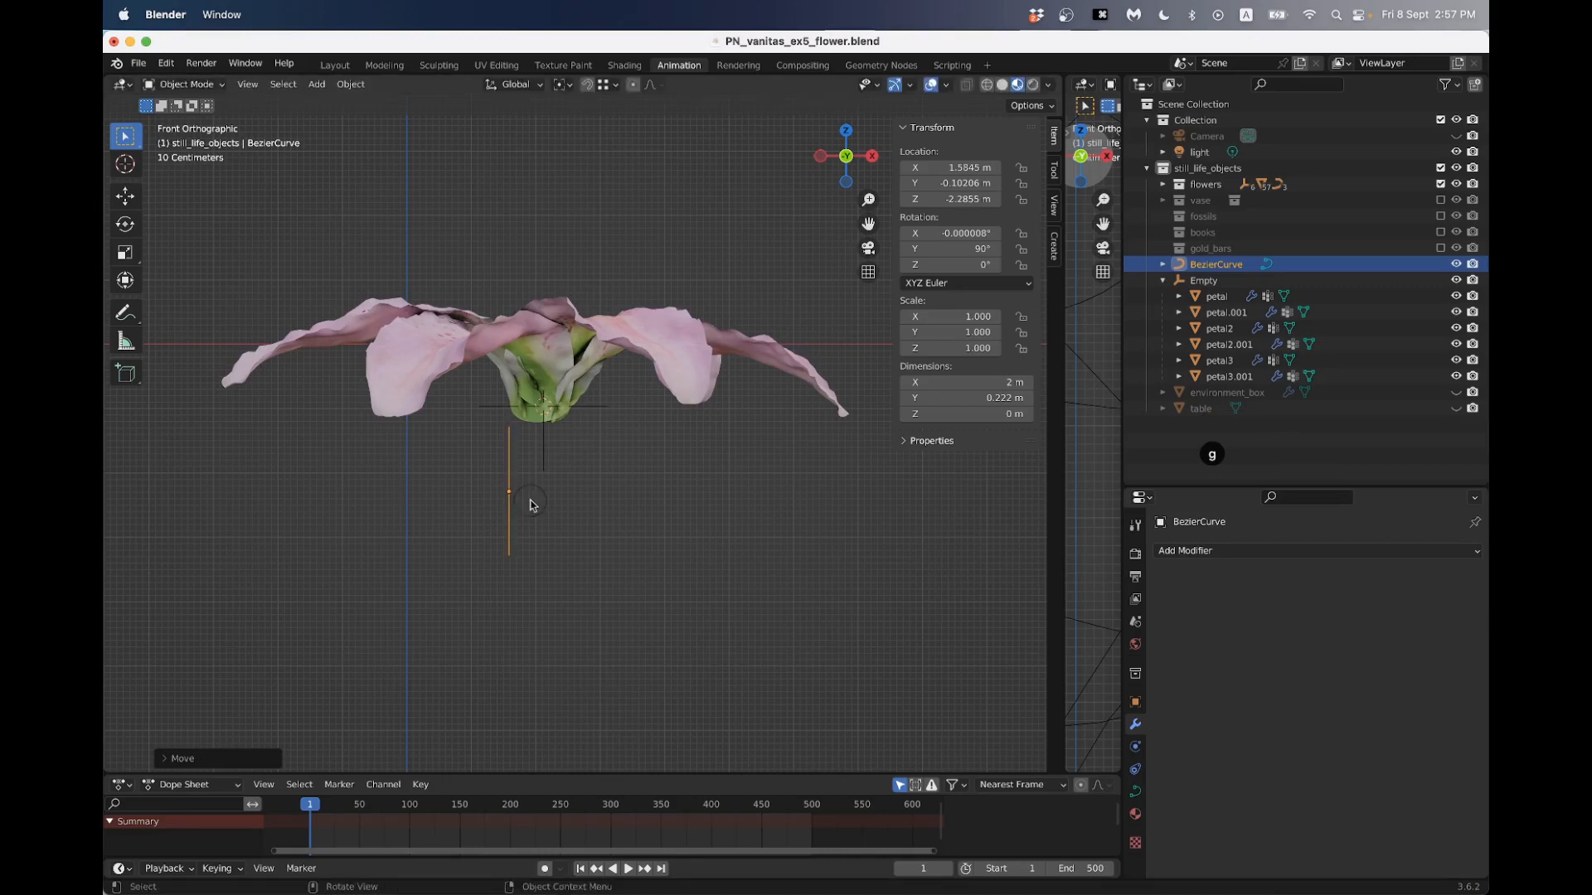
{"action": "scroll", "coordinate": [547, 499], "scroll_direction": "down", "scroll_amount": 3}
{"action": "mouse_move", "coordinate": [550, 499]}
{"action": "middle_mouse_down", "text": "shift"}
{"action": "mouse_move", "coordinate": [547, 456]}
{"action": "mouse_move", "coordinate": [547, 475]}
{"action": "middle_mouse_up", "text": "shift"}
{"action": "key", "text": "s"}
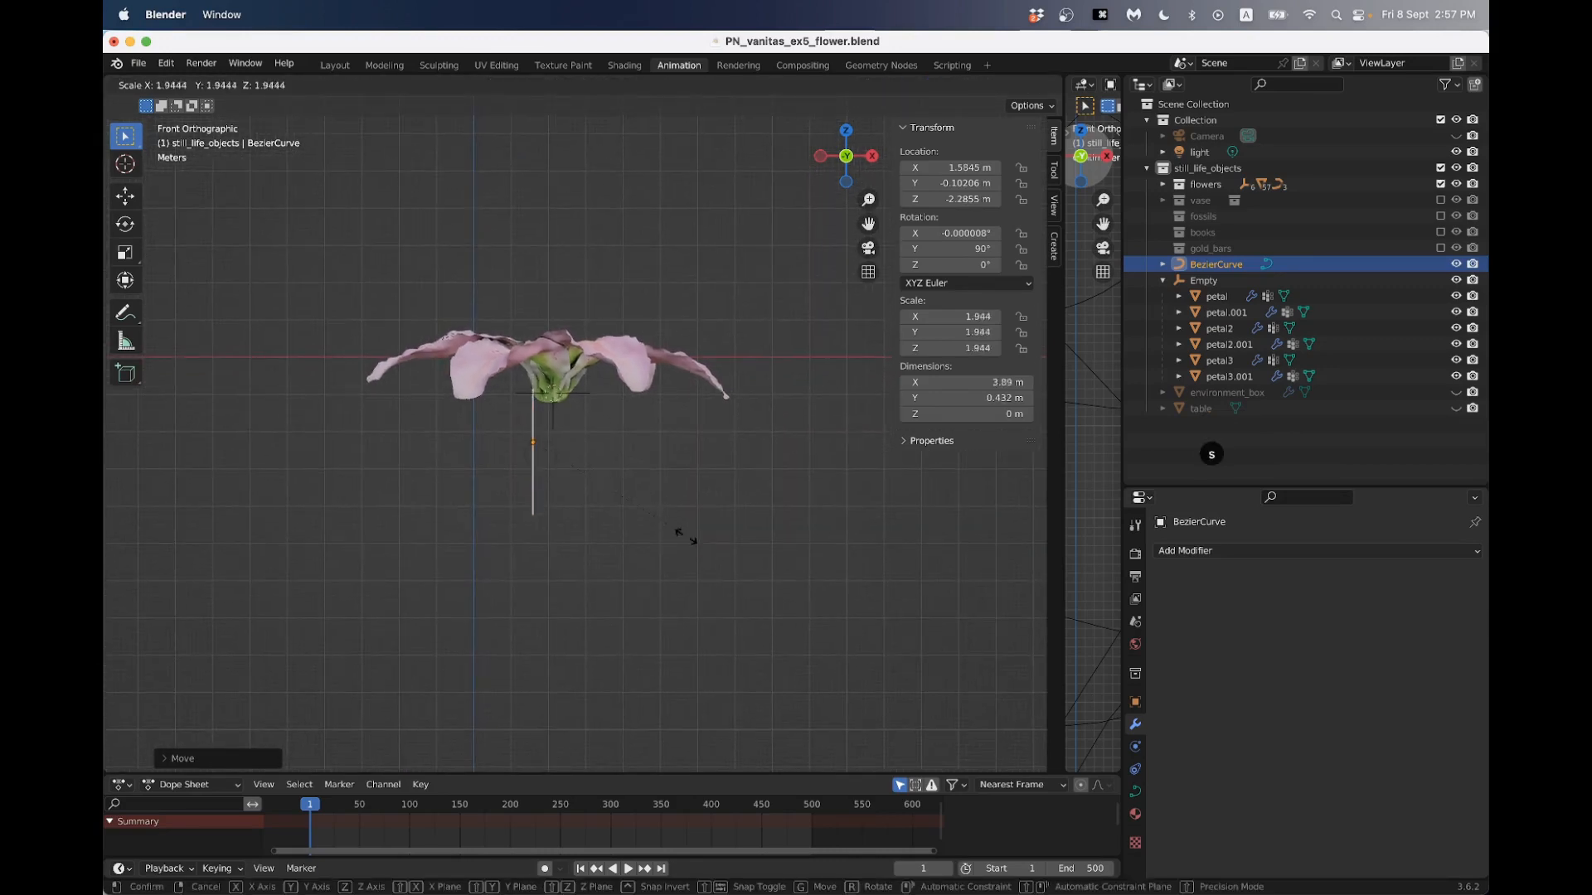
{"action": "left_click", "coordinate": [683, 533]}
{"action": "scroll", "coordinate": [664, 533], "scroll_direction": "down", "scroll_amount": 2}
{"action": "key", "text": "s"}
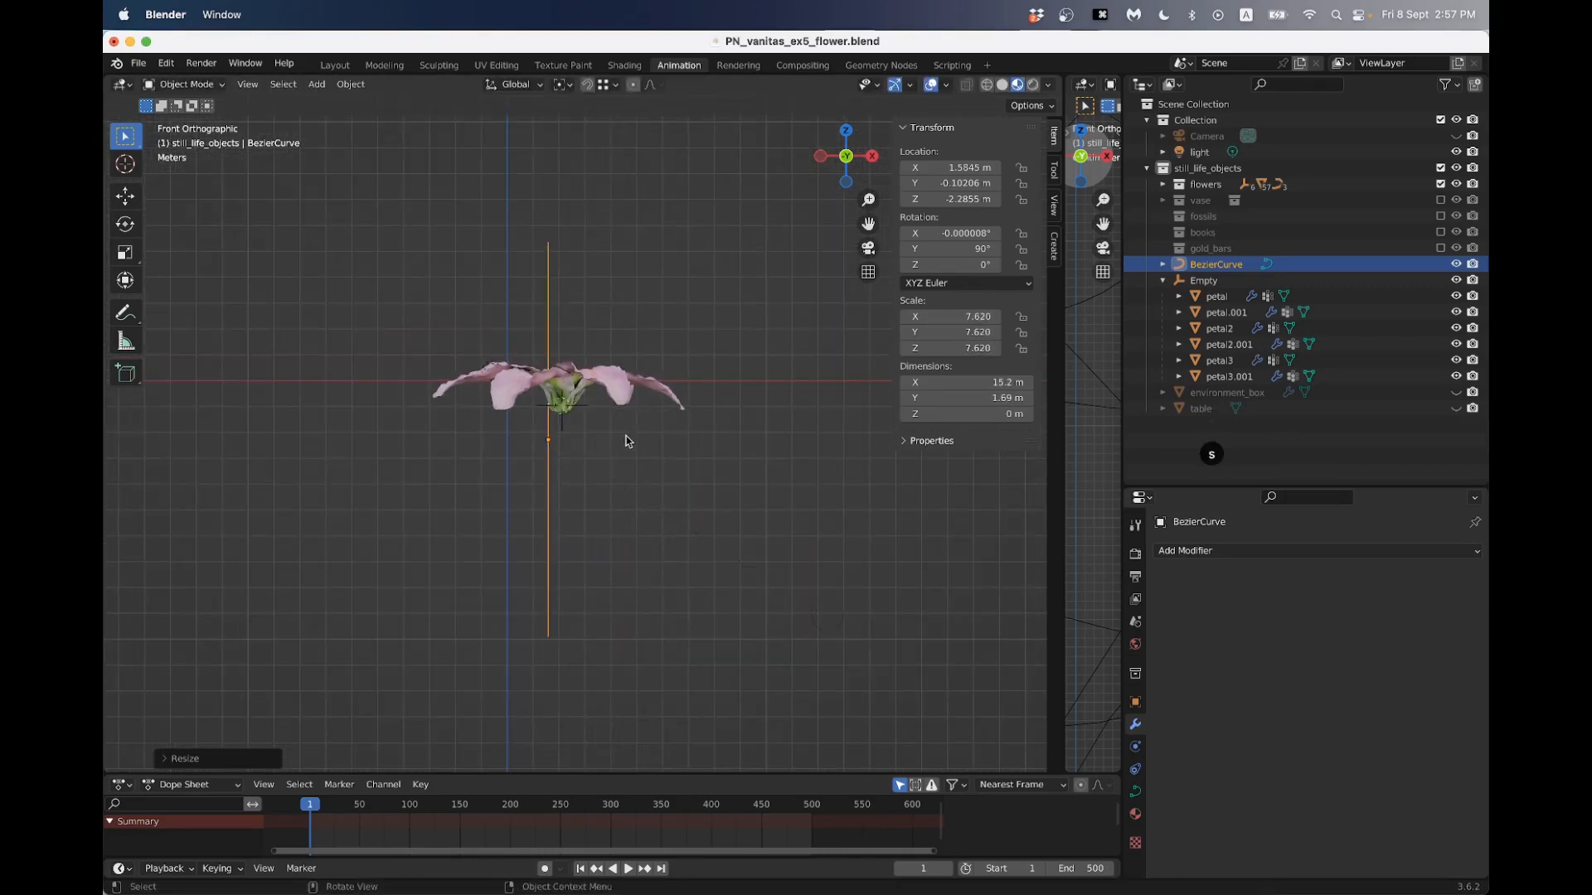
{"action": "left_click", "coordinate": [625, 440]}
- Position the stem curve with its upper end at the flower's base, at about X 2.09 m and Z -8.70 m
{"action": "key", "text": "g"}
{"action": "left_click", "coordinate": [631, 596]}
{"action": "key", "text": "KP_5"}
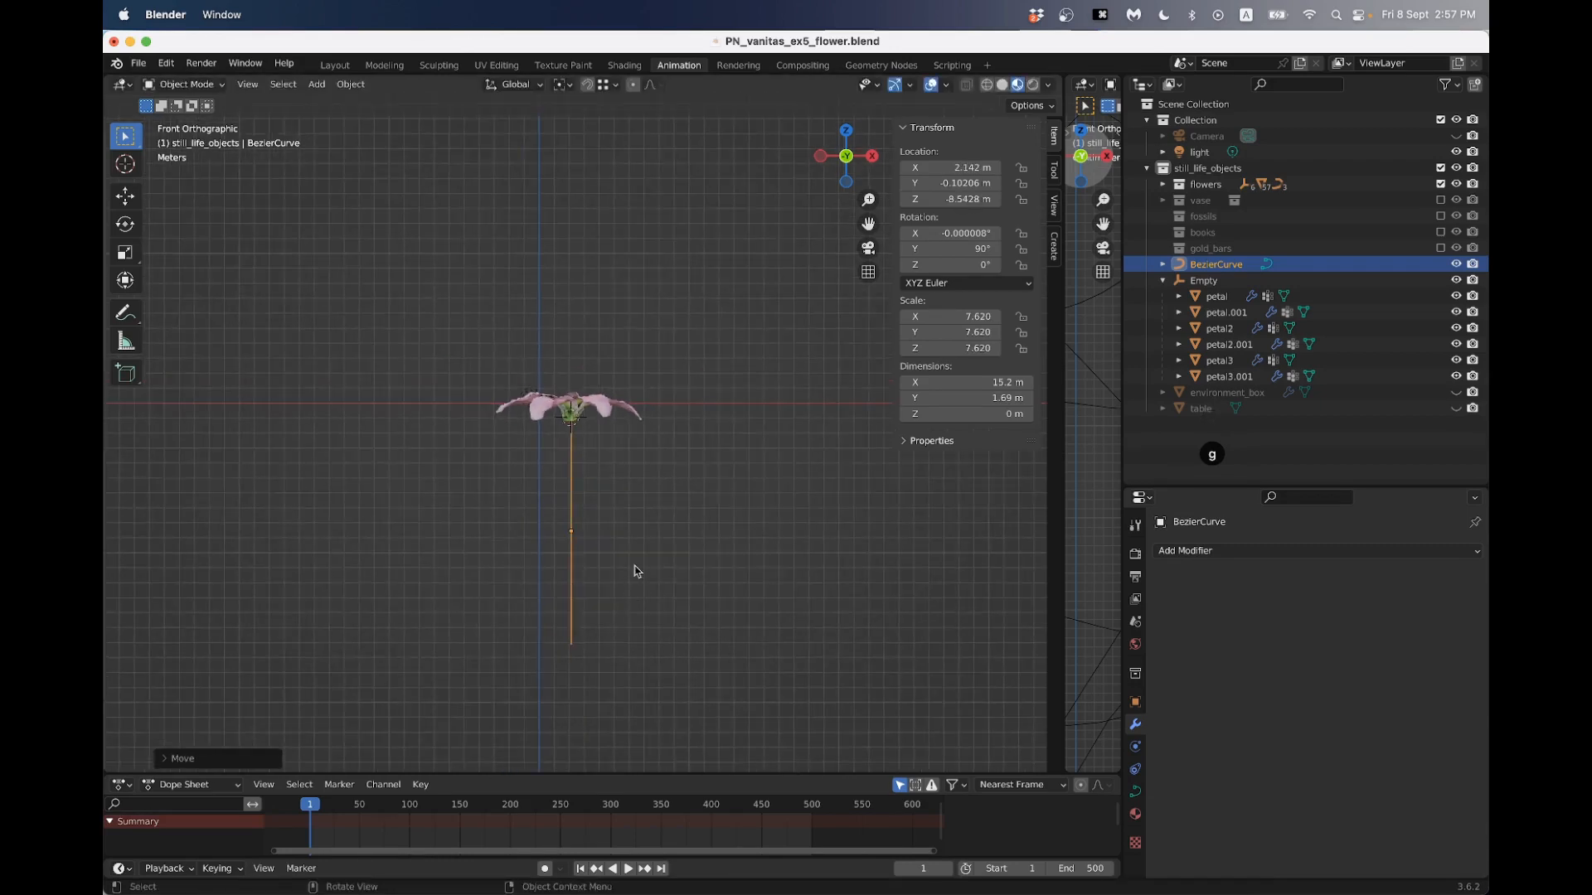
{"action": "key", "text": "g"}
{"action": "left_click", "coordinate": [633, 573]}
- In Edit Mode, scale the stem curve's upper control point handles to about 0.54 in the right view to soften the bend
{"action": "middle_click_drag", "start_coordinate": [632, 572], "coordinate": [575, 456]}
{"action": "left_click", "coordinate": [838, 159]}
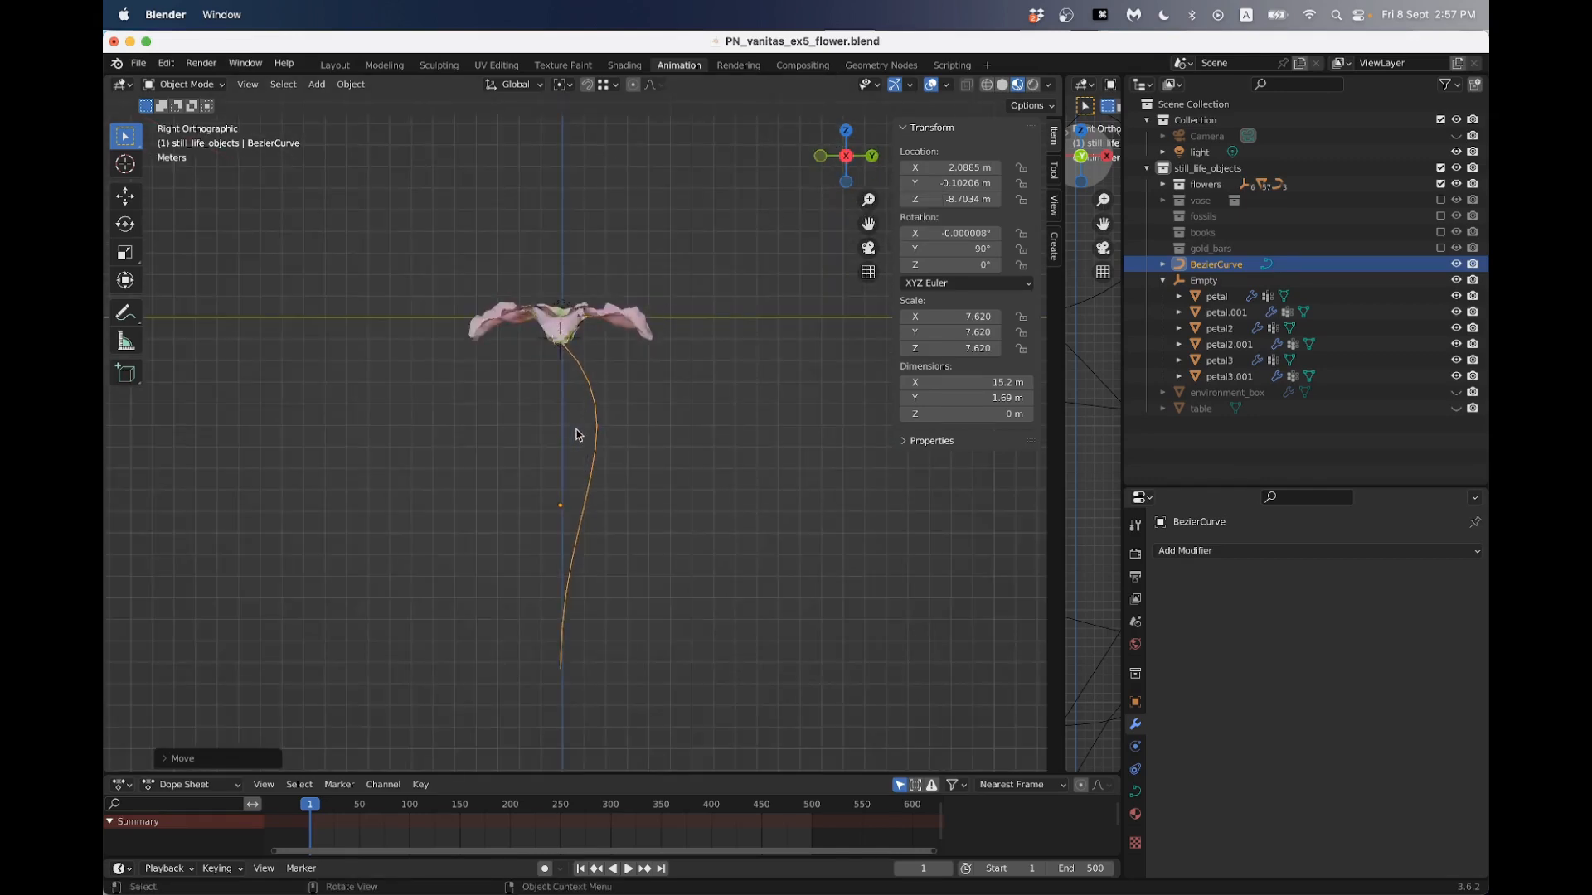
{"action": "scroll", "coordinate": [586, 429], "scroll_direction": "up", "scroll_amount": 2}
{"action": "scroll", "coordinate": [589, 417], "scroll_direction": "down", "scroll_amount": 3}
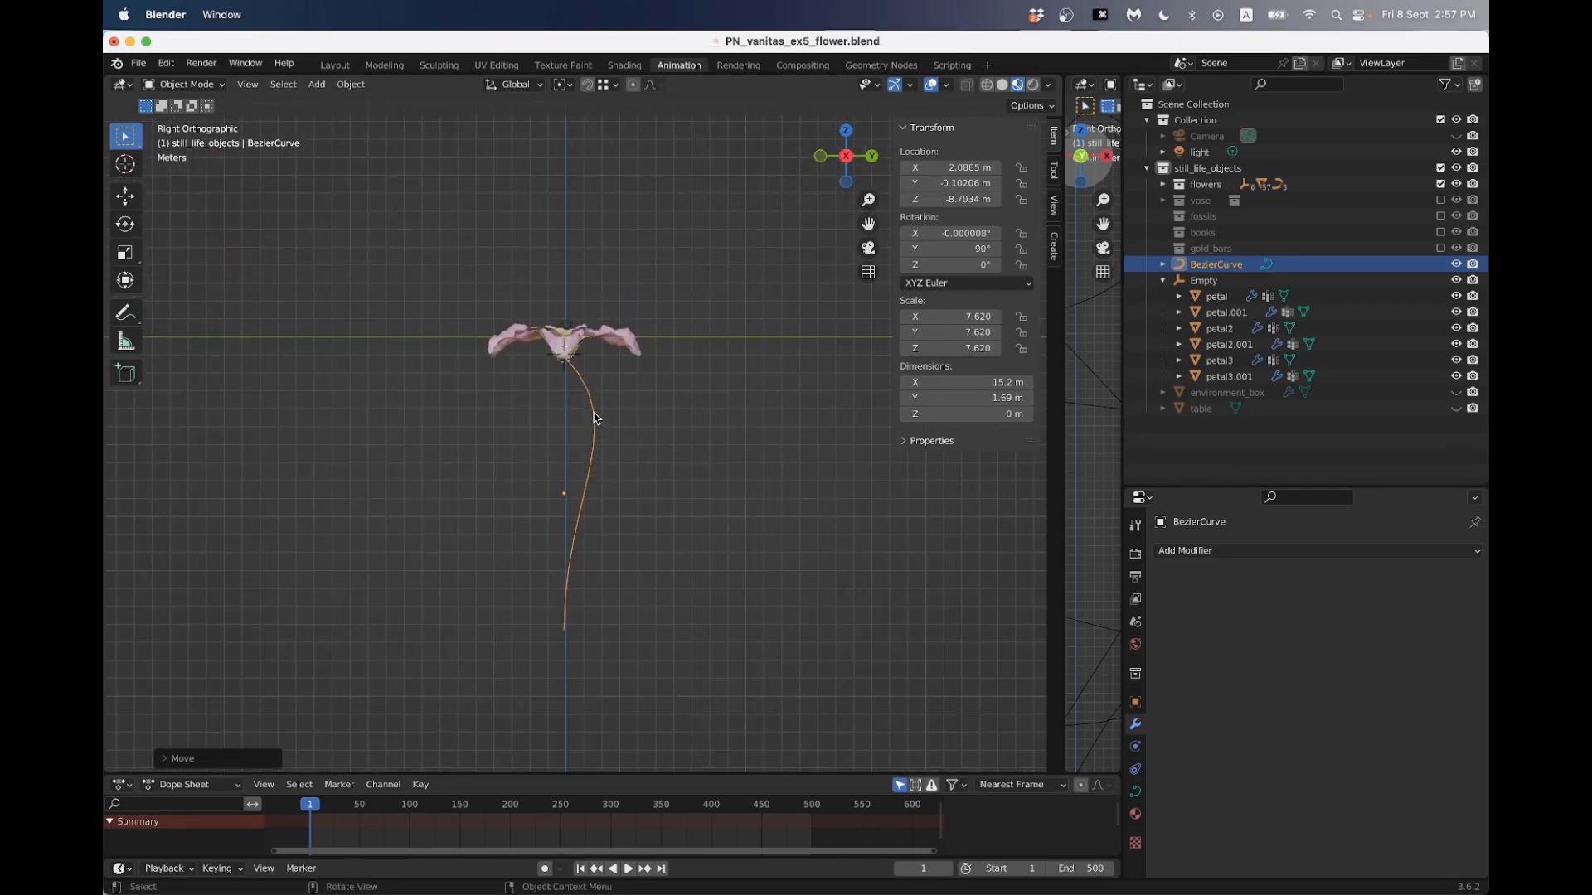
{"action": "key", "text": "Tab"}
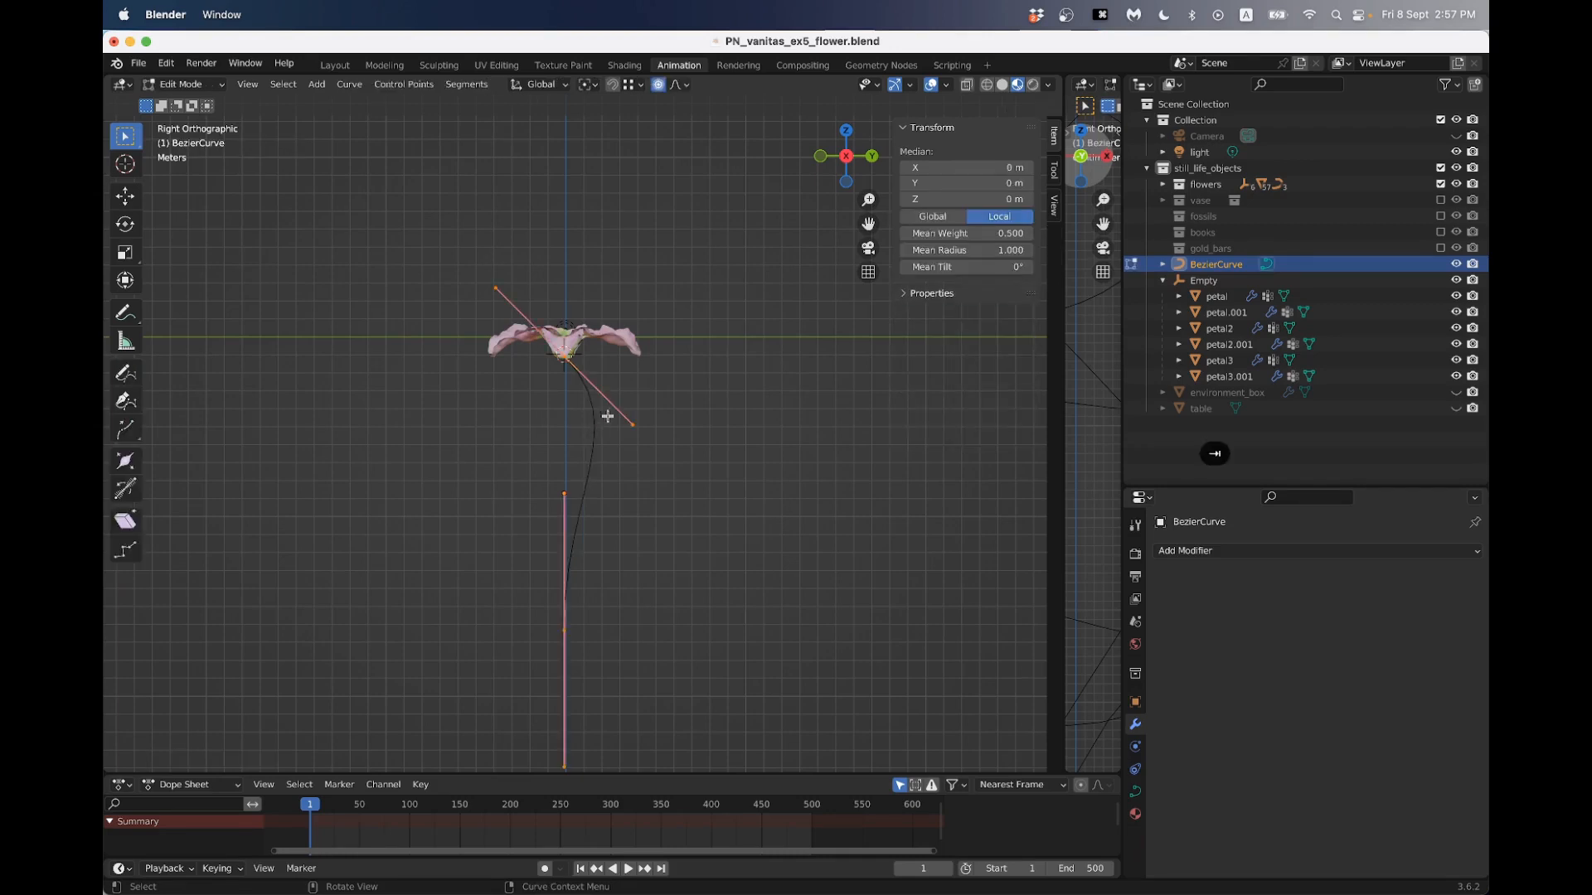
{"action": "left_click", "coordinate": [578, 388]}
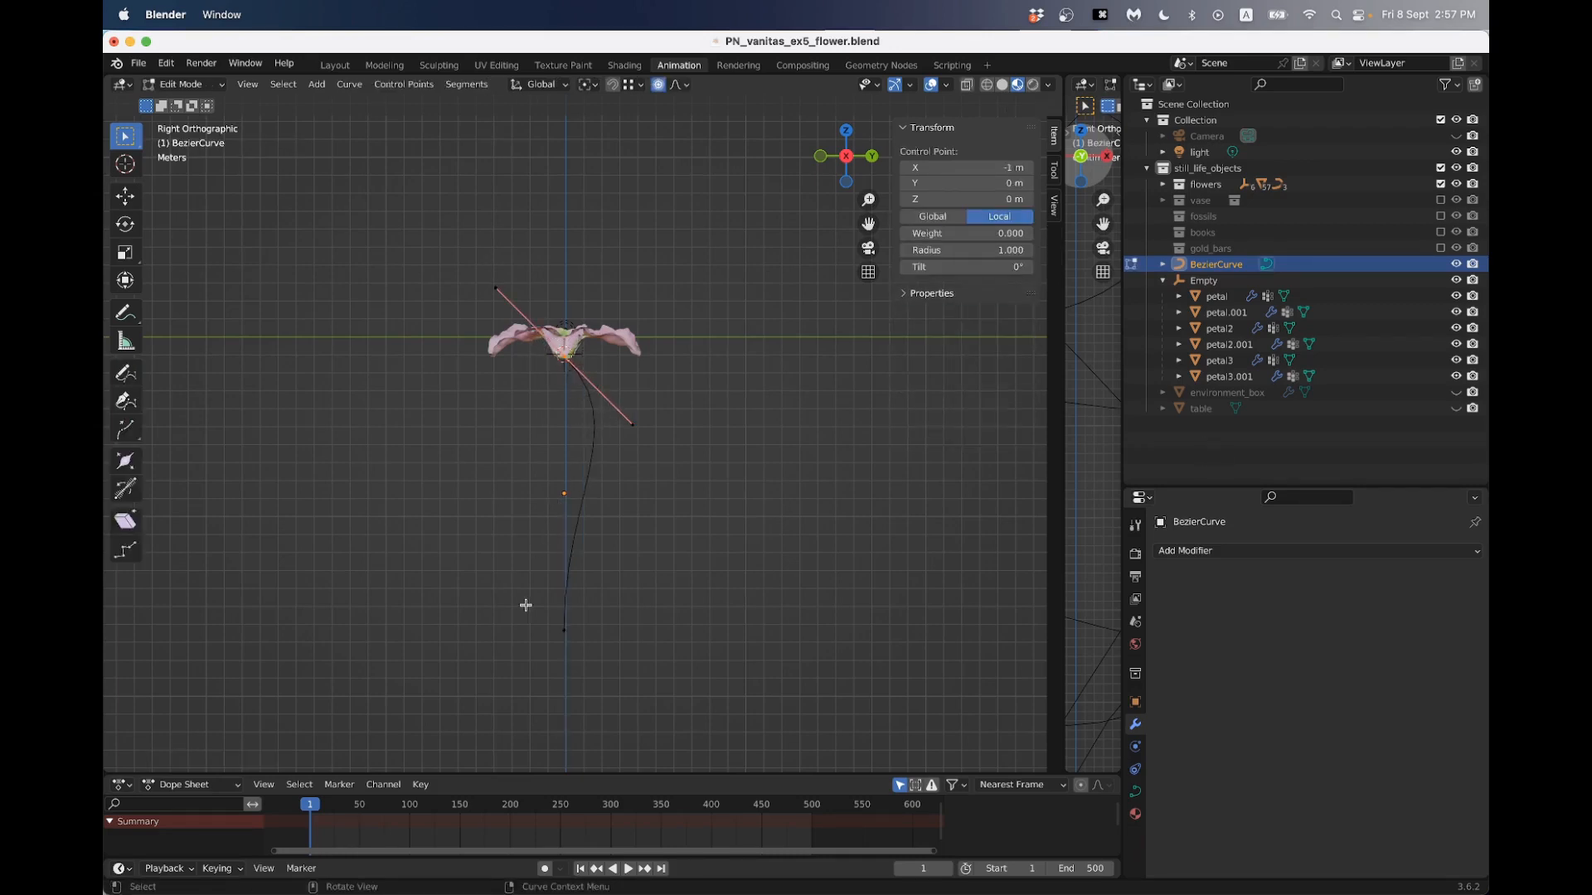
{"action": "left_click_drag", "start_coordinate": [626, 410], "coordinate": [675, 481]}
{"action": "left_click_drag", "start_coordinate": [522, 340], "coordinate": [580, 377]}
{"action": "key", "text": "r"}
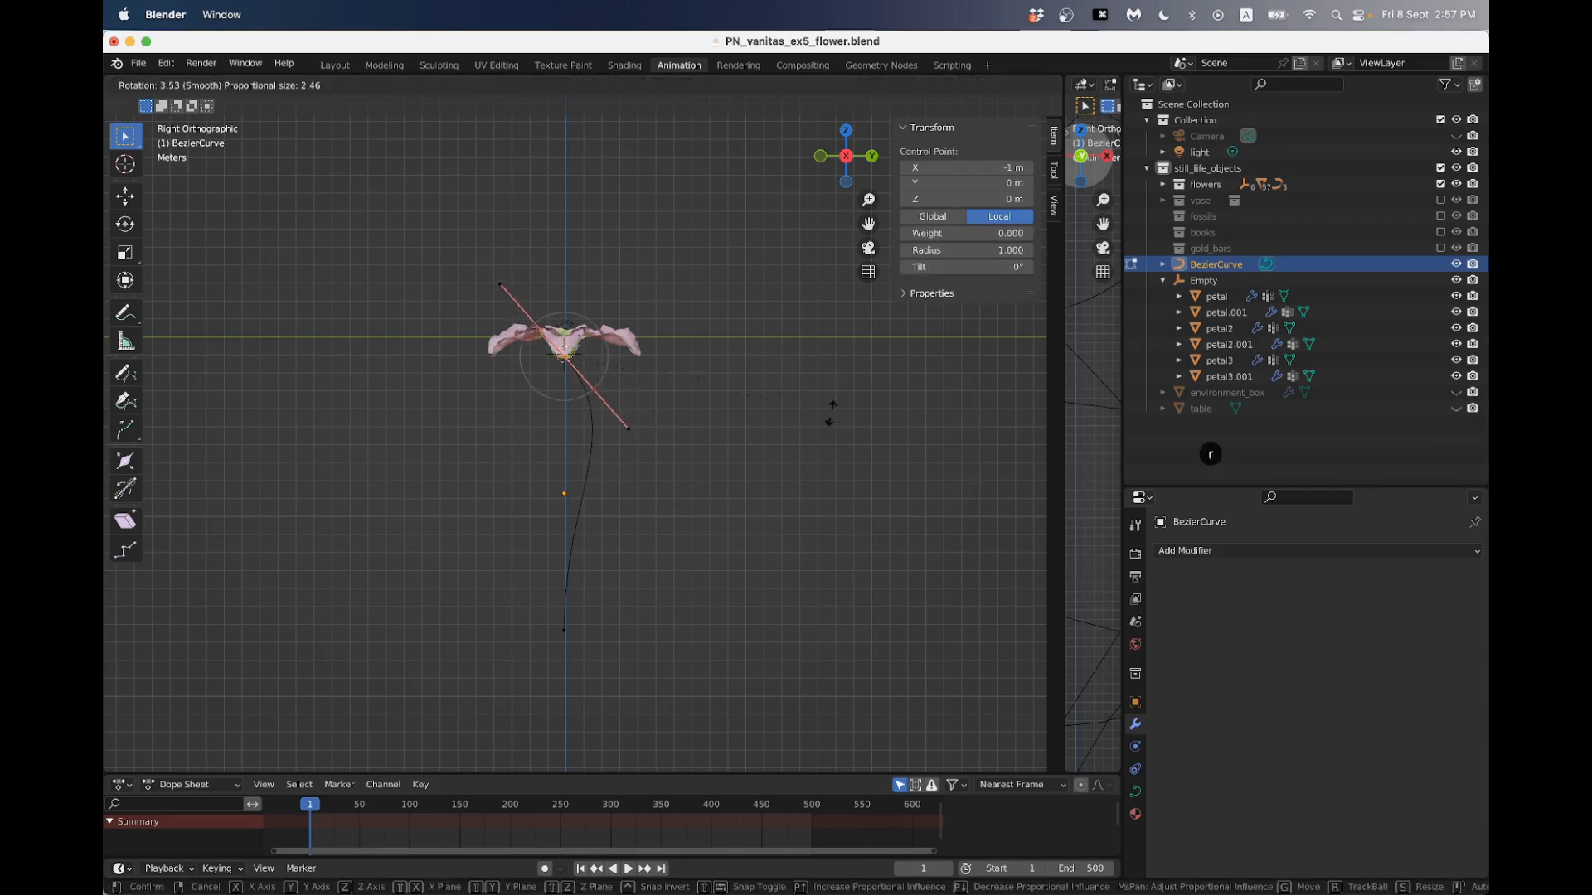
{"action": "left_click", "coordinate": [714, 431]}
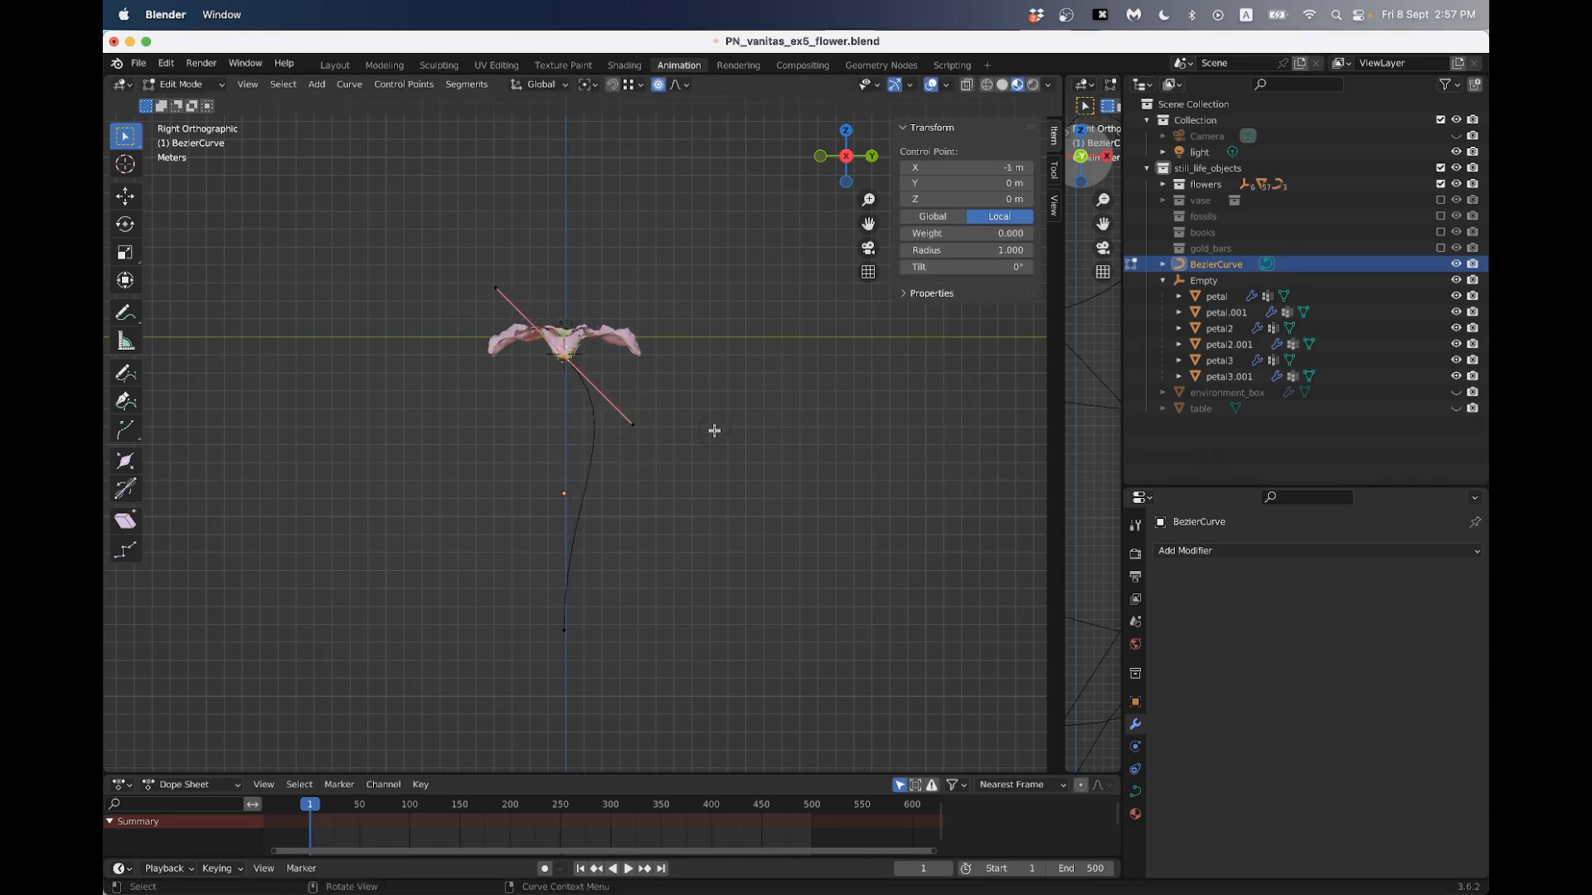
{"action": "key", "text": "s"}
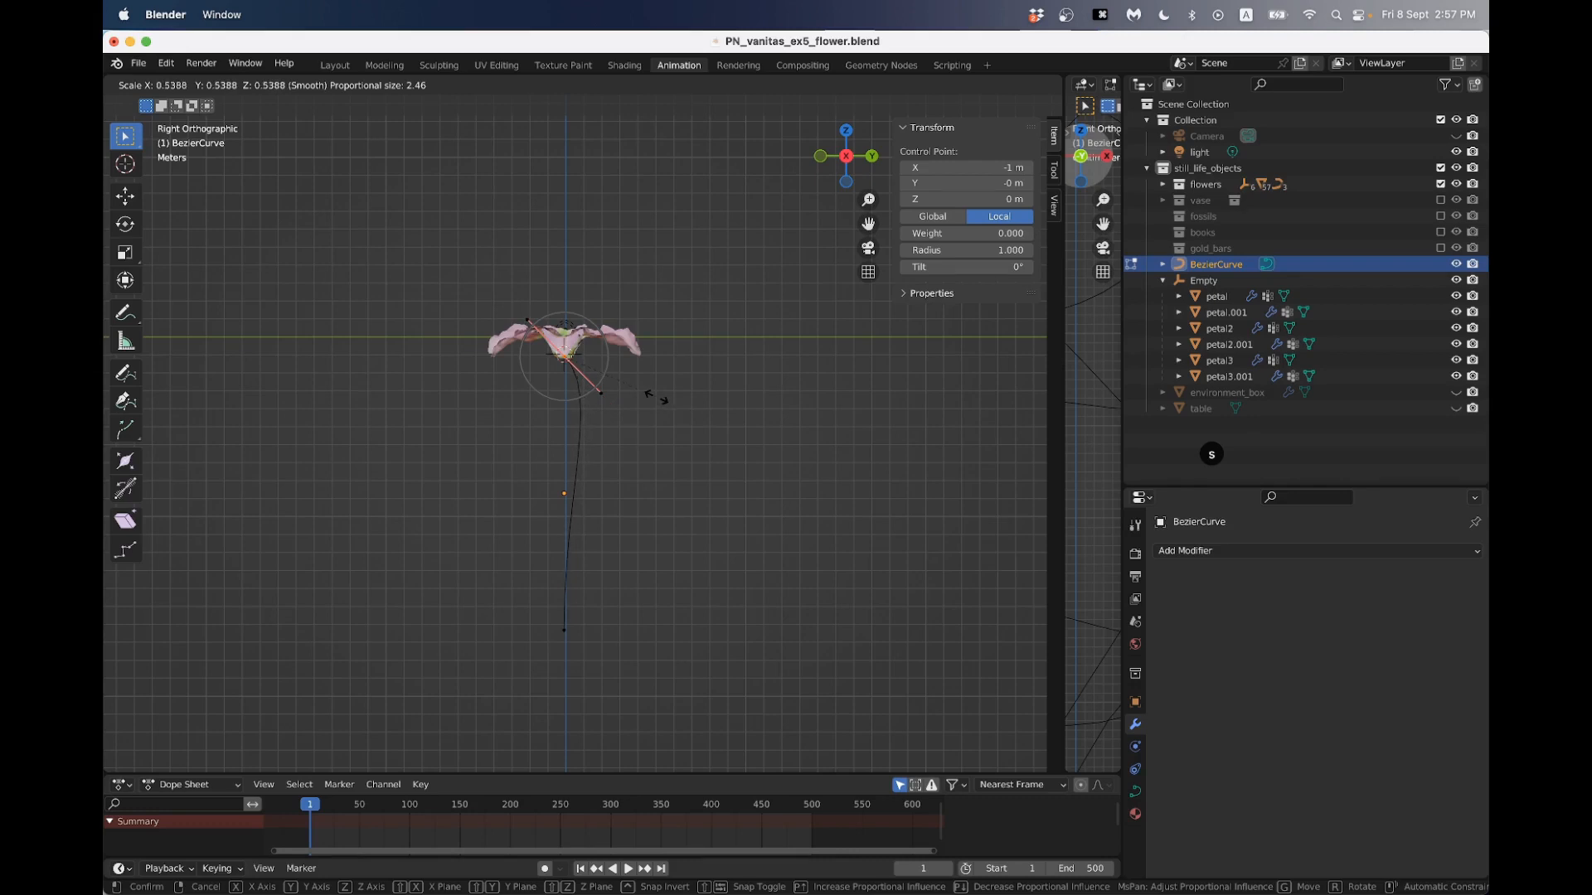
{"action": "left_click", "coordinate": [655, 396]}
- Lower the stem curve's bottom control point to about local X 1.14 m and Y -0.014 m, lengthening the stem
{"action": "scroll", "coordinate": [632, 426], "scroll_direction": "up", "scroll_amount": 3}
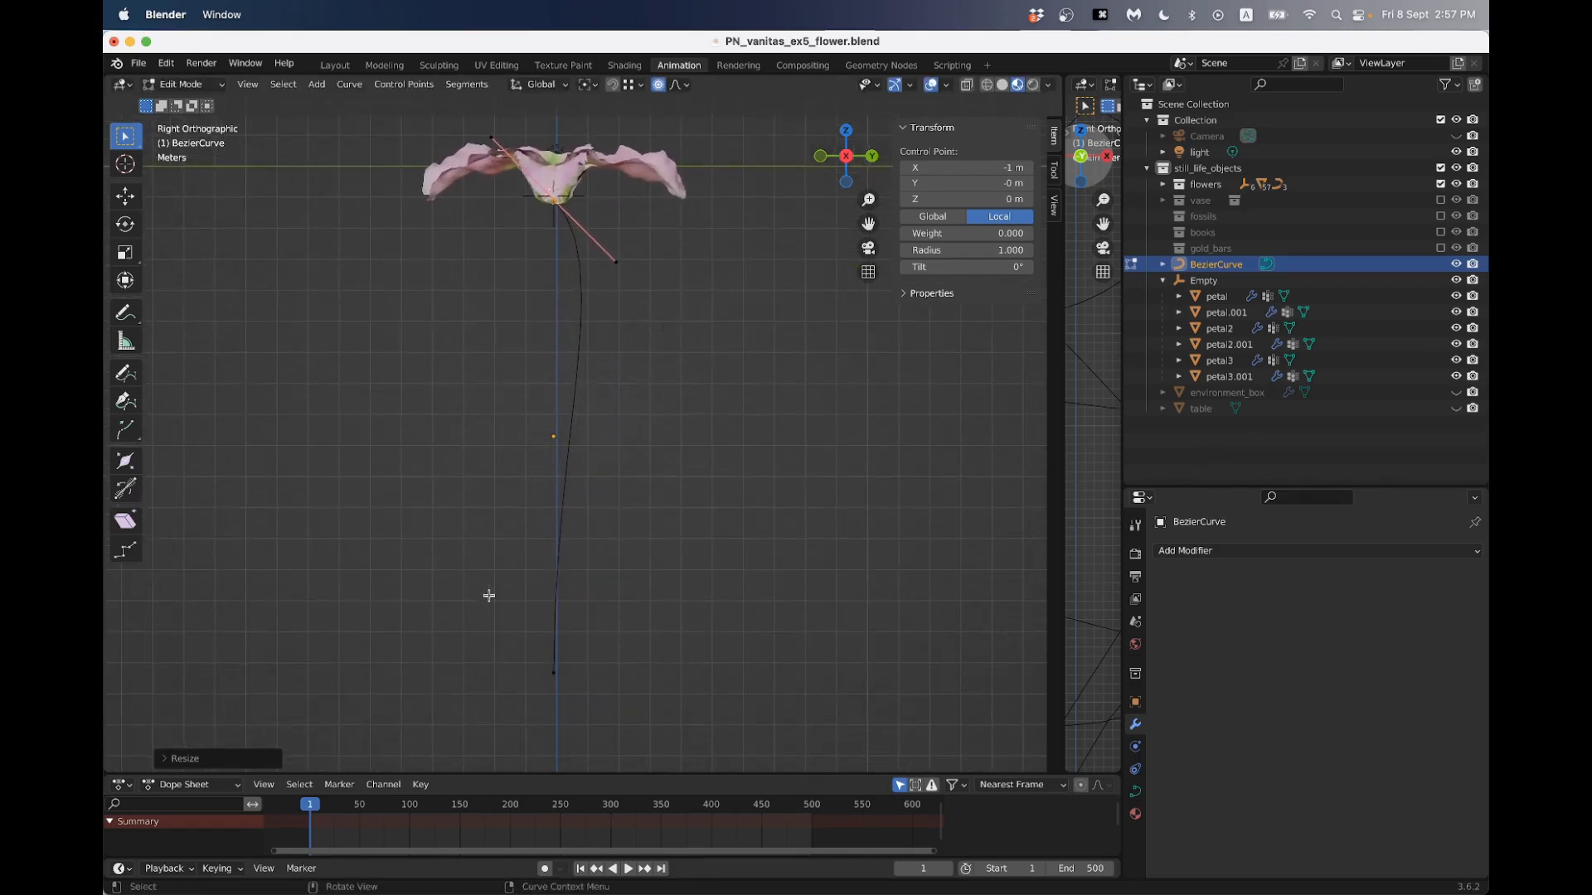
{"action": "key", "text": "g"}
{"action": "left_click", "coordinate": [661, 543]}
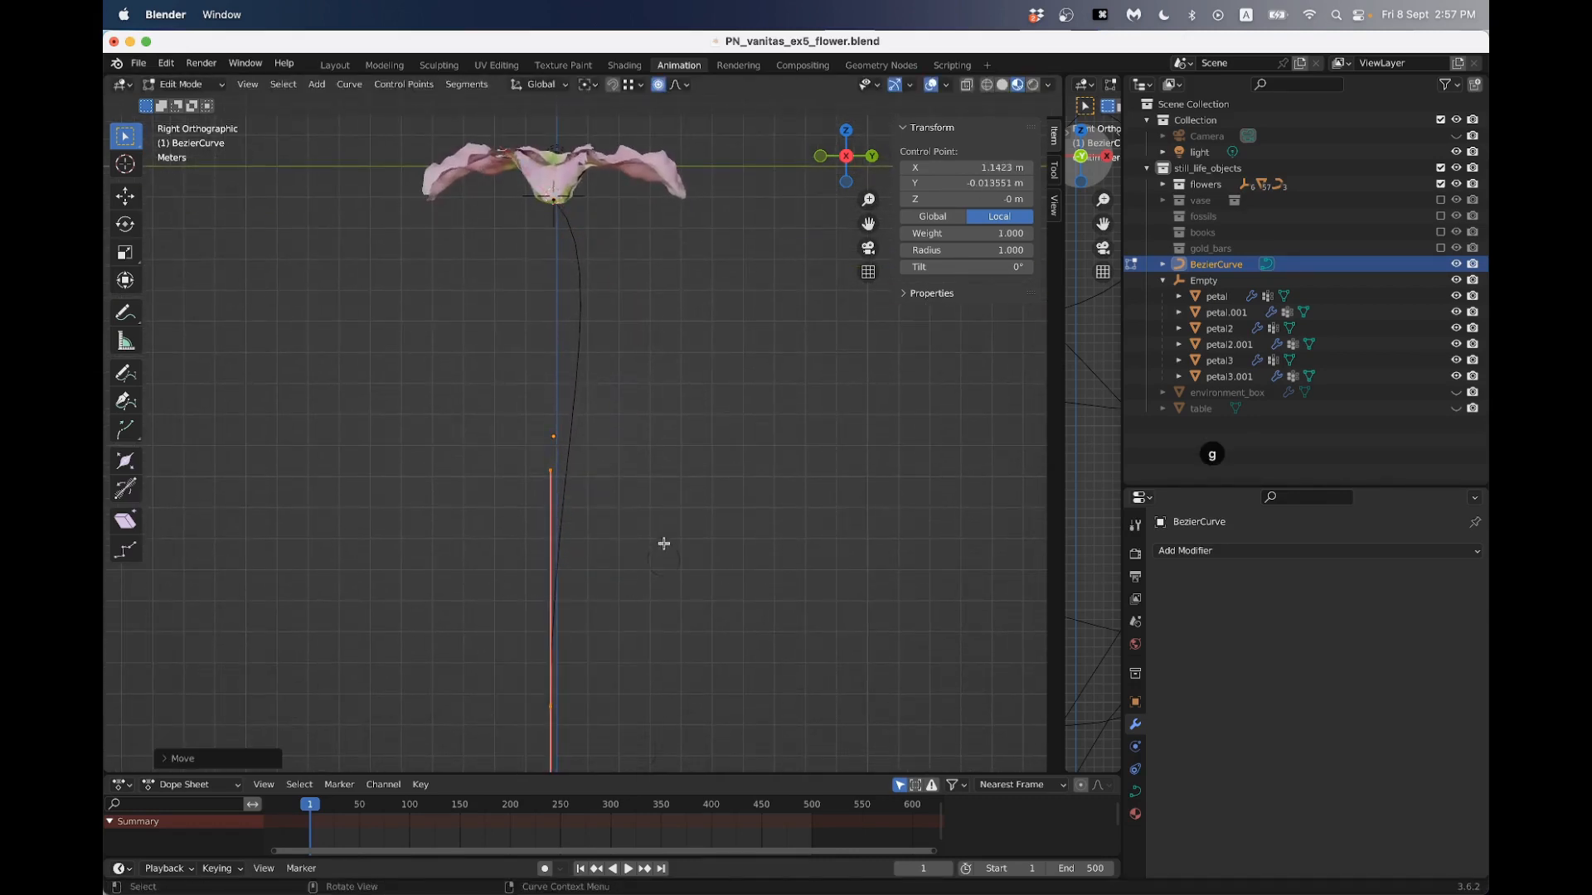
- In the back view, rotate the stem curve's bottom control point by about -7.7 degrees and slightly further to tilt its handles
{"action": "left_click", "coordinate": [871, 157]}
{"action": "scroll", "coordinate": [579, 405], "scroll_direction": "down", "scroll_amount": 3}
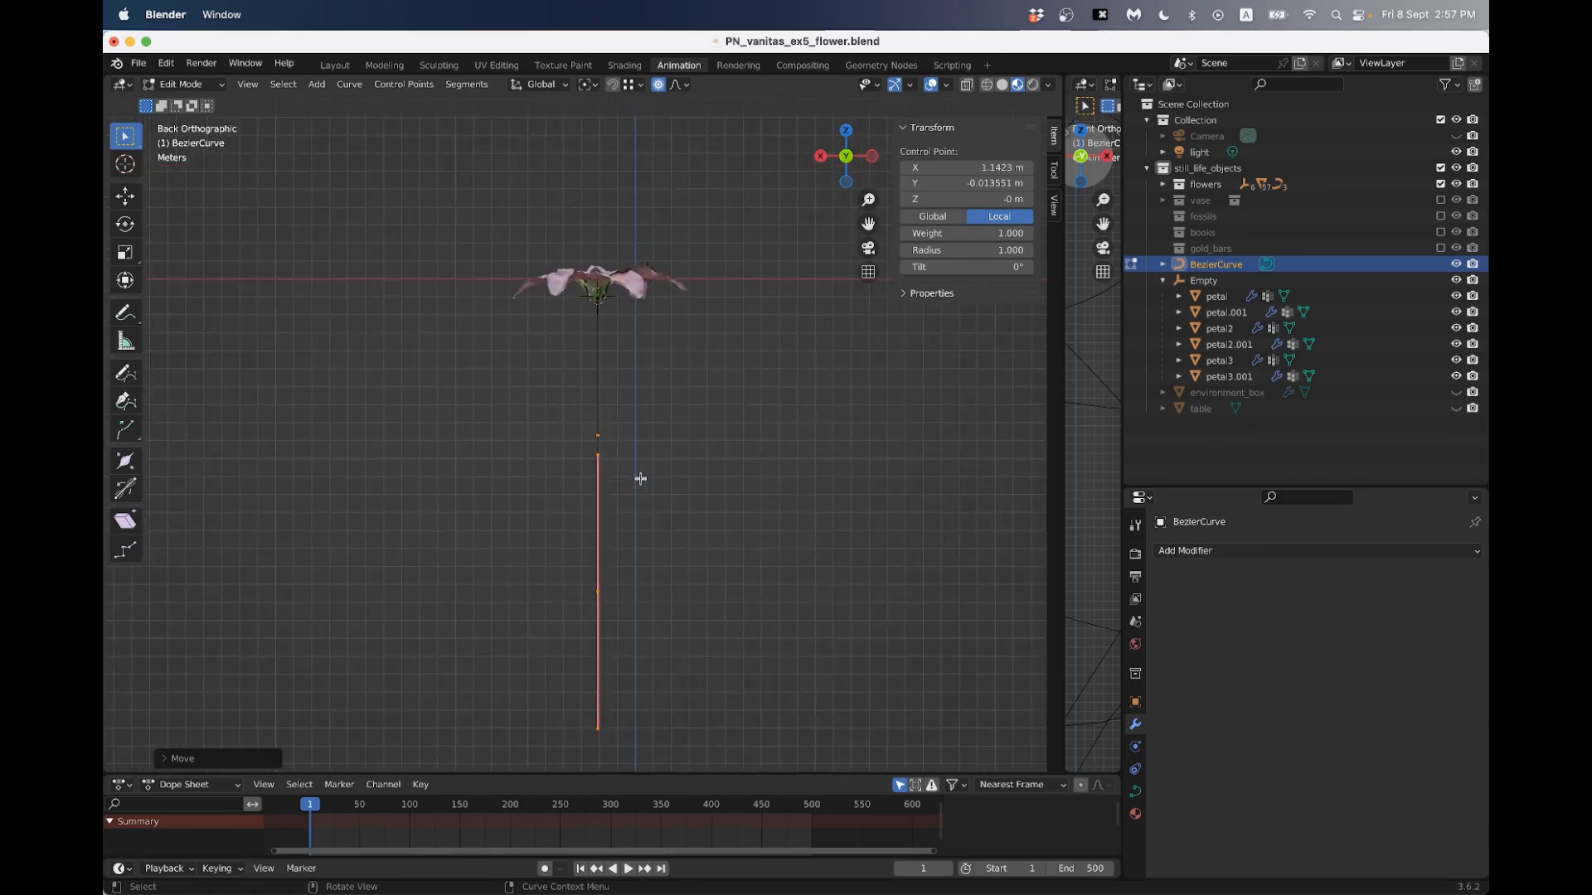
{"action": "key", "text": "g"}
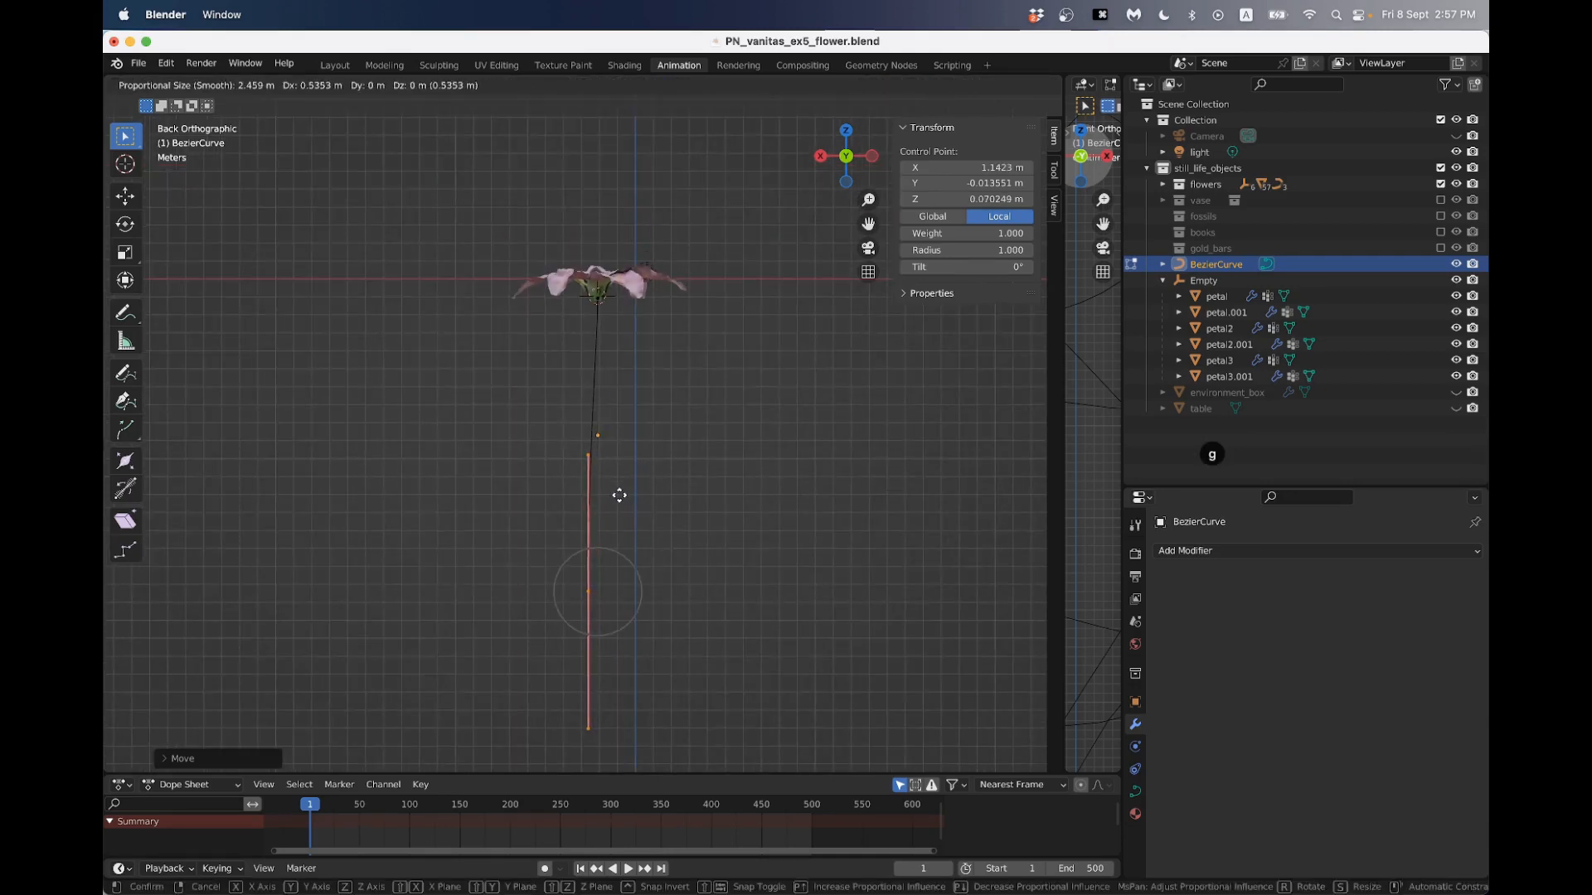
{"action": "key", "text": "r"}
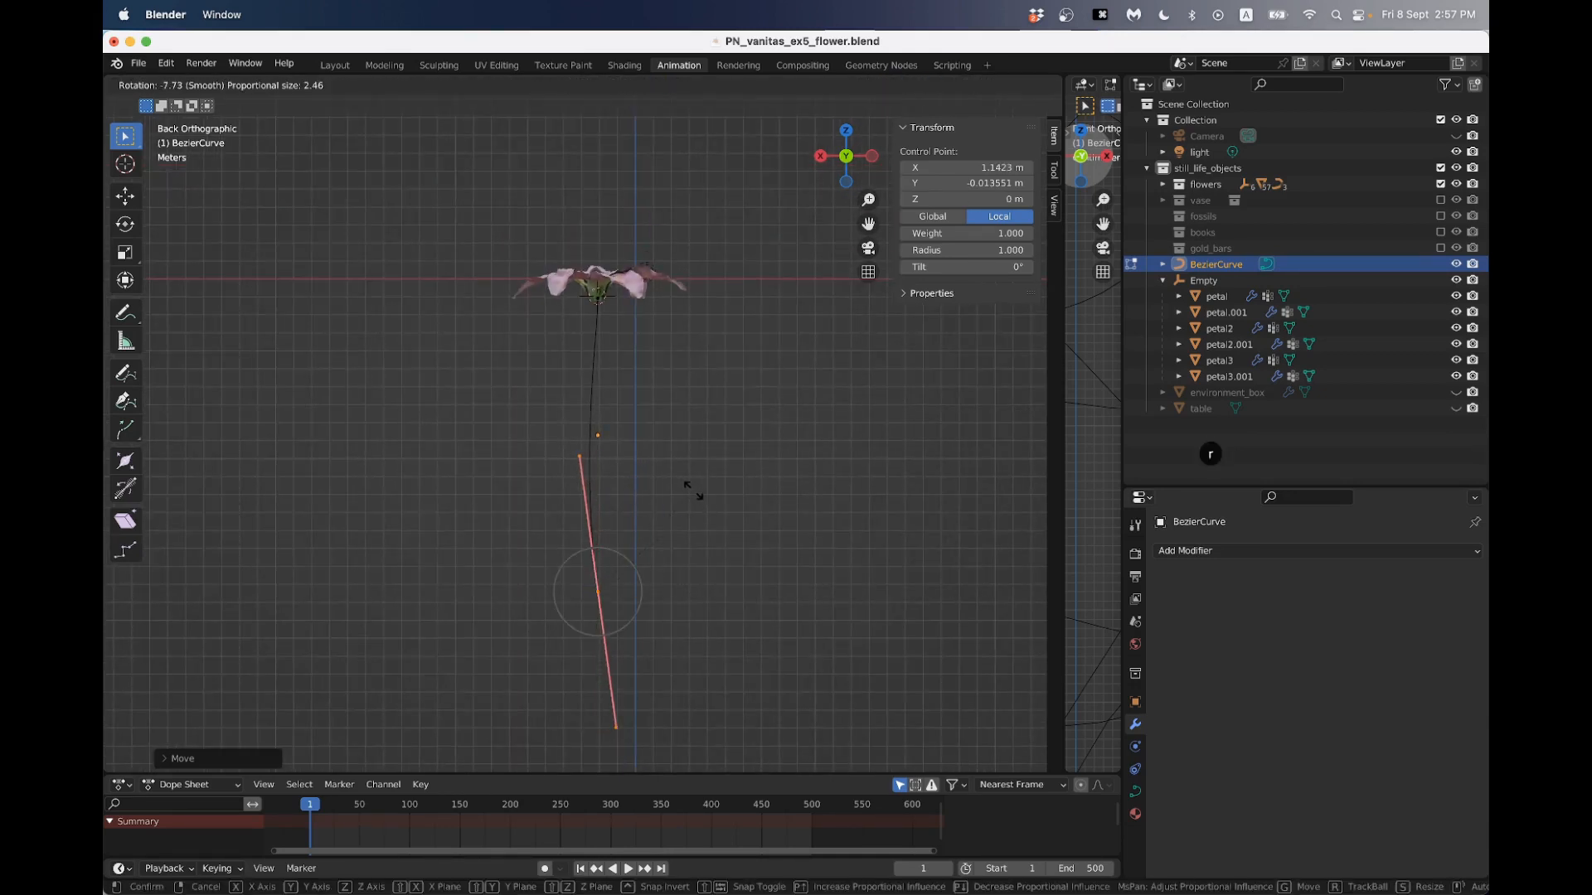
{"action": "left_click", "coordinate": [693, 491]}
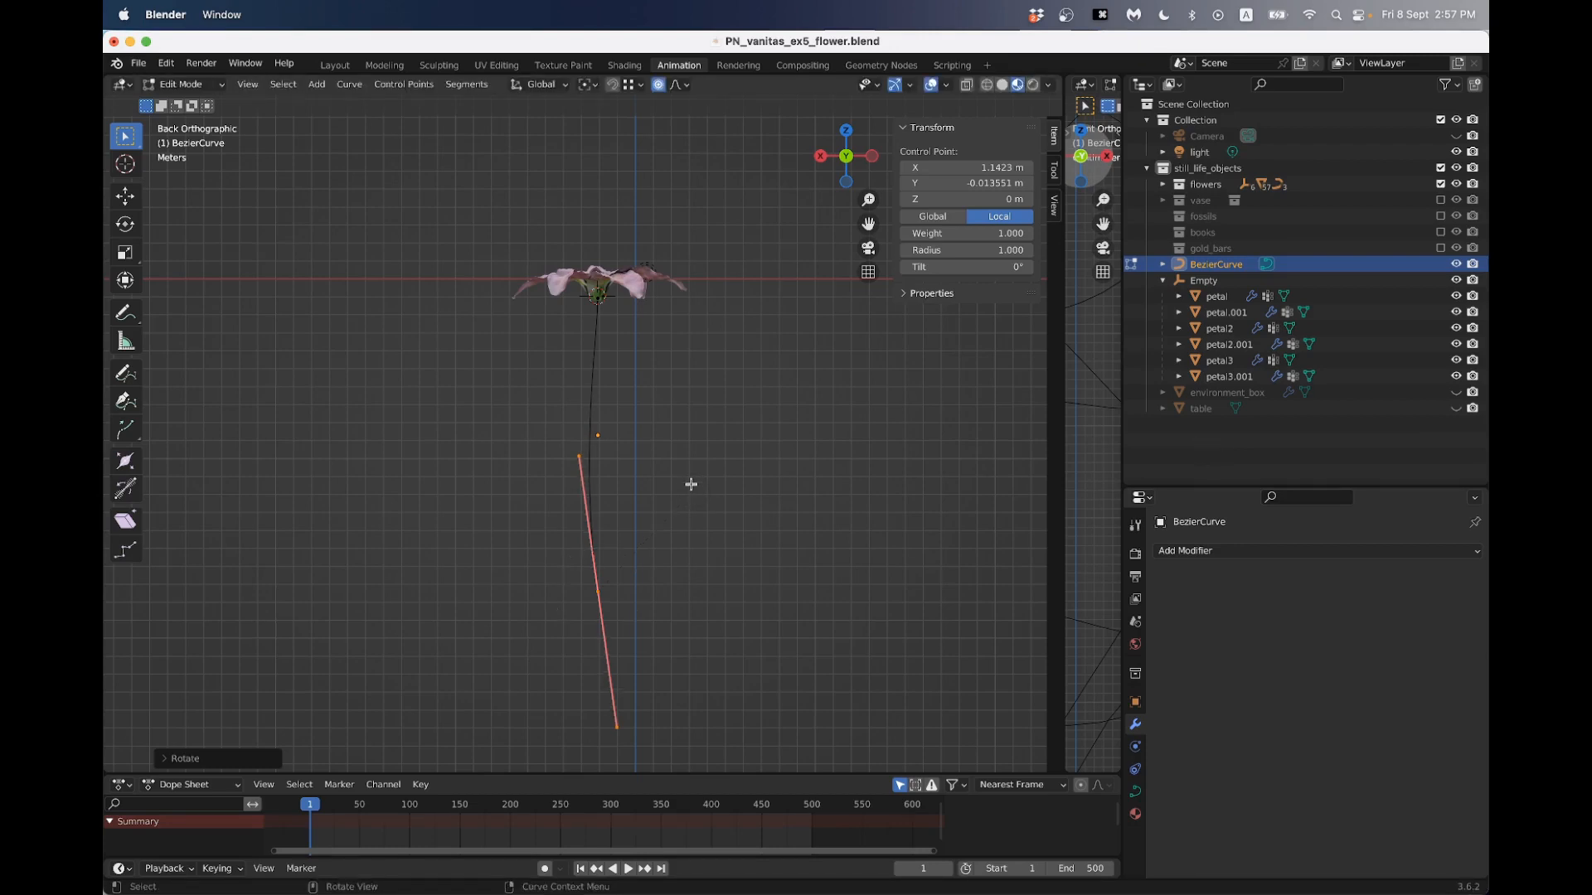
{"action": "key", "text": "r"}
{"action": "left_click", "coordinate": [687, 479]}
{"action": "scroll", "coordinate": [648, 510], "scroll_direction": "up", "scroll_amount": 5}
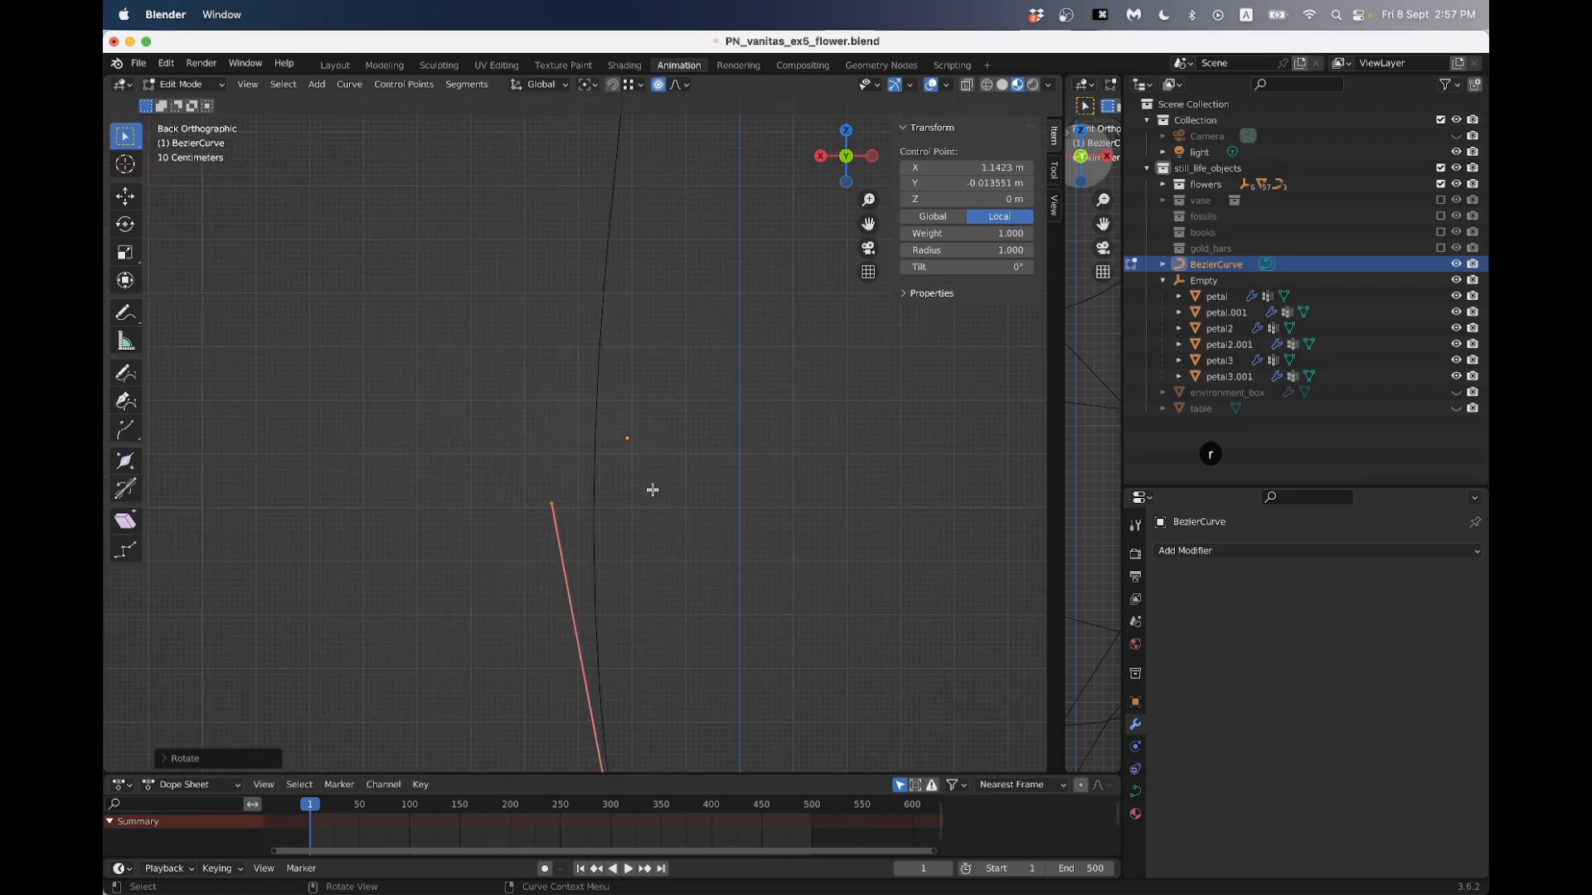
- Move the stem curve's bottom control point to about local X 1.148 m and Z 0.047 m, and return to Object Mode
{"action": "scroll", "coordinate": [653, 490], "scroll_direction": "down", "scroll_amount": 5}
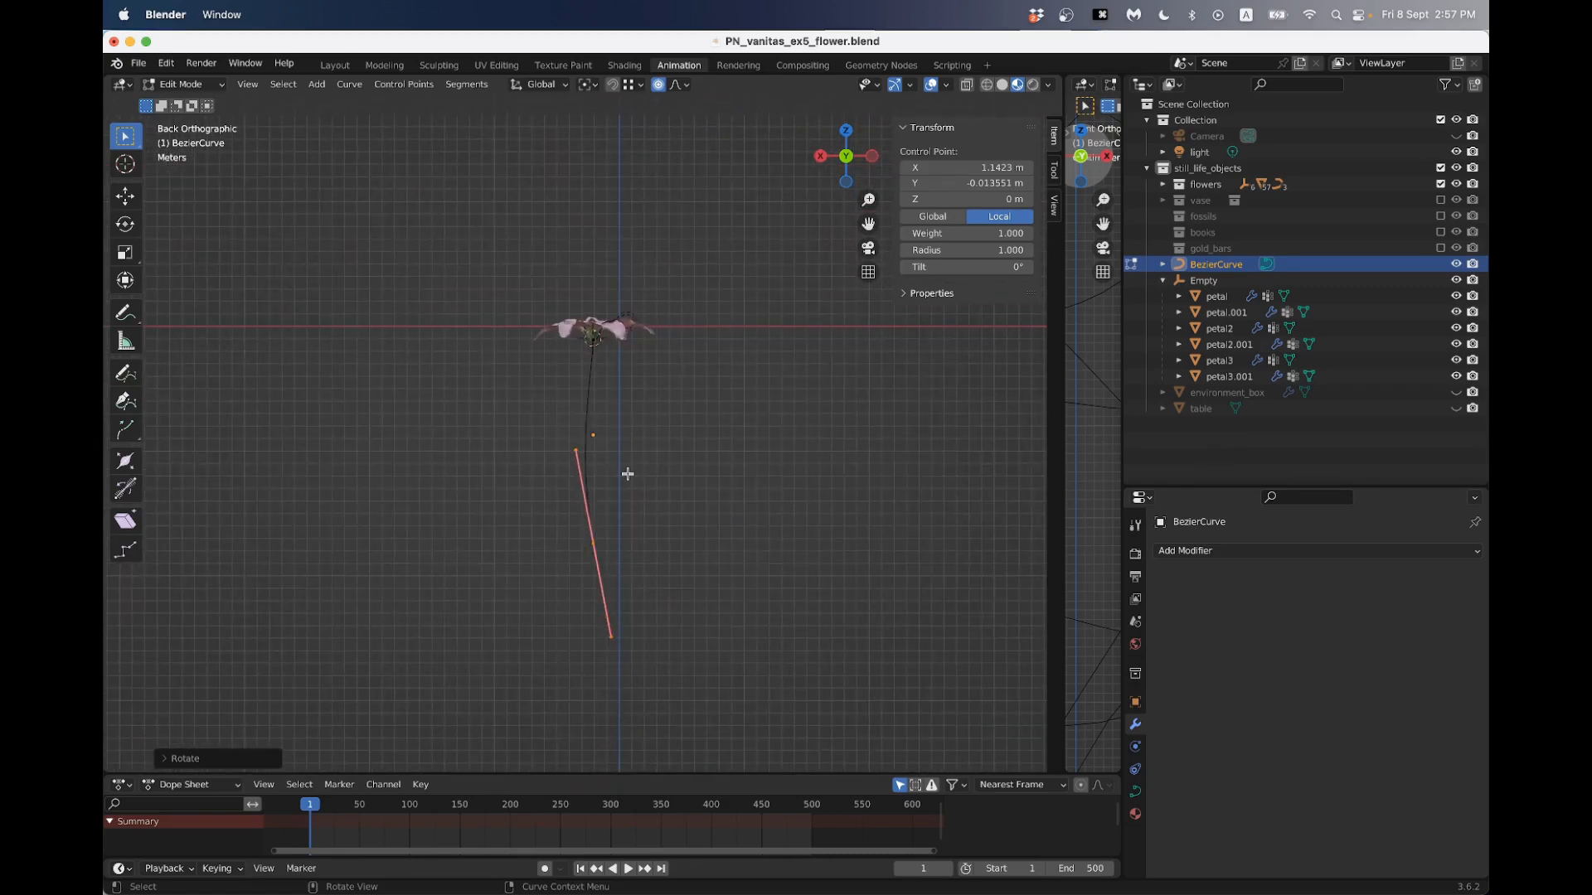
{"action": "middle_click_drag", "start_coordinate": [627, 474], "coordinate": [686, 497]}
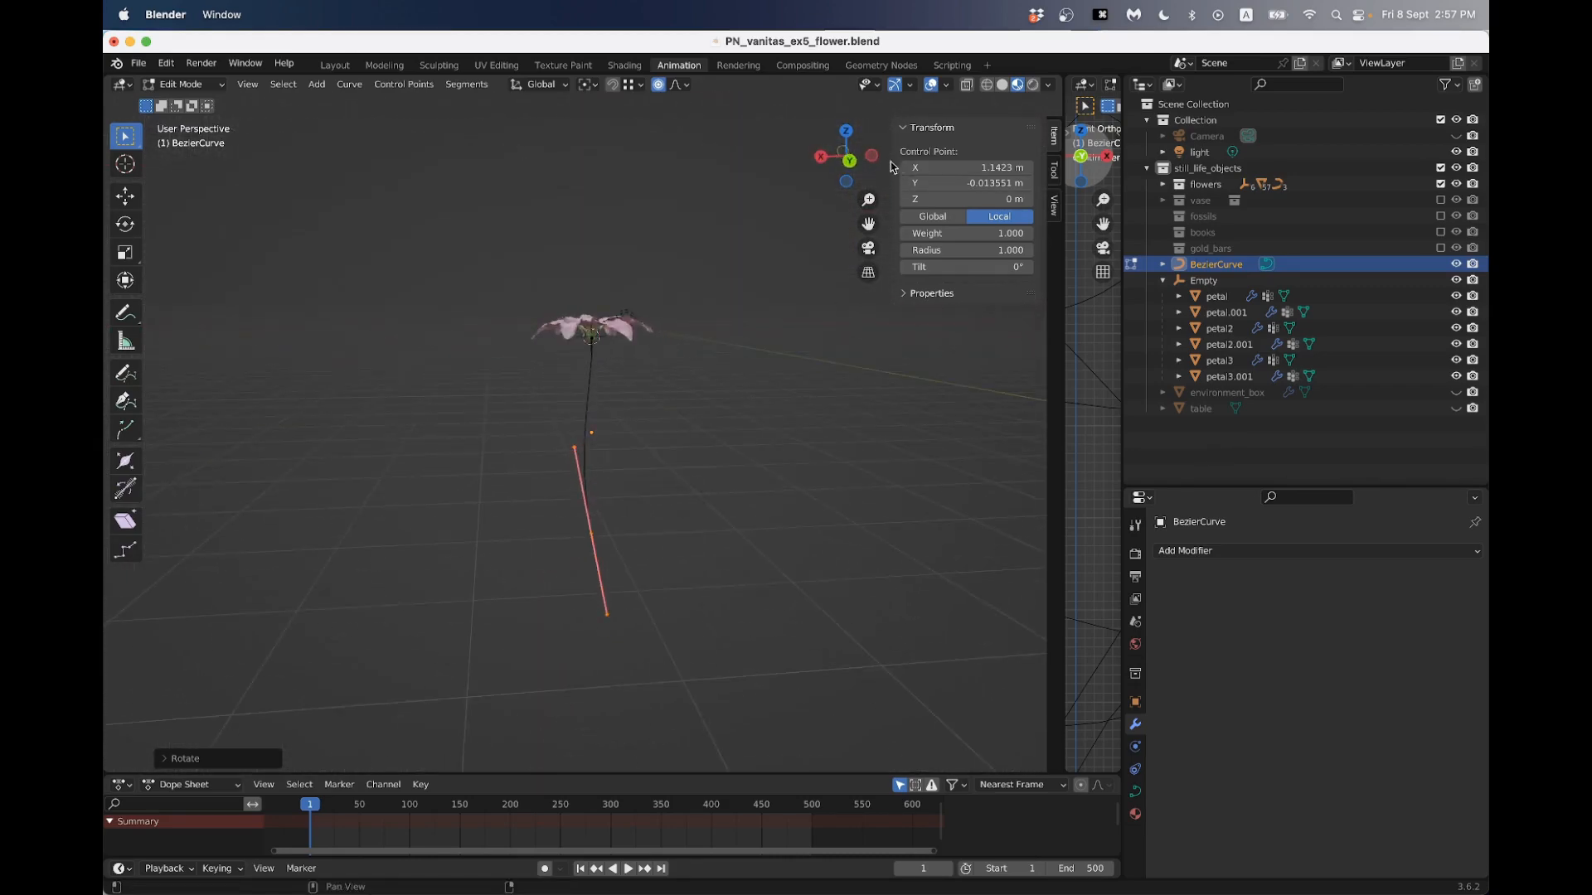
{"action": "left_click", "coordinate": [849, 160]}
{"action": "left_click_drag", "start_coordinate": [548, 523], "coordinate": [636, 631]}
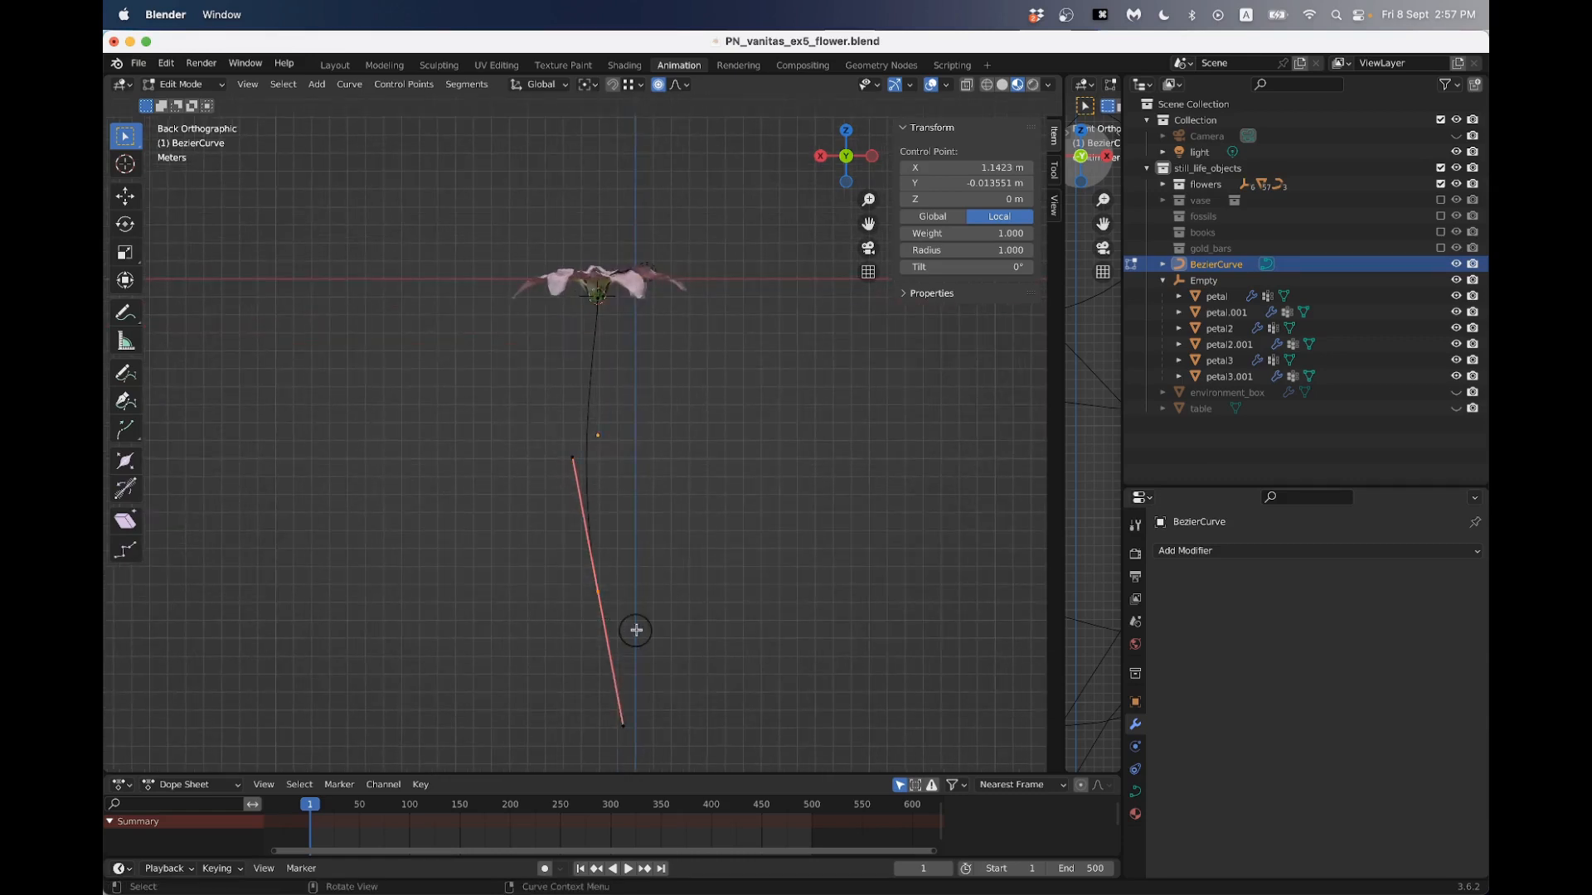
{"action": "key", "text": "g"}
{"action": "left_click", "coordinate": [664, 586]}
{"action": "middle_click_drag", "start_coordinate": [664, 587], "coordinate": [506, 542]}
{"action": "key", "text": "Tab"}
- Give the stem curve thickness with a round bevel depth of 0.01 m
{"action": "scroll", "coordinate": [595, 431], "scroll_direction": "up", "scroll_amount": 5}
{"action": "middle_click_drag", "start_coordinate": [596, 430], "coordinate": [512, 452]}
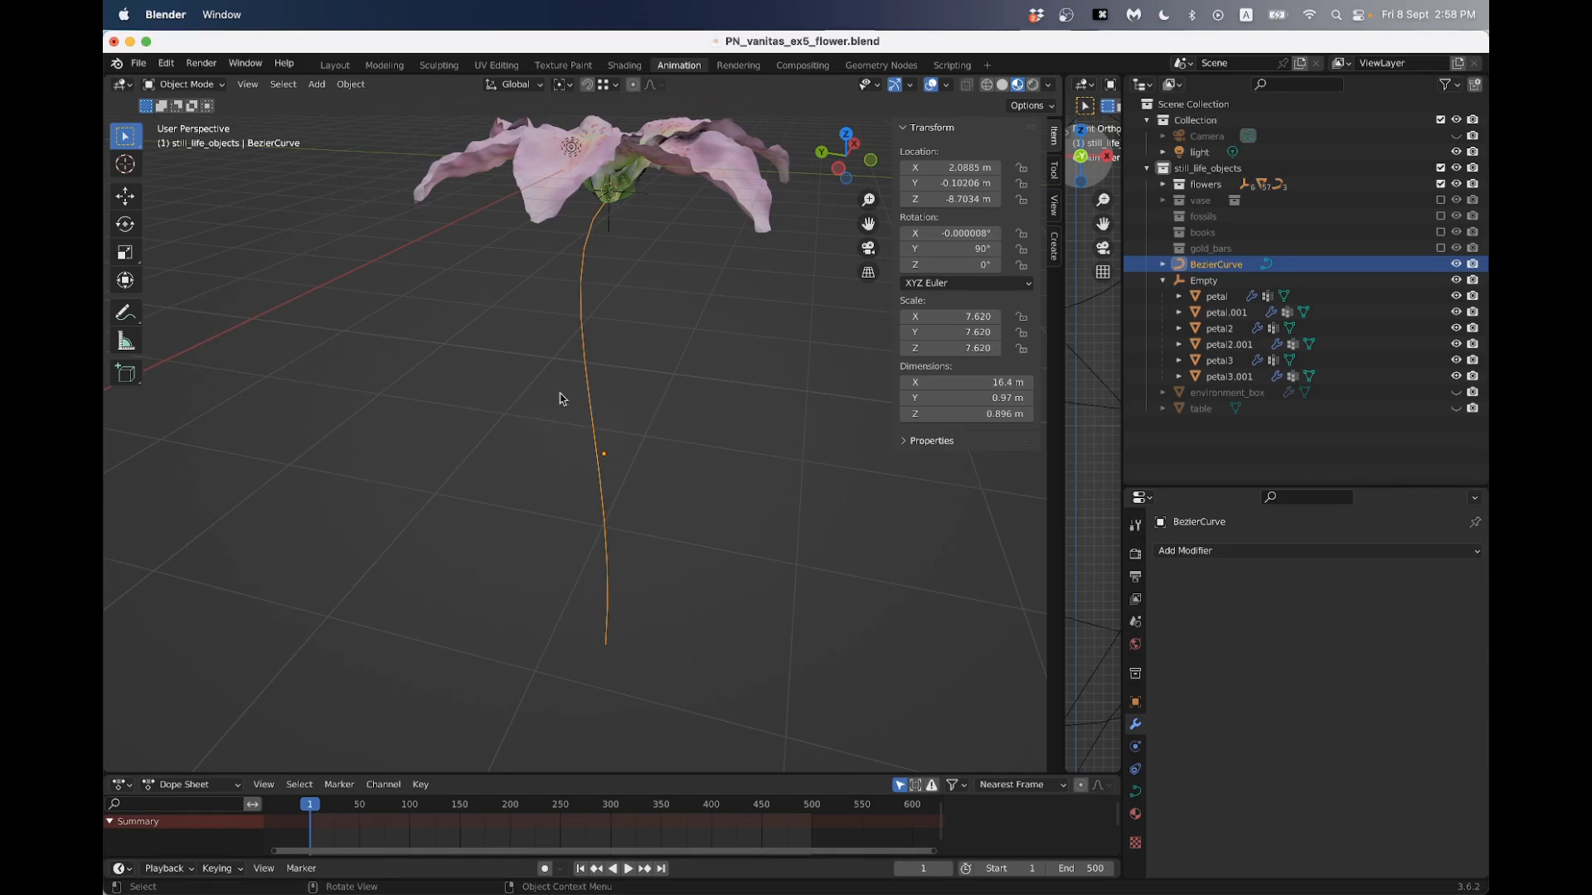
{"action": "middle_click_drag", "start_coordinate": [648, 408], "coordinate": [641, 386]}
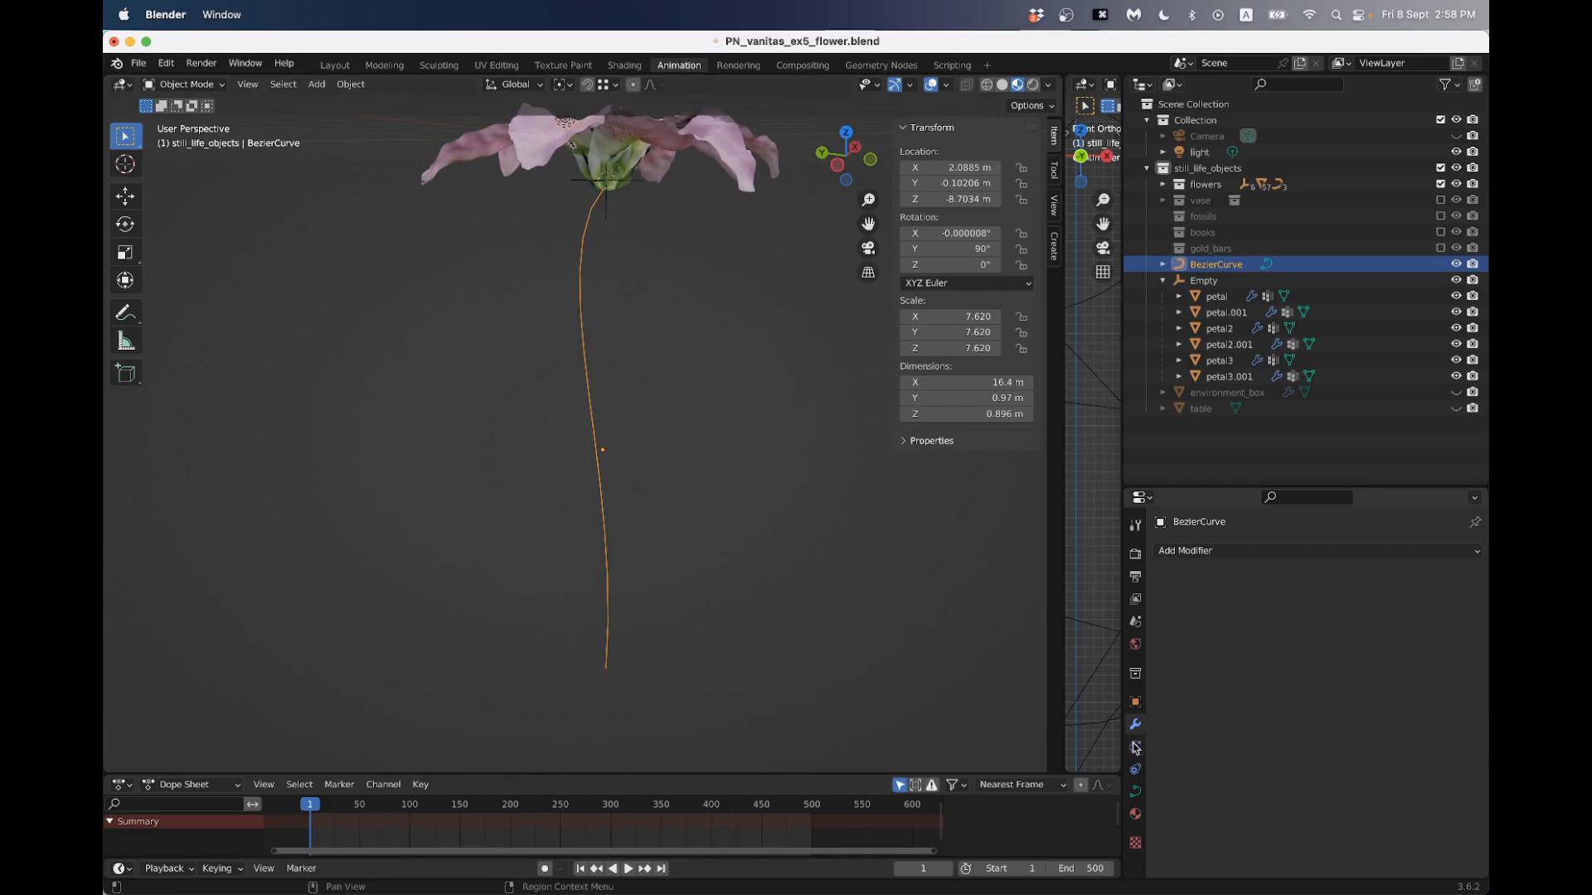
{"action": "left_click", "coordinate": [1135, 793]}
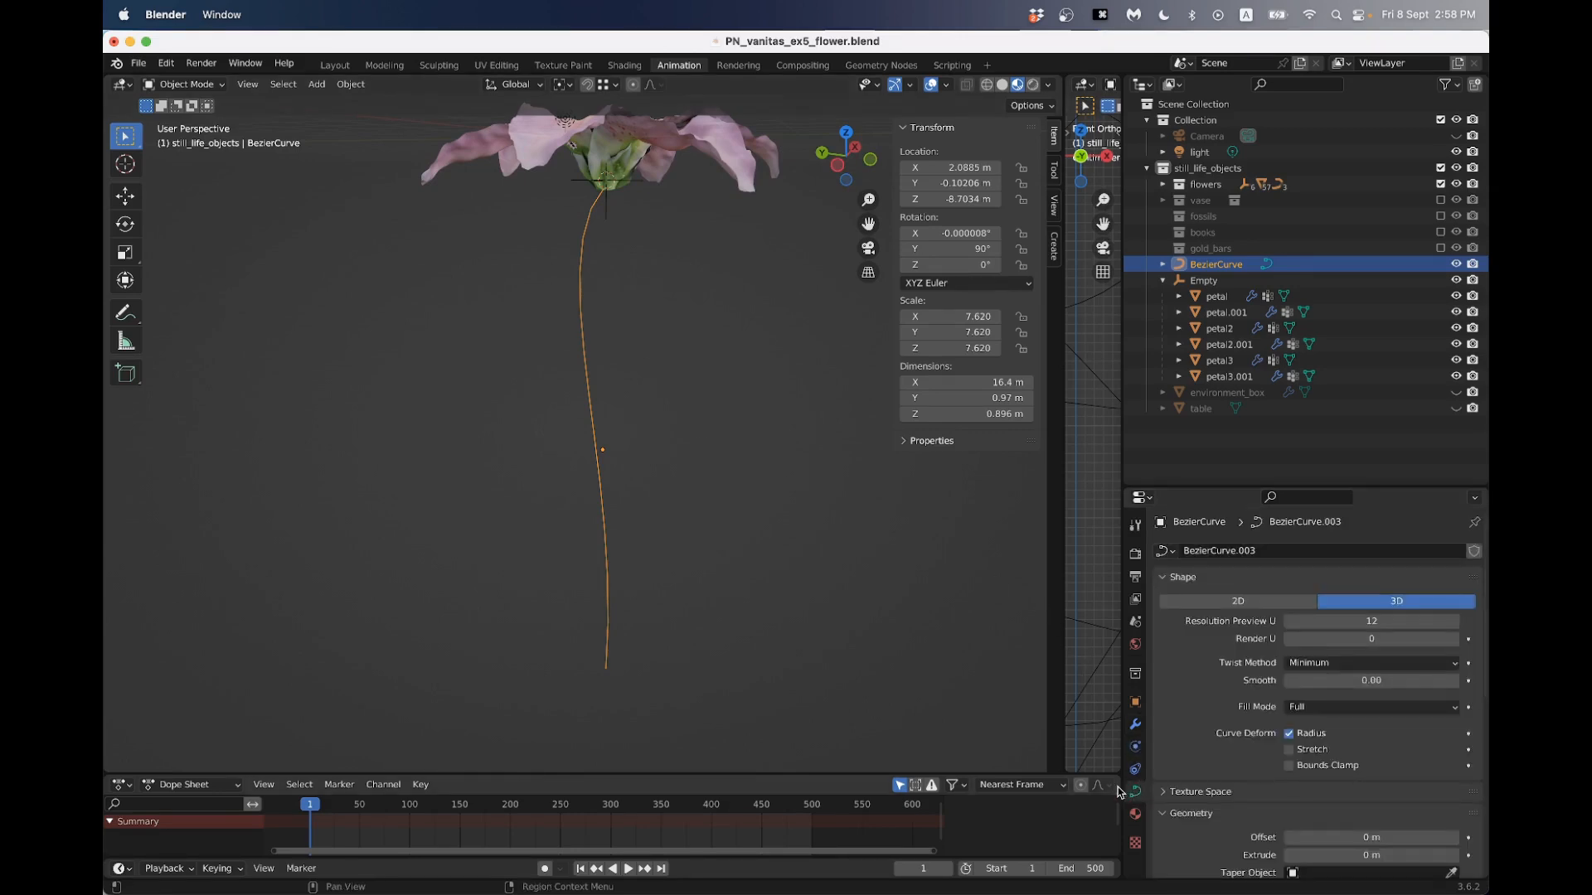
{"action": "scroll", "coordinate": [1237, 713], "scroll_direction": "down", "scroll_amount": 7}
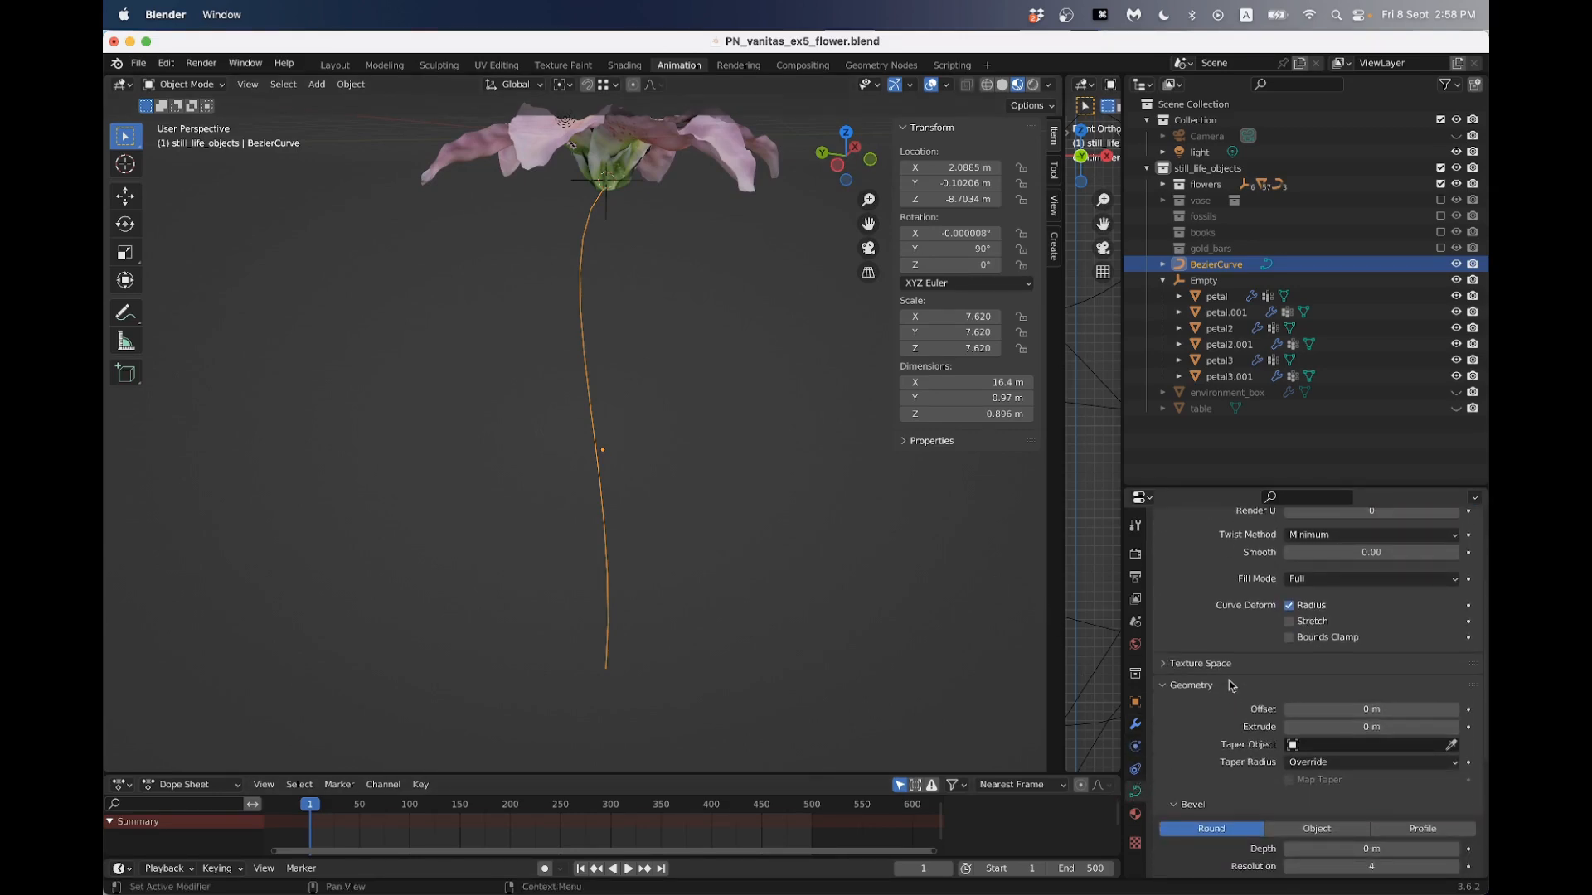
{"action": "scroll", "coordinate": [1227, 678], "scroll_direction": "down", "scroll_amount": 1}
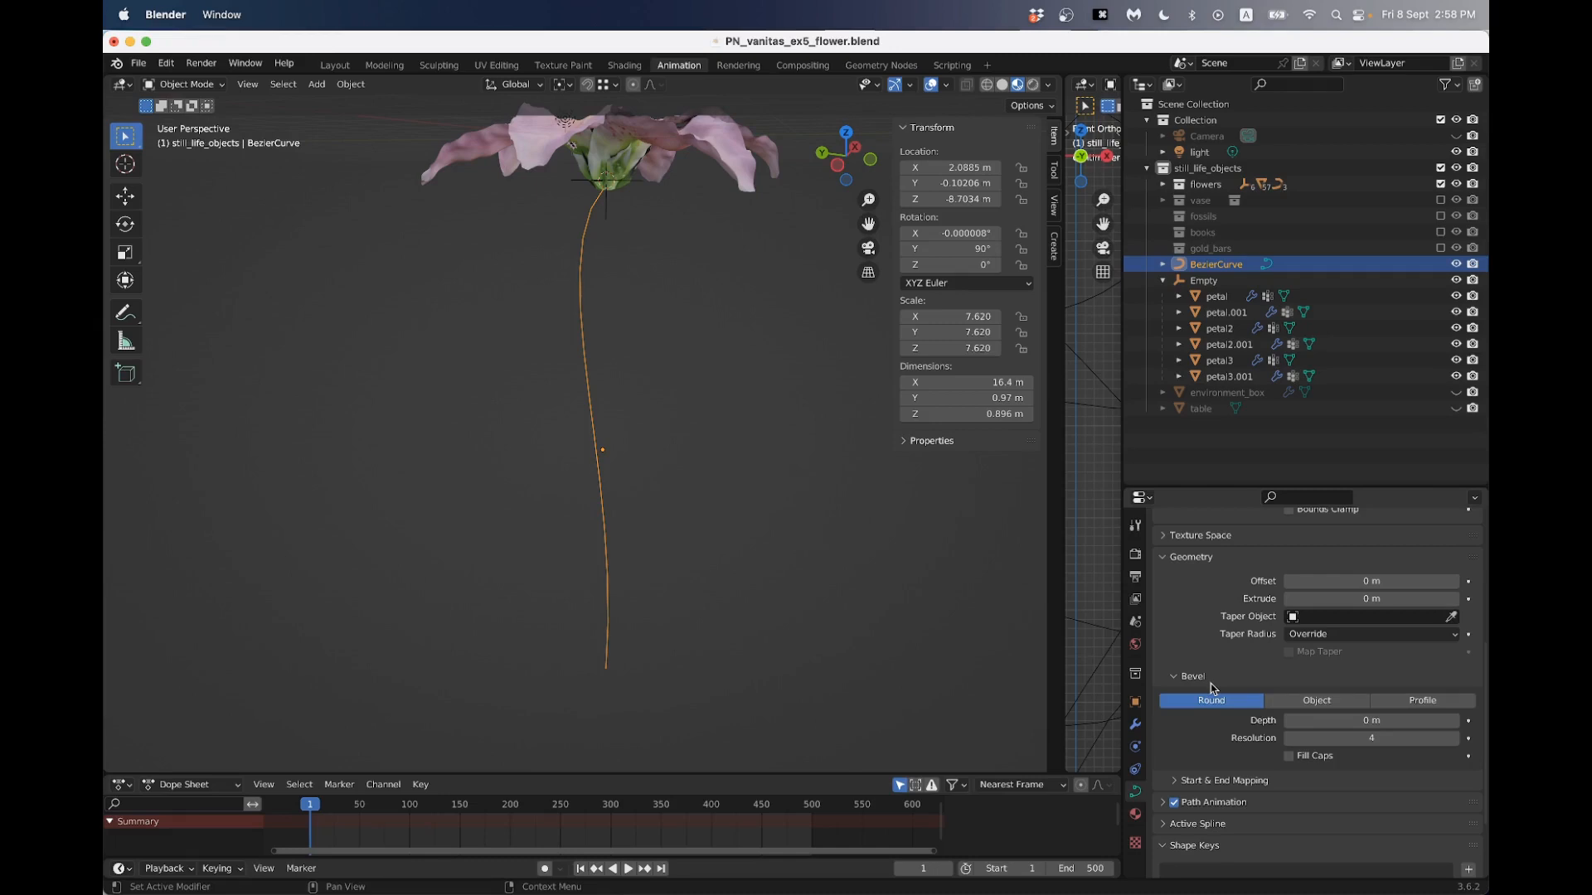
{"action": "left_click", "coordinate": [1362, 721]}
{"action": "key", "text": "BackSpace"}
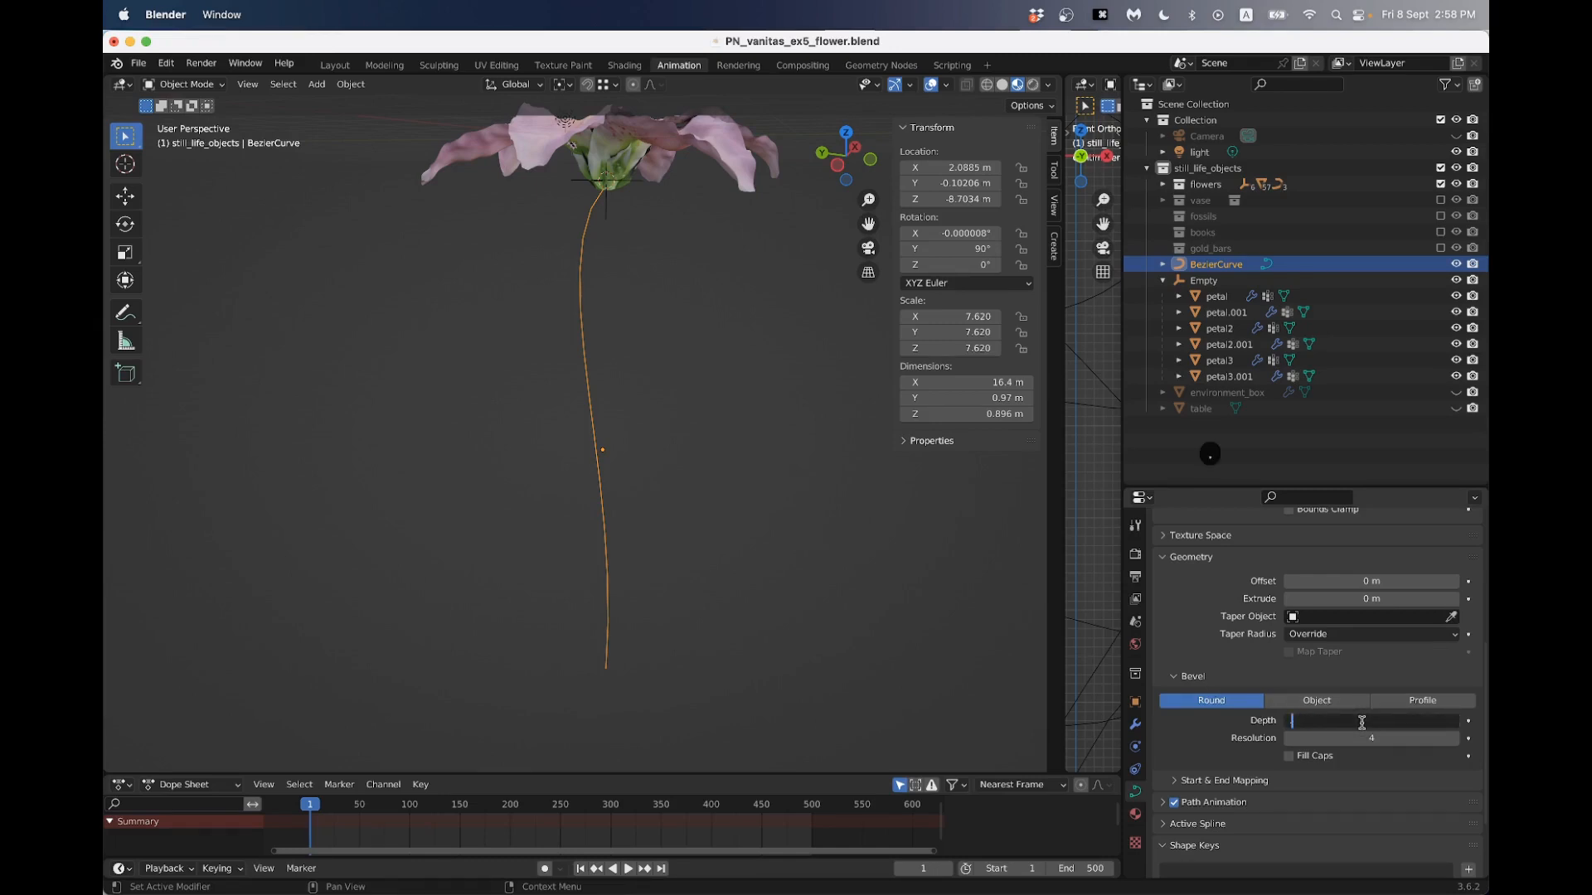
{"action": "type", "text": ".01"}
{"action": "key", "text": "Return"}
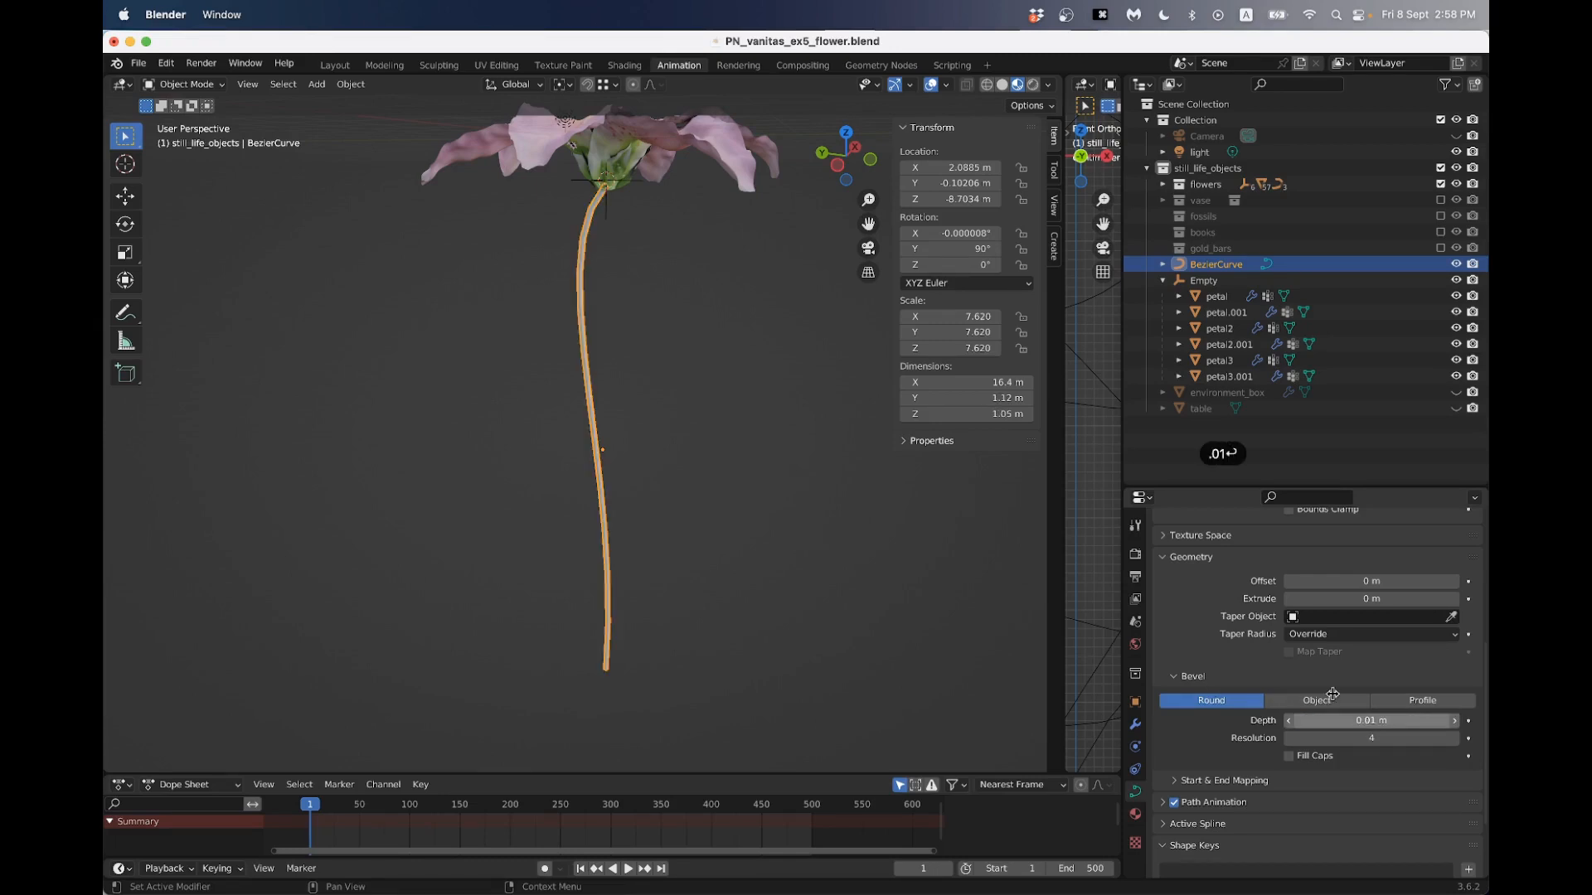
- In Edit Mode, rotate the stem curve's upper control point to a nearly vertical direction under the flower base, and return to Object Mode
{"action": "left_click", "coordinate": [548, 323]}
{"action": "scroll", "coordinate": [562, 315], "scroll_direction": "up", "scroll_amount": 2}
{"action": "middle_click_drag", "start_coordinate": [560, 313], "coordinate": [597, 253]}
{"action": "scroll", "coordinate": [590, 290], "scroll_direction": "down", "scroll_amount": 5}
{"action": "scroll", "coordinate": [589, 255], "scroll_direction": "up", "scroll_amount": 5}
{"action": "left_click", "coordinate": [589, 251]}
{"action": "scroll", "coordinate": [594, 230], "scroll_direction": "down", "scroll_amount": 3}
{"action": "key", "text": "Tab"}
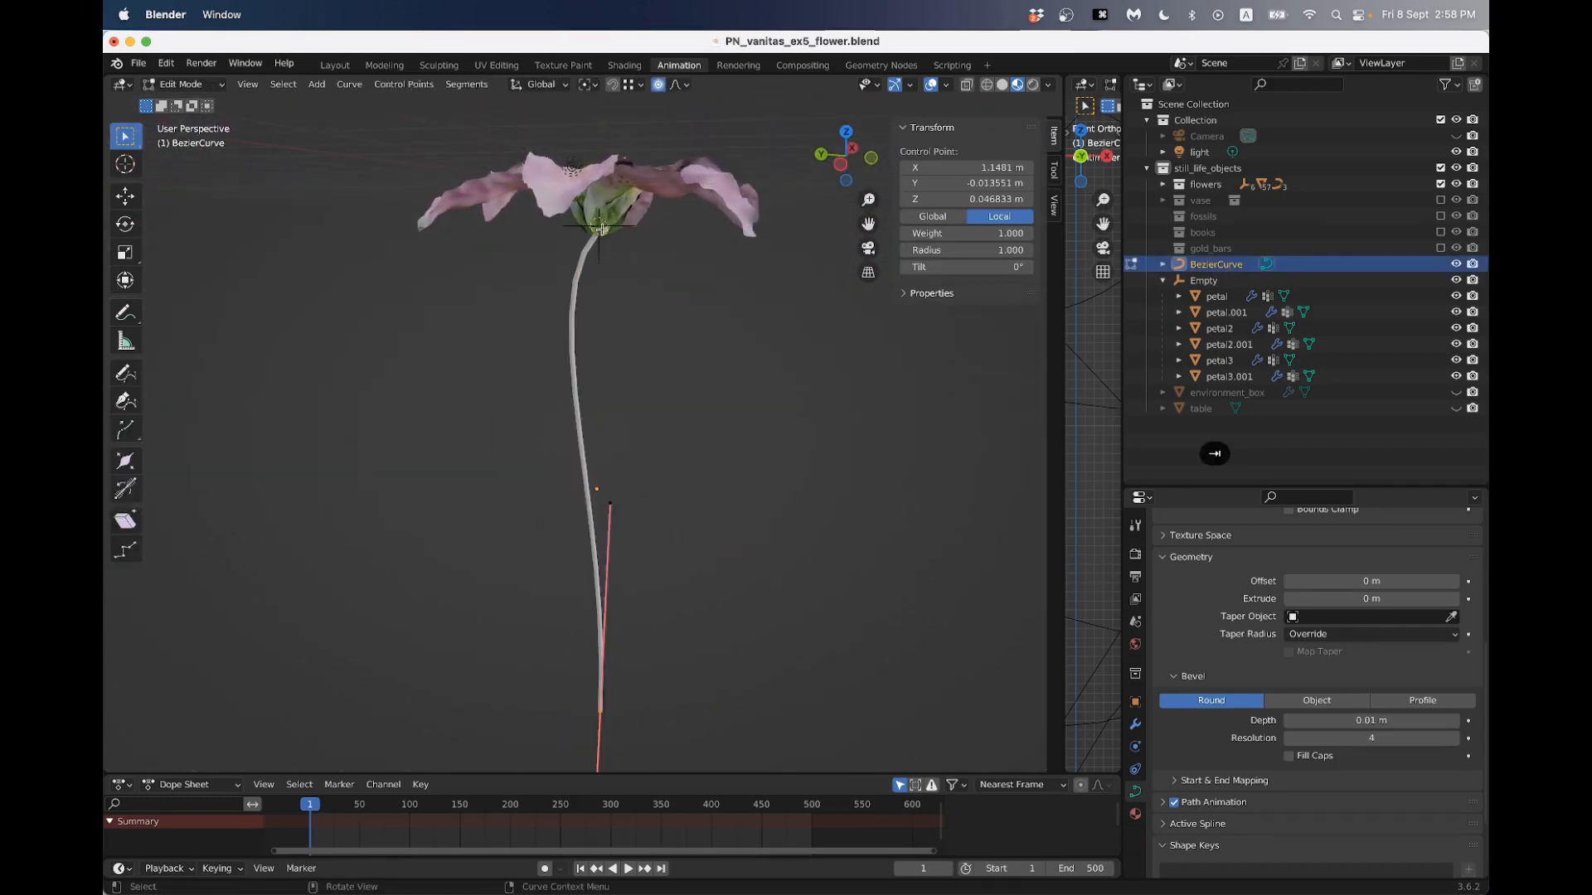
{"action": "left_click", "coordinate": [600, 229]}
{"action": "key", "text": "r"}
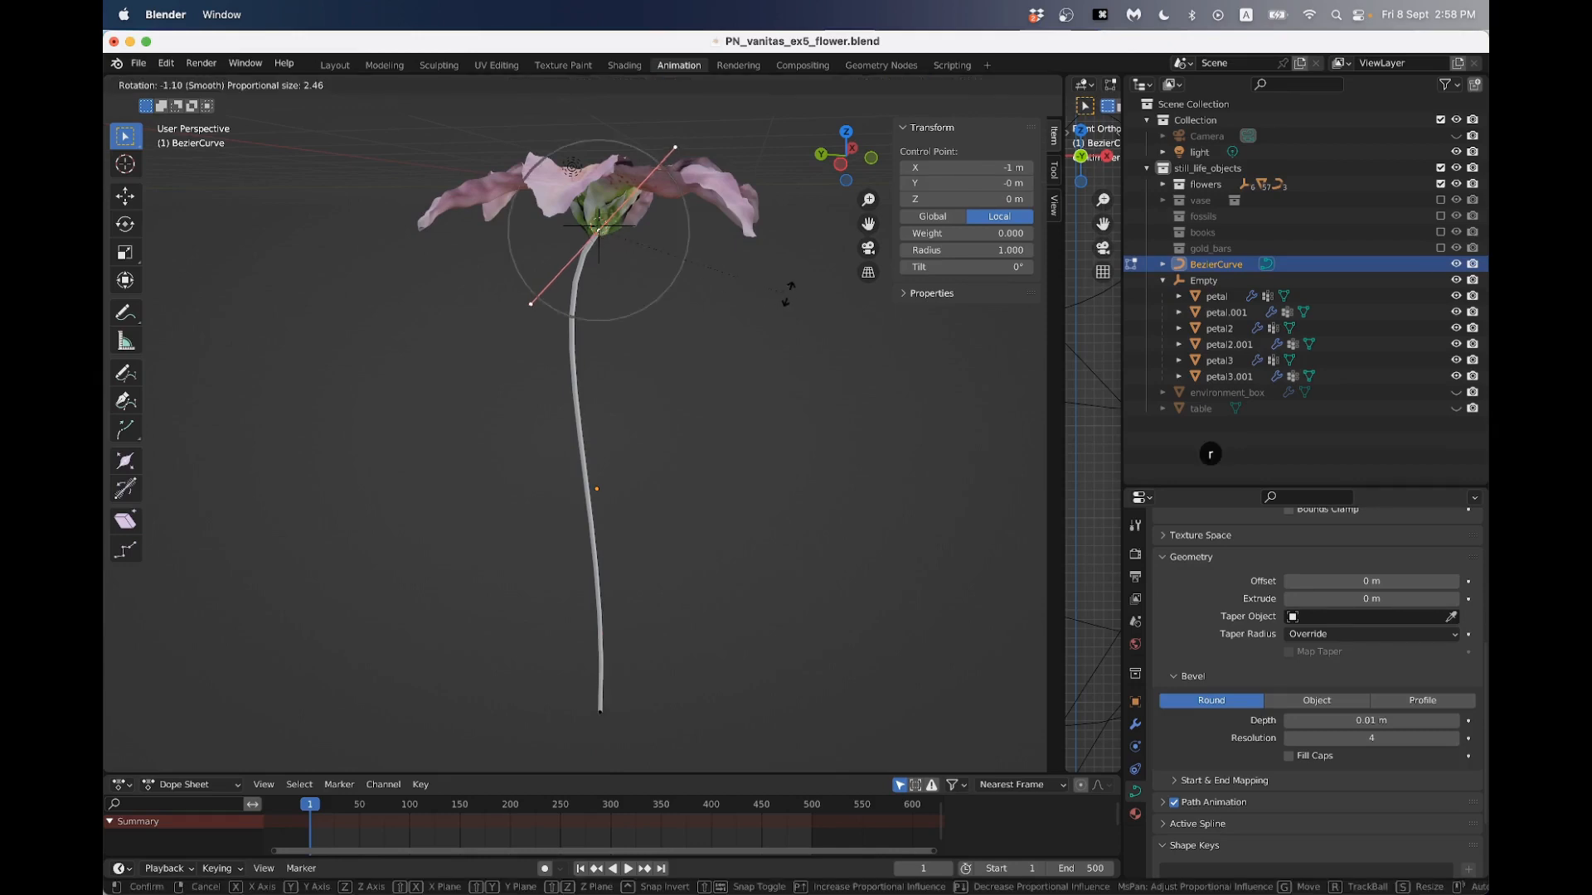
{"action": "left_click", "coordinate": [710, 179]}
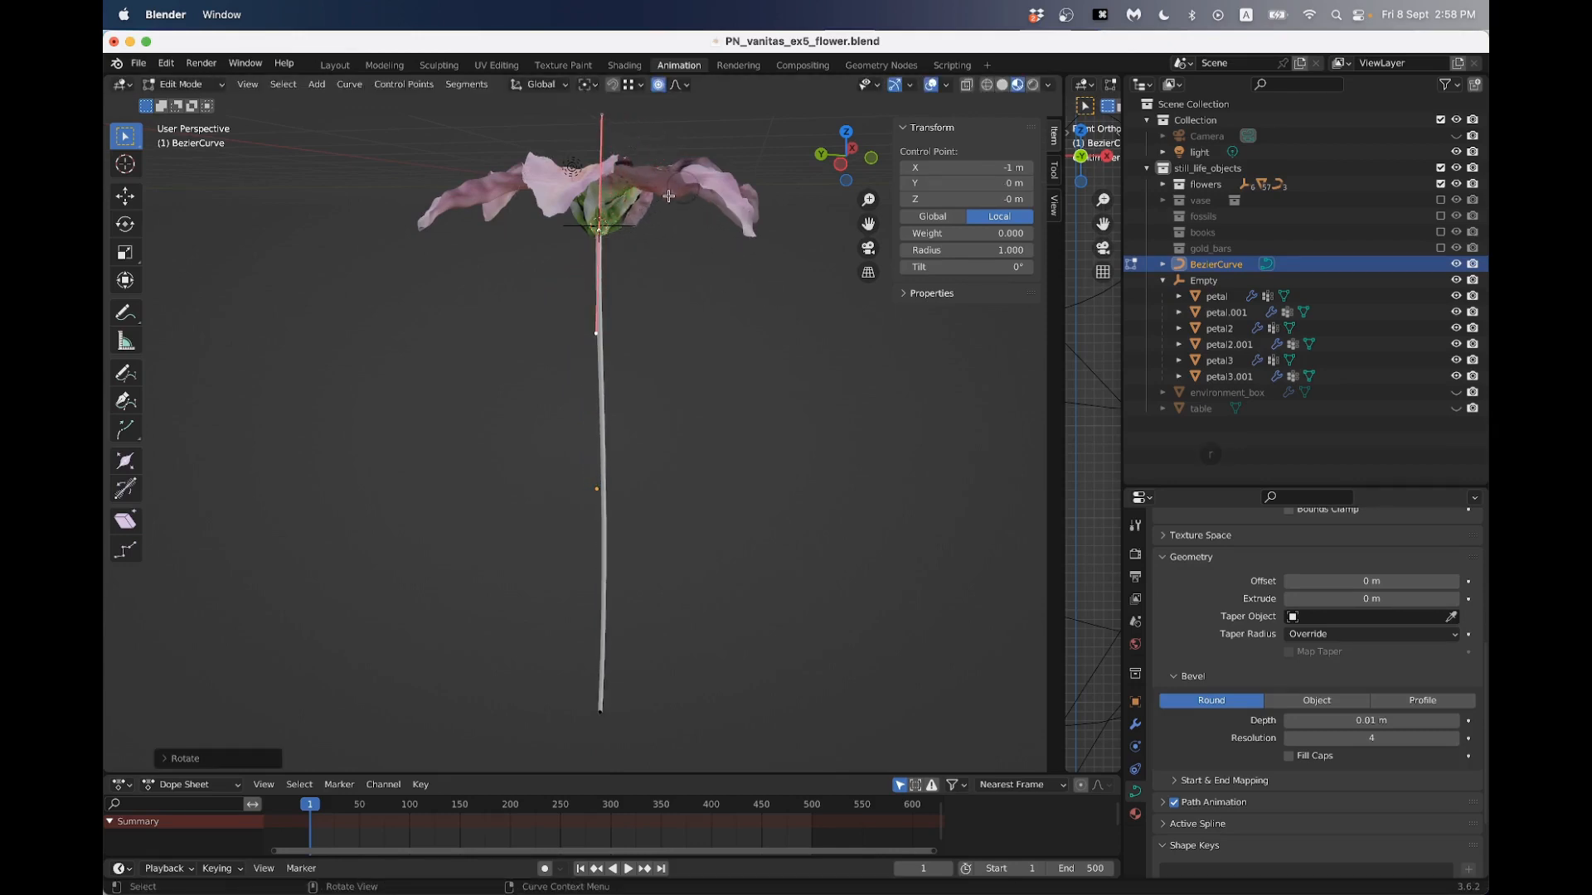
{"action": "middle_click_drag", "start_coordinate": [706, 184], "coordinate": [493, 230]}
{"action": "key", "text": "Tab"}
{"action": "middle_click_drag", "start_coordinate": [490, 292], "coordinate": [652, 272]}
{"action": "left_click", "coordinate": [678, 328]}
{"action": "middle_click_drag", "start_coordinate": [678, 329], "coordinate": [580, 387]}
- Switch to Chrome, view the Lily 'Dizzy' photo in the Wikipedia Lilium article to examine the stem, and return to Blender
{"action": "key", "text": "super+Tab"}
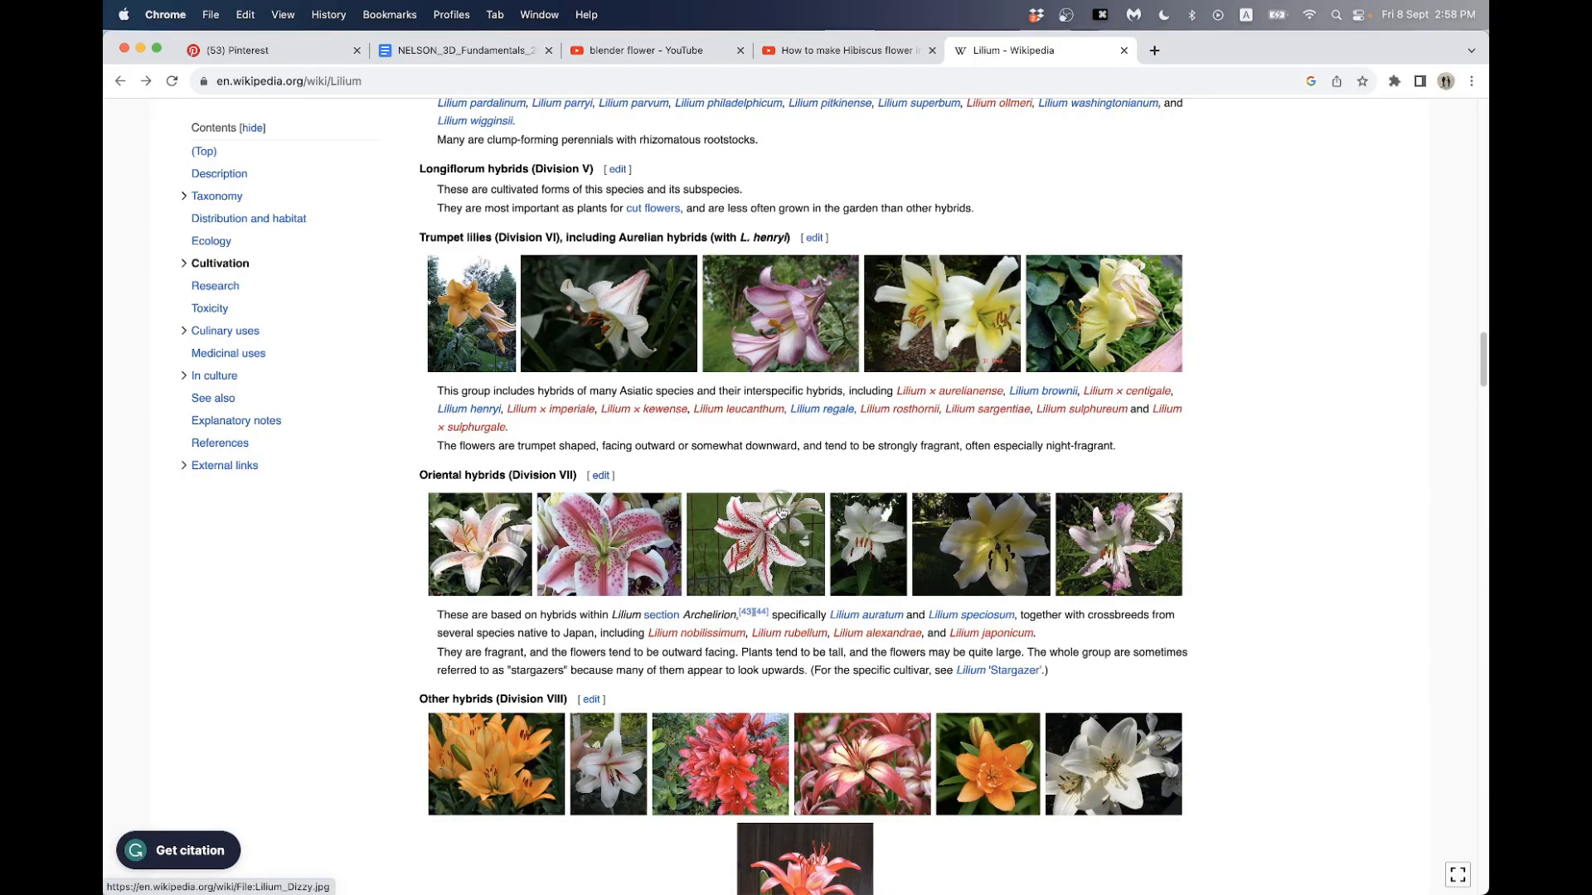
{"action": "left_click", "coordinate": [779, 506]}
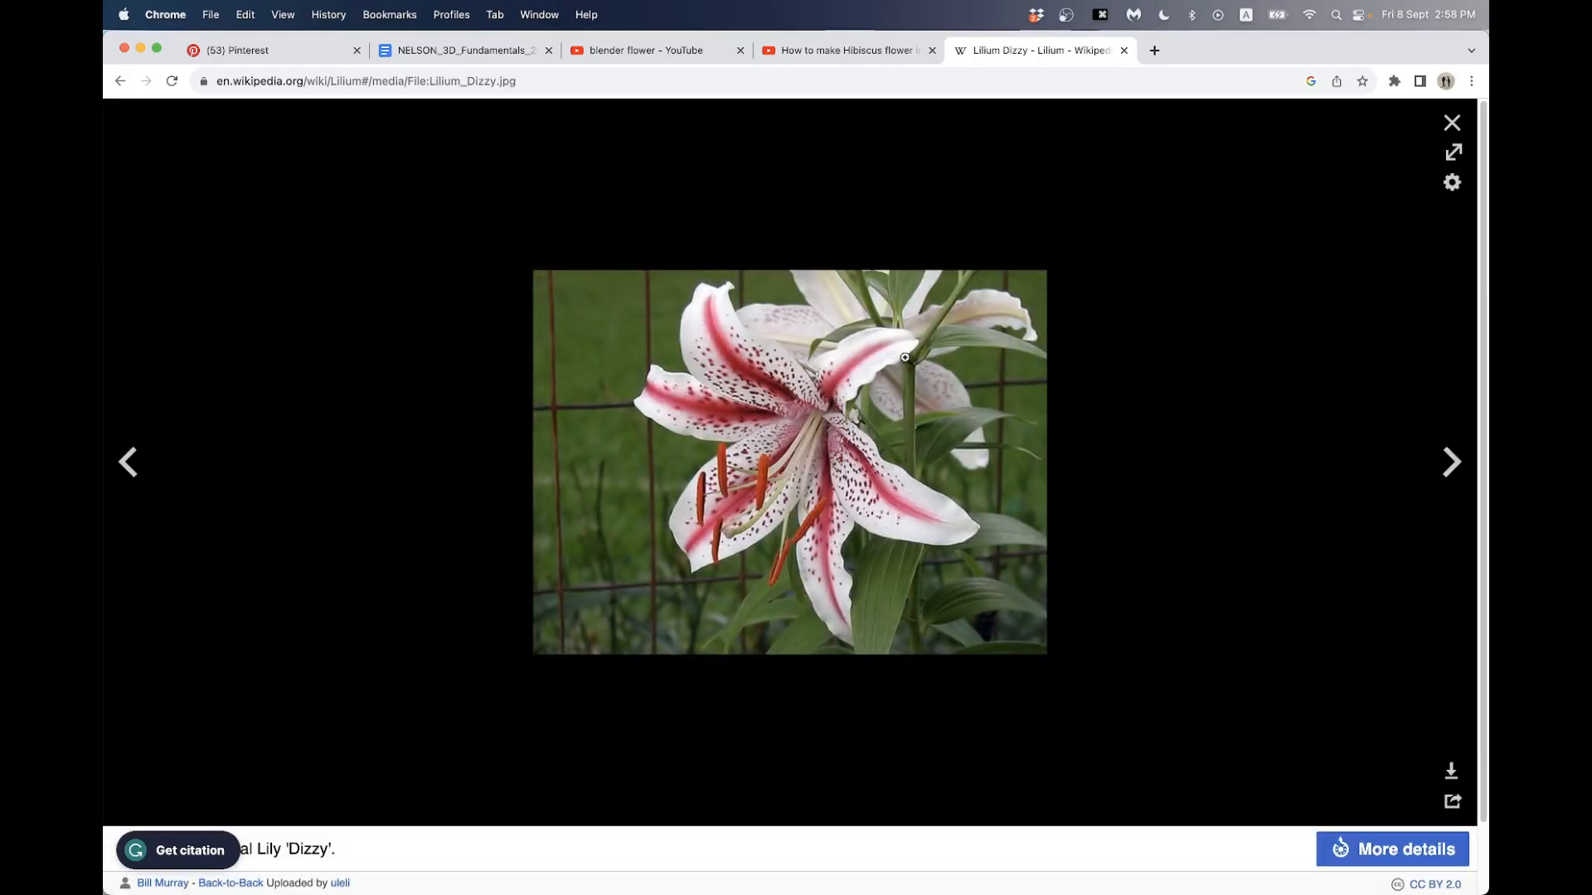
{"action": "key", "text": "super+Tab"}
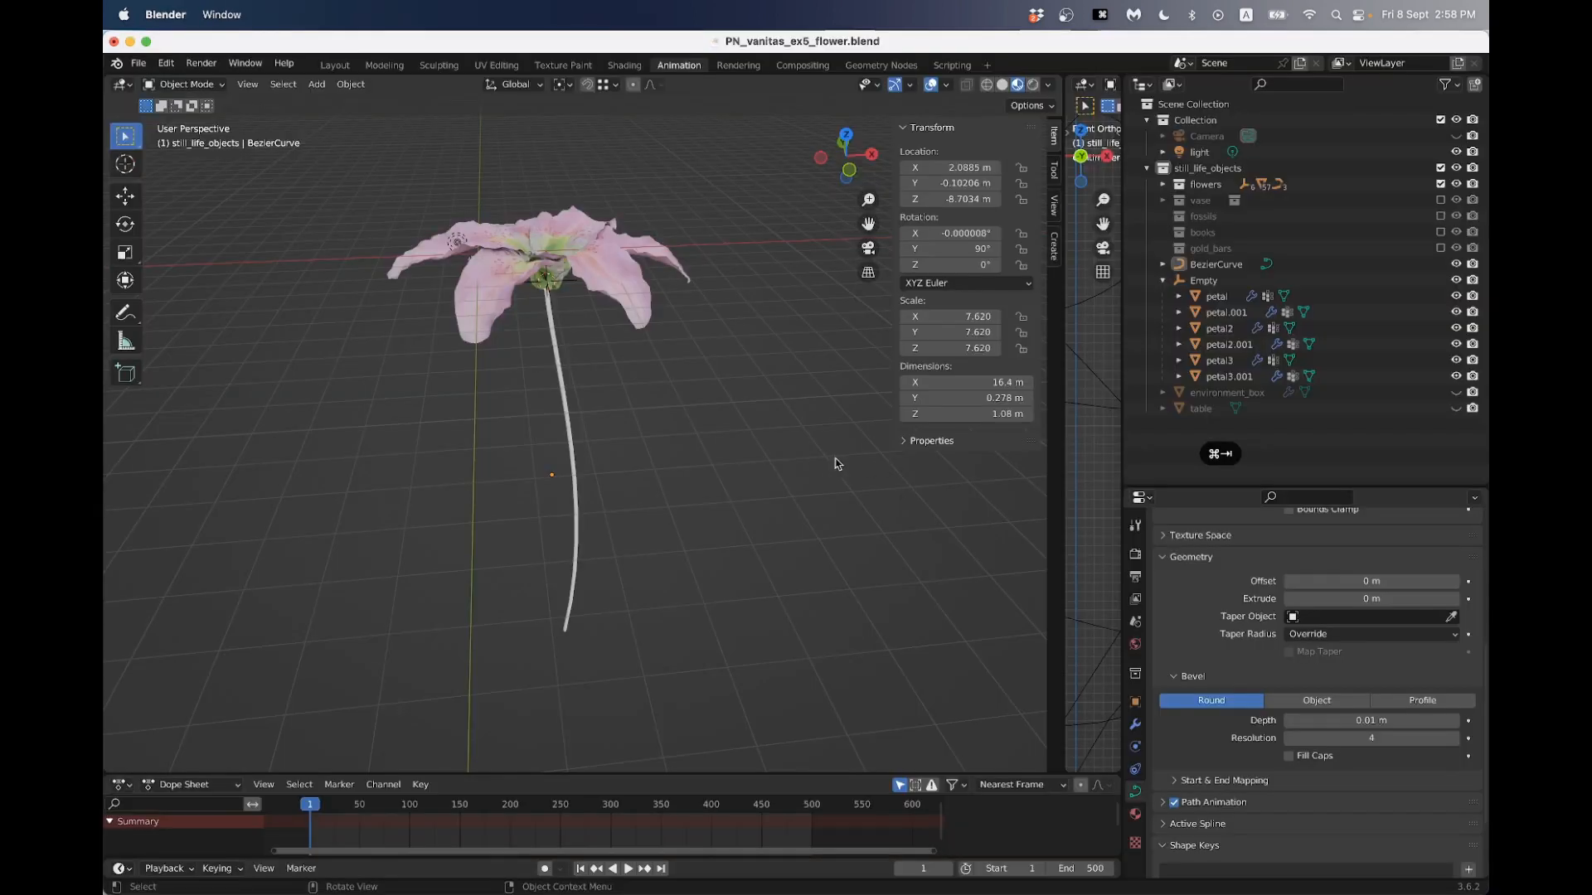
- Thicken the stem curve by setting its bevel depth to 0.02 m
{"action": "left_click", "coordinate": [577, 430]}
{"action": "left_click", "coordinate": [1321, 720]}
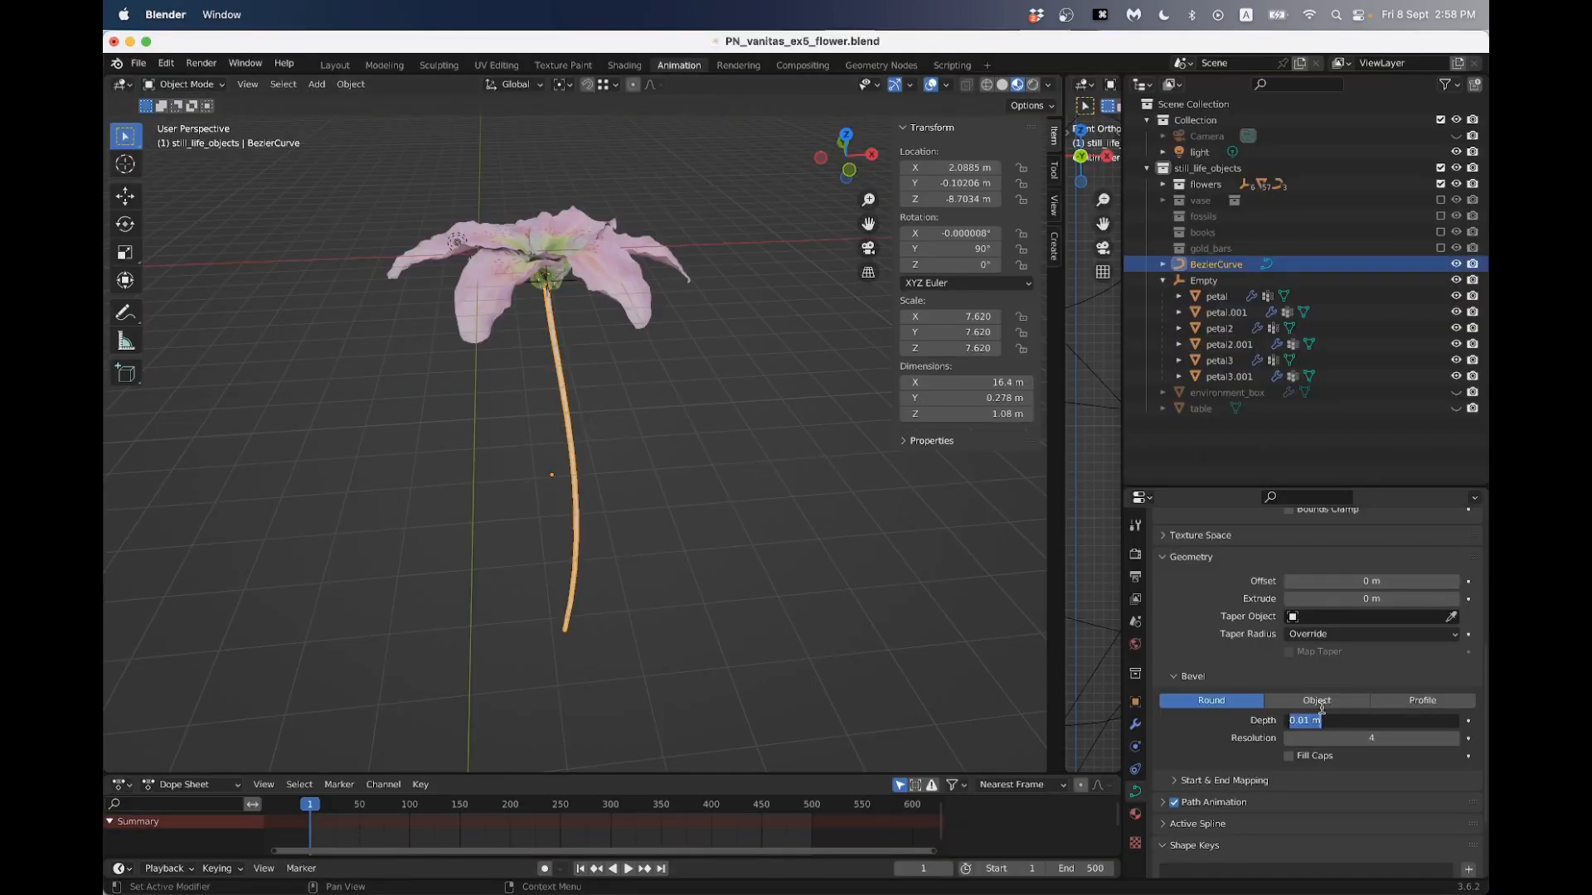
{"action": "type", "text": ".02"}
{"action": "key", "text": "Return"}
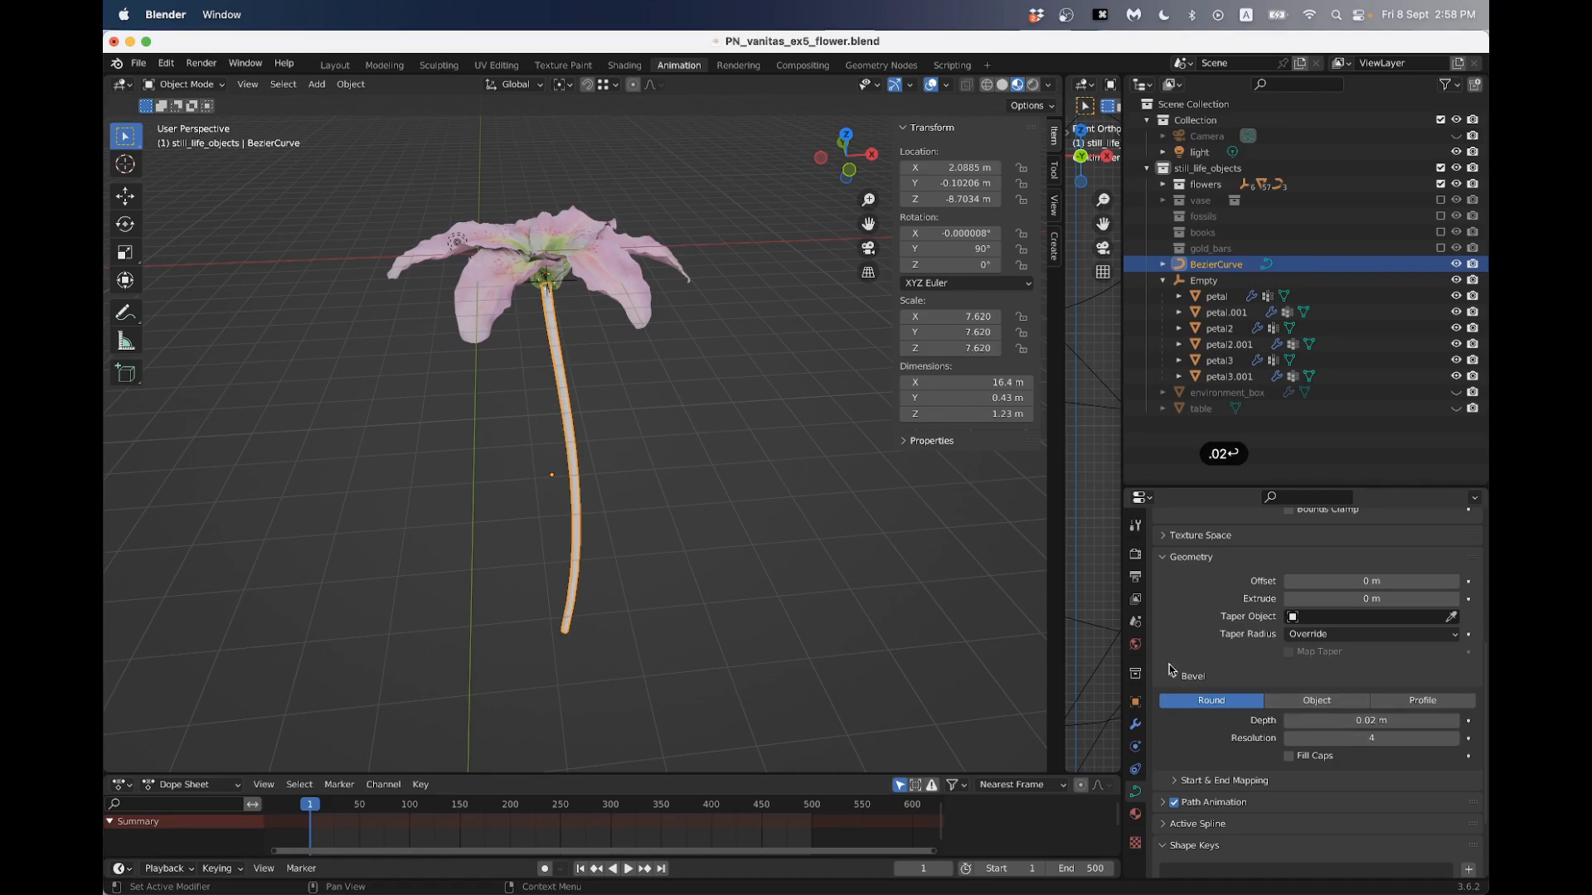
{"action": "left_click", "coordinate": [758, 491]}
{"action": "middle_click_drag", "start_coordinate": [758, 491], "coordinate": [641, 482]}
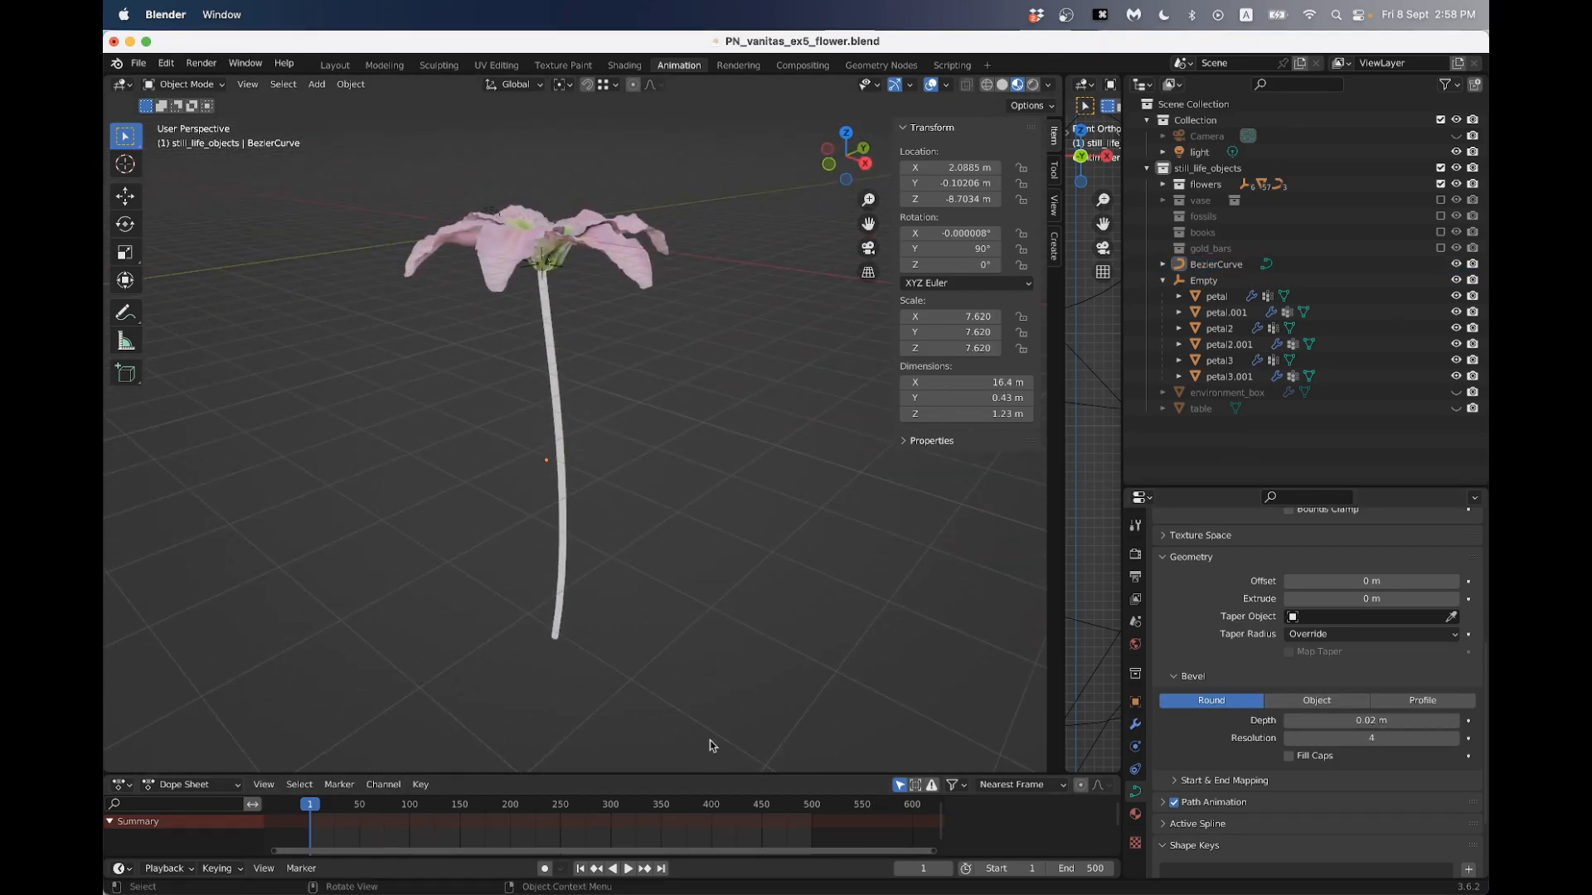
- Switch to the Shading workspace and create a new material for the stem curve
{"action": "left_click", "coordinate": [615, 71]}
{"action": "scroll", "coordinate": [683, 367], "scroll_direction": "down", "scroll_amount": 4}
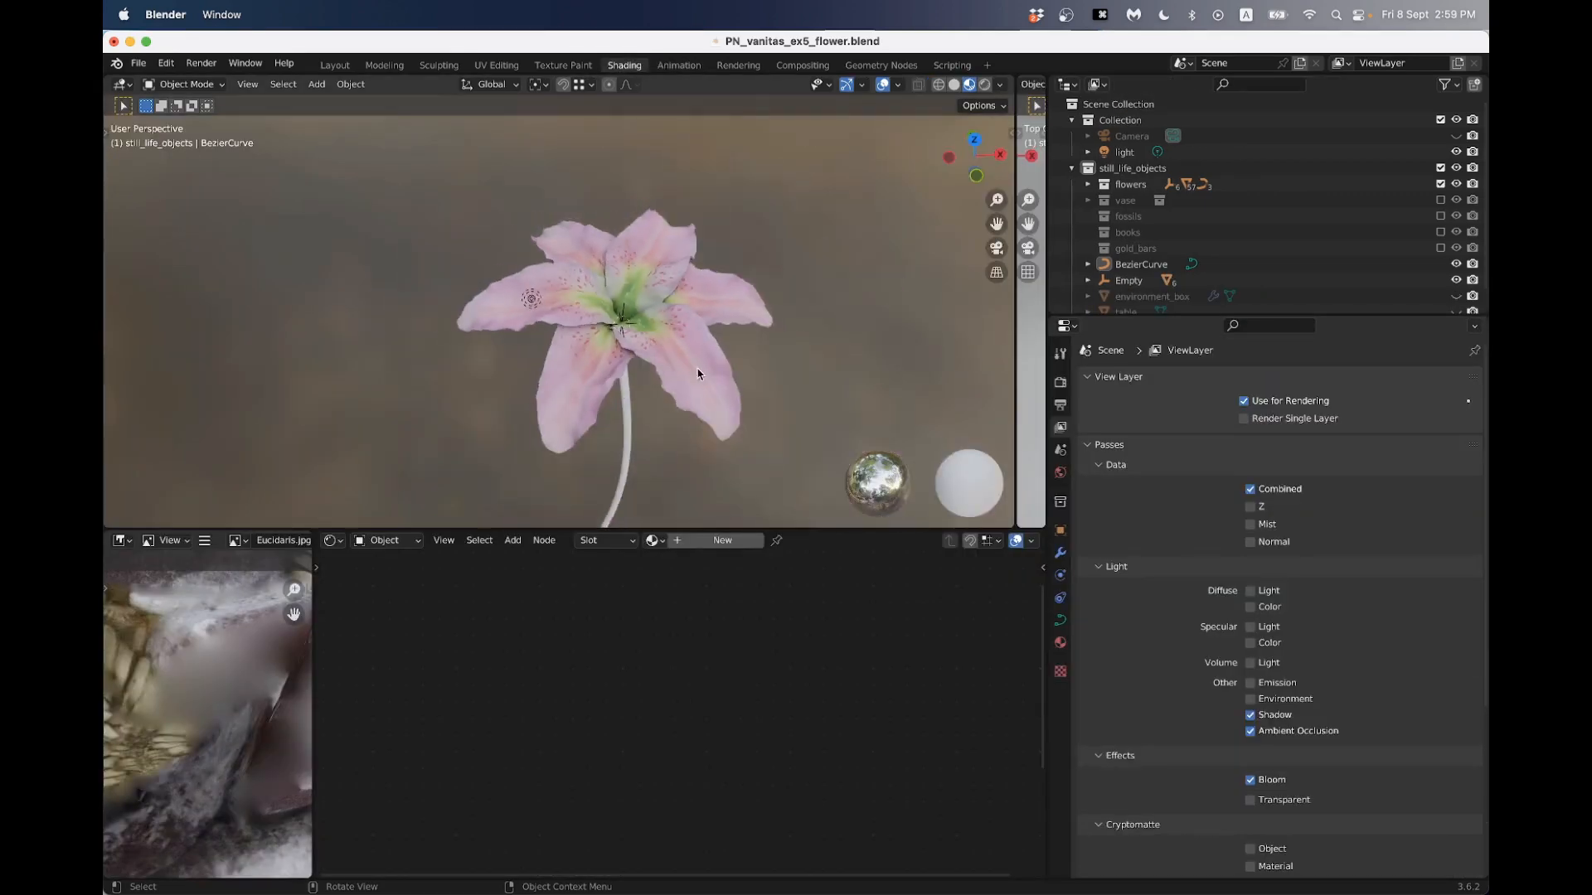
{"action": "middle_click_drag", "start_coordinate": [683, 367], "coordinate": [519, 342]}
{"action": "middle_click_drag", "start_coordinate": [600, 413], "coordinate": [602, 212], "text": "shift"}
{"action": "left_click", "coordinate": [605, 213]}
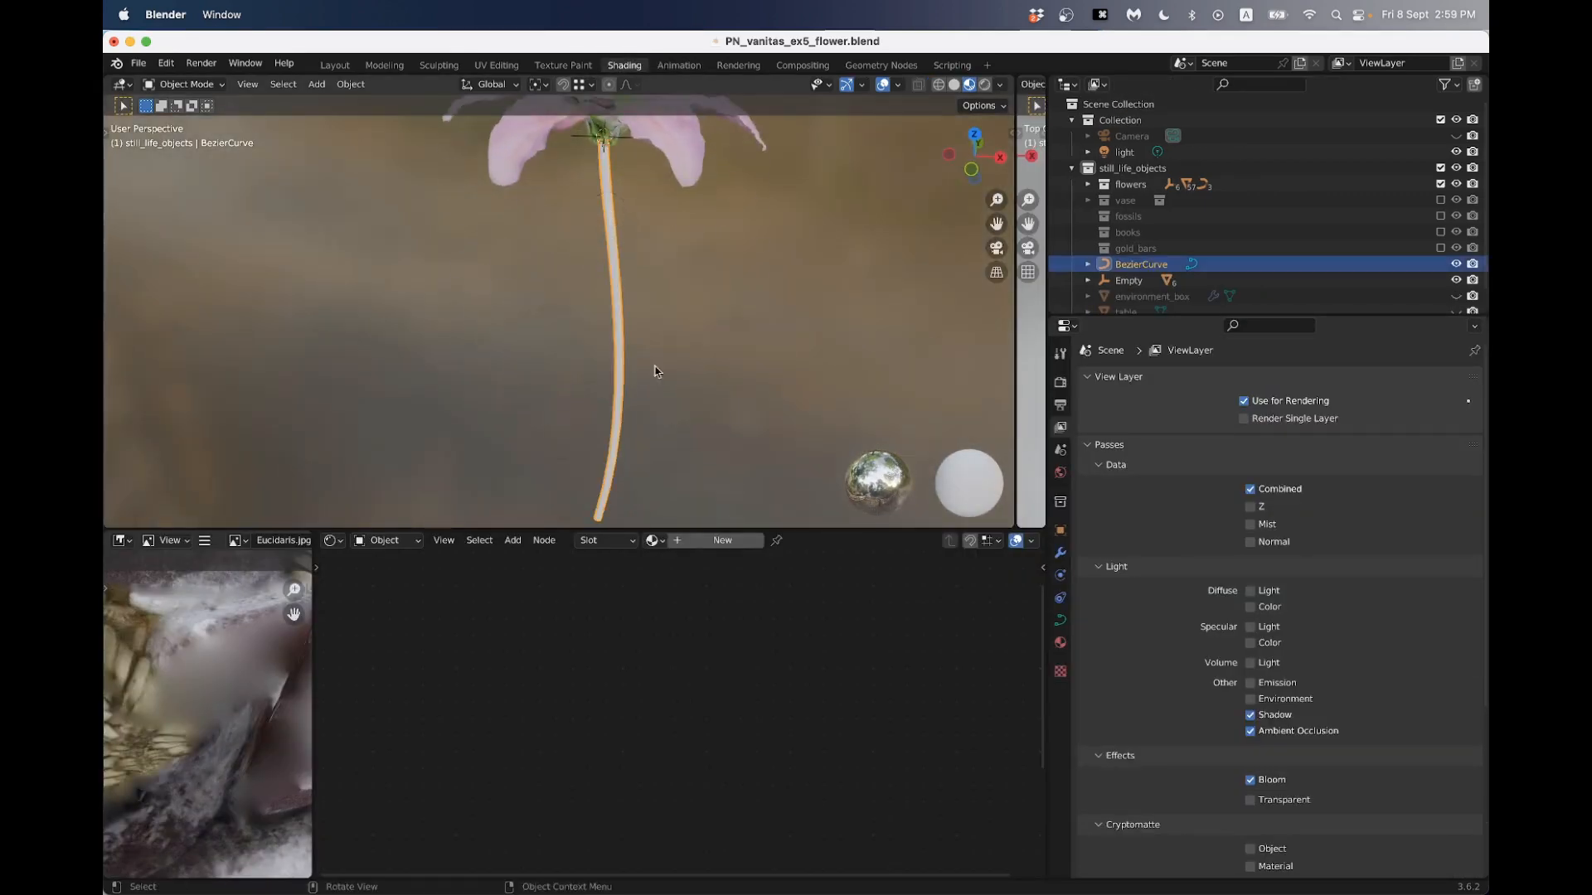
{"action": "scroll", "coordinate": [613, 610], "scroll_direction": "down", "scroll_amount": 4}
{"action": "middle_click_drag", "start_coordinate": [611, 611], "coordinate": [519, 633]}
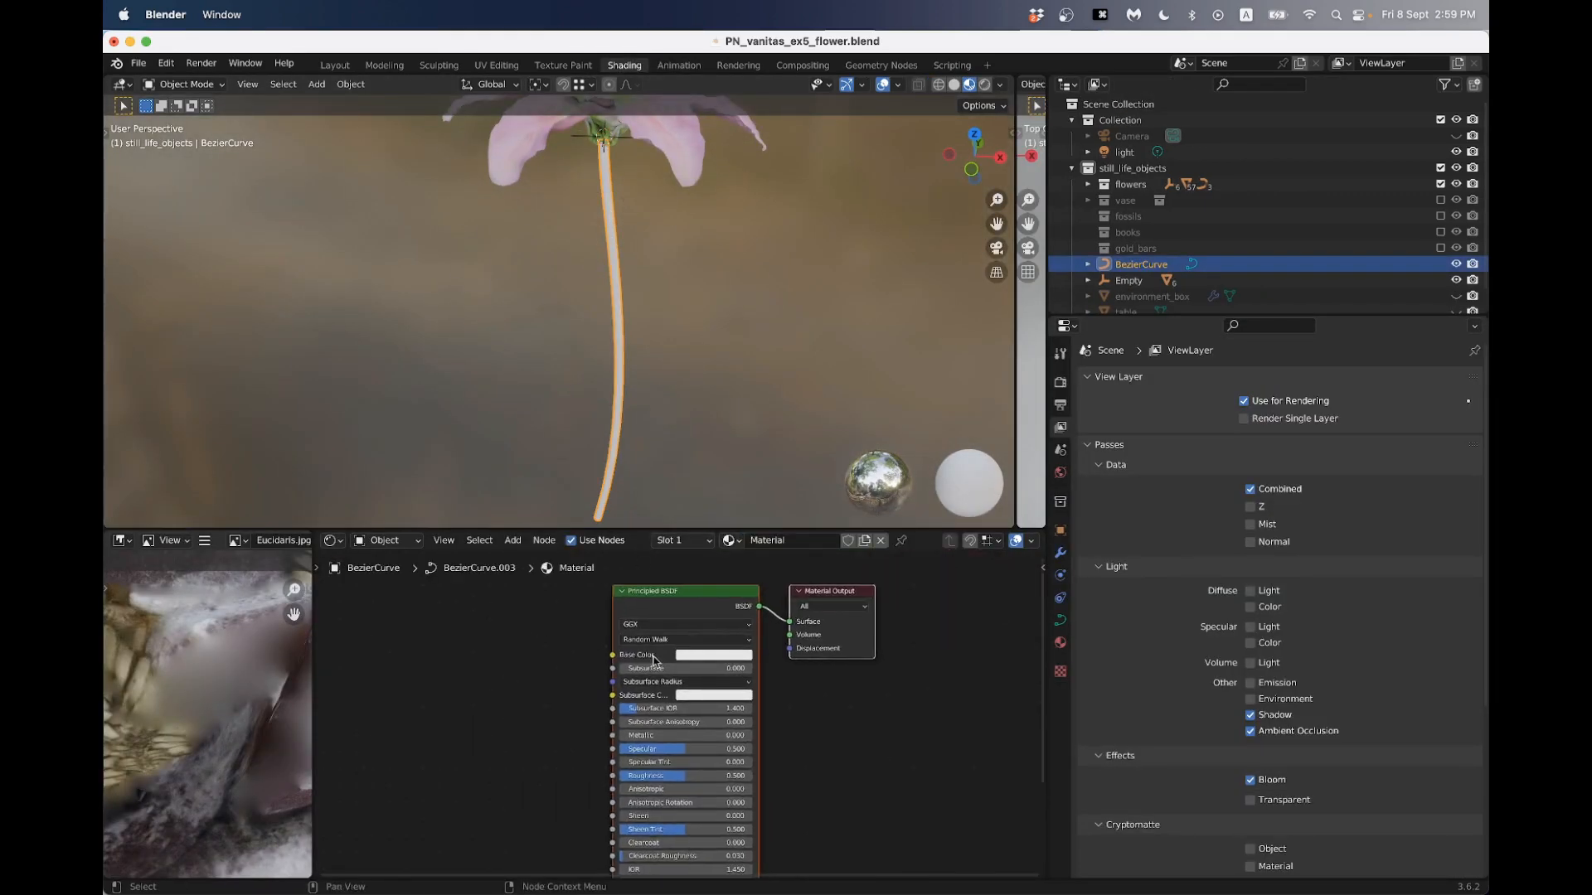
- Set the stem material's base color to a bright green with a hue of about 0.337
{"action": "left_click", "coordinate": [688, 660]}
{"action": "left_click", "coordinate": [701, 504]}
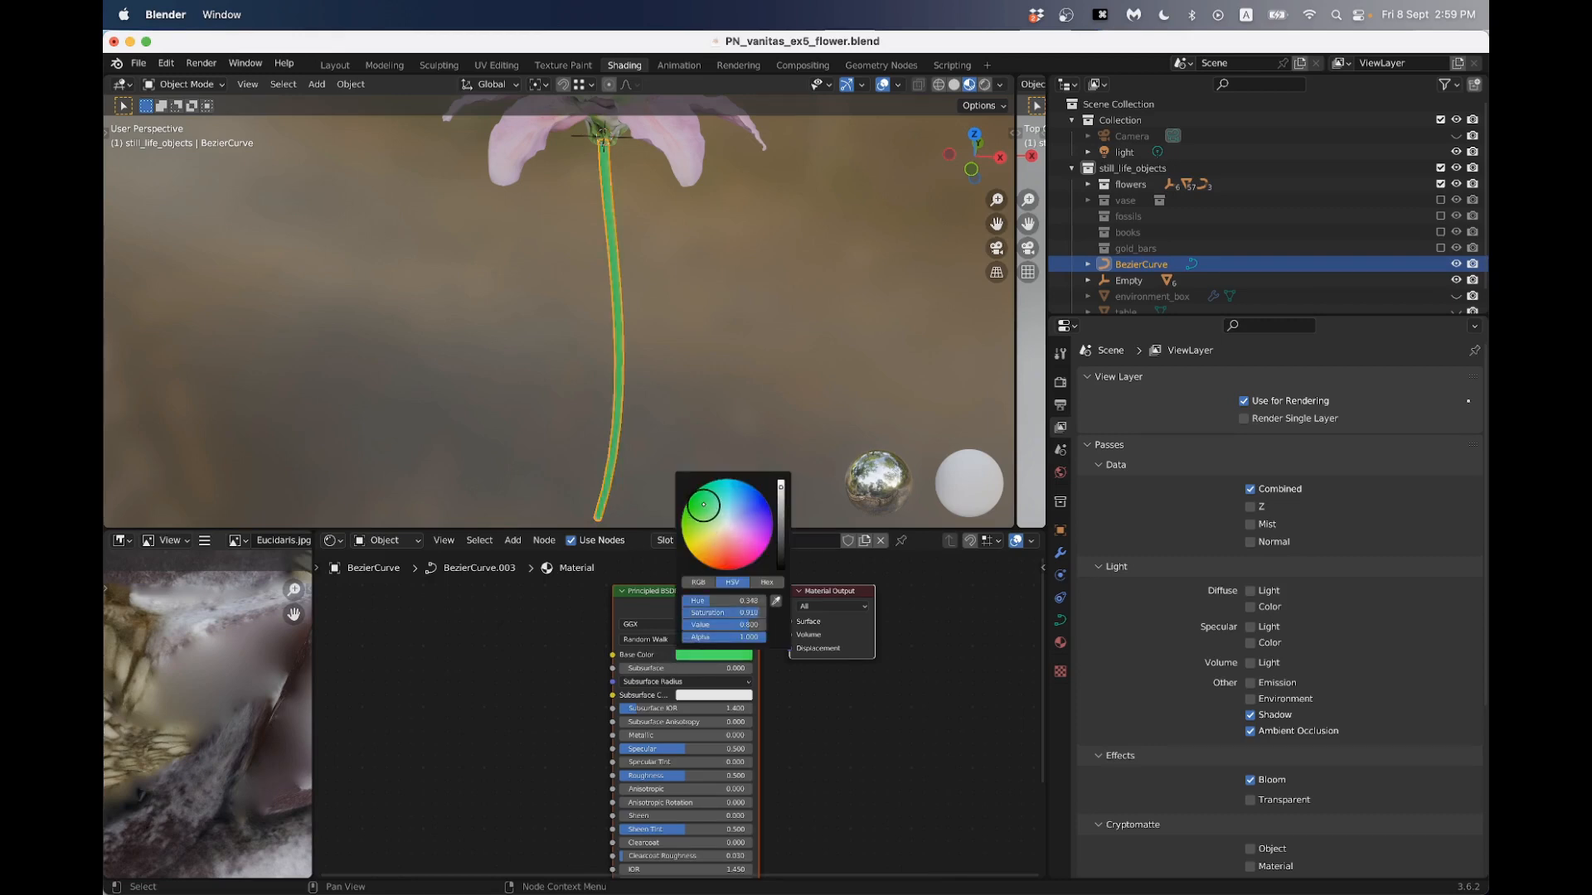
{"action": "left_click_drag", "start_coordinate": [706, 509], "coordinate": [700, 504]}
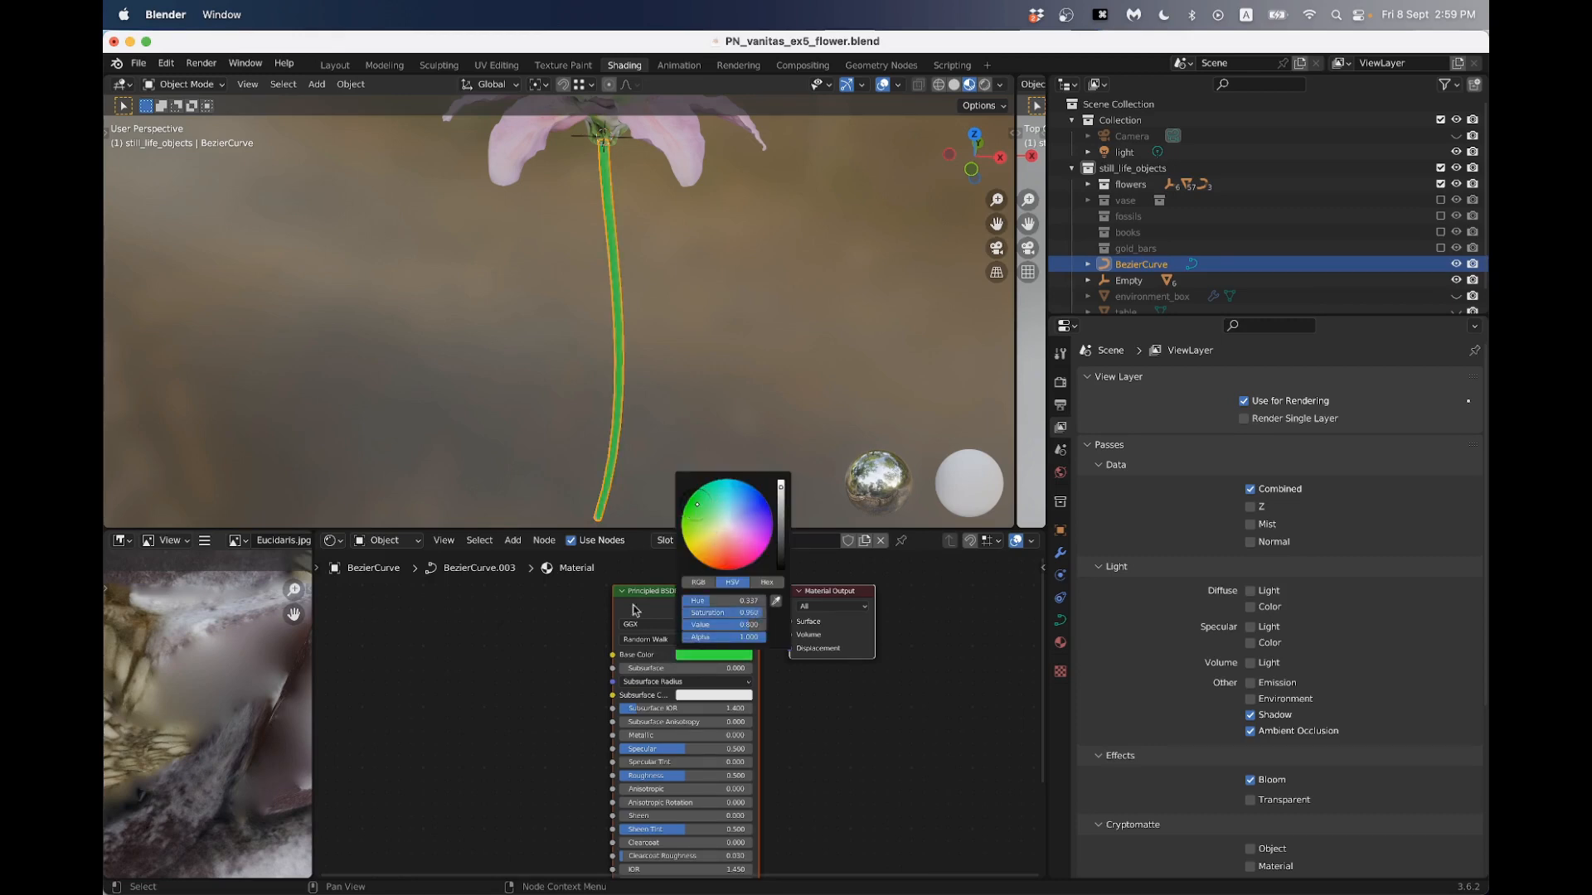
{"action": "scroll", "coordinate": [526, 668], "scroll_direction": "up", "scroll_amount": 1}
{"action": "scroll", "coordinate": [645, 401], "scroll_direction": "up", "scroll_amount": 2}
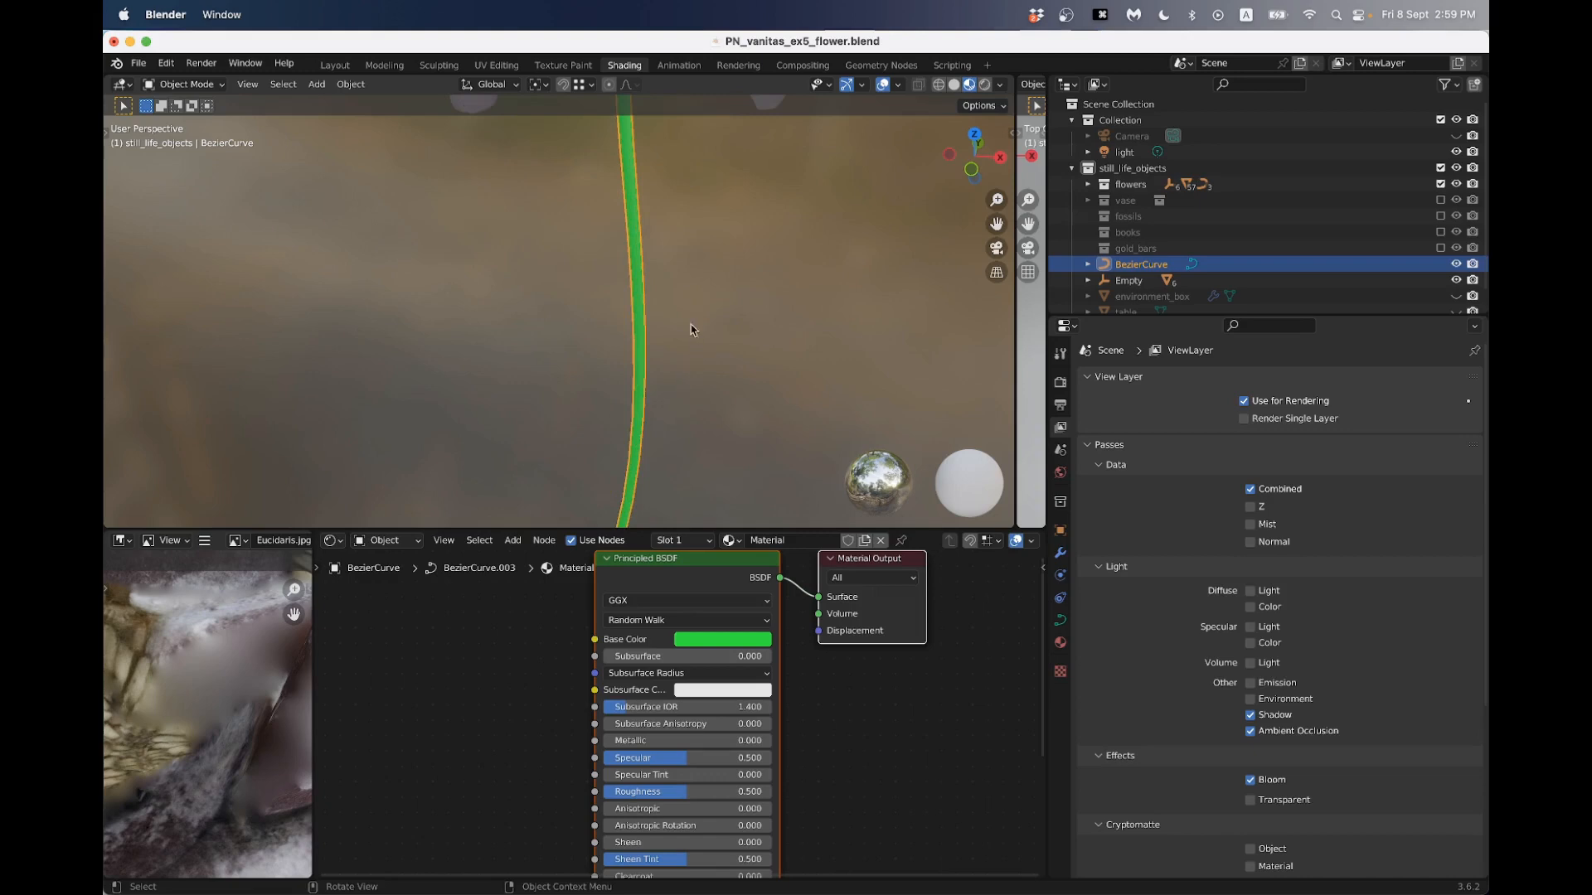
{"action": "scroll", "coordinate": [676, 336], "scroll_direction": "down", "scroll_amount": 3}
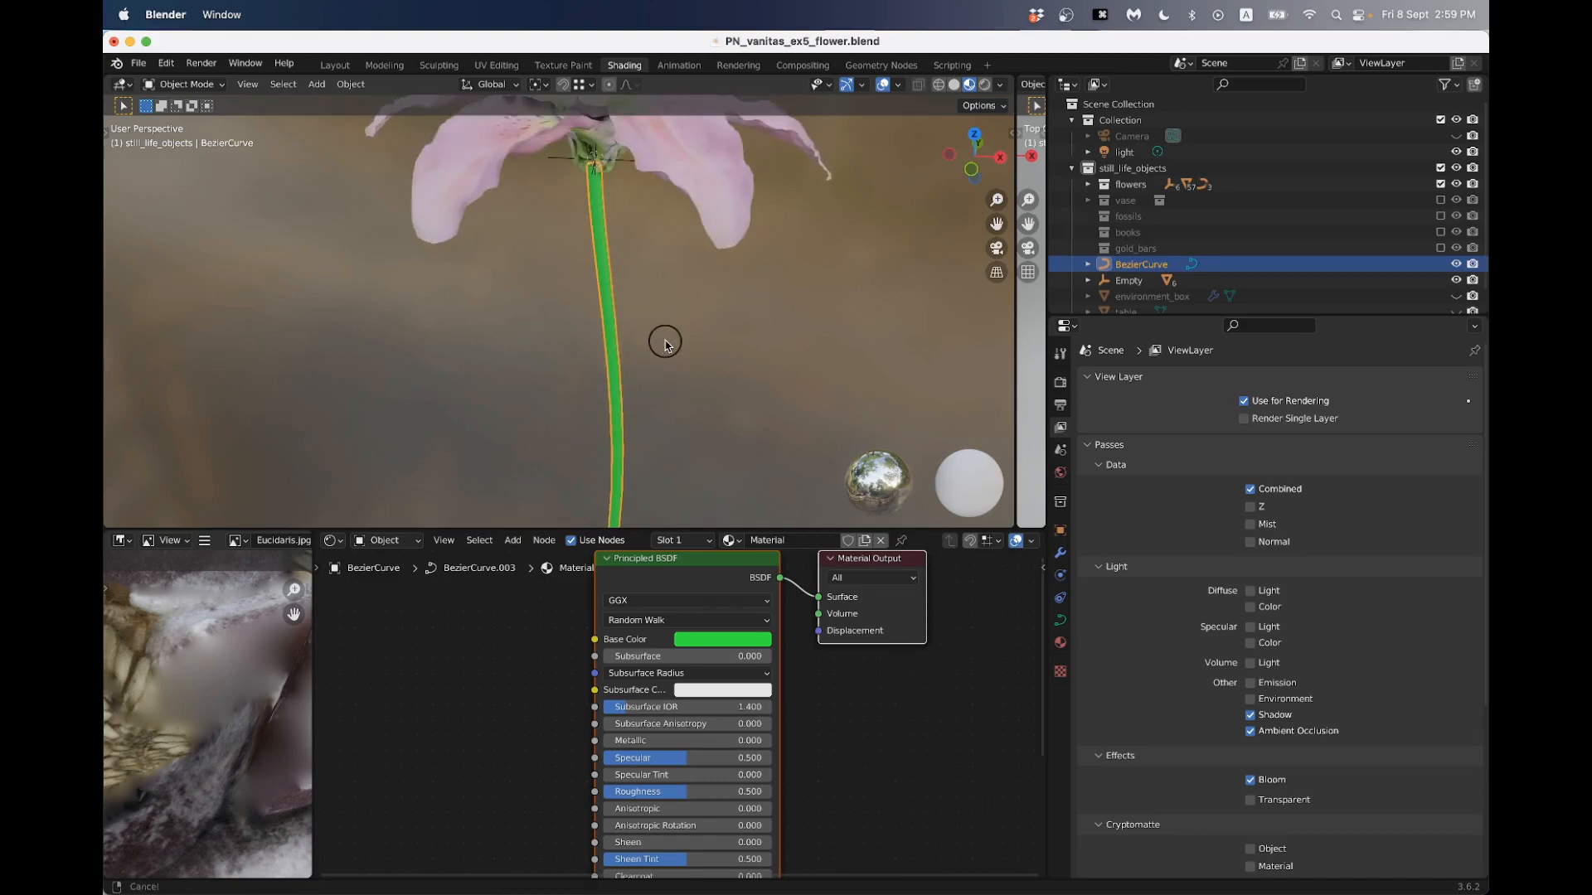
- Mute the stem's green base color by reducing its saturation and darkening it to a value of about 0.24
{"action": "left_click", "coordinate": [720, 639]}
{"action": "left_click_drag", "start_coordinate": [763, 585], "coordinate": [736, 584]}
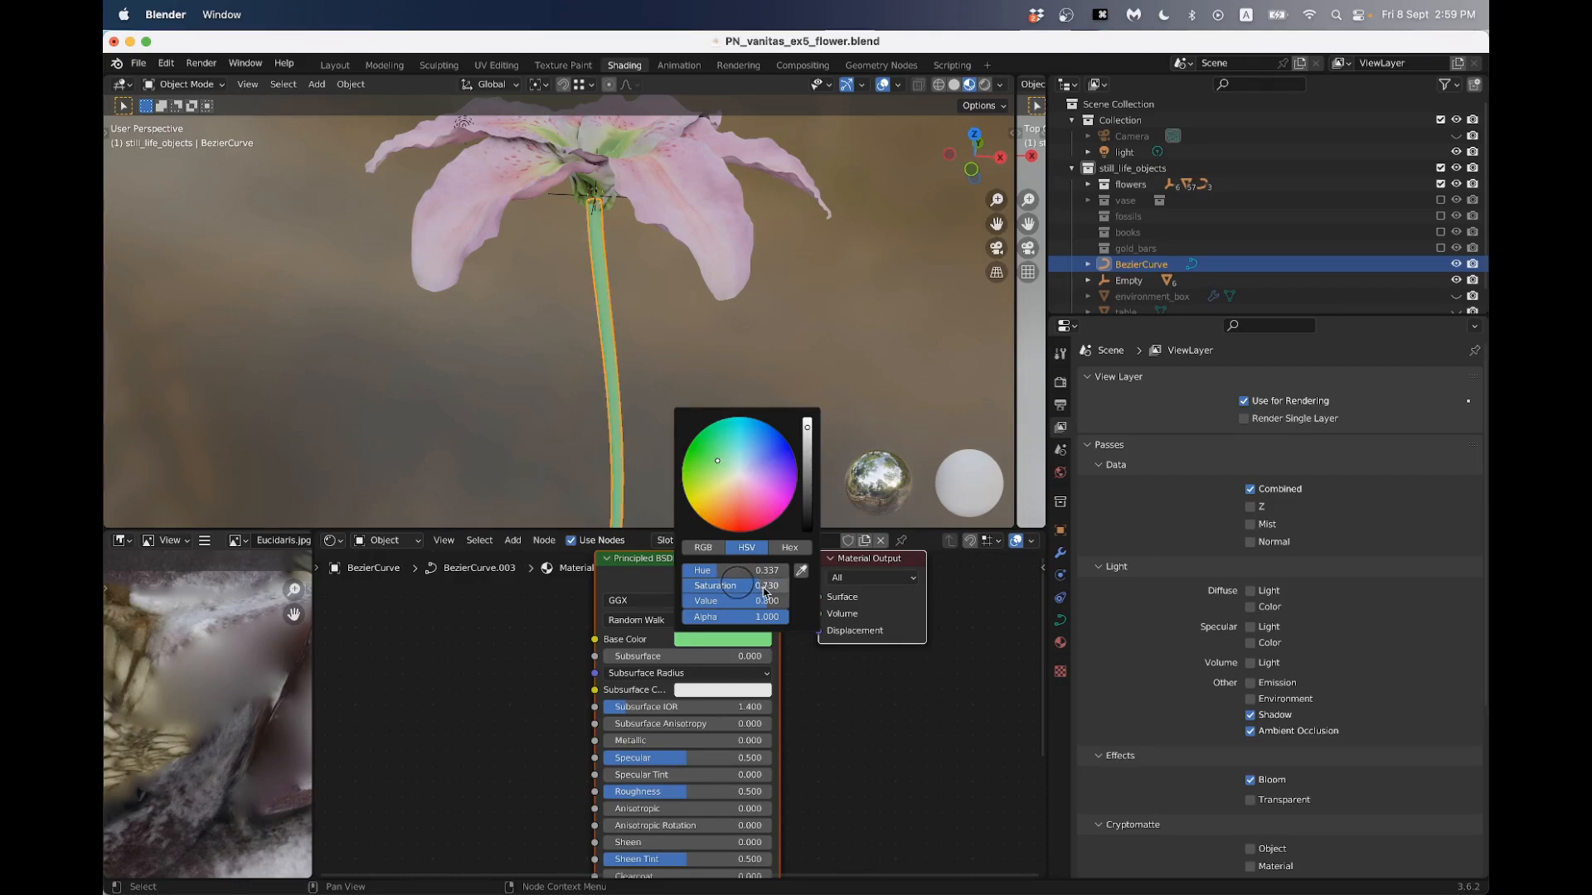
{"action": "left_click_drag", "start_coordinate": [812, 449], "coordinate": [807, 466]}
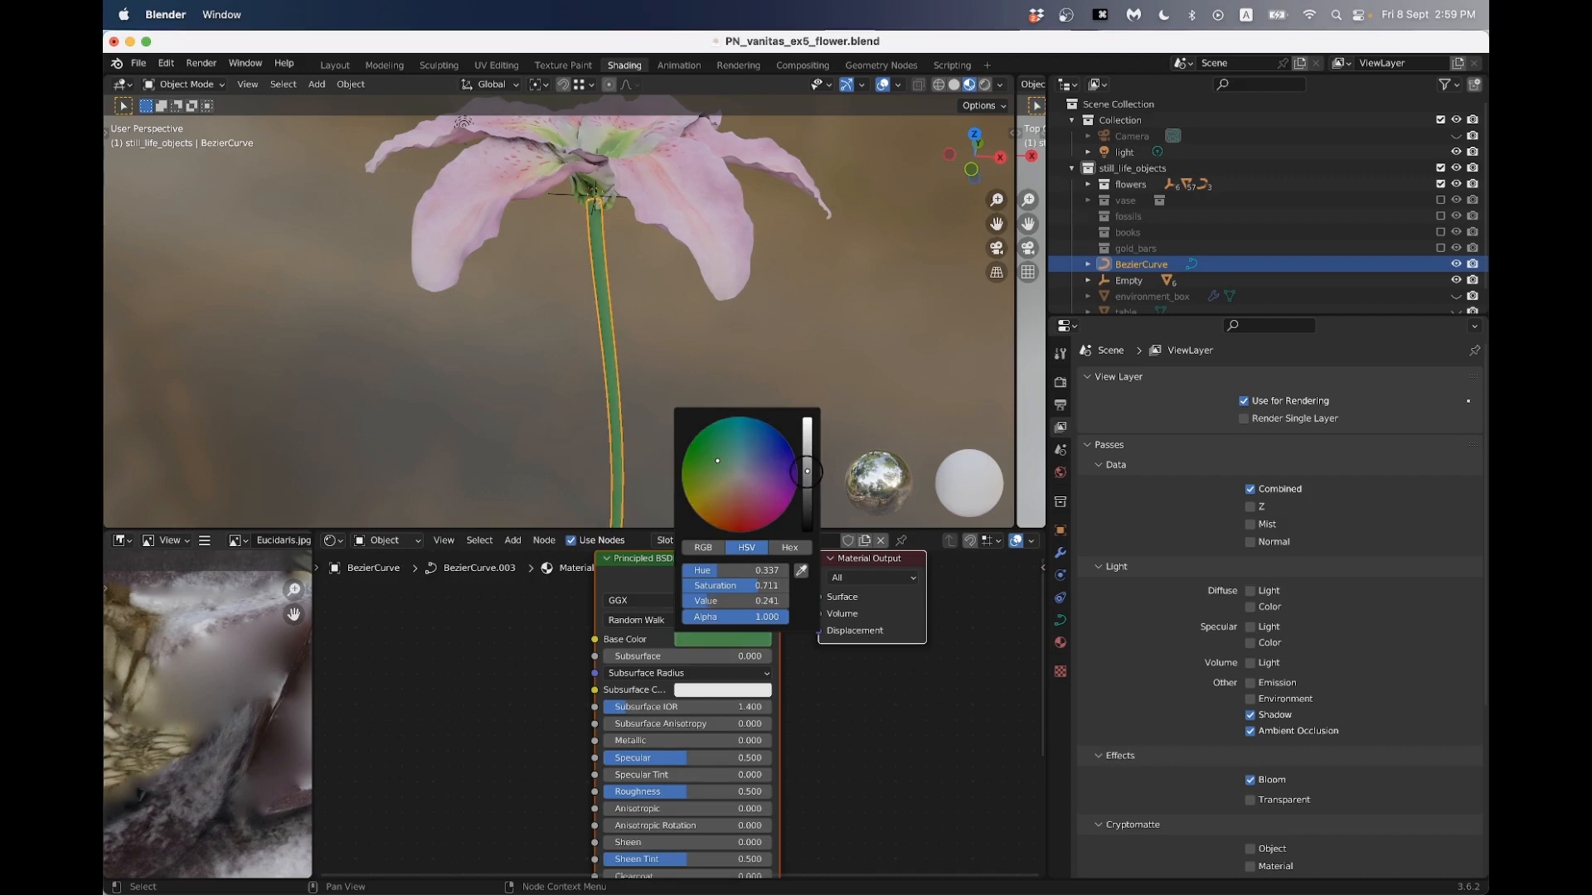
{"action": "left_click_drag", "start_coordinate": [739, 584], "coordinate": [724, 580]}
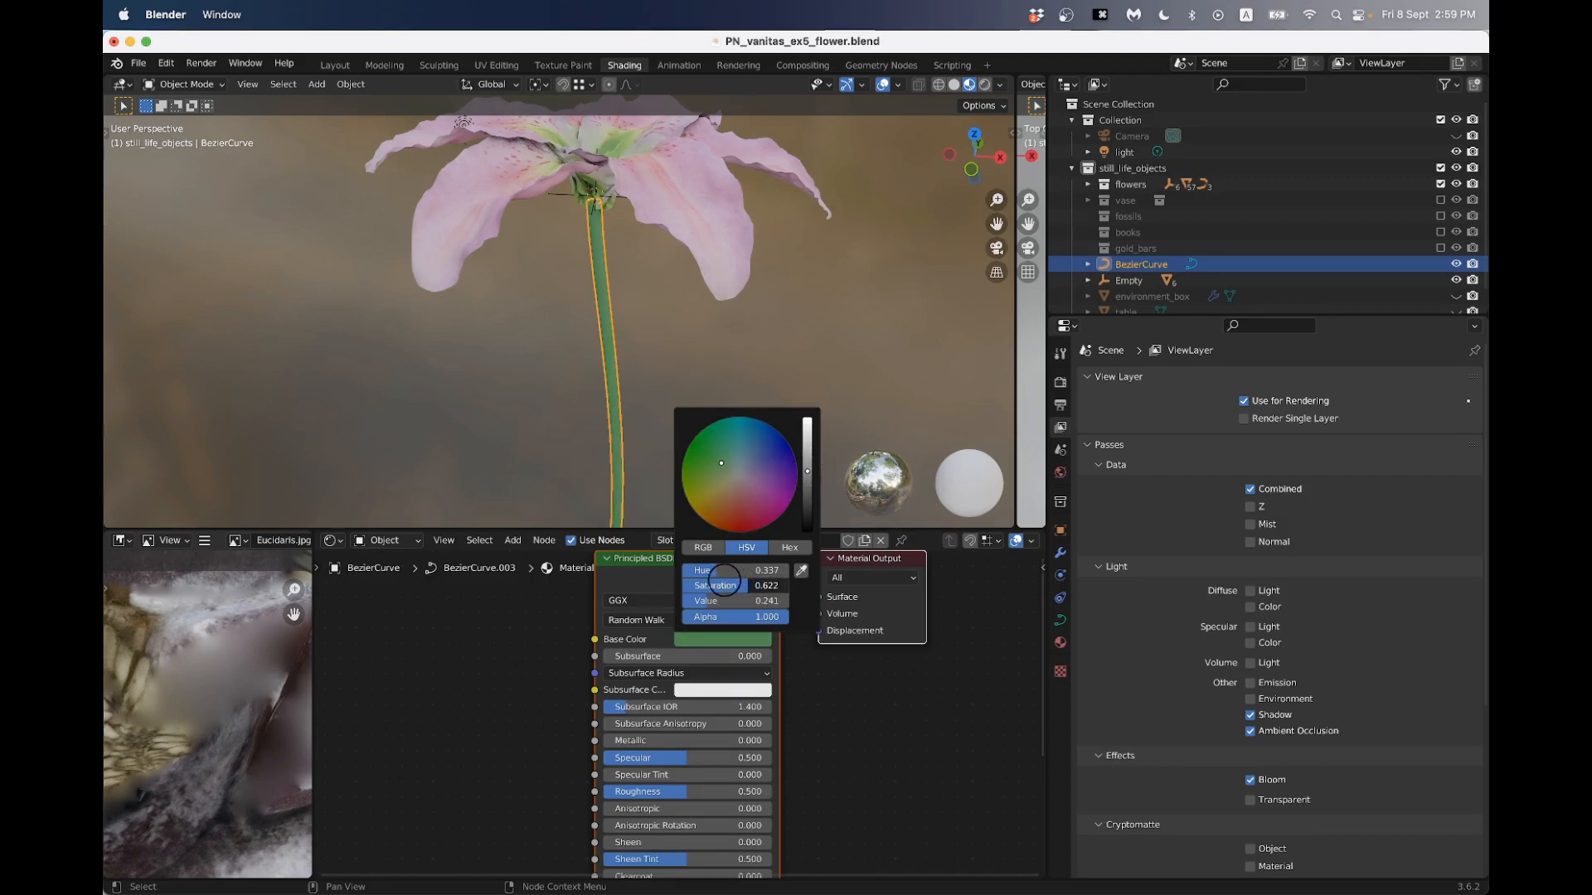
- Set the stem material's subsurface value to 0.05 and check the shaded stem beneath the flower
{"action": "left_click", "coordinate": [667, 657]}
{"action": "type", "text": ".05"}
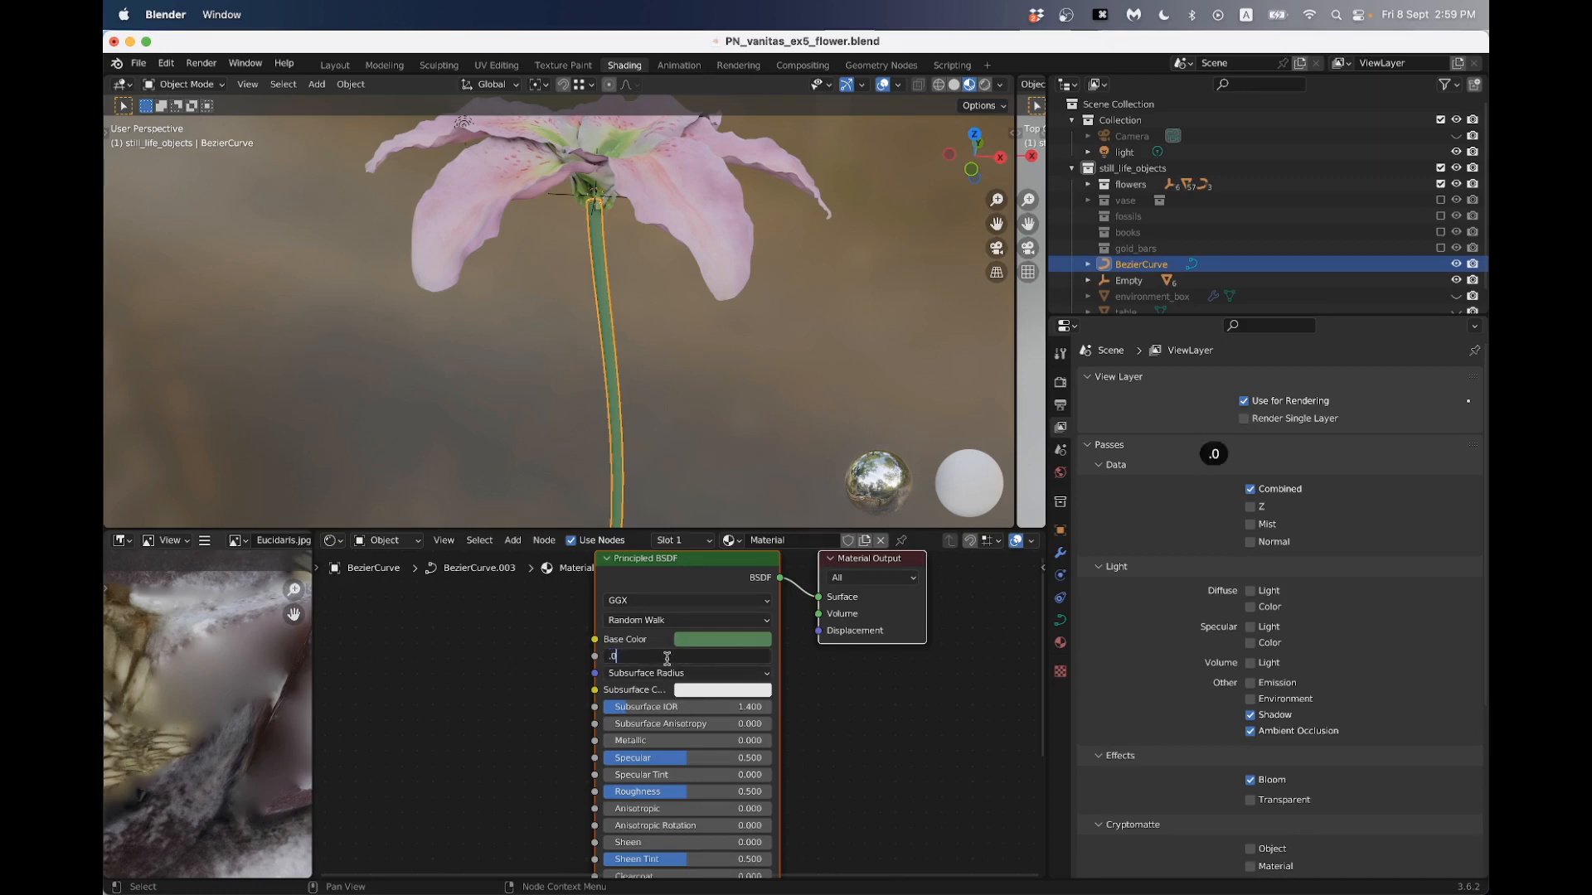
{"action": "key", "text": "Return"}
{"action": "left_click", "coordinate": [467, 411]}
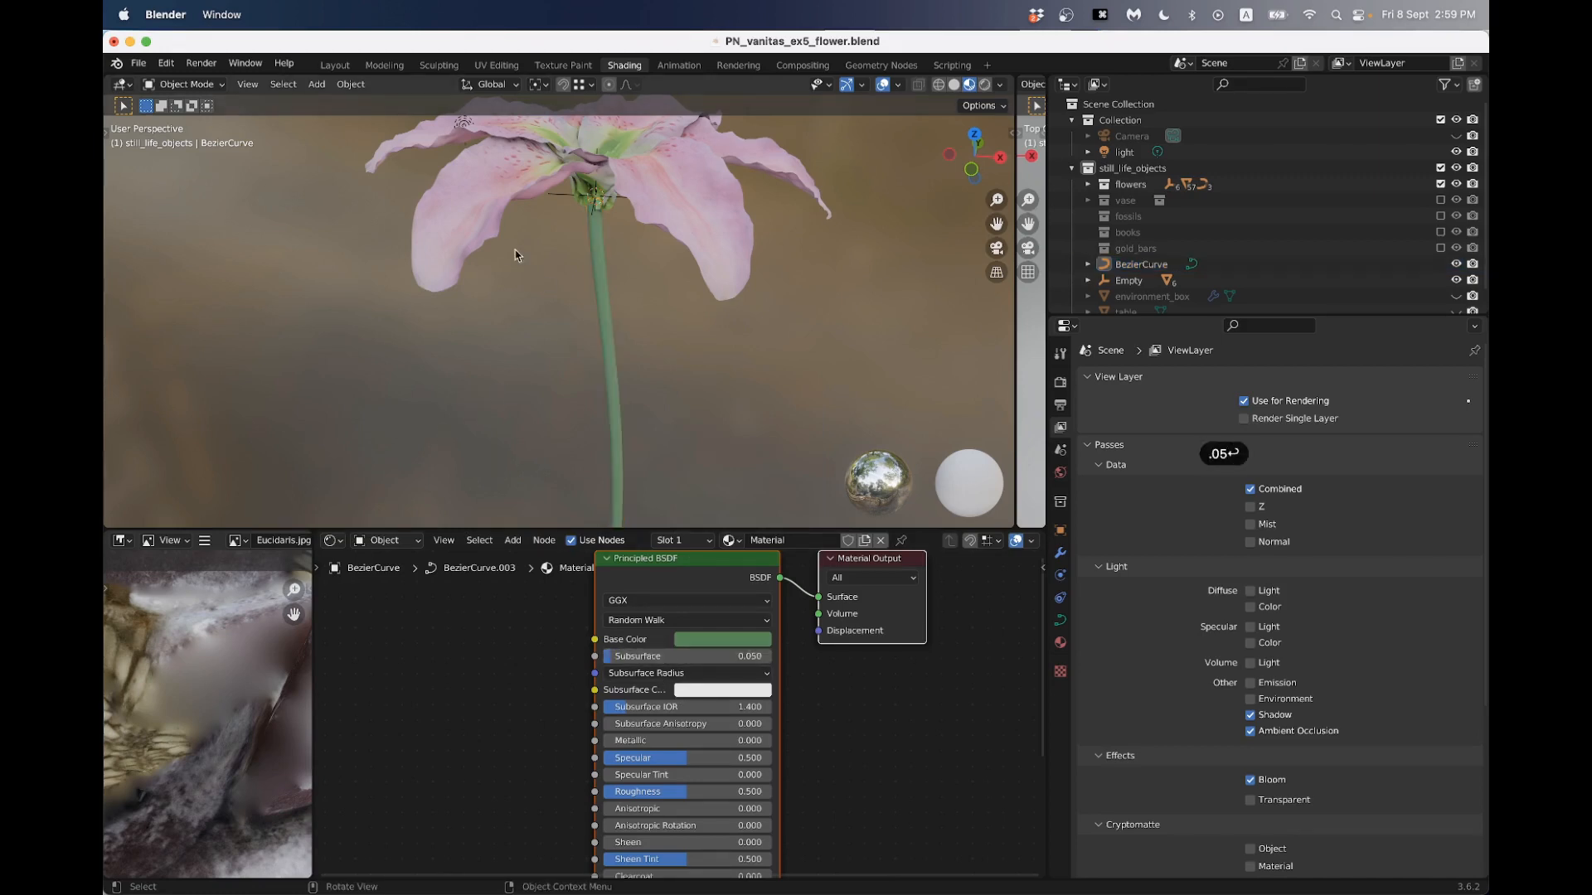
{"action": "middle_click_drag", "start_coordinate": [516, 252], "coordinate": [585, 218]}
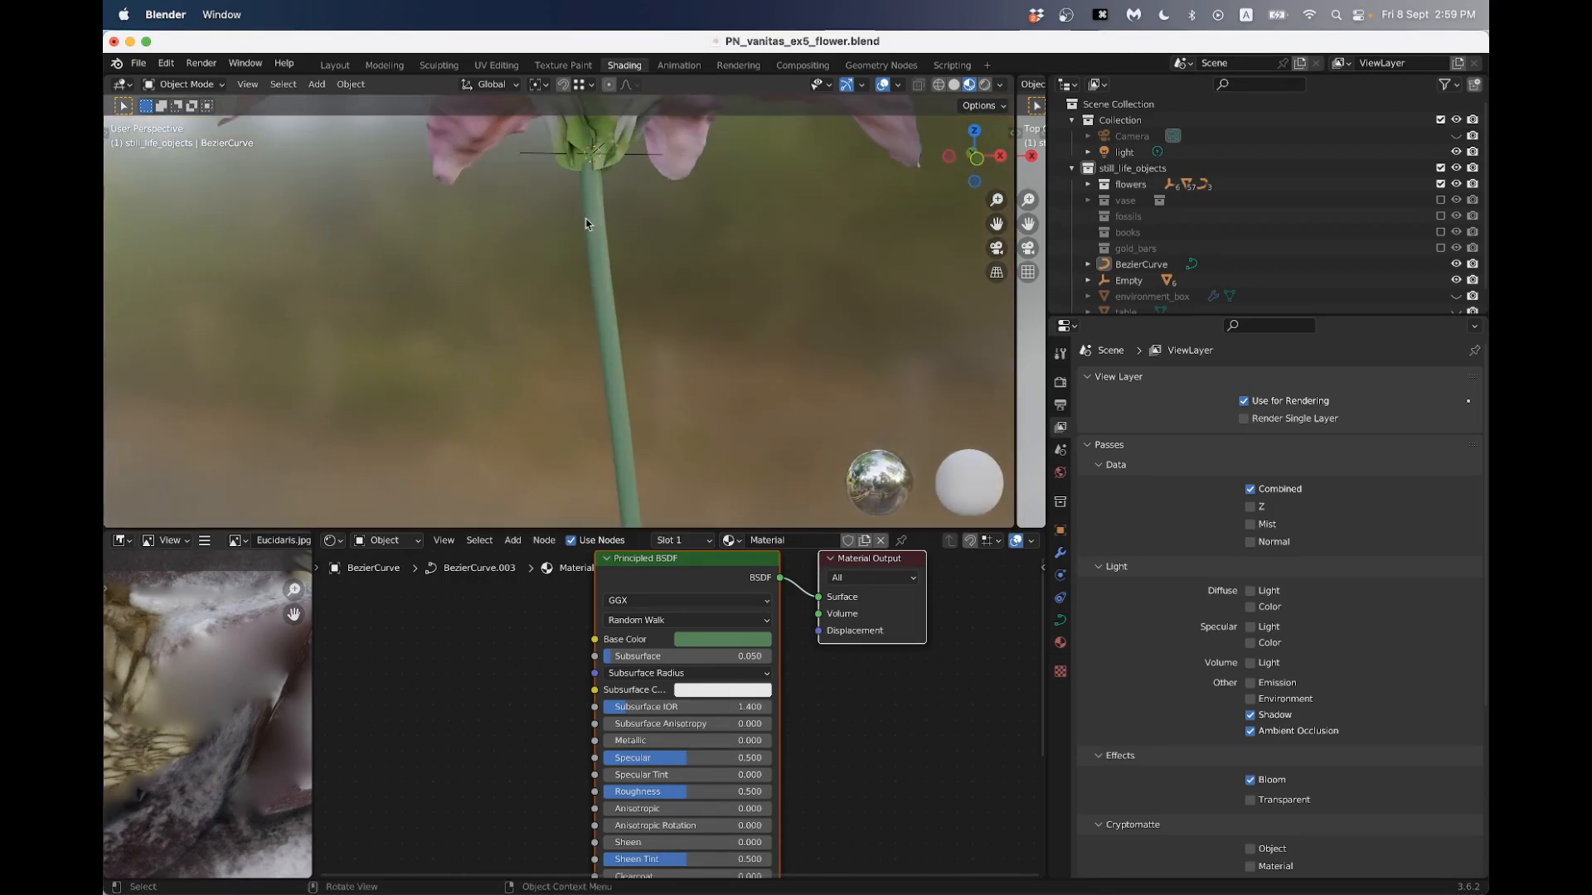
{"action": "scroll", "coordinate": [597, 159], "scroll_direction": "down", "scroll_amount": 2}
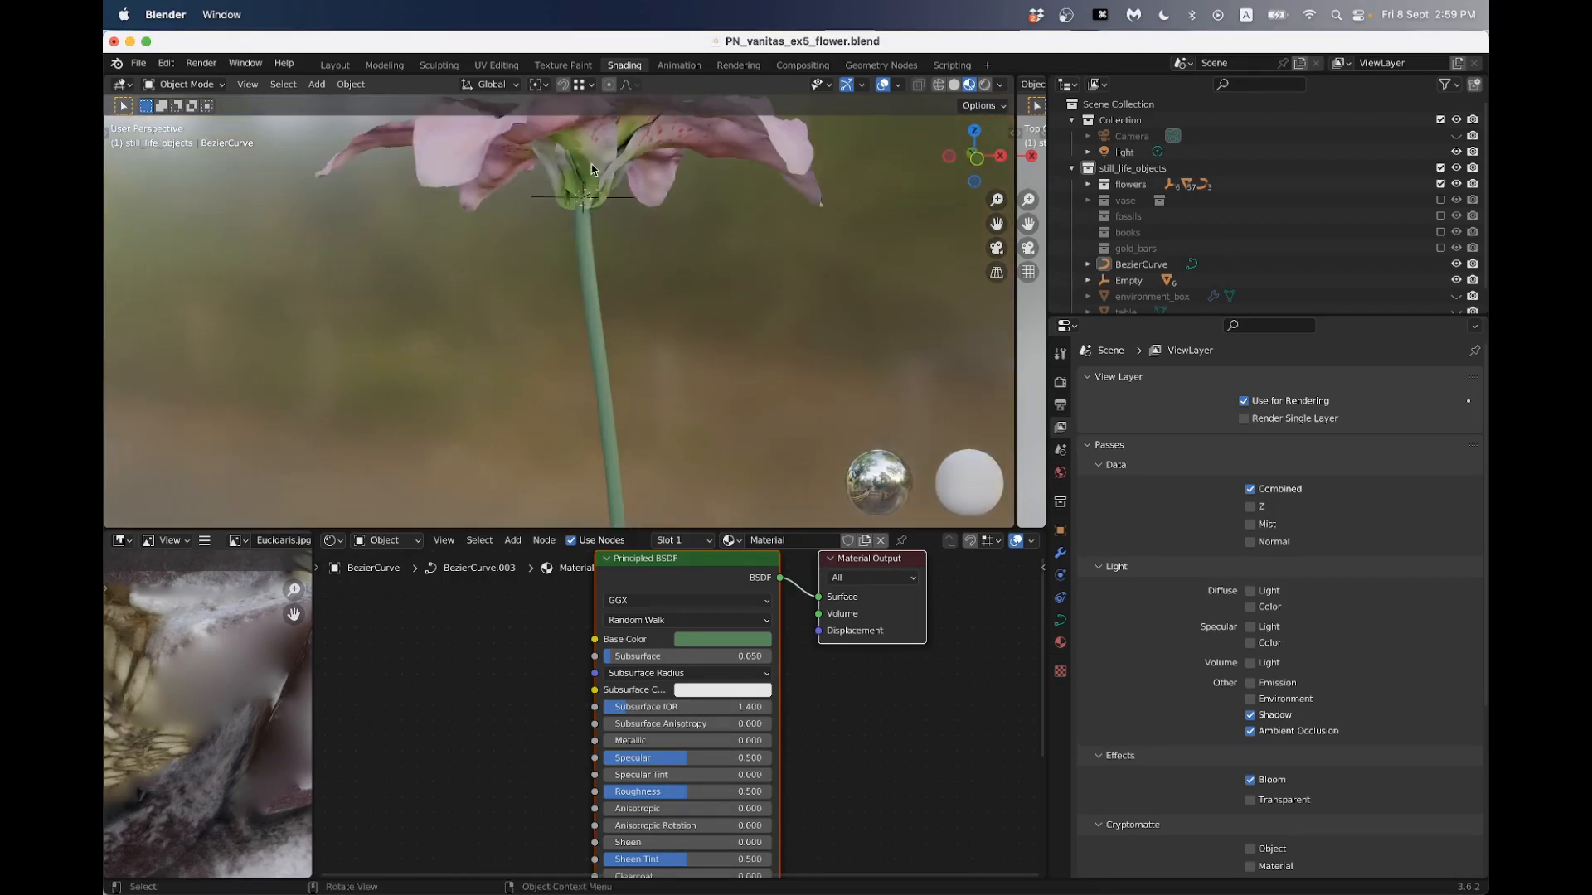
{"action": "scroll", "coordinate": [600, 270], "scroll_direction": "down", "scroll_amount": 5}
{"action": "middle_click_drag", "start_coordinate": [597, 277], "coordinate": [573, 302]}
{"action": "scroll", "coordinate": [573, 302], "scroll_direction": "down", "scroll_amount": 1}
{"action": "scroll", "coordinate": [570, 304], "scroll_direction": "down", "scroll_amount": 3}
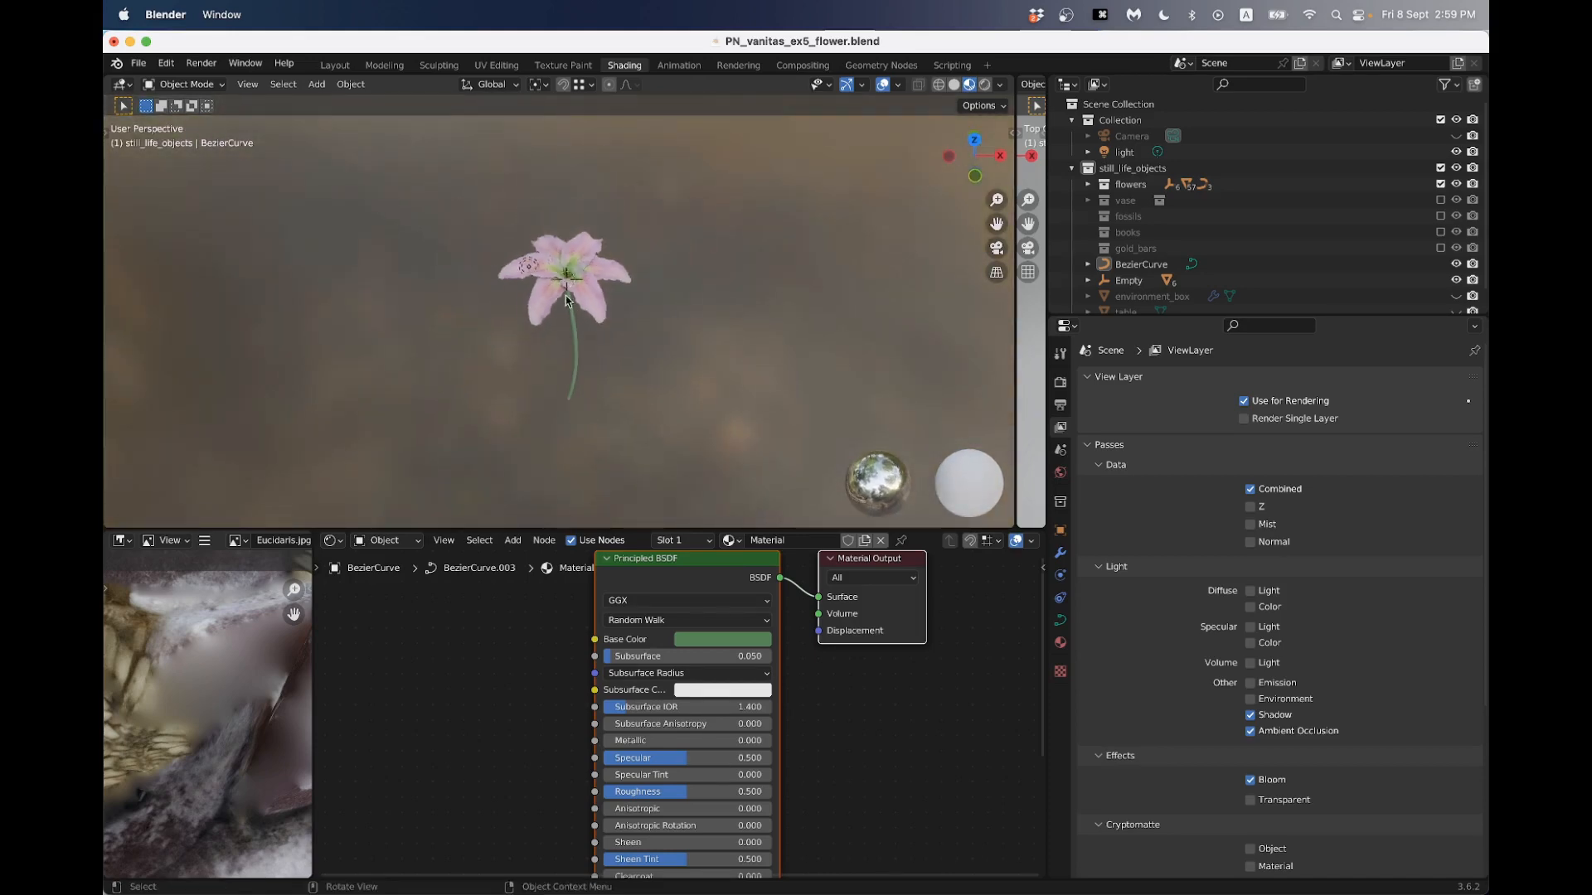
- Select the stem curve and enlarge the outliner to show the full list of scene objects
{"action": "left_click", "coordinate": [572, 340]}
{"action": "scroll", "coordinate": [574, 332], "scroll_direction": "up", "scroll_amount": 3}
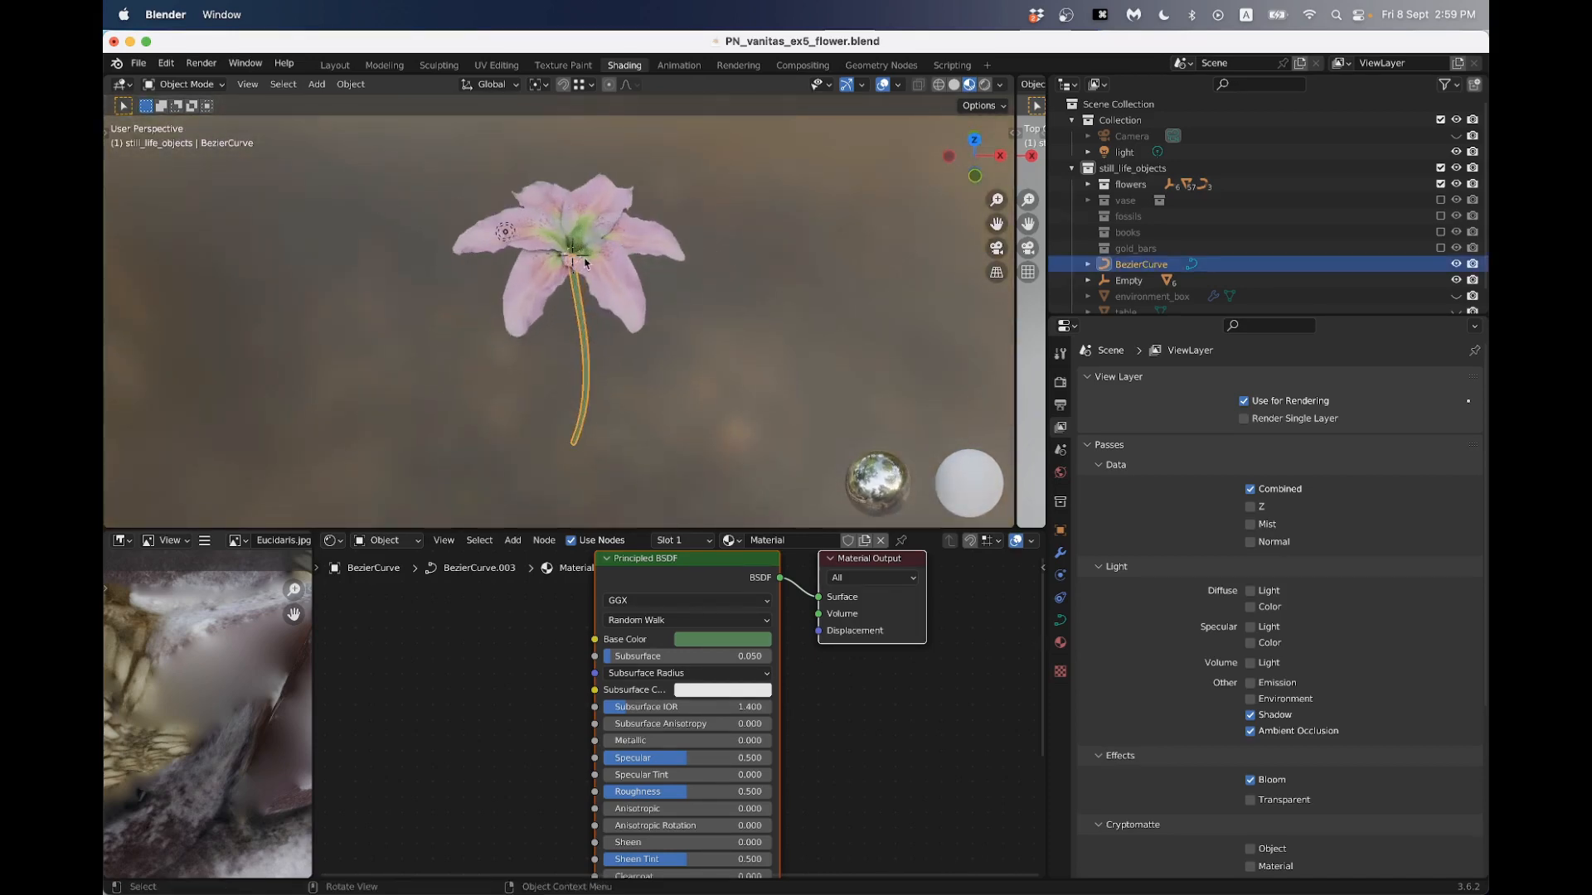
{"action": "scroll", "coordinate": [584, 263], "scroll_direction": "up", "scroll_amount": 6}
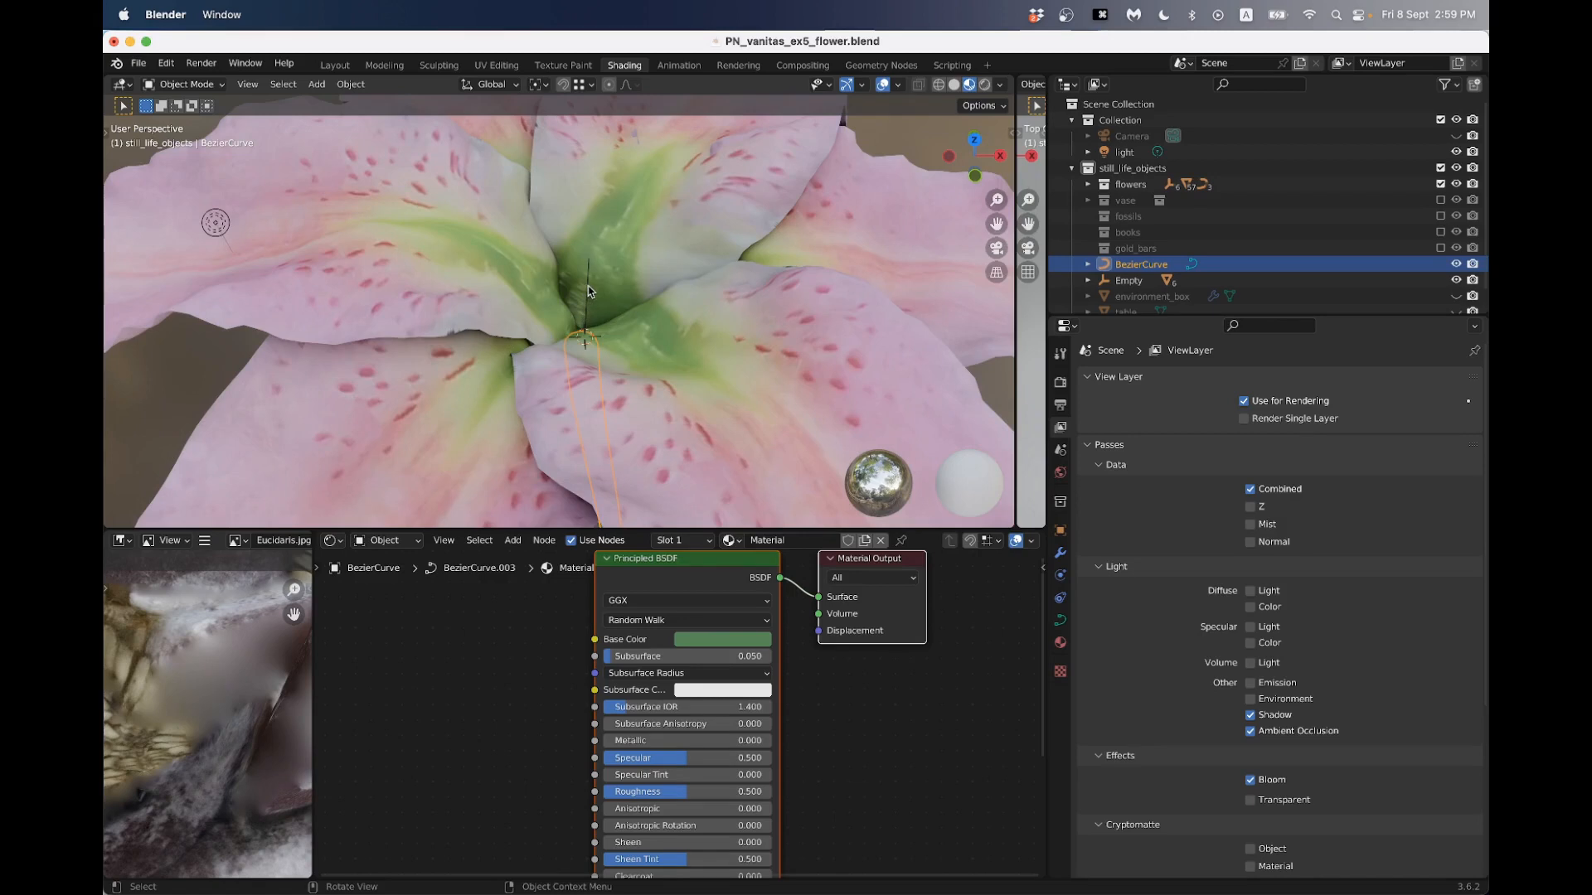
{"action": "left_click_drag", "start_coordinate": [1190, 318], "coordinate": [1181, 549]}
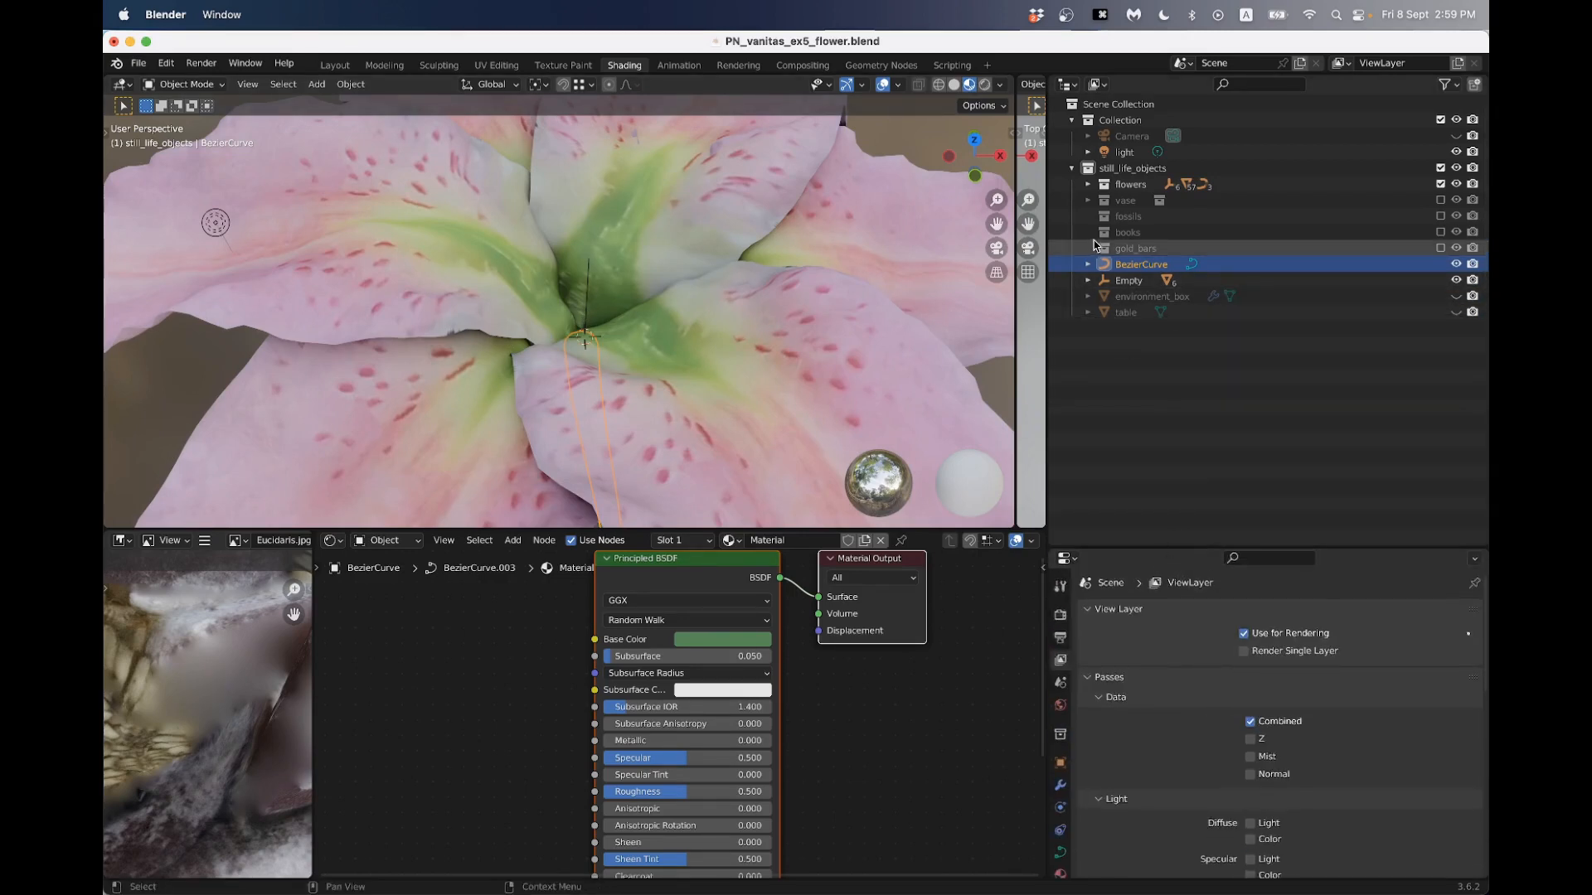
- Try moving the empty that carries the petals to test whether the stem follows
{"action": "left_click", "coordinate": [1128, 280]}
{"action": "scroll", "coordinate": [597, 270], "scroll_direction": "down", "scroll_amount": 5}
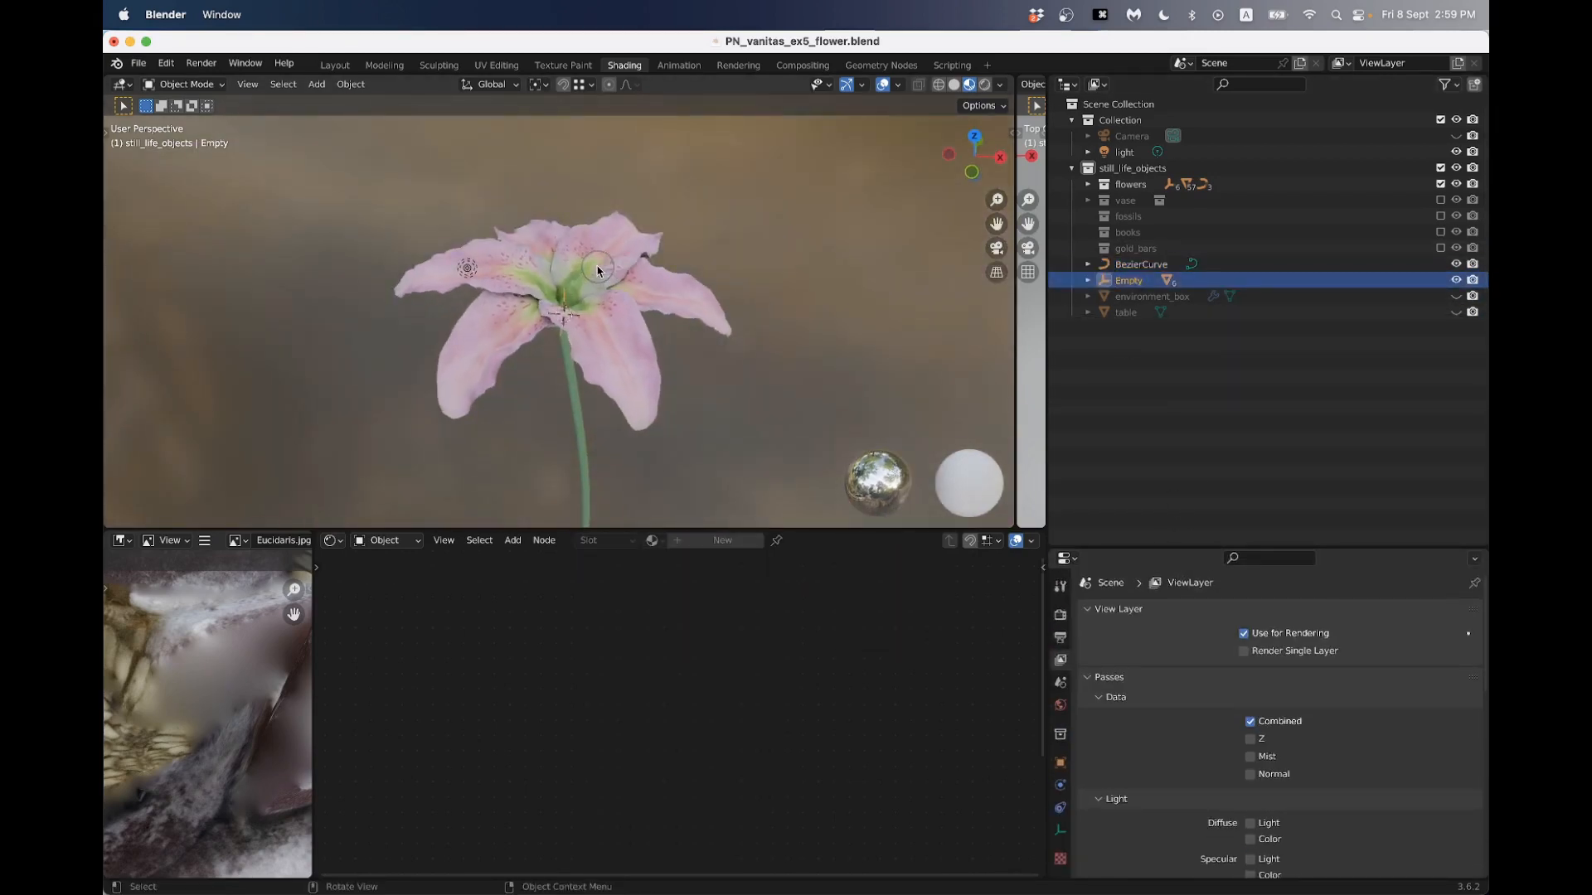
{"action": "key", "text": "g"}
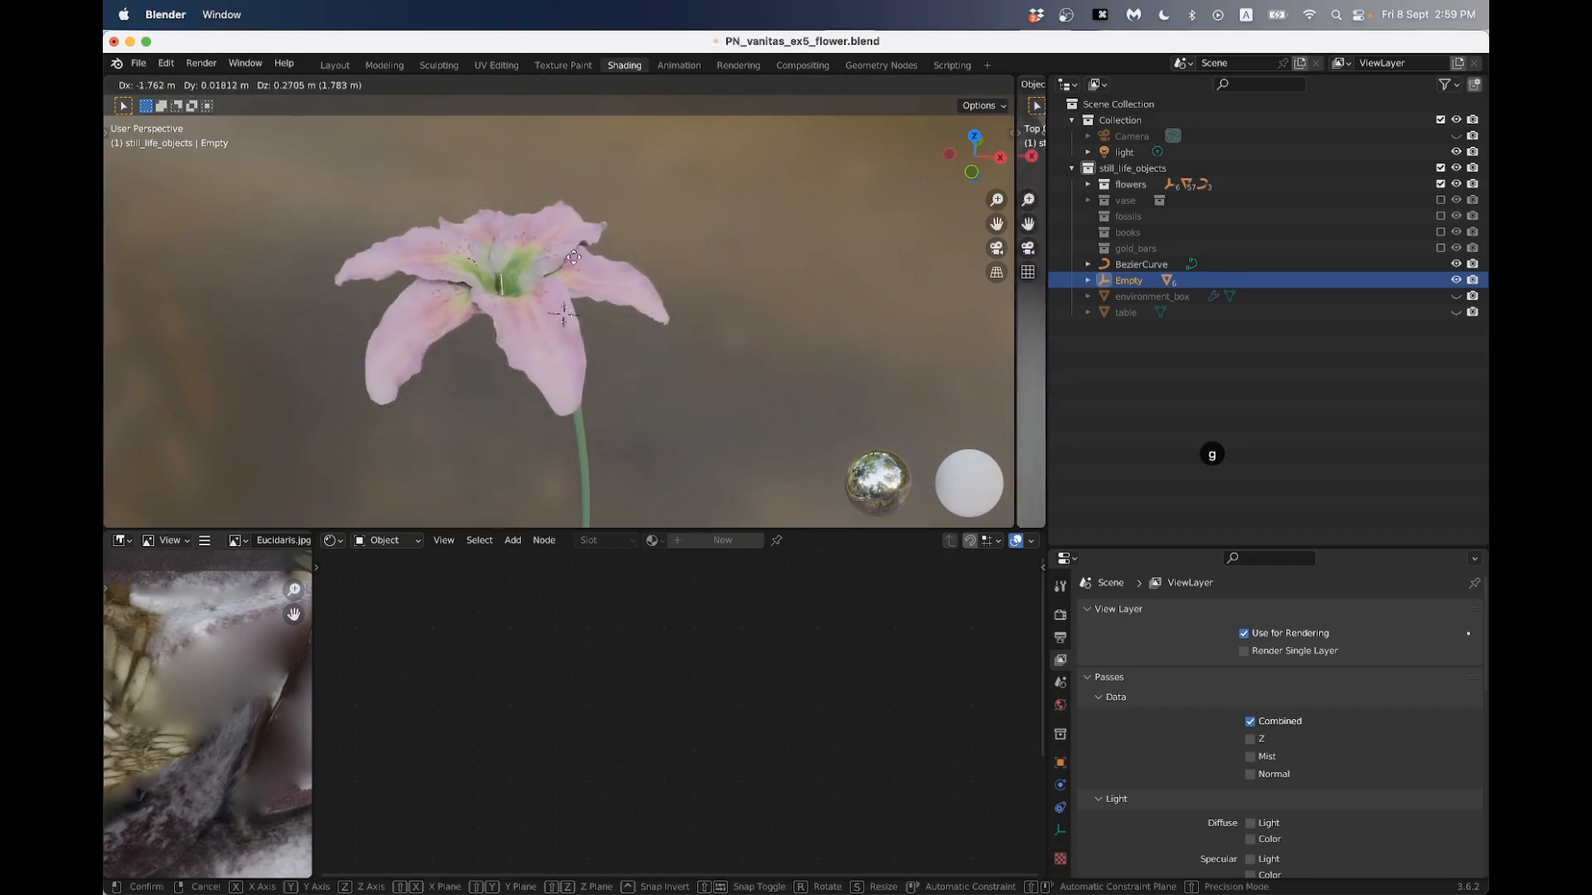
{"action": "right_click", "coordinate": [574, 259]}
{"action": "middle_click_drag", "start_coordinate": [579, 304], "coordinate": [587, 266]}
{"action": "middle_click_drag", "start_coordinate": [586, 270], "coordinate": [591, 272]}
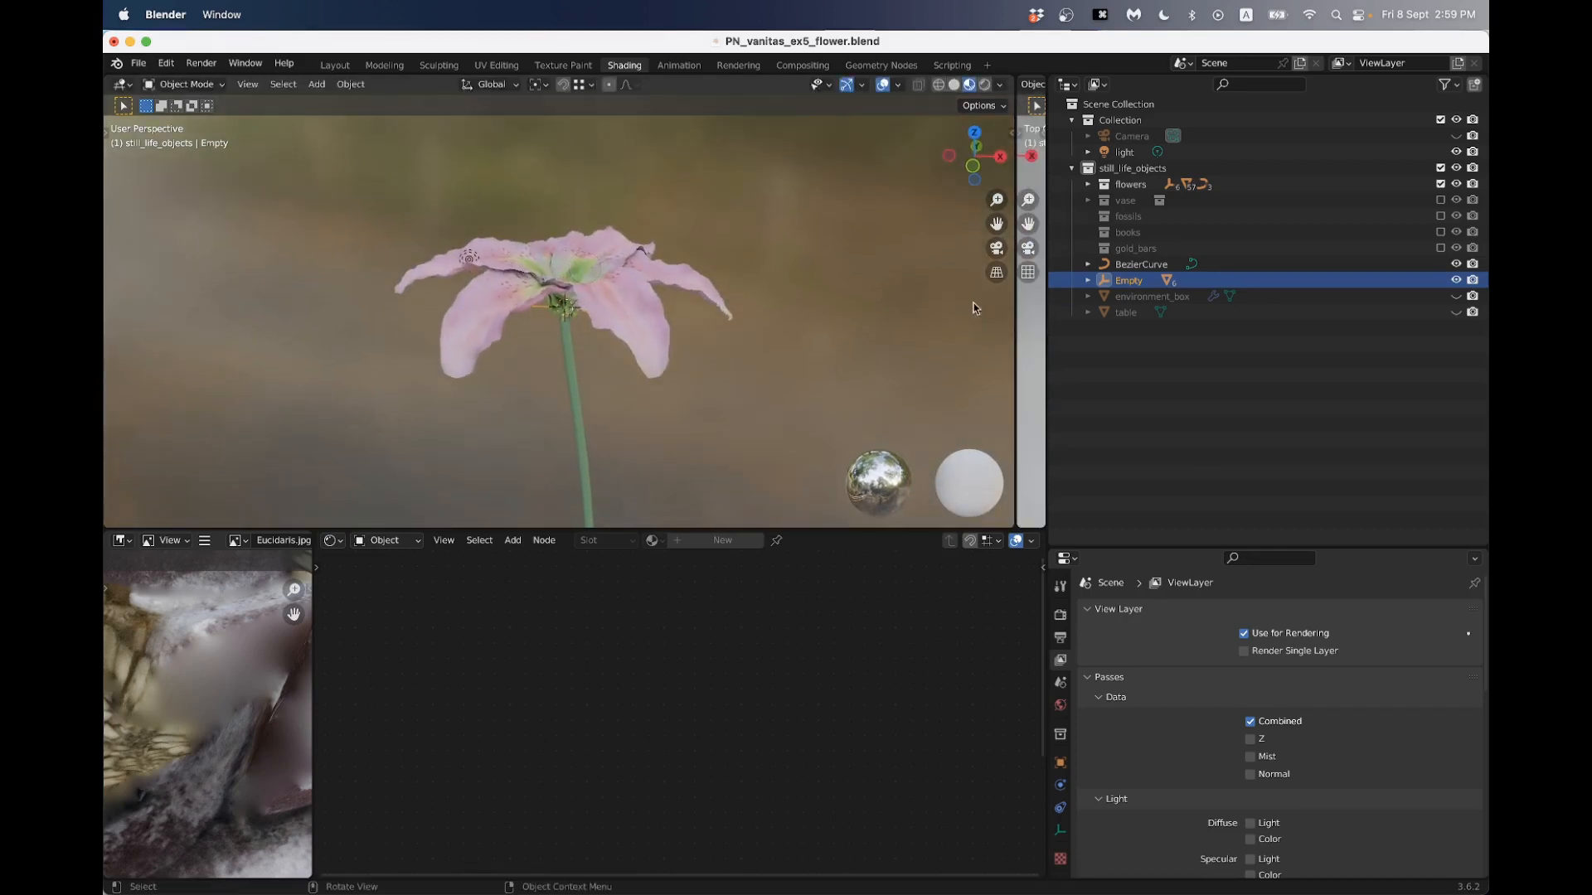
- Rename the stem's Bezier curve object as stem
{"action": "scroll", "coordinate": [567, 339], "scroll_direction": "up", "scroll_amount": 2}
{"action": "left_click", "coordinate": [571, 353]}
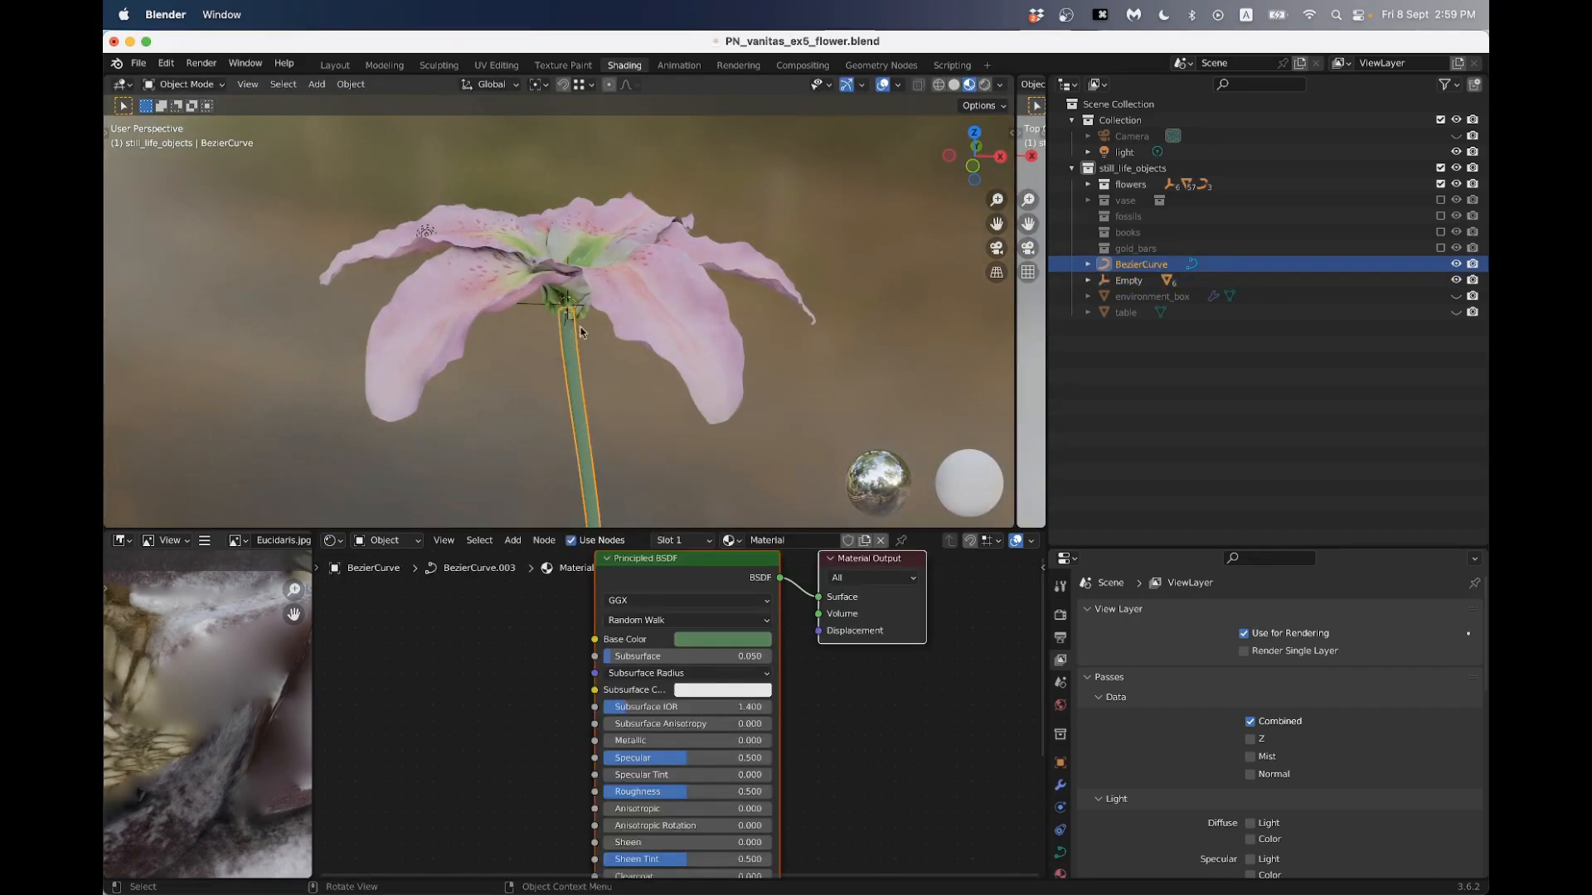
{"action": "double_click", "coordinate": [1159, 265]}
{"action": "type", "text": "stem"}
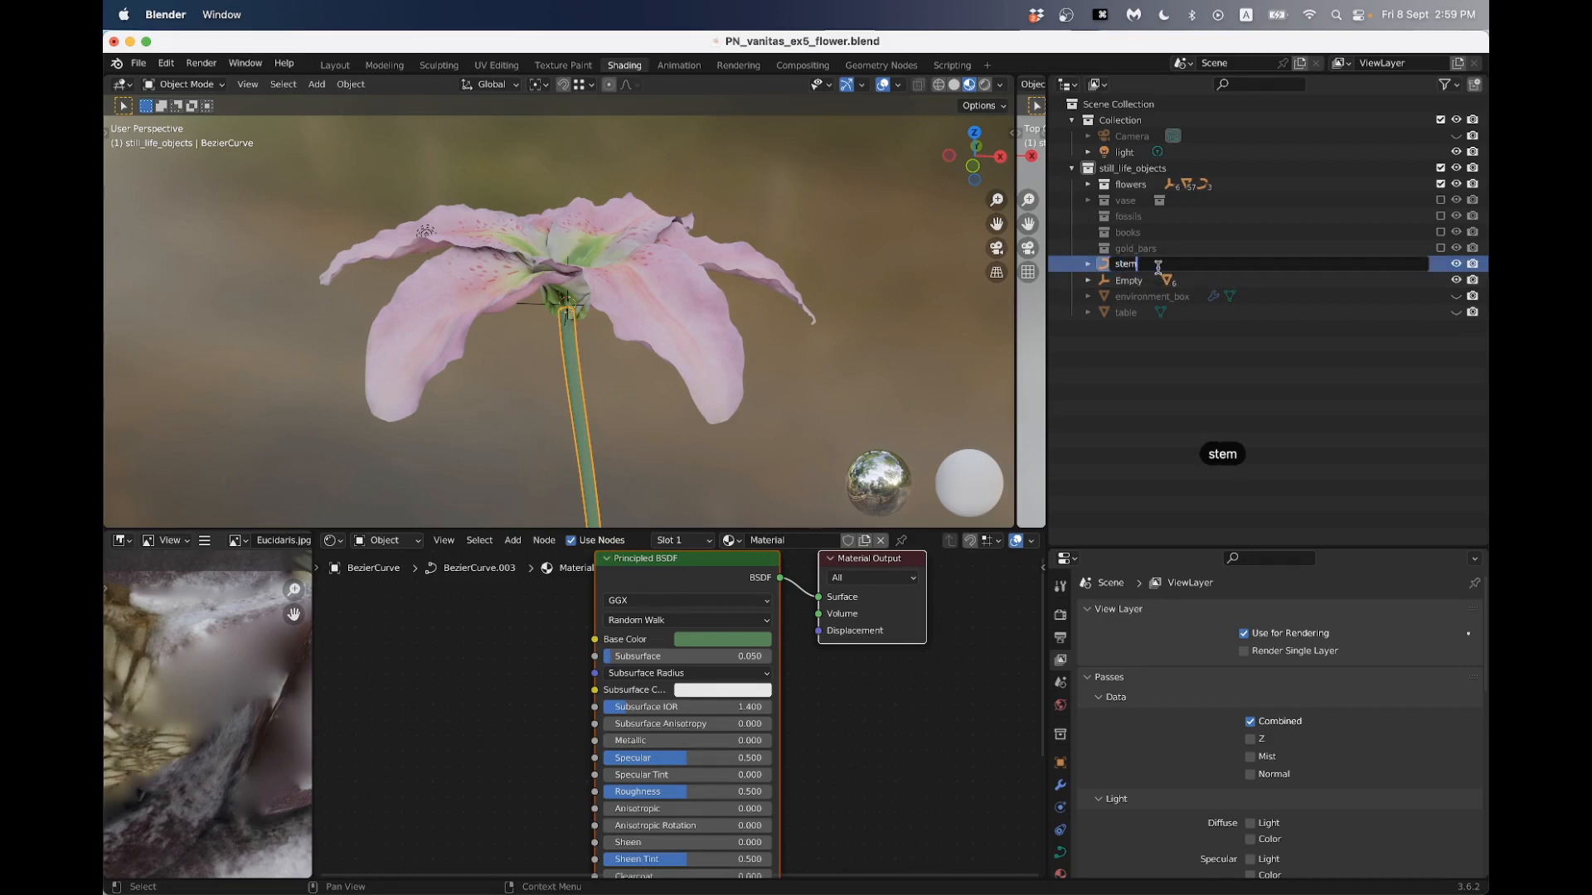
{"action": "left_click", "coordinate": [664, 459]}
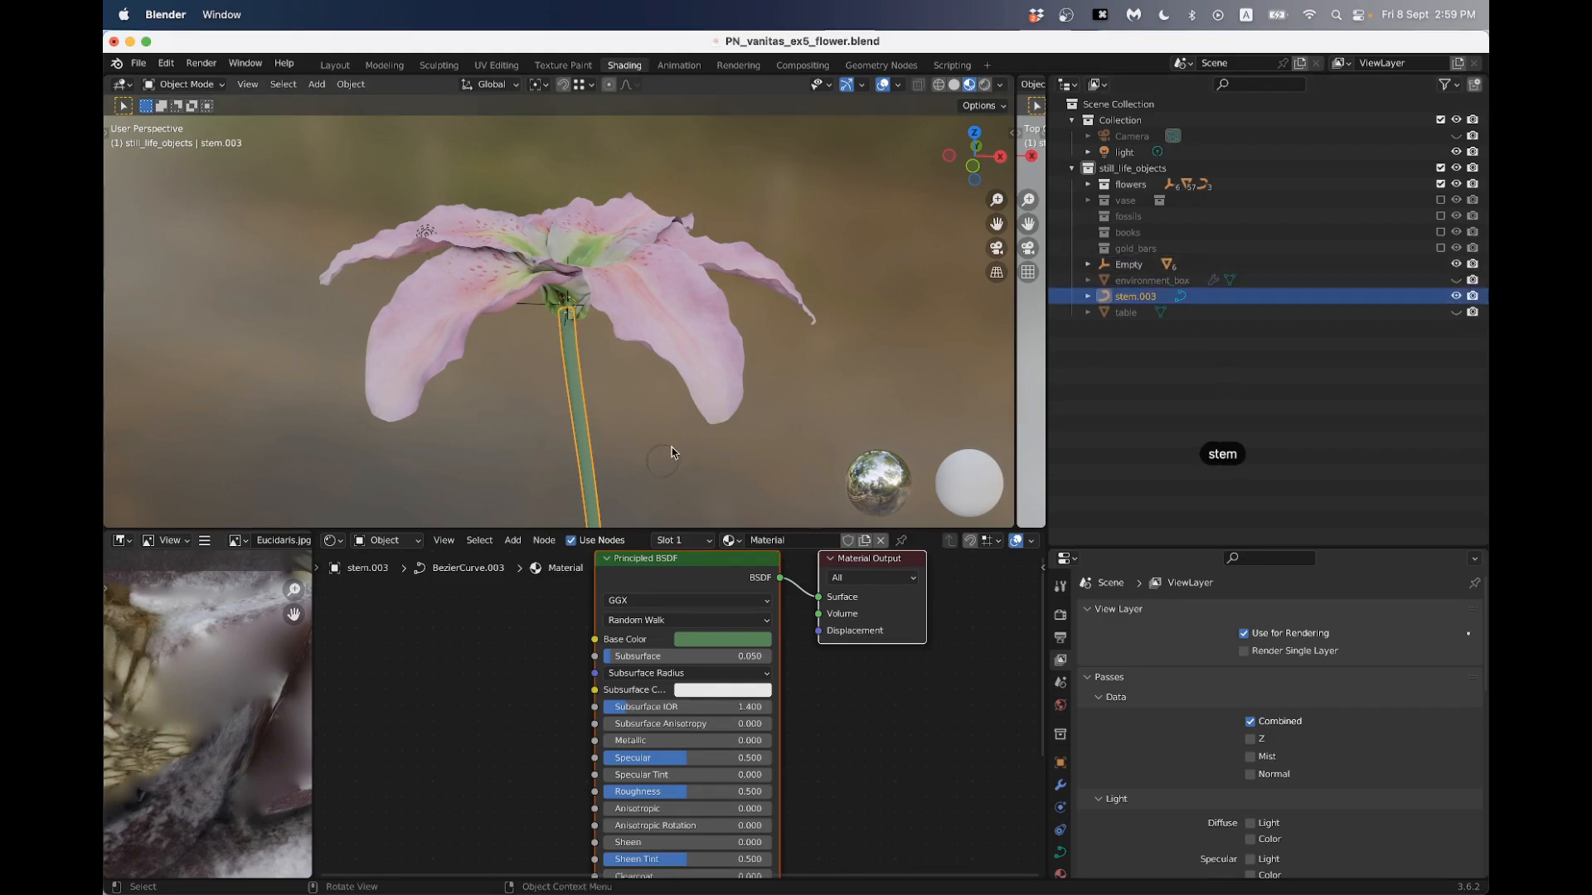
- Parent the stem to the empty that carries the petals
{"action": "left_click", "coordinate": [540, 311], "text": "shift"}
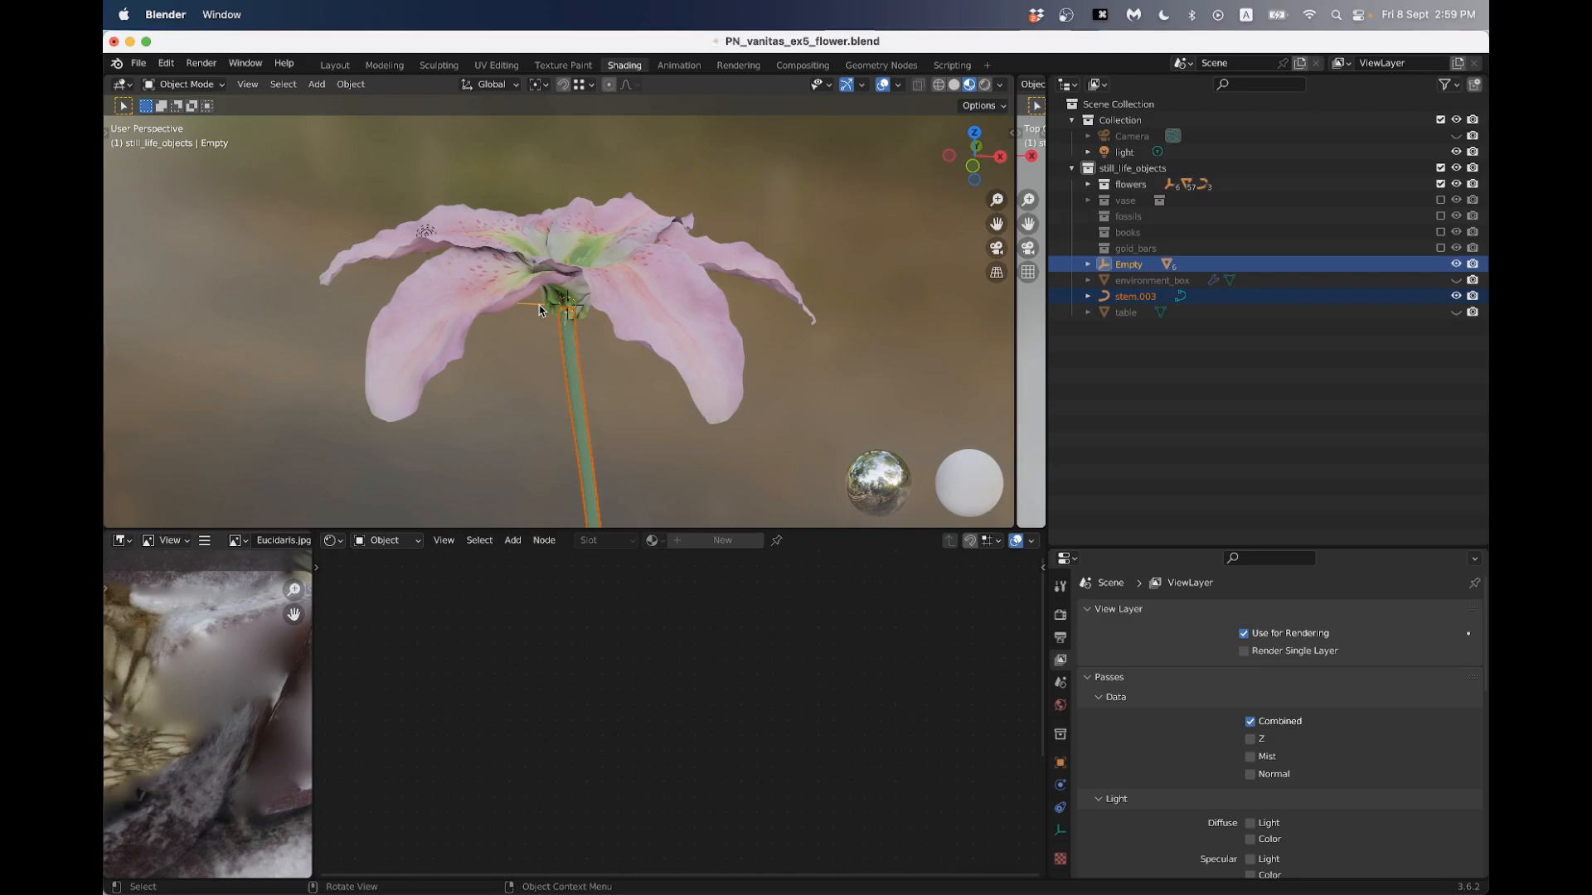
{"action": "key", "text": "ctrl+p"}
{"action": "left_click", "coordinate": [540, 306]}
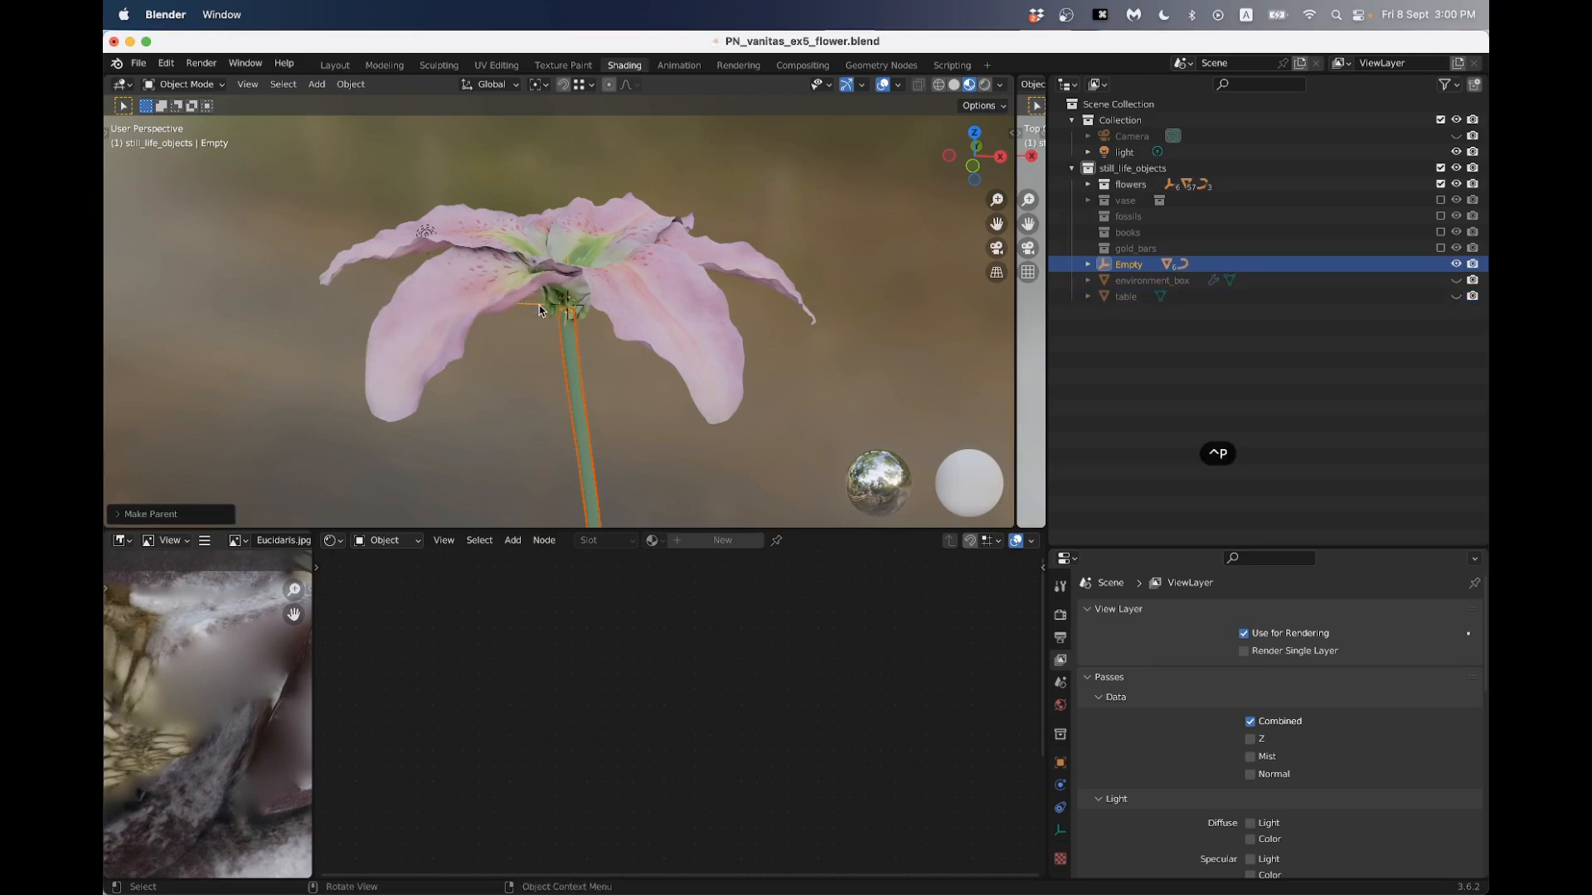
- Rename the parent empty as flower_1
{"action": "double_click", "coordinate": [1128, 264]}
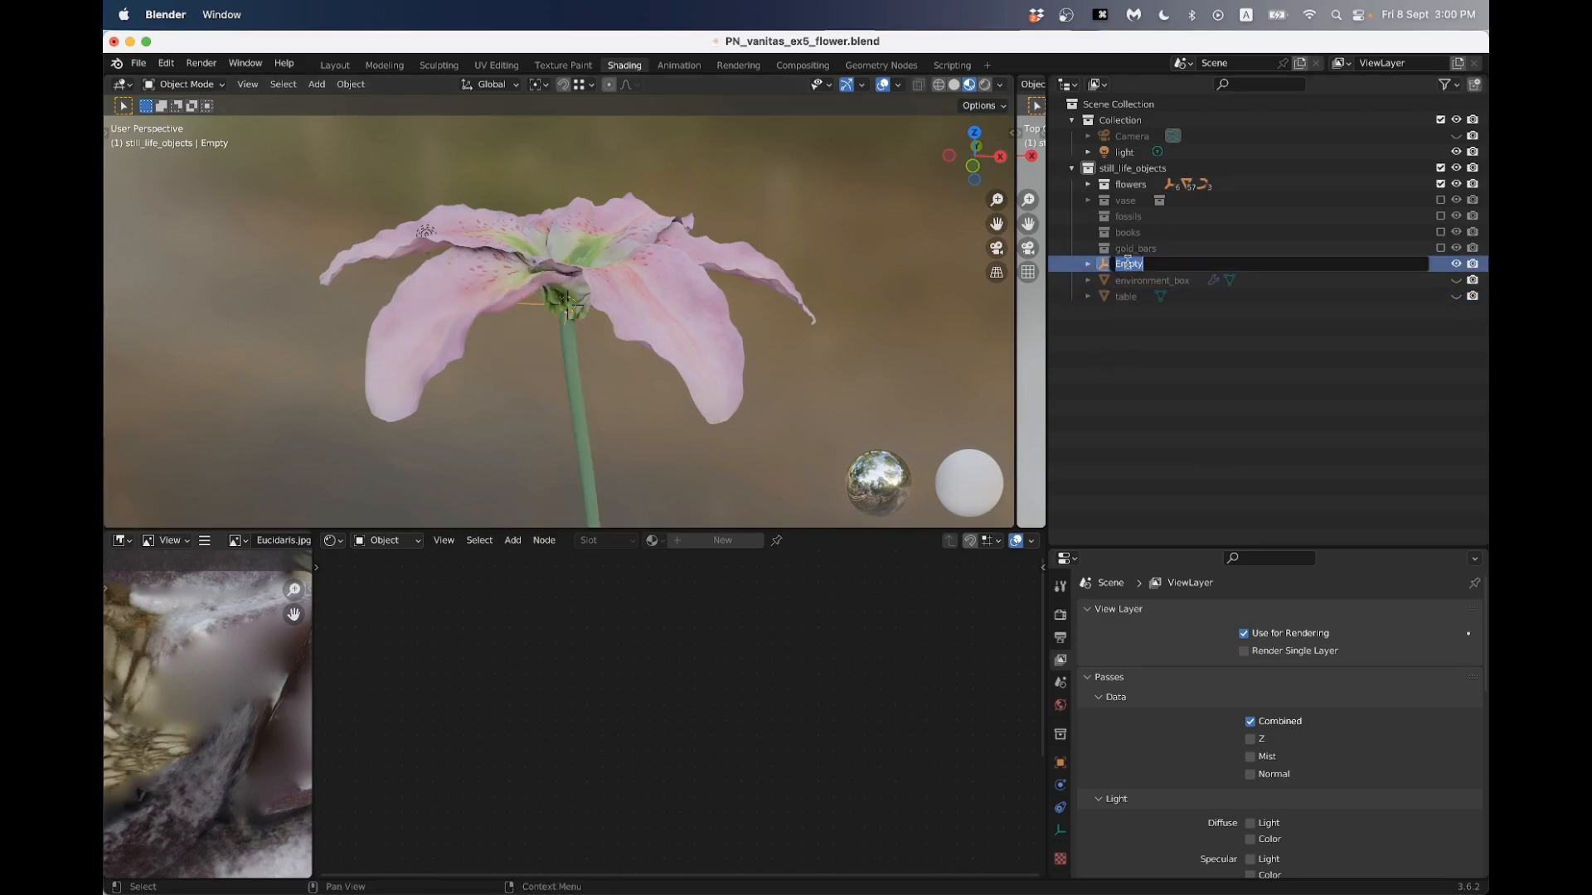
{"action": "type", "text": "flower_1"}
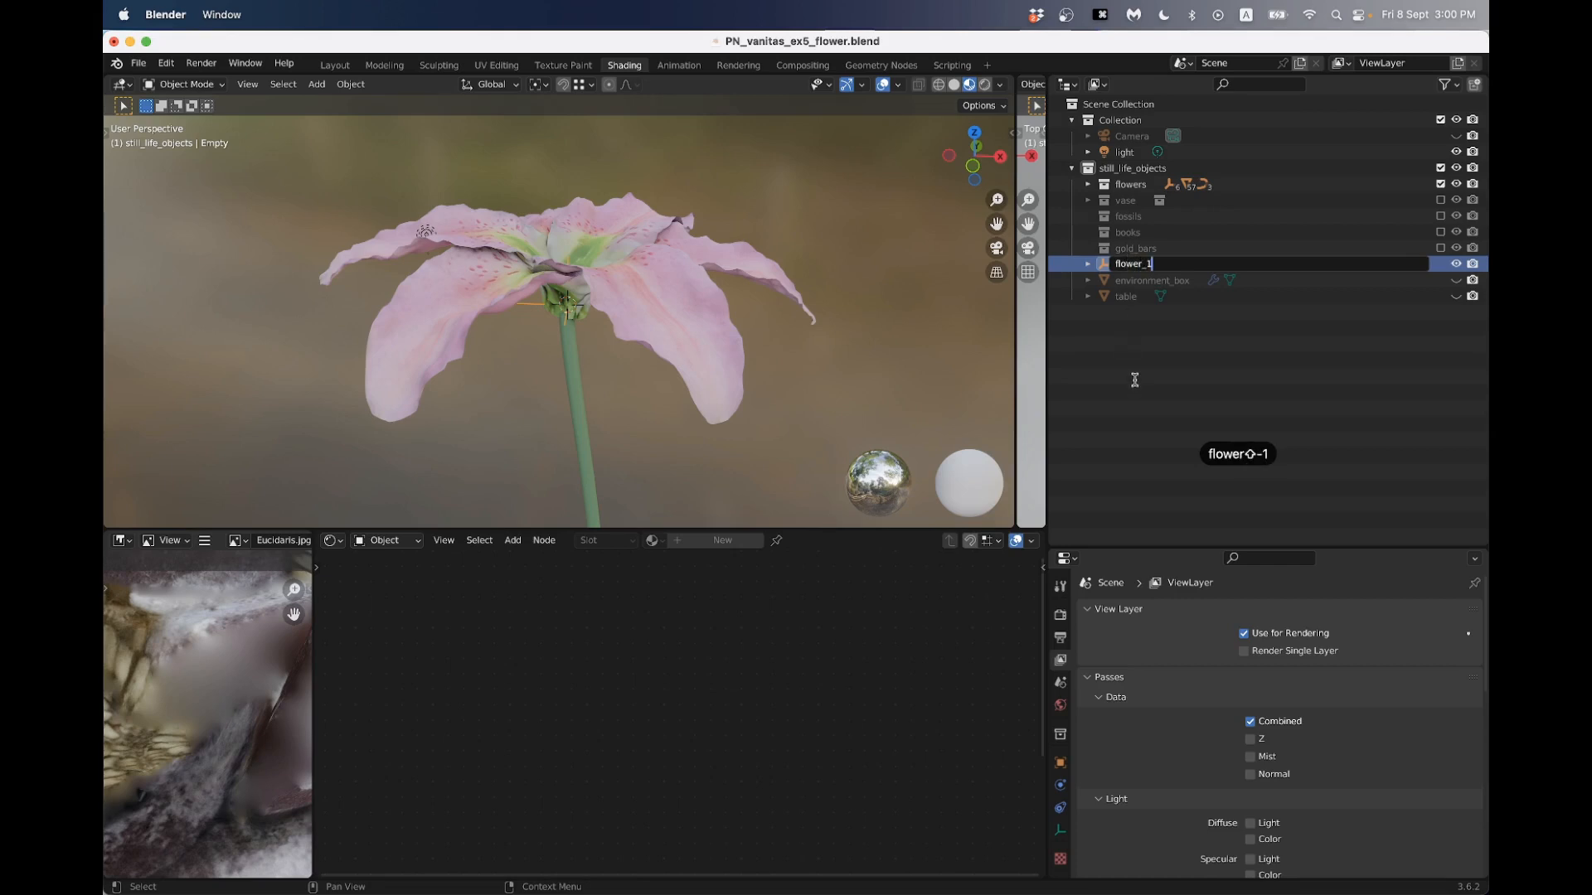
{"action": "key", "text": "Return"}
- Move flower_1 with its petals and stem to a new position away from the 3D cursor
{"action": "key", "text": "g"}
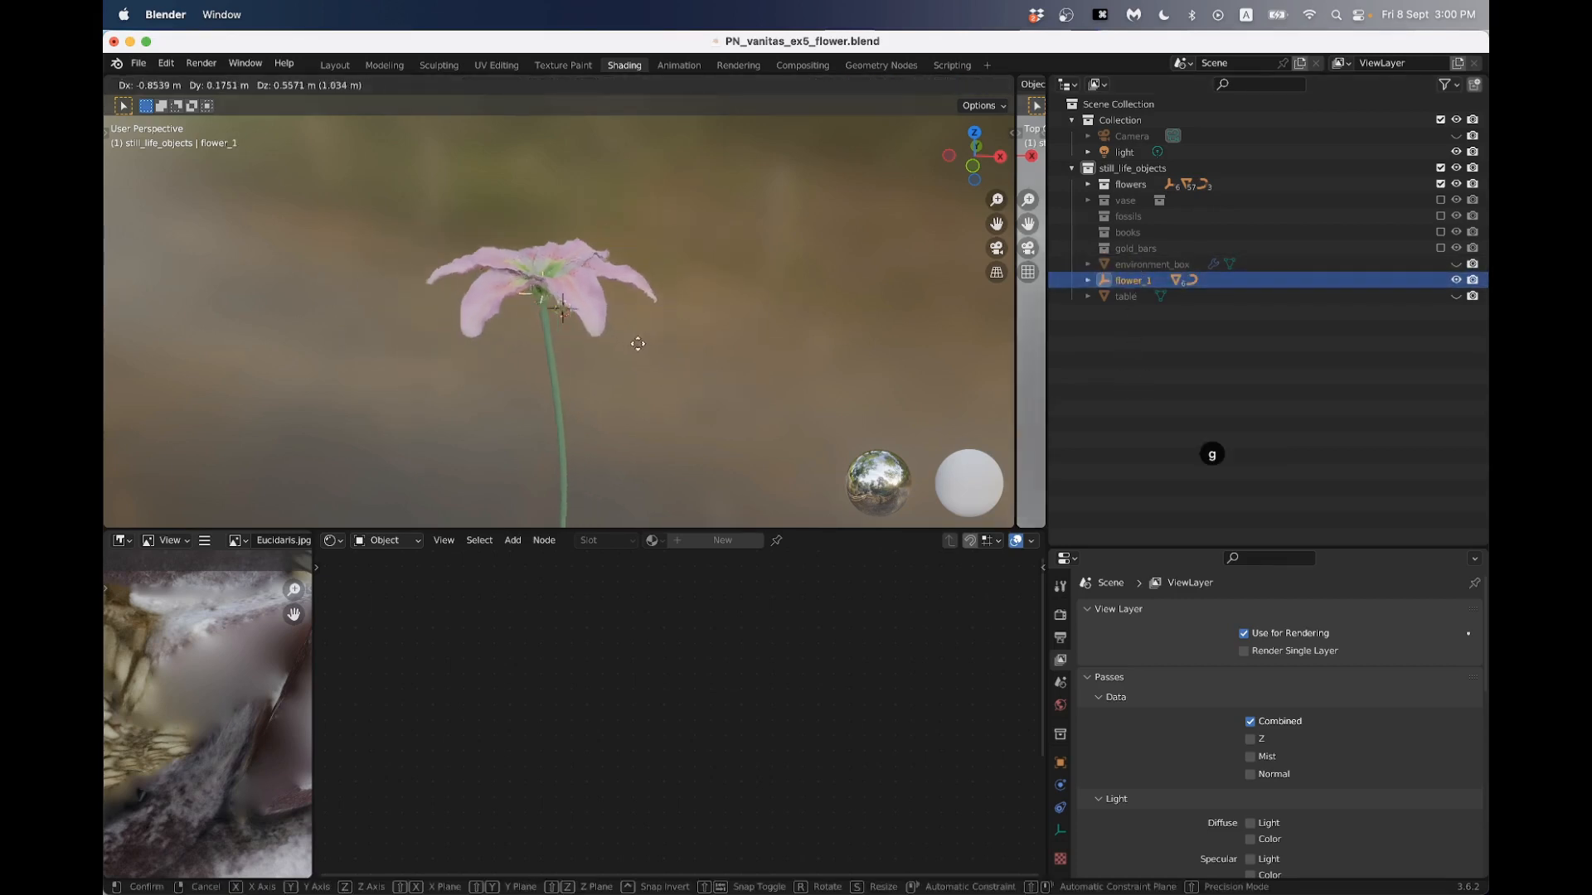
{"action": "left_click", "coordinate": [711, 334]}
{"action": "scroll", "coordinate": [659, 312], "scroll_direction": "up", "scroll_amount": 2}
{"action": "middle_click_drag", "start_coordinate": [654, 289], "coordinate": [623, 347]}
{"action": "scroll", "coordinate": [662, 335], "scroll_direction": "down", "scroll_amount": 2}
- Add a new Bezier curve at the 3D cursor, beside the flower
{"action": "left_click", "coordinate": [611, 405]}
{"action": "scroll", "coordinate": [639, 410], "scroll_direction": "up", "scroll_amount": 4}
{"action": "scroll", "coordinate": [661, 418], "scroll_direction": "down", "scroll_amount": 5}
{"action": "scroll", "coordinate": [643, 358], "scroll_direction": "up", "scroll_amount": 3}
{"action": "key", "text": "shift+s"}
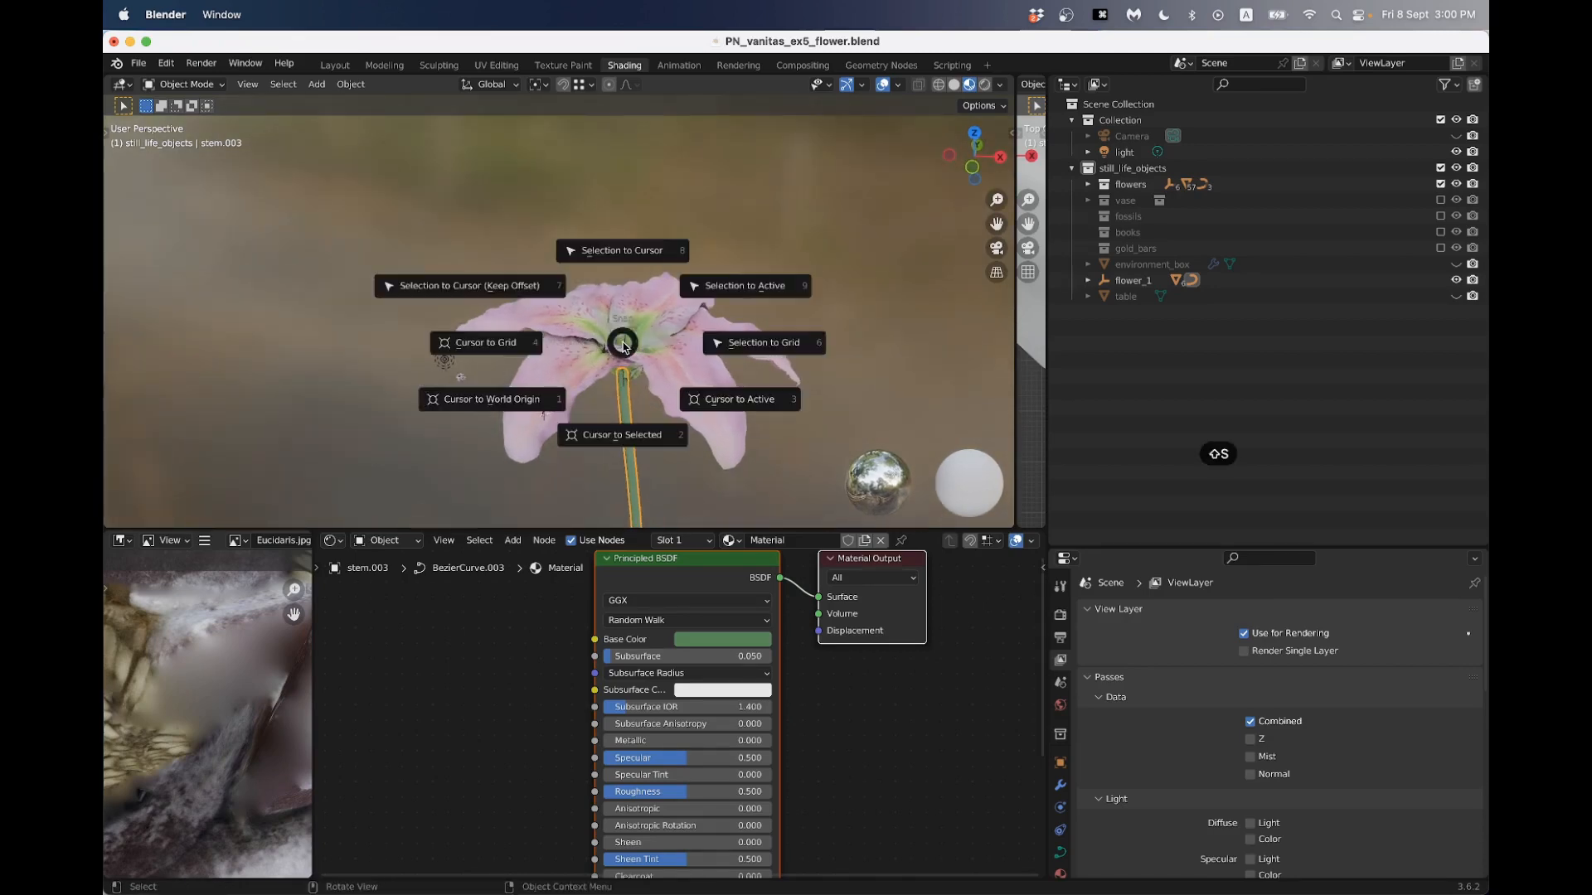
{"action": "key", "text": "shift+a"}
{"action": "mouse_move", "coordinate": [624, 346]}
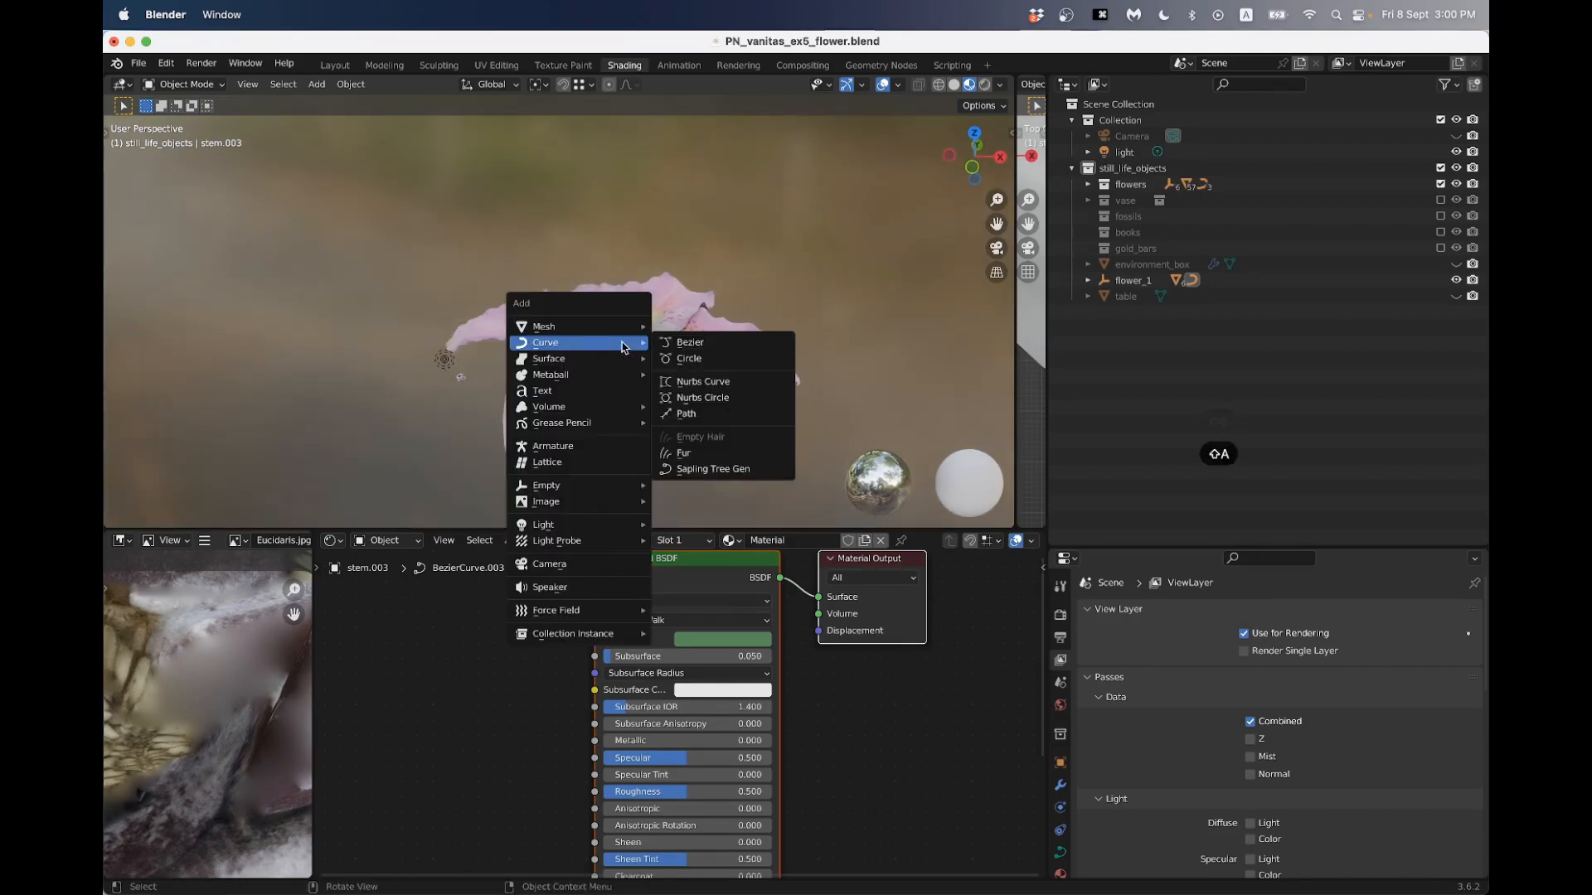
{"action": "left_click", "coordinate": [692, 343]}
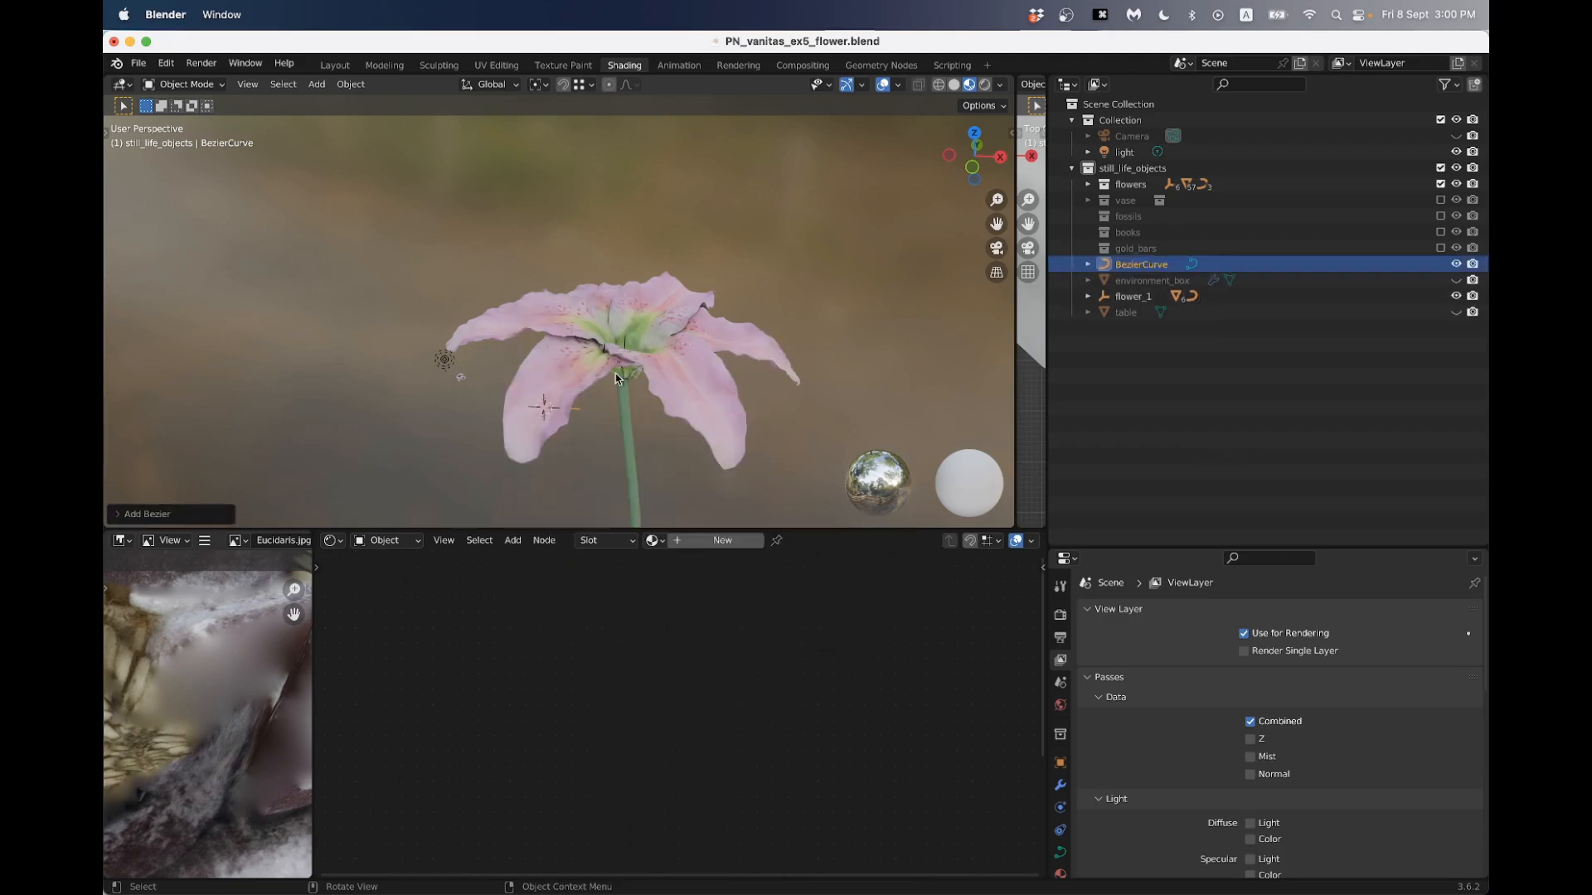
- In front view, rotate the new Bezier curve upright and move it into the flower's center
{"action": "mouse_move", "coordinate": [615, 379]}
{"action": "middle_mouse_down"}
{"action": "mouse_move", "coordinate": [612, 321]}
{"action": "mouse_move", "coordinate": [600, 351]}
{"action": "middle_mouse_up"}
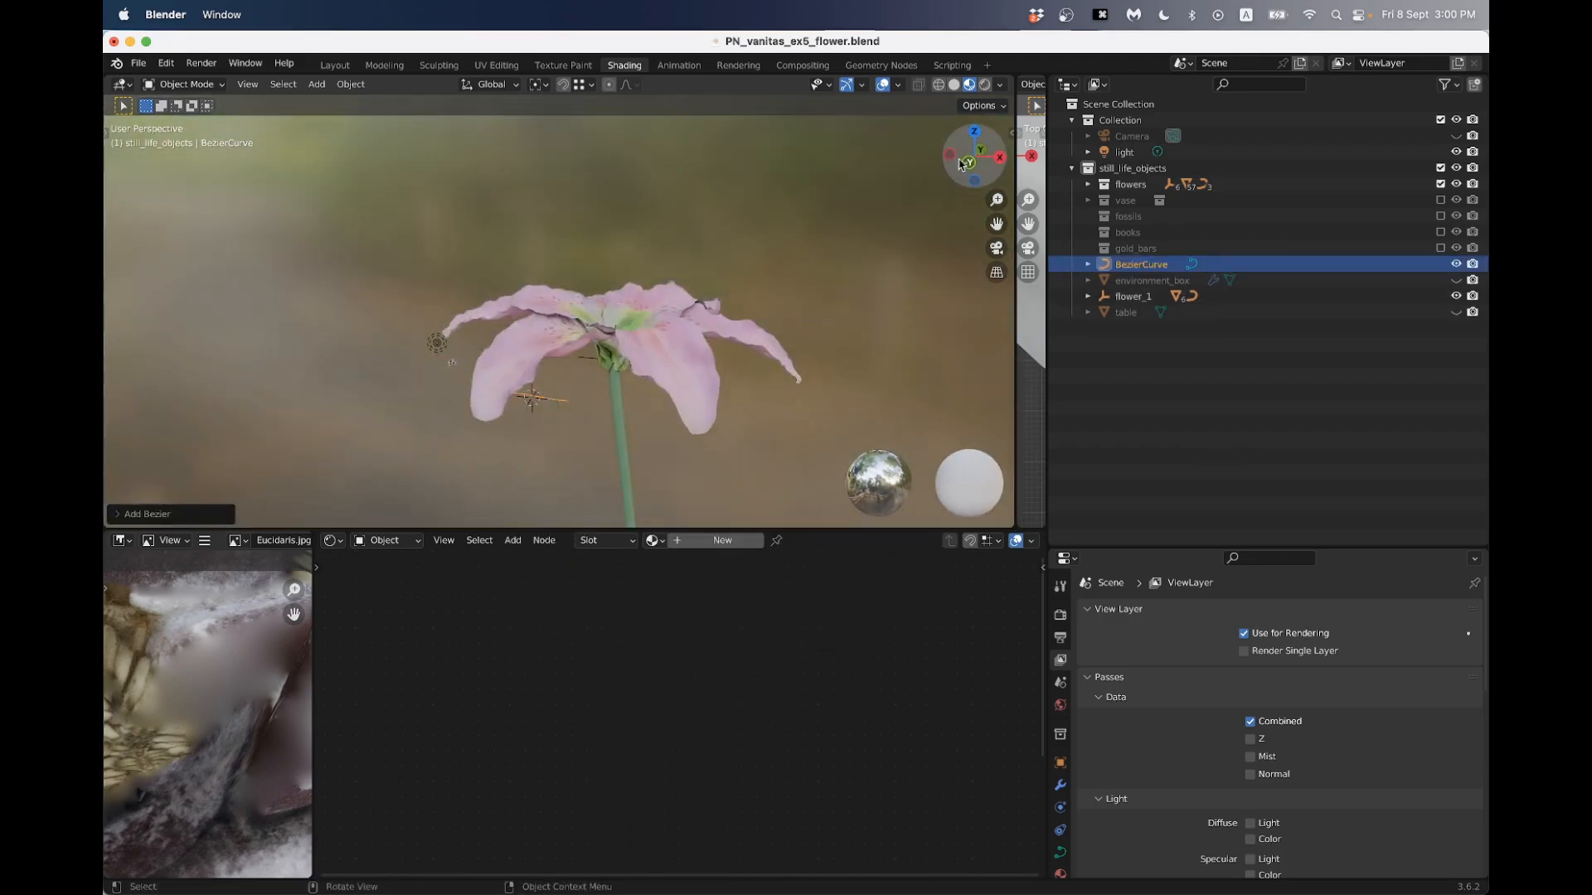
{"action": "left_click", "coordinate": [962, 164]}
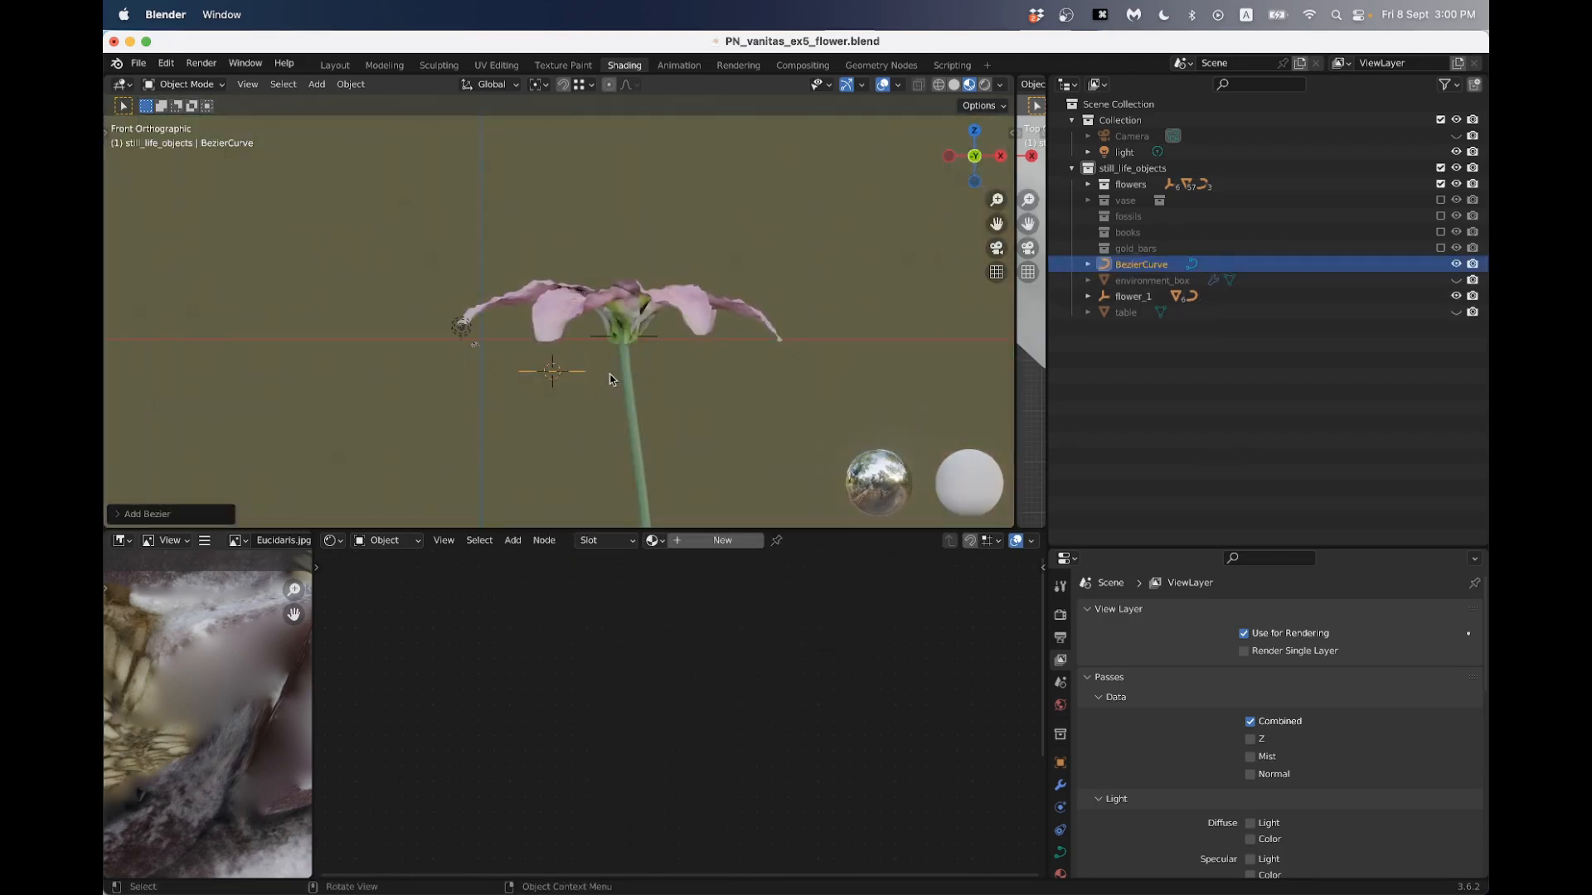
{"action": "key", "text": "g"}
{"action": "left_click", "coordinate": [680, 263]}
{"action": "key", "text": "r"}
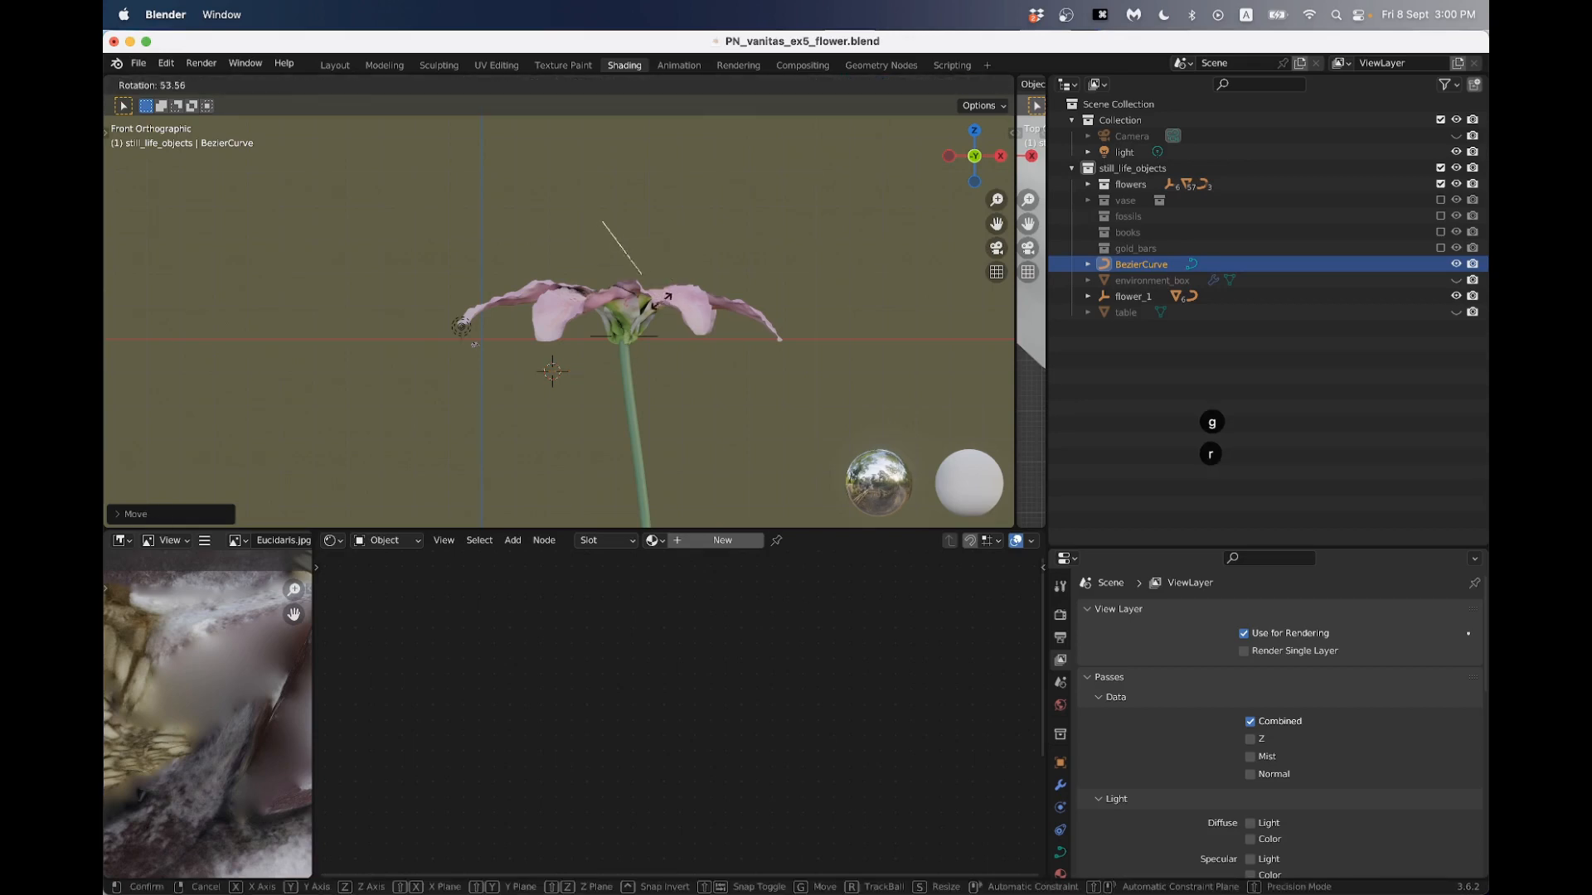
{"action": "left_click", "coordinate": [624, 312]}
{"action": "key", "text": "g"}
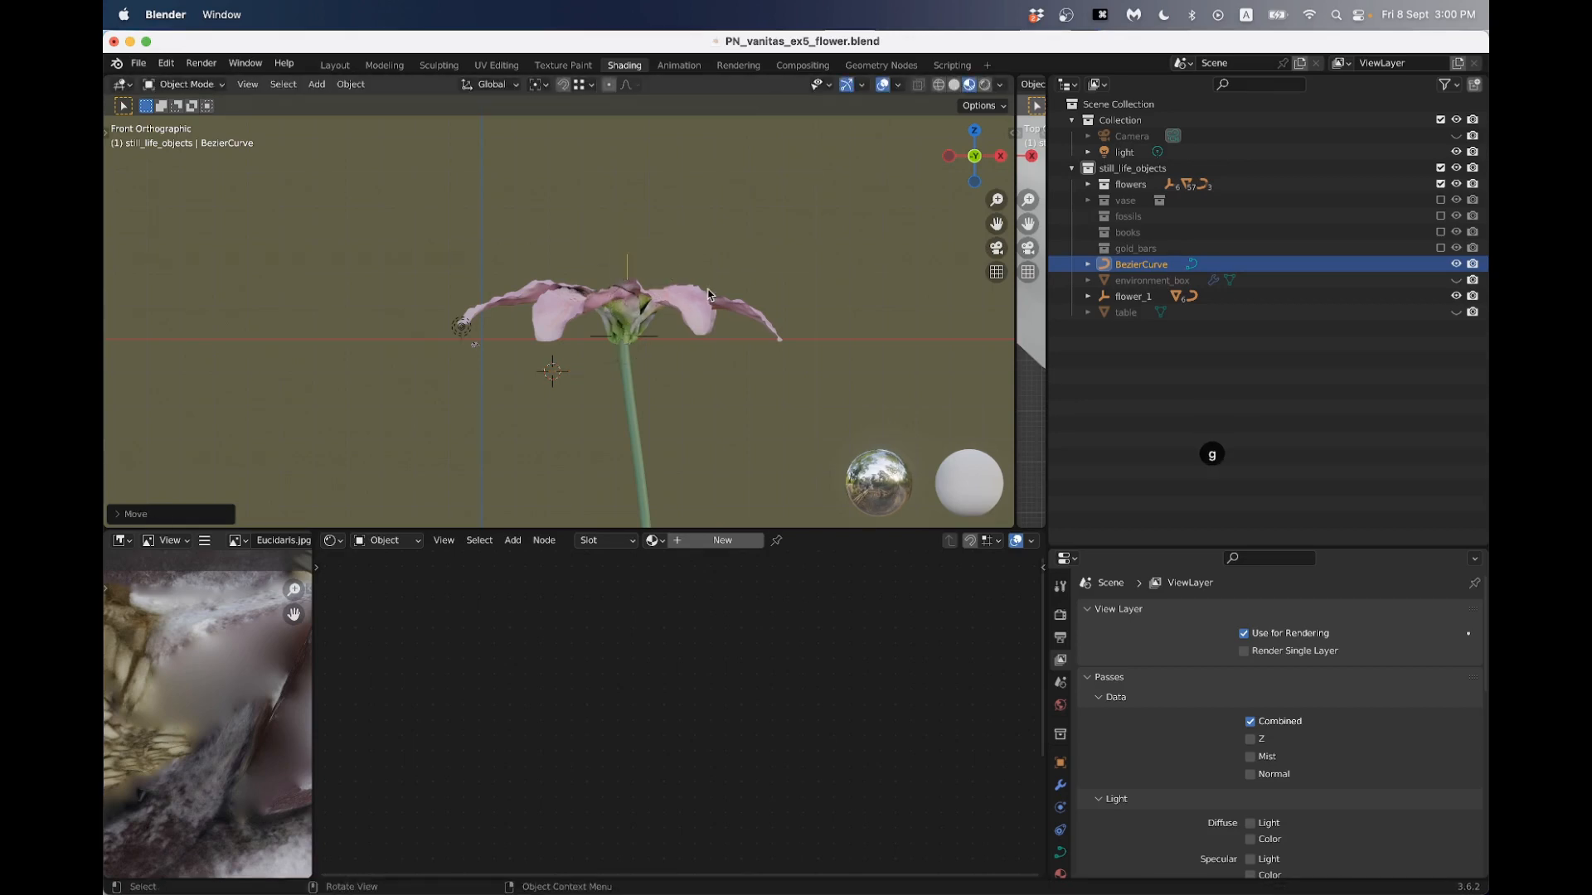
{"action": "scroll", "coordinate": [762, 349], "scroll_direction": "up", "scroll_amount": 3}
{"action": "left_click", "coordinate": [761, 349]}
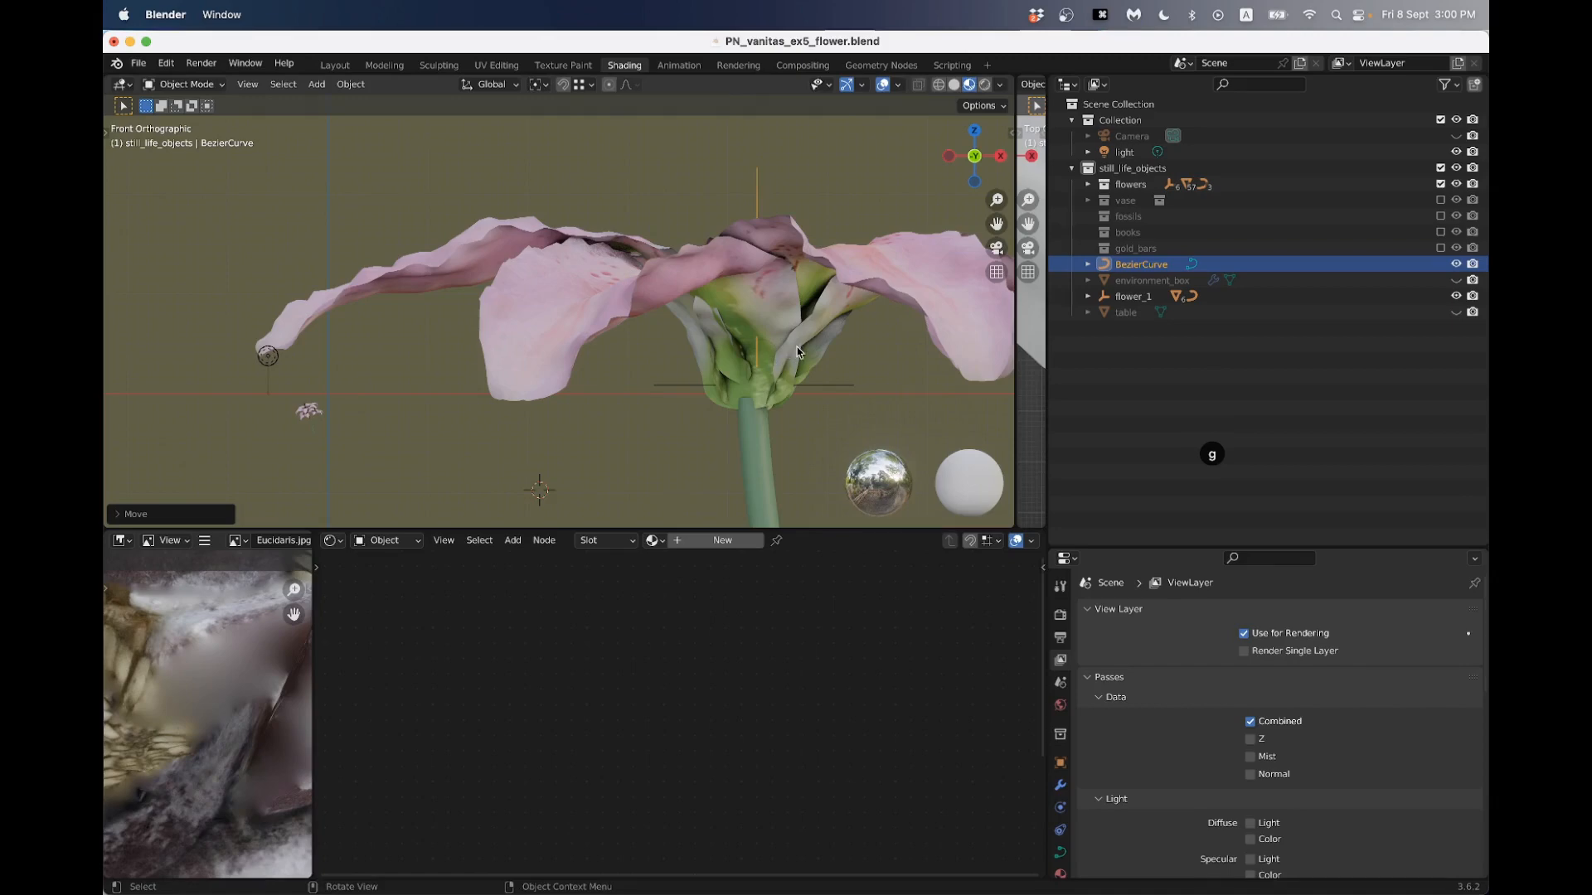
- In wireframe shading, align the upright curve's base with the top of the stem in front and right views
{"action": "key", "text": "z"}
{"action": "scroll", "coordinate": [771, 347], "scroll_direction": "up", "scroll_amount": 3}
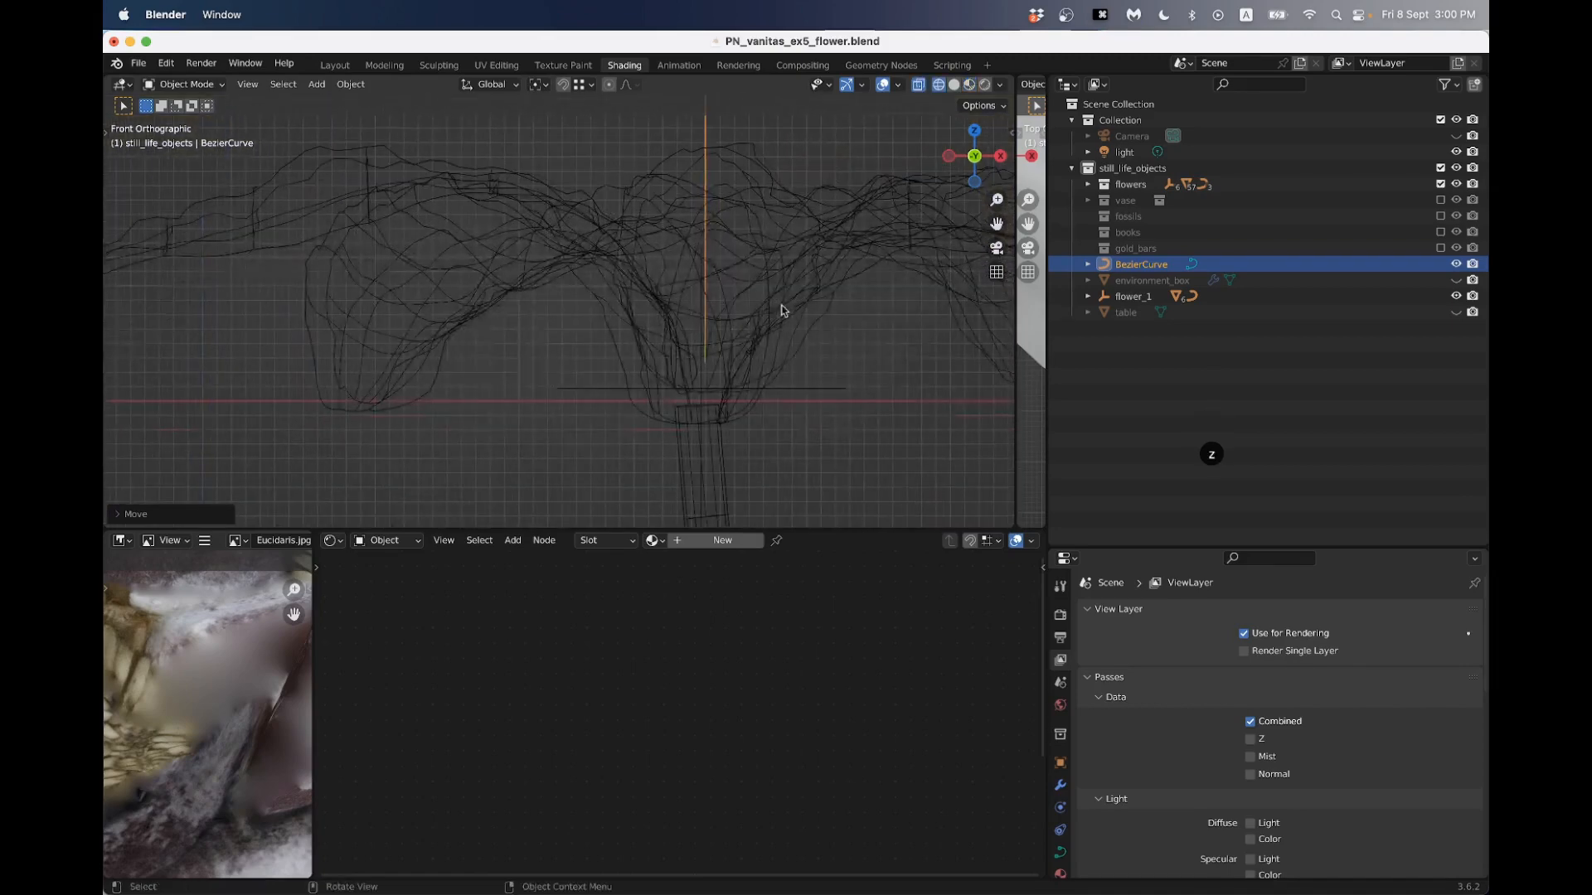
{"action": "key", "text": "g"}
{"action": "left_click", "coordinate": [756, 339]}
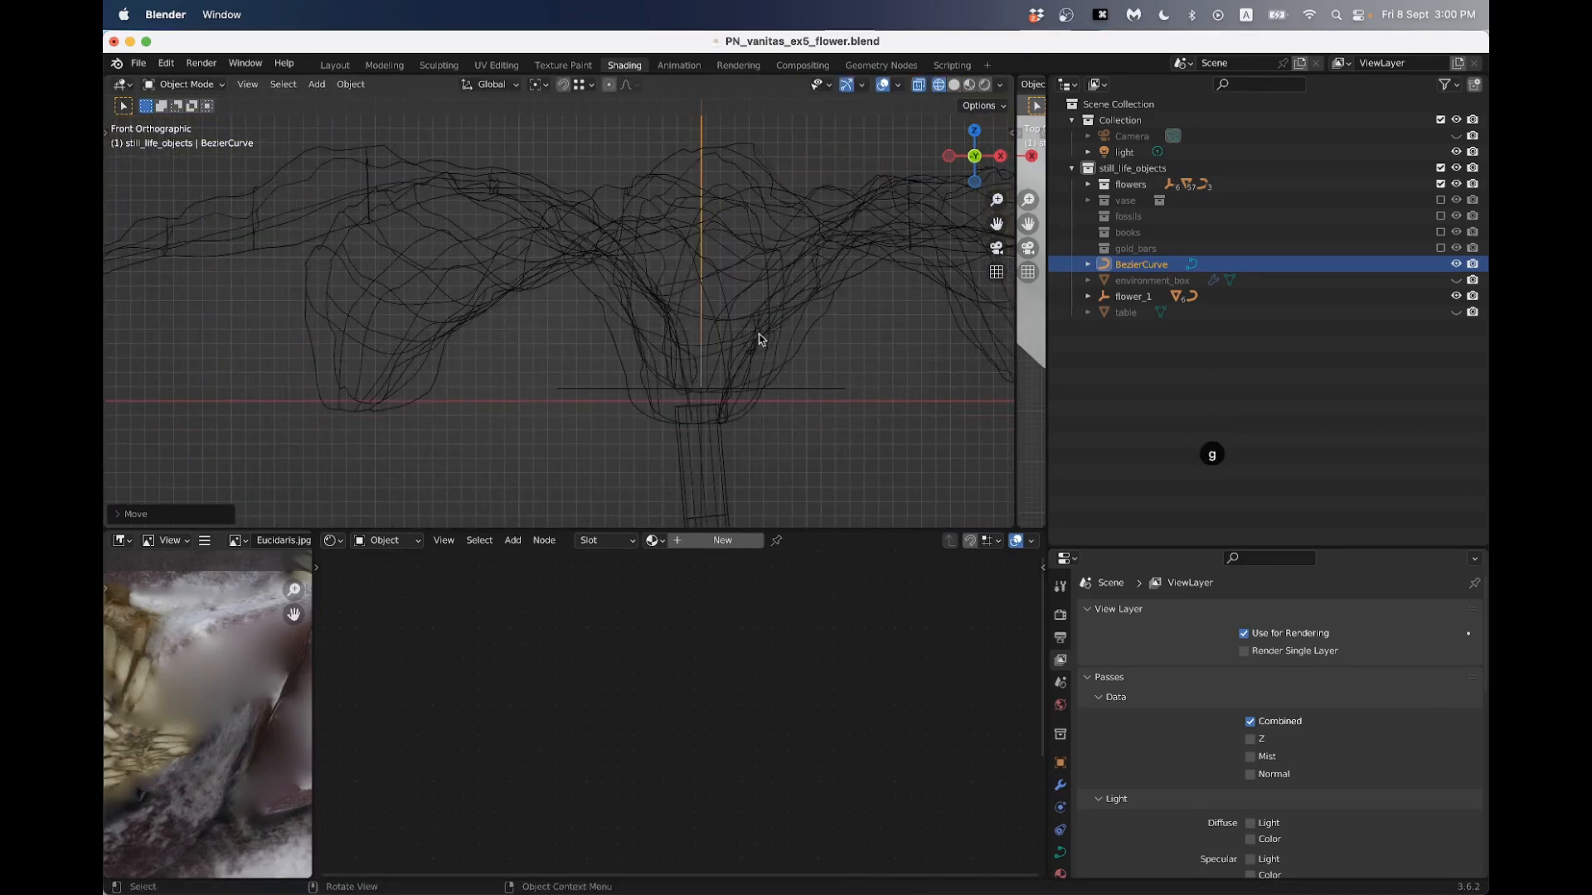
{"action": "left_click", "coordinate": [1000, 156]}
{"action": "key", "text": "g"}
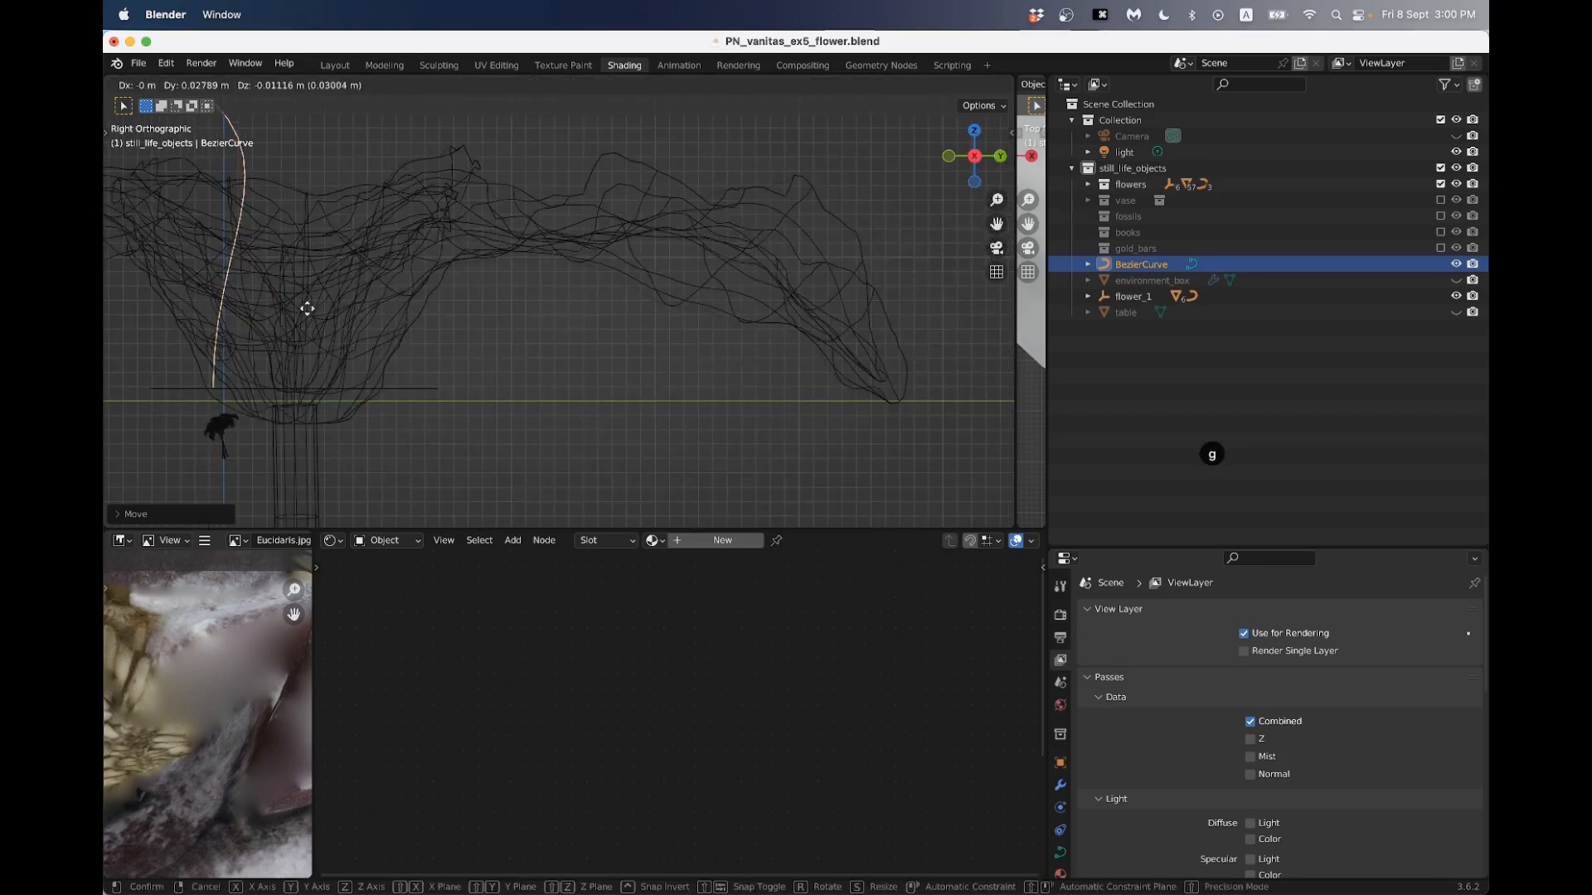
{"action": "left_click", "coordinate": [385, 306]}
{"action": "scroll", "coordinate": [367, 270], "scroll_direction": "down", "scroll_amount": 5}
{"action": "scroll", "coordinate": [373, 263], "scroll_direction": "up", "scroll_amount": 2}
- In Edit Mode with proportional editing off, rotate the curve's upper control point until its handles run vertically
{"action": "key", "text": "Tab"}
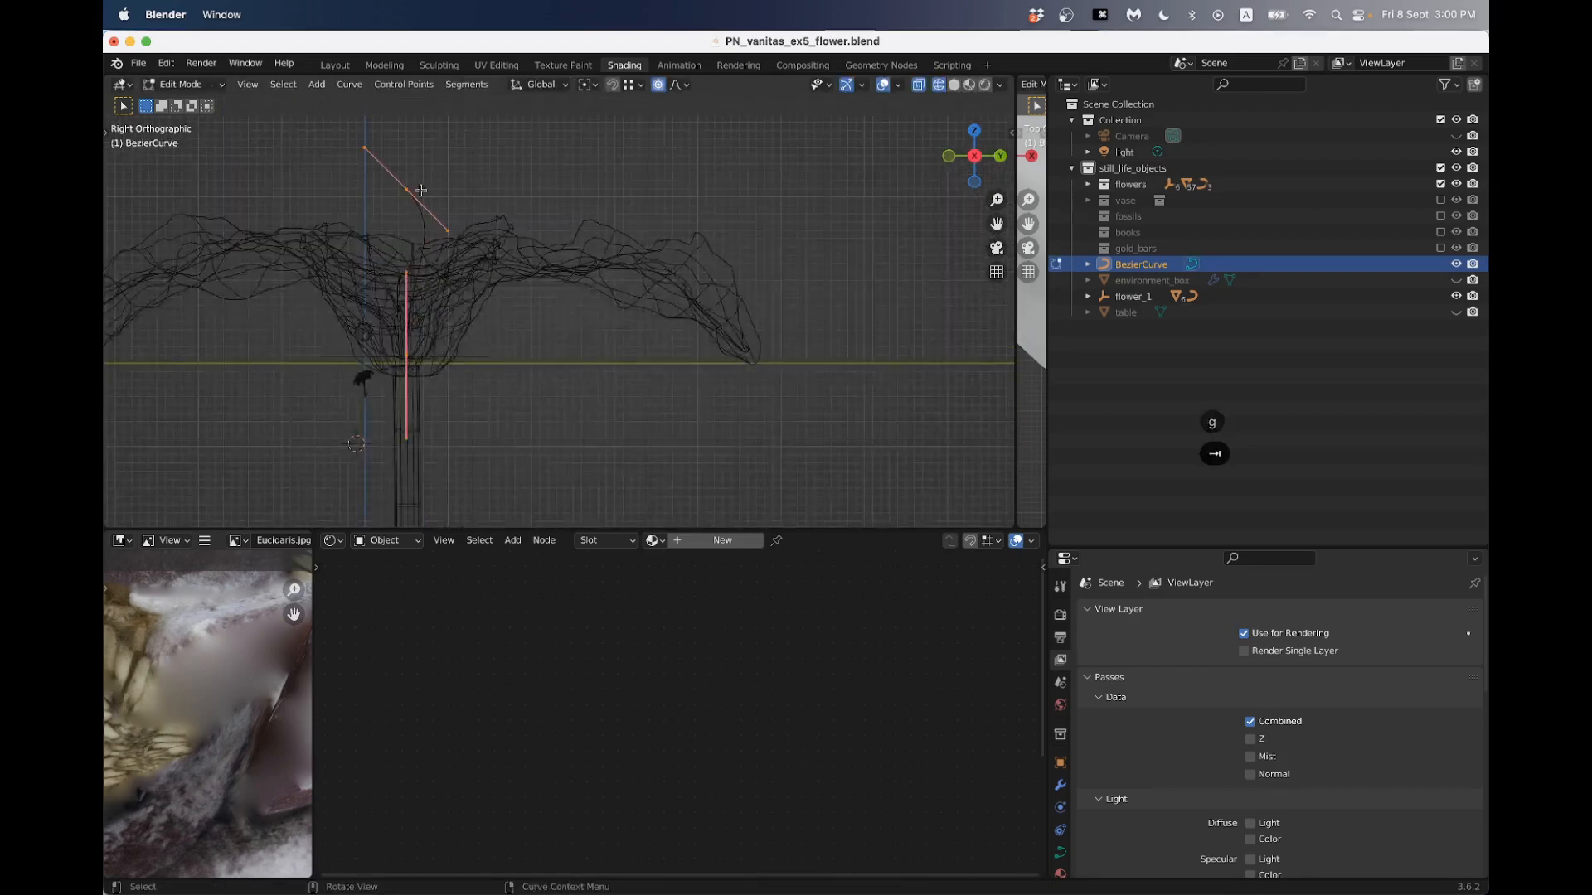
{"action": "left_click", "coordinate": [404, 186]}
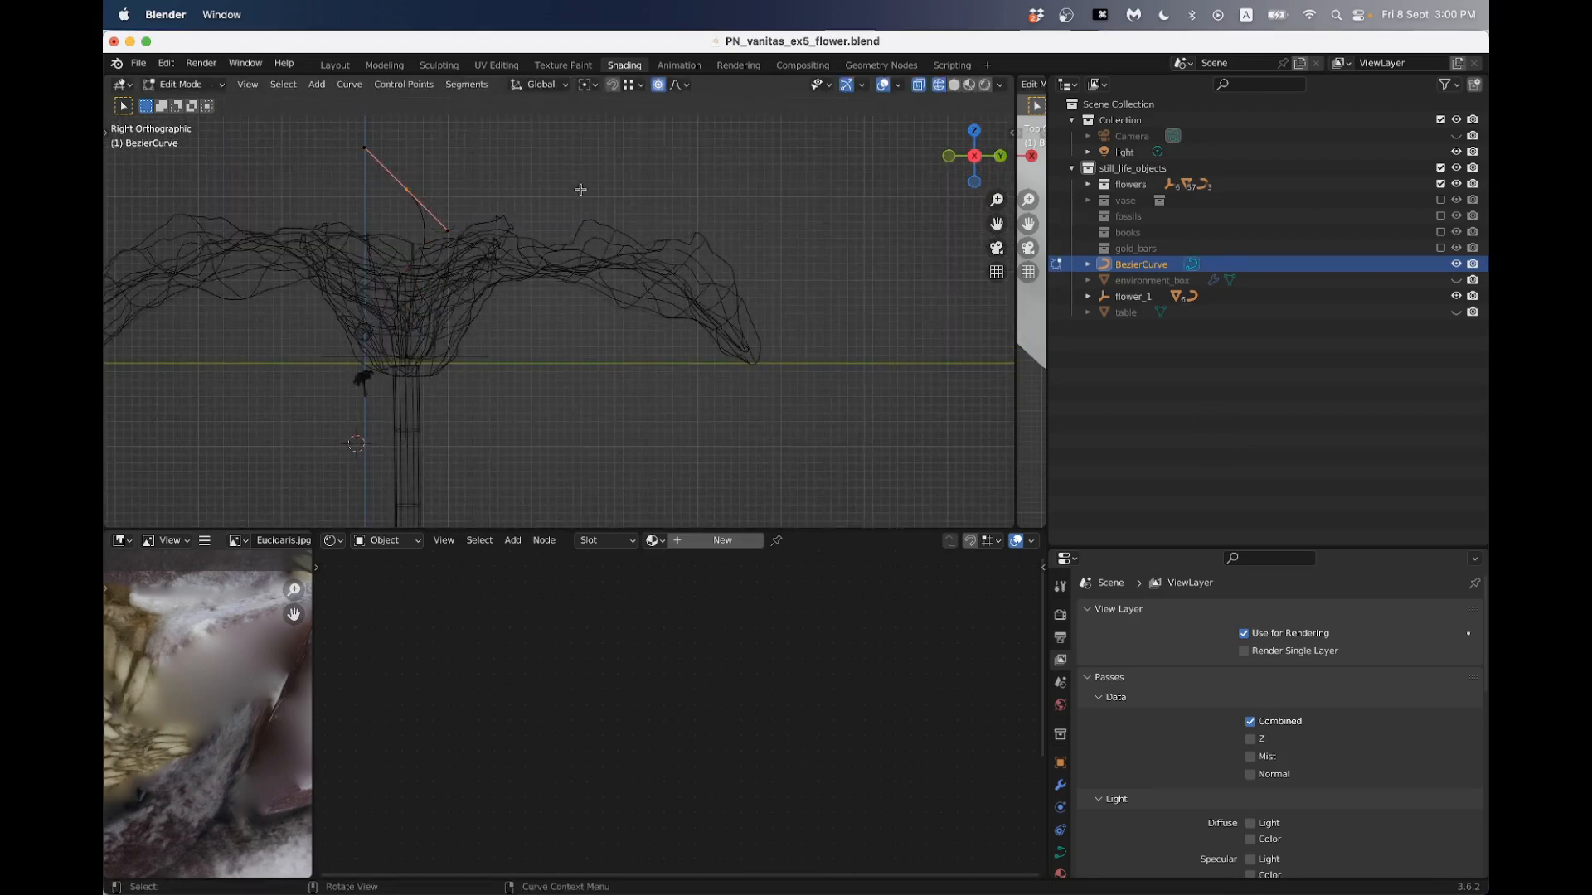
{"action": "key", "text": "r"}
{"action": "right_click", "coordinate": [508, 192]}
{"action": "key", "text": "r"}
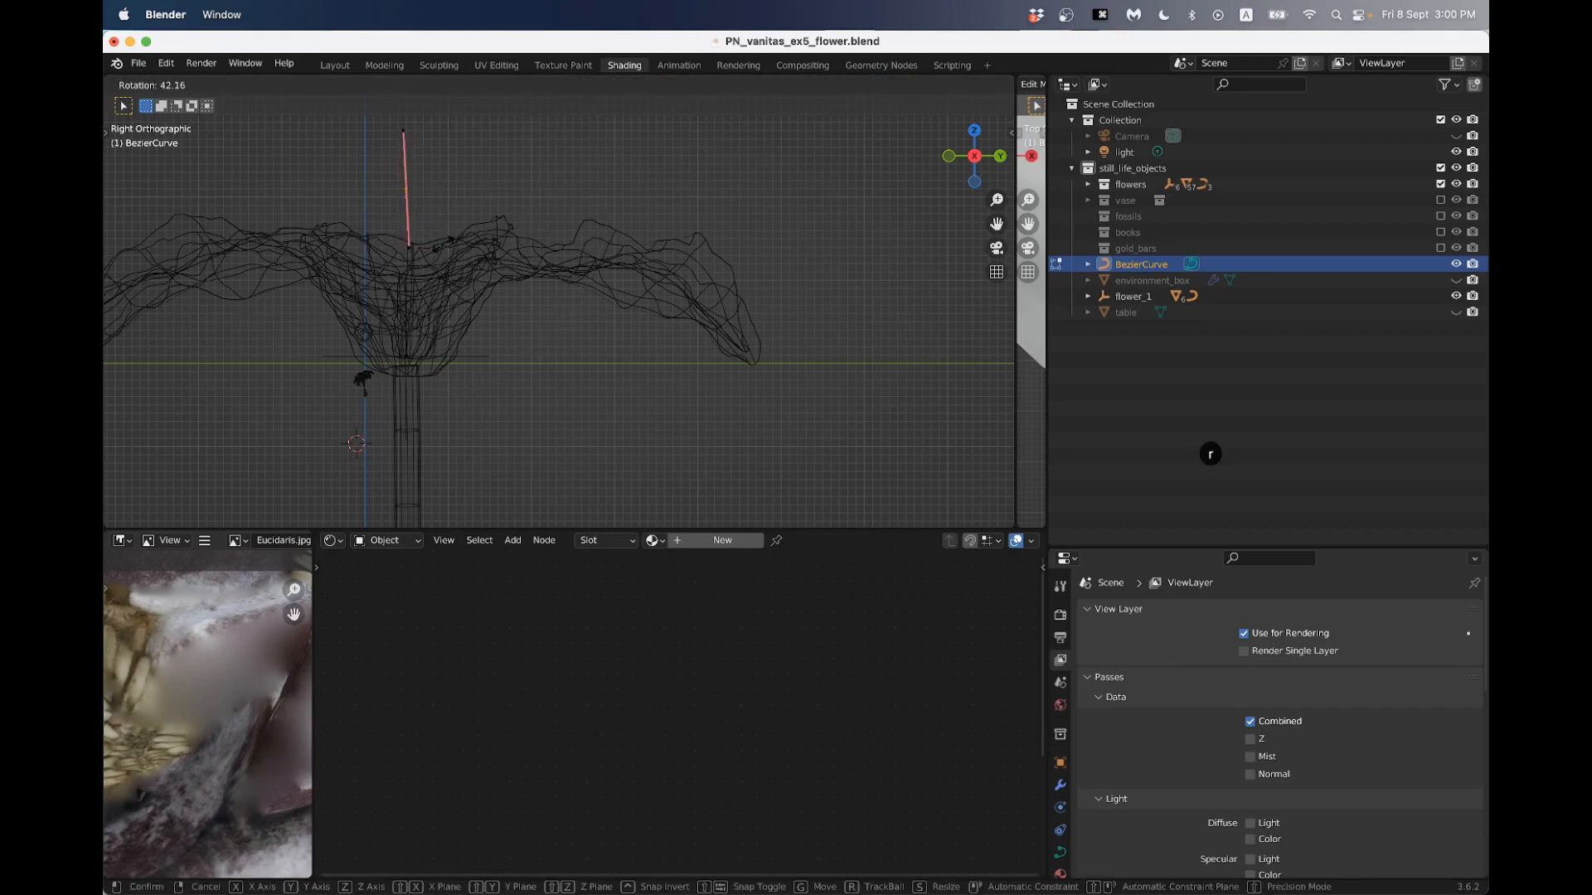
{"action": "left_click", "coordinate": [431, 247]}
{"action": "middle_click_drag", "start_coordinate": [437, 242], "coordinate": [541, 262]}
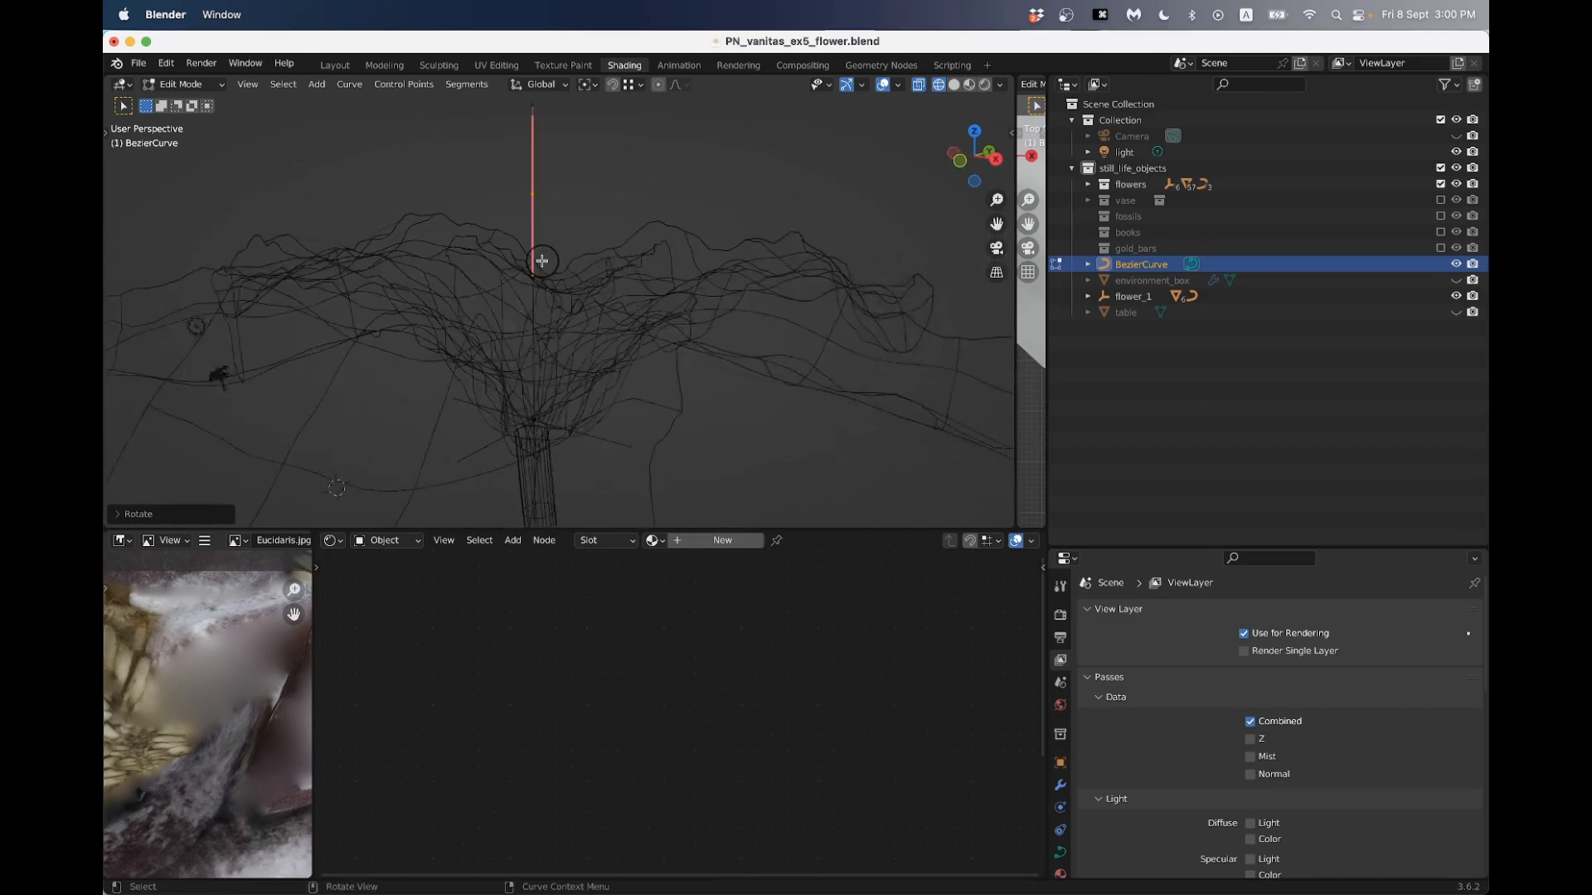
{"action": "key", "text": "Tab"}
- Return to material preview shading and frame the new curve in the flower's center
{"action": "mouse_move", "coordinate": [621, 230]}
{"action": "middle_mouse_down"}
{"action": "mouse_move", "coordinate": [565, 300]}
{"action": "mouse_move", "coordinate": [487, 299]}
{"action": "mouse_move", "coordinate": [483, 266]}
{"action": "mouse_move", "coordinate": [574, 317]}
{"action": "mouse_move", "coordinate": [680, 340]}
{"action": "mouse_move", "coordinate": [790, 336]}
{"action": "middle_mouse_up"}
{"action": "key", "text": "z"}
{"action": "scroll", "coordinate": [523, 289], "scroll_direction": "down", "scroll_amount": 5}
{"action": "key", "text": "z"}
{"action": "scroll", "coordinate": [568, 345], "scroll_direction": "up", "scroll_amount": 4}
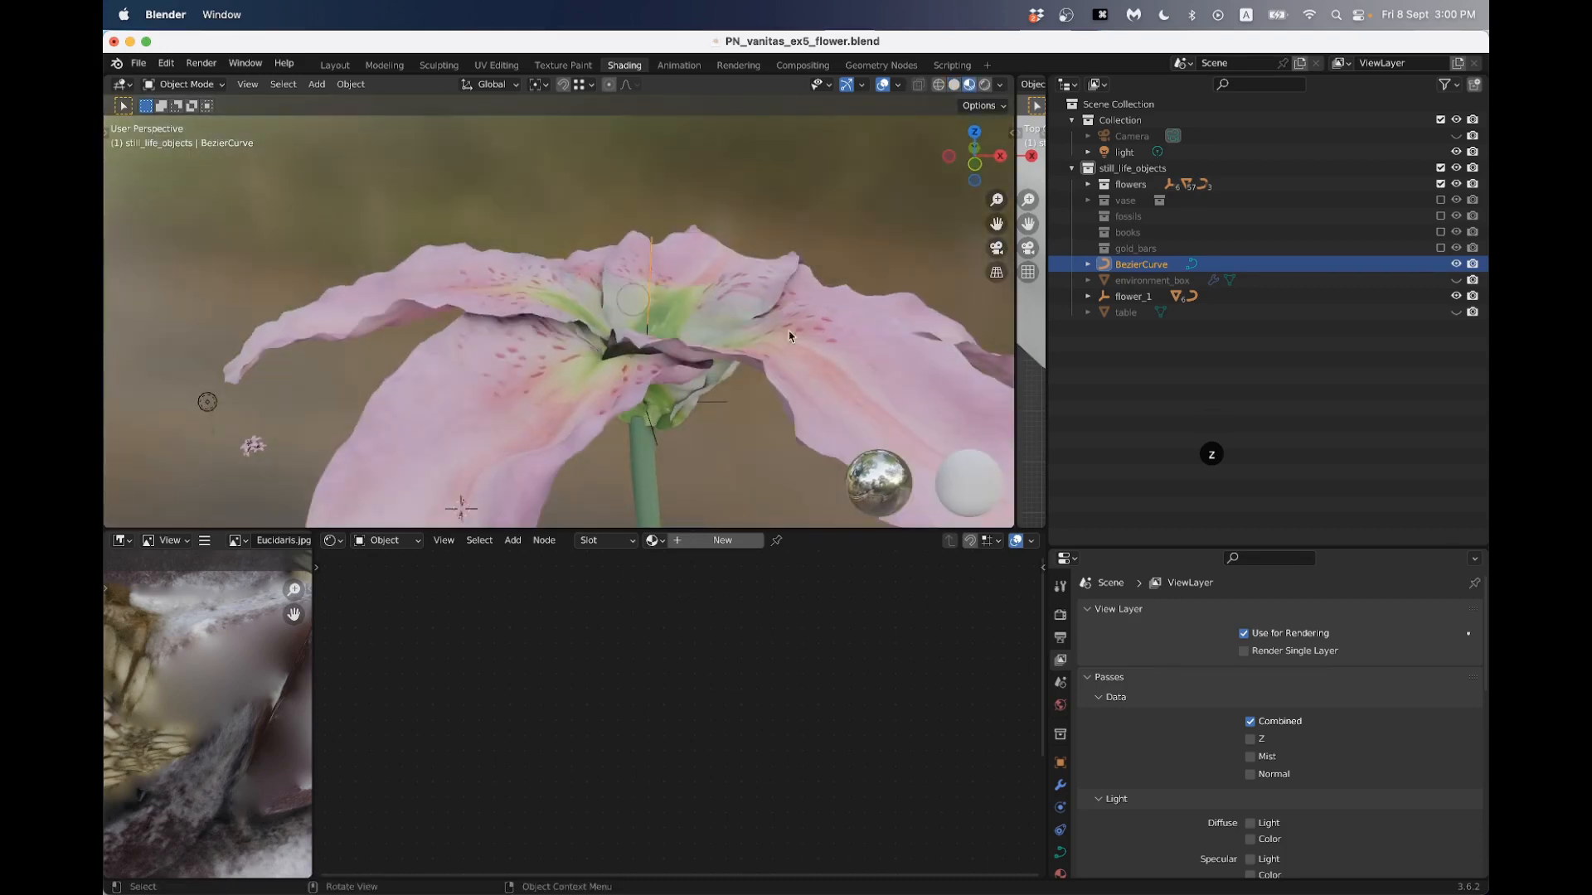
- Give the upright Bezier curve in the flower's center a round bevel with a depth of 0.001 m
{"action": "left_click", "coordinate": [1060, 852]}
{"action": "scroll", "coordinate": [1283, 733], "scroll_direction": "down", "scroll_amount": 8}
{"action": "left_click", "coordinate": [1283, 733]}
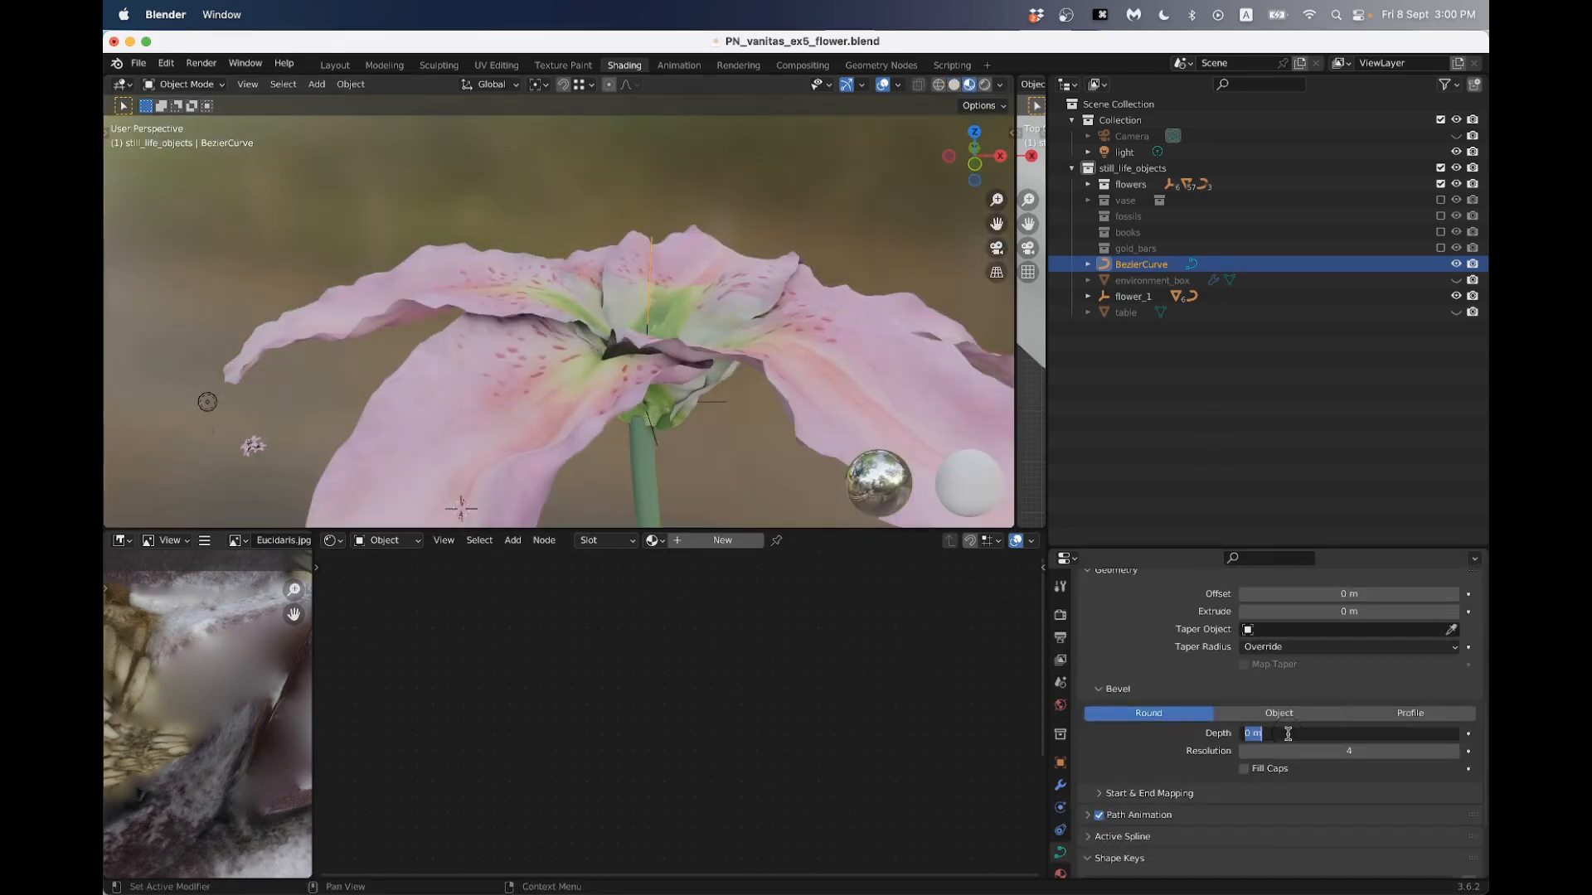
{"action": "type", "text": ".001"}
{"action": "key", "text": "Return"}
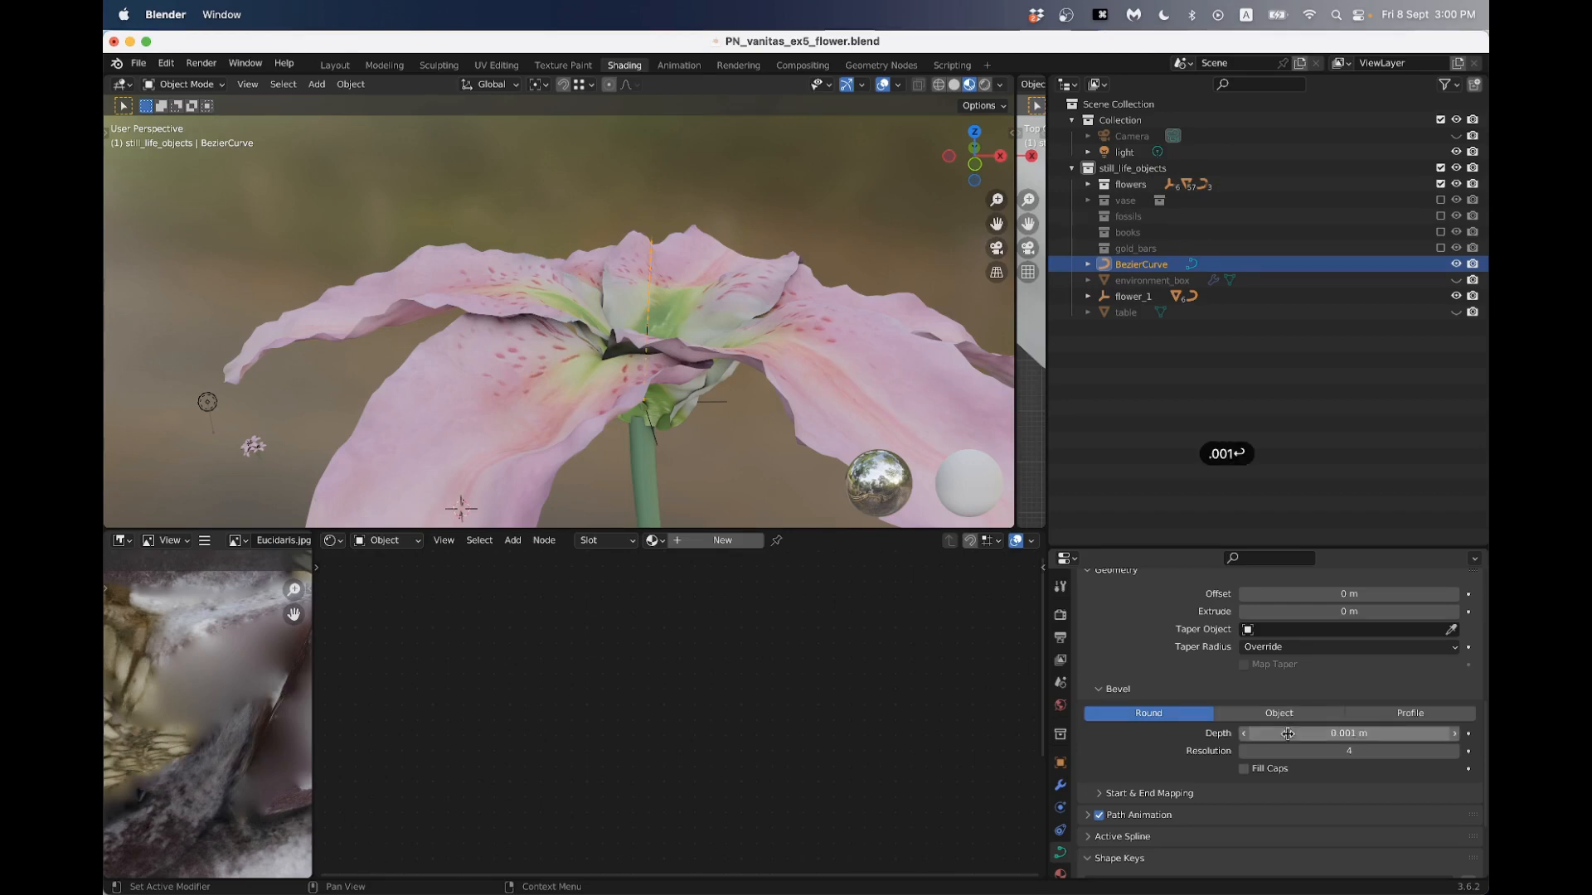
- Set the curve's bevel depth to 0.005 m and inspect its thickness up close against the petals
{"action": "left_click", "coordinate": [1267, 738]}
{"action": "type", "text": ".005"}
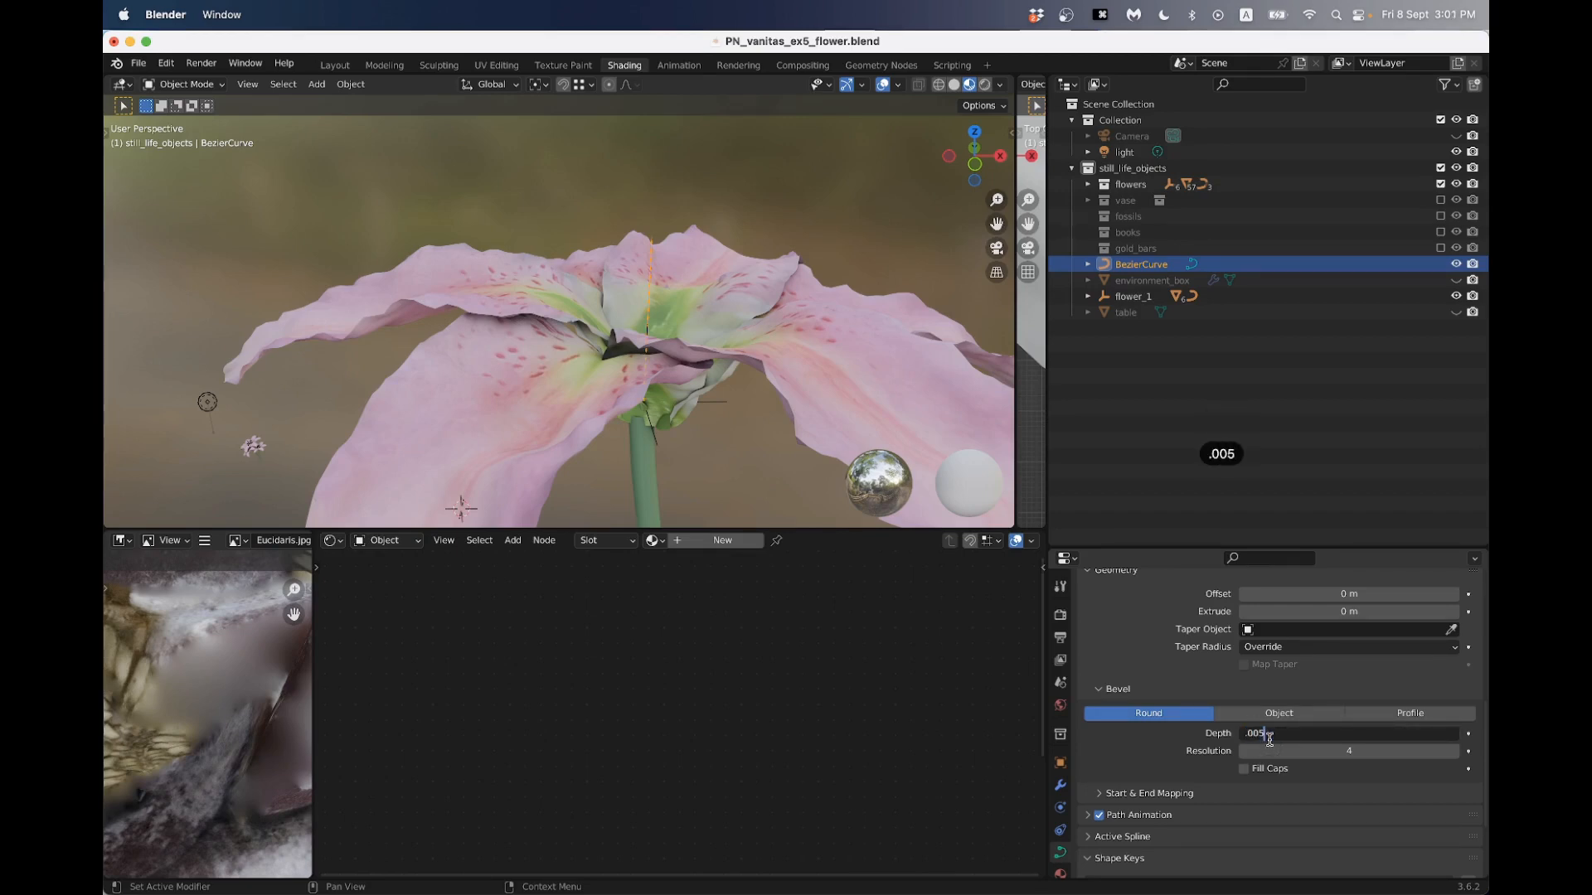
{"action": "key", "text": "Return"}
{"action": "left_click", "coordinate": [514, 165]}
{"action": "scroll", "coordinate": [588, 252], "scroll_direction": "up", "scroll_amount": 5}
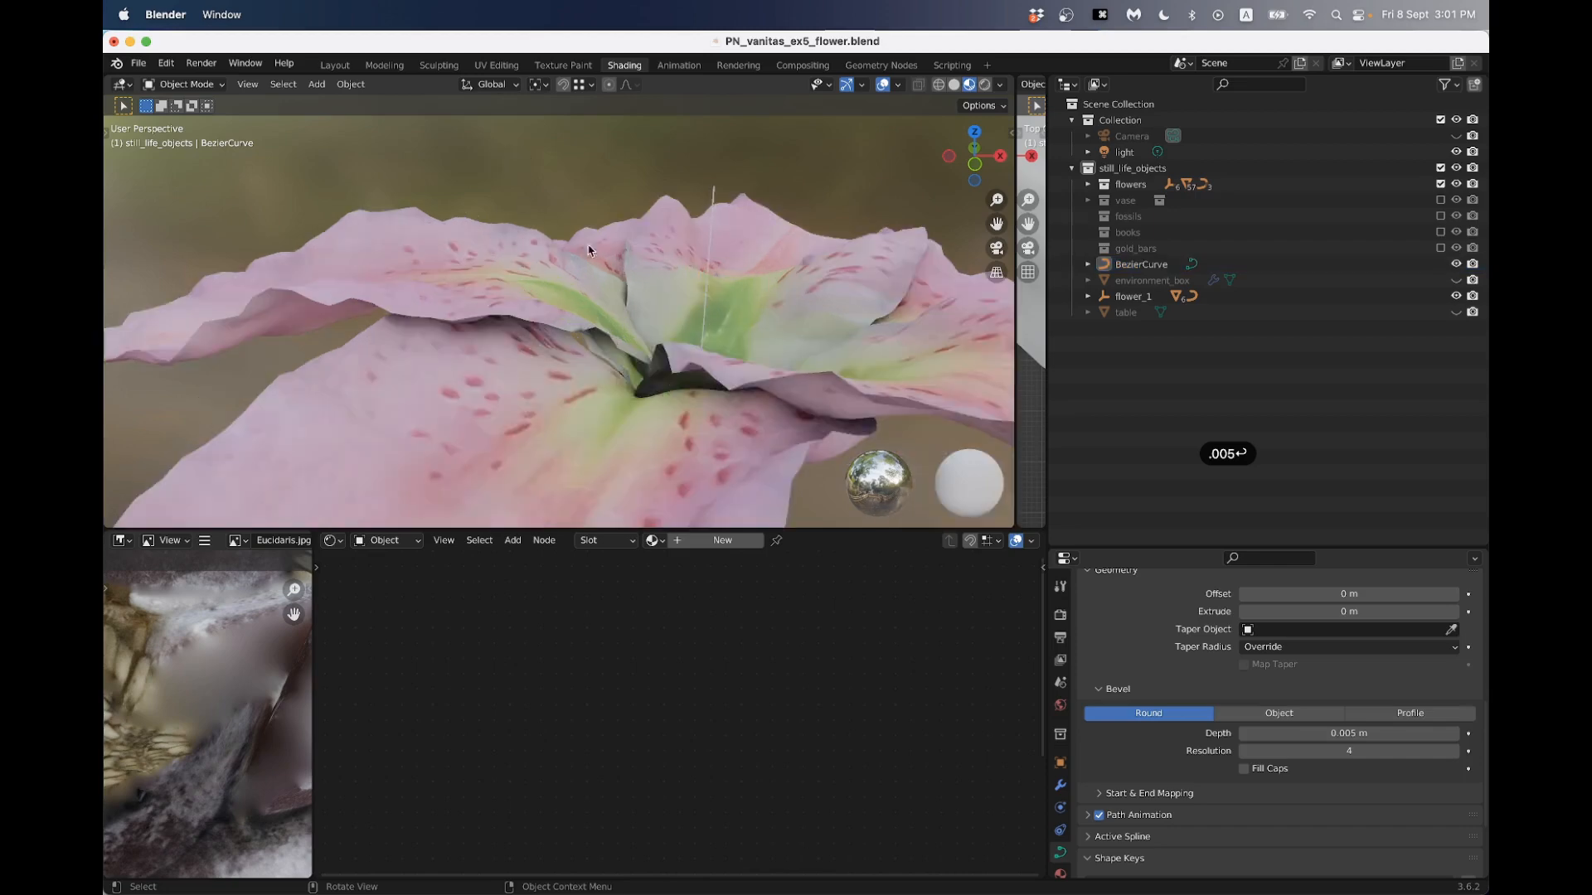
{"action": "middle_click_drag", "start_coordinate": [588, 252], "coordinate": [526, 258]}
- Thicken the curve by setting its bevel depth to 0.01 m and view it with the whole flower
{"action": "left_click", "coordinate": [1262, 736]}
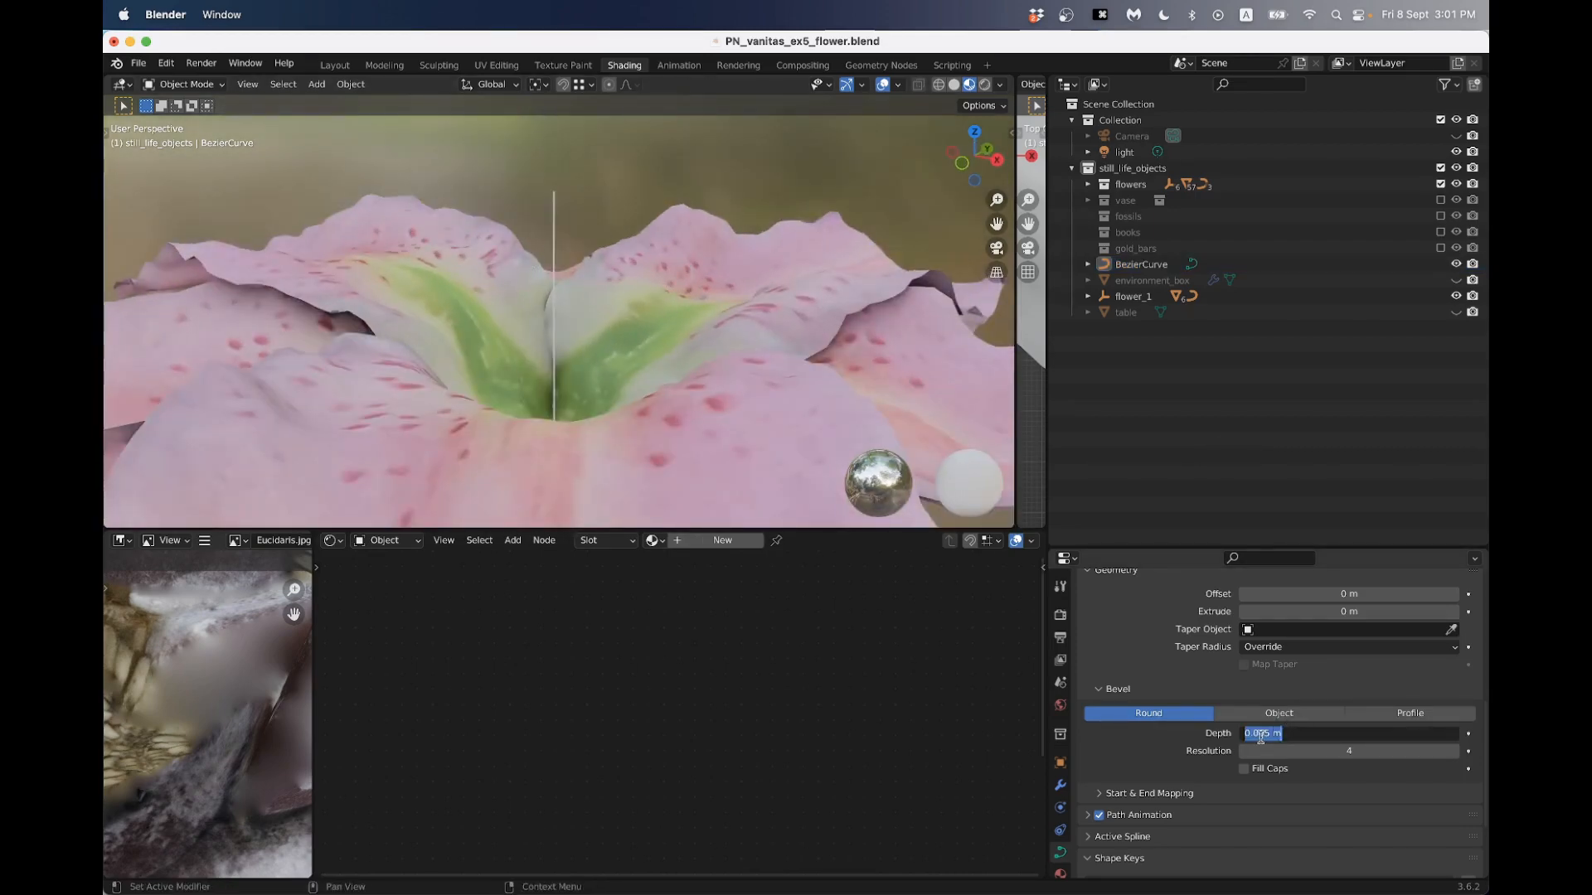
{"action": "type", "text": ".01"}
{"action": "key", "text": "Return"}
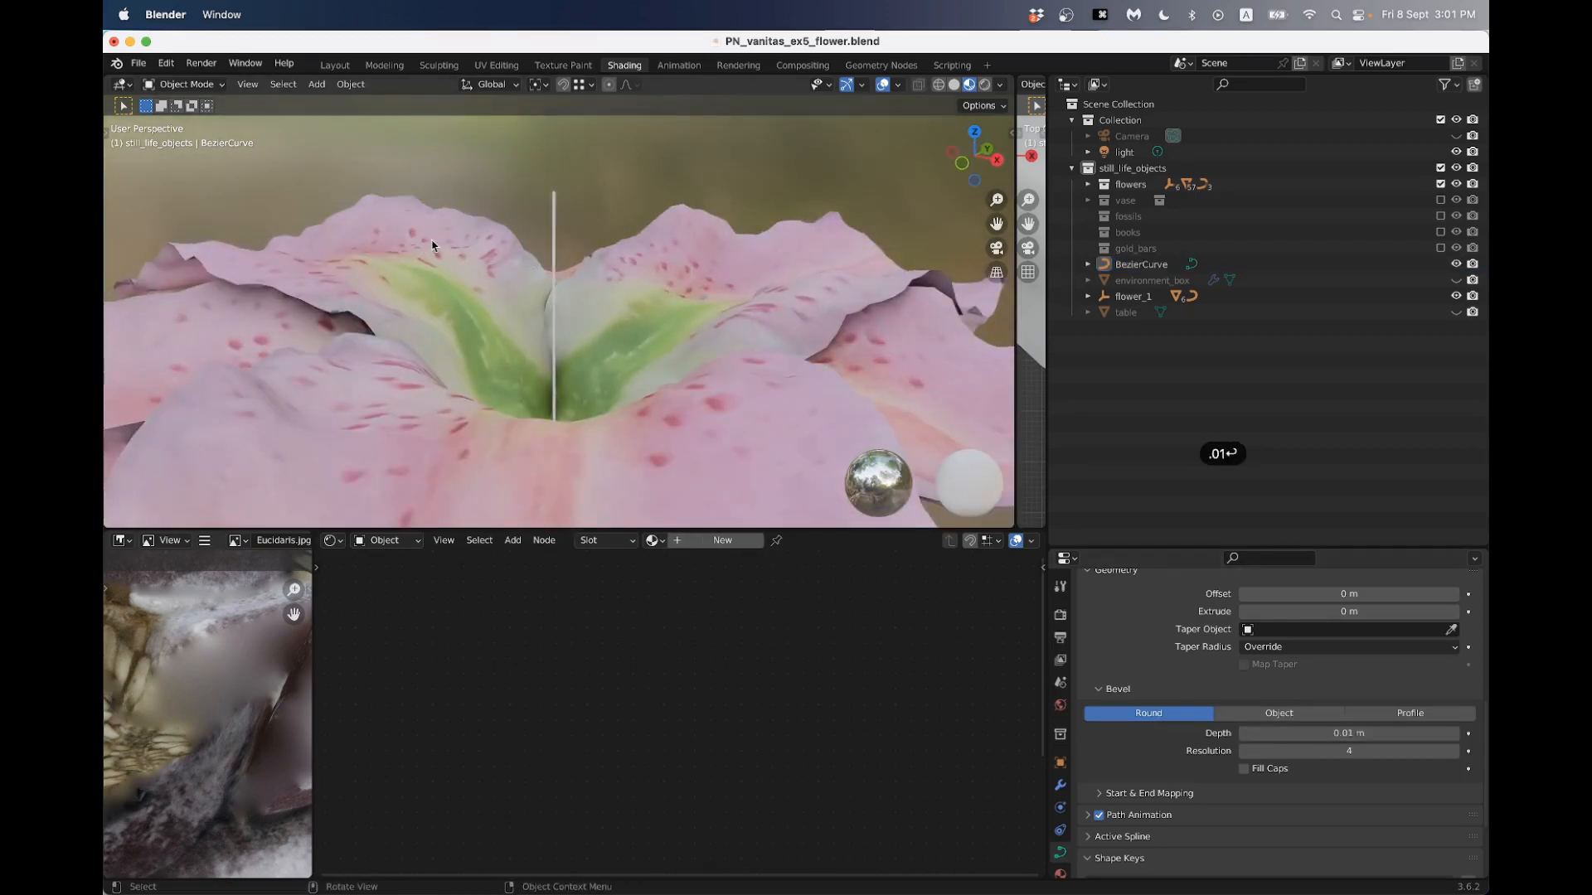
{"action": "middle_click_drag", "start_coordinate": [427, 241], "coordinate": [508, 274]}
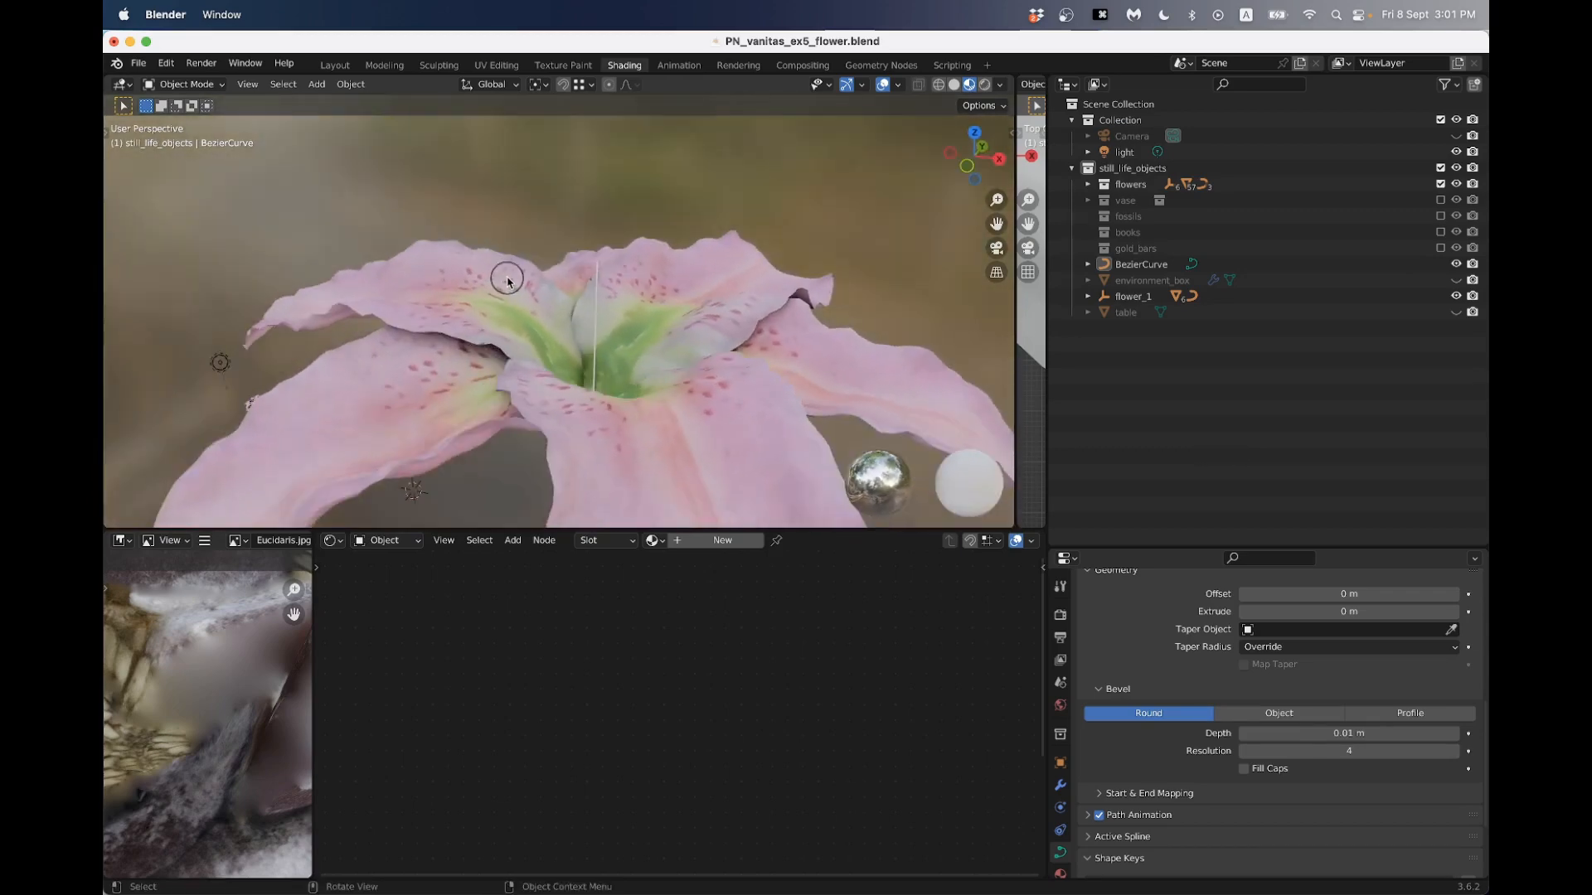
- Check the lily reference photo in Chrome, return to Blender, and move the curve's upper control point up and outward in Edit Mode
{"action": "key", "text": "super+Tab"}
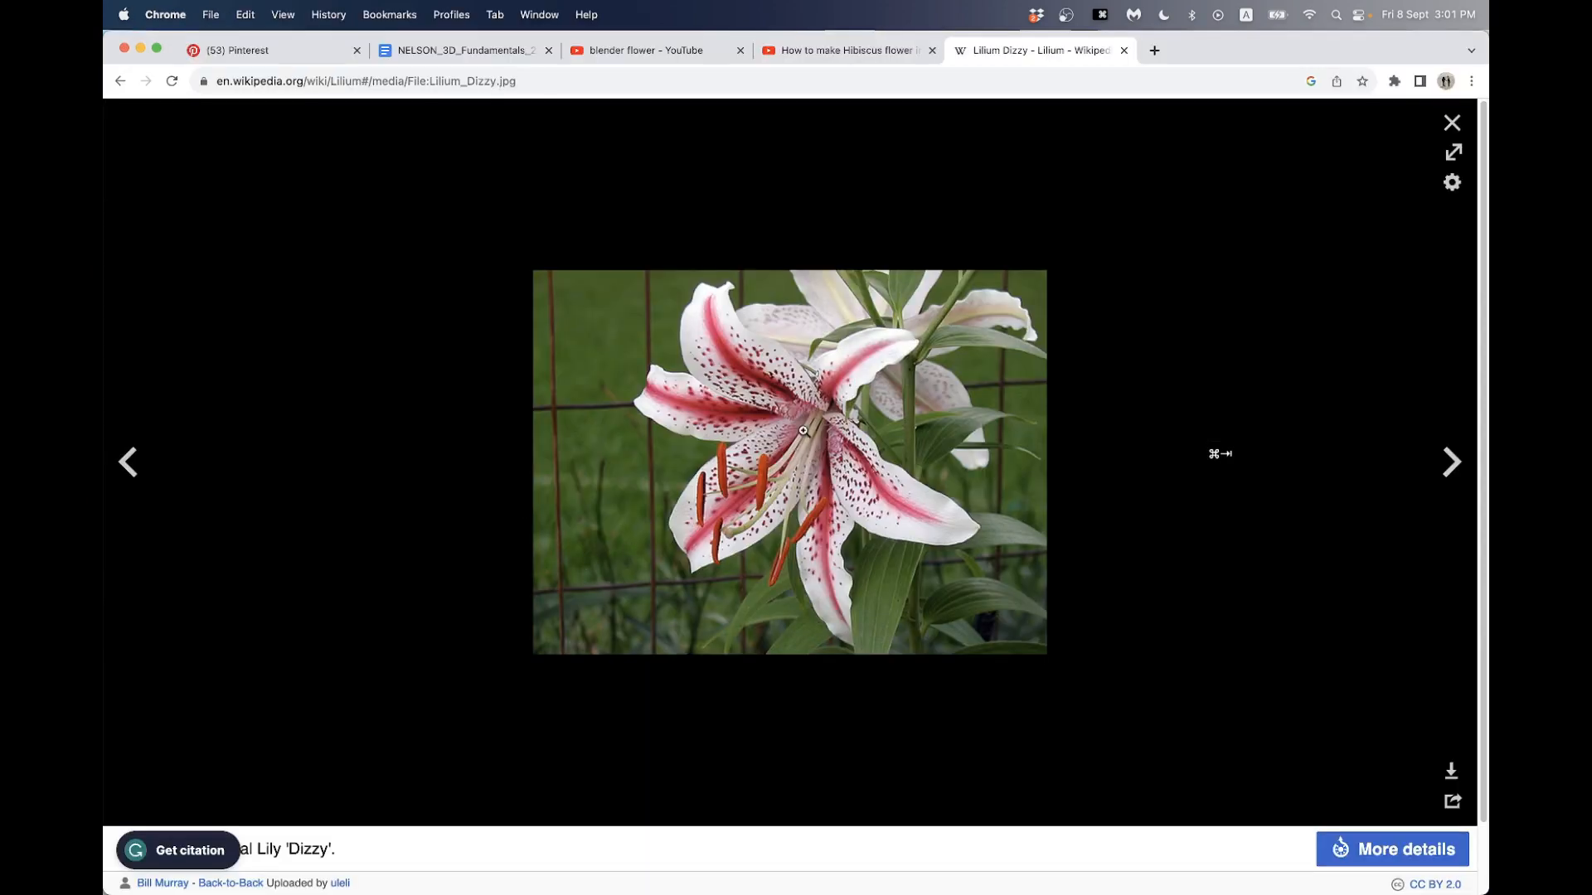
{"action": "key", "text": "super+Tab"}
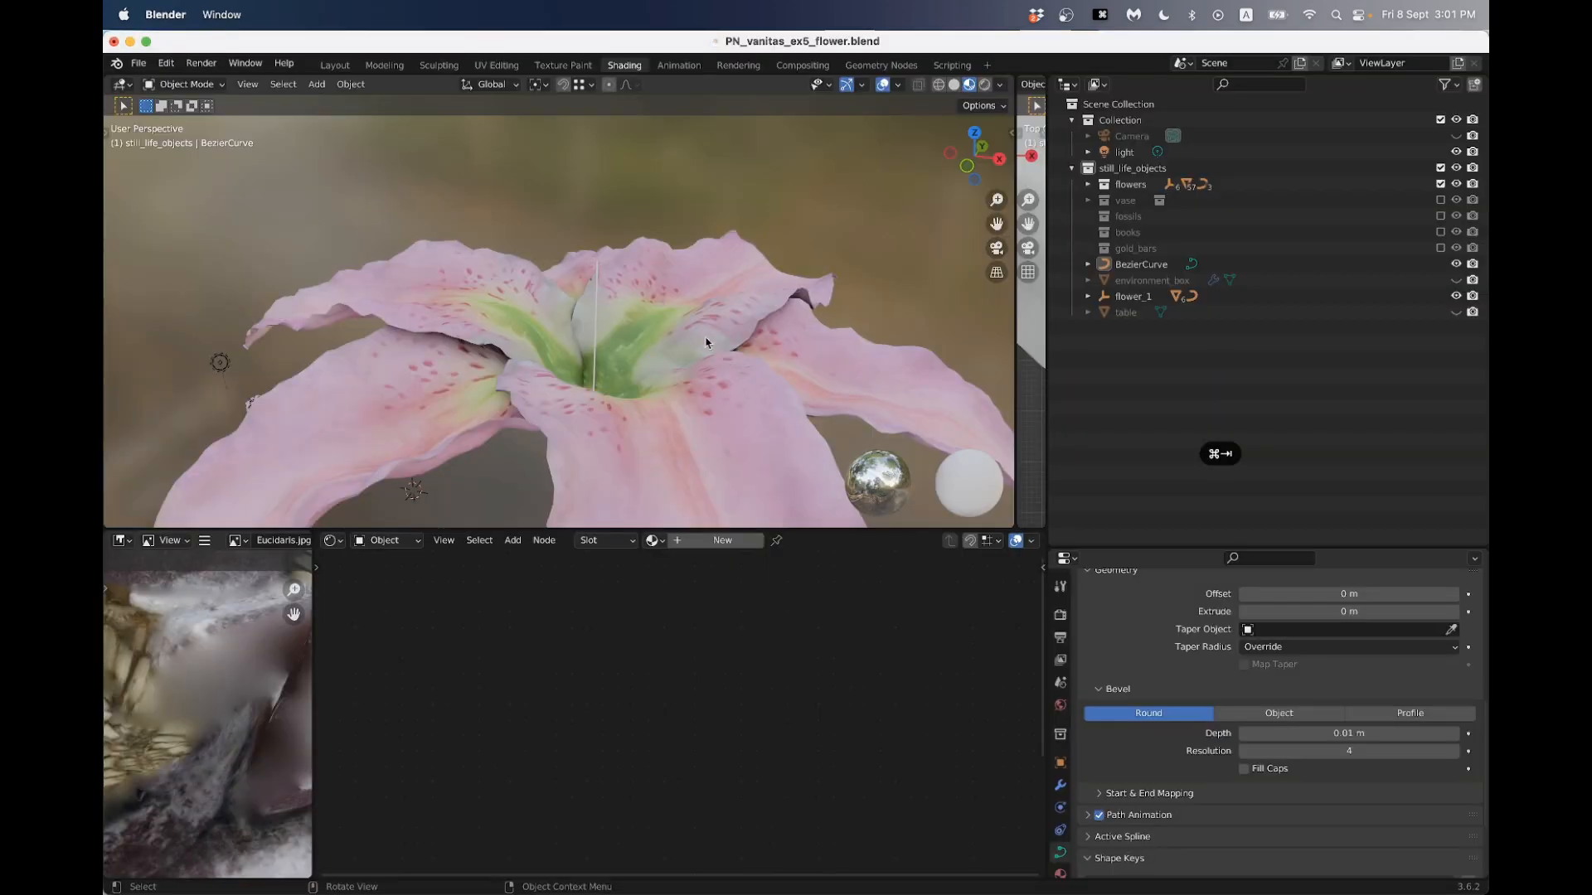
{"action": "left_click", "coordinate": [596, 297]}
{"action": "key", "text": "Tab"}
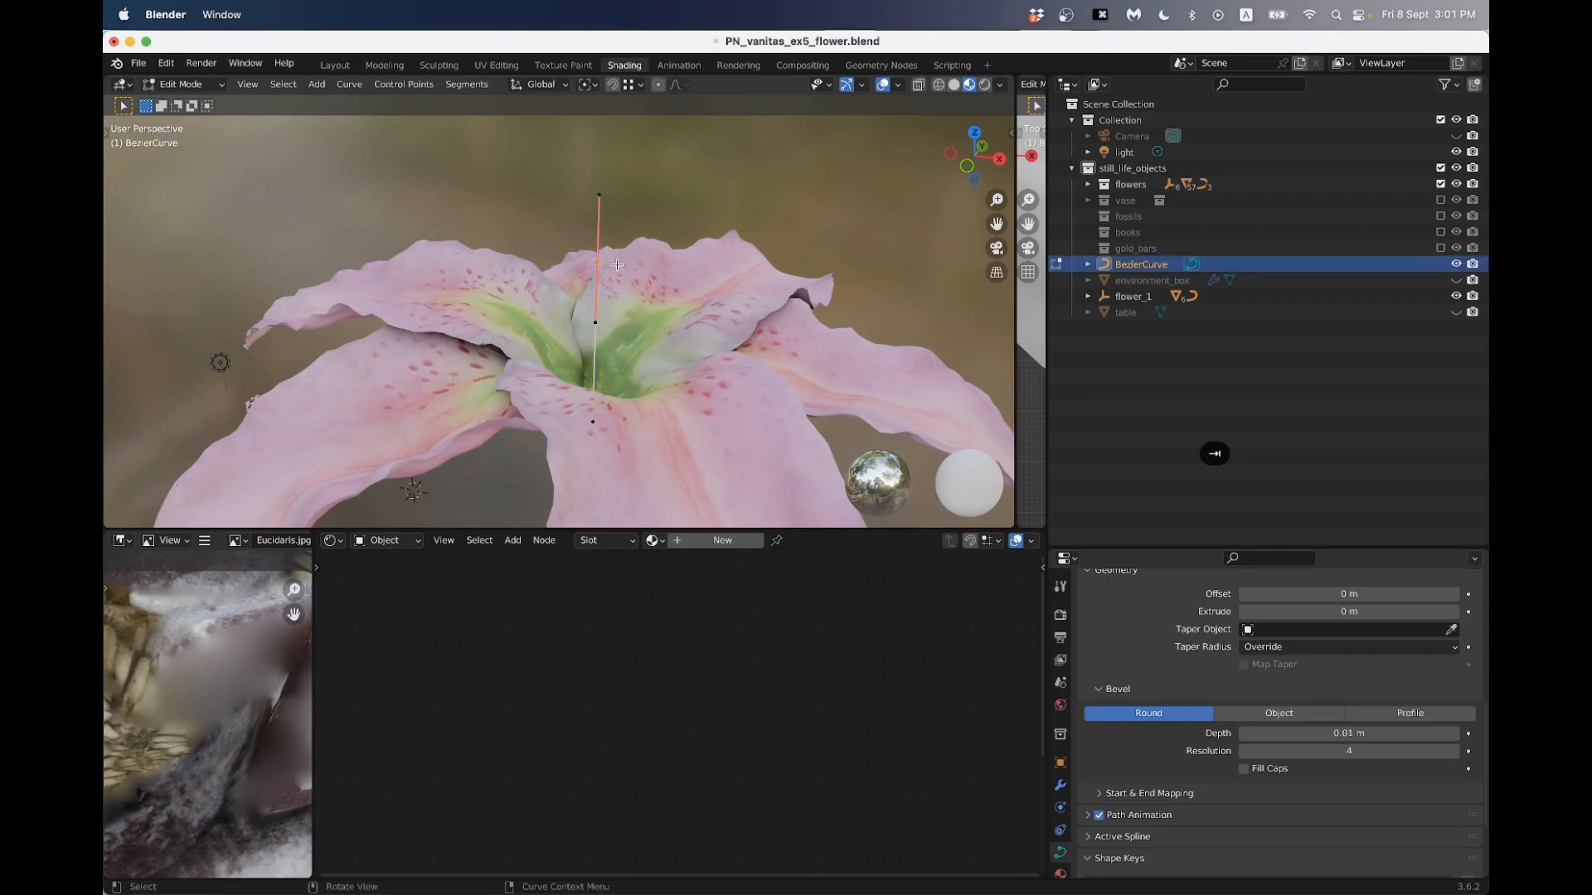
{"action": "key", "text": "g"}
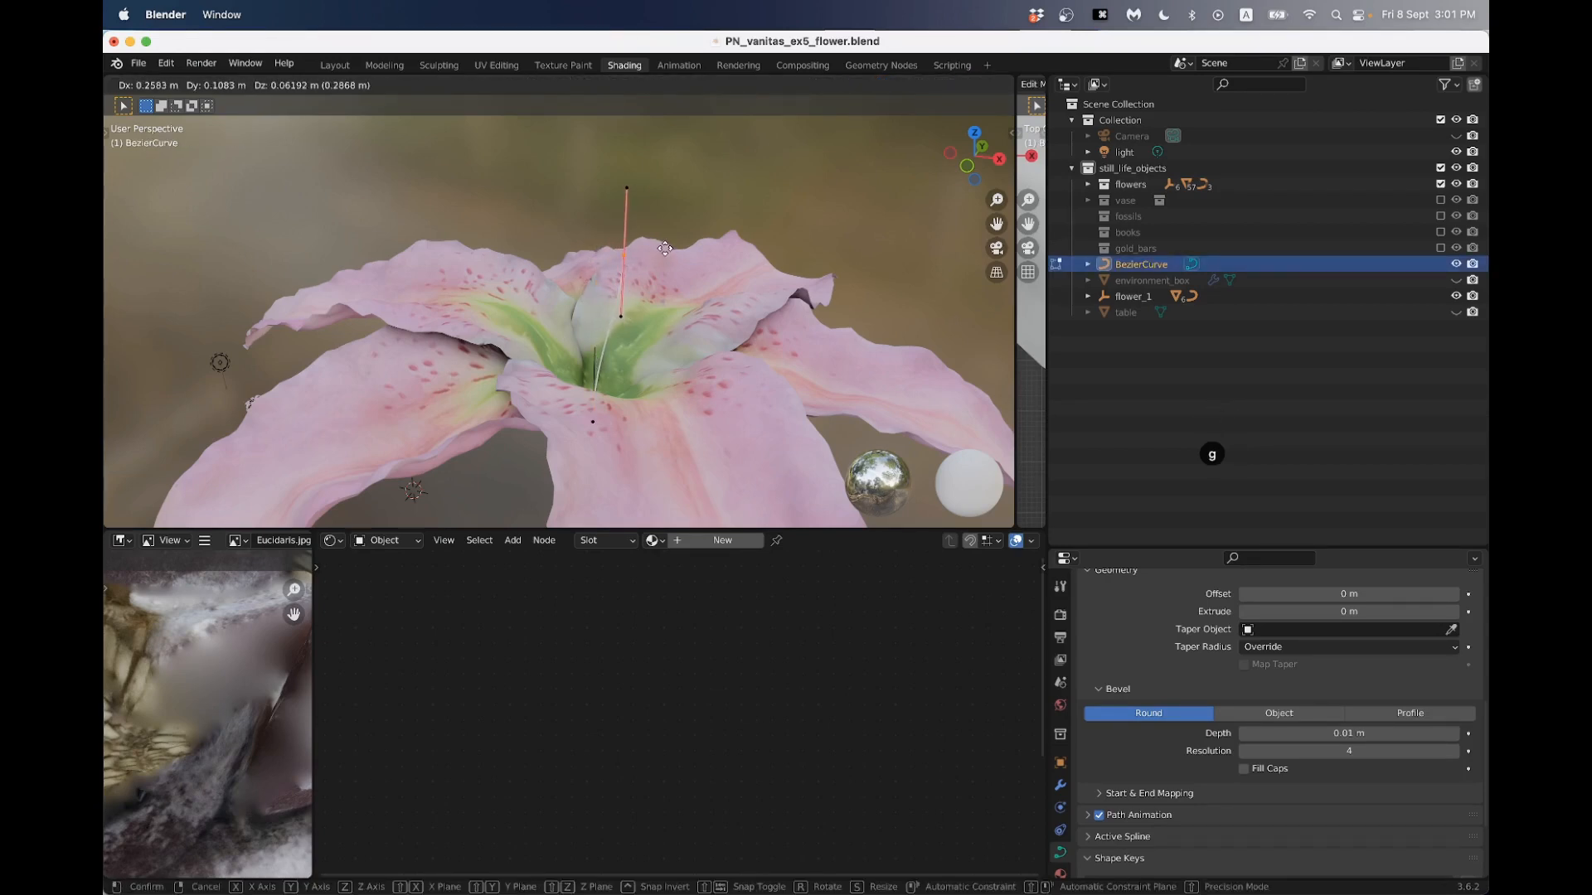
{"action": "left_click", "coordinate": [663, 242]}
{"action": "key", "text": "g"}
{"action": "left_click", "coordinate": [678, 203]}
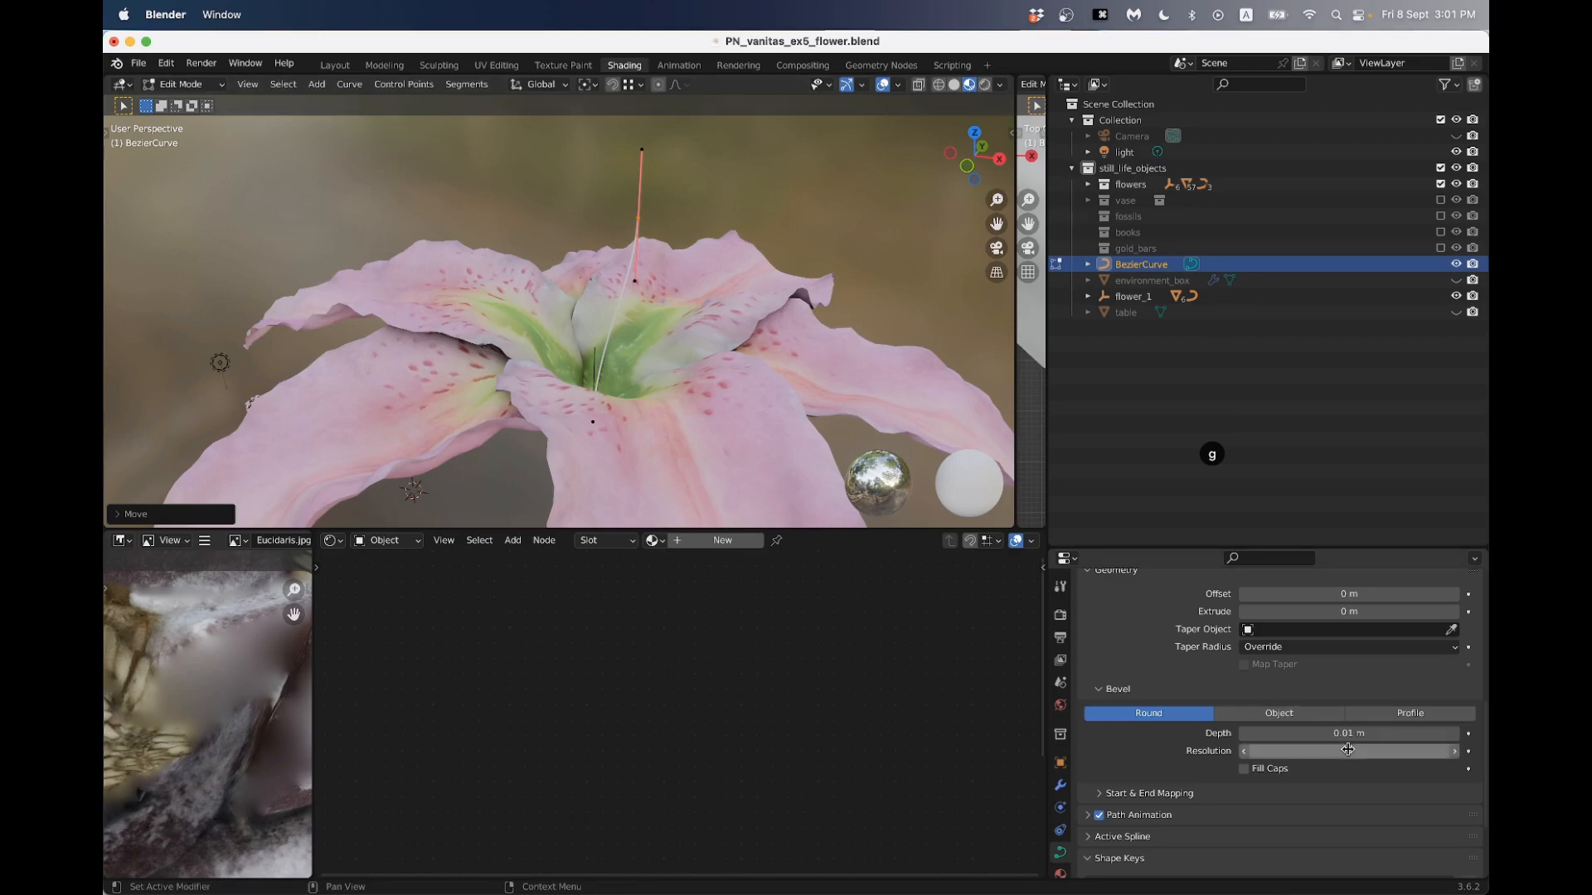
- Open the curve's bevel depth value for editing
{"action": "left_click", "coordinate": [1318, 733]}
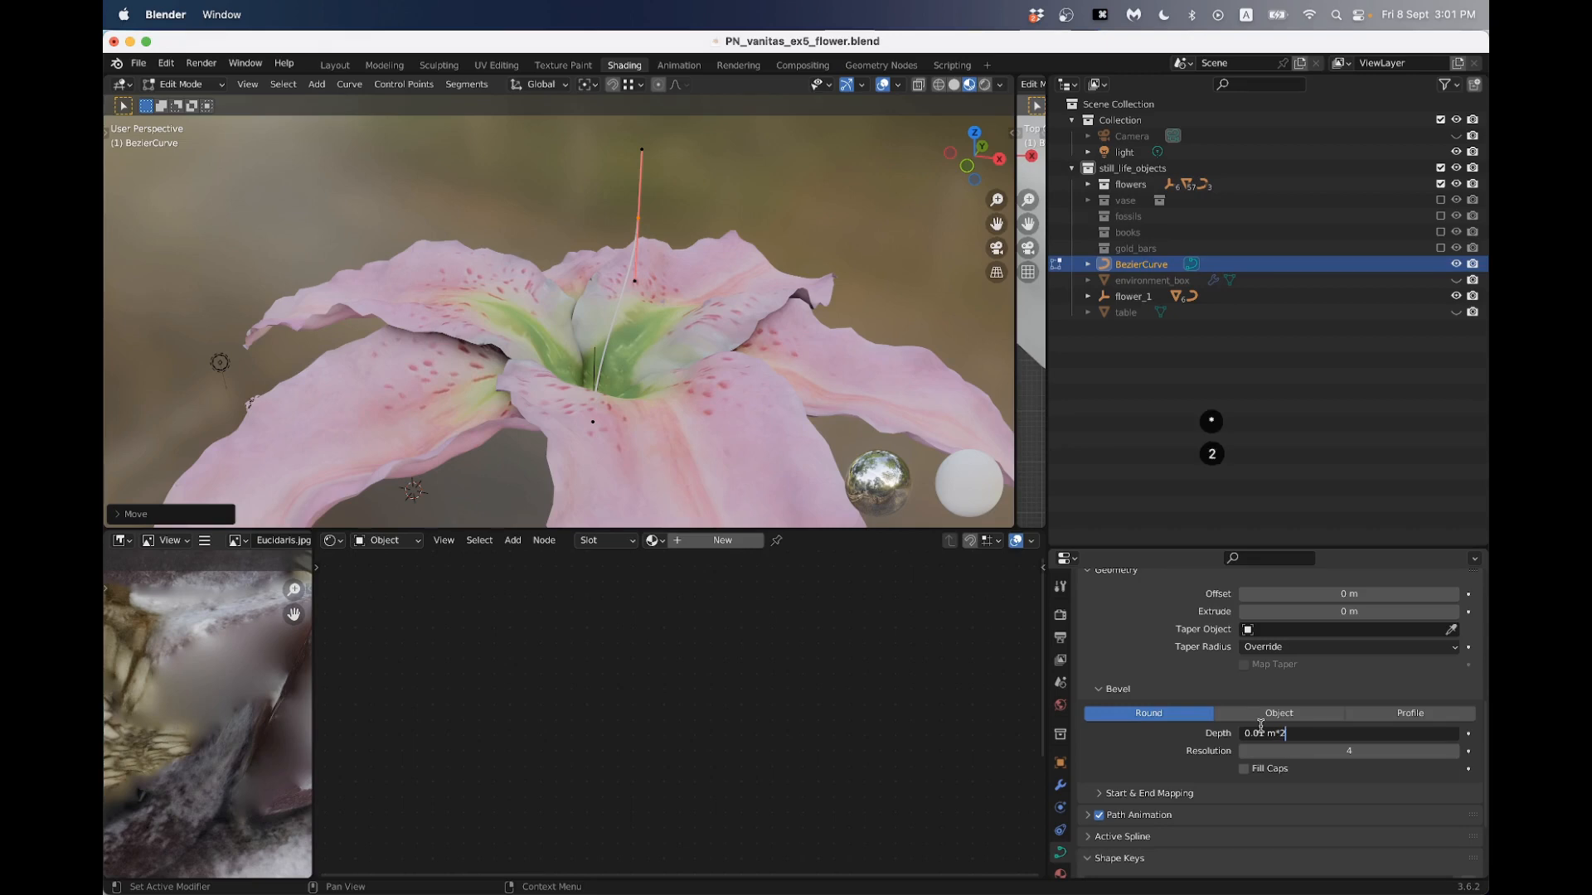
- Set the curve's bevel depth to 0.02 m and double it to 0.04 m
{"action": "key", "text": "Return"}
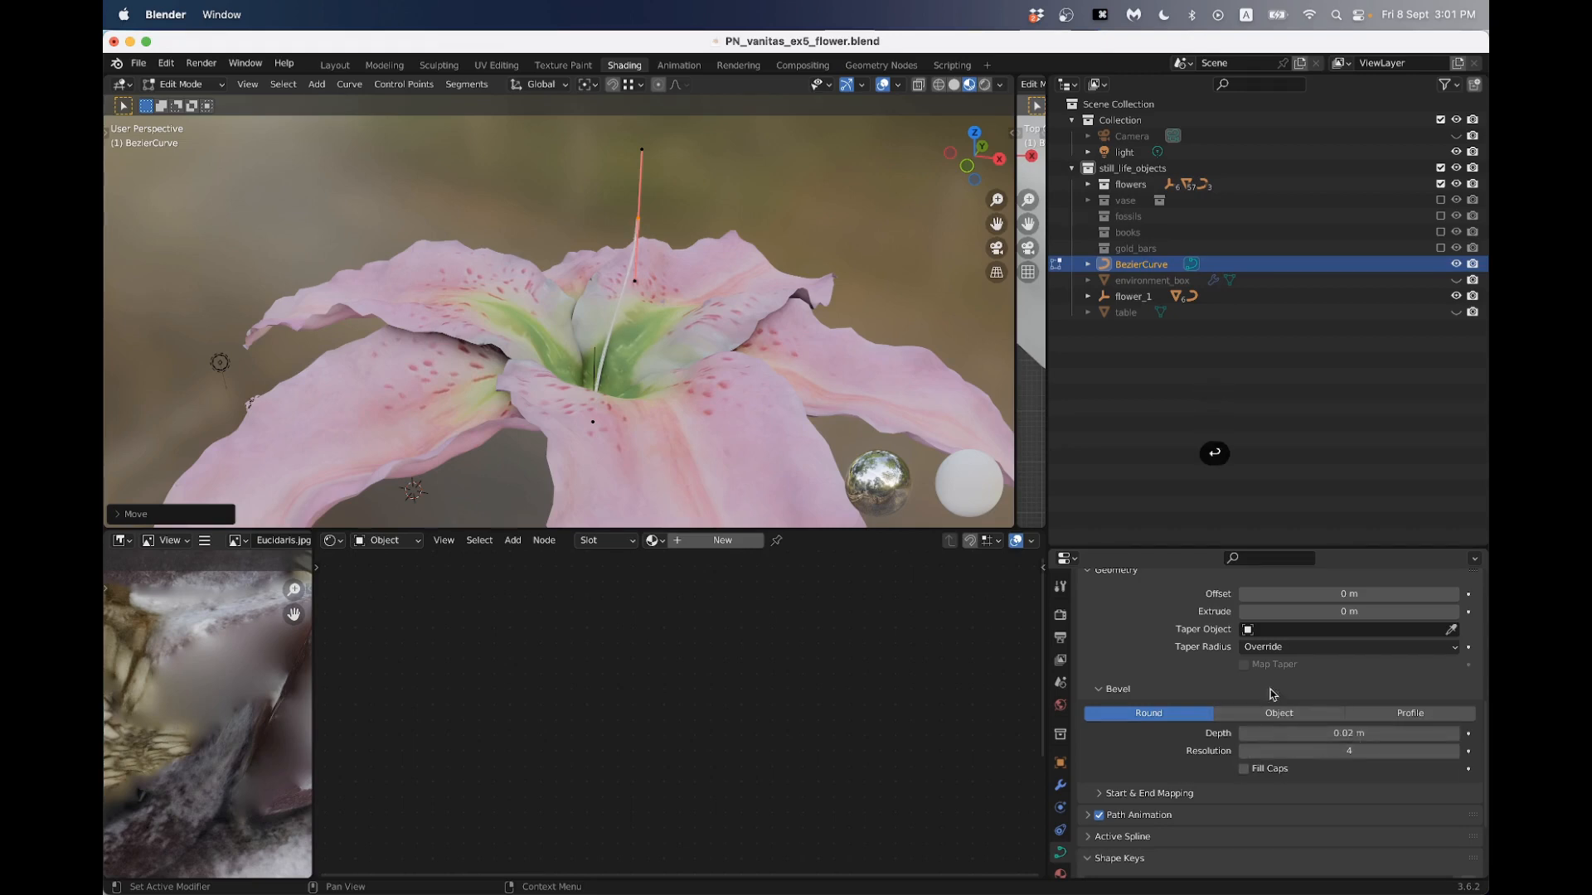
{"action": "left_click", "coordinate": [1310, 735]}
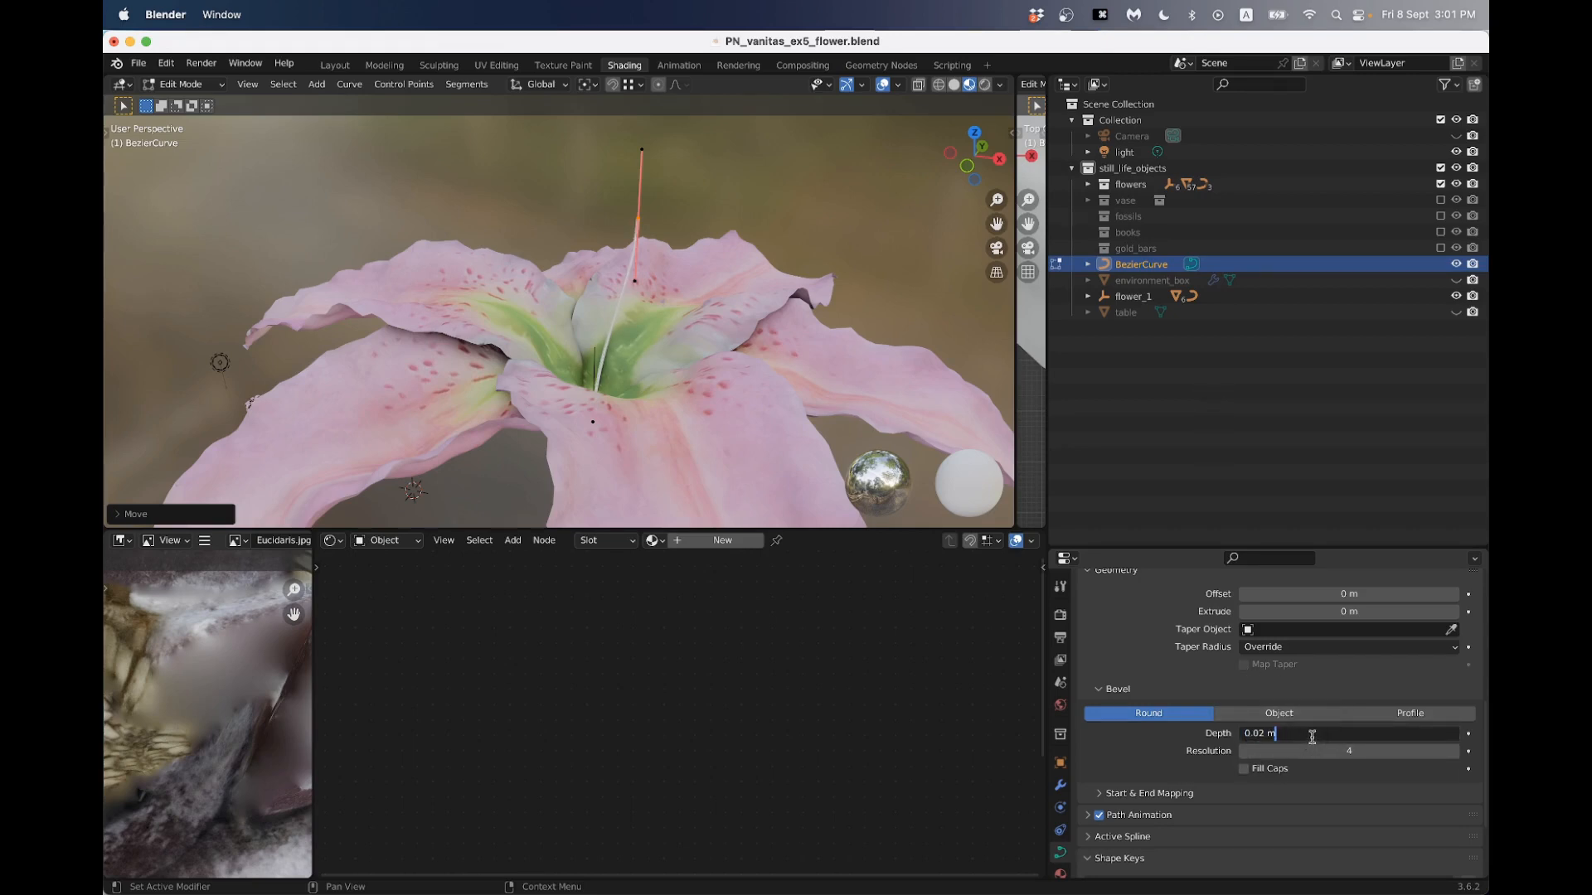
{"action": "type", "text": "*2"}
{"action": "key", "text": "Return"}
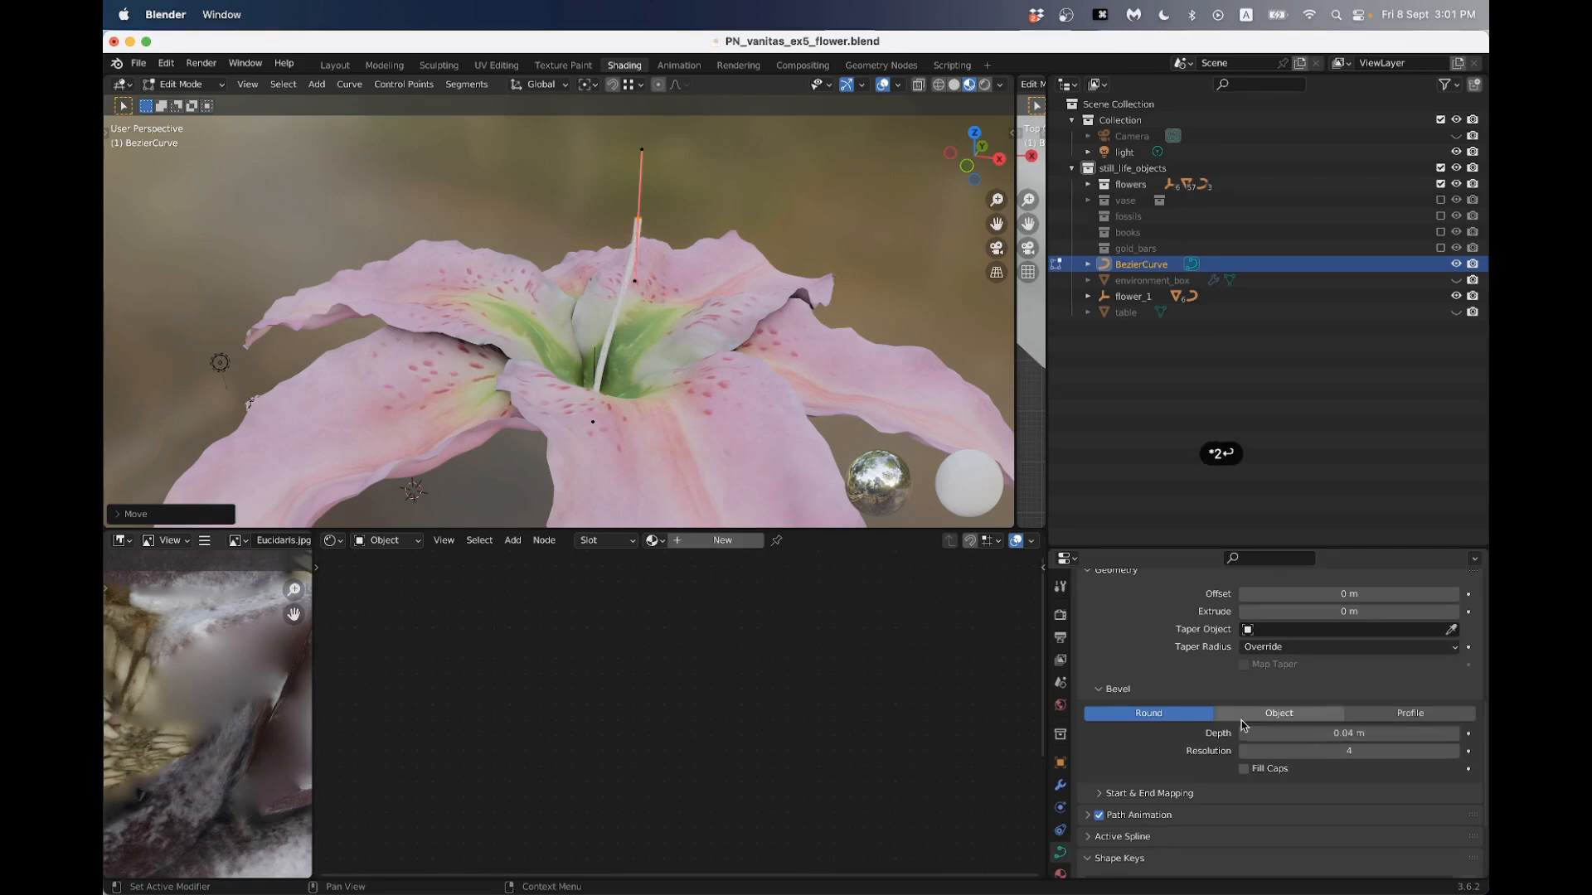
{"action": "scroll", "coordinate": [710, 362], "scroll_direction": "down", "scroll_amount": 3}
- Move the curve's selected upper control point slightly and return to Object Mode
{"action": "middle_click_drag", "start_coordinate": [700, 355], "coordinate": [661, 270]}
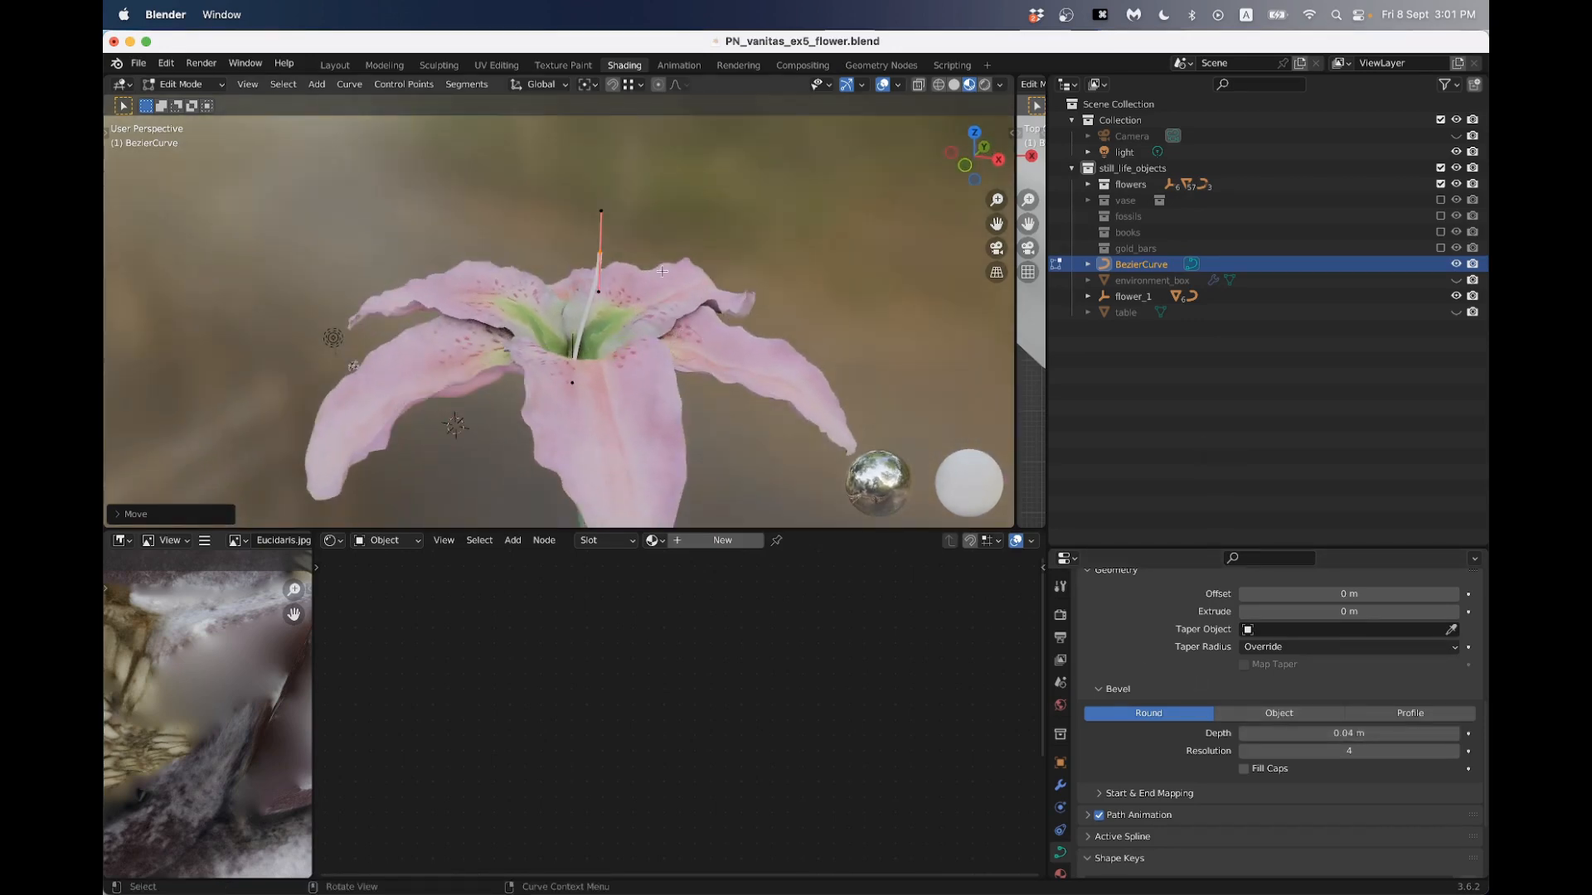
{"action": "key", "text": "g"}
{"action": "left_click", "coordinate": [649, 227]}
{"action": "key", "text": "Tab"}
- Rename the BezierCurve object as pistal
{"action": "double_click", "coordinate": [1143, 265]}
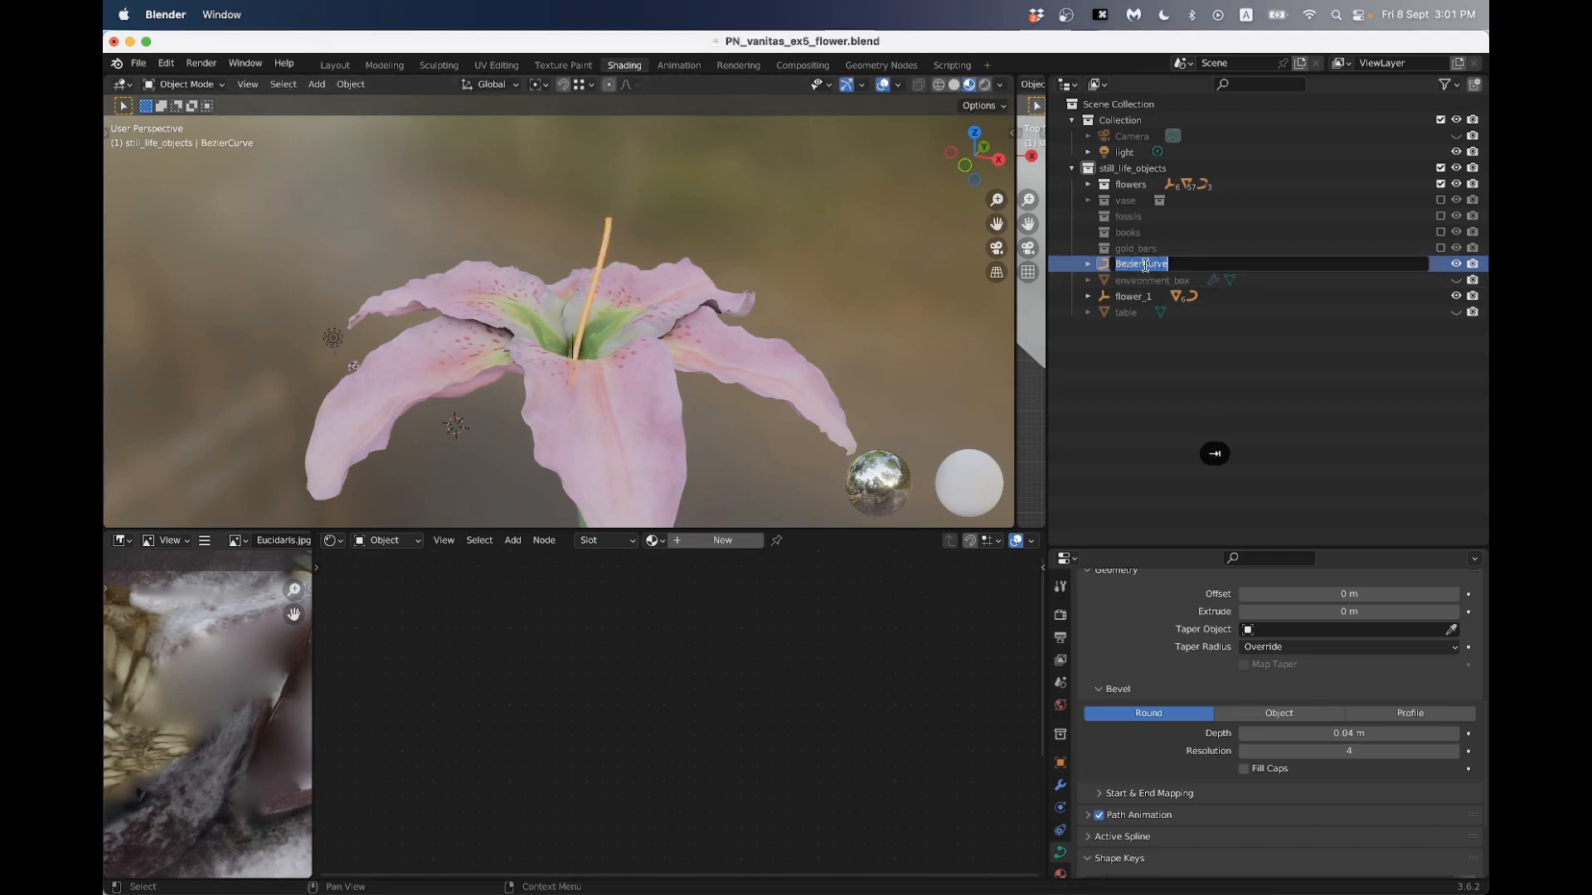
{"action": "type", "text": "pistal"}
{"action": "key", "text": "Return"}
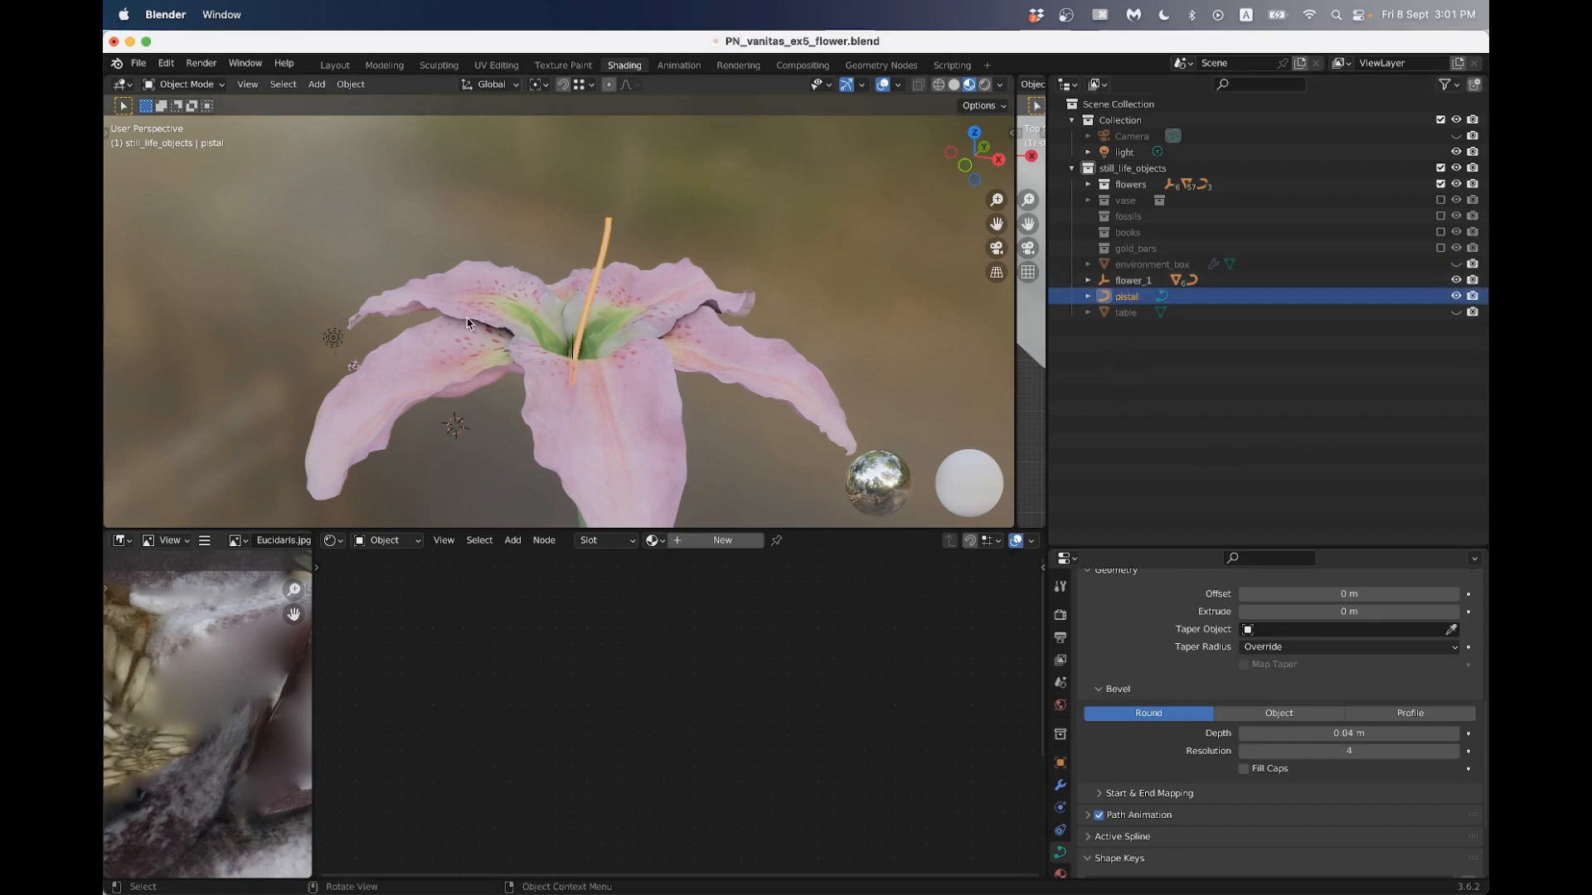
- Parent the pistal curve to the flower_1 empty at the base of the petals
{"action": "middle_click_drag", "start_coordinate": [558, 347], "coordinate": [583, 398]}
{"action": "scroll", "coordinate": [583, 398], "scroll_direction": "up", "scroll_amount": 1}
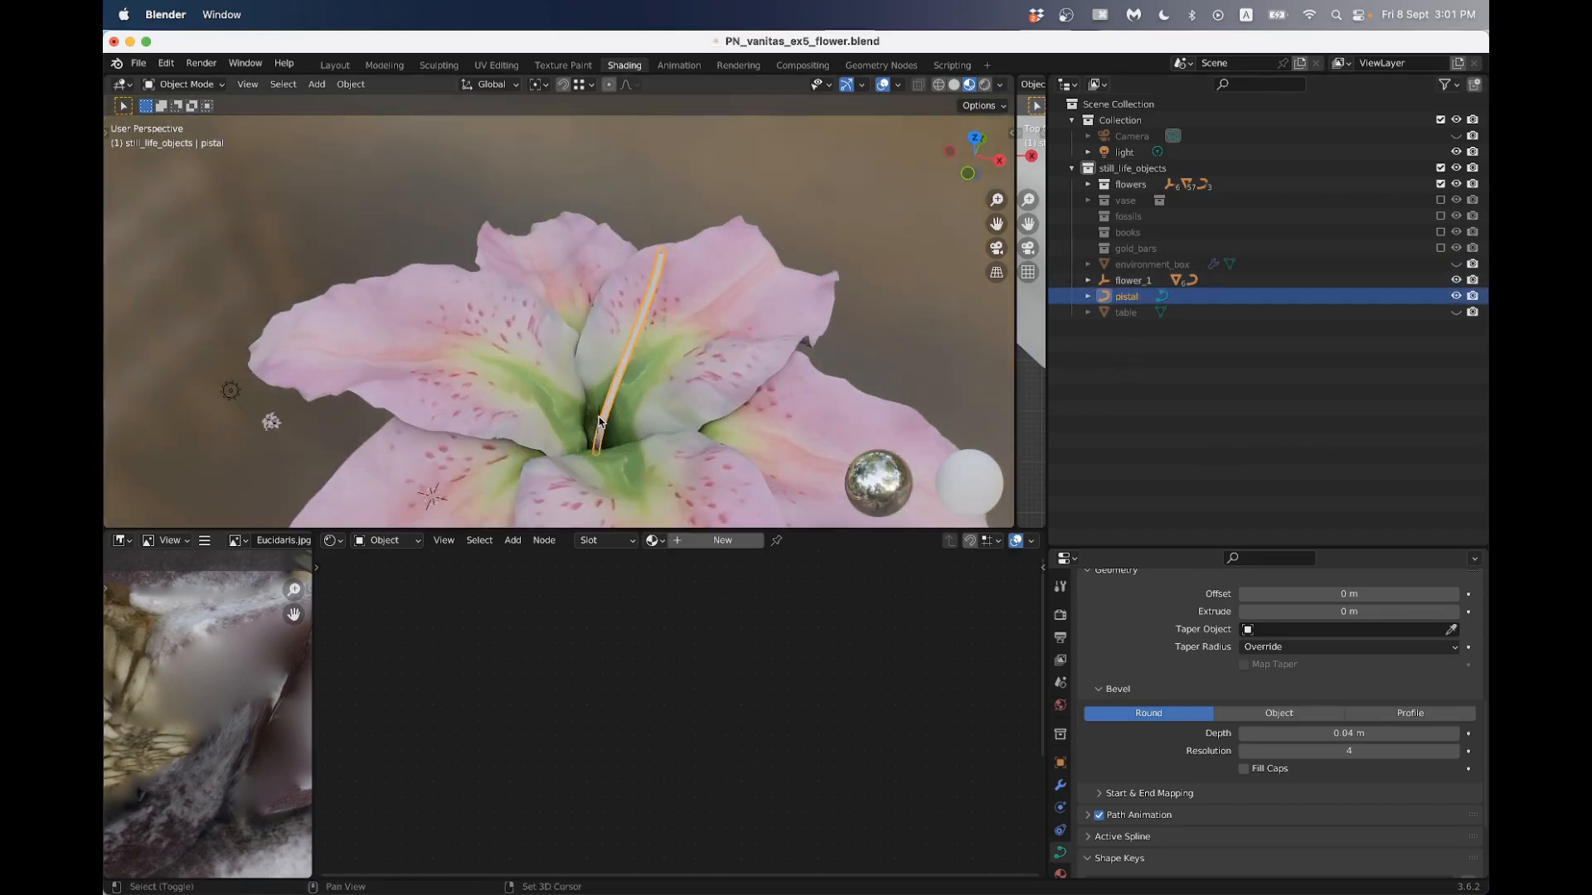
{"action": "left_click", "coordinate": [601, 421], "text": "shift"}
{"action": "left_click", "coordinate": [612, 406]}
{"action": "middle_click_drag", "start_coordinate": [612, 405], "coordinate": [568, 367]}
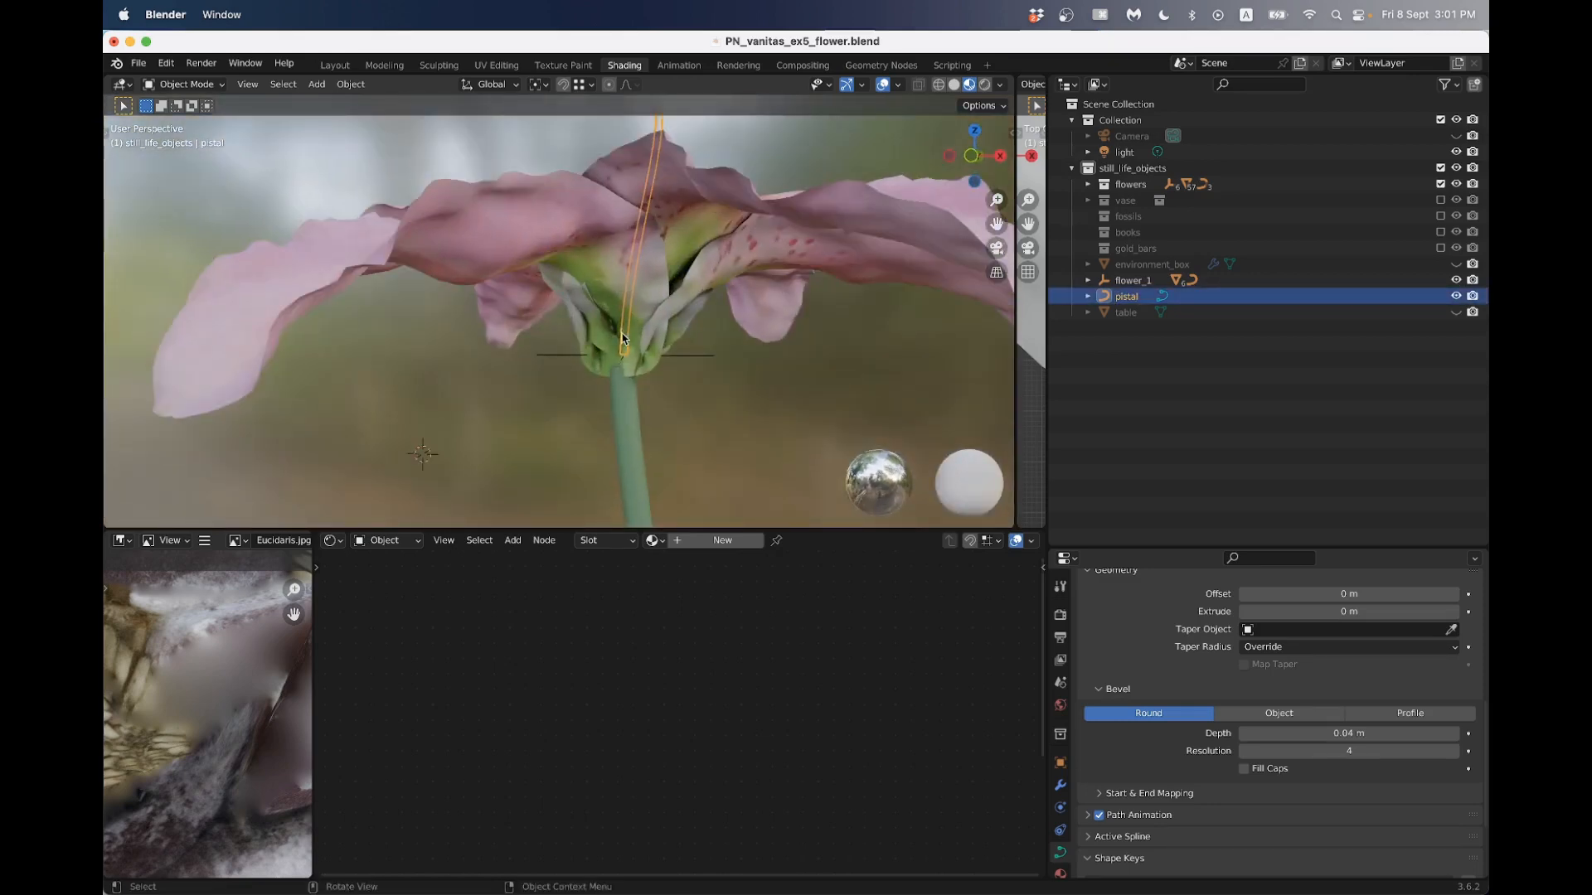
{"action": "left_click", "coordinate": [567, 362], "text": "shift"}
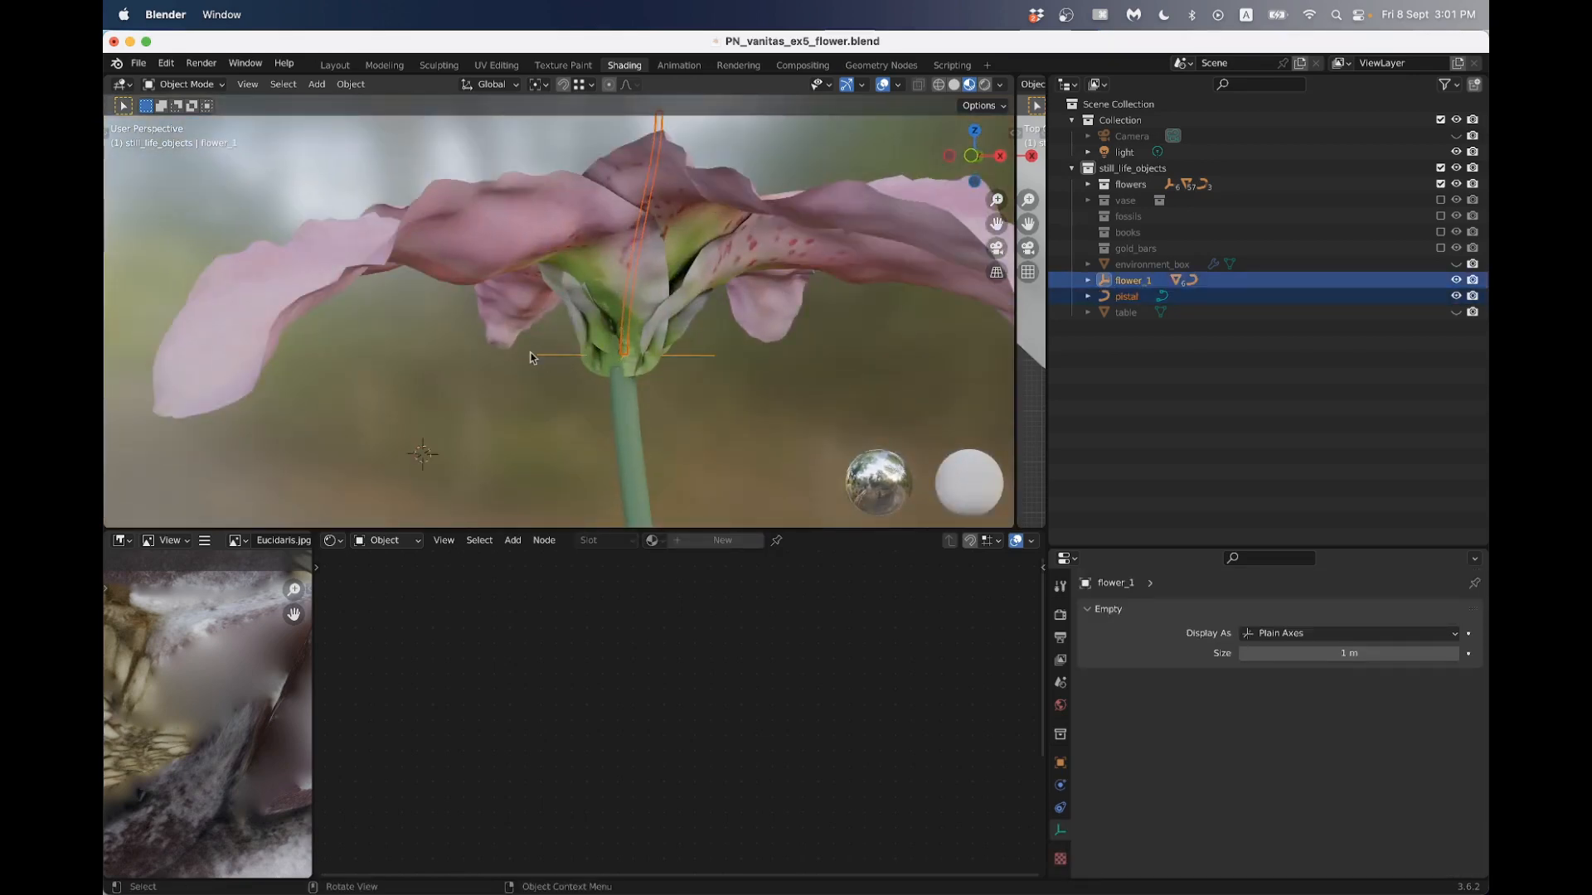
{"action": "key", "text": "ctrl+p"}
{"action": "left_click", "coordinate": [531, 358]}
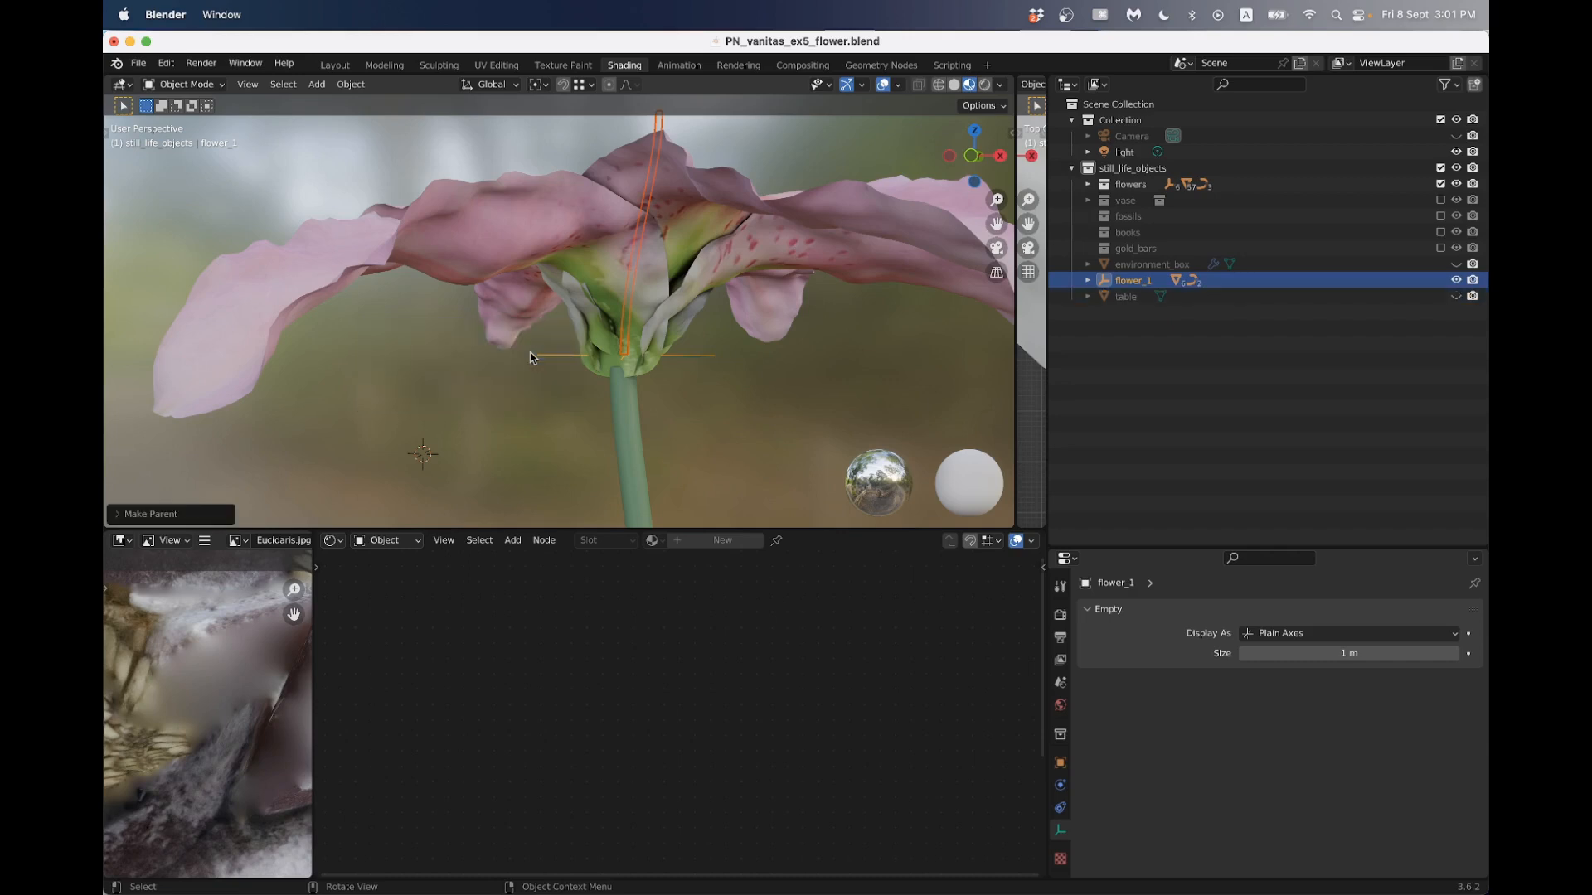
- Duplicate the pistal curve in place and rotate the copy around the global Z axis so it leans towards the opposite side
{"action": "middle_click_drag", "start_coordinate": [531, 357], "coordinate": [752, 323]}
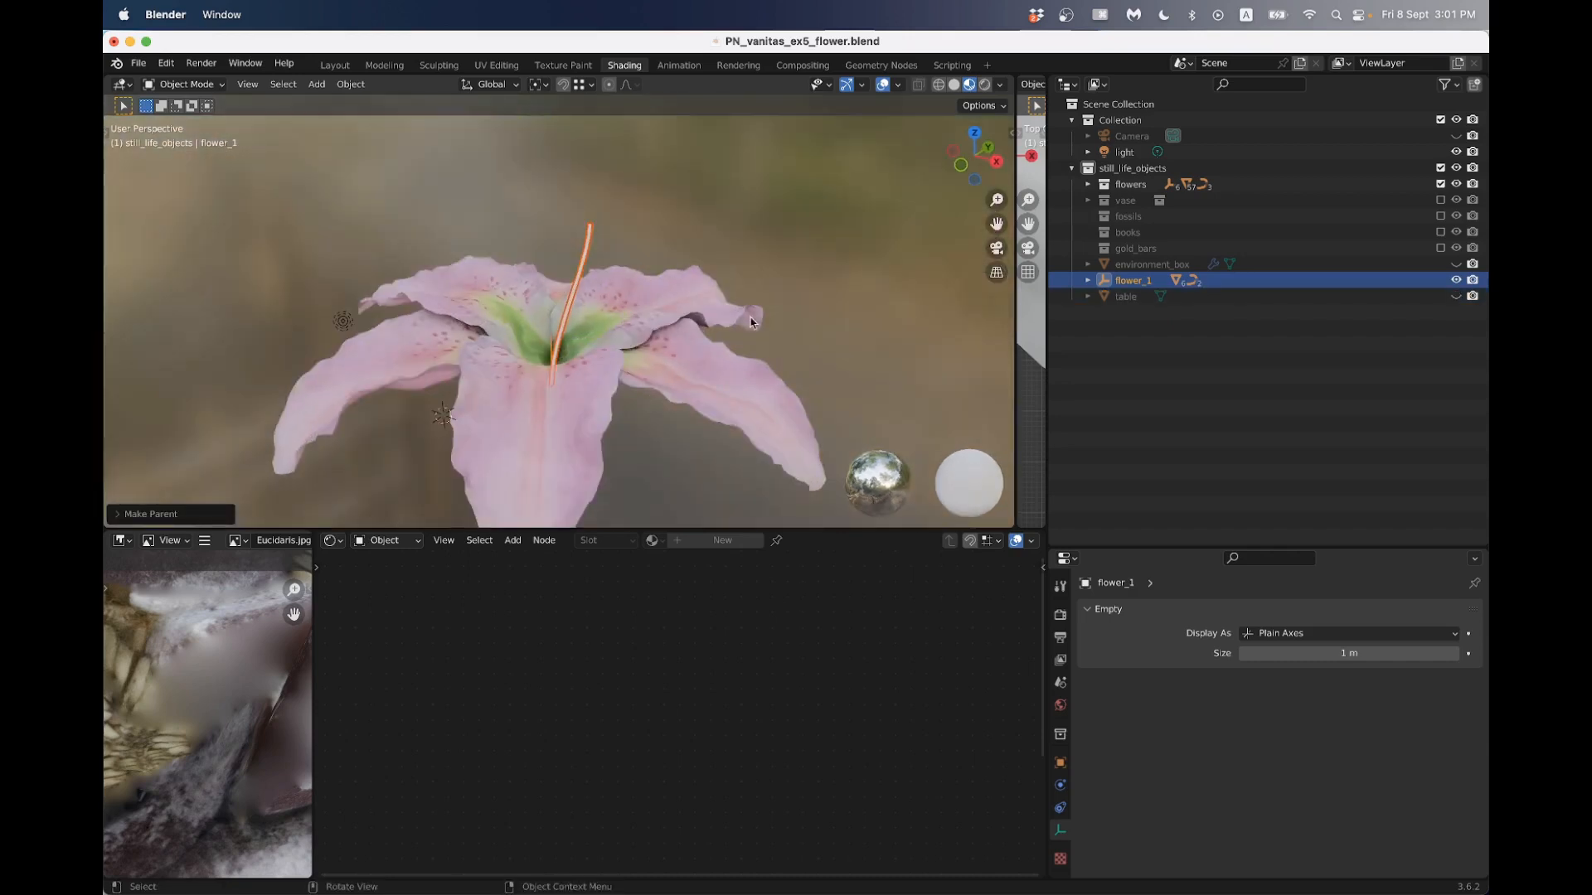
{"action": "left_click", "coordinate": [582, 274]}
{"action": "left_click", "coordinate": [577, 274]}
{"action": "middle_click_drag", "start_coordinate": [577, 273], "coordinate": [561, 285]}
{"action": "key", "text": "shift+d"}
{"action": "right_click", "coordinate": [561, 286]}
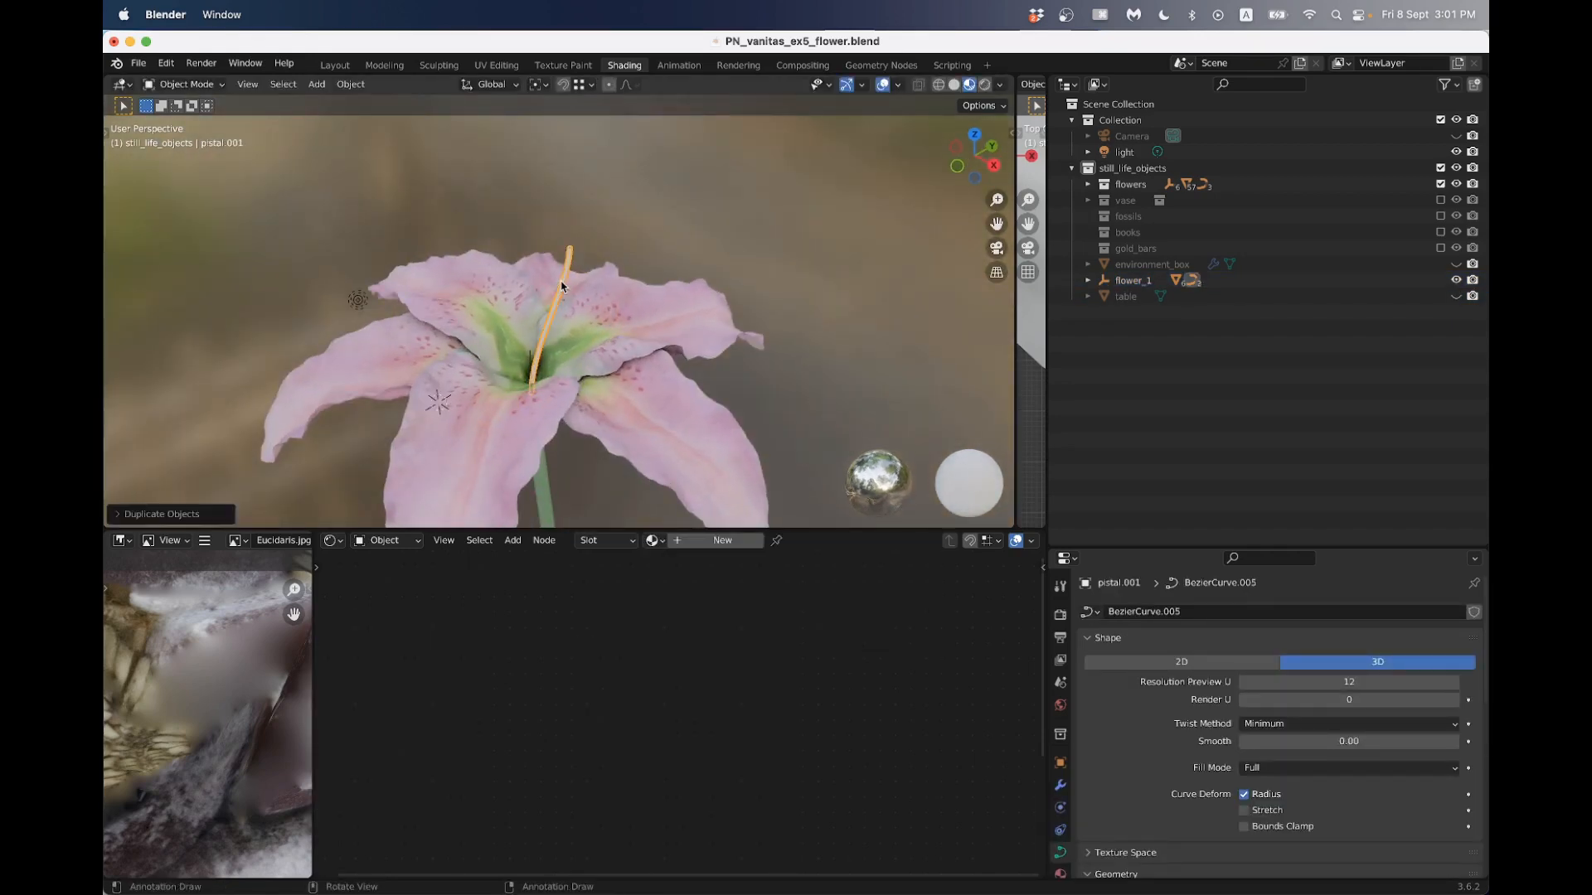
{"action": "key", "text": "r"}
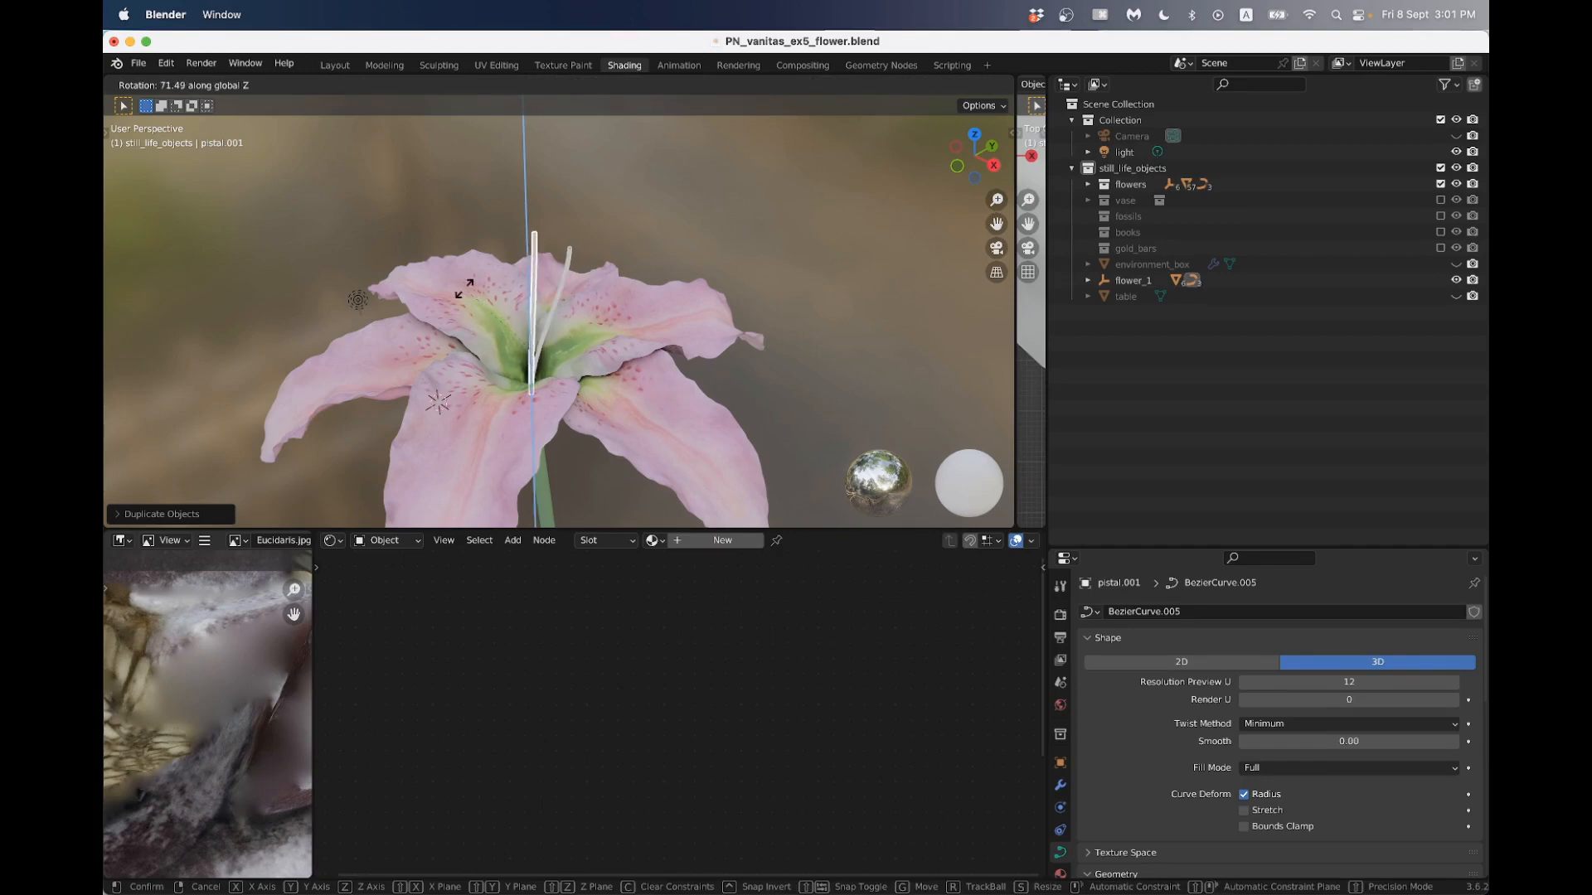
{"action": "left_click", "coordinate": [415, 311]}
{"action": "middle_click_drag", "start_coordinate": [416, 311], "coordinate": [614, 230]}
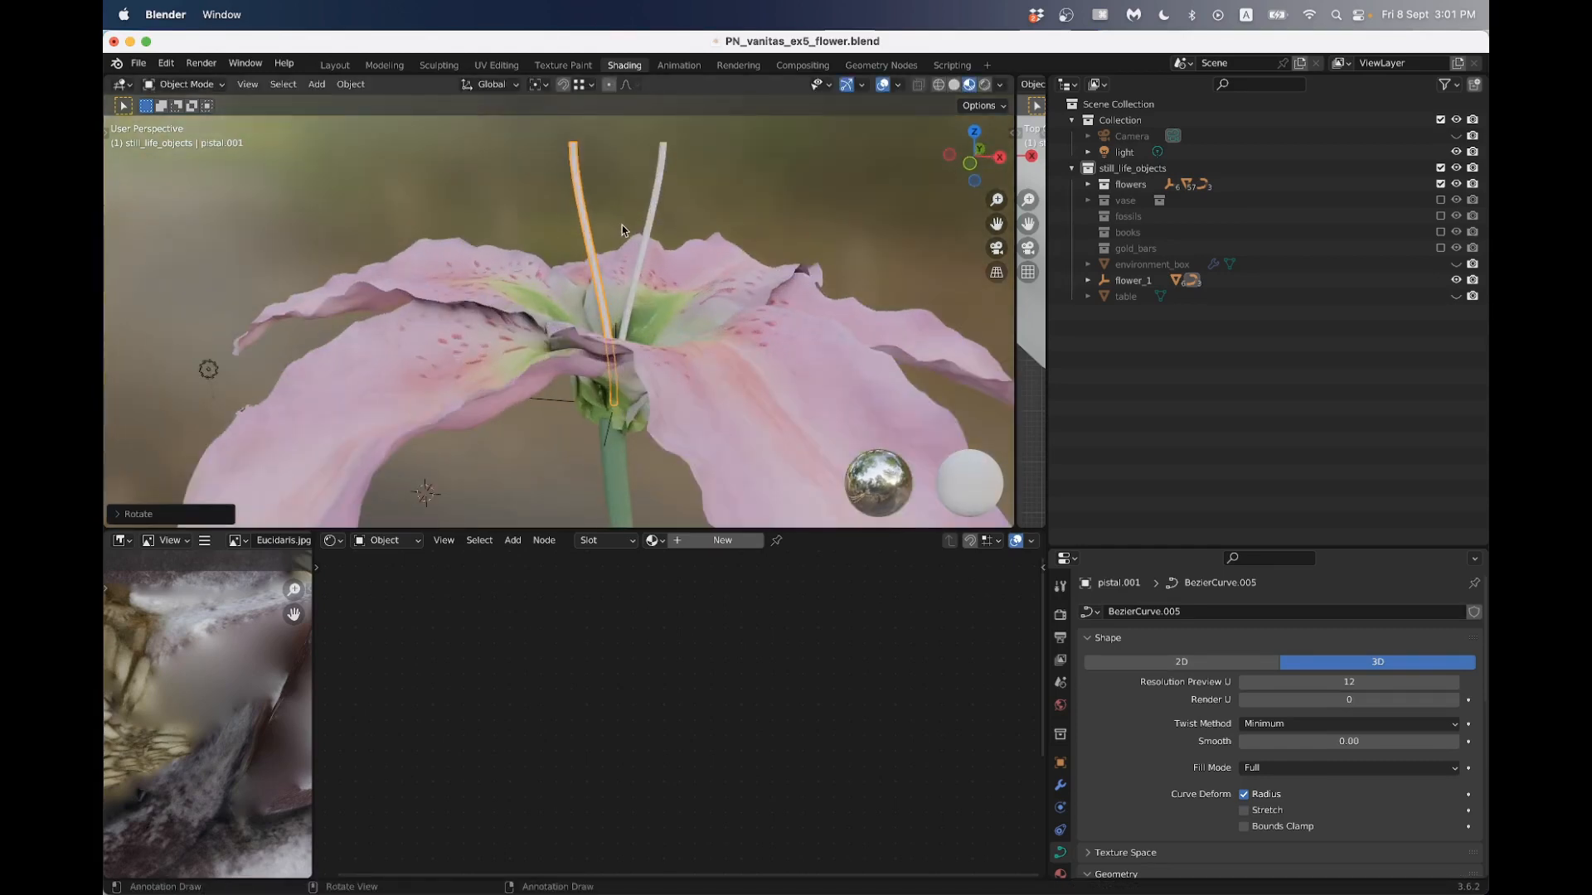
{"action": "scroll", "coordinate": [483, 235], "scroll_direction": "down", "scroll_amount": 10}
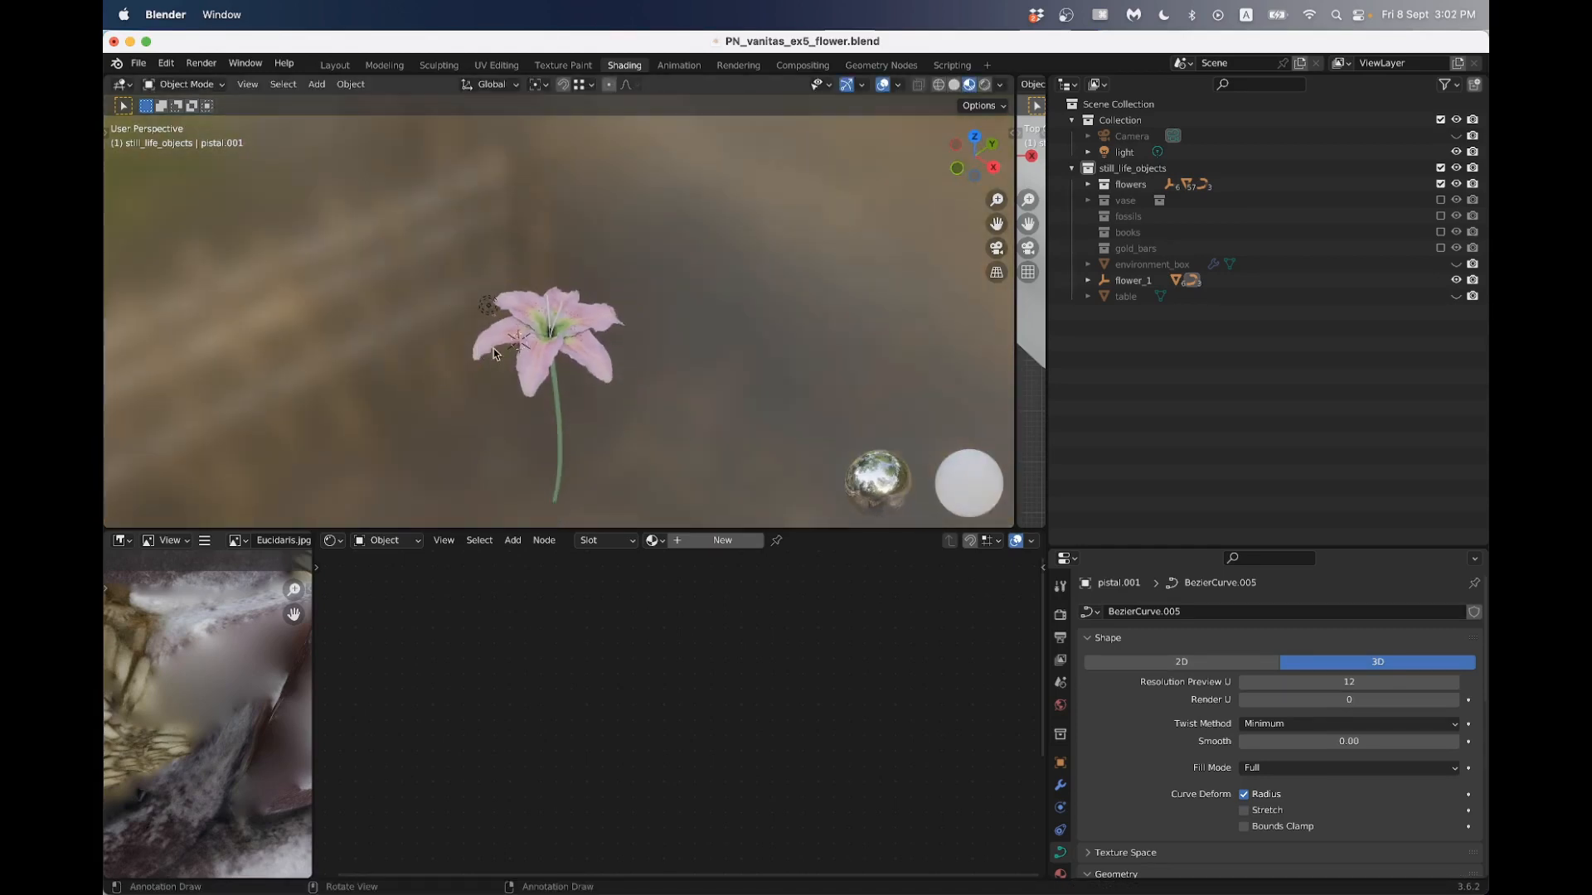
- Select the flower_1 empty and move the whole flower with its stem
{"action": "middle_click_drag", "start_coordinate": [494, 348], "coordinate": [473, 319]}
{"action": "scroll", "coordinate": [481, 311], "scroll_direction": "up", "scroll_amount": 4}
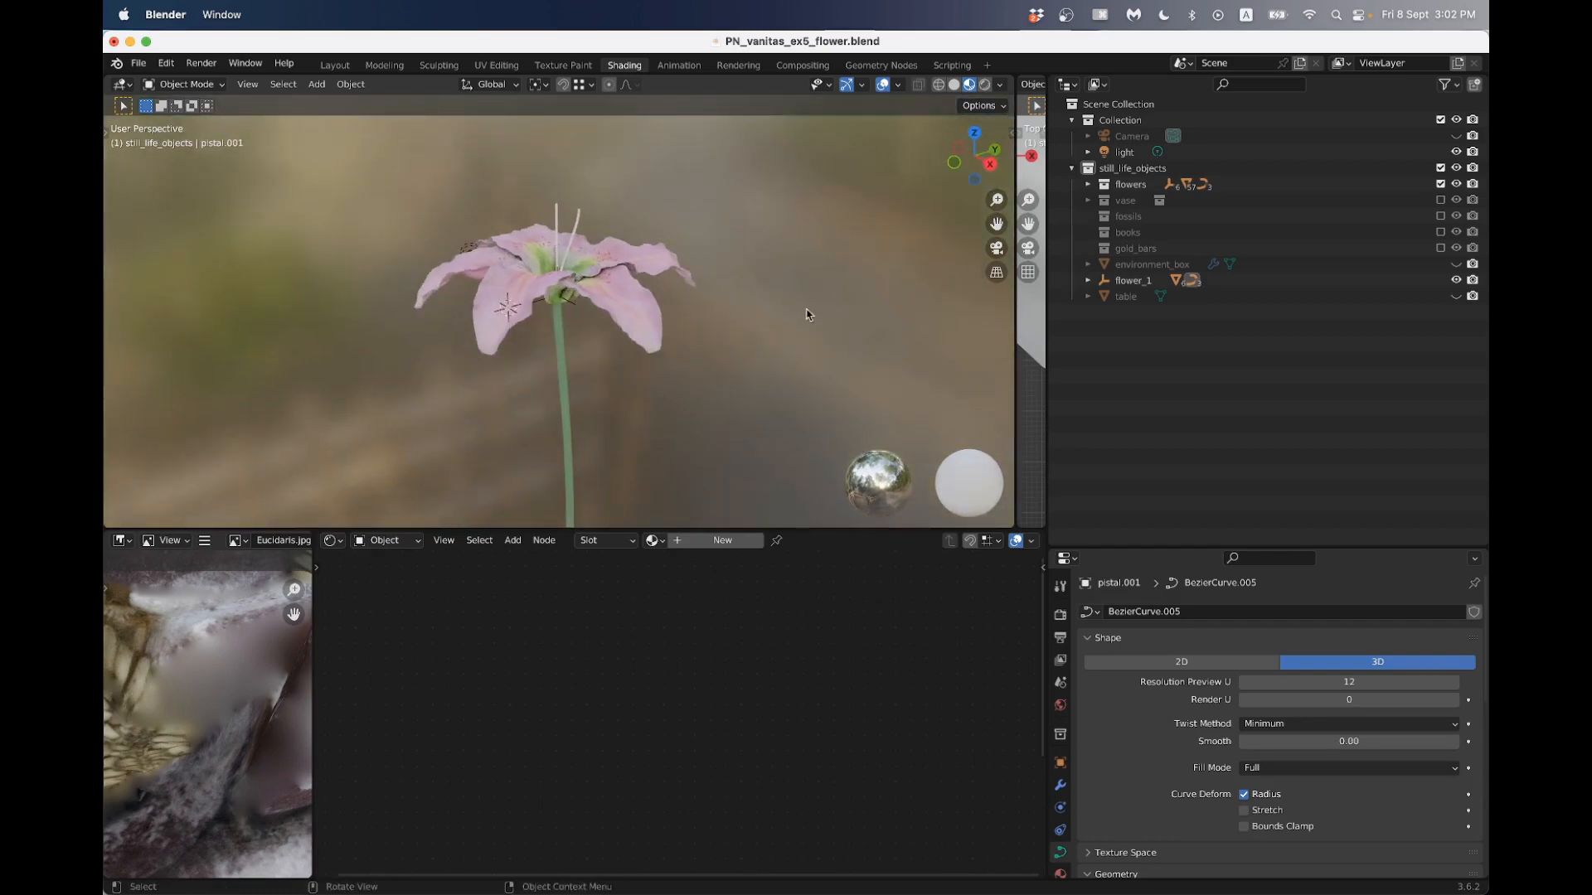
{"action": "left_click", "coordinate": [1129, 280]}
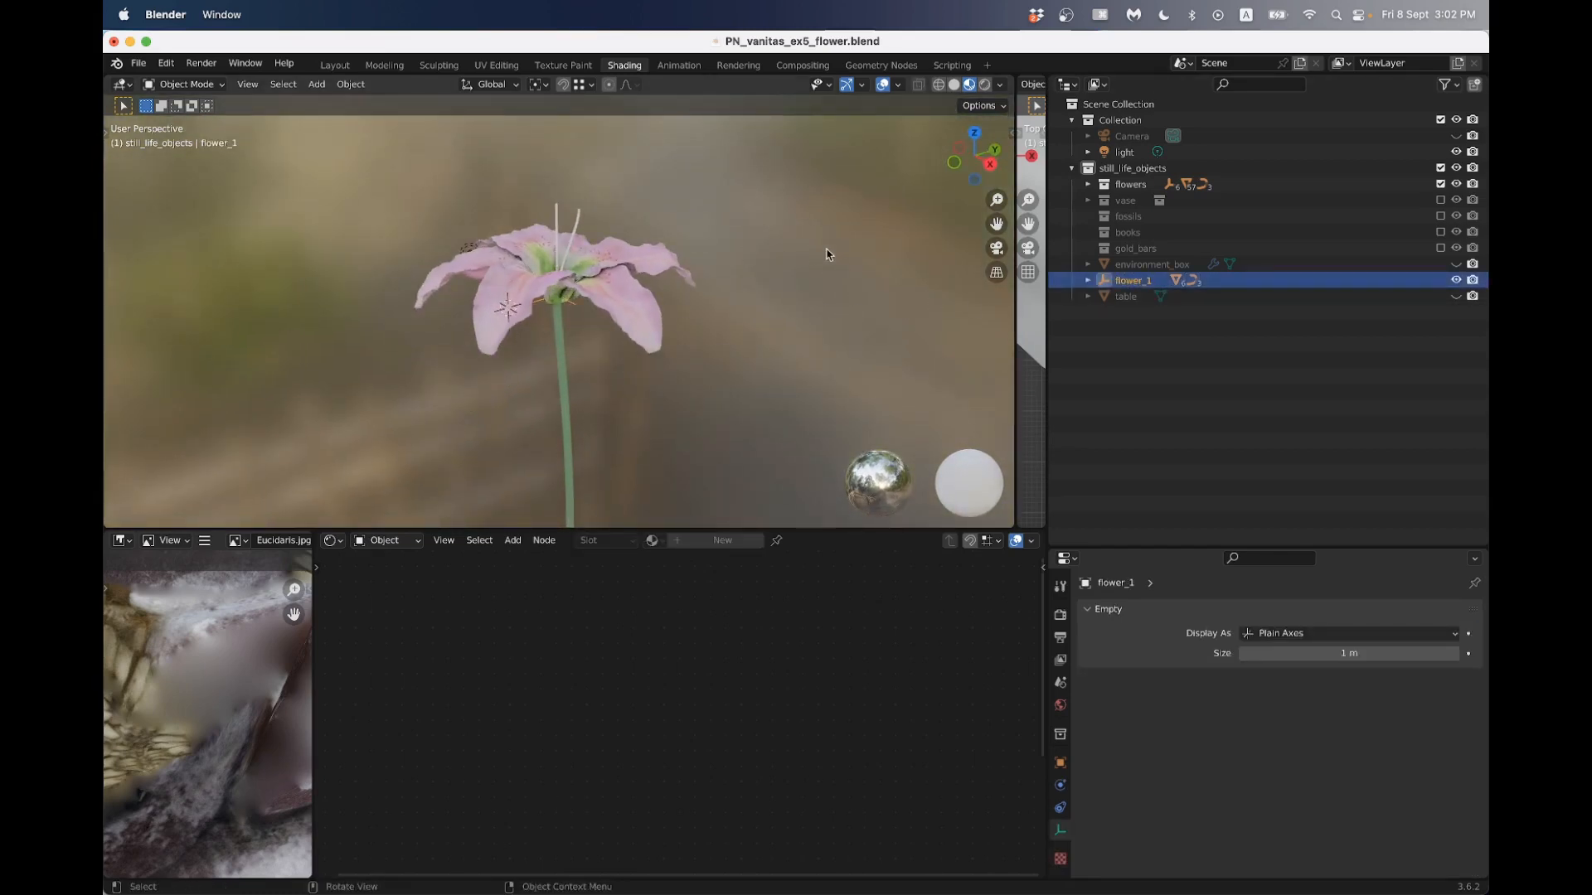
{"action": "key", "text": "g"}
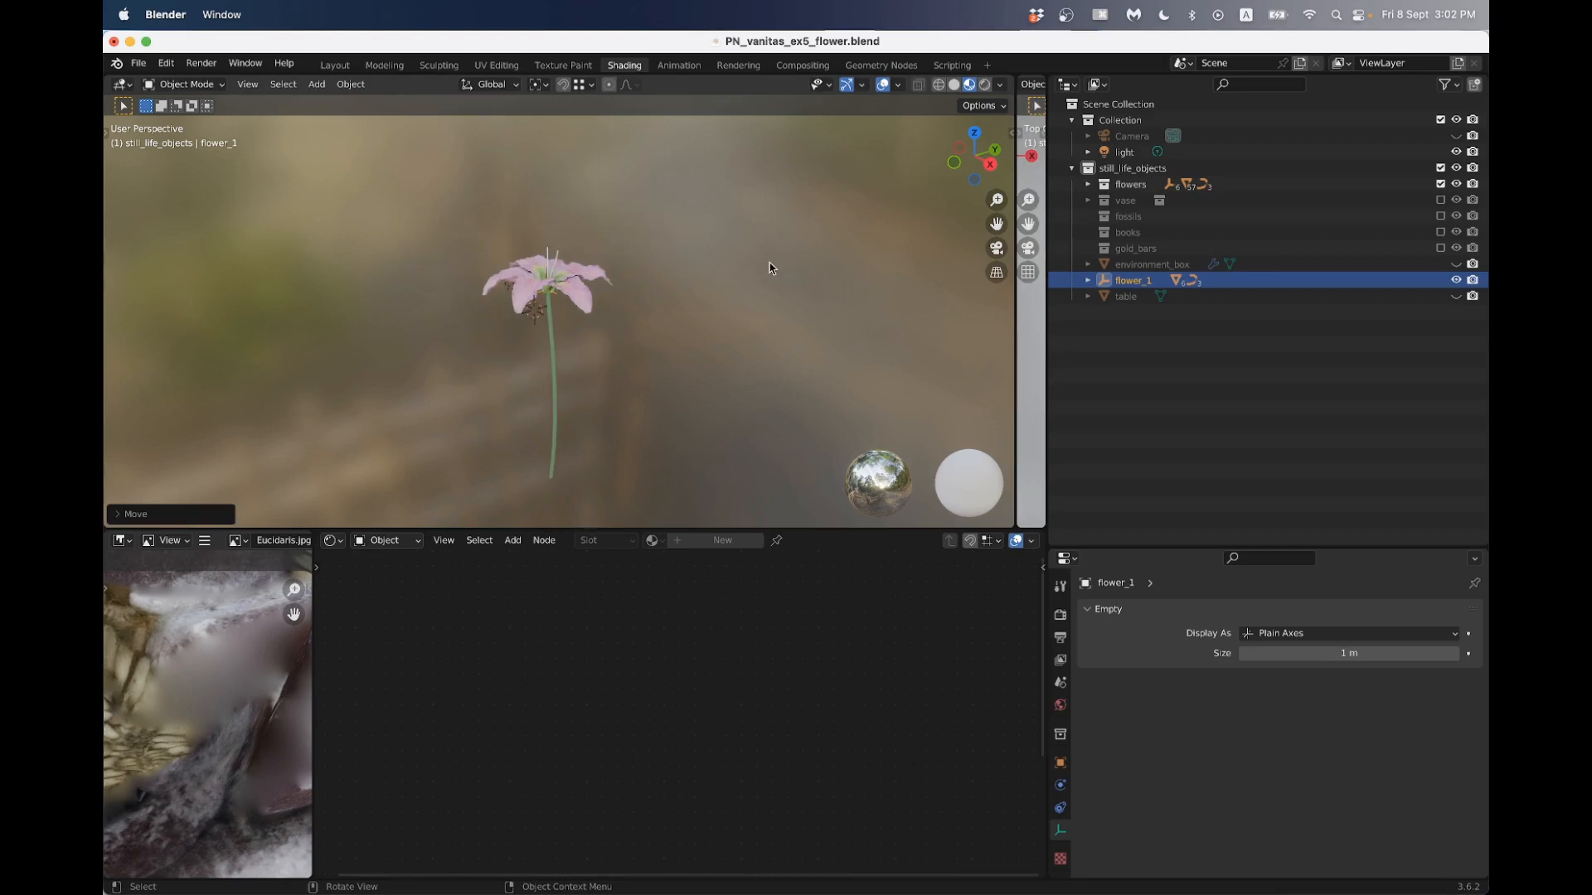
{"action": "left_click", "coordinate": [768, 263]}
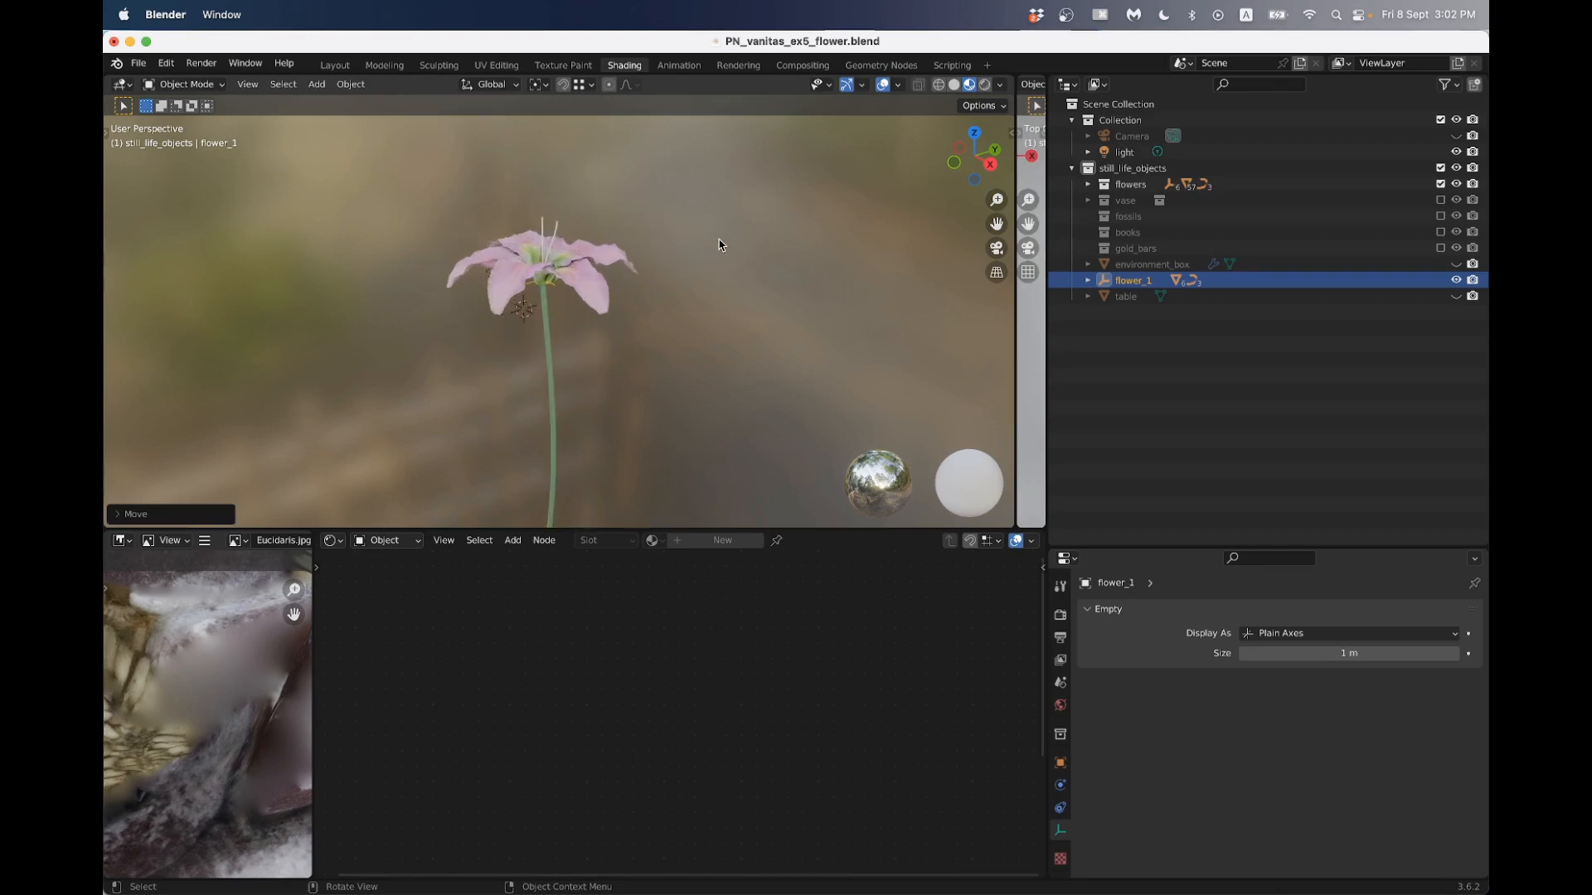
{"action": "middle_click_drag", "start_coordinate": [720, 242], "coordinate": [655, 275]}
- Select flower_master_mods.001 in the flowers collection and inspect the existing flower's stamens up close
{"action": "left_click", "coordinate": [1086, 184]}
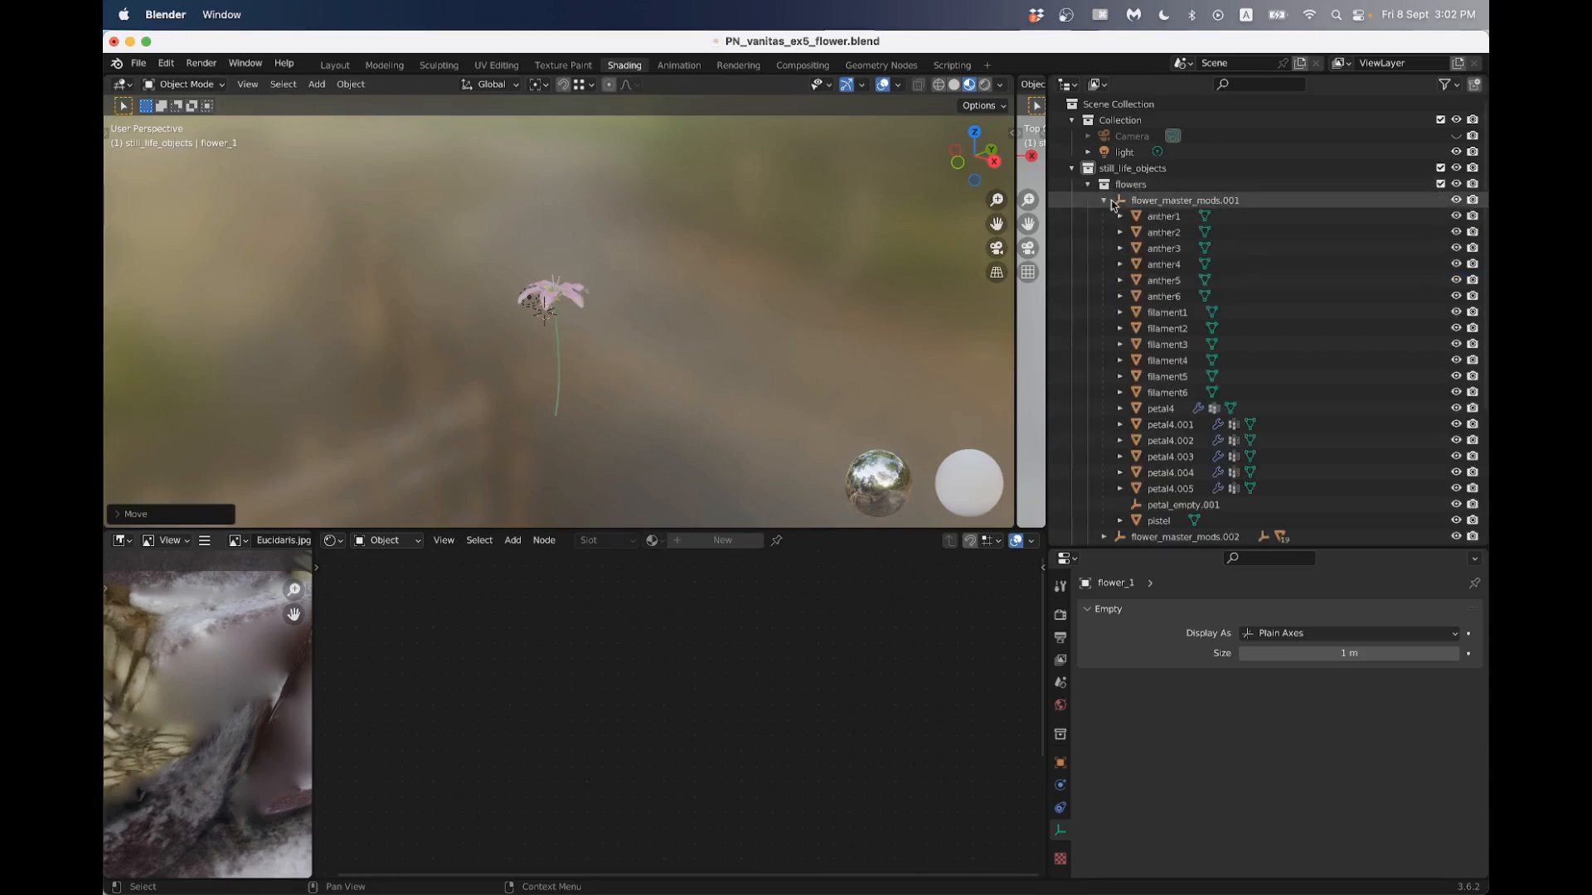
{"action": "left_click", "coordinate": [1140, 201]}
{"action": "left_click", "coordinate": [1104, 200]}
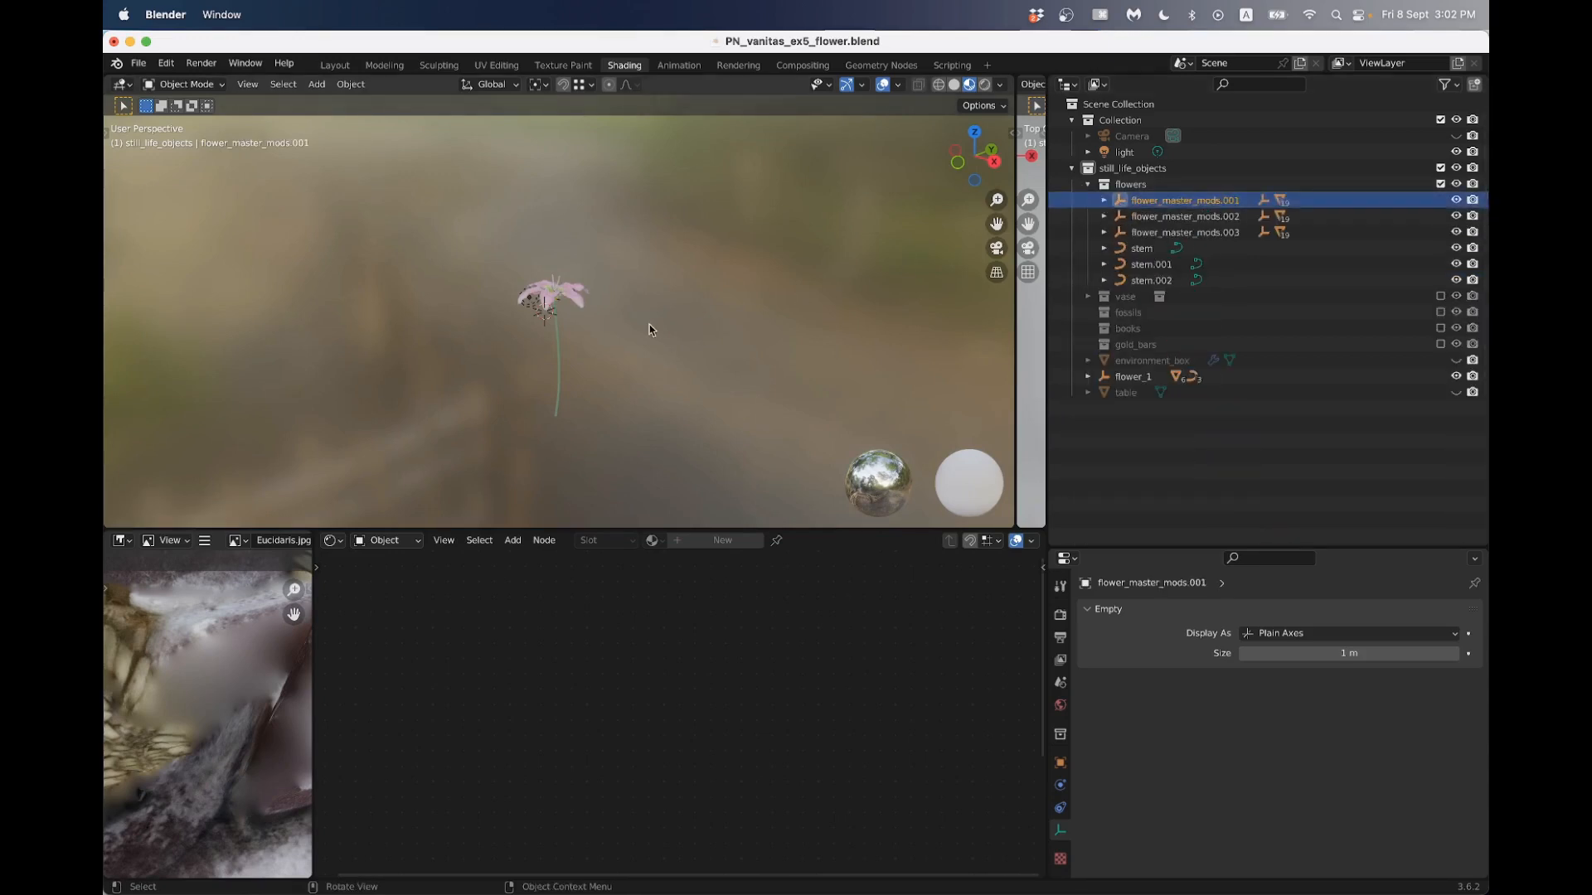
{"action": "scroll", "coordinate": [559, 343], "scroll_direction": "up", "scroll_amount": 20}
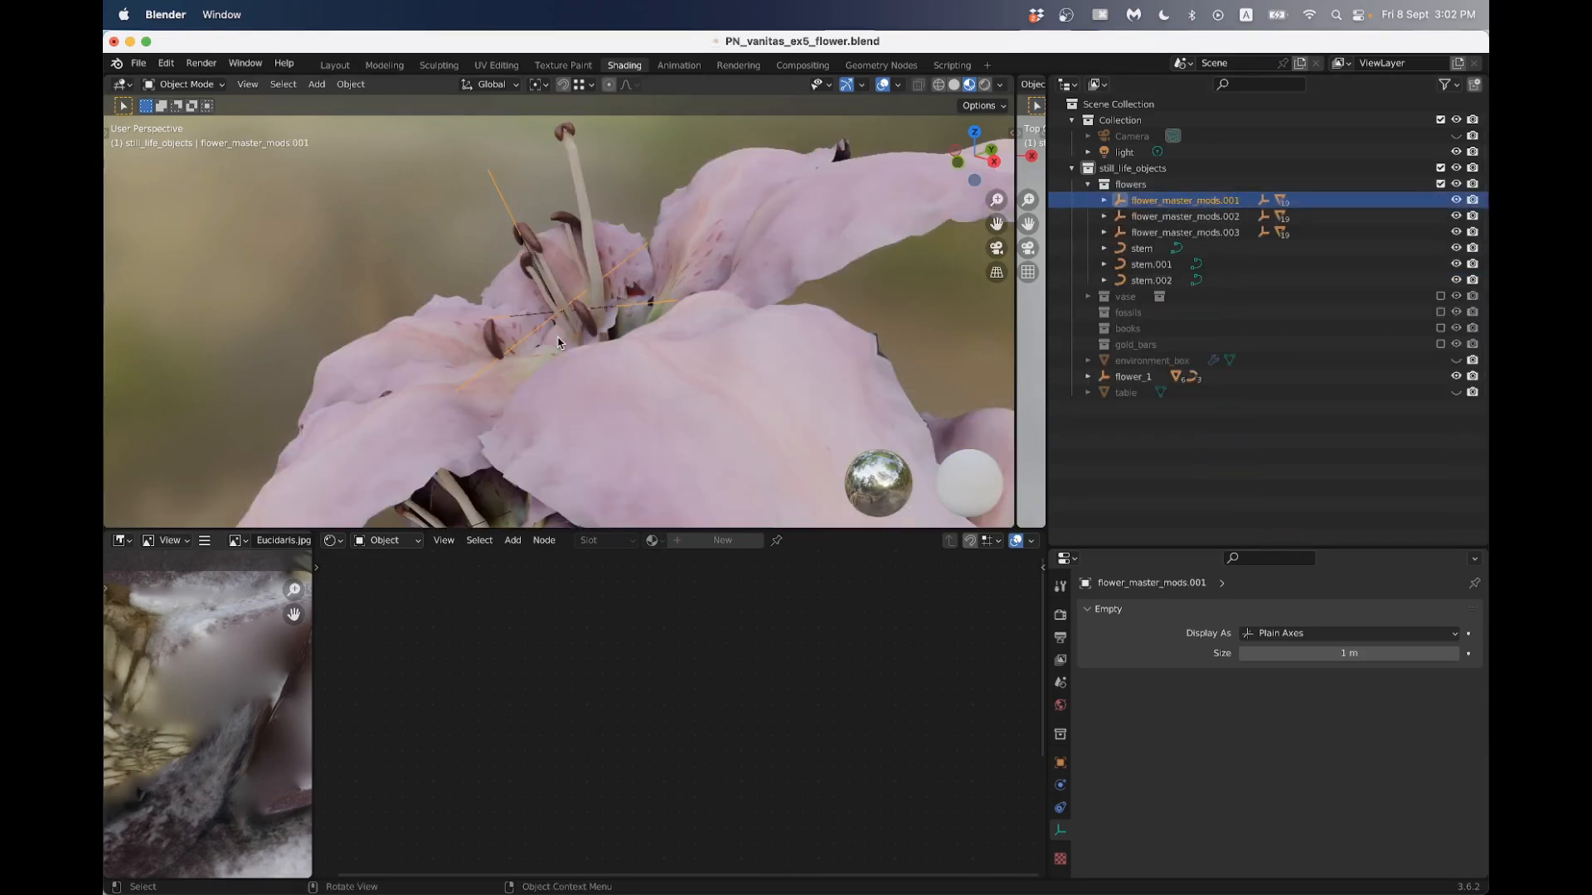
{"action": "scroll", "coordinate": [559, 344], "scroll_direction": "down", "scroll_amount": 20}
{"action": "middle_click_drag", "start_coordinate": [559, 343], "coordinate": [678, 305]}
- Select the flower_1 empty and scale the new flower down towards the size of the existing flowers
{"action": "left_click", "coordinate": [647, 316]}
{"action": "key", "text": "s"}
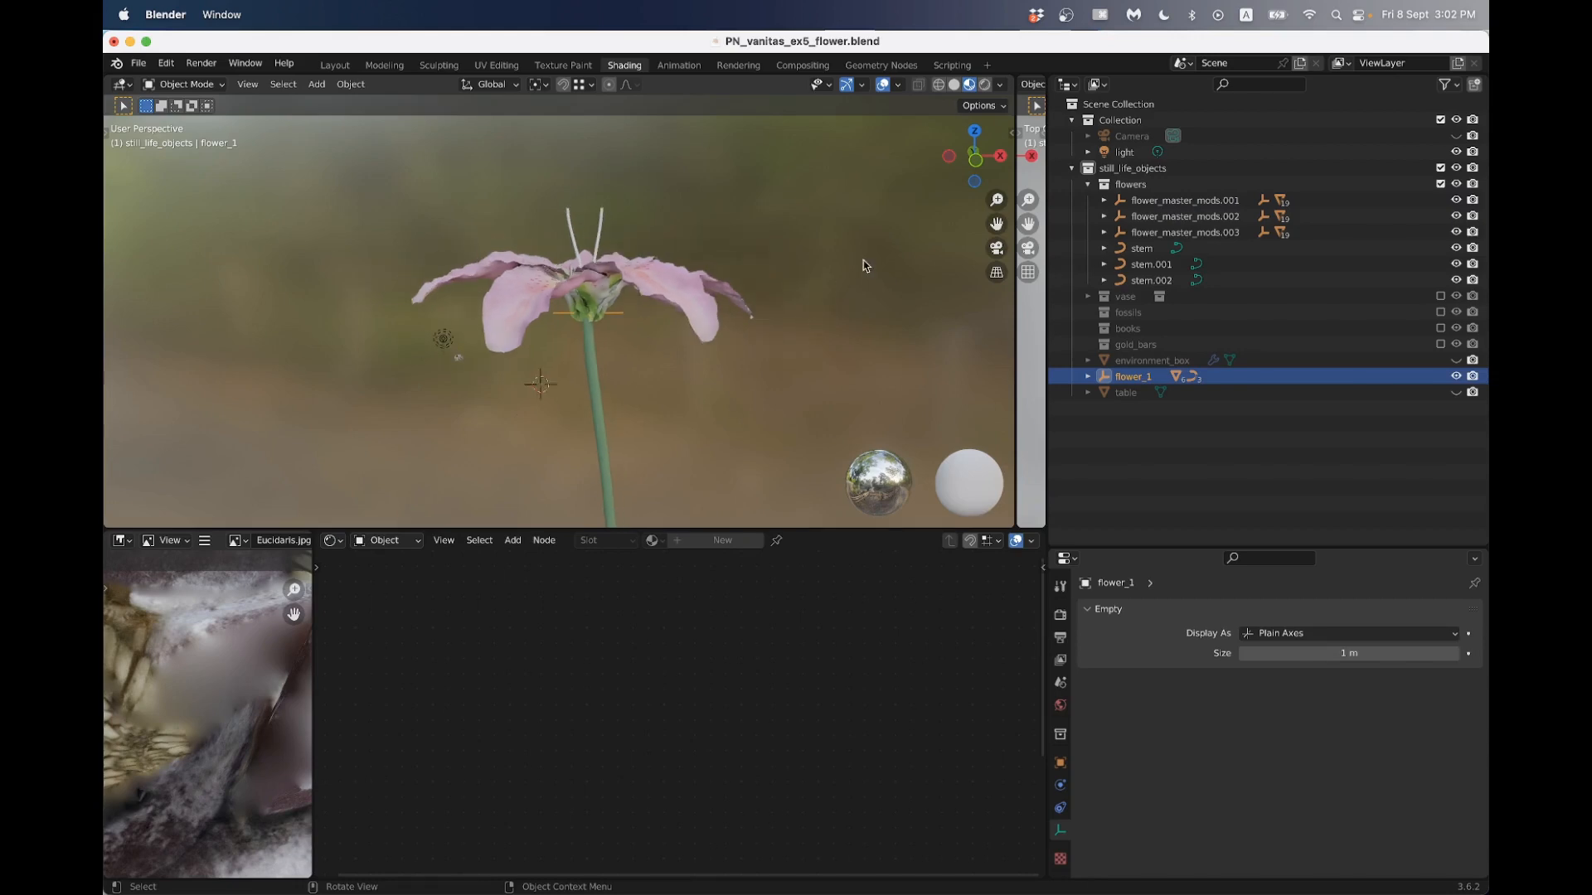
{"action": "left_click", "coordinate": [644, 313]}
{"action": "scroll", "coordinate": [663, 312], "scroll_direction": "up", "scroll_amount": 3}
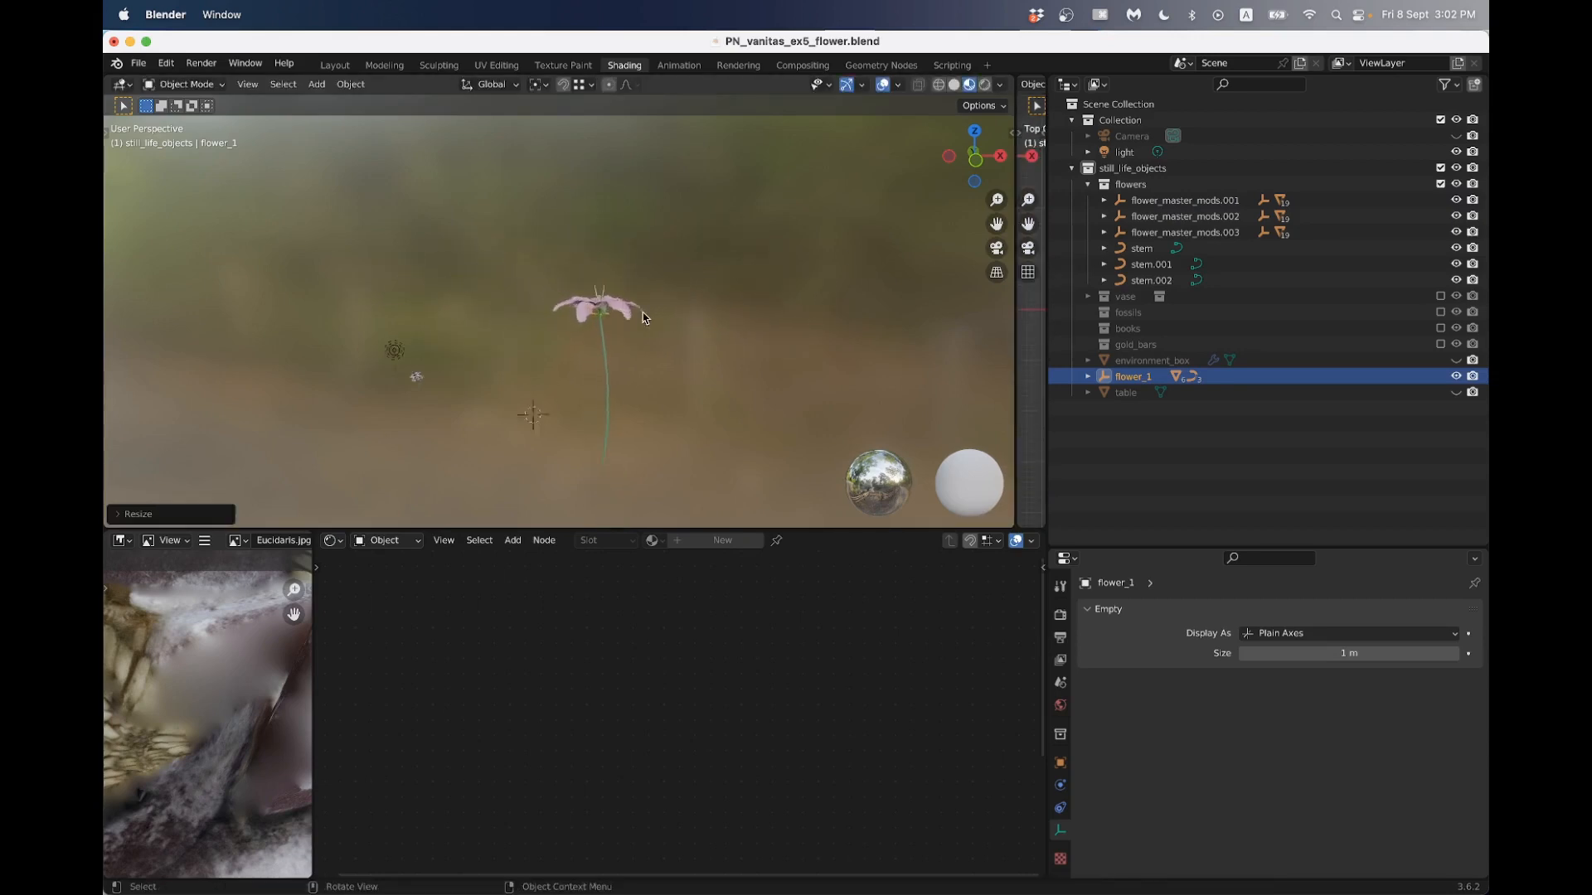
{"action": "key", "text": "s"}
{"action": "left_click", "coordinate": [692, 312]}
{"action": "scroll", "coordinate": [695, 324], "scroll_direction": "up", "scroll_amount": 3}
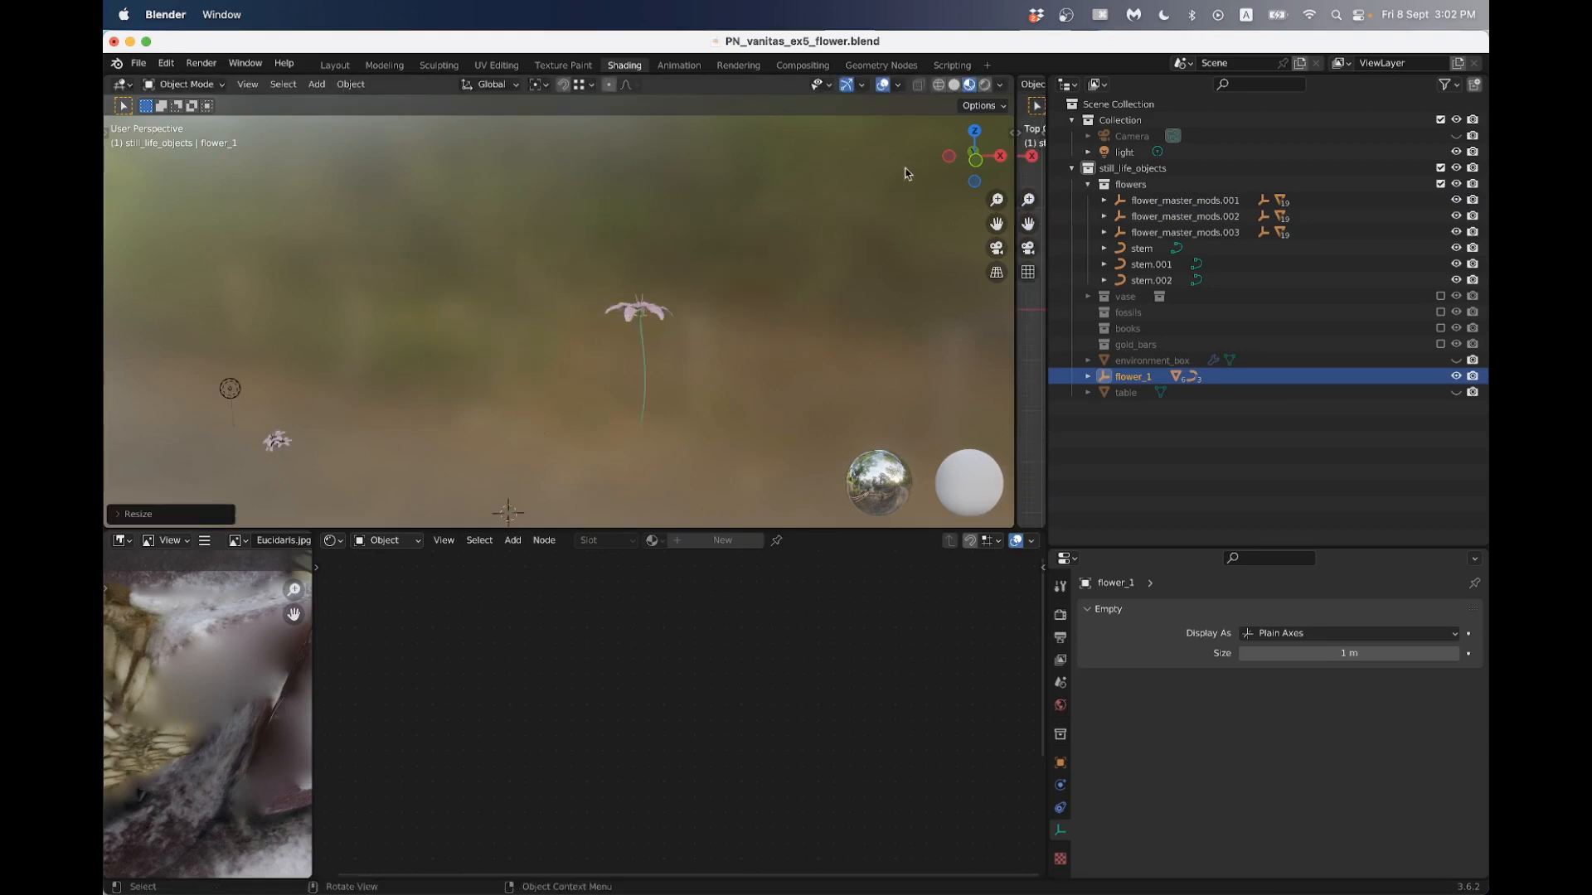
- Switch to the front orthographic view and move the new flower next to the existing flower group
{"action": "left_click", "coordinate": [976, 158]}
{"action": "middle_click_drag", "start_coordinate": [727, 331], "coordinate": [788, 253], "text": "shift"}
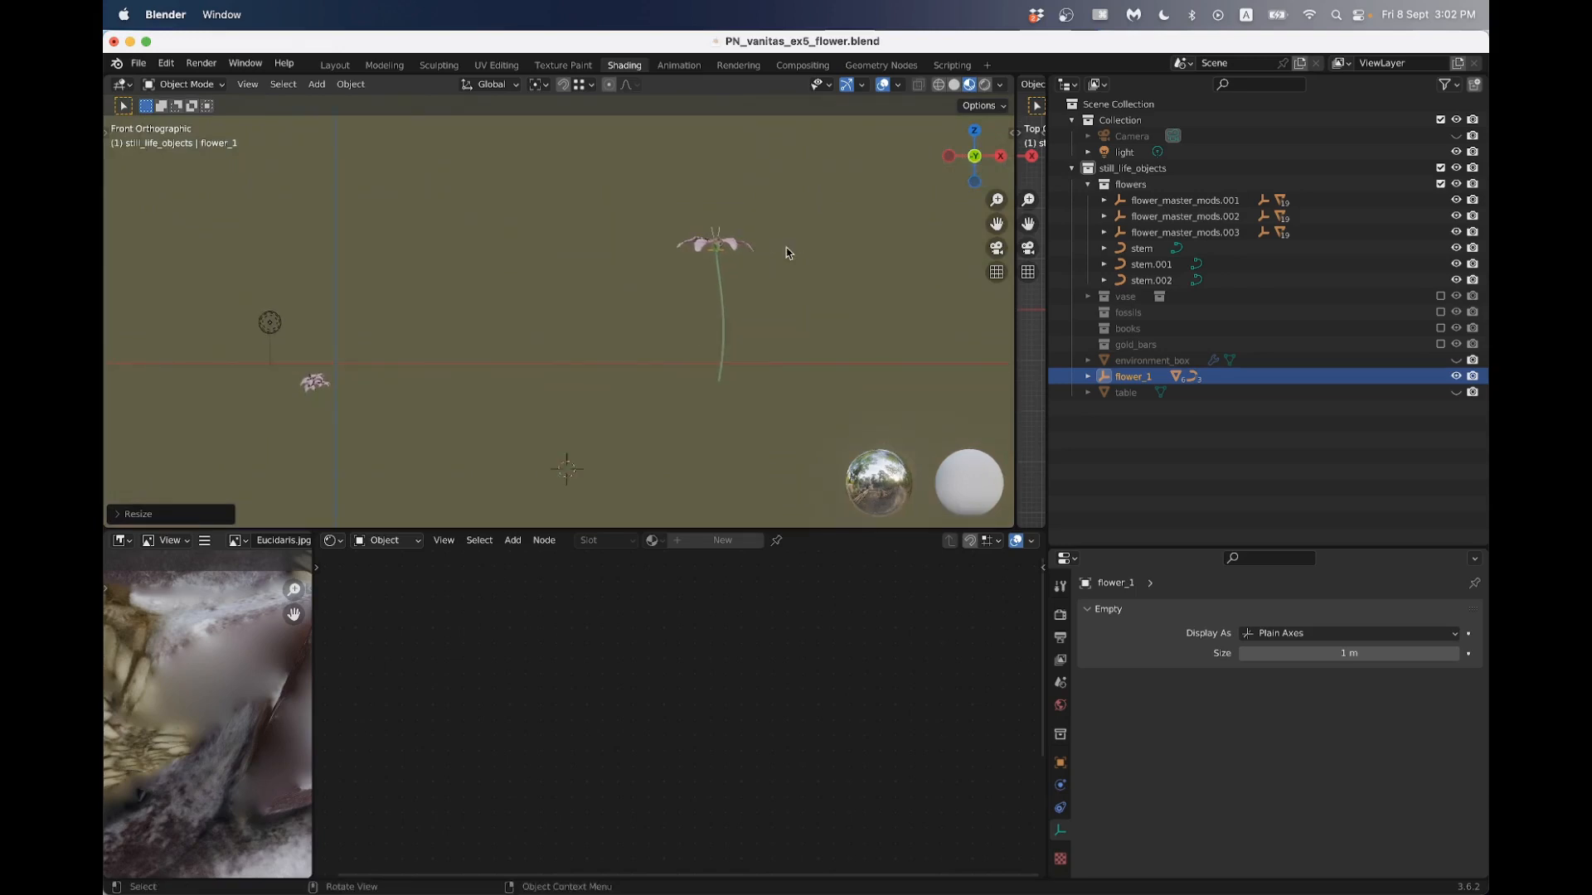
{"action": "key", "text": "g"}
{"action": "left_click", "coordinate": [404, 340]}
{"action": "middle_click_drag", "start_coordinate": [395, 359], "coordinate": [529, 251], "text": "shift"}
{"action": "scroll", "coordinate": [621, 267], "scroll_direction": "up", "scroll_amount": 4}
- Scale the new flower down further and lower it to the height of the existing flowers
{"action": "key", "text": "s"}
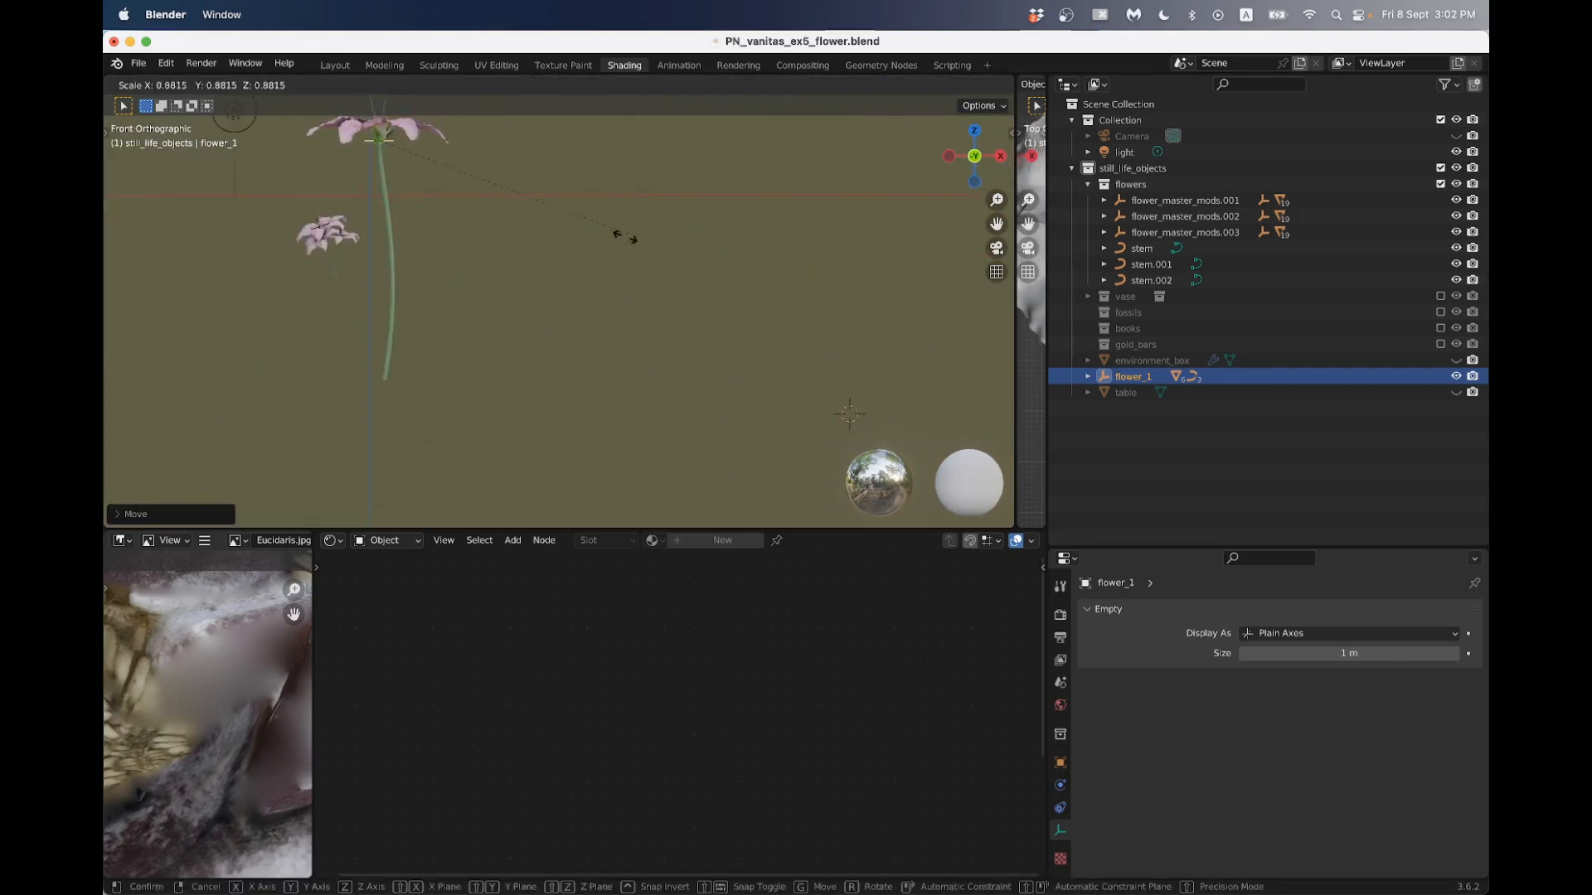
{"action": "left_click", "coordinate": [478, 231]}
{"action": "key", "text": "g"}
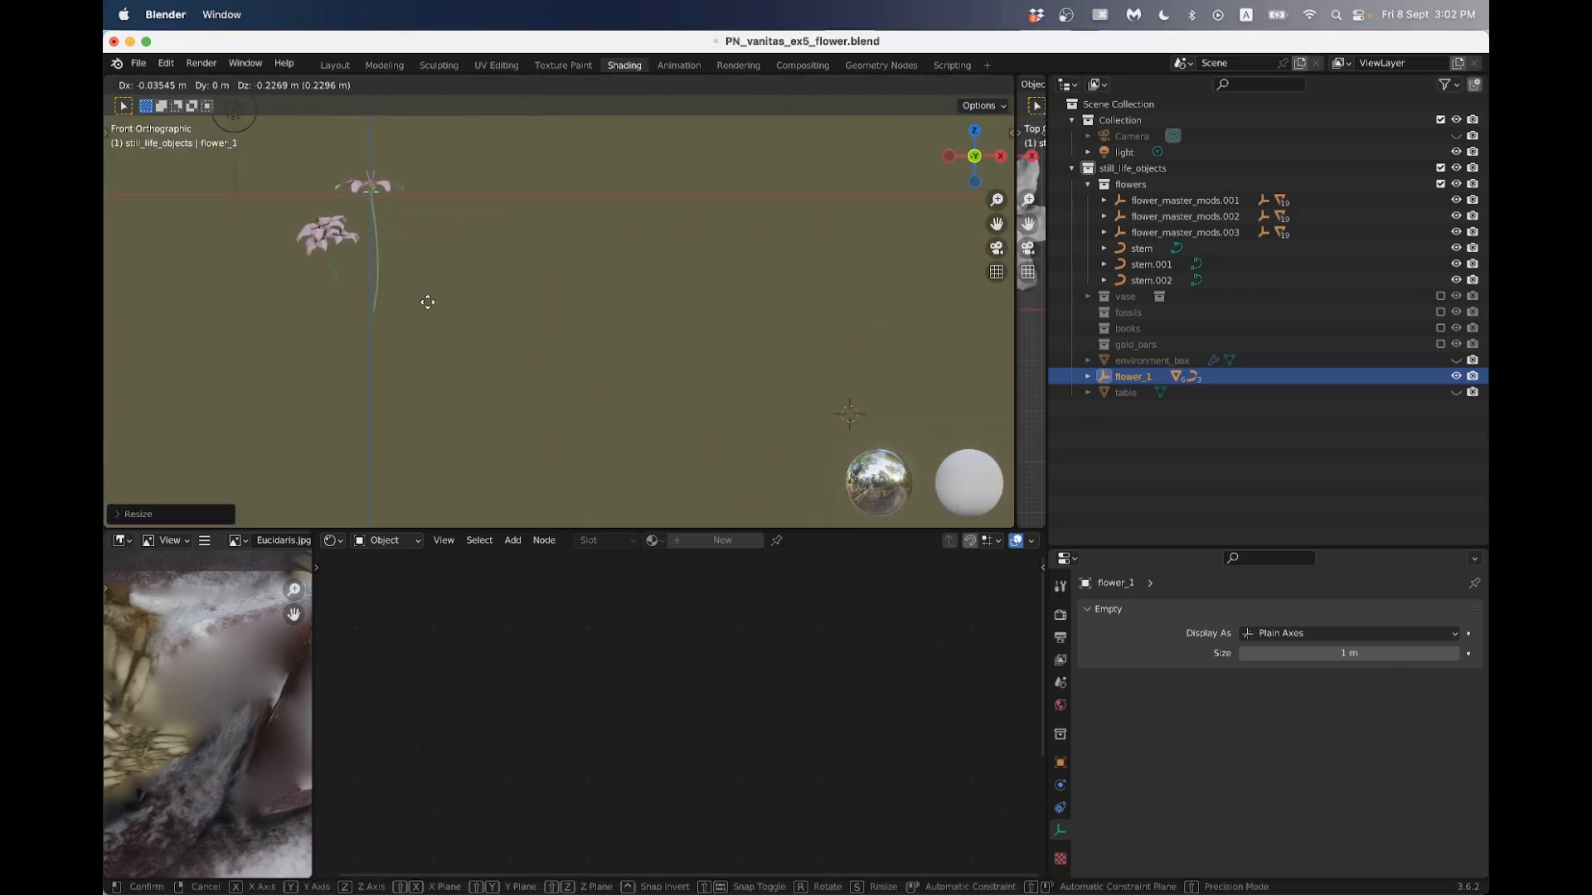
{"action": "left_click", "coordinate": [425, 286]}
{"action": "scroll", "coordinate": [418, 270], "scroll_direction": "up", "scroll_amount": 3}
{"action": "scroll", "coordinate": [540, 291], "scroll_direction": "down", "scroll_amount": 3}
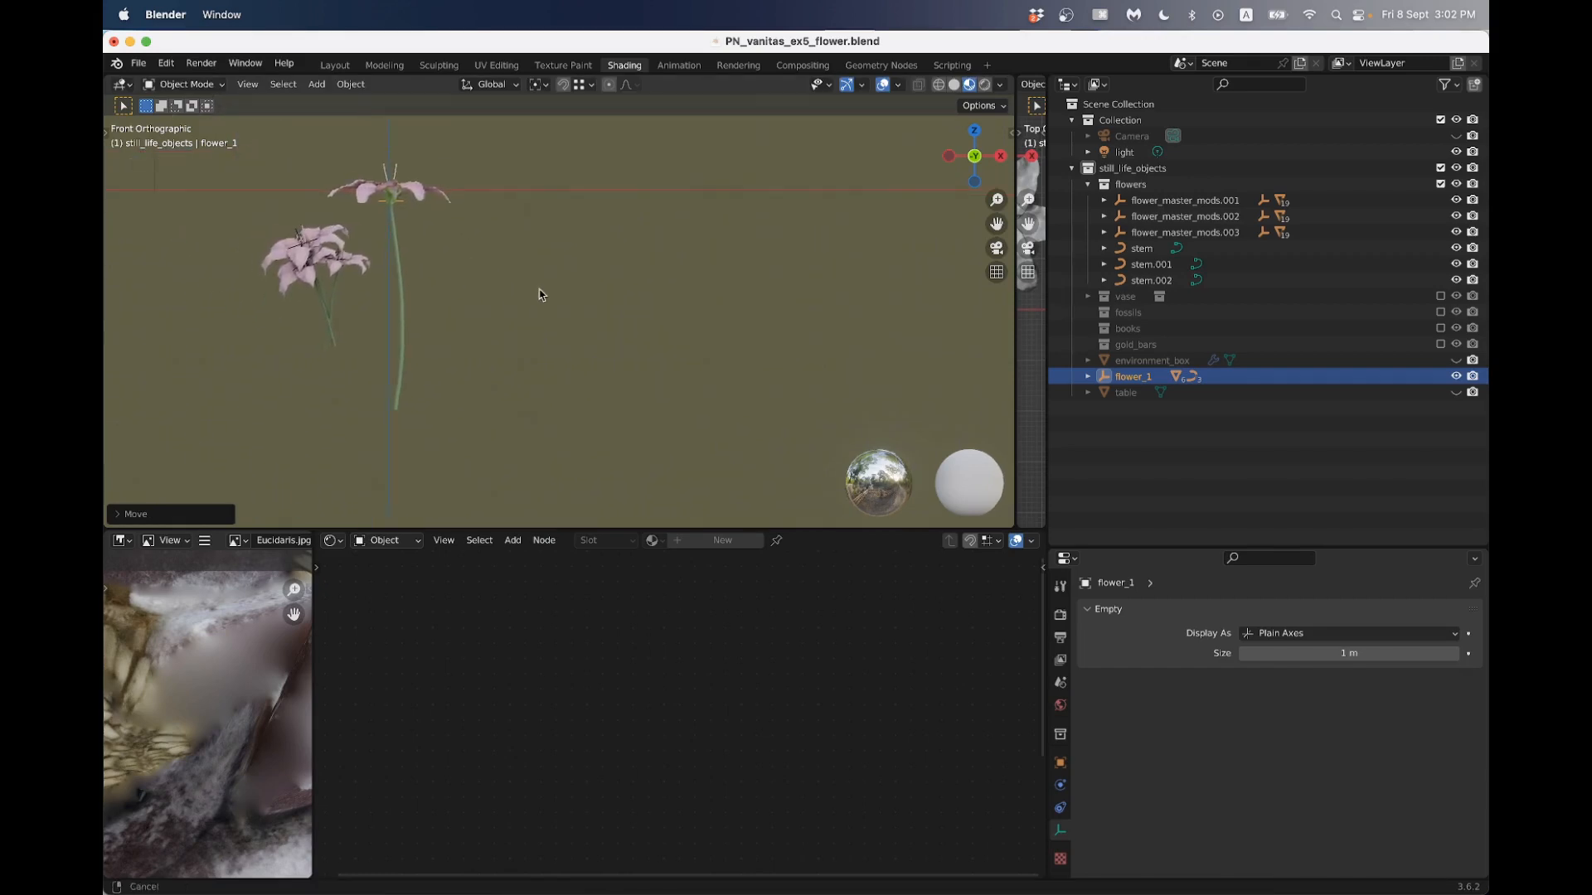
- Fine-tune the new flower's scale and position beside the existing flowers in the front view
{"action": "key", "text": "s"}
{"action": "left_click", "coordinate": [568, 213]}
{"action": "key", "text": "g"}
{"action": "left_click", "coordinate": [506, 252]}
{"action": "scroll", "coordinate": [488, 263], "scroll_direction": "up", "scroll_amount": 3}
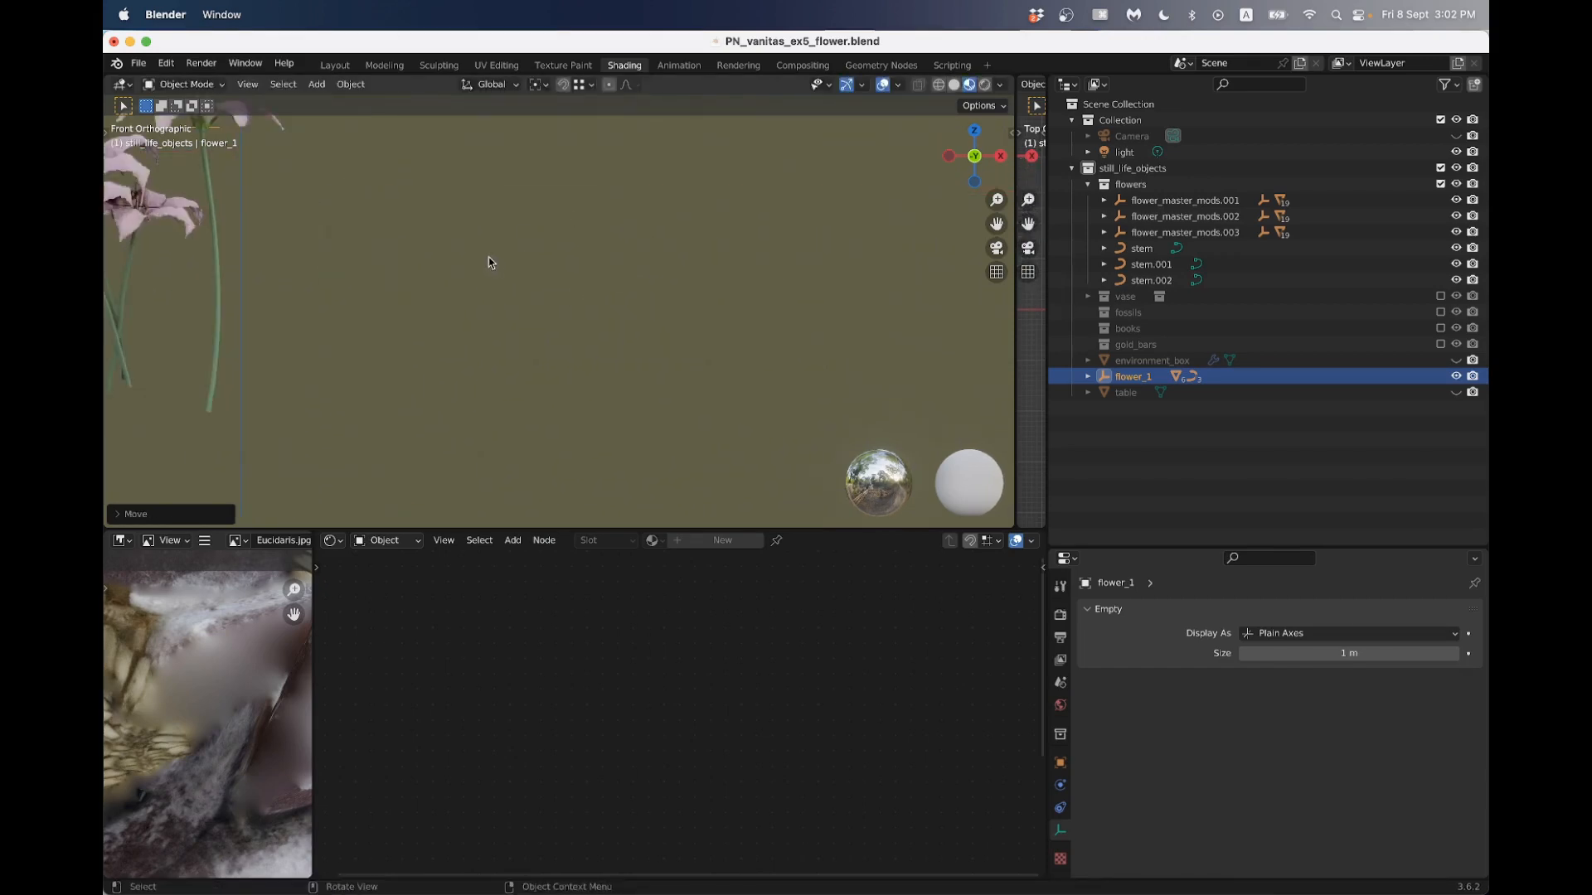
{"action": "scroll", "coordinate": [464, 254], "scroll_direction": "down", "scroll_amount": 2}
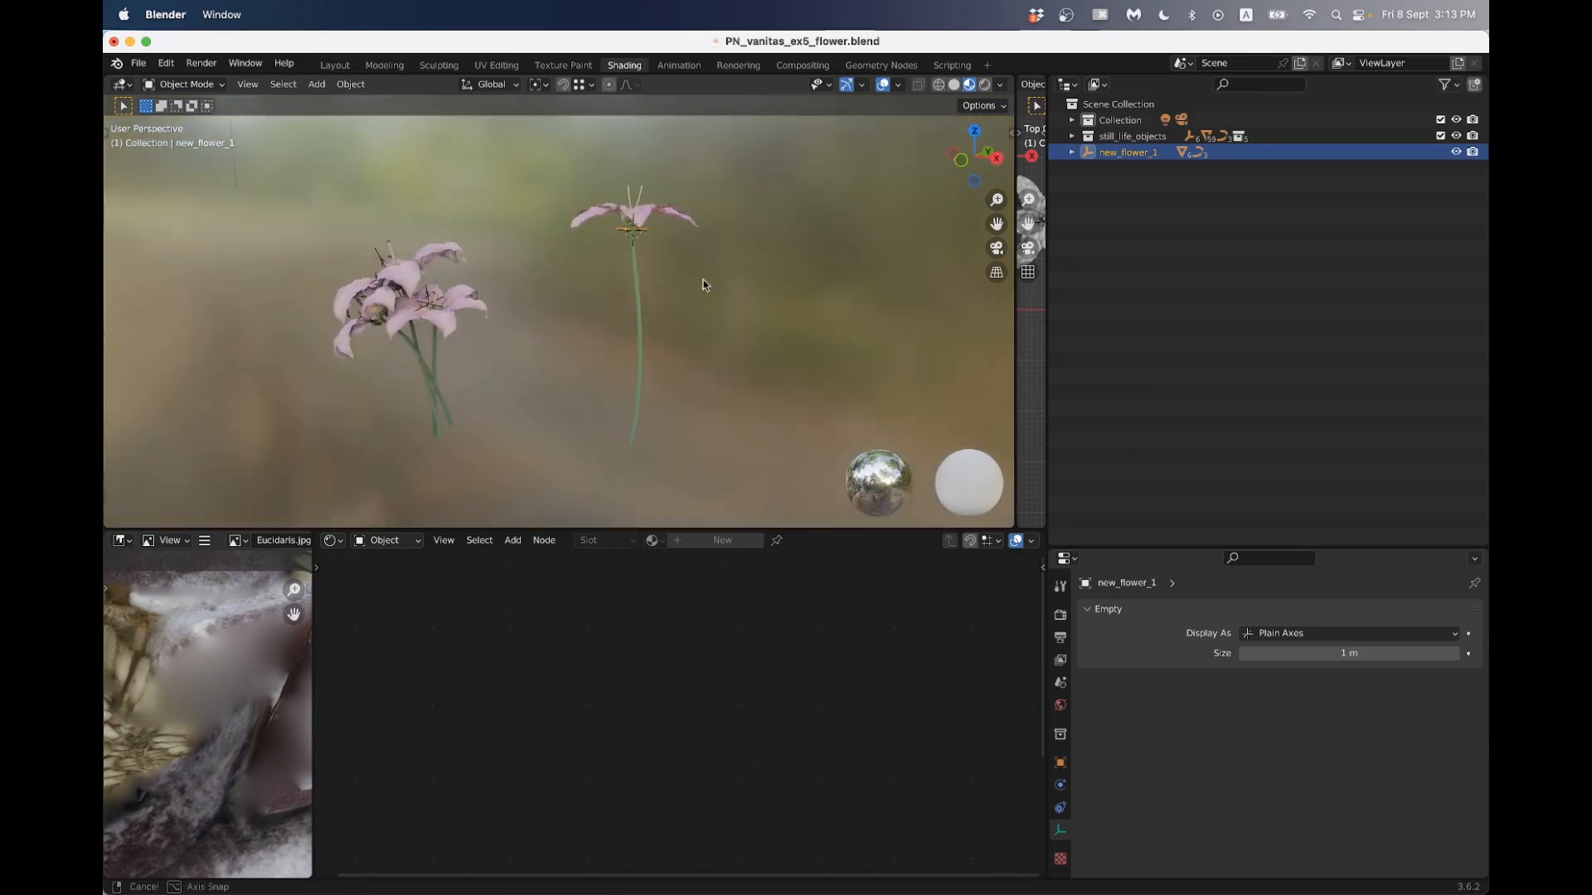
- Move the new_flower_1 empty to shift the new flower closer to the existing group
{"action": "scroll", "coordinate": [697, 286], "scroll_direction": "up", "scroll_amount": 3}
{"action": "middle_click_drag", "start_coordinate": [676, 292], "coordinate": [681, 247]}
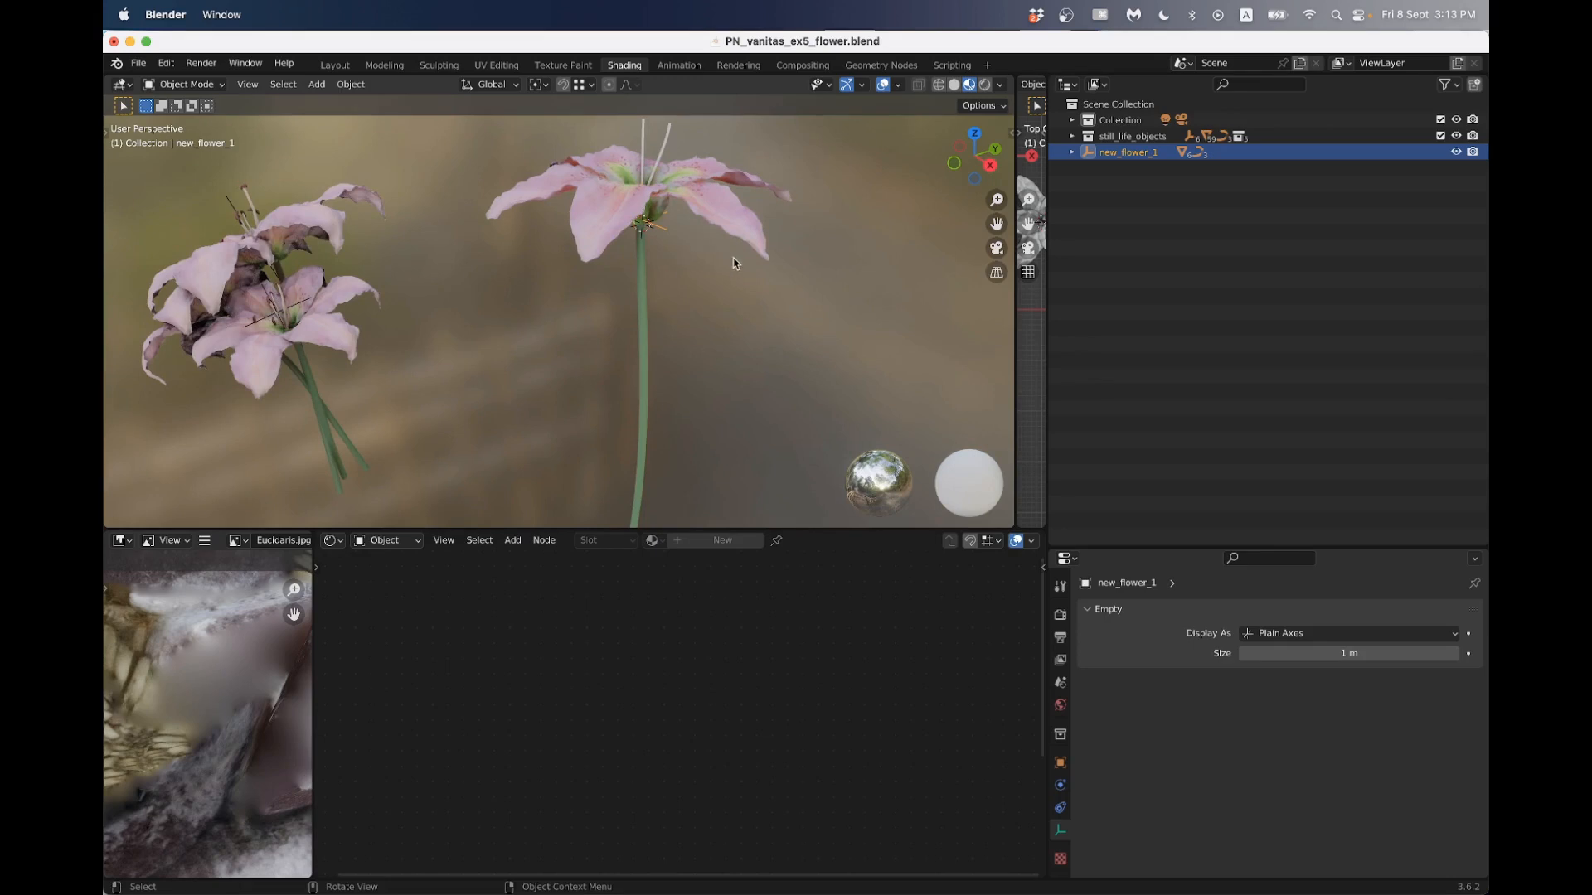
{"action": "key", "text": "g"}
{"action": "left_click", "coordinate": [655, 266]}
{"action": "scroll", "coordinate": [663, 282], "scroll_direction": "down", "scroll_amount": 3}
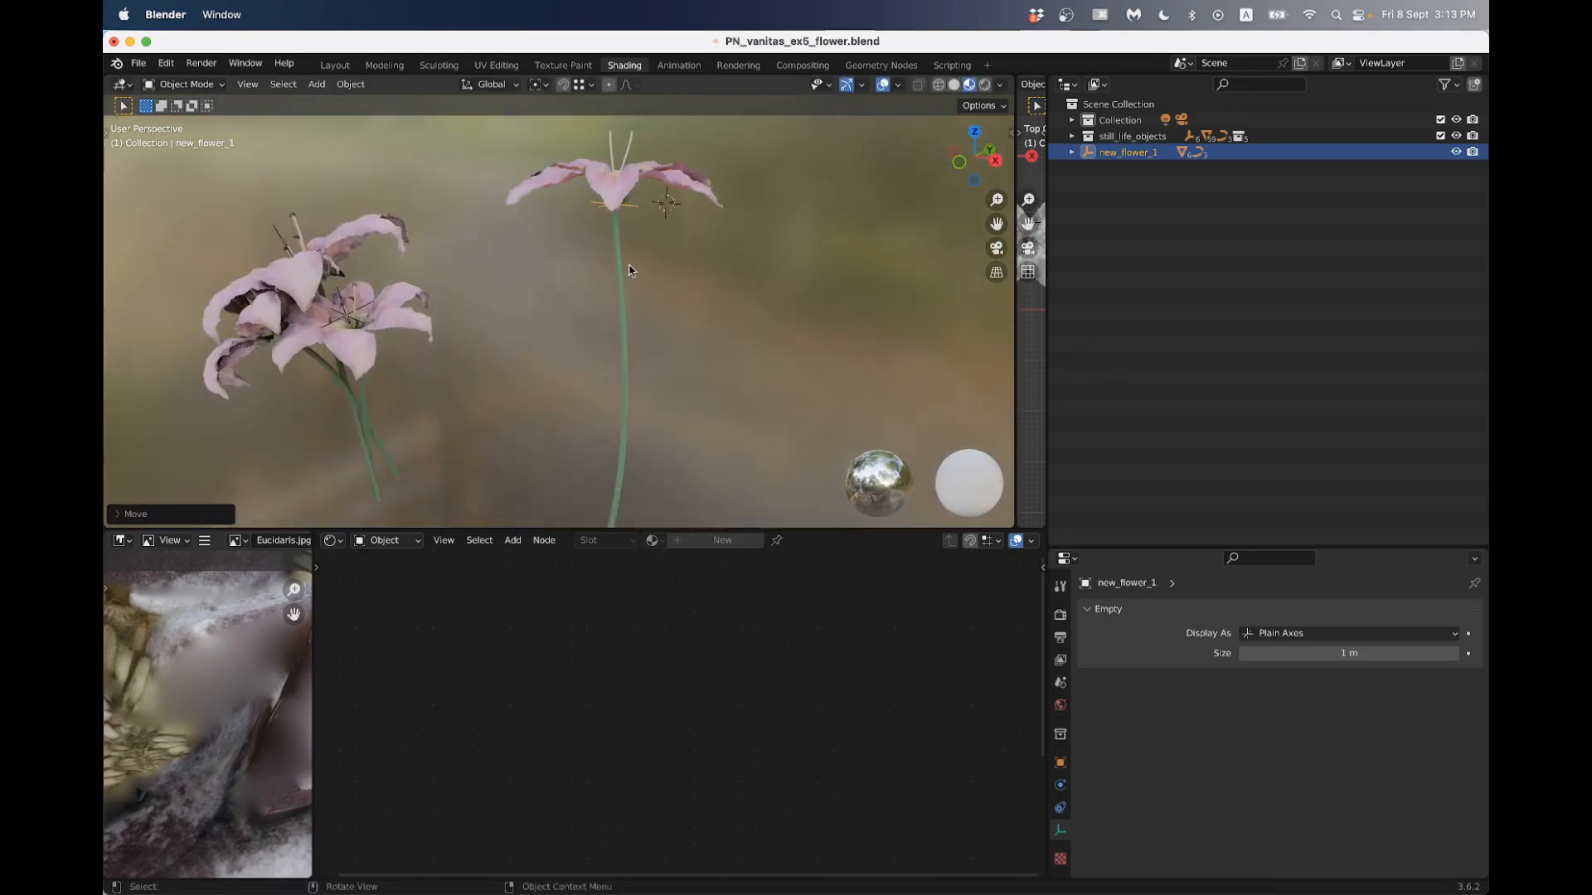
- Expand the new_flower_1 hierarchy to list its petals, pistils and stem, and select only its parent empty
{"action": "left_click", "coordinate": [1071, 154]}
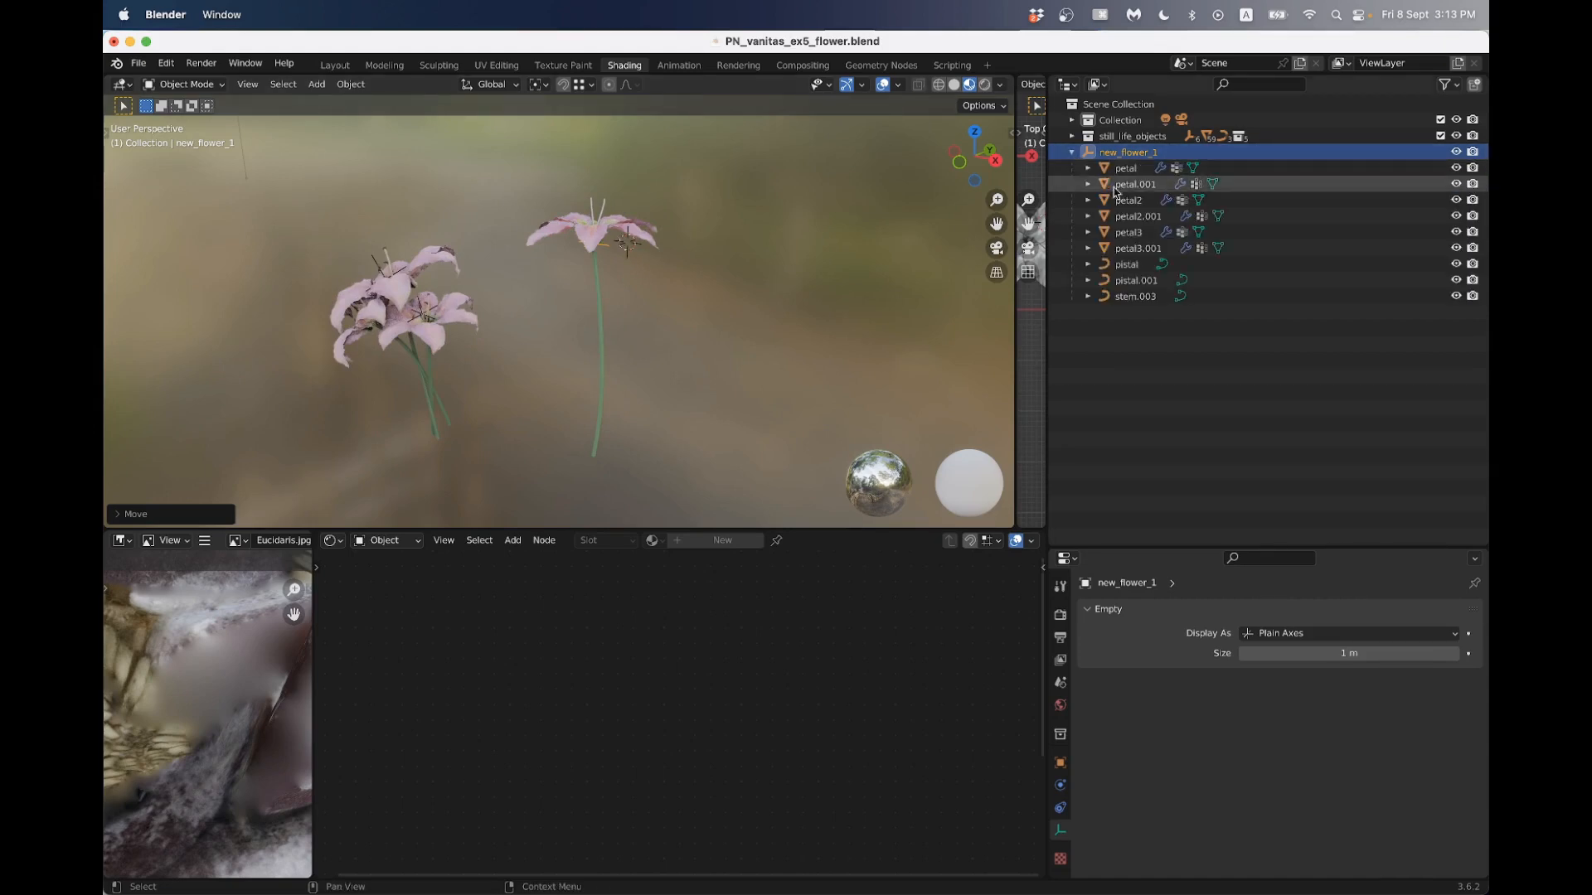
{"action": "left_click", "coordinate": [1135, 304], "text": "shift"}
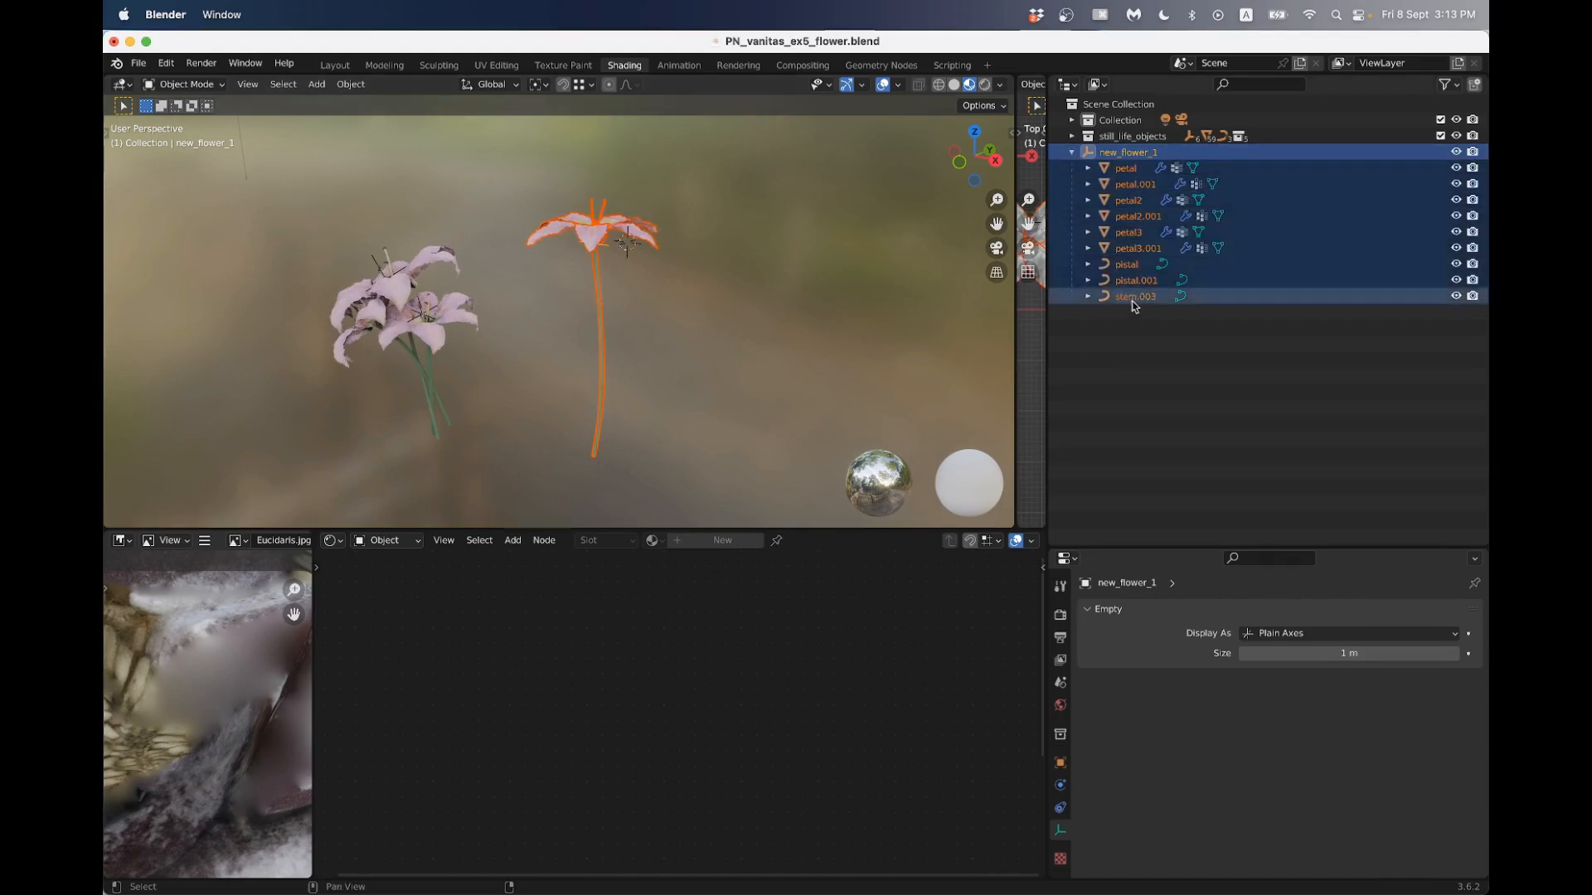
{"action": "left_click", "coordinate": [1116, 164]}
{"action": "left_click", "coordinate": [1116, 153]}
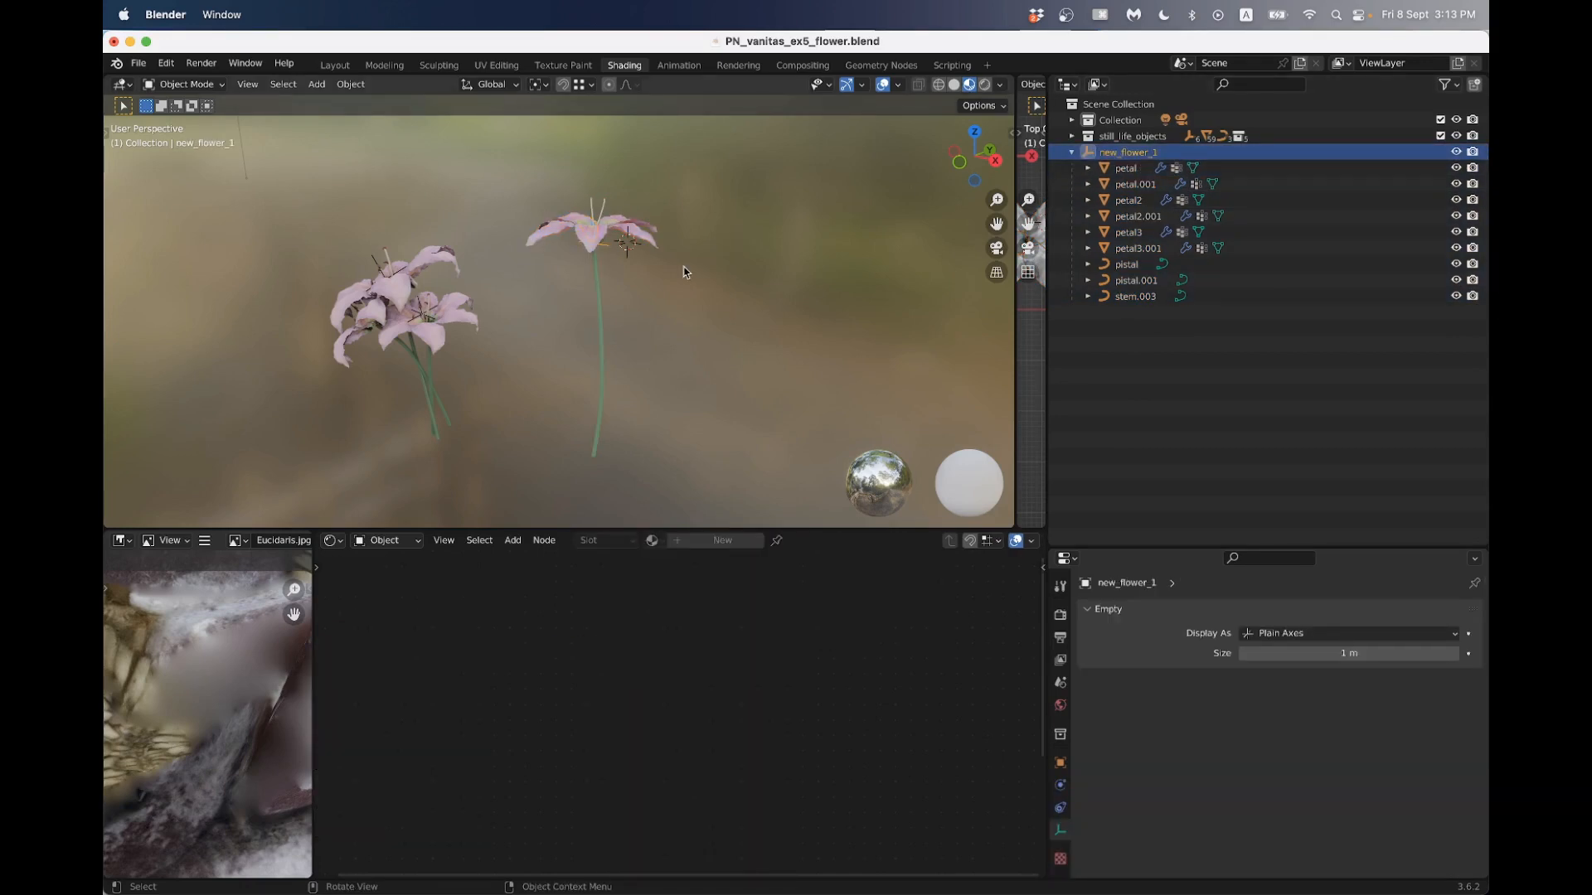
- Try duplicating the new_flower_1 empty on its own, and delete the copy
{"action": "key", "text": "shift+d"}
{"action": "left_click", "coordinate": [817, 274]}
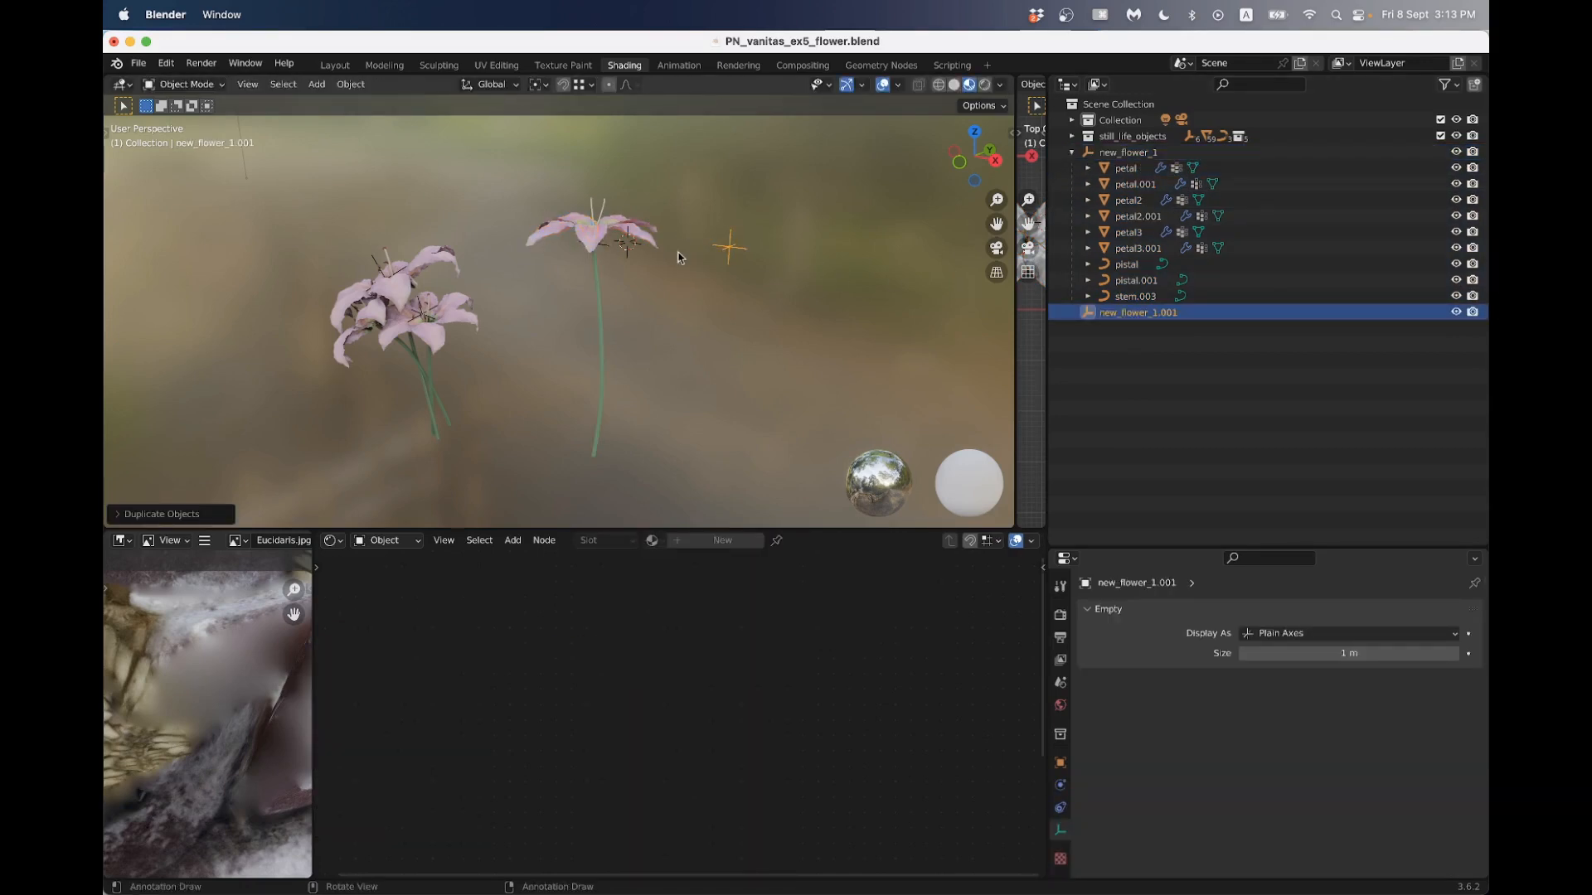
{"action": "key", "text": "x"}
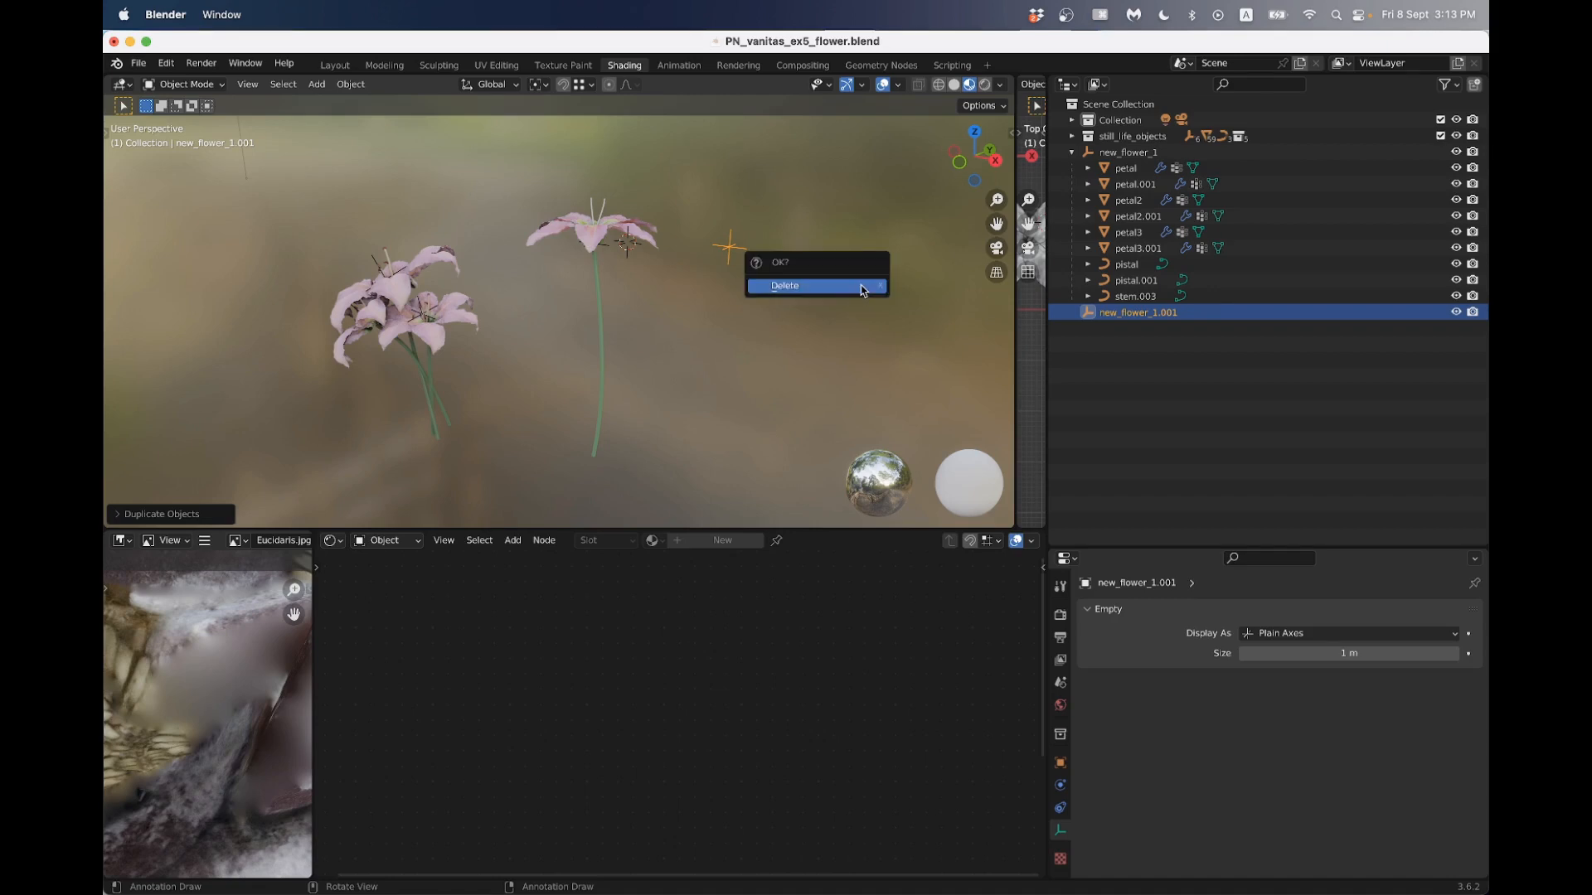
{"action": "left_click", "coordinate": [864, 287]}
- Duplicate new_flower_1 together with all its petals, pistils and stem, placing the copy beside the original
{"action": "left_click", "coordinate": [1132, 297]}
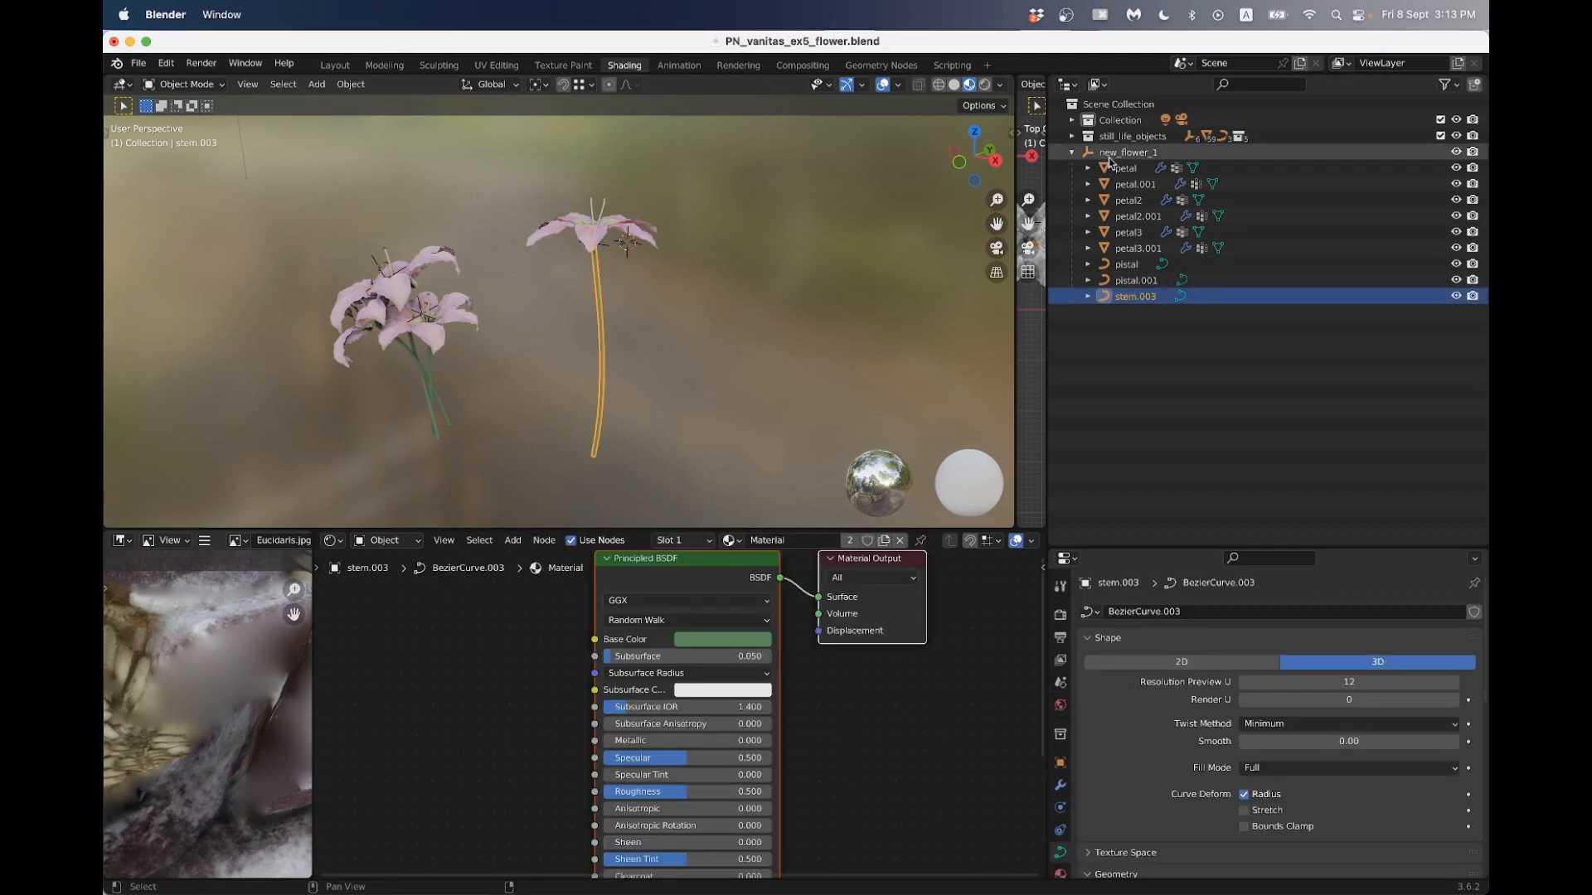
{"action": "left_click", "coordinate": [1127, 153], "text": "shift"}
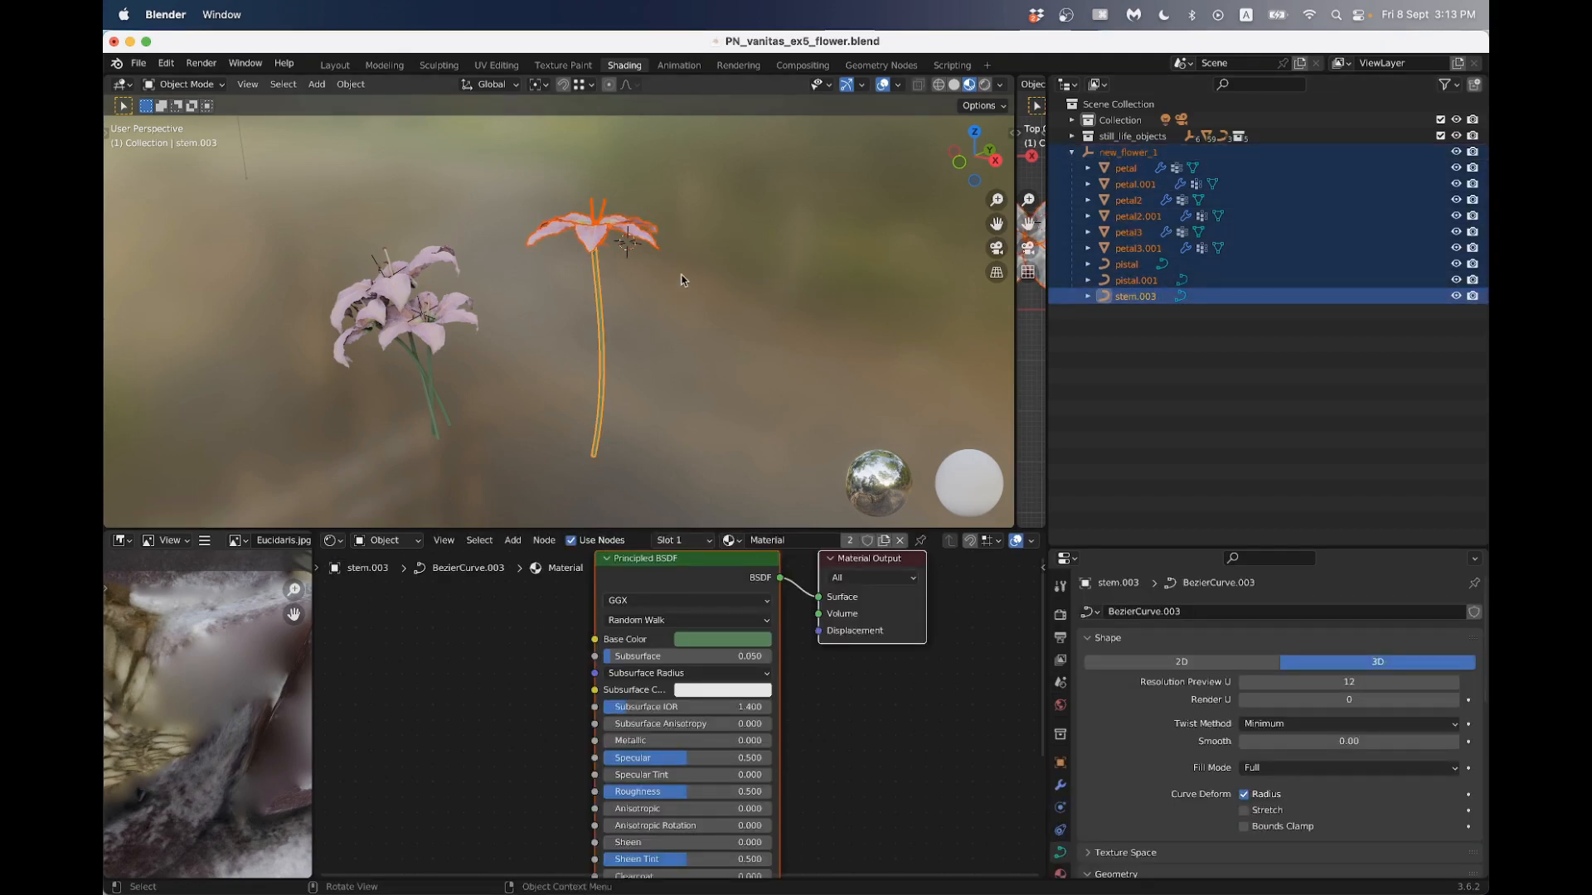
{"action": "key", "text": "shift+d"}
{"action": "left_click", "coordinate": [829, 267]}
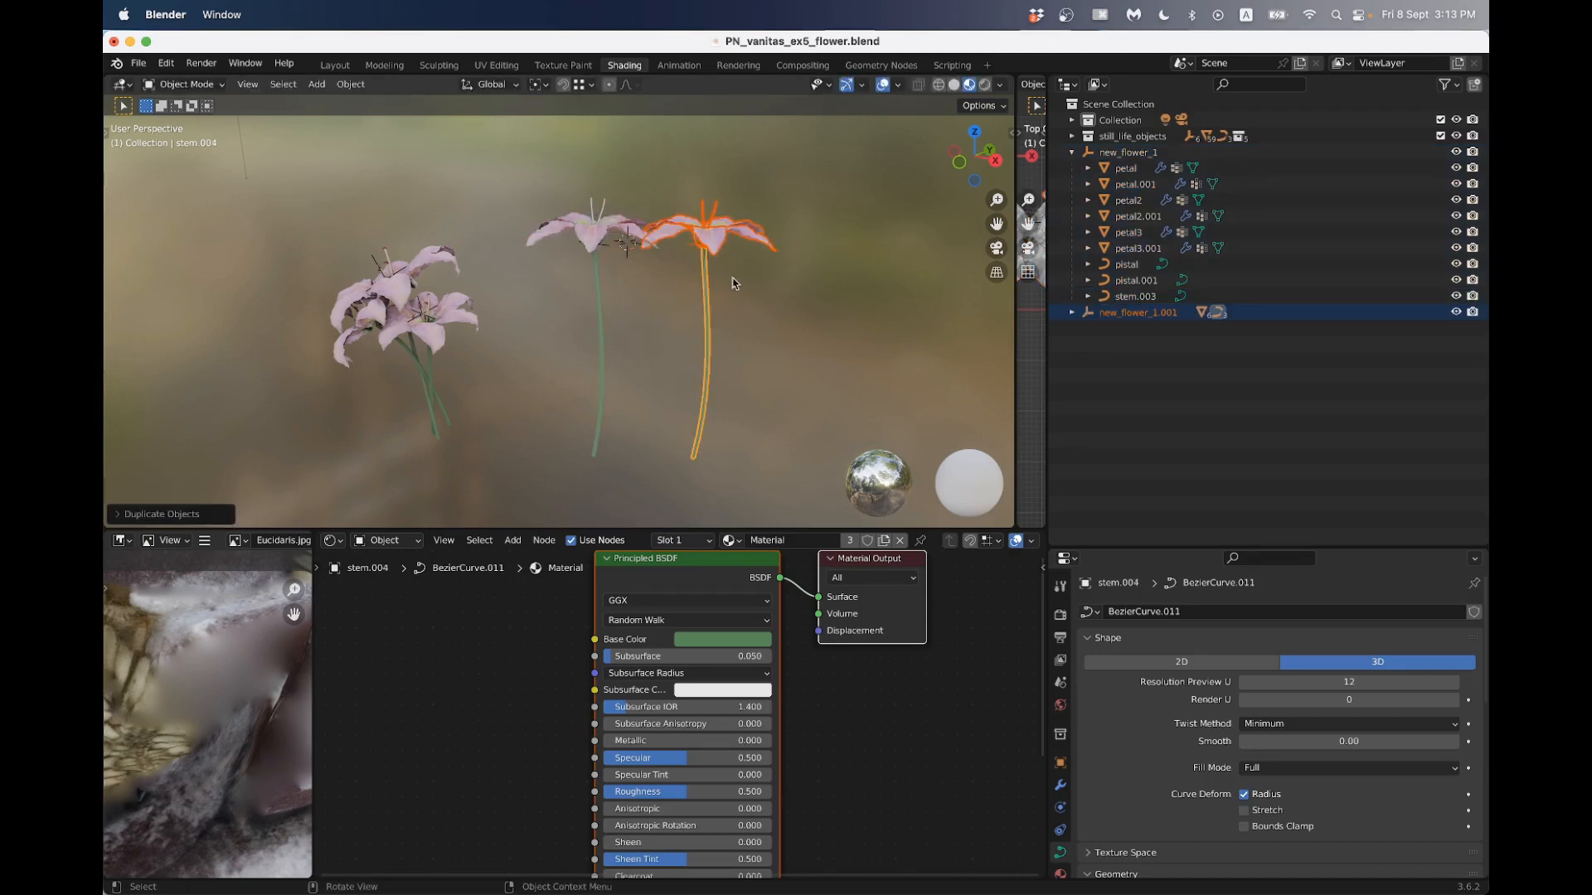
- Collapse both new flower hierarchies and move the new_flower_1.001 empty about 0.06 m further away from the original flower
{"action": "left_click", "coordinate": [1072, 152]}
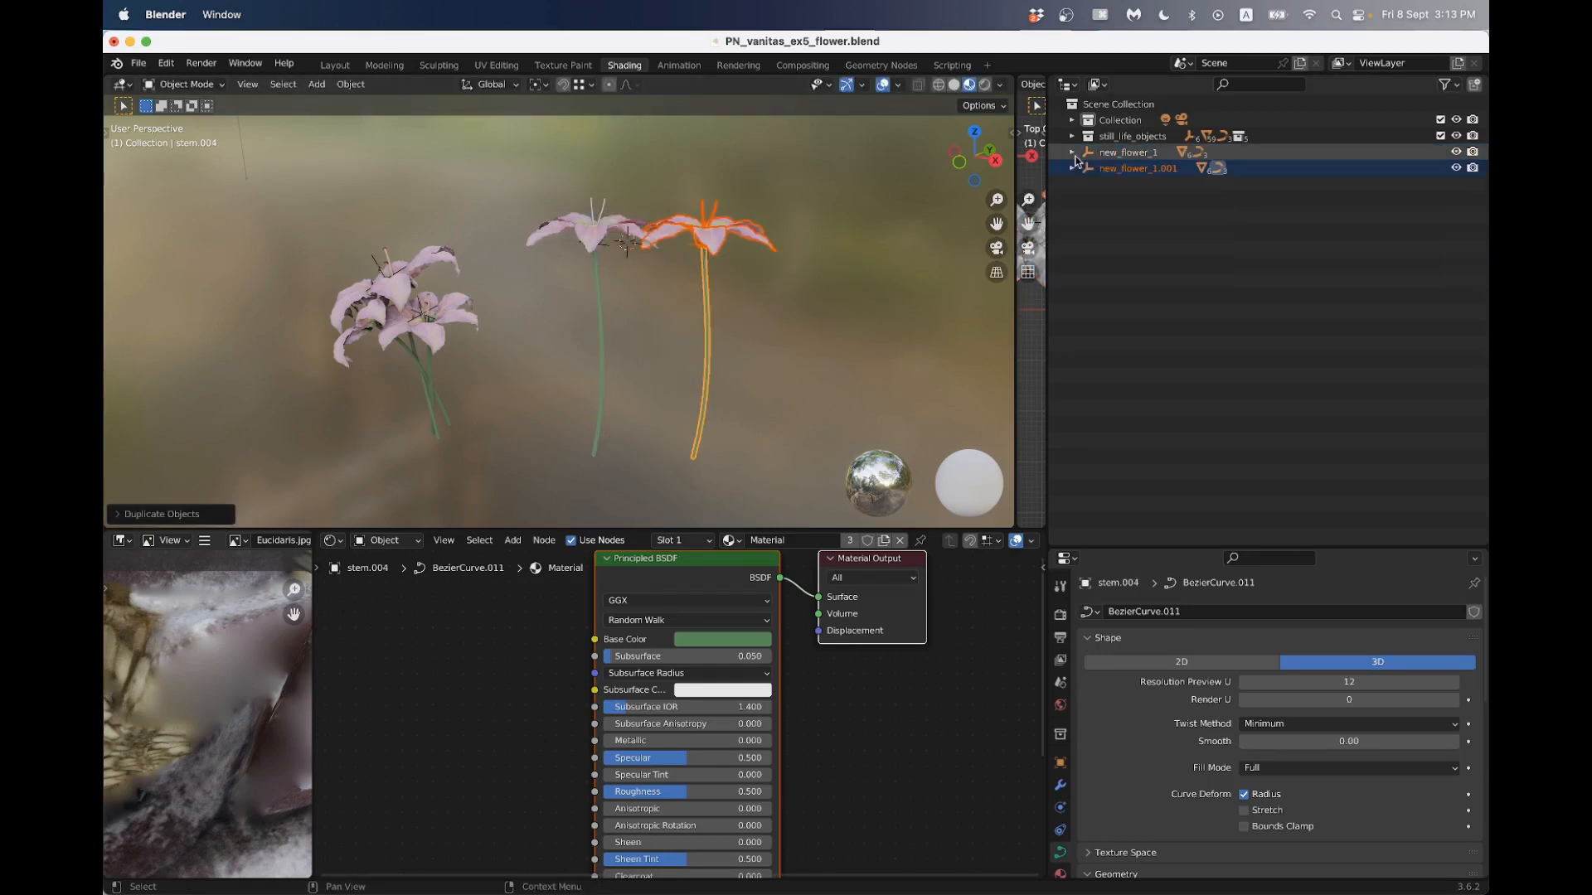
{"action": "left_click", "coordinate": [1072, 168]}
{"action": "left_click", "coordinate": [1075, 169]}
{"action": "left_click", "coordinate": [1121, 172]}
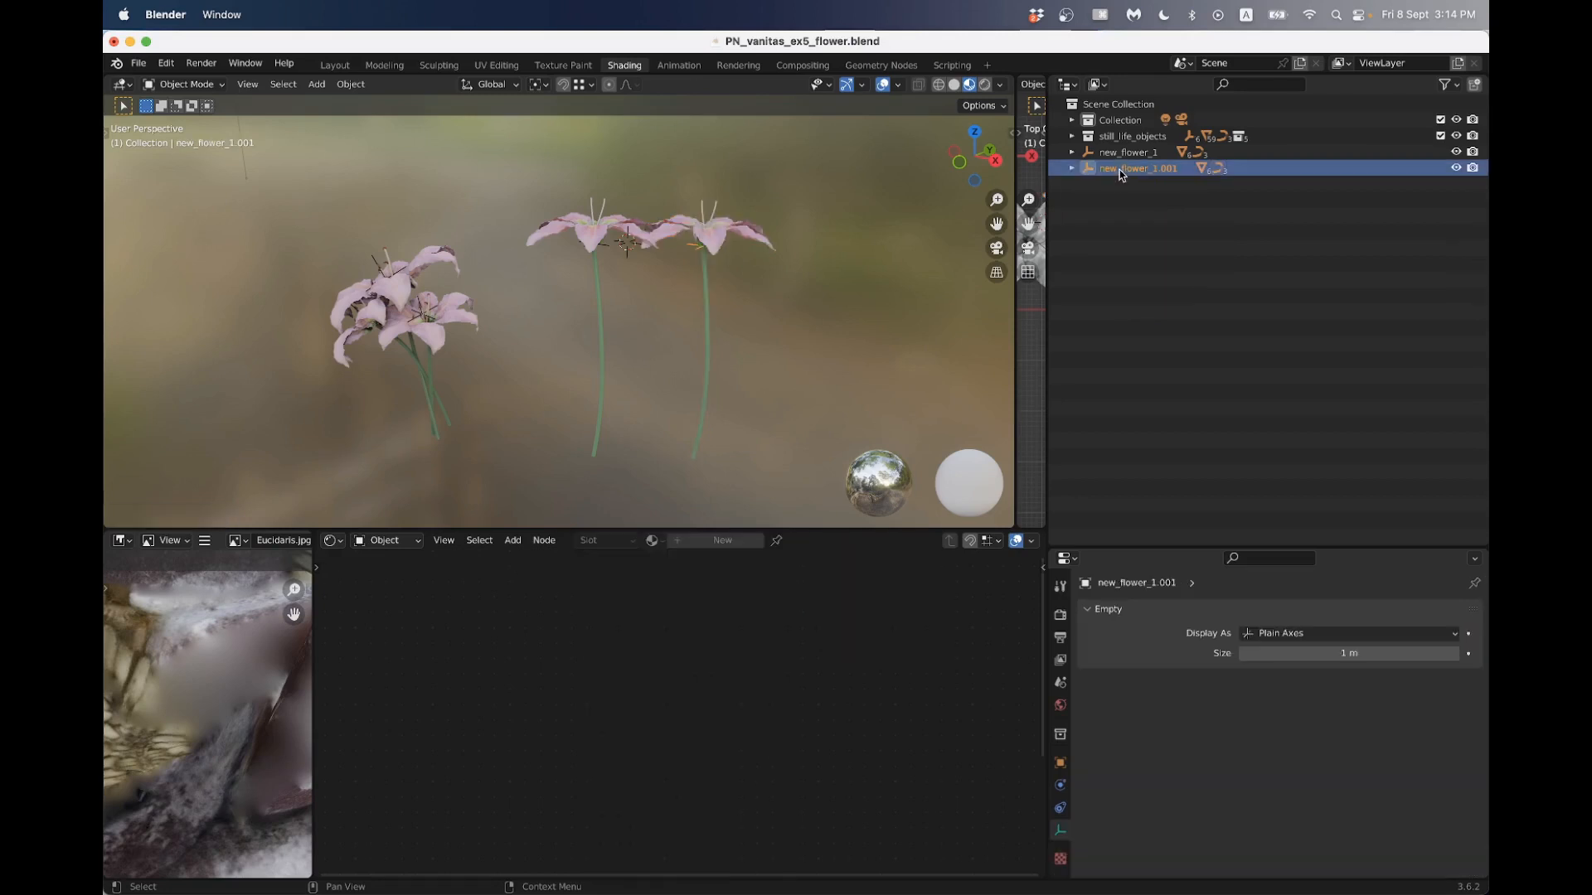
{"action": "key", "text": "g"}
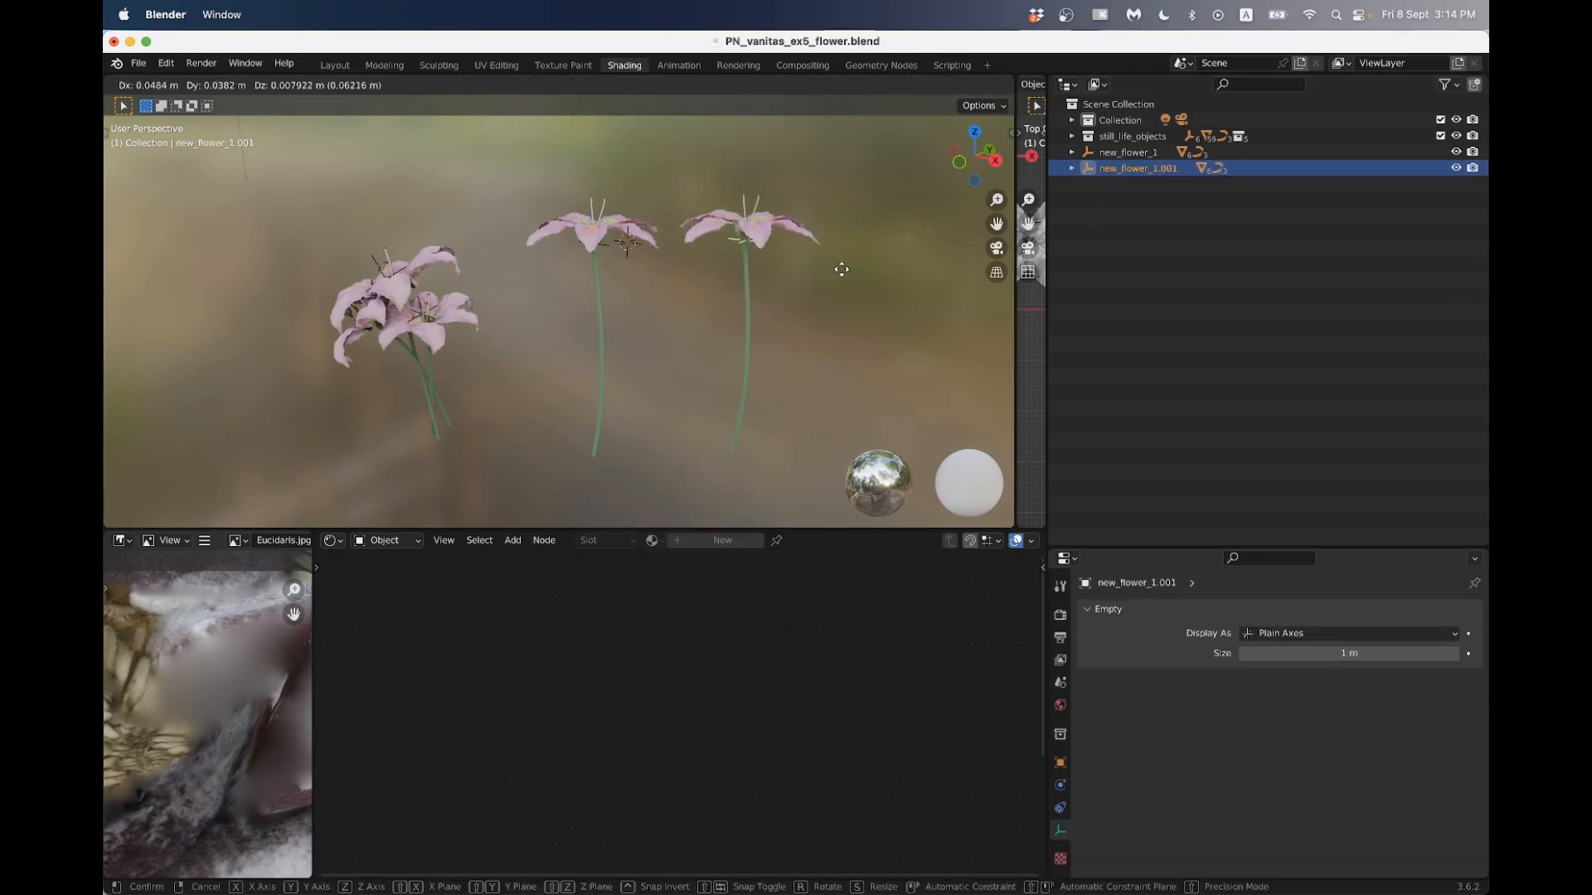
{"action": "left_click", "coordinate": [843, 269]}
- Move both new flowers, including all their child objects, into the flowers collection inside still_life_objects
{"action": "left_click", "coordinate": [1072, 168]}
{"action": "left_click", "coordinate": [1072, 152]}
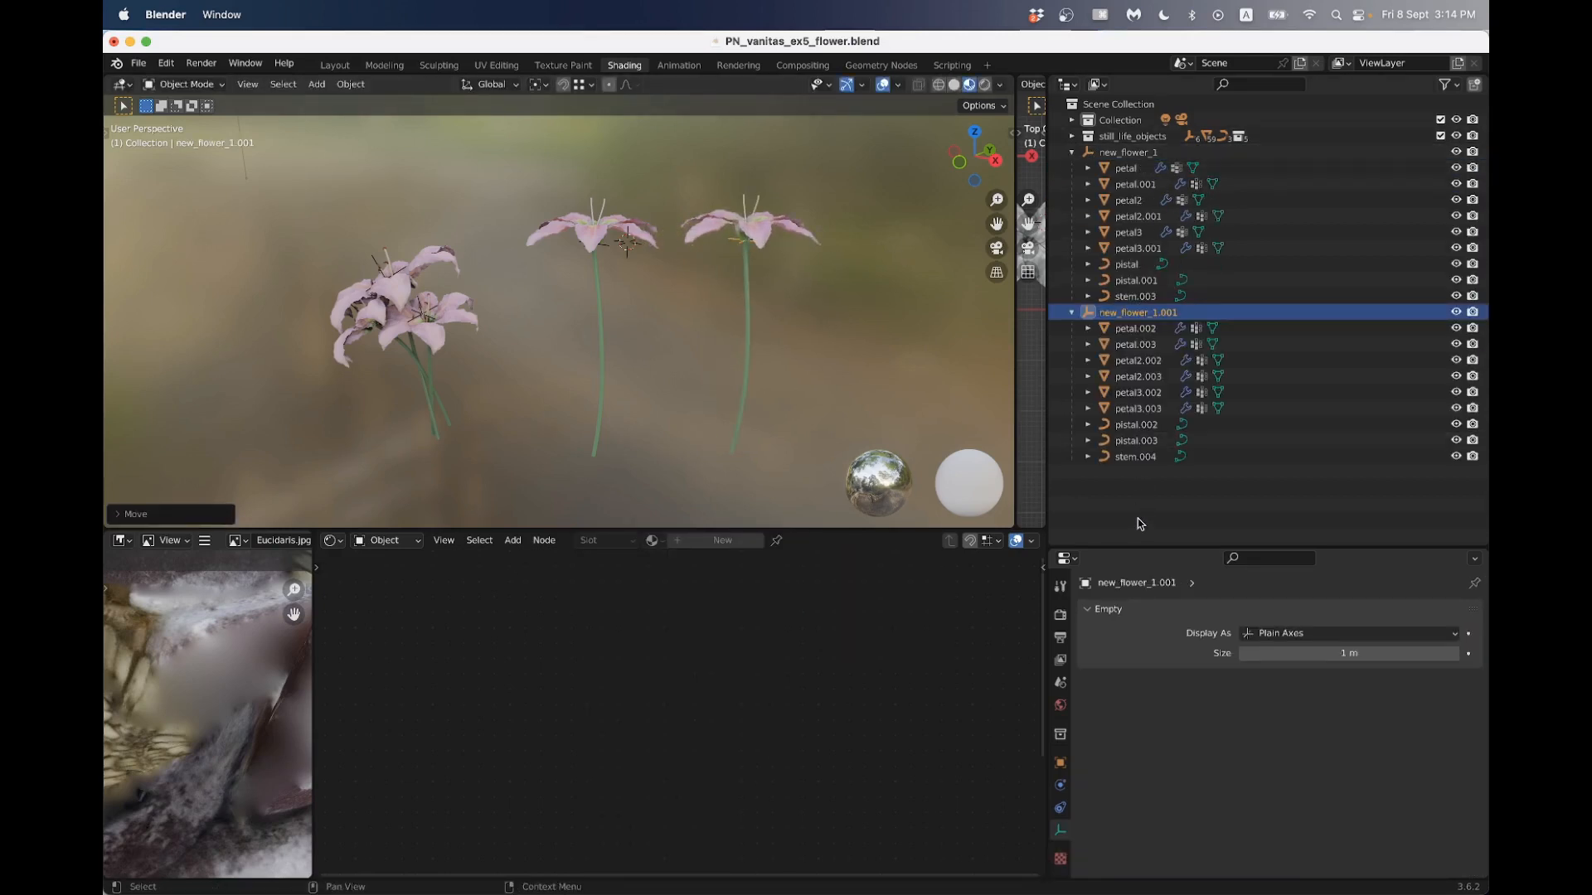
{"action": "left_click_drag", "start_coordinate": [1143, 525], "coordinate": [1122, 157]}
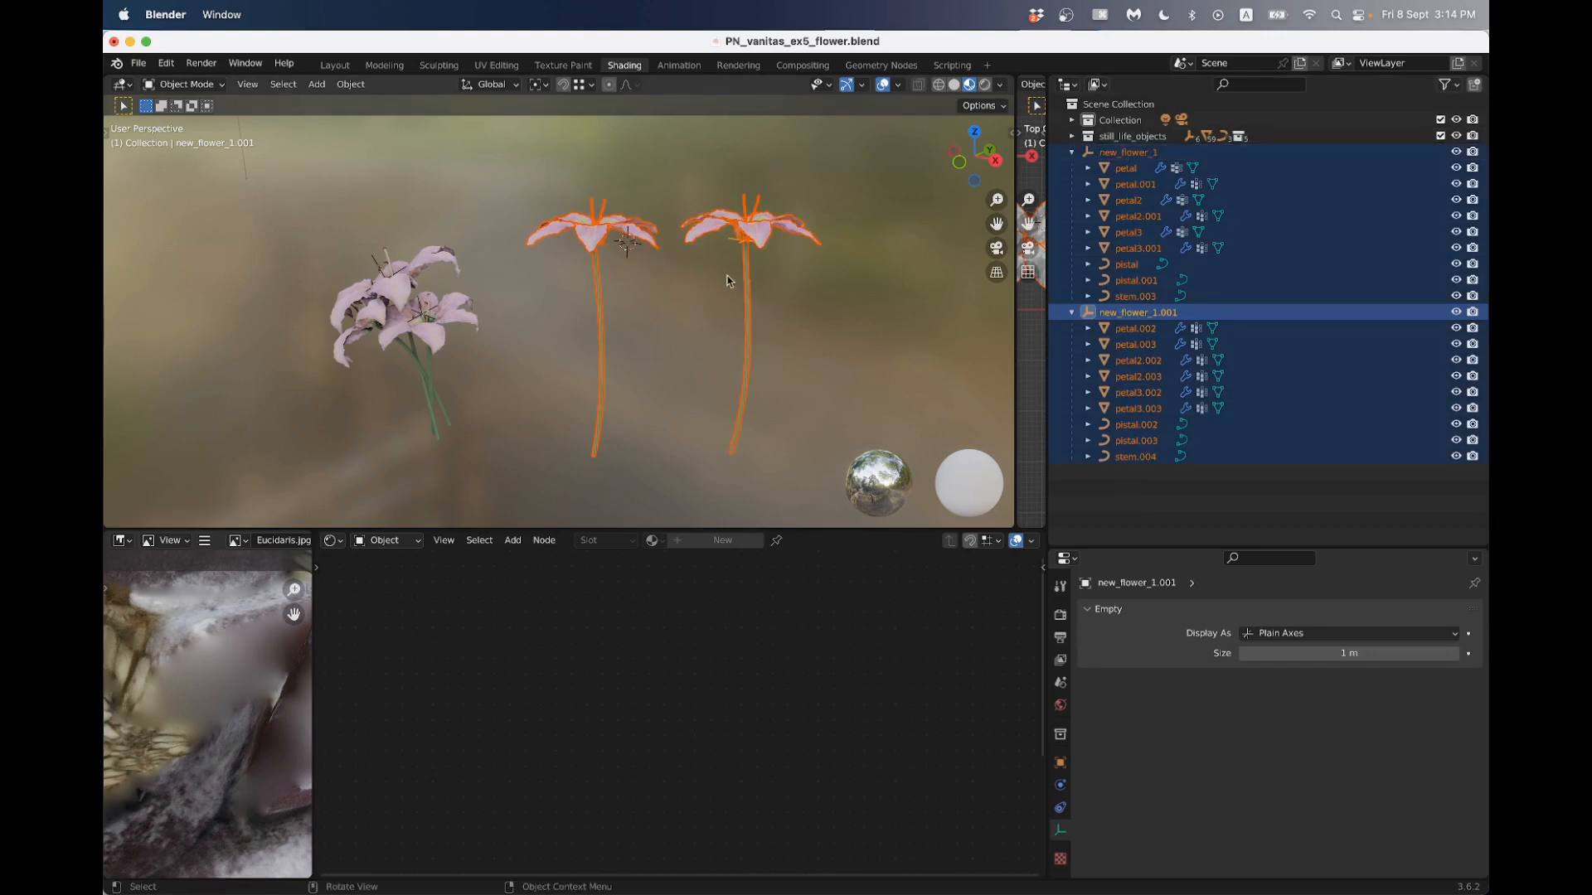
{"action": "key", "text": "m"}
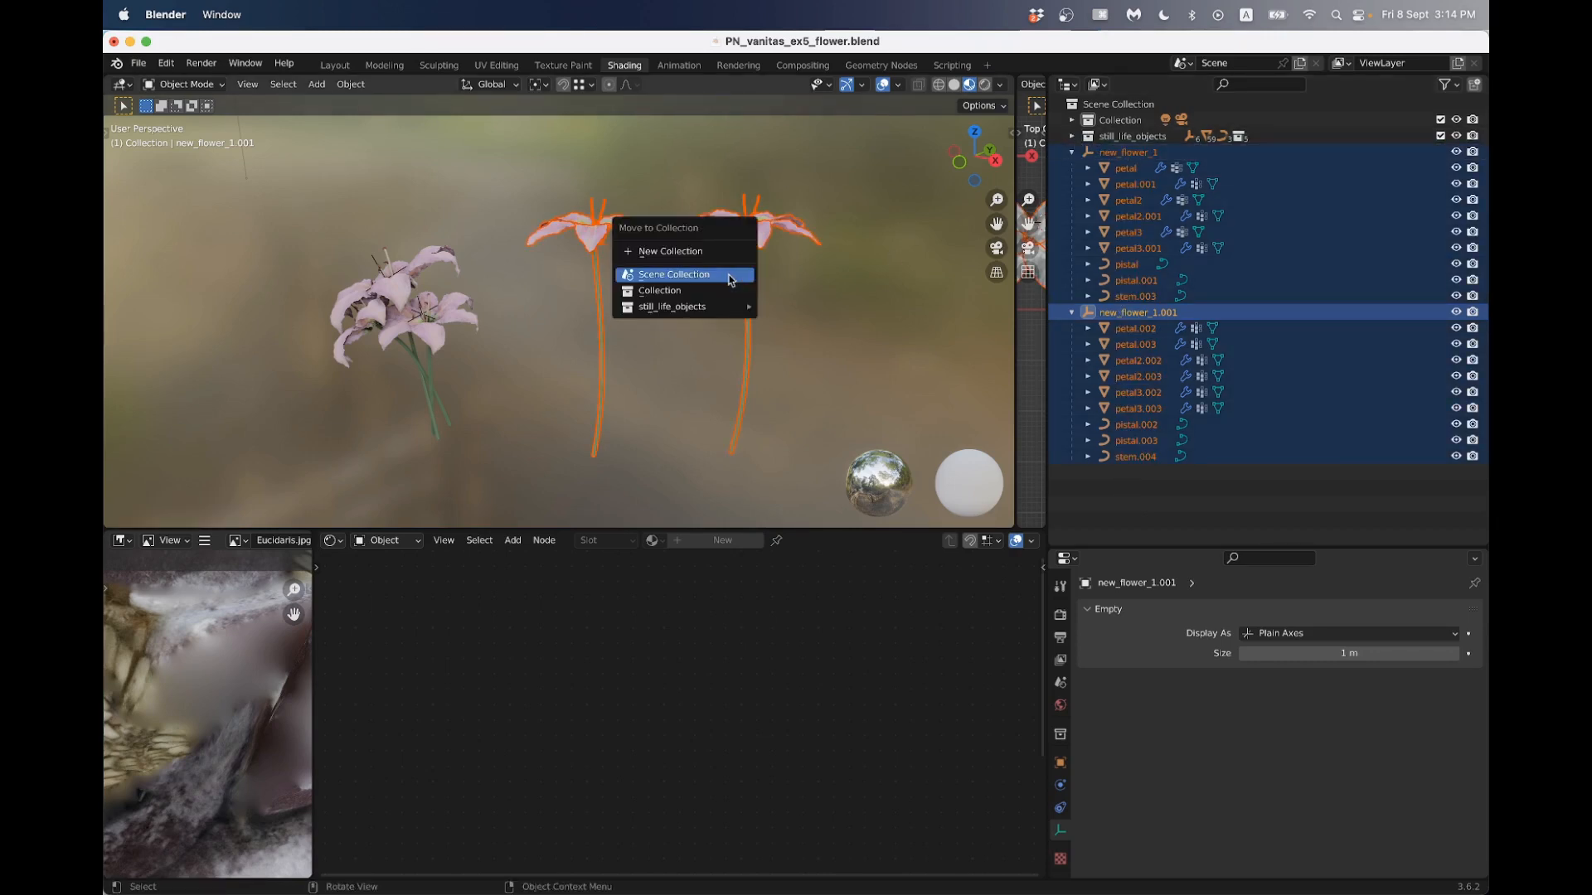
{"action": "mouse_move", "coordinate": [729, 309]}
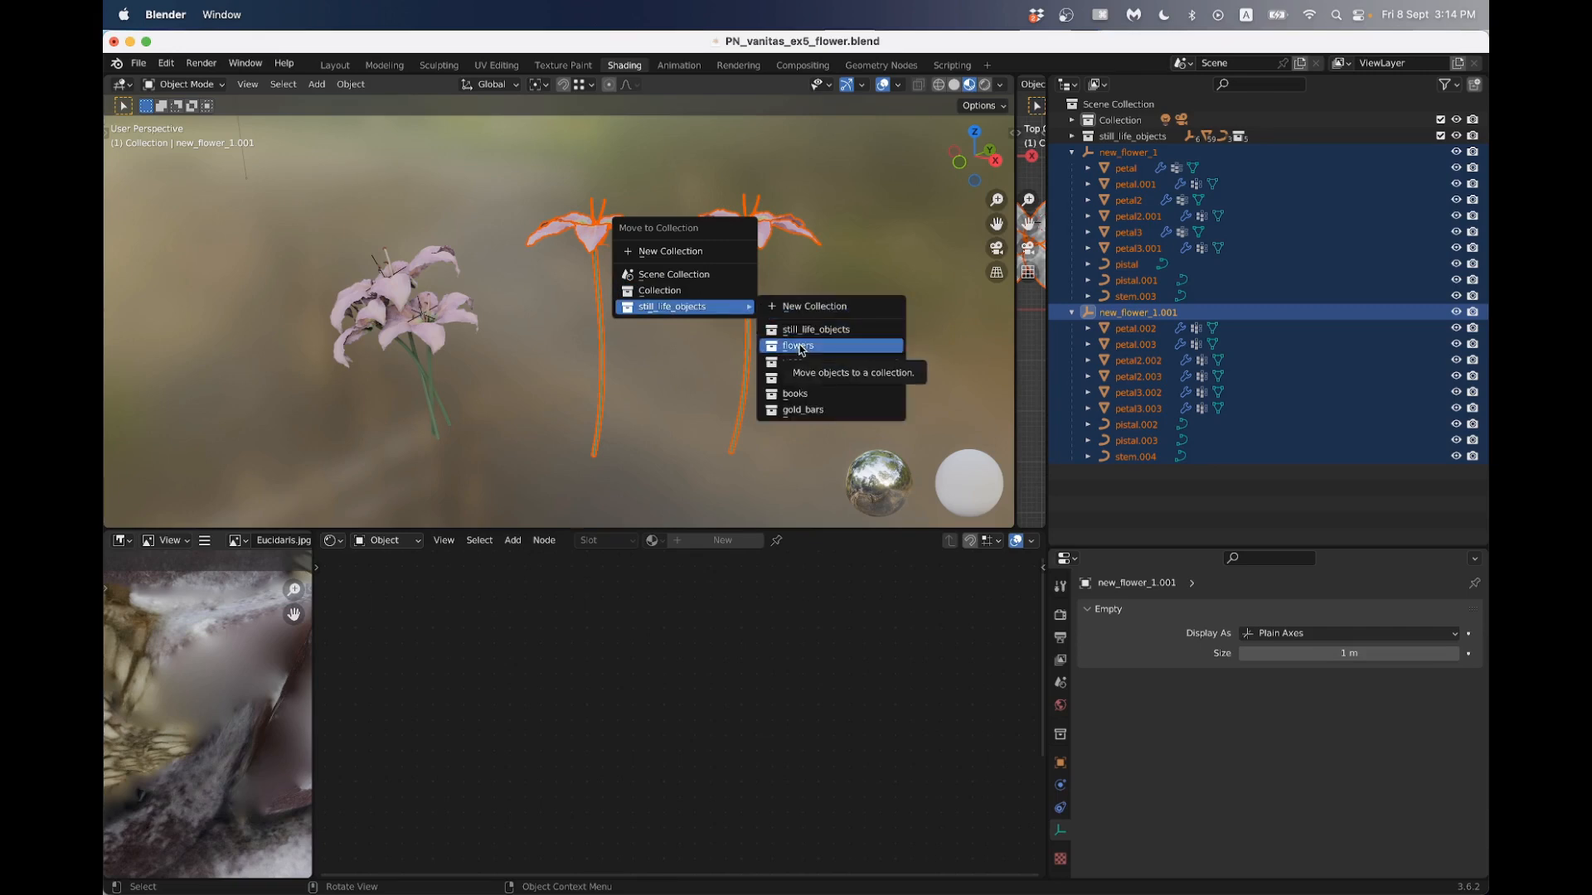
{"action": "key", "text": "m"}
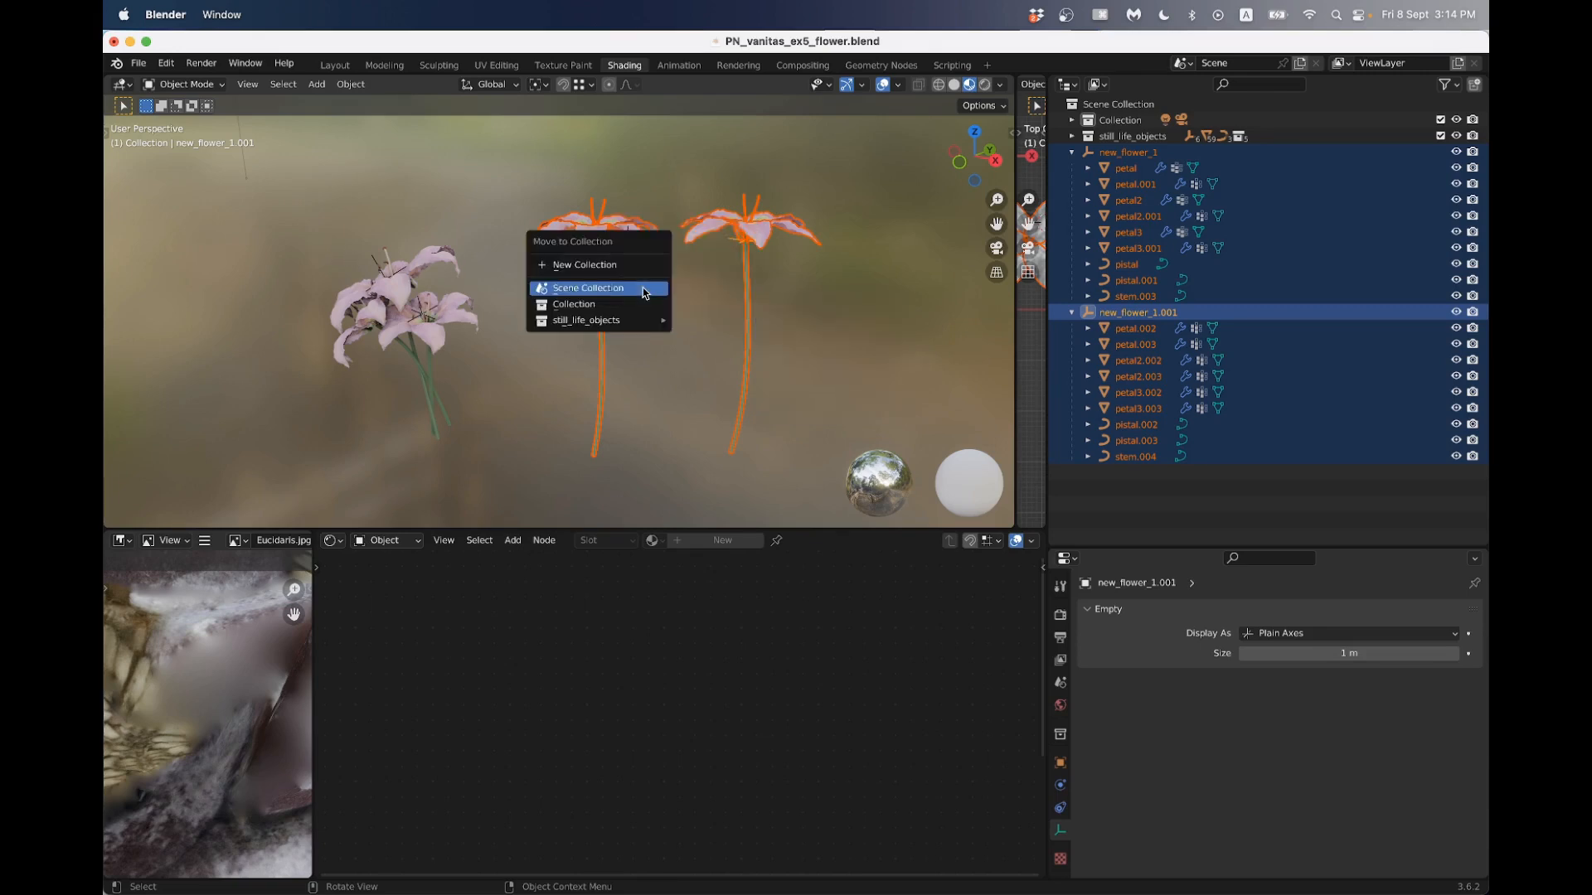
{"action": "mouse_move", "coordinate": [615, 324]}
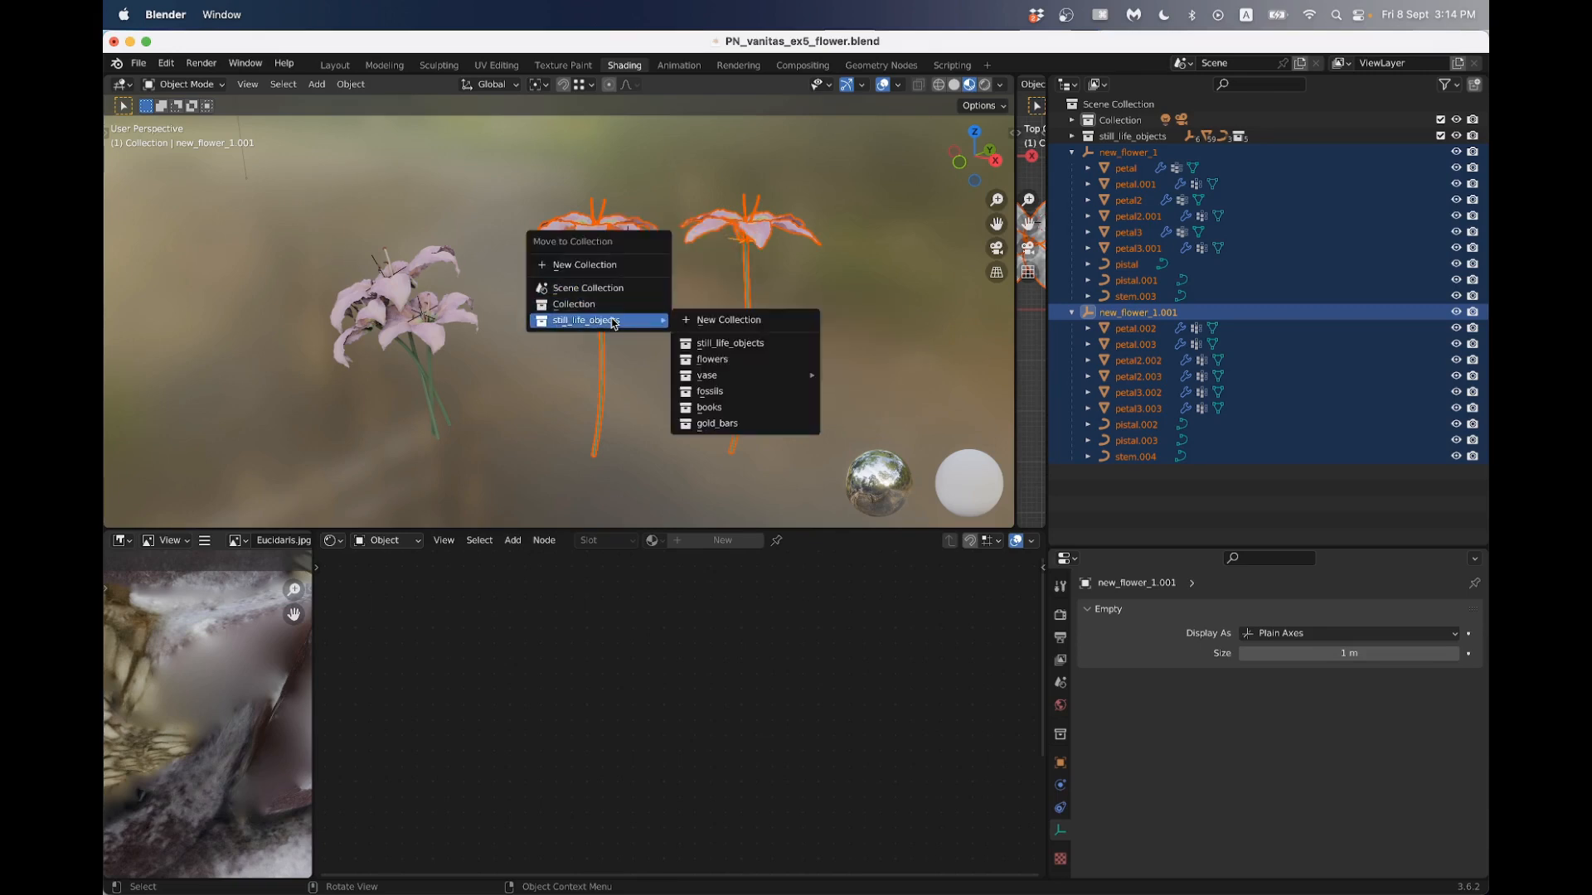
{"action": "left_click", "coordinate": [727, 360]}
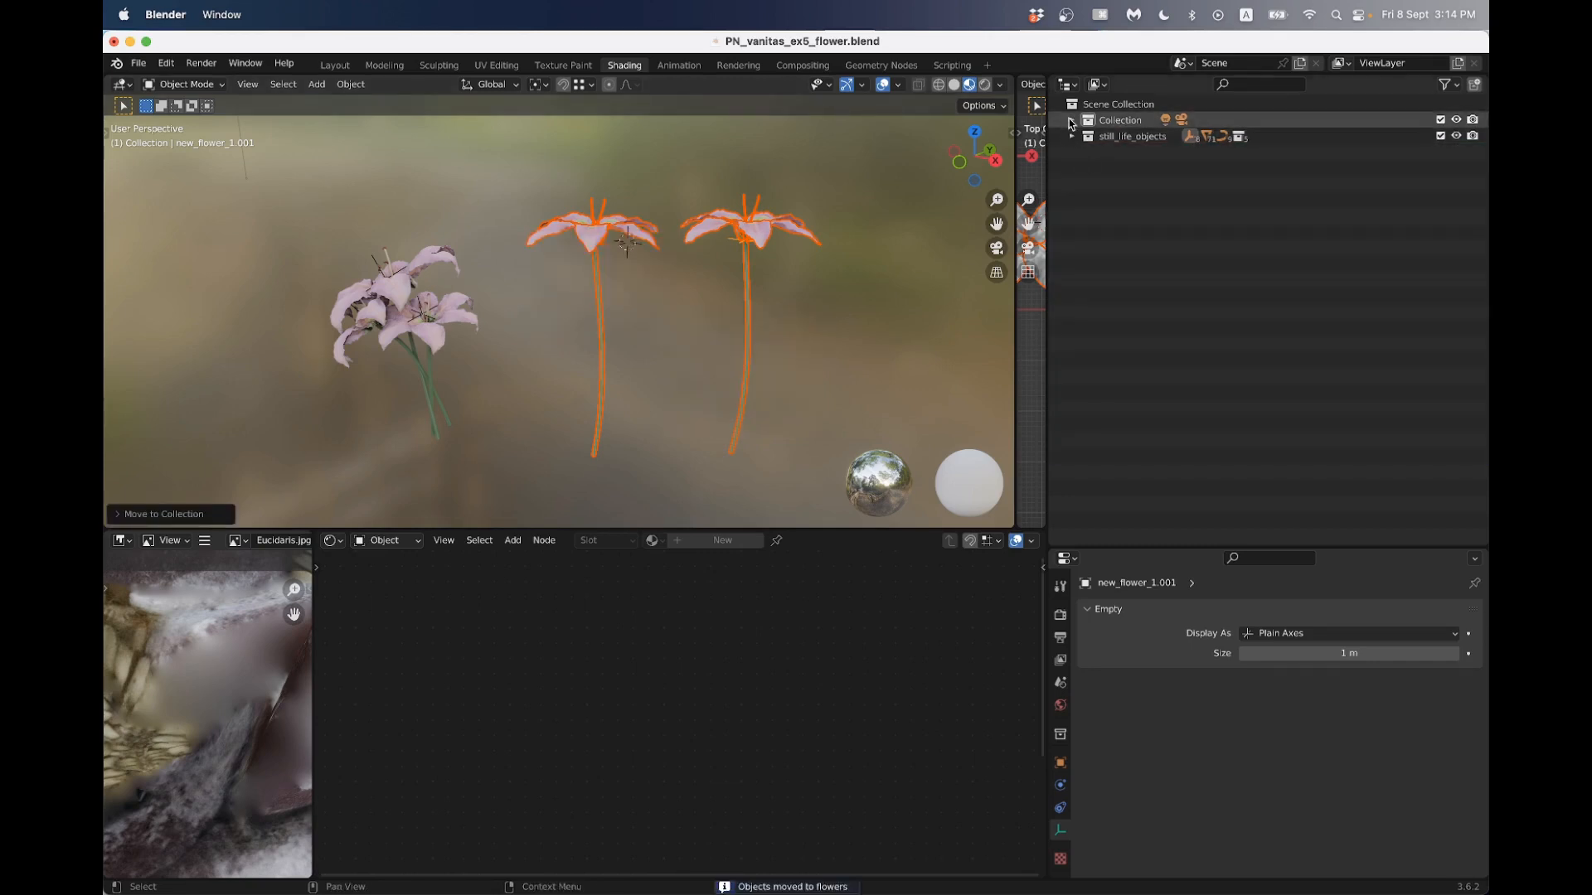
- Expand the still_life_objects and flowers collections and check the two new flower empties by selecting each one
{"action": "left_click", "coordinate": [1071, 137]}
{"action": "left_click", "coordinate": [1088, 152]}
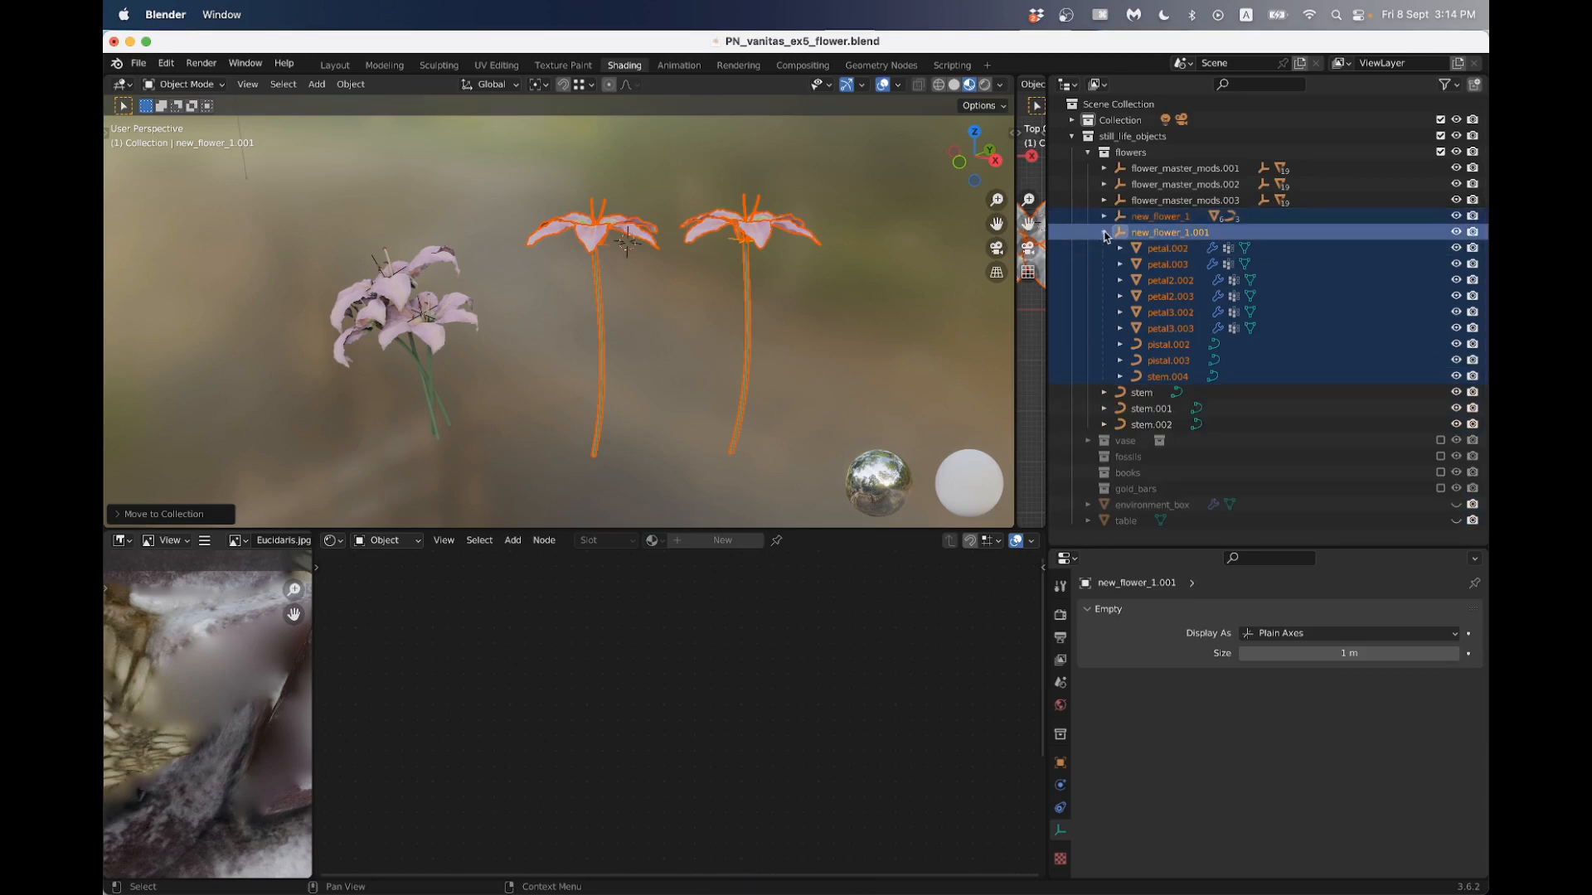
{"action": "left_click", "coordinate": [1103, 233]}
{"action": "left_click", "coordinate": [899, 273]}
{"action": "left_click", "coordinate": [1150, 236]}
{"action": "left_click", "coordinate": [1149, 219]}
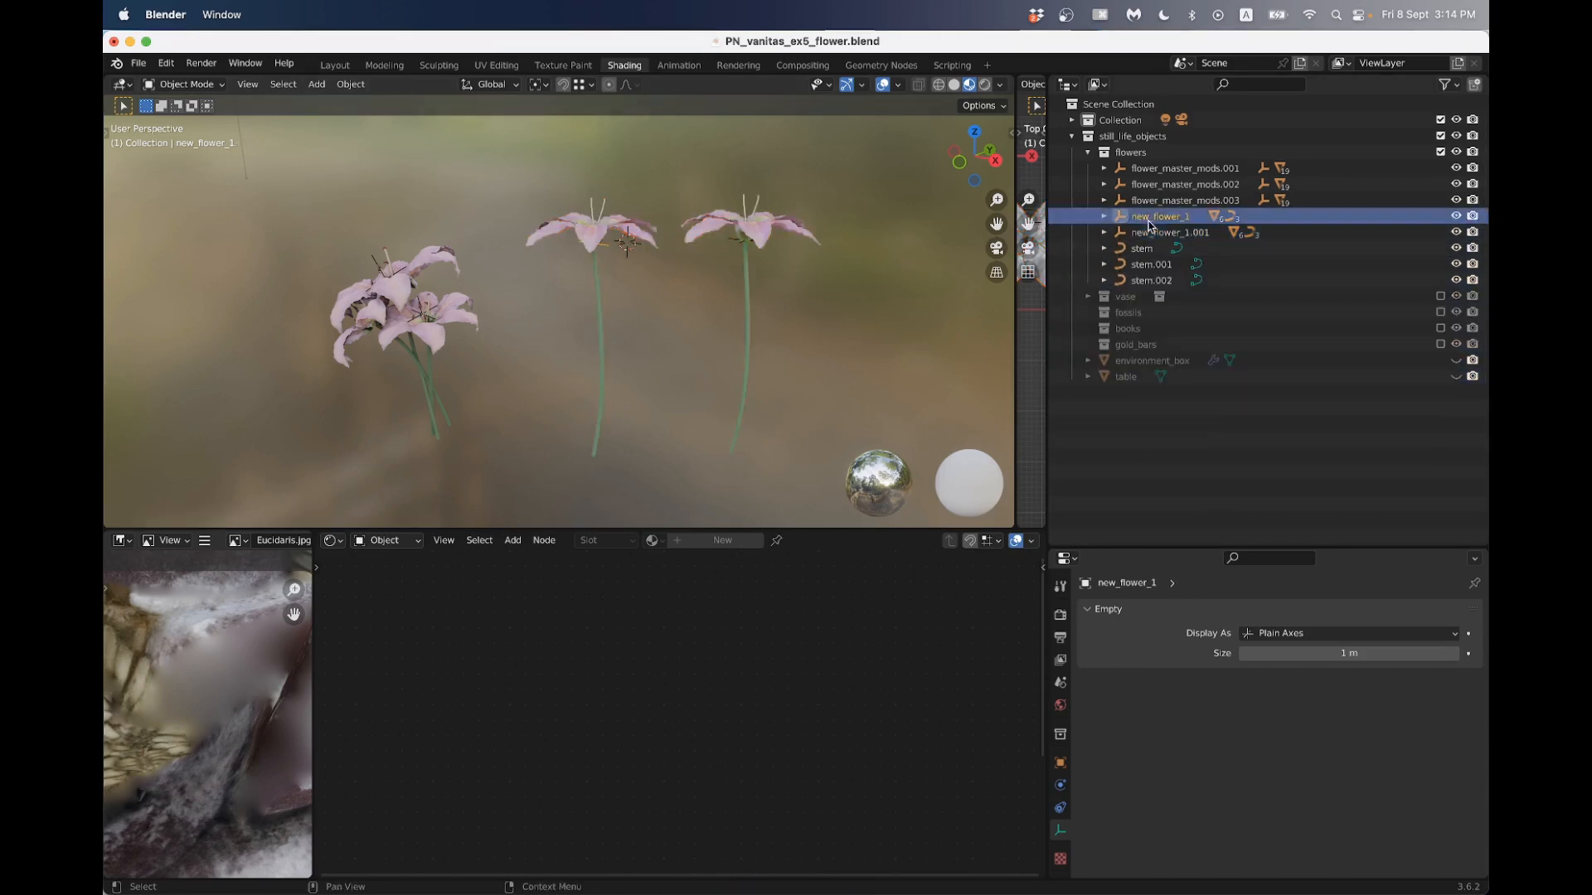
{"action": "left_click", "coordinate": [1146, 234]}
{"action": "left_click", "coordinate": [1149, 219]}
{"action": "scroll", "coordinate": [838, 253], "scroll_direction": "up", "scroll_amount": 3}
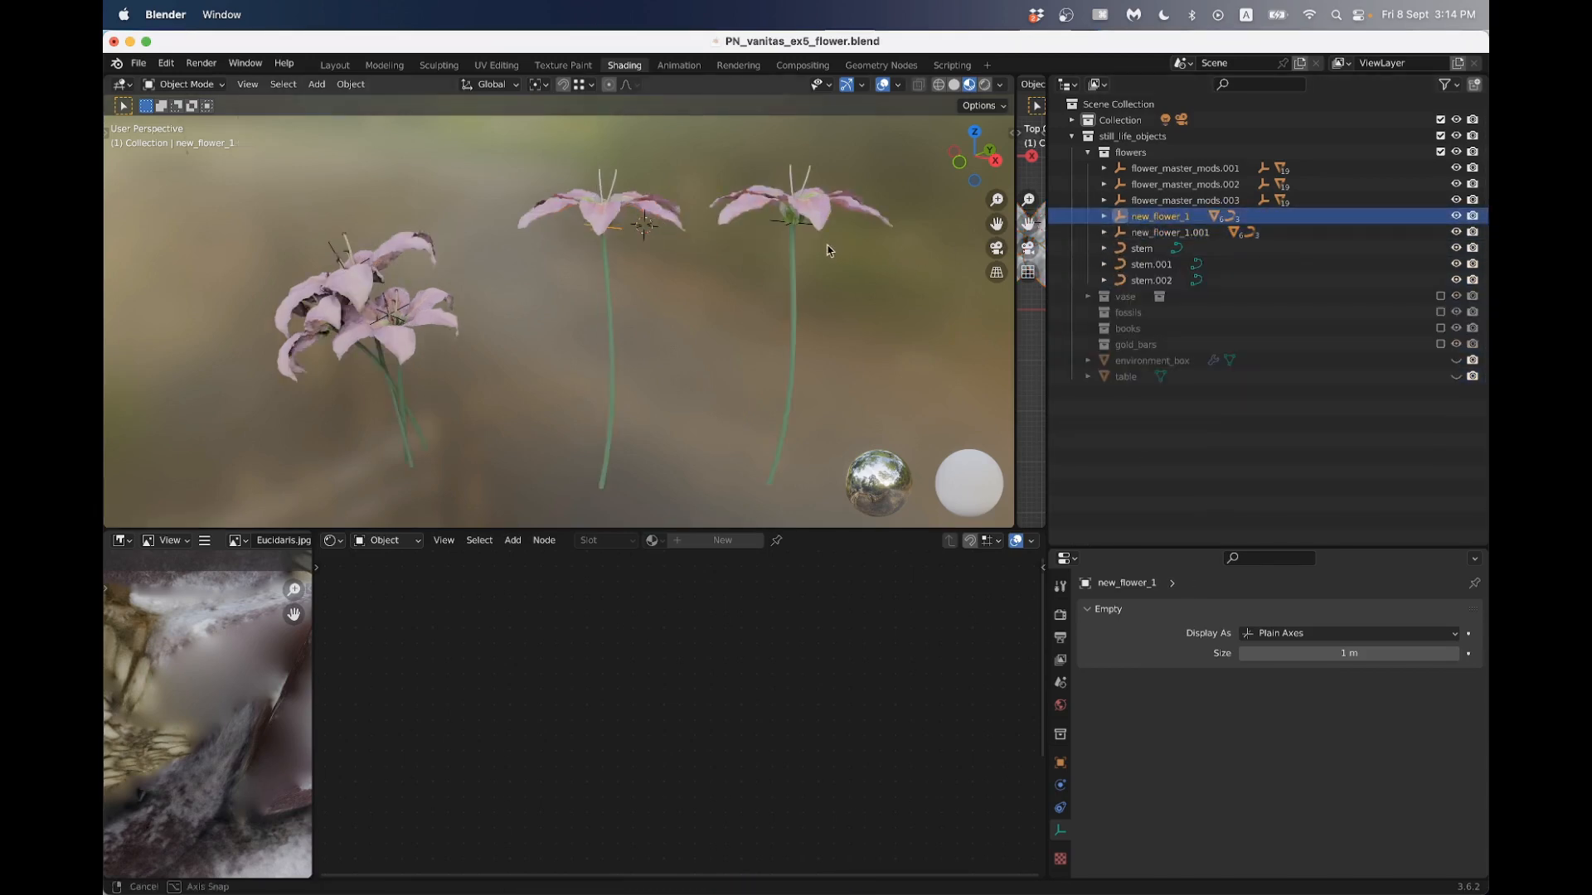
- Enable the vase, fossils, books and gold_bars collections again and unhide the environment_box and table objects
{"action": "left_click", "coordinate": [1087, 153]}
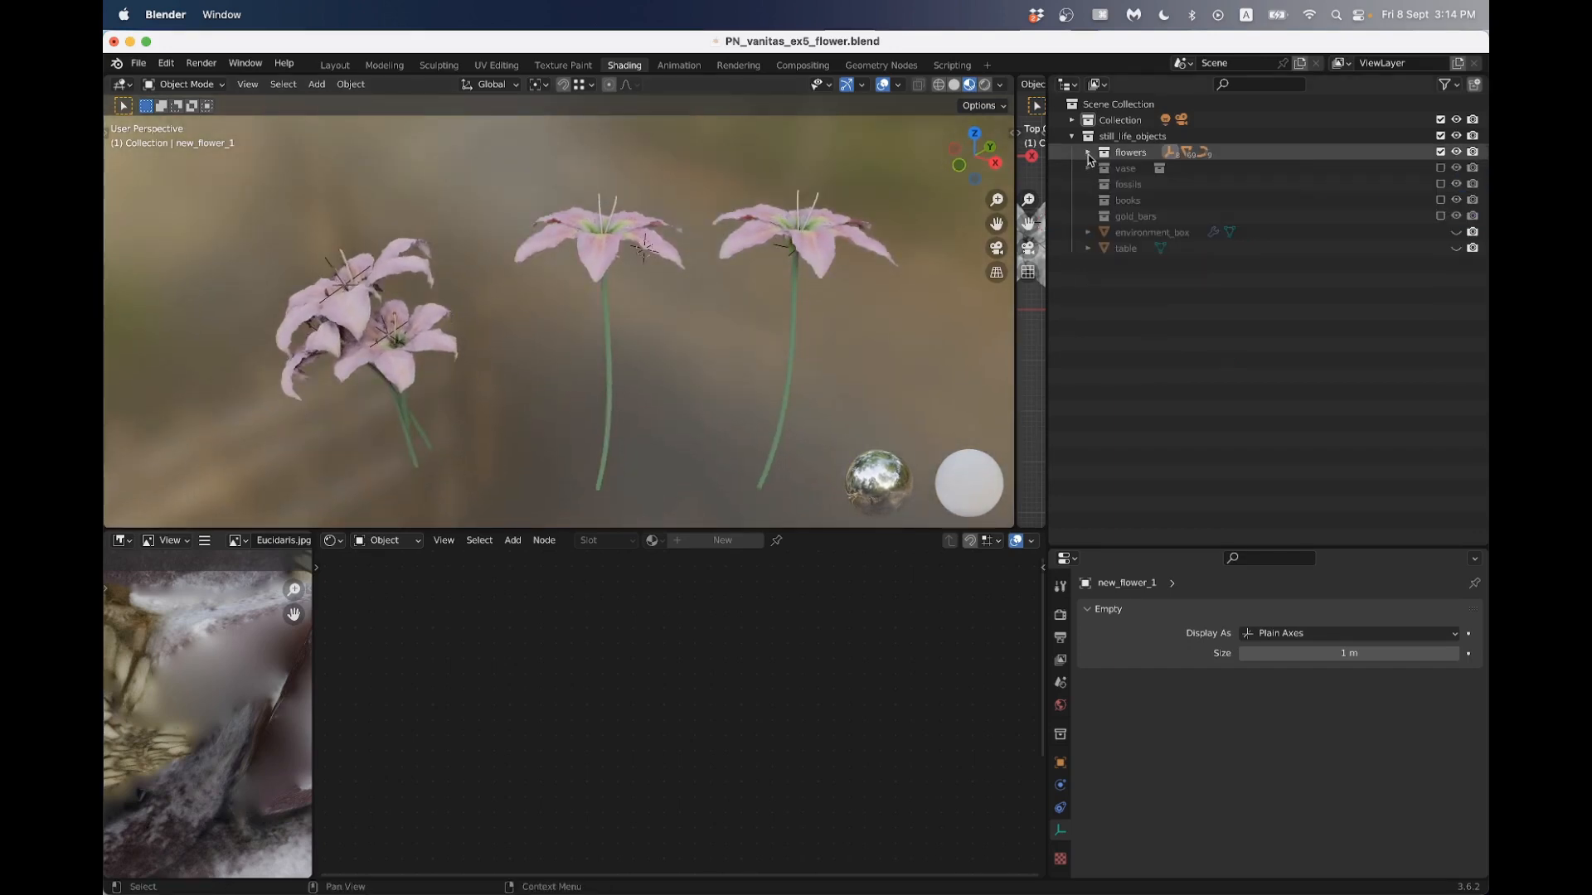
{"action": "left_click", "coordinate": [1440, 167]}
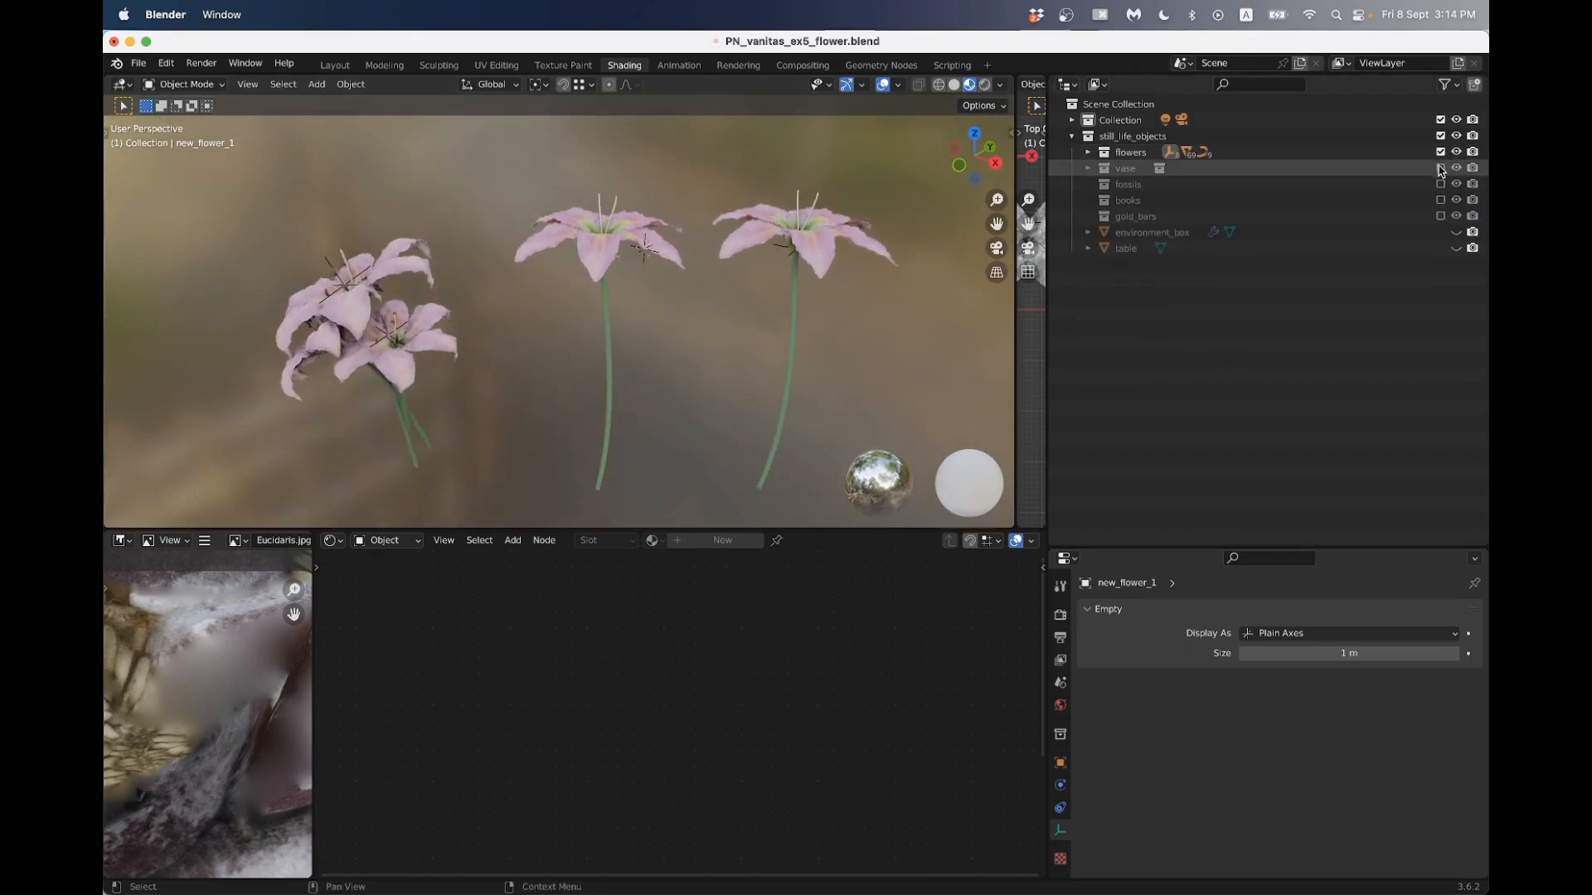
{"action": "left_click", "coordinate": [1441, 184]}
{"action": "left_click", "coordinate": [1441, 200]}
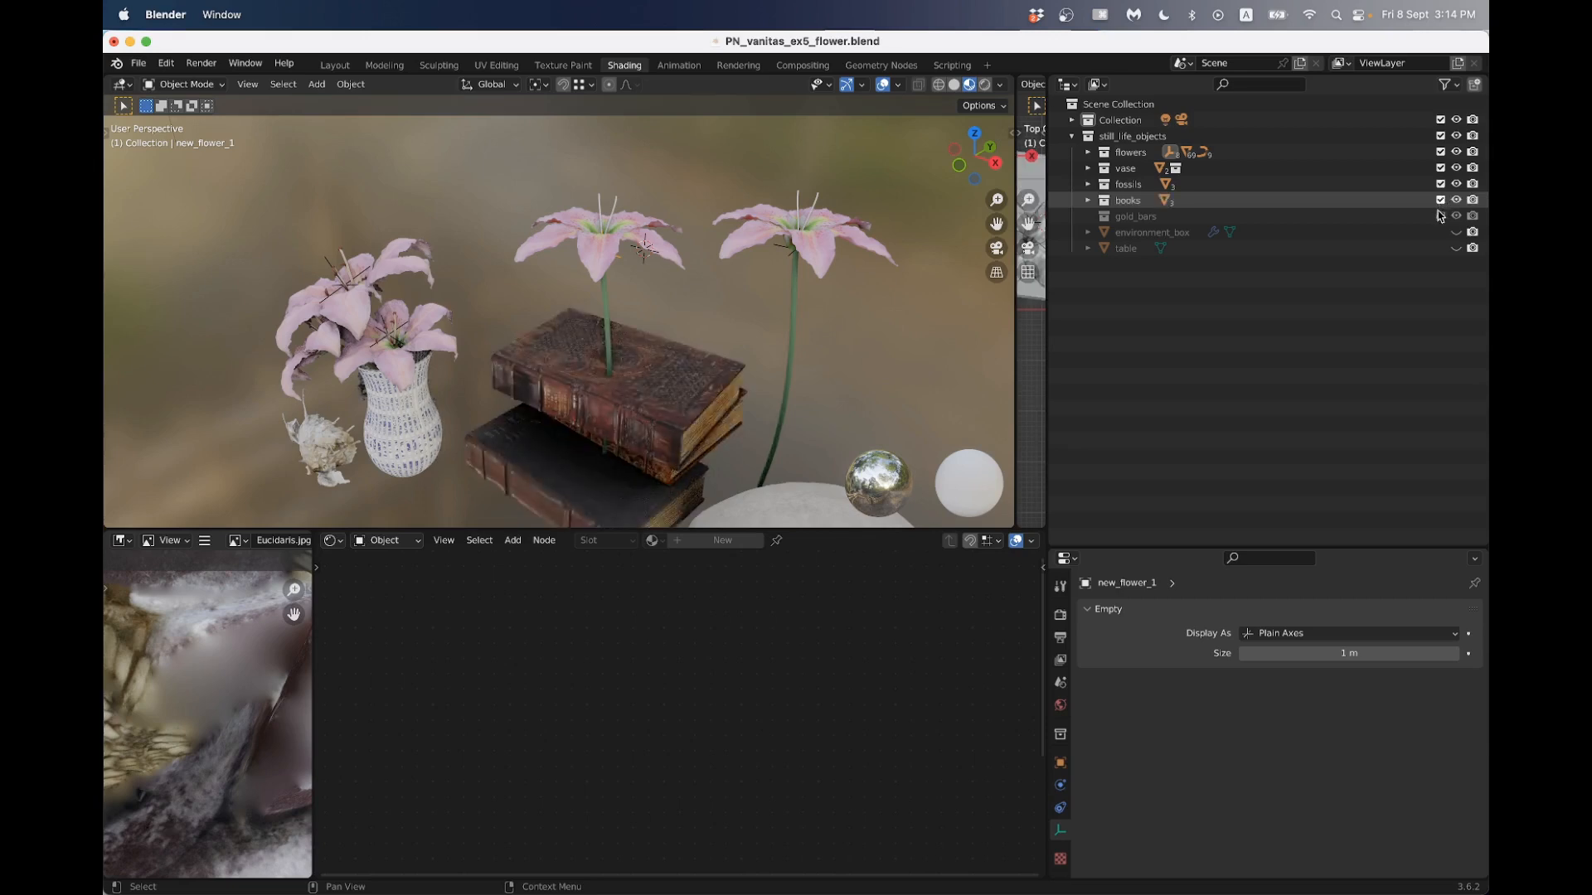
{"action": "left_click", "coordinate": [1441, 216]}
{"action": "left_click", "coordinate": [1456, 232]}
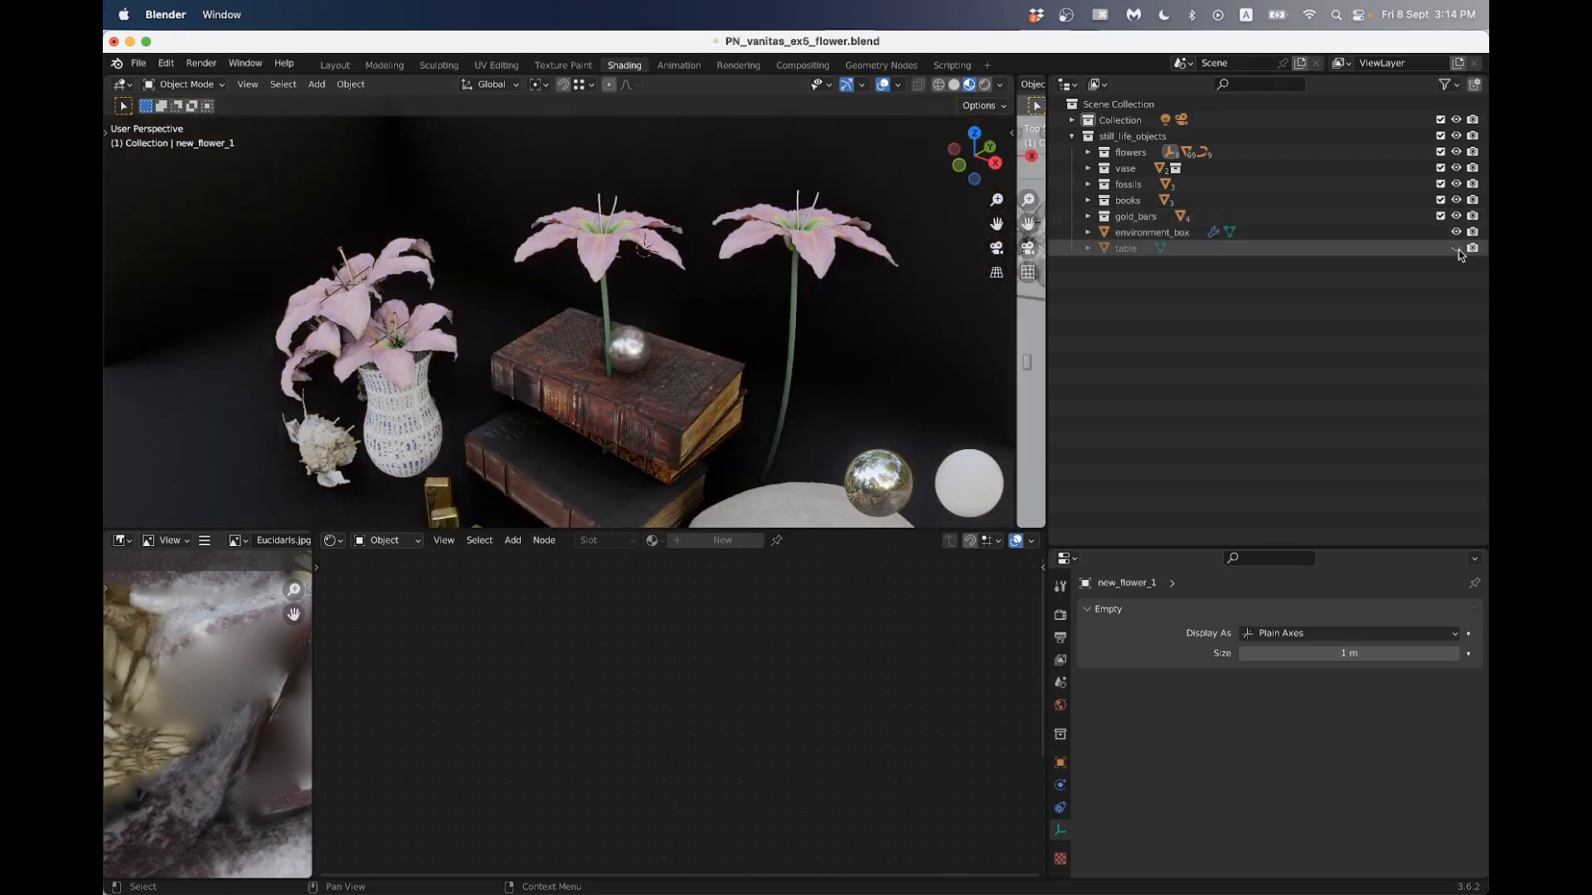
{"action": "left_click", "coordinate": [1457, 247]}
- Unhide the Camera and view the still life through it, with the flowers collection expanded
{"action": "scroll", "coordinate": [491, 280], "scroll_direction": "down", "scroll_amount": 3}
{"action": "middle_click_drag", "start_coordinate": [491, 280], "coordinate": [604, 257]}
{"action": "left_click", "coordinate": [1072, 120]}
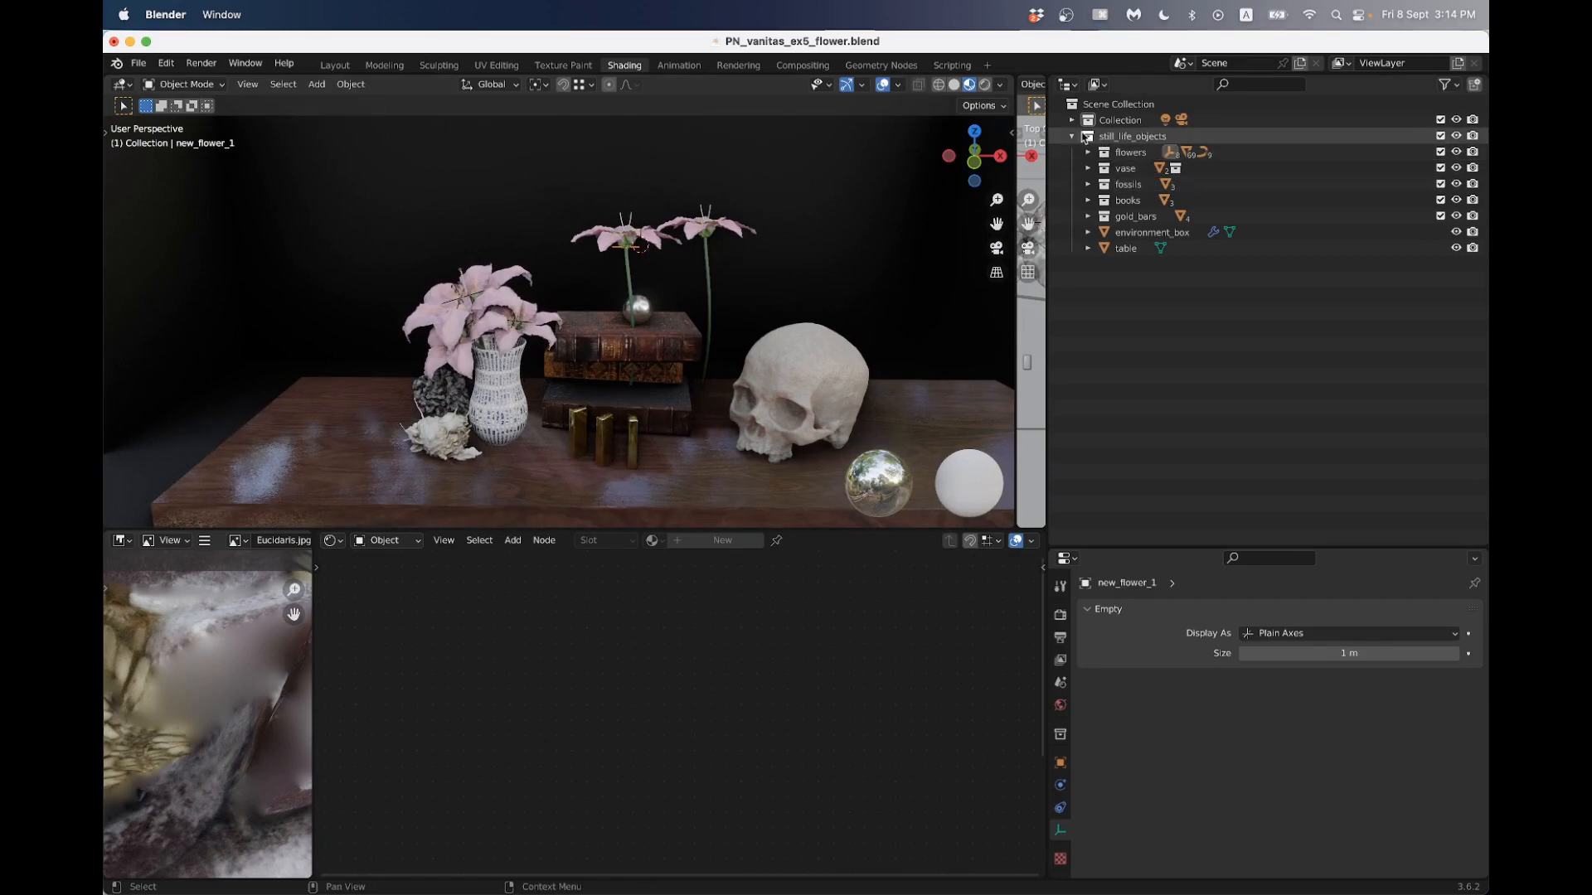
{"action": "left_click", "coordinate": [1457, 136]}
{"action": "left_click", "coordinate": [610, 190]}
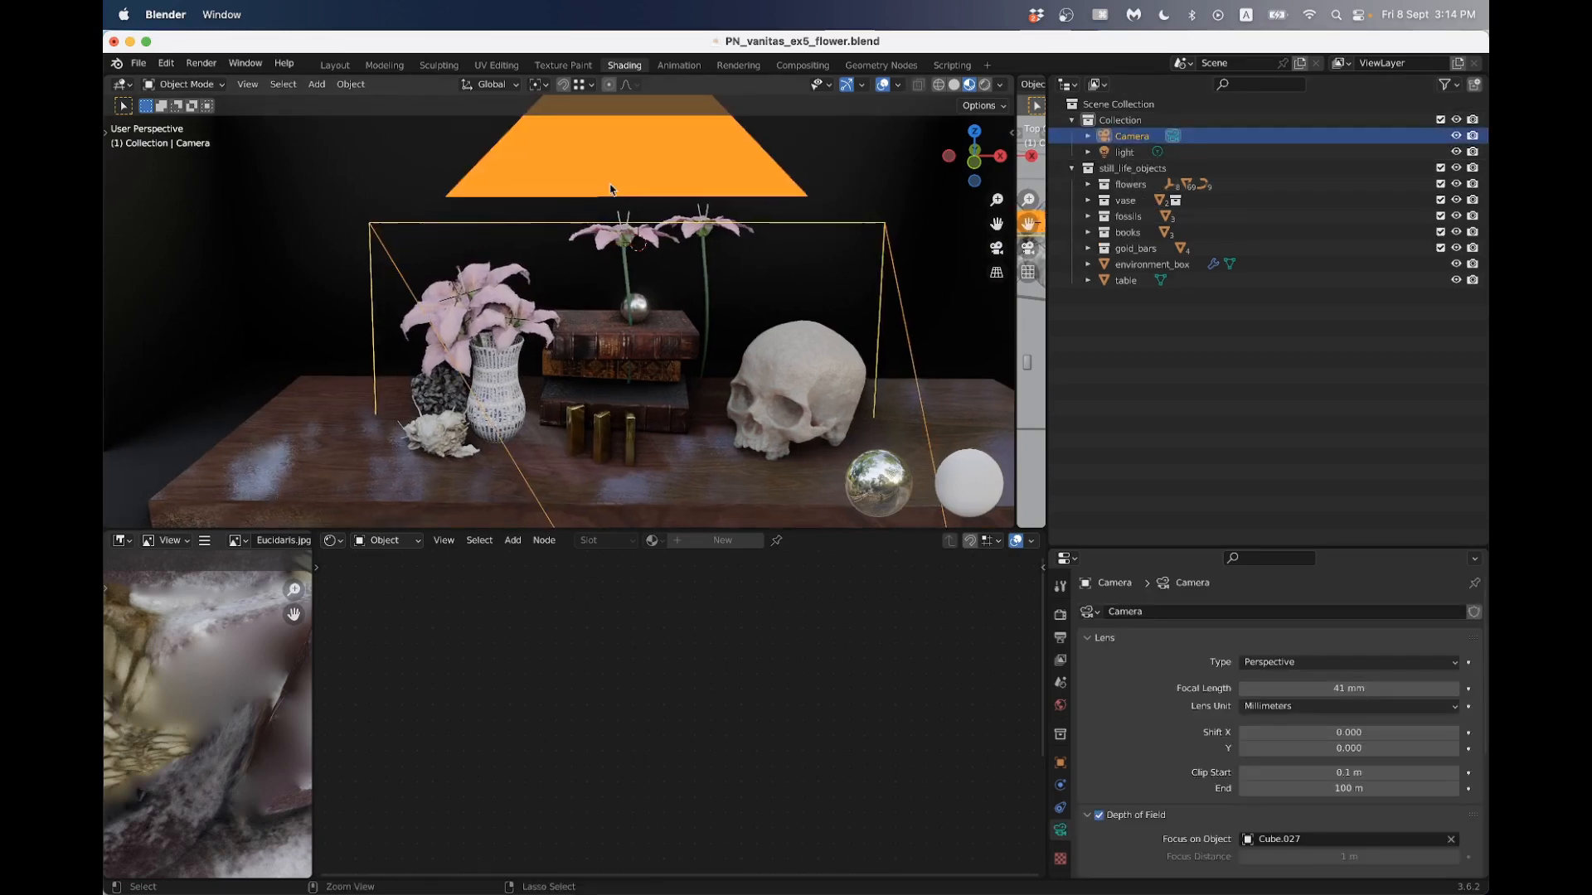
{"action": "key", "text": "KP_0"}
{"action": "scroll", "coordinate": [602, 215], "scroll_direction": "down", "scroll_amount": 2}
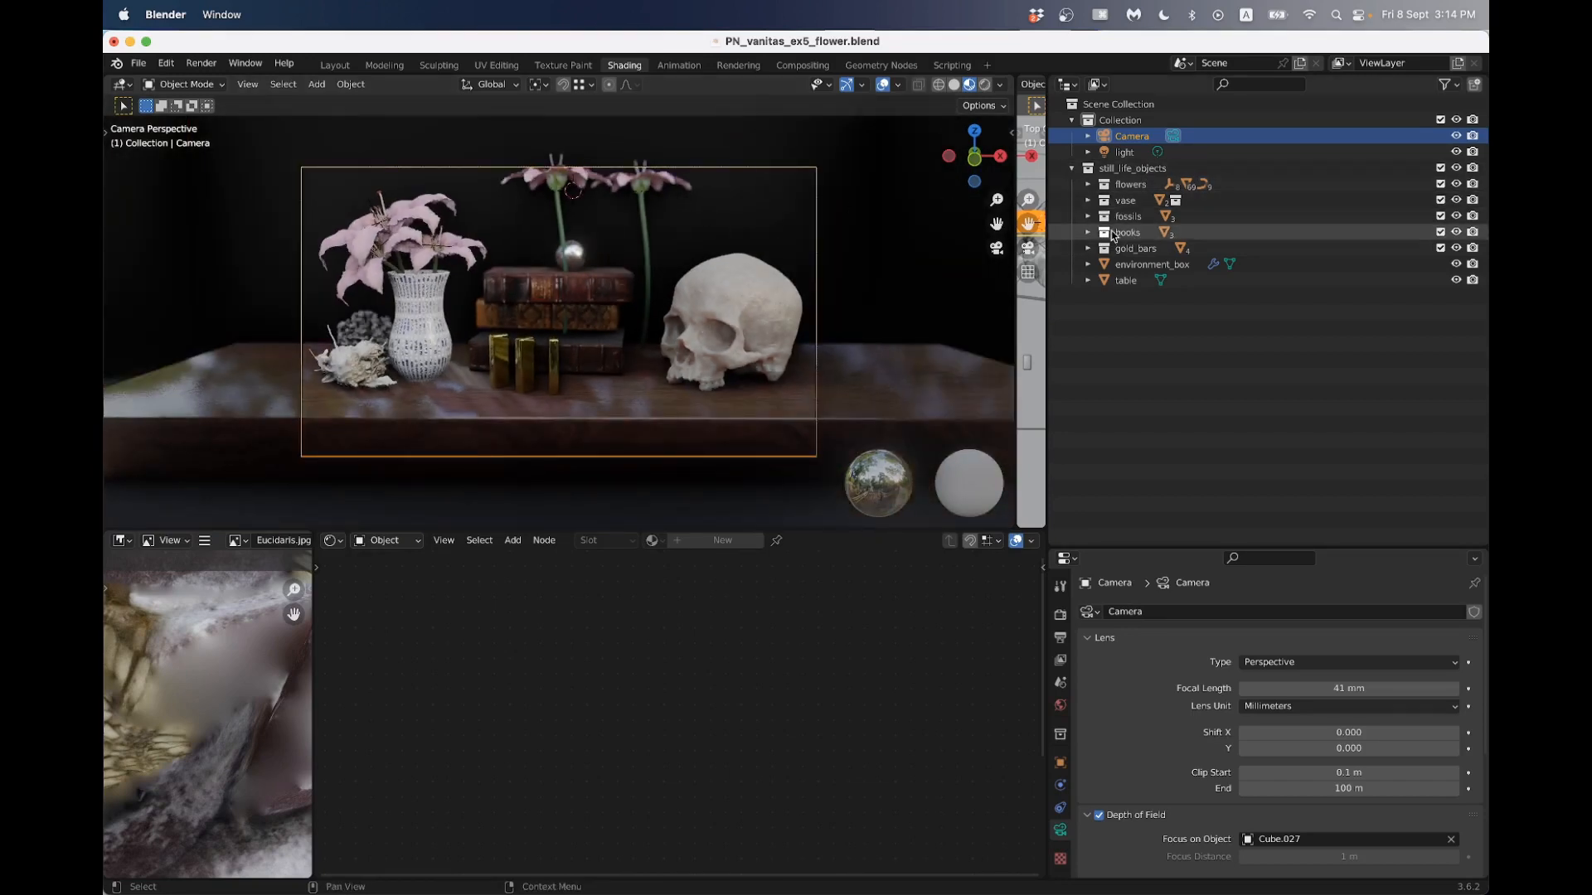
{"action": "left_click", "coordinate": [1088, 184]}
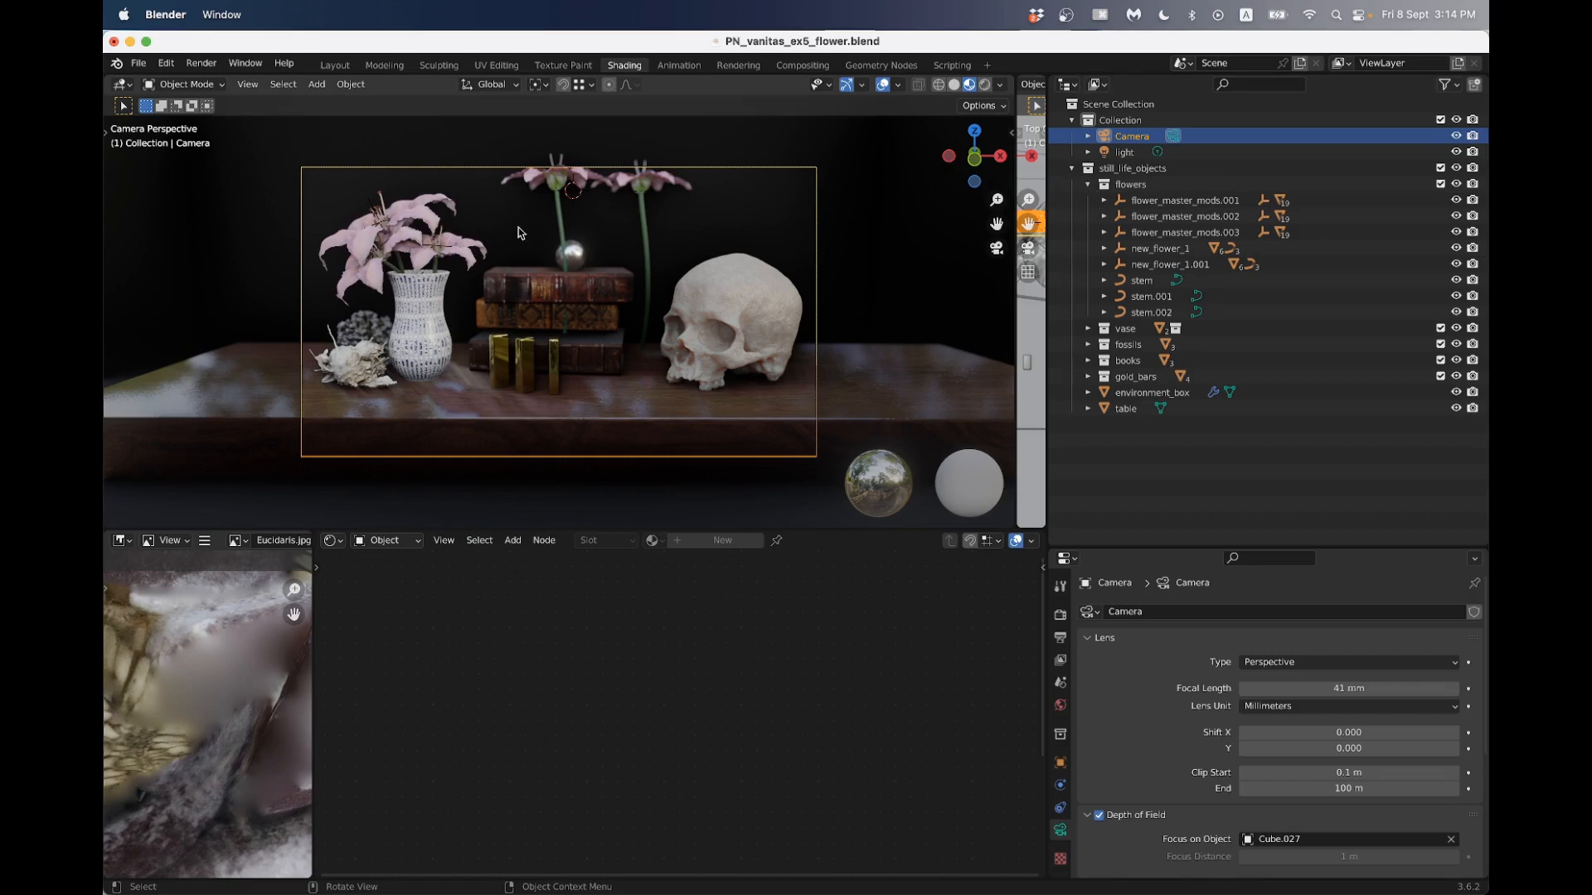